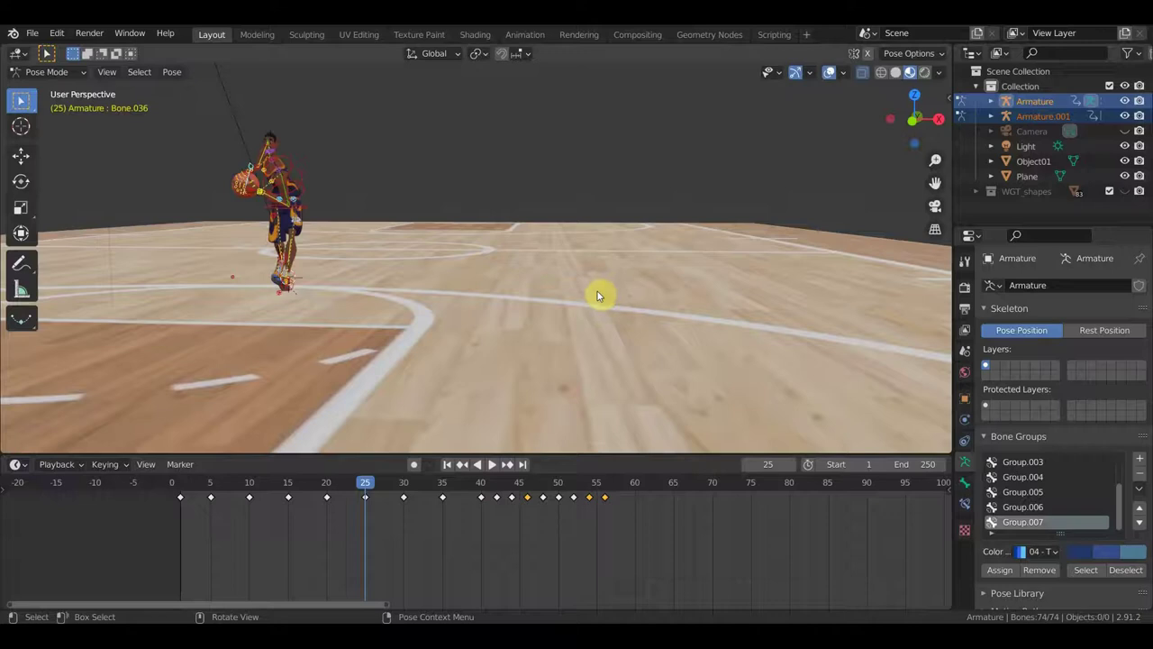
Step: Scrub the timeline from frame 25 to frame 60 and orbit around the player to review the pose
mouse_move(367, 488)
left_mouse_down()
mouse_move(507, 499)
mouse_move(657, 543)
mouse_move(766, 557)
mouse_move(518, 528)
mouse_move(195, 518)
mouse_move(335, 540)
mouse_move(664, 546)
mouse_move(602, 542)
left_mouse_up()
mouse_move(621, 369)
middle_mouse_down()
mouse_move(631, 360)
mouse_move(630, 373)
mouse_move(679, 376)
mouse_move(582, 334)
mouse_move(592, 334)
mouse_move(543, 363)
middle_mouse_up()
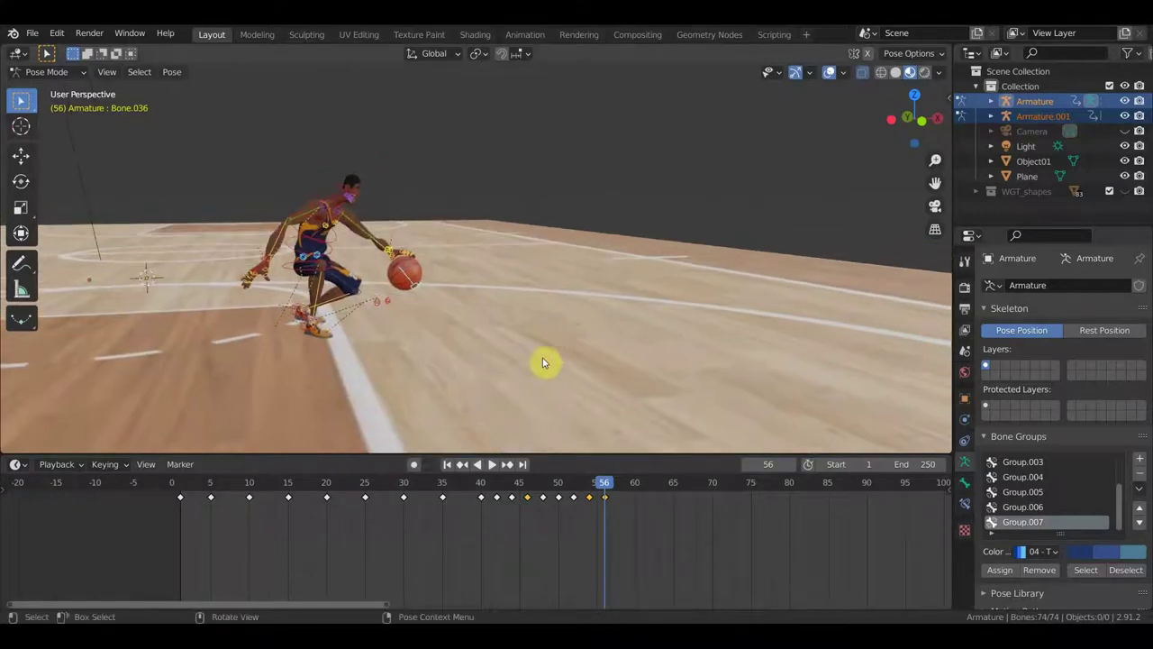
scroll(546, 362, "up", 2)
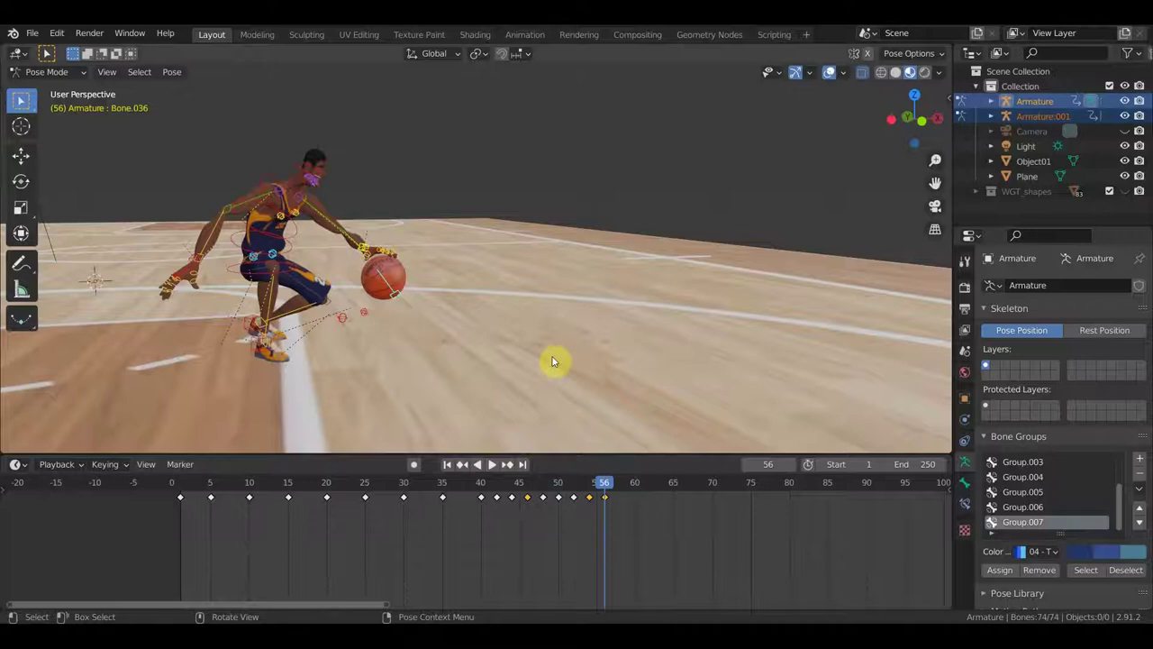
middle_click_drag(553, 361, 590, 431)
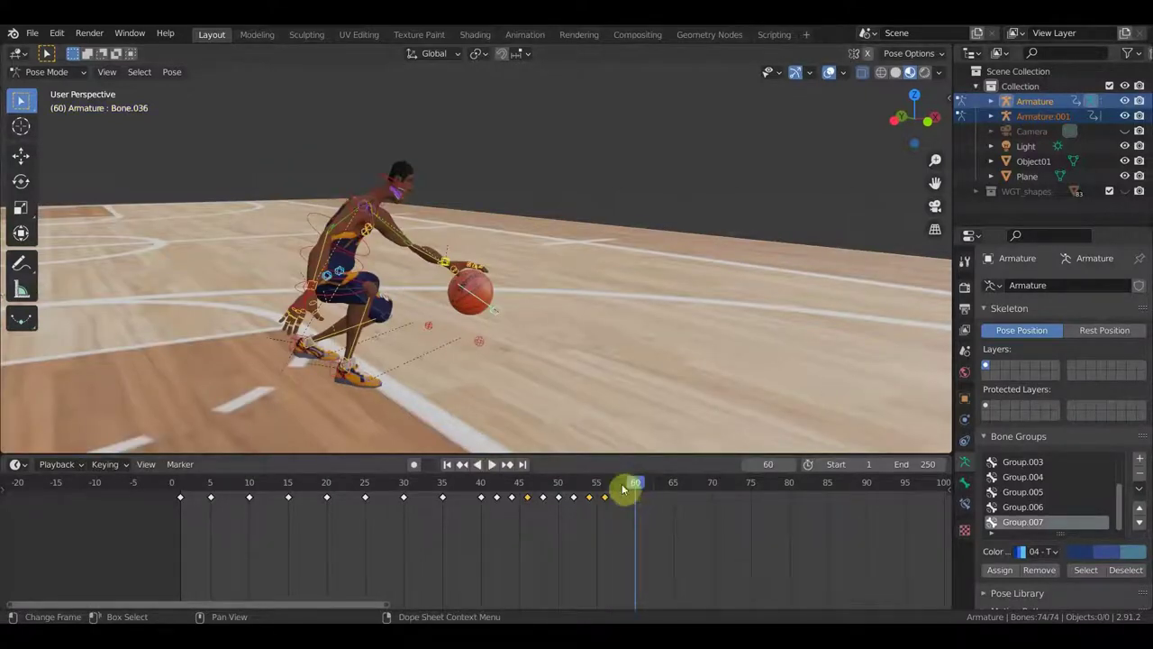
Step: Inspect the rig at frame 60, selecting a player bone and the ball armature's bone
mouse_move(422, 336)
middle_mouse_down()
mouse_move(511, 339)
mouse_move(516, 329)
middle_mouse_up()
scroll(516, 330, "up", 5)
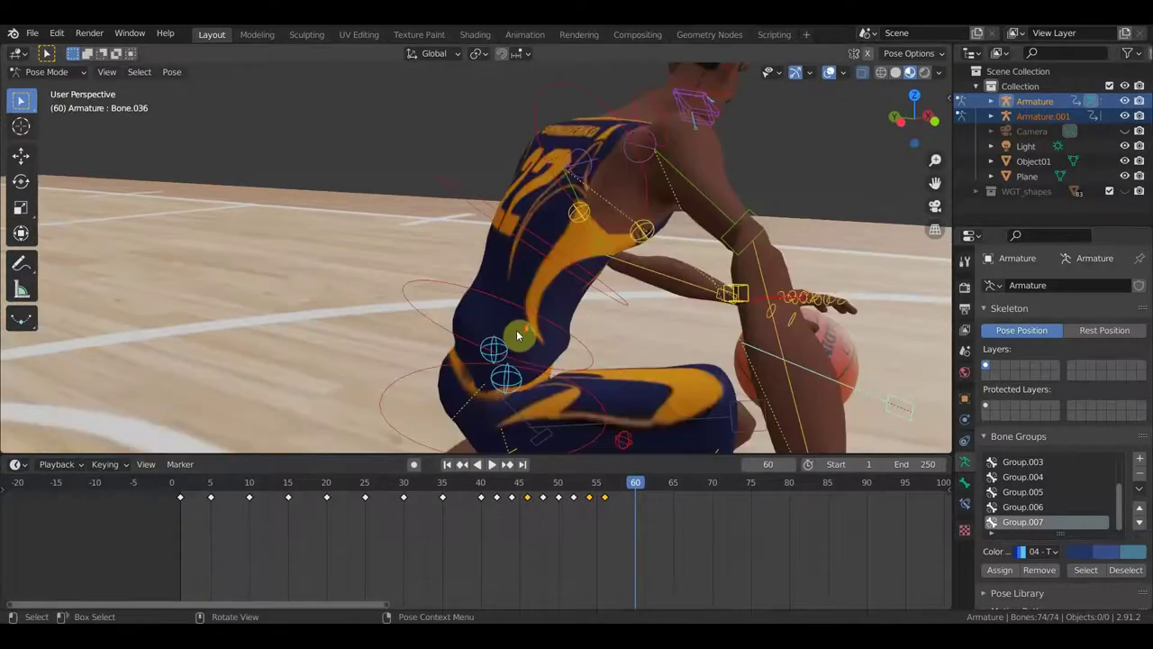
scroll(517, 331, "down", 5)
left_click(455, 343)
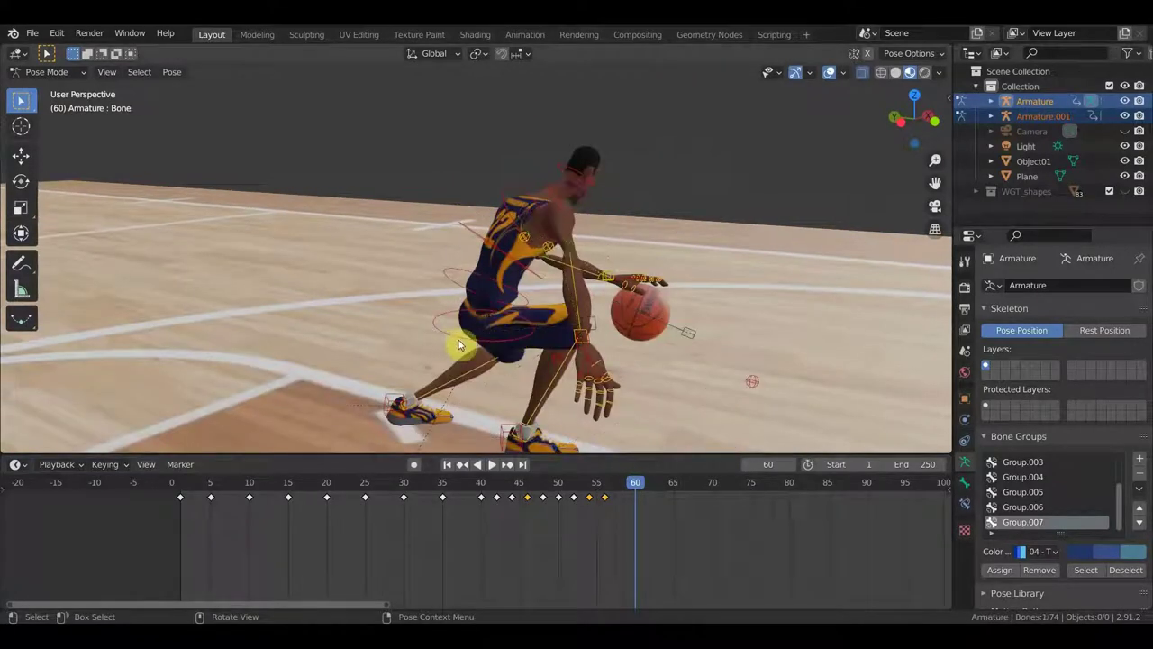
middle_click_drag(478, 347, 423, 332)
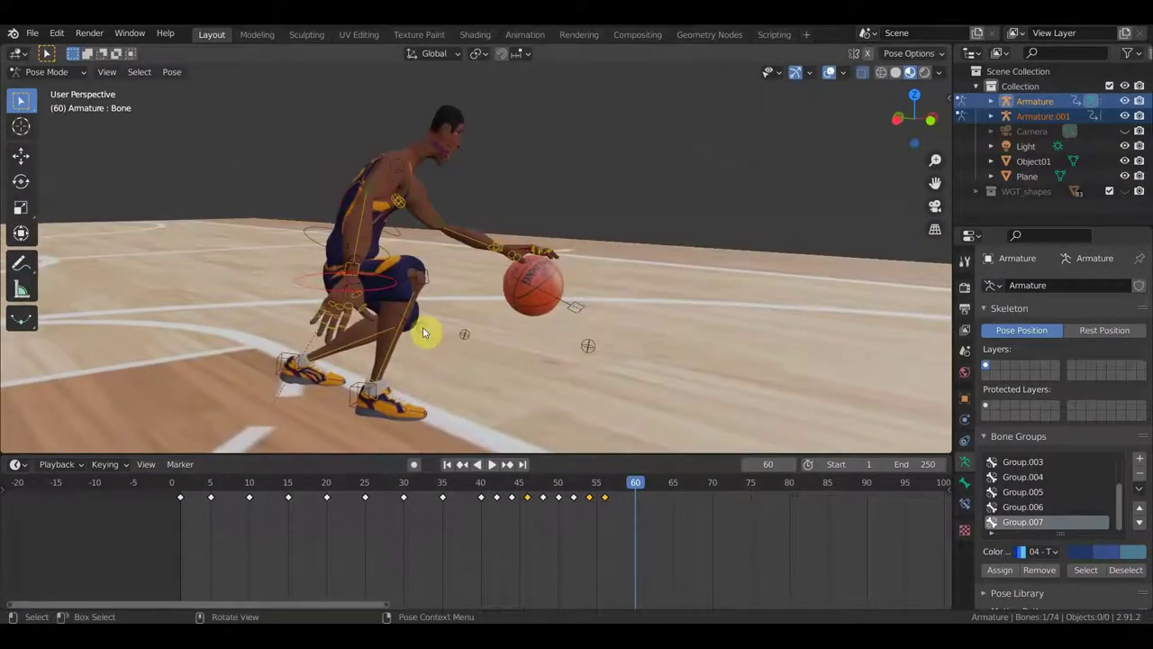
middle_click_drag(547, 307, 520, 323)
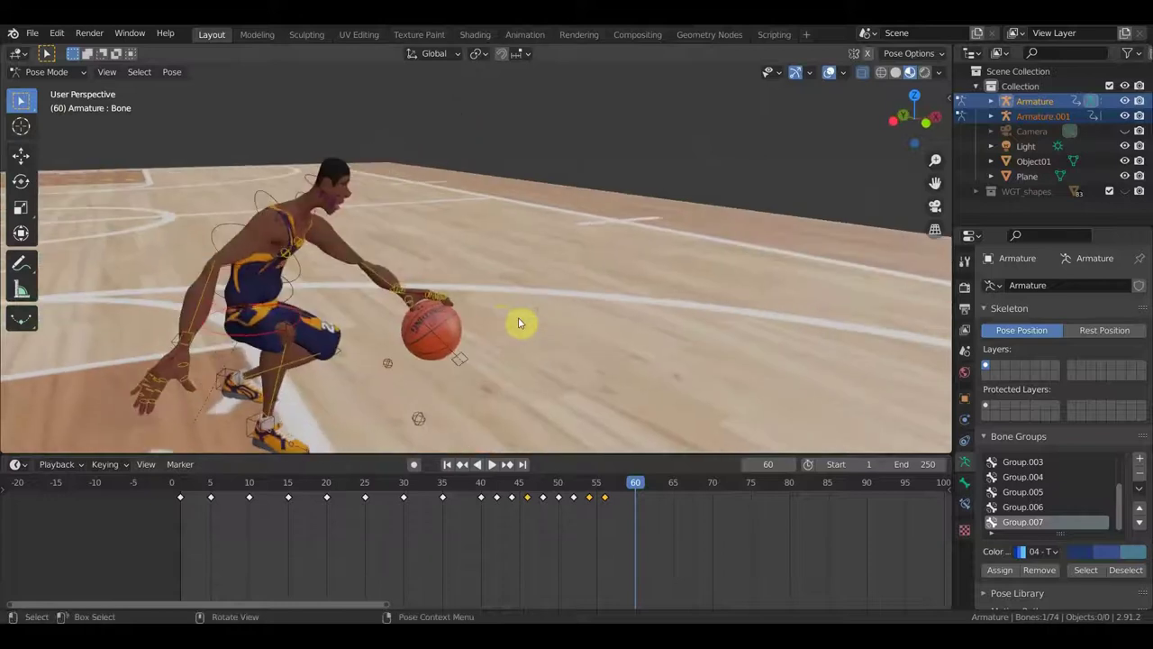
left_click(467, 358)
scroll(463, 361, "up", 4)
scroll(459, 372, "down", 2)
scroll(459, 374, "down", 2)
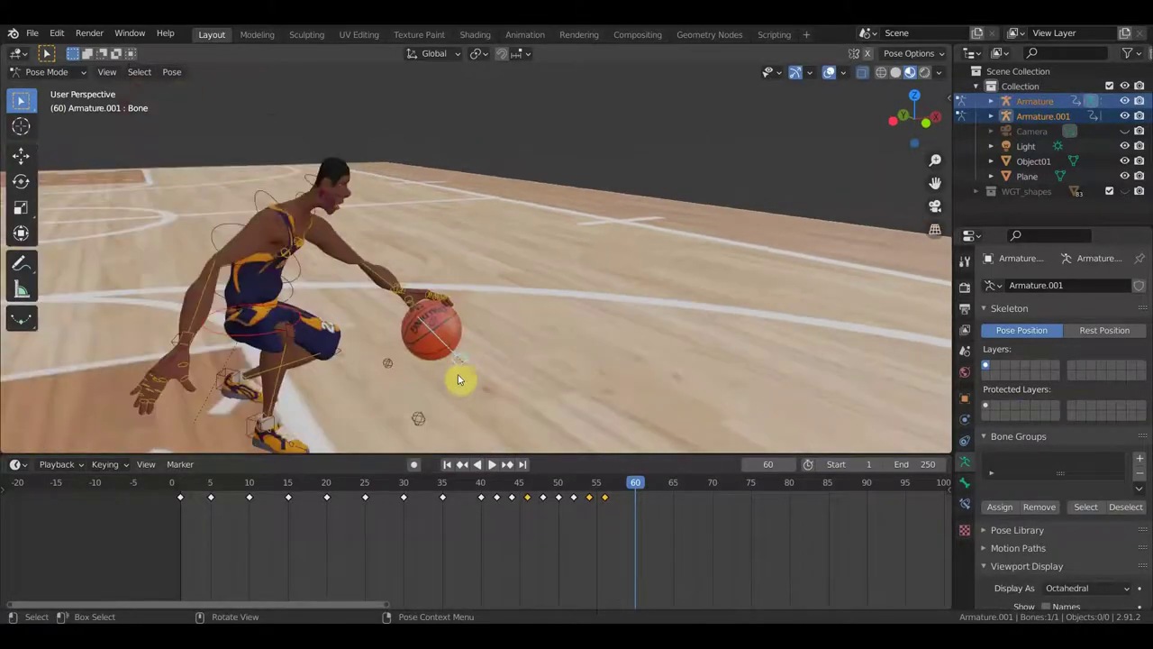
scroll(450, 354, "up", 3)
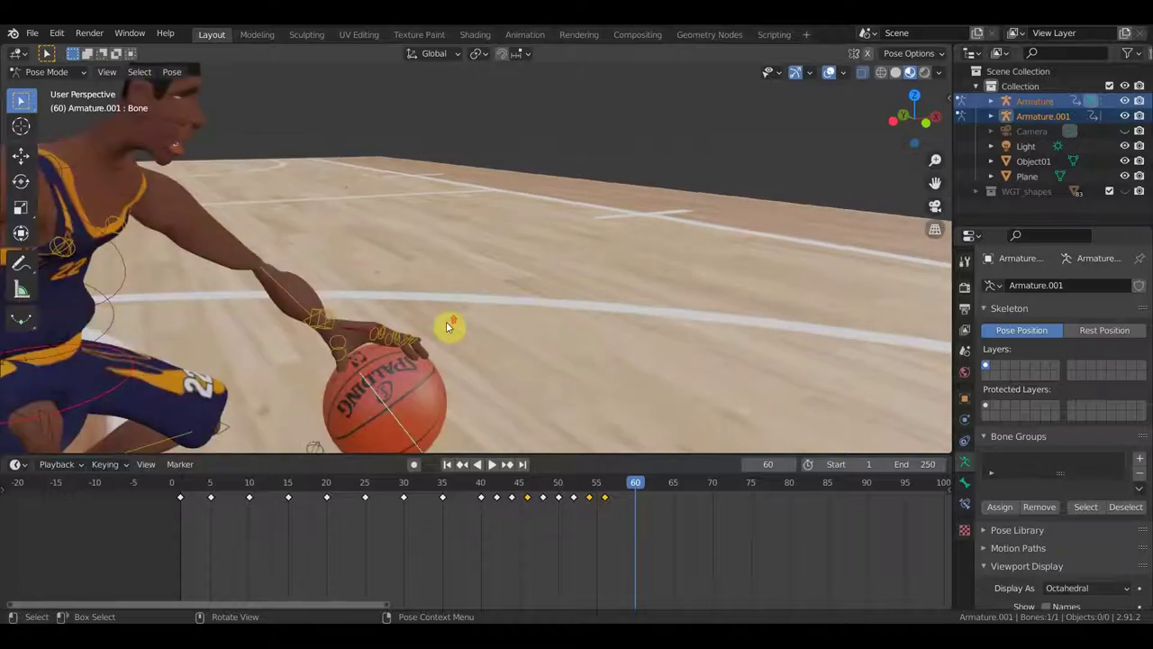
Step: Select the hand bone, reframe the player, and start moving the body bone up and forward
left_click(332, 315)
middle_click_drag(348, 318, 559, 252, "shift")
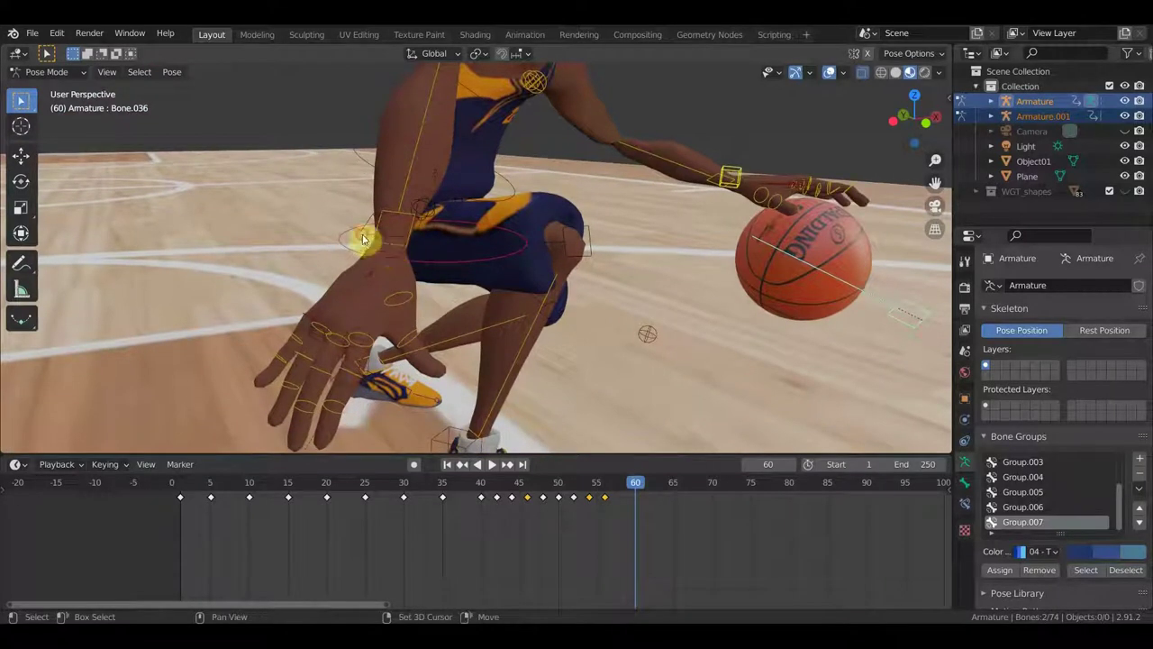
scroll(378, 259, "down", 5)
mouse_move(531, 293)
middle_mouse_down()
mouse_move(548, 283)
mouse_move(513, 317)
mouse_move(491, 319)
mouse_move(514, 360)
mouse_move(678, 348)
mouse_move(554, 358)
mouse_move(546, 391)
mouse_move(527, 353)
mouse_move(546, 351)
middle_mouse_up()
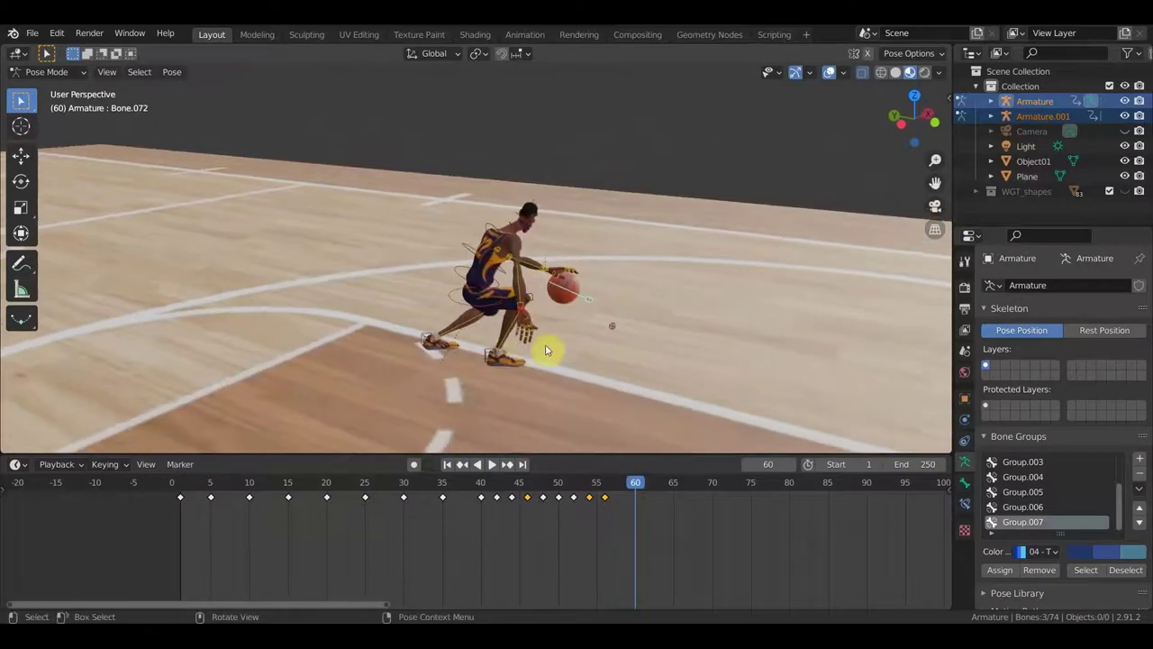
key("g")
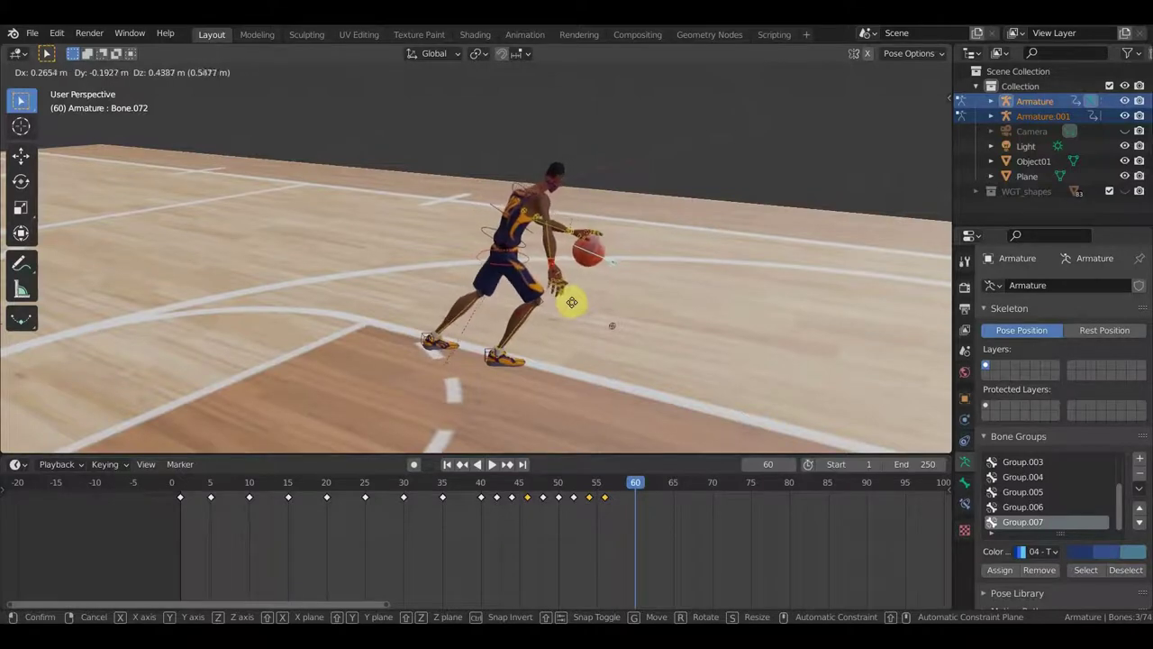
Step: Confirm the body shift, then step the foot bone forward and turn it -28.2°
left_click(573, 308)
left_click(424, 341)
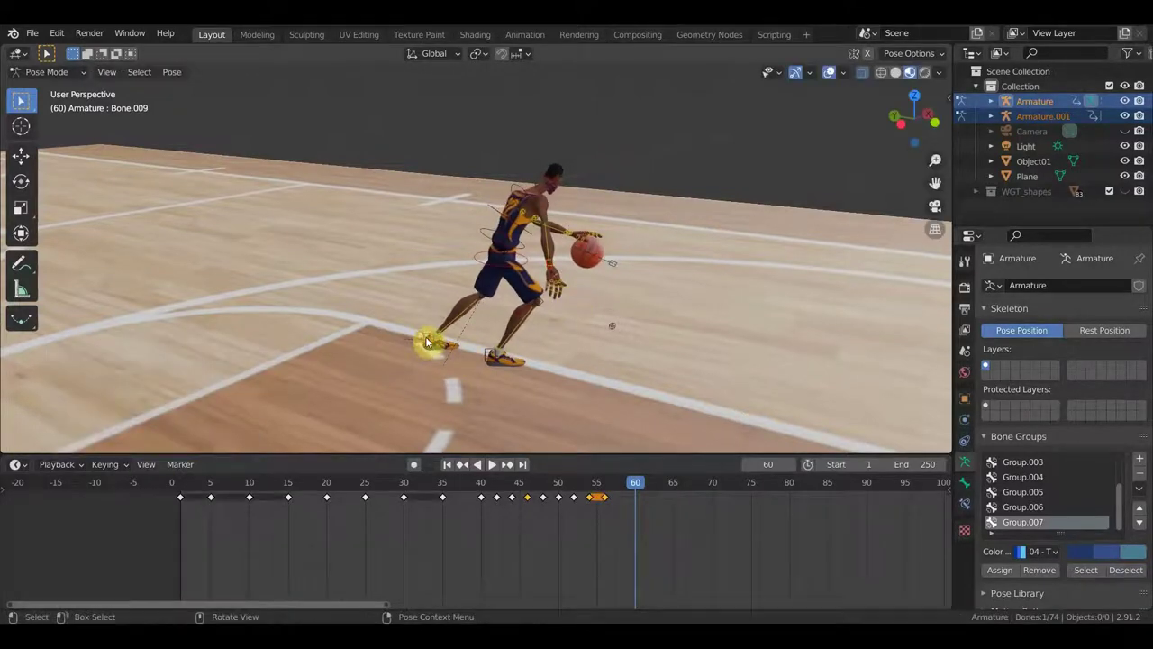
middle_click_drag(424, 342, 399, 351)
key("g")
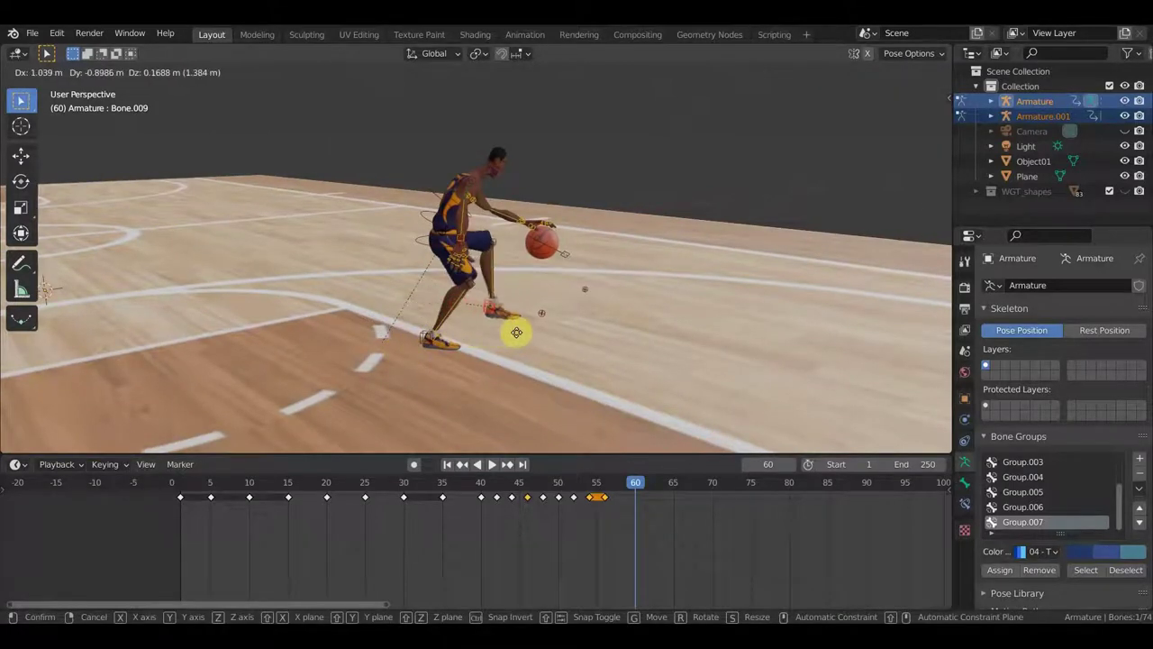
left_click(534, 340)
key("r")
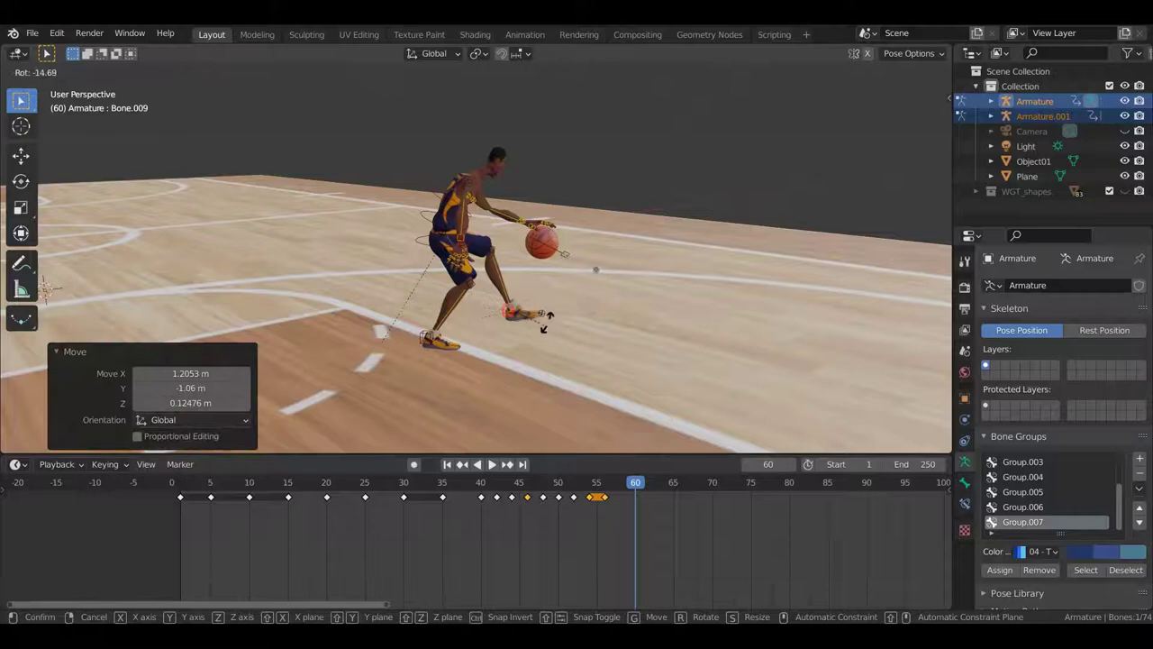
left_click(543, 316)
Step: Twist the upper body by rotating spine bone Bone.002 17.6° and then -32.2°
scroll(488, 293, "up", 3)
middle_click_drag(488, 293, 394, 300)
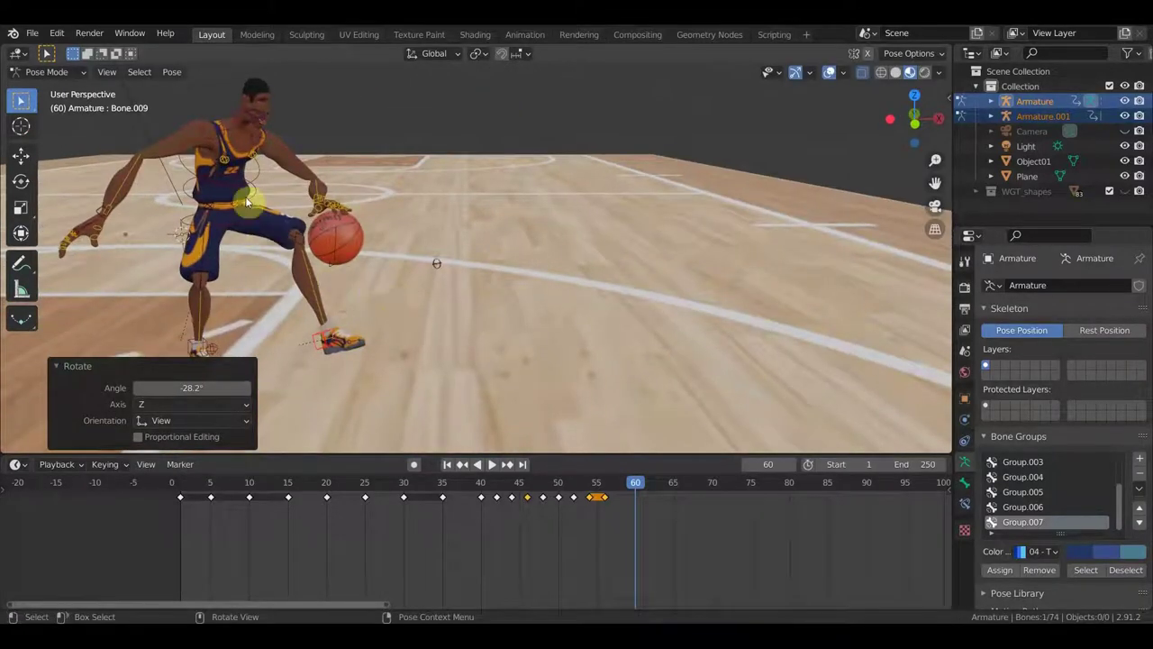
left_click(253, 187)
mouse_move(253, 187)
middle_mouse_down()
mouse_move(260, 274)
mouse_move(301, 308)
middle_mouse_up()
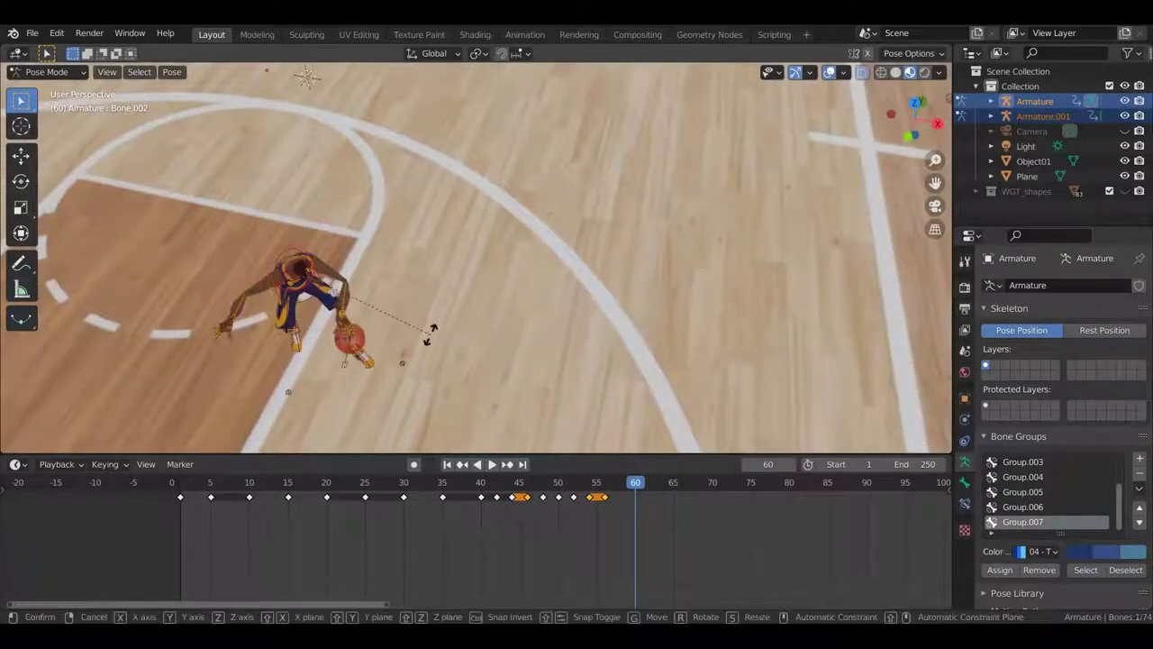
key("r")
left_click(400, 370)
mouse_move(399, 369)
middle_mouse_down()
mouse_move(481, 280)
mouse_move(496, 286)
mouse_move(513, 268)
middle_mouse_up()
scroll(493, 284, "up", 3)
key("r")
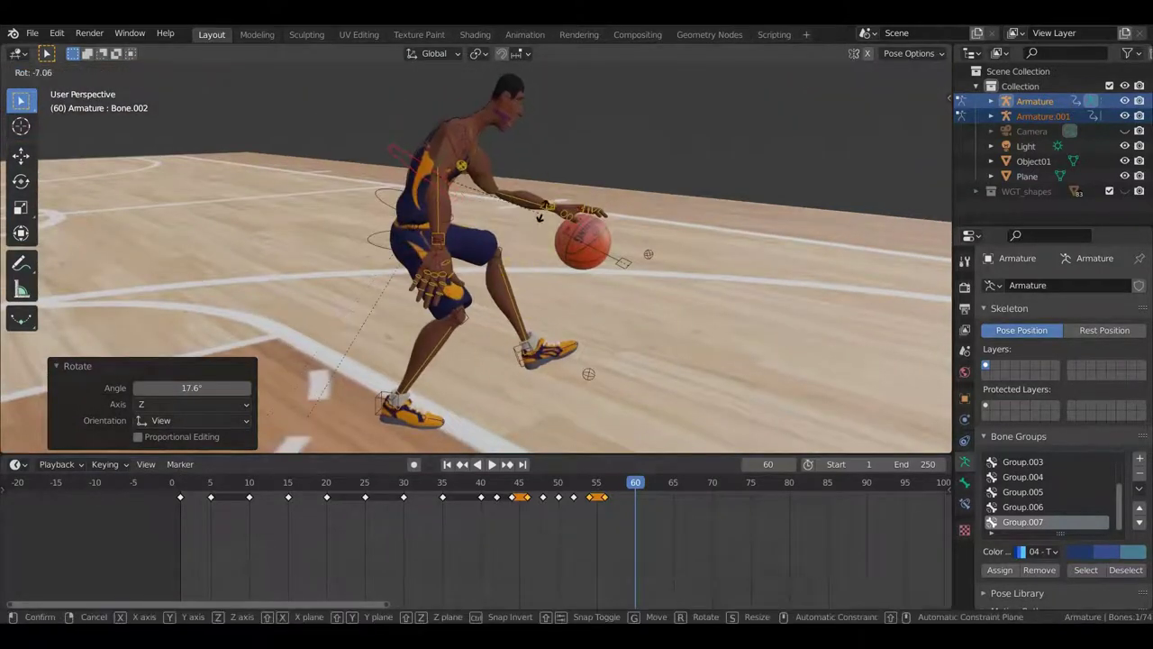
left_click(540, 164)
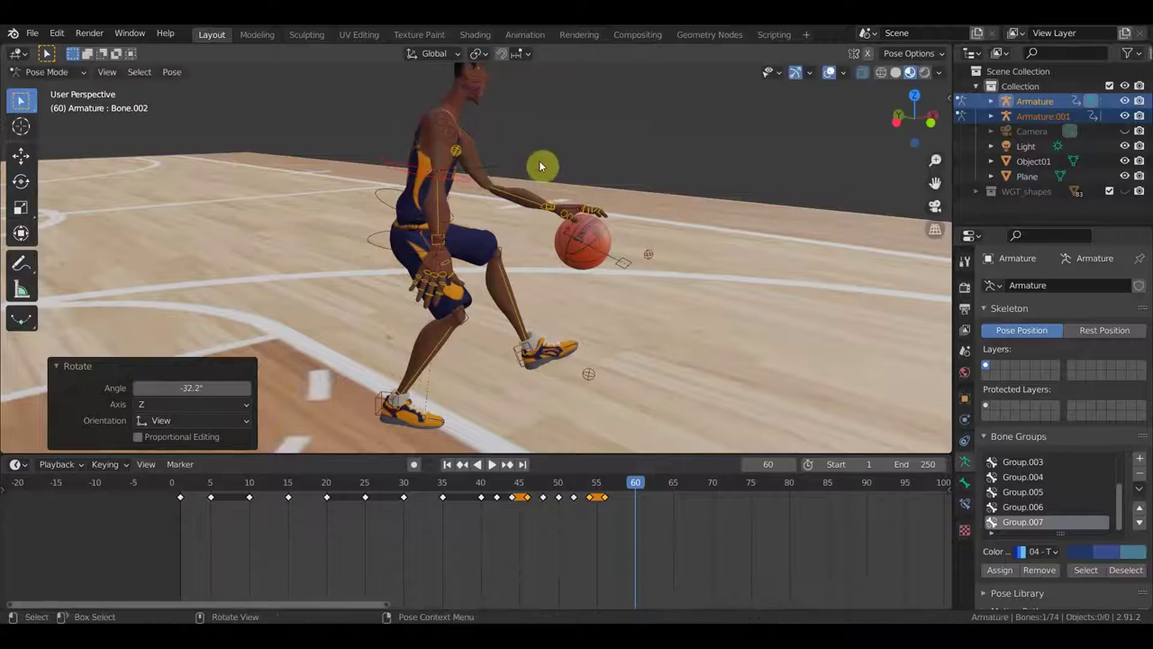
Step: Rotate Bone.001 -15.5° and the root 3.64°, then shift the body 0.2113 m X, -0.21 m Y
left_click(401, 216)
key("r")
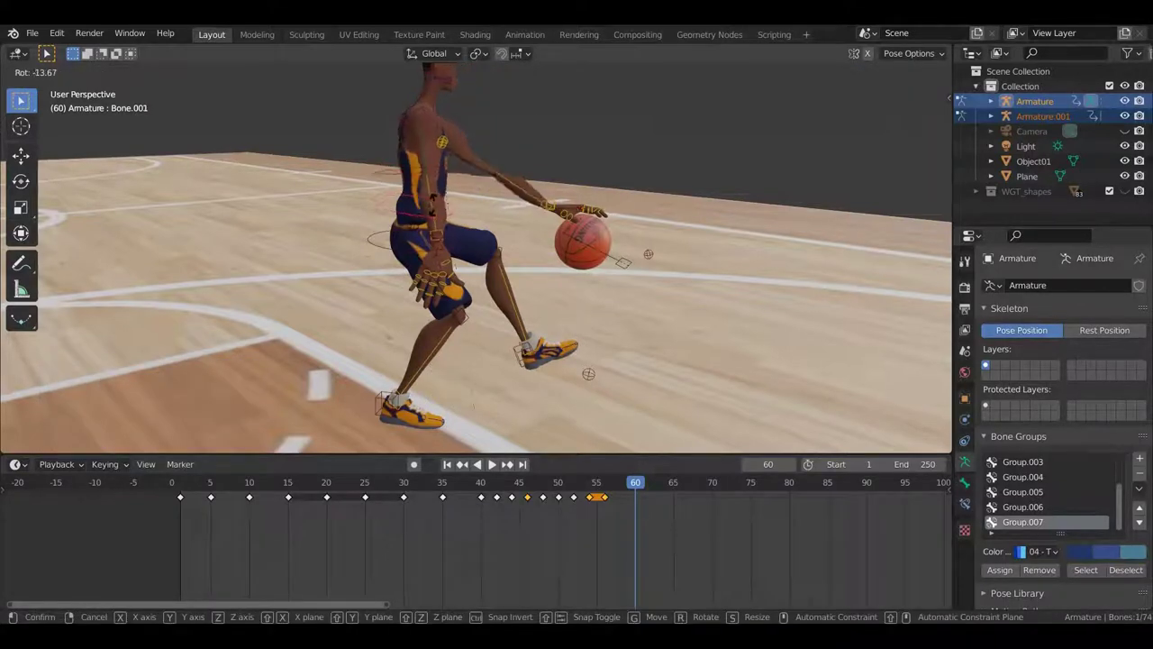
left_click(407, 236)
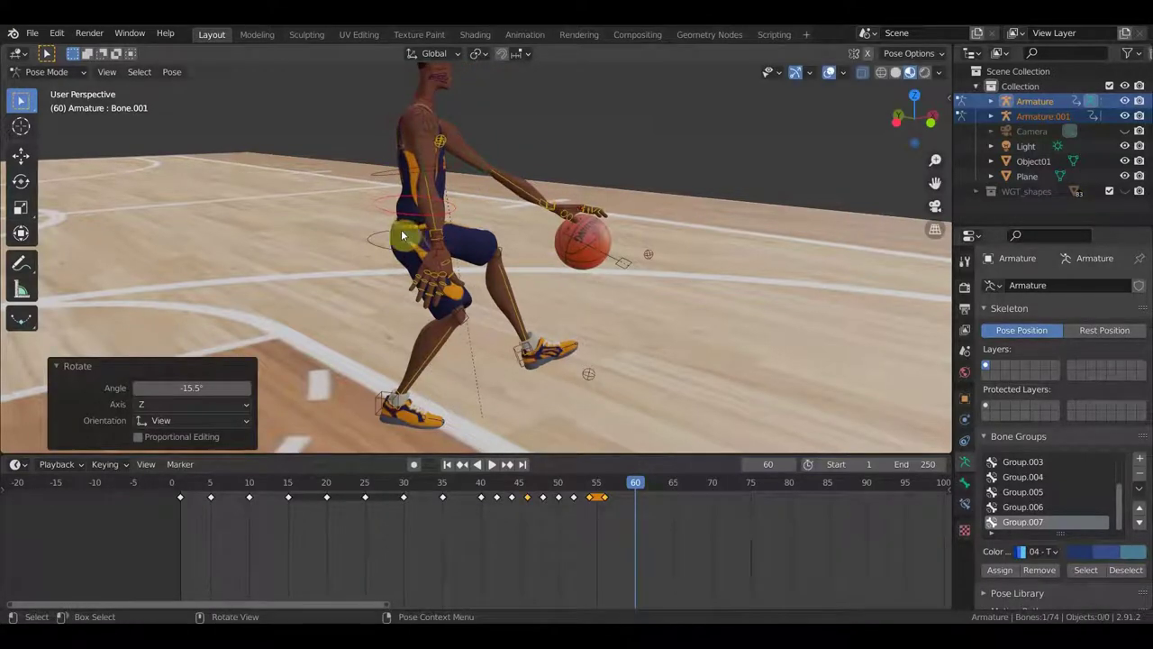
left_click(388, 252)
key("r")
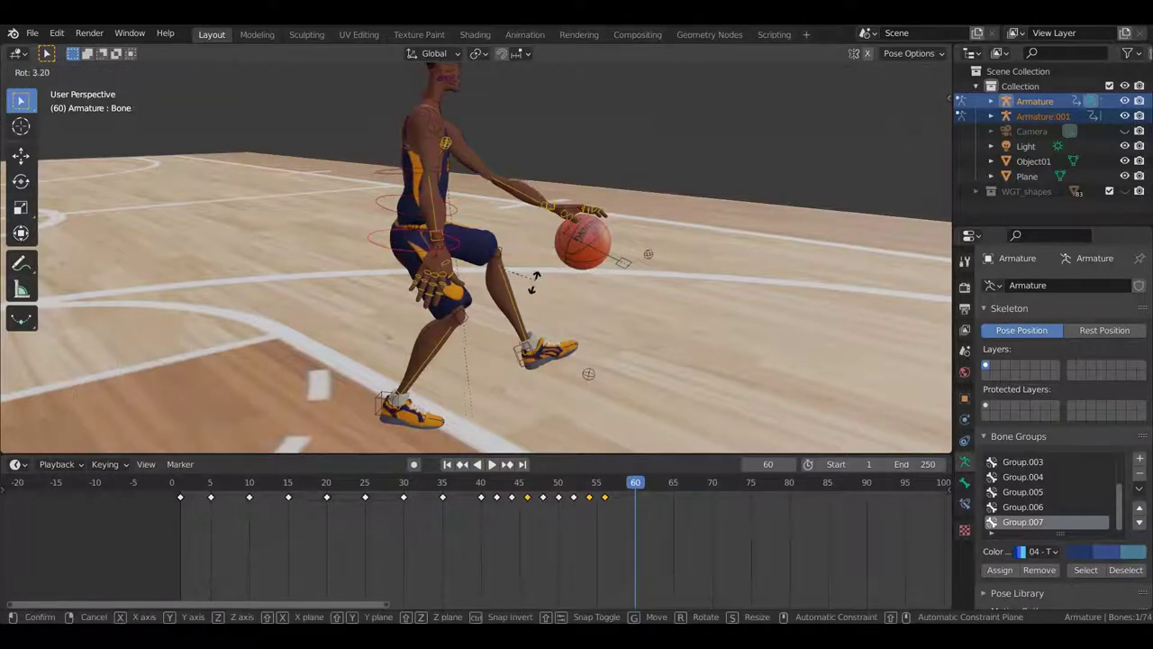
left_click(532, 281)
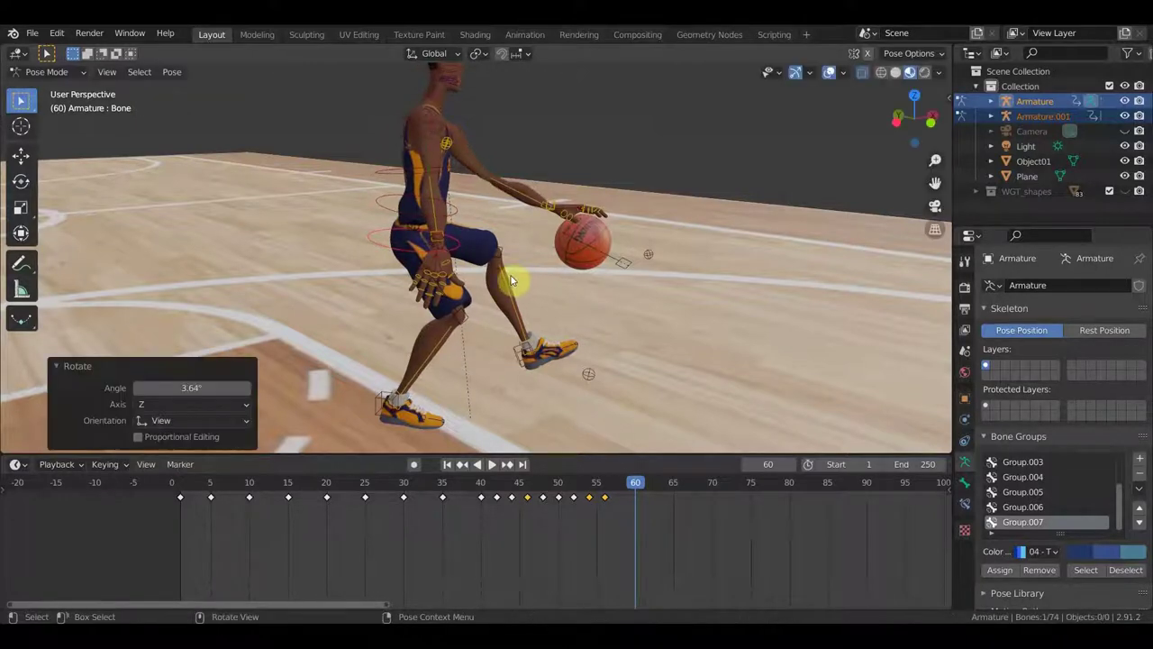
key("g")
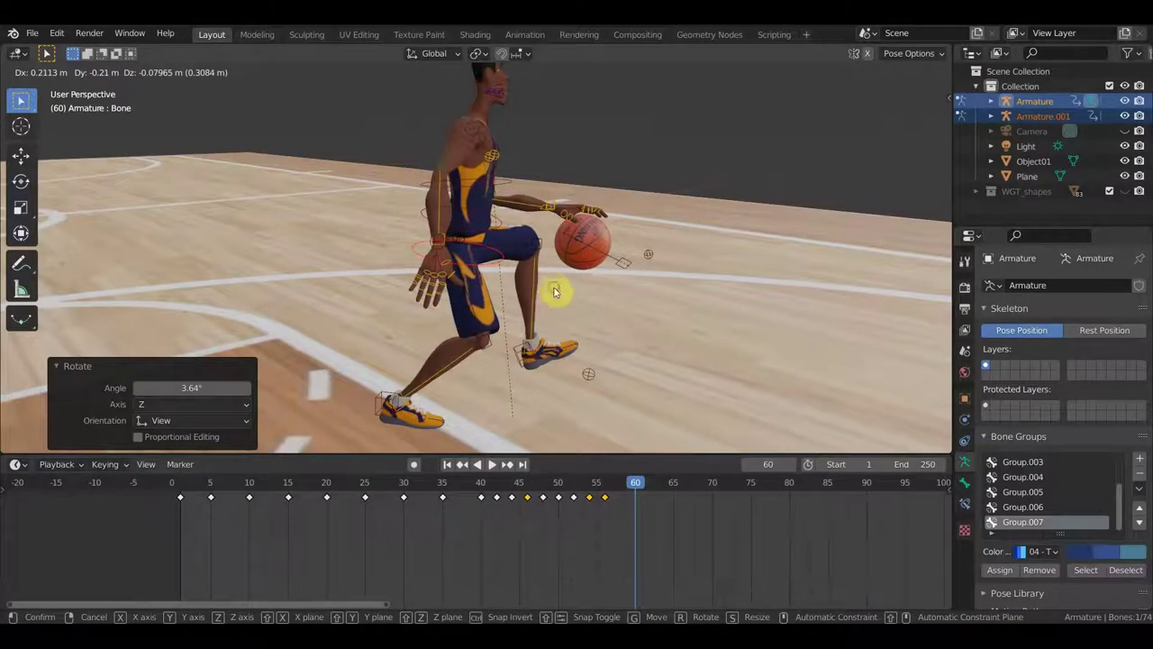
left_click(554, 287)
mouse_move(472, 276)
middle_mouse_down()
mouse_move(401, 274)
mouse_move(369, 333)
middle_mouse_up()
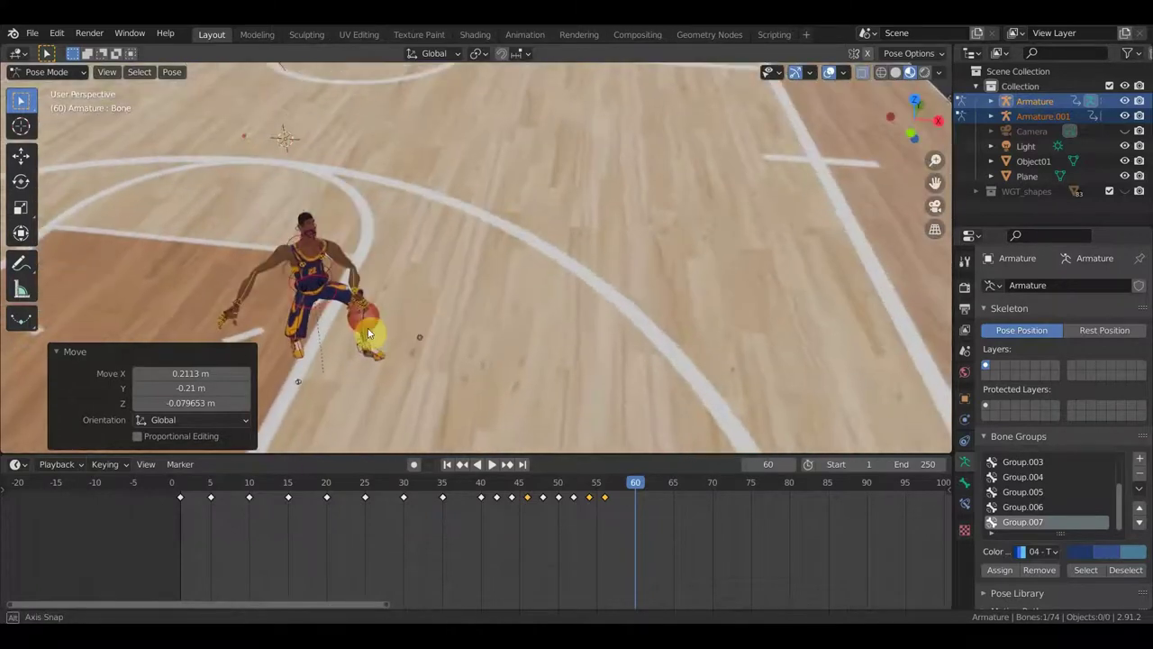
Step: Move hand bone Bone.012 toward the ball and select the ball's bone
left_click(420, 339)
key("g")
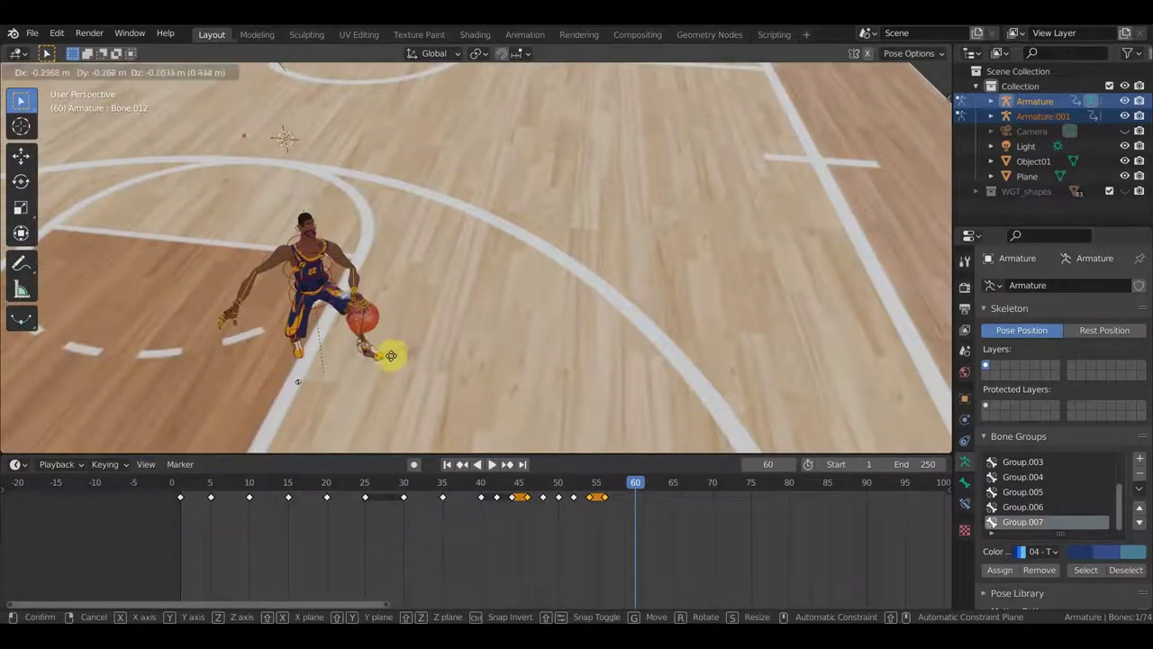
left_click(356, 354)
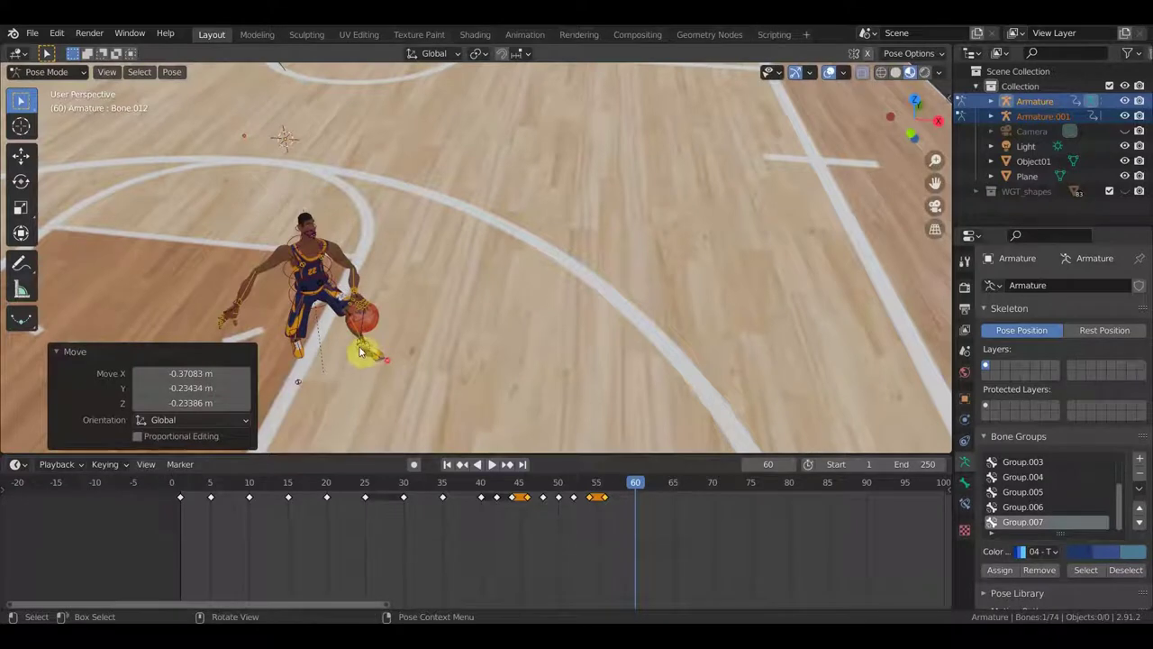
left_click(361, 350)
middle_click_drag(329, 337, 309, 302)
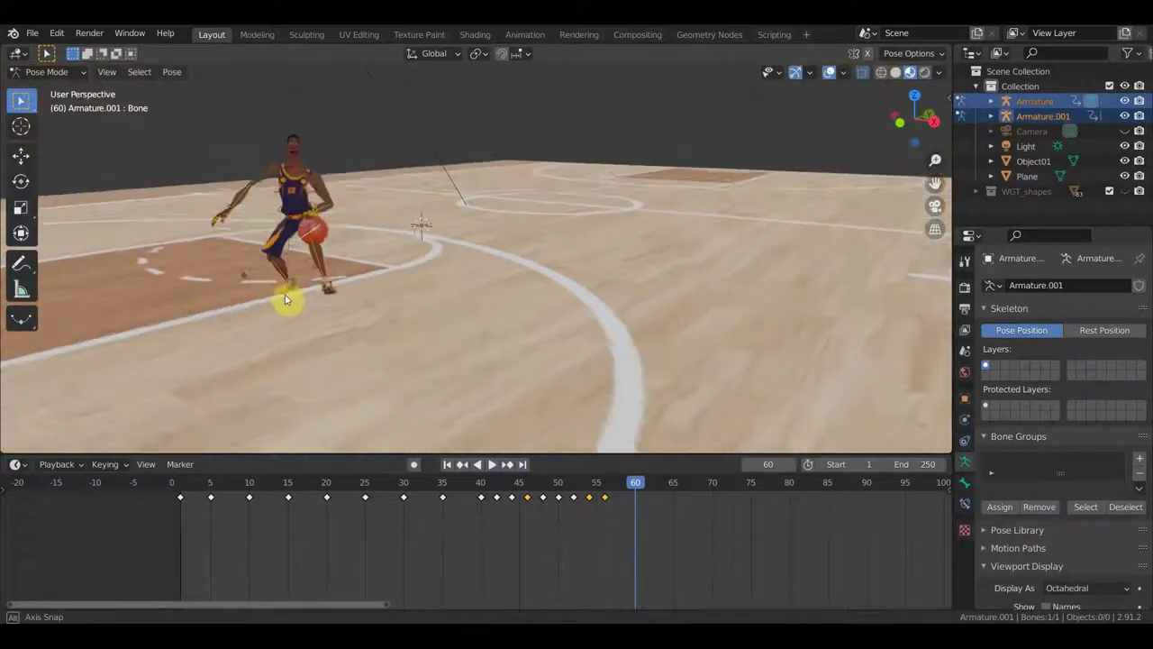
scroll(309, 302, "up", 2)
middle_click_drag(213, 304, 154, 312)
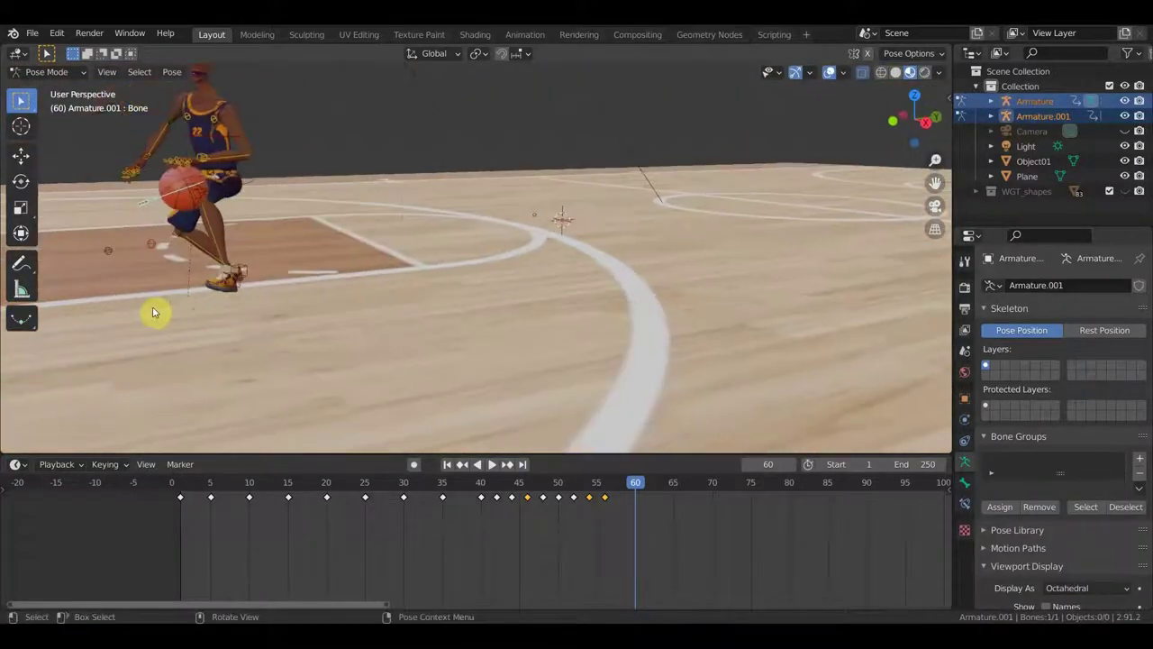
Step: Shift the foot left and move the root bone 0.15876 m X, lifting the right foot
left_click(240, 282)
middle_click_drag(268, 298, 432, 323)
key("g")
left_click(297, 323)
left_click(464, 223)
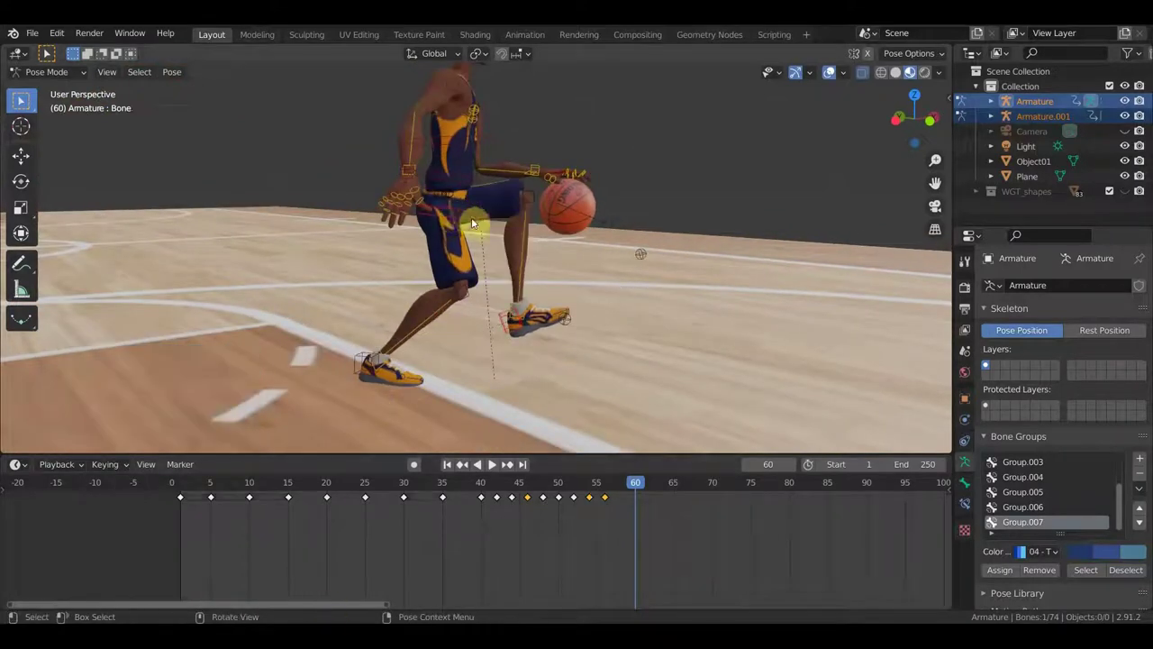
key("g")
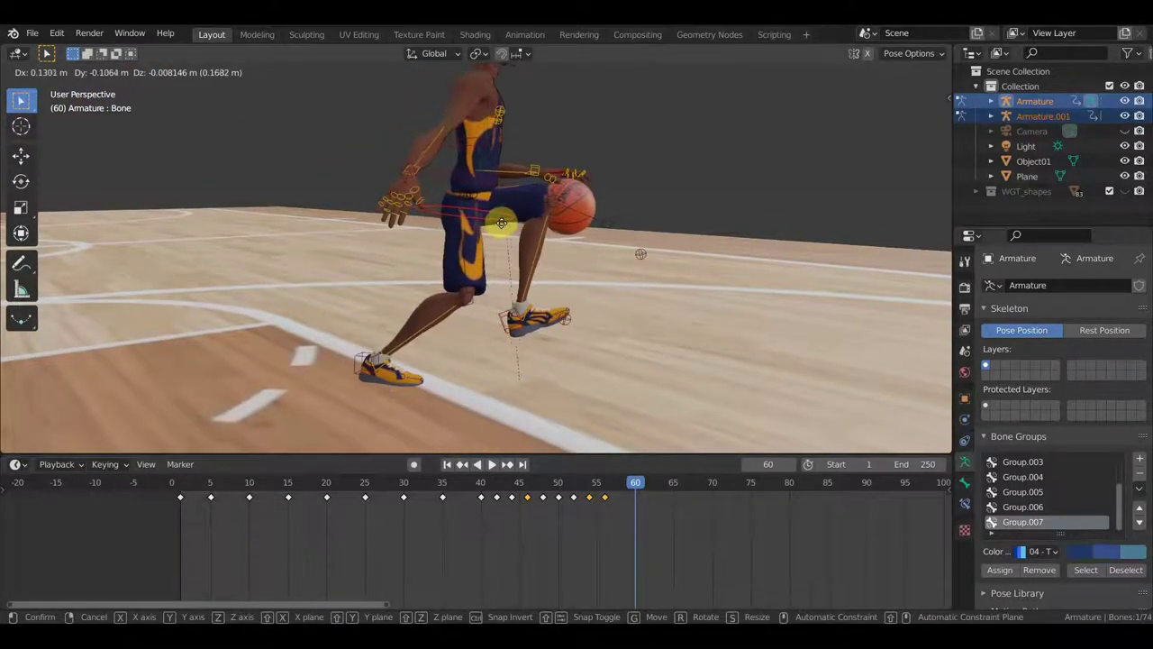
left_click(501, 223)
Step: Move hand control Bone.036 onto the ball, 0.28559 m X and 0.097858 m Z
middle_click_drag(558, 213, 528, 224)
left_click(526, 226, "shift")
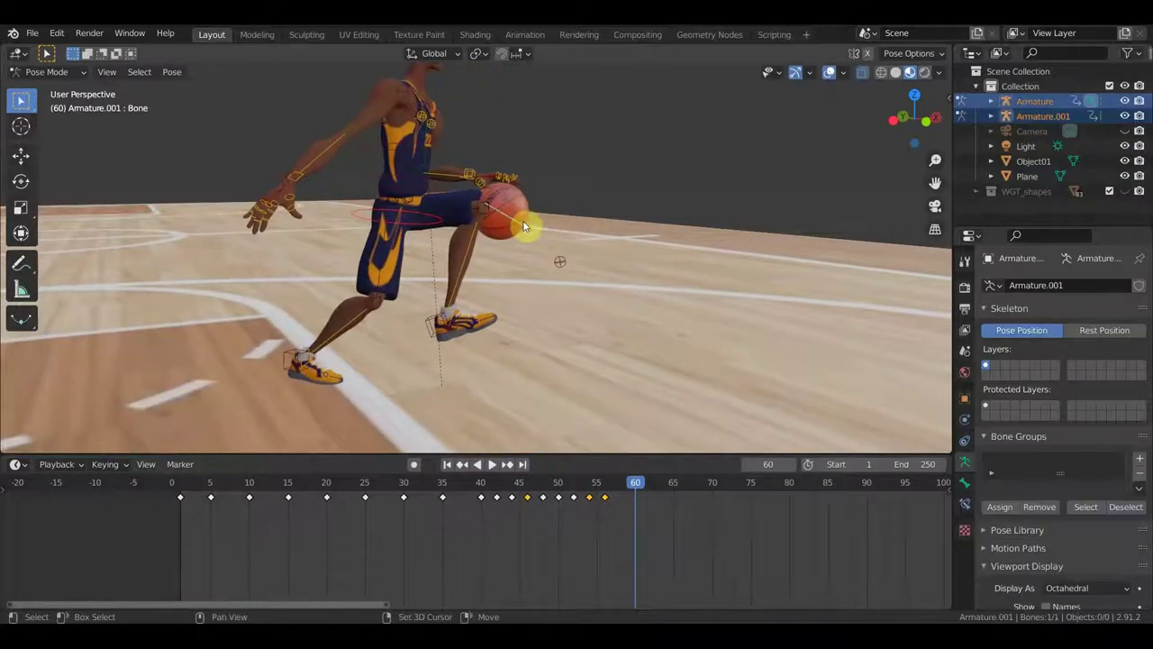
left_click(469, 176, "shift")
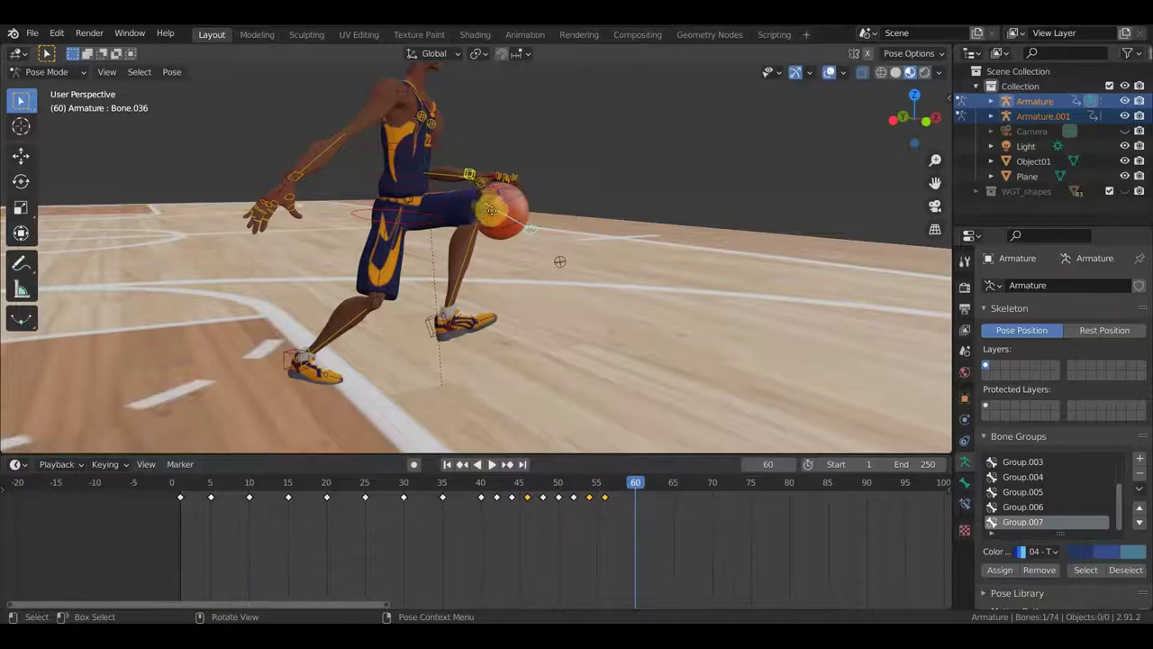
key("g")
left_click(528, 203)
mouse_move(528, 202)
middle_mouse_down()
mouse_move(412, 278)
mouse_move(553, 312)
mouse_move(511, 295)
mouse_move(603, 295)
mouse_move(484, 245)
middle_mouse_up()
mouse_move(424, 196)
middle_mouse_down()
mouse_move(387, 190)
mouse_move(384, 270)
mouse_move(383, 254)
middle_mouse_up()
Step: Twist the shoulders by rotating the shoulder bone, the upper spine, then the shoulder again
left_click(382, 152)
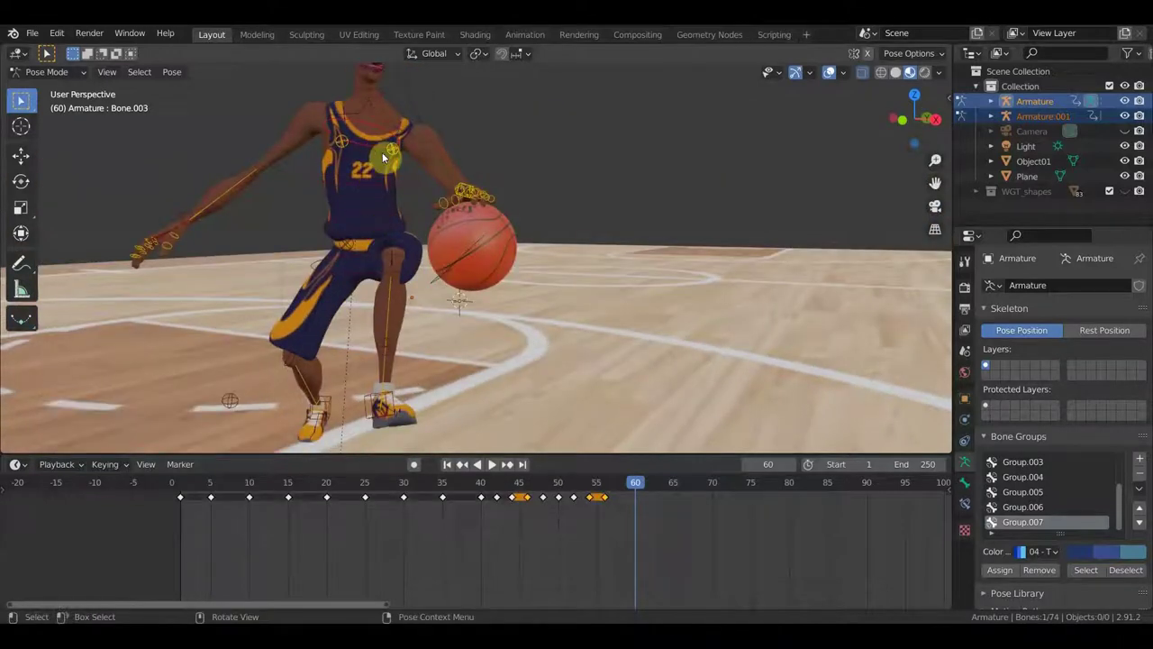
key("r")
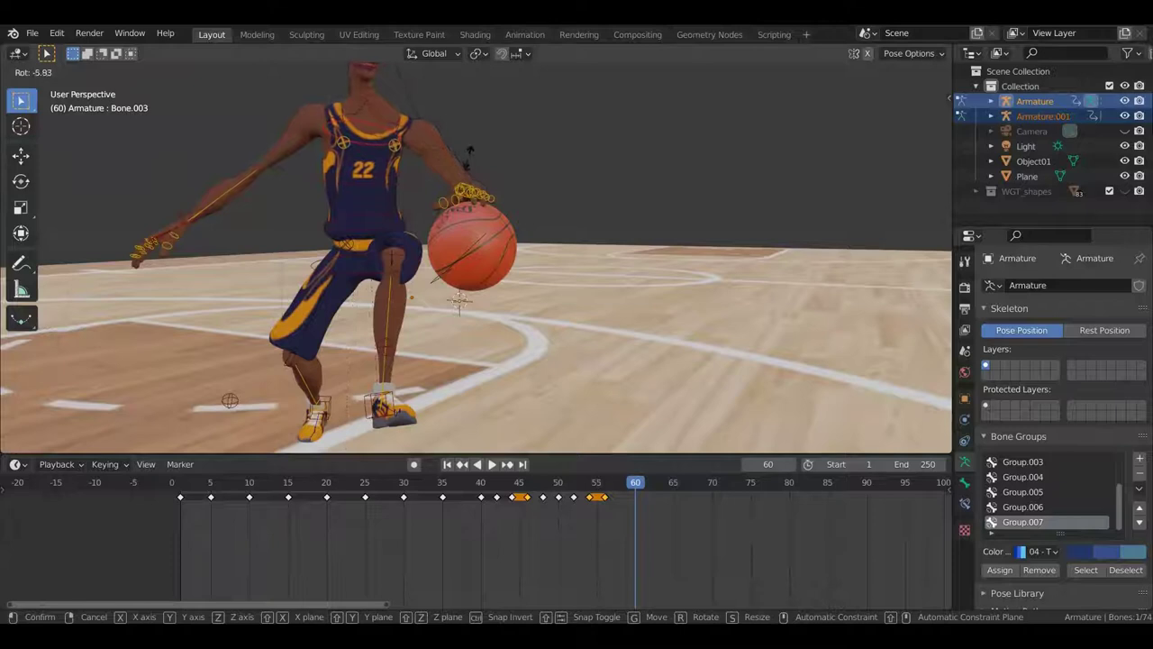
left_click(458, 165)
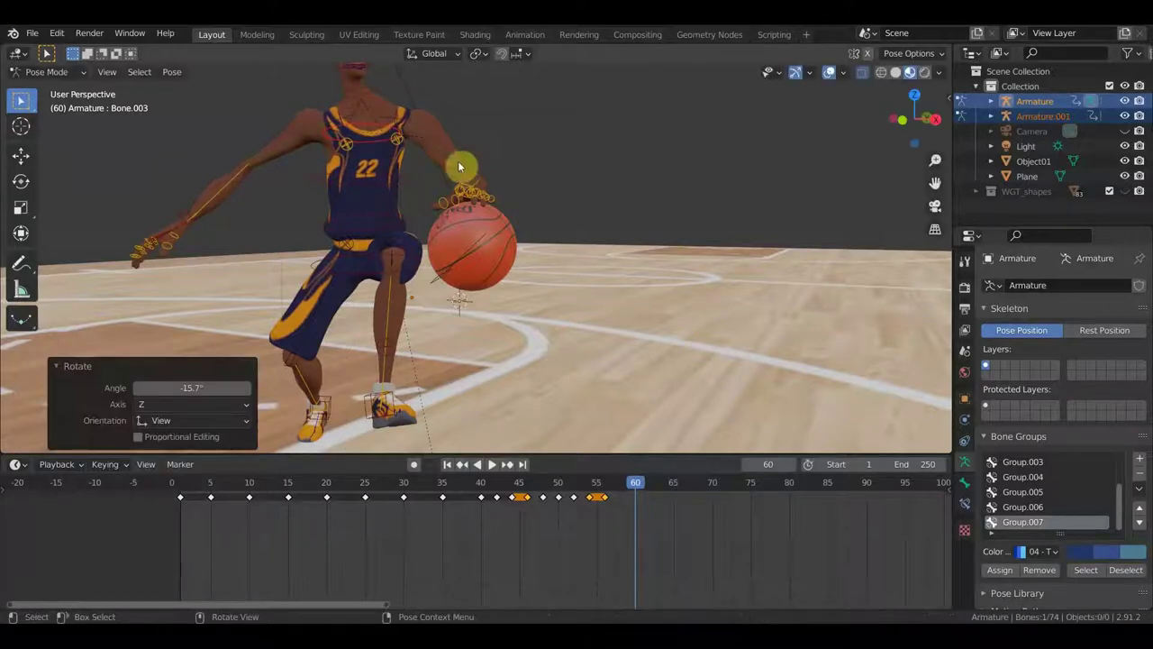
left_click(382, 192)
key("r")
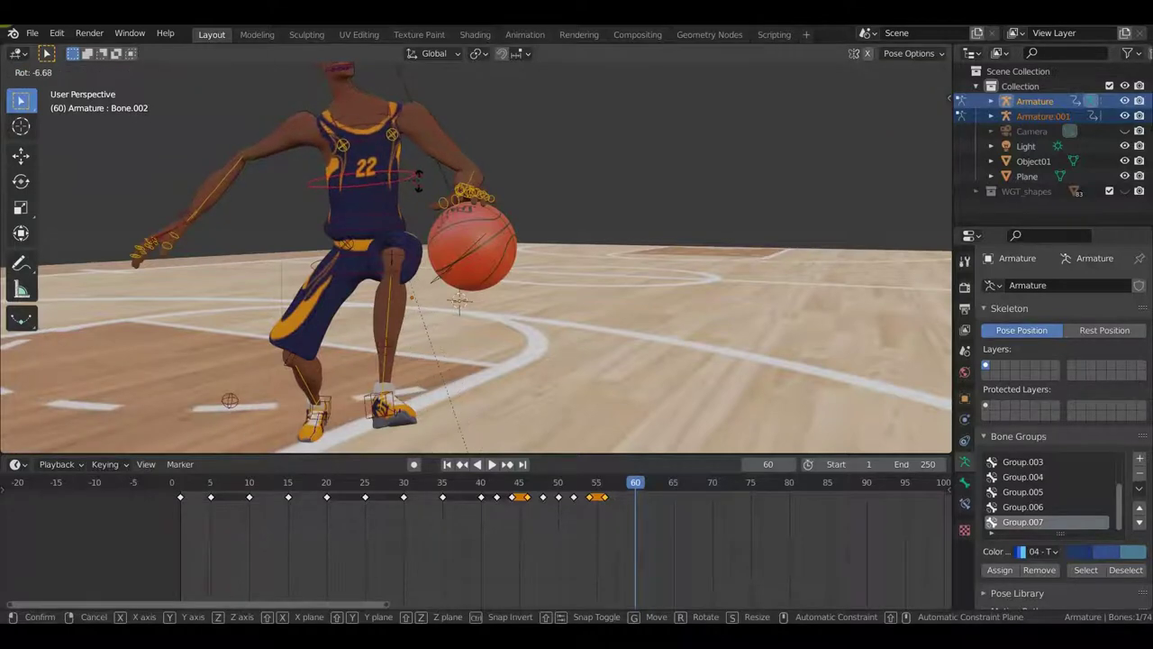
left_click(380, 154)
left_click(373, 143)
mouse_move(393, 160)
middle_mouse_down()
mouse_move(475, 386)
mouse_move(472, 410)
mouse_move(528, 332)
mouse_move(520, 298)
middle_mouse_up()
key("r")
left_click(521, 426)
scroll(419, 228, "up", 3)
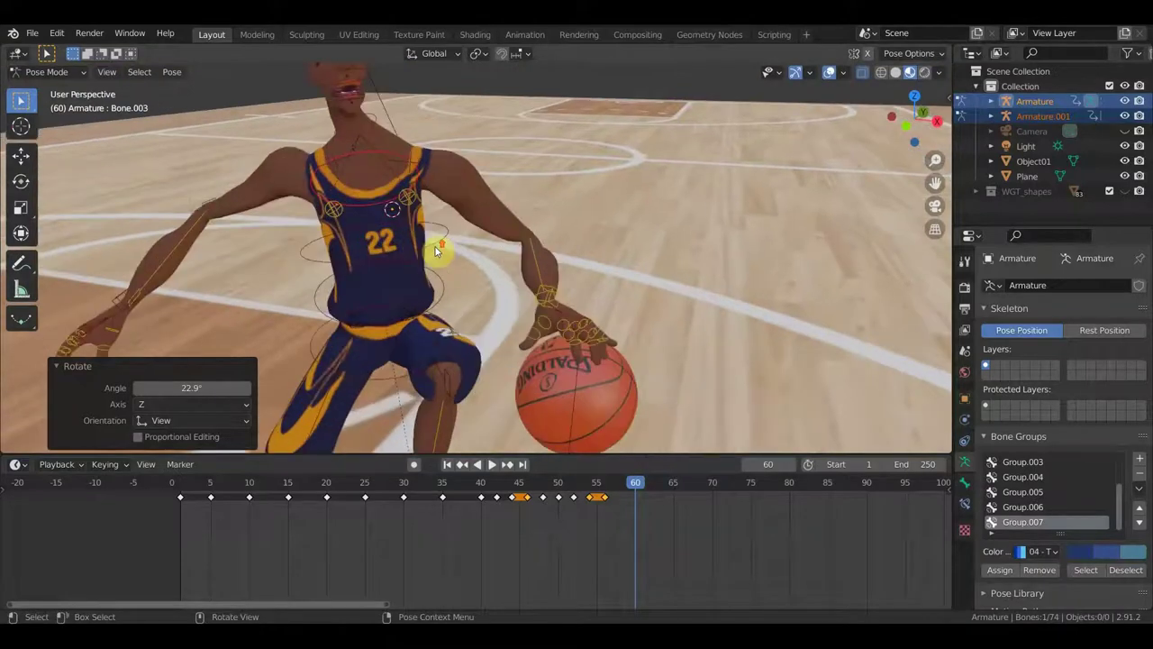
middle_click_drag(419, 233, 420, 226)
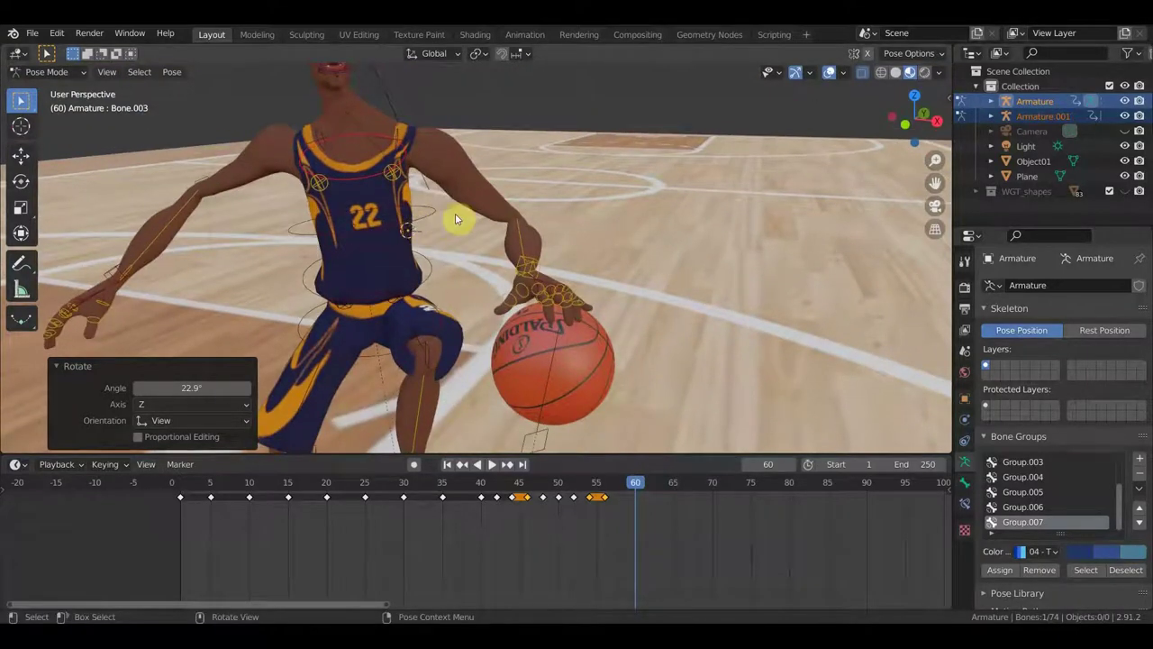
Step: Tilt the lower torso and reposition the chest bone; a neck rotation is cancelled
left_click(417, 291)
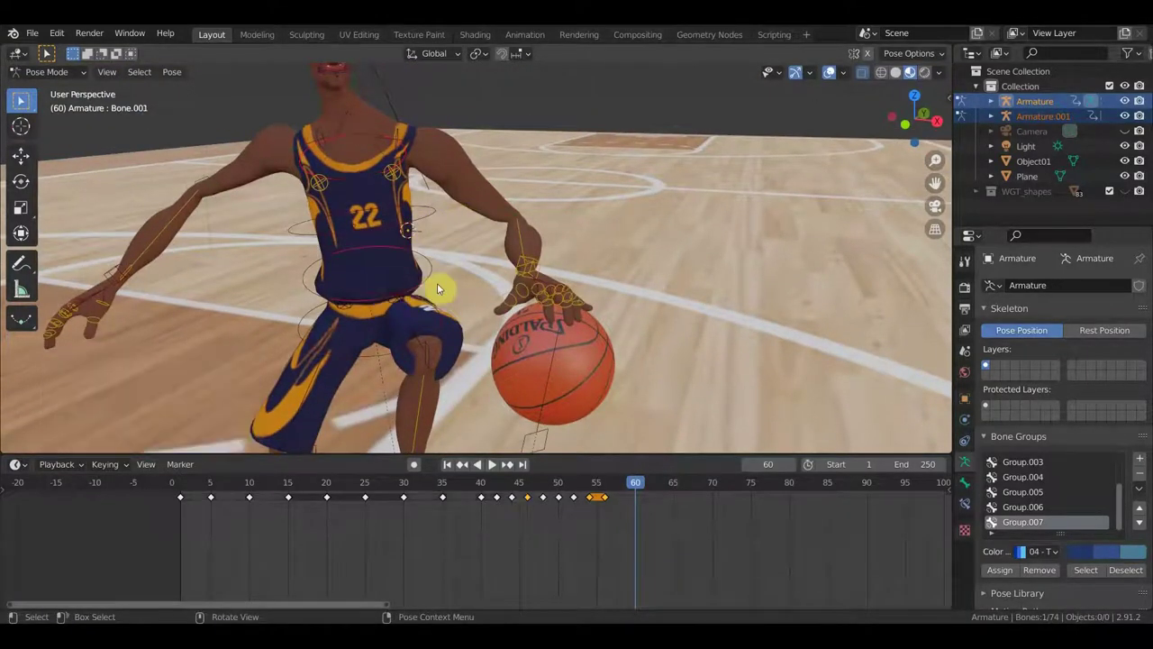
key("r")
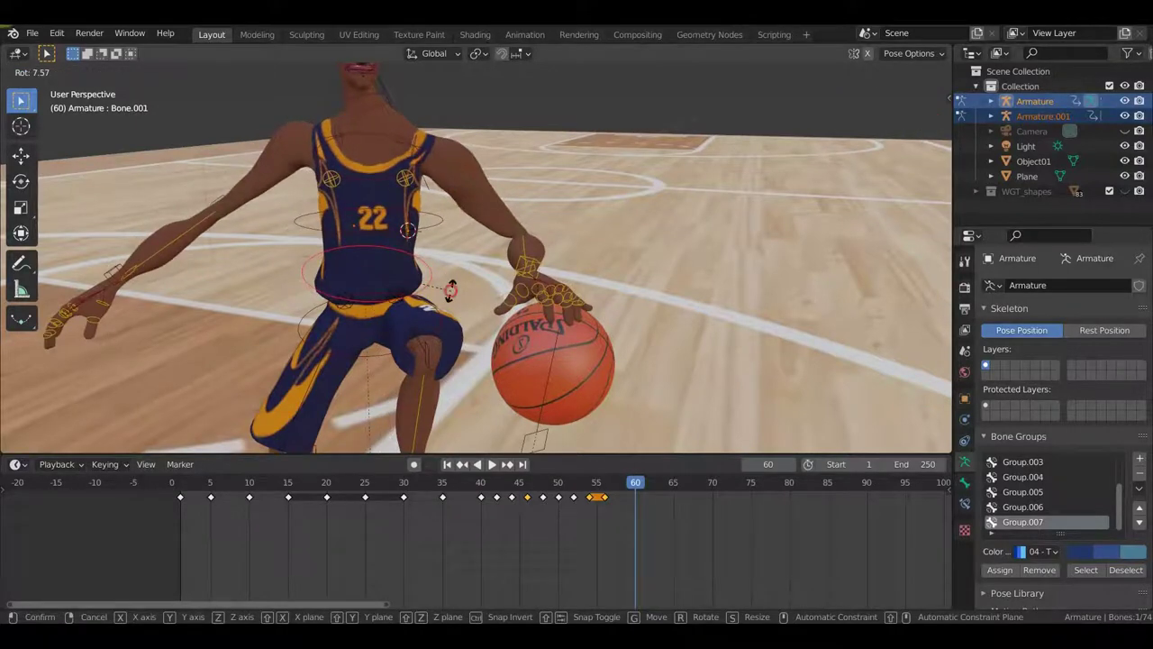
left_click(438, 168)
left_click(410, 144)
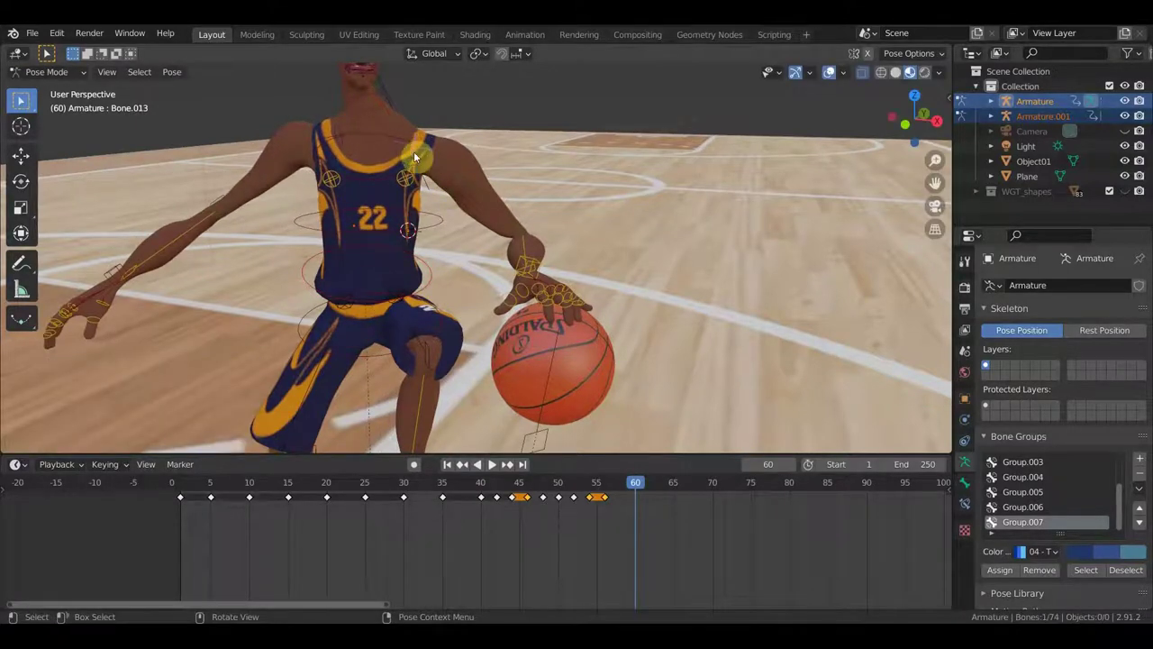
key("g")
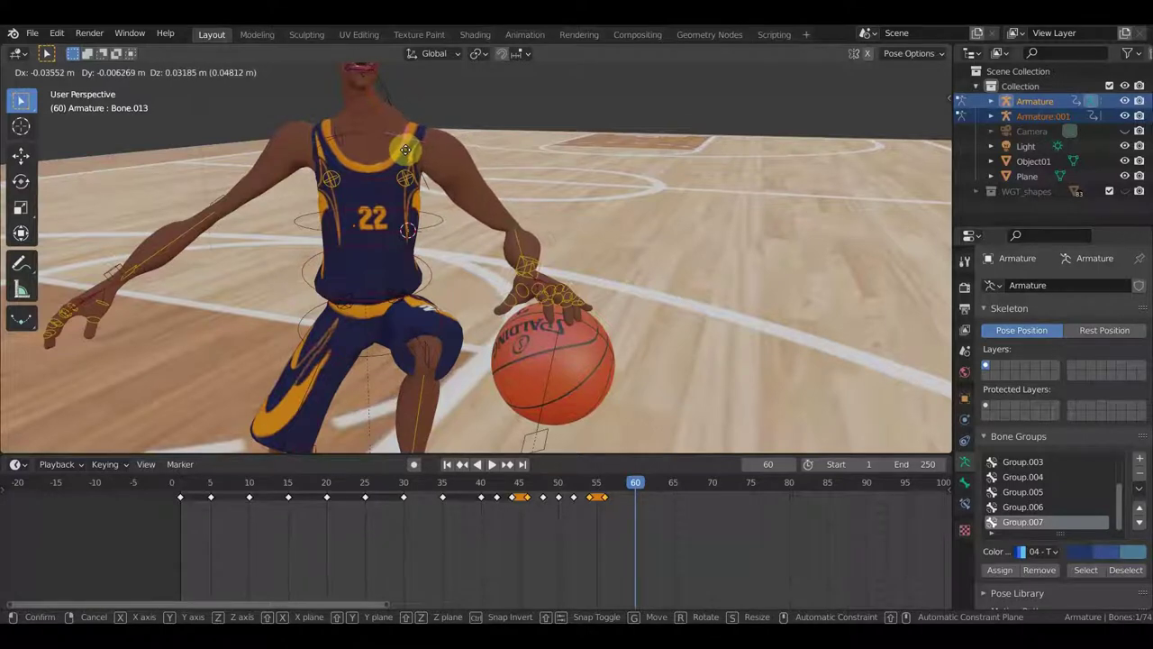
left_click(403, 149)
mouse_move(403, 146)
middle_mouse_down()
mouse_move(434, 141)
mouse_move(415, 110)
mouse_move(398, 178)
middle_mouse_up()
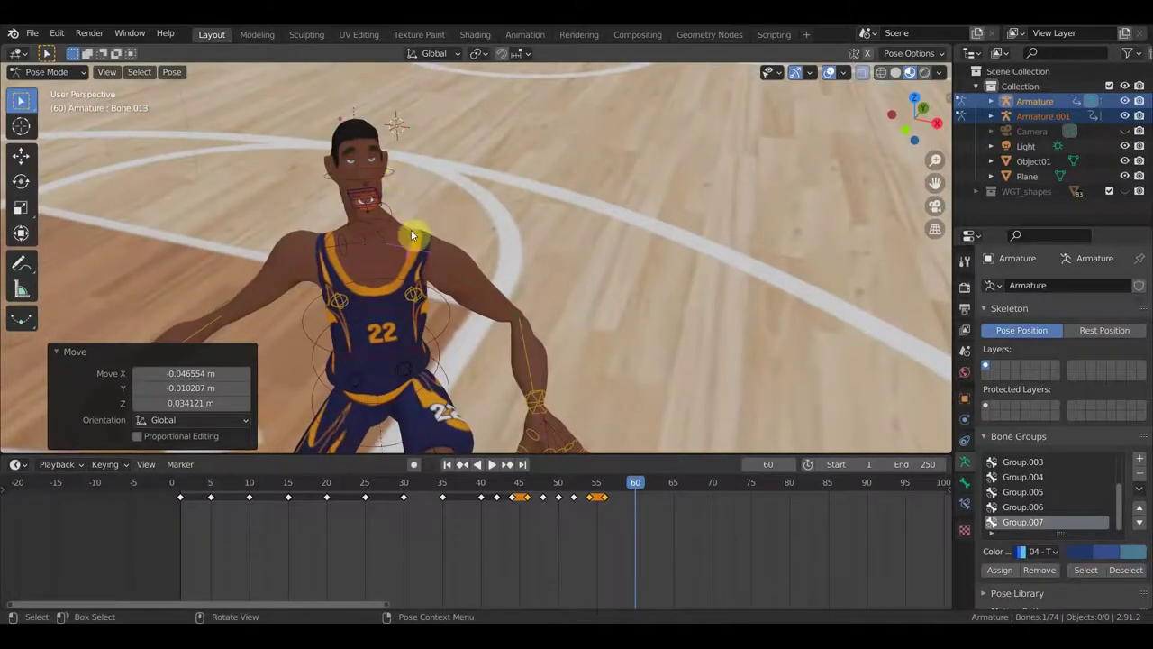
left_click(387, 231)
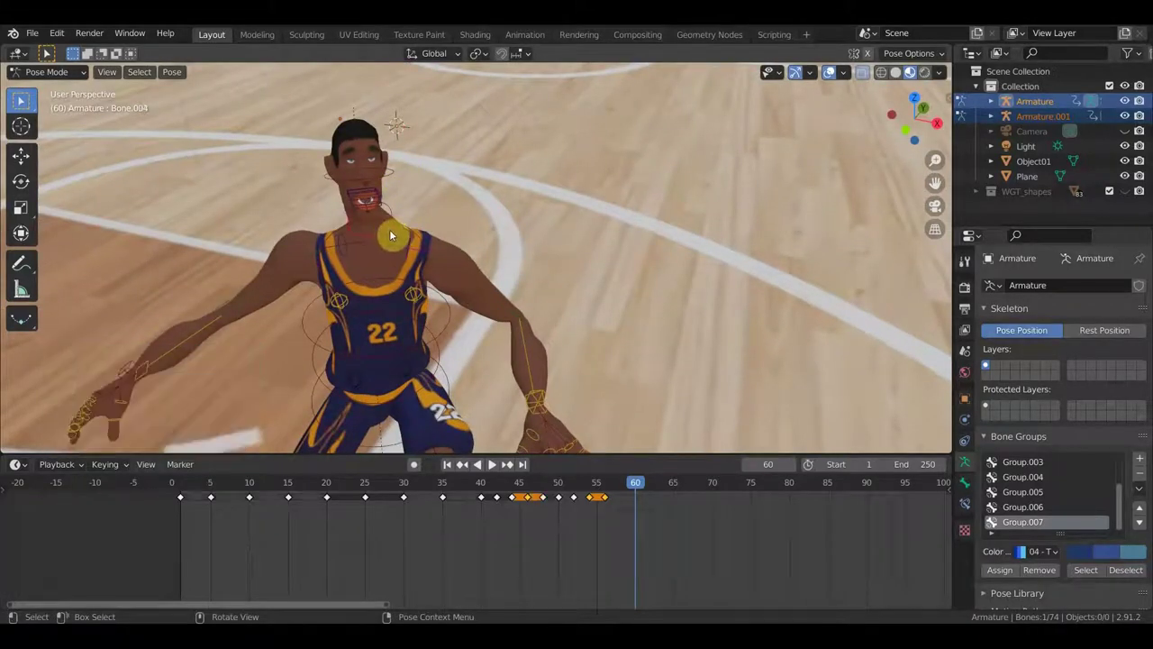
key("r")
right_click(392, 232)
middle_click_drag(392, 233, 411, 200)
mouse_move(419, 243)
middle_mouse_down()
mouse_move(325, 213)
mouse_move(201, 214)
mouse_move(411, 216)
middle_mouse_up()
middle_click_drag(459, 263, 515, 264)
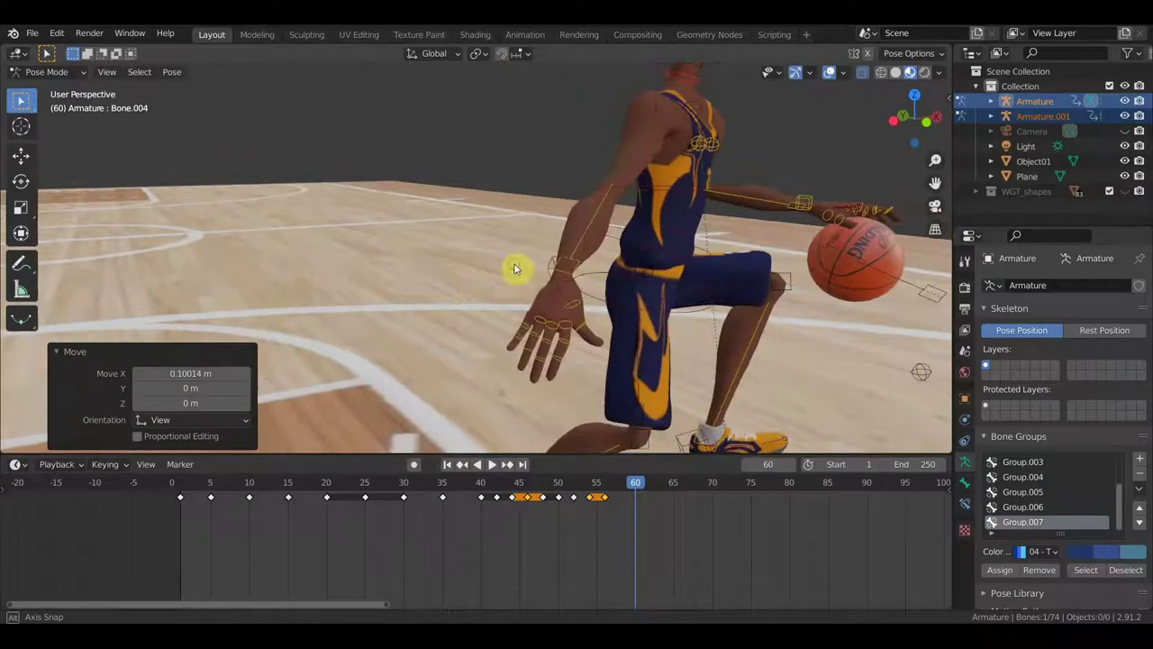
Step: Lean the upper body from the lower torso bone and rotate the upper spine
left_click(660, 257)
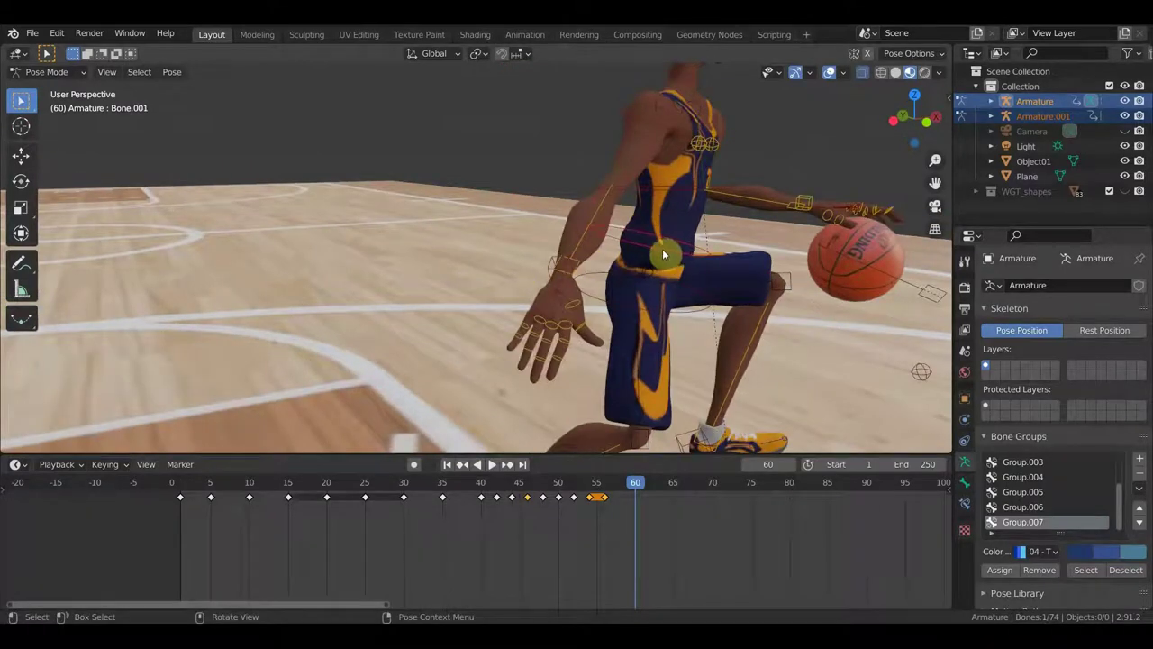
key("r")
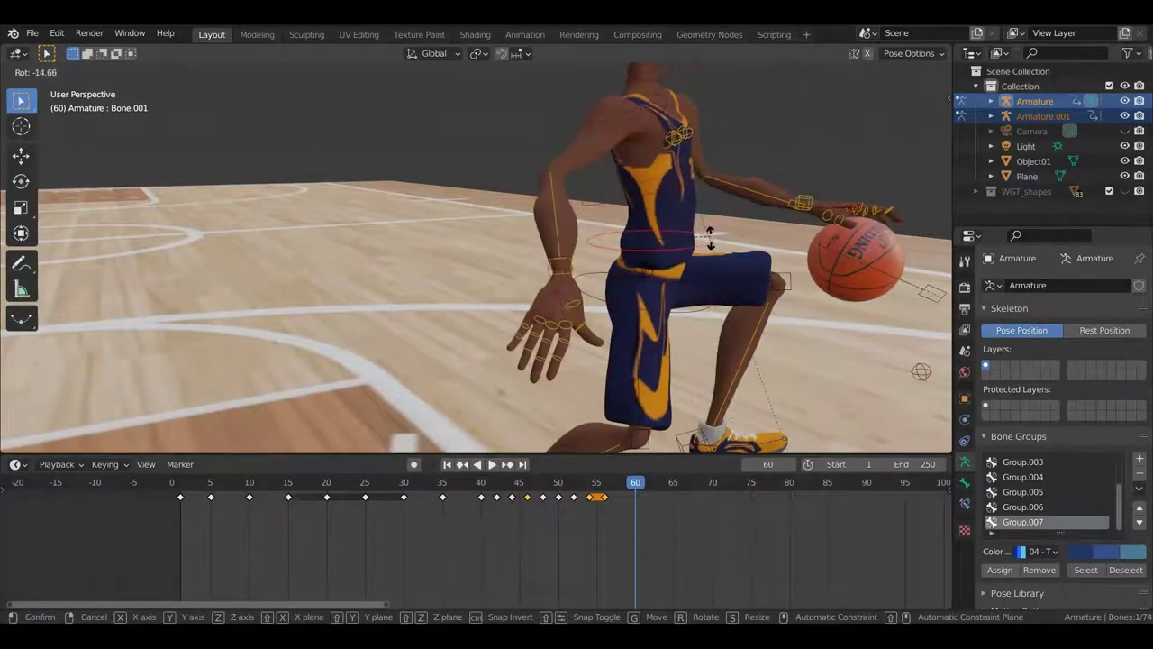
left_click(711, 237)
left_click(685, 192)
key("r")
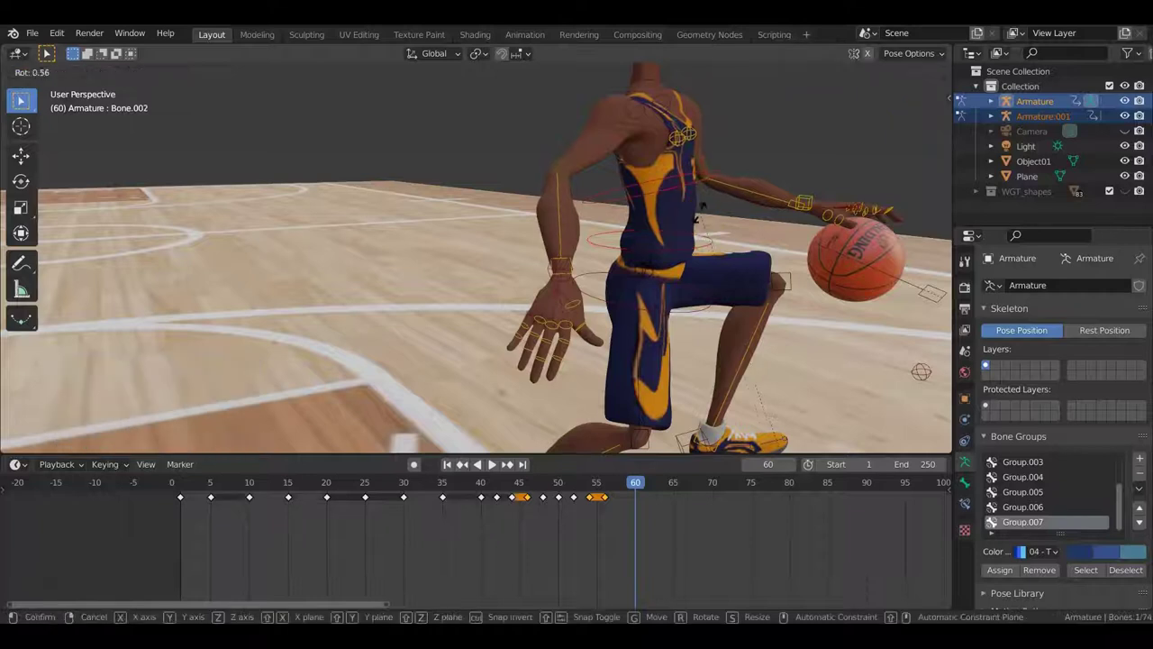
left_click(699, 216)
middle_click_drag(699, 217, 586, 214)
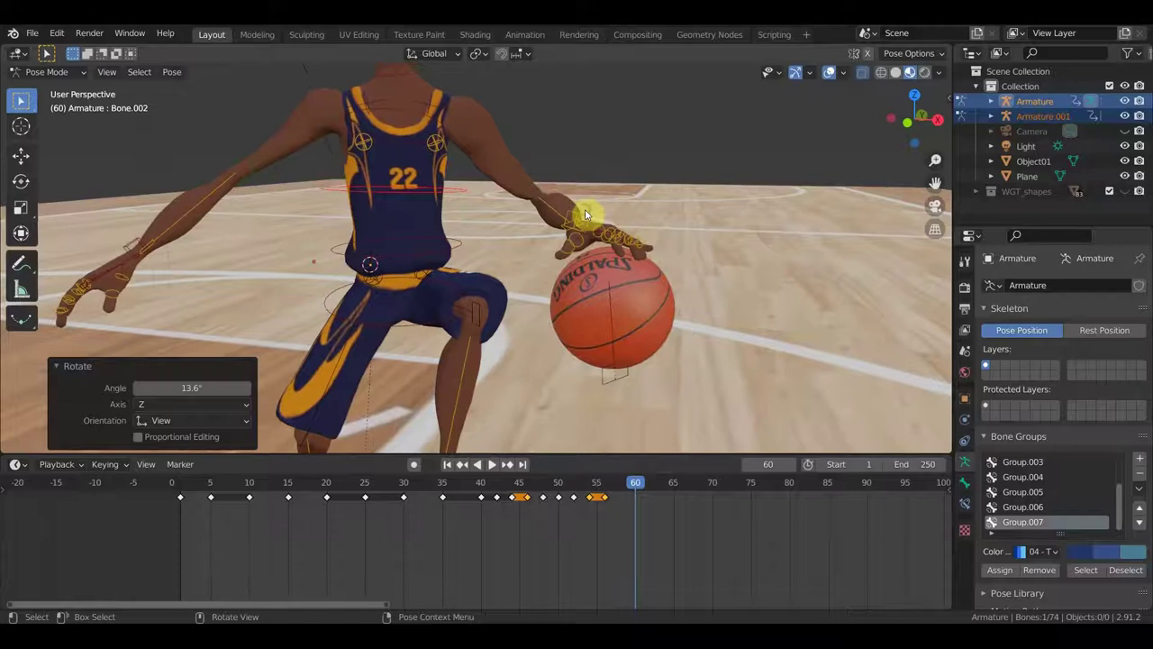
left_click(370, 109)
left_click(420, 103)
mouse_move(502, 144)
middle_mouse_down()
mouse_move(370, 158)
mouse_move(265, 252)
middle_mouse_up()
Step: Reposition the free hand's wrist control
left_click(265, 253)
middle_click_drag(333, 300, 399, 303)
key("g")
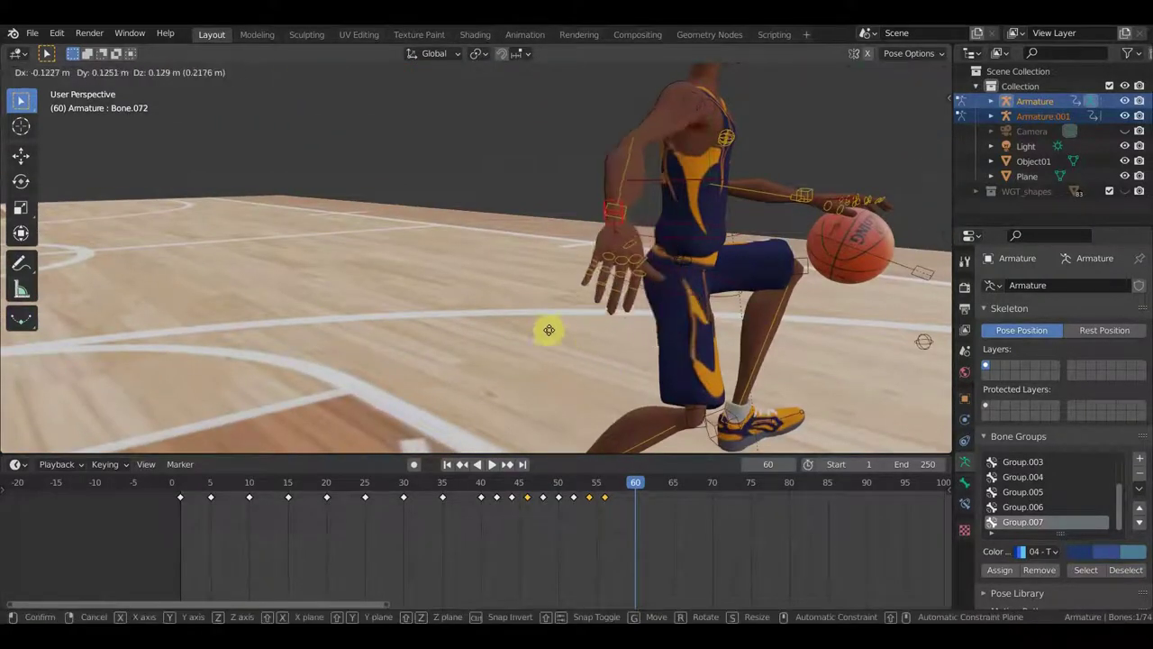
middle_click_drag(574, 329, 490, 327)
key("g")
left_click(532, 347)
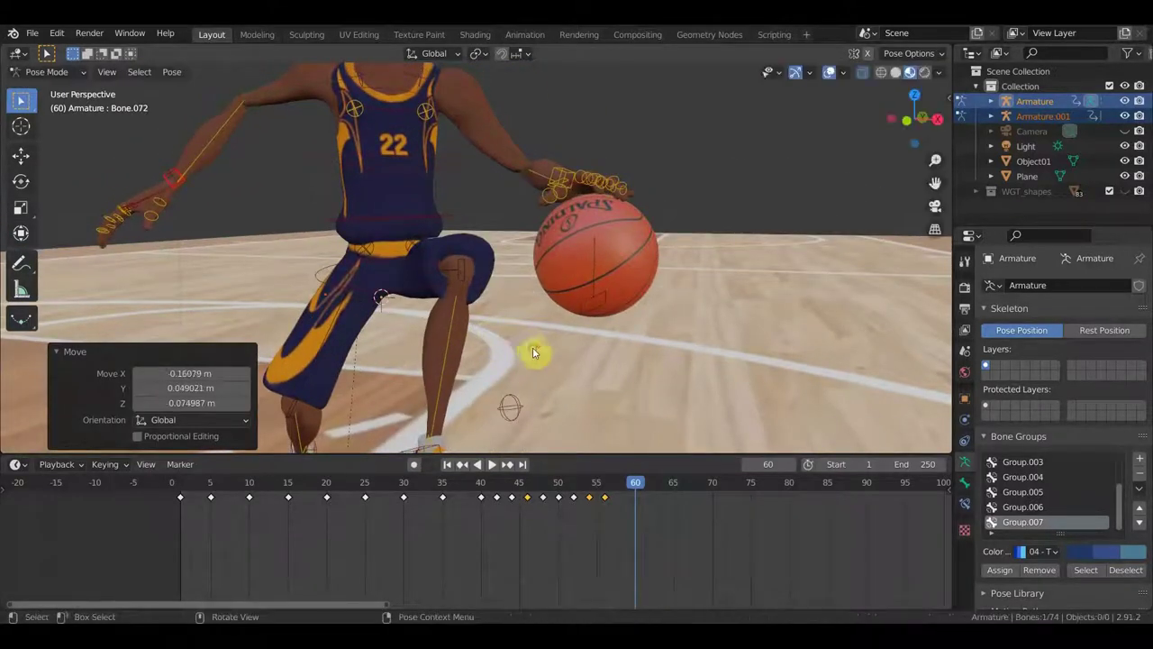
scroll(532, 347, "down", 4)
middle_click_drag(533, 347, 500, 316)
scroll(502, 322, "up", 2)
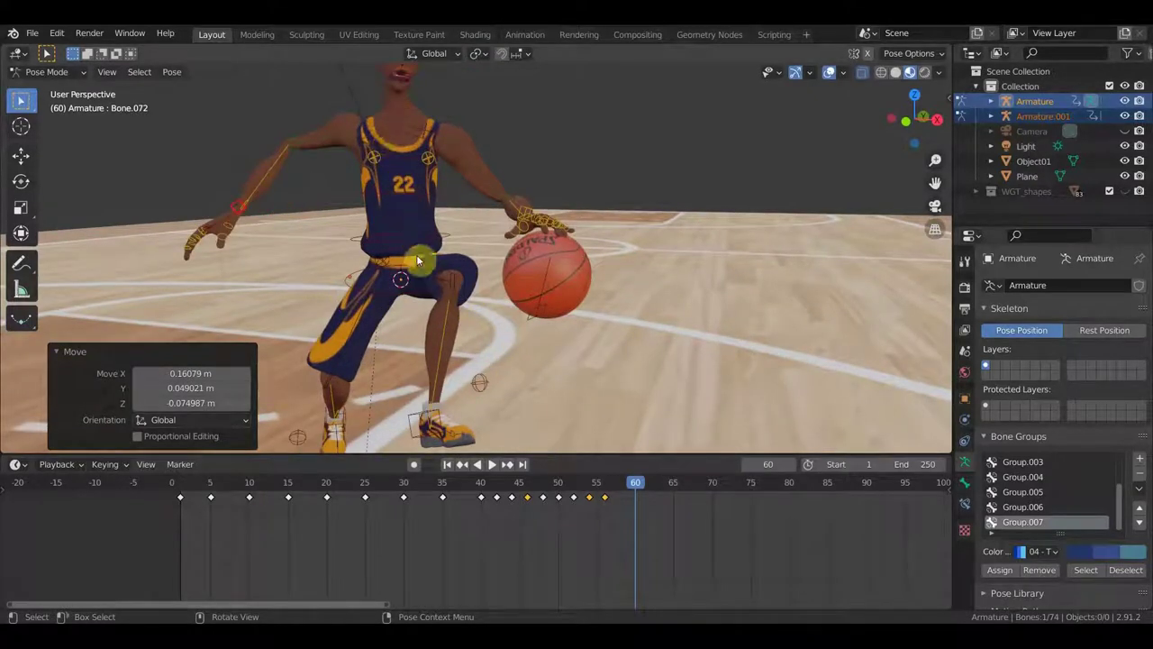
Step: Move the hip root bone, raising the knee forward by -0.14413 m X and 0.13384 m Z
left_click(420, 297)
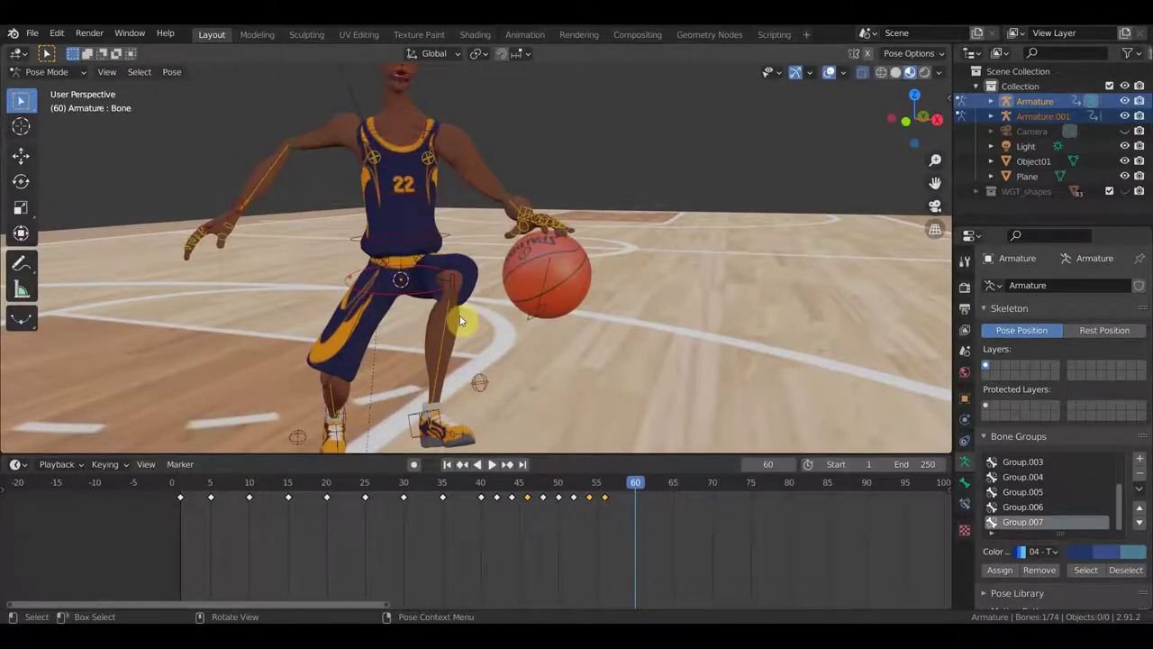
key("g")
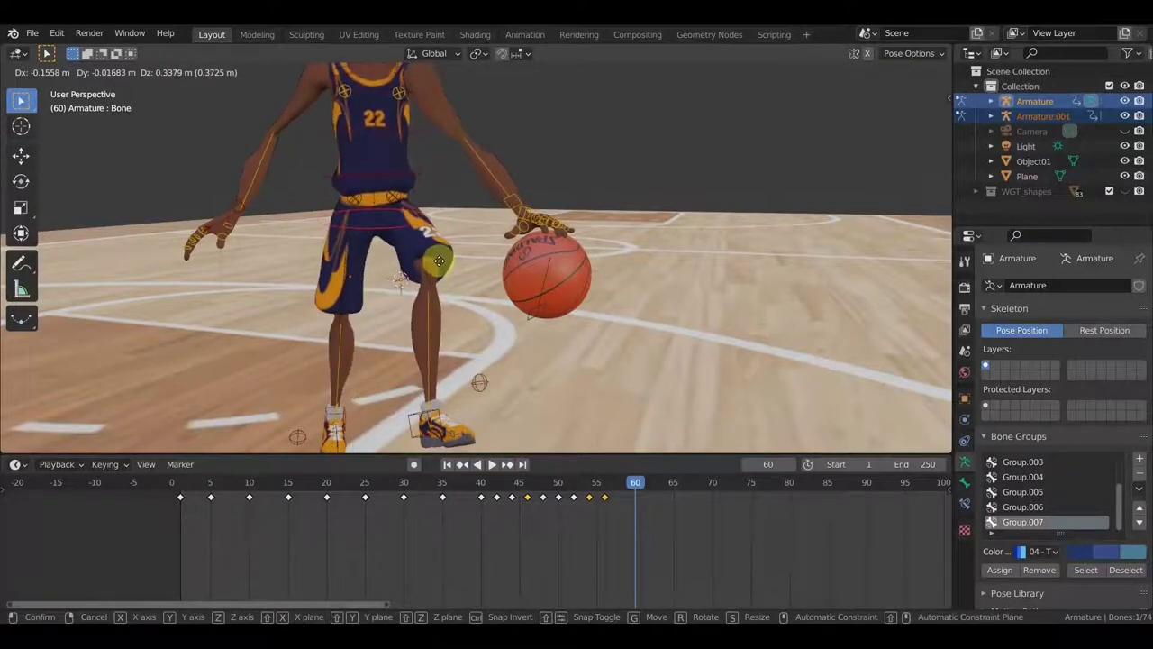
left_click(443, 303)
middle_click_drag(442, 303, 582, 306)
scroll(595, 300, "down", 3)
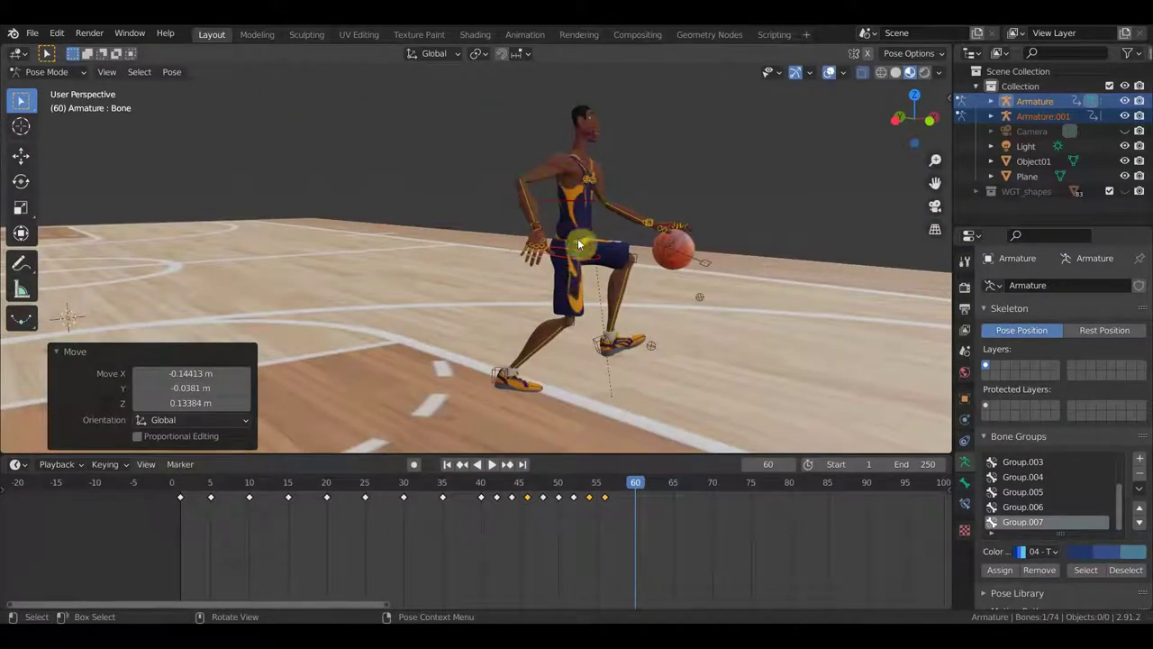
left_click(624, 251)
Step: Turn the player's upper body and torso for the frame-60 dribble pose
middle_click_drag(624, 252, 637, 255)
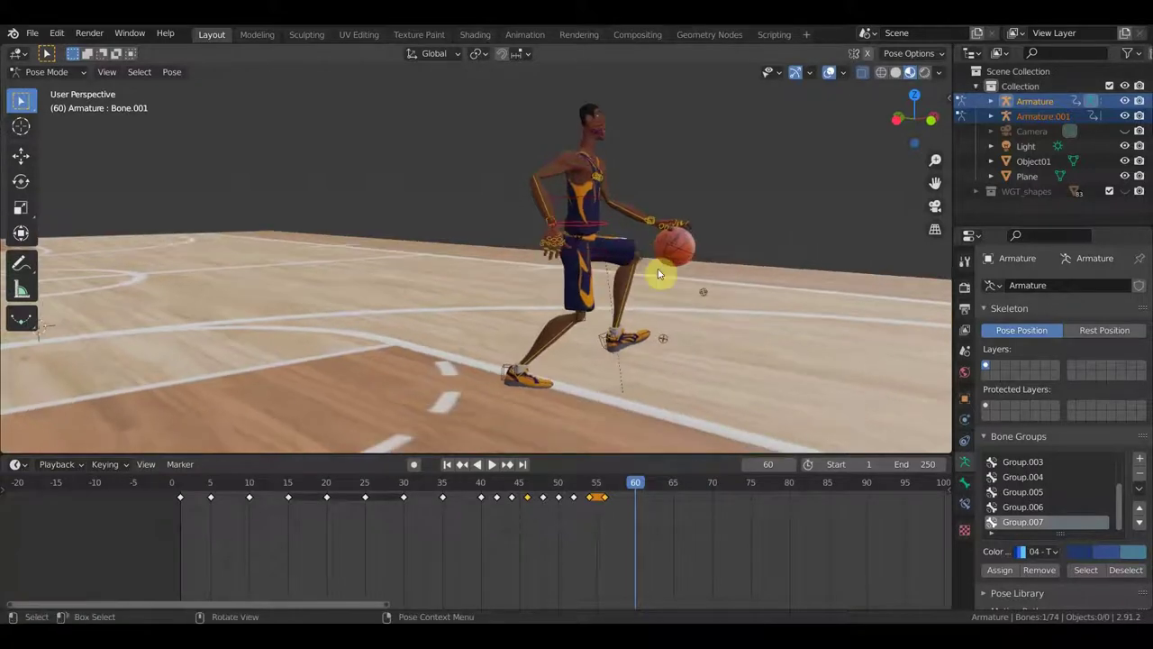
key("r")
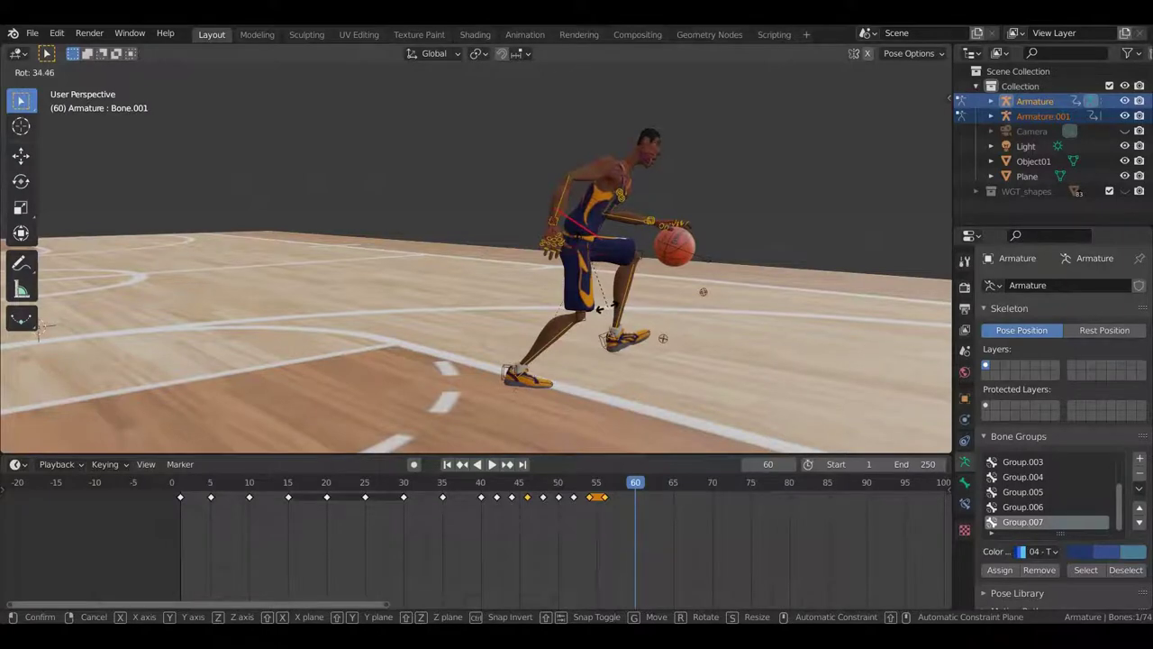
left_click(599, 309)
mouse_move(600, 309)
middle_mouse_down()
mouse_move(553, 296)
mouse_move(442, 309)
mouse_move(463, 307)
mouse_move(459, 385)
middle_mouse_up()
key("r")
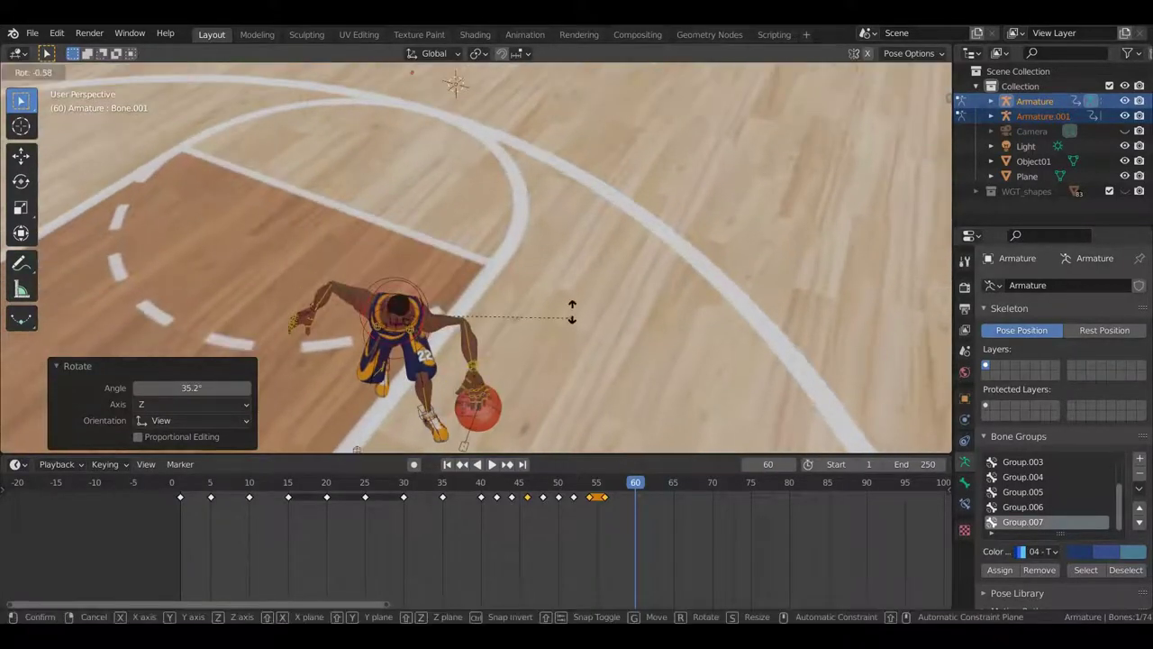
left_click(535, 258)
mouse_move(535, 257)
middle_mouse_down()
mouse_move(546, 289)
mouse_move(523, 243)
middle_mouse_up()
Step: Rotate the hand bone resting on the ball in two passes
left_click(376, 176)
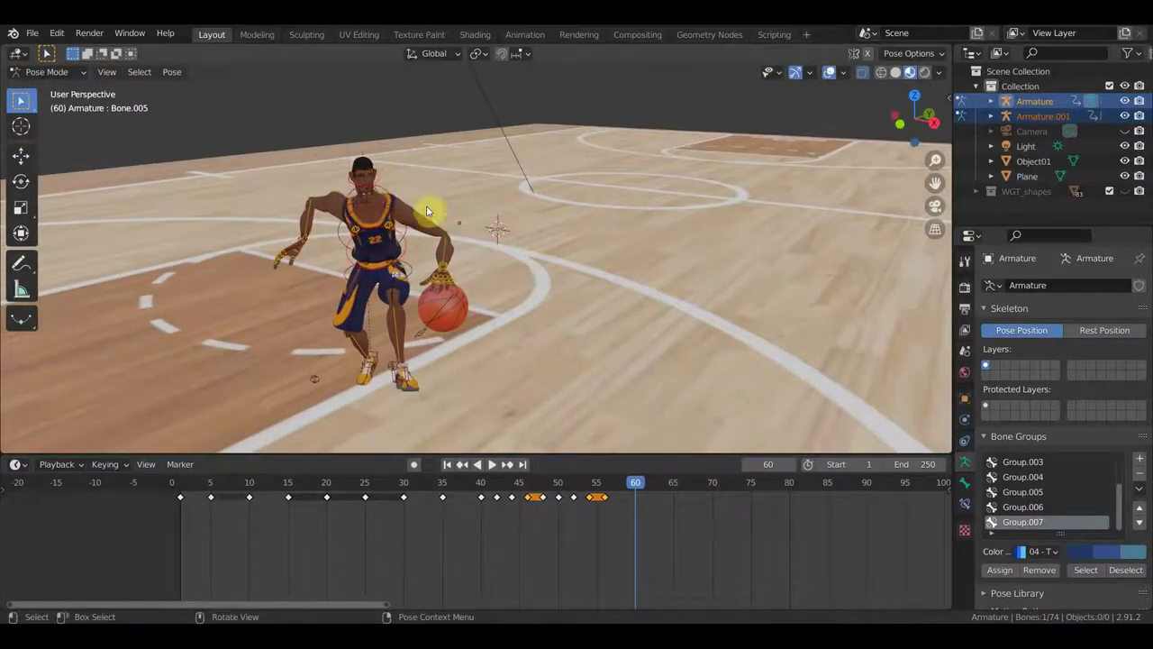
mouse_move(378, 180)
middle_mouse_down()
mouse_move(444, 174)
mouse_move(481, 321)
mouse_move(508, 375)
mouse_move(492, 319)
mouse_move(532, 298)
middle_mouse_up()
left_click(445, 193)
key("r")
left_click(502, 397)
key("r")
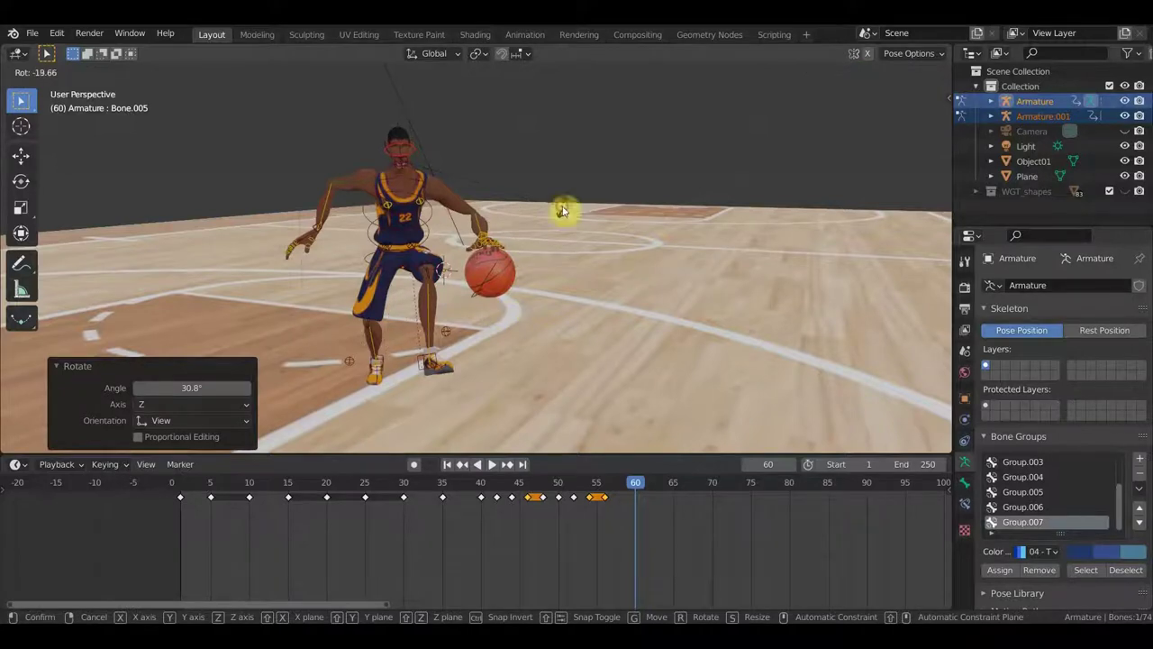
left_click(561, 205)
Step: Move planted foot Bone.048 to -0.47254 m X, -0.20884 m Y for a mid-stride pose
mouse_move(548, 240)
middle_mouse_down()
mouse_move(839, 255)
mouse_move(827, 232)
middle_mouse_up()
scroll(768, 243, "up", 2)
scroll(767, 243, "up", 2)
scroll(782, 249, "down", 1)
mouse_move(760, 292)
middle_mouse_down()
mouse_move(495, 294)
mouse_move(543, 297)
mouse_move(507, 317)
mouse_move(471, 315)
mouse_move(453, 373)
middle_mouse_up()
left_click(403, 398)
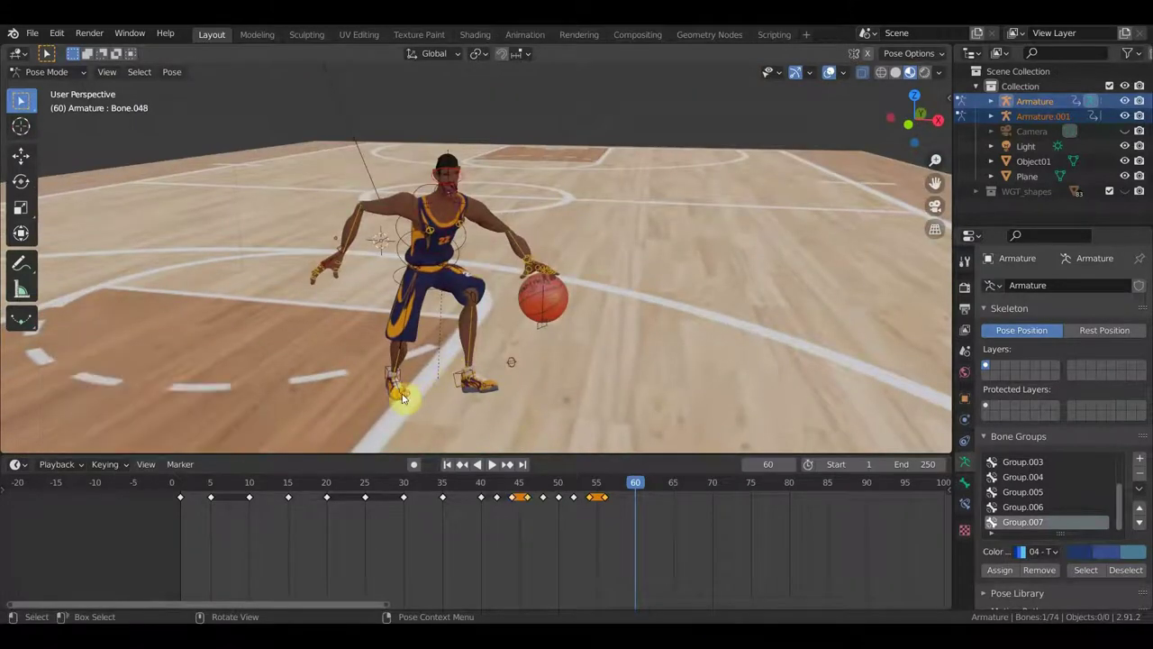
key("g")
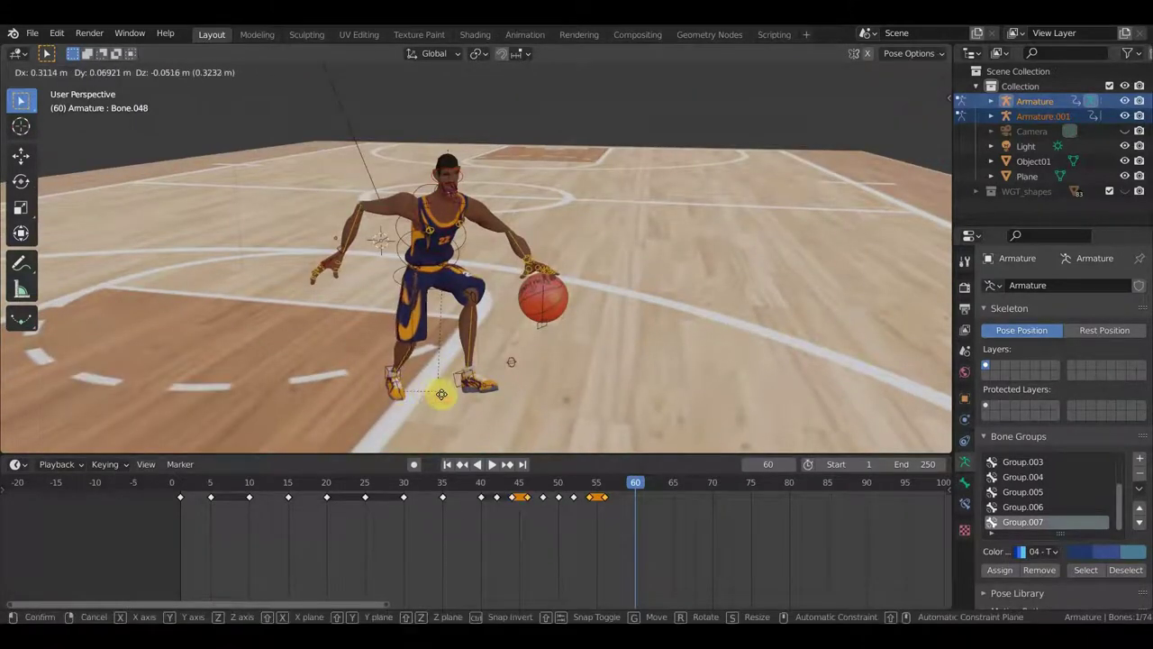
left_click(477, 399)
middle_click_drag(478, 398, 433, 382)
key("g")
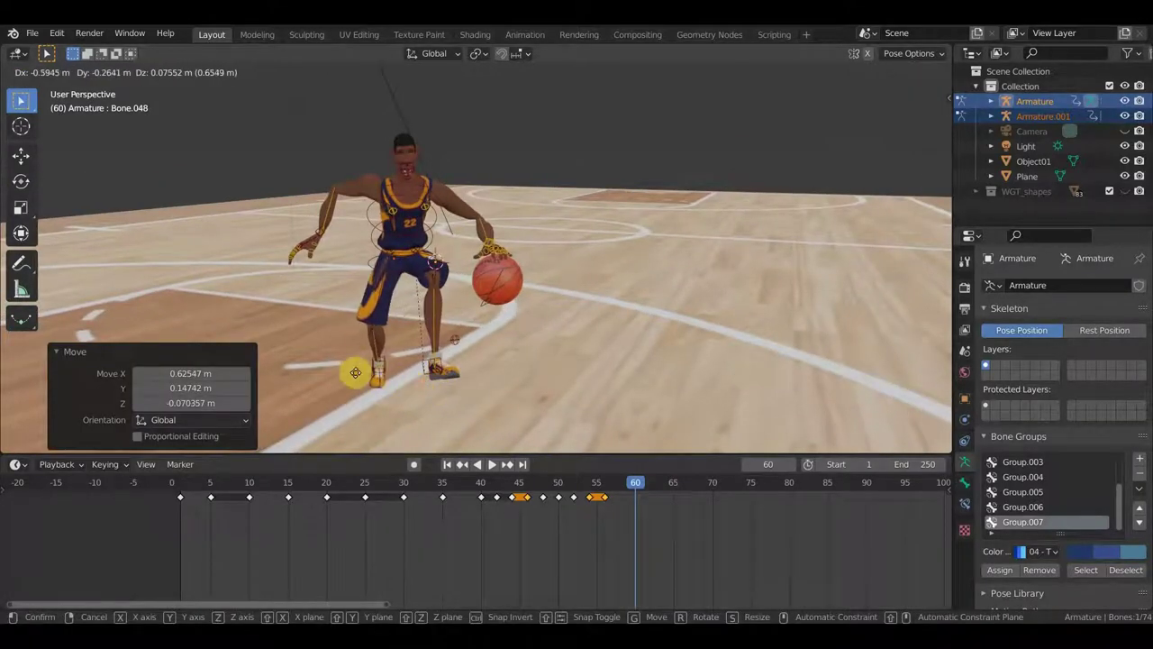
left_click(372, 373)
Step: Zoom in and select the other foot bone, Bone.045
scroll(386, 373, "up", 3)
scroll(405, 368, "up", 3)
scroll(410, 354, "up", 3)
scroll(415, 361, "down", 4)
left_click(412, 371)
middle_click_drag(412, 371, 541, 427)
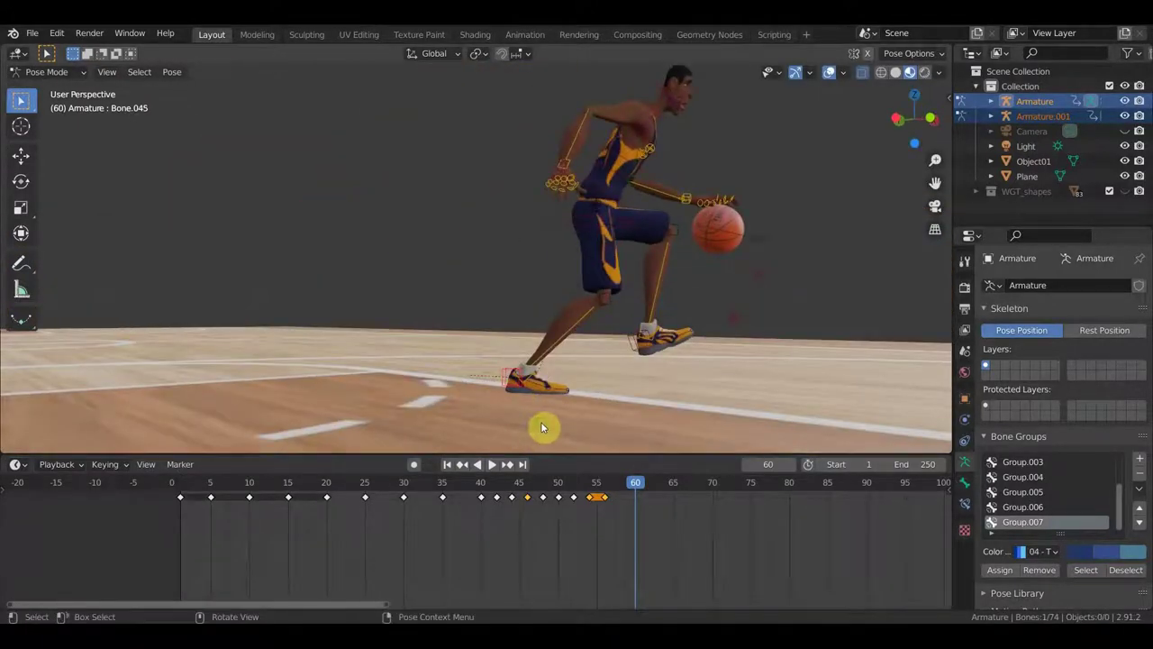
Step: Lift foot Bone.045 and tilt it about 23°, then rotate foot Bone.047 by -29.6°
key("g")
left_click(543, 405)
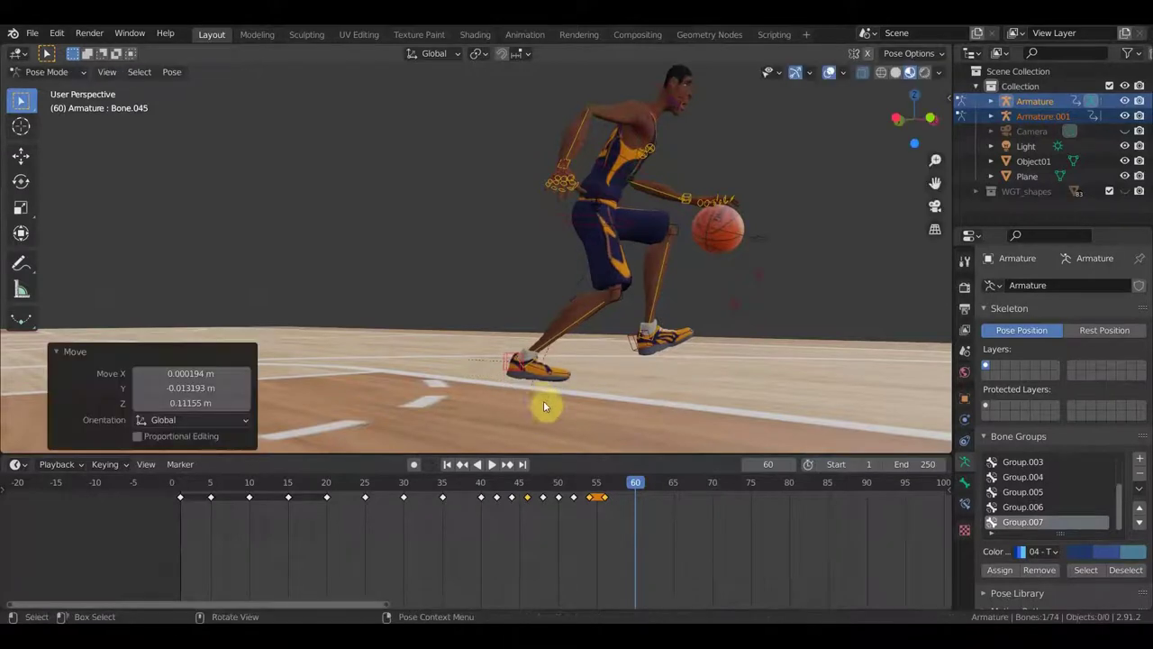
key("r")
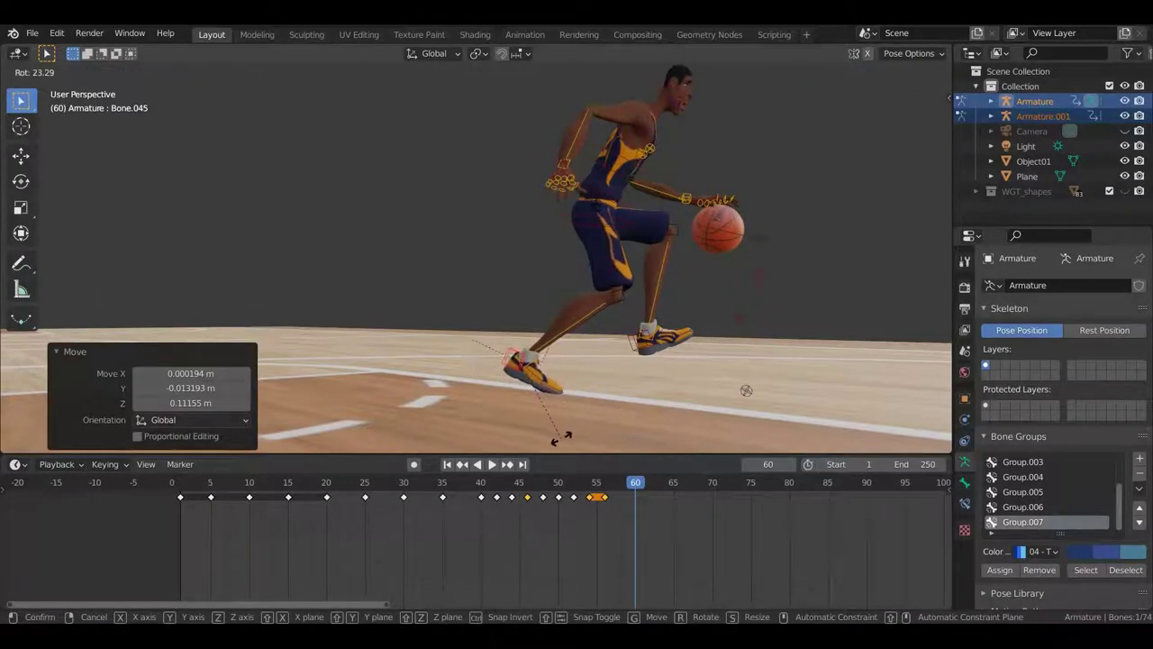
left_click(560, 439)
left_click(577, 400)
key("r")
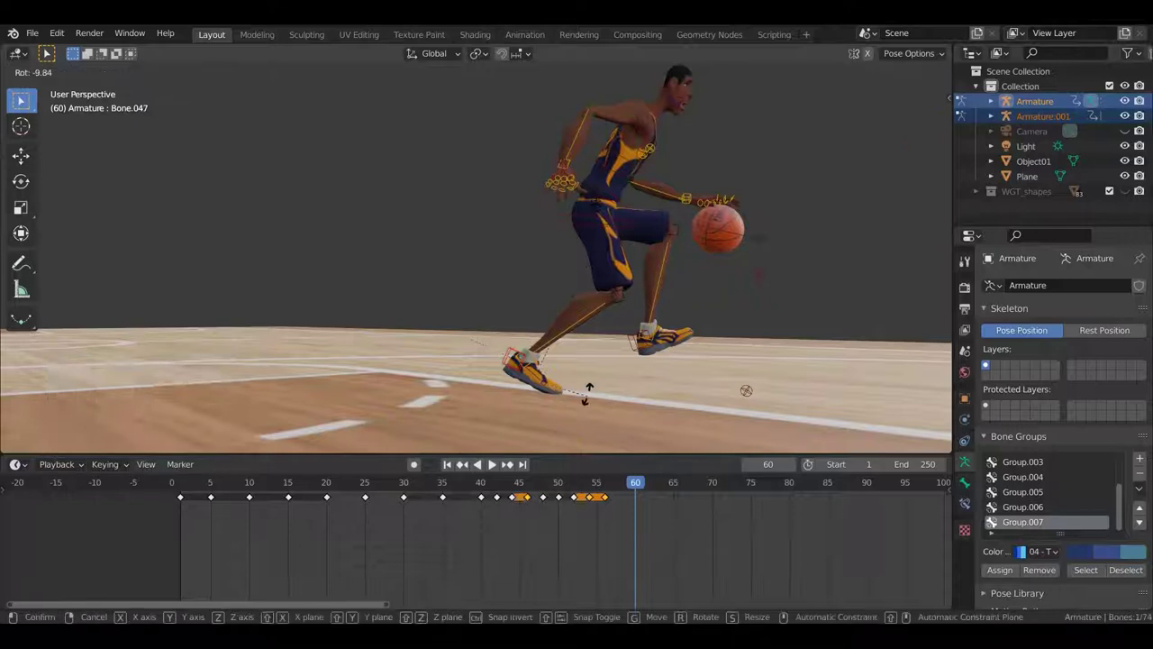
left_click(589, 381)
middle_click_drag(610, 387, 585, 387)
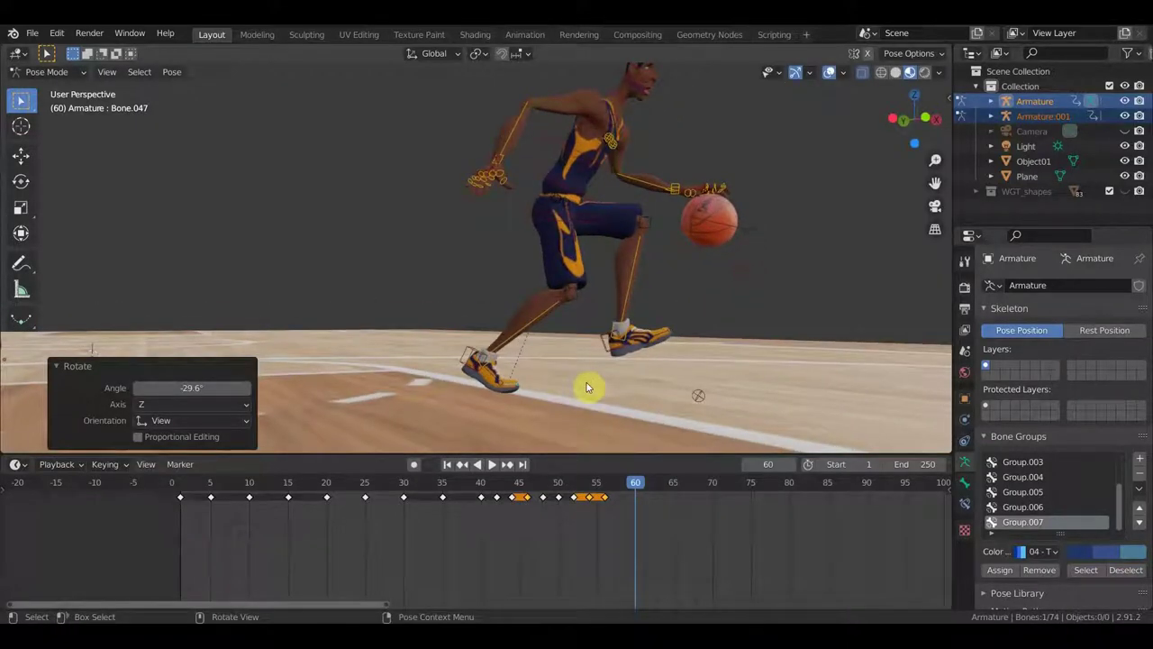
Step: Key Location & Rotation on all bones, preview frames 46–61, and hide Object01
key("a")
key("i")
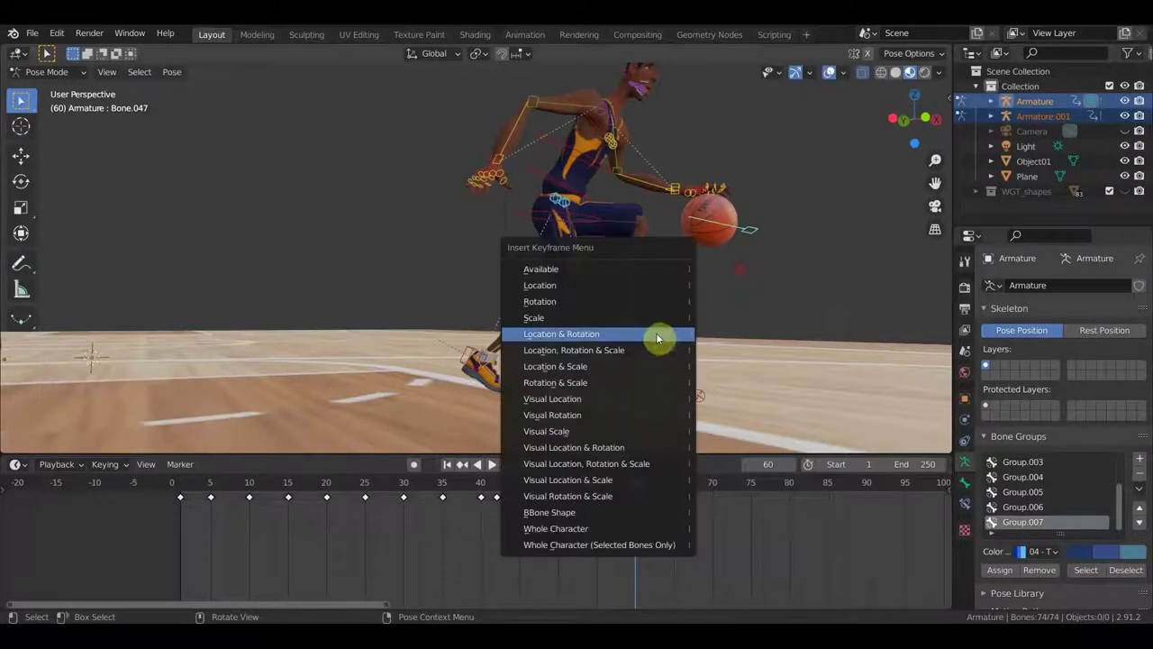
left_click(655, 339)
key("shift+ctrl+space")
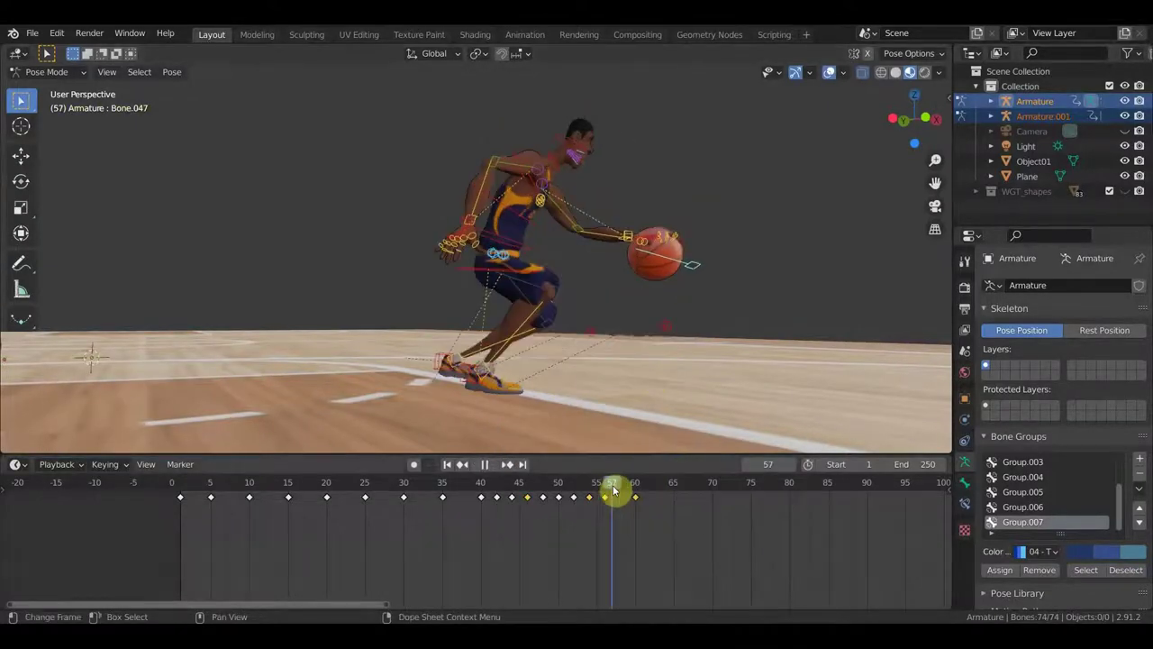
mouse_move(586, 491)
left_mouse_down()
mouse_move(528, 491)
mouse_move(648, 515)
mouse_move(582, 514)
mouse_move(651, 526)
mouse_move(598, 541)
mouse_move(566, 533)
mouse_move(657, 547)
left_mouse_up()
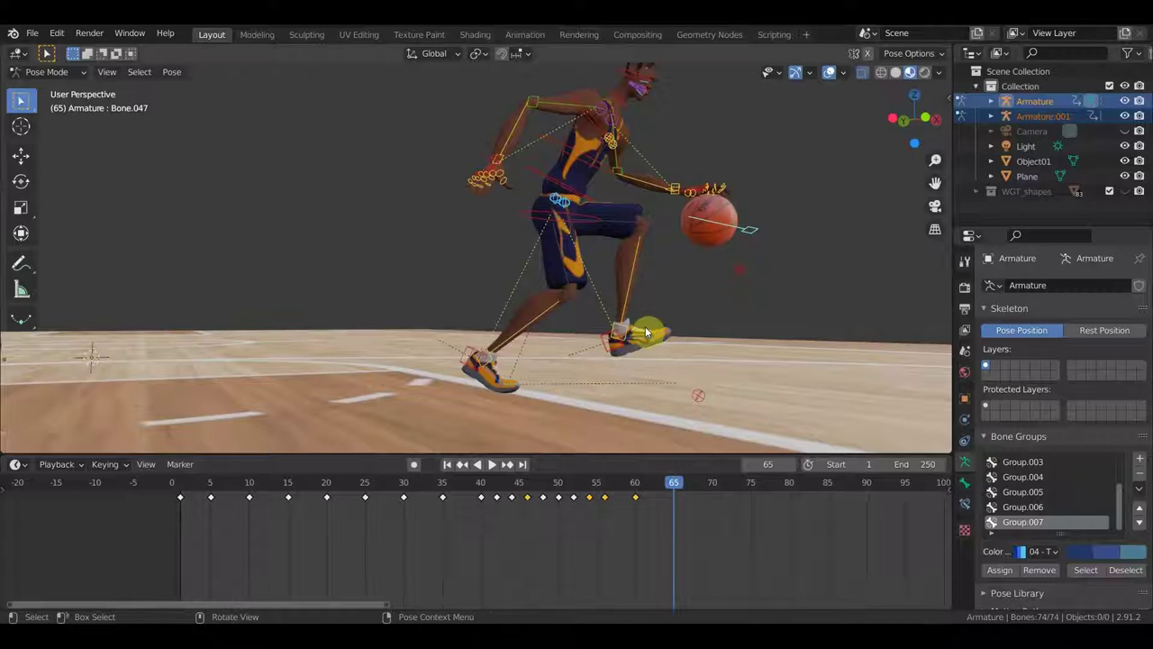
left_click(1125, 163)
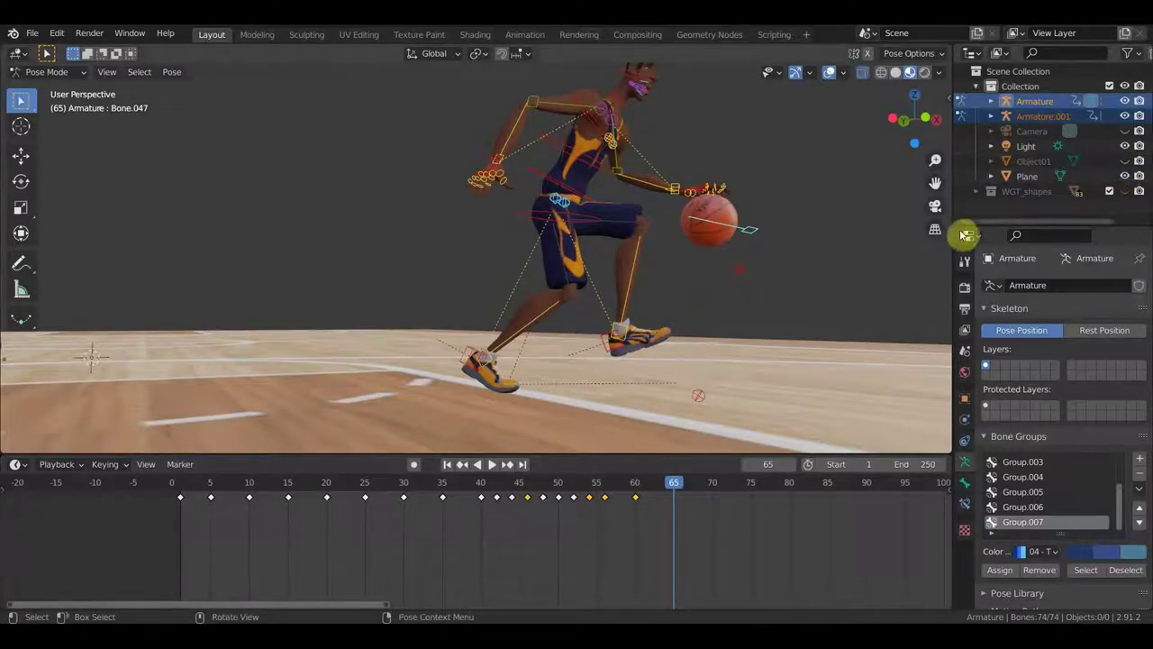
Step: Move front foot Bone.009 forward 0.53869 m X, -0.39253 m Y, then start shifting the hip bone
middle_click_drag(901, 261, 702, 320)
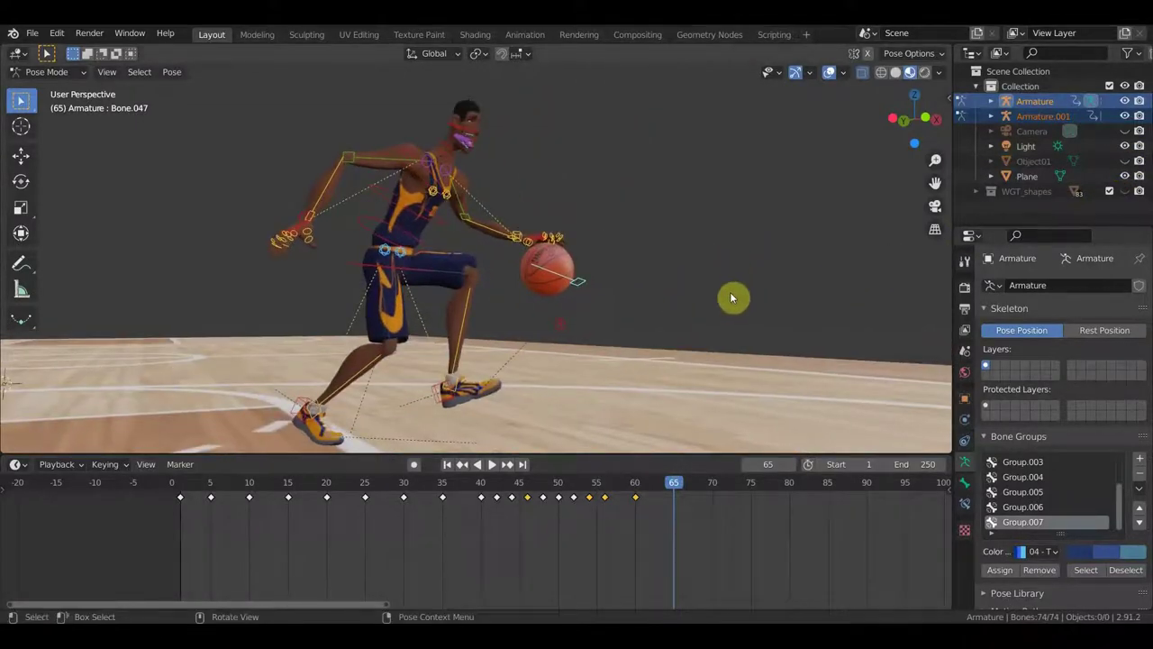
middle_click_drag(733, 289, 686, 307)
middle_click_drag(427, 285, 457, 293)
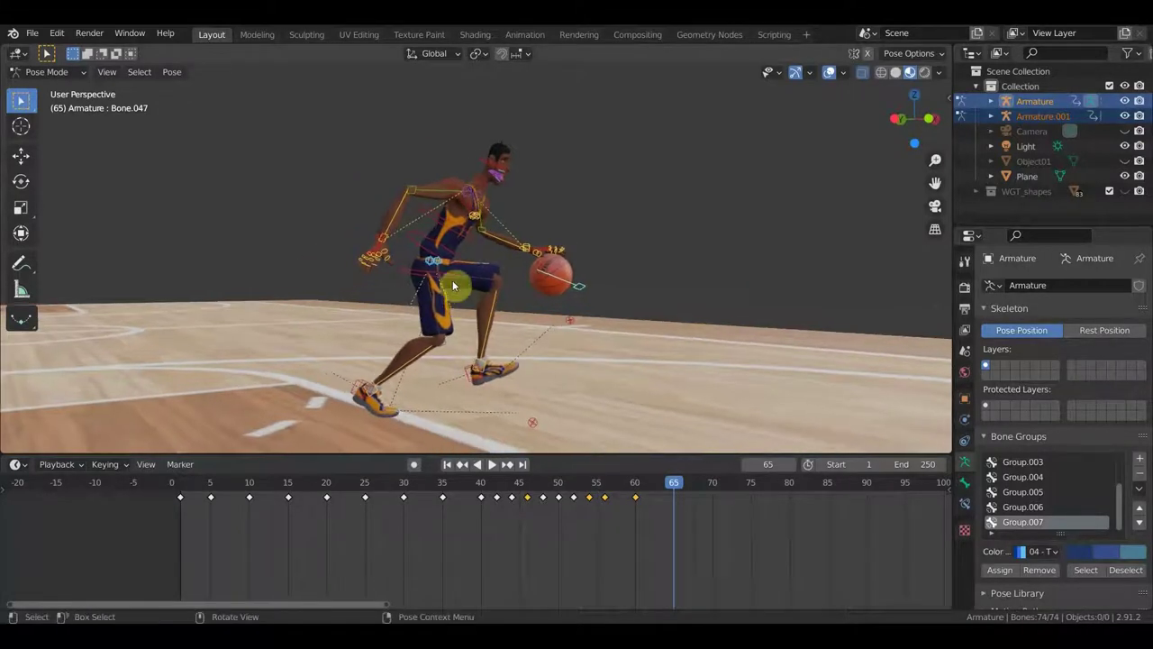
left_click(453, 281)
scroll(534, 270, "up", 2)
mouse_move(539, 288)
middle_mouse_down()
mouse_move(517, 407)
mouse_move(495, 413)
middle_mouse_up()
key("g")
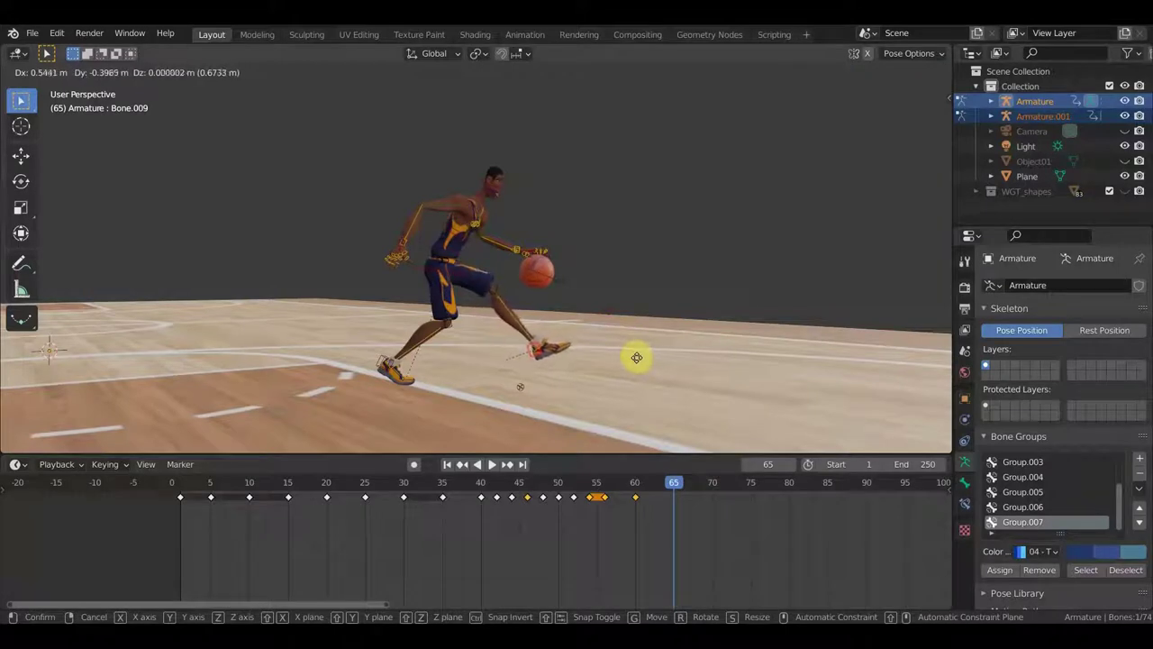
left_click(637, 361)
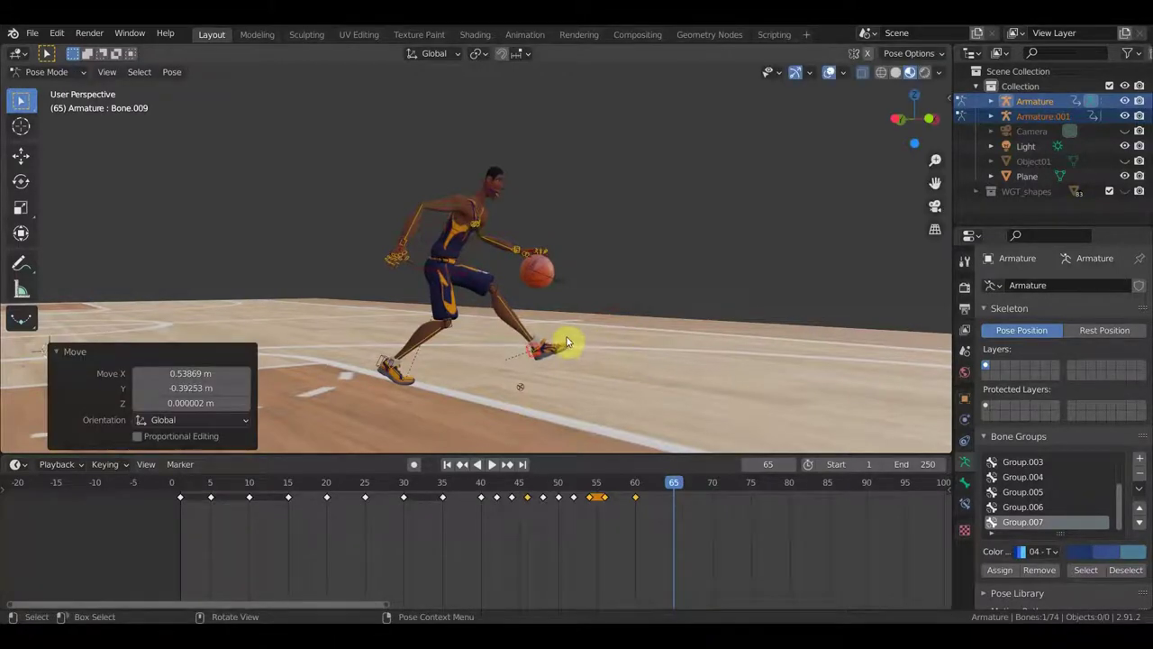
scroll(568, 341, "up", 1)
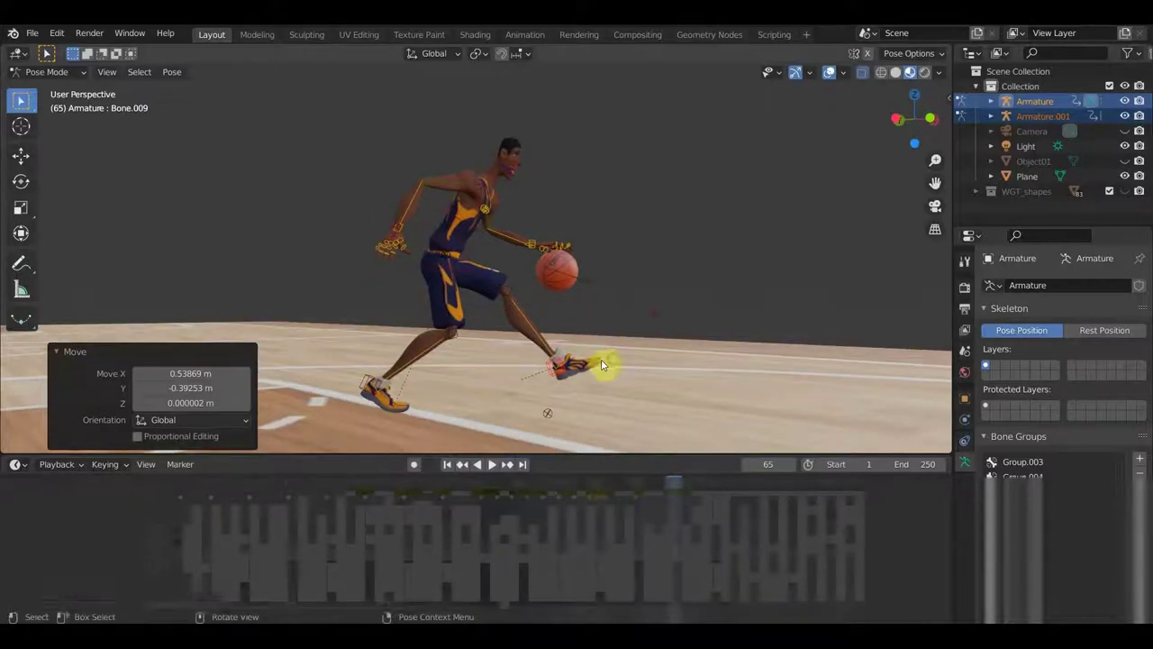
left_click(437, 270)
key("g")
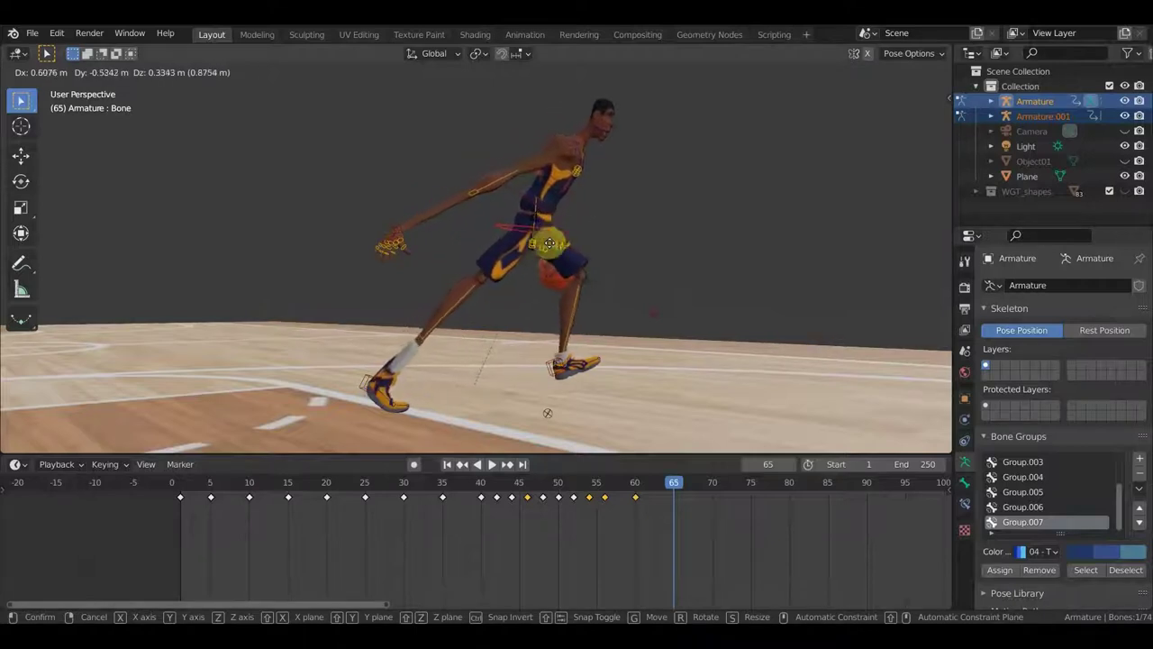
Step: Place the hips forward and adjust front foot Bone.009's position and rotation
left_click(588, 351)
left_click(549, 369)
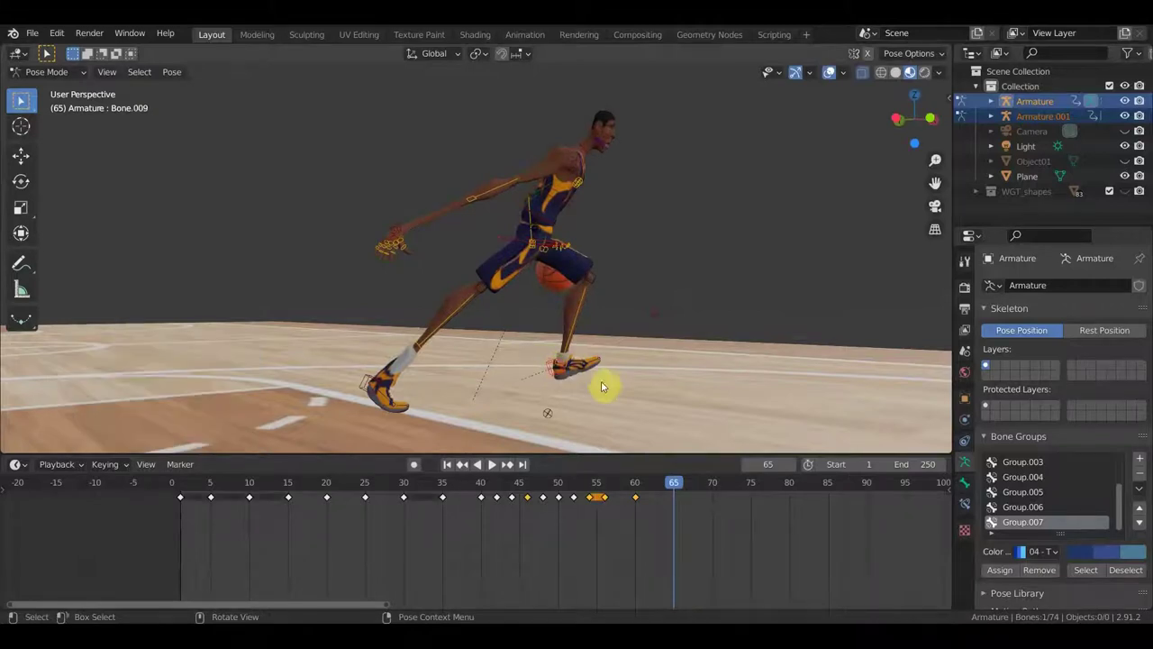
key("g")
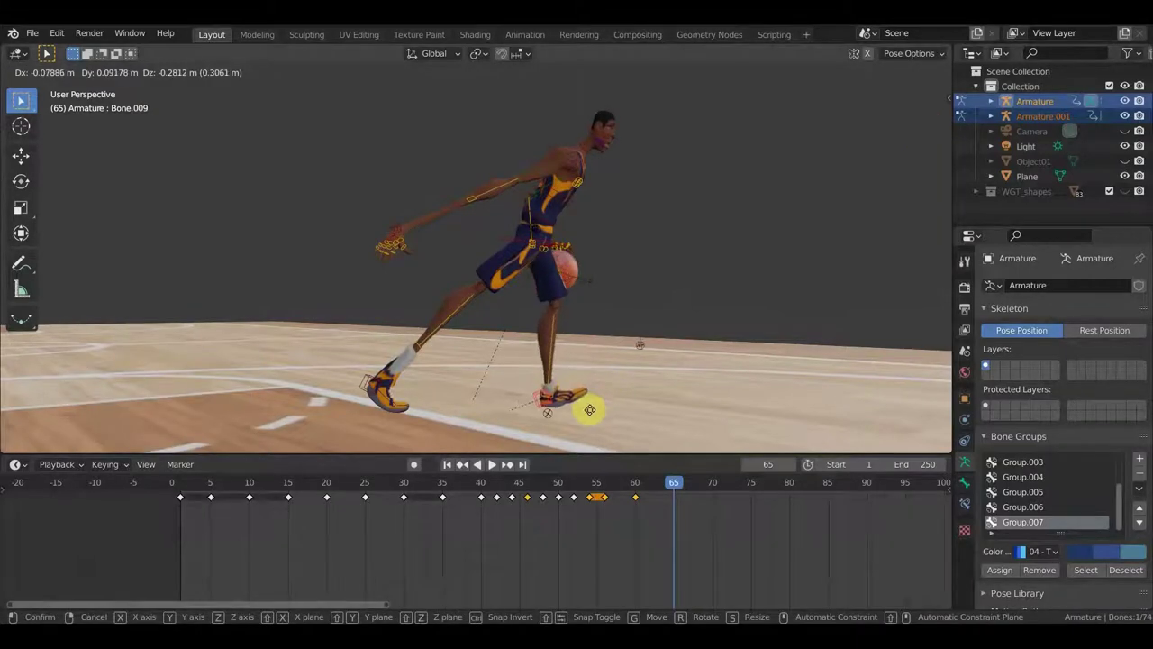
left_click(601, 413)
key("r")
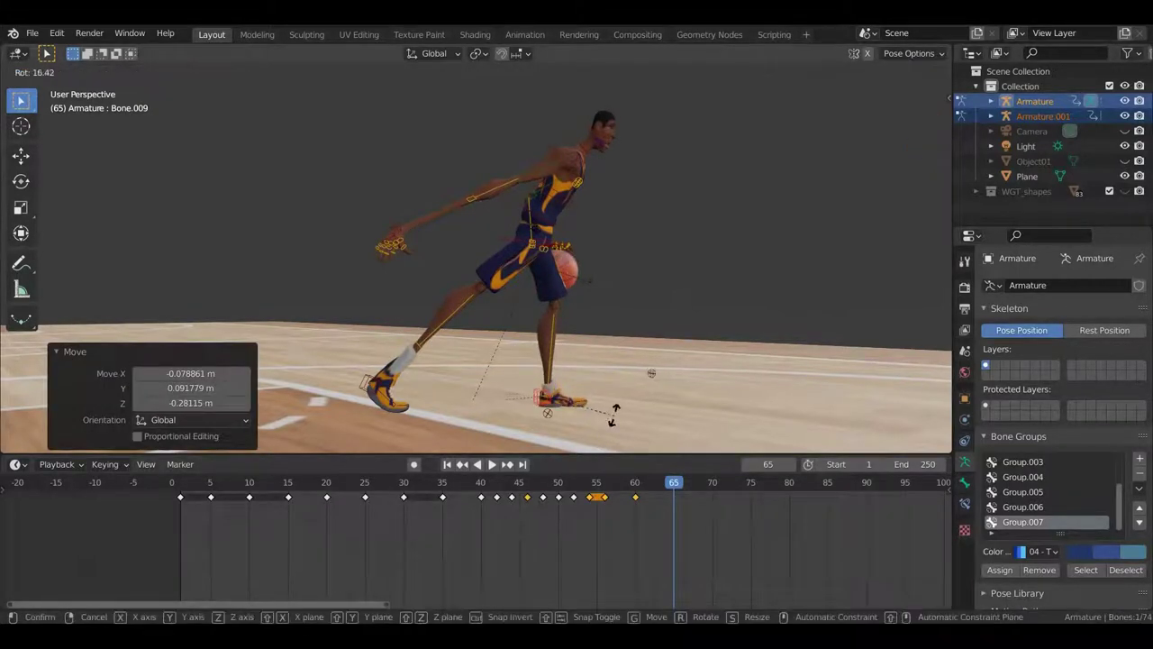
left_click(616, 411)
key("ctrl+z")
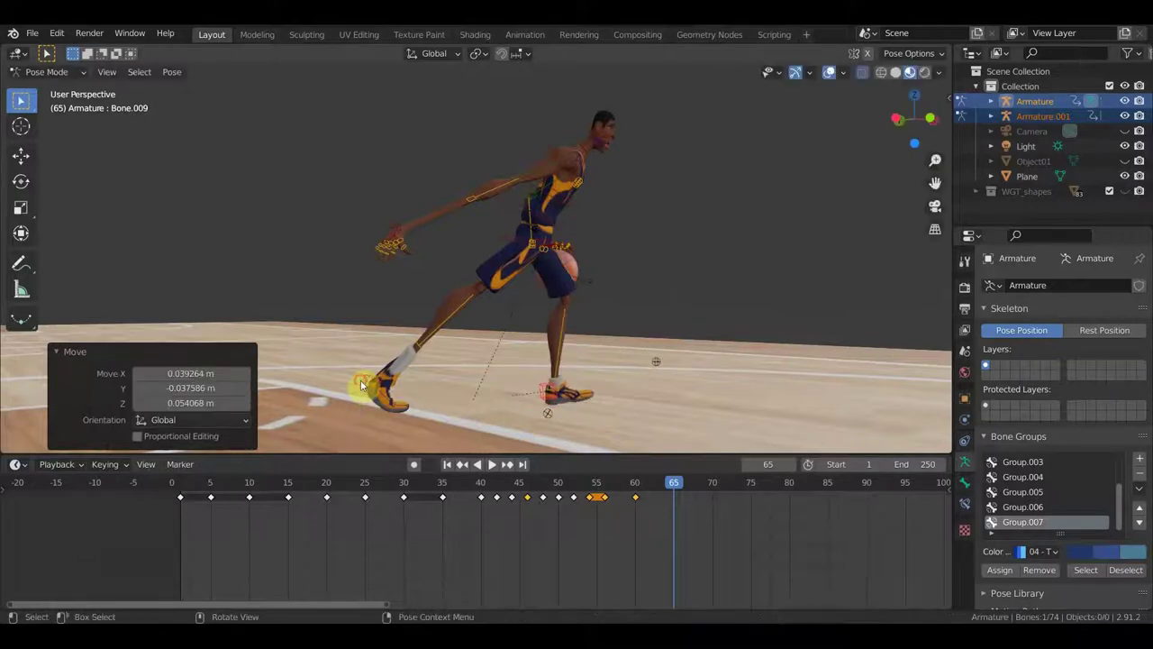
Step: Raise back foot Bone.045 and rotate it 27.5°
left_click(360, 385)
key("g")
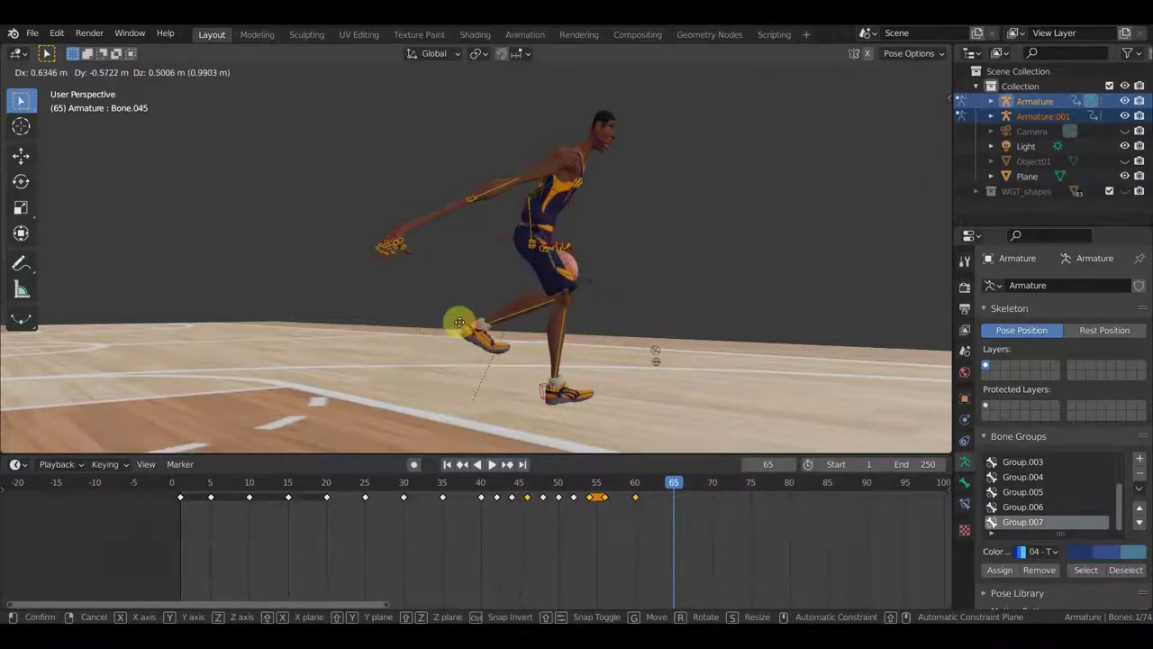
left_click(449, 335)
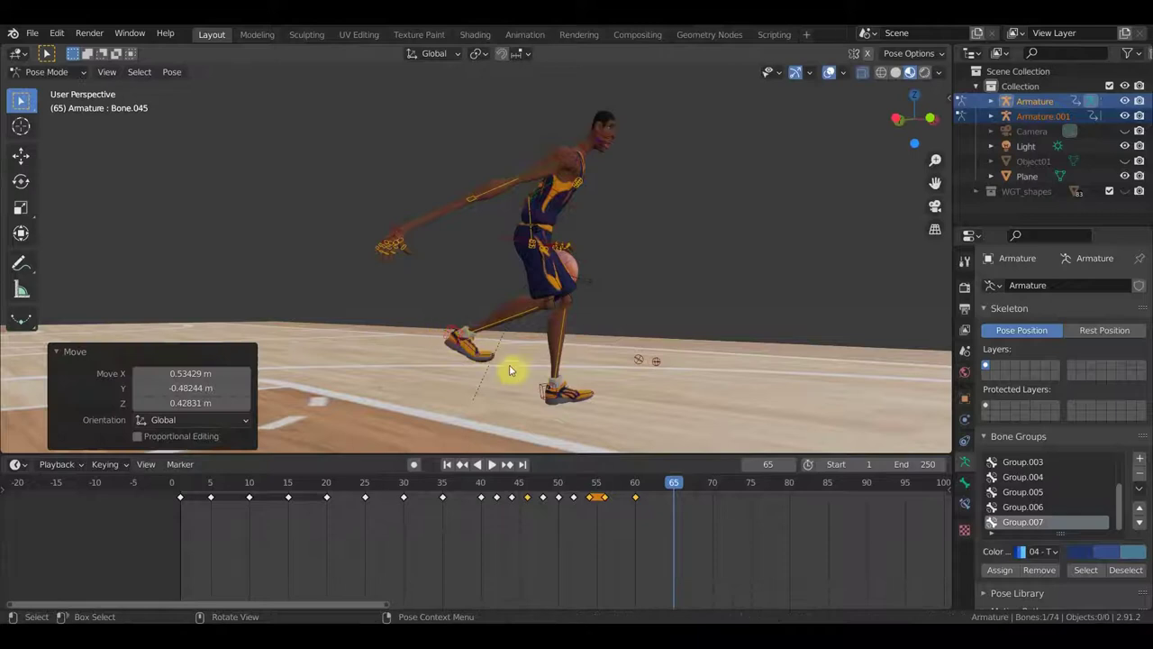
key("r")
left_click(508, 404)
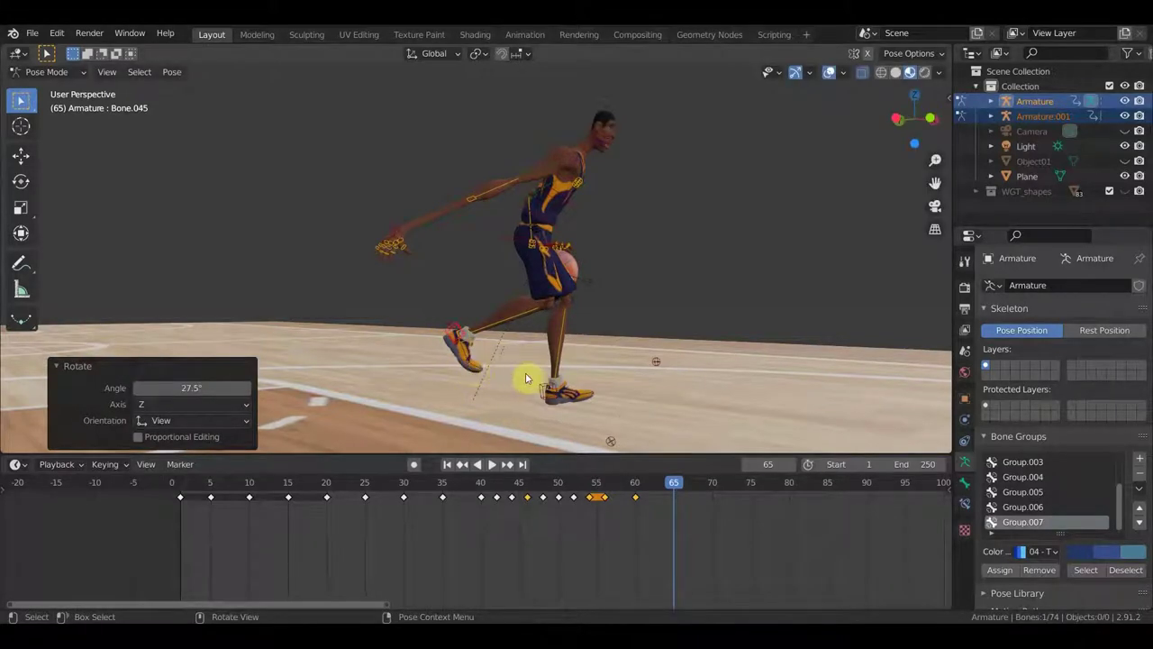
Step: Move hand Bone.072 1.2194 m X, -1.0182 m Y onto the ball and rotate it -67.4°
left_click(393, 236)
key("g")
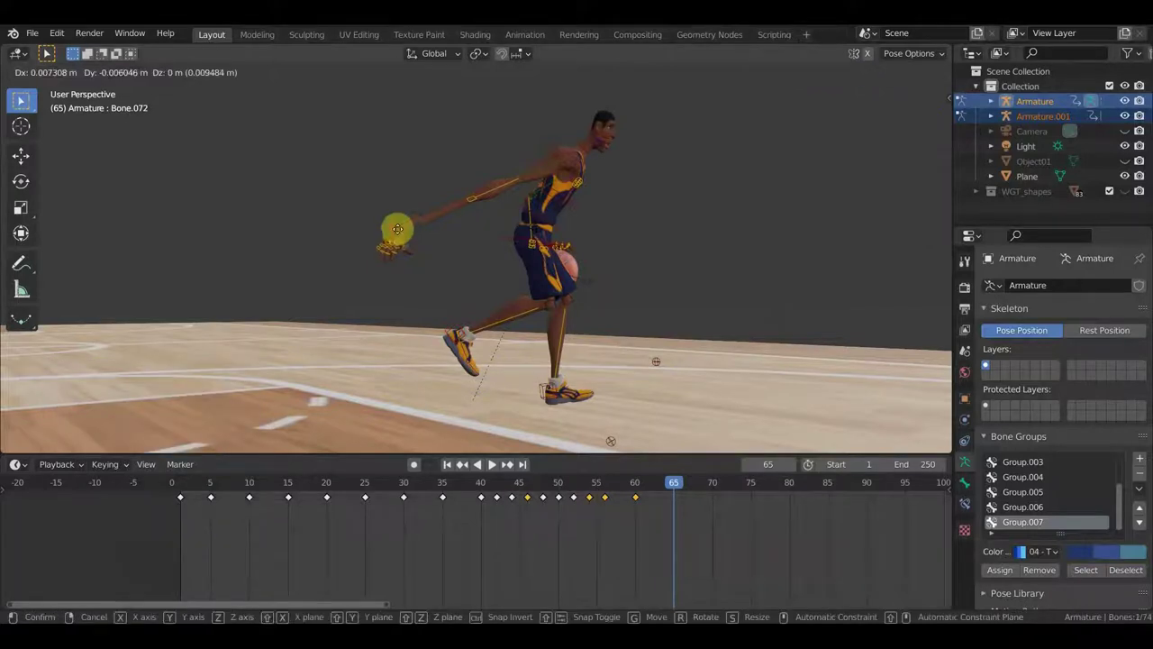
left_click(597, 217)
mouse_move(597, 216)
middle_mouse_down()
mouse_move(446, 265)
mouse_move(466, 309)
middle_mouse_up()
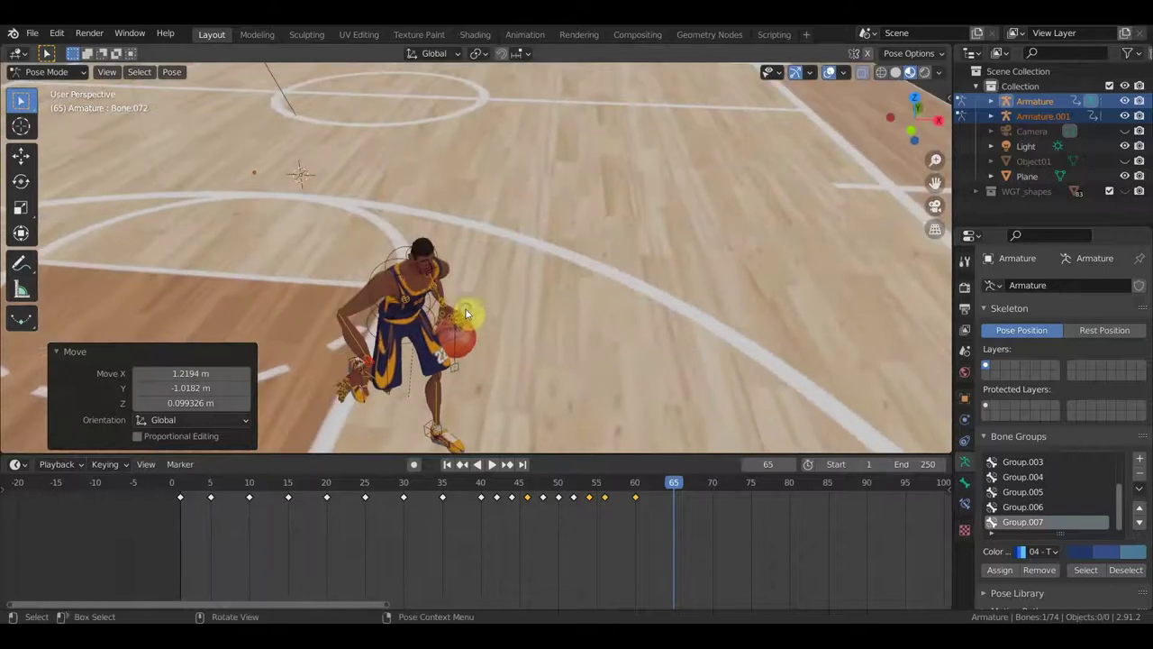
key("r")
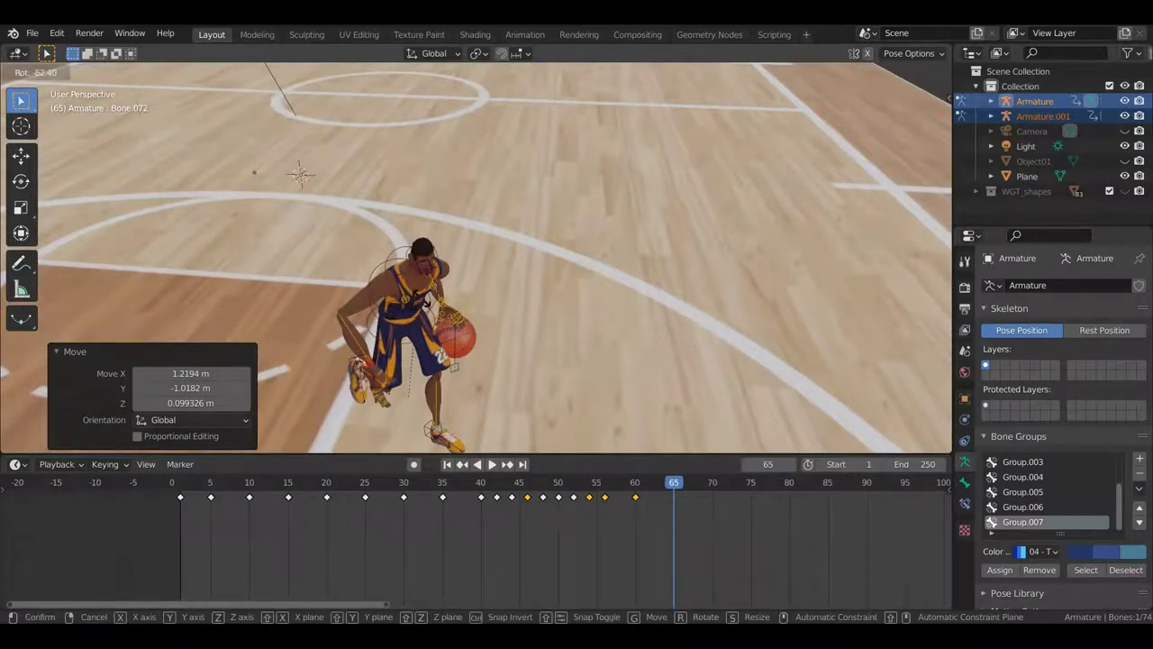
left_click(508, 363)
middle_click_drag(507, 363, 549, 327)
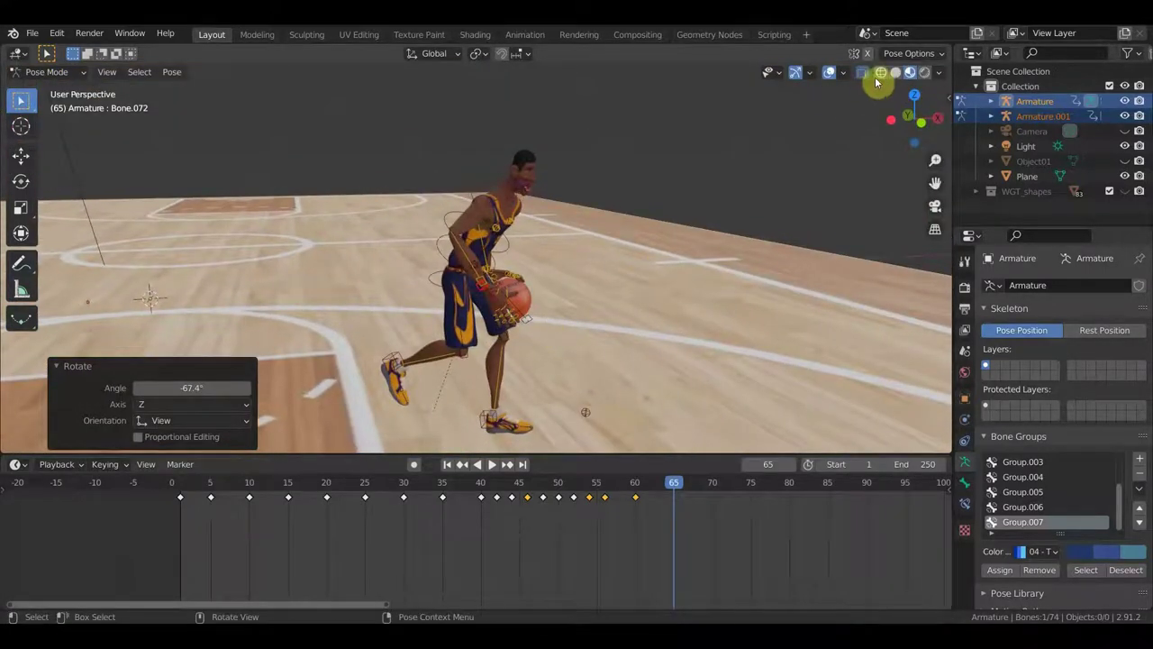
Step: Turn hand Bone.072 -28.1° and raise it 0.14106 m to rest on top of the ball
left_click(879, 75)
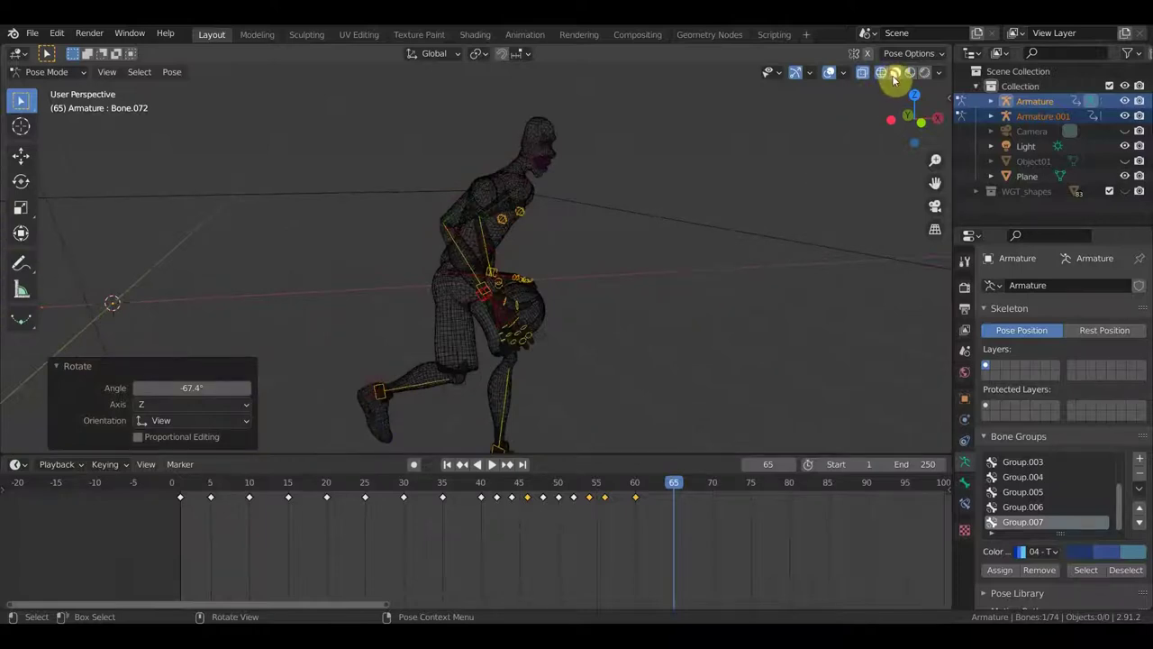
left_click(895, 73)
middle_click_drag(721, 294, 691, 297)
scroll(676, 261, "up", 3)
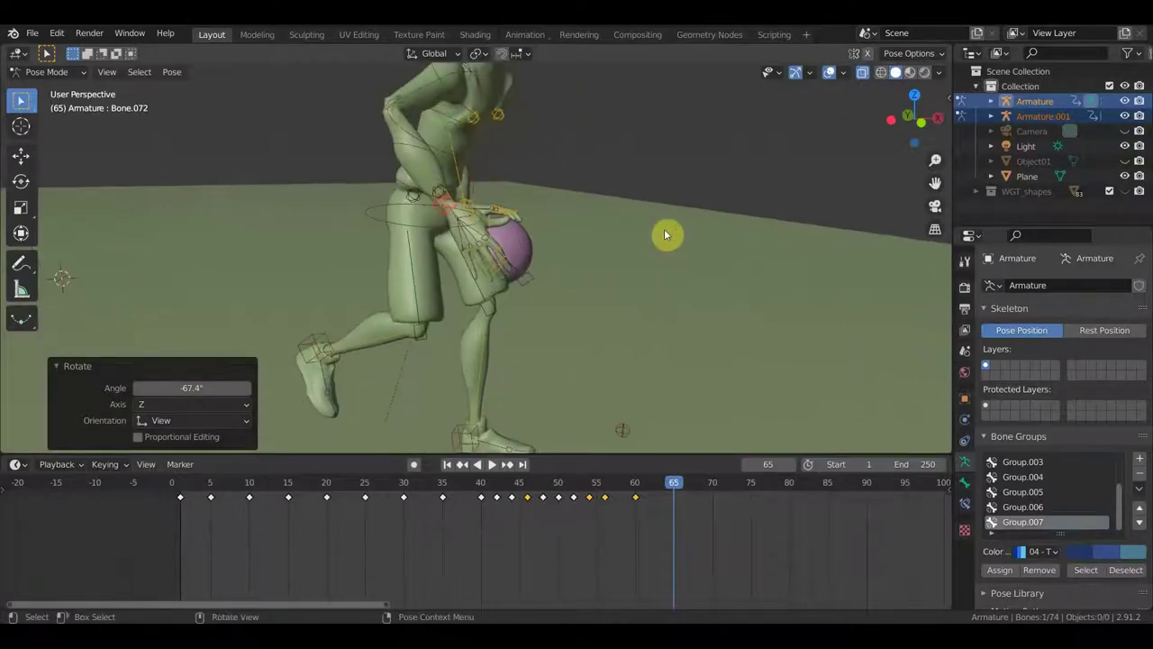
key("r")
left_click(641, 220)
mouse_move(640, 220)
middle_mouse_down()
mouse_move(612, 259)
mouse_move(623, 259)
middle_mouse_up()
key("g")
left_click(639, 222)
mouse_move(639, 222)
middle_mouse_down()
mouse_move(584, 253)
mouse_move(321, 192)
middle_mouse_up()
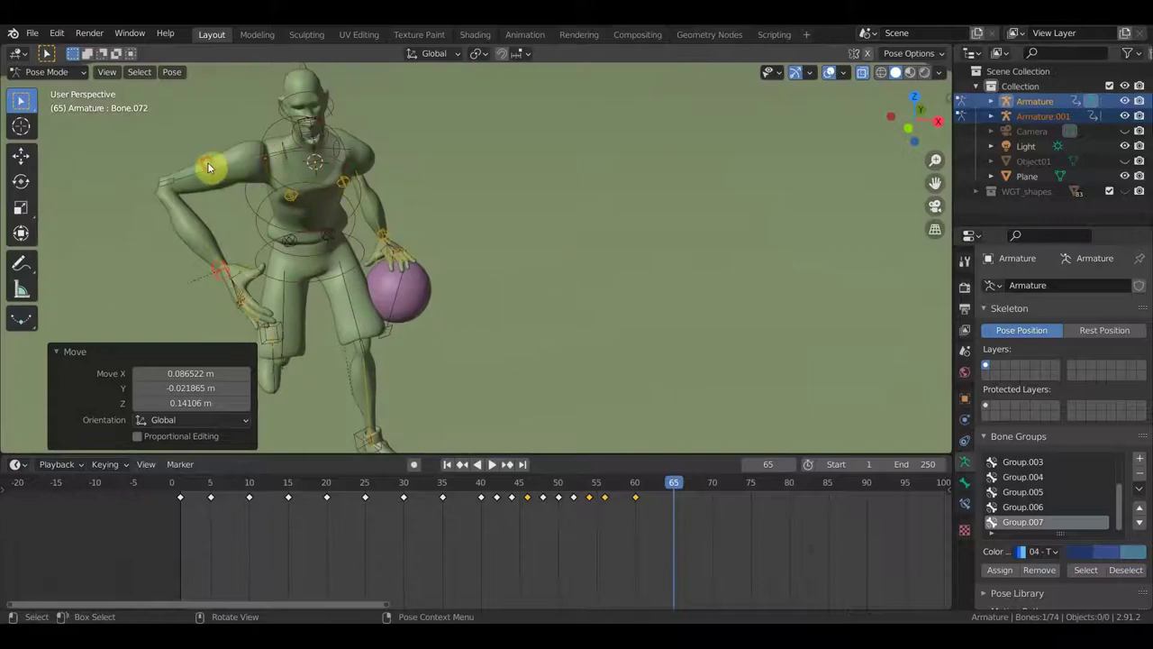
left_click(208, 167)
mouse_move(392, 213)
middle_mouse_down()
mouse_move(388, 175)
mouse_move(410, 178)
middle_mouse_up()
Step: Rotate the selected bone, then select a single bone at the player's hand
key("r")
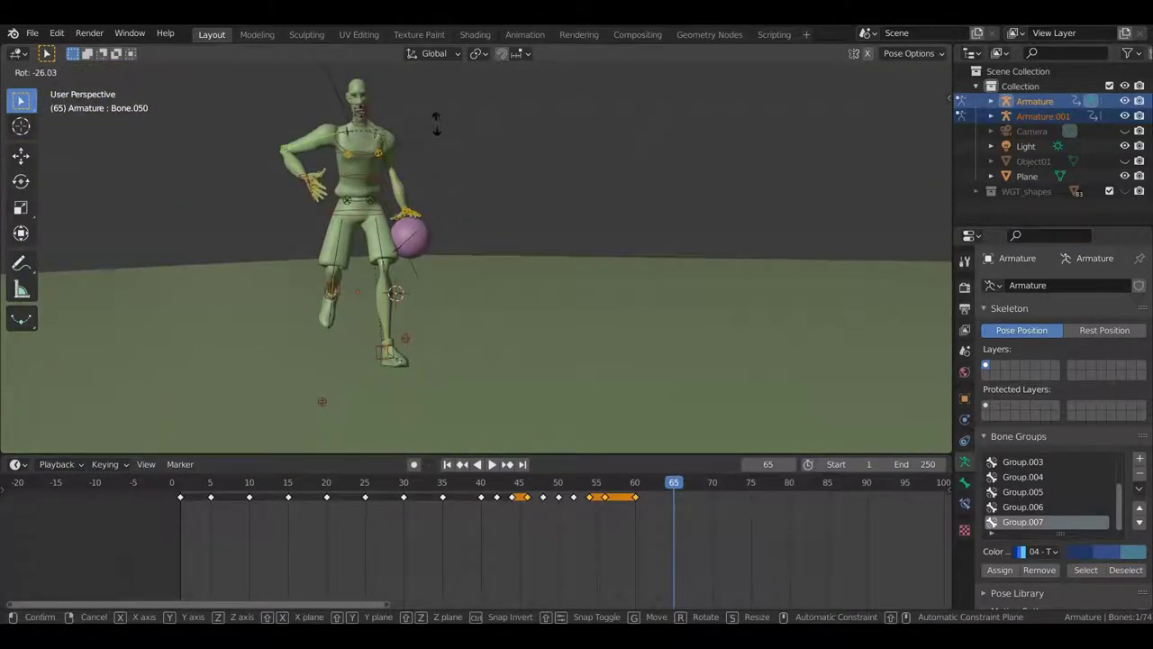
left_click(361, 108)
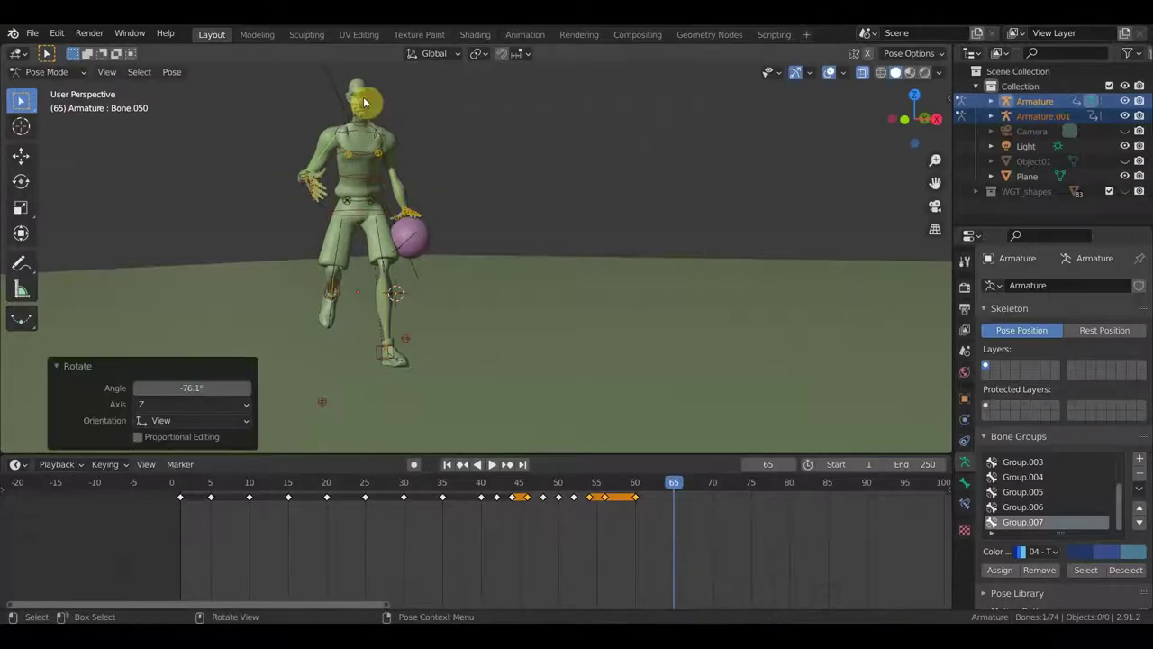
middle_click_drag(420, 226, 389, 240)
scroll(389, 243, "up", 3)
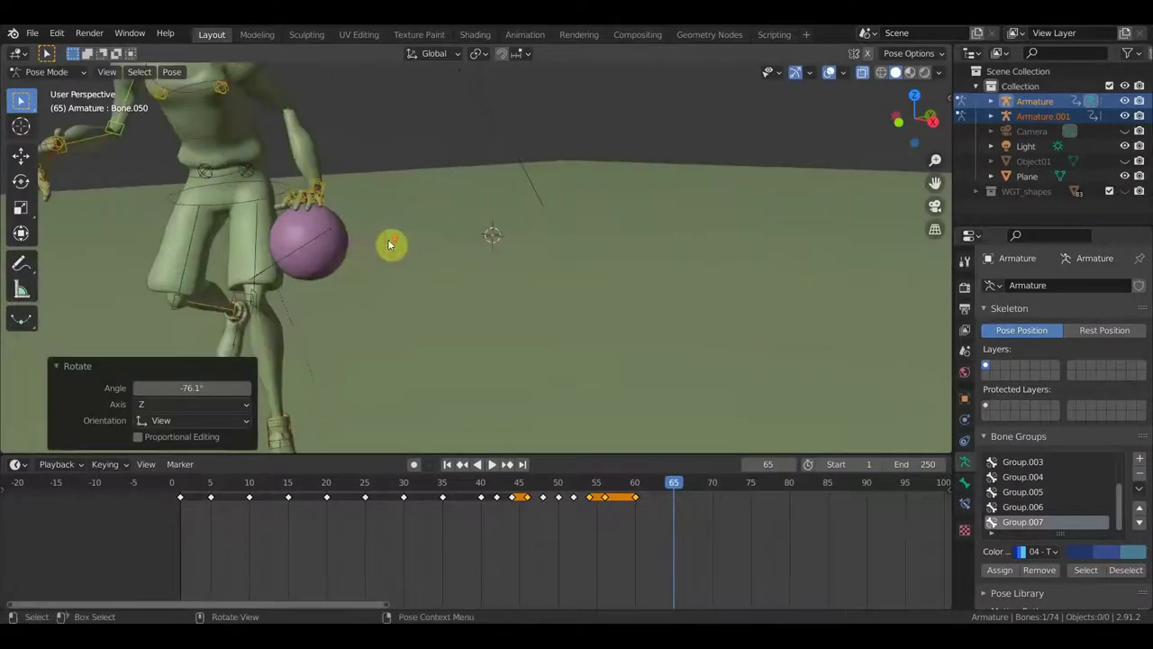
left_click(321, 191)
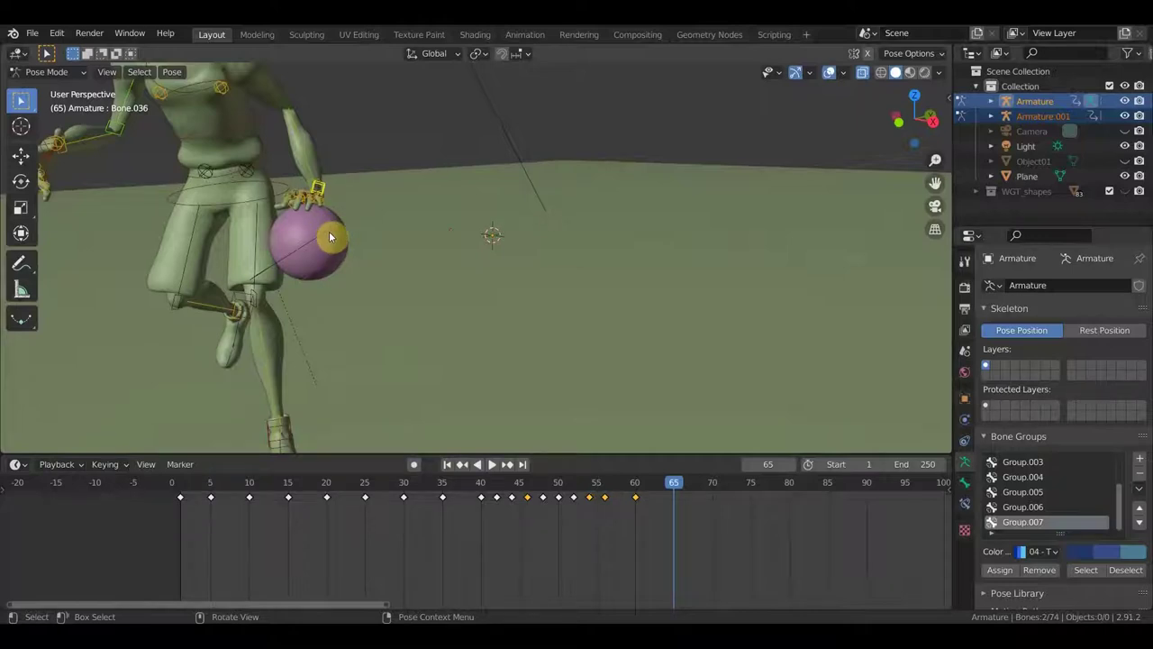
left_click(326, 192)
left_click(326, 194)
Step: Rotate the ball's control bone 93.3°
left_click(264, 276)
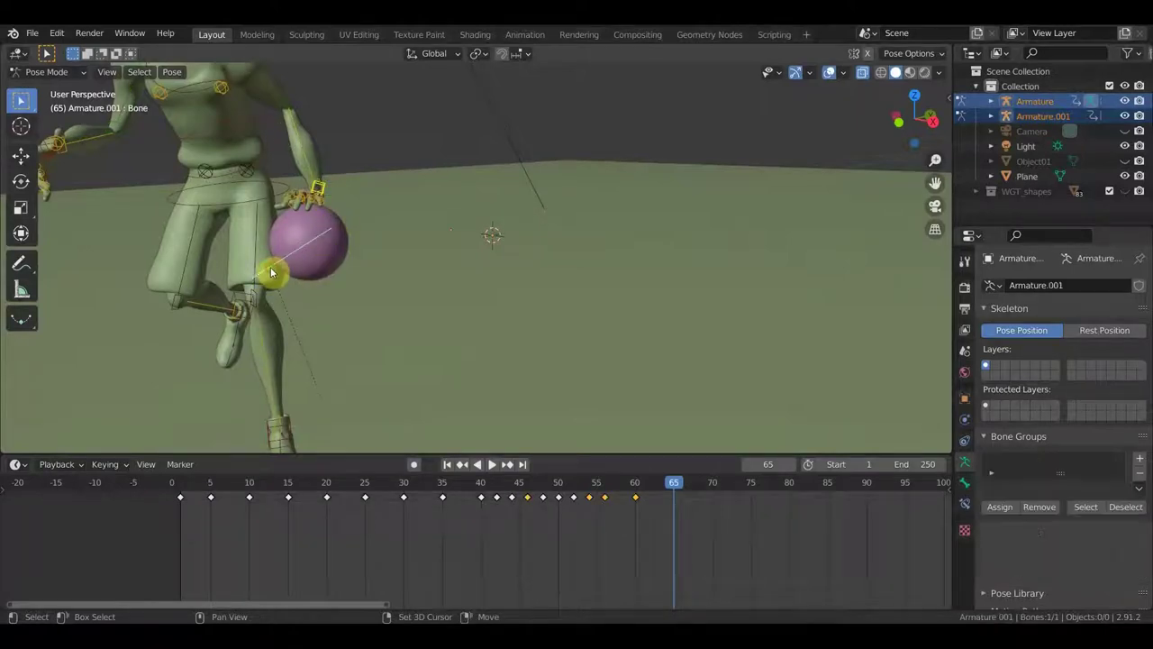
middle_click_drag(314, 260, 326, 250)
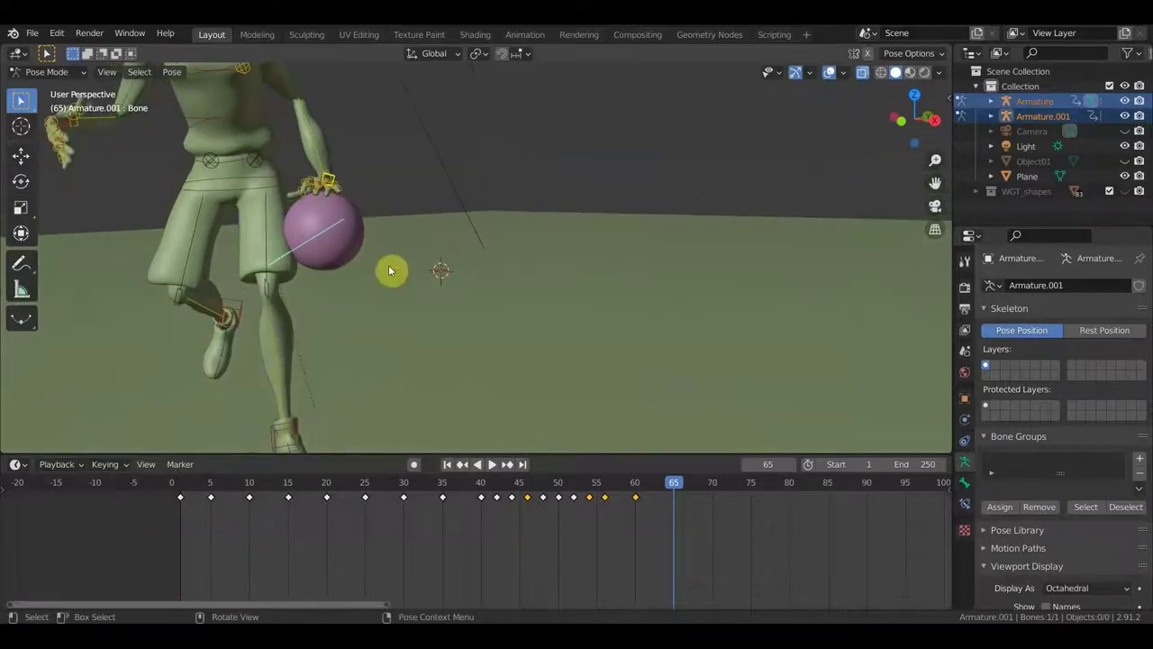
key("r")
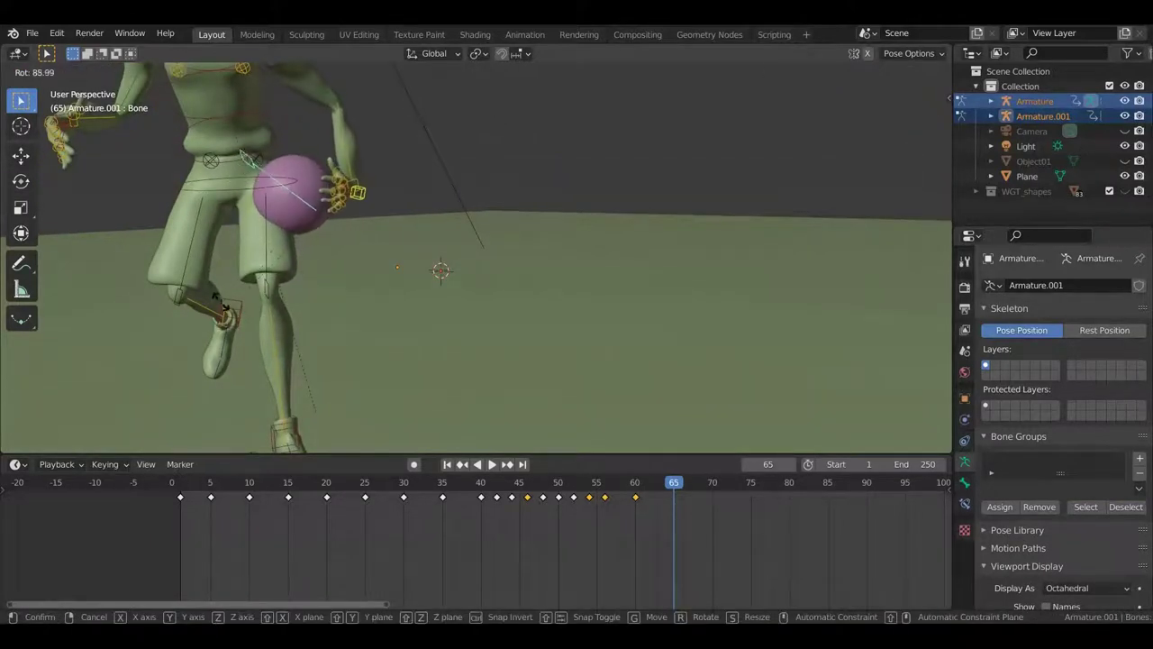
left_click(212, 294)
scroll(369, 264, "down", 2)
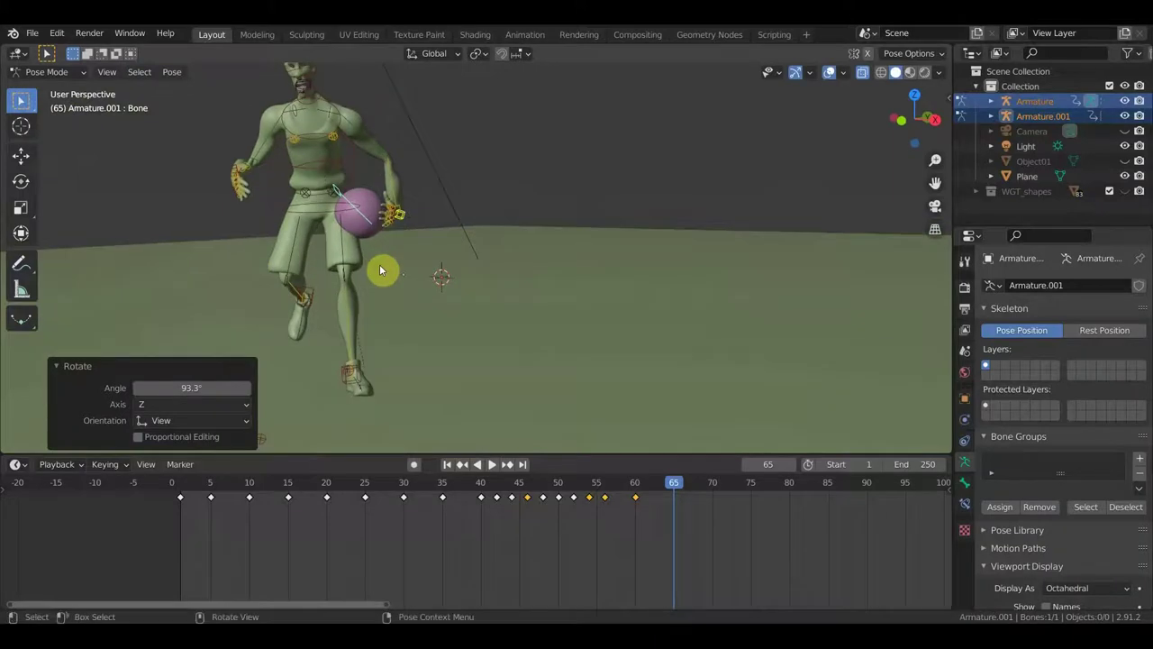
Step: Lift the ball bone so the ball sits against the player's chest
key("g")
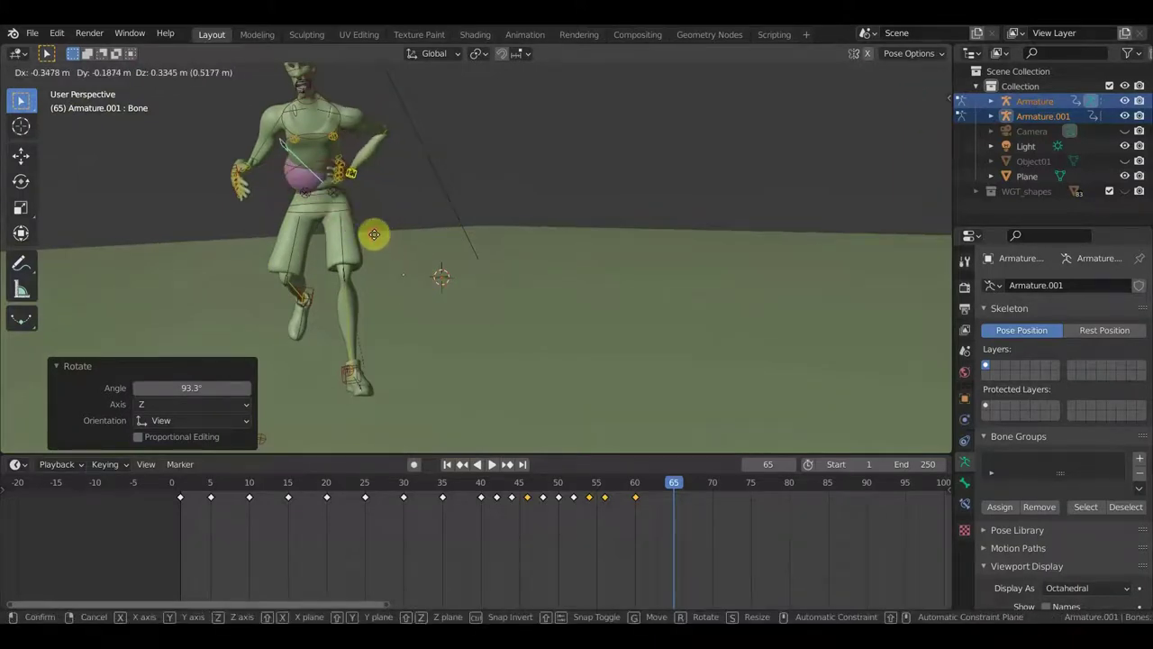
left_click(374, 234)
middle_click_drag(352, 261, 258, 258)
key("g")
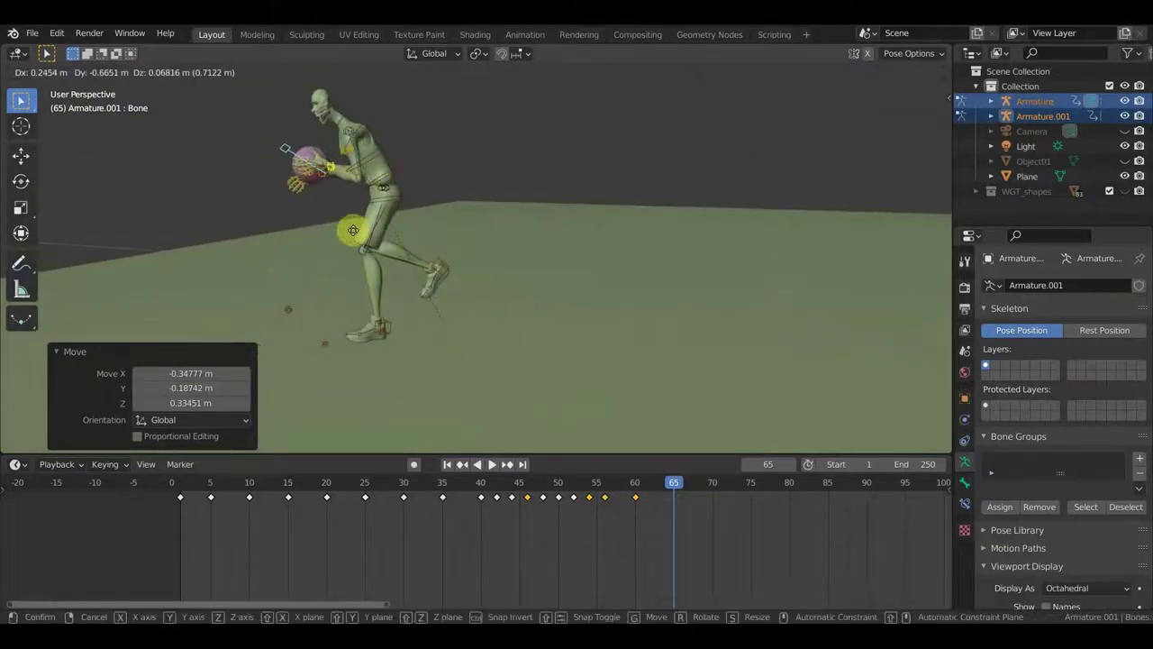
left_click(365, 227)
mouse_move(366, 225)
middle_mouse_down()
mouse_move(592, 230)
mouse_move(552, 216)
middle_mouse_up()
key("g")
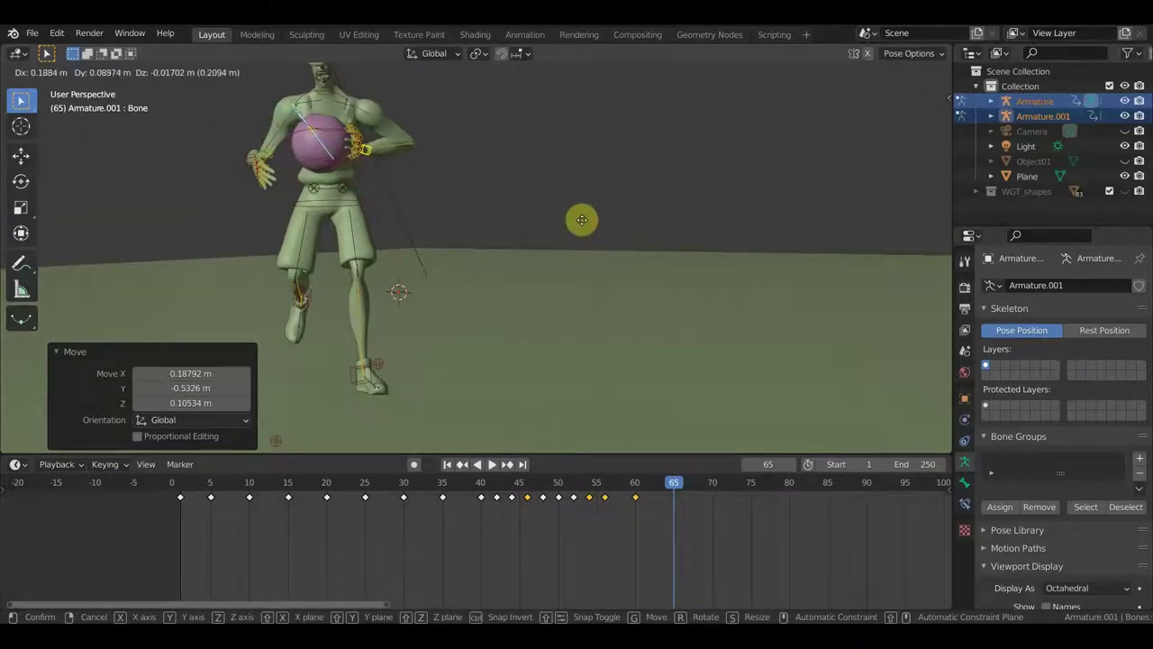
left_click(583, 219)
left_click(404, 137)
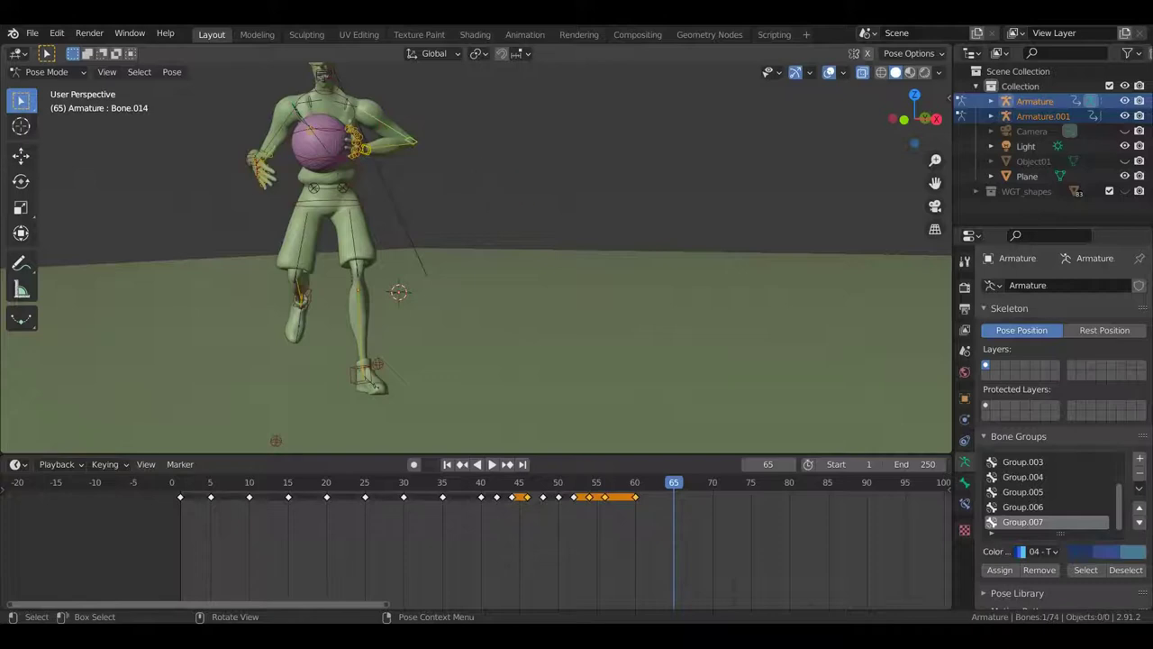
Step: Rotate arm bone Bone.014 over several passes to -50.7° around the ball
key("r")
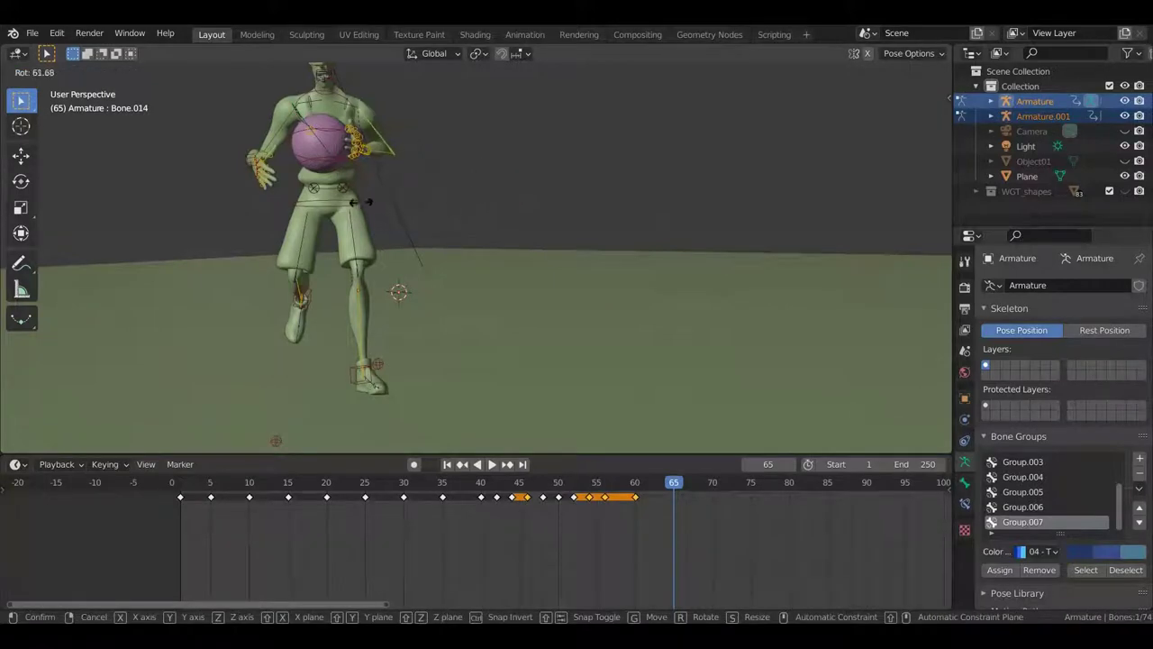
left_click(382, 199)
scroll(440, 162, "up", 3)
mouse_move(433, 167)
middle_mouse_down()
mouse_move(501, 308)
mouse_move(430, 281)
mouse_move(322, 303)
middle_mouse_up()
mouse_move(445, 286)
middle_mouse_down()
mouse_move(447, 265)
mouse_move(430, 276)
mouse_move(353, 211)
mouse_move(289, 208)
middle_mouse_up()
key("r")
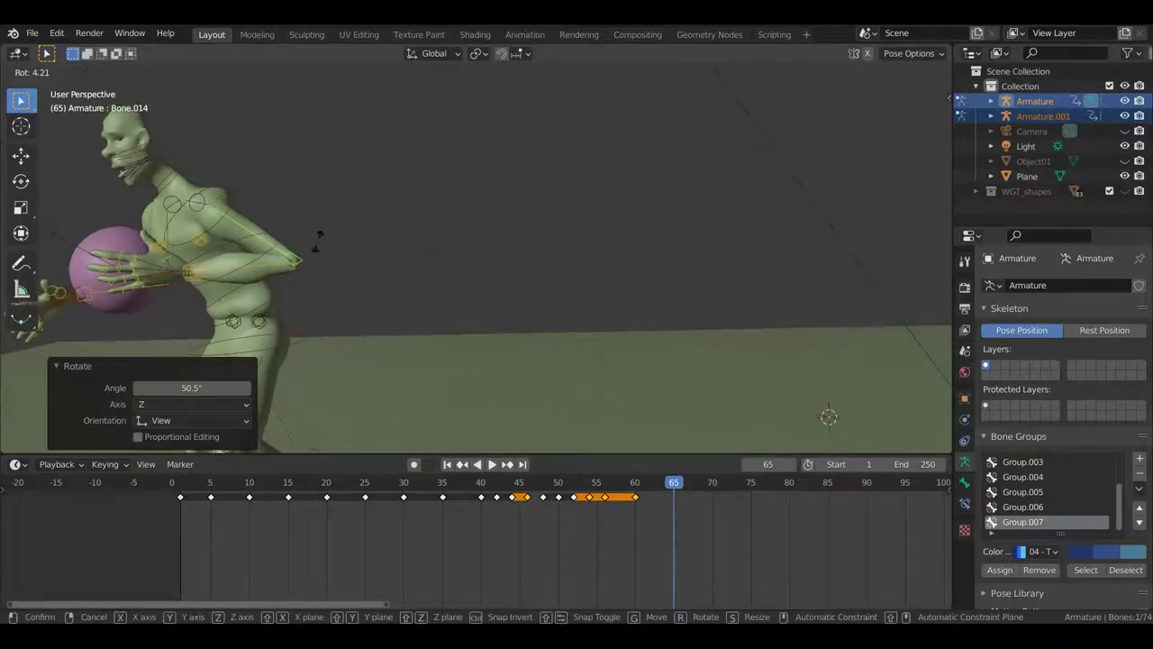
mouse_move(304, 260)
middle_mouse_down()
mouse_move(375, 263)
mouse_move(482, 241)
middle_mouse_up()
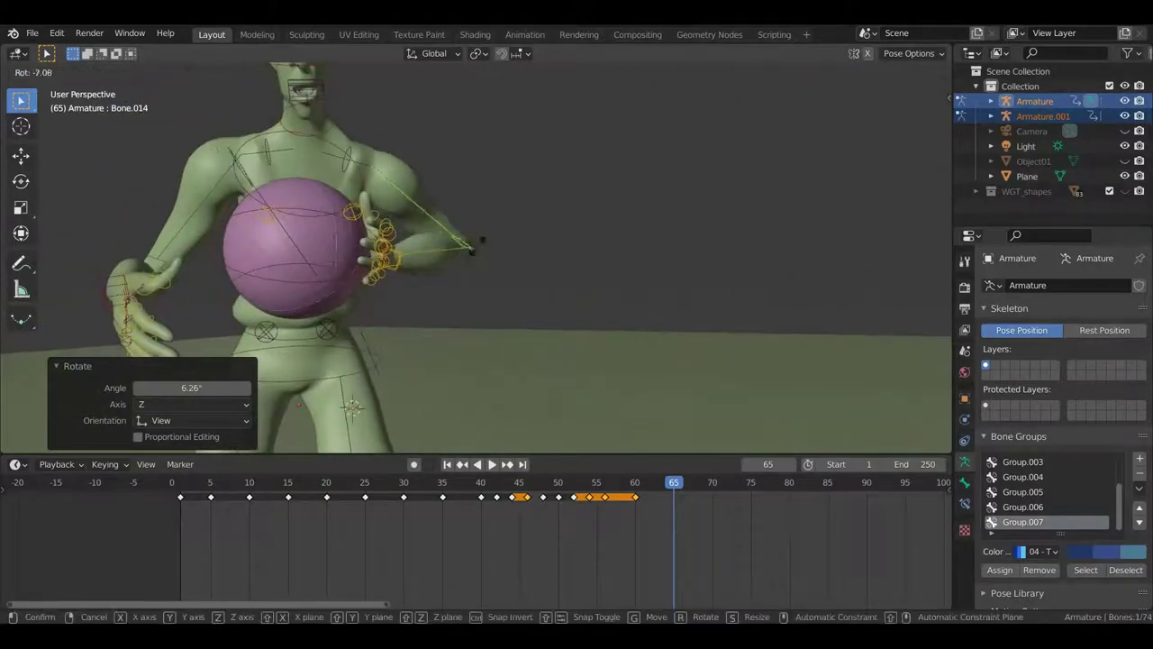
left_click(421, 171)
mouse_move(445, 206)
middle_mouse_down()
mouse_move(482, 282)
mouse_move(468, 357)
middle_mouse_up()
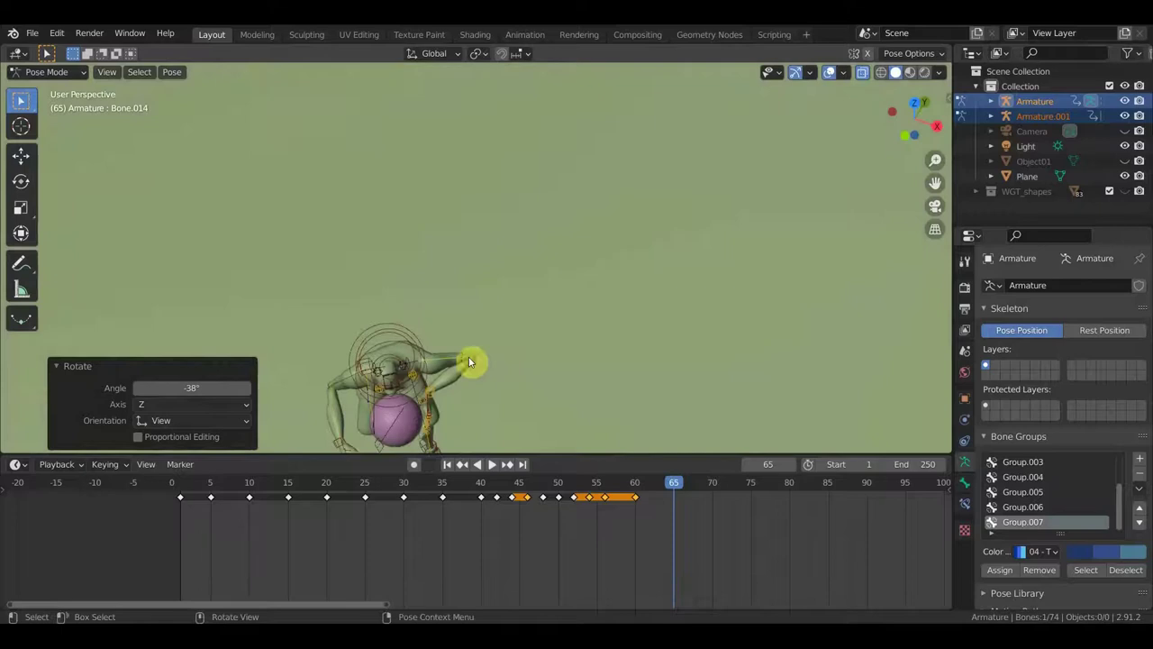
key("r")
left_click(467, 275)
mouse_move(468, 274)
middle_mouse_down()
mouse_move(437, 218)
mouse_move(452, 228)
mouse_move(376, 201)
mouse_move(383, 213)
middle_mouse_up()
Step: Rotate neighbouring bone Bone.013 by -5.27° so both hands grip the ball
left_click(314, 157)
mouse_move(316, 157)
middle_mouse_down()
mouse_move(364, 190)
mouse_move(386, 257)
middle_mouse_up()
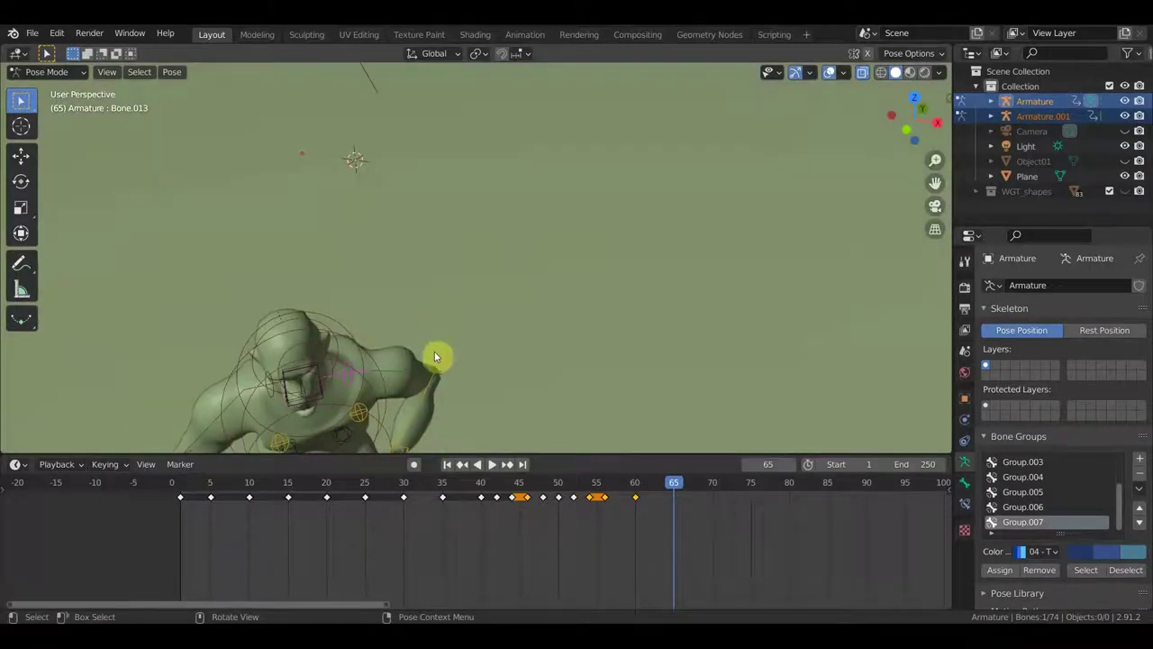
key("r")
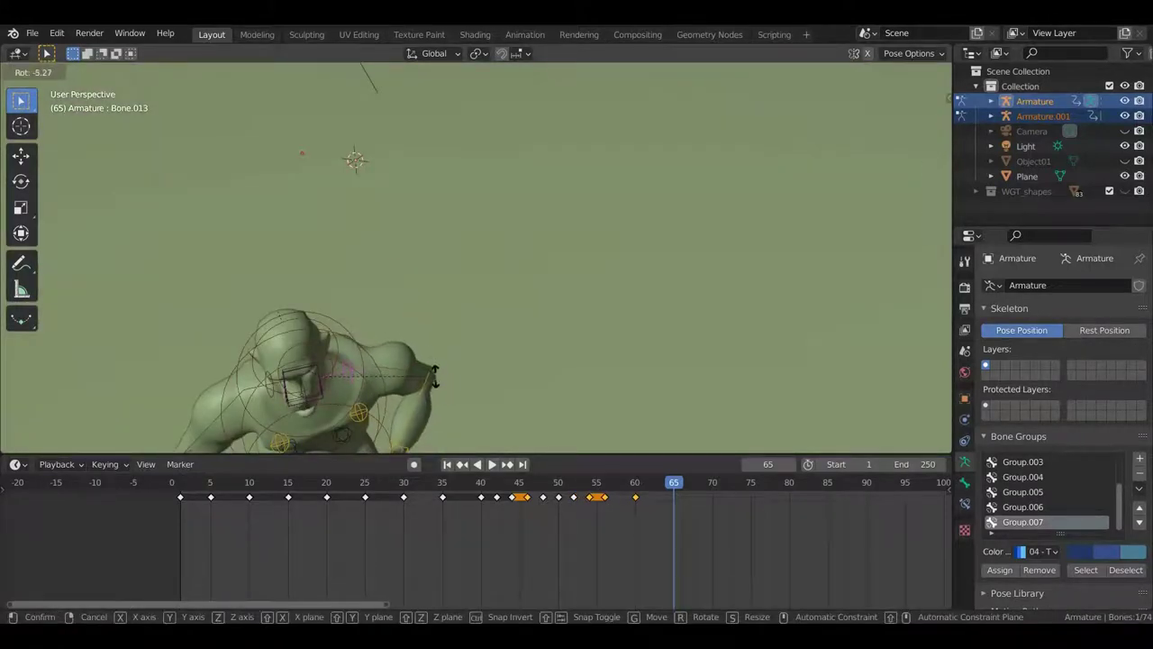
left_click(434, 377)
middle_click_drag(424, 373, 408, 302)
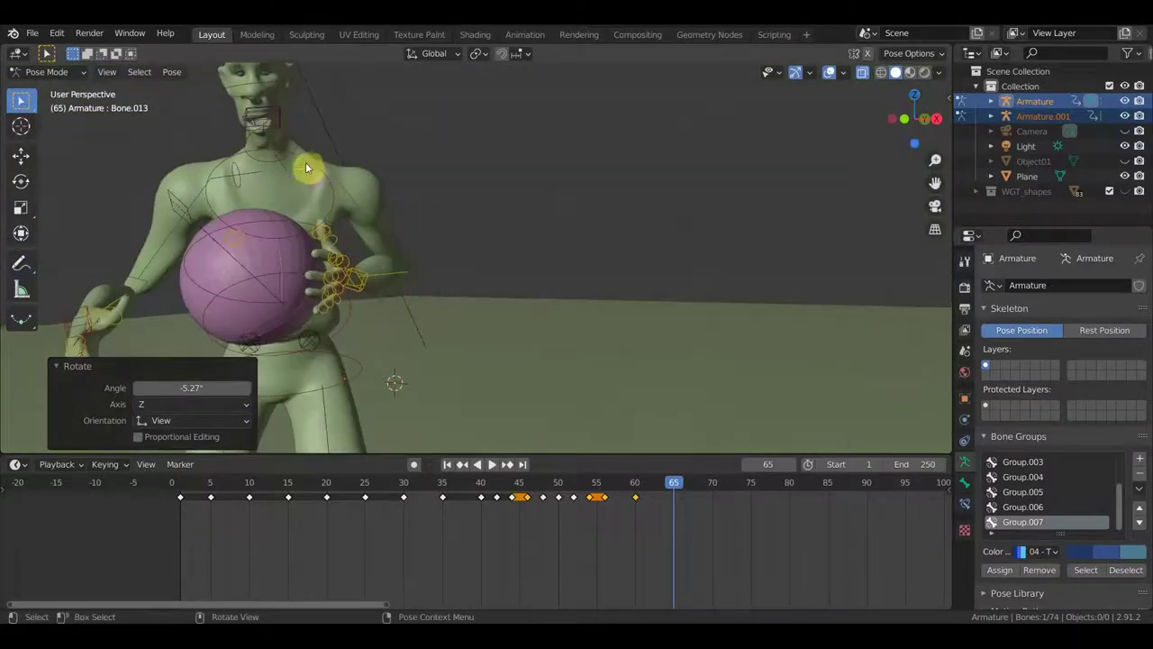
mouse_move(294, 184)
middle_mouse_down()
mouse_move(154, 224)
mouse_move(386, 175)
mouse_move(330, 175)
mouse_move(534, 167)
mouse_move(677, 186)
mouse_move(590, 300)
mouse_move(556, 301)
mouse_move(530, 322)
middle_mouse_up()
left_click(629, 186)
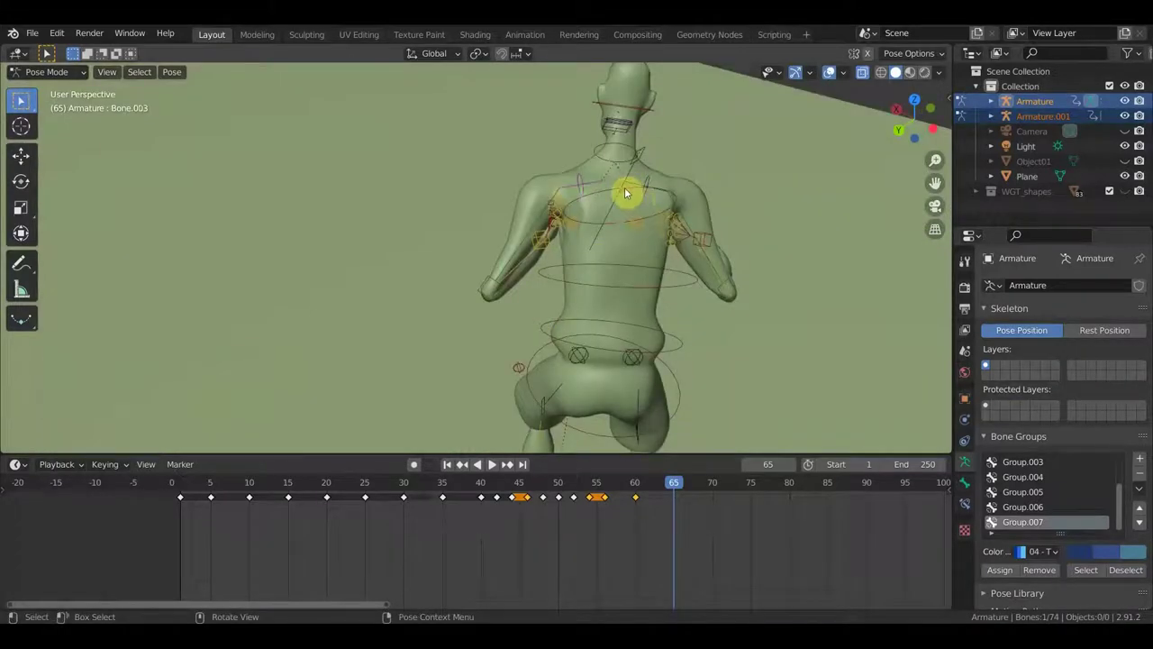
Step: Rotate the upper-back bone Bone.003 in two passes so the torso leans forward
key("r")
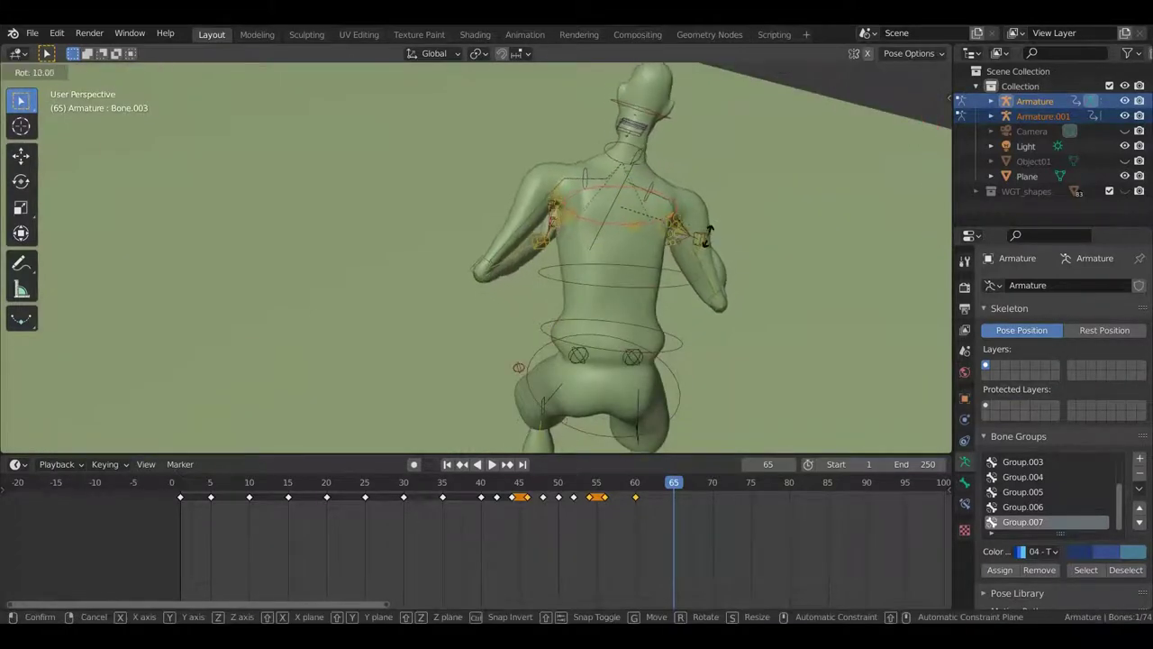
left_click(704, 242)
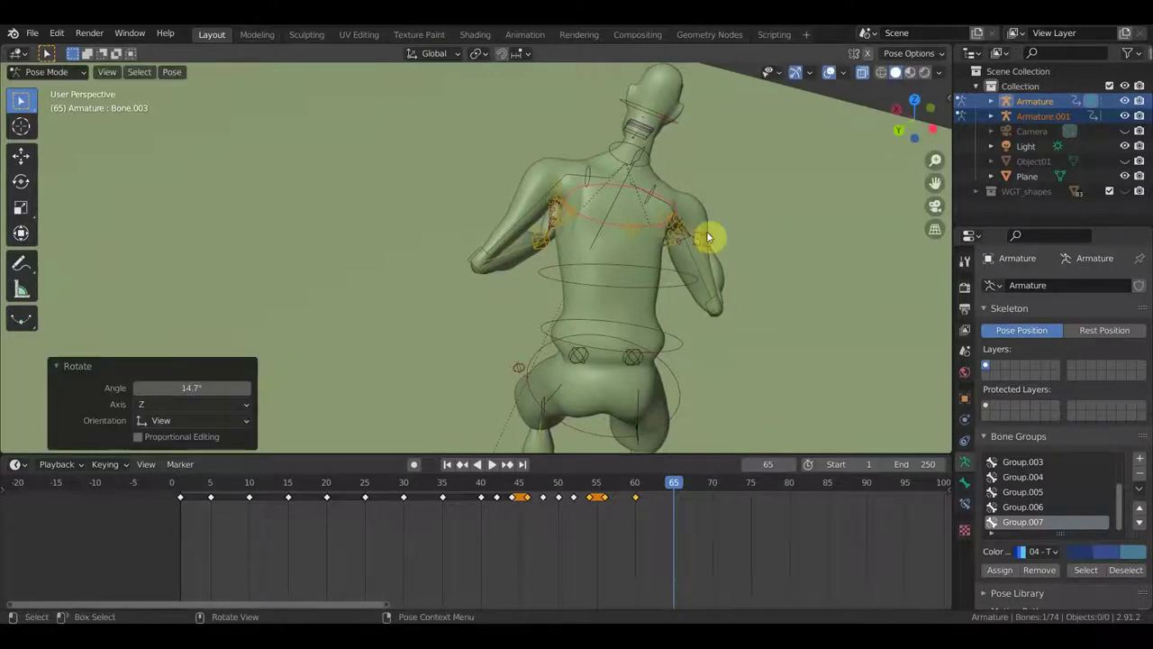
mouse_move(704, 233)
middle_mouse_down()
mouse_move(678, 236)
mouse_move(671, 222)
mouse_move(700, 225)
middle_mouse_up()
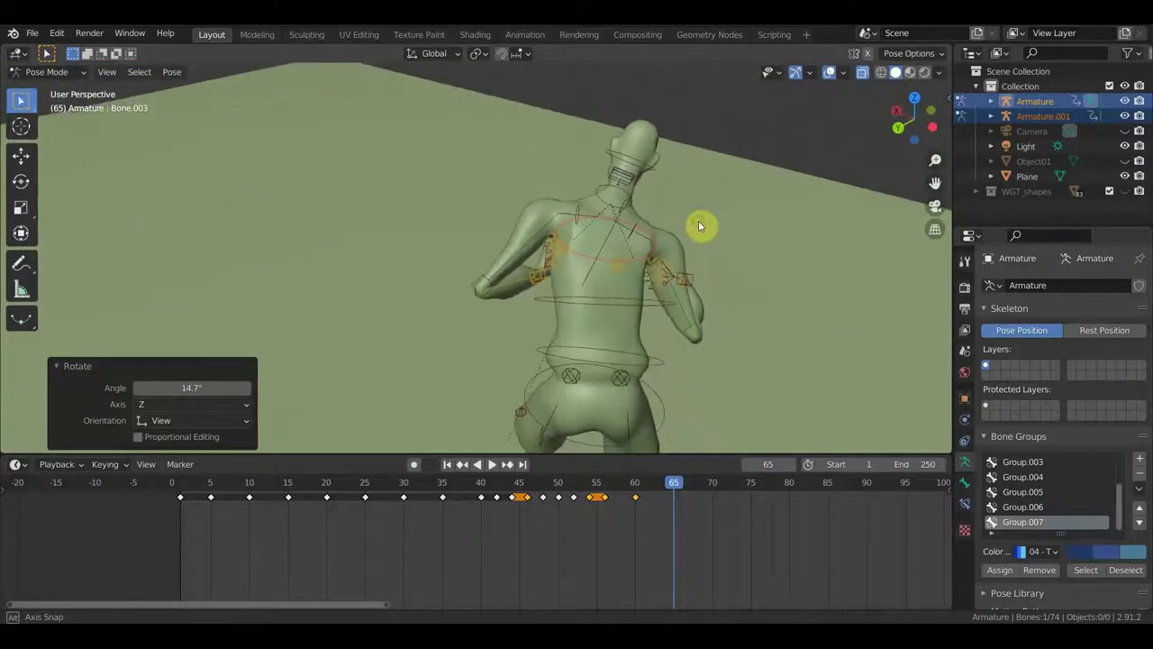
key("r")
left_click(704, 210)
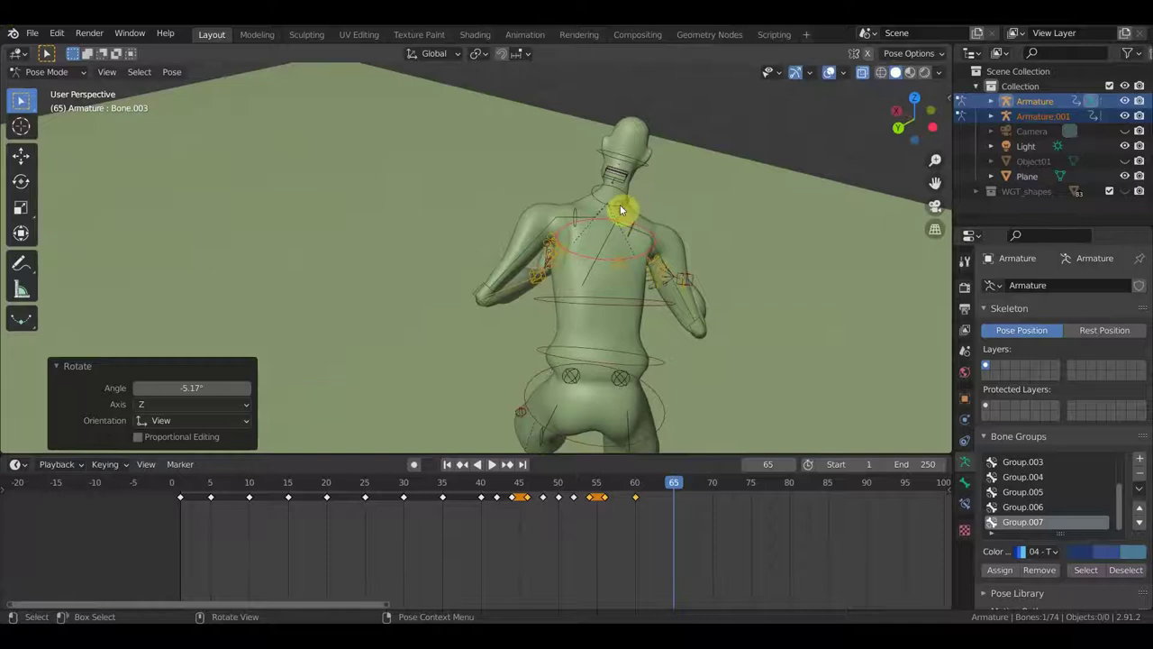
Step: Tilt the neck bone Bone.004 repeatedly to 25.6°, checking it from above and the front
left_click(620, 210)
key("r")
left_click(679, 190)
mouse_move(679, 207)
middle_mouse_down()
mouse_move(557, 282)
mouse_move(641, 235)
mouse_move(540, 270)
middle_mouse_up()
key("r")
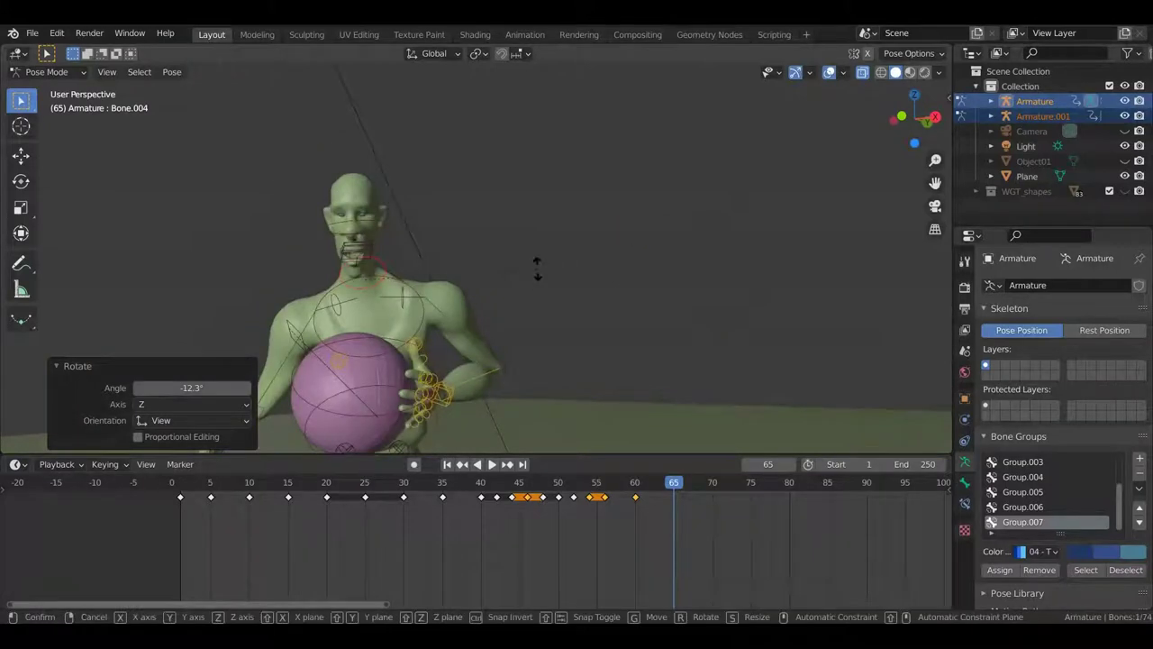
left_click(448, 263)
mouse_move(448, 264)
middle_mouse_down()
mouse_move(466, 348)
mouse_move(510, 268)
mouse_move(504, 340)
mouse_move(546, 342)
mouse_move(554, 370)
middle_mouse_up()
key("r")
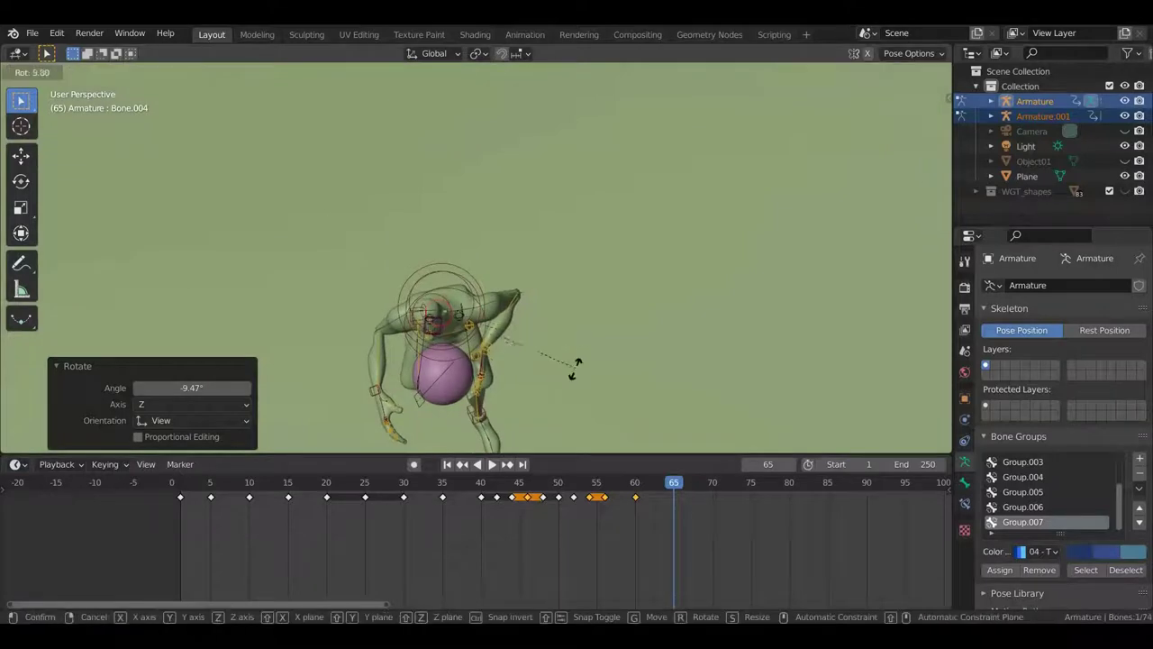
left_click(573, 373)
mouse_move(547, 378)
middle_mouse_down()
mouse_move(543, 257)
mouse_move(536, 343)
mouse_move(551, 330)
mouse_move(563, 351)
middle_mouse_up()
key("r")
left_click(536, 397)
mouse_move(526, 401)
middle_mouse_down()
mouse_move(543, 278)
mouse_move(532, 267)
mouse_move(530, 296)
mouse_move(527, 284)
middle_mouse_up()
Step: Rotate the next spine bone, Bone.005, to -52°
left_click(443, 157)
mouse_move(447, 144)
middle_mouse_down()
mouse_move(521, 200)
mouse_move(510, 313)
middle_mouse_up()
key("r")
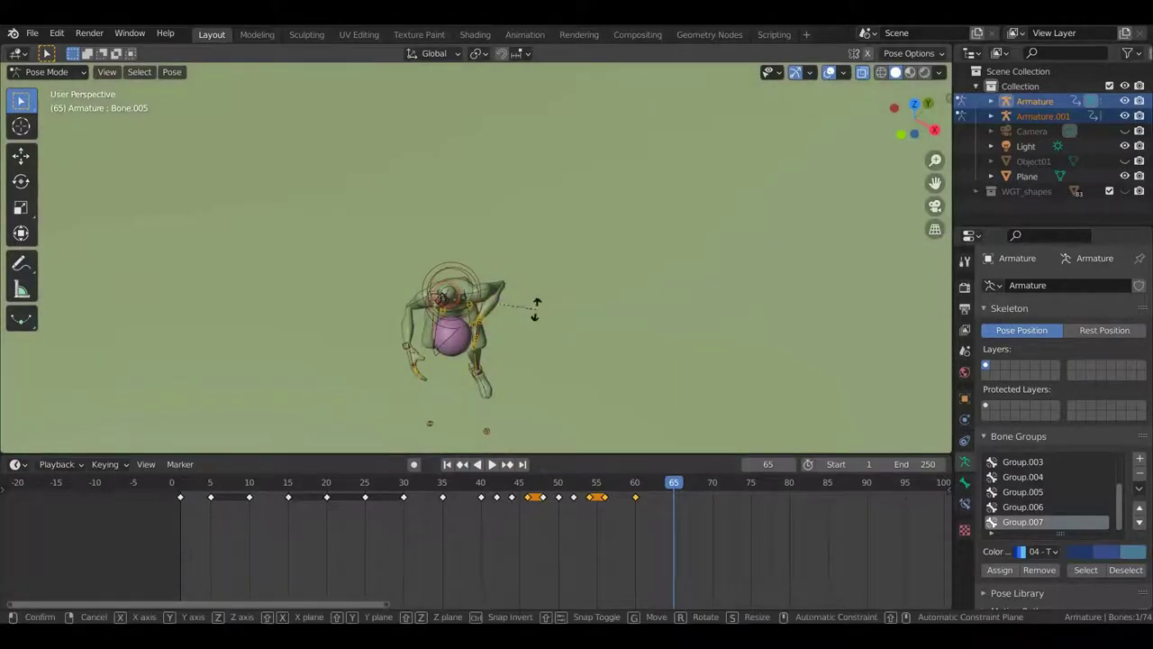
left_click(513, 245)
mouse_move(512, 255)
middle_mouse_down()
mouse_move(514, 157)
mouse_move(519, 205)
mouse_move(520, 178)
middle_mouse_up()
scroll(520, 178, "up", 3)
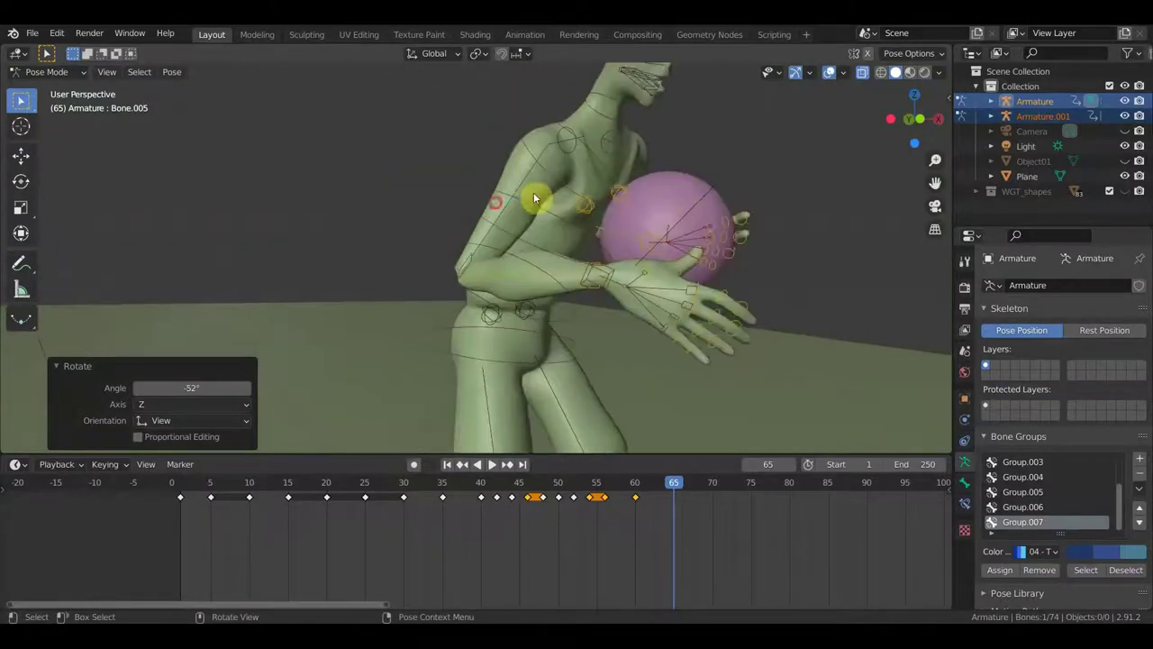
Step: Rotate and move hand bone Bone.072 onto the ball (0.17099 m X, 0.10363 m Y)
left_click(544, 215)
mouse_move(476, 363)
middle_mouse_down()
mouse_move(486, 341)
mouse_move(445, 347)
middle_mouse_up()
mouse_move(477, 269)
middle_mouse_down()
mouse_move(553, 298)
mouse_move(587, 301)
mouse_move(608, 279)
mouse_move(620, 282)
middle_mouse_up()
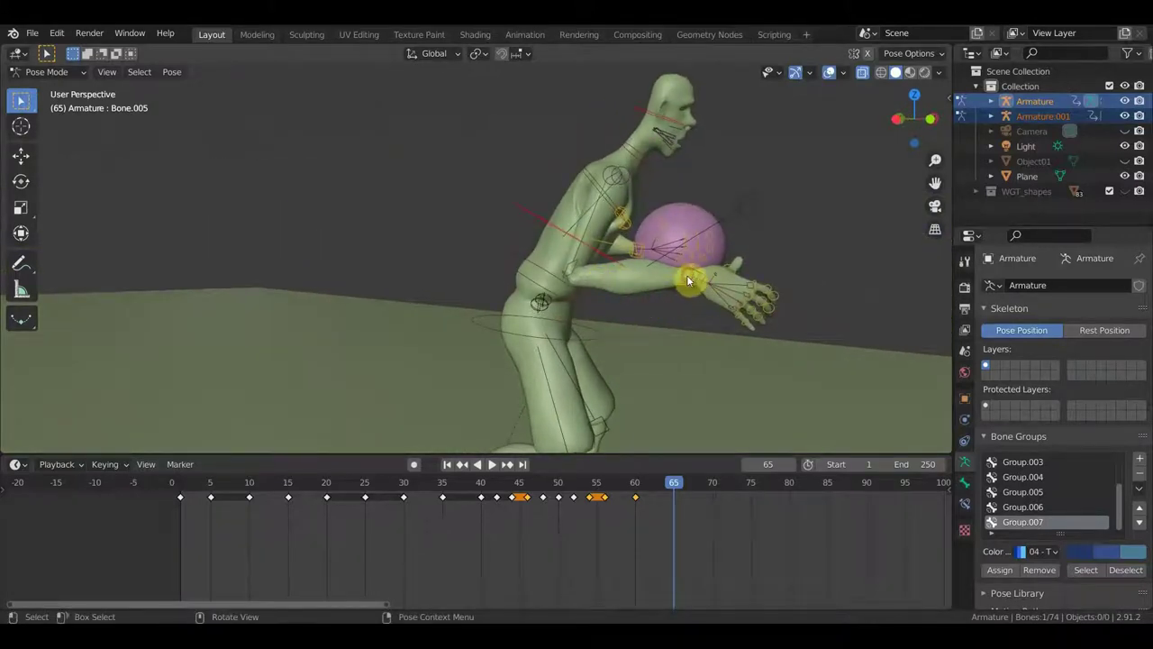
key("r")
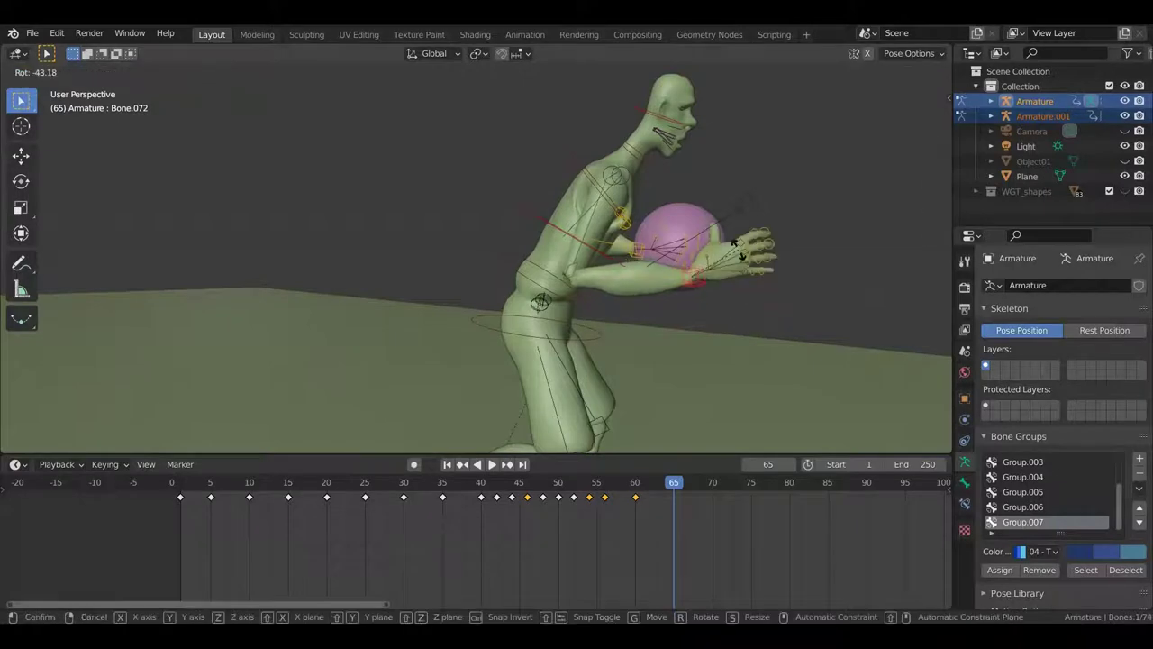
left_click(748, 264)
key("g")
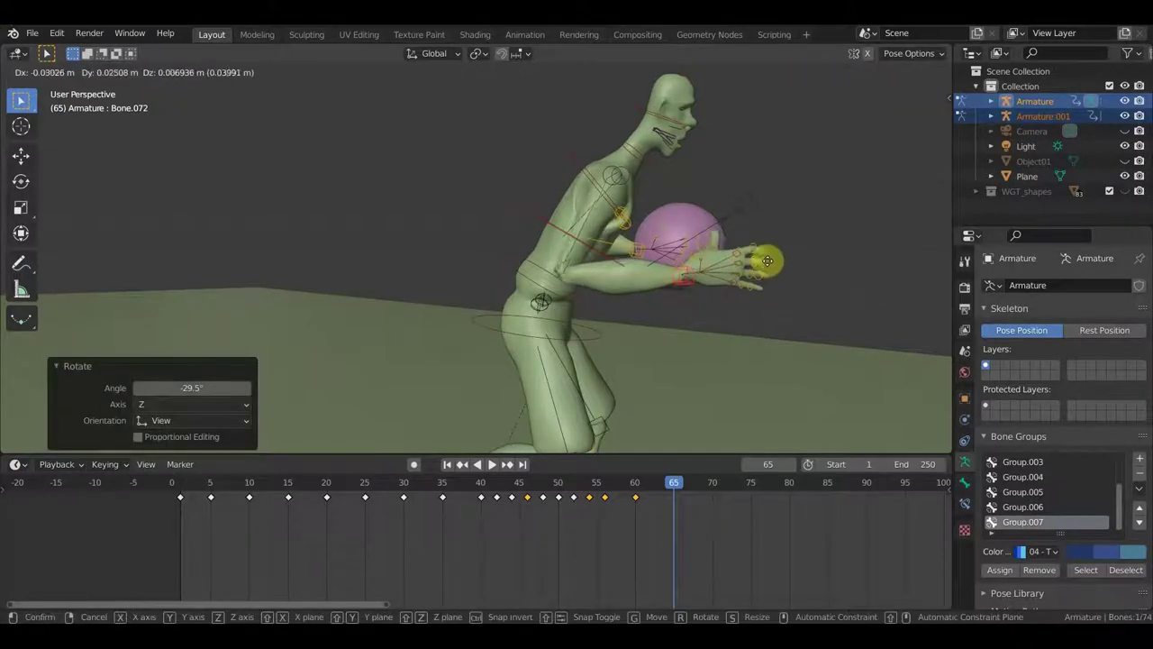
left_click(718, 254)
middle_click_drag(718, 255, 607, 259)
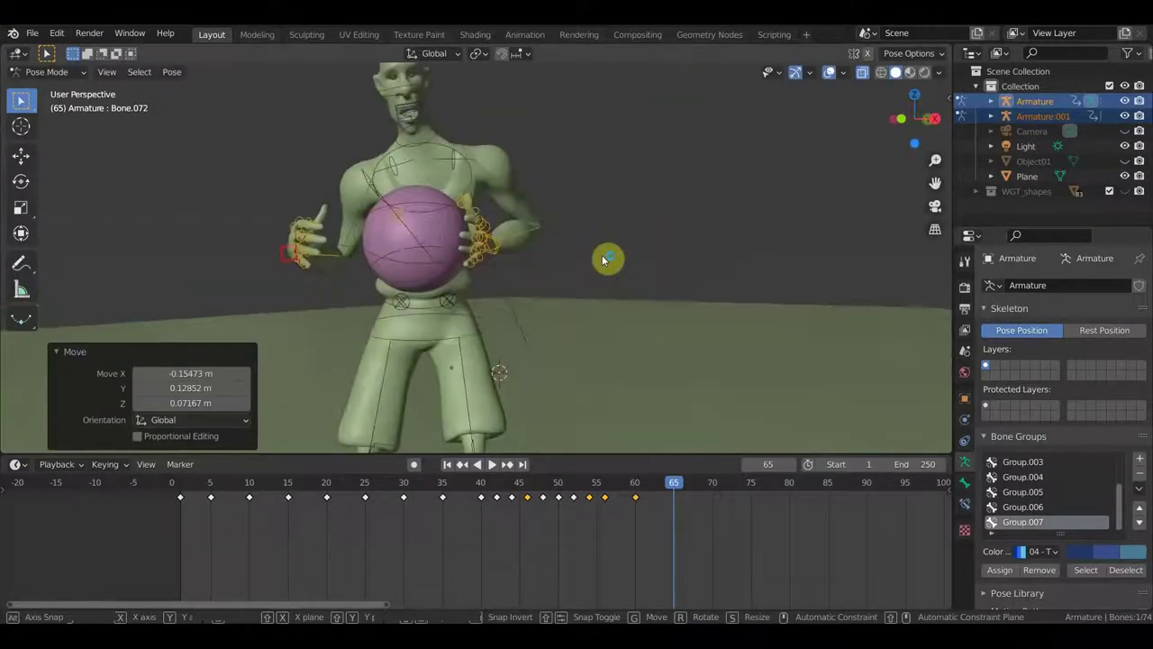
key("g")
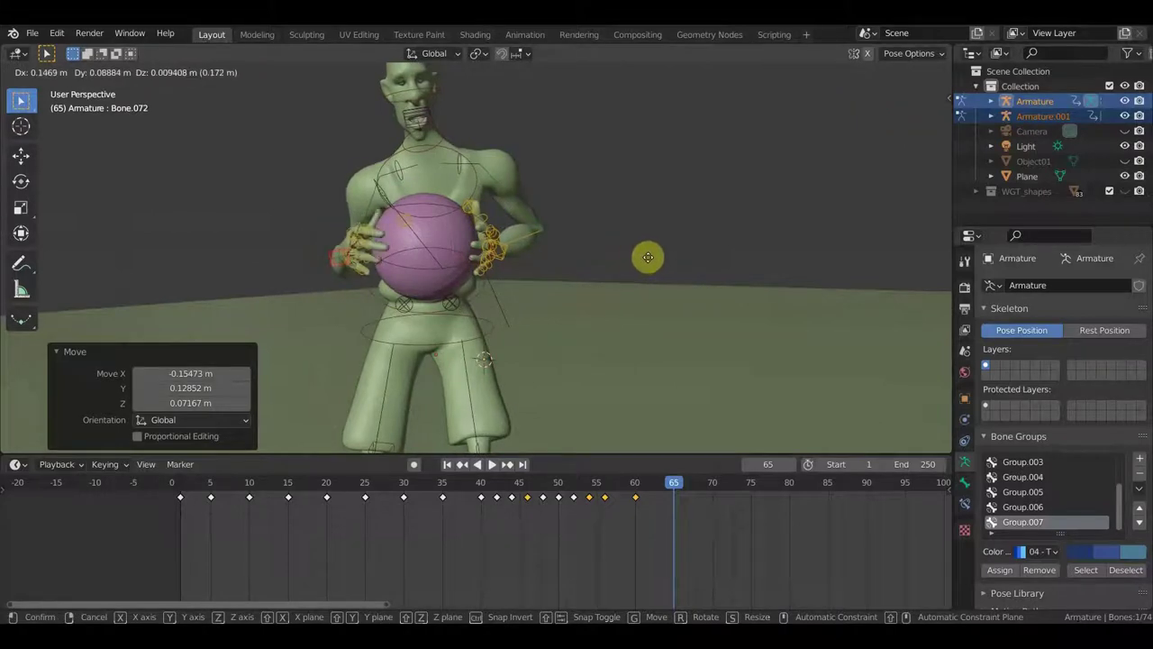
left_click(661, 250)
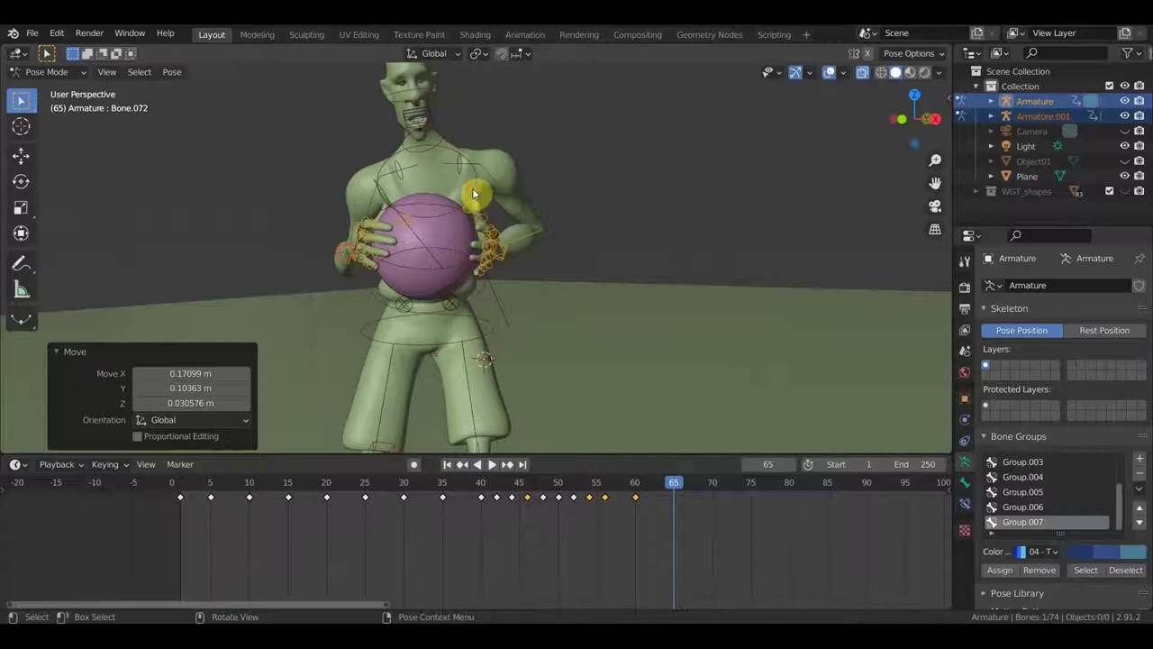
Step: Rotate Bone.003 by 5.98° to tilt the head slightly
left_click(506, 202)
key("r")
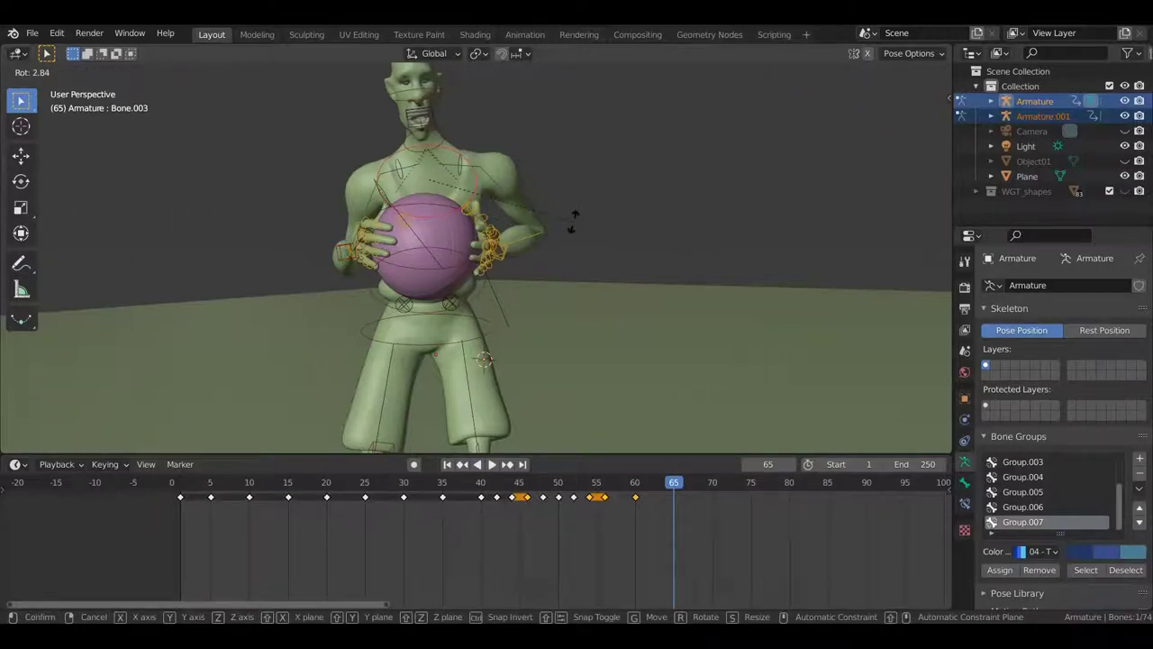
left_click(569, 229)
mouse_move(566, 253)
middle_mouse_down()
mouse_move(721, 246)
mouse_move(772, 267)
mouse_move(618, 268)
mouse_move(597, 252)
middle_mouse_up()
Step: Twist the torso by rotating waist Bone.001, chest Bone.002 and Bone.003
left_click(593, 250)
key("r")
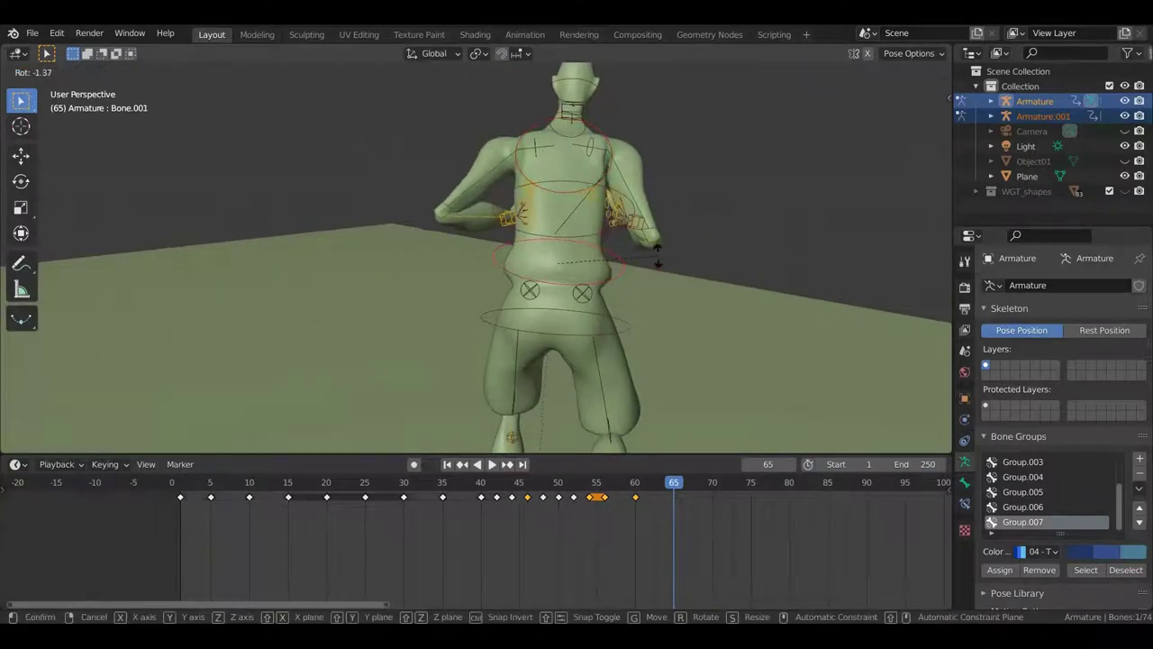
left_click(657, 260)
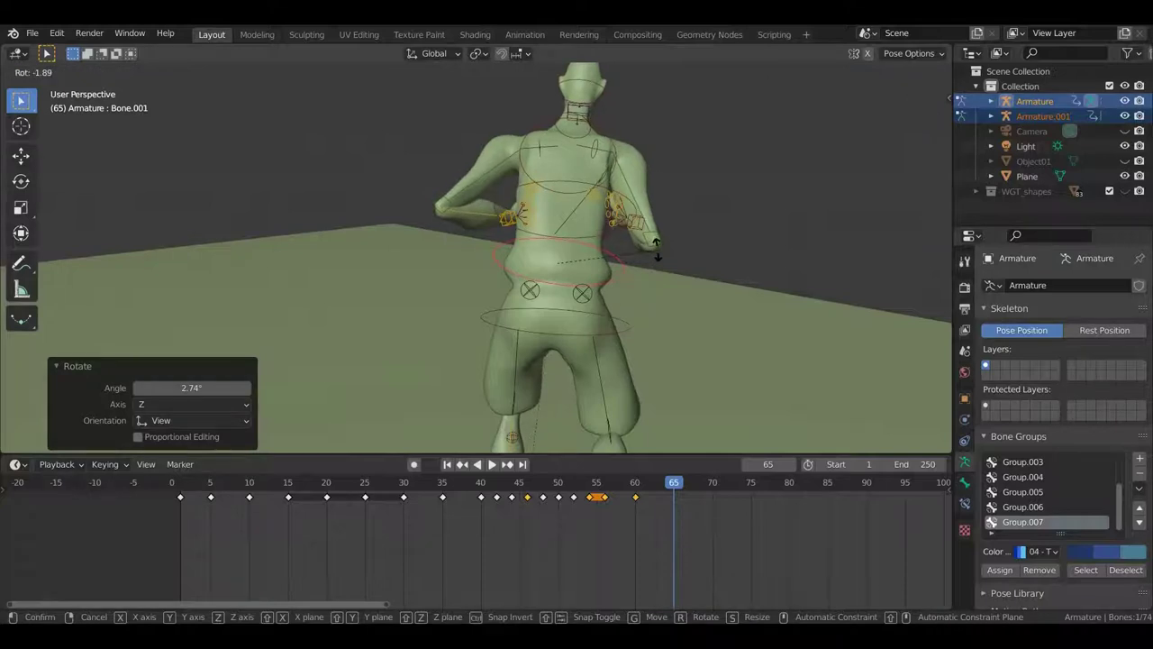
left_click(609, 198)
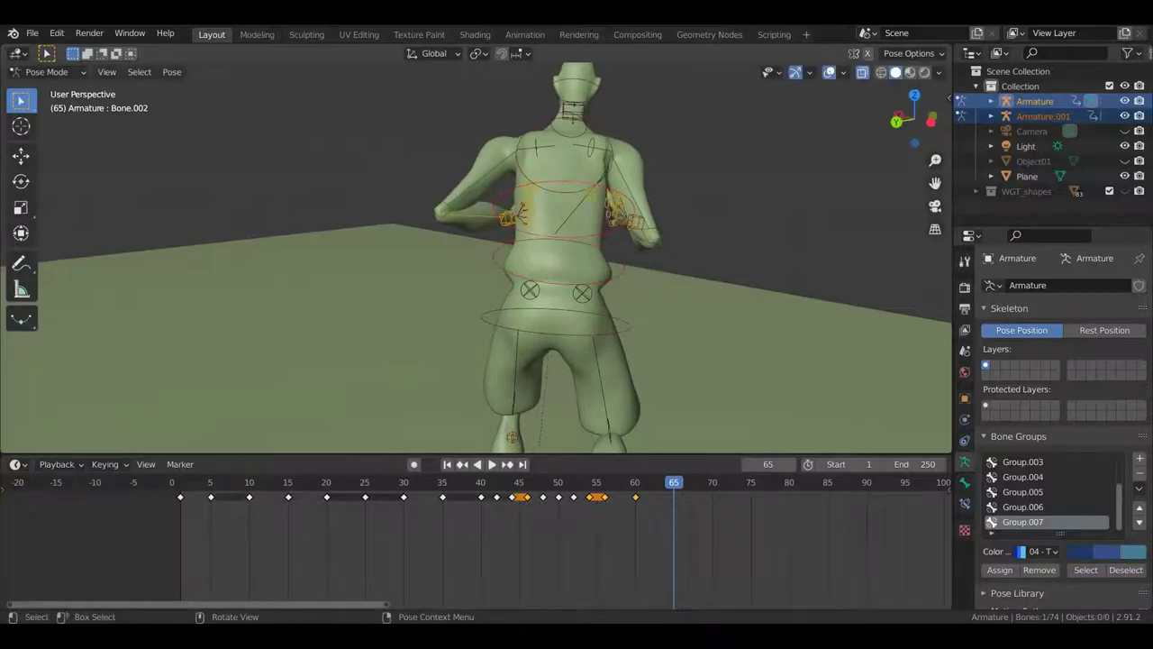
key("r")
left_click(633, 207)
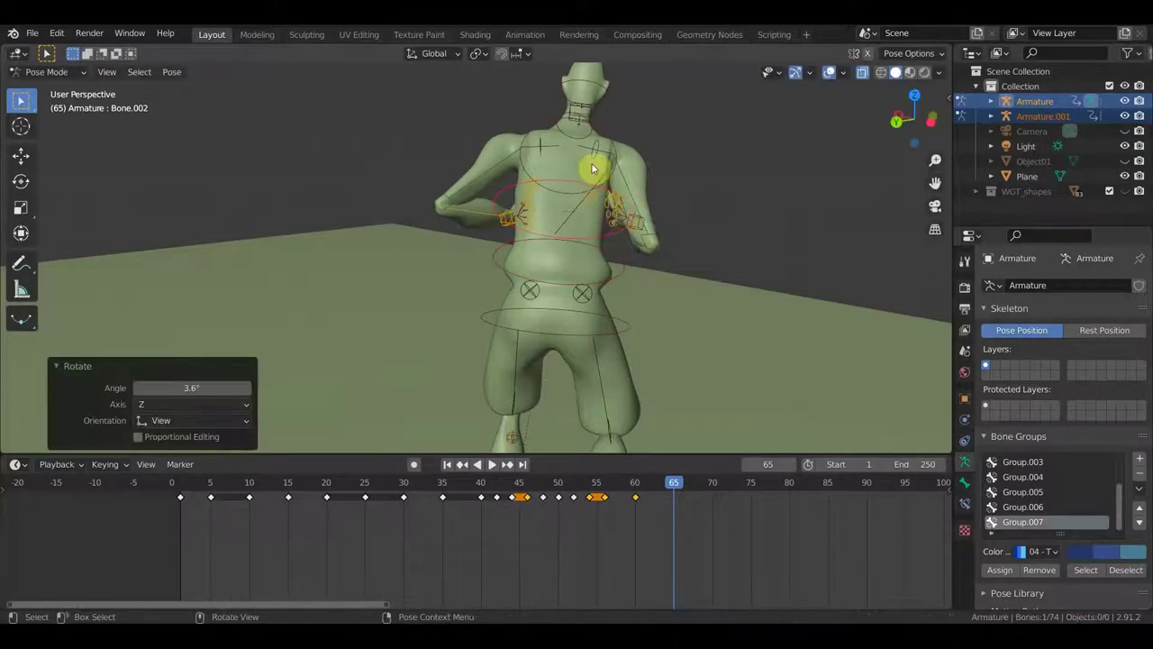
left_click(531, 176)
key("r")
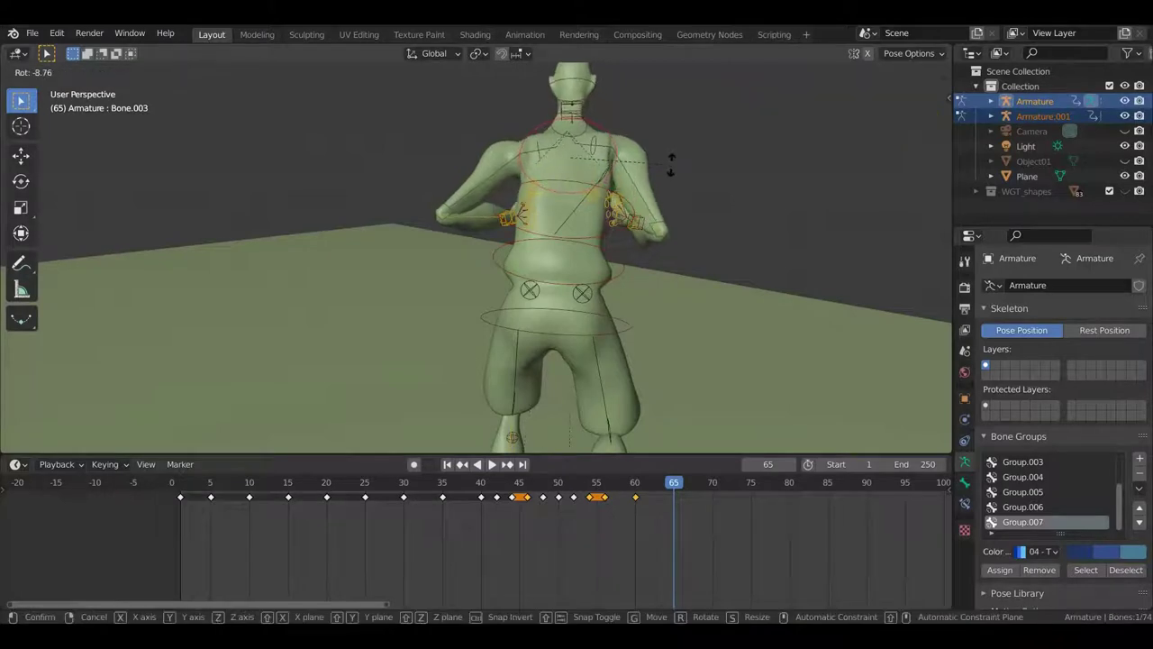
left_click(673, 171)
Step: Rotate shoulder Bone.013 slightly and arm Bone.049 to -11.6°
mouse_move(668, 182)
middle_mouse_down()
mouse_move(660, 238)
mouse_move(651, 186)
mouse_move(435, 169)
mouse_move(272, 128)
middle_mouse_up()
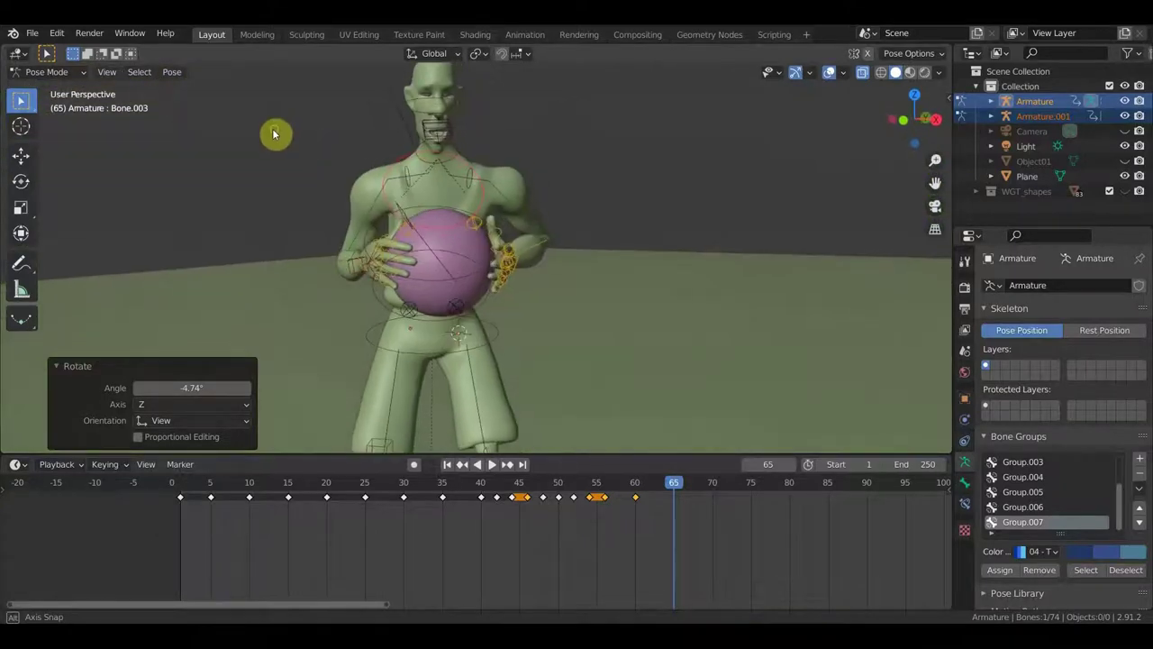
mouse_move(510, 186)
middle_mouse_down()
mouse_move(546, 258)
mouse_move(523, 259)
middle_mouse_up()
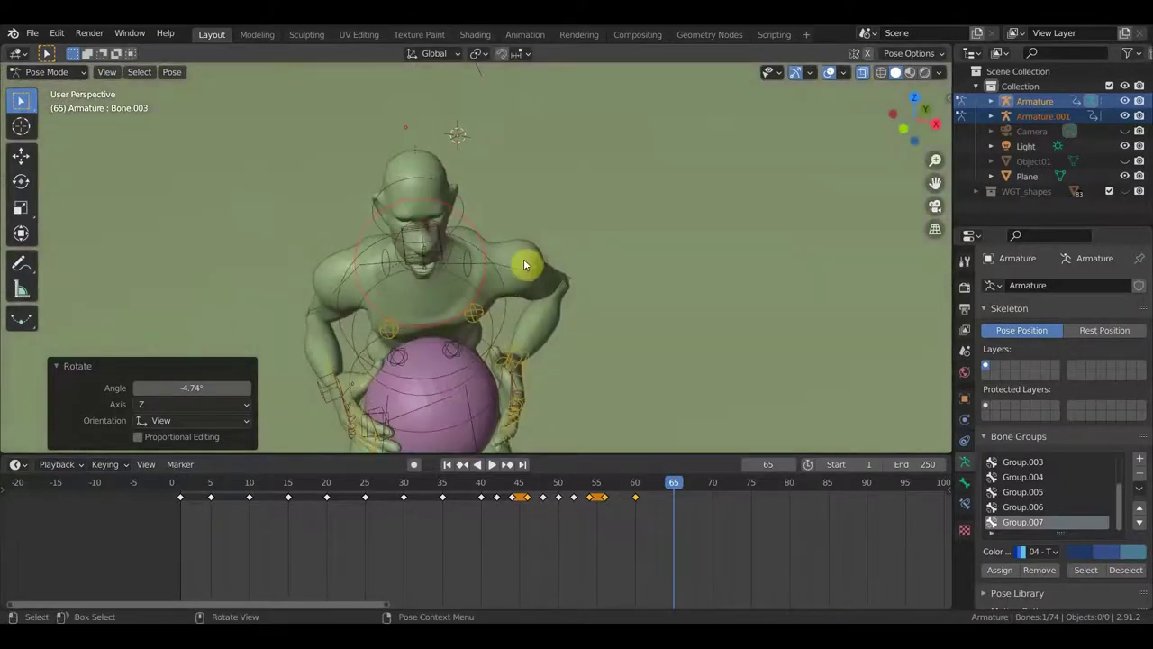
left_click(468, 271)
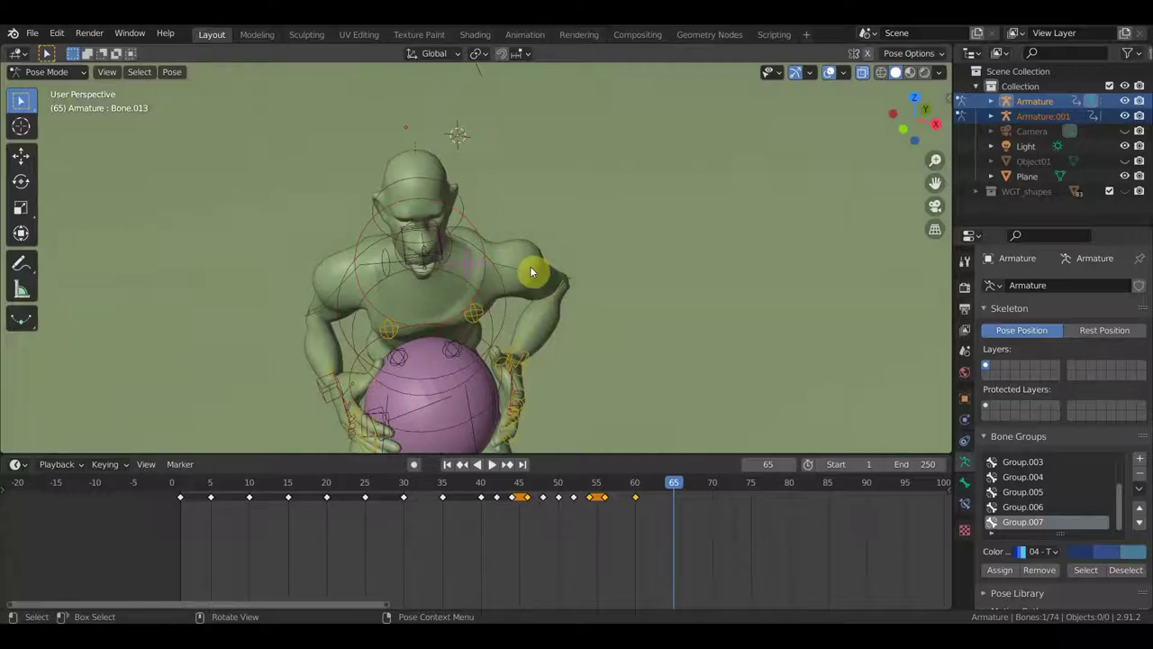
key("r")
key("Return")
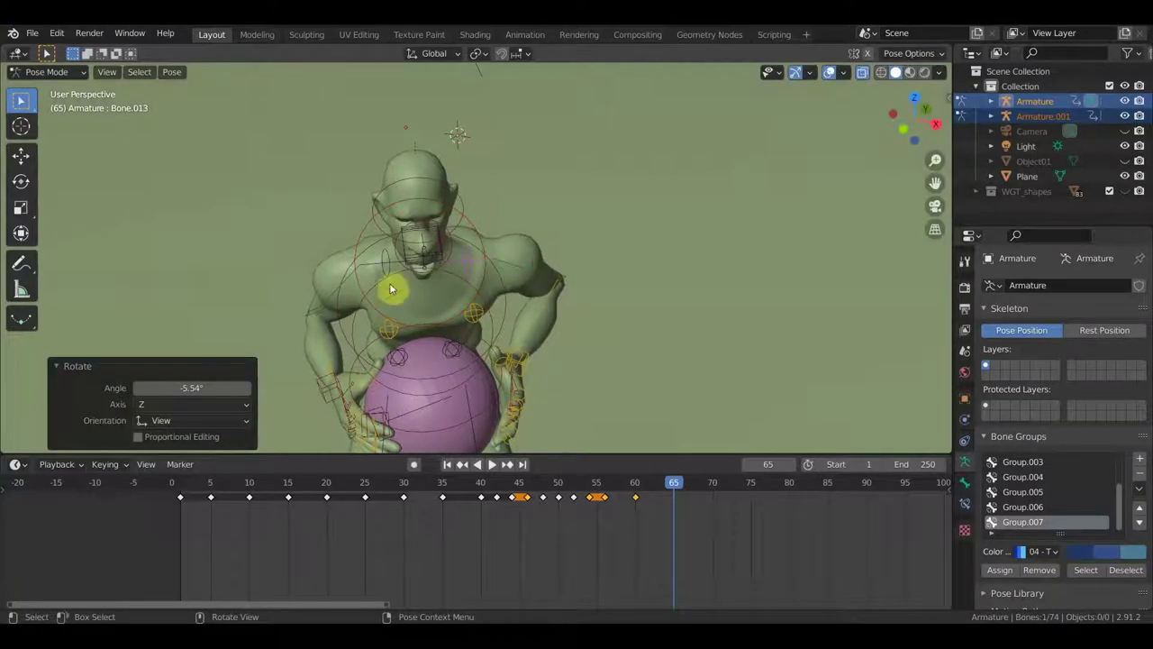
left_click(384, 265)
key("r")
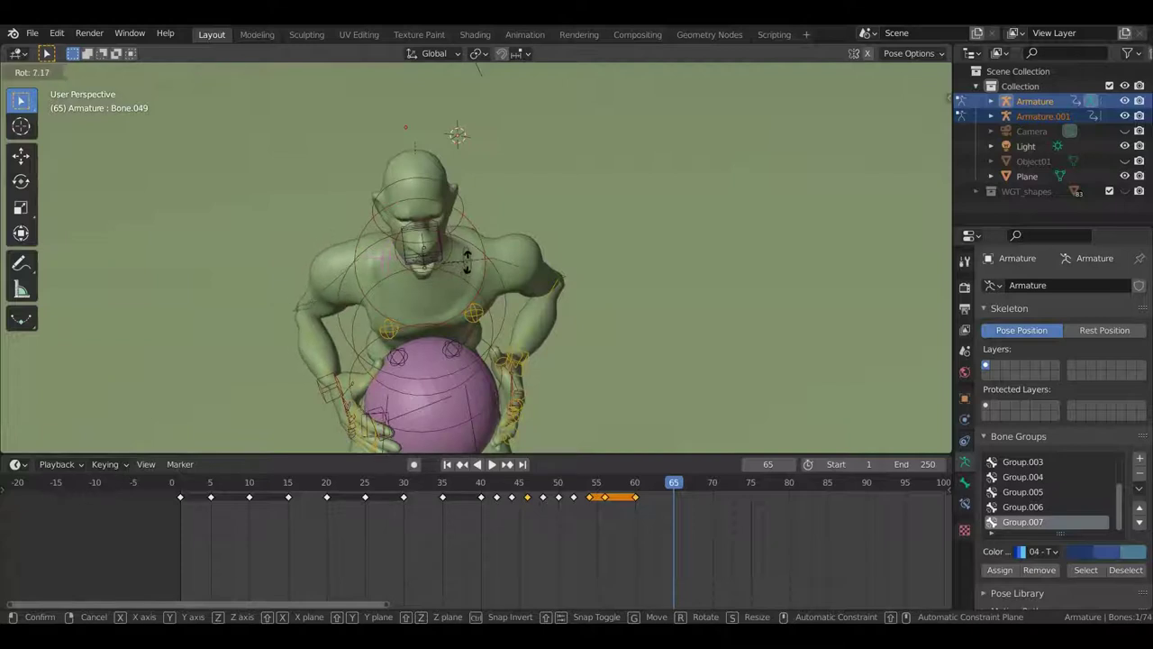
left_click(466, 273)
mouse_move(462, 272)
middle_mouse_down()
mouse_move(450, 230)
mouse_move(470, 225)
mouse_move(446, 199)
mouse_move(744, 219)
middle_mouse_up()
key("r")
left_click(498, 197)
Step: Move Bone.036 to a new position beside the torso
scroll(682, 218, "up", 3)
scroll(687, 217, "up", 2)
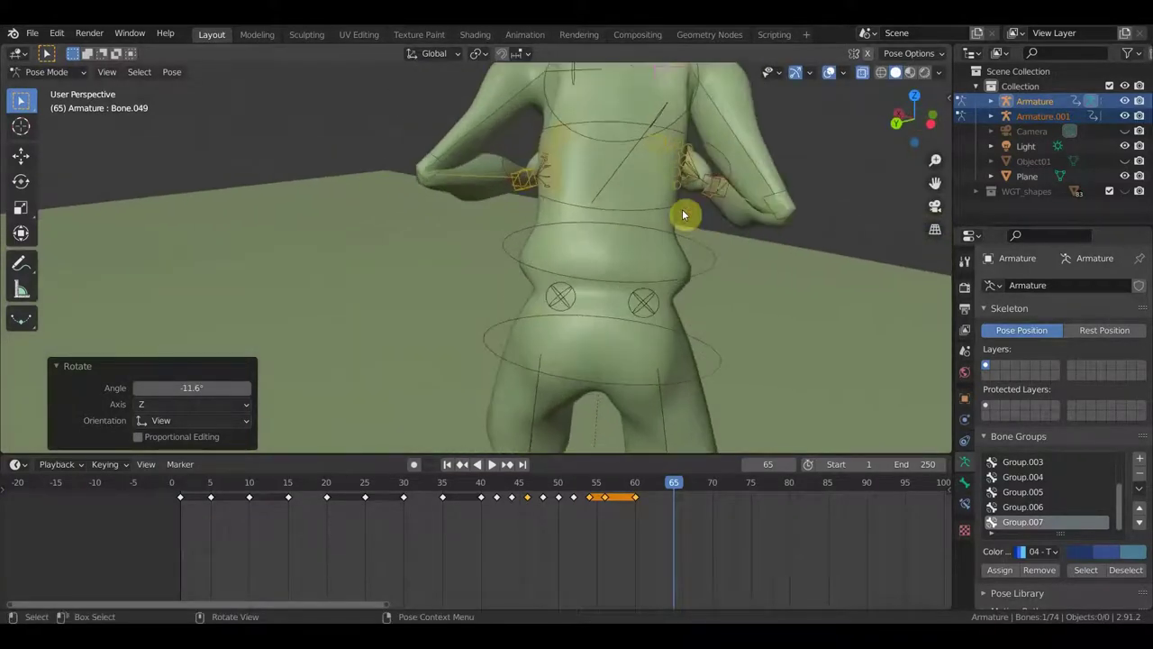
scroll(684, 216, "down", 3)
scroll(687, 224, "down", 2)
mouse_move(677, 242)
middle_mouse_down()
mouse_move(456, 232)
mouse_move(341, 209)
mouse_move(352, 213)
middle_mouse_up()
scroll(379, 216, "up", 2)
scroll(450, 220, "up", 2)
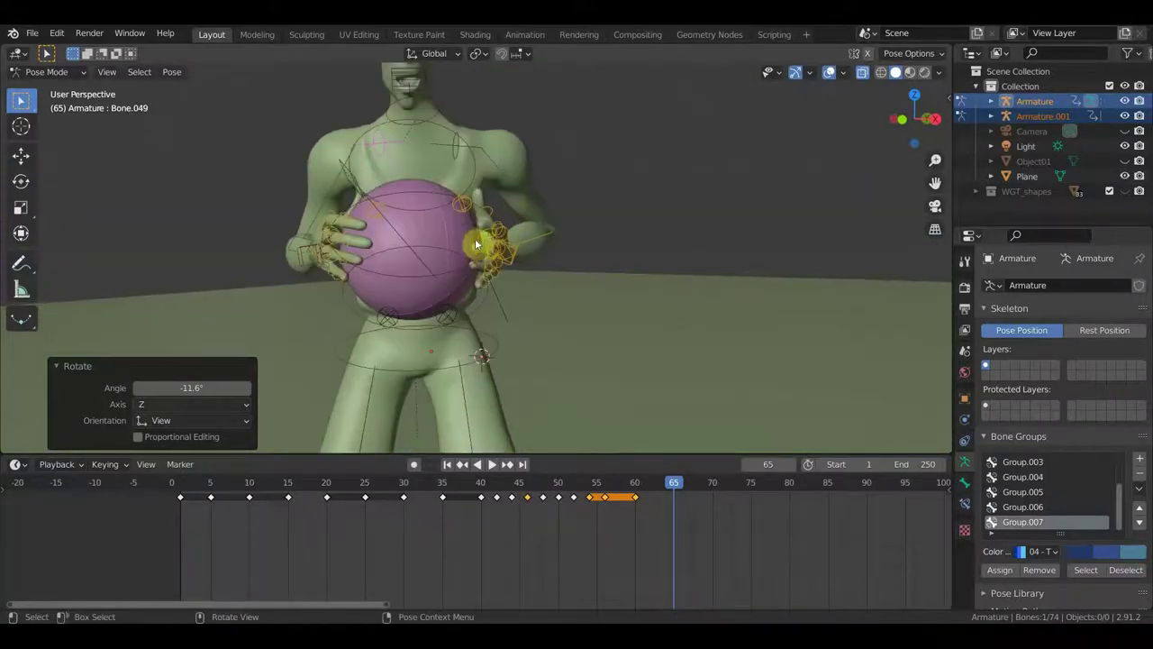
scroll(510, 228, "up", 2)
scroll(539, 211, "down", 2)
scroll(550, 216, "up", 2)
mouse_move(550, 216)
middle_mouse_down()
mouse_move(538, 240)
mouse_move(535, 220)
mouse_move(587, 220)
mouse_move(512, 225)
mouse_move(721, 231)
middle_mouse_up()
left_click(545, 228)
key("g")
left_click(574, 216)
Step: Rotate Bone.004 to -39.7°, chest Bone.002 to 10.6°, then the upper body to -26.4°
scroll(671, 237, "down", 2)
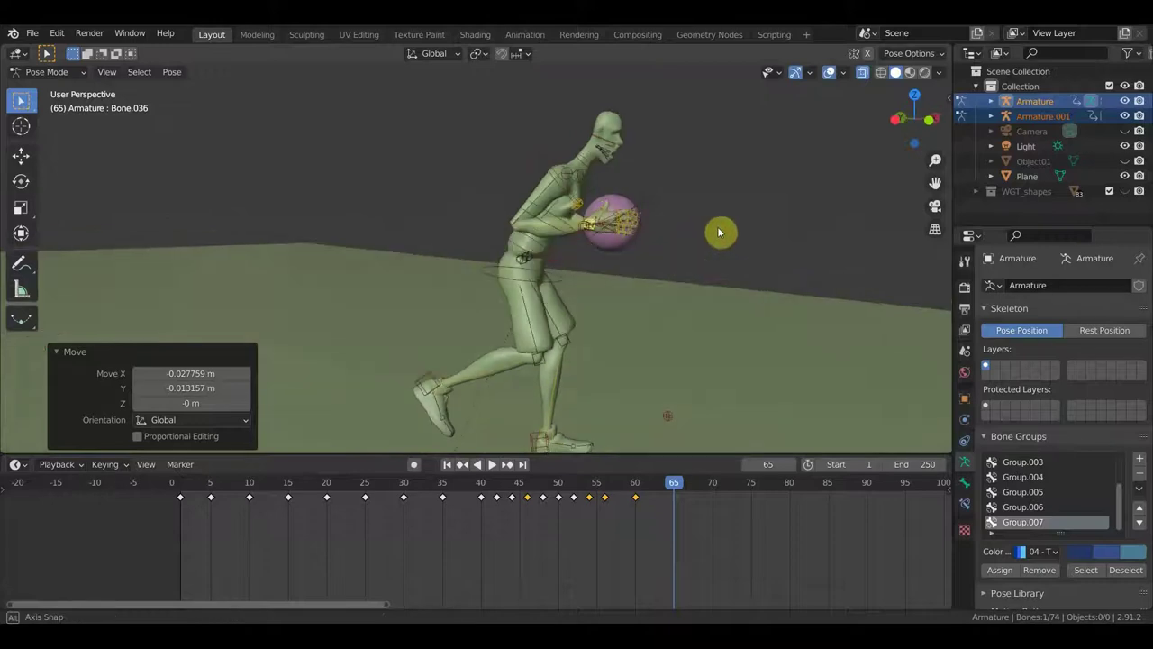
left_click(669, 219)
key("r")
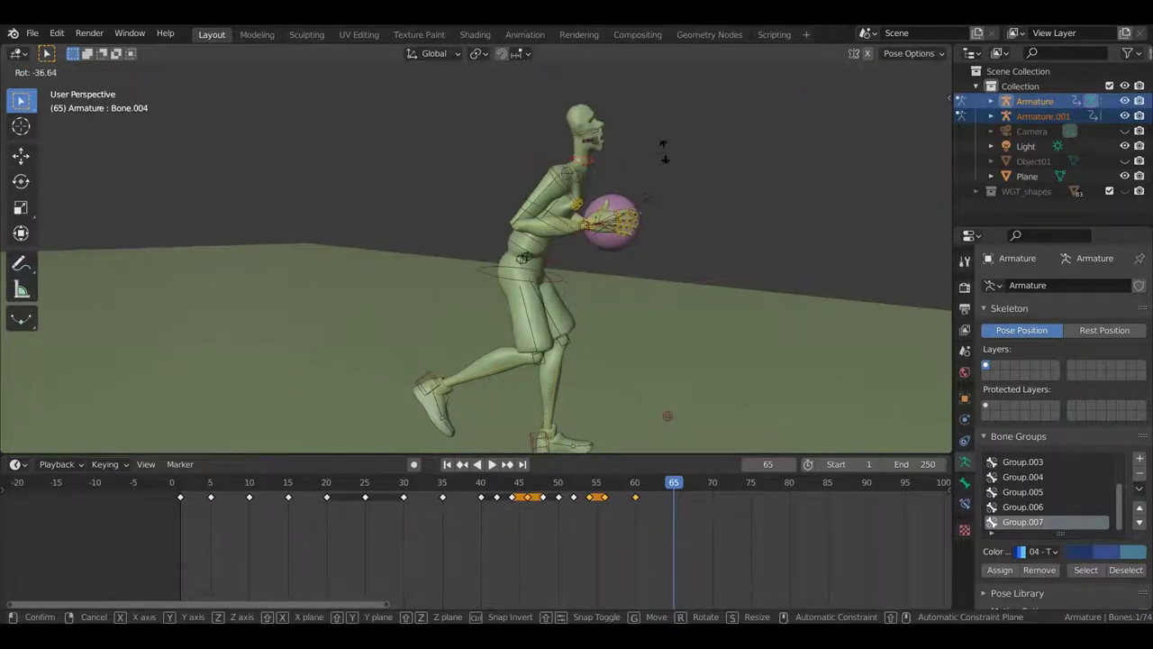
left_click(664, 152)
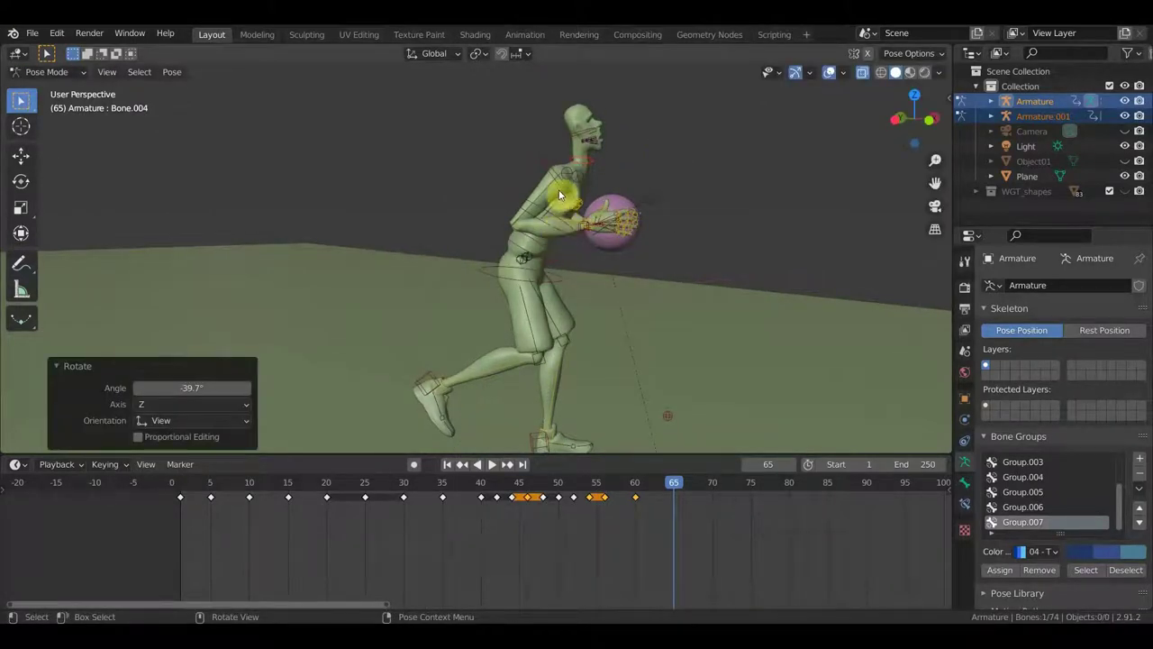
left_click(536, 222)
key("r")
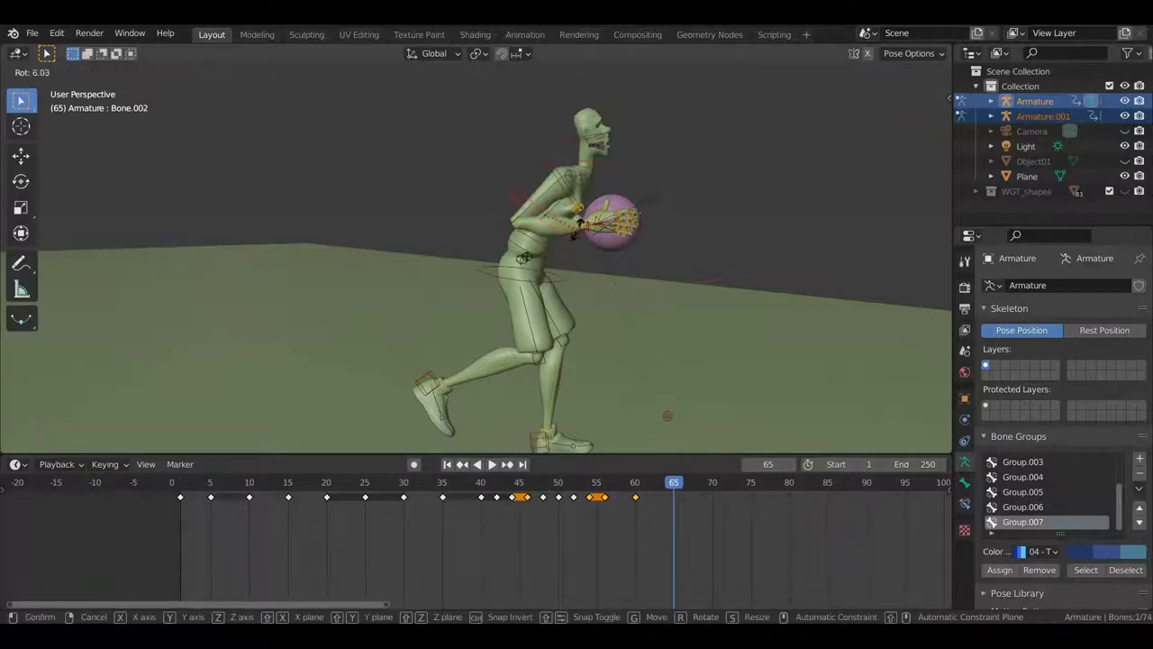
left_click(579, 238)
key("r")
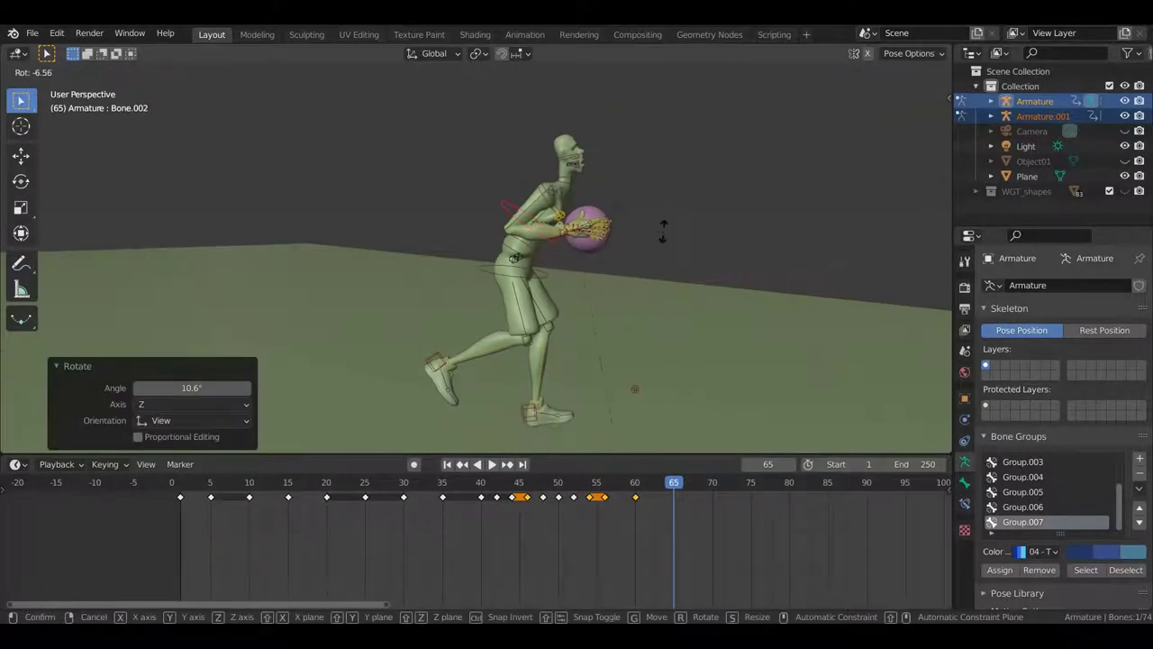
left_click(654, 185)
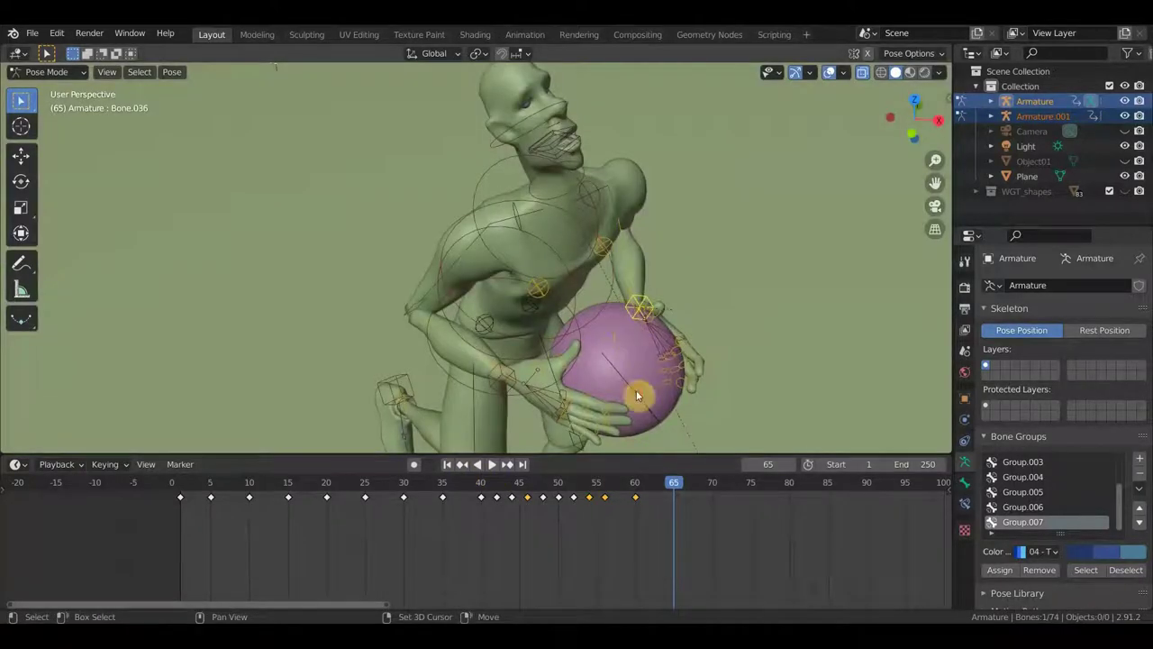
Step: Lower hand bone Bone.072 with the ball and rotate it to 43.6°
left_click(636, 395)
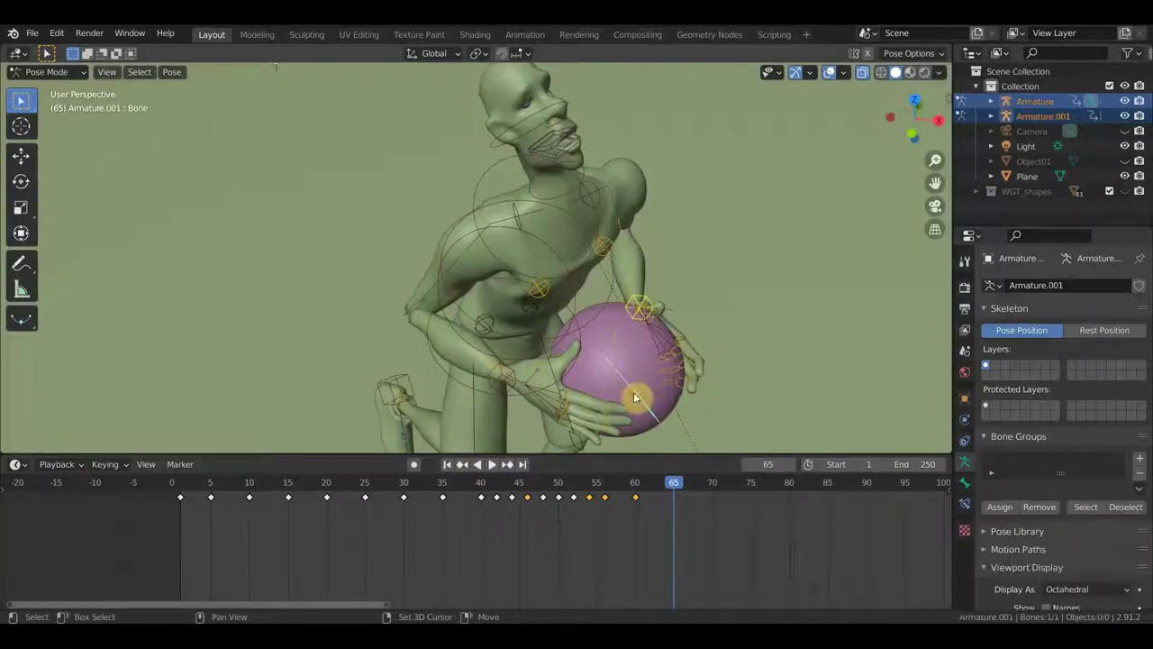
left_click(503, 383, "shift")
middle_click_drag(528, 386, 695, 315)
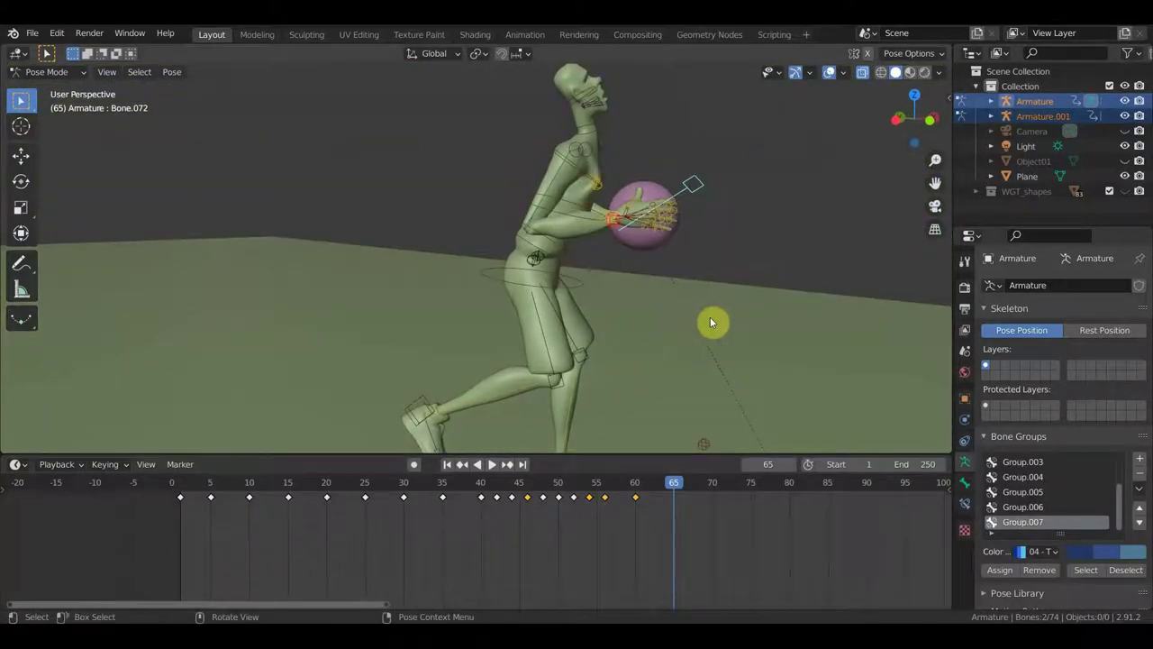
key("g")
left_click(675, 359)
key("r")
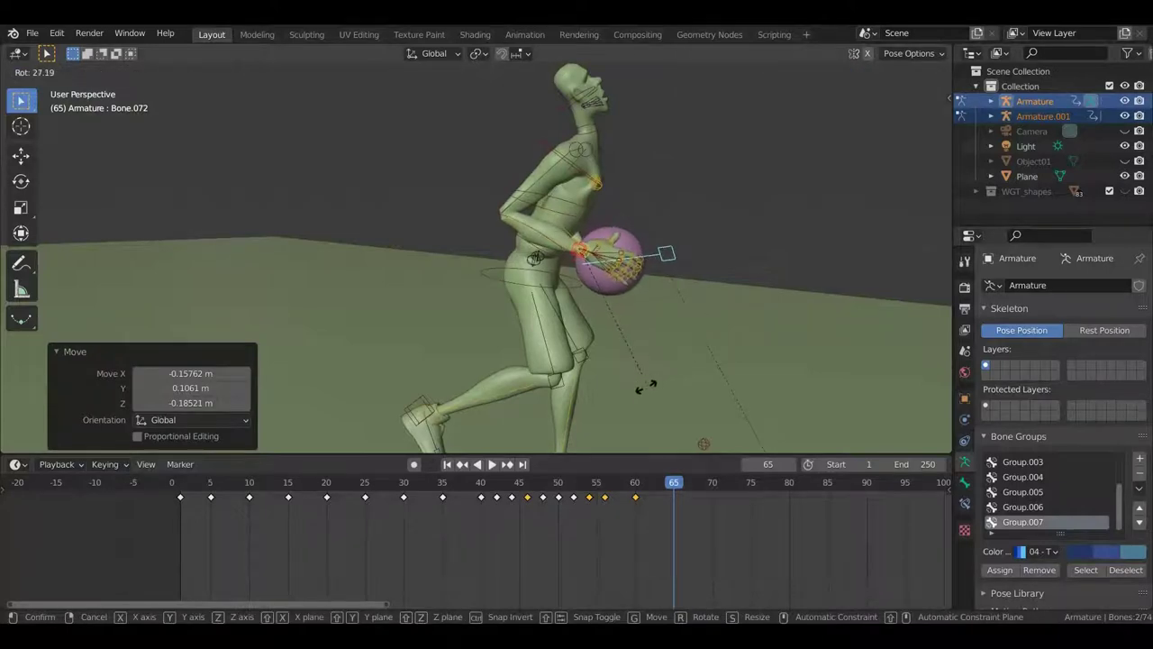
left_click(608, 401)
scroll(649, 376, "down", 2)
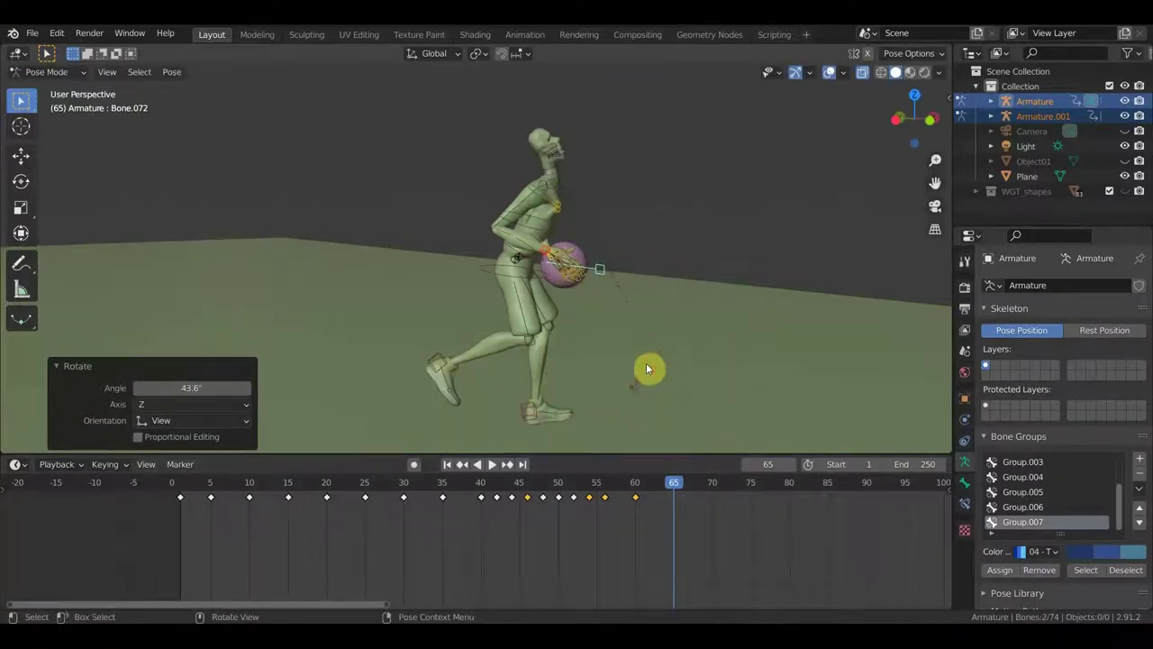
Step: Select all bones and keyframe the whole pose at frame 65
key("a")
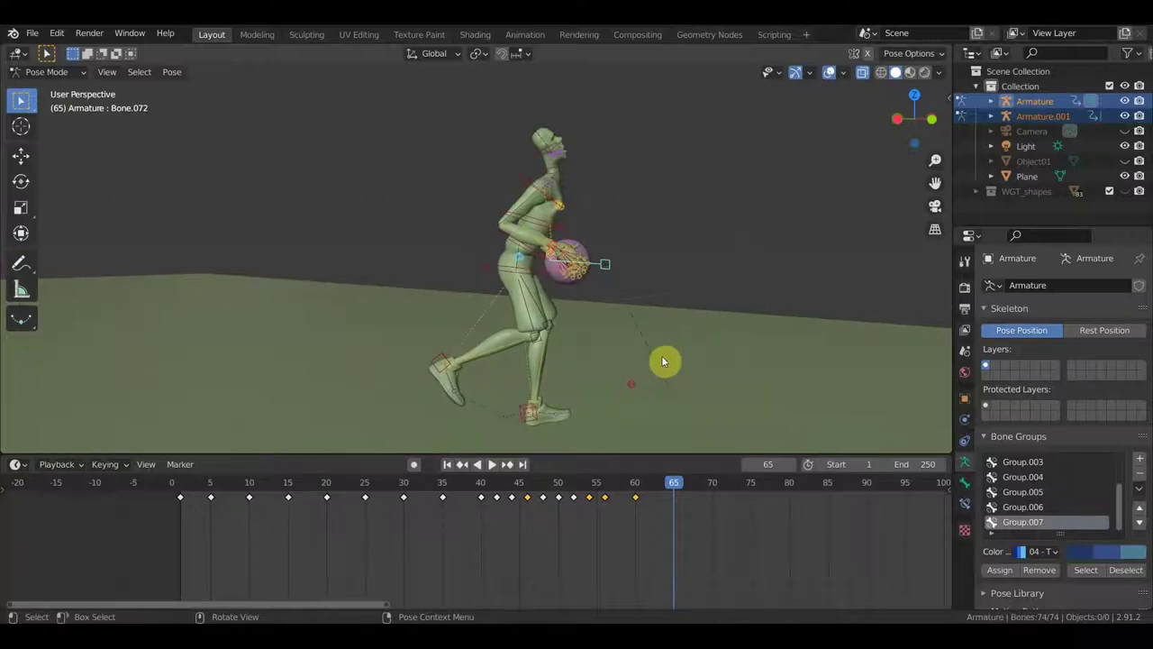
key("i")
left_click(661, 358)
Step: At frame 63, lift back foot Bone.045 and rotate it 21.2°
mouse_move(667, 487)
left_mouse_down()
mouse_move(613, 488)
mouse_move(682, 502)
mouse_move(610, 505)
mouse_move(656, 519)
left_mouse_up()
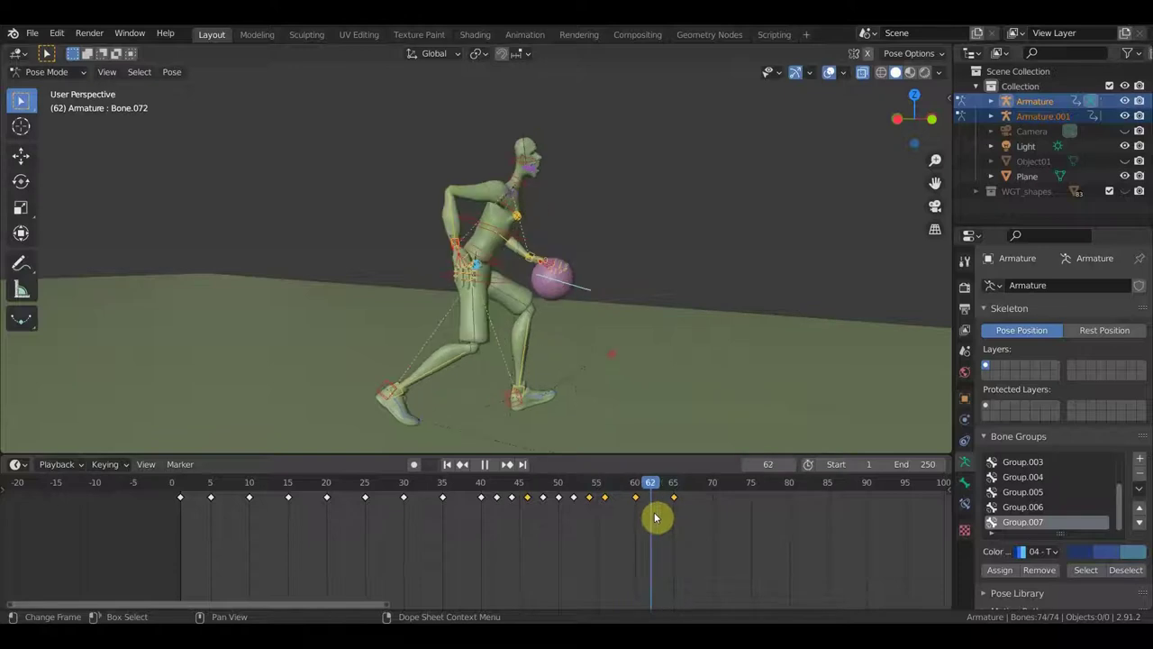
left_click(658, 485)
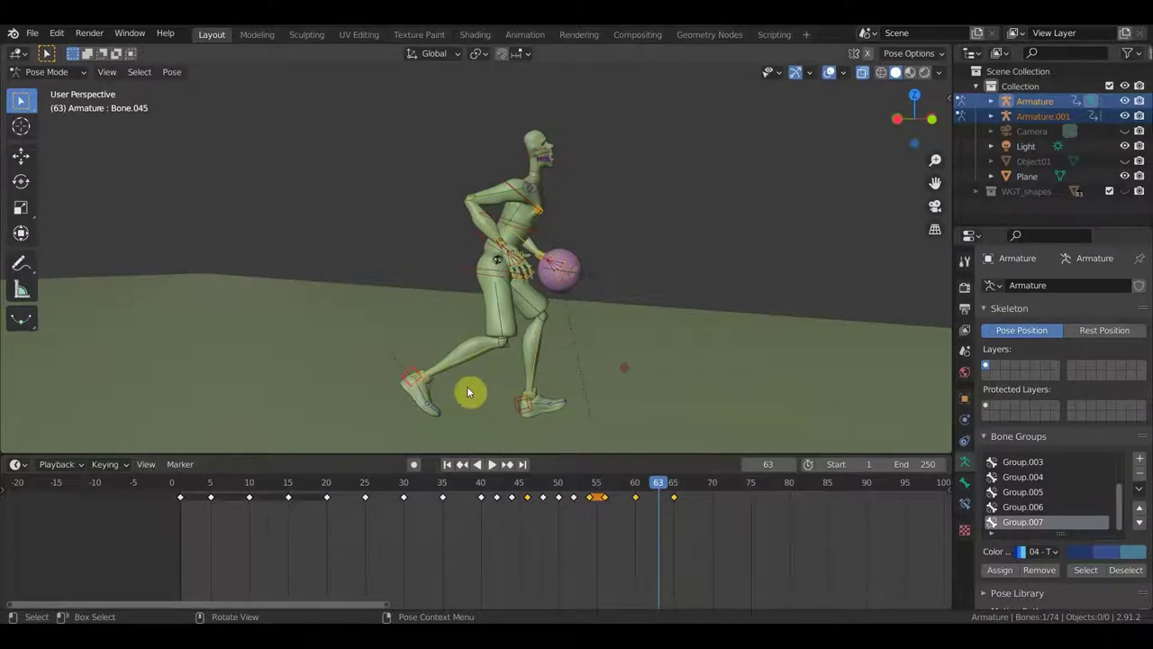
key("g")
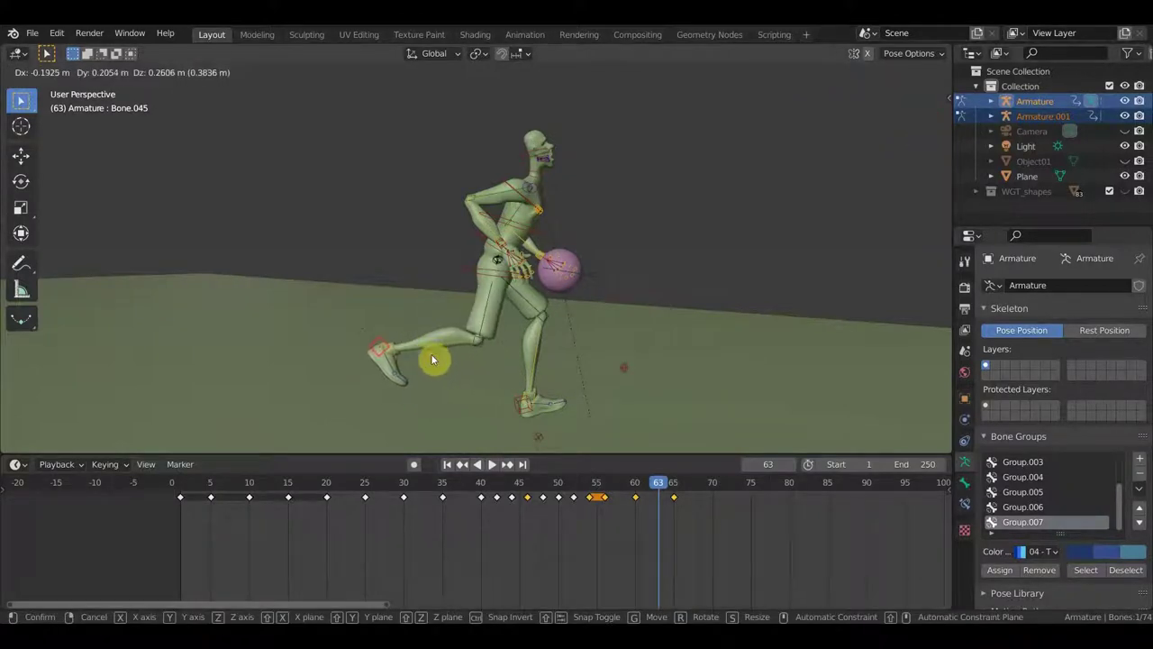
left_click(431, 355)
key("r")
left_click(530, 411)
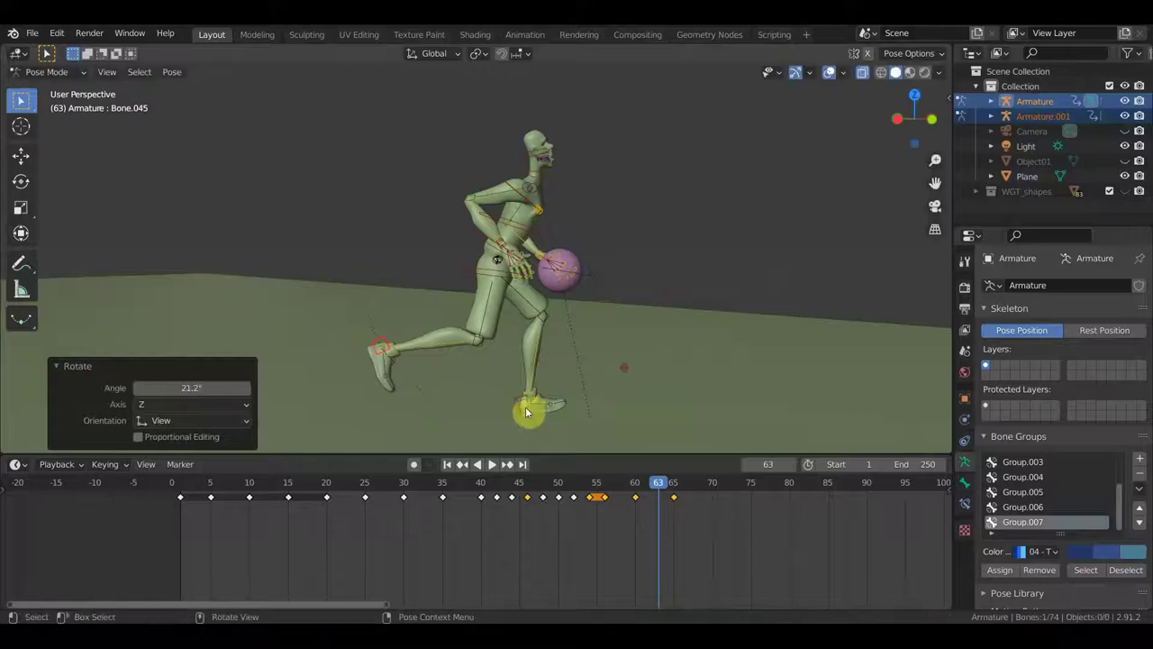
Step: Move front foot Bone.009 up and forward by 0.43769 m X, -0.43838 m Y
left_click(522, 411)
key("g")
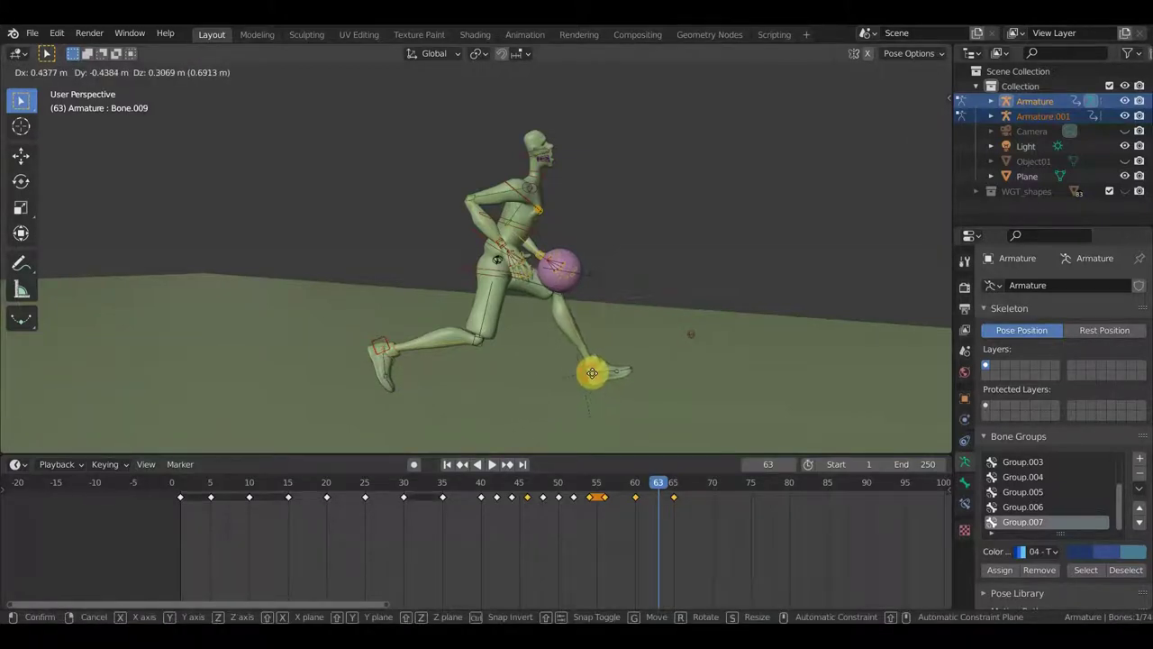
left_click(593, 372)
mouse_move(590, 340)
middle_mouse_down()
mouse_move(439, 358)
mouse_move(492, 318)
middle_mouse_up()
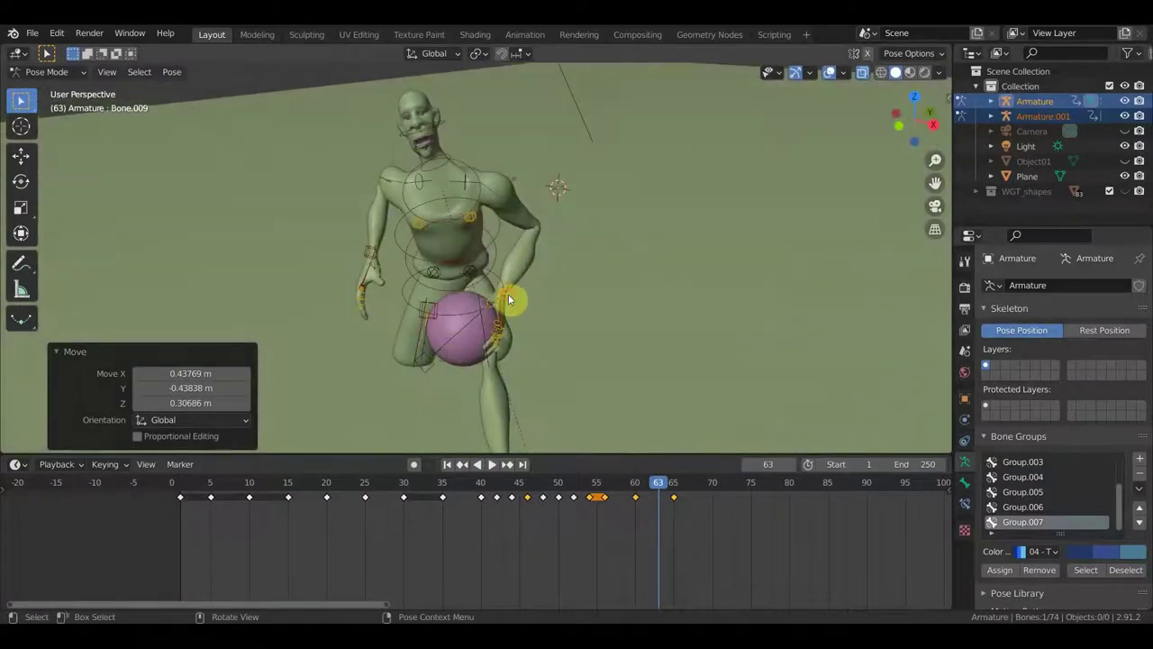
Step: Rotate the ball bone -41.2° and raise it beside the dribbling hand
left_click(508, 296)
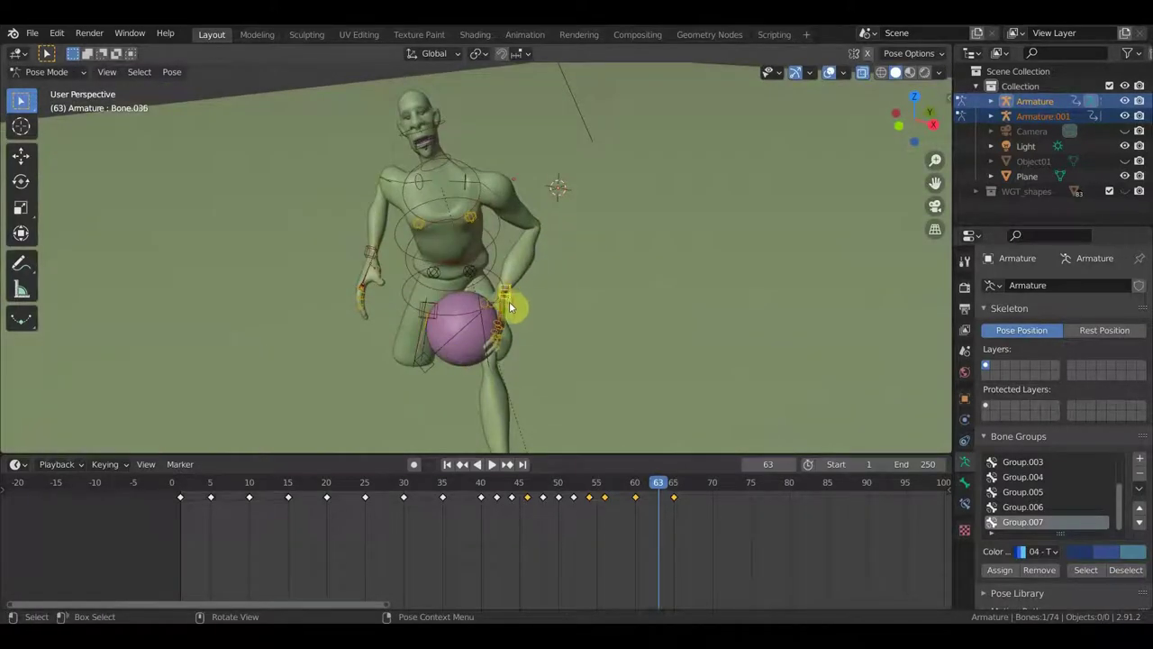
left_click(453, 341)
middle_click_drag(602, 320, 603, 286)
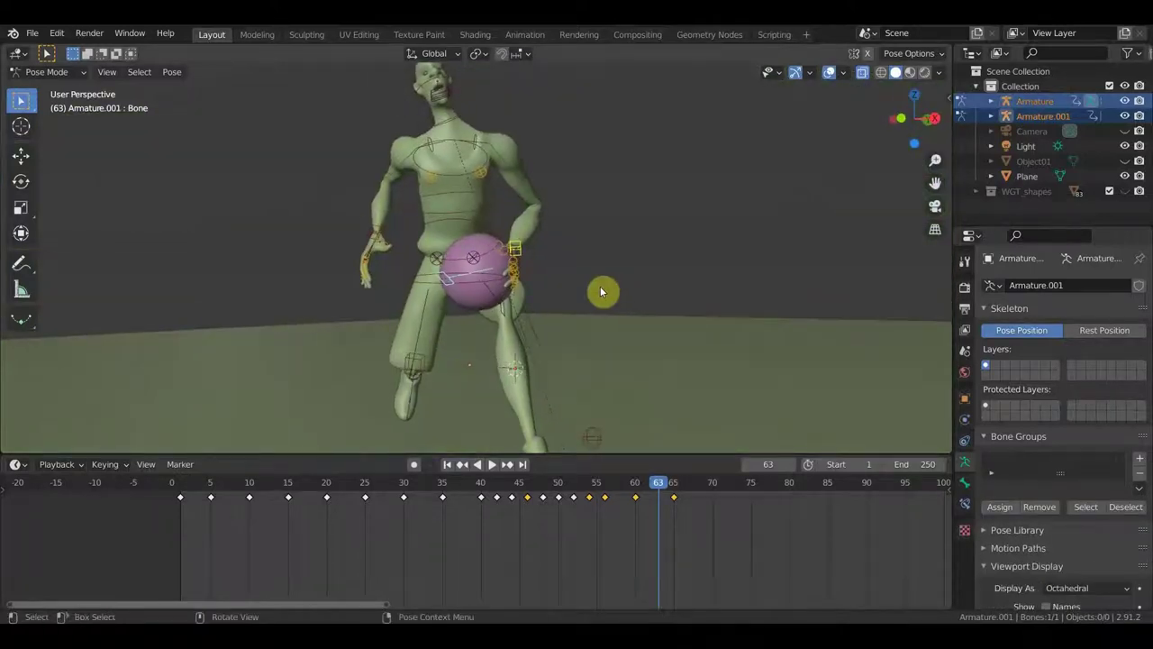
key("r")
left_click(594, 214)
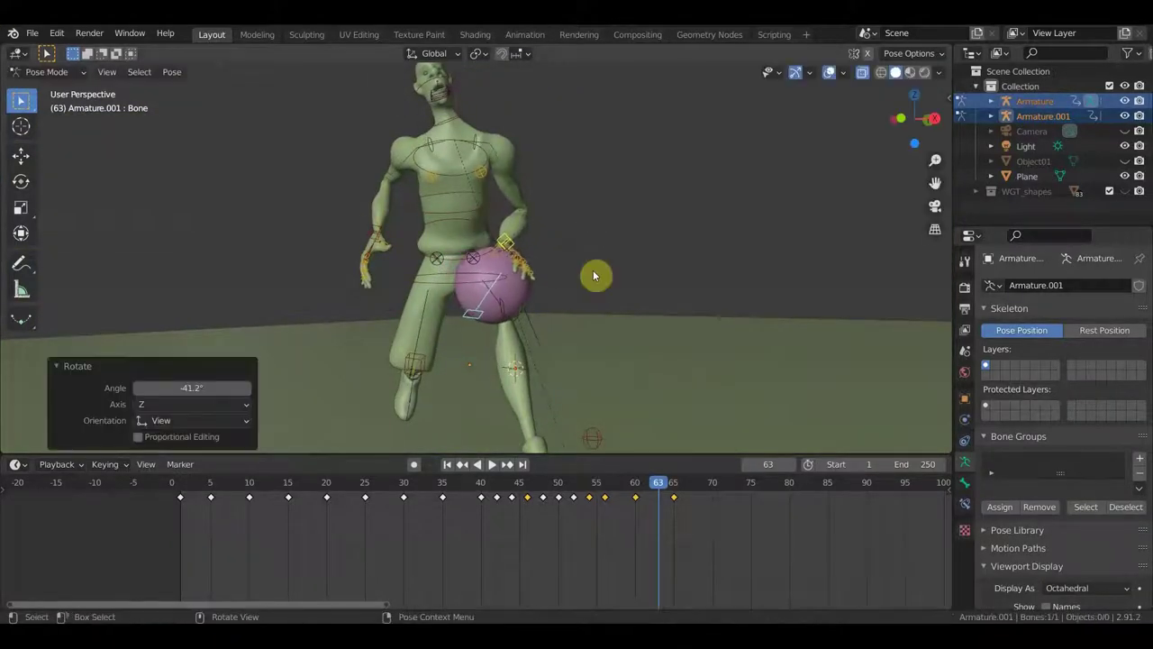
key("g")
left_click(608, 290)
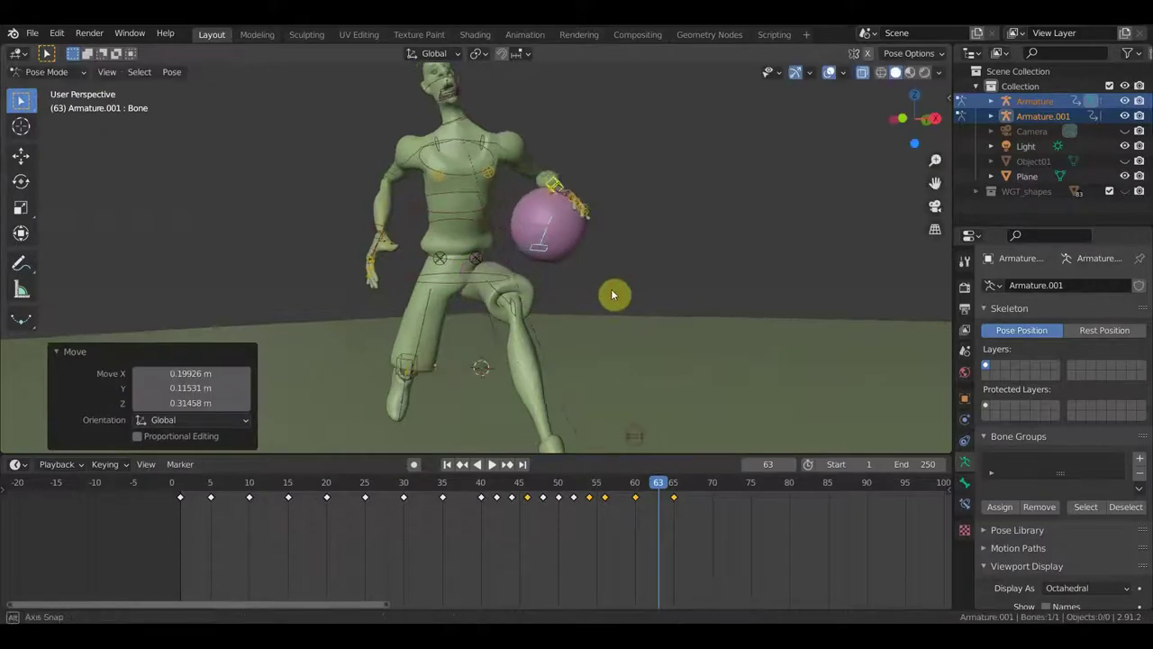
mouse_move(615, 294)
middle_mouse_down()
mouse_move(718, 299)
mouse_move(726, 287)
middle_mouse_up()
key("g")
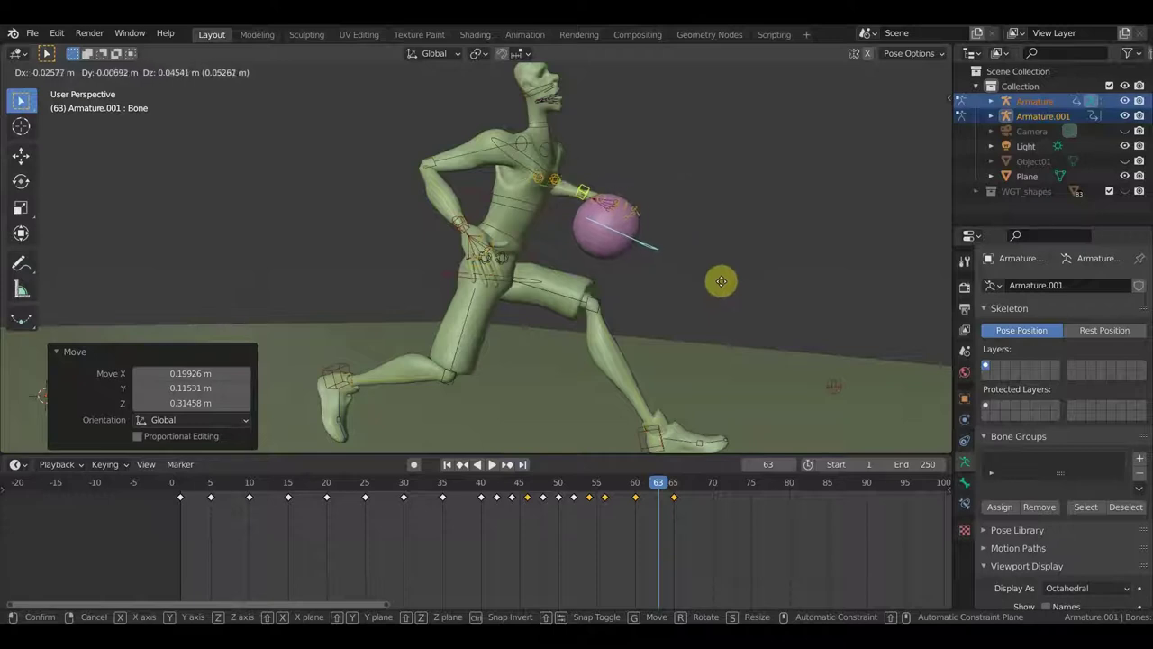
left_click(718, 297)
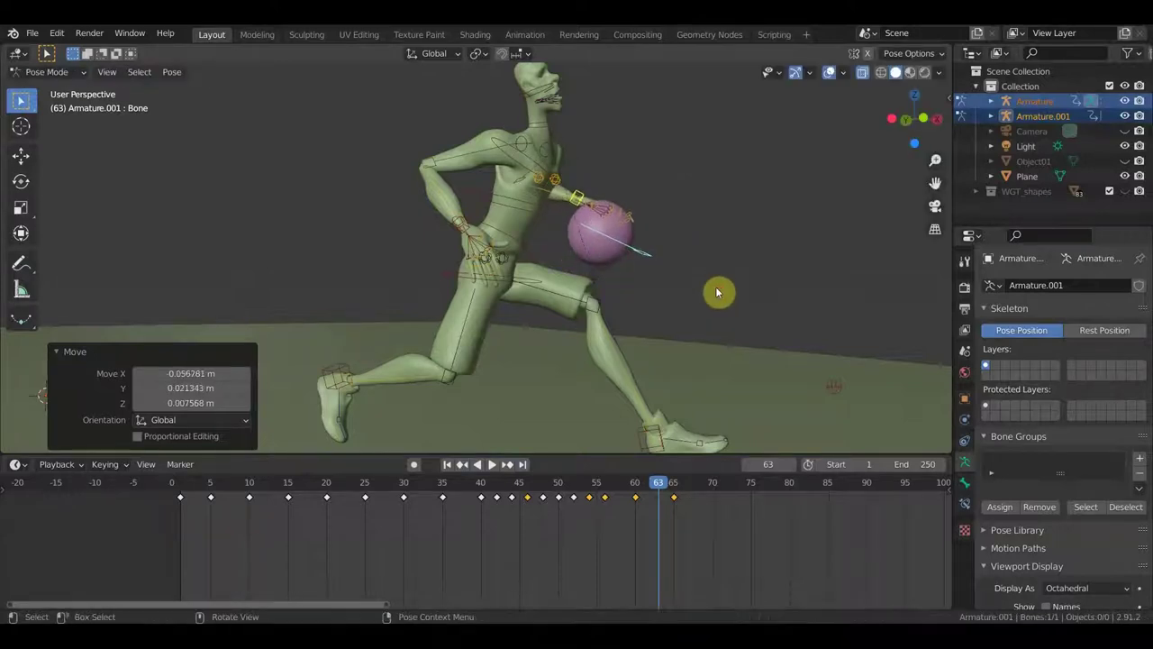
mouse_move(712, 309)
middle_mouse_down()
mouse_move(553, 301)
mouse_move(479, 327)
mouse_move(424, 312)
middle_mouse_up()
Step: Rotate chest Bone.004 14.2° and spine Bone.003 2.8°, checking in Right Orthographic view
left_click(441, 134)
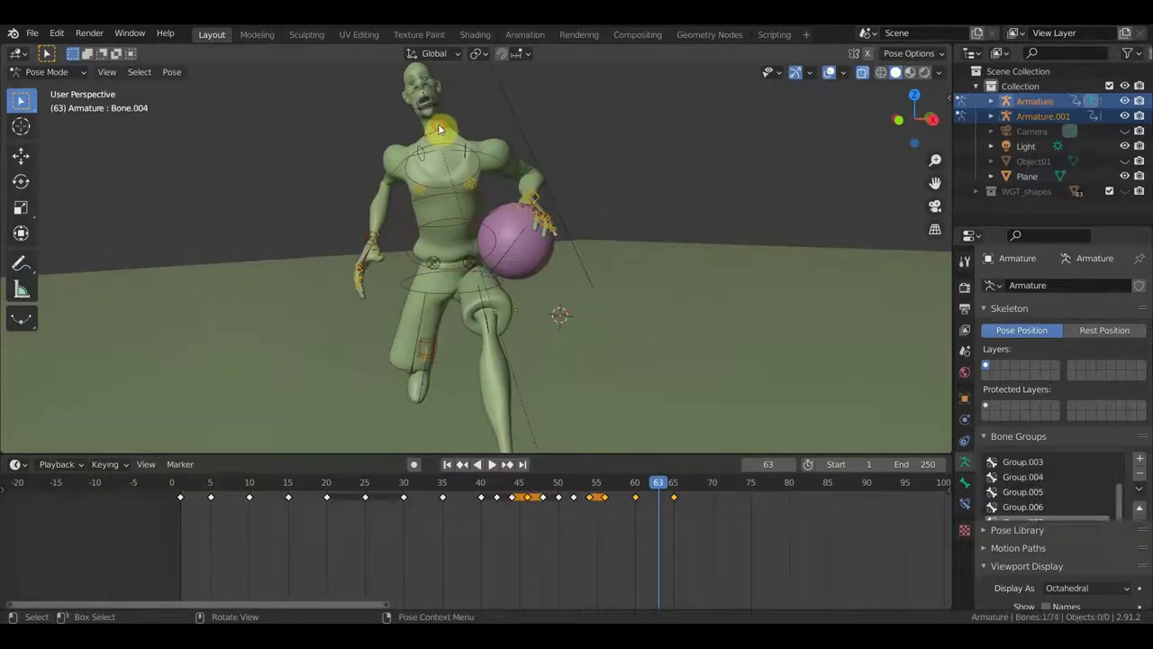
key("r")
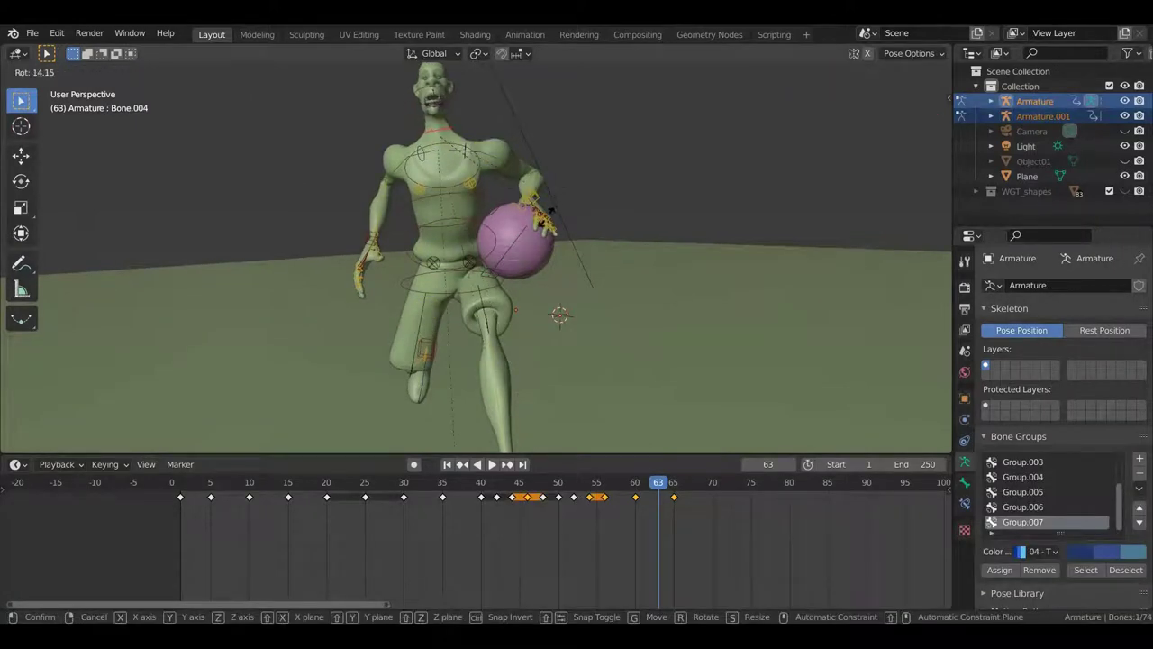
left_click(520, 209)
left_click(458, 188)
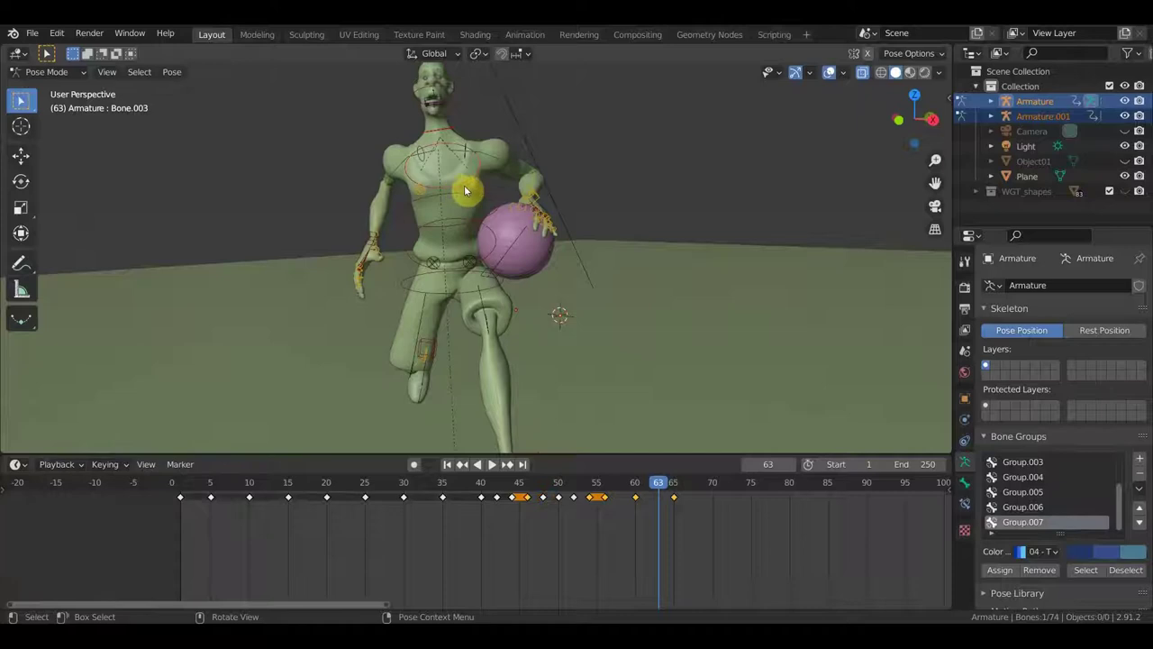
middle_click_drag(494, 197, 497, 223)
key("r")
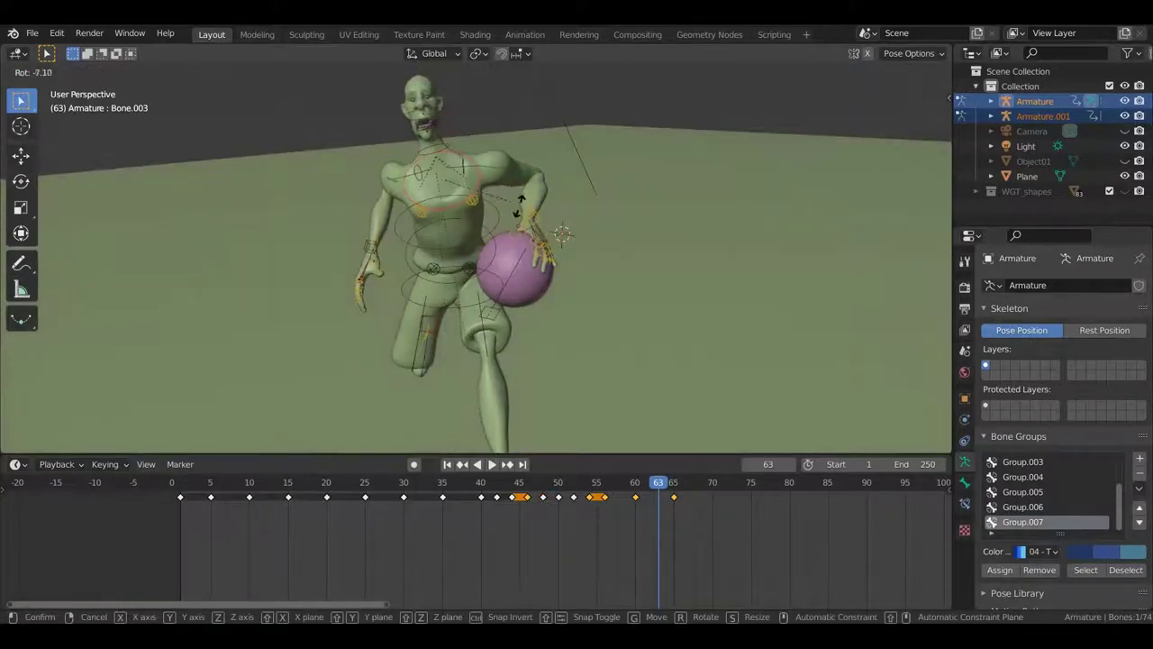
left_click(517, 216)
mouse_move(514, 219)
middle_mouse_down()
mouse_move(460, 221)
mouse_move(452, 205)
mouse_move(477, 220)
mouse_move(594, 233)
mouse_move(579, 309)
middle_mouse_up()
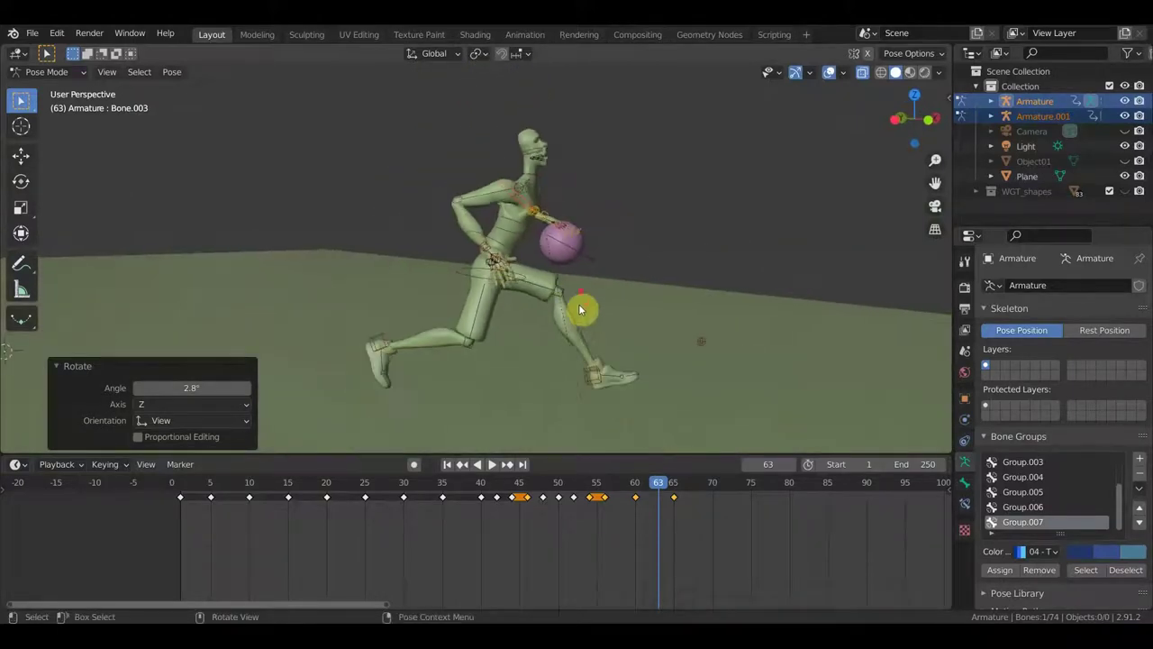
key("KP_3")
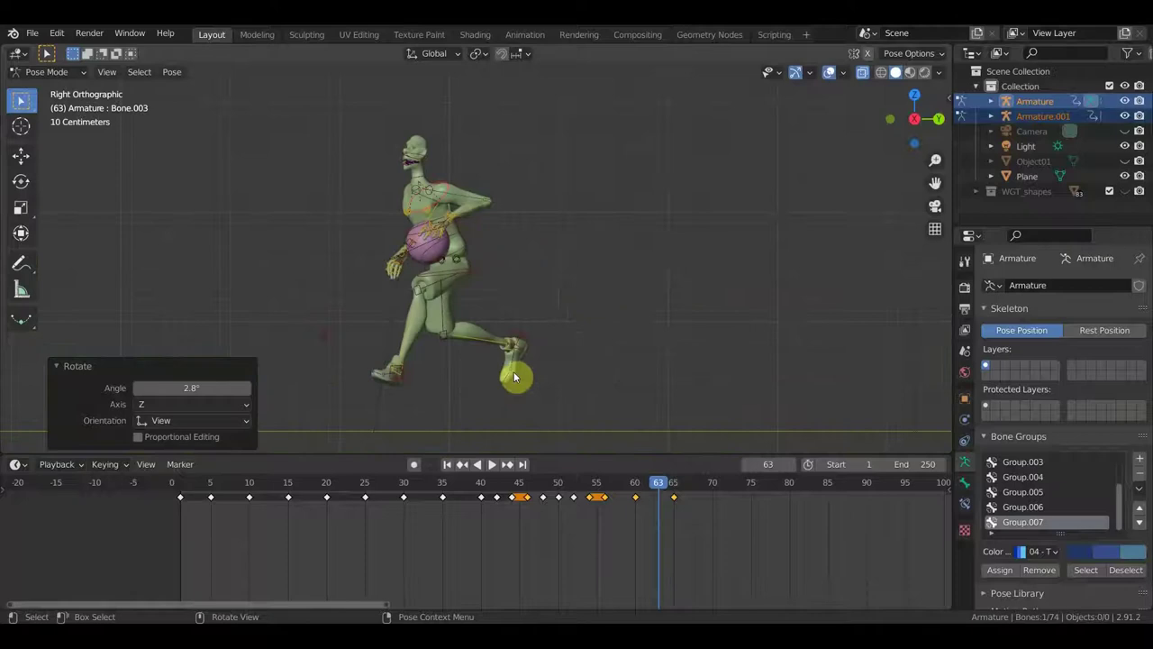
mouse_move(419, 369)
middle_mouse_down()
mouse_move(405, 384)
mouse_move(317, 381)
mouse_move(649, 337)
mouse_move(623, 345)
mouse_move(578, 309)
middle_mouse_up()
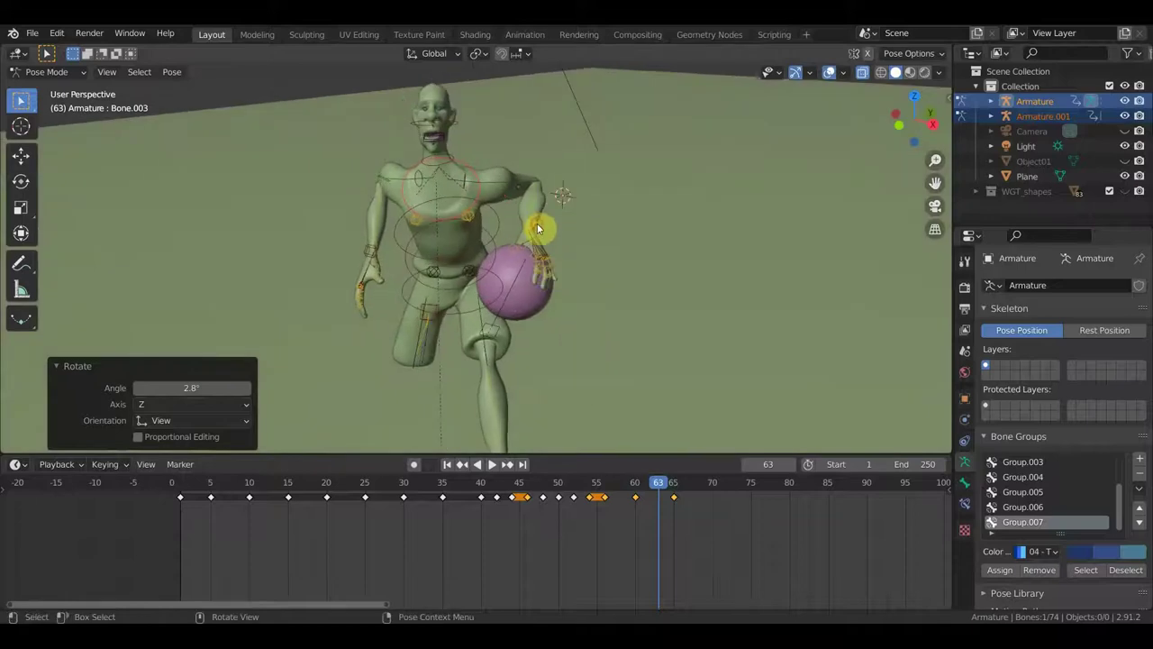
Step: Rotate the ball's bone 41.4° and move it to a new position
left_click(537, 228)
scroll(549, 236, "up", 1)
scroll(560, 242, "up", 1)
left_click(543, 300, "shift")
middle_click_drag(533, 308, 611, 274)
key("r")
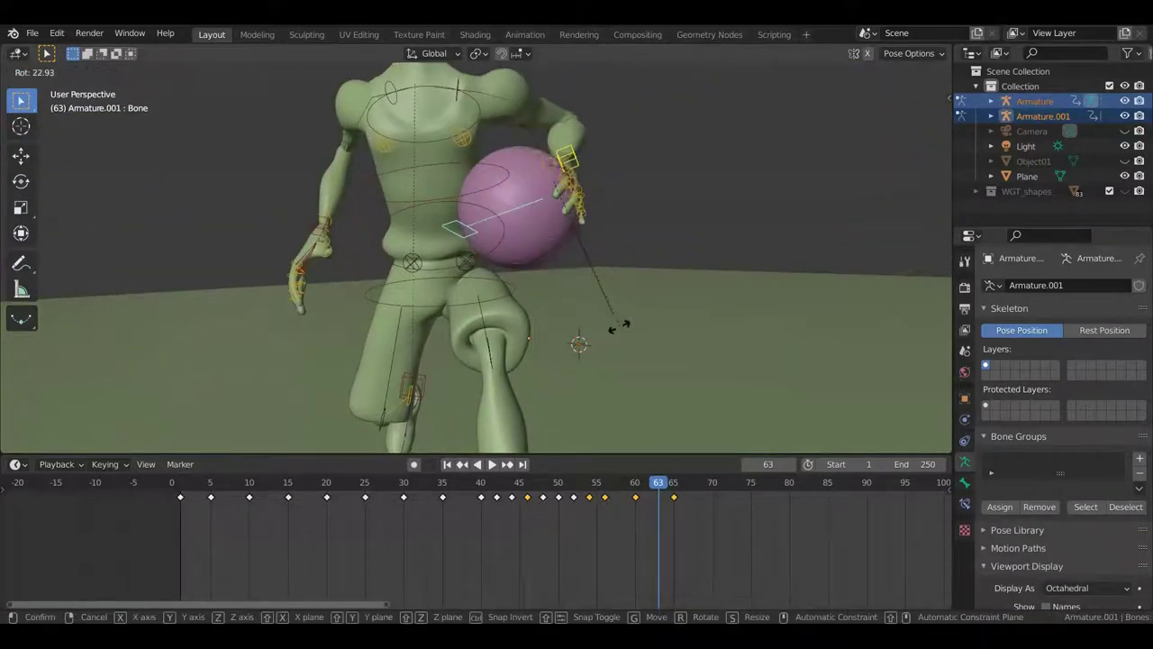
left_click(582, 340)
key("g")
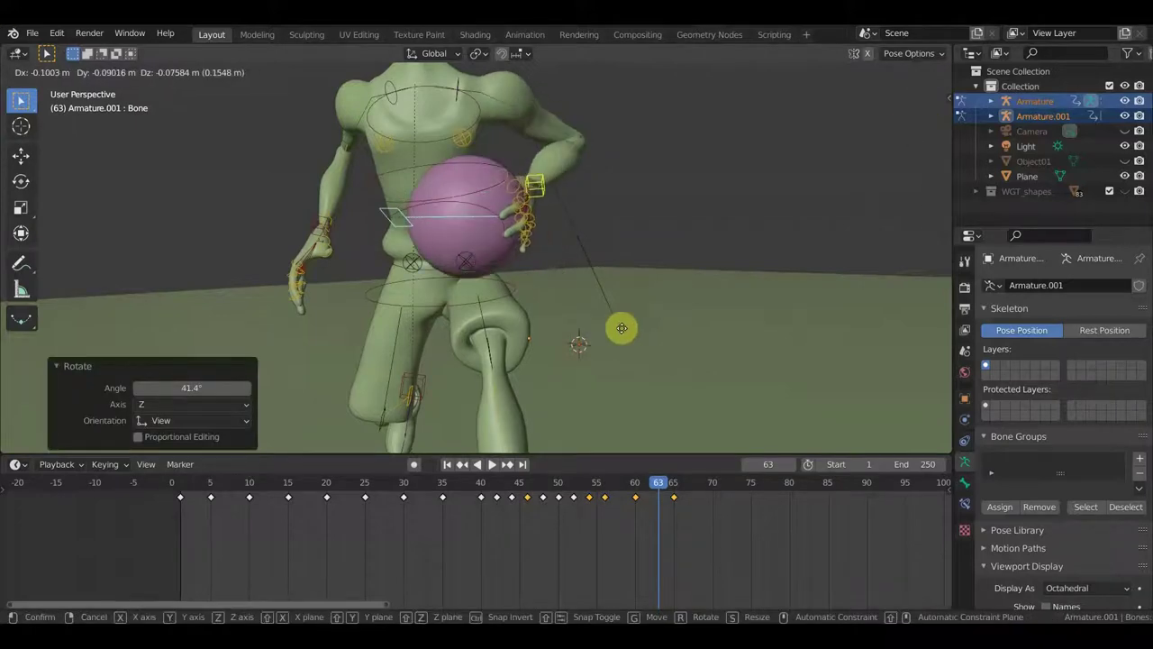
left_click(583, 350)
Step: Place hand bone Bone.072 on the ball, rotating it -48.2°
mouse_move(586, 351)
middle_mouse_down()
mouse_move(772, 342)
mouse_move(714, 329)
middle_mouse_up()
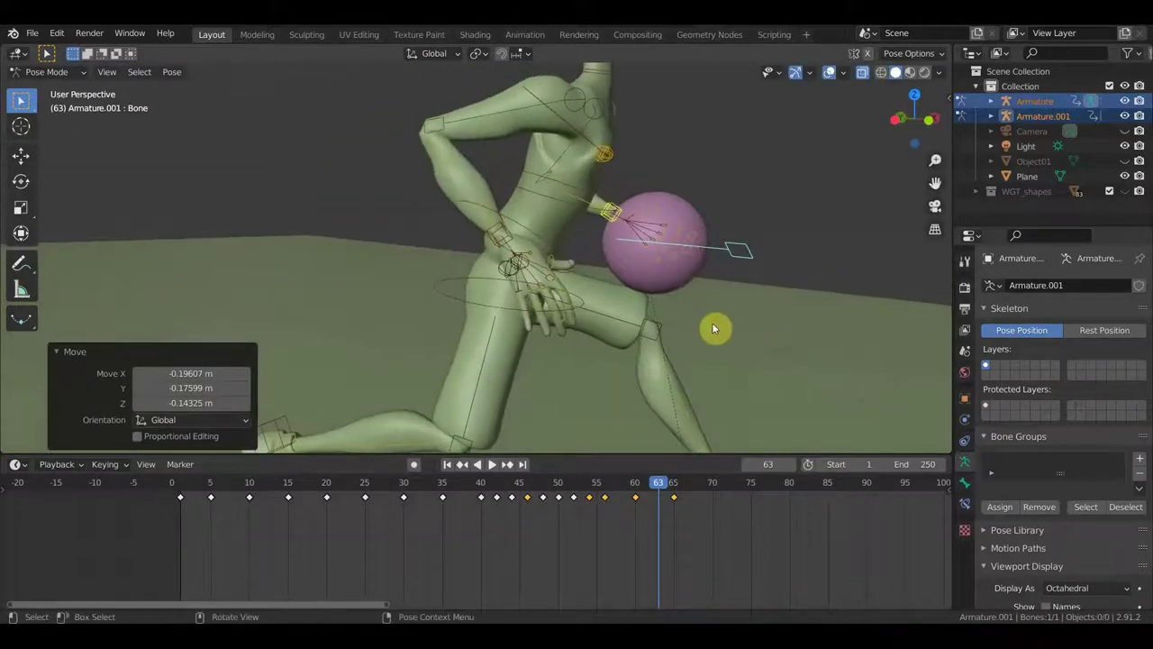
left_click(488, 233)
key("g")
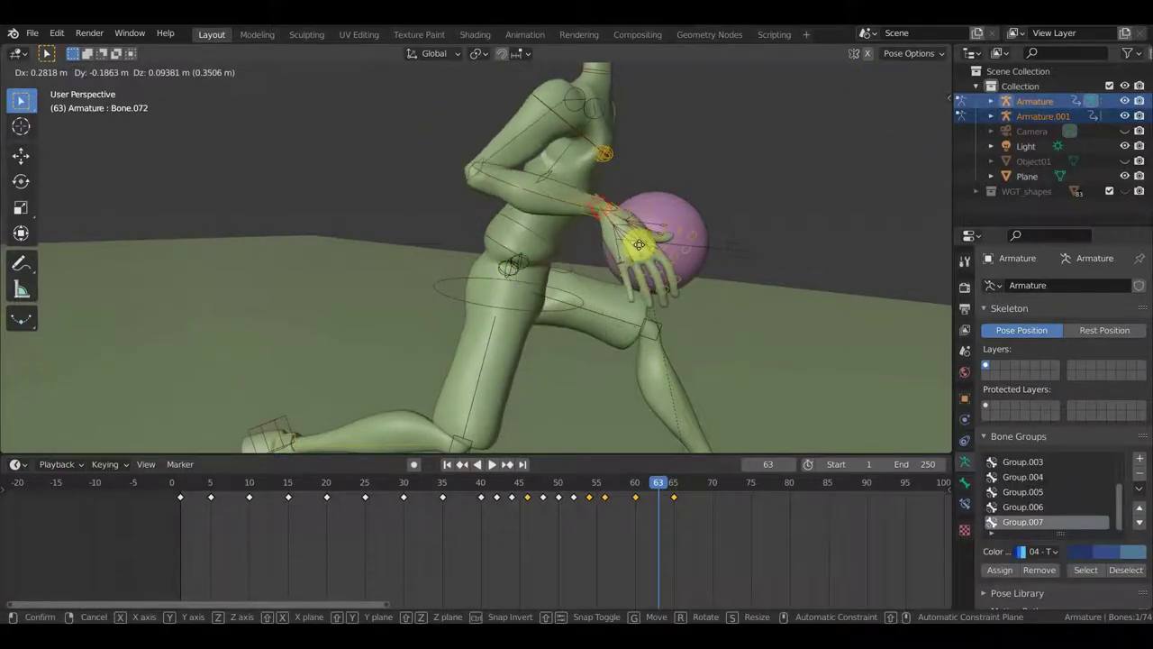
left_click(651, 239)
key("r")
left_click(685, 213)
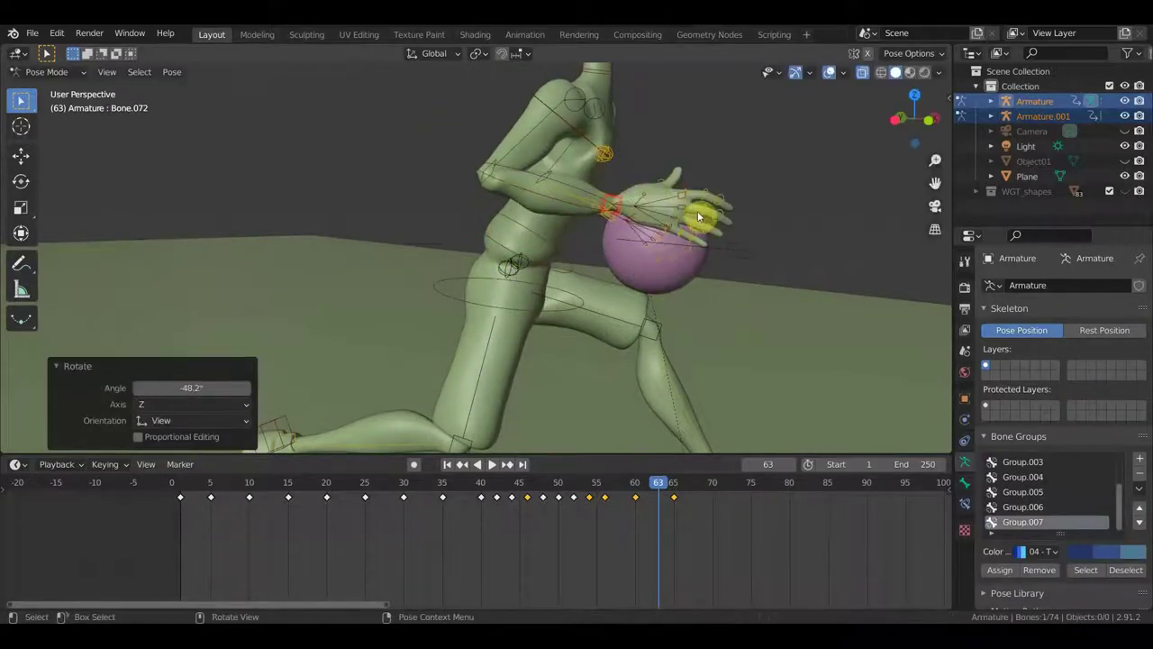
key("g")
left_click(673, 249)
Step: Adjust the hand's position on the ball and rotate it -15.6°
middle_click_drag(597, 291, 508, 301)
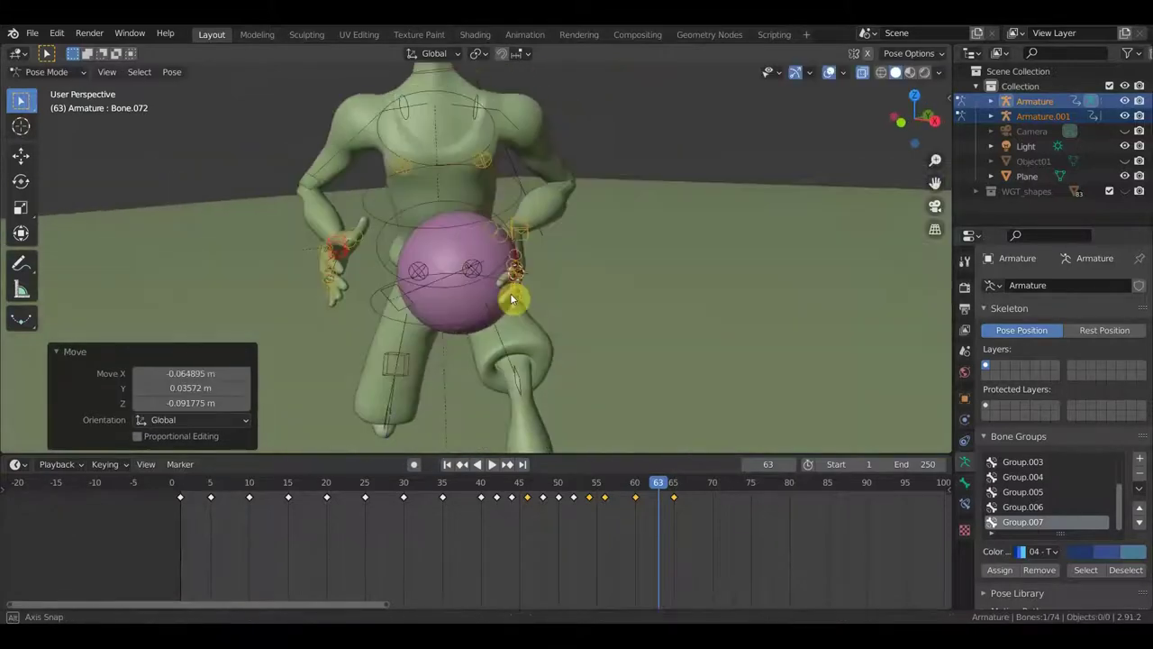
key("g")
left_click(559, 298)
key("r")
left_click(566, 259)
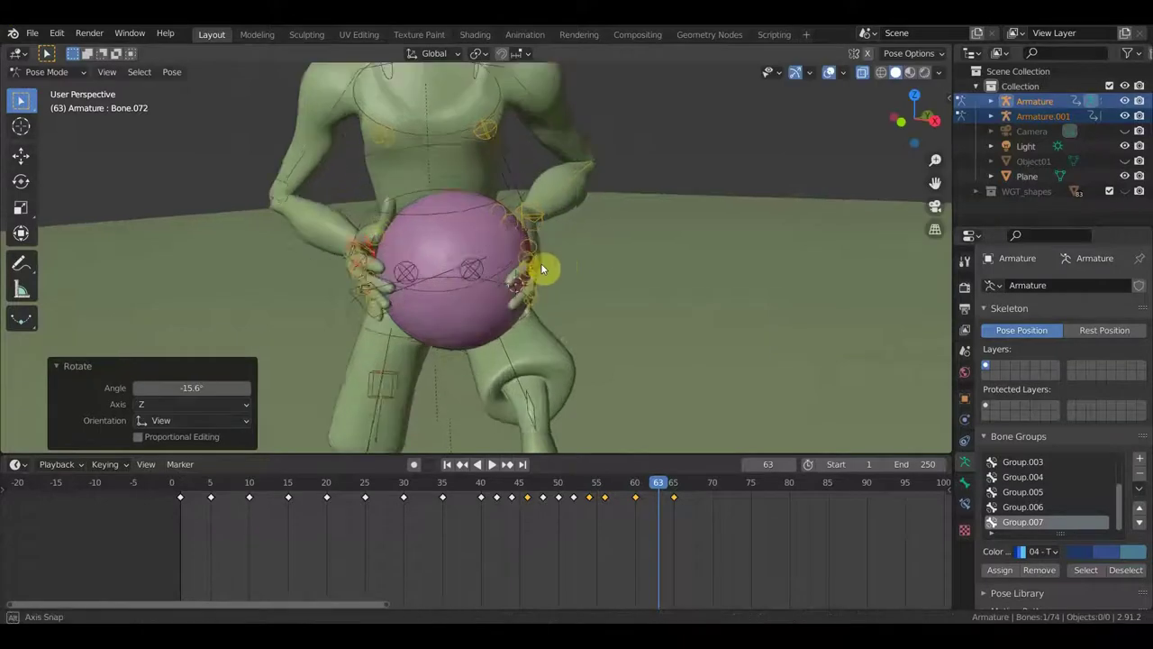
middle_click_drag(546, 268, 409, 254)
Step: Move the other hand bone Bone.036 against the ball and rotate it 9.97°
left_click(434, 236)
middle_click_drag(481, 256, 538, 244)
key("g")
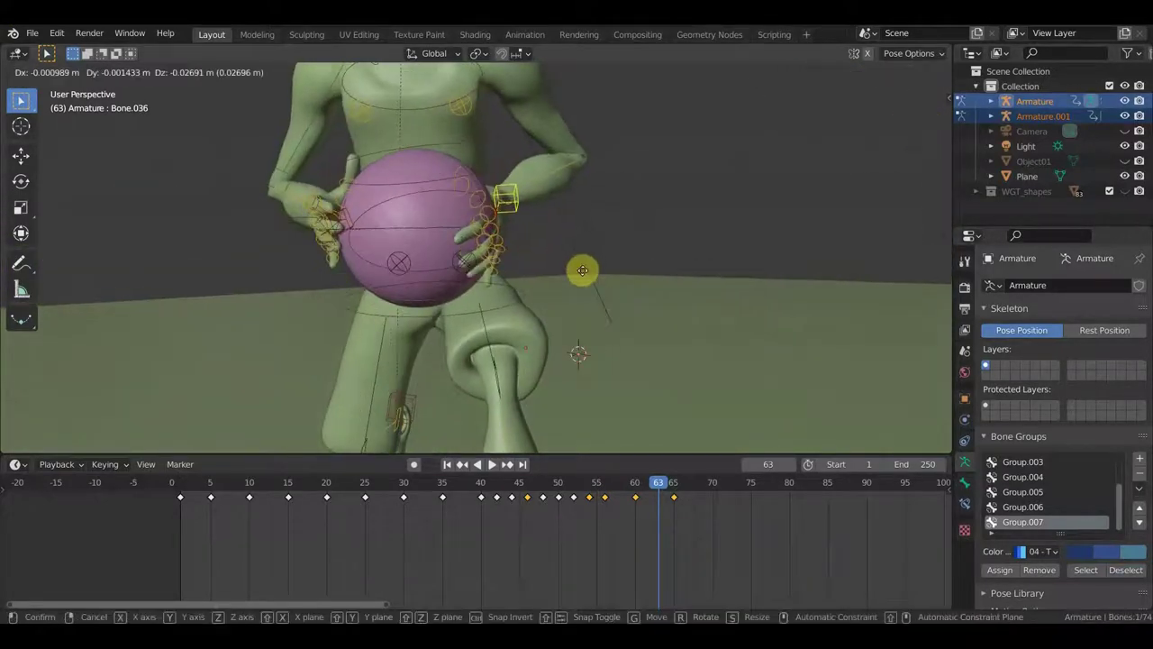
left_click(595, 258)
key("r")
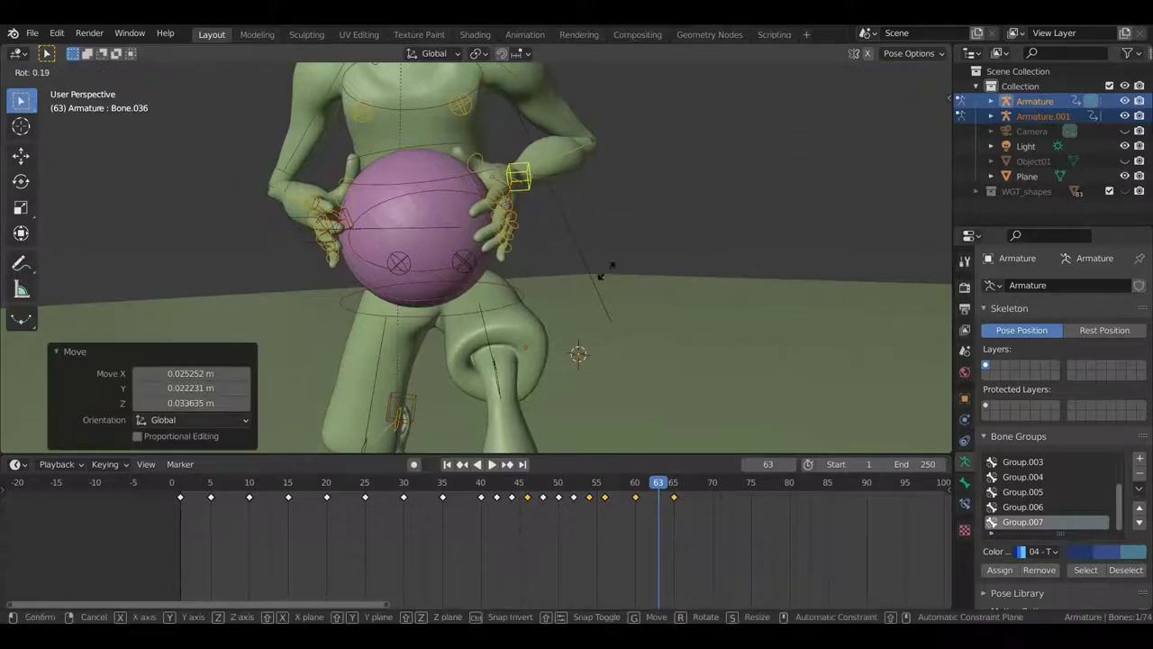
left_click(595, 294)
middle_click_drag(592, 267, 428, 287)
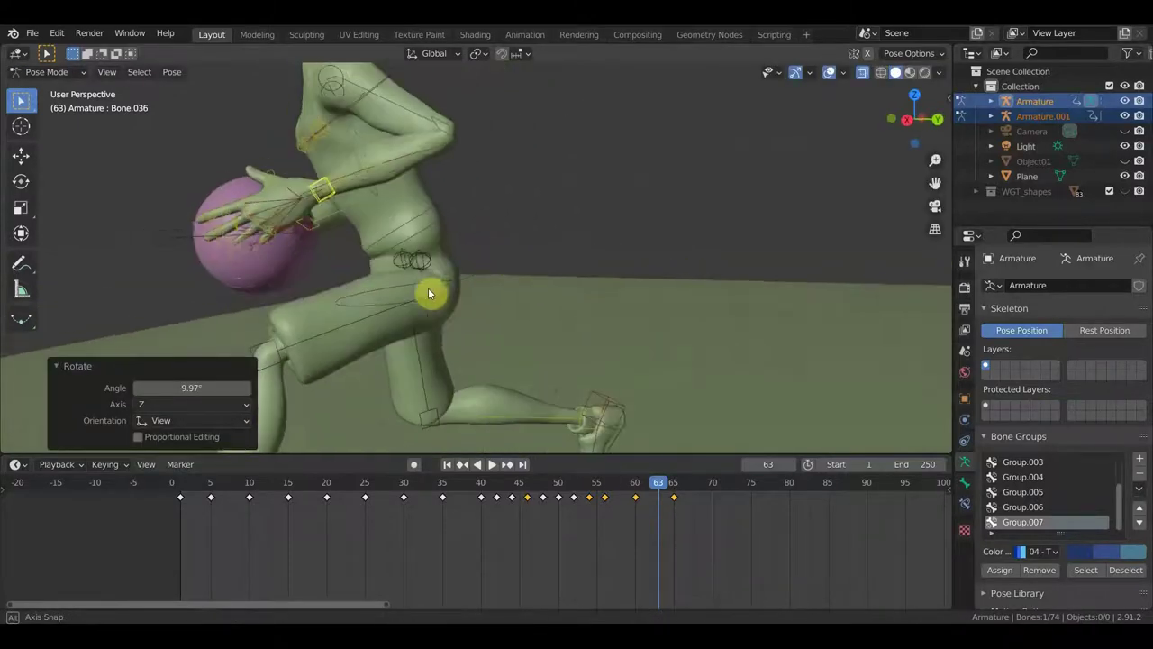
key("g")
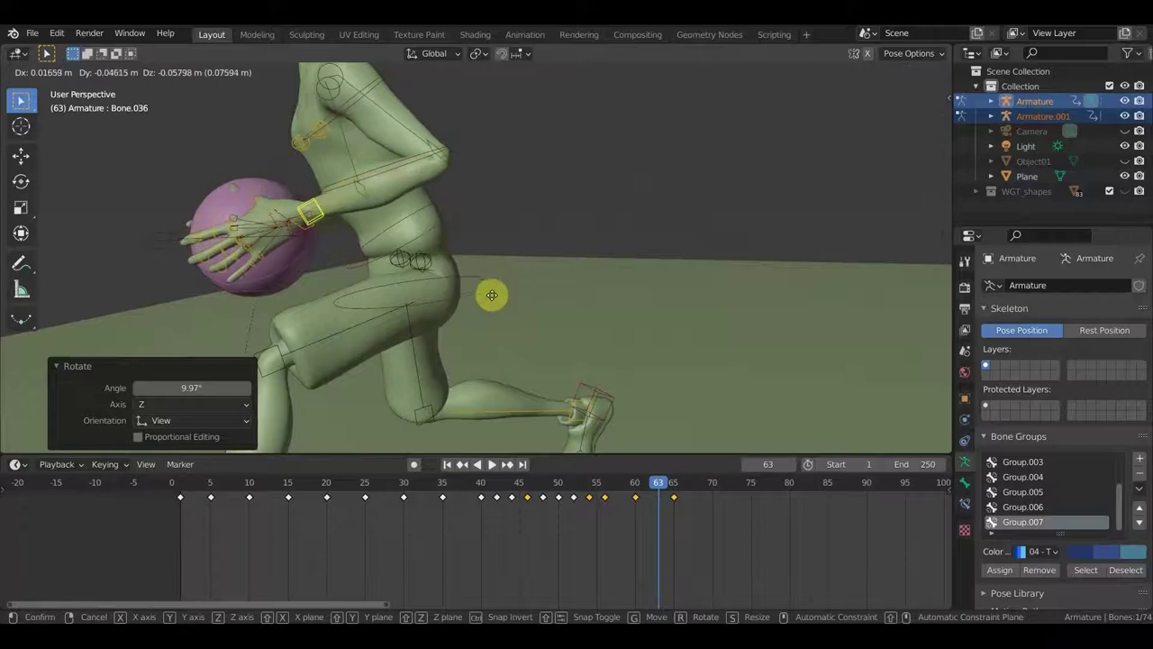
left_click(505, 290)
middle_click_drag(505, 289, 638, 287)
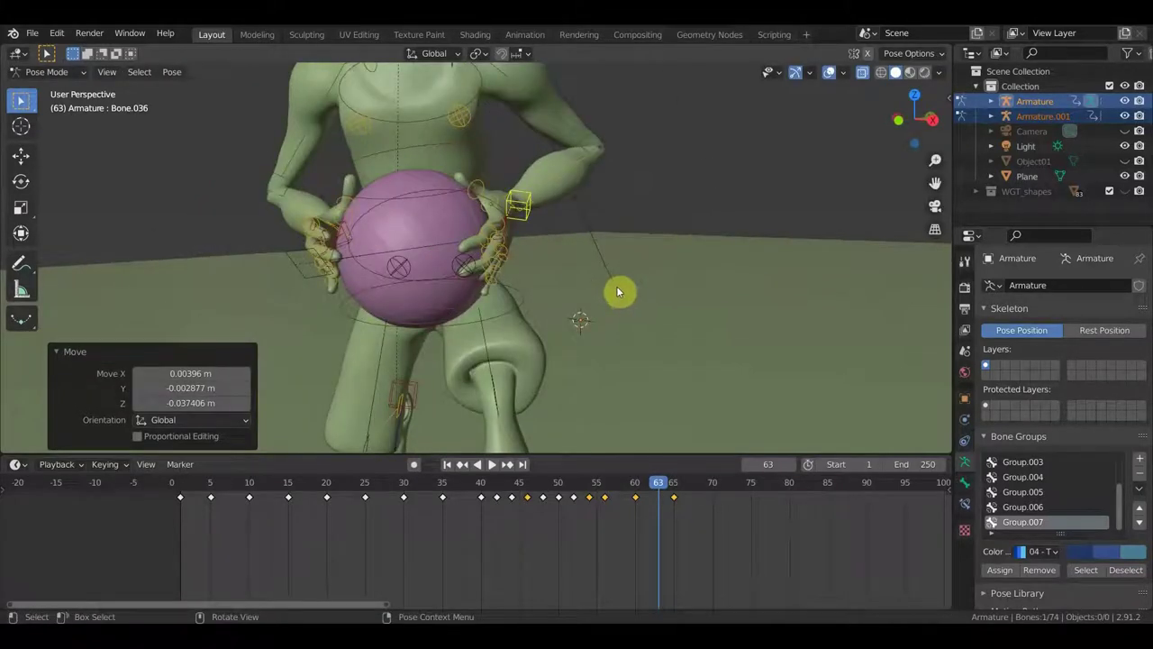
Step: Shift the whole character by moving the root bone slightly
scroll(625, 283, "down", 4)
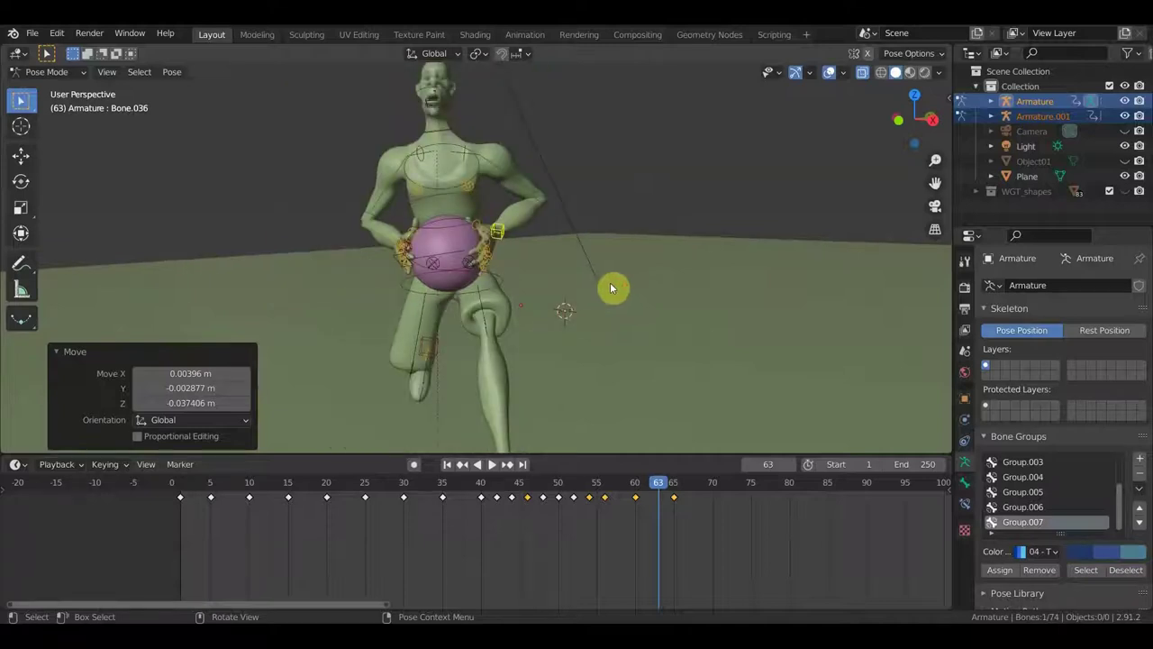
left_click(498, 281)
key("g")
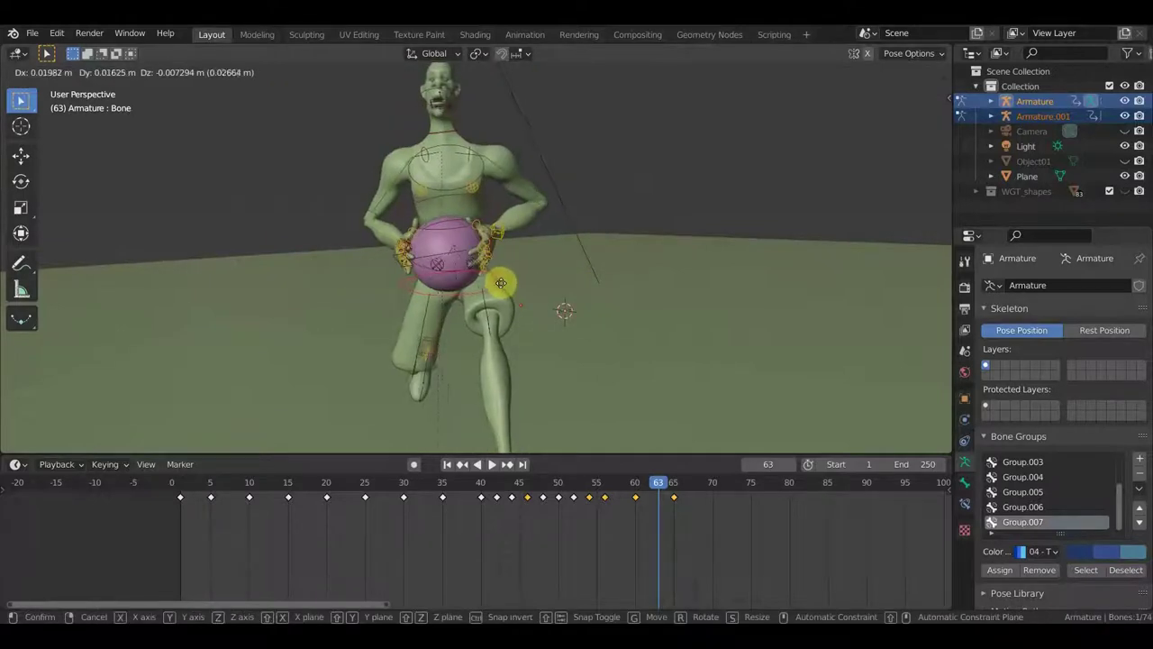
left_click(512, 279)
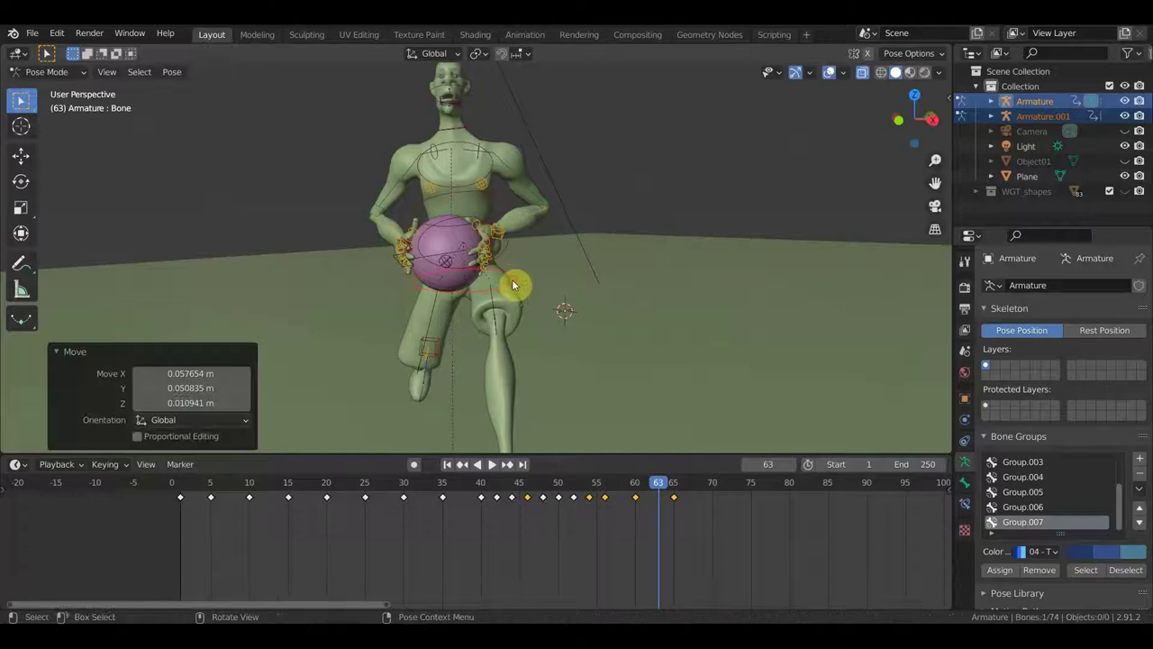
Step: Select all bones and insert a Location & Rotation keyframe at frame 63
scroll(518, 283, "down", 2)
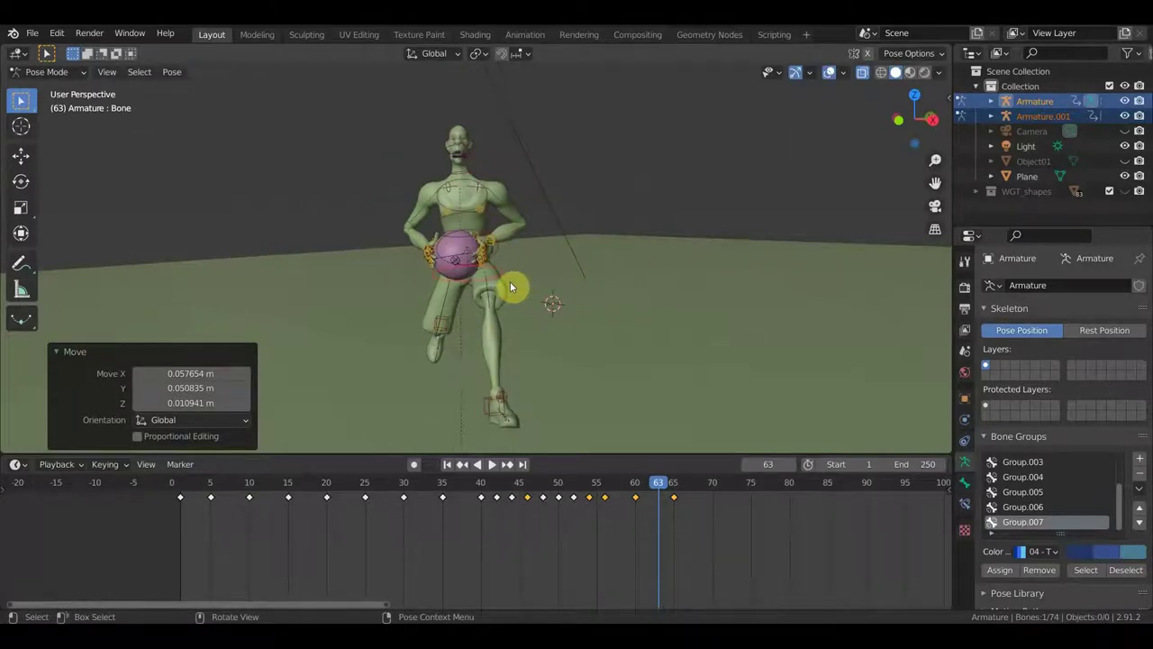
key("a")
key("i")
left_click(513, 282)
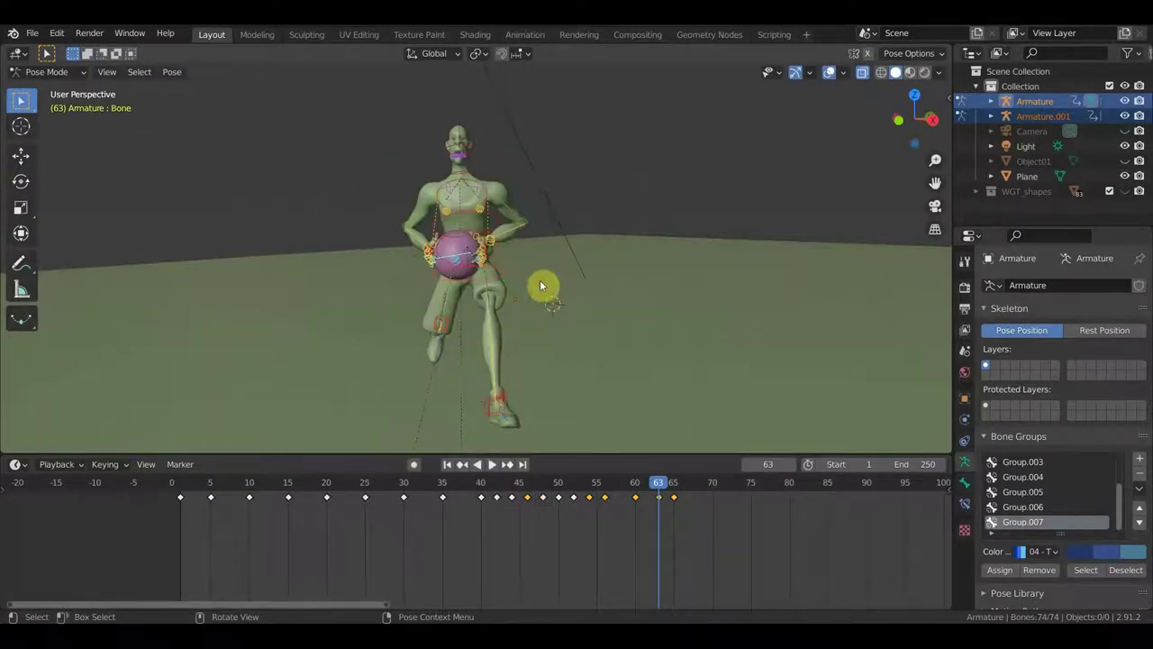
Step: Move the selected bones so the player stands further forward on the court
middle_click_drag(769, 168, 807, 269)
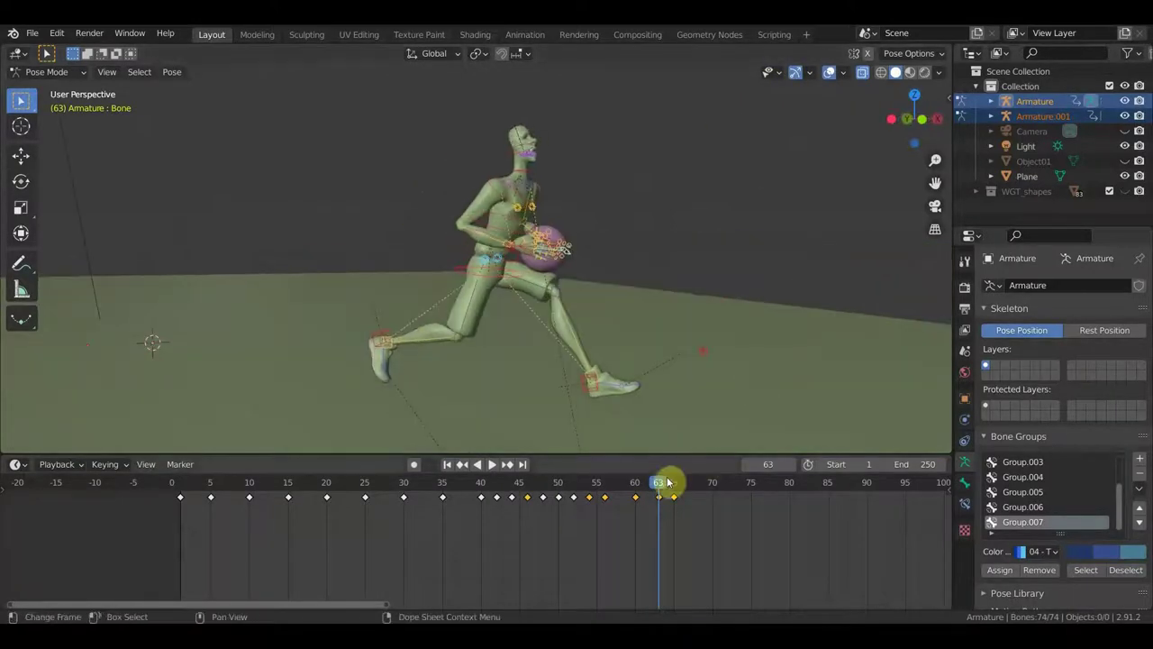
mouse_move(659, 489)
left_mouse_down()
mouse_move(634, 489)
mouse_move(697, 504)
mouse_move(592, 502)
mouse_move(673, 514)
left_mouse_up()
mouse_move(650, 407)
middle_mouse_down()
mouse_move(676, 402)
mouse_move(671, 341)
mouse_move(526, 237)
middle_mouse_up()
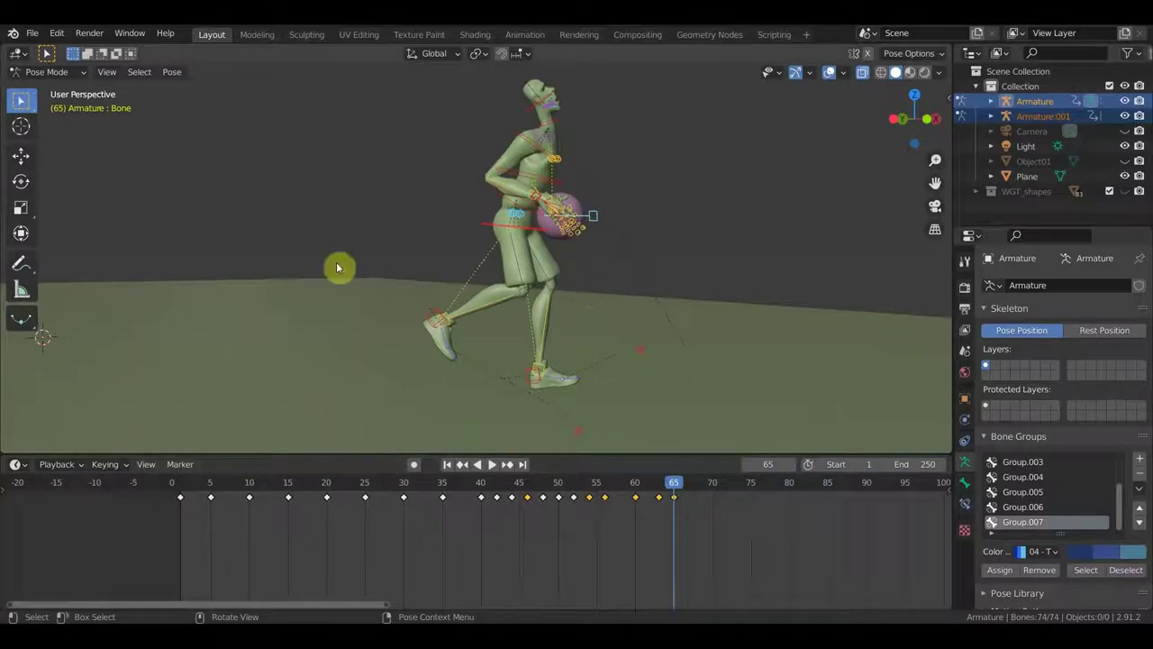
key("g")
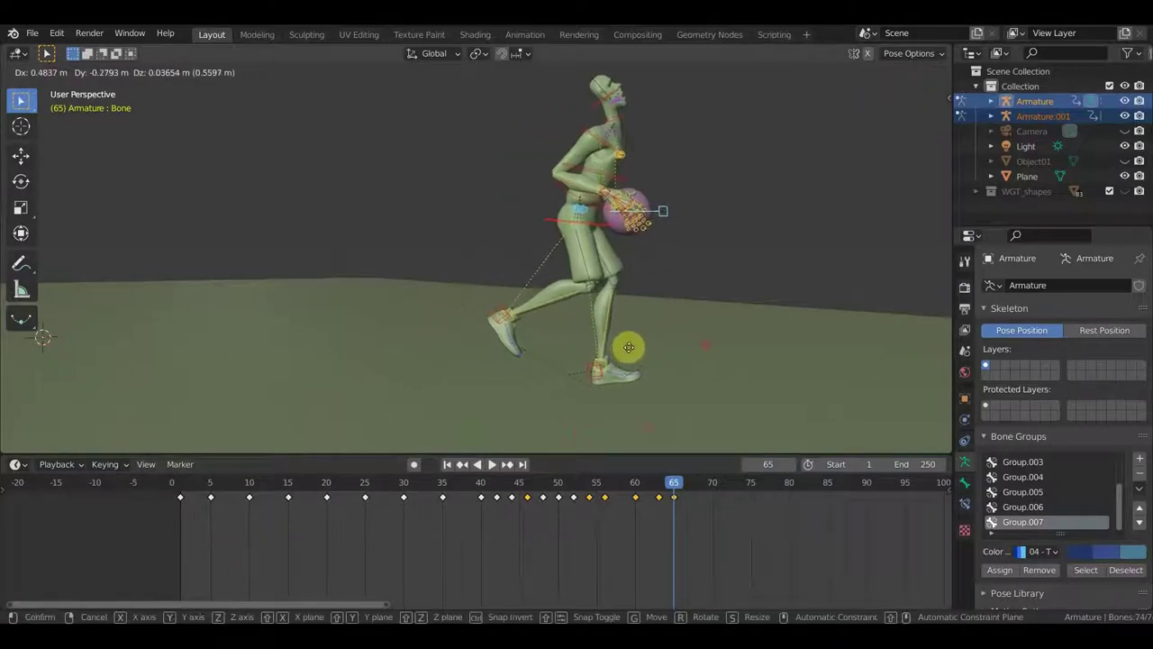
left_click(661, 348)
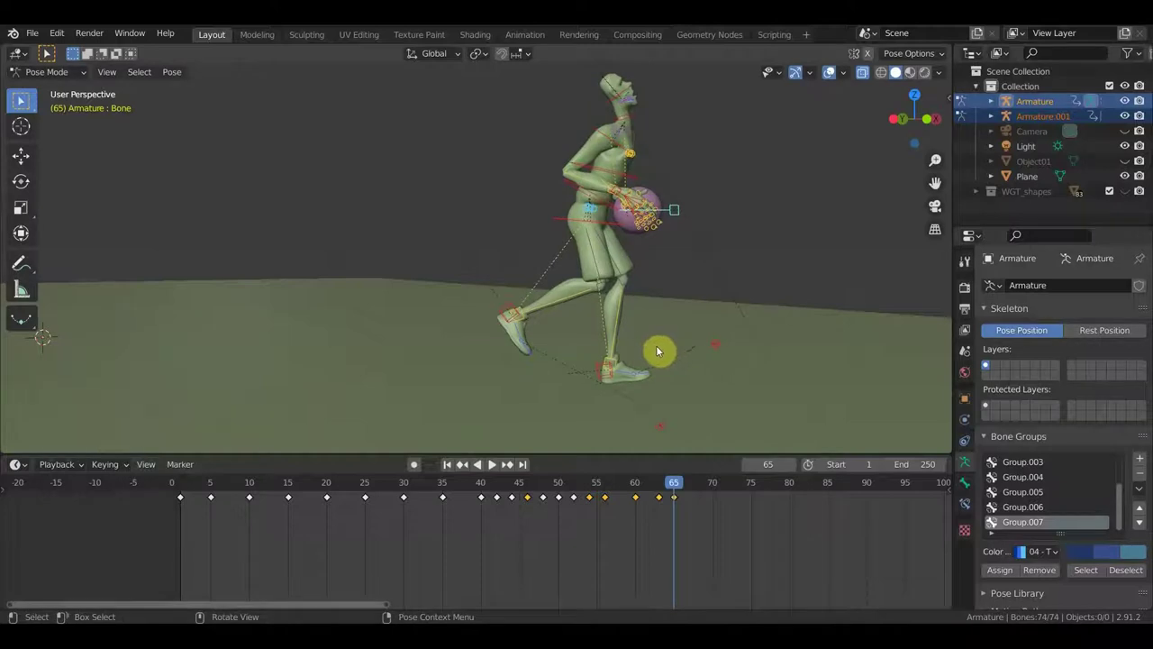
Step: Key Location & Rotation at frame 65 and compare it with frame 63
key("i")
left_click(654, 351)
key("space")
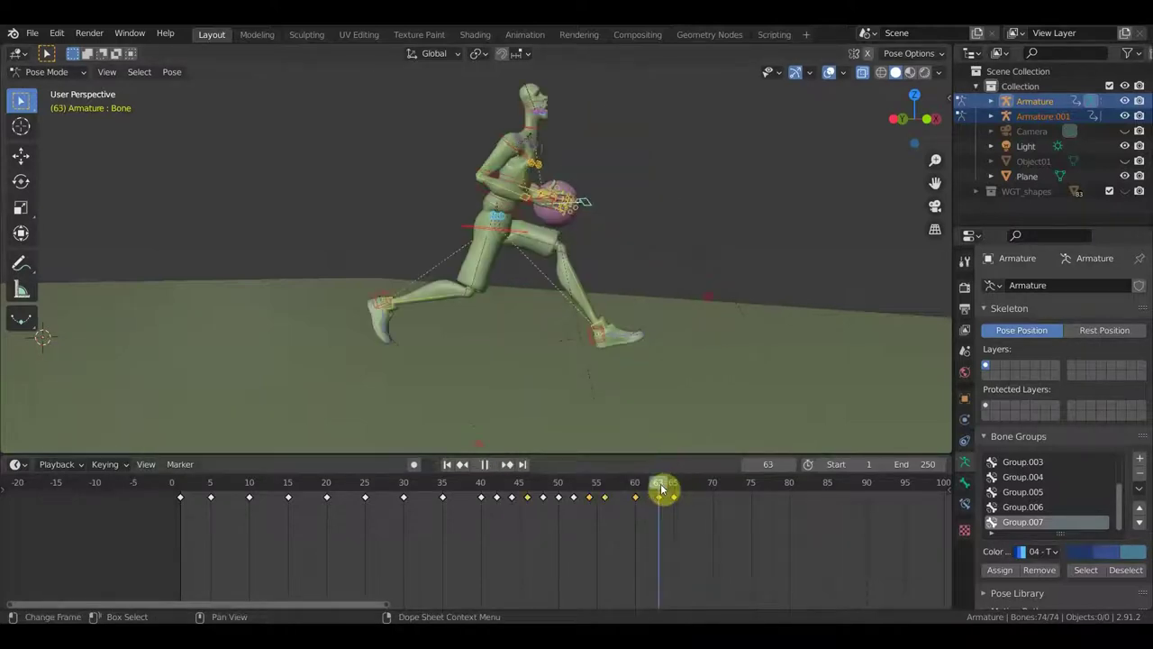
left_click_drag(676, 491, 696, 502)
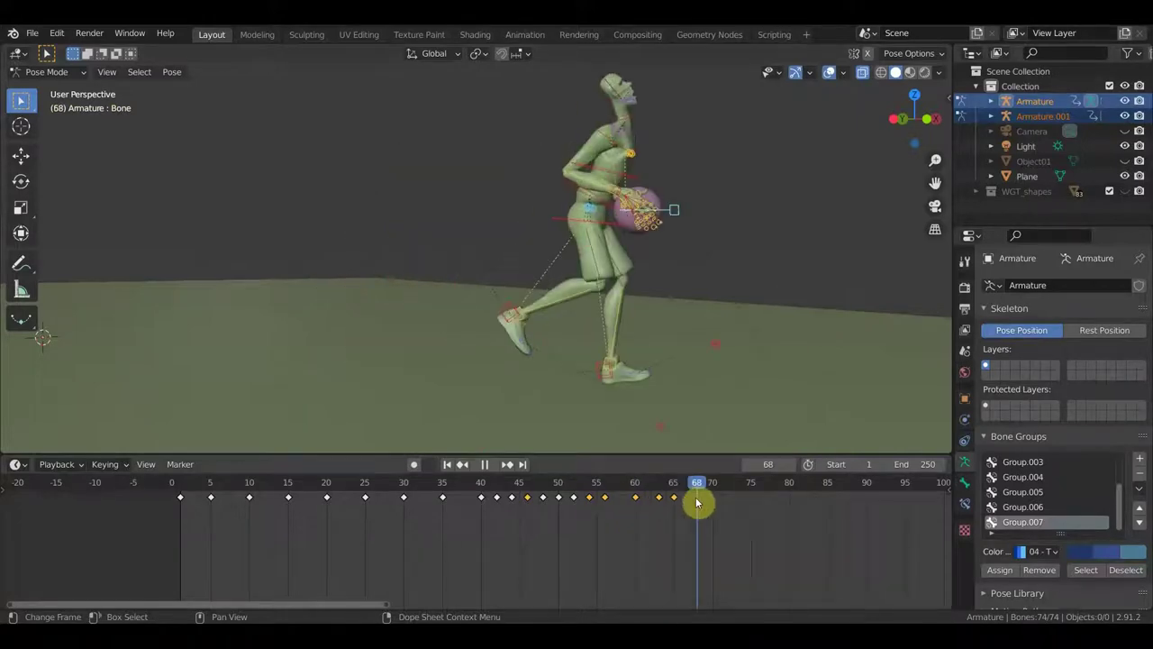
mouse_move(696, 502)
left_mouse_down()
mouse_move(544, 517)
mouse_move(672, 516)
left_mouse_up()
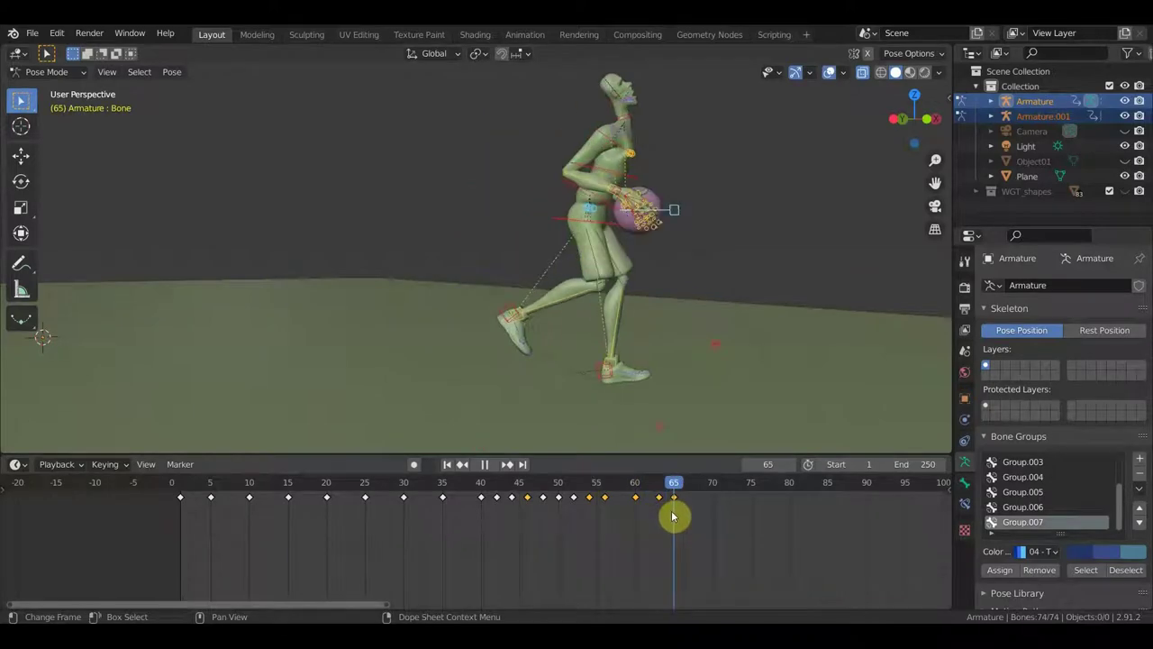
mouse_move(680, 518)
left_mouse_down()
mouse_move(631, 528)
mouse_move(675, 526)
left_mouse_up()
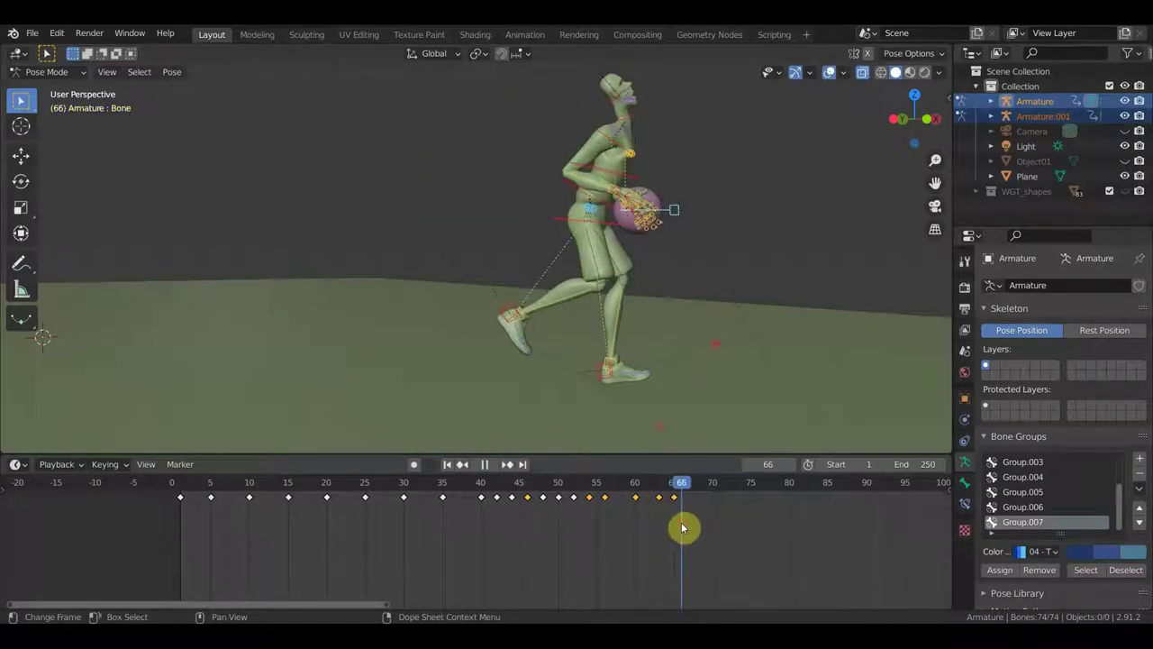
Step: Retime the keyframe at frame 66 to frame 68
left_click(673, 498)
key("g")
left_click(698, 531)
mouse_move(683, 494)
left_mouse_down()
mouse_move(662, 494)
mouse_move(698, 499)
mouse_move(681, 497)
left_mouse_up()
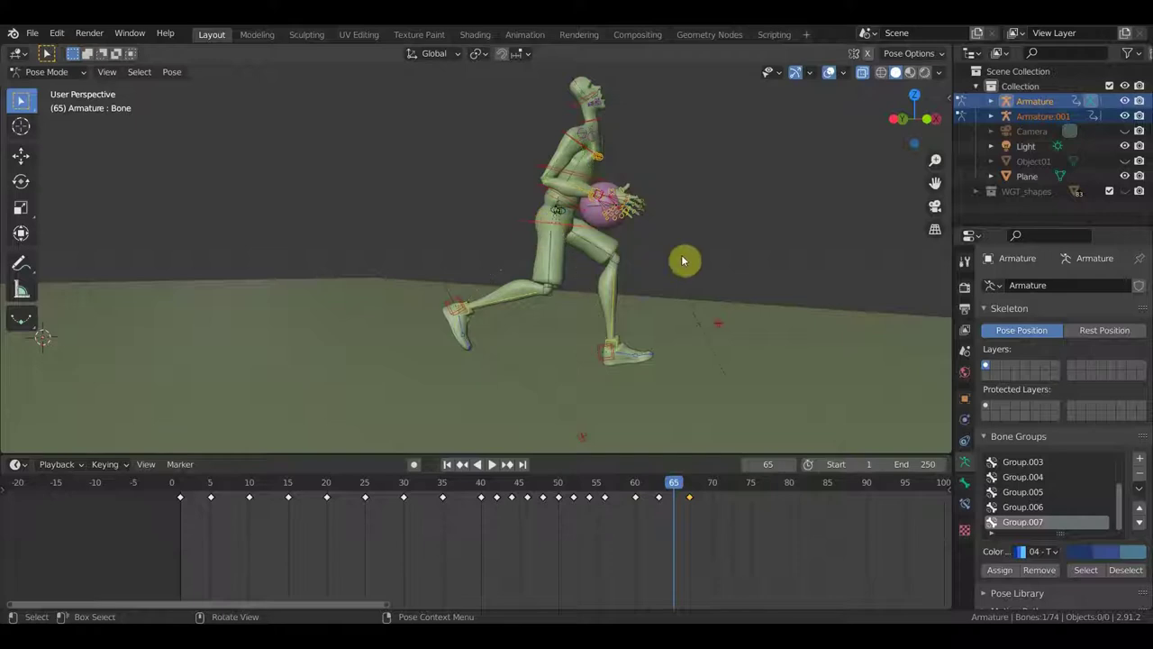
Step: Nudge the upper body slightly and move rear foot Bone.045 forward
key("g")
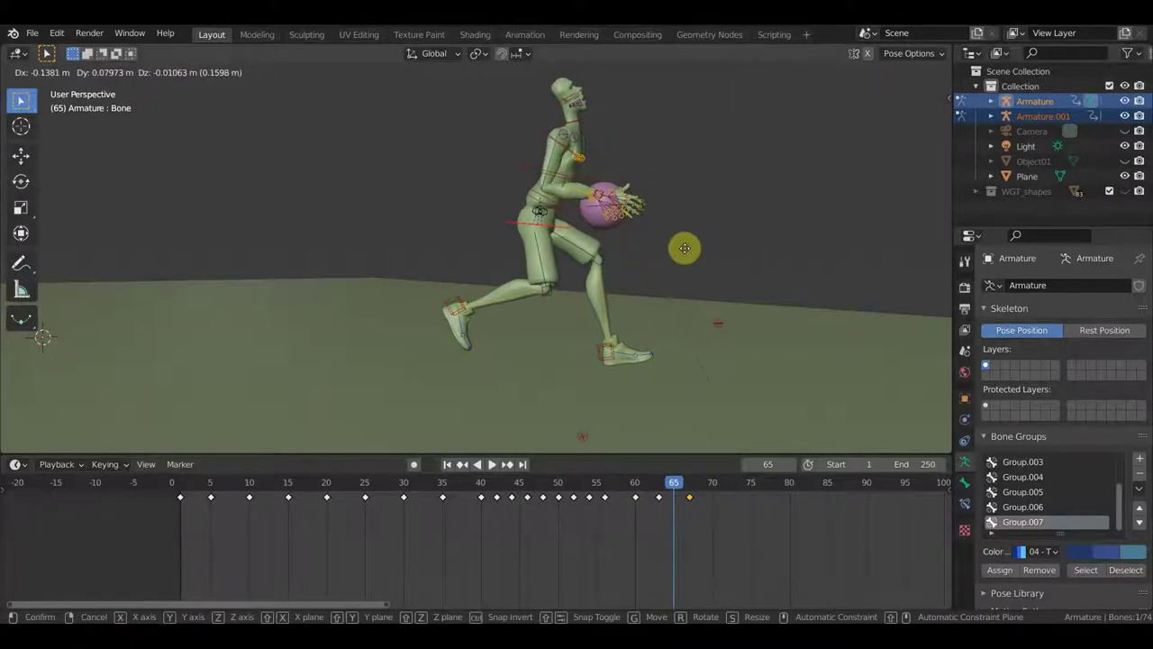
left_click(684, 254)
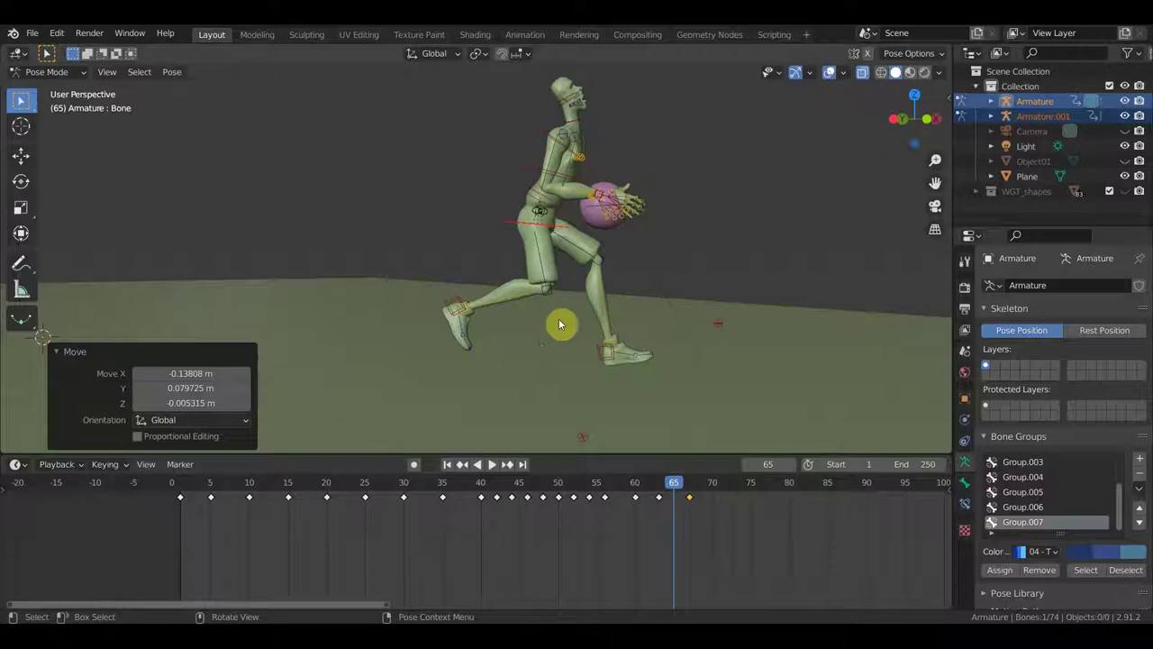
left_click(458, 307)
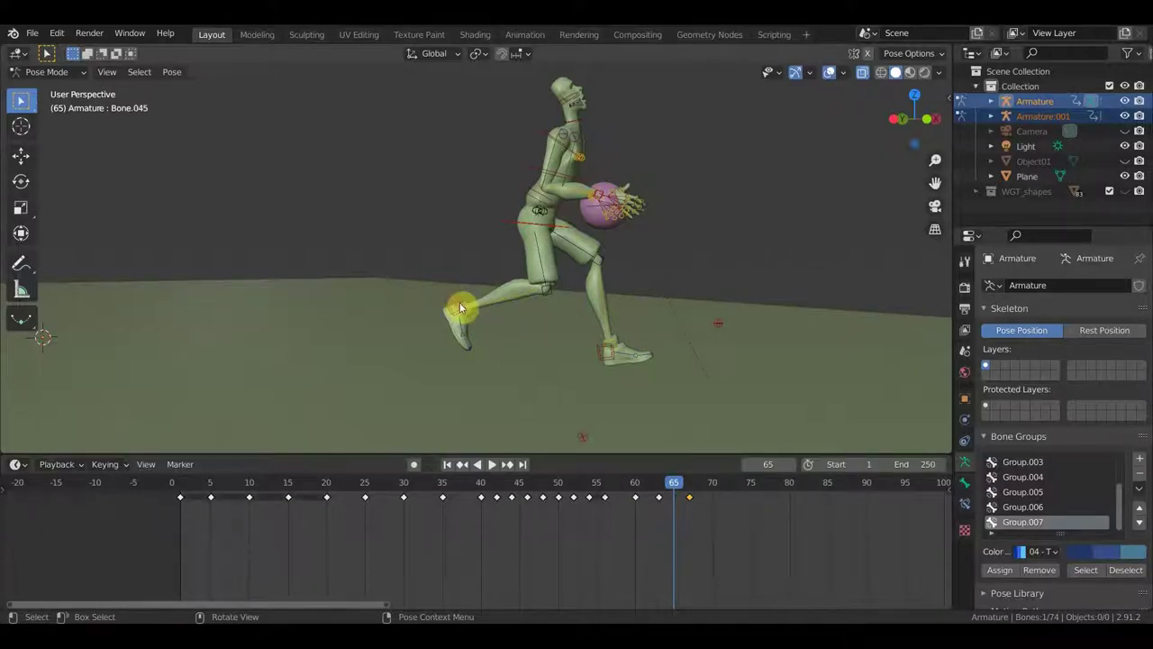
key("g")
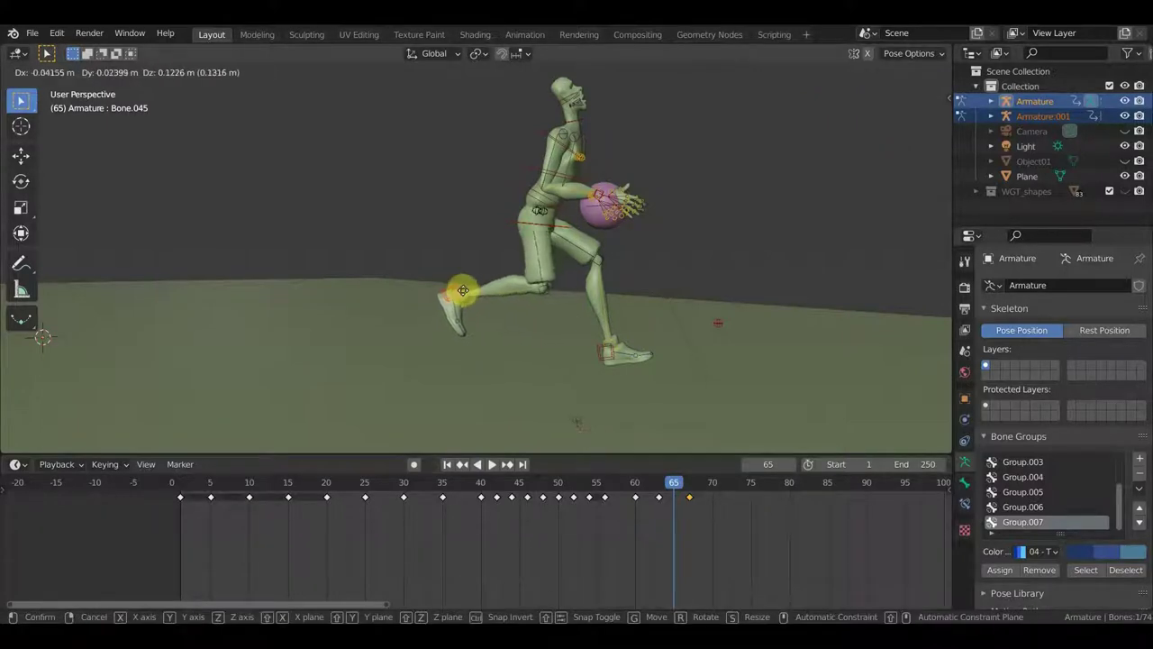
left_click(503, 299)
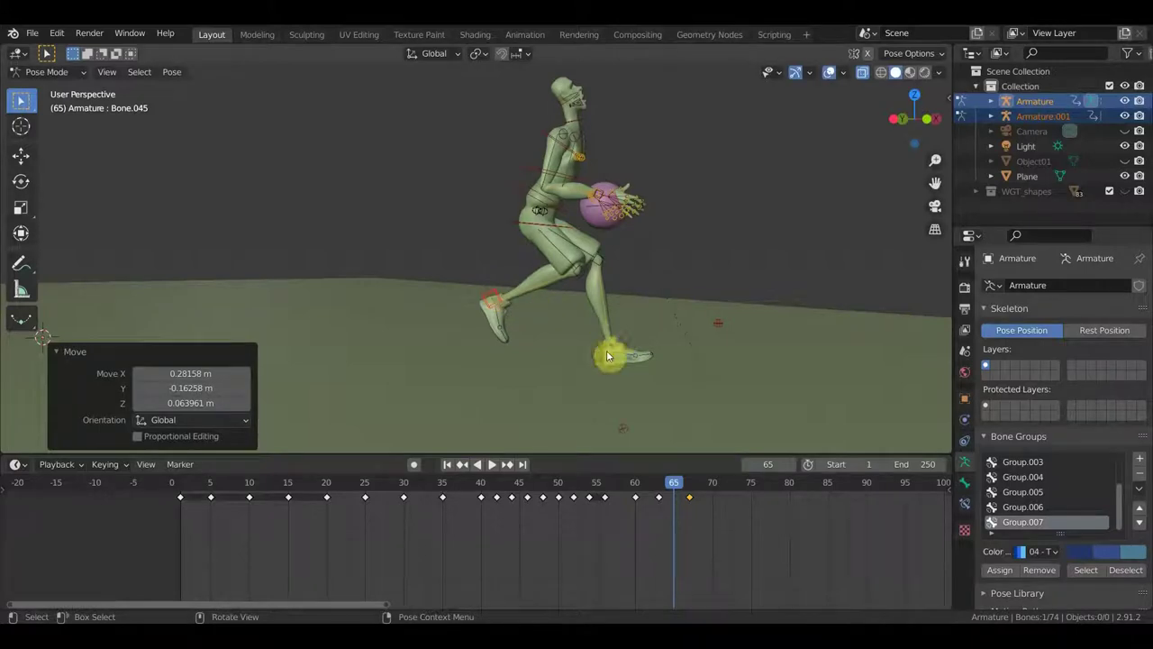
Step: Select the hip bone and review the motion from frame 62 through 70
left_click(538, 225)
mouse_move(675, 250)
middle_mouse_down()
mouse_move(632, 293)
mouse_move(641, 258)
middle_mouse_up()
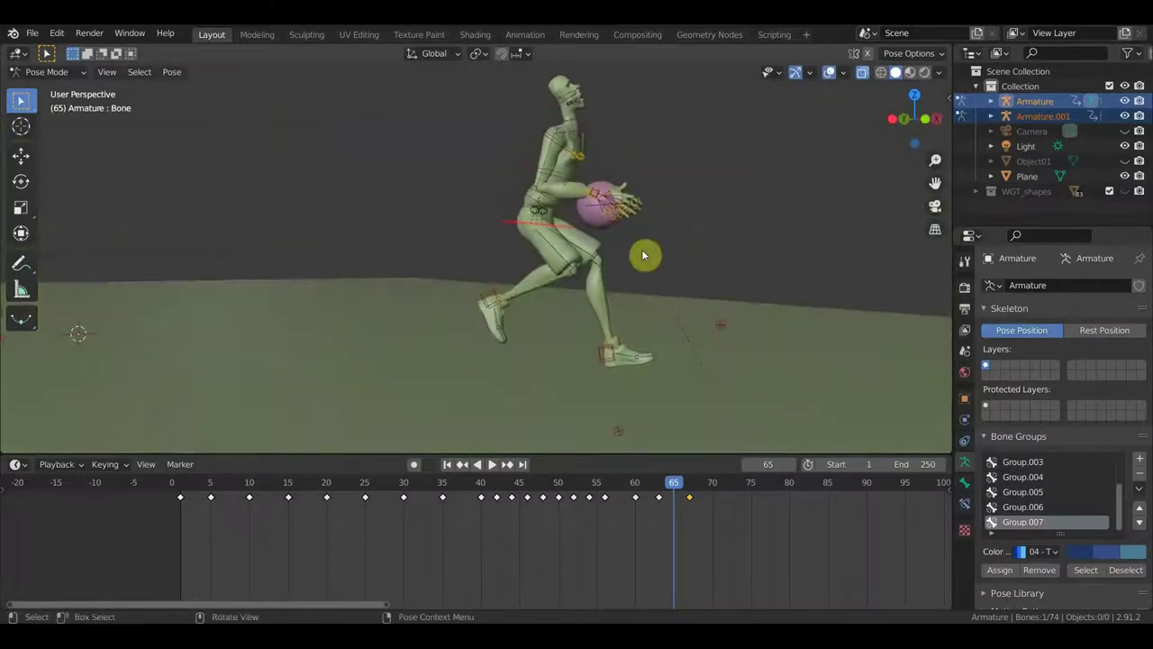
left_click_drag(677, 484, 690, 484)
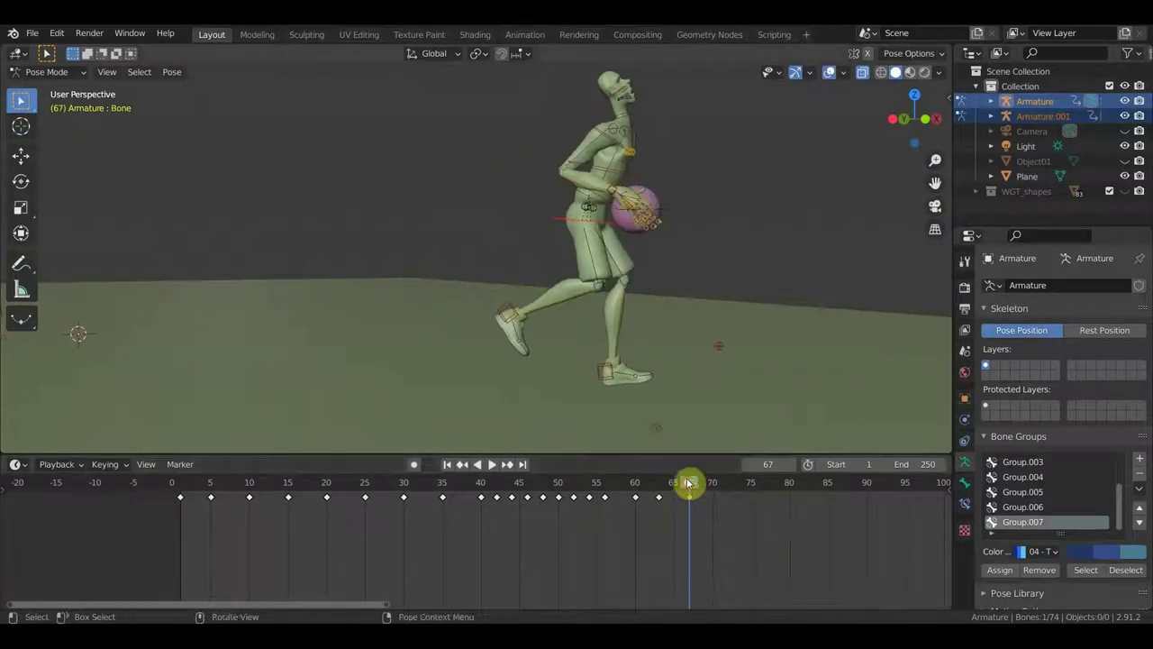
left_click(664, 490)
key("space")
left_click_drag(689, 488, 651, 491)
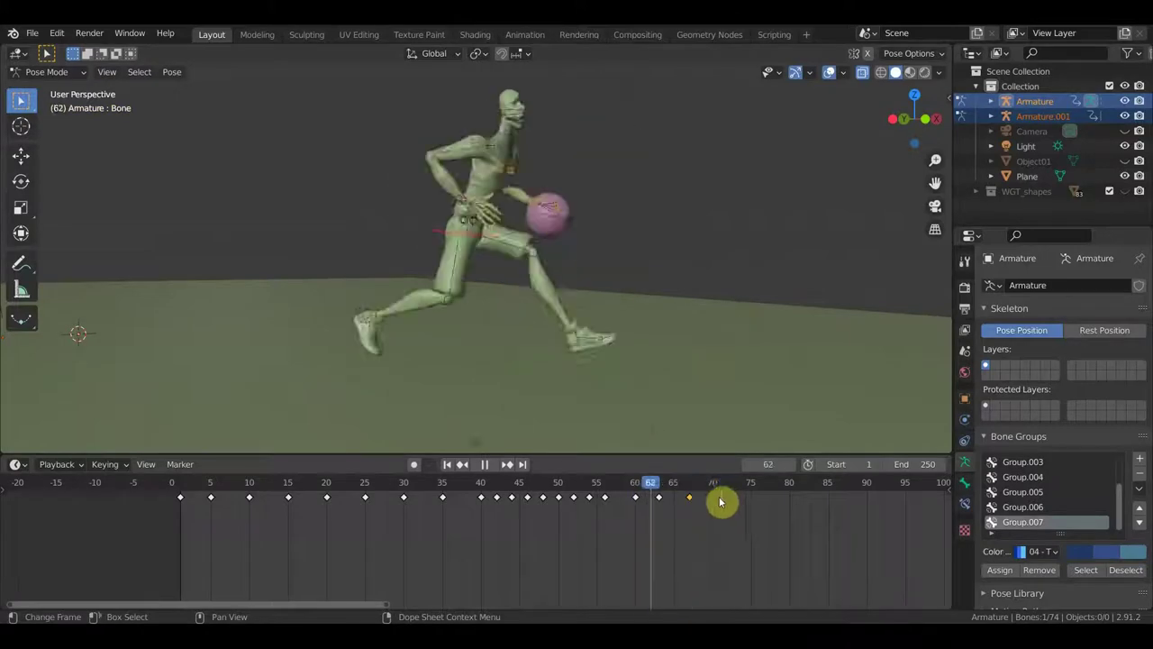
left_click_drag(721, 502, 740, 514)
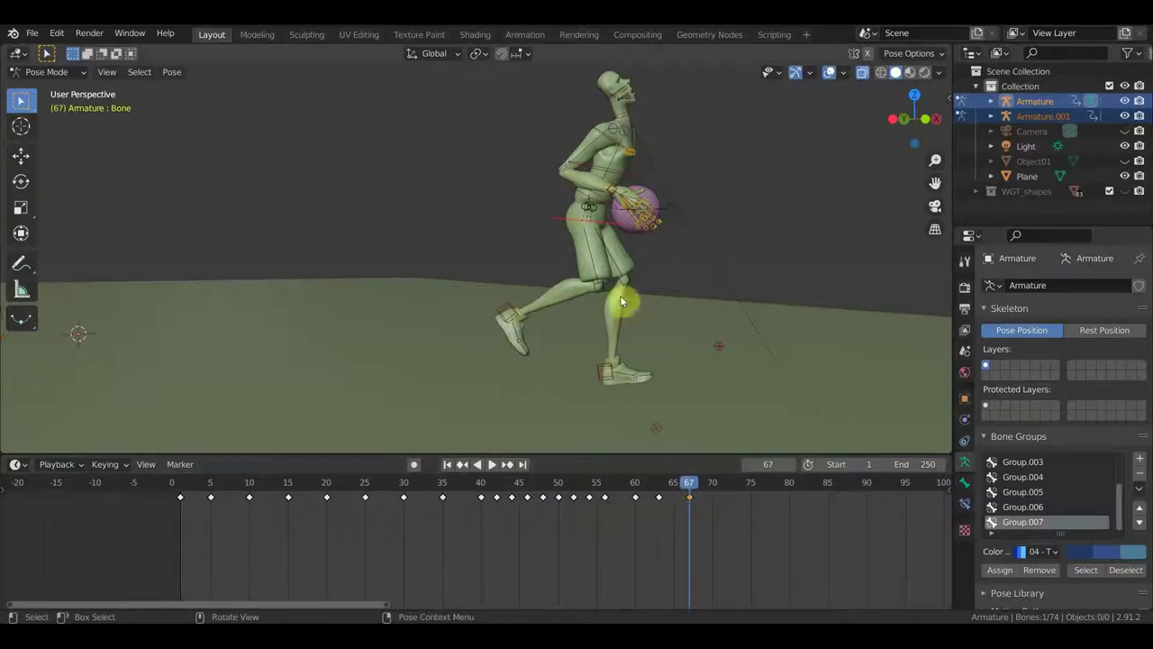
Step: Move the ball's bone in Armature.001 to a new position at frame 67
left_click(584, 225)
mouse_move(584, 225)
middle_mouse_down()
mouse_move(577, 260)
mouse_move(511, 289)
middle_mouse_up()
scroll(514, 288, "up", 2)
left_click(456, 259, "shift")
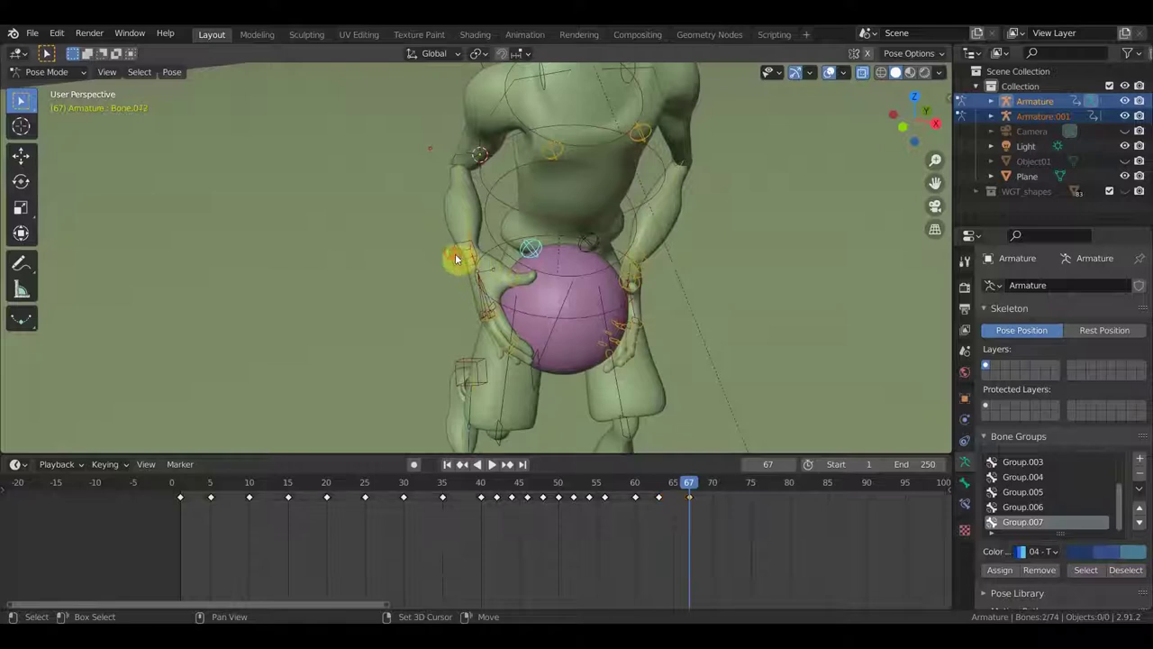
left_click(642, 265, "shift")
mouse_move(559, 315)
middle_mouse_down()
mouse_move(788, 268)
mouse_move(912, 270)
mouse_move(863, 278)
middle_mouse_up()
left_click(842, 266, "shift")
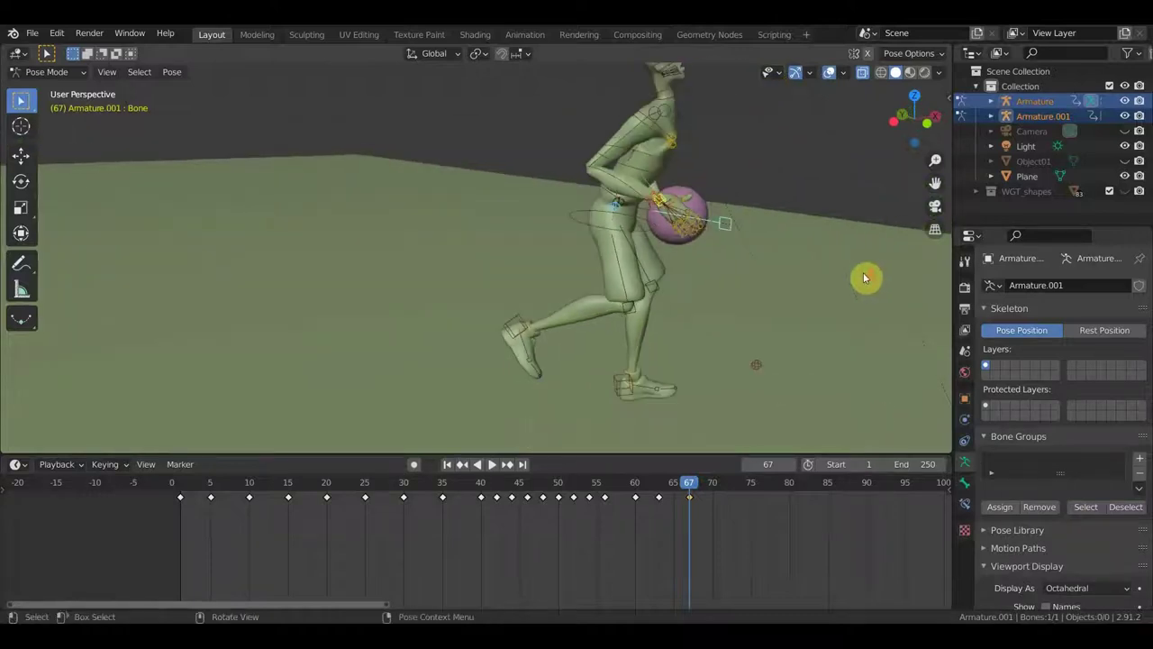
key("g")
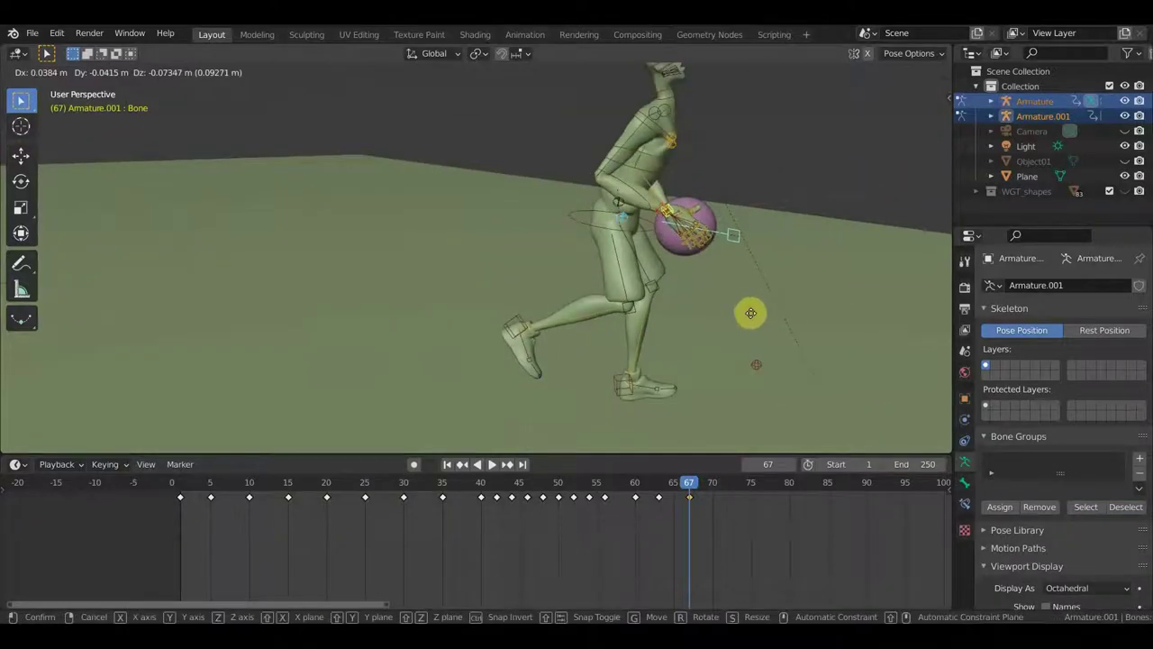
left_click(751, 304)
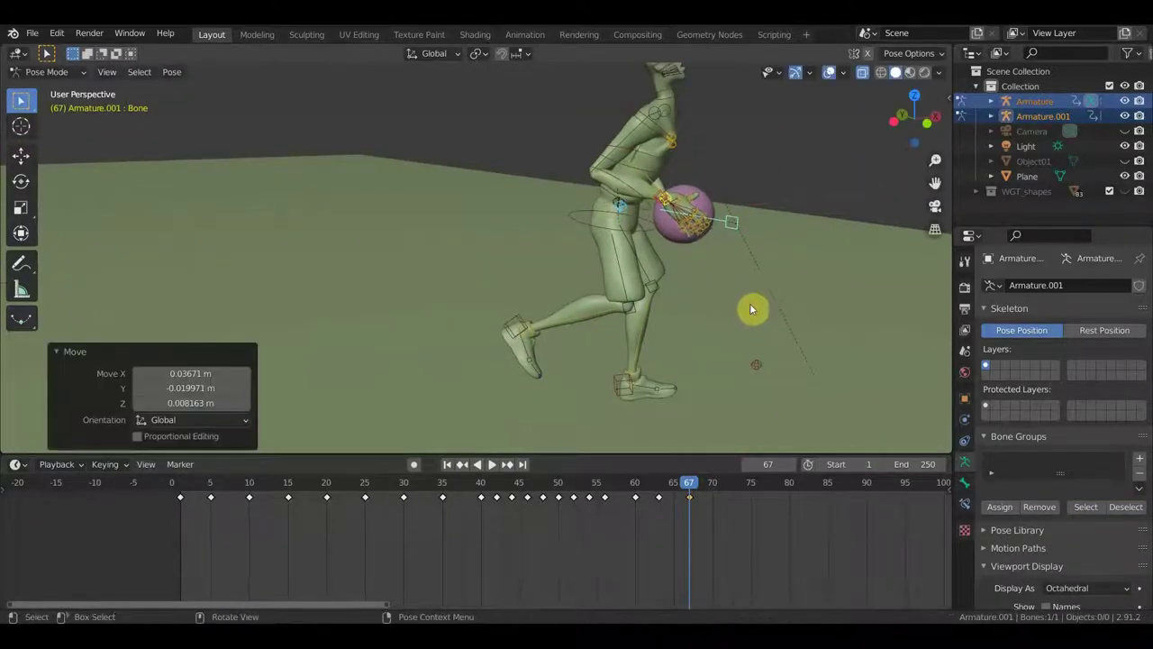
Step: Lower the player's body into a crouch and rotate the bone 3.12°
left_click(587, 226, "shift")
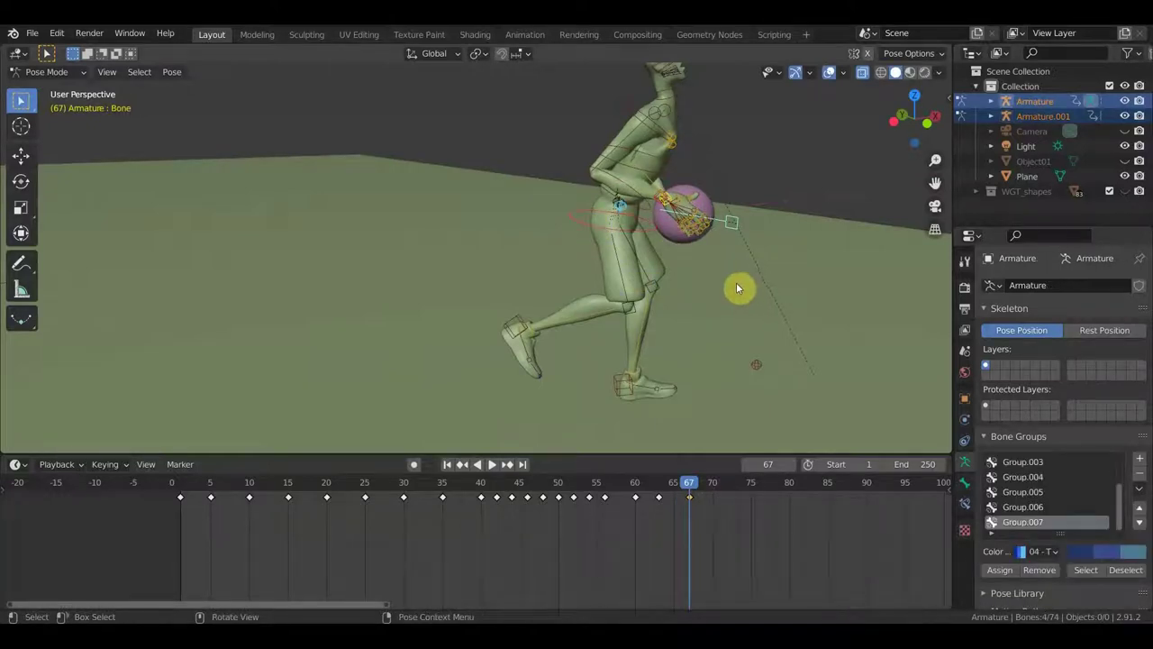
key("g")
left_click(745, 326)
mouse_move(744, 326)
middle_mouse_down()
mouse_move(655, 342)
mouse_move(571, 332)
middle_mouse_up()
key("g")
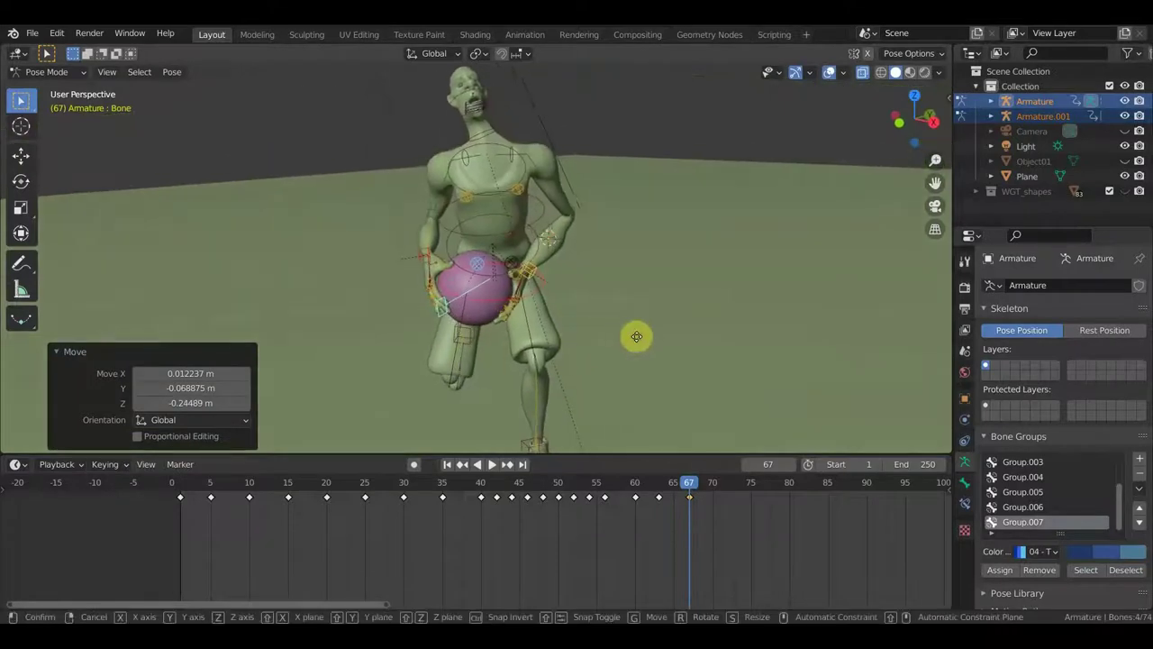
left_click(653, 335)
key("r")
left_click(694, 346)
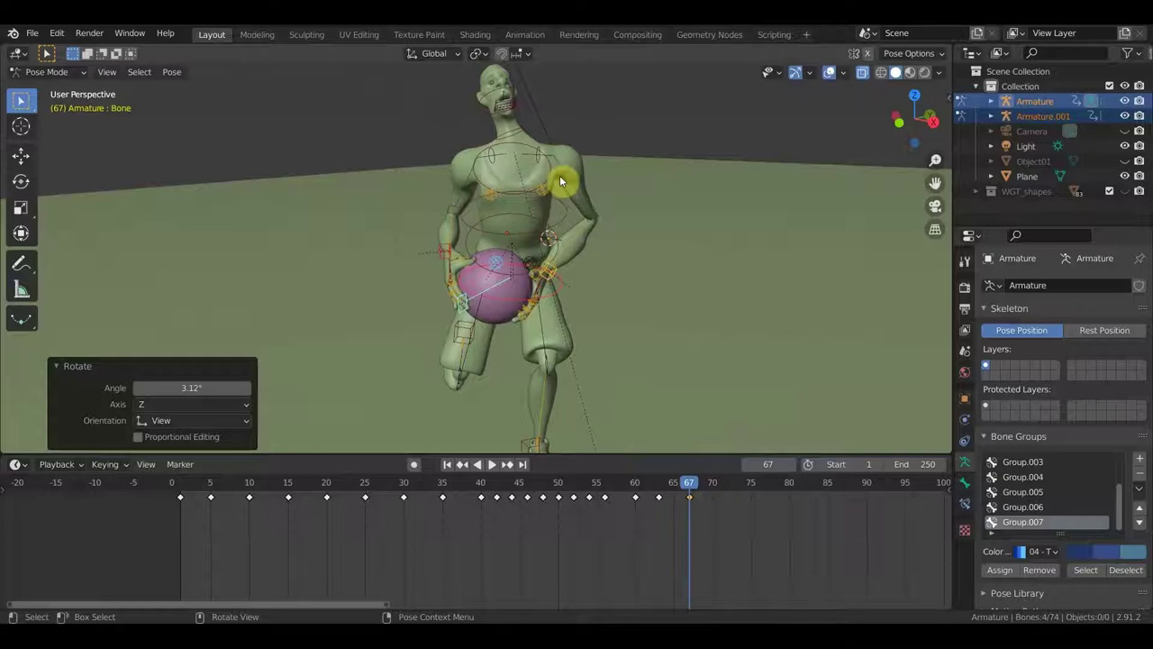
Step: Turn head bone Bone.004 and move rear foot Bone.045 forward
left_click(525, 137)
key("r")
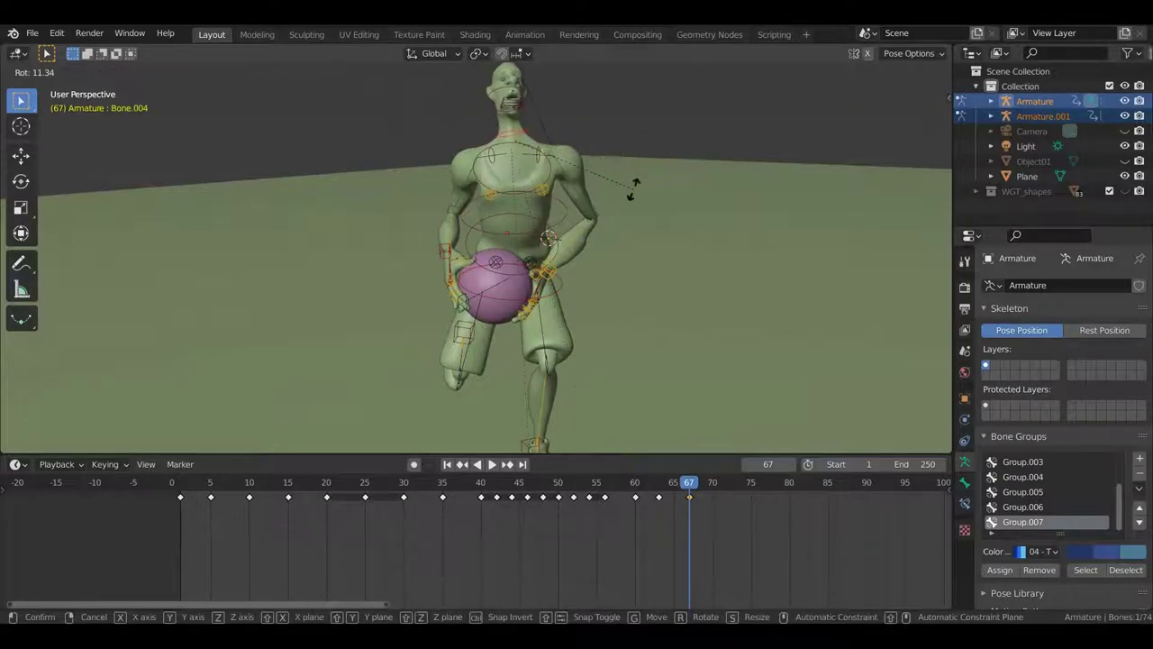
left_click(634, 191)
middle_click_drag(649, 206, 520, 326)
left_click(518, 322)
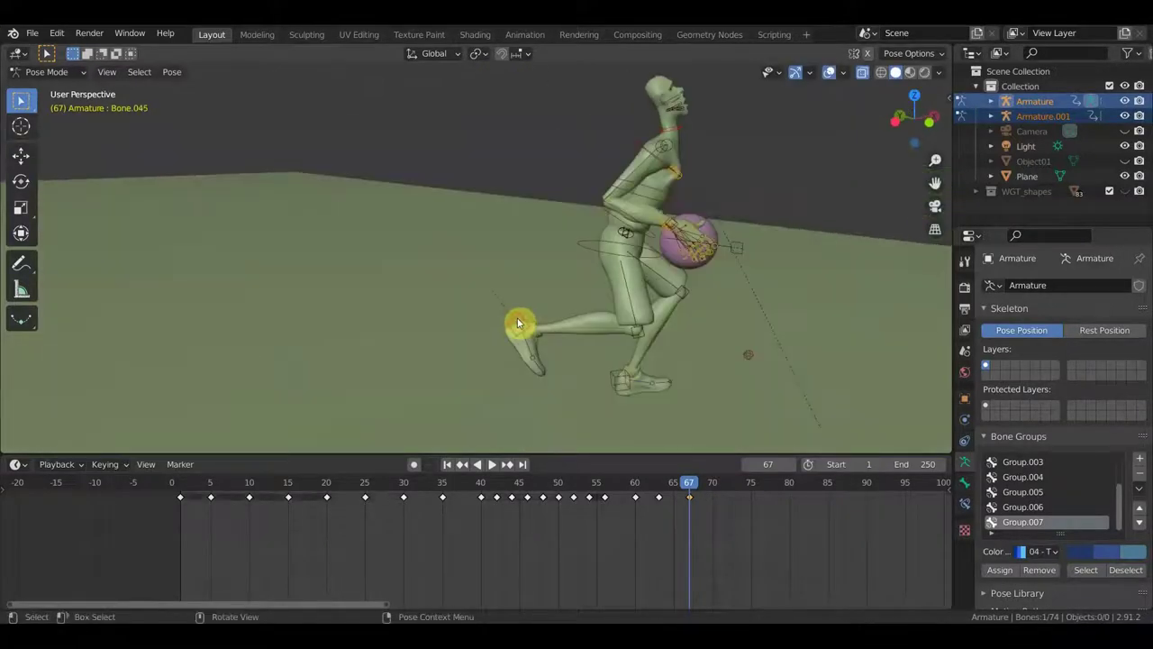
key("g")
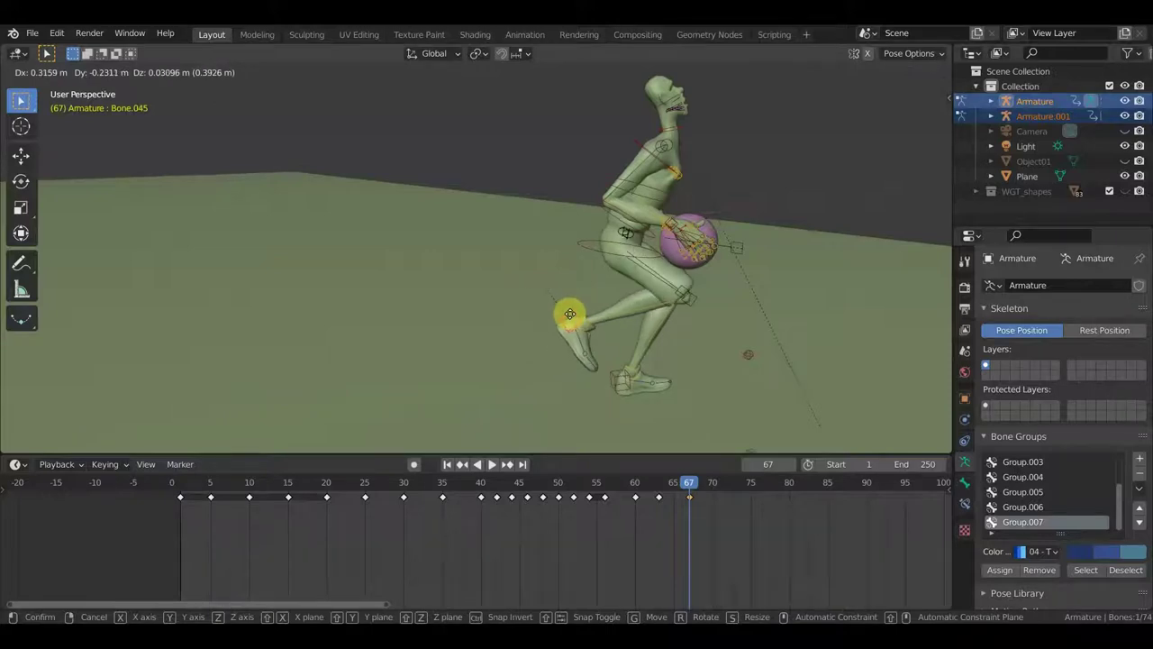
left_click(592, 303)
Step: Reposition the foot bone again, then undo that move
mouse_move(741, 275)
middle_mouse_down()
mouse_move(668, 259)
mouse_move(734, 262)
middle_mouse_up()
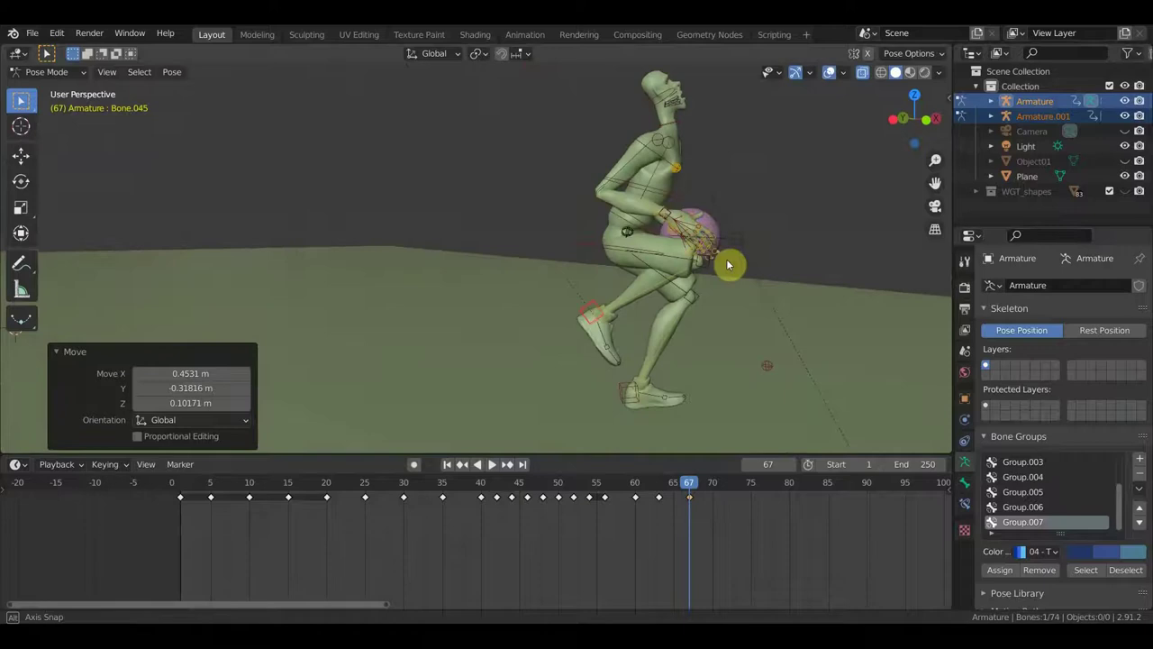
key("g")
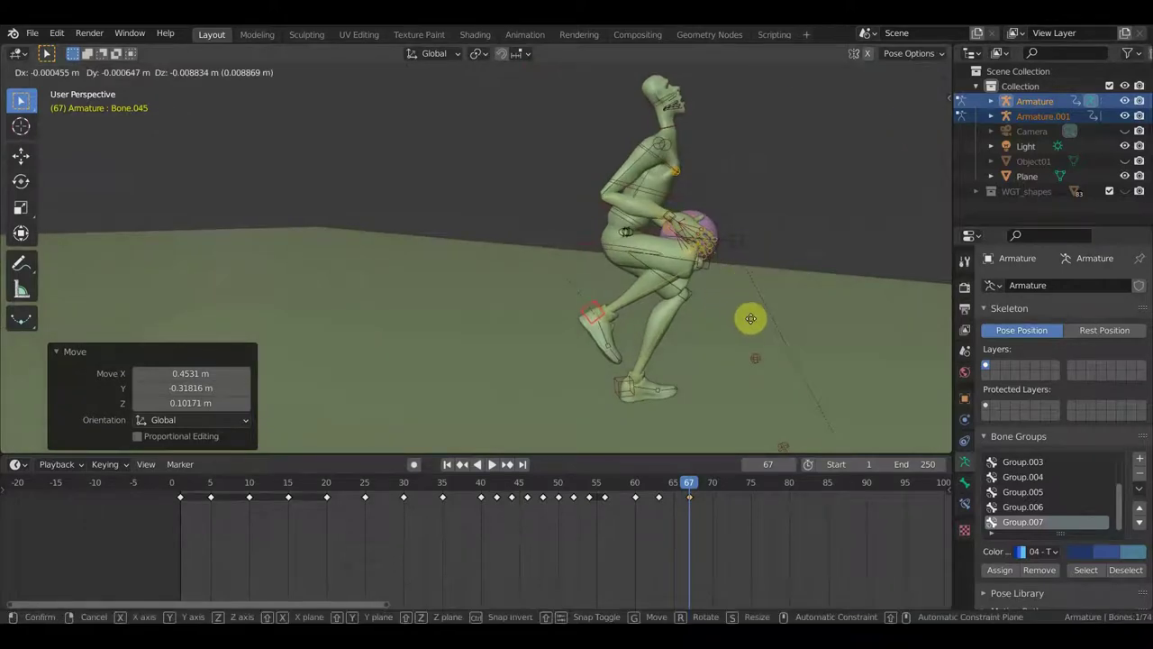
left_click(742, 326)
middle_click_drag(693, 329, 553, 334)
key("ctrl+z")
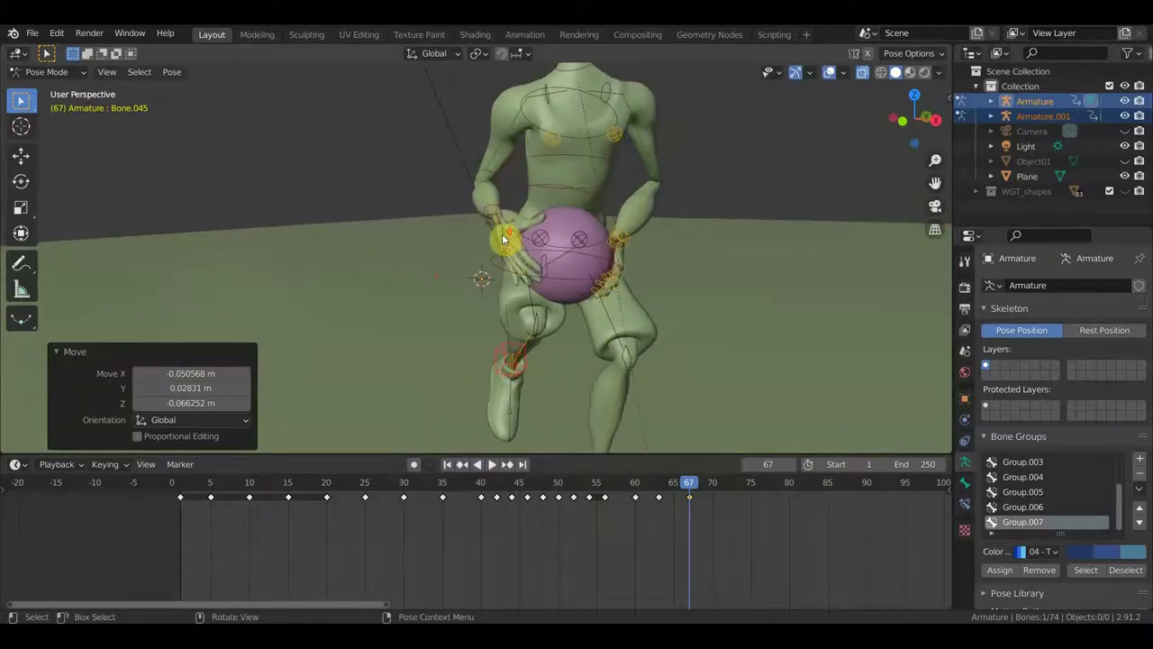
Step: Rotate the hand bones -28.7° and move them up and left onto the ball
left_click(519, 231)
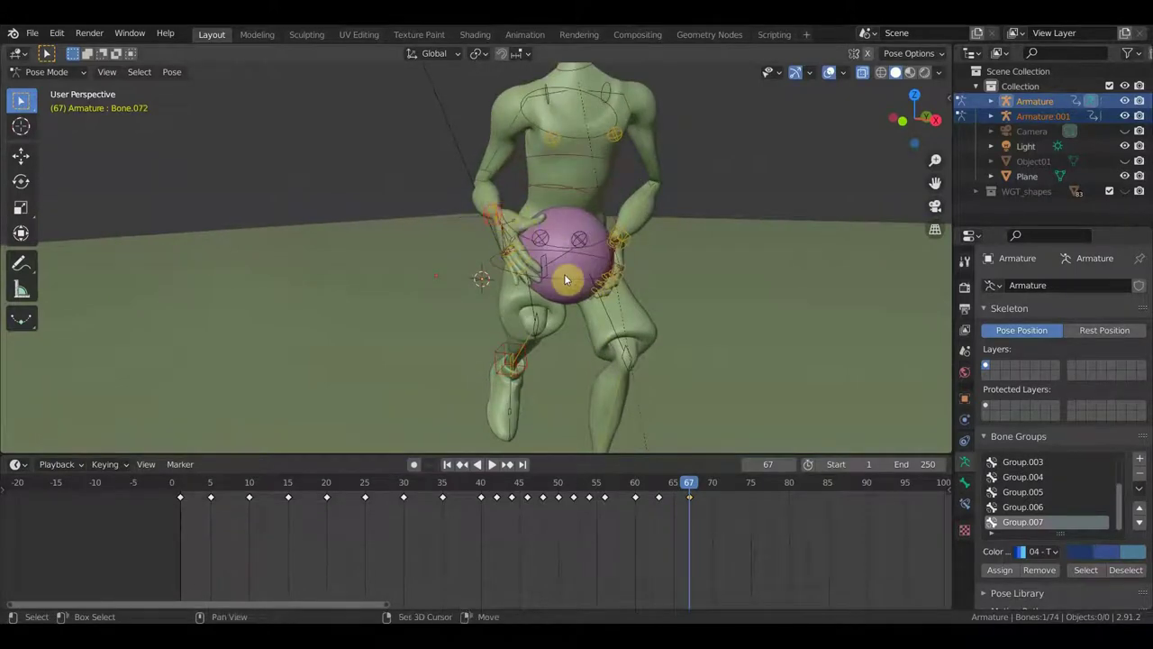
left_click(635, 254, "shift")
middle_click_drag(634, 254, 770, 261)
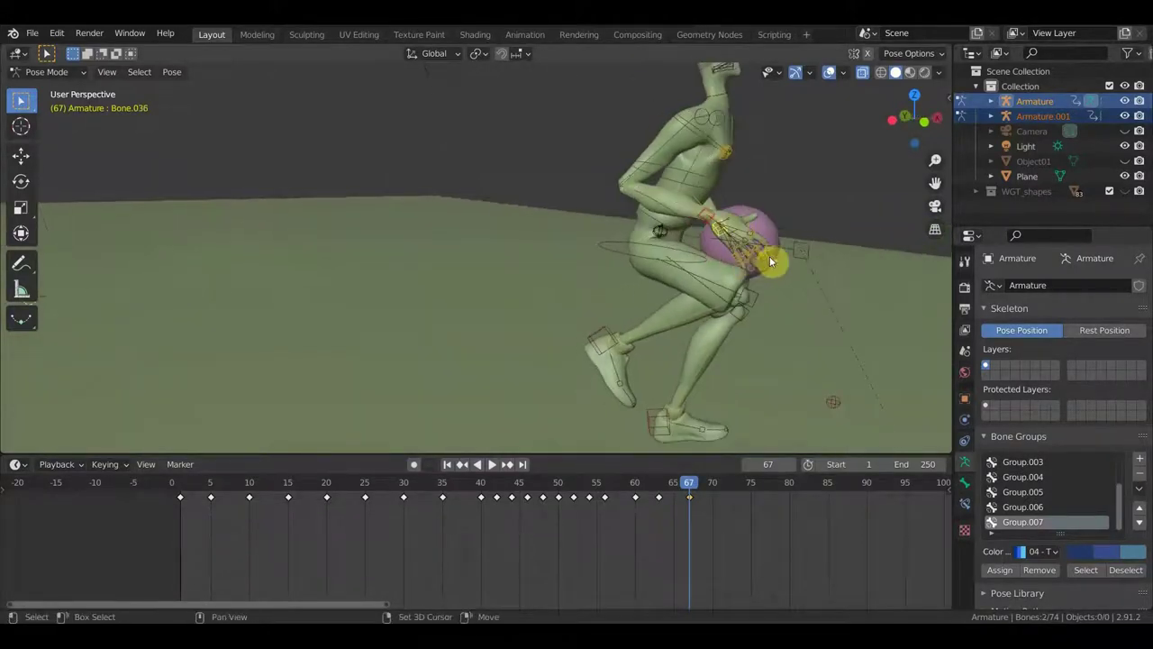
left_click(795, 251)
key("r")
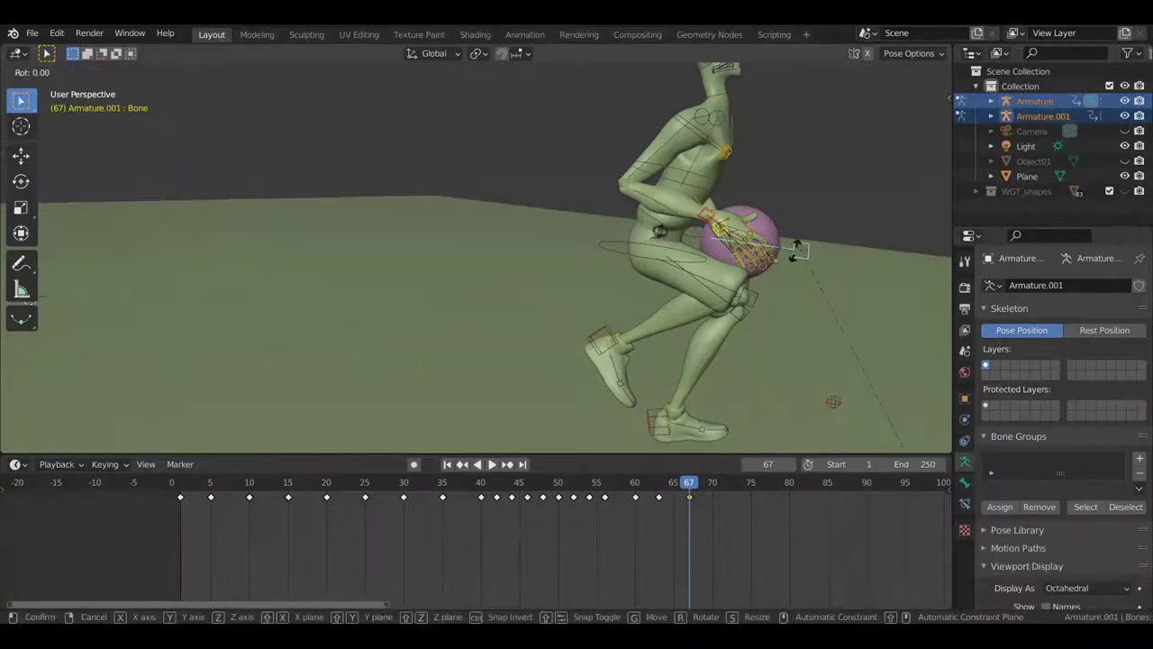
left_click(796, 216)
key("g")
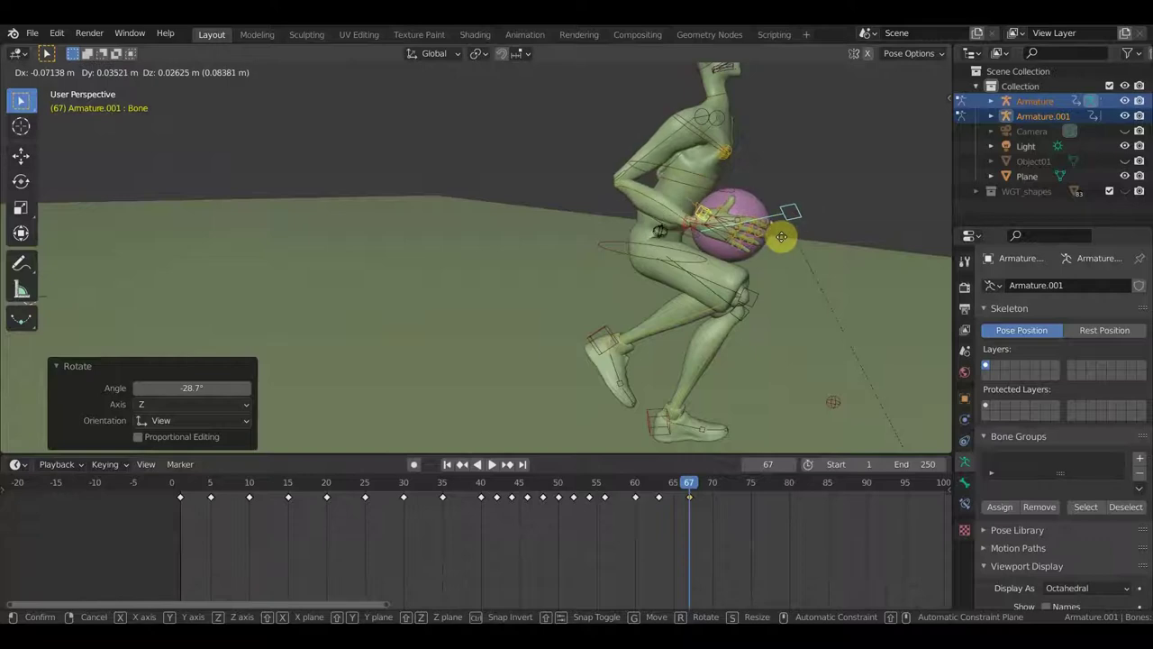
left_click(786, 215)
Step: Move the ball bone to its final spot, then select torso bone Bone.003
mouse_move(786, 215)
middle_mouse_down()
mouse_move(766, 248)
mouse_move(666, 258)
middle_mouse_up()
scroll(667, 257, "down", 4)
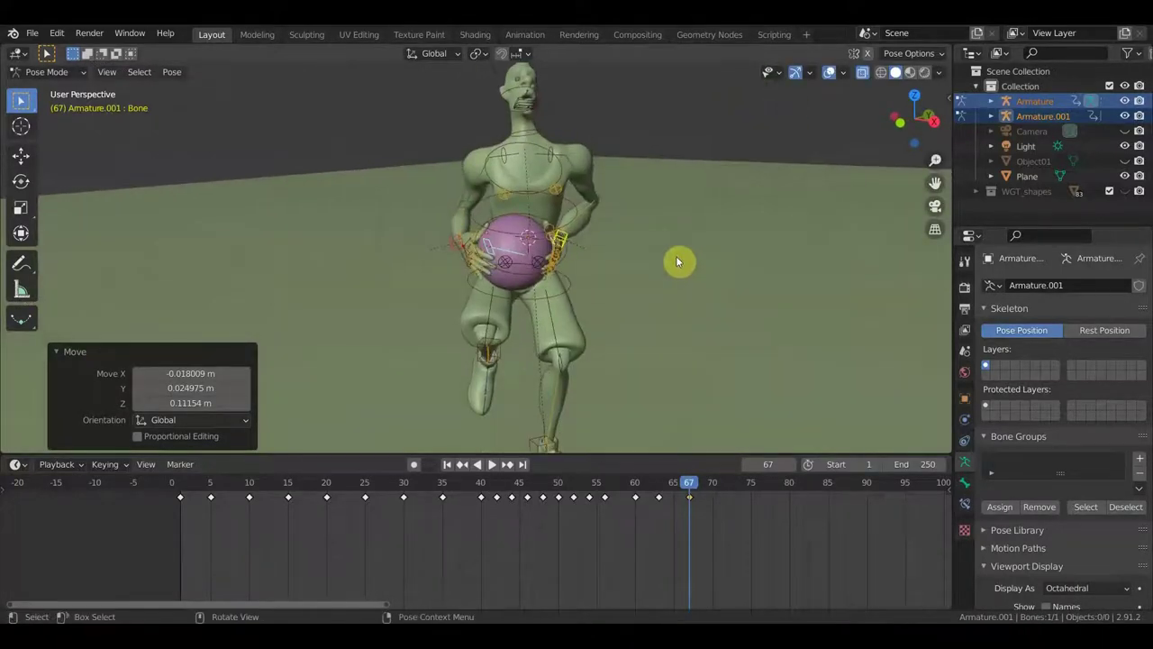
key("g")
left_click(692, 266)
mouse_move(692, 266)
middle_mouse_down()
mouse_move(679, 299)
mouse_move(590, 259)
mouse_move(630, 250)
middle_mouse_up()
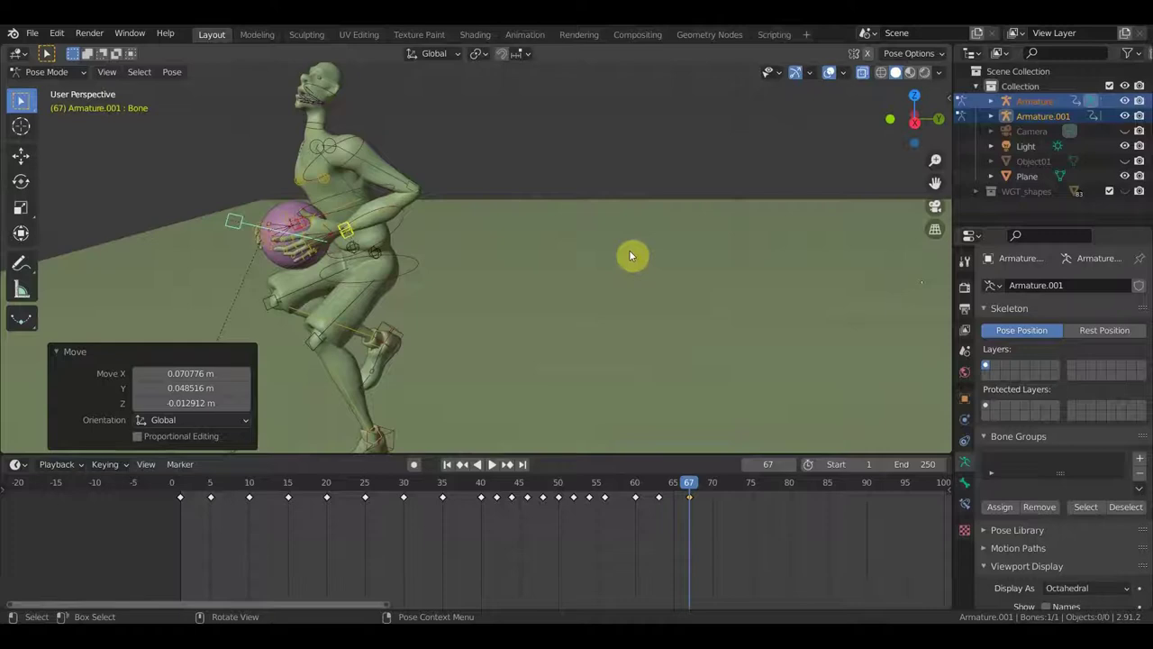
mouse_move(575, 289)
middle_mouse_down()
mouse_move(658, 293)
mouse_move(666, 271)
mouse_move(673, 279)
middle_mouse_up()
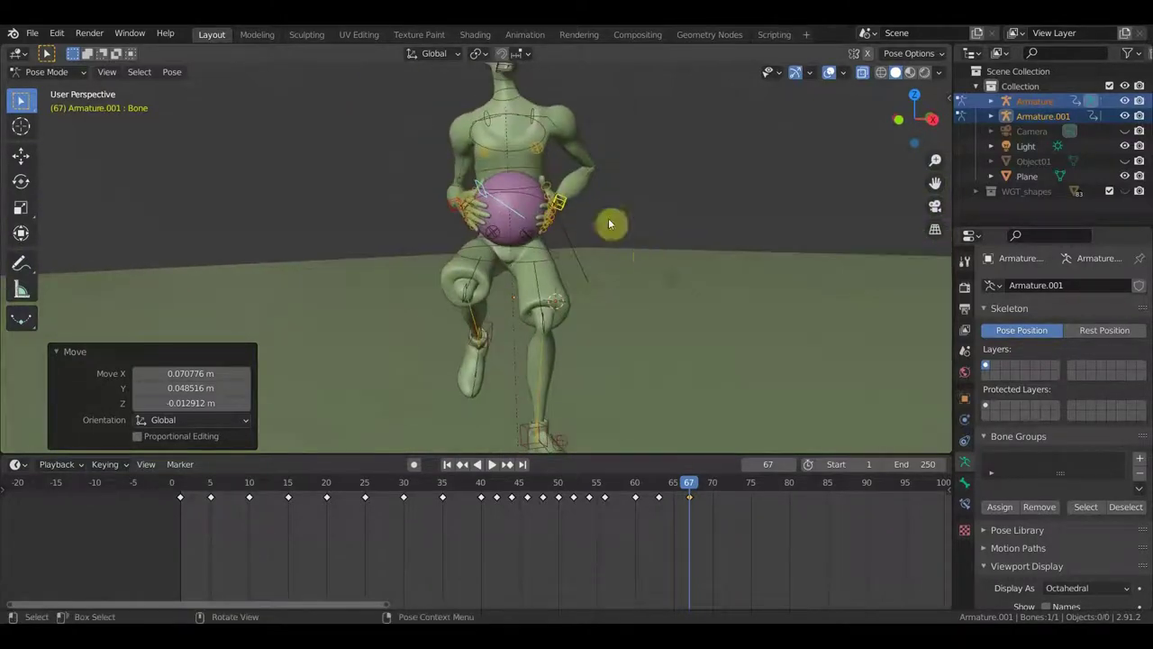
mouse_move(528, 206)
middle_mouse_down()
mouse_move(524, 262)
mouse_move(522, 225)
middle_mouse_up()
scroll(520, 217, "up", 3)
scroll(515, 205, "up", 2)
left_click(529, 217)
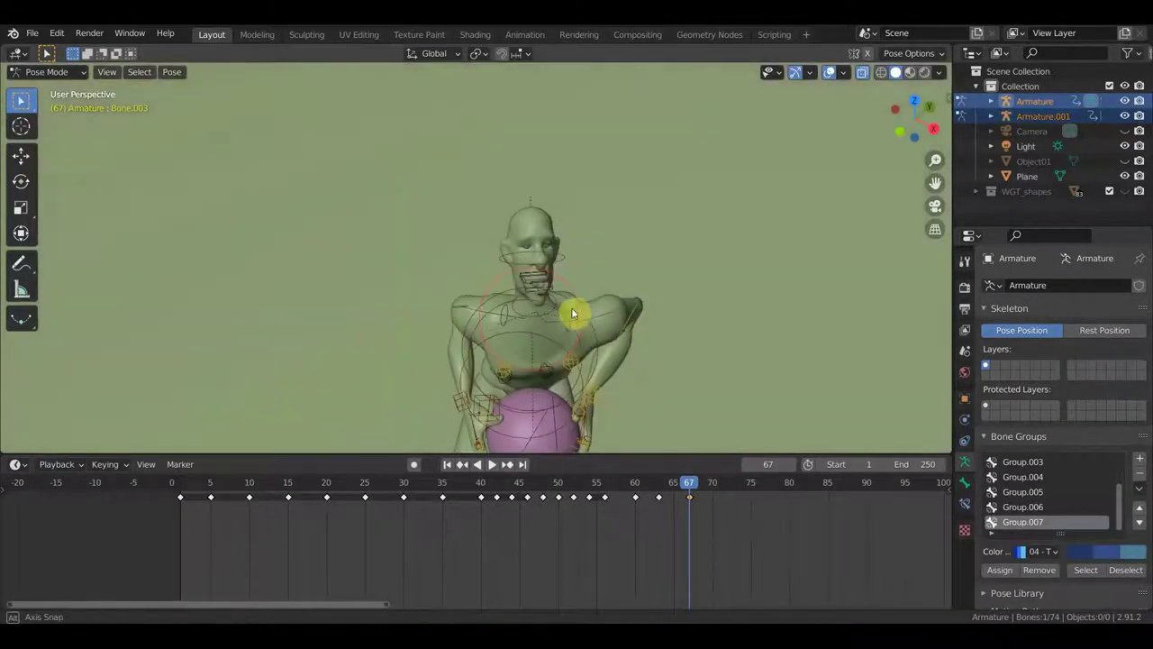
Step: Try rotating the torso bone and Bone.002, cancelling both rotations
middle_click_drag(556, 252, 650, 337)
key("r")
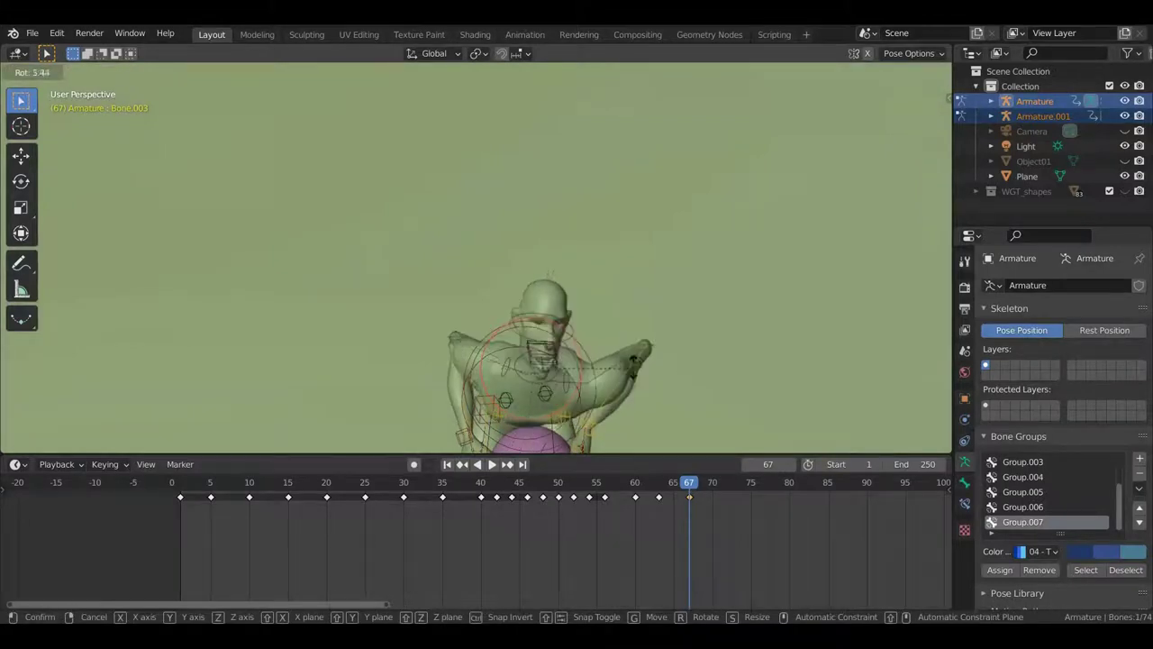
right_click(633, 379)
middle_click_drag(633, 379, 603, 311)
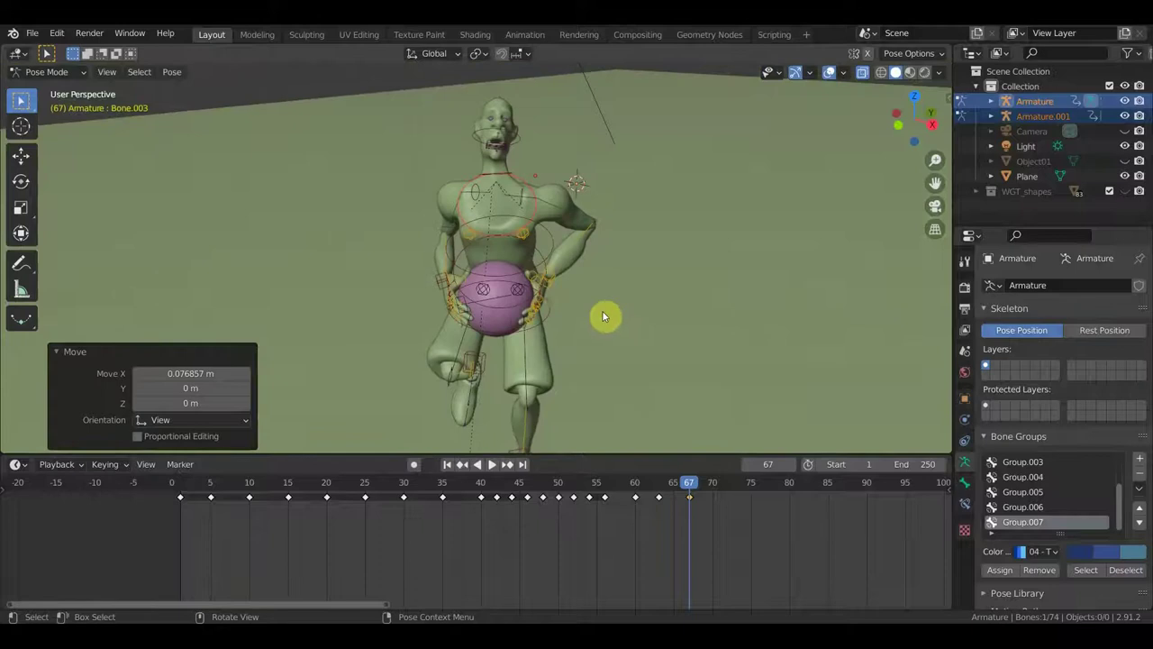
left_click(550, 246)
middle_click_drag(577, 260, 604, 350)
key("r")
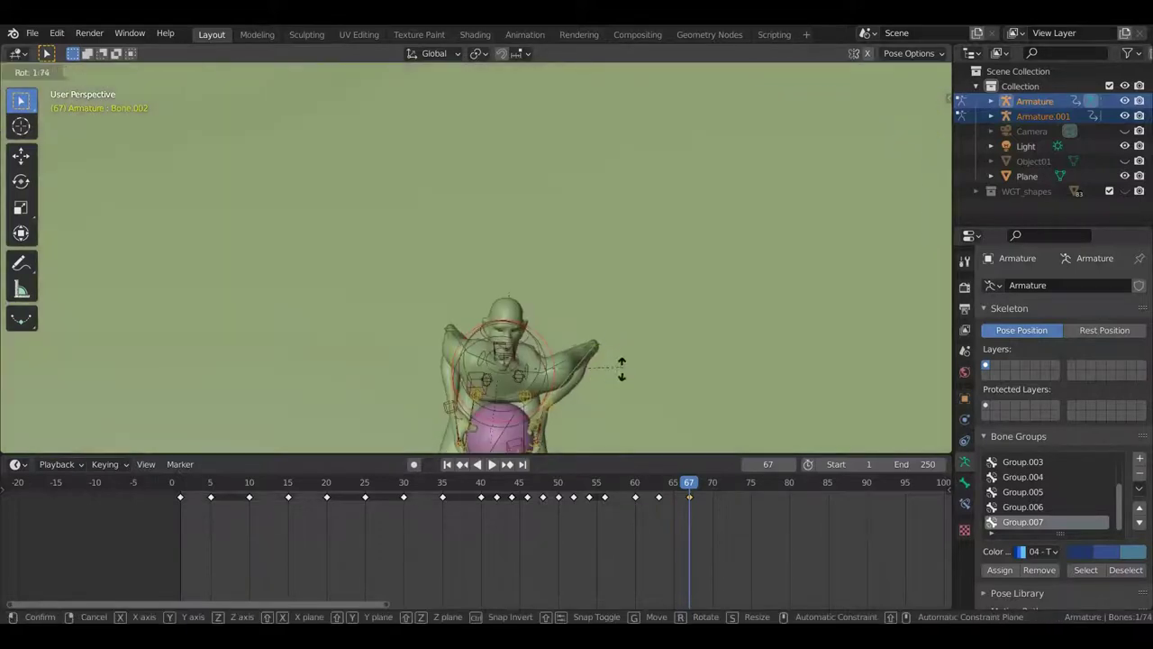
right_click(595, 413)
Step: Select hip bone Bone.001 and try a rotation, then cancel it
middle_click_drag(598, 412, 610, 332)
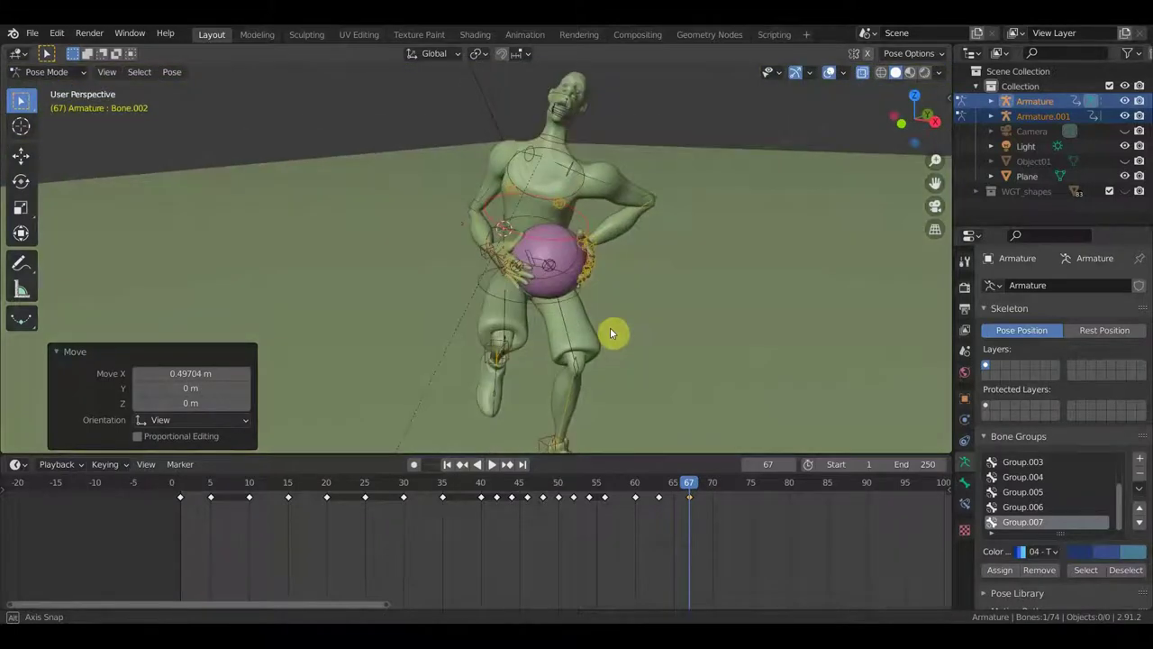
middle_click_drag(497, 267, 510, 314)
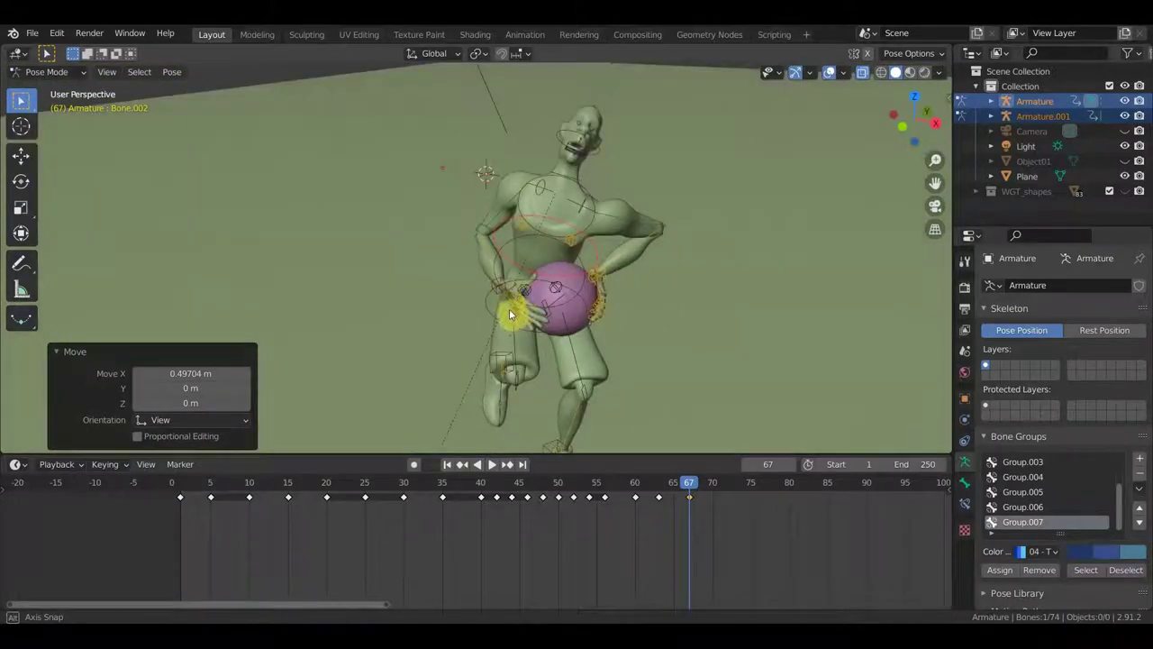
left_click(506, 243)
scroll(662, 293, "down", 3)
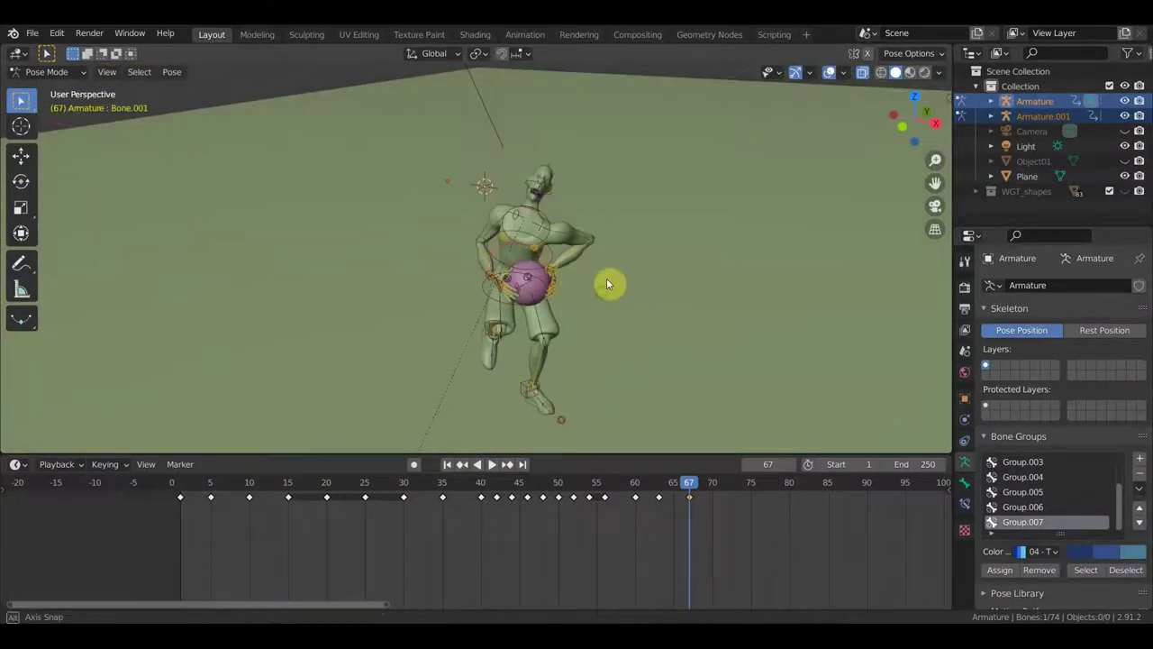
middle_click_drag(606, 284, 589, 360)
key("r")
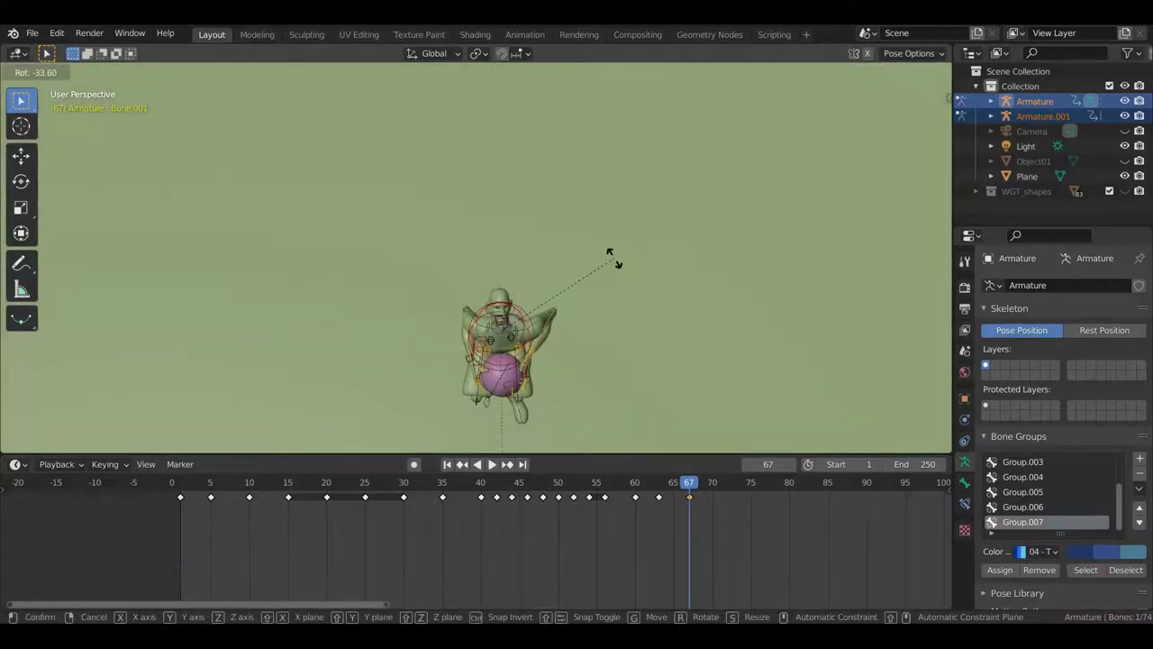
key("Escape")
mouse_move(598, 327)
middle_mouse_down()
mouse_move(594, 244)
mouse_move(773, 259)
middle_mouse_up()
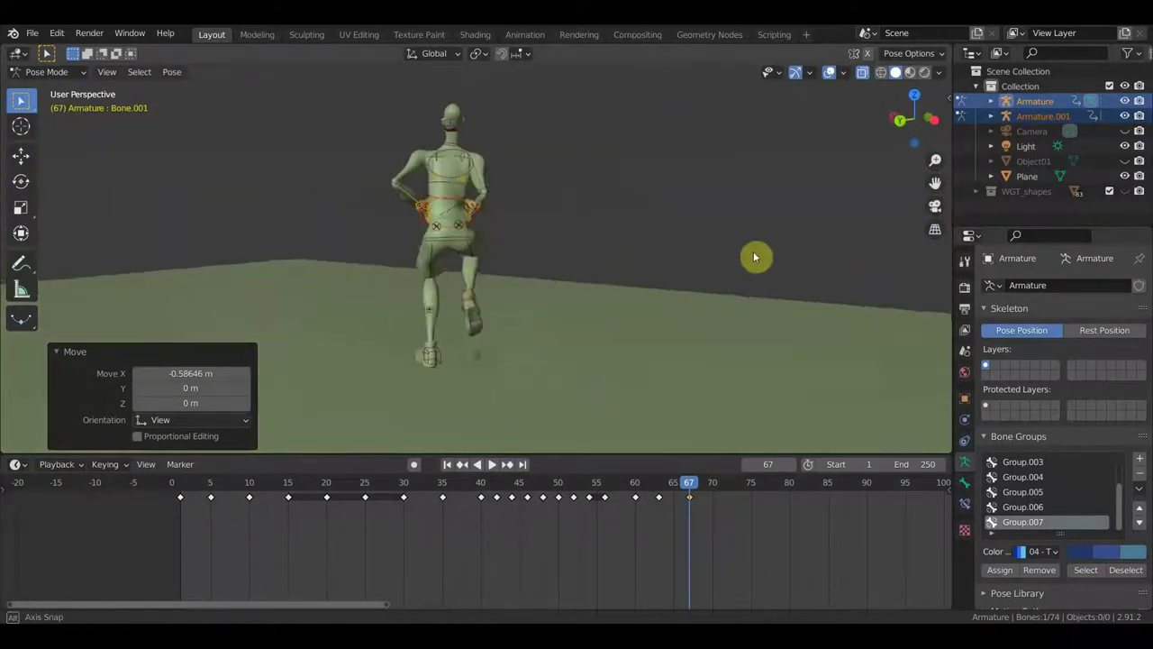
Step: Switch to Material Preview shading to show the player and court textures
left_click(910, 73)
scroll(715, 252, "up", 3)
mouse_move(695, 255)
middle_mouse_down()
mouse_move(638, 306)
mouse_move(509, 276)
mouse_move(458, 298)
mouse_move(657, 306)
mouse_move(634, 412)
mouse_move(673, 234)
mouse_move(669, 175)
mouse_move(651, 450)
mouse_move(669, 72)
mouse_move(680, 259)
mouse_move(586, 219)
mouse_move(369, 177)
mouse_move(600, 219)
mouse_move(623, 258)
mouse_move(541, 280)
mouse_move(489, 267)
mouse_move(270, 288)
mouse_move(476, 250)
mouse_move(489, 255)
mouse_move(514, 327)
mouse_move(515, 379)
mouse_move(478, 288)
mouse_move(466, 301)
mouse_move(479, 334)
mouse_move(380, 192)
middle_mouse_up()
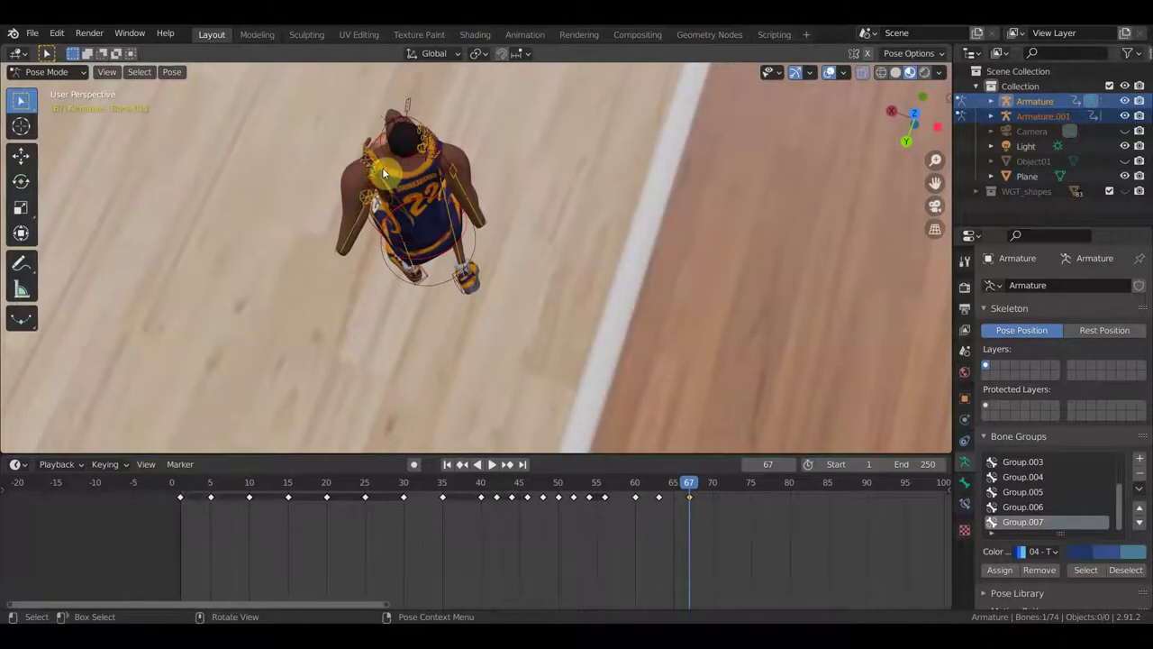
Step: Rotate the selected hand bone slightly, including a -3.5° turn
left_click_drag(431, 227, 460, 254)
key("r")
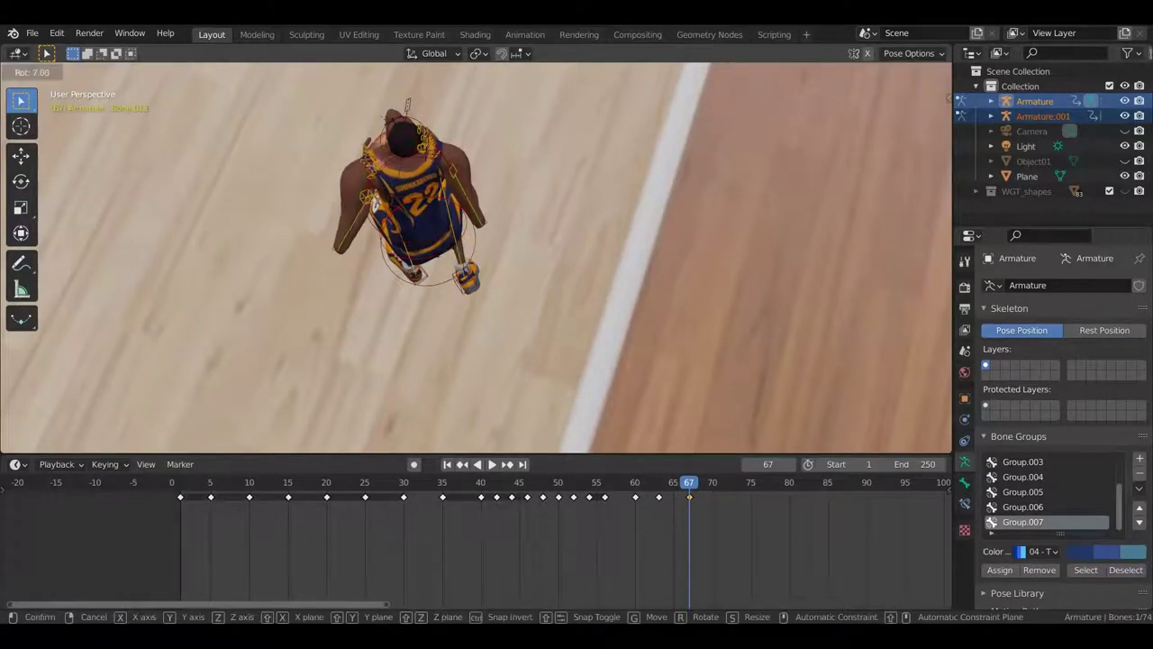
left_click(465, 245)
key("r")
left_click(466, 243)
Step: Rotate waist Bone.001 by 0.284° and then 1.97° about Z
mouse_move(473, 237)
middle_mouse_down()
mouse_move(706, 82)
mouse_move(767, 80)
mouse_move(723, 144)
middle_mouse_up()
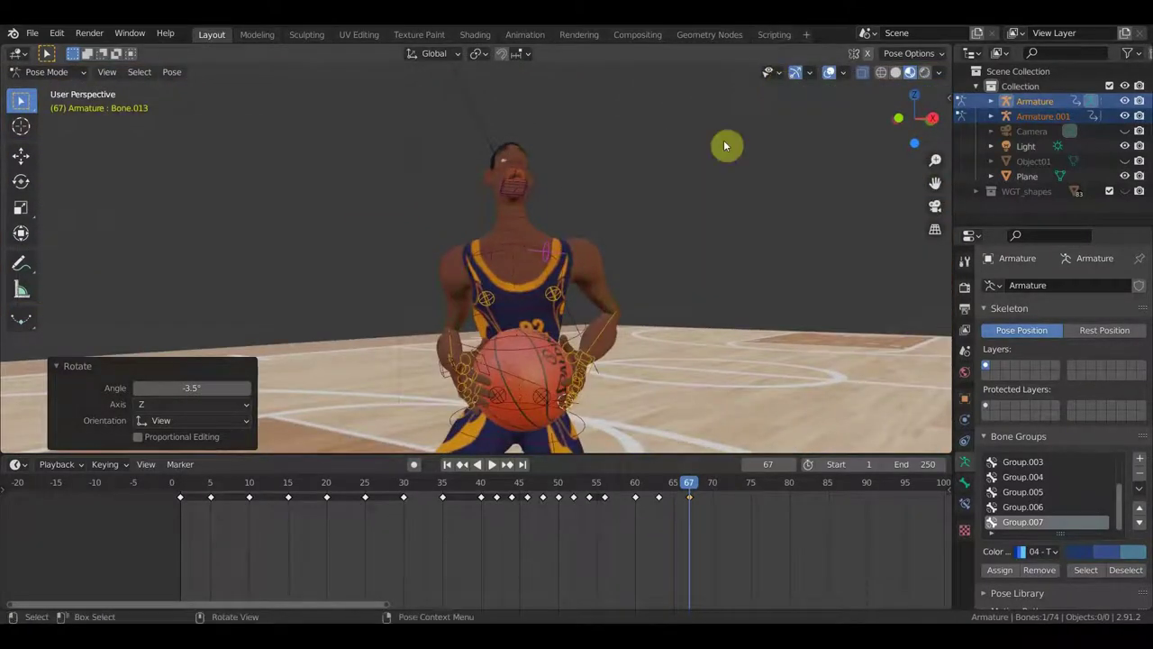
key("r")
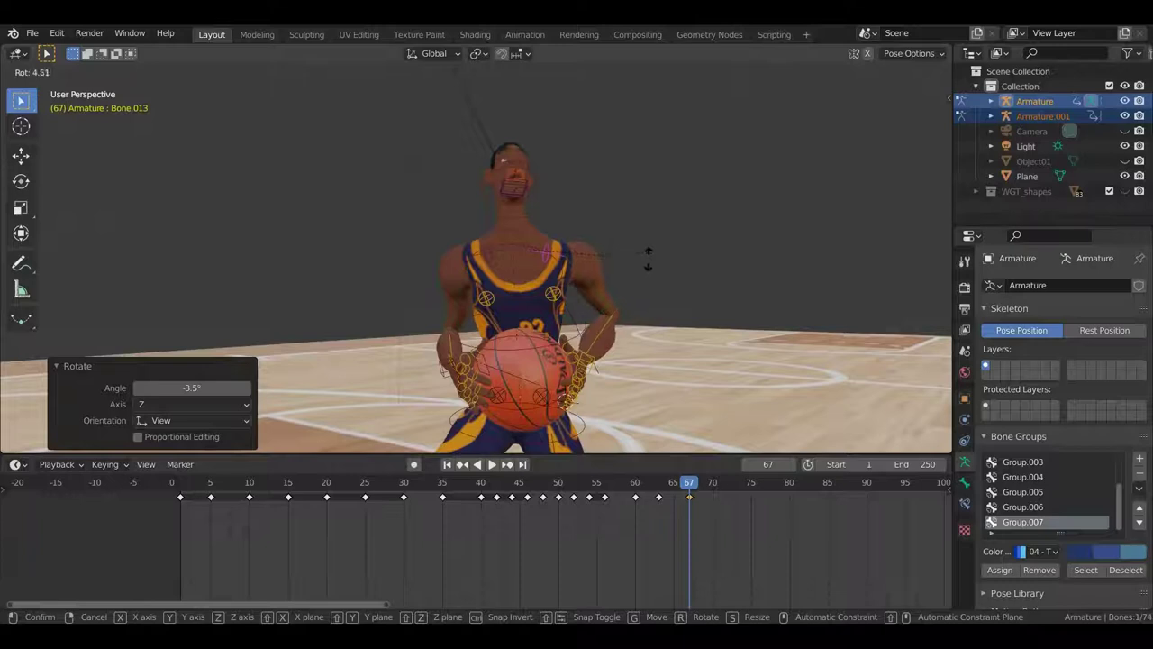
left_click(649, 254)
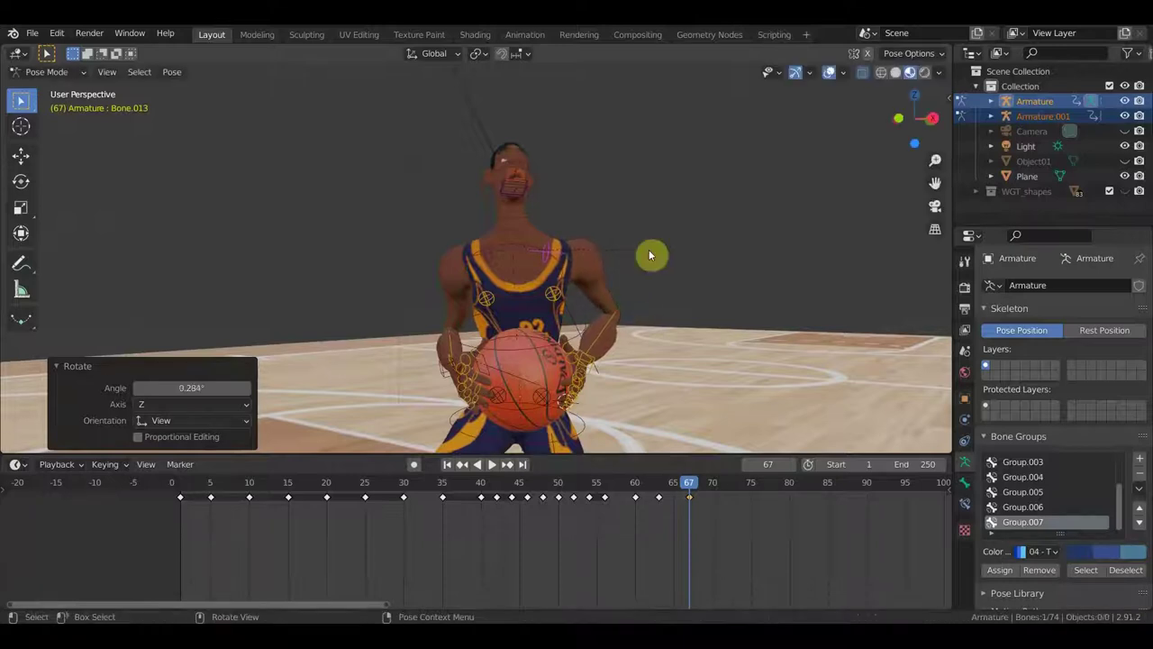
mouse_move(611, 262)
middle_mouse_down()
mouse_move(562, 331)
mouse_move(615, 386)
mouse_move(630, 440)
middle_mouse_up()
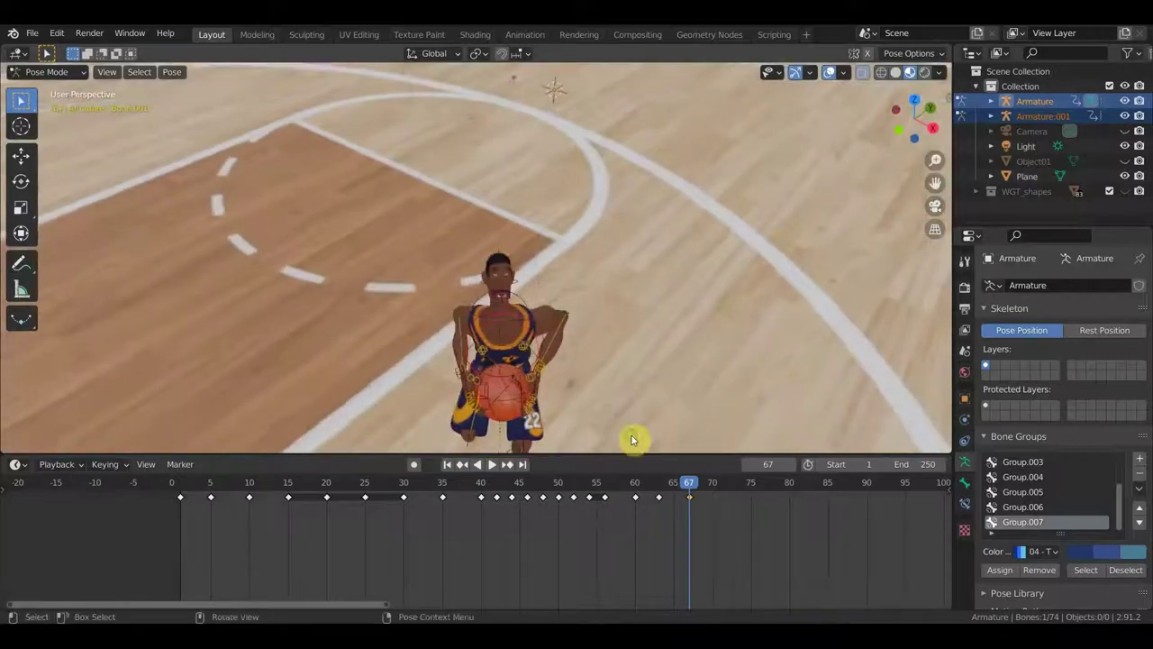
key("r")
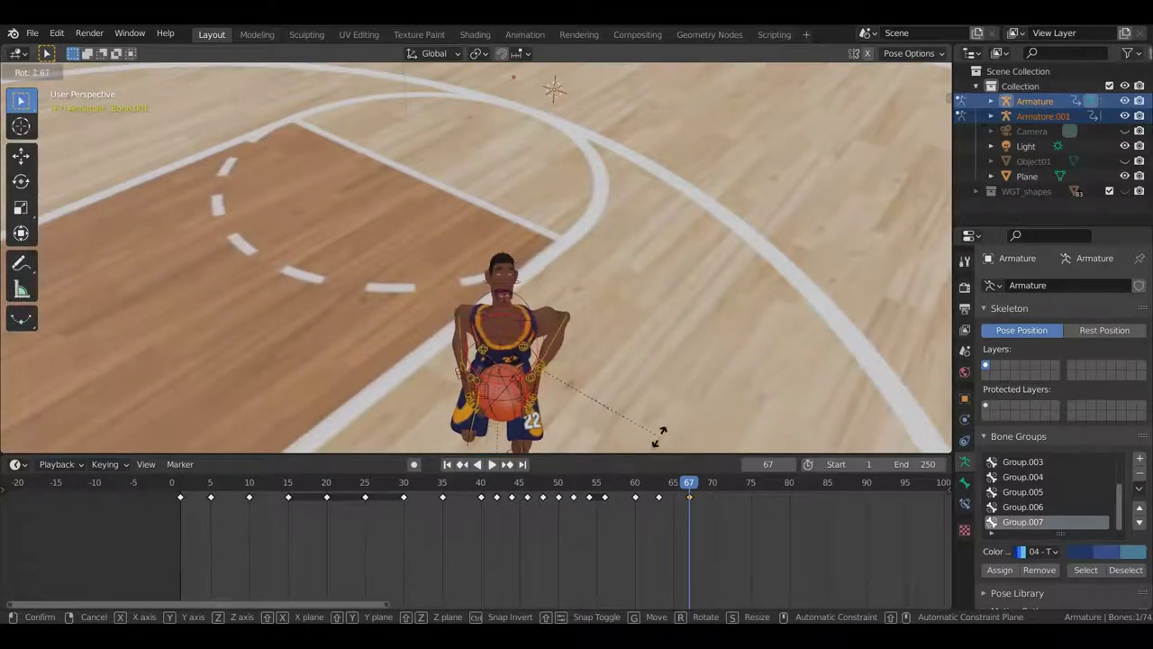
left_click(592, 412)
Step: Rotate chest Bone.002 25.3° about Z, then check frame 68 and return to 67
mouse_move(543, 364)
middle_mouse_down()
mouse_move(553, 332)
mouse_move(589, 381)
mouse_move(591, 419)
middle_mouse_up()
left_click(538, 345)
key("r")
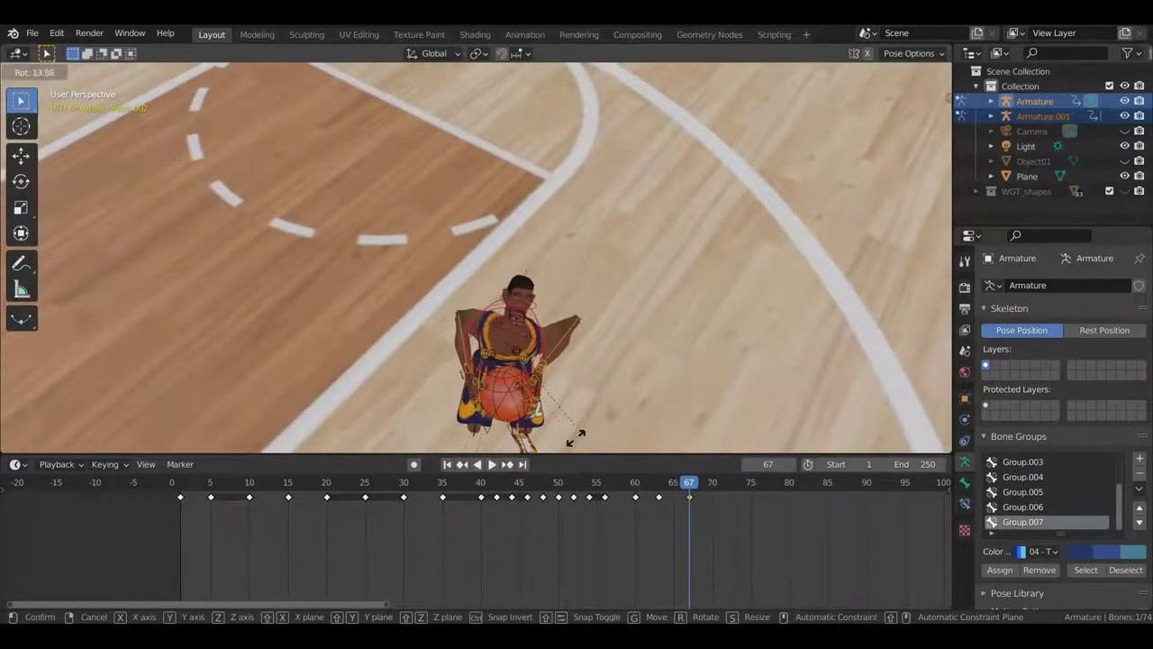
left_click(560, 440)
middle_click_drag(560, 441, 590, 330)
mouse_move(662, 487)
left_mouse_down()
mouse_move(700, 498)
mouse_move(690, 501)
left_mouse_up()
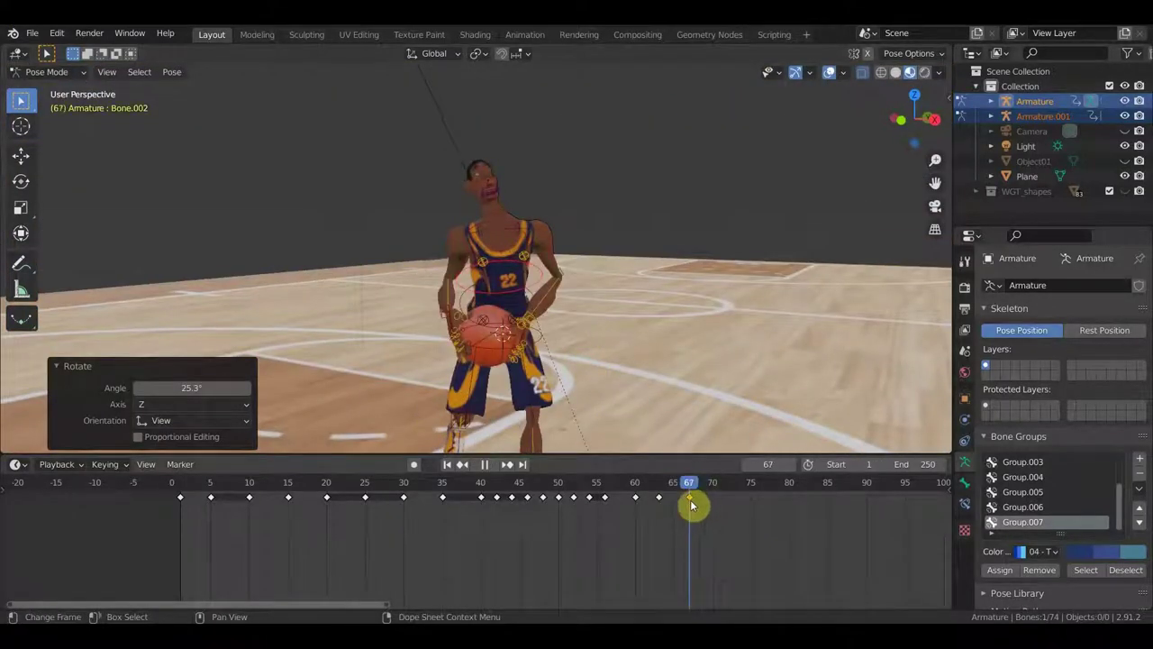
mouse_move(622, 387)
middle_mouse_down()
mouse_move(587, 360)
mouse_move(584, 379)
mouse_move(529, 266)
middle_mouse_up()
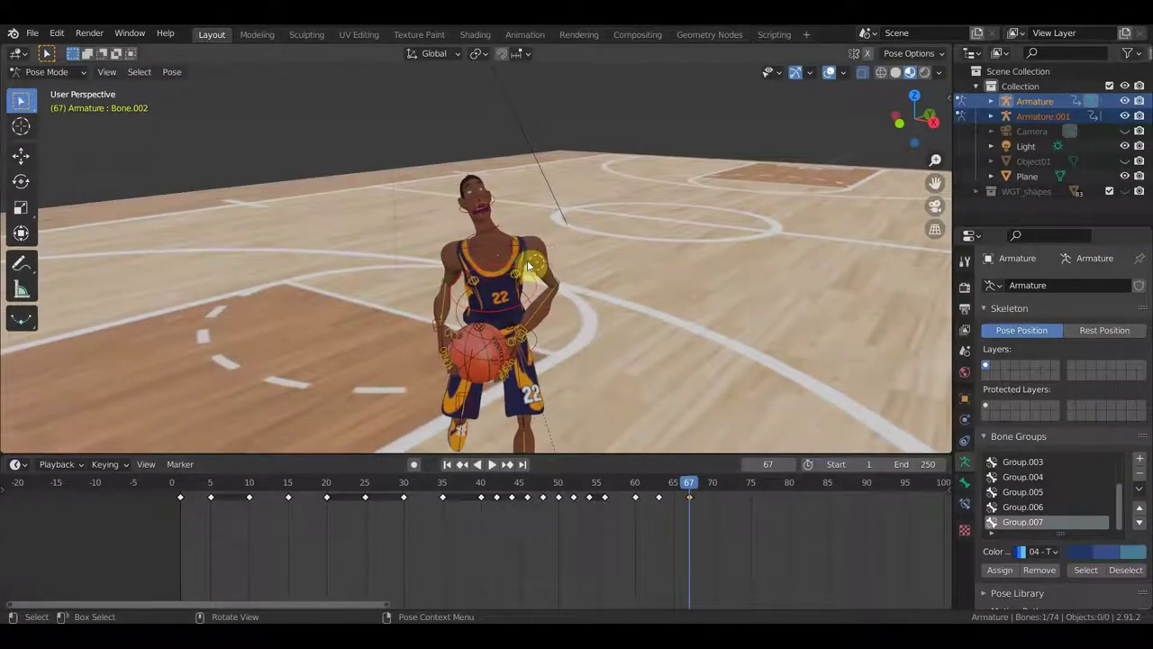
Step: Rotate shoulder bone Bone.004 11.8°, then a further 16.7°
left_click(546, 251)
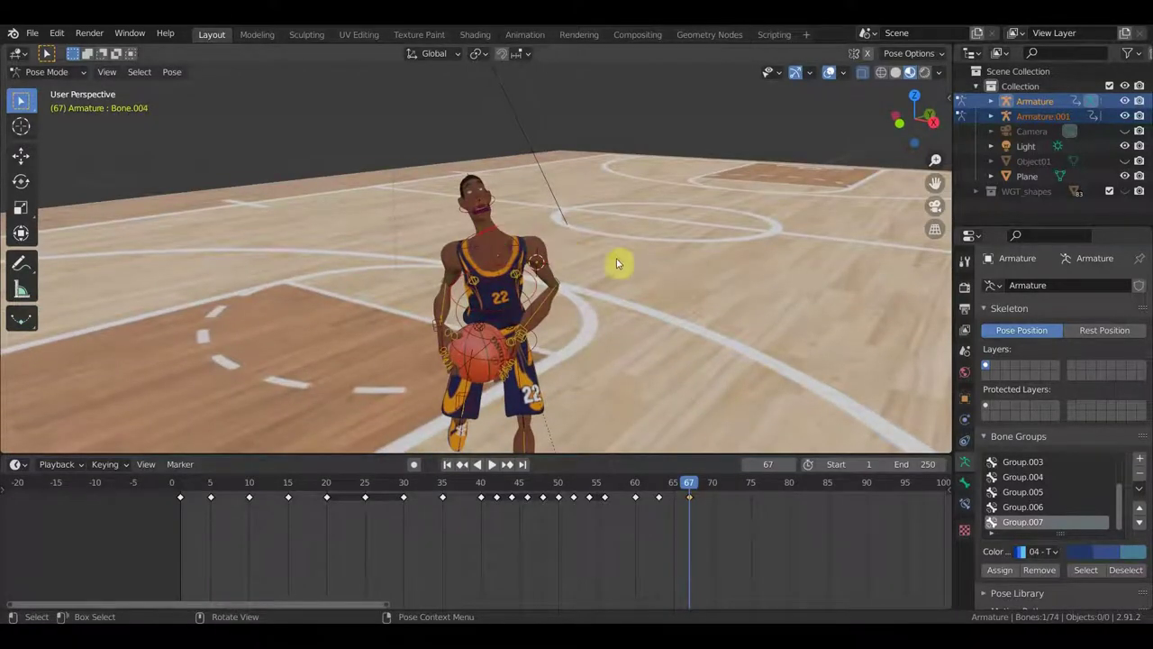
key("r")
left_click(625, 290)
scroll(622, 297, "up", 2)
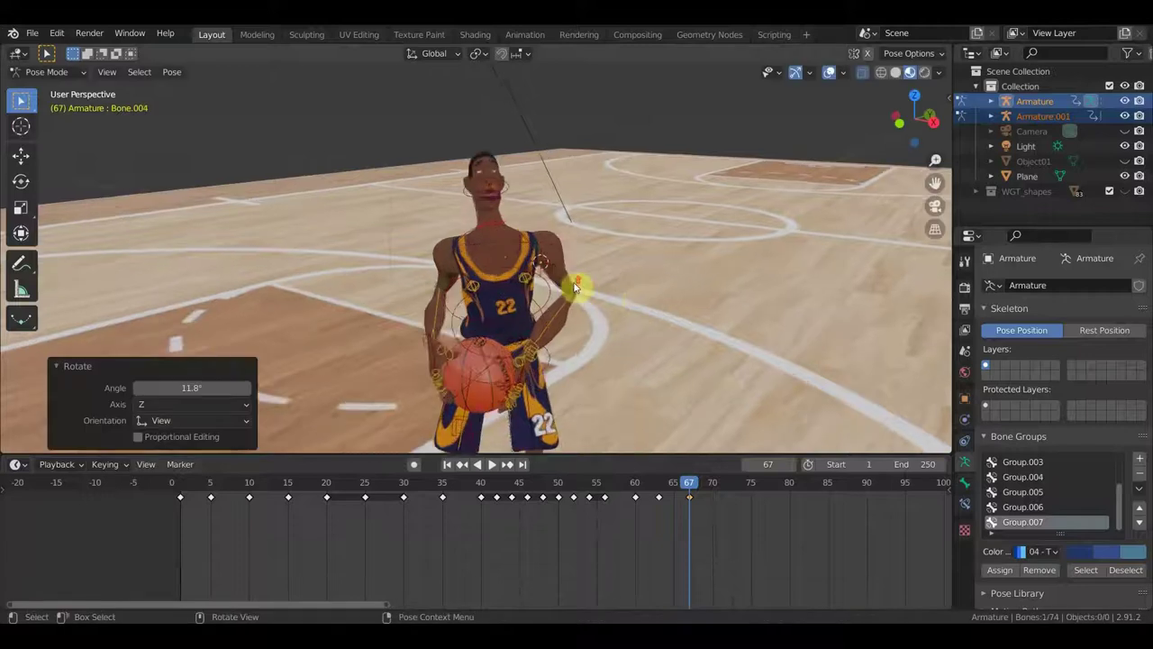
scroll(580, 289, "up", 2)
mouse_move(553, 243)
middle_mouse_down()
mouse_move(579, 252)
mouse_move(601, 417)
middle_mouse_up()
key("r")
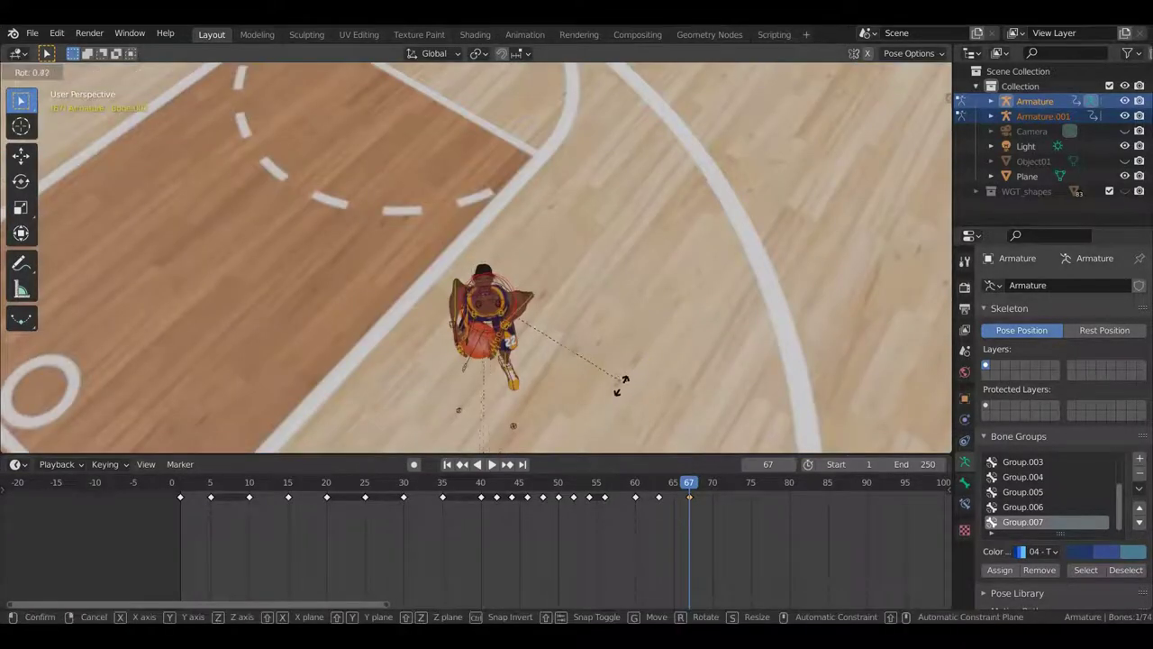
left_click(599, 397)
Step: Rotate spine bone Bone.001 about Z with a small follow-up adjustment
middle_click_drag(607, 381, 605, 246)
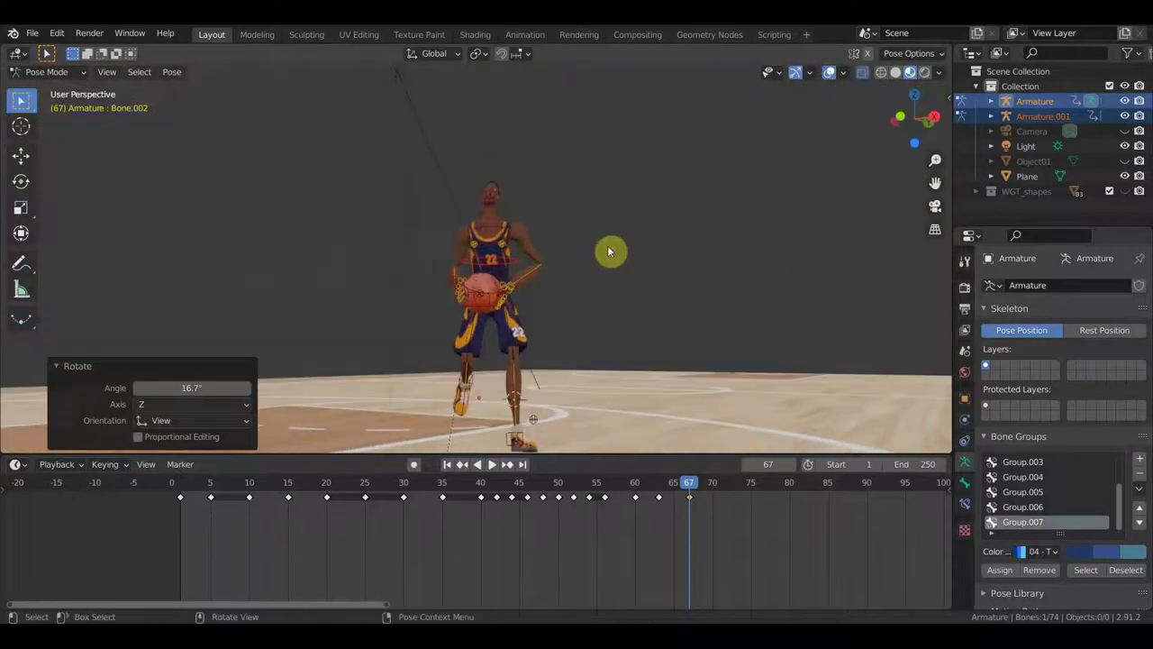
scroll(609, 270, "up", 2)
scroll(577, 270, "up", 2)
mouse_move(581, 334)
middle_mouse_down()
mouse_move(578, 352)
mouse_move(610, 401)
middle_mouse_up()
left_click(564, 316)
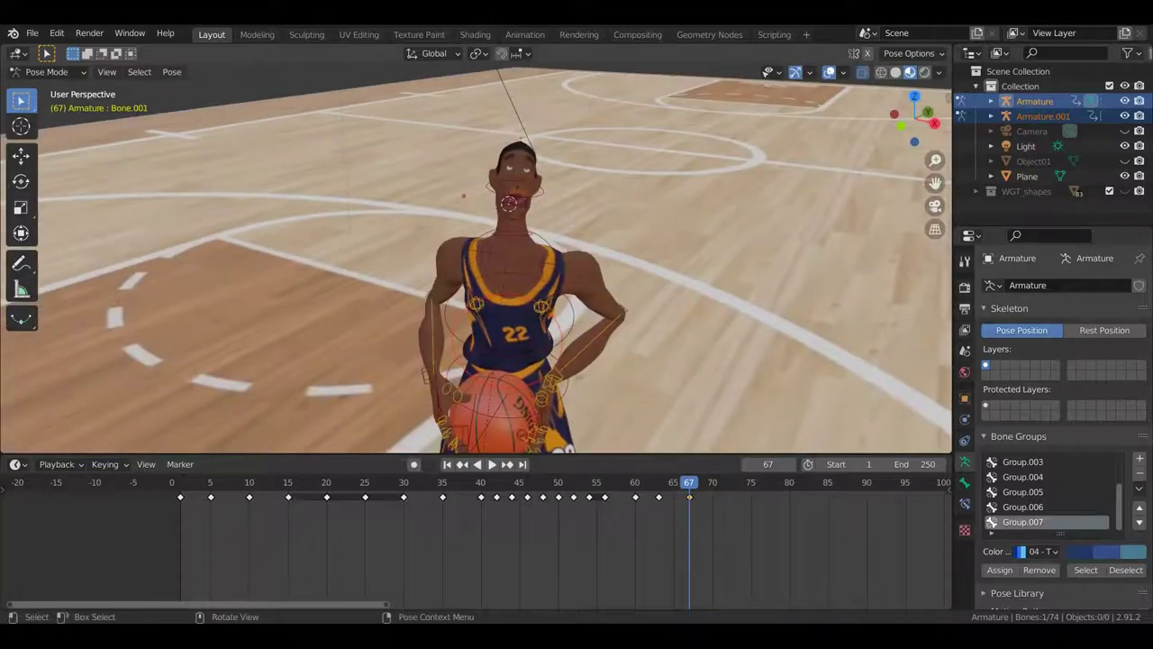
key("r")
left_click(644, 385)
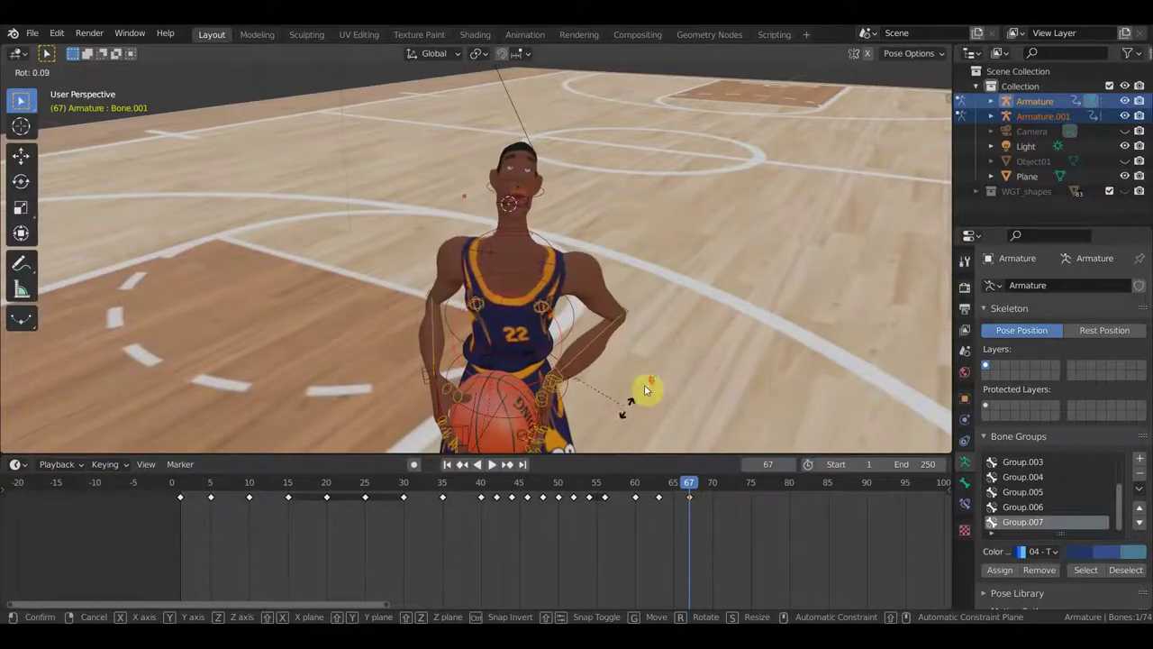
scroll(645, 380, "down", 3)
middle_click_drag(644, 381, 651, 433)
key("r")
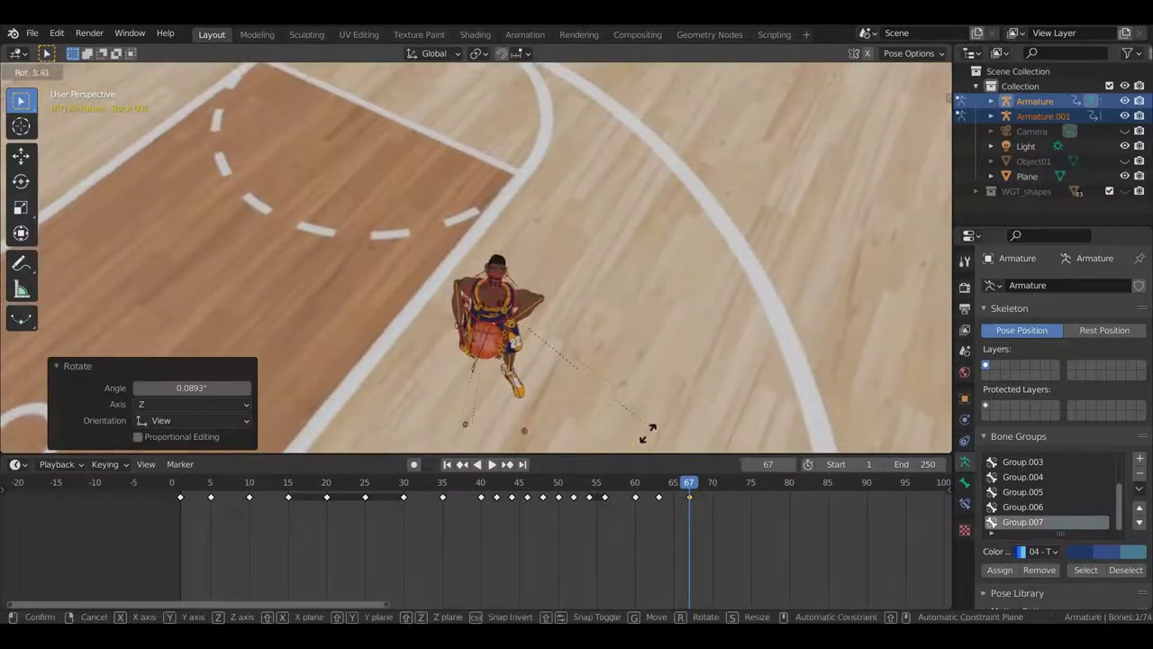
left_click(652, 388)
Step: Twist the torso bone 18.7°, then back -18.4°
mouse_move(651, 388)
middle_mouse_down()
mouse_move(621, 225)
mouse_move(491, 306)
middle_mouse_up()
scroll(491, 306, "up", 3)
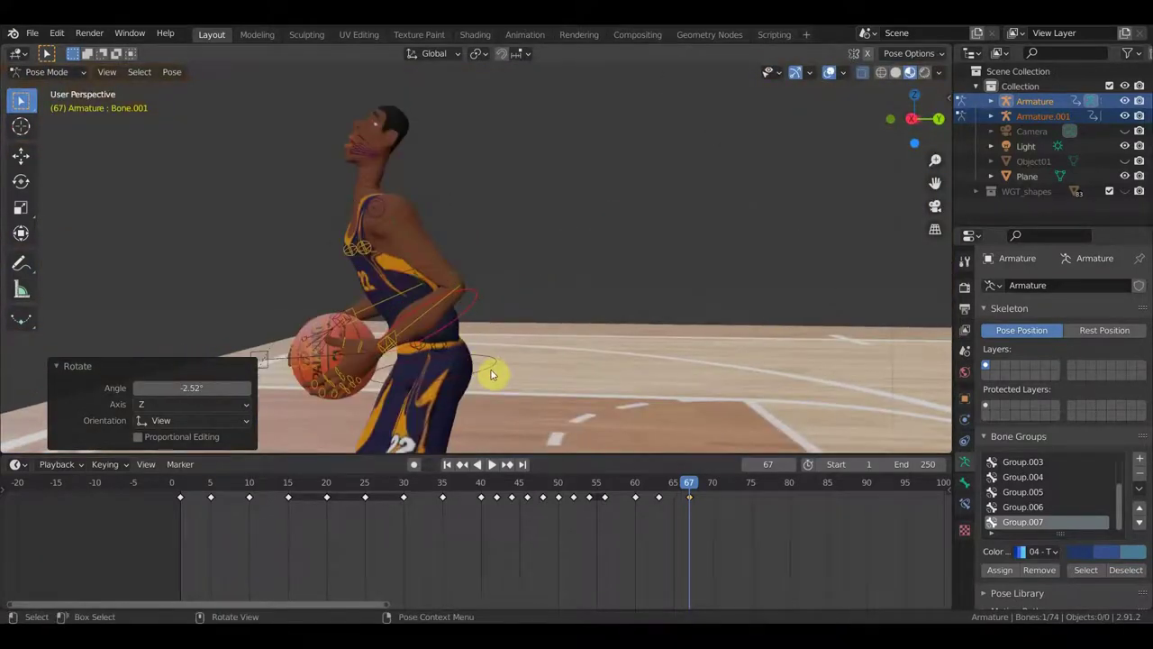
mouse_move(496, 370)
middle_mouse_down()
mouse_move(540, 360)
mouse_move(634, 439)
mouse_move(641, 417)
middle_mouse_up()
key("r")
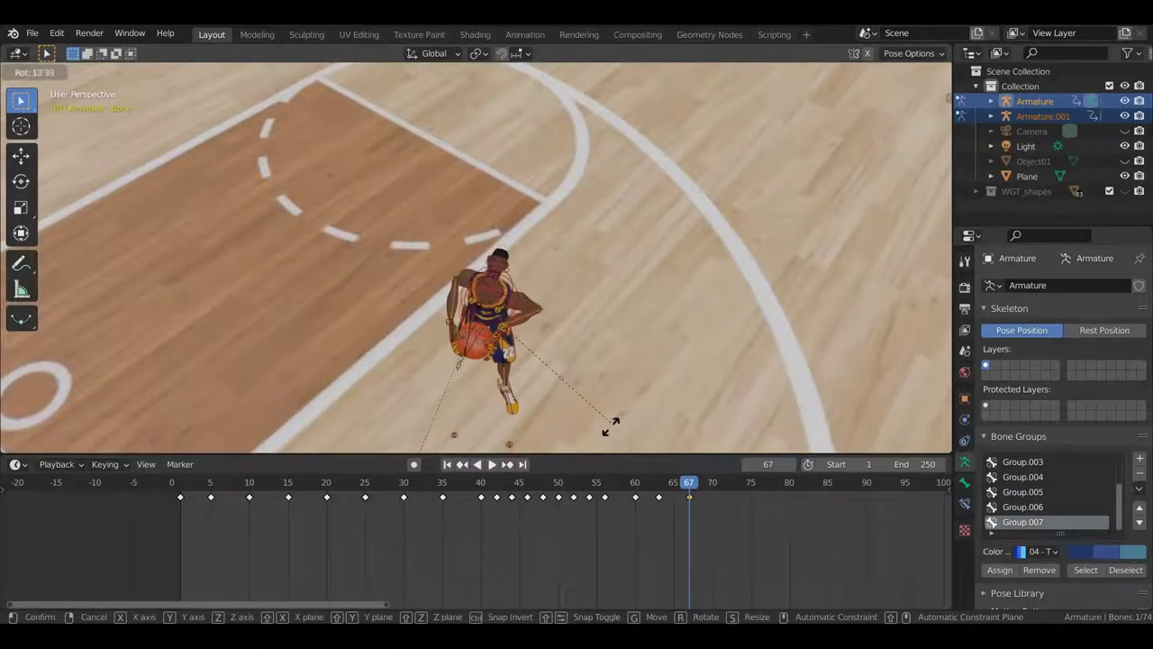
left_click(596, 425)
mouse_move(595, 425)
middle_mouse_down()
mouse_move(530, 337)
mouse_move(543, 320)
middle_mouse_up()
key("i")
mouse_move(534, 379)
middle_mouse_down()
mouse_move(549, 378)
mouse_move(568, 421)
mouse_move(541, 410)
middle_mouse_up()
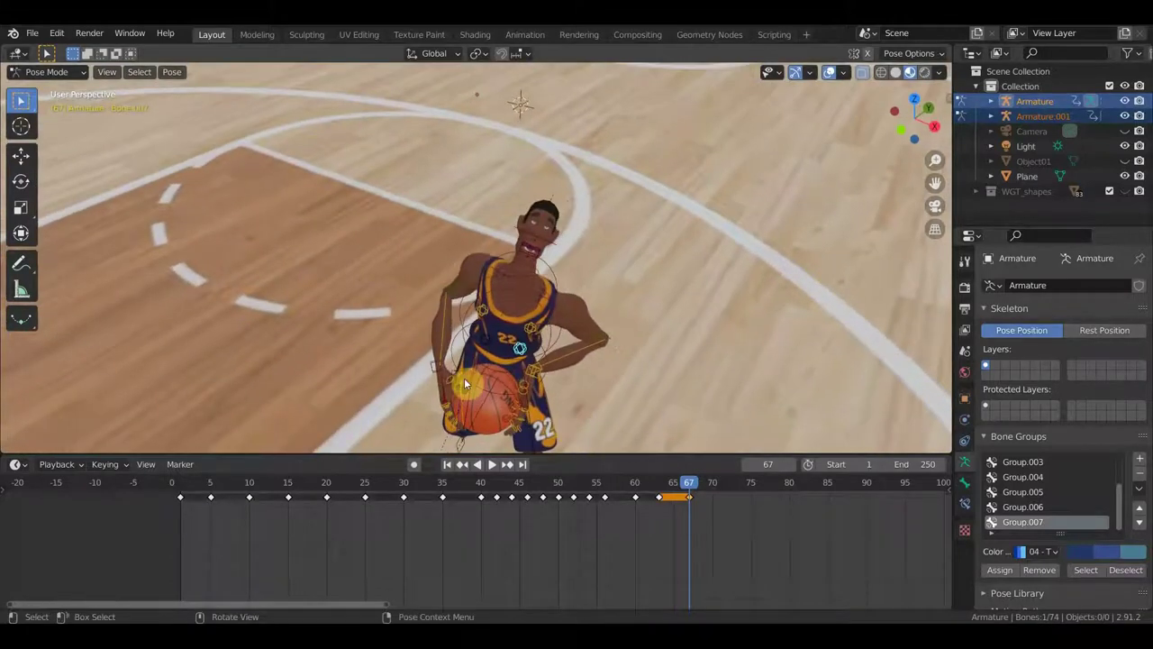
middle_click_drag(594, 374, 598, 438)
key("r")
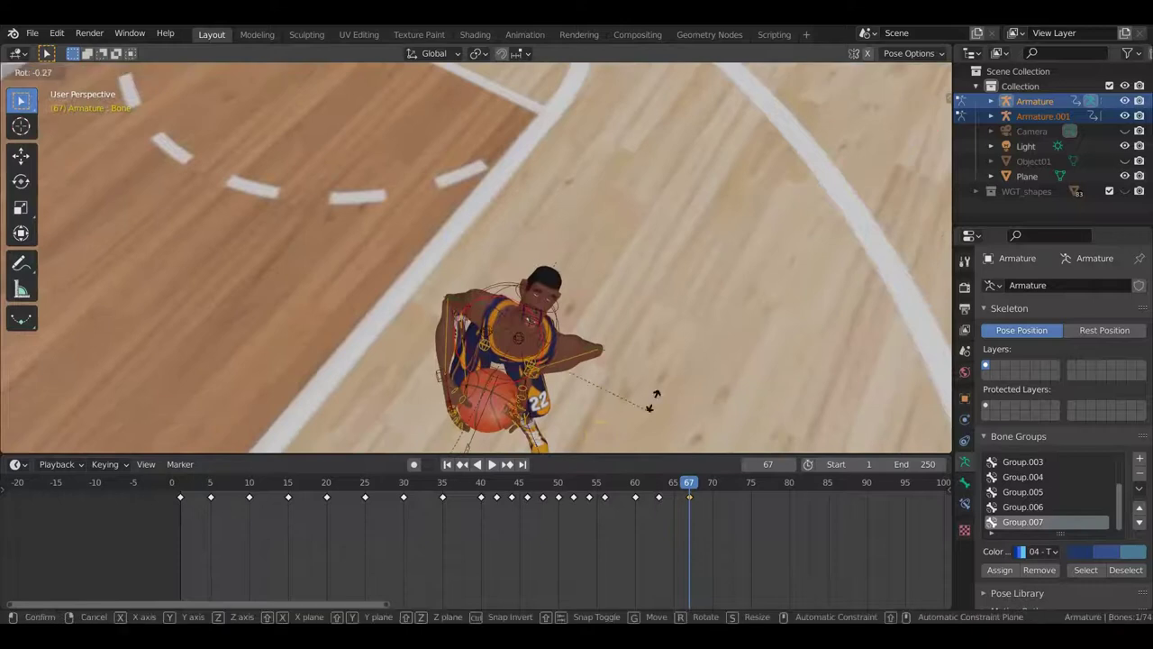
left_click(655, 359)
Step: Rotate the bone 26.4°, then ease it back -9.35°
mouse_move(655, 360)
middle_mouse_down()
mouse_move(650, 339)
mouse_move(682, 299)
mouse_move(733, 304)
mouse_move(658, 306)
mouse_move(658, 288)
mouse_move(654, 360)
middle_mouse_up()
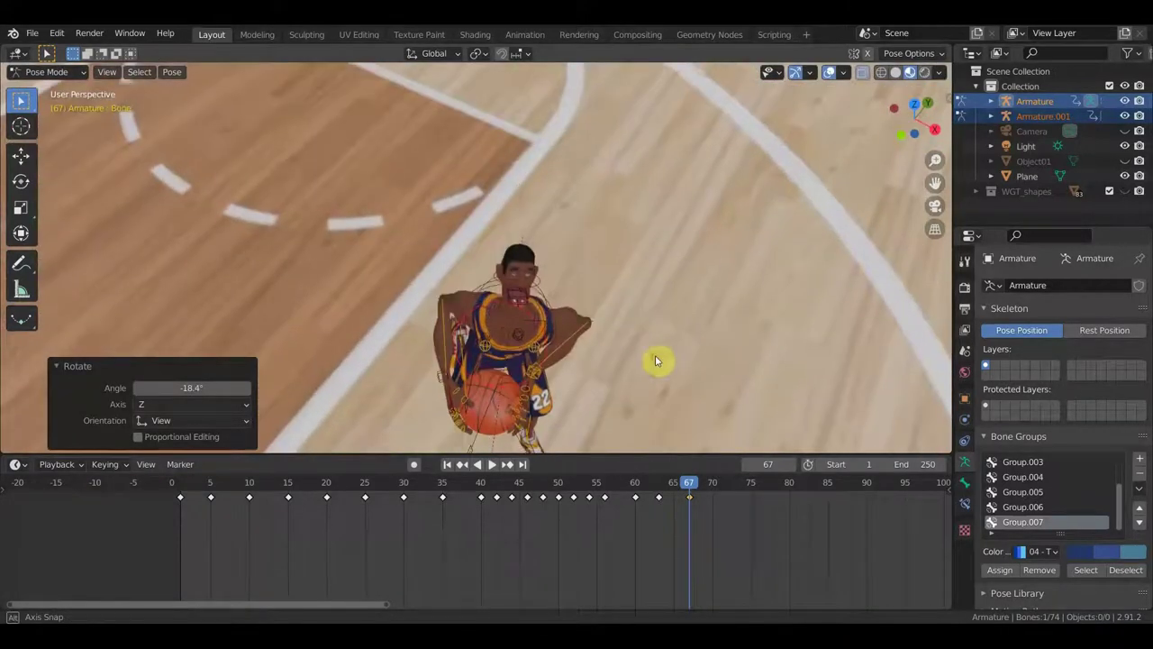
key("r")
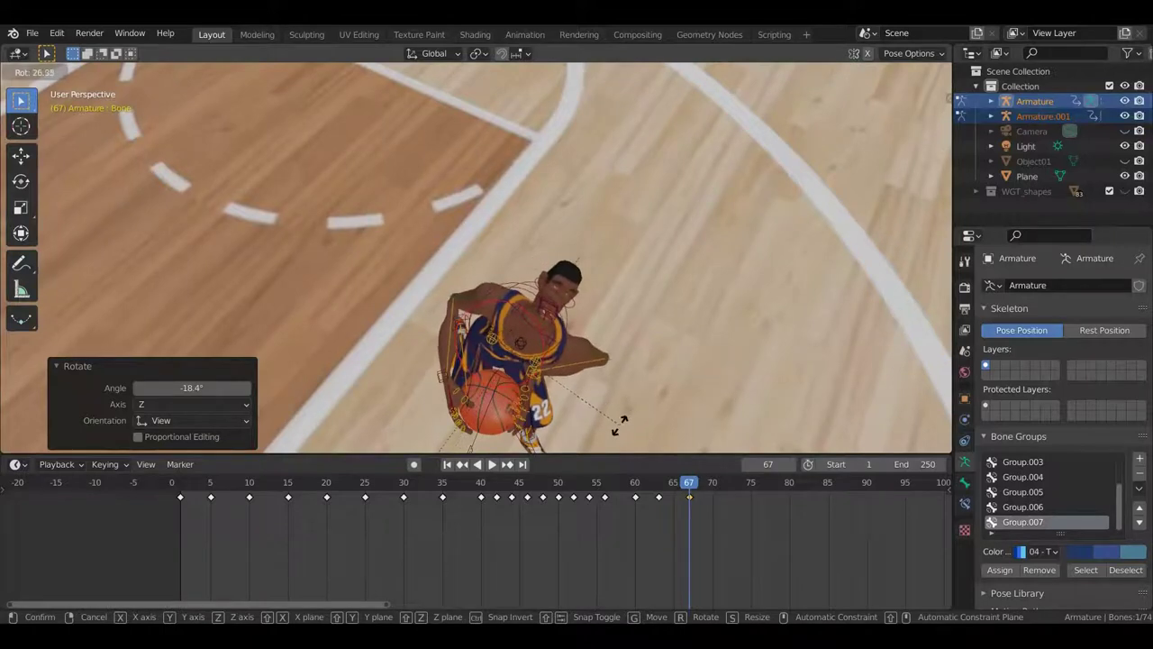
left_click(622, 419)
mouse_move(622, 419)
middle_mouse_down()
mouse_move(618, 301)
mouse_move(631, 288)
mouse_move(668, 395)
mouse_move(606, 398)
middle_mouse_up()
key("r")
left_click(671, 296)
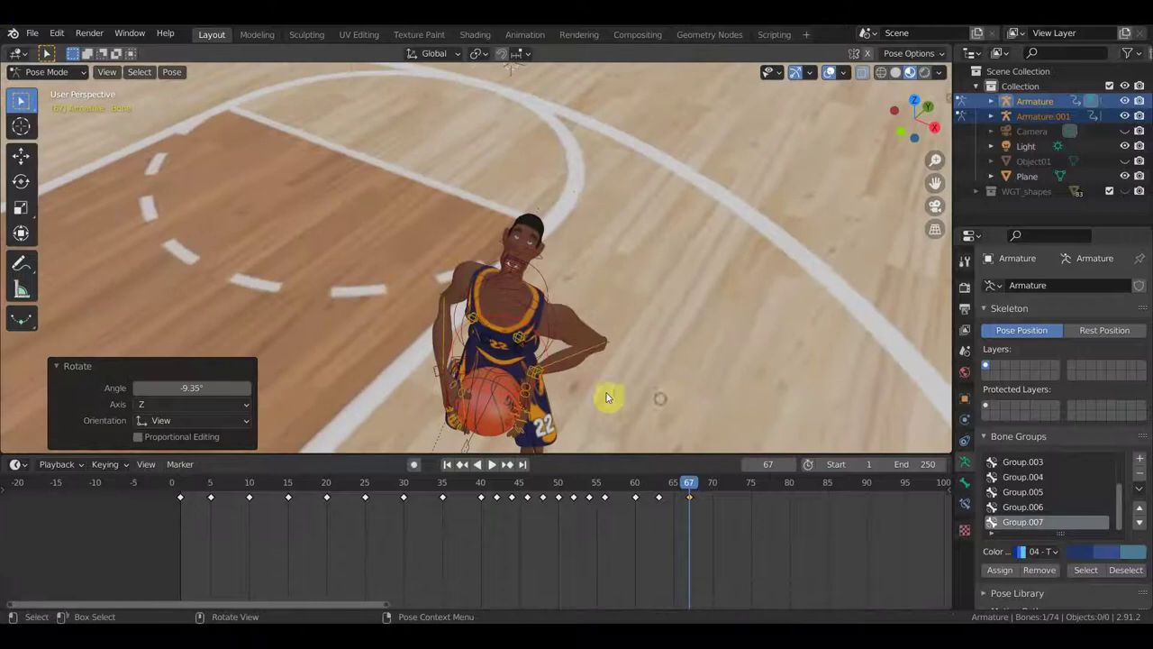
Step: Rotate chest bone Bone.002 -24.2° about Z and select the trailing foot bone
left_click(554, 342)
mouse_move(554, 342)
middle_mouse_down()
mouse_move(643, 394)
mouse_move(645, 415)
middle_mouse_up()
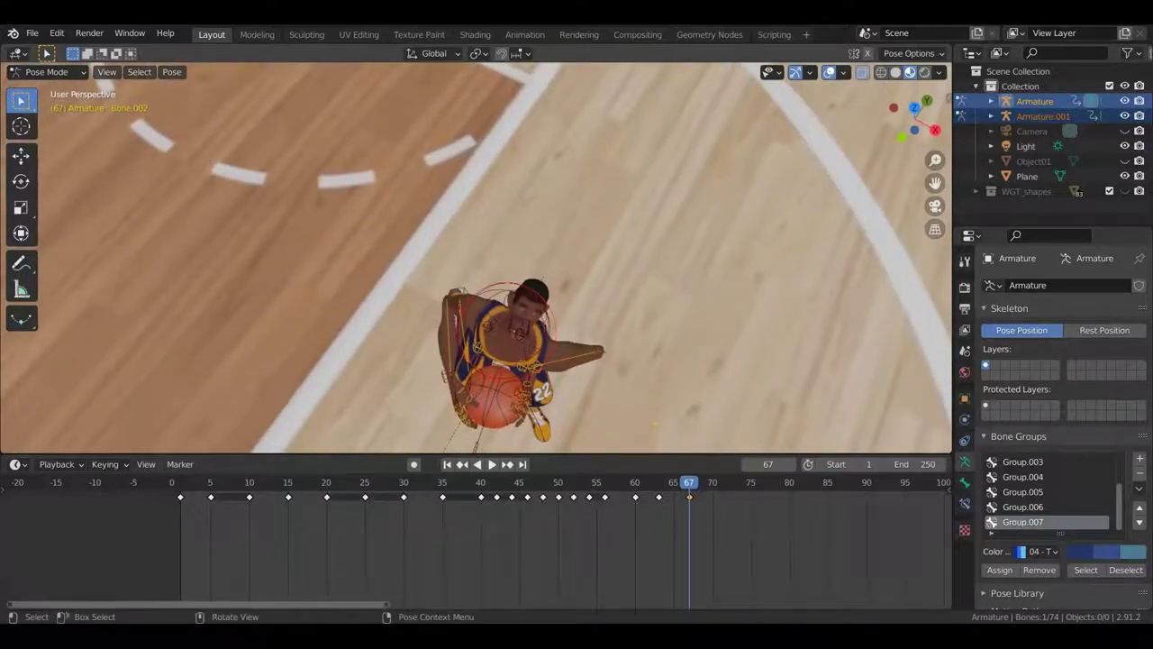
key("r")
left_click(671, 310)
mouse_move(661, 322)
middle_mouse_down()
mouse_move(657, 201)
mouse_move(695, 232)
mouse_move(630, 276)
mouse_move(531, 268)
mouse_move(549, 258)
mouse_move(780, 263)
mouse_move(714, 309)
mouse_move(573, 374)
middle_mouse_up()
left_click(445, 384)
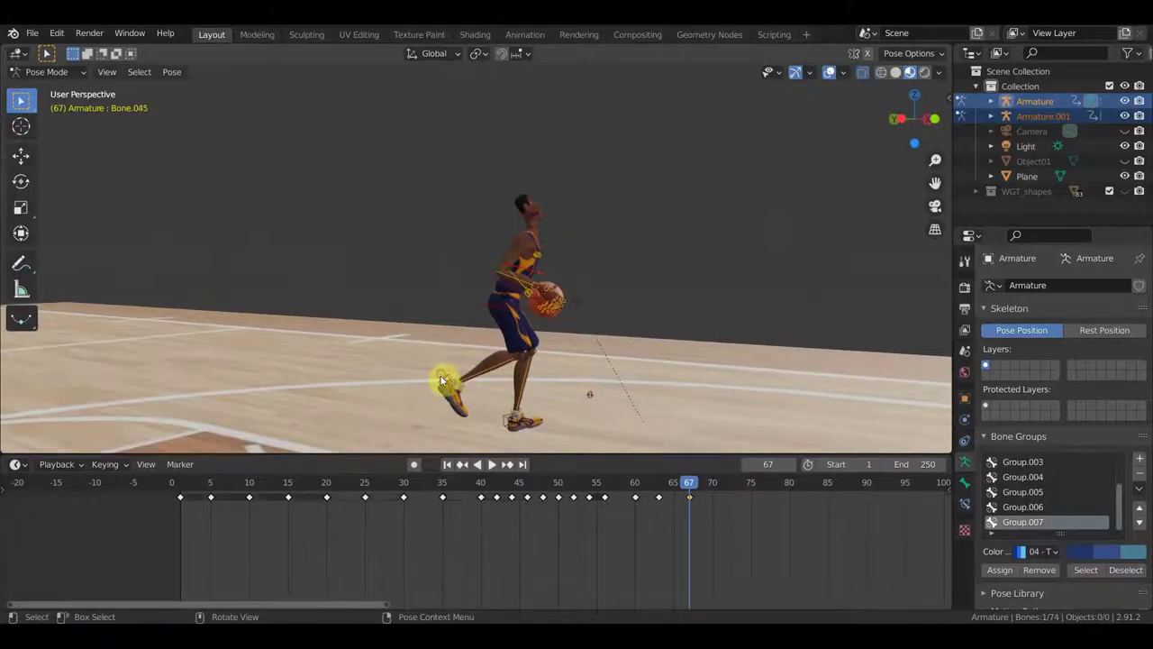
Step: Lift the trailing foot into a stride, then select the main body bone and Bone.072
key("g")
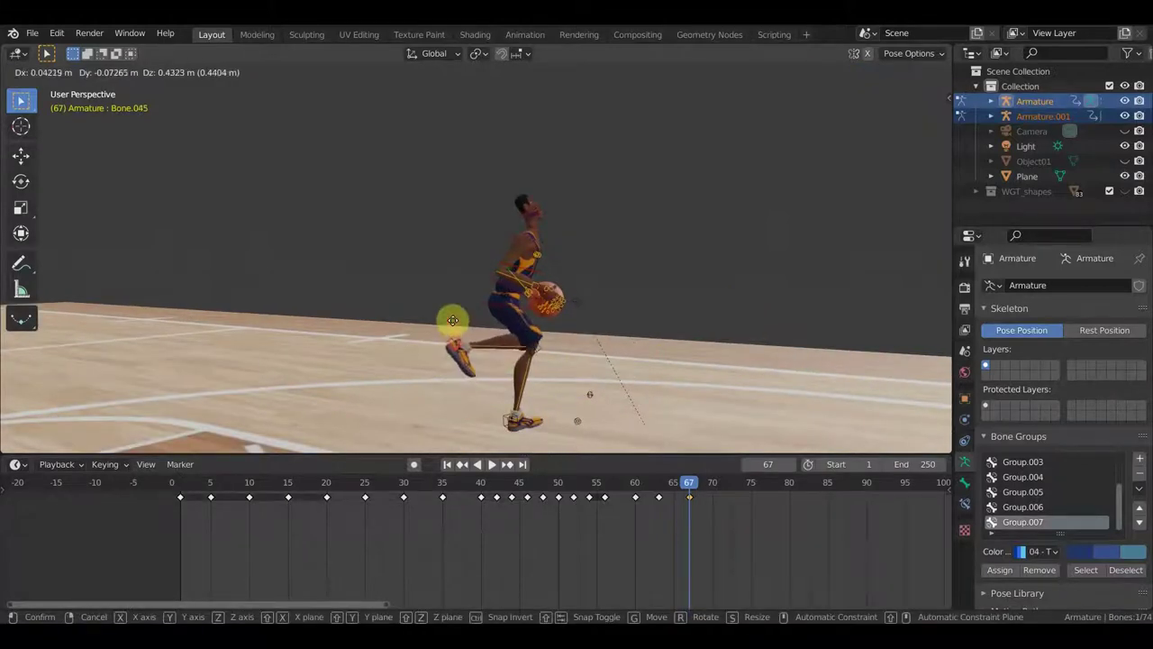
left_click(485, 331)
middle_click_drag(607, 389, 488, 309)
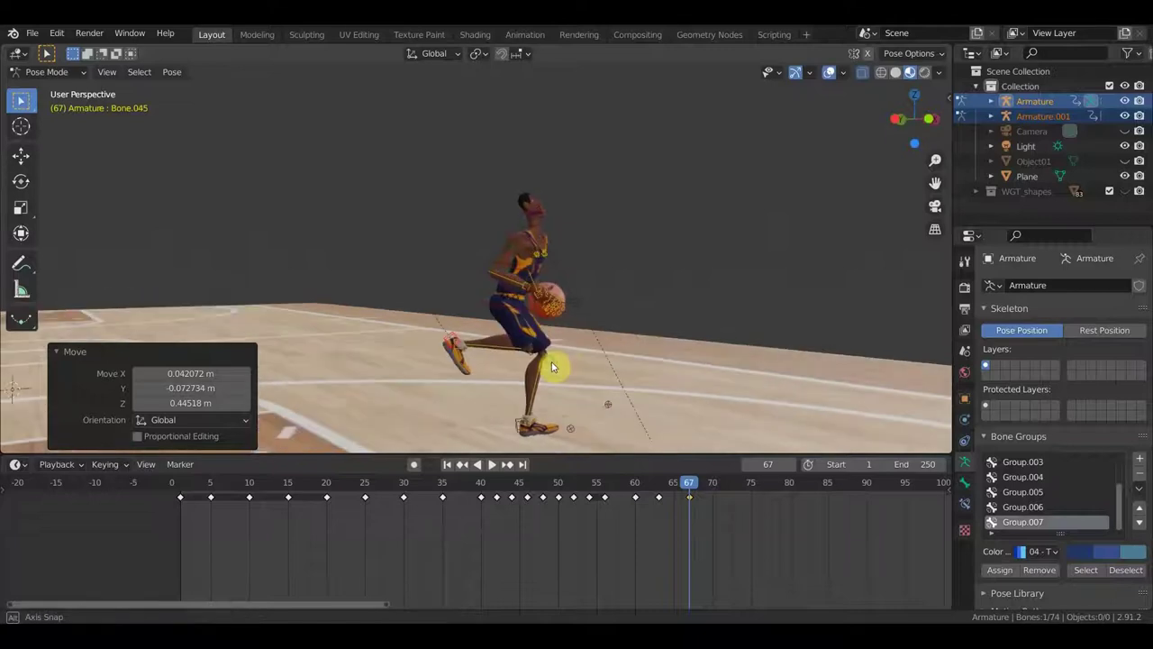
left_click(489, 303)
scroll(505, 311, "up", 4)
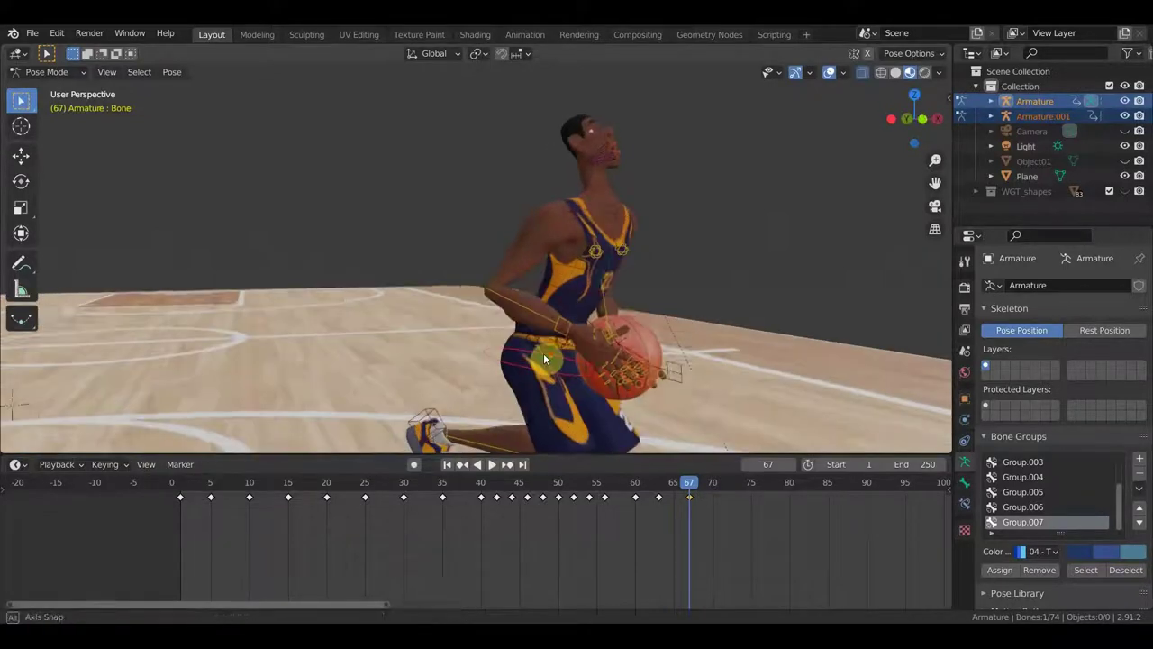
left_click(566, 337, "shift")
mouse_move(593, 340)
middle_mouse_down()
mouse_move(524, 368)
mouse_move(550, 381)
middle_mouse_up()
mouse_move(630, 357)
middle_mouse_down()
mouse_move(630, 278)
mouse_move(539, 347)
mouse_move(574, 322)
mouse_move(586, 340)
mouse_move(686, 306)
mouse_move(733, 306)
middle_mouse_up()
Step: Move the ball's bone down to a lower position
left_click(671, 302)
scroll(734, 307, "down", 2)
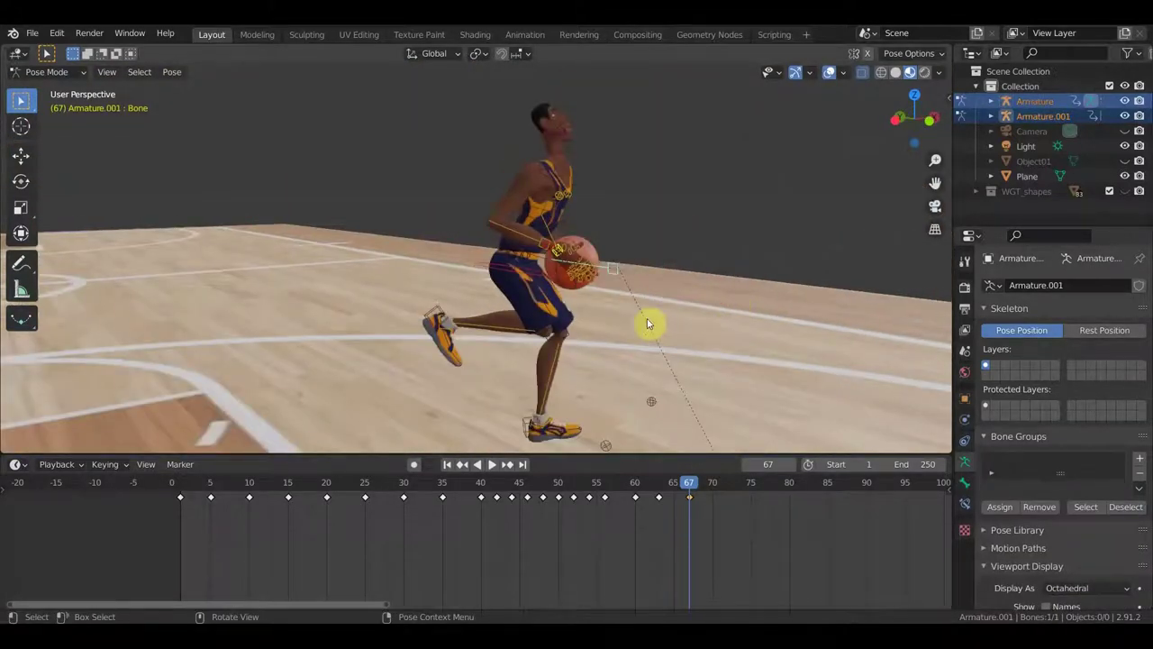
key("g")
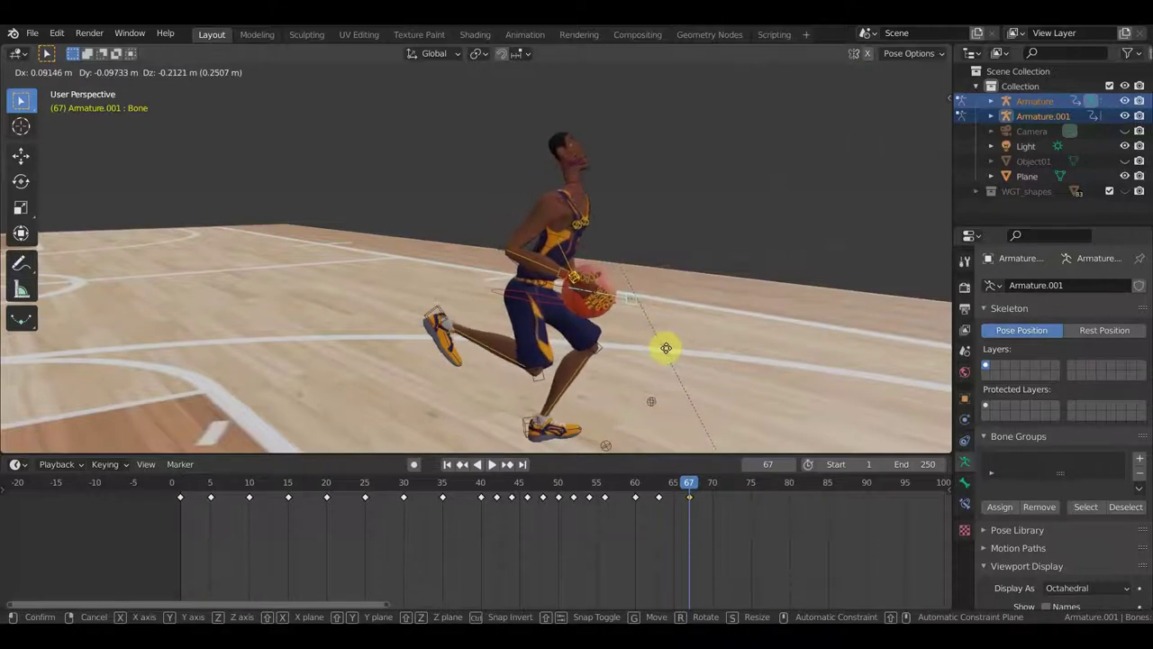
left_click(668, 347)
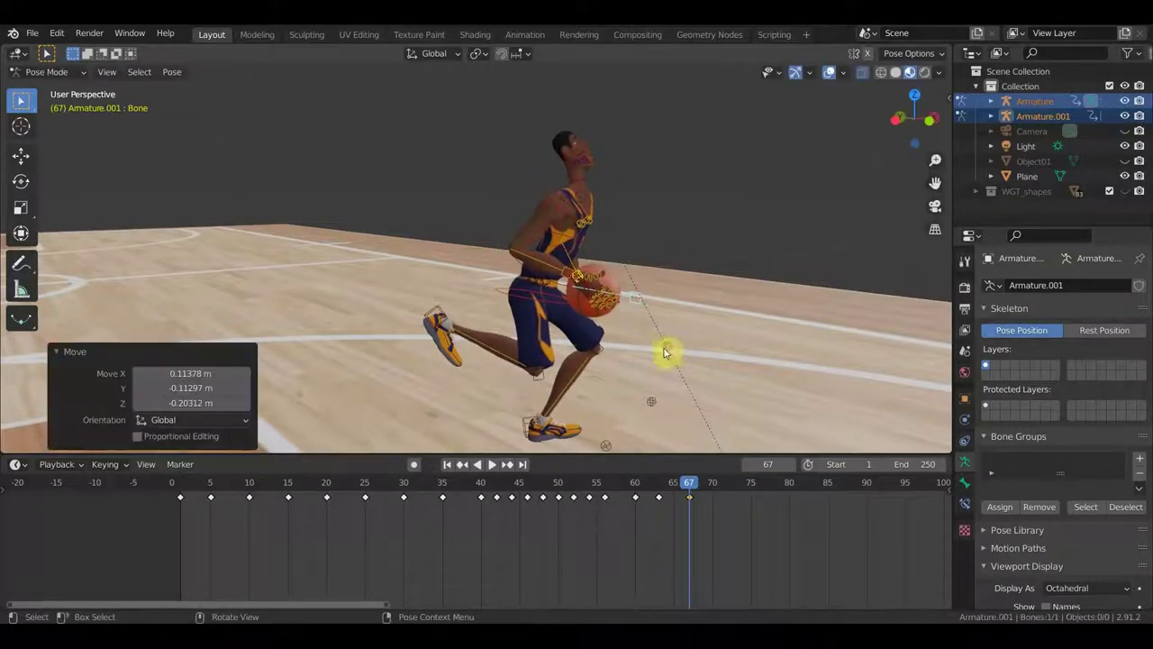
Step: Reposition the raised foot and nudge the planted foot slightly
left_click(441, 328)
key("g")
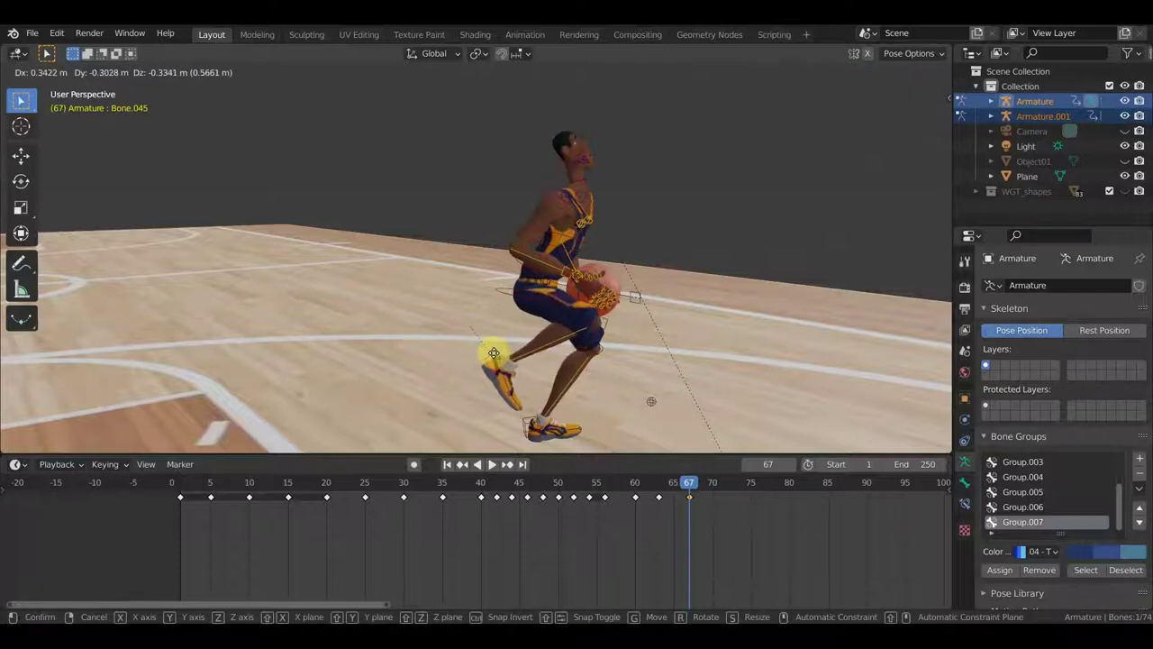
left_click(502, 348)
middle_click_drag(502, 347, 475, 315)
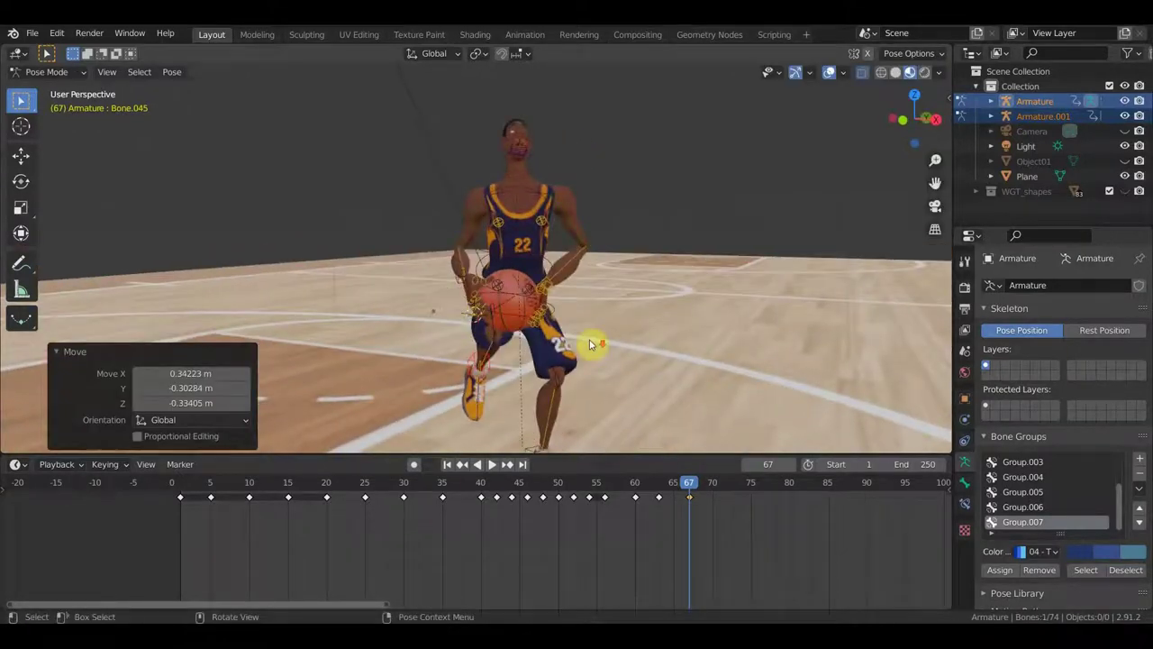
middle_click_drag(592, 342, 582, 376)
left_click(565, 425)
scroll(520, 420, "down", 3)
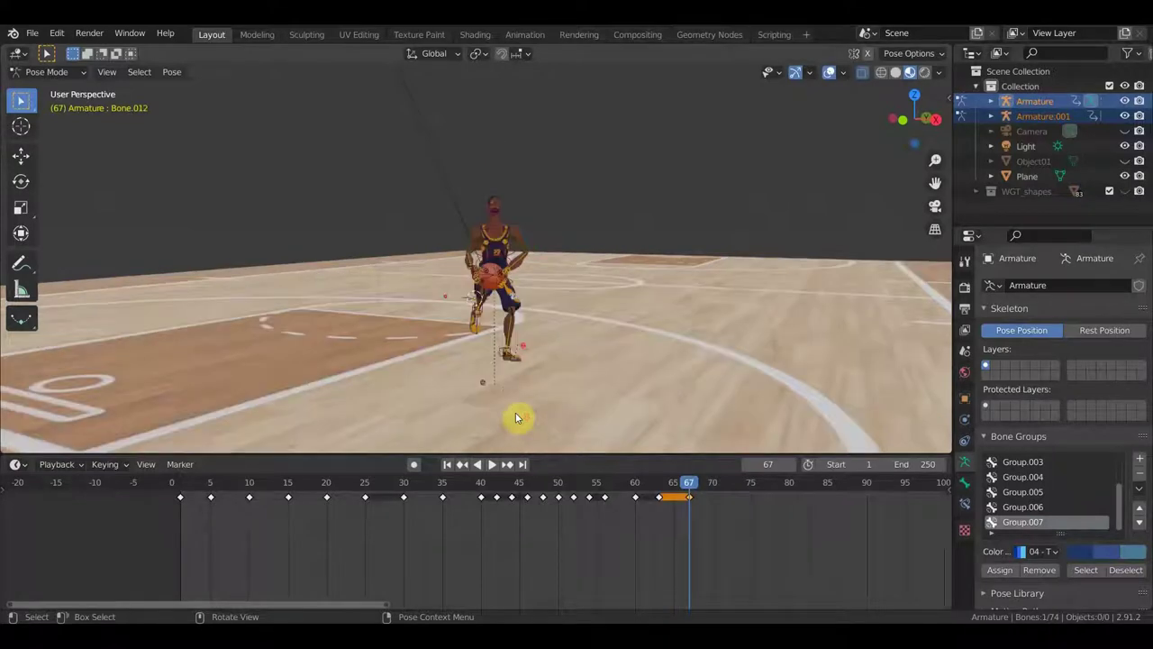
key("g")
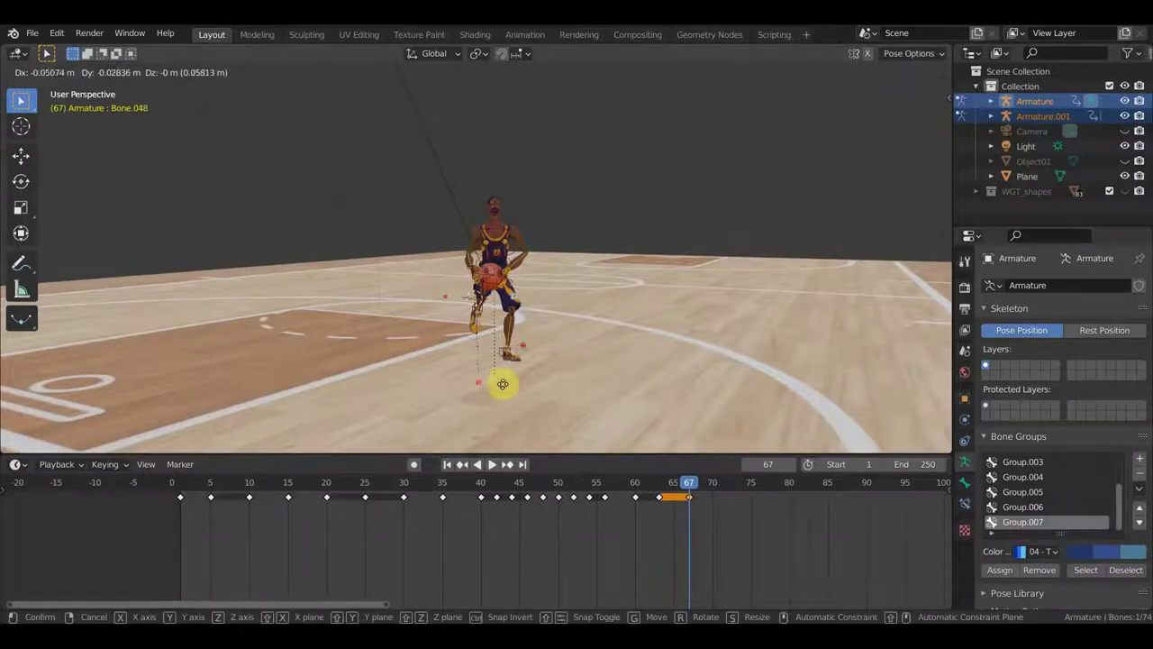
left_click(504, 376)
mouse_move(515, 370)
middle_mouse_down()
mouse_move(653, 387)
mouse_move(623, 334)
mouse_move(487, 334)
mouse_move(542, 344)
mouse_move(521, 368)
mouse_move(659, 353)
mouse_move(690, 324)
mouse_move(630, 362)
middle_mouse_up()
scroll(623, 335, "up", 3)
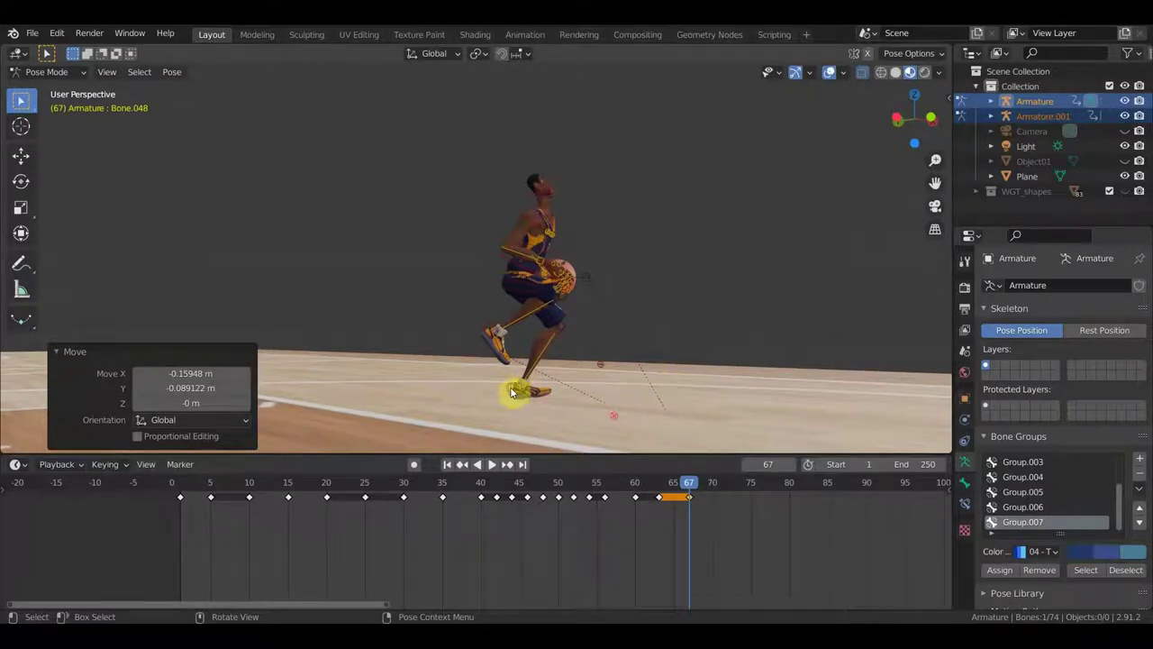
Step: Rotate hip bone Bone.009
left_click(620, 387)
key("r")
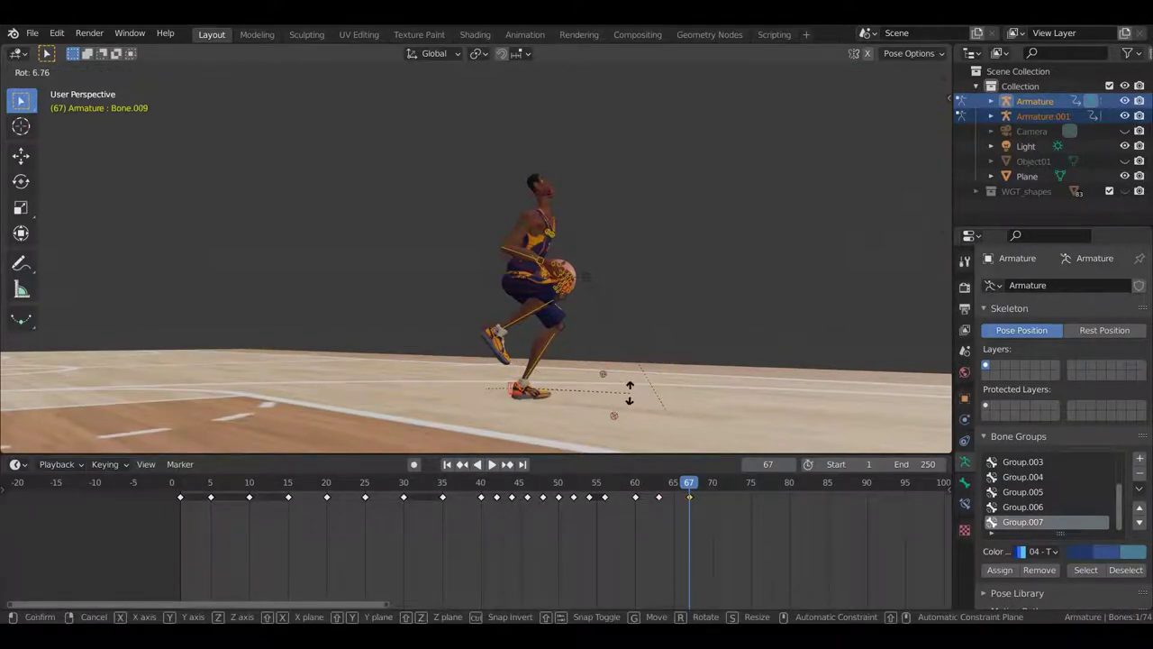
left_click(630, 397)
Step: Keyframe location and rotation for all bones at frame 67, then scrub back
key("a")
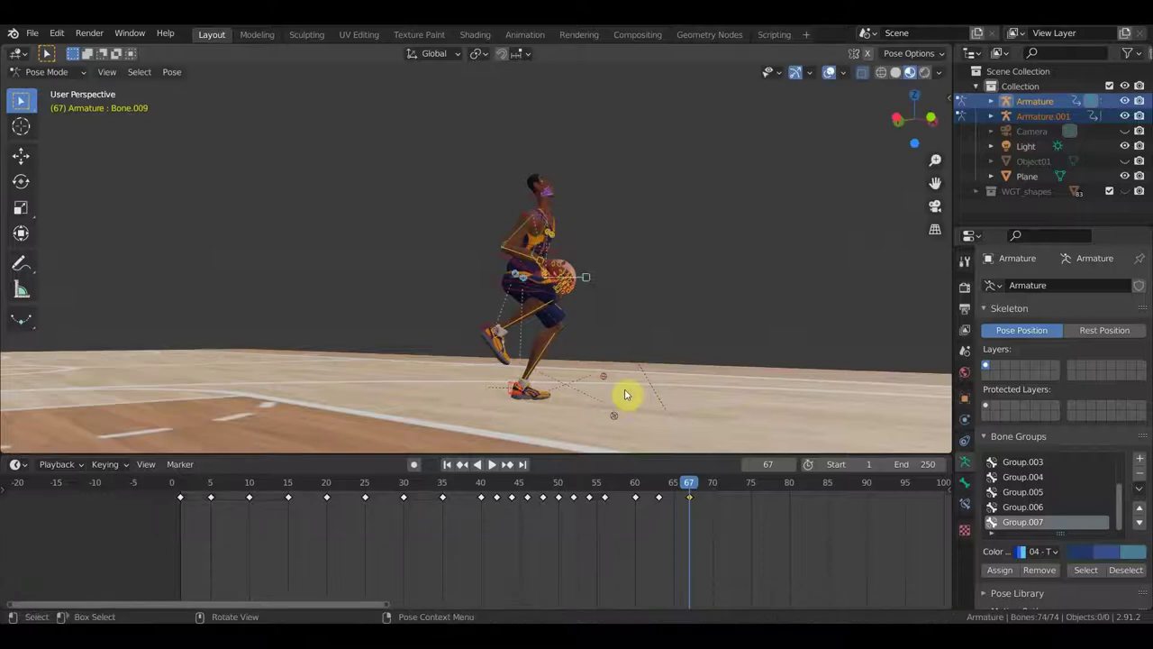
key("i")
left_click(624, 394)
mouse_move(682, 484)
left_mouse_down()
mouse_move(538, 510)
mouse_move(770, 512)
mouse_move(696, 512)
mouse_move(723, 512)
mouse_move(708, 486)
mouse_move(669, 487)
left_mouse_up()
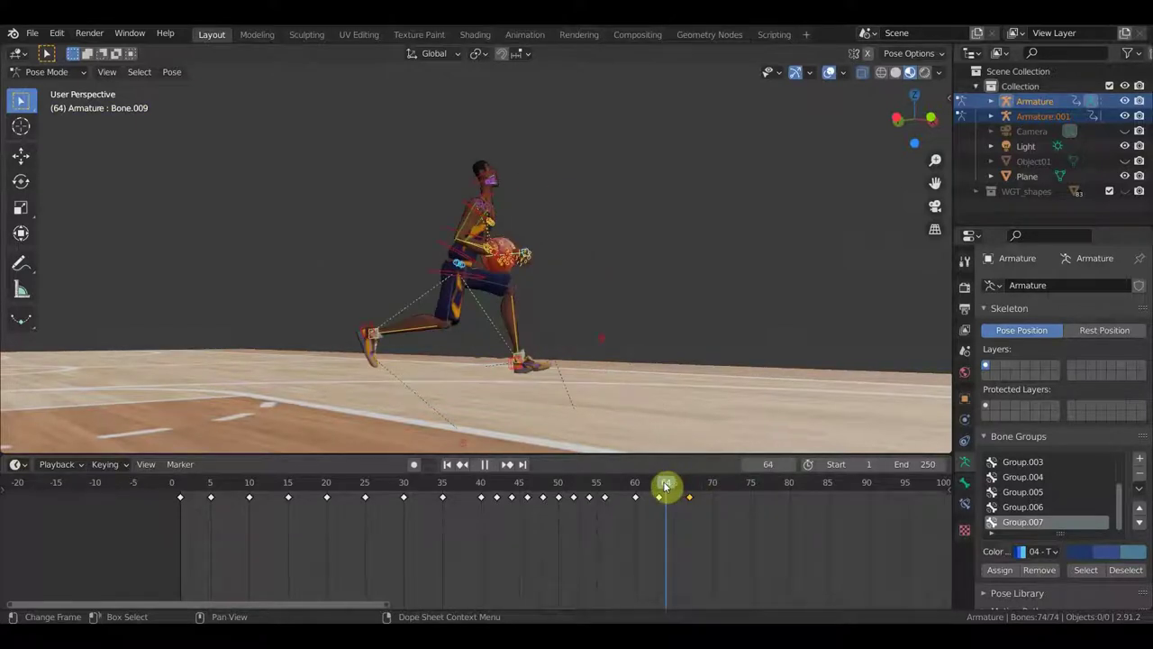
Step: At frame 63, move front foot Bone.009 about 0.13 m forward and up
mouse_move(666, 486)
left_mouse_down()
mouse_move(695, 486)
mouse_move(645, 486)
mouse_move(687, 488)
mouse_move(662, 491)
left_mouse_up()
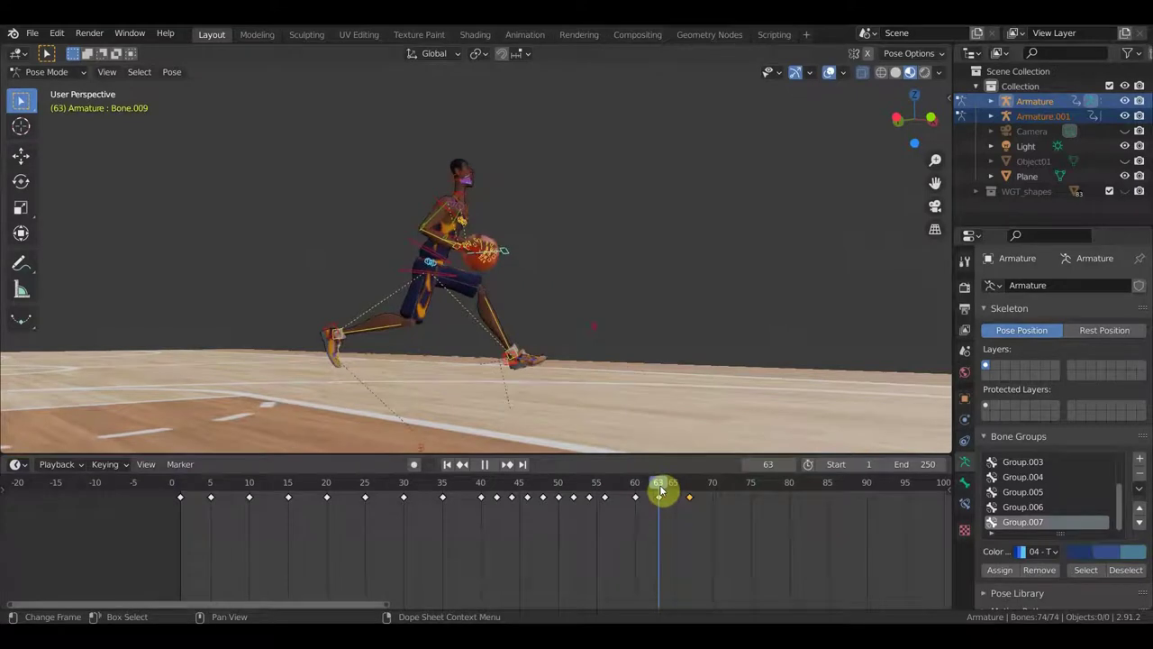
left_click(514, 360)
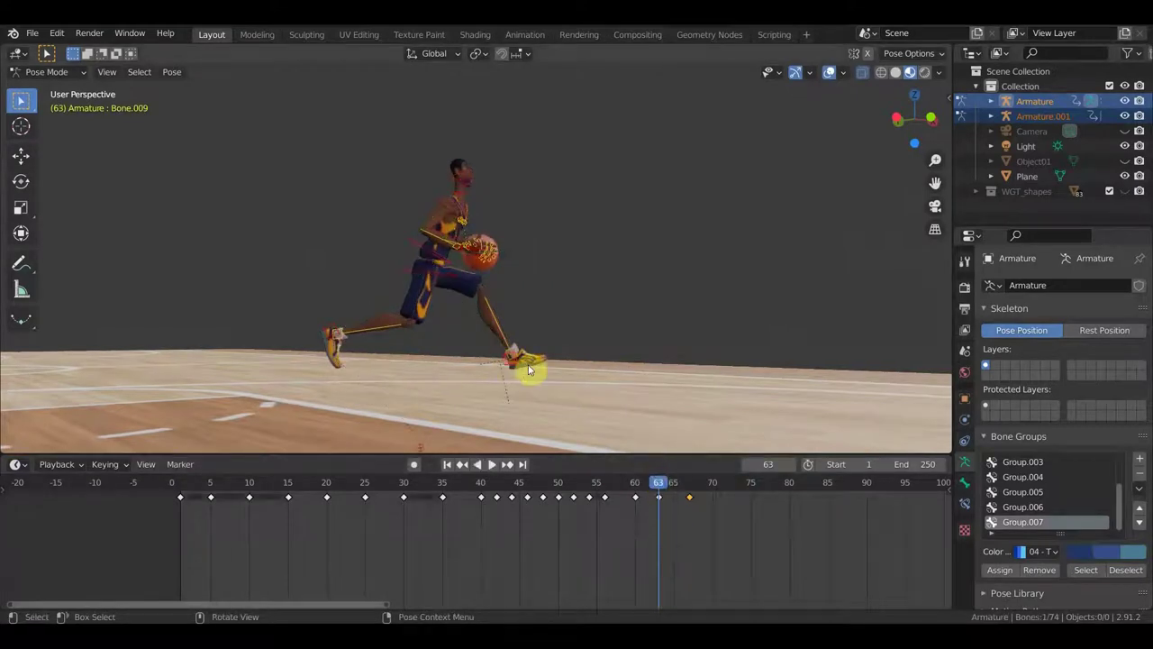
key("g")
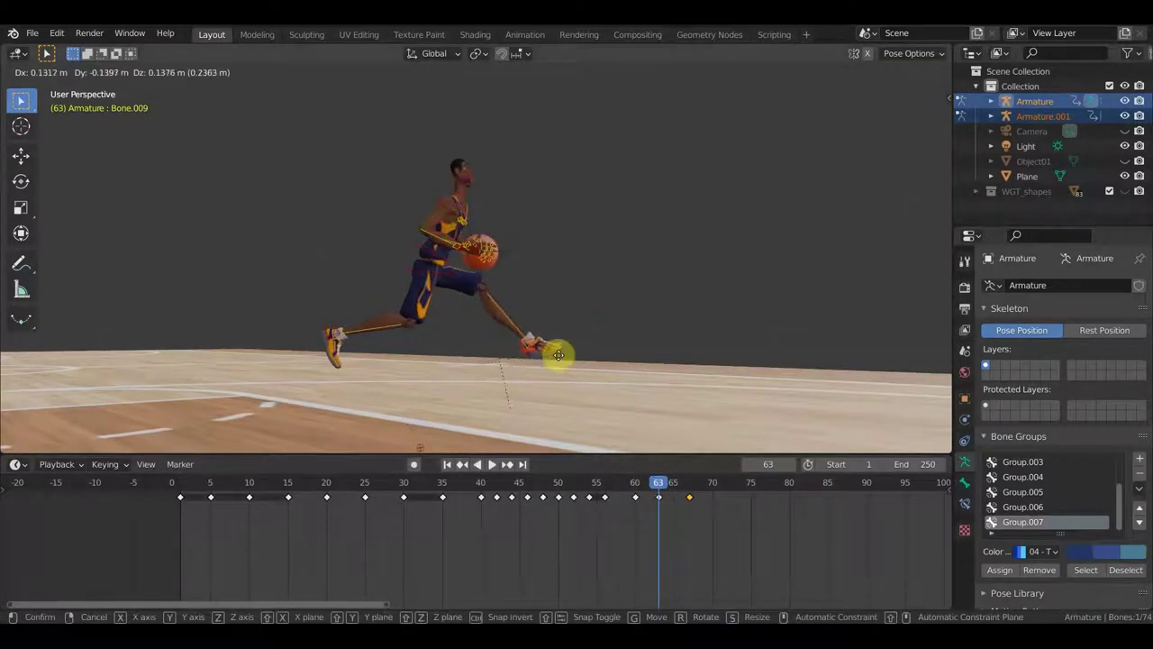
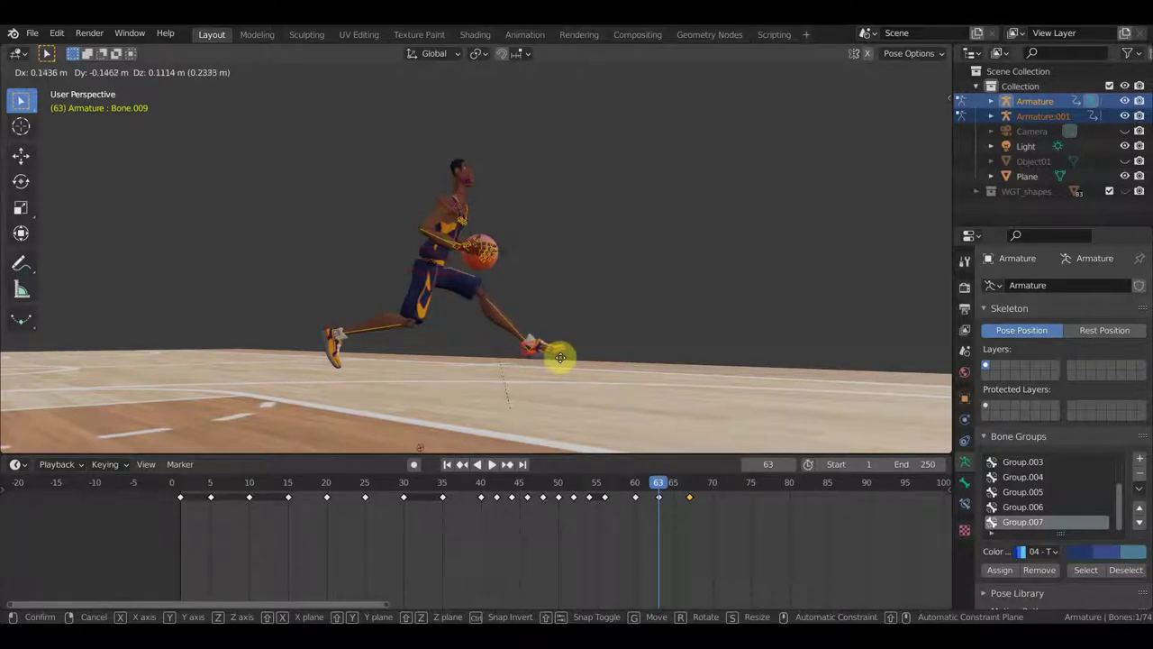
Step: Finish placing the front foot at frame 63 and rotate it -36° to extend the stride
left_click(561, 358)
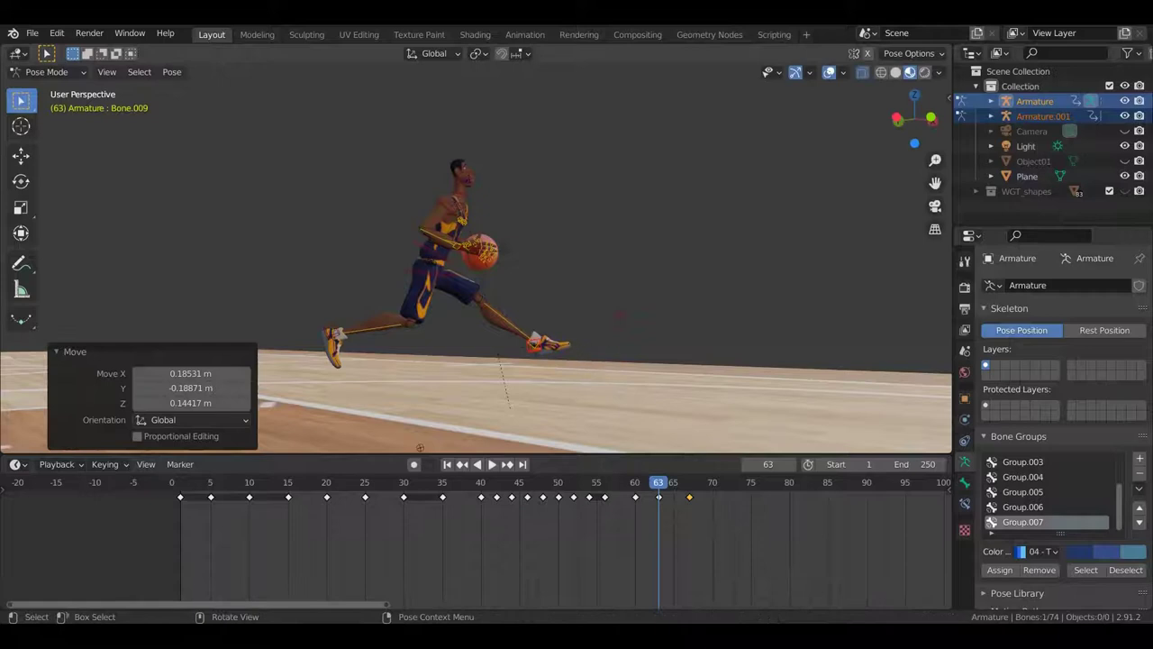
key("r")
left_click(602, 335)
key("g")
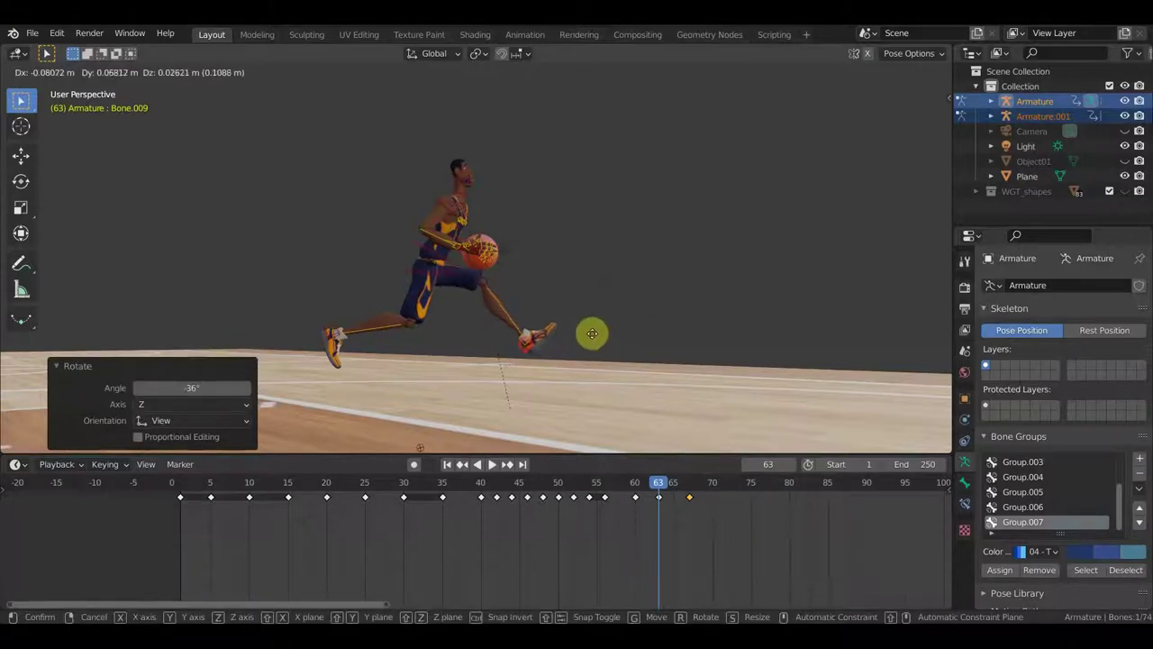
left_click(593, 333)
Step: Key location and rotation on all bones and advance the playhead to frame 65
key("a")
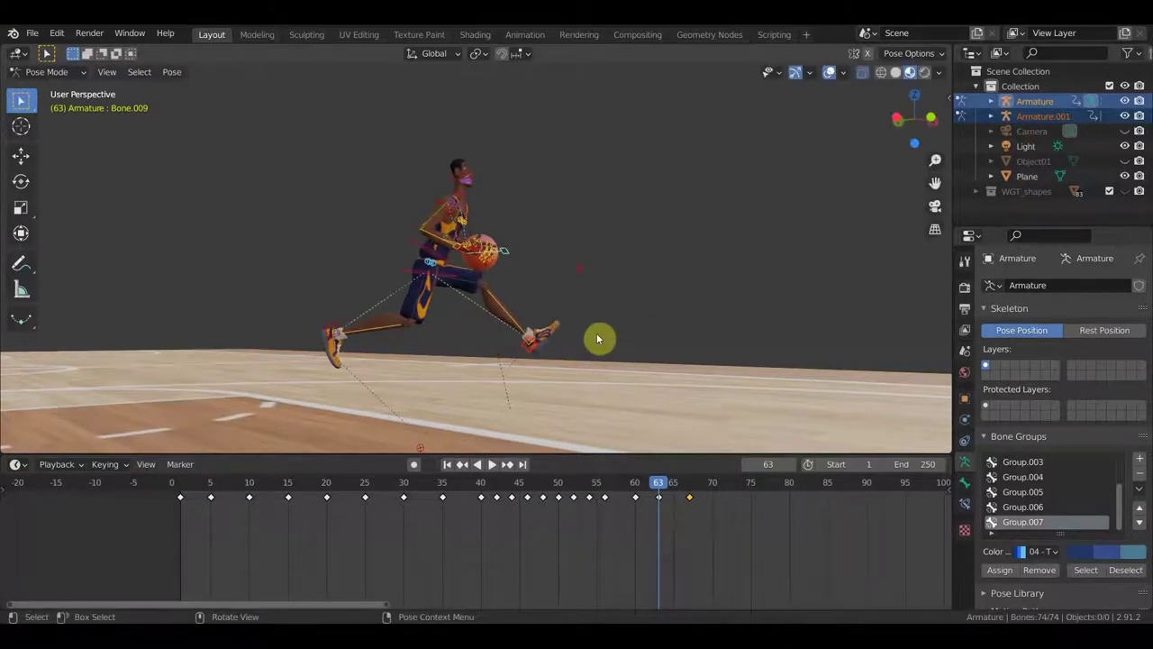
key("i")
left_click(597, 334)
mouse_move(664, 485)
left_mouse_down()
mouse_move(690, 493)
mouse_move(676, 493)
left_mouse_up()
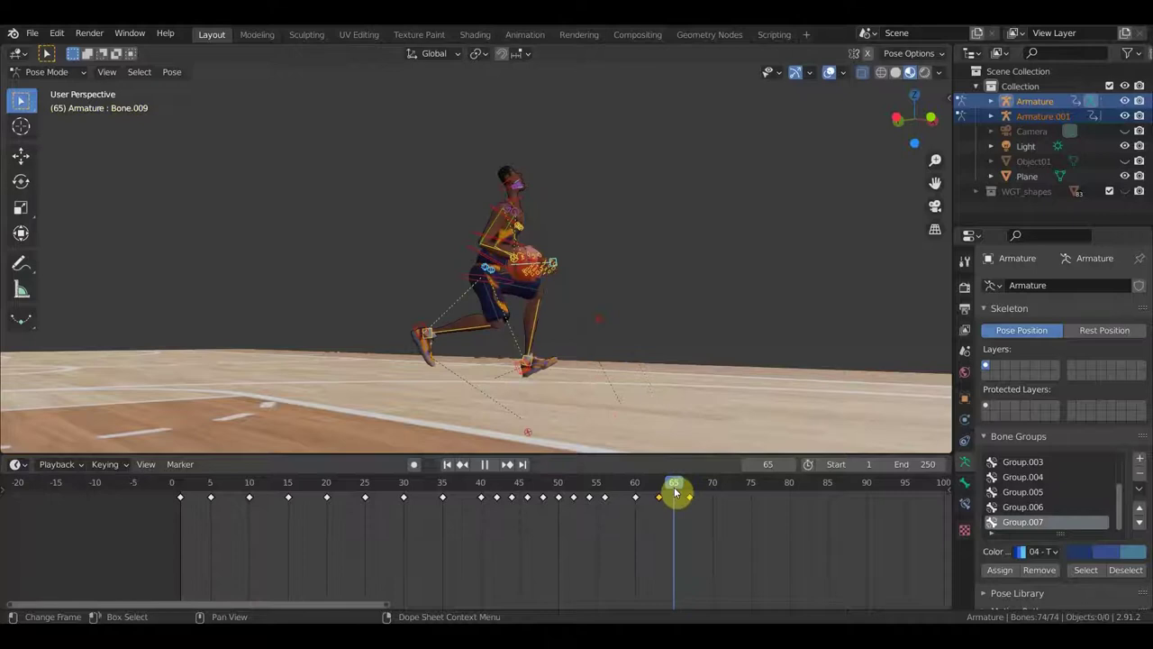
Step: Move the front foot forward and lower the hips at frame 65
left_click(521, 373)
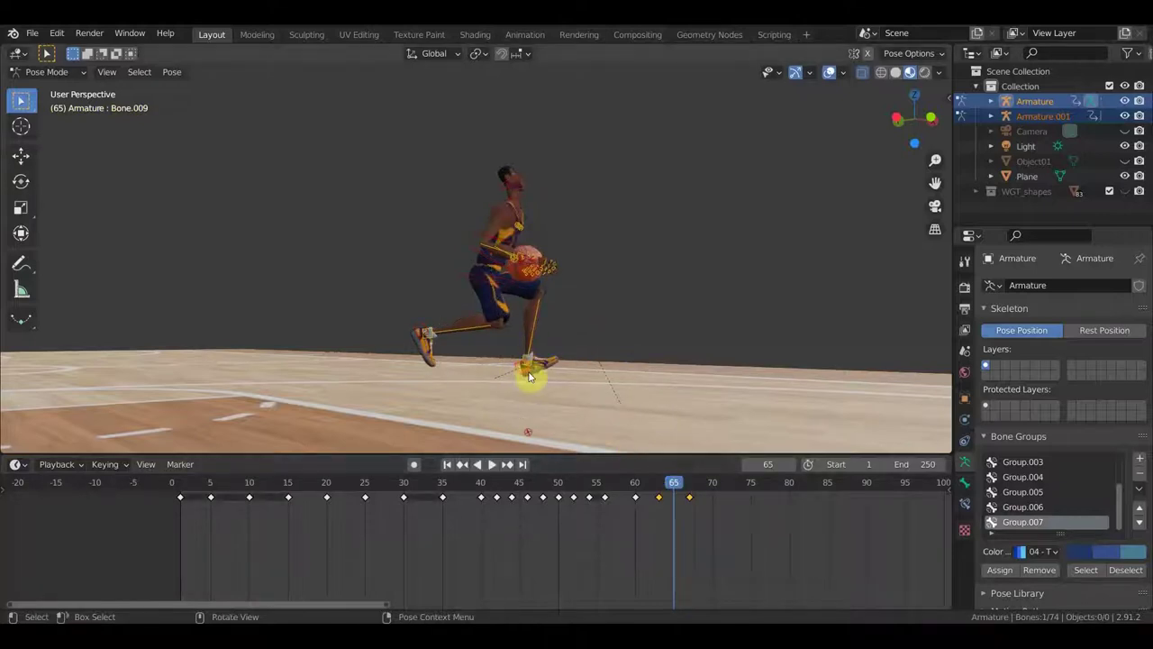
key("g")
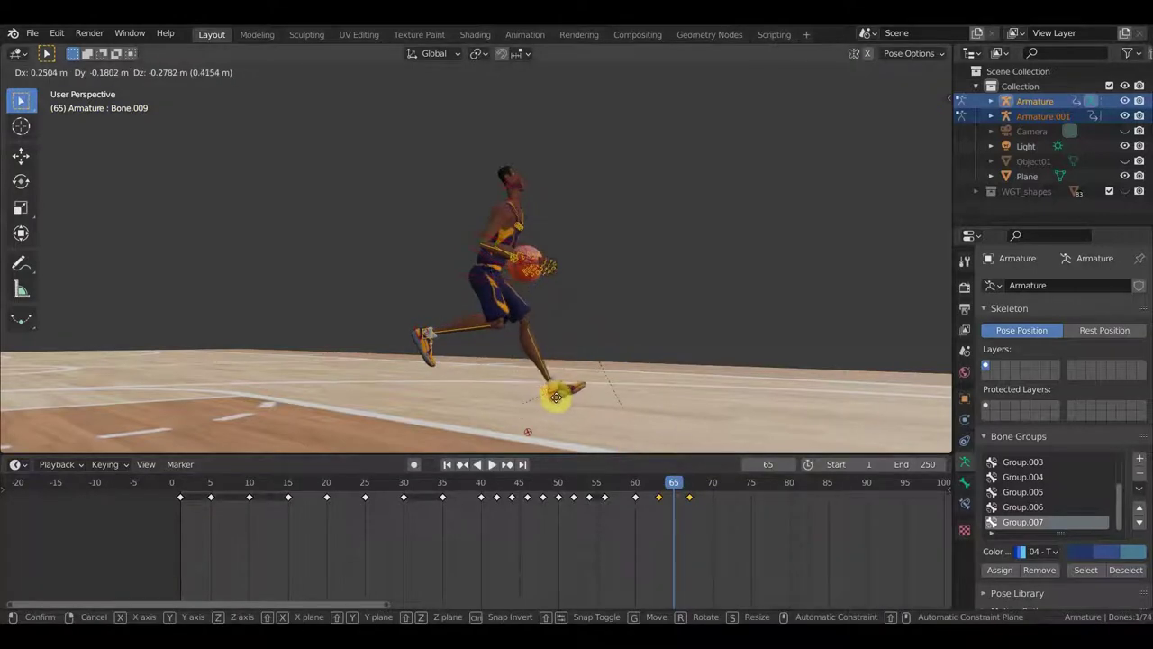
left_click(556, 396)
left_click(472, 277)
key("g")
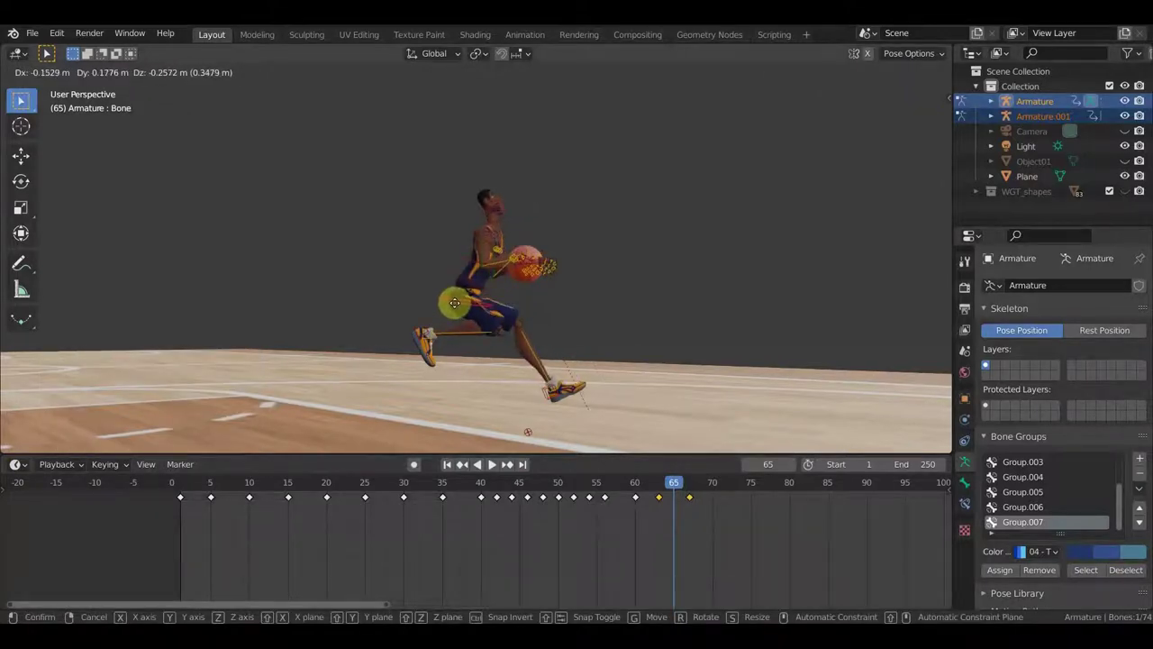
left_click(455, 307)
Step: Reposition and rotate the back foot into its new spot
left_click(420, 333)
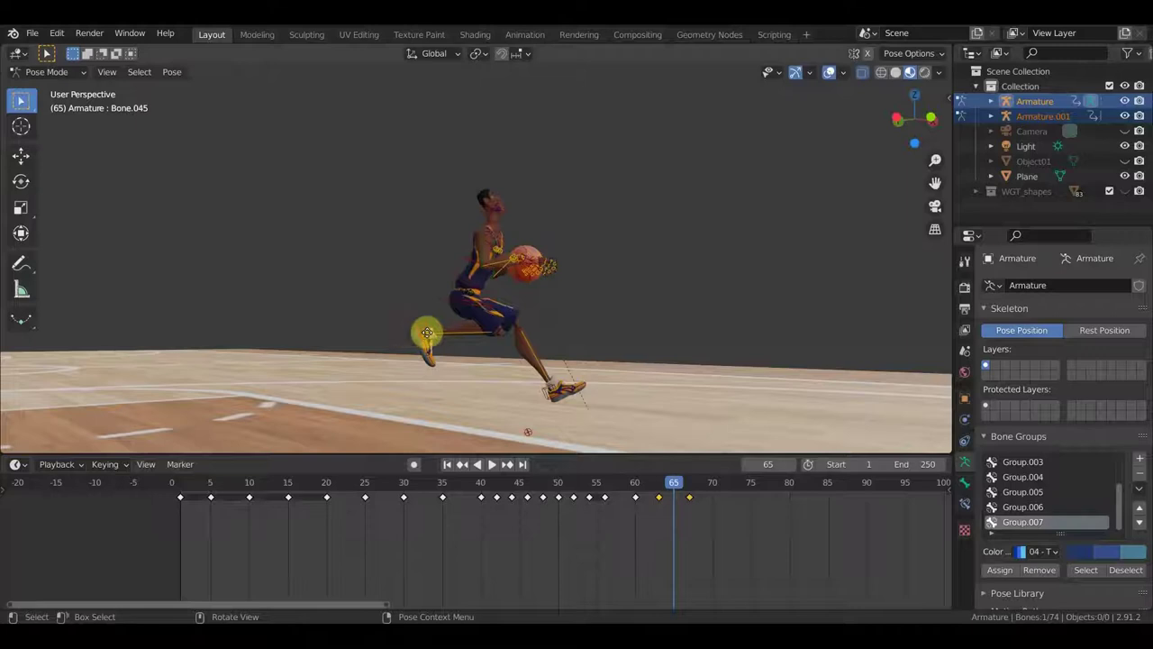
key("g")
left_click(511, 382)
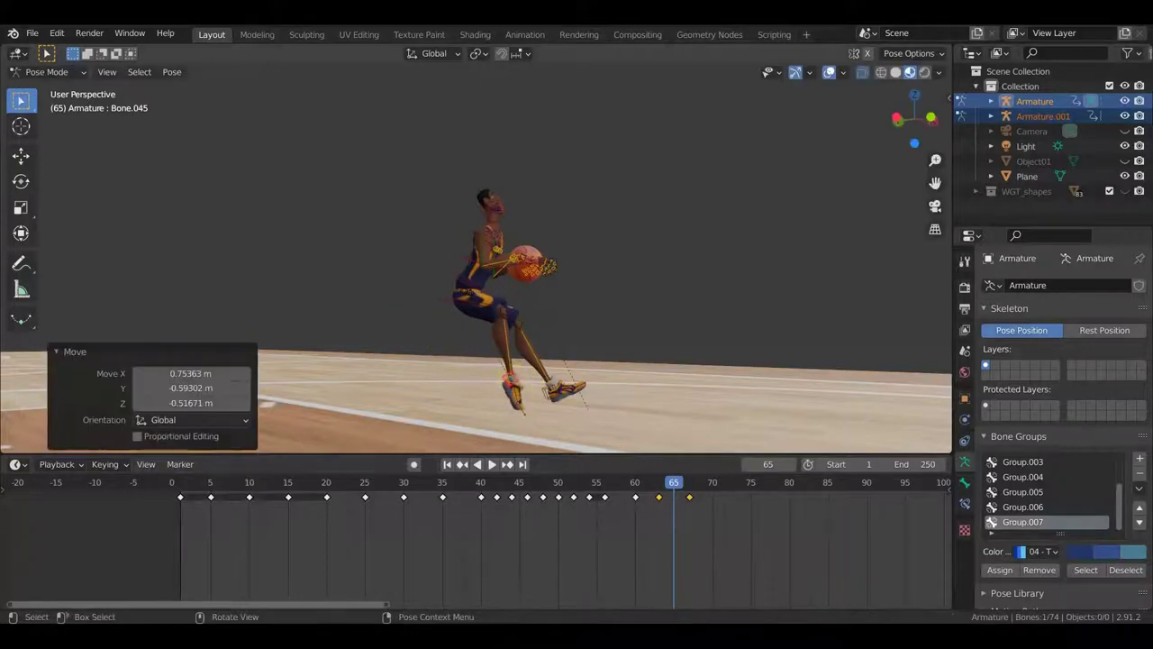
key("r")
left_click(544, 349)
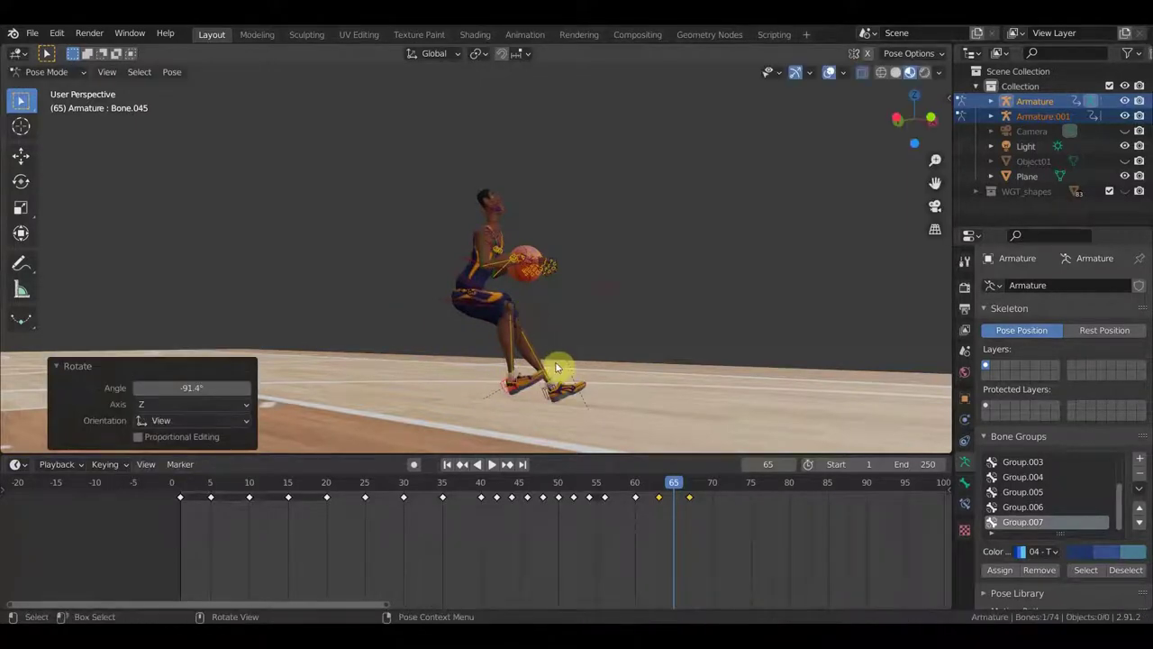
key("g")
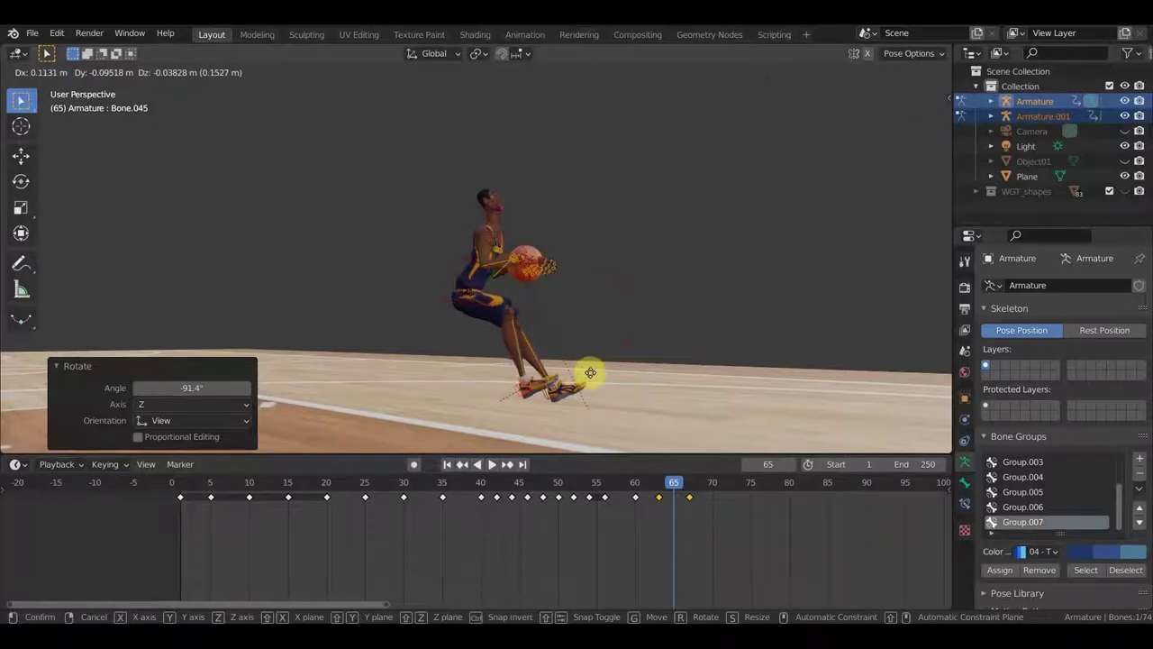
left_click(595, 376)
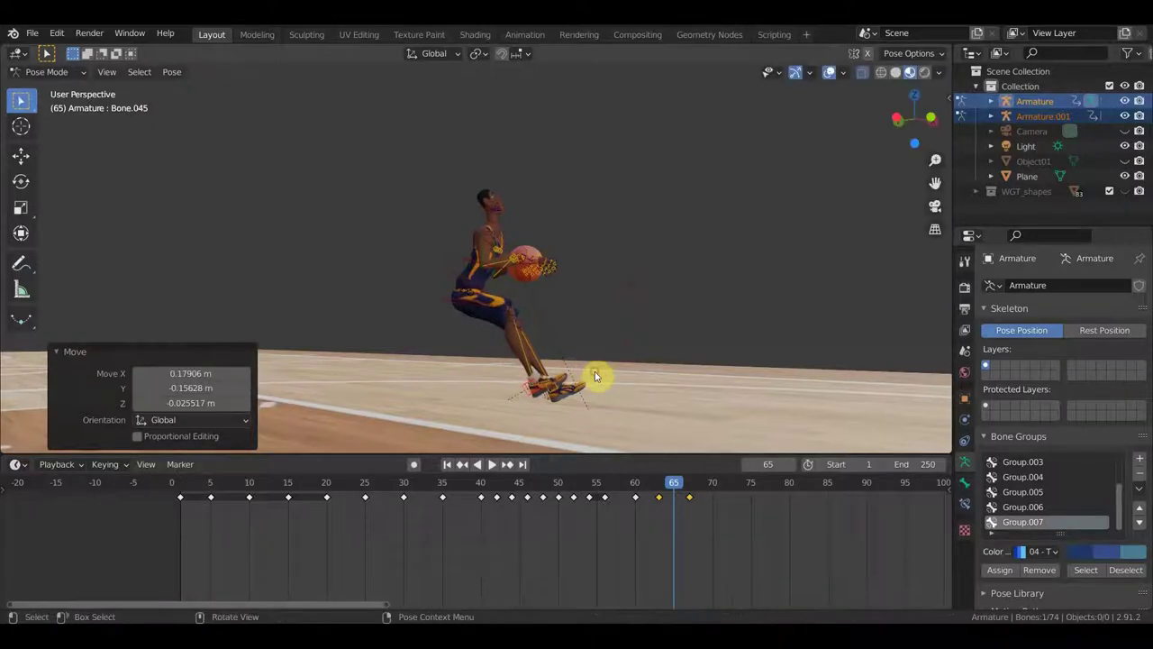
Step: Key location and rotation on all bones at frame 65 and scrub to preview
key("a")
key("i")
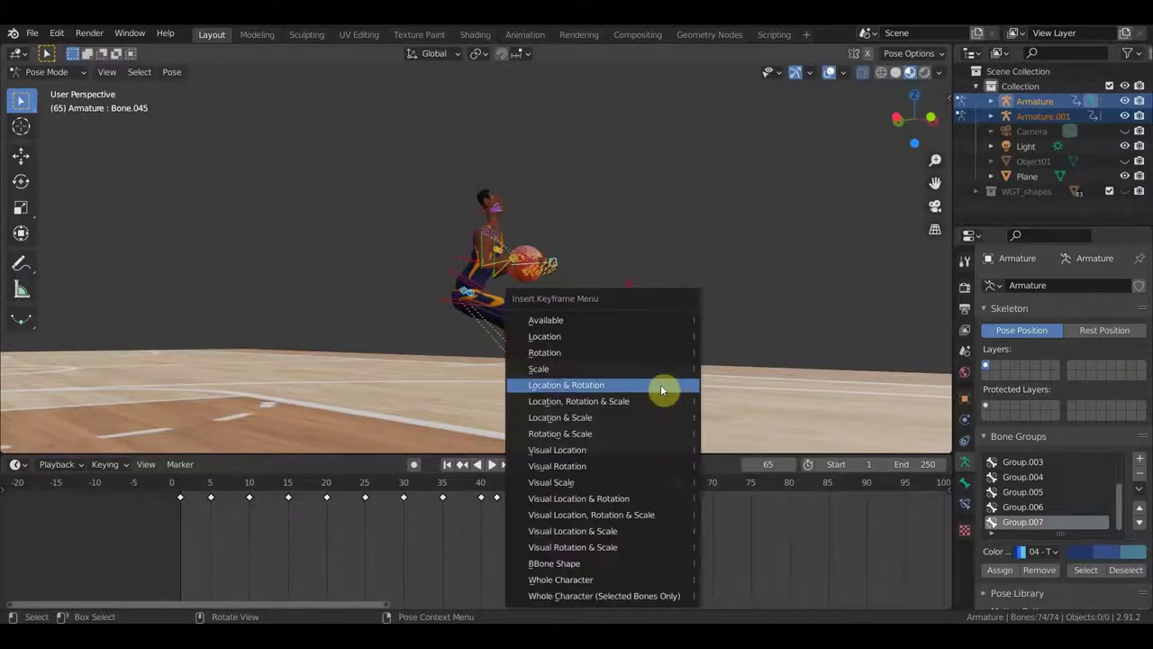
left_click(662, 384)
left_click_drag(697, 497, 679, 505)
Step: Readjust the back foot's position and rotation
left_click(539, 394)
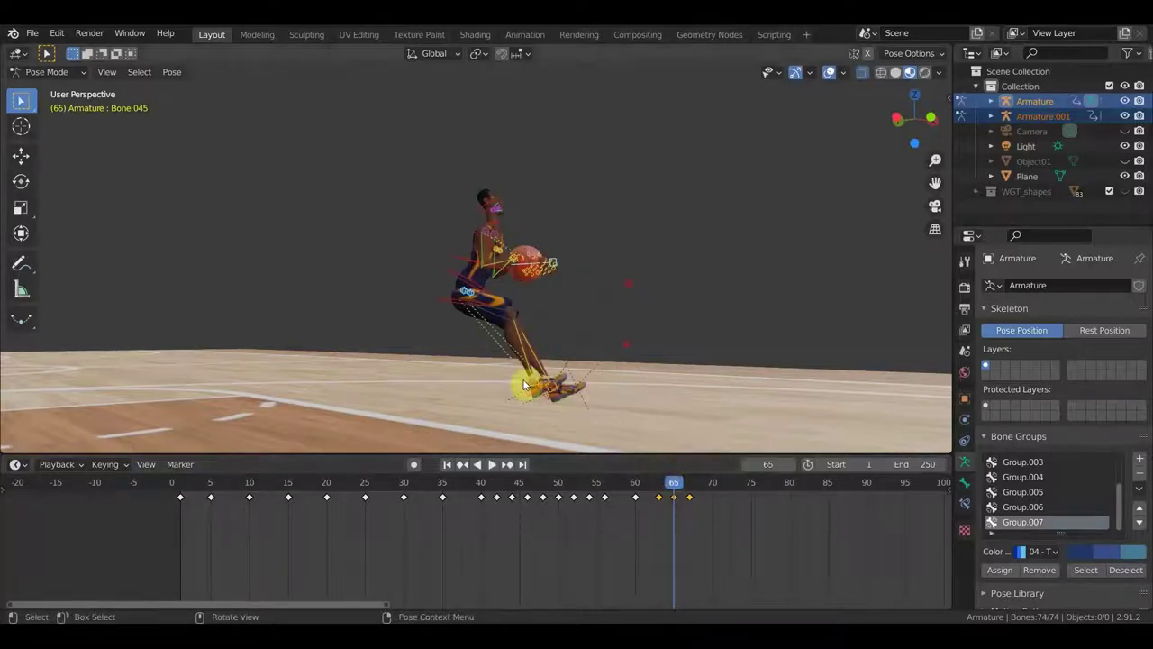
key("g")
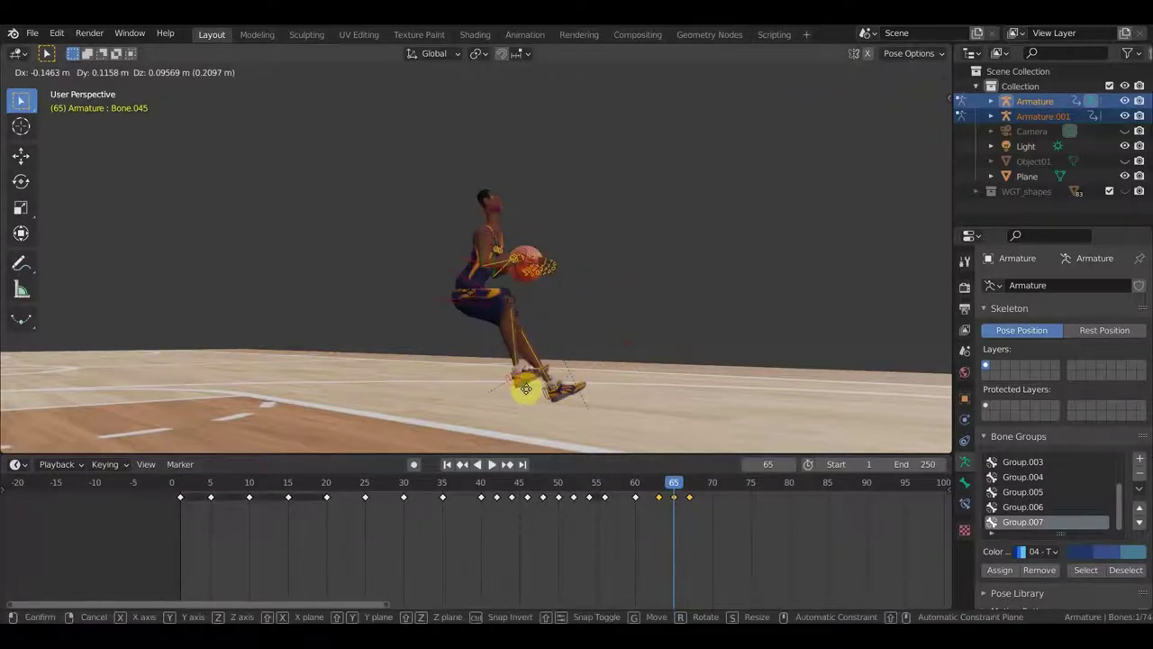
left_click(545, 383)
key("r")
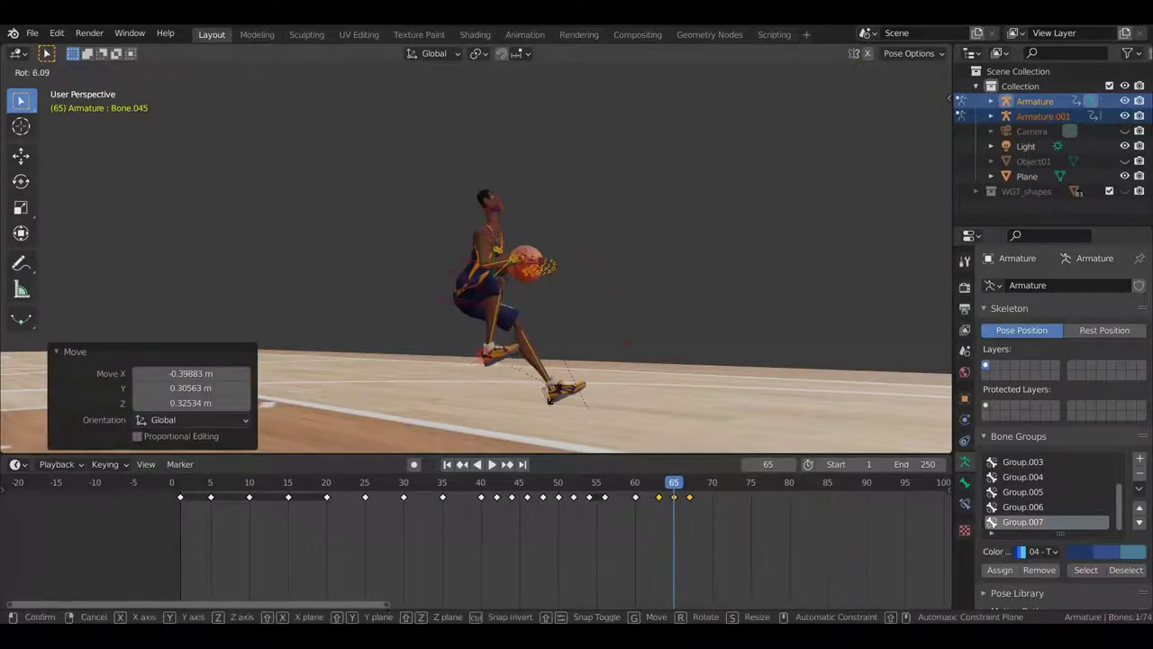
left_click(519, 427)
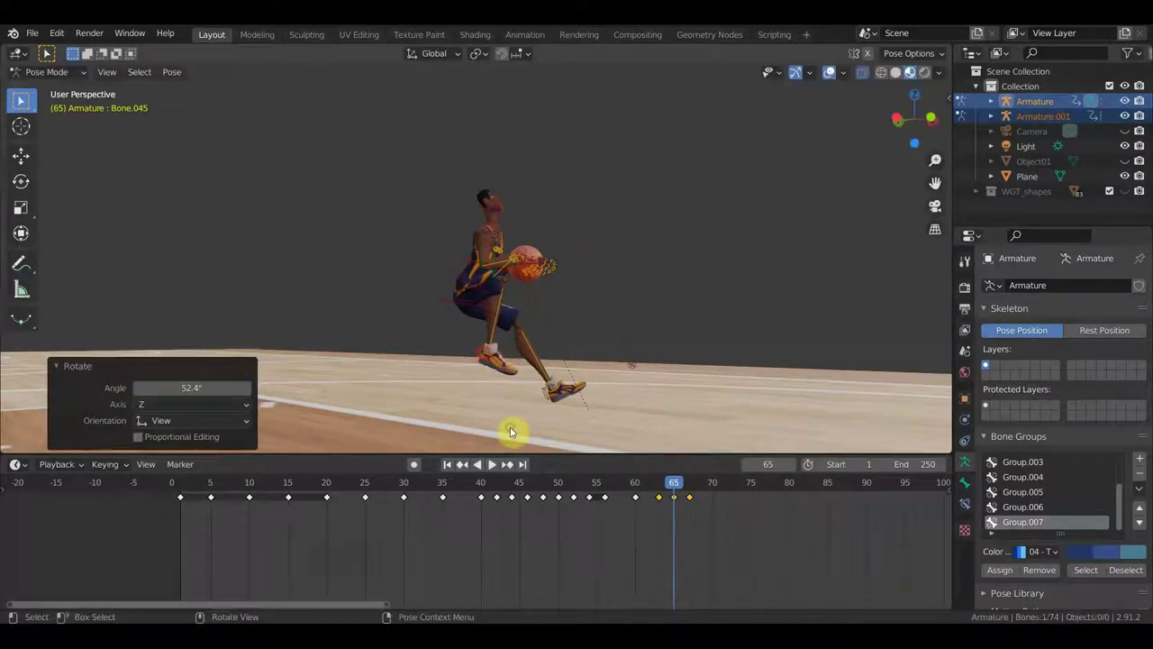
Step: Re-key the updated frame-65 pose on all bones and move to frame 67
key("a")
key("i")
left_click(591, 388)
left_click_drag(674, 484, 691, 491)
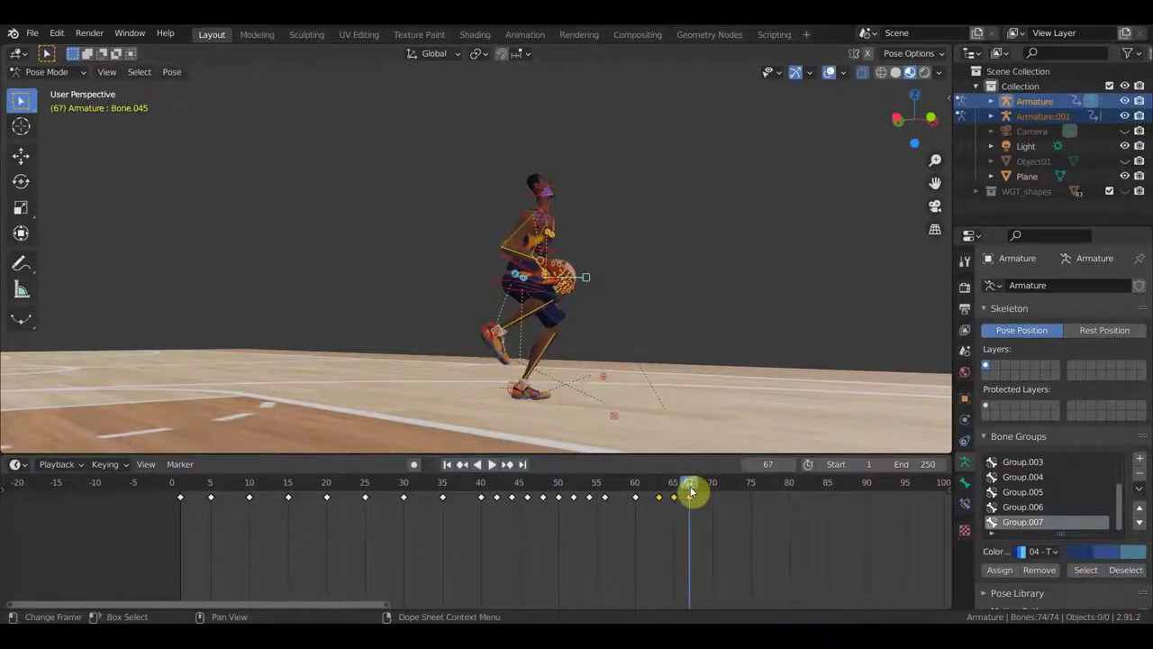
Step: Move the back foot down and forward and rotate it -53.1° beside the front foot
left_click(494, 339)
key("g")
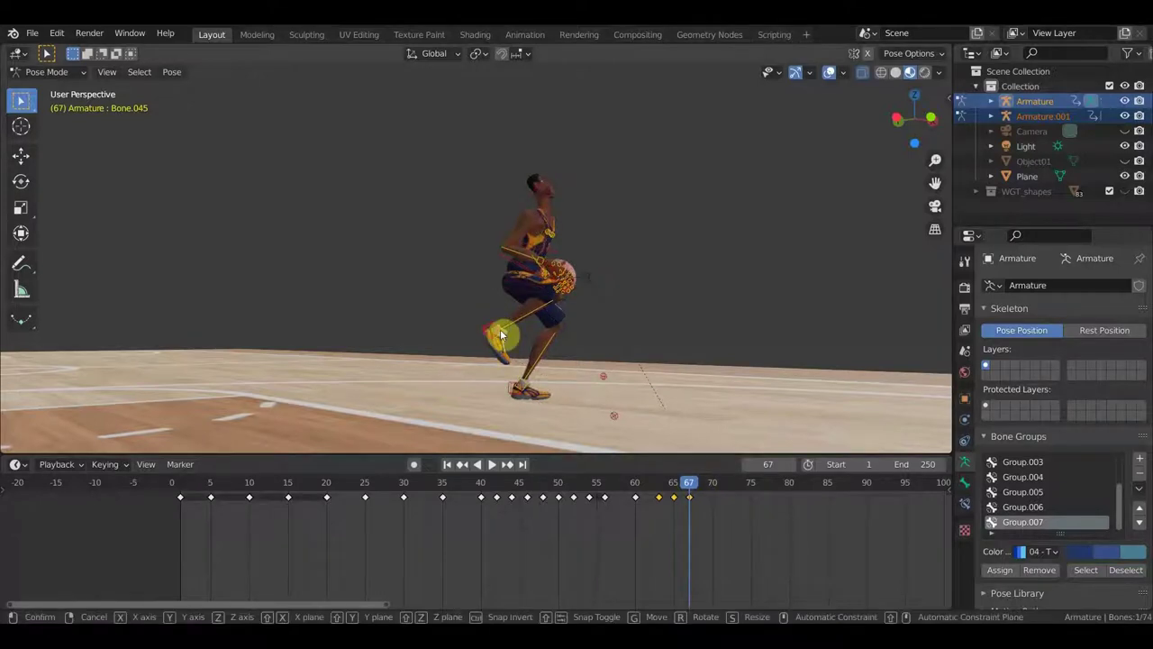
left_click(529, 383)
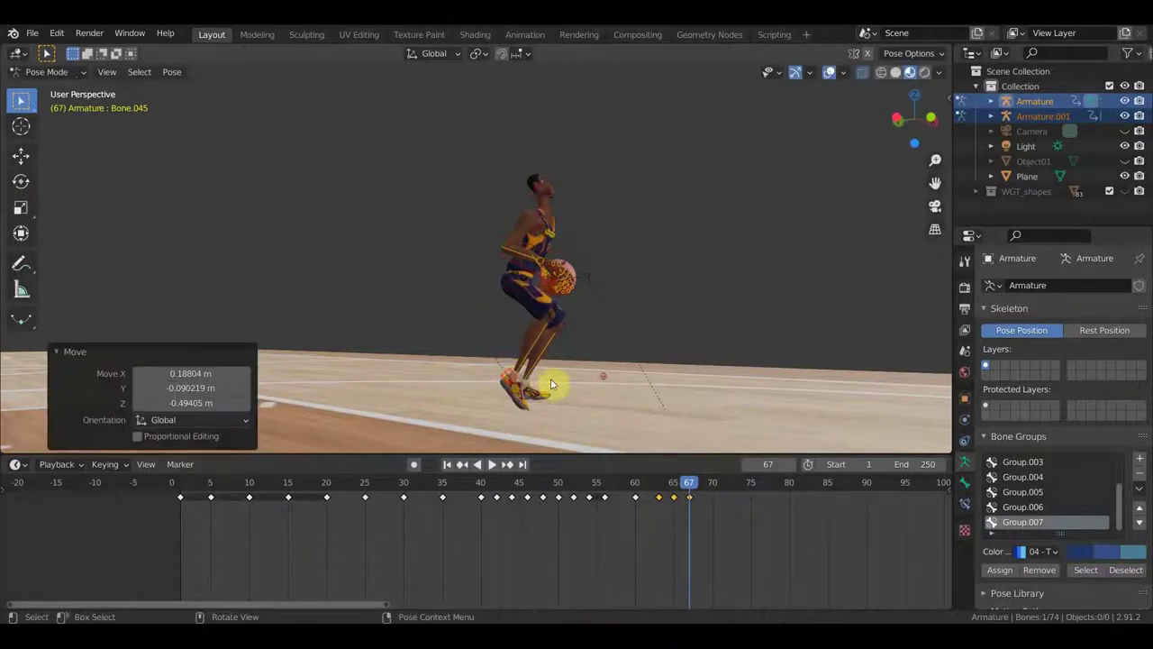
key("r")
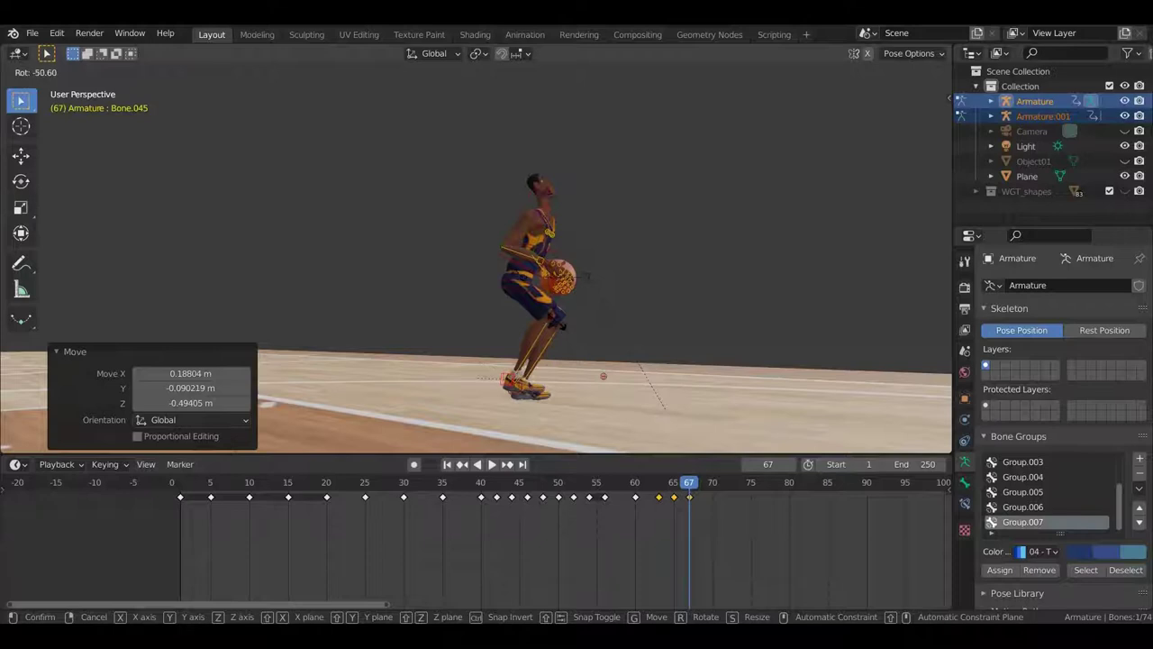
left_click(548, 363)
key("g")
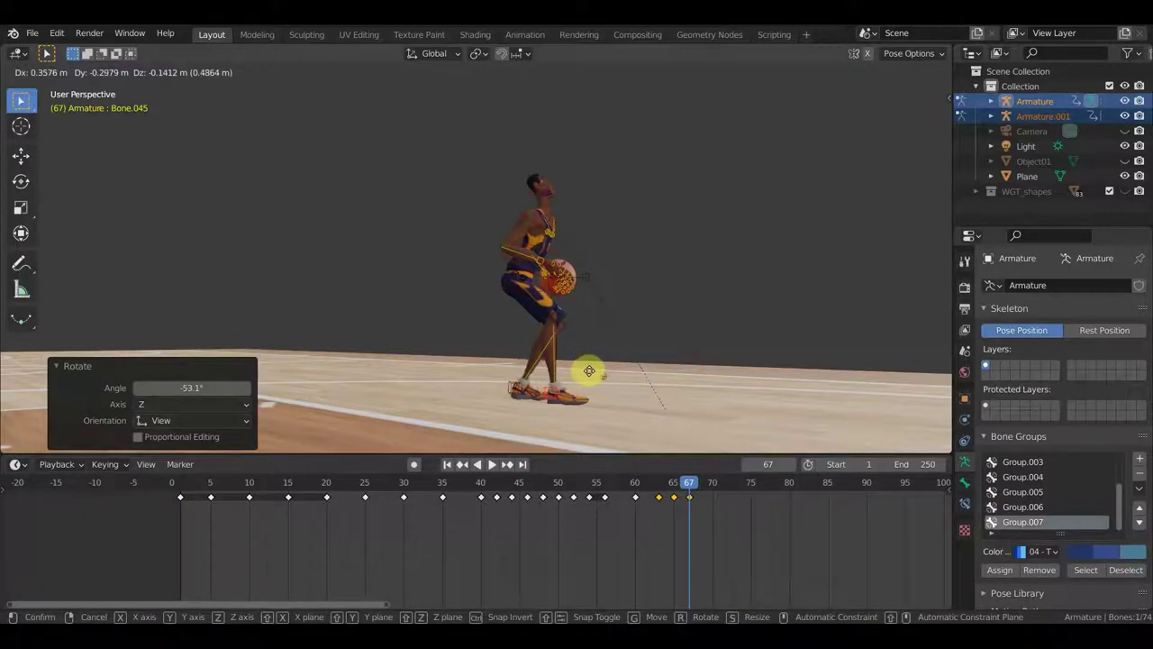
left_click(588, 373)
Step: Orbit to face the player from the front and zoom in near the ball
mouse_move(588, 373)
middle_mouse_down()
mouse_move(445, 381)
mouse_move(496, 387)
mouse_move(519, 406)
mouse_move(507, 393)
middle_mouse_up()
left_click(510, 300)
scroll(510, 300, "up", 2)
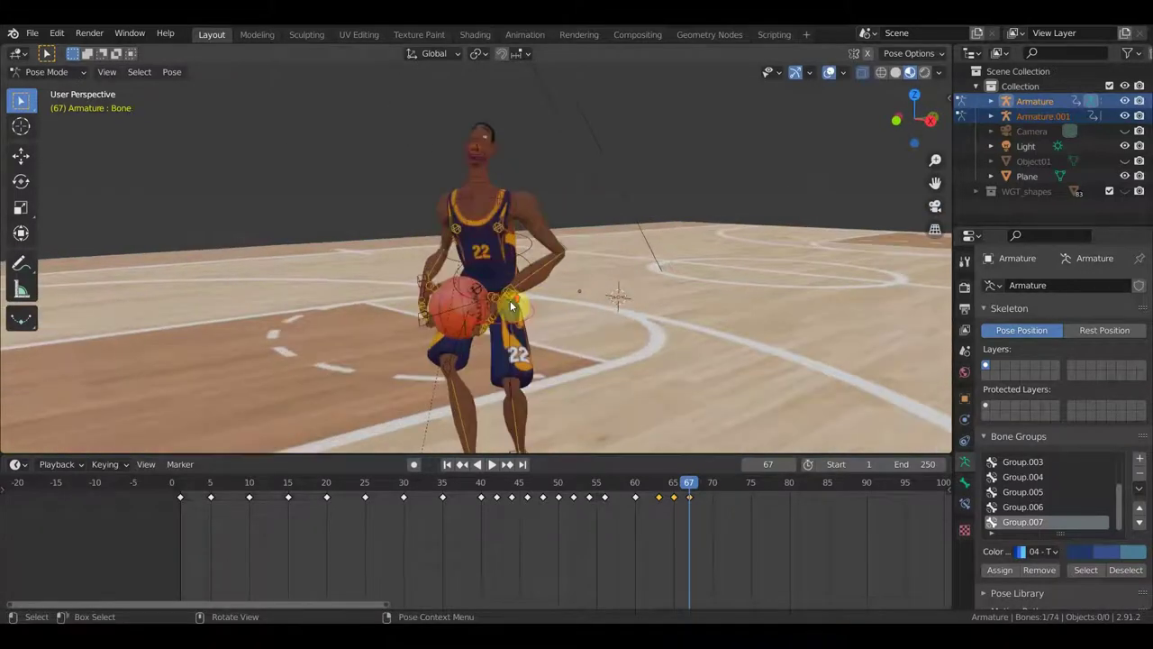
Step: Move the basketball bone 0.185 m X and 0.148 m Y inward toward the body
scroll(537, 329, "up", 2)
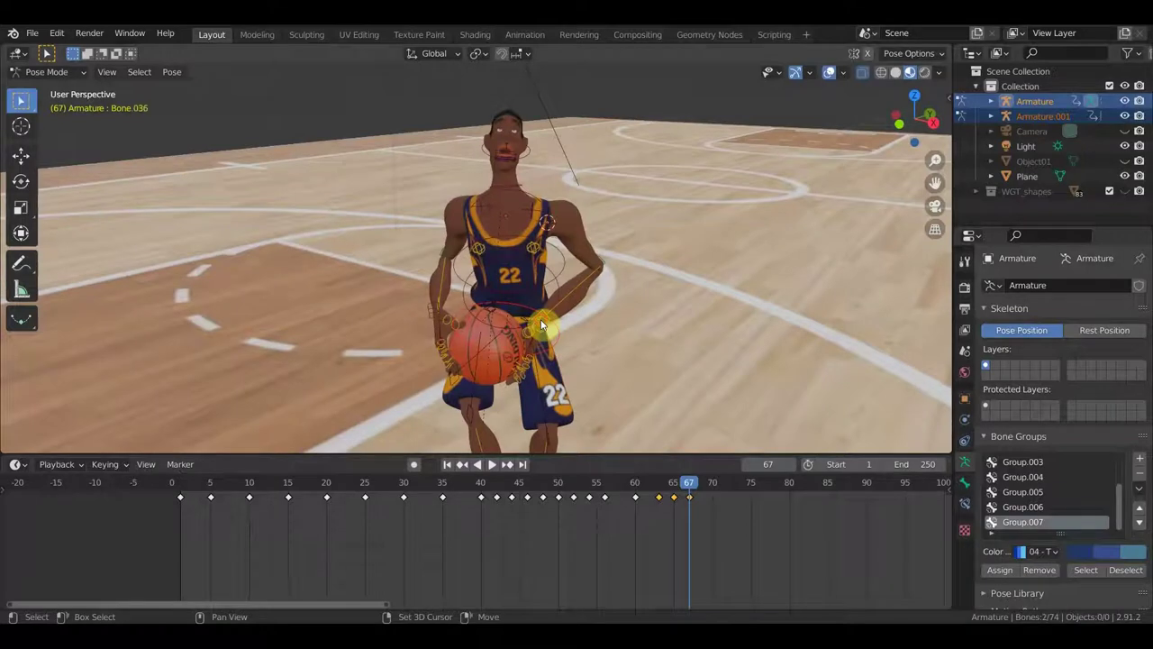
middle_click_drag(476, 340, 567, 355)
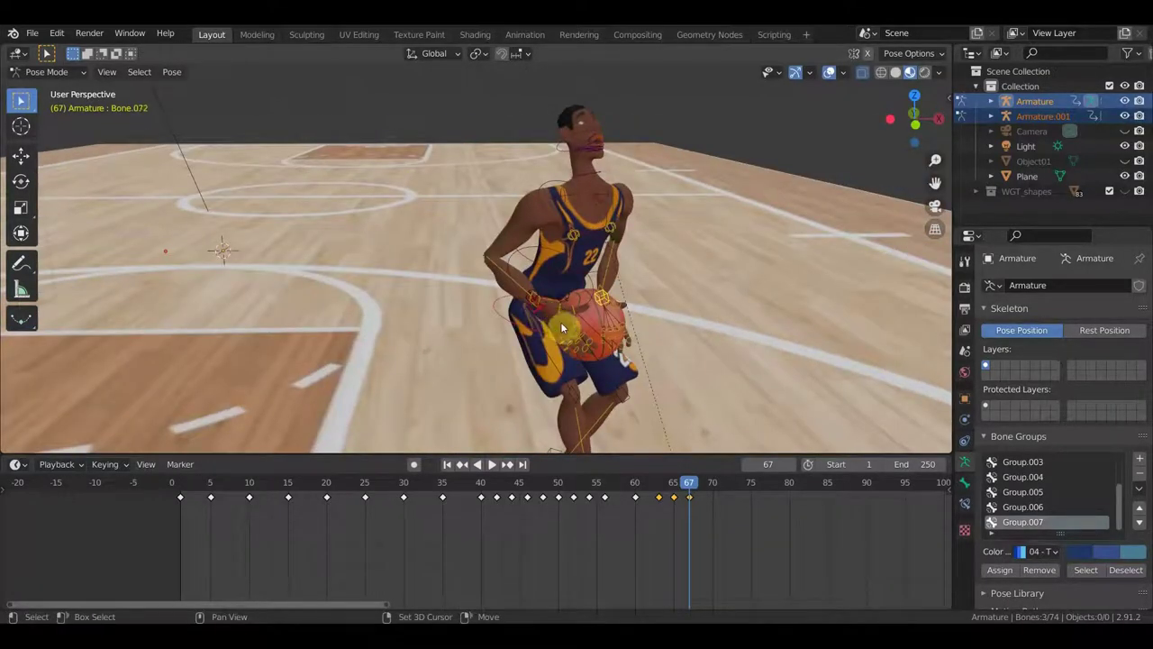
mouse_move(561, 326)
middle_mouse_down()
mouse_move(658, 361)
mouse_move(675, 337)
mouse_move(526, 321)
middle_mouse_up()
left_click(649, 312)
key("g")
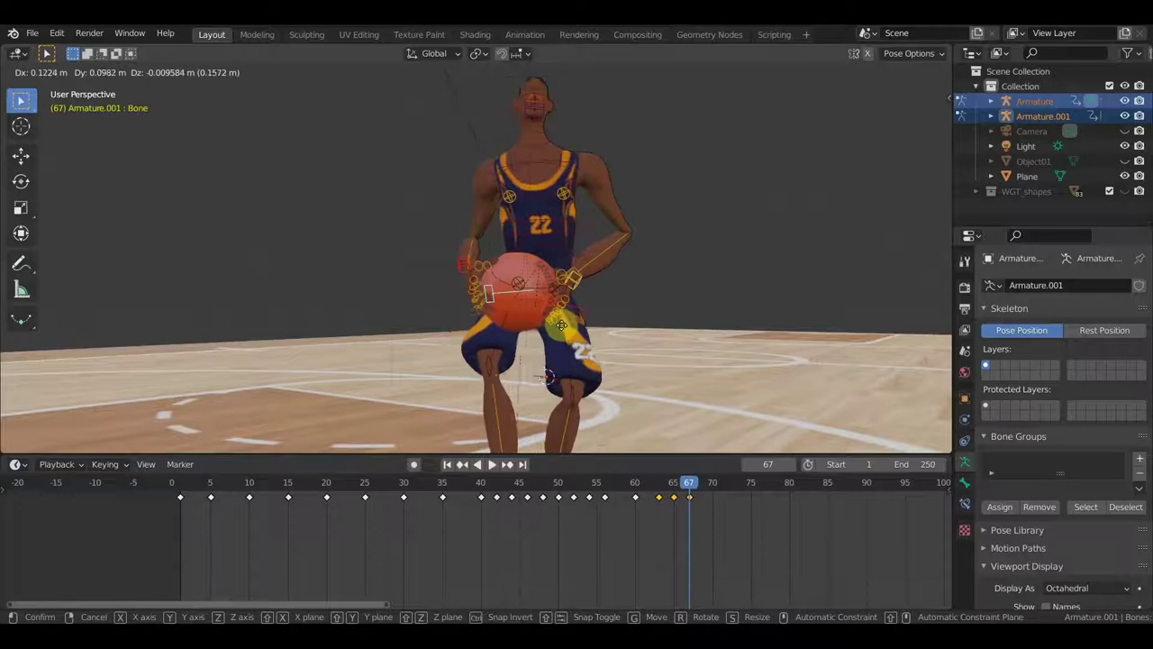
left_click(564, 317)
Step: Key location and rotation on all ball bones at frame 67 and scrub the timeline
scroll(577, 336, "down", 3)
mouse_move(577, 336)
middle_mouse_down()
mouse_move(582, 350)
mouse_move(662, 367)
mouse_move(733, 364)
mouse_move(669, 365)
middle_mouse_up()
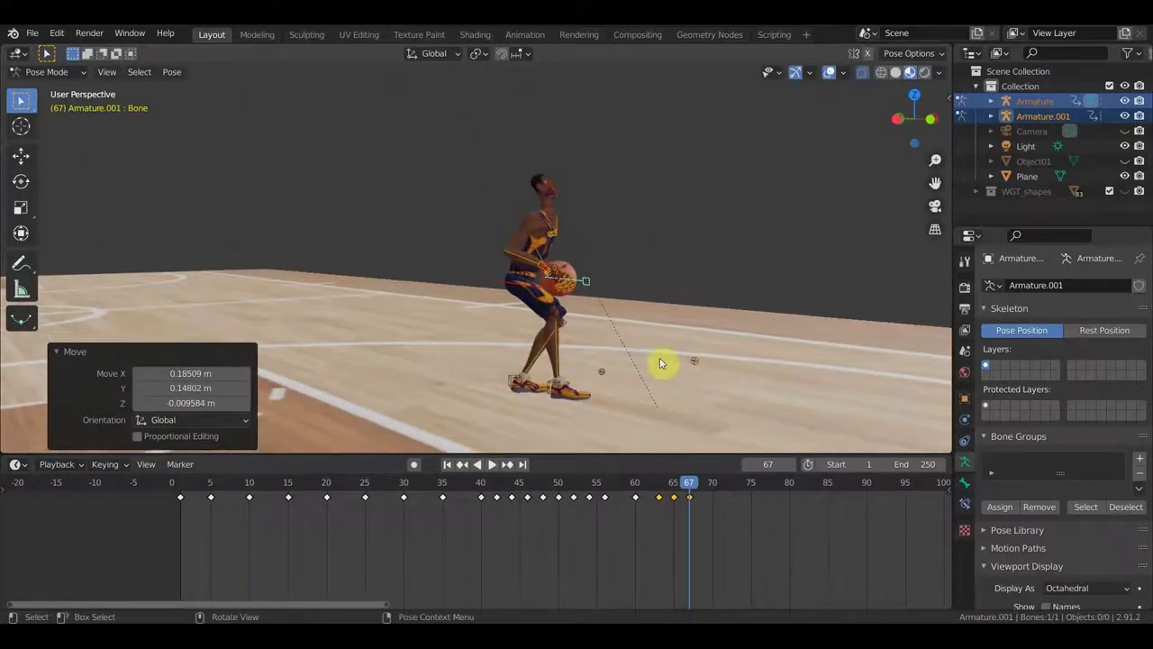
key("a")
key("i")
left_click(657, 361)
mouse_move(699, 498)
left_mouse_down()
mouse_move(582, 495)
mouse_move(660, 501)
mouse_move(696, 517)
mouse_move(646, 518)
mouse_move(703, 531)
left_mouse_up()
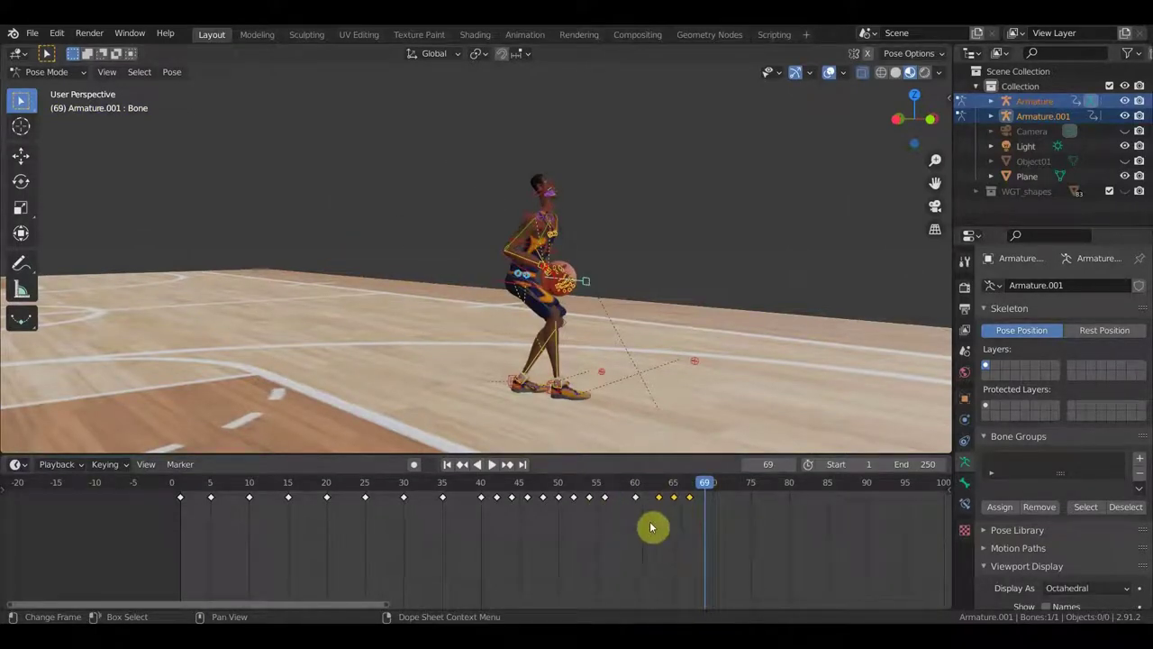
Step: Delete the player's frame-65 keyframe, play back the motion, then go to frame 70
key("Down")
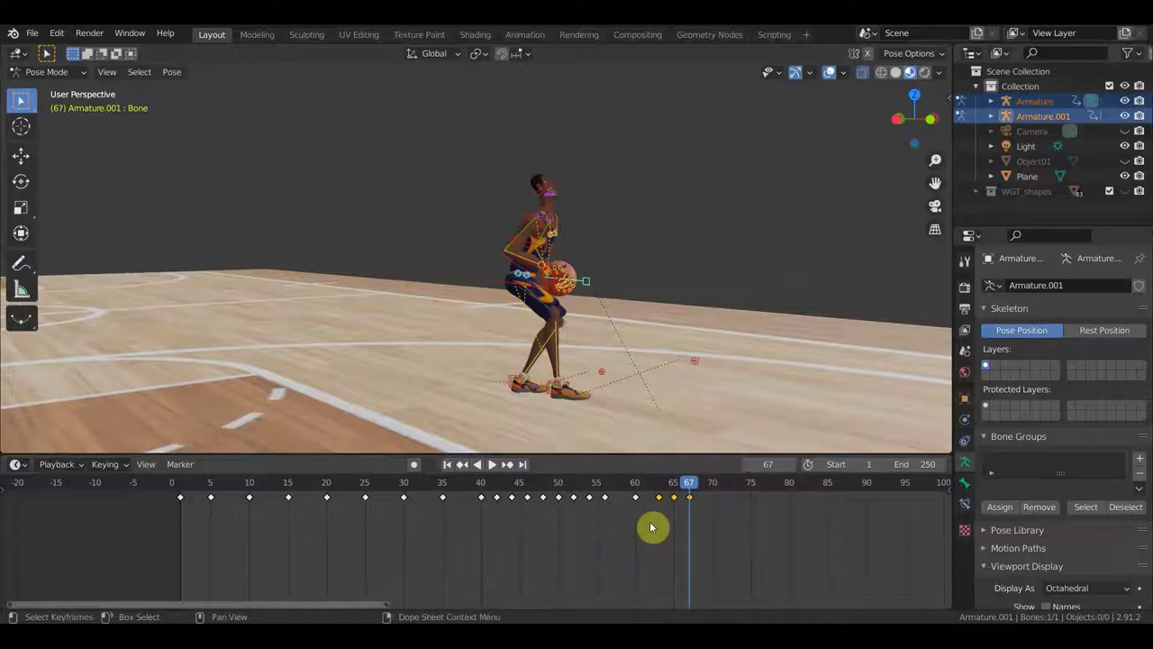
key("ctrl+z")
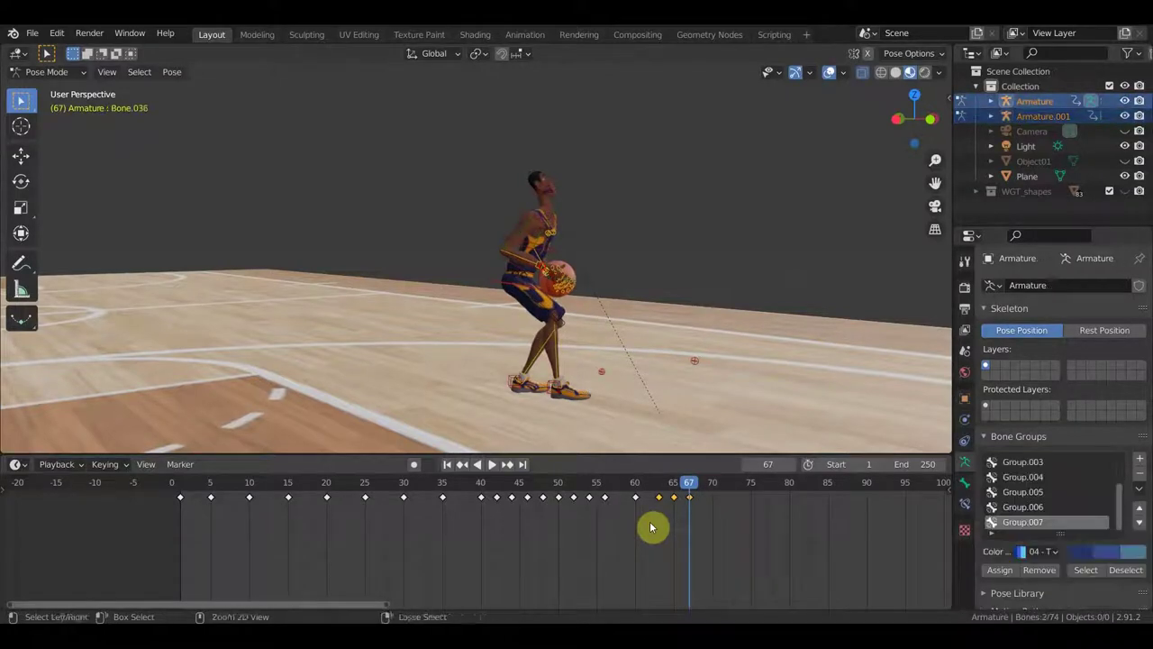
key("ctrl+z")
key("ctrl+z")
key("ctrl+z")
key("Down")
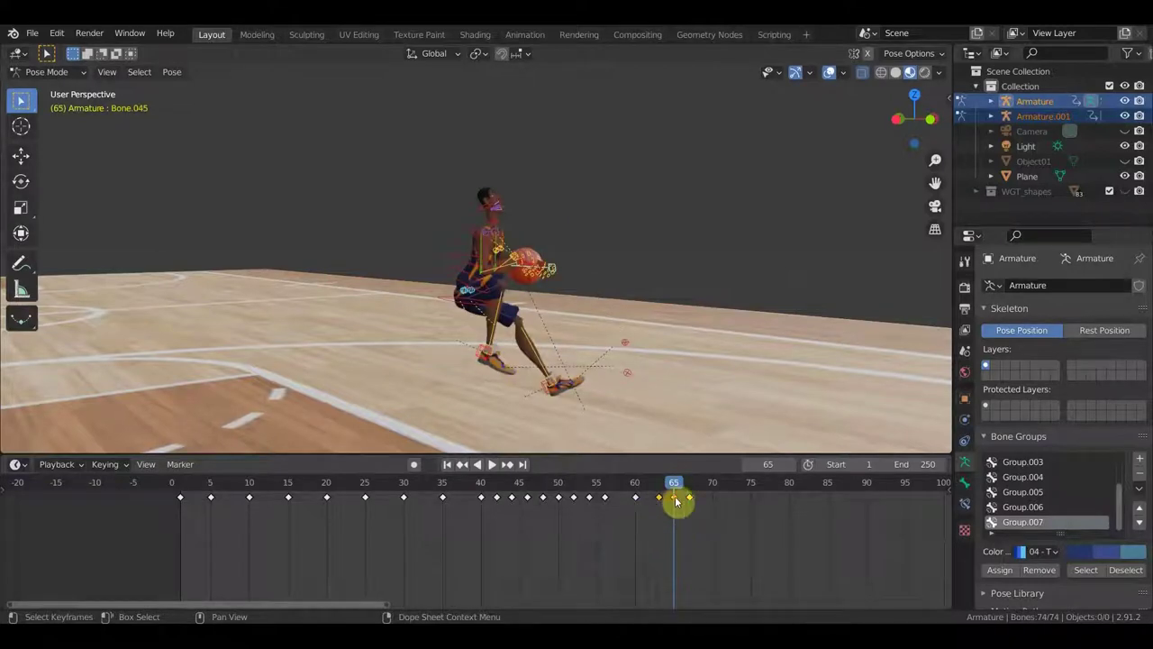
key("x")
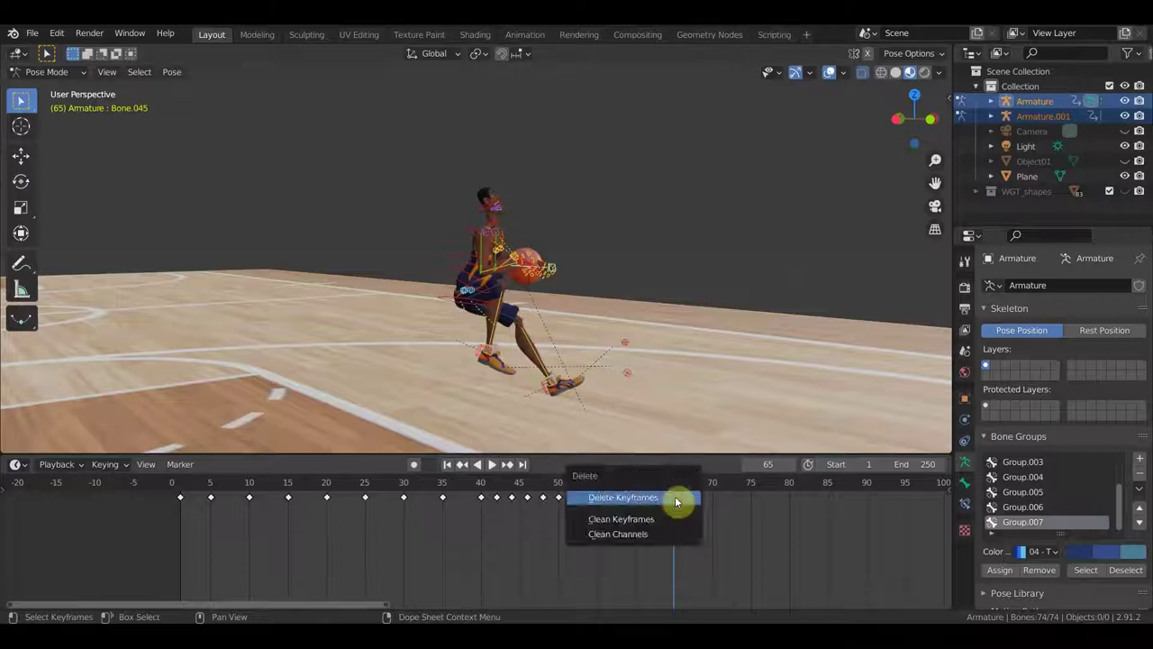
left_click(676, 498)
key("space")
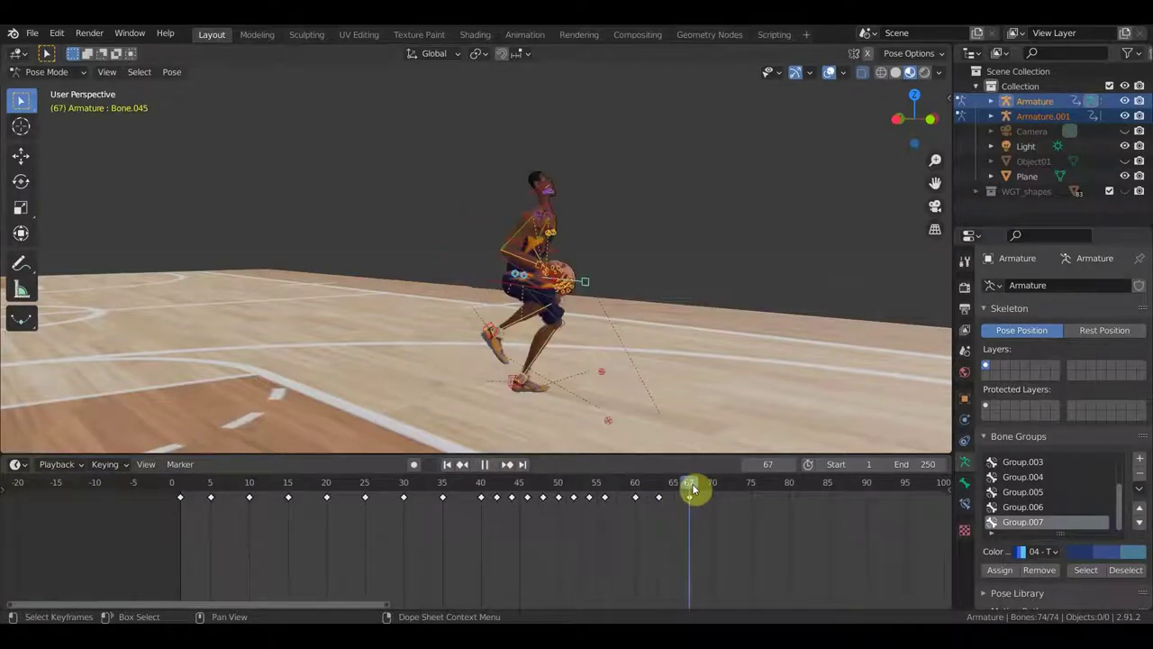
left_click_drag(718, 497, 713, 500)
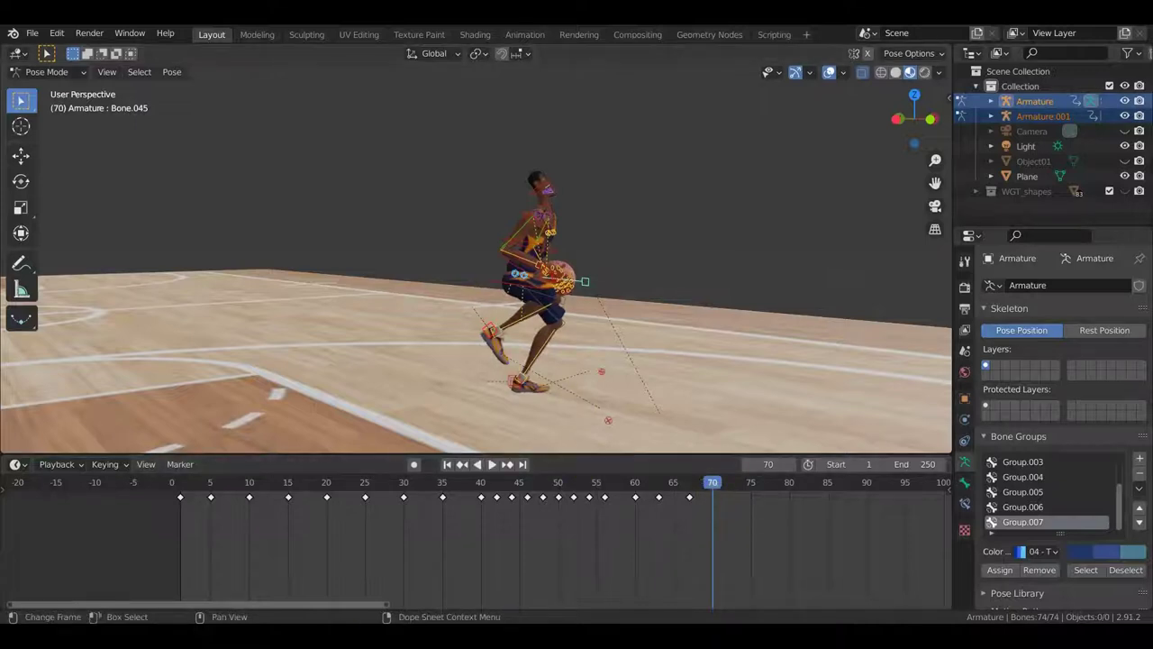
Step: Raise the player's foot bone into a leaping position at frame 70
middle_click_drag(540, 378, 571, 343)
scroll(572, 342, "up", 2)
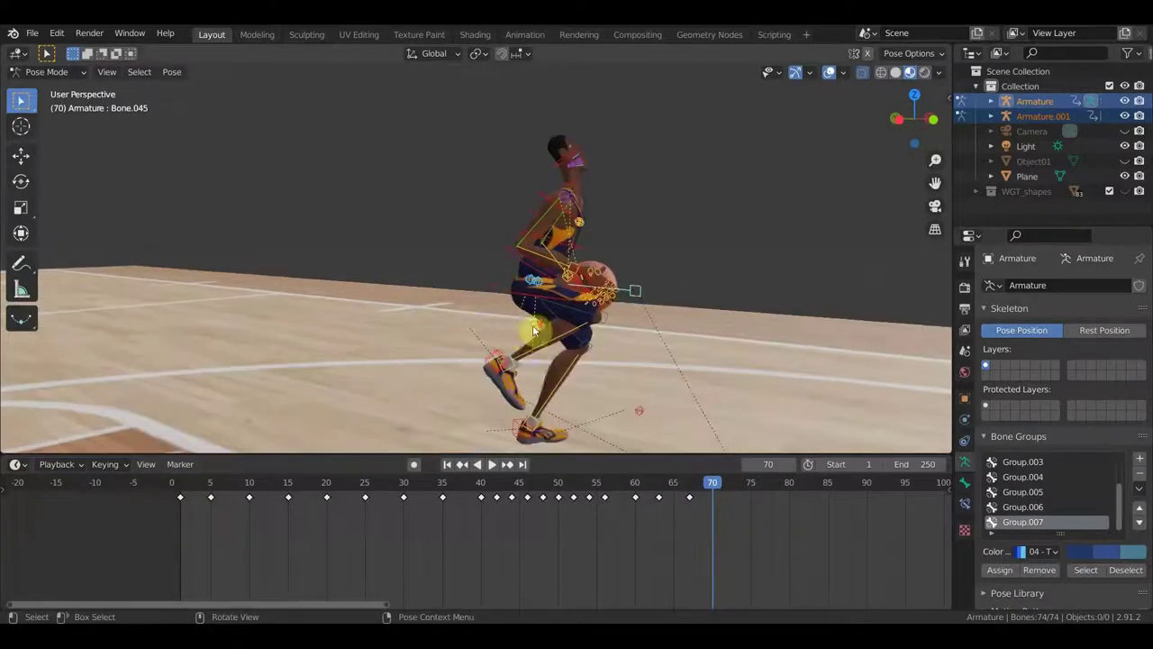
left_click(493, 360)
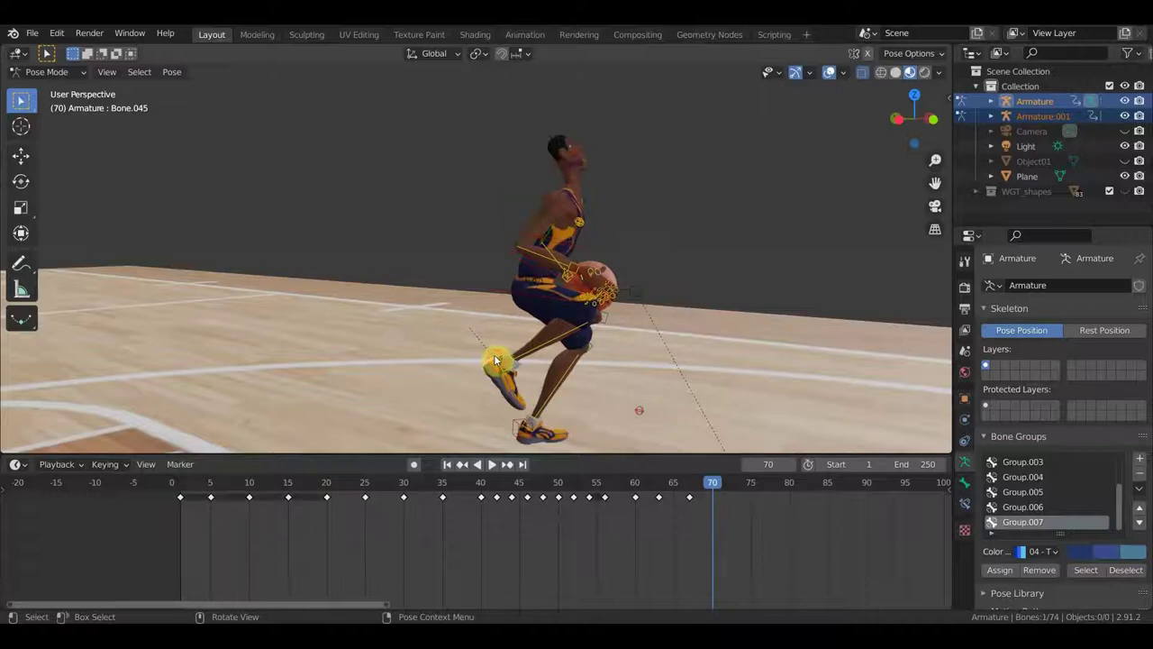
key("g")
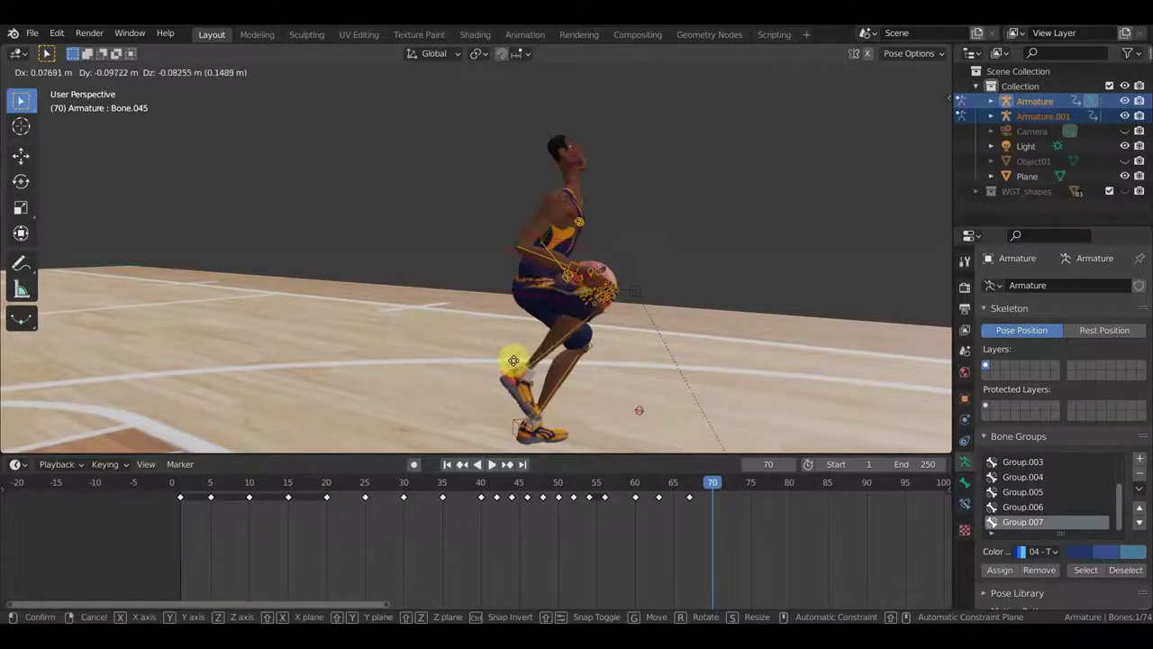
left_click(498, 370)
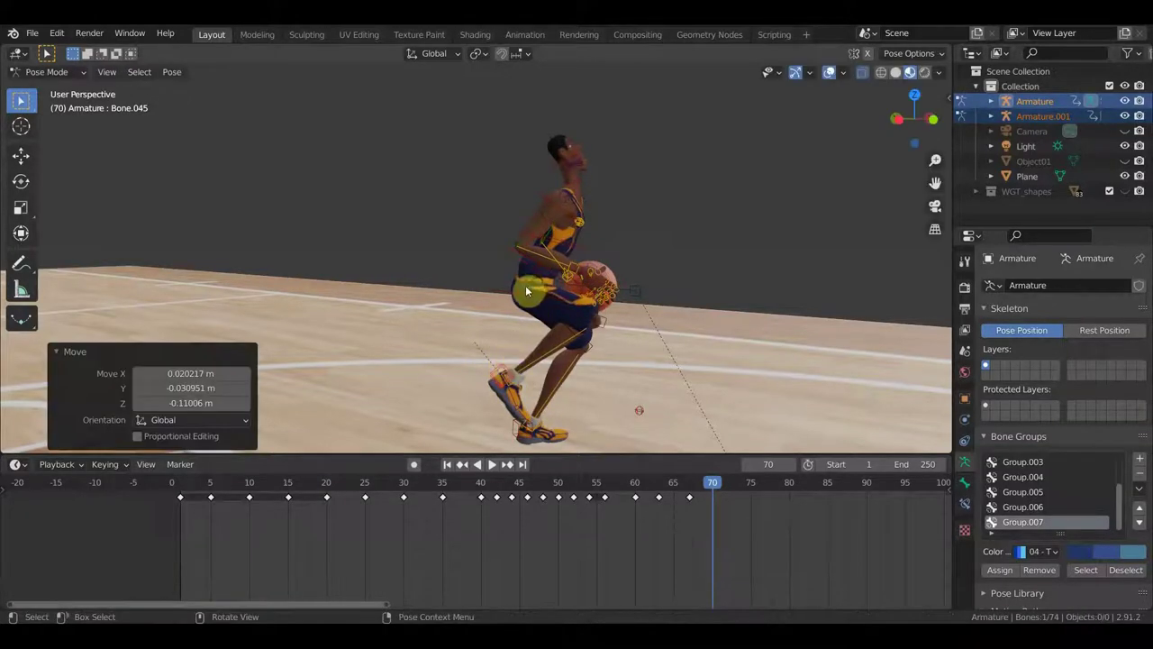
Step: Select the hand, ball and arm bones while viewing them from several angles
left_click(527, 293)
mouse_move(527, 293)
middle_mouse_down()
mouse_move(579, 315)
mouse_move(563, 353)
middle_mouse_up()
scroll(575, 331, "up", 3)
left_click(649, 326)
mouse_move(677, 327)
middle_mouse_down()
mouse_move(607, 309)
mouse_move(669, 298)
mouse_move(595, 338)
middle_mouse_up()
left_click(689, 314)
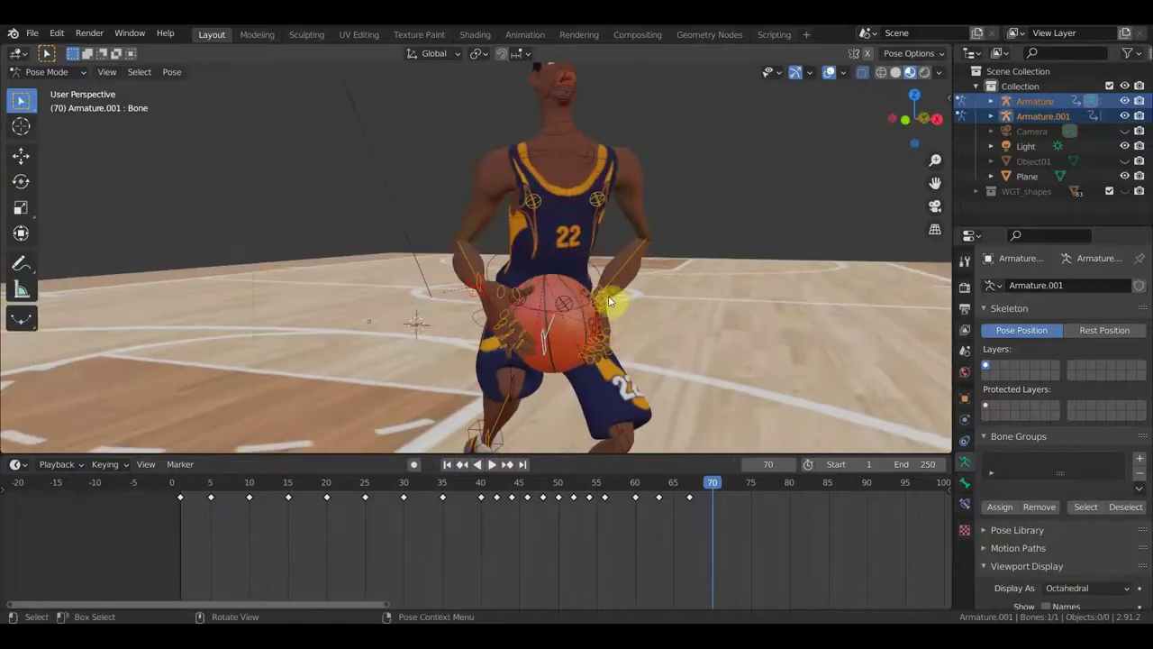
middle_click_drag(608, 295, 600, 316)
left_click(600, 312)
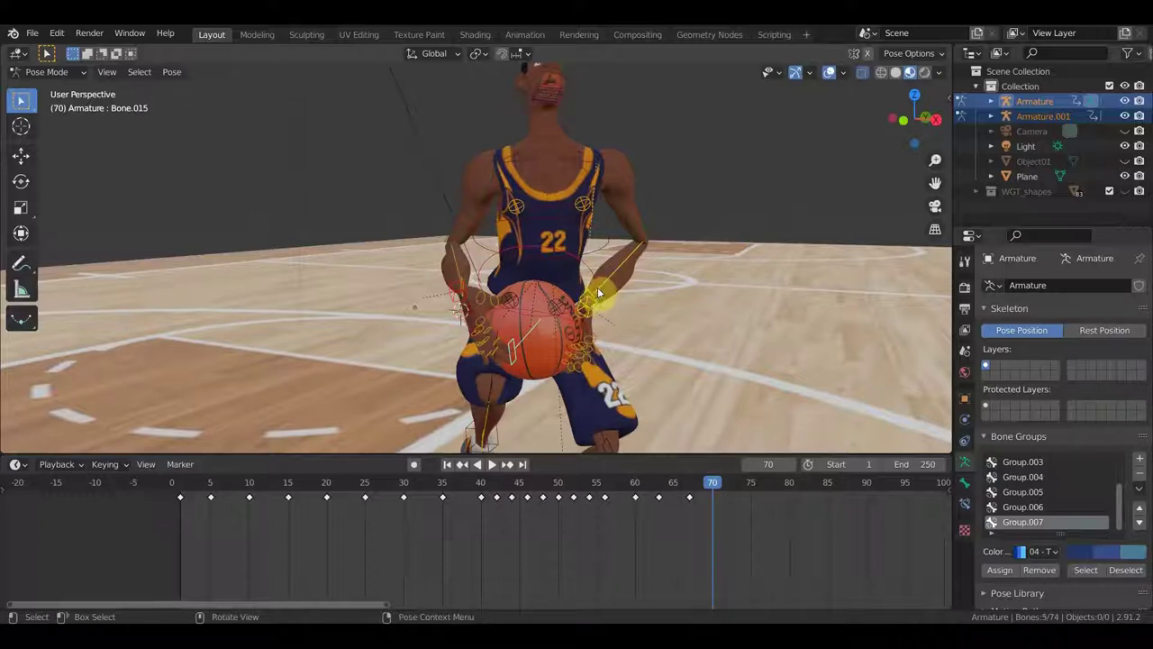
mouse_move(594, 280)
middle_mouse_down()
mouse_move(667, 367)
mouse_move(731, 355)
mouse_move(706, 363)
middle_mouse_up()
Step: Move the hand and ball, then select the arm bone from a side view
key("g")
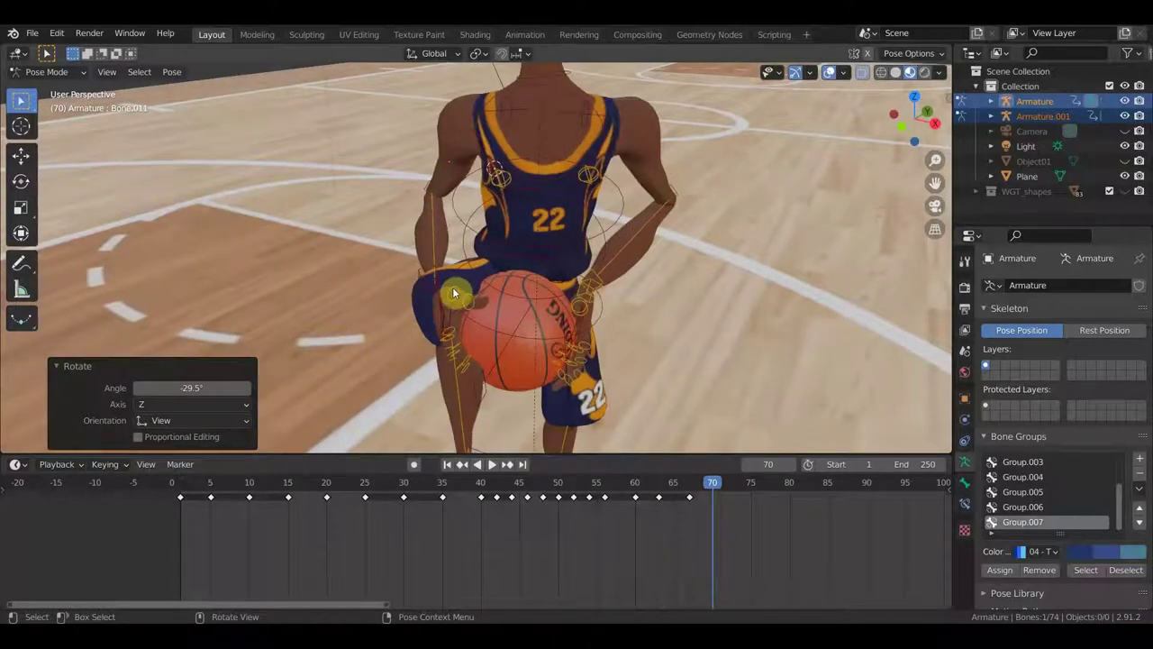
left_click(433, 276)
left_click(502, 358)
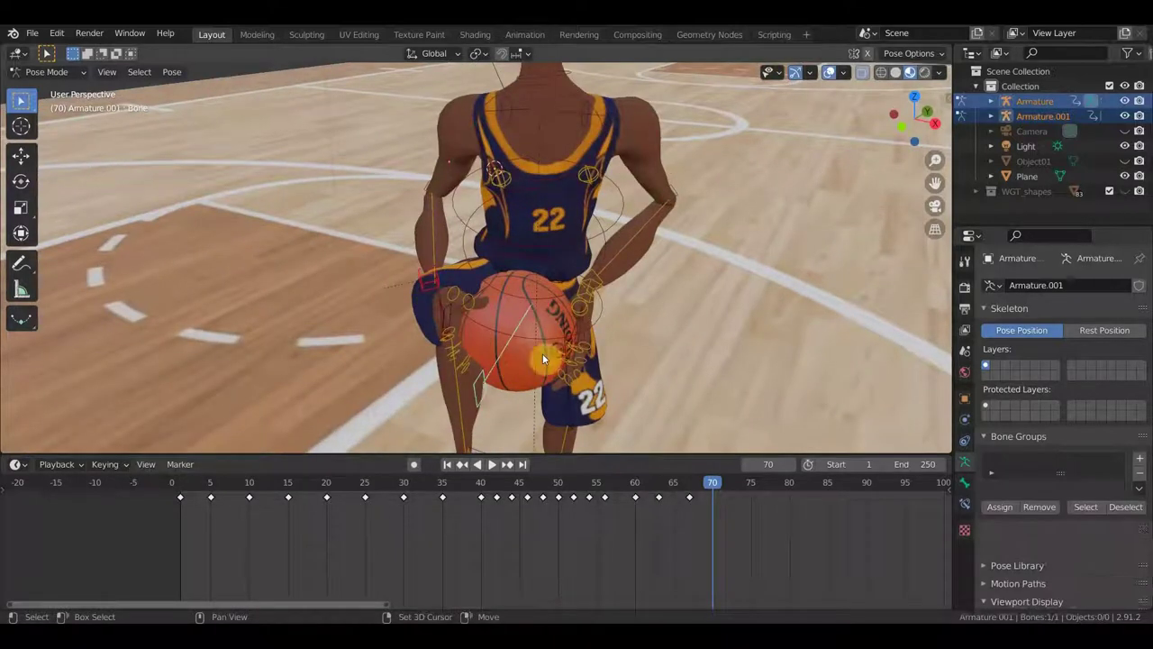
left_click(594, 298)
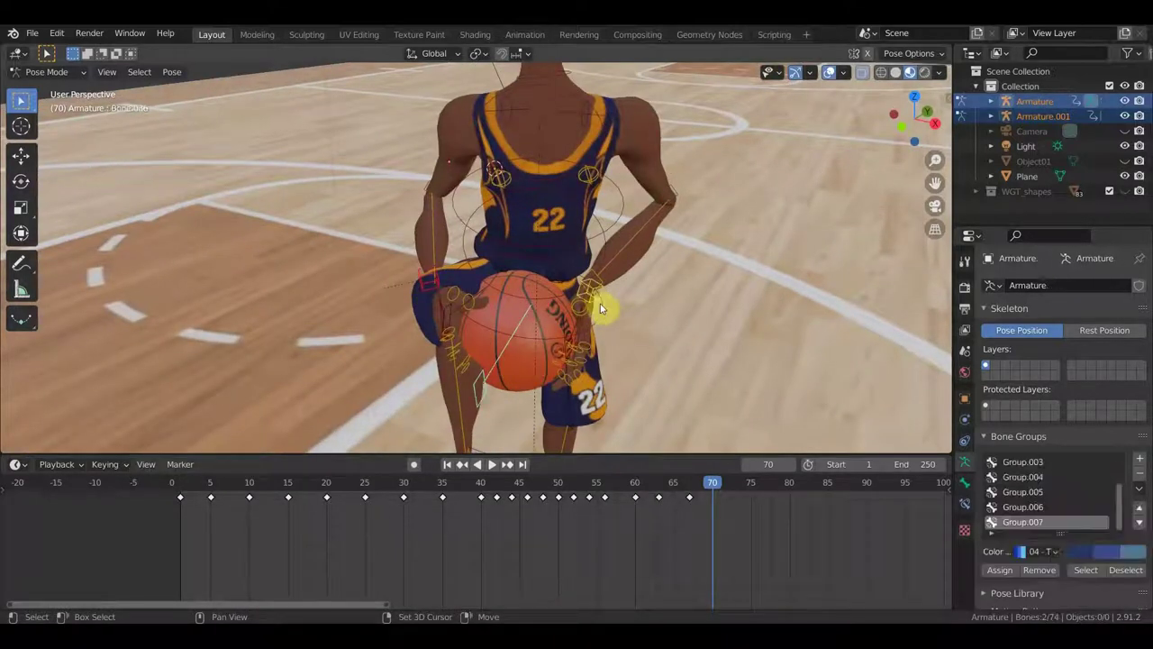
mouse_move(600, 316)
middle_mouse_down()
mouse_move(742, 309)
mouse_move(722, 326)
mouse_move(754, 312)
middle_mouse_up()
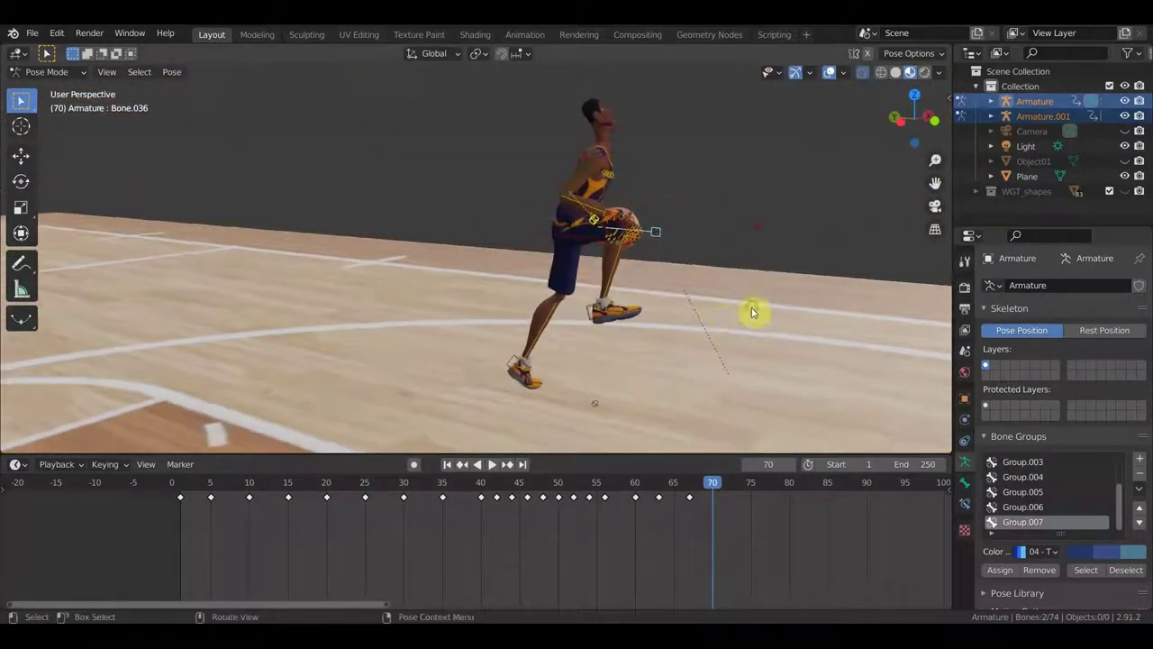
Step: Raise the ball arm high above the player's head and rotate it into place
key("g")
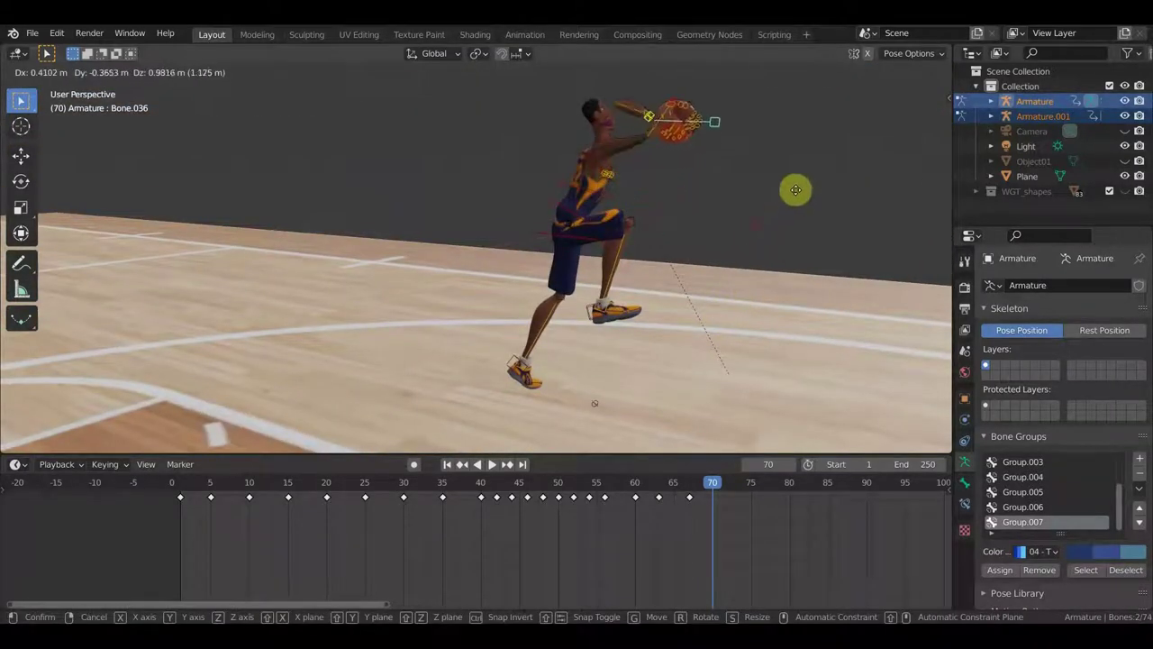
left_click(769, 238)
key("r")
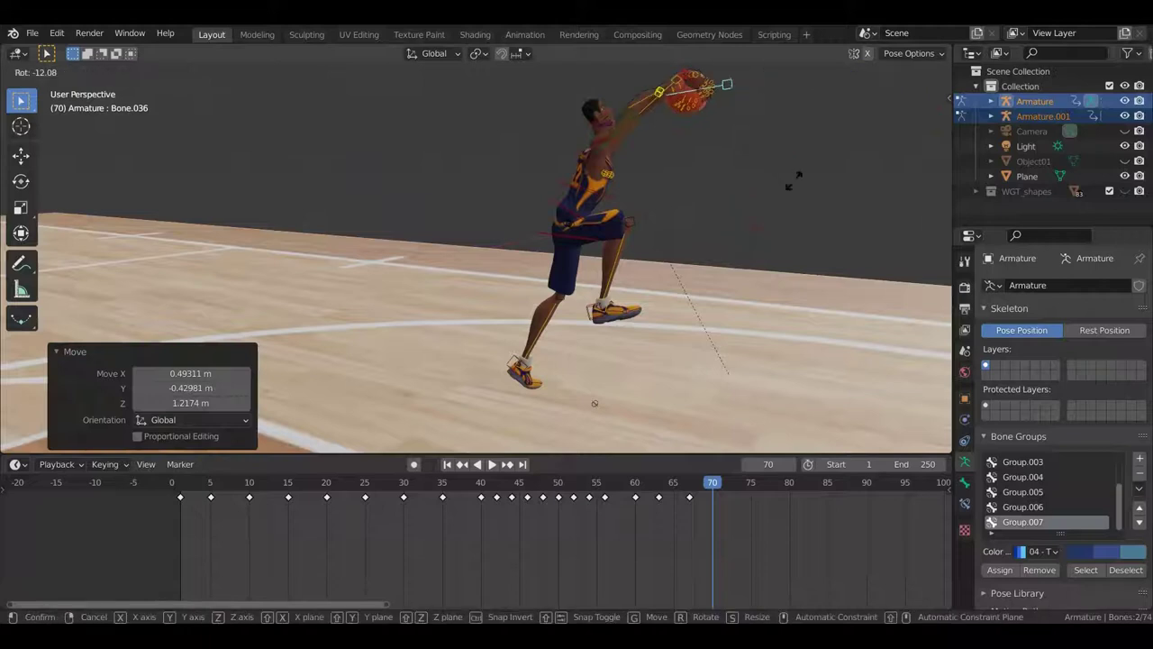
left_click(697, 117)
mouse_move(699, 122)
middle_mouse_down()
mouse_move(827, 219)
mouse_move(695, 213)
mouse_move(708, 249)
mouse_move(644, 186)
mouse_move(612, 363)
mouse_move(604, 260)
mouse_move(573, 263)
mouse_move(584, 282)
middle_mouse_up()
key("r")
left_click(631, 162)
scroll(581, 354, "up", 3)
Step: Move and rotate the other hand 34.8° so it grips the ball
left_click(639, 304)
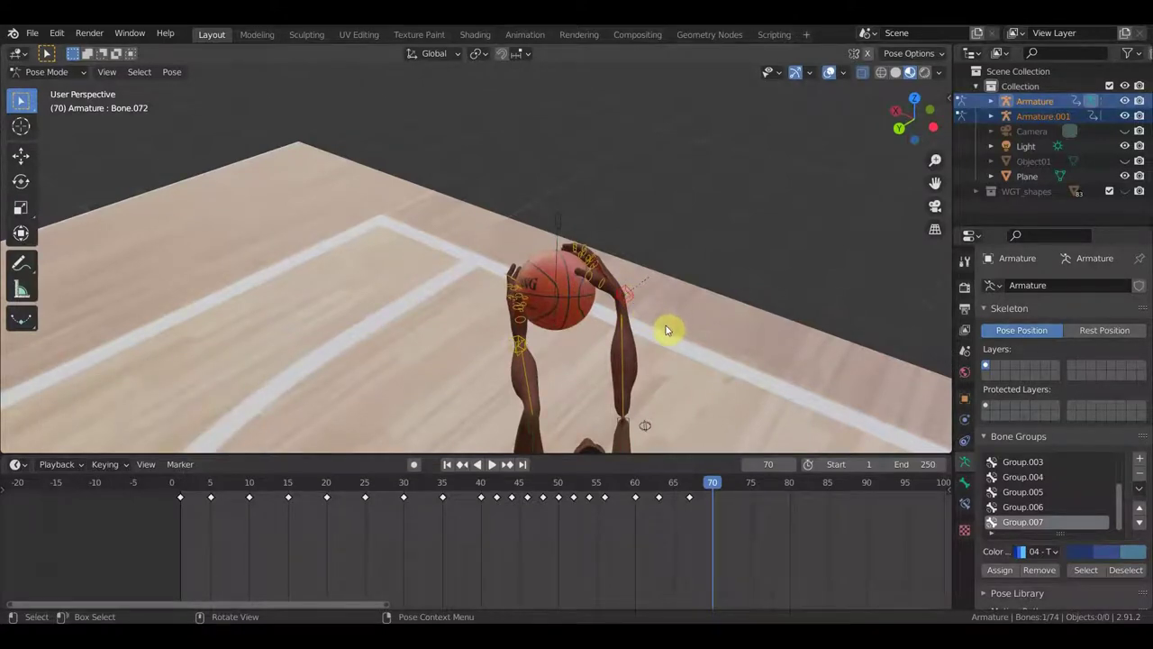
key("g")
left_click(670, 348)
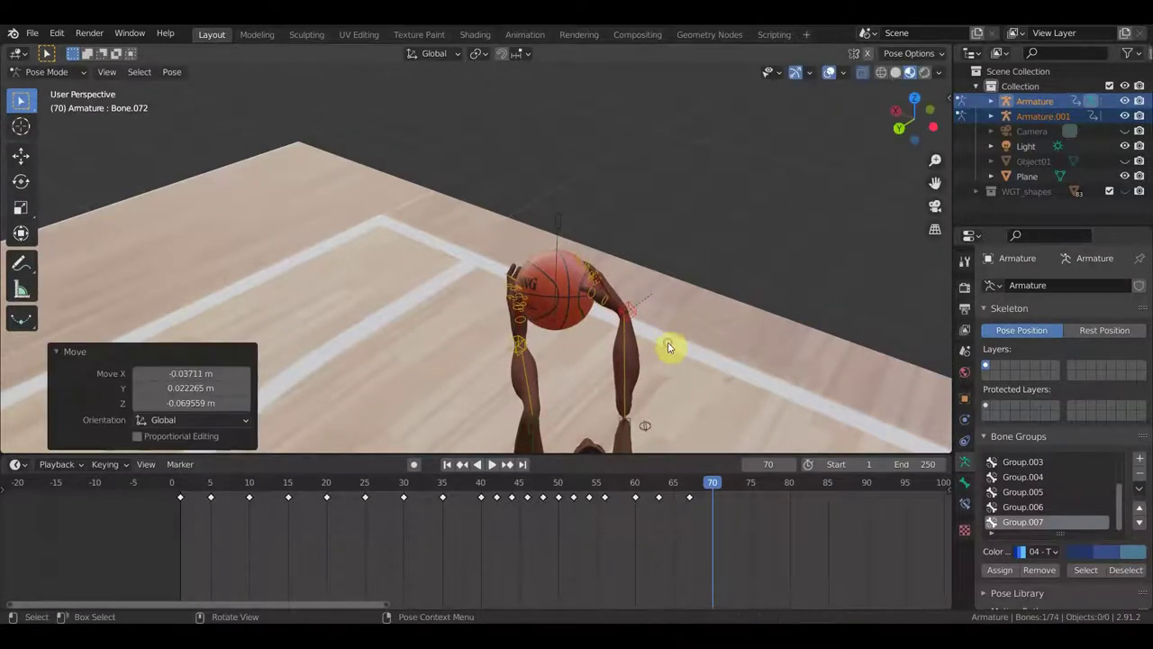
key("r")
left_click(654, 382)
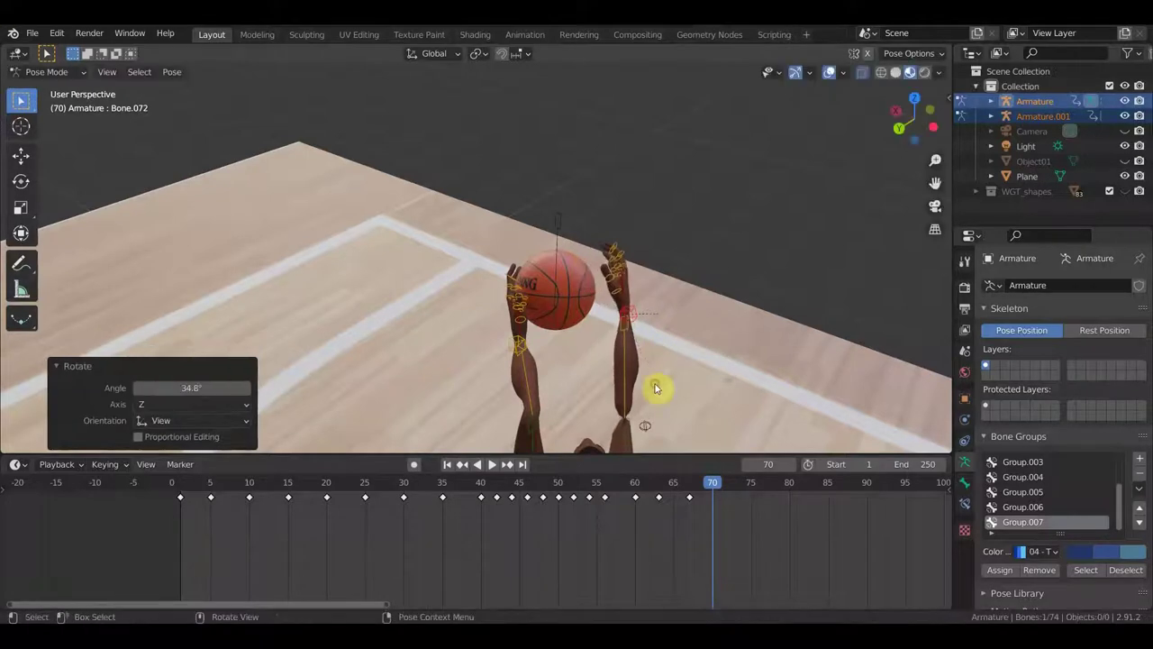
key("g")
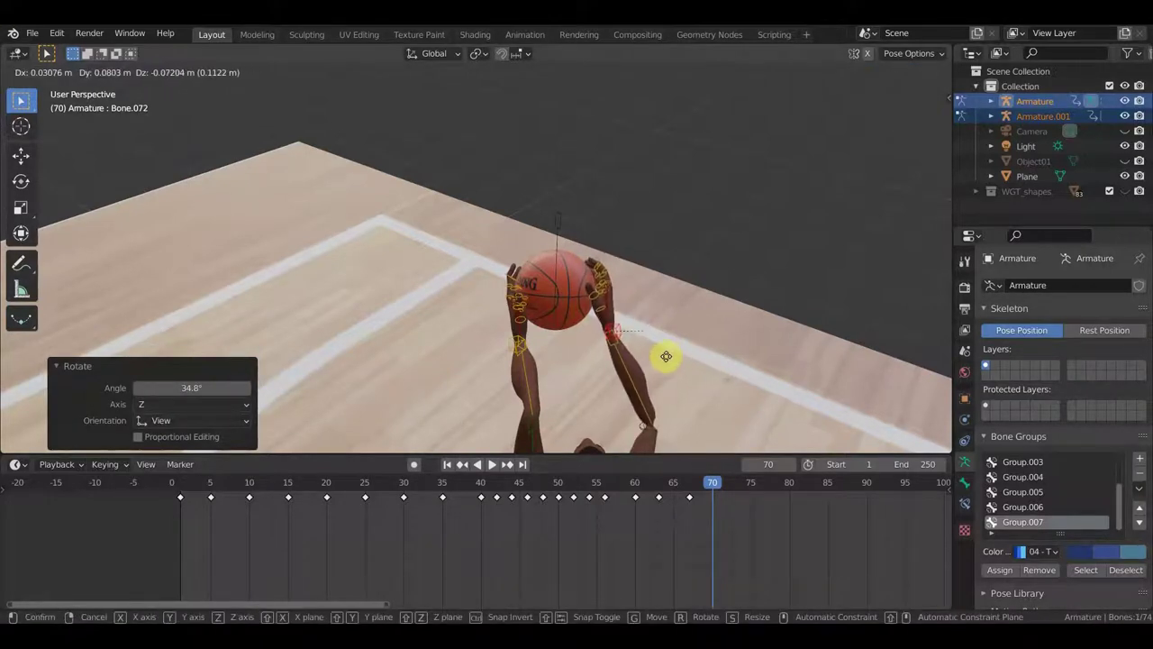
left_click(665, 356)
mouse_move(666, 356)
middle_mouse_down()
mouse_move(608, 329)
mouse_move(530, 261)
mouse_move(532, 358)
mouse_move(543, 361)
mouse_move(514, 415)
middle_mouse_up()
Step: Select the other arm bone and centre the view on it
left_click(385, 428)
mouse_move(406, 429)
middle_mouse_down()
mouse_move(600, 430)
mouse_move(783, 402)
mouse_move(680, 389)
mouse_move(696, 83)
mouse_move(630, 81)
middle_mouse_up()
key("KP_Decimal")
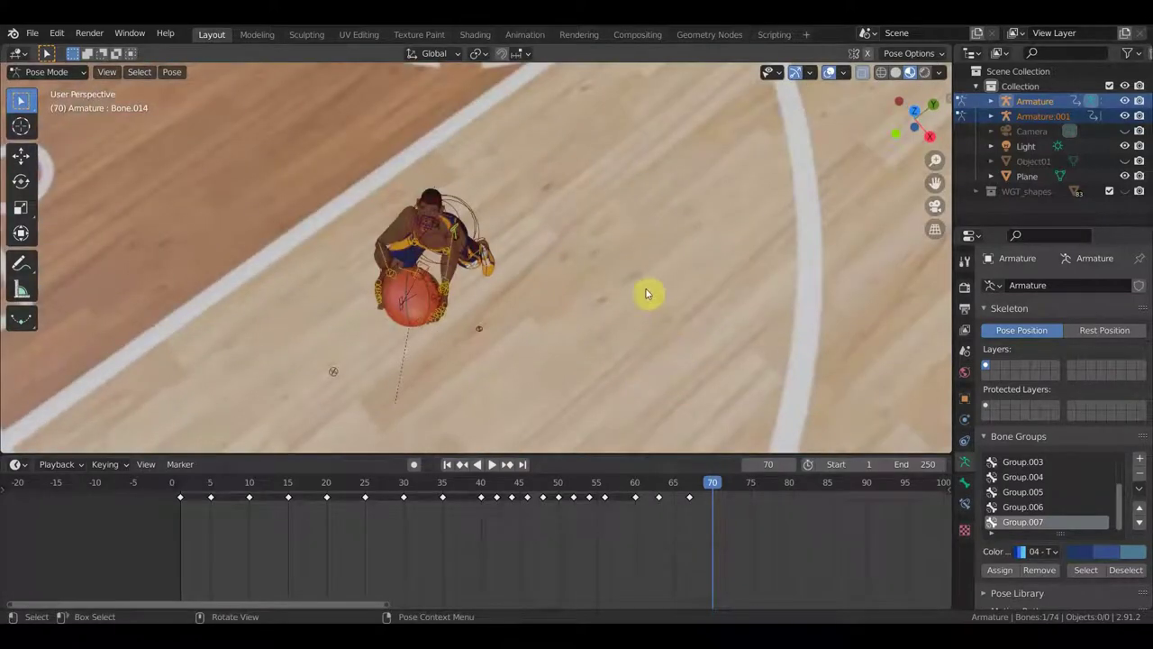
Step: Rotate the arm bone twice to bring the hand toward the ball
key("r")
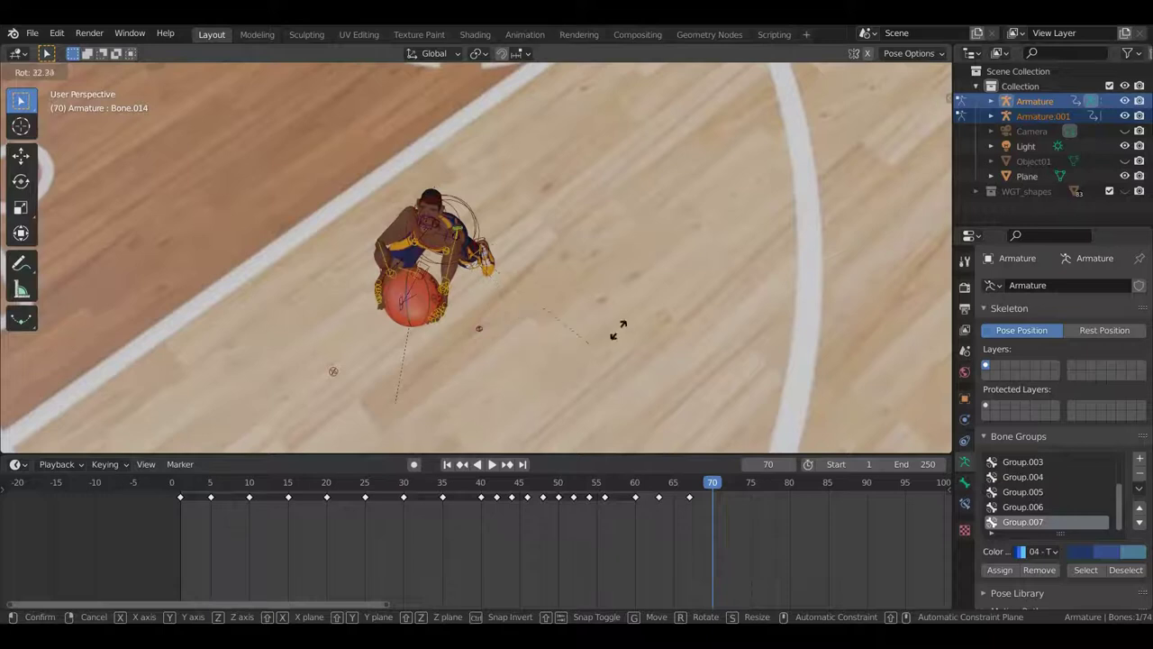
left_click(627, 259)
mouse_move(603, 270)
middle_mouse_down()
mouse_move(621, 134)
mouse_move(590, 273)
middle_mouse_up()
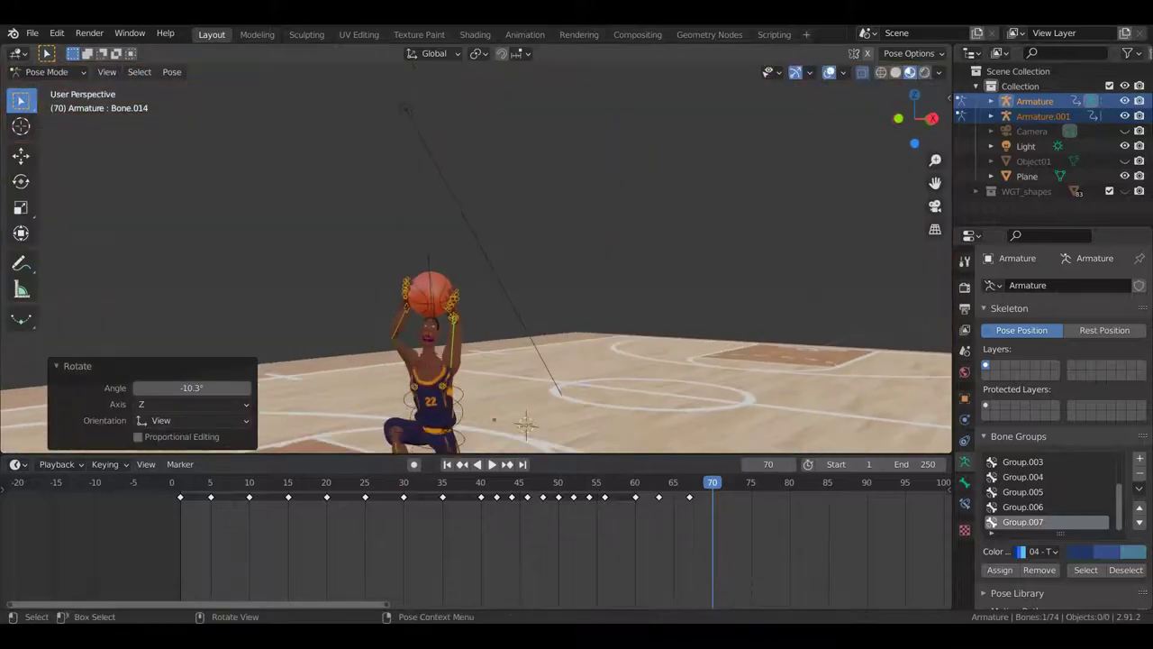
key("r")
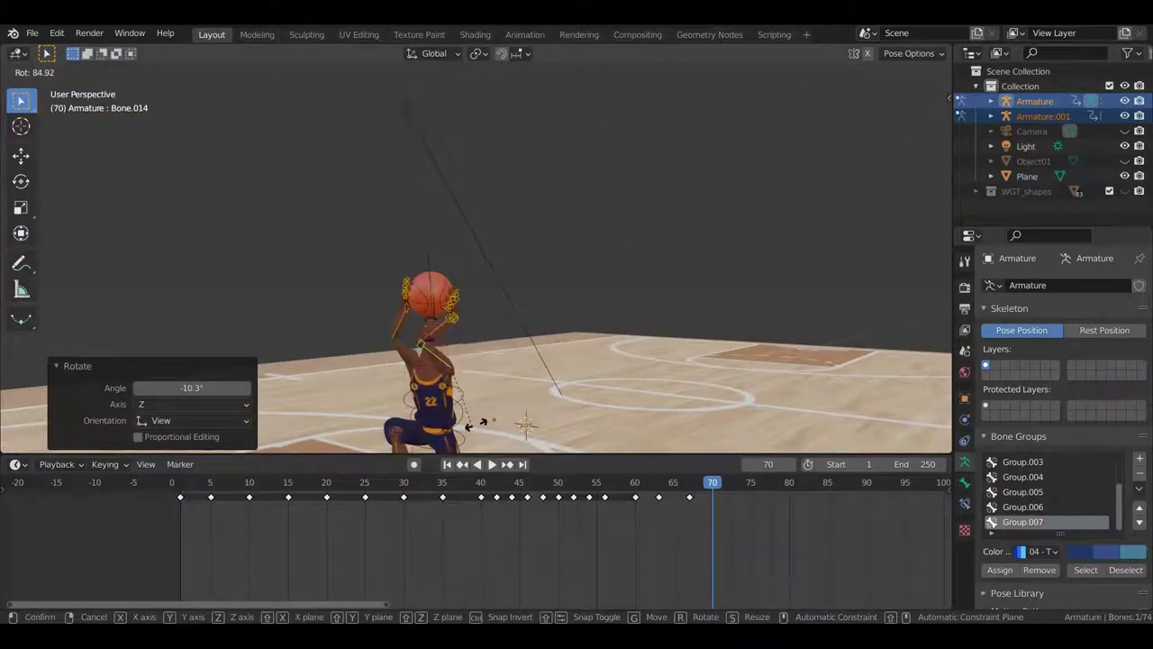
left_click(500, 424)
mouse_move(497, 381)
middle_mouse_down()
mouse_move(157, 388)
mouse_move(504, 317)
mouse_move(533, 128)
mouse_move(593, 111)
mouse_move(607, 118)
mouse_move(643, 291)
mouse_move(553, 252)
middle_mouse_up()
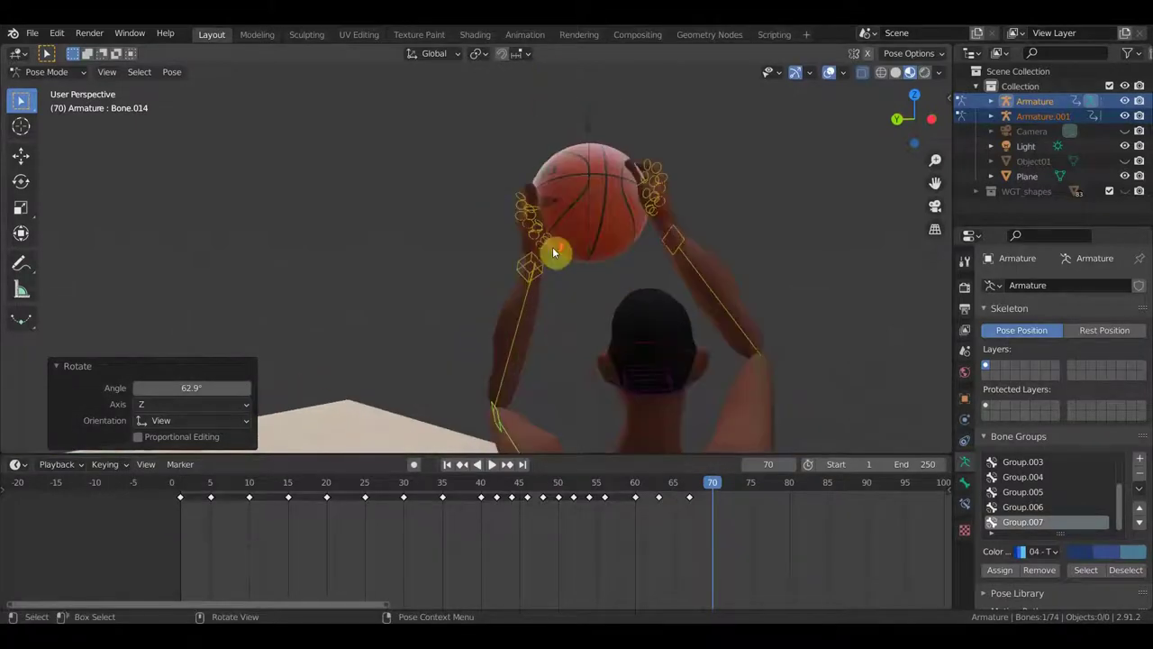
Step: Move the ball's control bone further overhead
left_click(667, 257)
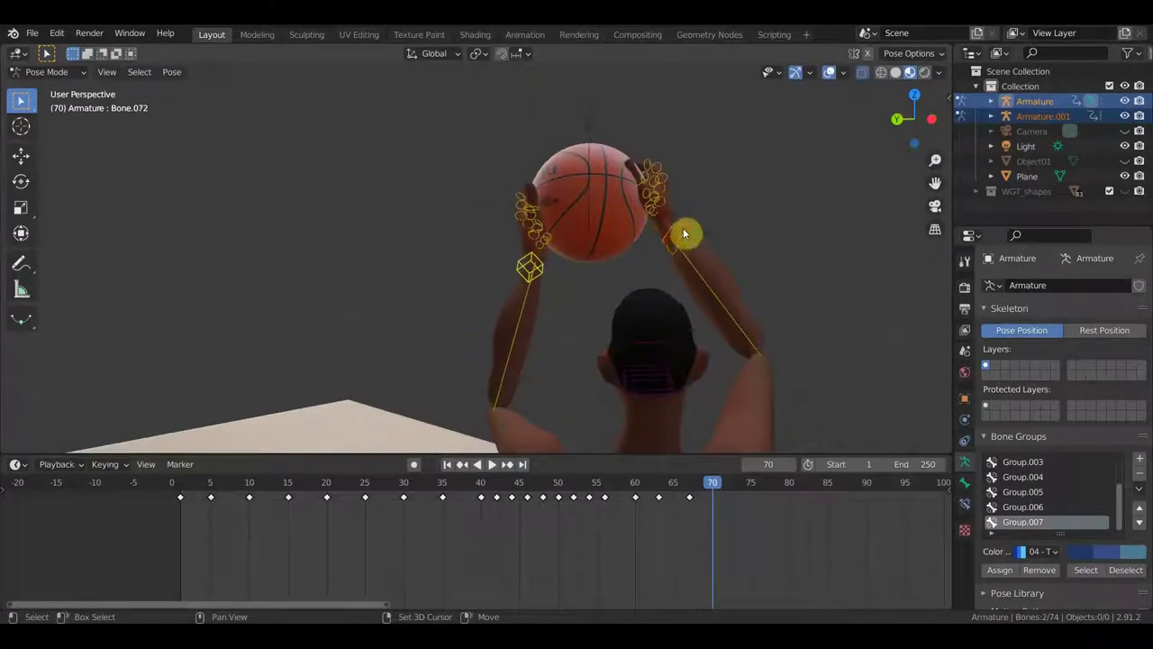
left_click(598, 126)
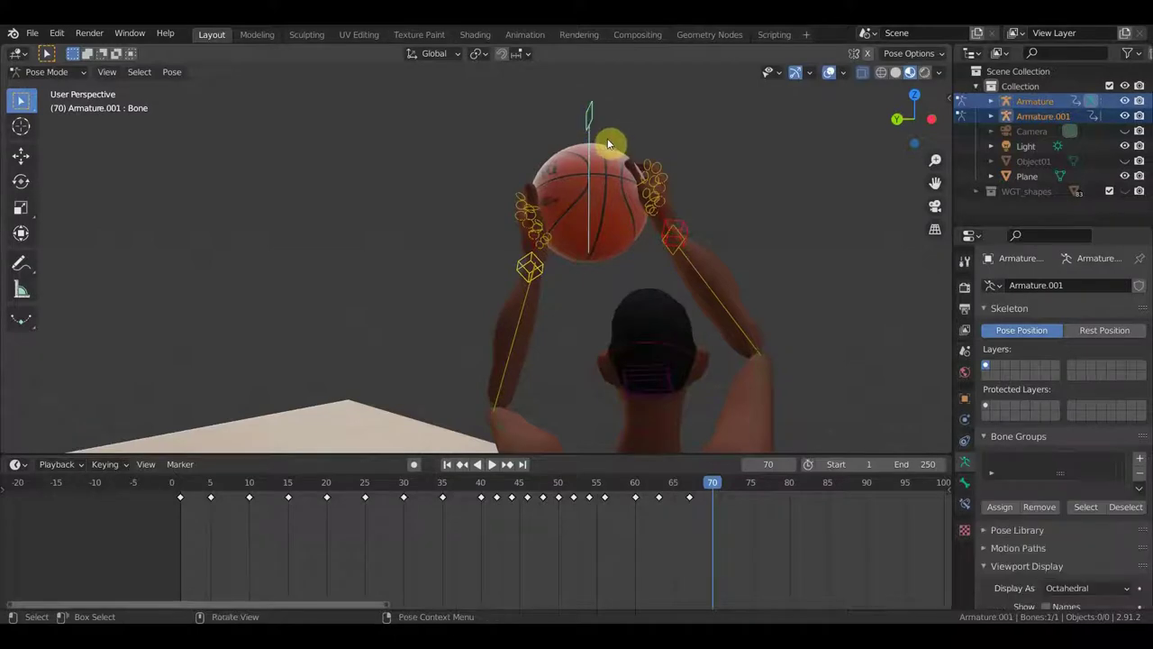
key("g")
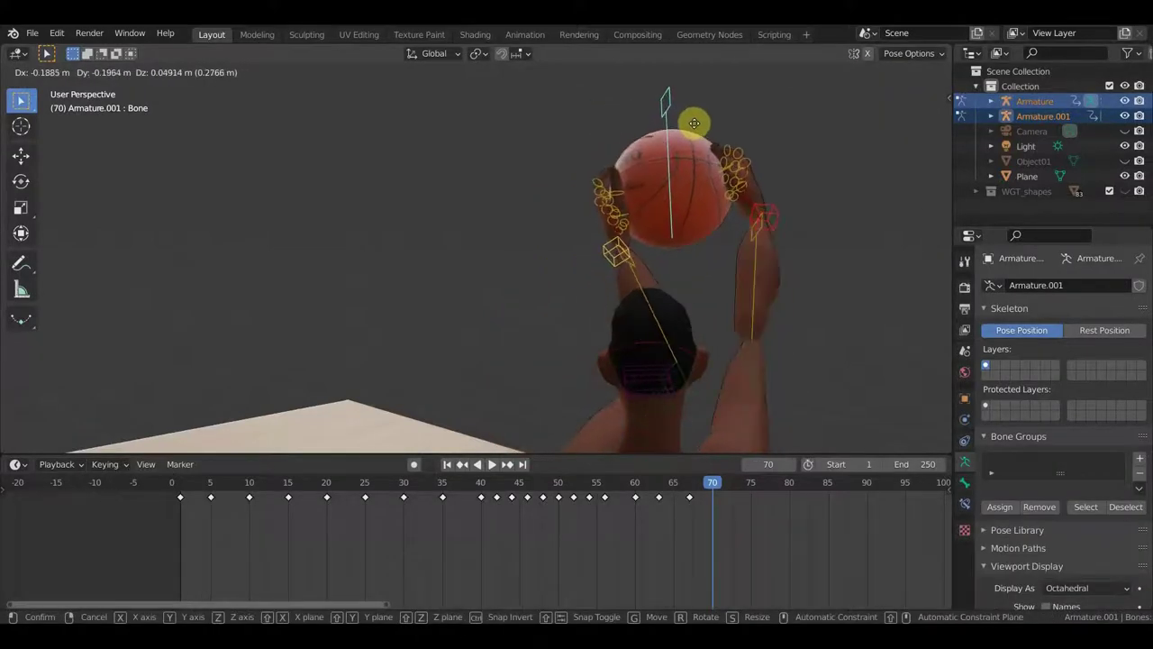
left_click(691, 131)
mouse_move(691, 130)
middle_mouse_down()
mouse_move(630, 340)
mouse_move(660, 415)
middle_mouse_up()
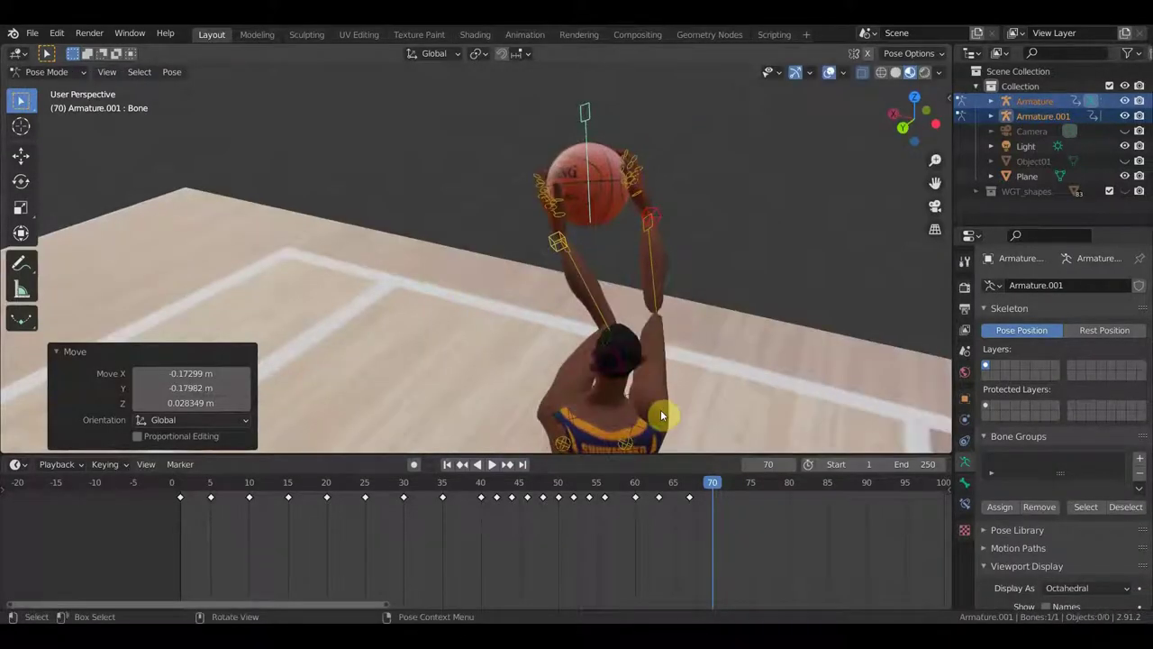
Step: Swing the arm into its shooting pose and rotate Bone.050 against the ball
left_click(574, 393)
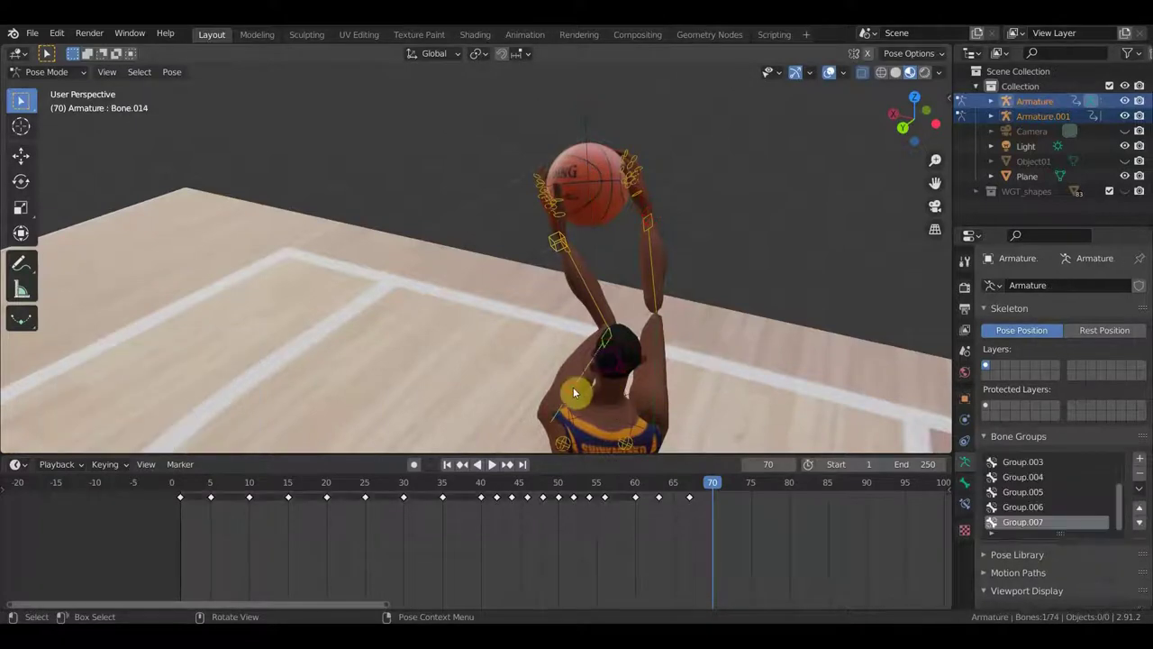
key("r")
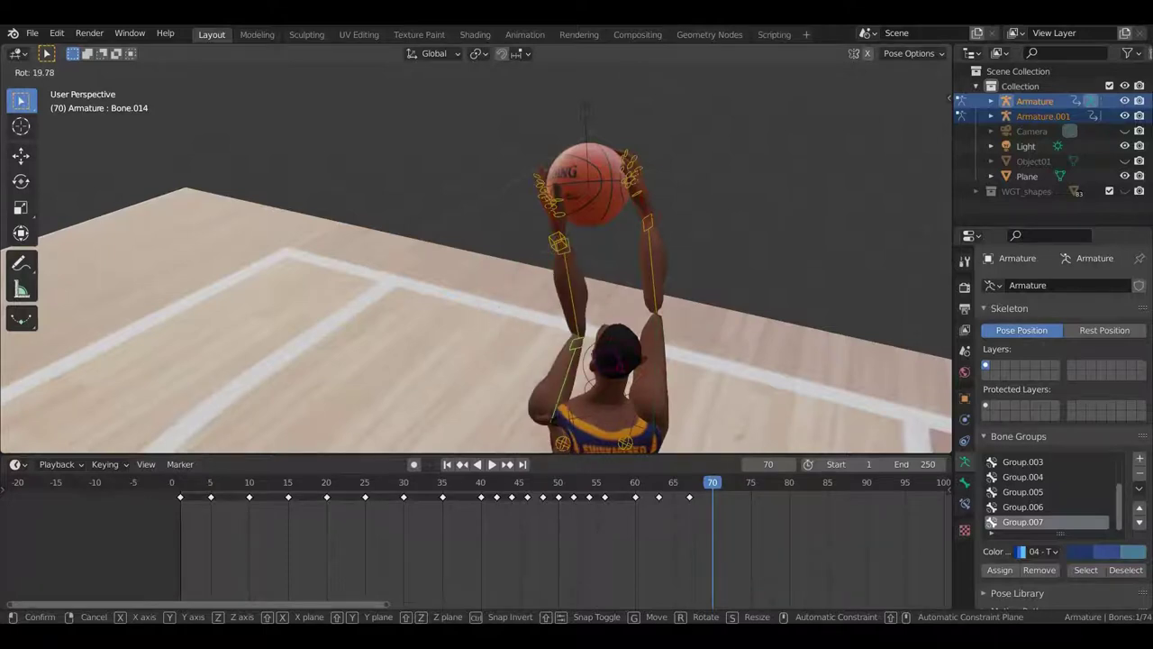
left_click(562, 415)
left_click(663, 374)
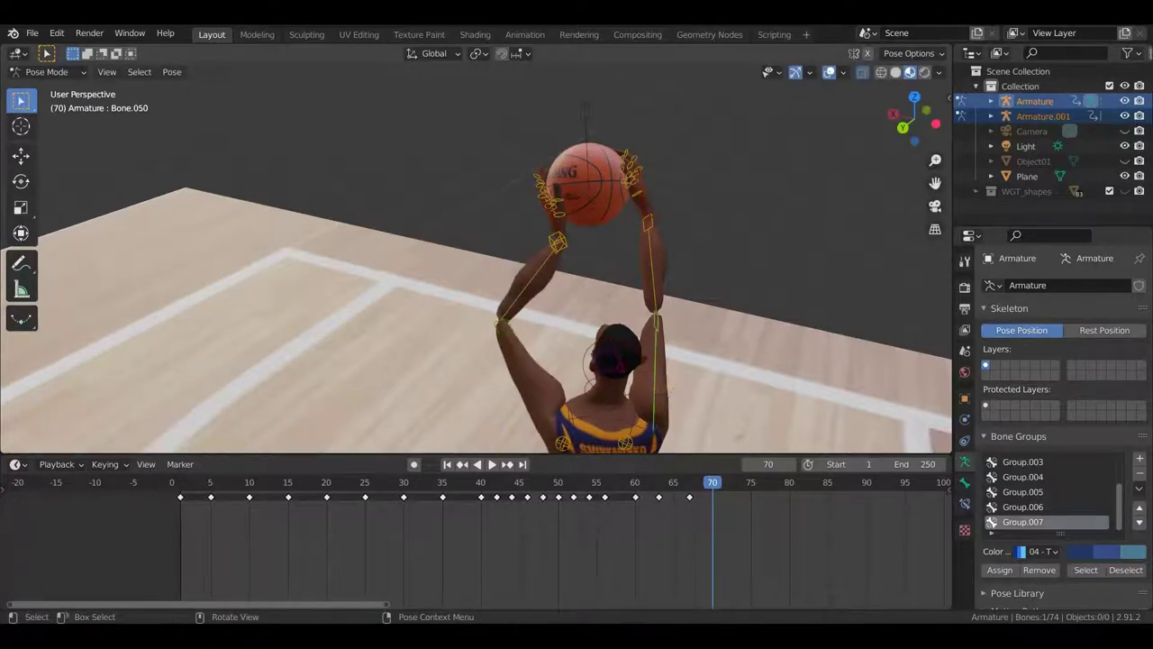
key("r")
left_click(705, 360)
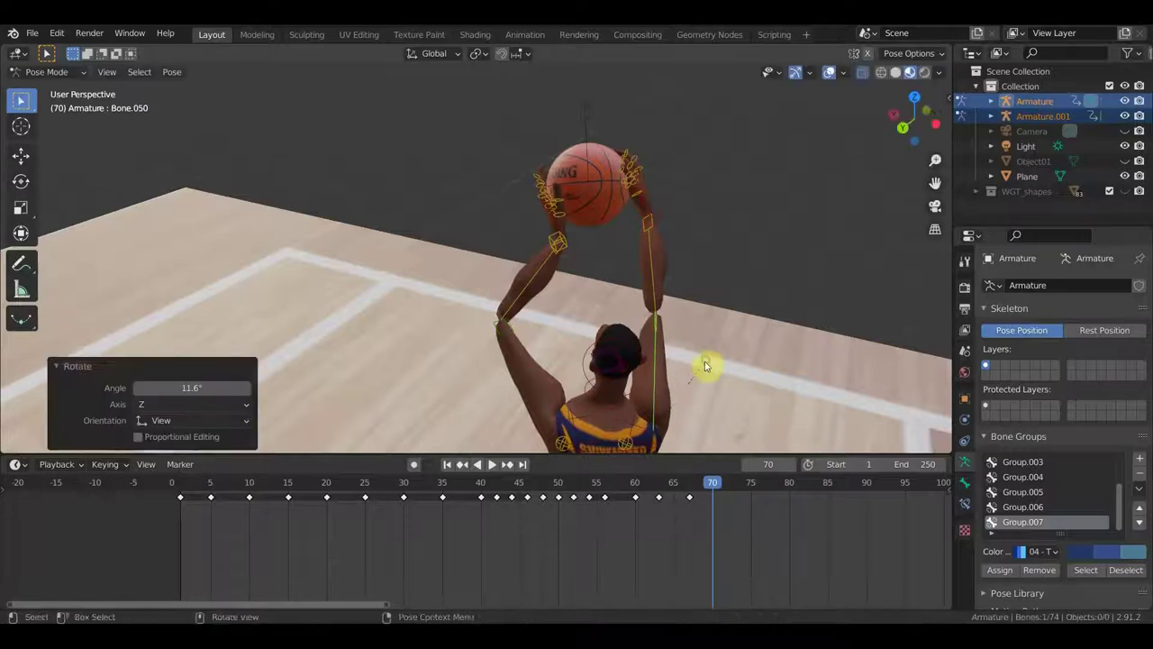
mouse_move(704, 360)
middle_mouse_down()
mouse_move(481, 329)
mouse_move(492, 369)
mouse_move(621, 391)
mouse_move(724, 368)
mouse_move(788, 333)
mouse_move(696, 335)
mouse_move(660, 363)
mouse_move(631, 334)
mouse_move(526, 343)
mouse_move(505, 291)
mouse_move(589, 345)
mouse_move(662, 82)
mouse_move(611, 61)
middle_mouse_up()
scroll(492, 368, "up", 3)
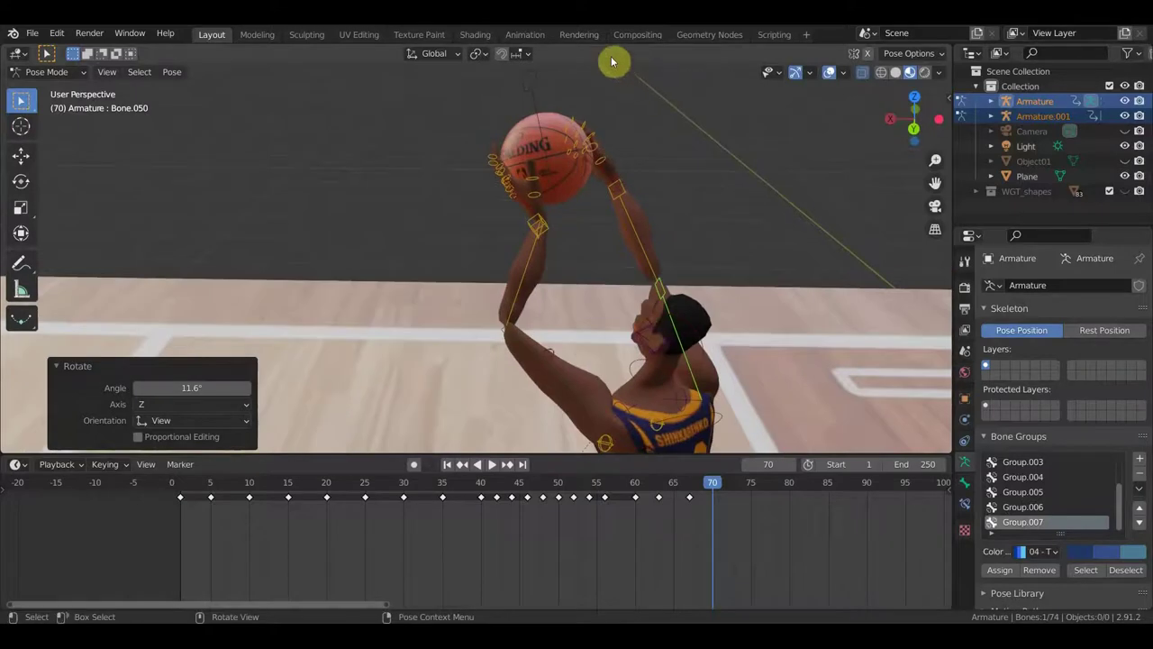
Step: Select the left arm bone Bone.014 and begin rotating it around the ball
left_click(574, 388)
mouse_move(588, 373)
middle_mouse_down()
mouse_move(553, 305)
mouse_move(514, 258)
mouse_move(495, 256)
mouse_move(746, 353)
middle_mouse_up()
key("r")
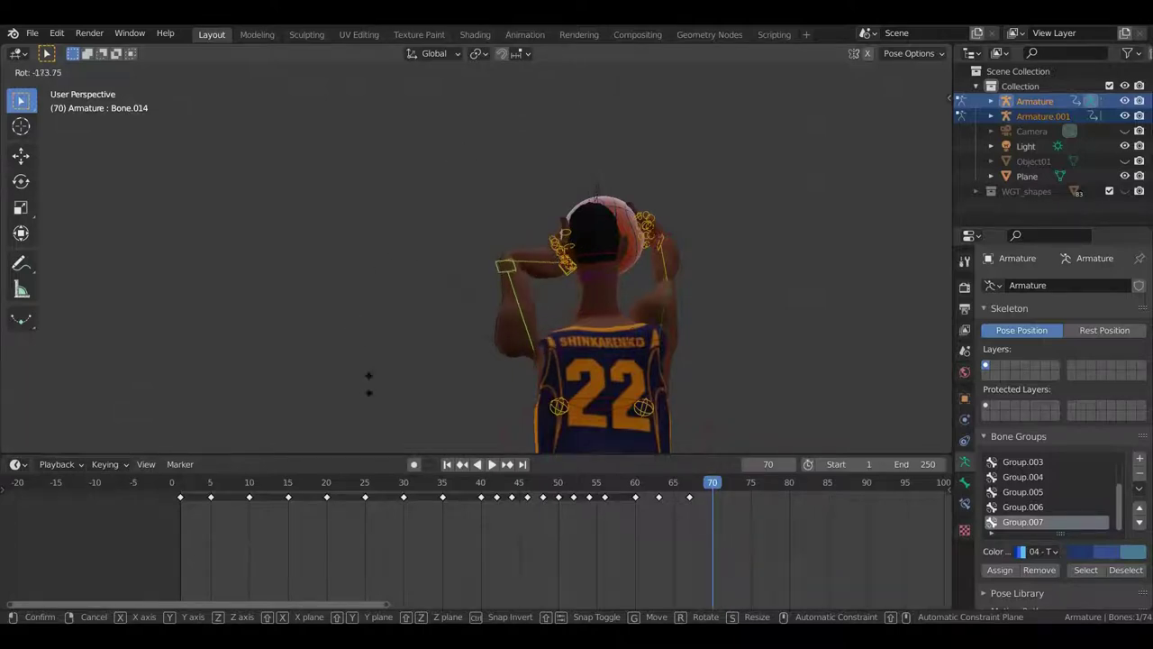
Step: Finish the left arm rotation, then rotate arm bone Bone.050 so that hand reaches the ball from behind
left_click(576, 421)
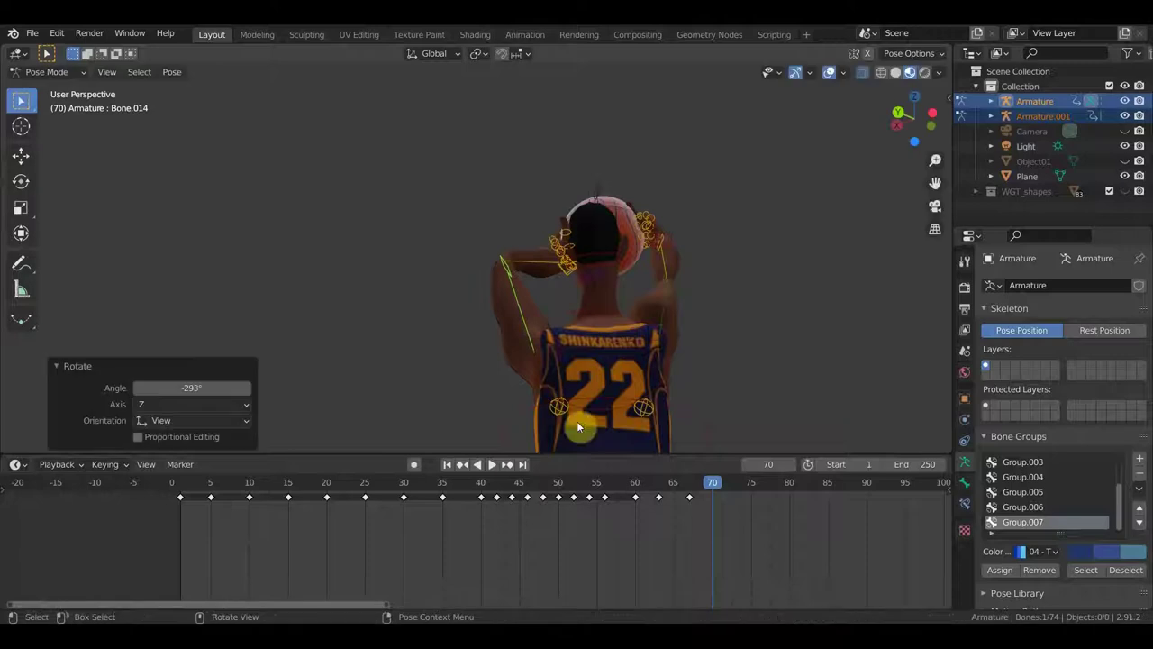
middle_click_drag(548, 399, 525, 413)
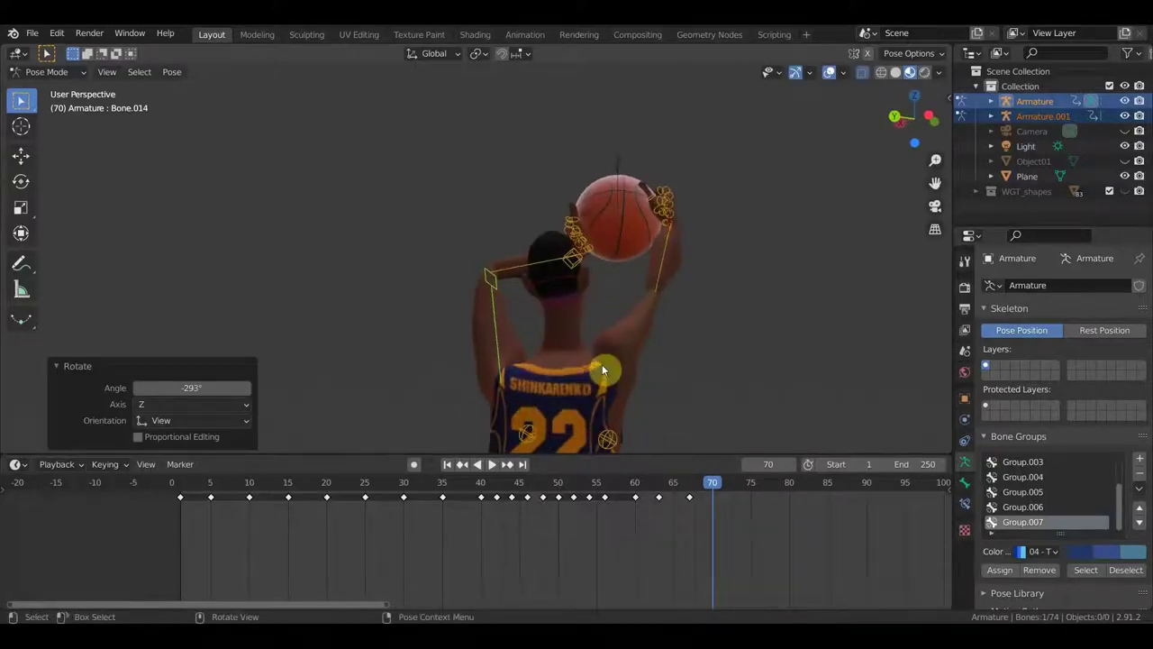
middle_click_drag(624, 364, 649, 351)
left_click(661, 279)
key("r")
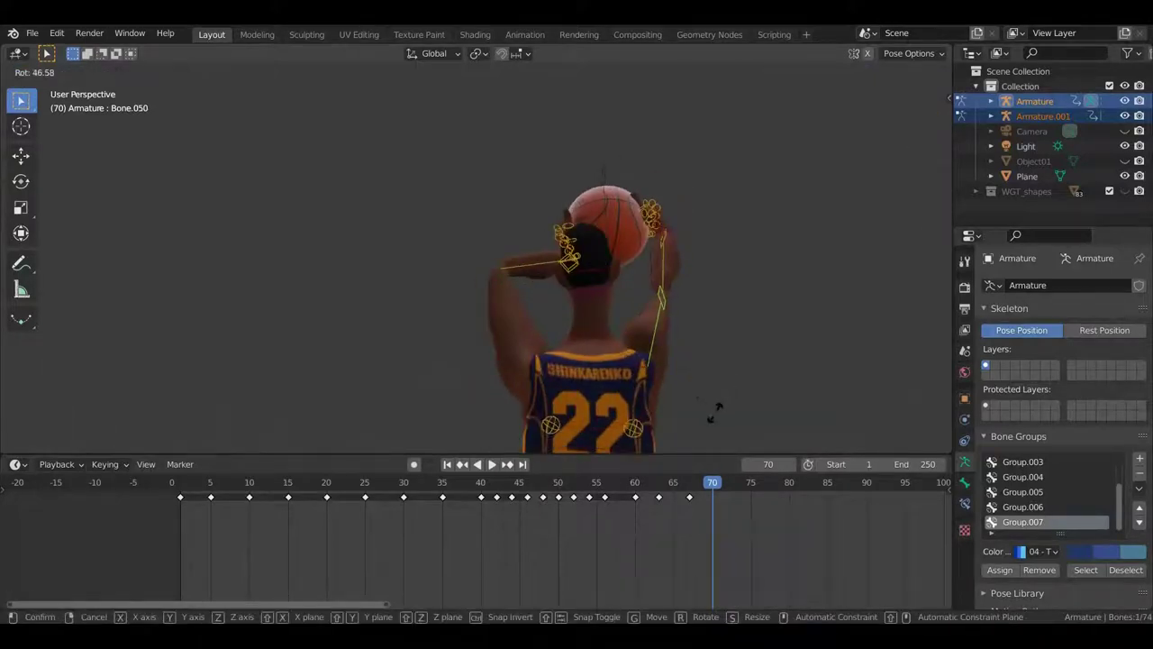
left_click(746, 331)
mouse_move(746, 332)
middle_mouse_down()
mouse_move(625, 353)
mouse_move(544, 410)
mouse_move(429, 363)
mouse_move(390, 380)
mouse_move(405, 367)
middle_mouse_up()
Step: Rotate left arm bone Bone.014 to -106° on Z so that hand grips the ball from the side
left_click(441, 381)
key("r")
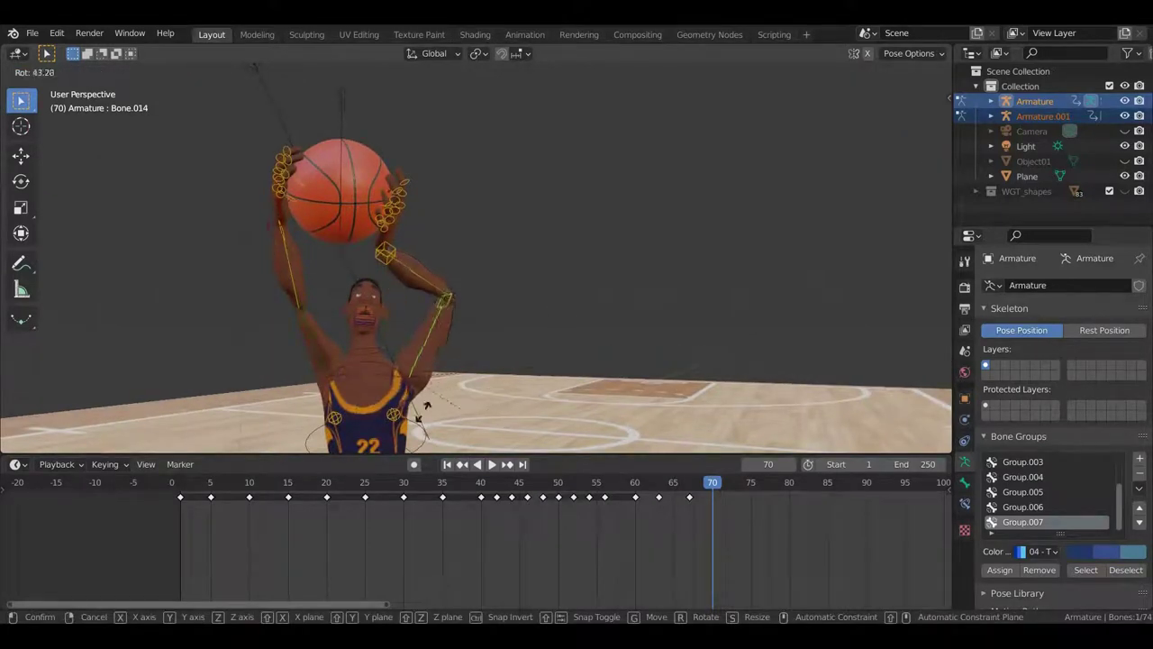
left_click(357, 378)
mouse_move(357, 378)
middle_mouse_down()
mouse_move(389, 360)
mouse_move(490, 361)
middle_mouse_up()
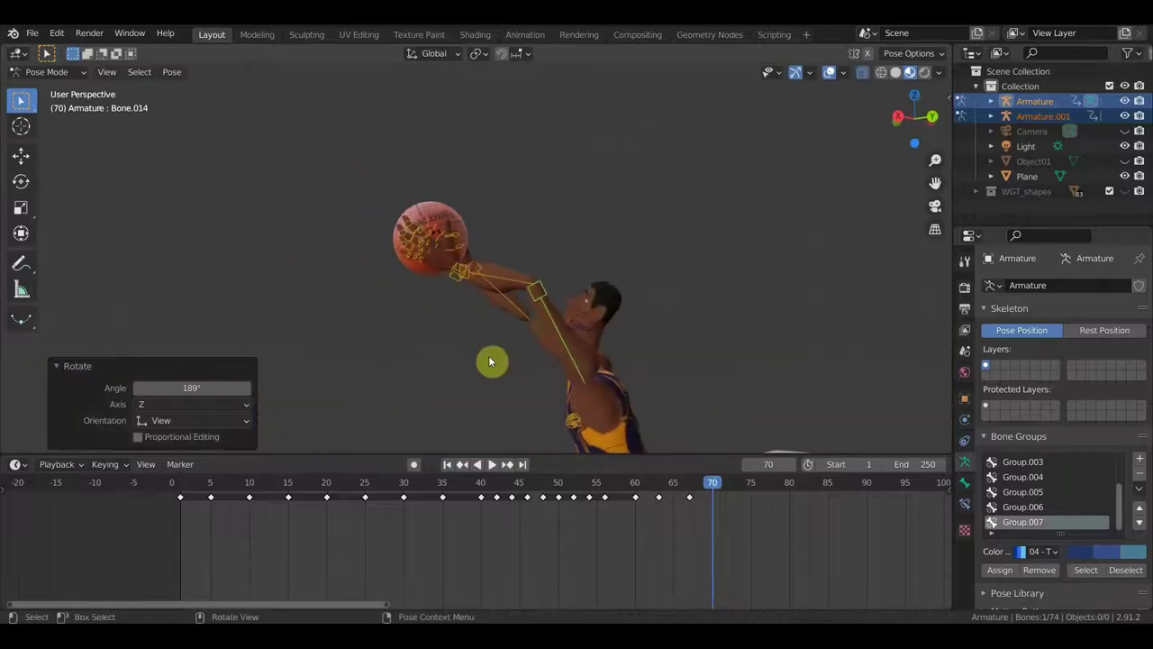
key("r")
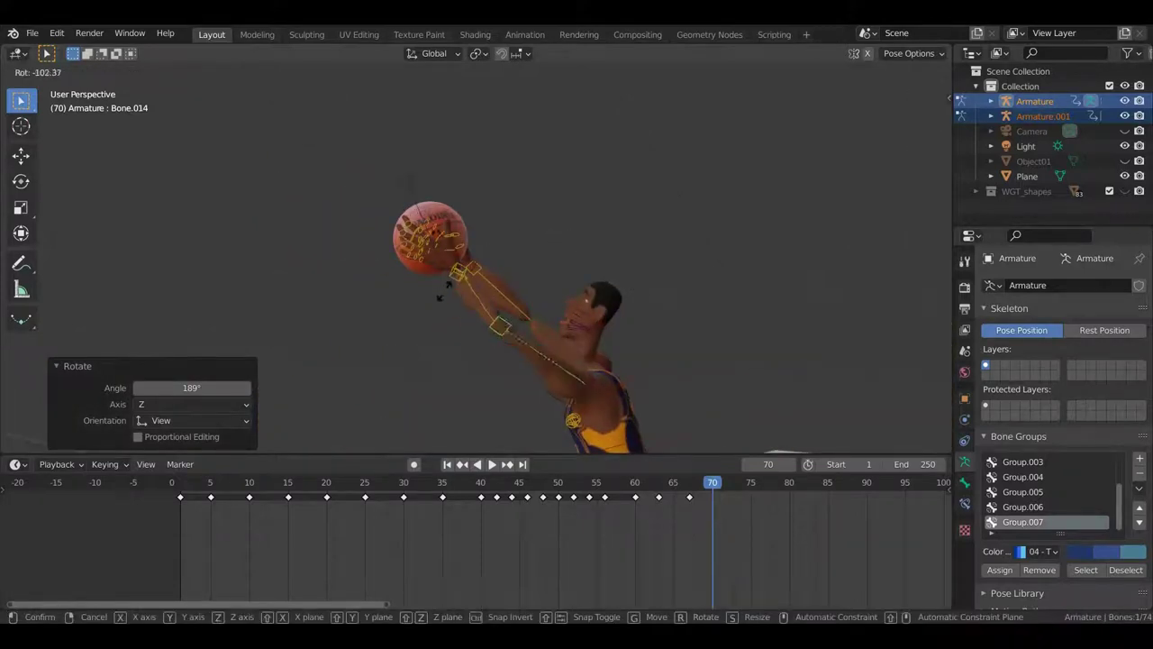
left_click(455, 302)
mouse_move(455, 302)
middle_mouse_down()
mouse_move(406, 361)
mouse_move(353, 383)
middle_mouse_up()
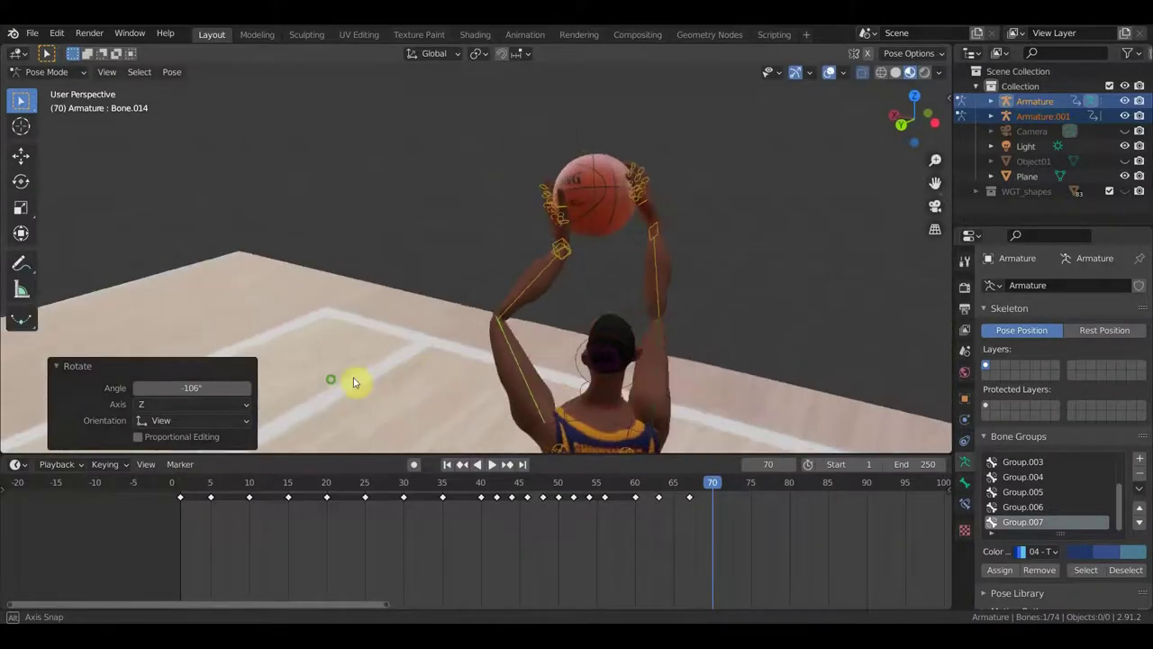
mouse_move(523, 348)
middle_mouse_down()
mouse_move(576, 334)
mouse_move(588, 352)
middle_mouse_up()
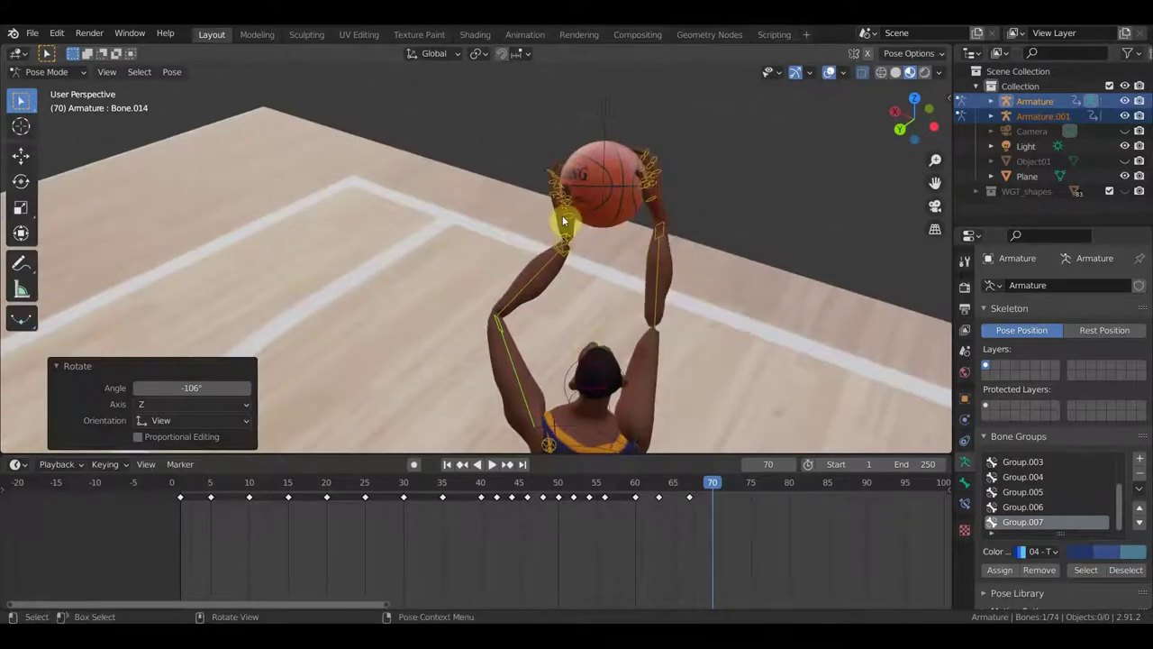
Step: Select hand bone Bone.036, the ball bone and the ball's control bone
left_click(561, 254)
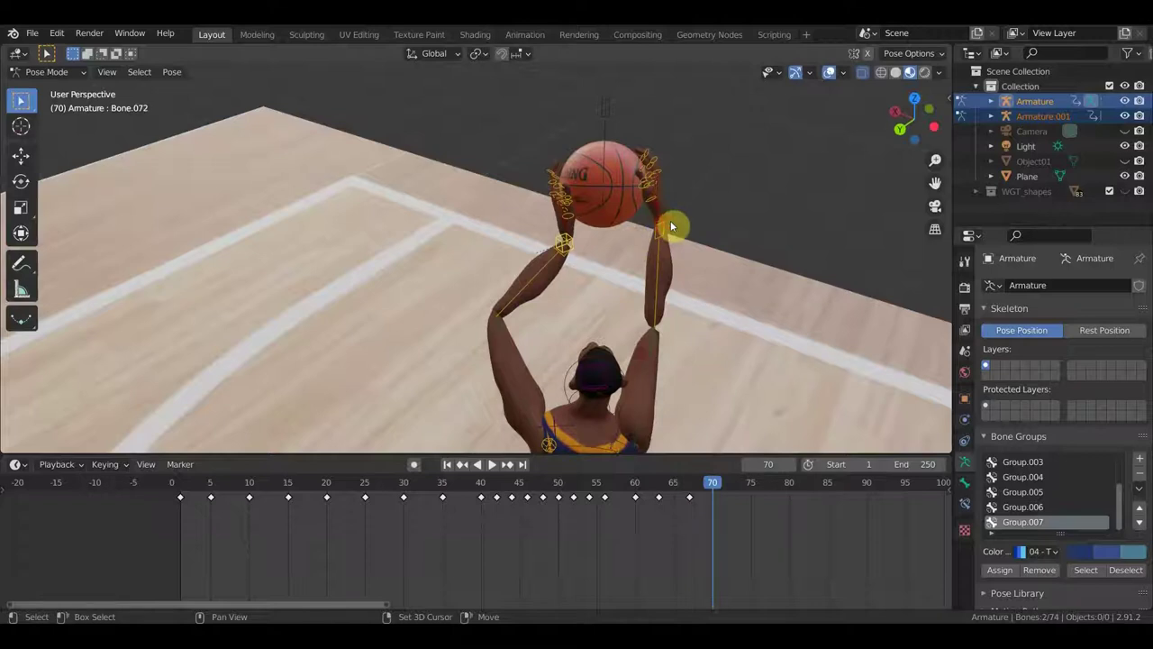
left_click(610, 144, "shift")
left_click(626, 113, "shift")
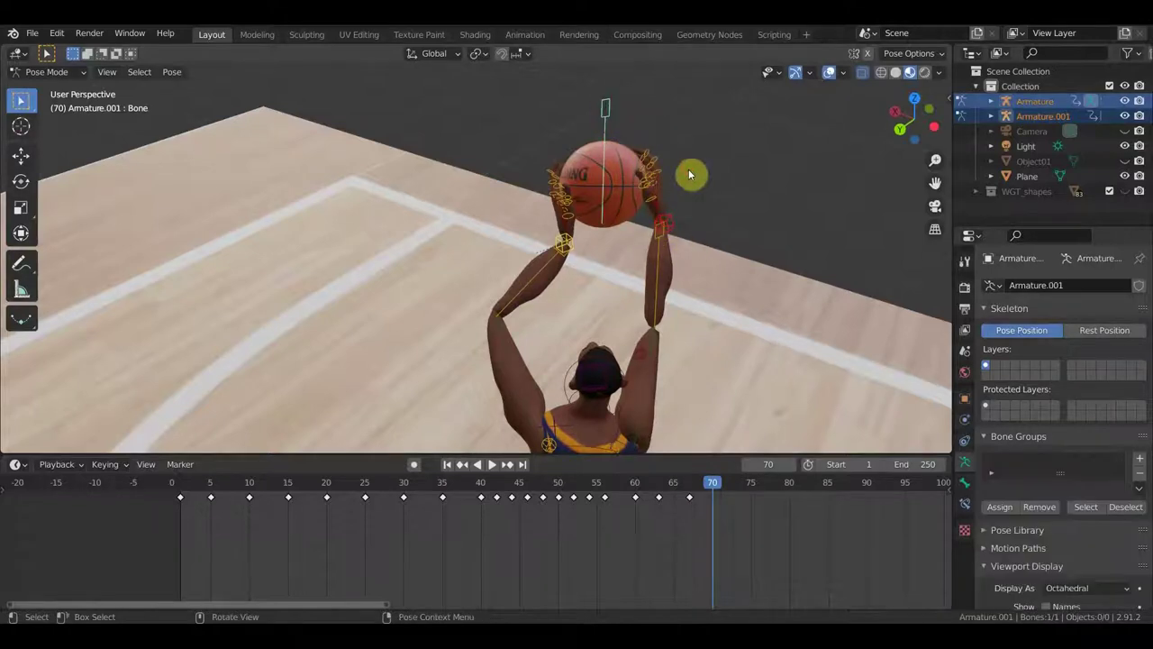
Step: Raise the ball control bone slightly and rotate it
key("g")
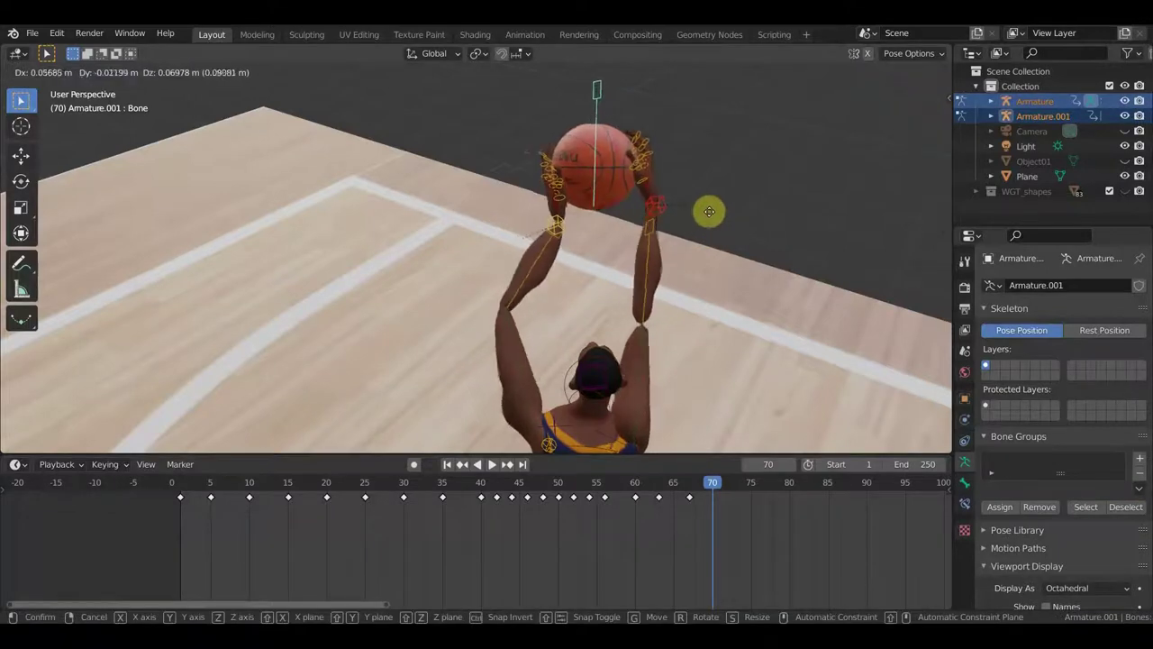
left_click(727, 214)
key("r")
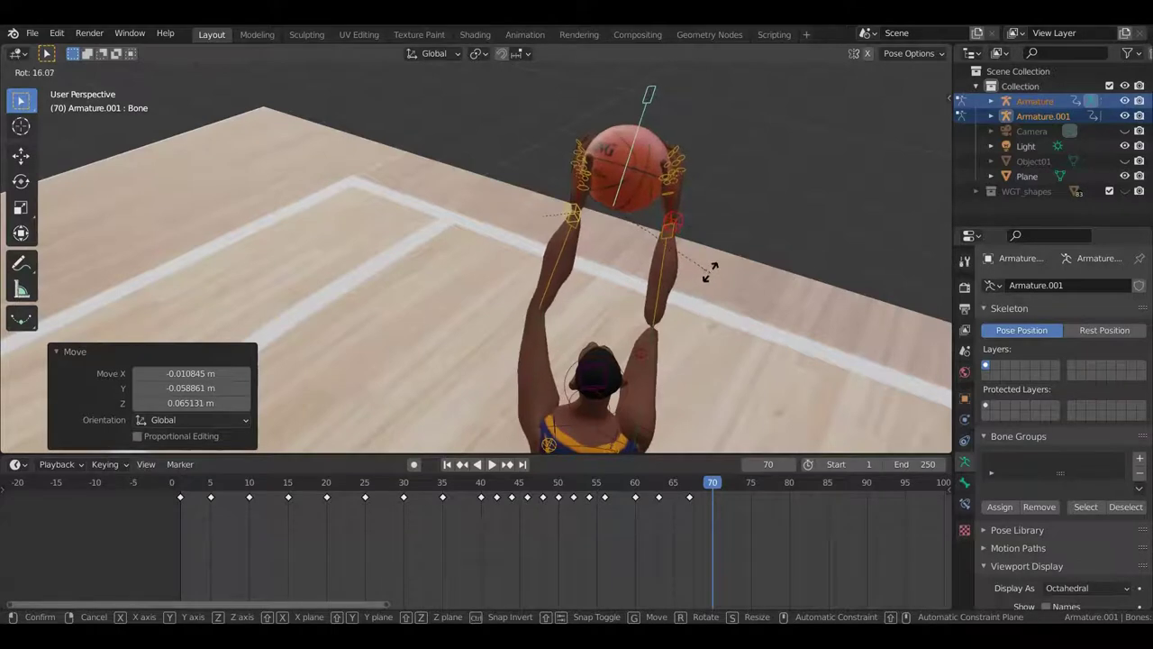
left_click(709, 272)
mouse_move(713, 276)
middle_mouse_down()
mouse_move(741, 335)
mouse_move(708, 296)
mouse_move(629, 253)
mouse_move(573, 317)
mouse_move(588, 270)
middle_mouse_up()
scroll(609, 247, "up", 2)
scroll(651, 261, "down", 4)
Step: Rotate arm bone Bone.050, then fine-tune it with a second small rotation
left_click(531, 276)
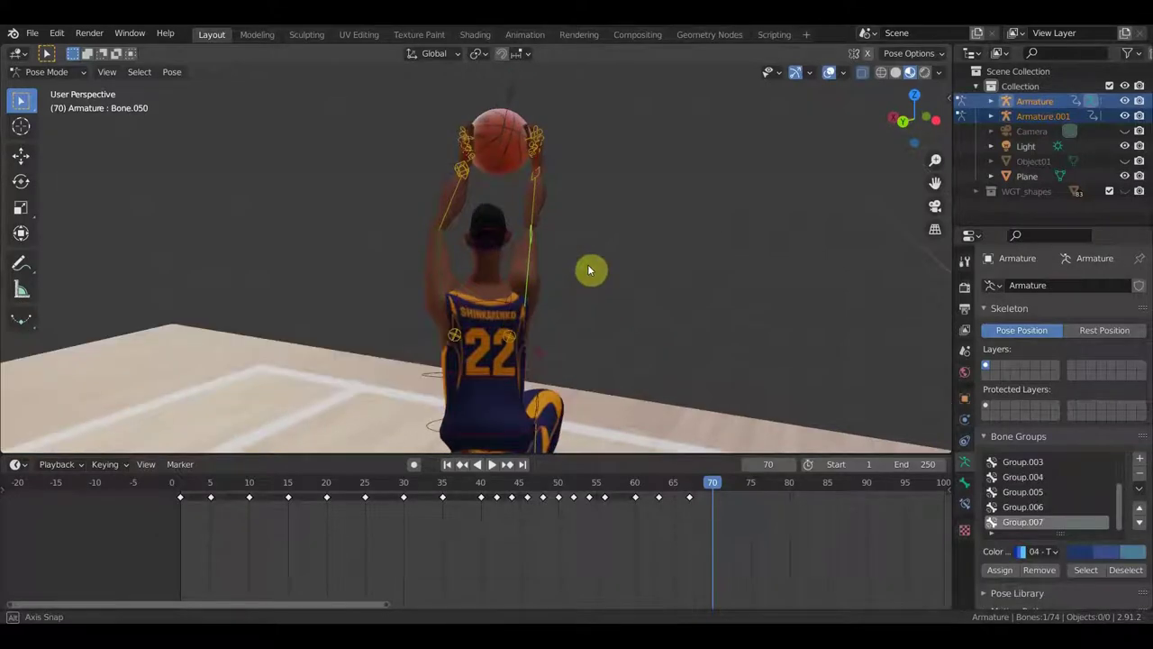
key("r")
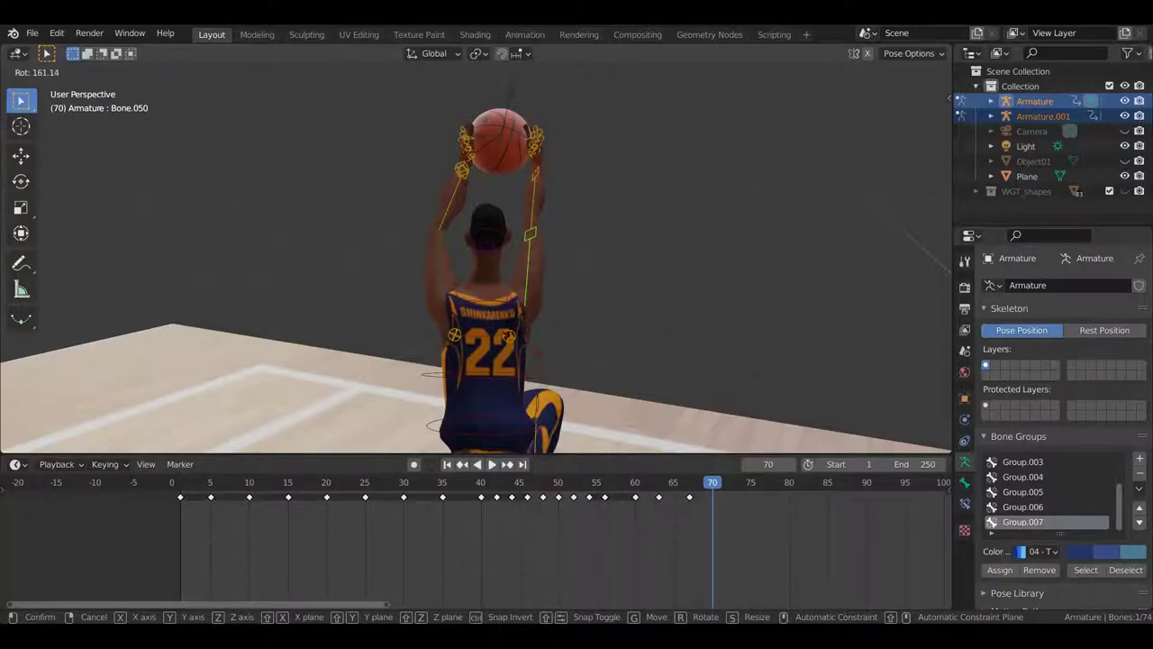
left_click(520, 331)
mouse_move(520, 331)
middle_mouse_down()
mouse_move(532, 347)
mouse_move(574, 346)
mouse_move(587, 334)
middle_mouse_up()
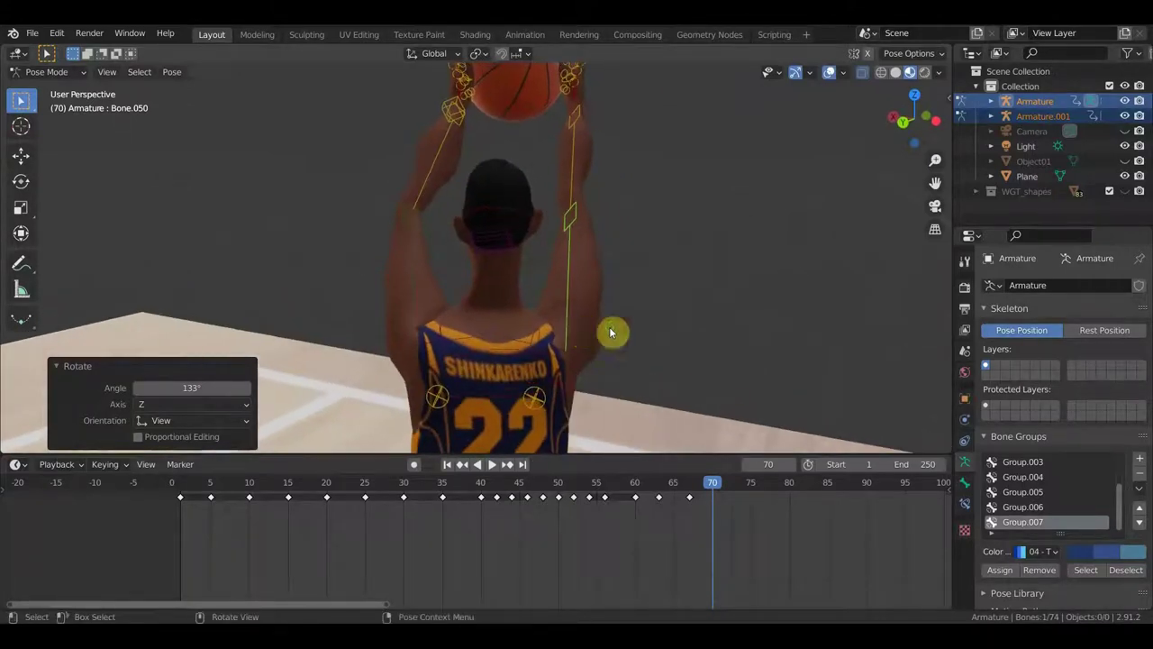
key("r")
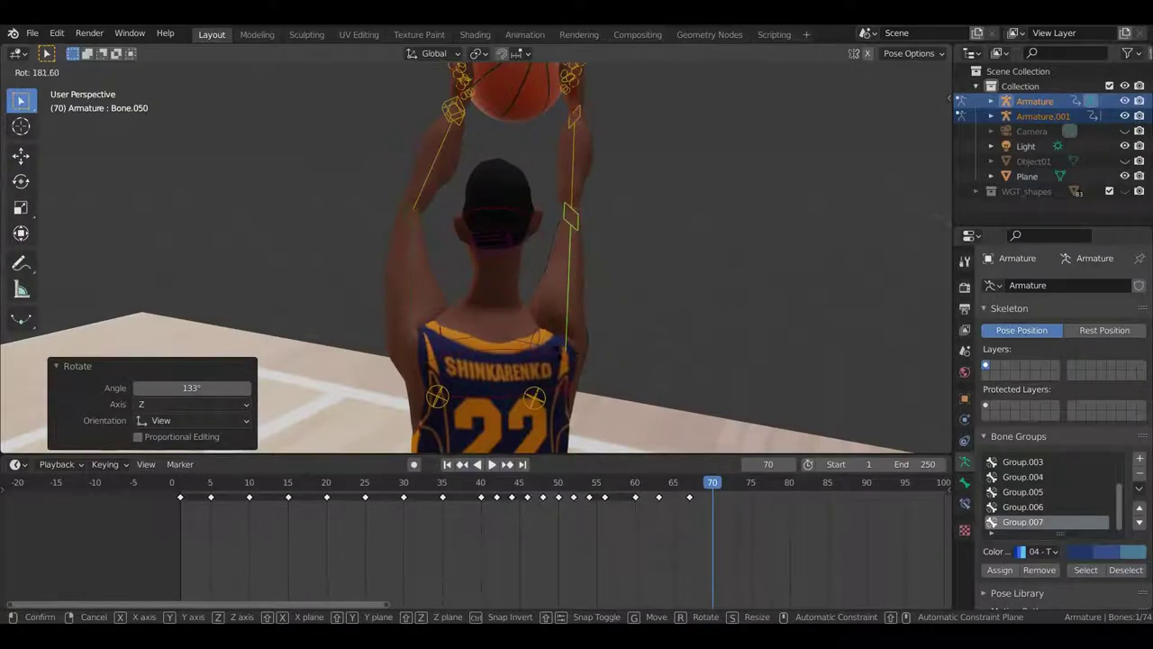
left_click(611, 341)
Step: Rotate the left arm bone Bone.014 to match the overhead ball
left_click(410, 304)
key("r")
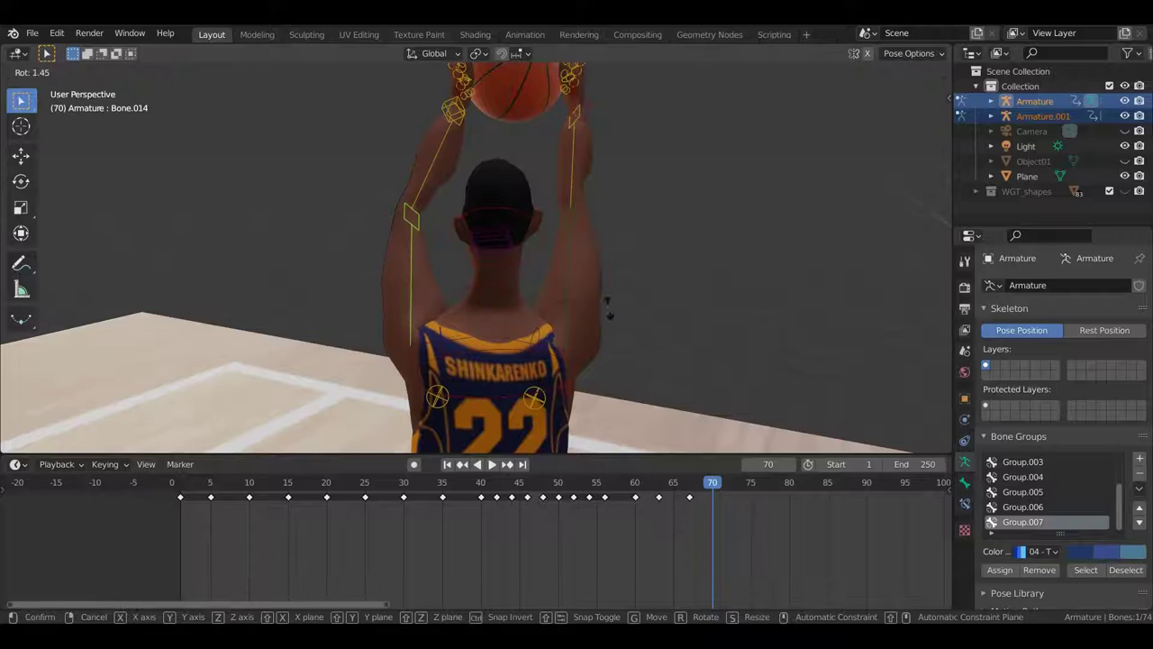
left_click(561, 331)
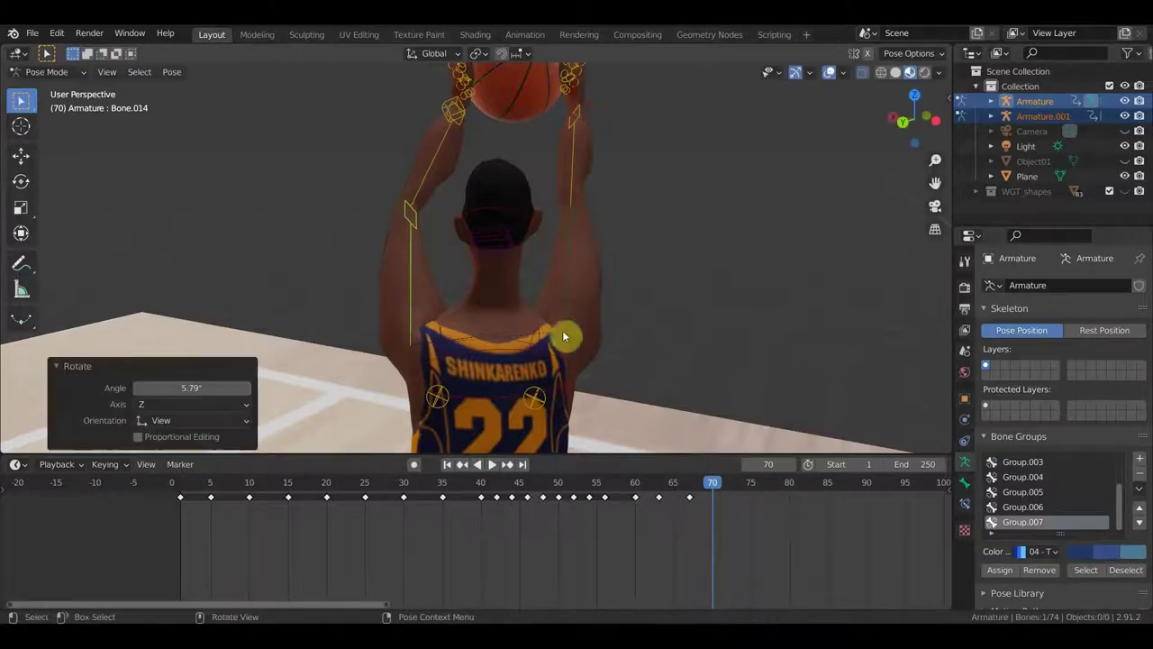
mouse_move(618, 299)
middle_mouse_down()
mouse_move(607, 317)
mouse_move(556, 312)
mouse_move(472, 283)
mouse_move(574, 245)
mouse_move(496, 200)
mouse_move(456, 234)
mouse_move(400, 237)
mouse_move(399, 225)
mouse_move(407, 243)
mouse_move(478, 291)
mouse_move(453, 315)
mouse_move(520, 391)
mouse_move(532, 430)
mouse_move(496, 412)
mouse_move(549, 417)
mouse_move(554, 403)
middle_mouse_up()
scroll(432, 325, "up", 3)
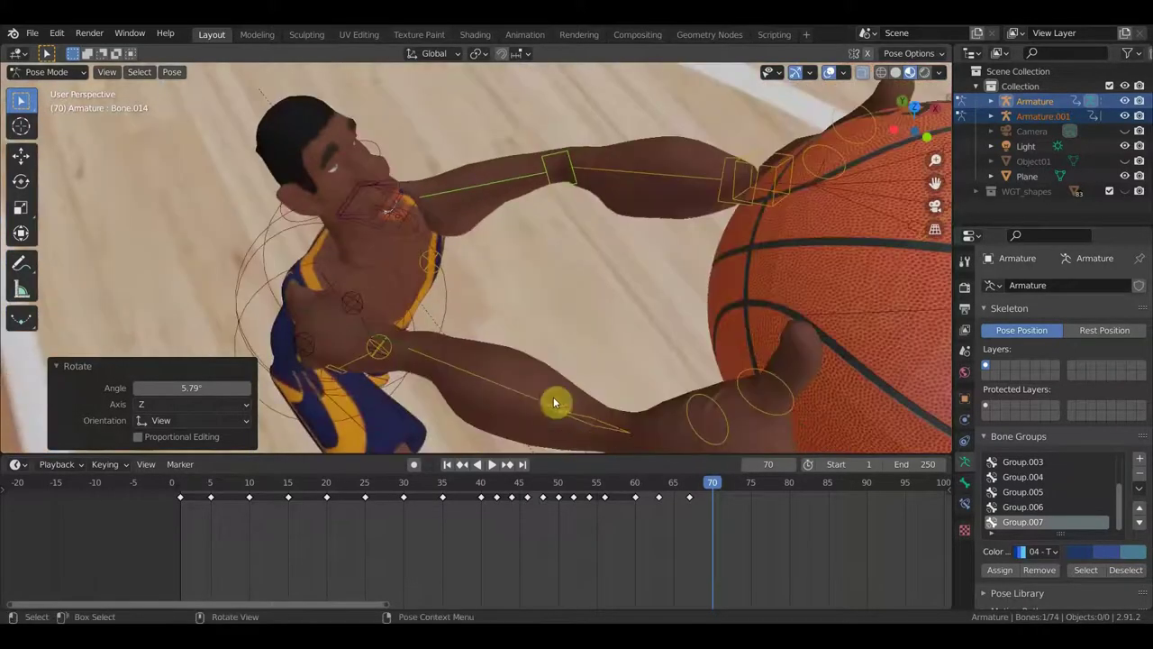
Step: Rotate Bone.049 and Bone.013 to rework the neck and head pose
left_click(342, 286)
middle_click_drag(375, 290, 412, 377)
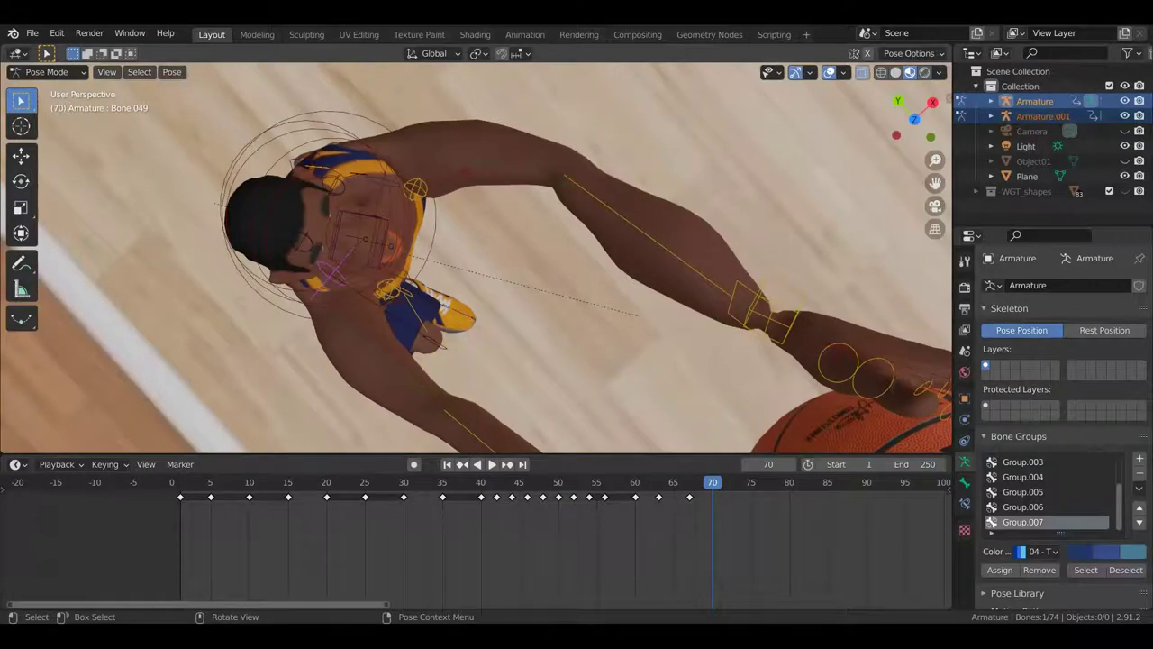
key("r")
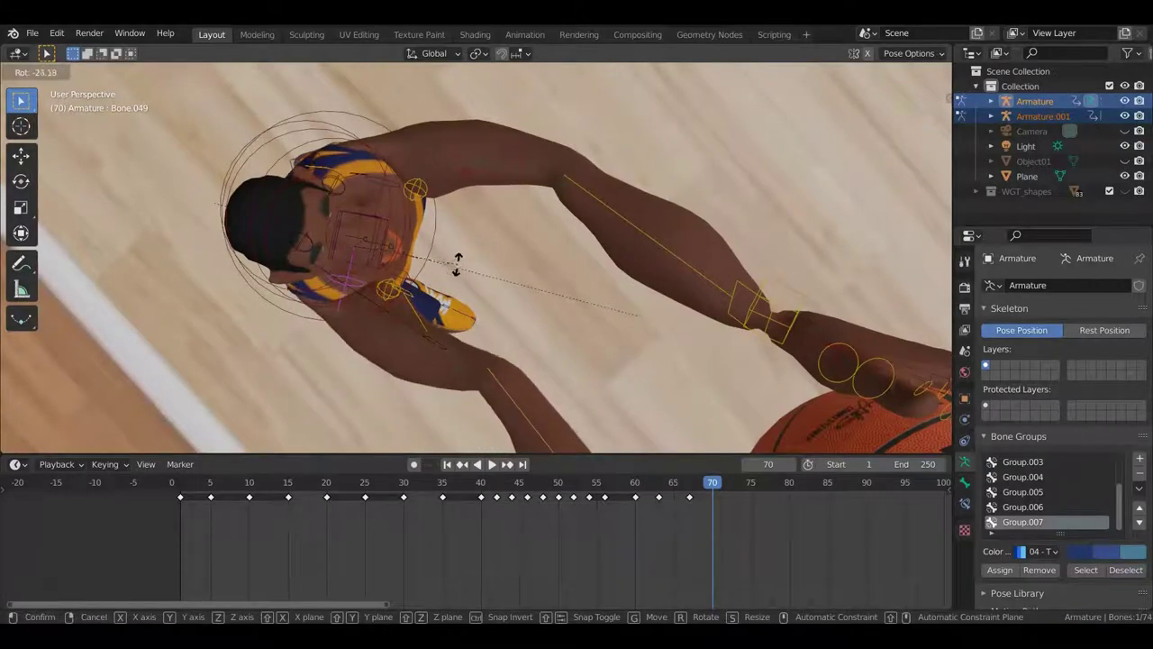
left_click(460, 259)
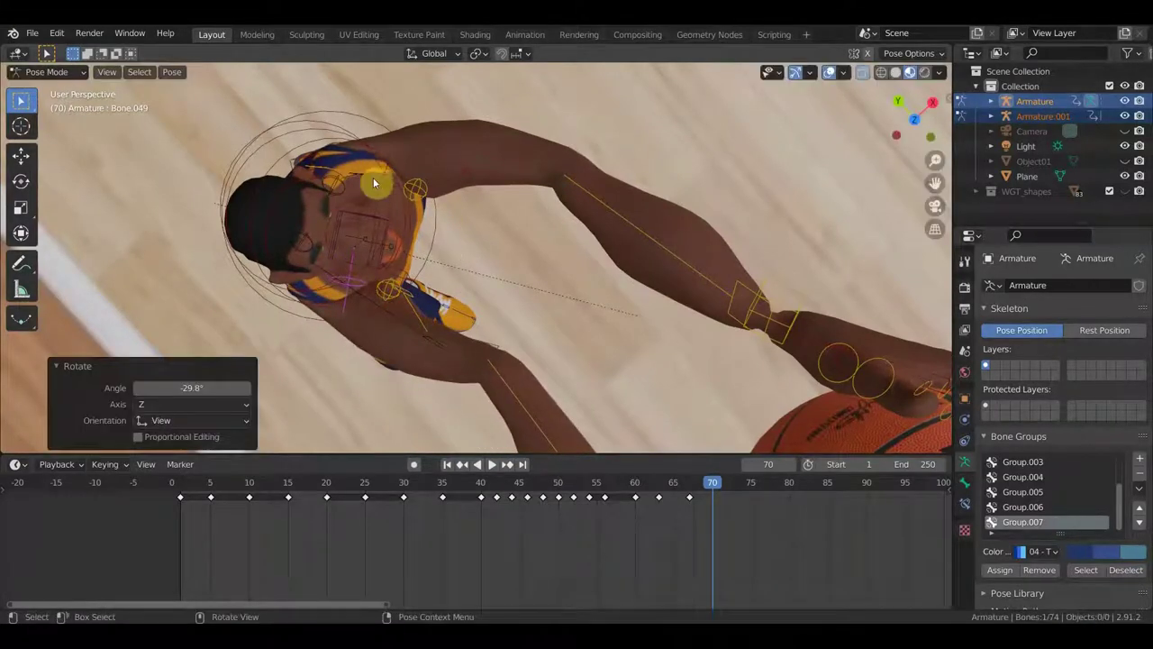
left_click(373, 178)
key("r")
left_click(442, 225)
mouse_move(443, 226)
middle_mouse_down()
mouse_move(453, 196)
mouse_move(445, 145)
mouse_move(526, 98)
mouse_move(513, 144)
mouse_move(465, 137)
mouse_move(466, 224)
mouse_move(417, 192)
middle_mouse_up()
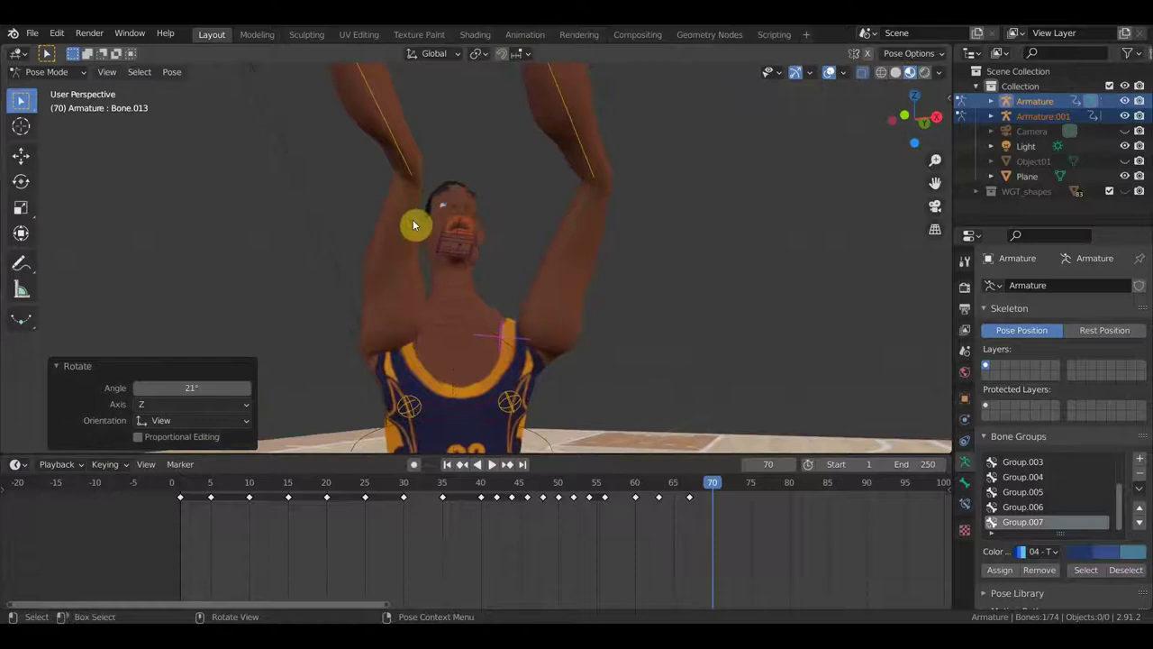
Step: Rotate Bone.050 repeatedly until it reaches 103° on Z, tightening that hand on the ball
left_click(414, 225)
middle_click_drag(433, 236, 424, 232)
left_click(472, 248)
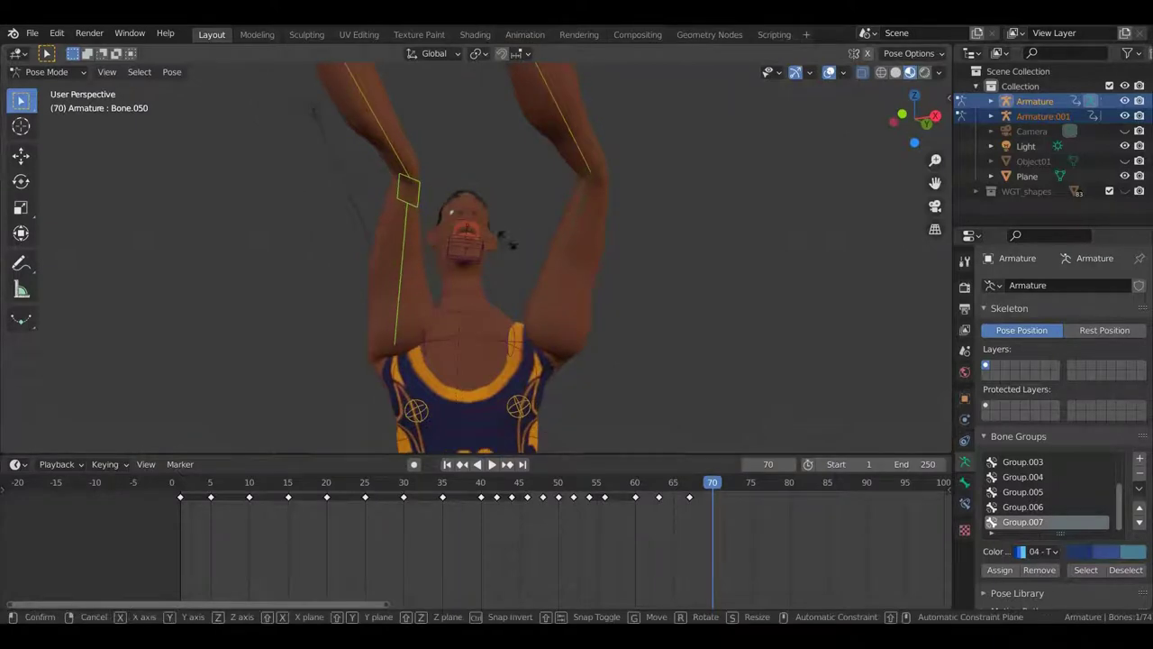
key("r")
left_click(490, 269)
mouse_move(490, 269)
middle_mouse_down()
mouse_move(685, 319)
mouse_move(811, 325)
mouse_move(761, 329)
mouse_move(666, 288)
middle_mouse_up()
key("r")
left_click(621, 342)
mouse_move(620, 343)
middle_mouse_down()
mouse_move(569, 330)
mouse_move(577, 391)
mouse_move(628, 382)
mouse_move(641, 327)
mouse_move(675, 309)
mouse_move(625, 306)
mouse_move(635, 319)
mouse_move(643, 288)
middle_mouse_up()
key("r")
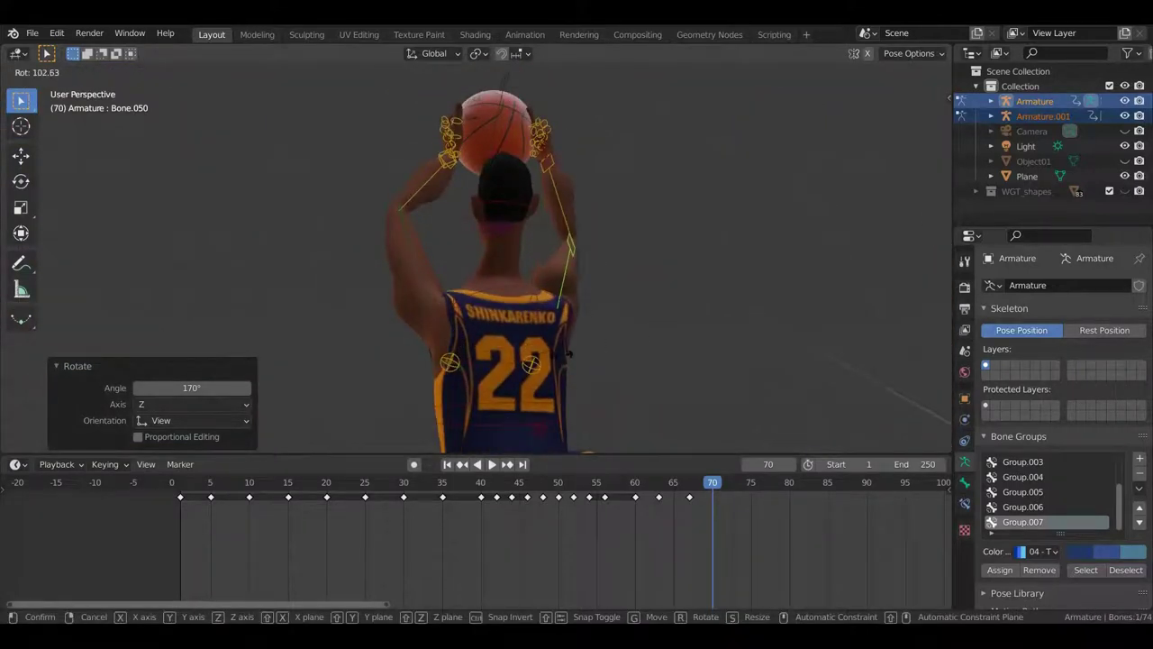
left_click(575, 348)
mouse_move(575, 348)
middle_mouse_down()
mouse_move(506, 339)
mouse_move(399, 360)
mouse_move(517, 378)
mouse_move(545, 372)
mouse_move(507, 376)
mouse_move(405, 339)
middle_mouse_up()
middle_click_drag(327, 325, 552, 359)
left_click(429, 292)
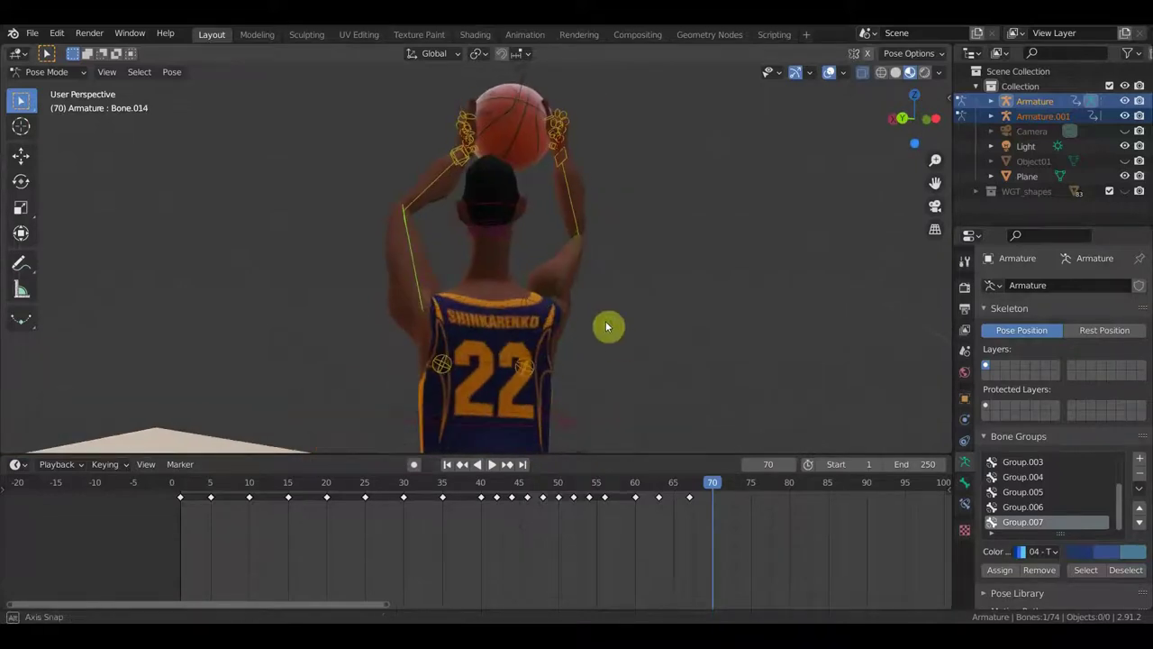
Step: Rotate the left arm bone twice, ending at -295°
key("r")
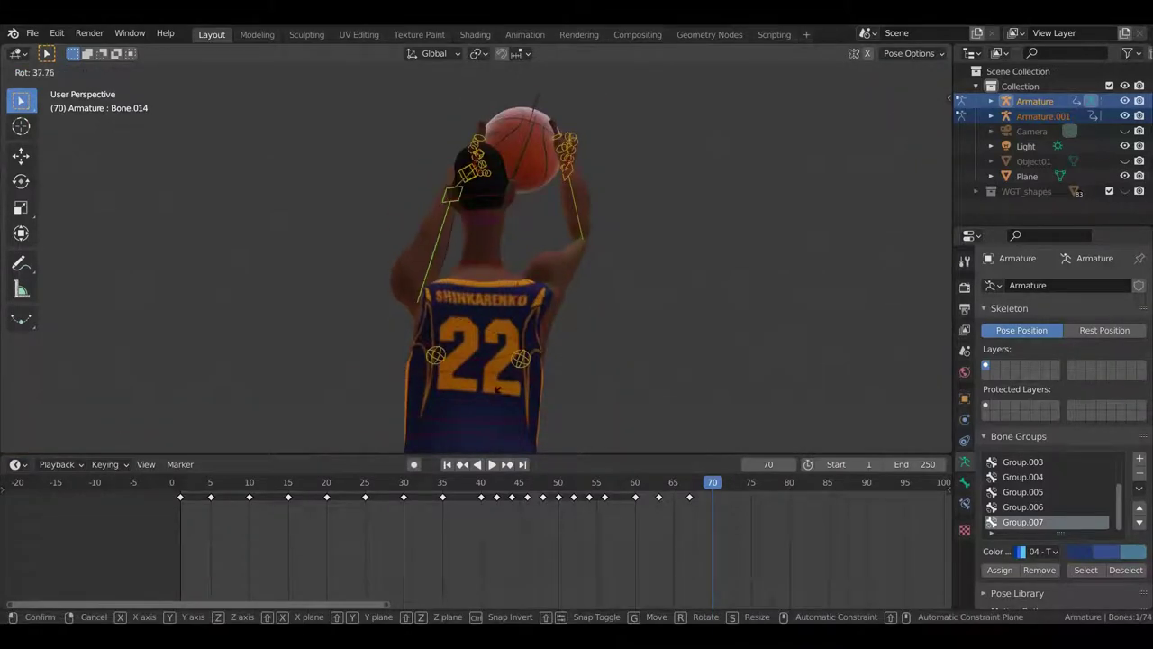
left_click(517, 379)
mouse_move(518, 379)
middle_mouse_down()
mouse_move(604, 377)
mouse_move(658, 410)
mouse_move(698, 414)
middle_mouse_up()
key("r")
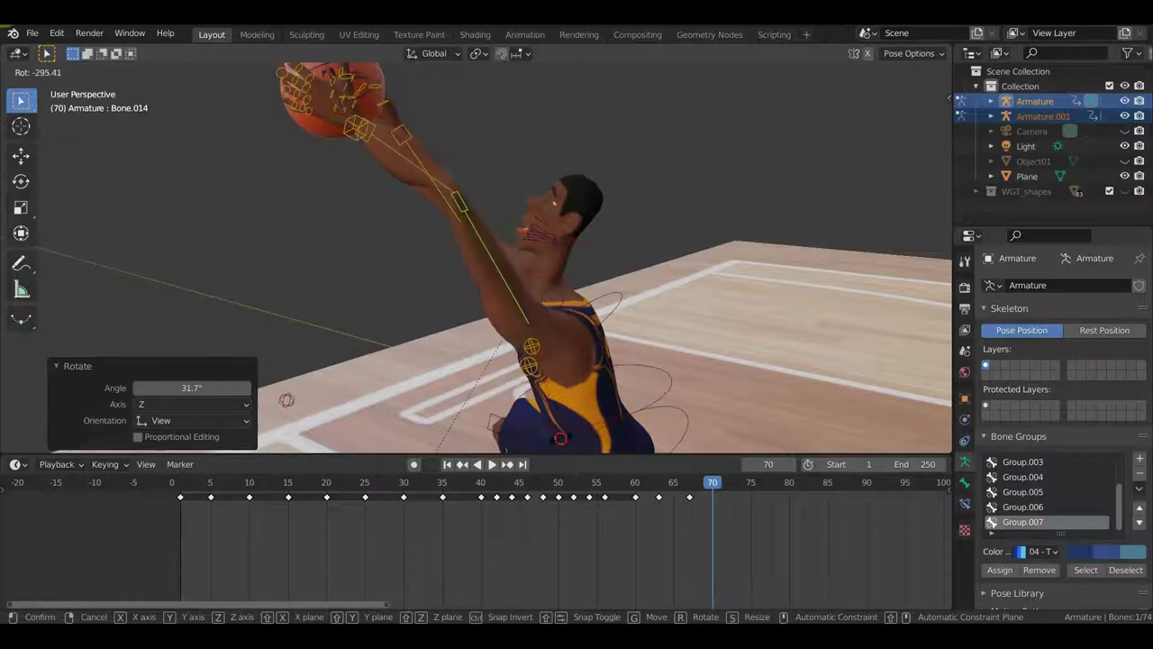
left_click(560, 439)
middle_click_drag(610, 391, 531, 348)
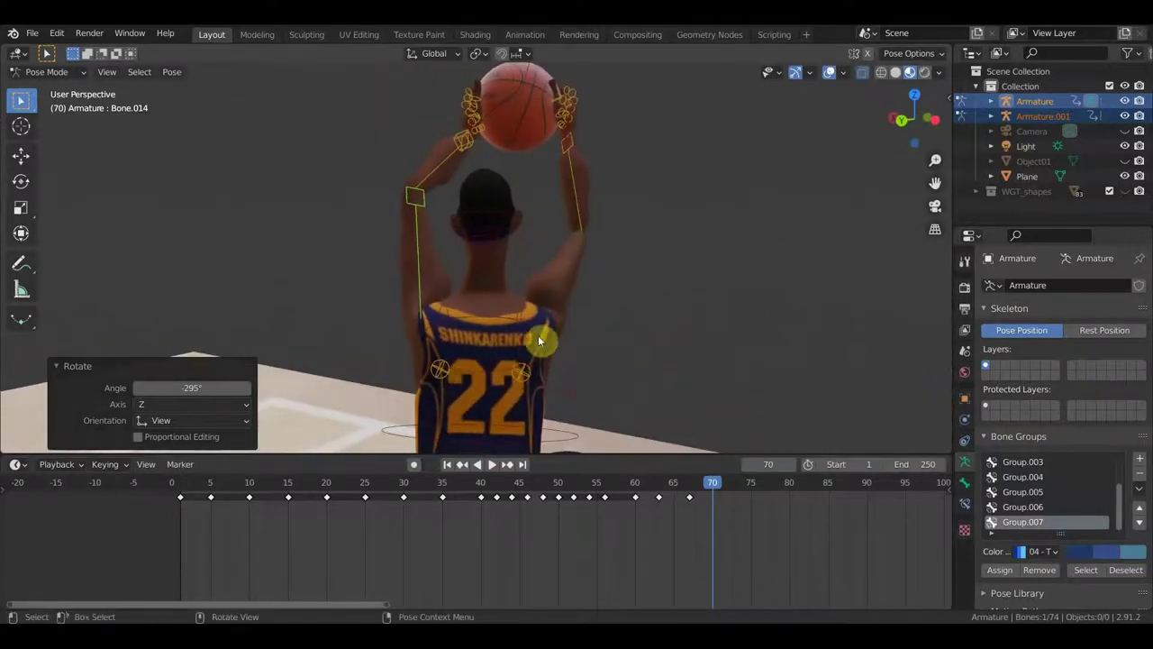
Step: Rotate arm bone Bone.050 to -52.9°, then -139° on Z, lifting the ball high overhead
left_click(570, 331)
middle_click_drag(570, 310, 635, 282)
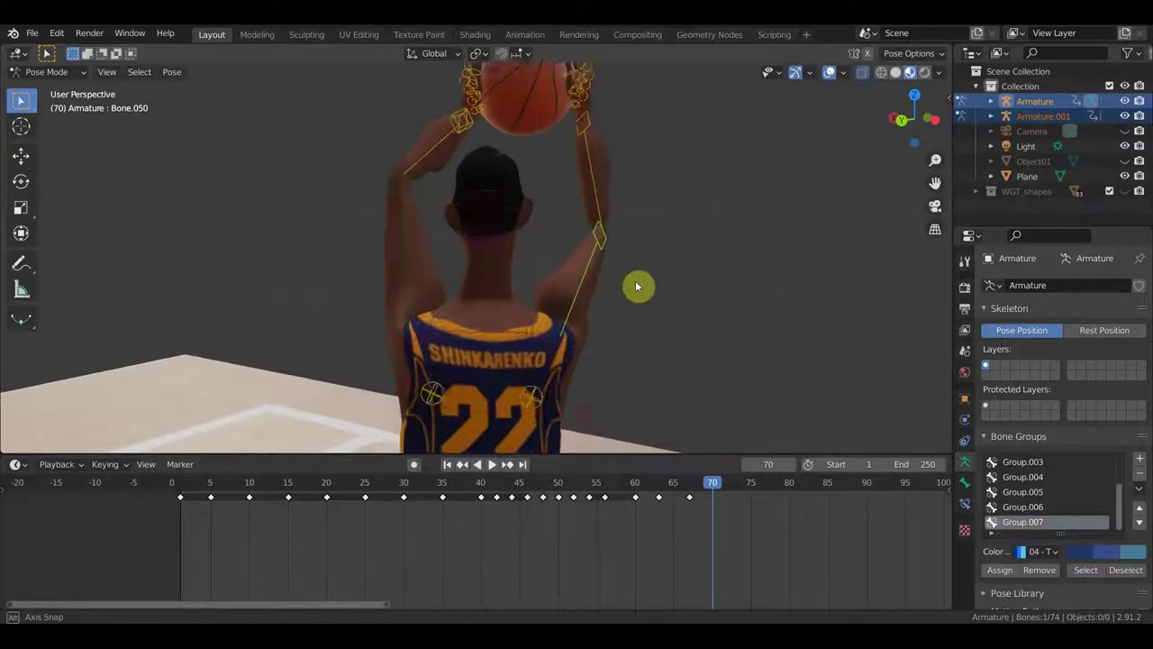
key("r")
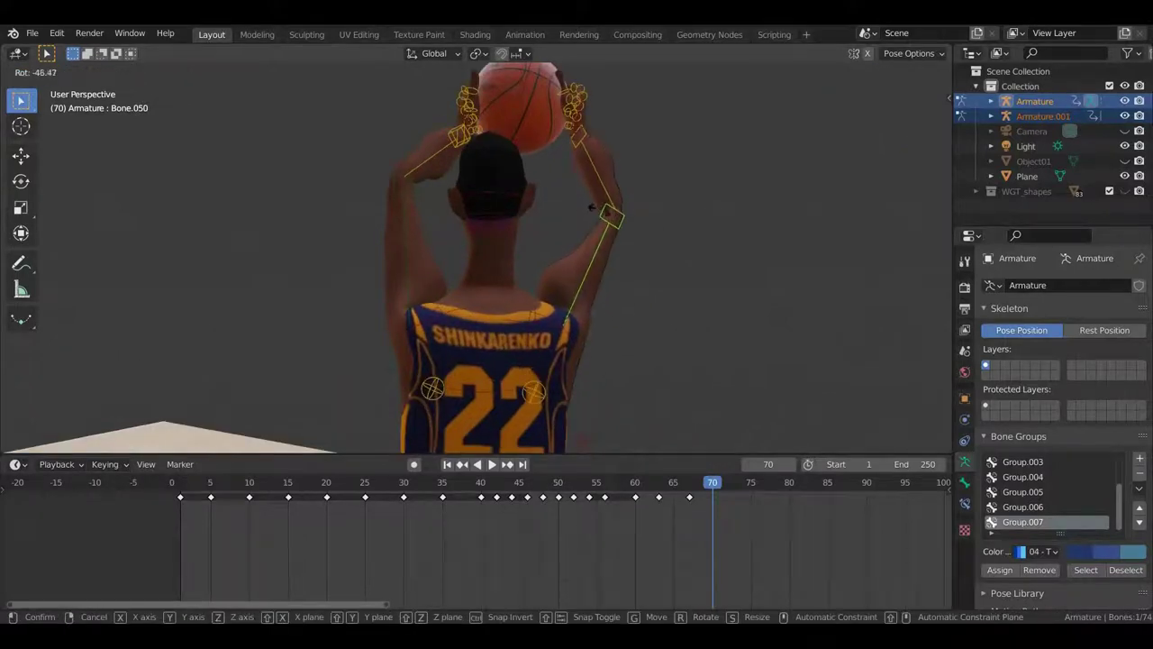
left_click(588, 210)
mouse_move(609, 218)
middle_mouse_down()
mouse_move(624, 345)
mouse_move(637, 351)
middle_mouse_up()
middle_click_drag(590, 388, 611, 237)
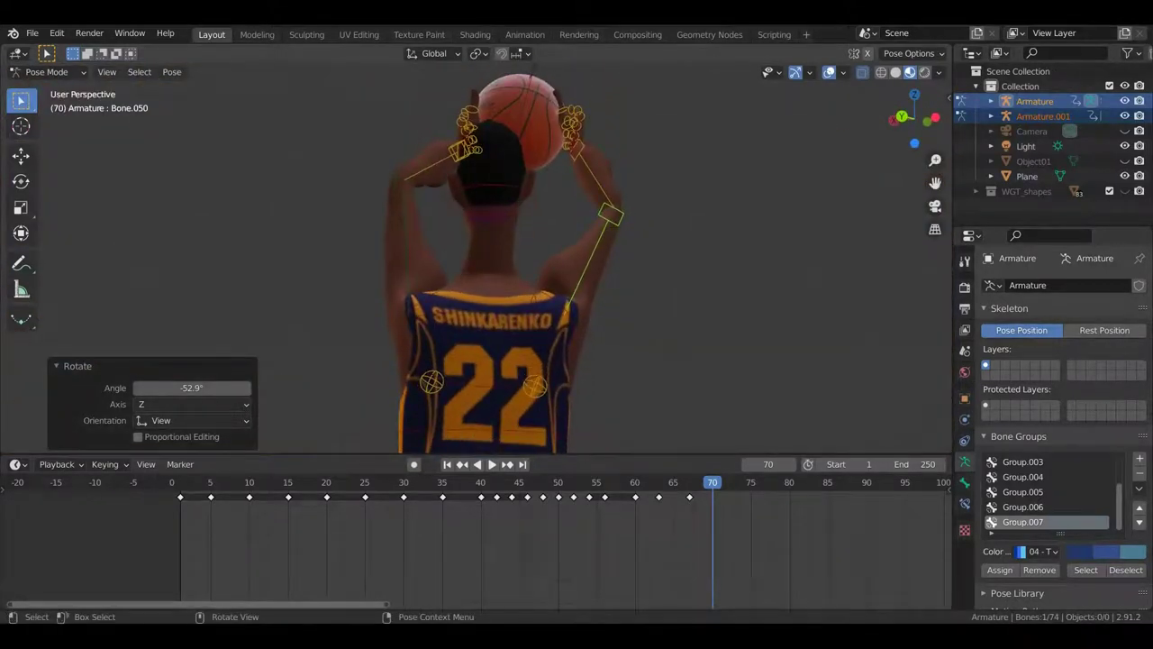
key("r")
left_click(601, 240)
mouse_move(600, 240)
middle_mouse_down()
mouse_move(517, 249)
mouse_move(504, 240)
mouse_move(557, 183)
mouse_move(548, 234)
mouse_move(528, 234)
mouse_move(646, 268)
mouse_move(632, 202)
middle_mouse_up()
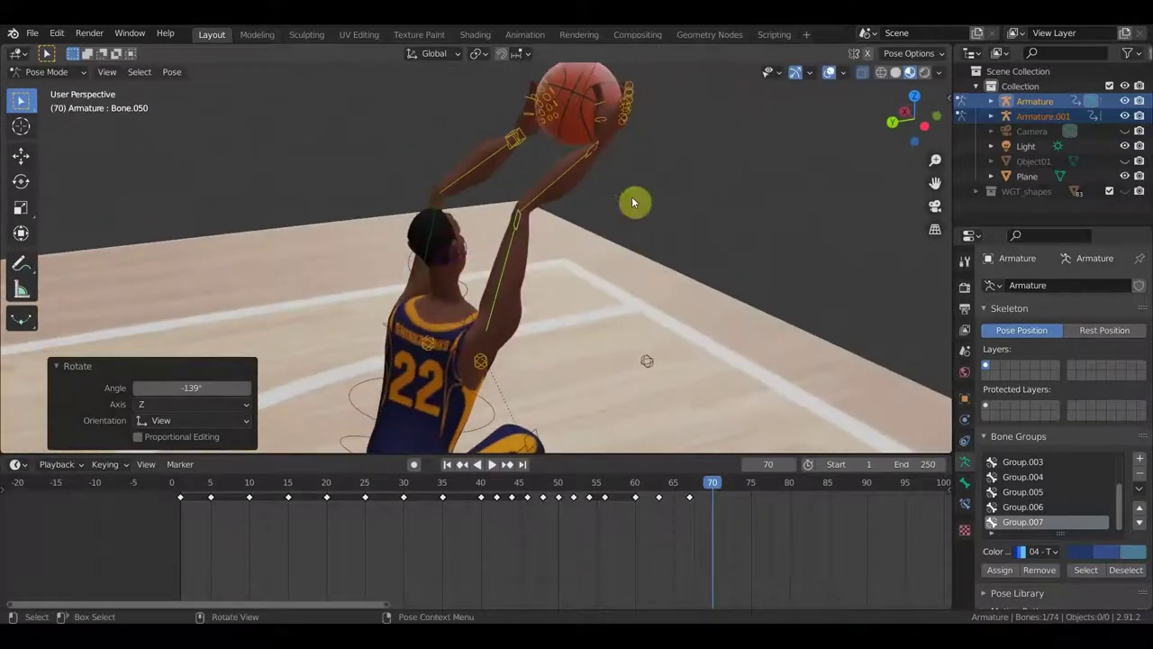
left_click(602, 156)
mouse_move(618, 164)
middle_mouse_down()
mouse_move(674, 180)
mouse_move(664, 206)
middle_mouse_up()
Step: Move the right hand bone Bone.072 up away from the ball and rotate it
key("g")
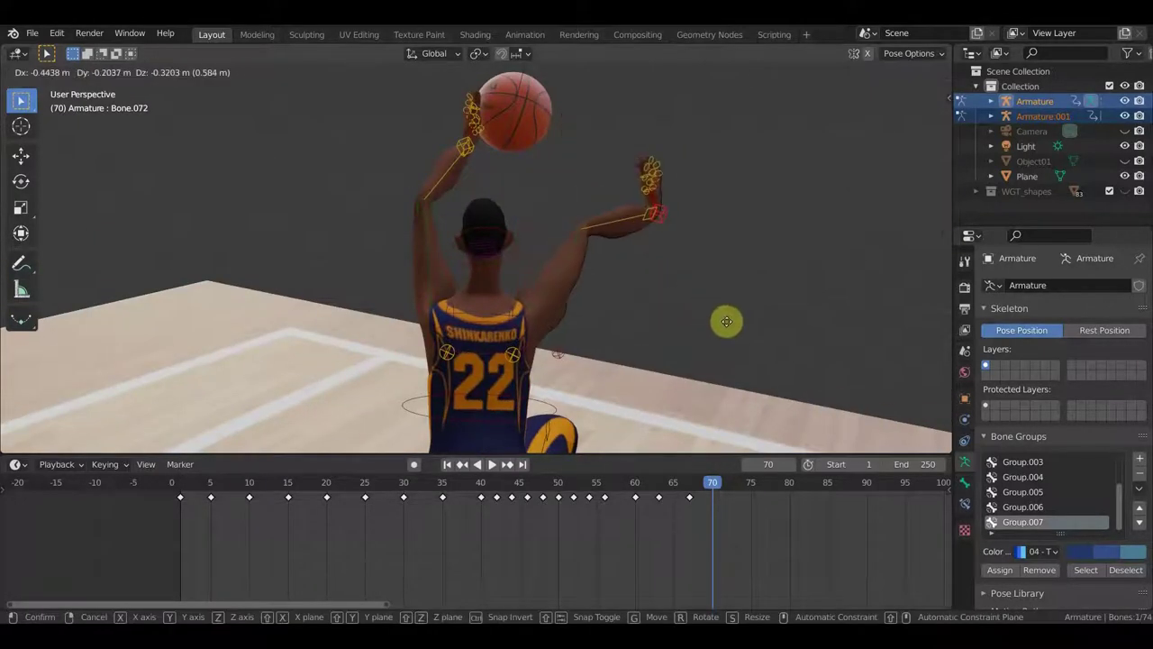
left_click_drag(779, 376, 746, 110)
left_click(763, 146)
mouse_move(765, 153)
middle_mouse_down()
mouse_move(667, 283)
mouse_move(525, 250)
mouse_move(590, 337)
mouse_move(478, 397)
mouse_move(502, 299)
middle_mouse_up()
left_click(281, 339)
mouse_move(335, 327)
middle_mouse_down()
mouse_move(451, 286)
mouse_move(429, 364)
middle_mouse_up()
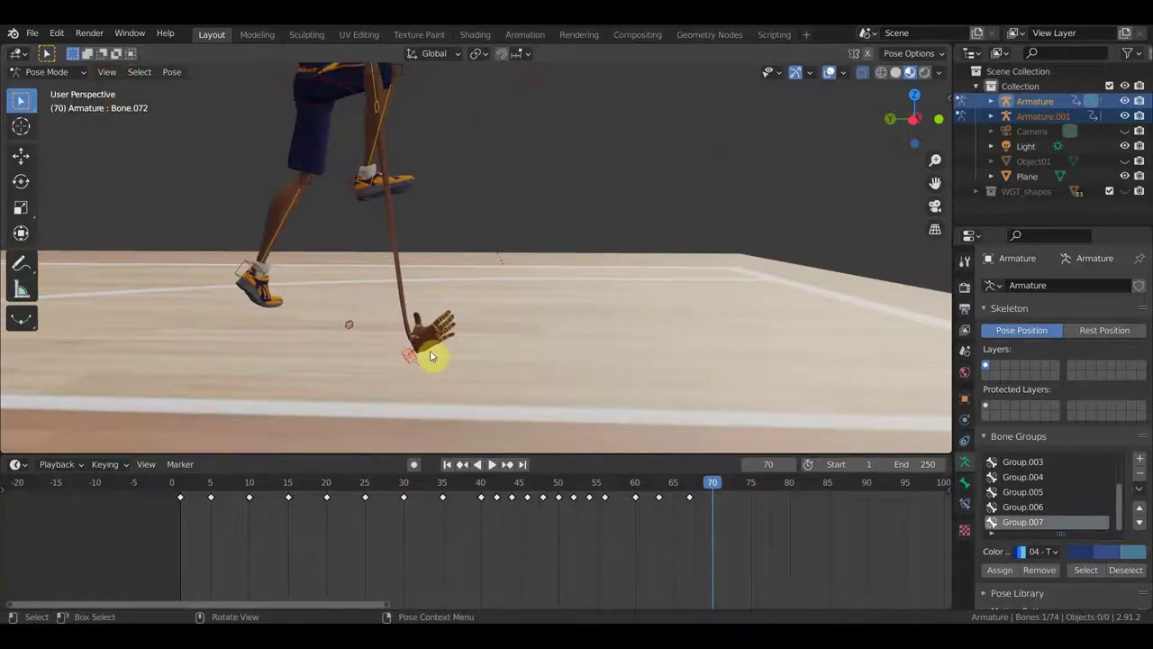
left_click_drag(423, 356, 391, 88)
key("r")
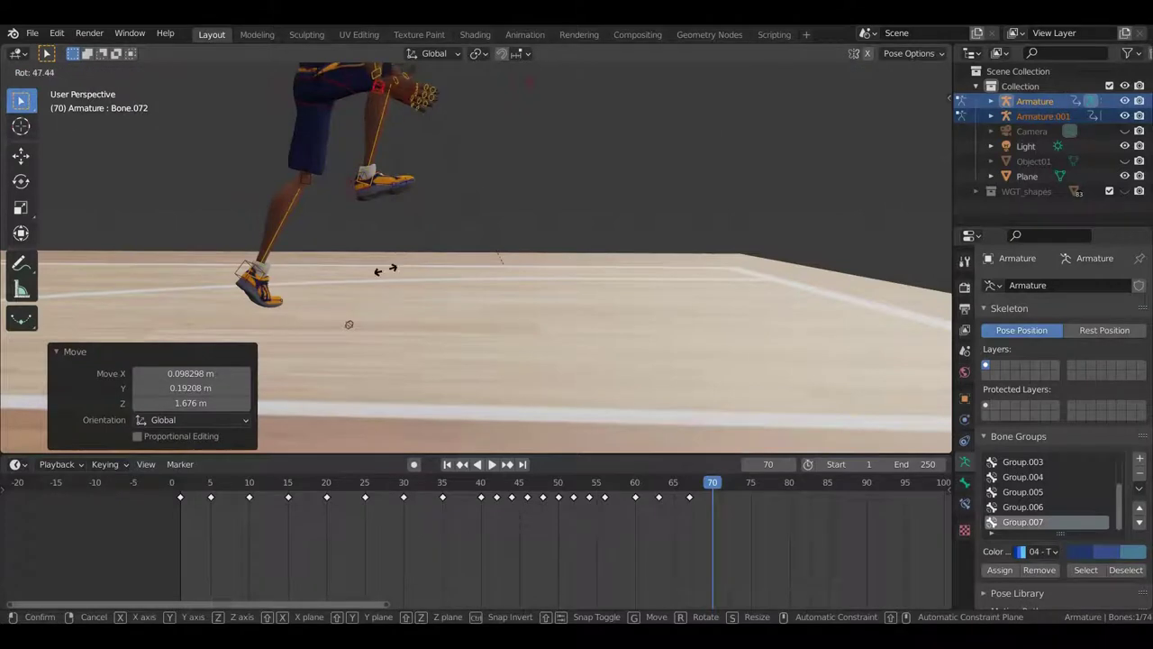
left_click(87, 324)
Step: Rotate the arm bone so the shooting arm reaches up under the ball
mouse_move(621, 136)
middle_mouse_down()
mouse_move(465, 198)
mouse_move(445, 180)
mouse_move(556, 370)
mouse_move(458, 312)
mouse_move(479, 314)
mouse_move(478, 327)
mouse_move(546, 255)
mouse_move(586, 242)
mouse_move(590, 294)
mouse_move(601, 265)
mouse_move(624, 291)
mouse_move(669, 284)
middle_mouse_up()
scroll(556, 369, "up", 3)
mouse_move(620, 371)
middle_mouse_down()
mouse_move(662, 345)
mouse_move(713, 369)
mouse_move(734, 360)
mouse_move(667, 298)
mouse_move(613, 180)
middle_mouse_up()
mouse_move(577, 109)
middle_mouse_down()
mouse_move(607, 270)
mouse_move(740, 321)
middle_mouse_up()
key("r")
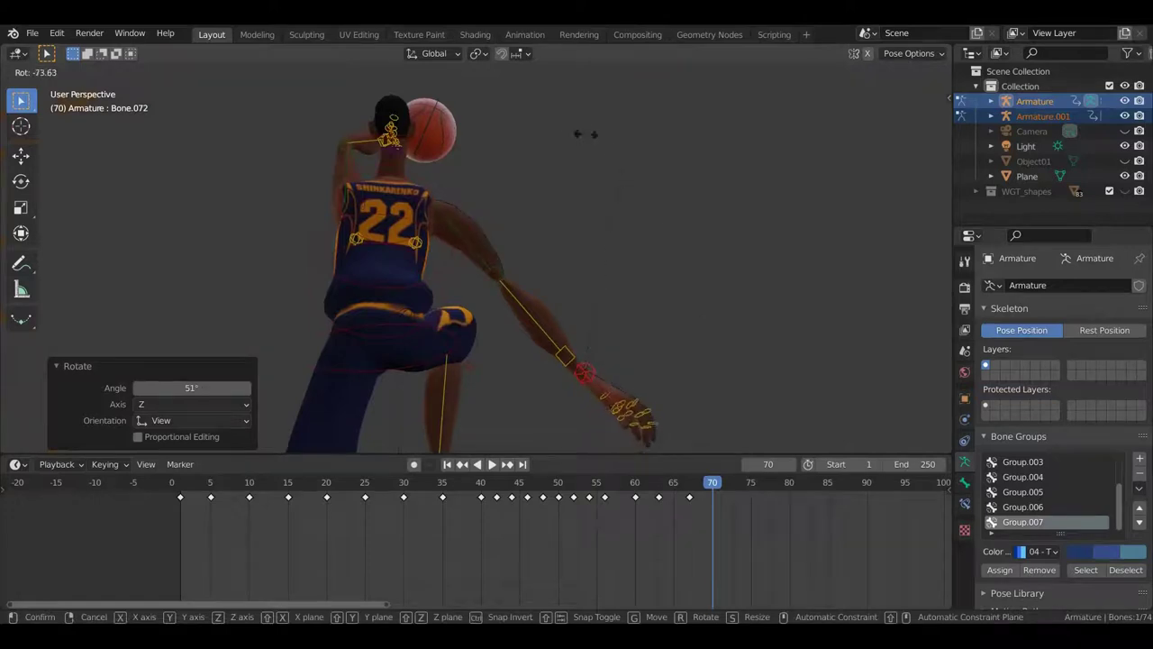
left_click(568, 167)
Step: Rotate upper arm Bone.050 to -60.7°, then -132° on Z, dropping the off arm beside the body
mouse_move(568, 167)
middle_mouse_down()
mouse_move(474, 240)
mouse_move(376, 273)
mouse_move(253, 232)
mouse_move(489, 330)
middle_mouse_up()
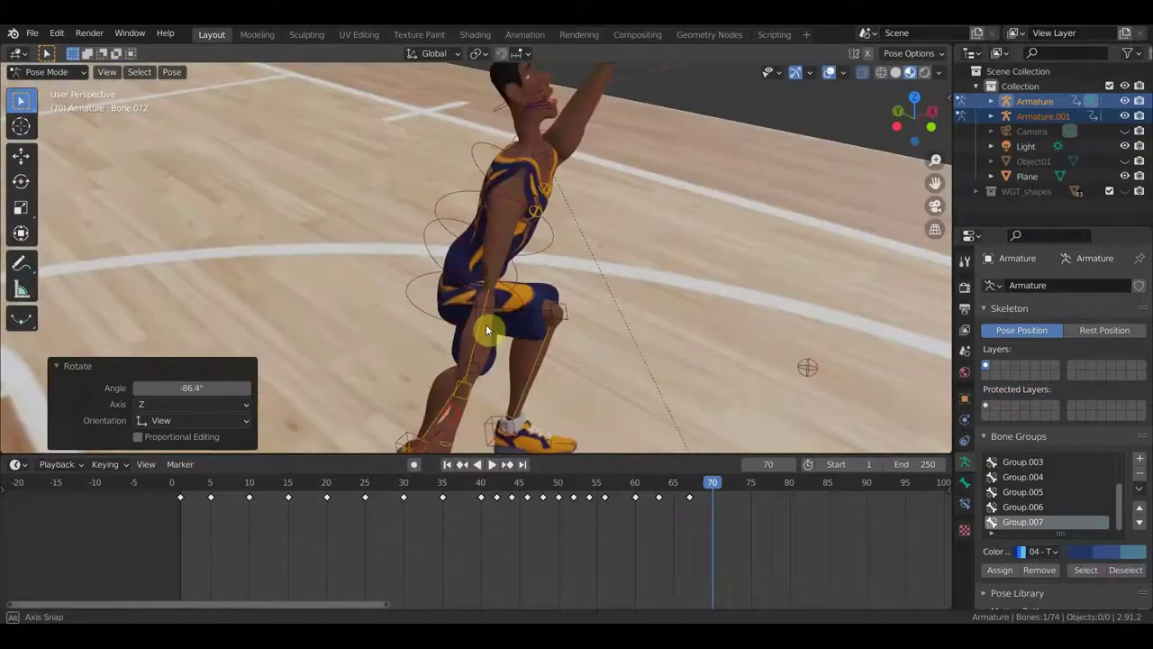
left_click(504, 238)
mouse_move(503, 238)
middle_mouse_down()
mouse_move(583, 244)
mouse_move(610, 328)
middle_mouse_up()
key("r")
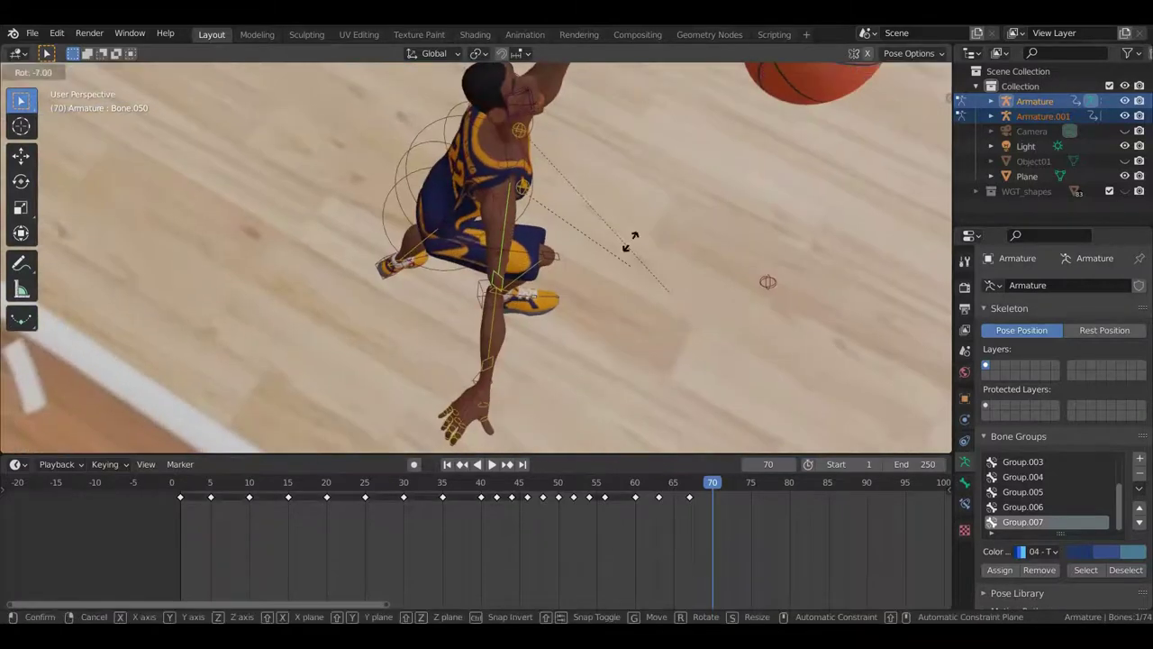
left_click(617, 146)
mouse_move(617, 146)
middle_mouse_down()
mouse_move(526, 180)
mouse_move(435, 69)
middle_mouse_up()
key("r")
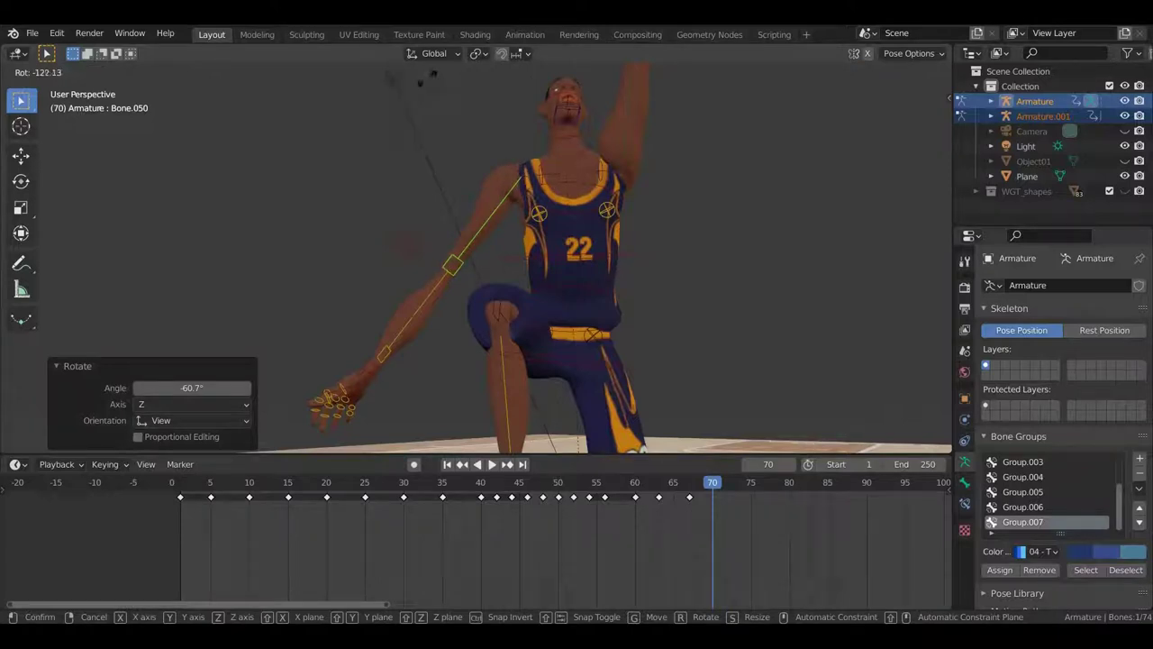
left_click(408, 86)
mouse_move(489, 120)
middle_mouse_down()
mouse_move(604, 164)
mouse_move(639, 164)
mouse_move(453, 301)
mouse_move(630, 186)
mouse_move(805, 193)
mouse_move(655, 169)
mouse_move(600, 127)
middle_mouse_up()
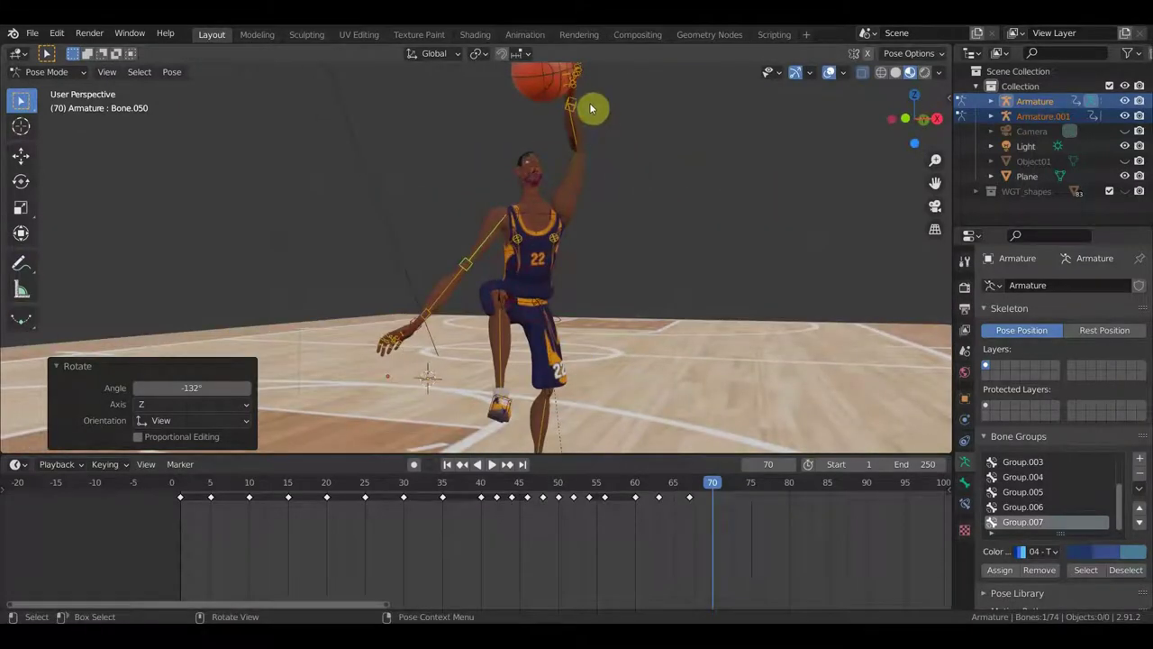
Step: Move hand bone Bone.036 down to hip level and rotate it to -93.2°, then adjust it again
left_click(579, 104)
key("g")
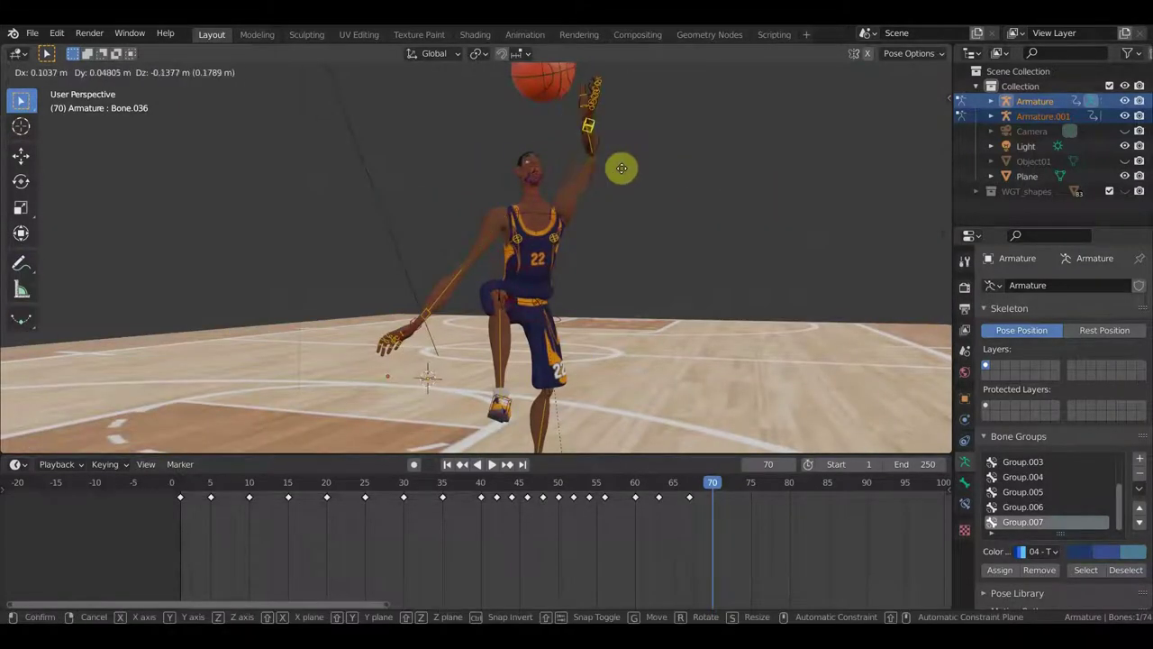
left_click(721, 314)
mouse_move(722, 313)
middle_mouse_down()
mouse_move(638, 311)
mouse_move(604, 168)
mouse_move(531, 219)
middle_mouse_up()
scroll(601, 182, "up", 2)
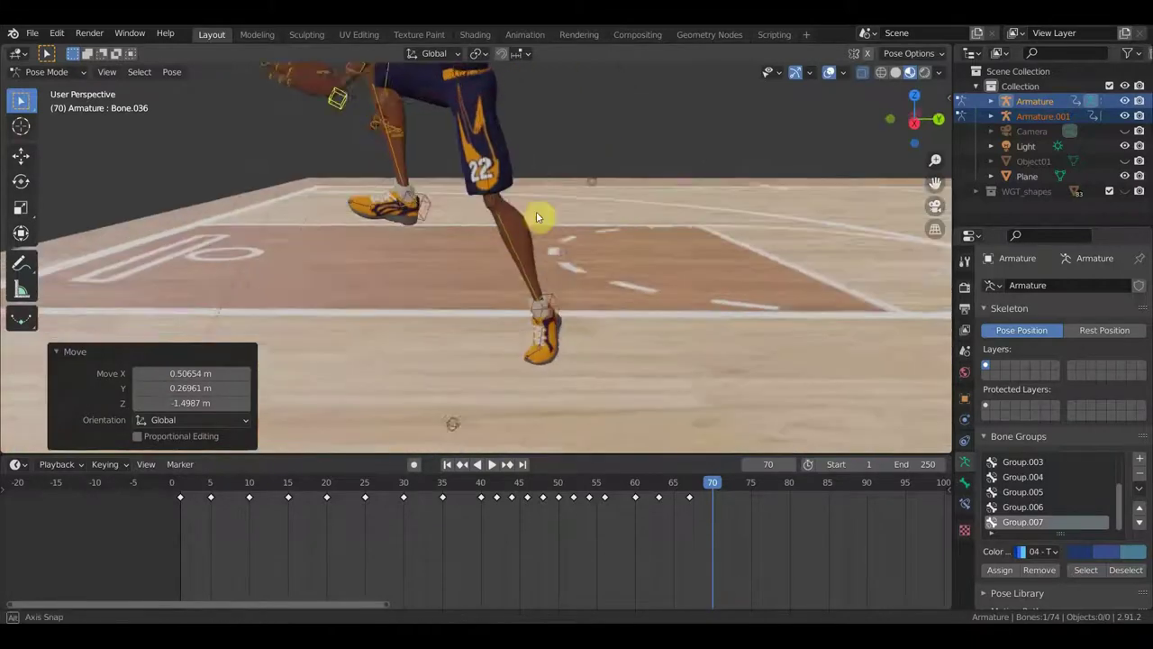
key("r")
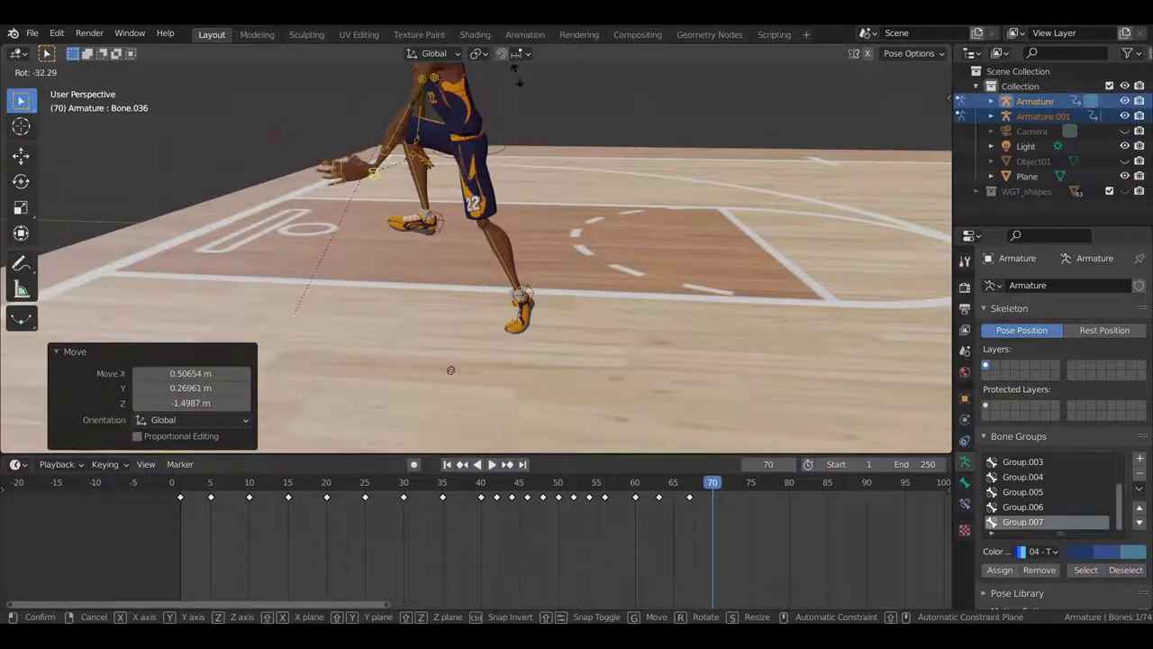
left_click(397, 415)
mouse_move(397, 415)
middle_mouse_down()
mouse_move(610, 419)
mouse_move(630, 389)
middle_mouse_up()
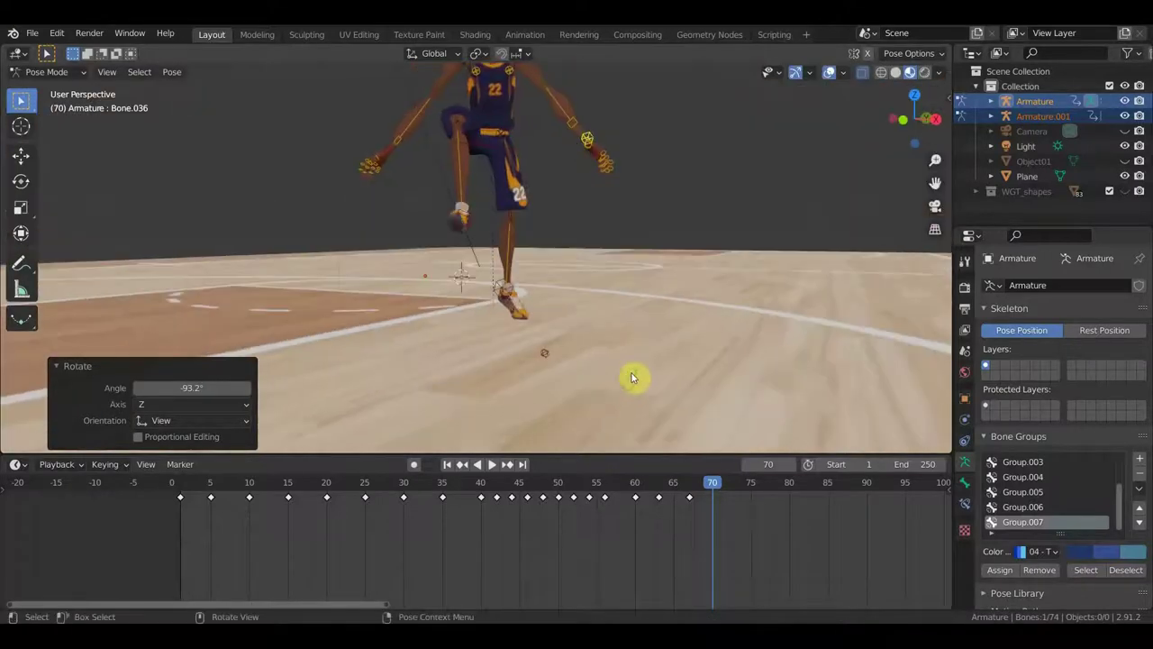
mouse_move(630, 306)
middle_mouse_down()
mouse_move(672, 369)
mouse_move(664, 404)
mouse_move(641, 342)
middle_mouse_up()
key("r")
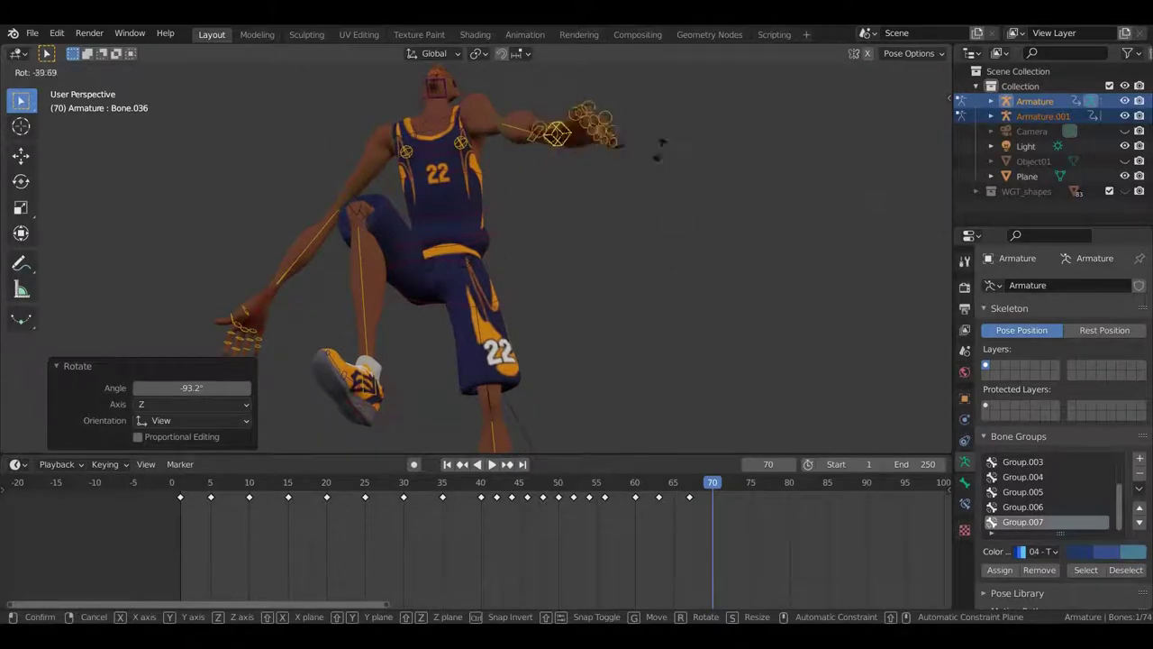
left_click(616, 160)
Step: Reposition the hand at the hip and rotate its wrist to -41.2°, then 10.4° on Z
mouse_move(647, 214)
middle_mouse_down()
mouse_move(656, 270)
mouse_move(600, 312)
mouse_move(587, 291)
mouse_move(667, 255)
mouse_move(495, 239)
middle_mouse_up()
key("g")
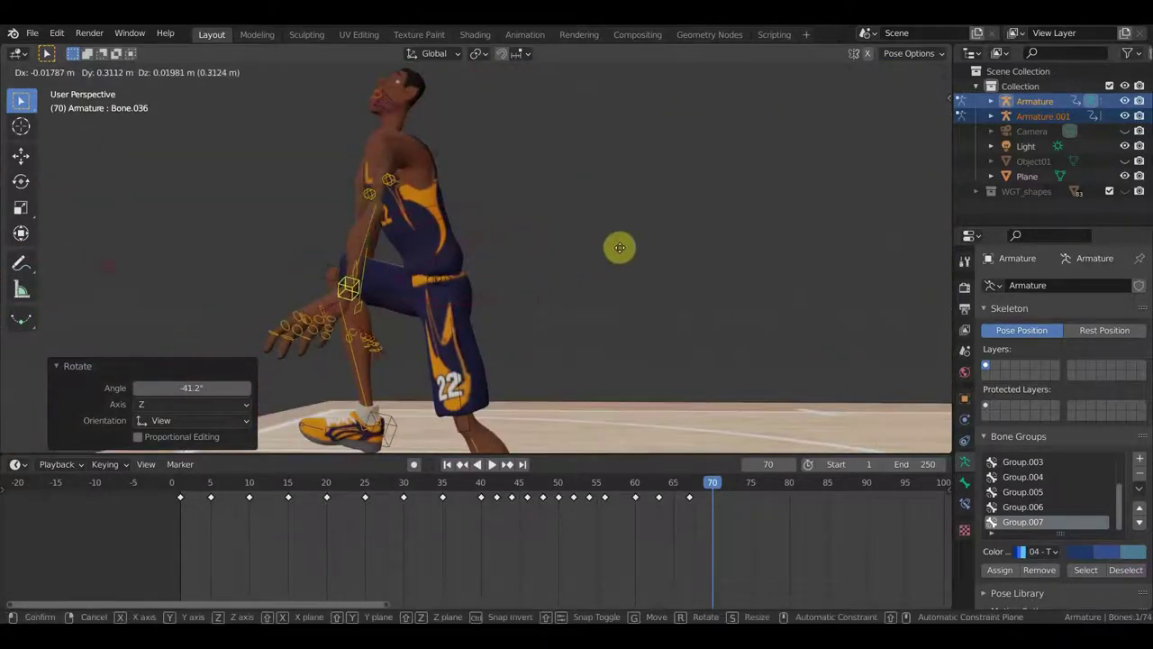
left_click(663, 239)
key("r")
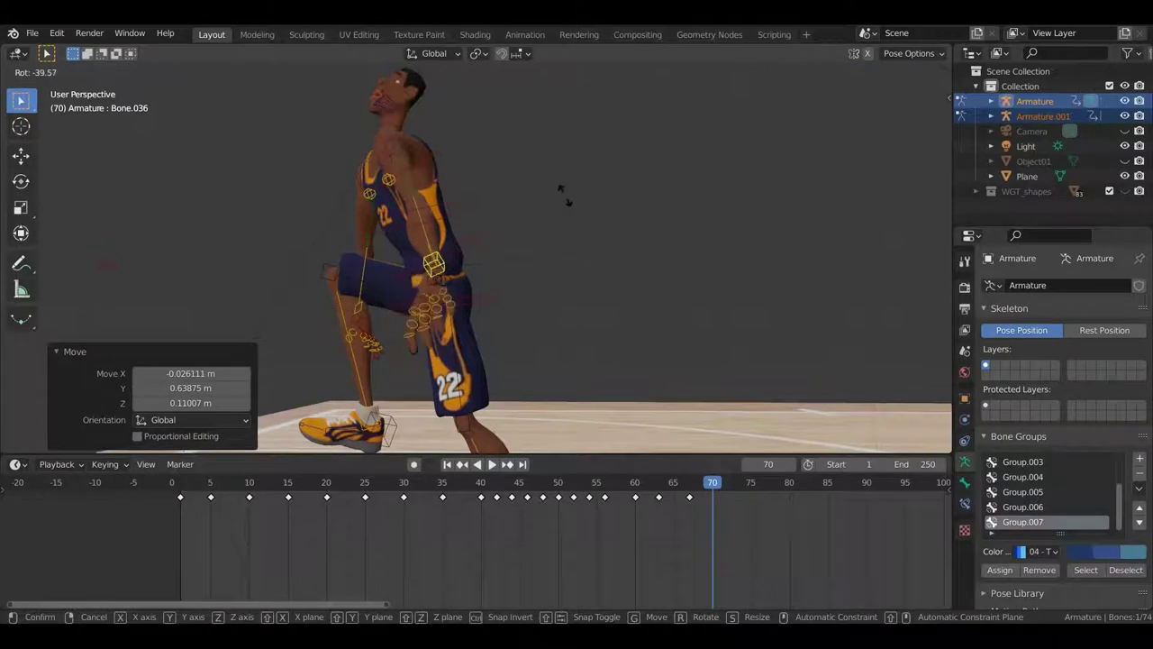
left_click(583, 259)
middle_click_drag(583, 260, 730, 290)
key("r")
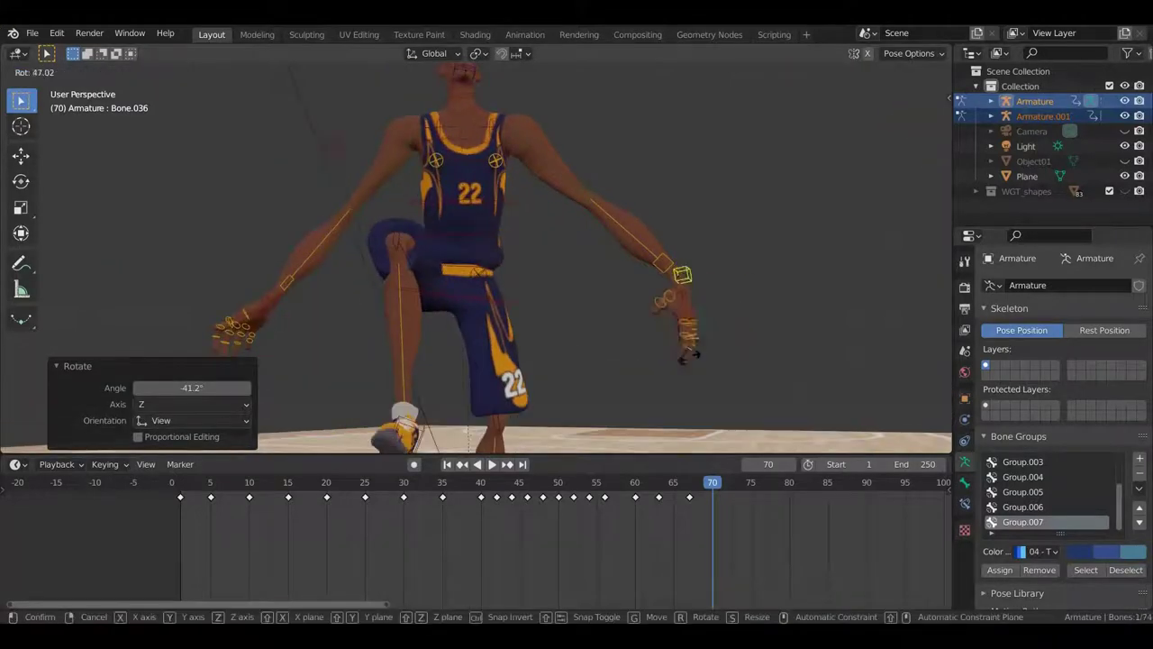
left_click(741, 314)
Step: Rotate the selected bones 89.4°, then turn arm bone Bone.014 by 17.1° and 81.9°
mouse_move(740, 315)
middle_mouse_down()
mouse_move(592, 355)
mouse_move(584, 336)
mouse_move(608, 281)
middle_mouse_up()
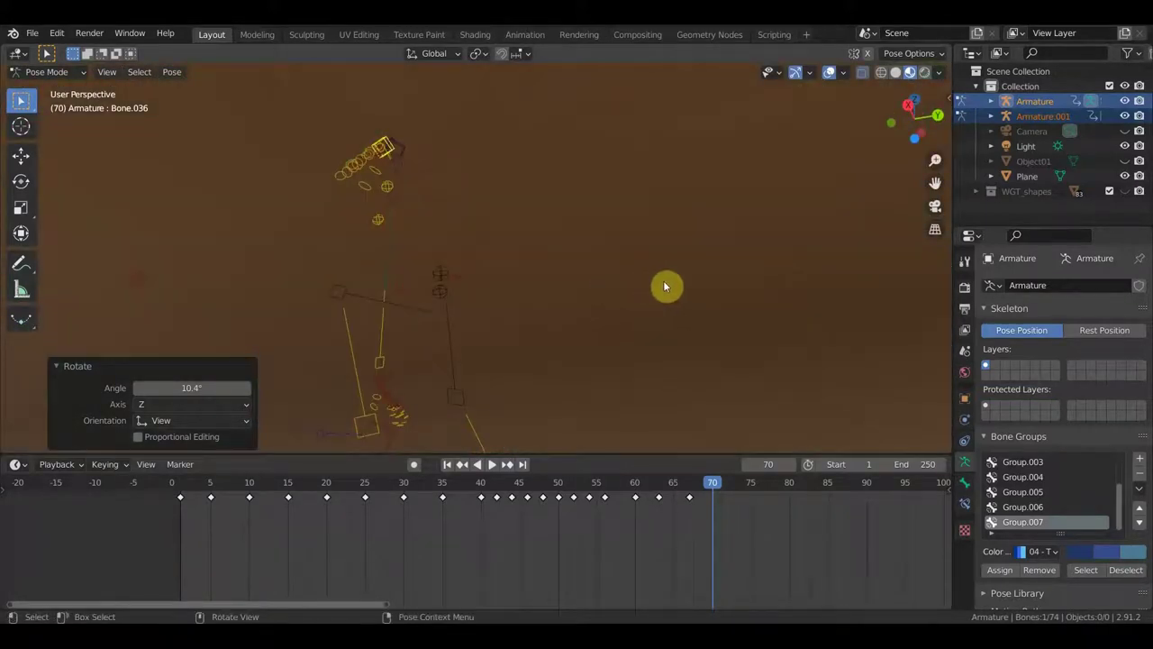
key("r")
left_click(327, 290)
mouse_move(327, 290)
middle_mouse_down()
mouse_move(626, 303)
mouse_move(654, 316)
mouse_move(686, 304)
mouse_move(690, 315)
mouse_move(638, 330)
mouse_move(547, 229)
mouse_move(564, 237)
mouse_move(667, 208)
mouse_move(685, 218)
middle_mouse_up()
left_click(547, 228)
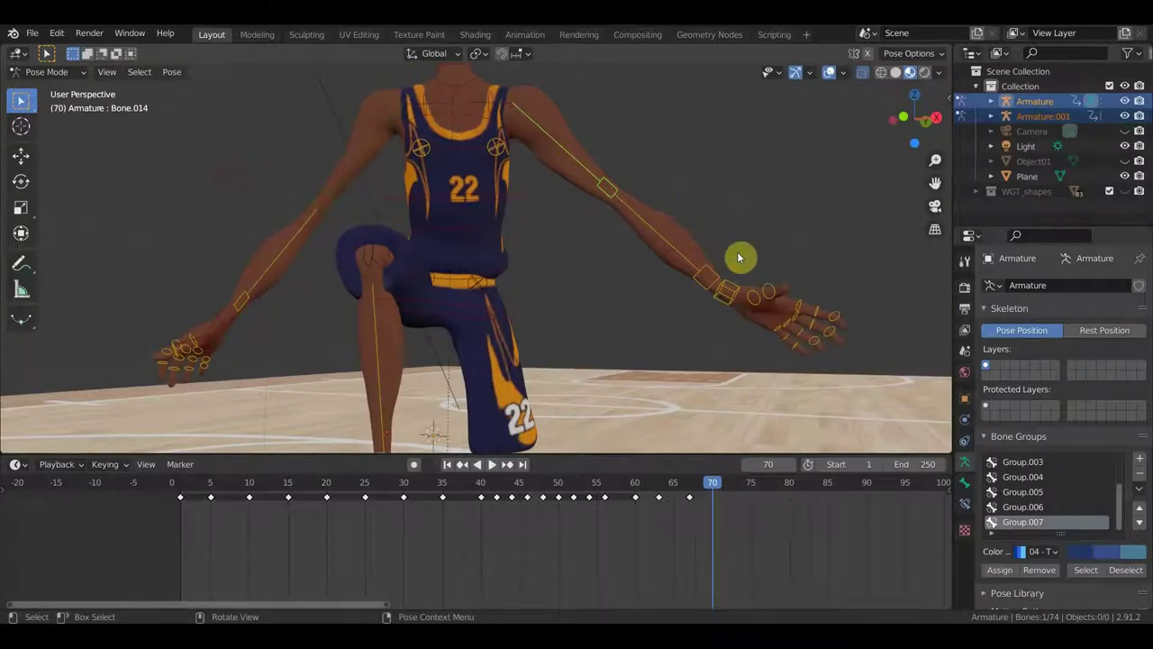
key("r")
left_click(695, 332)
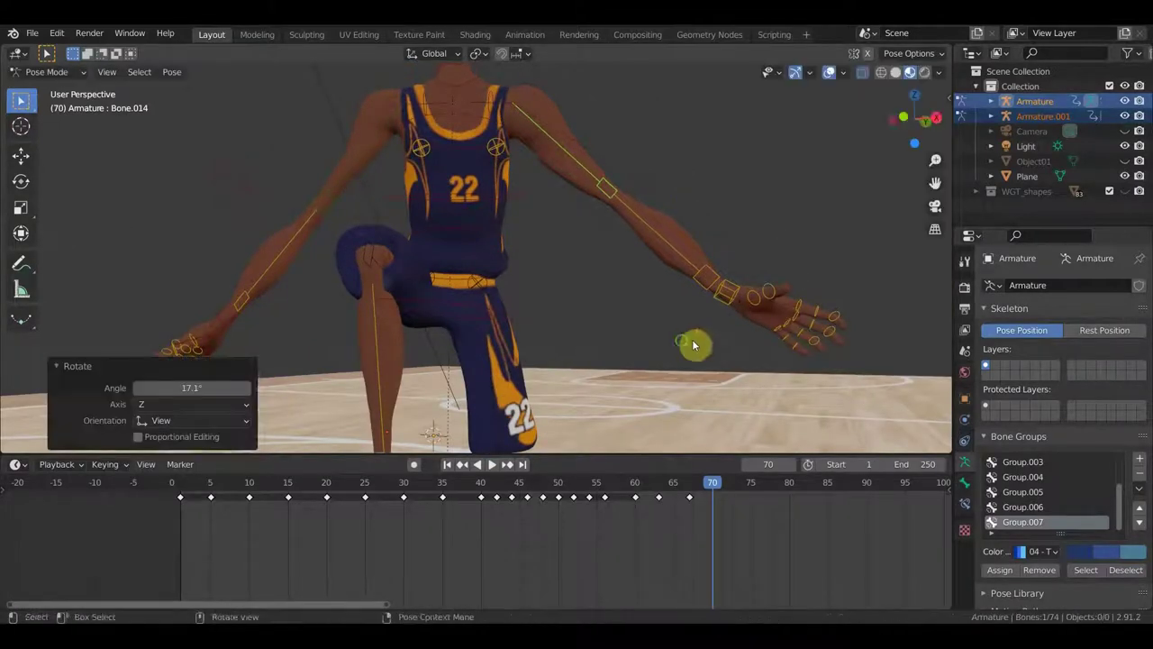
middle_click_drag(693, 340, 559, 345)
key("r")
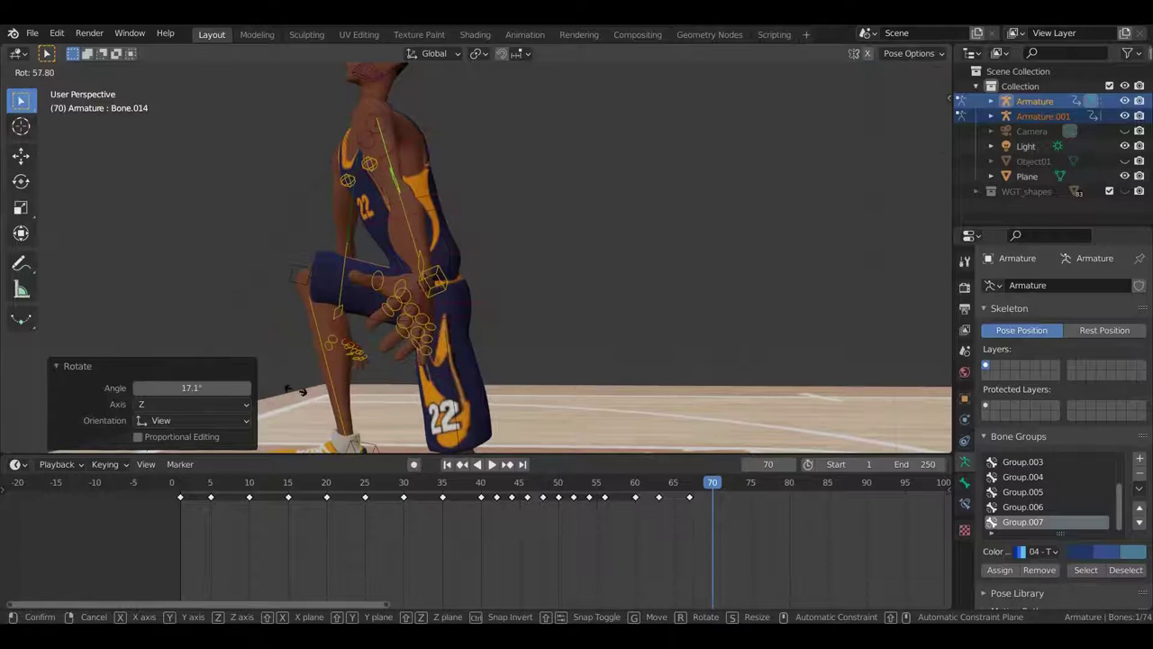
left_click(273, 245)
mouse_move(275, 247)
middle_mouse_down()
mouse_move(330, 275)
mouse_move(470, 299)
mouse_move(553, 280)
middle_mouse_up()
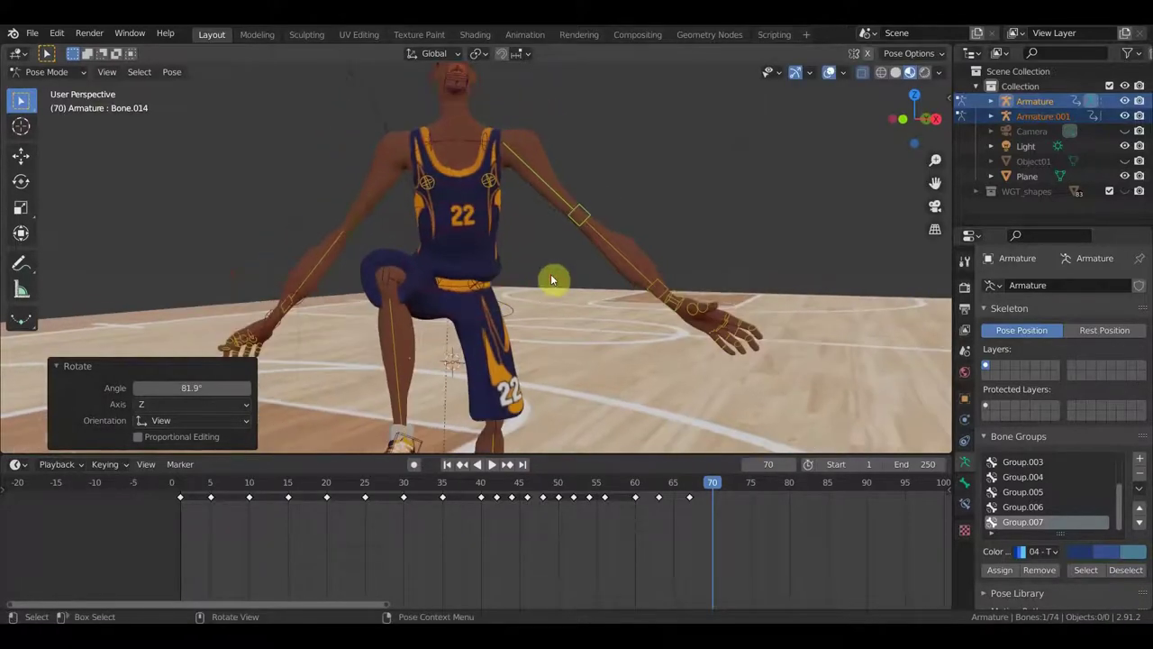
Step: Raise hand bone Bone.036 toward the ball, rotate it -85.7°, and reposition the arm bone
left_click(685, 300)
mouse_move(676, 314)
middle_mouse_down()
mouse_move(793, 323)
mouse_move(749, 363)
middle_mouse_up()
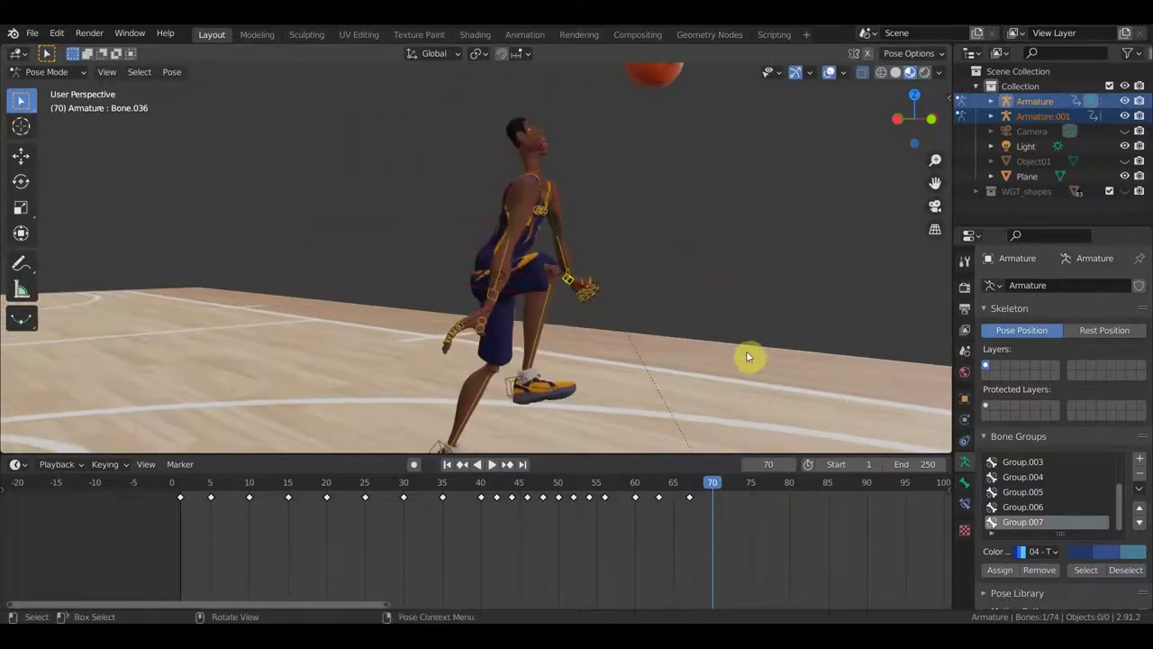
key("g")
left_click(811, 172)
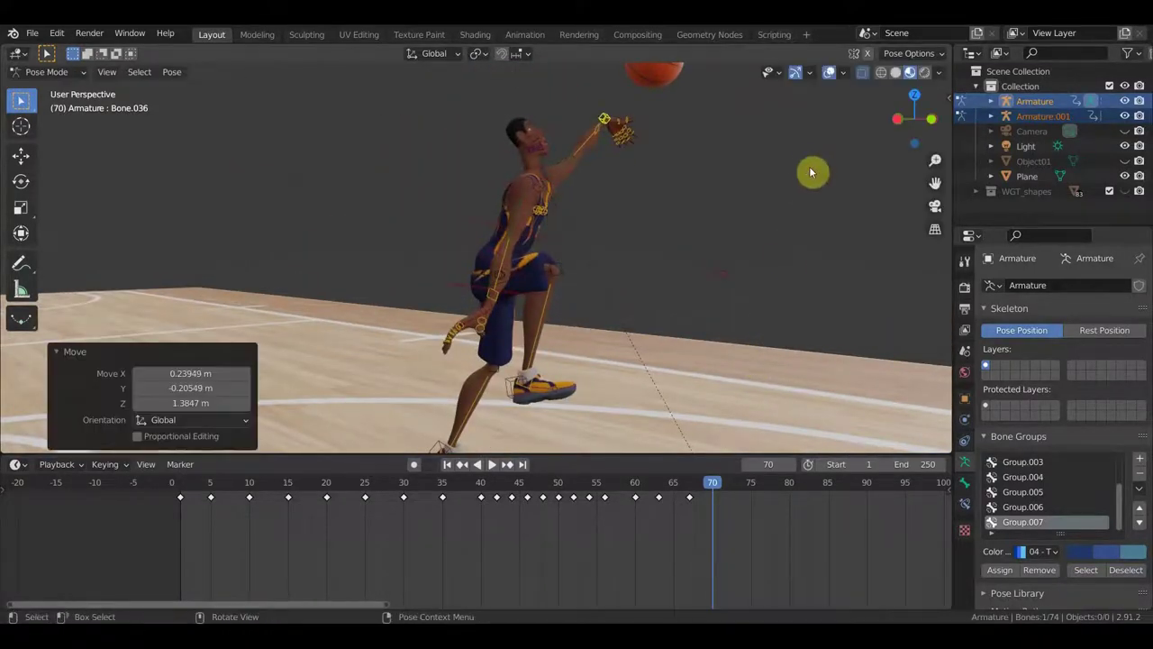
key("r")
left_click(664, 96)
mouse_move(664, 95)
middle_mouse_down()
mouse_move(849, 237)
mouse_move(713, 188)
mouse_move(753, 355)
middle_mouse_up()
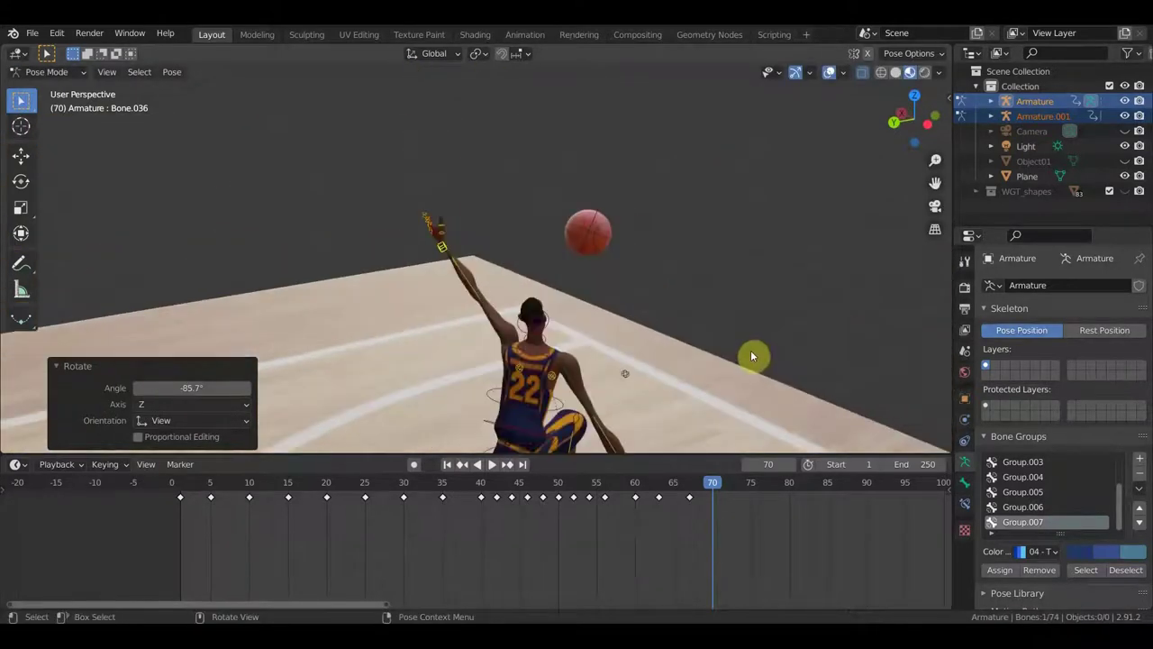
key("g")
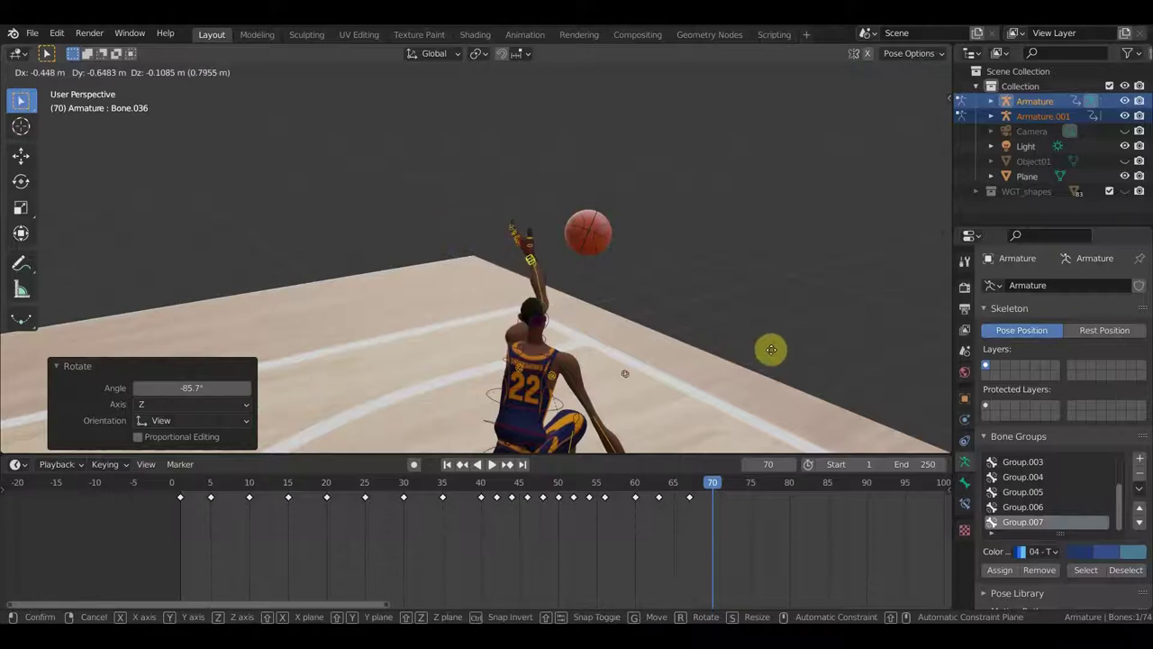
left_click(806, 353)
Step: Rotate the hand once more, then undo the raised arm pose at frame 70
mouse_move(807, 353)
middle_mouse_down()
mouse_move(844, 366)
mouse_move(857, 355)
mouse_move(745, 337)
middle_mouse_up()
key("r")
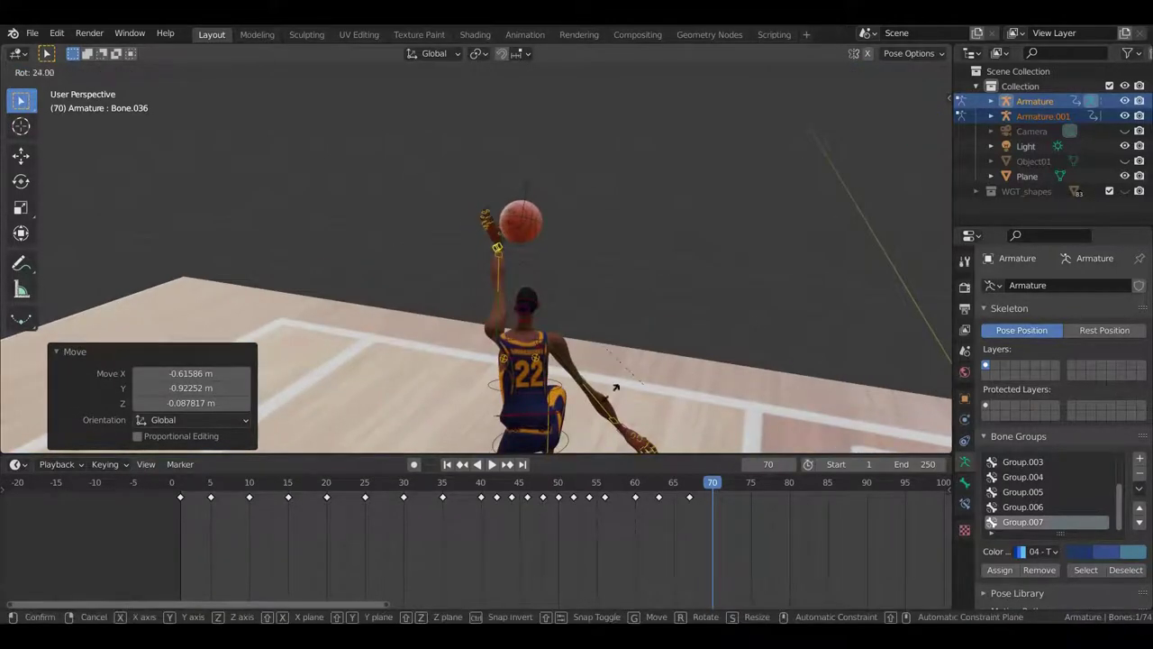
left_click(618, 381)
mouse_move(618, 381)
middle_mouse_down()
mouse_move(806, 342)
mouse_move(644, 339)
mouse_move(529, 360)
mouse_move(592, 388)
mouse_move(610, 175)
mouse_move(573, 280)
mouse_move(543, 309)
mouse_move(813, 259)
mouse_move(584, 287)
middle_mouse_up()
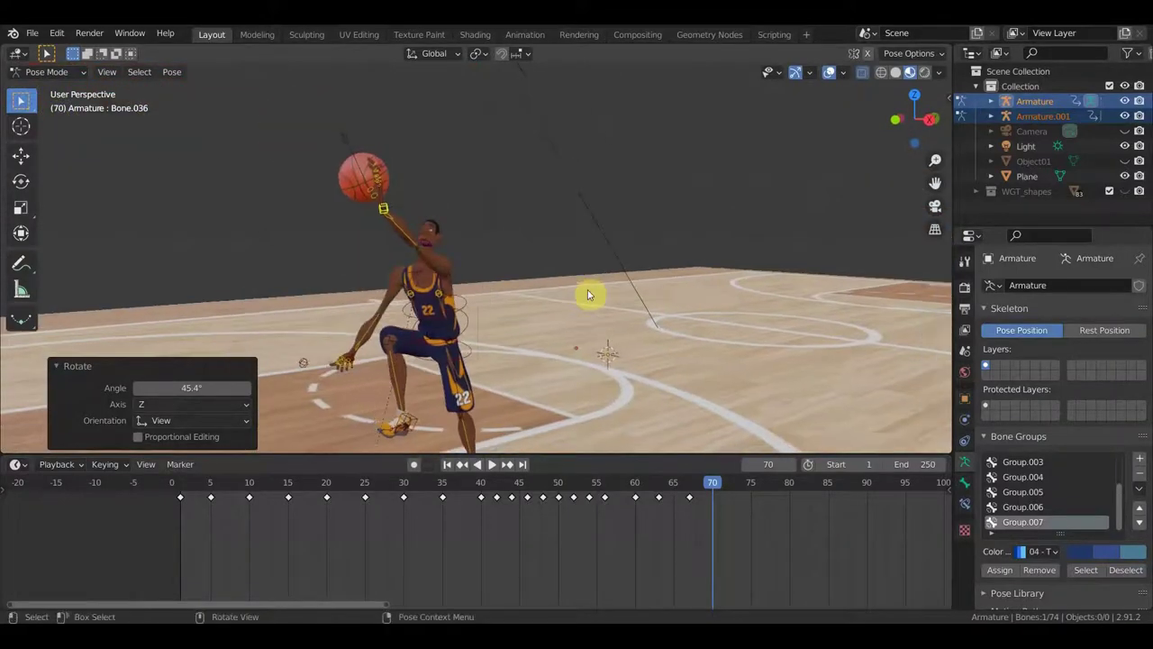
key("ctrl+z")
key("ctrl+z")
key("ctrl+z")
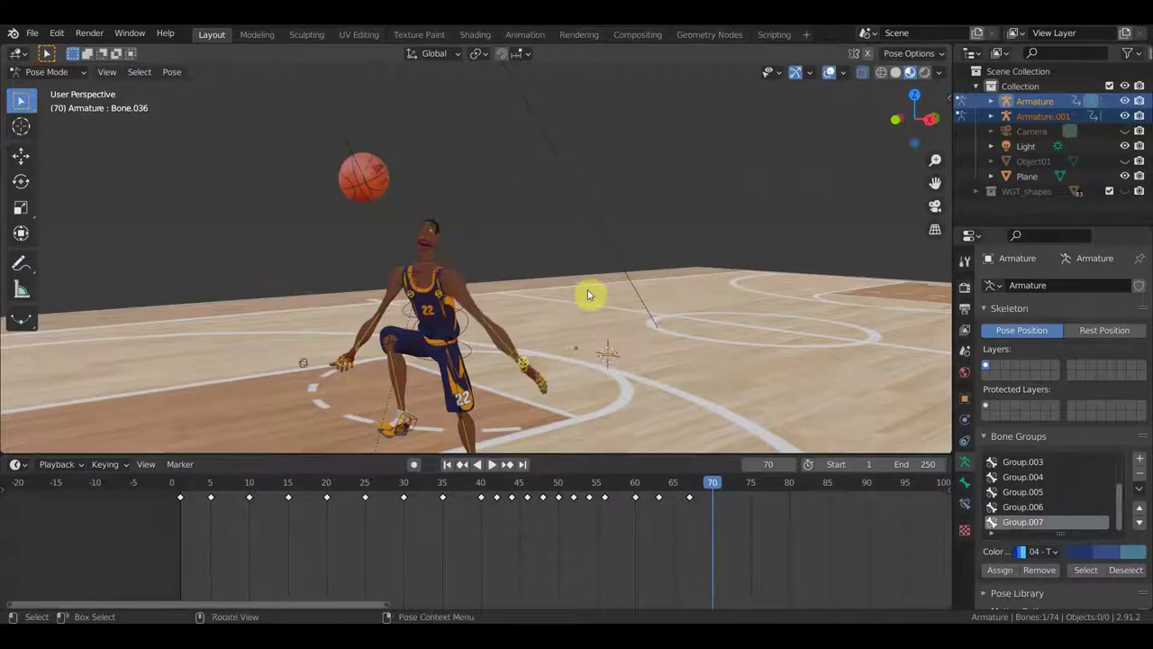
scroll(588, 294, "up", 4)
mouse_move(579, 301)
middle_mouse_down()
mouse_move(694, 279)
mouse_move(664, 240)
mouse_move(651, 244)
middle_mouse_up()
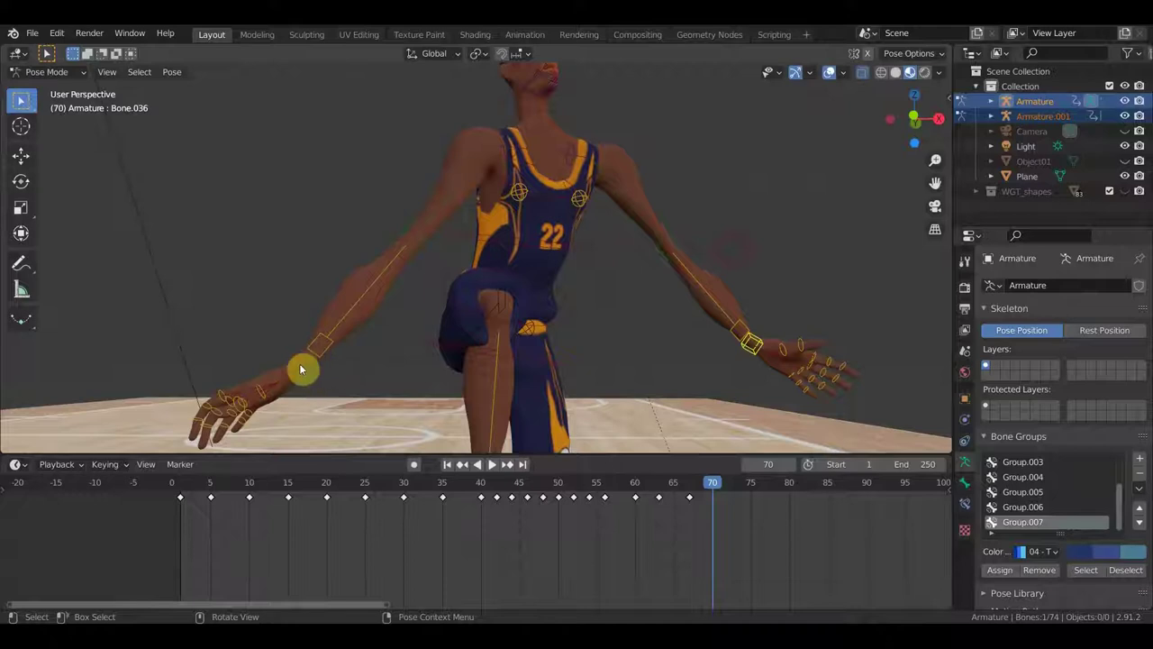
Step: Lower the hand bone, and try lowering the right wrist before undoing that move
key("g")
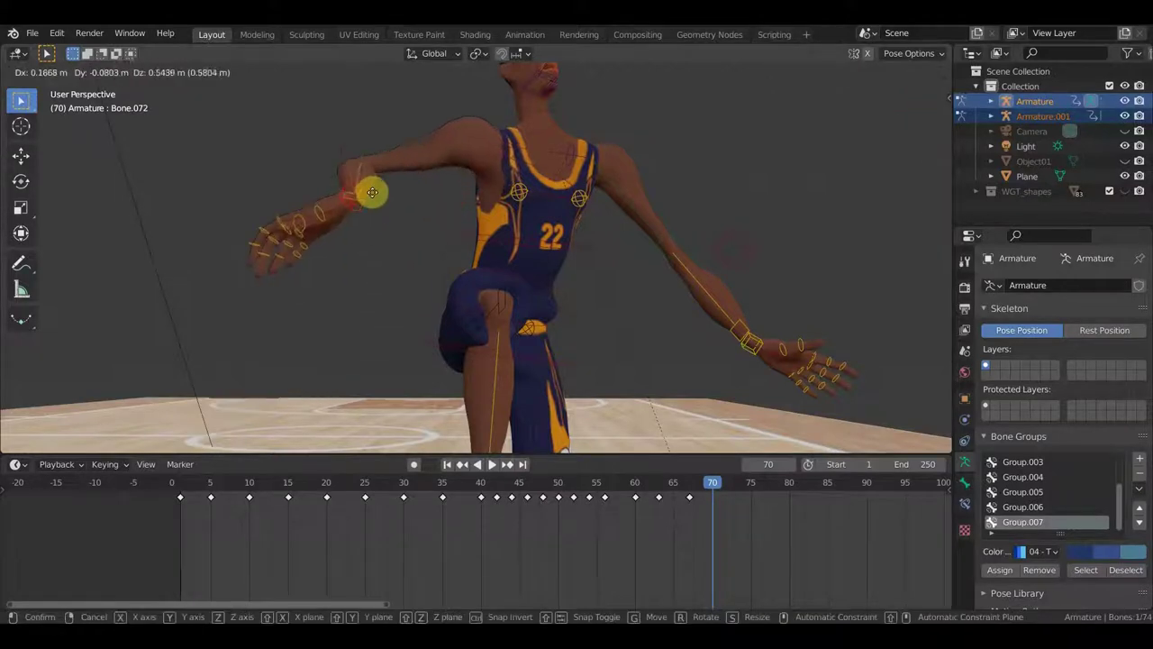
left_click(340, 302)
mouse_move(342, 306)
middle_mouse_down()
mouse_move(621, 276)
mouse_move(591, 276)
middle_mouse_up()
left_click(747, 349)
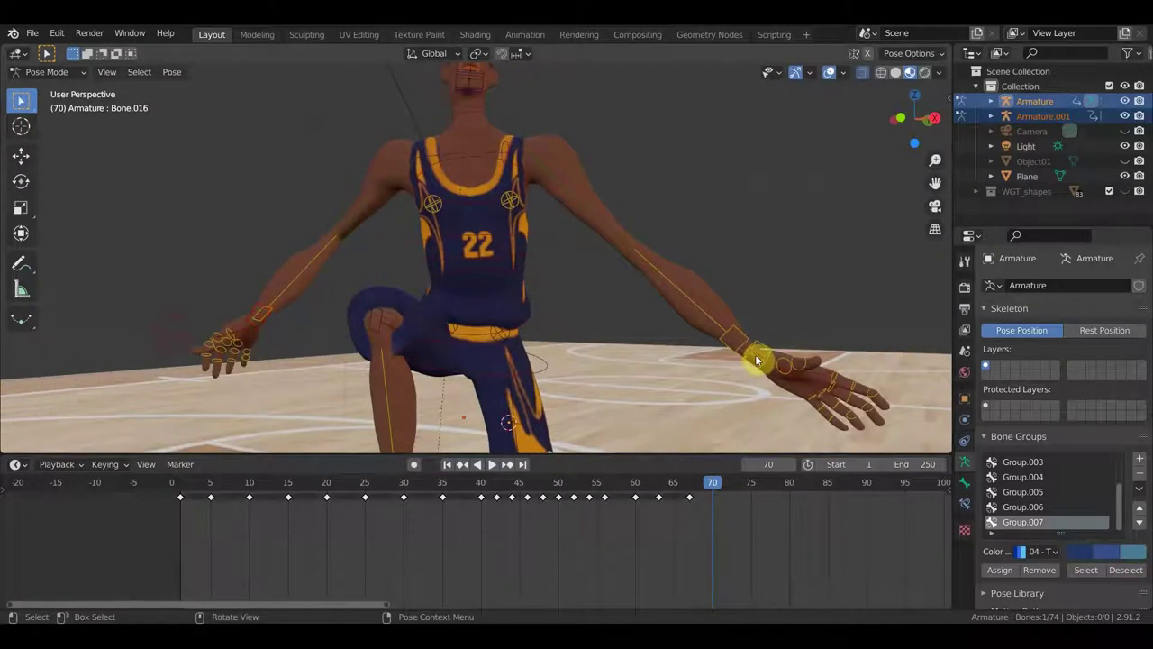
key("g")
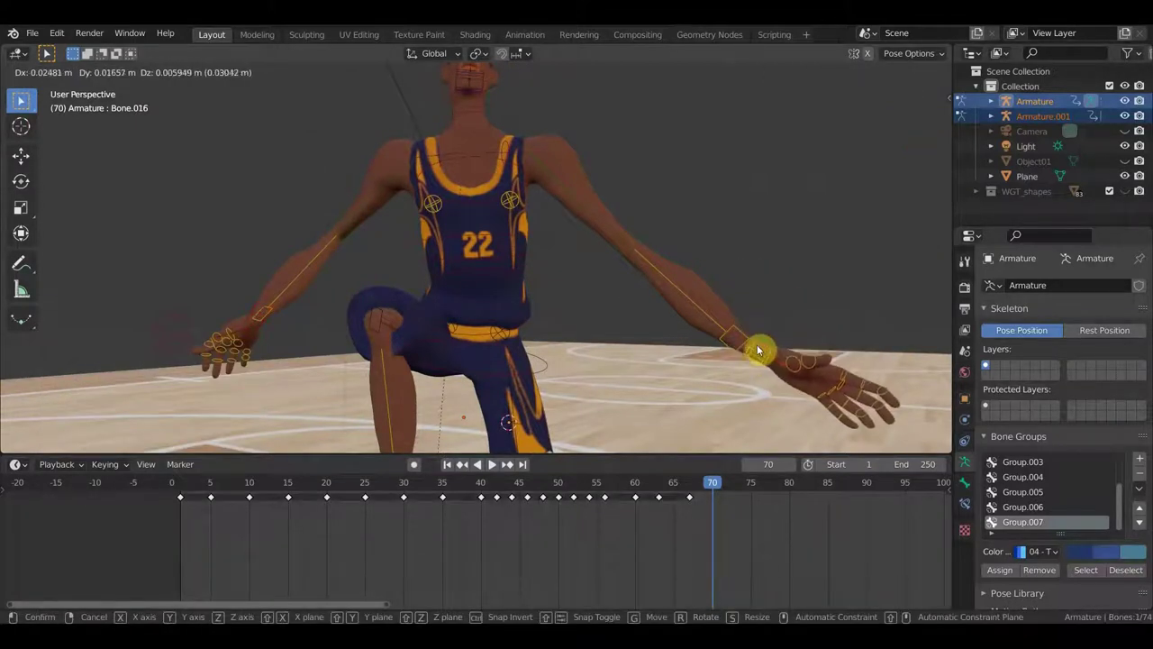
left_click(762, 354)
key("ctrl+z")
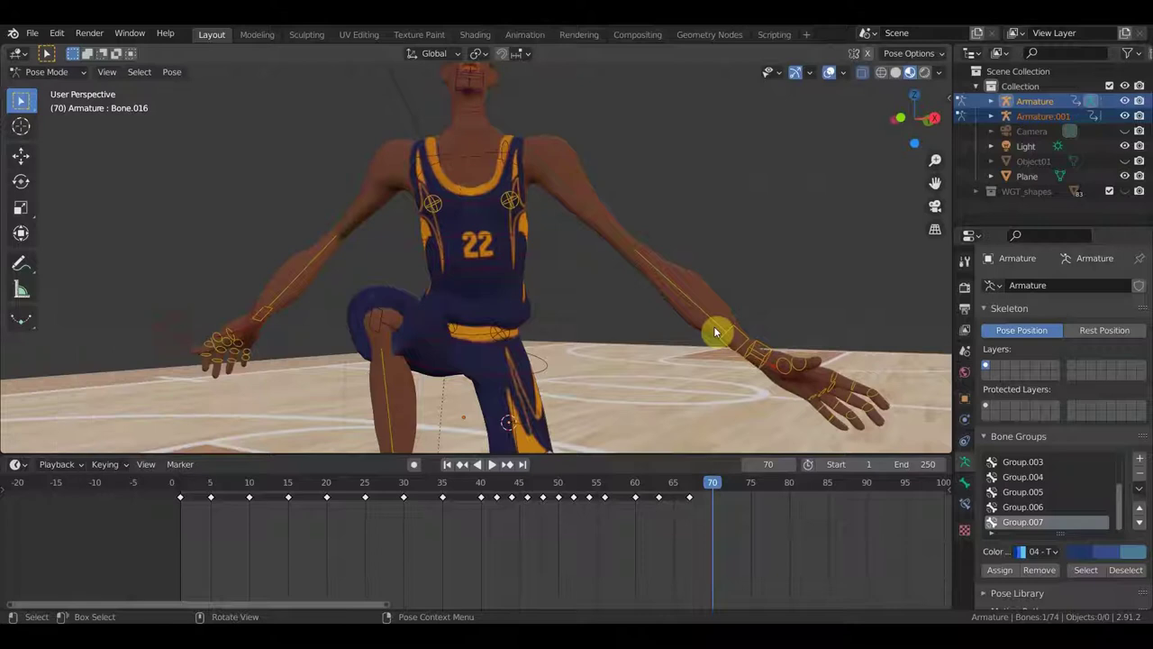
Step: Move the other wrist bone up and to the left, then refine its position
left_click(757, 351)
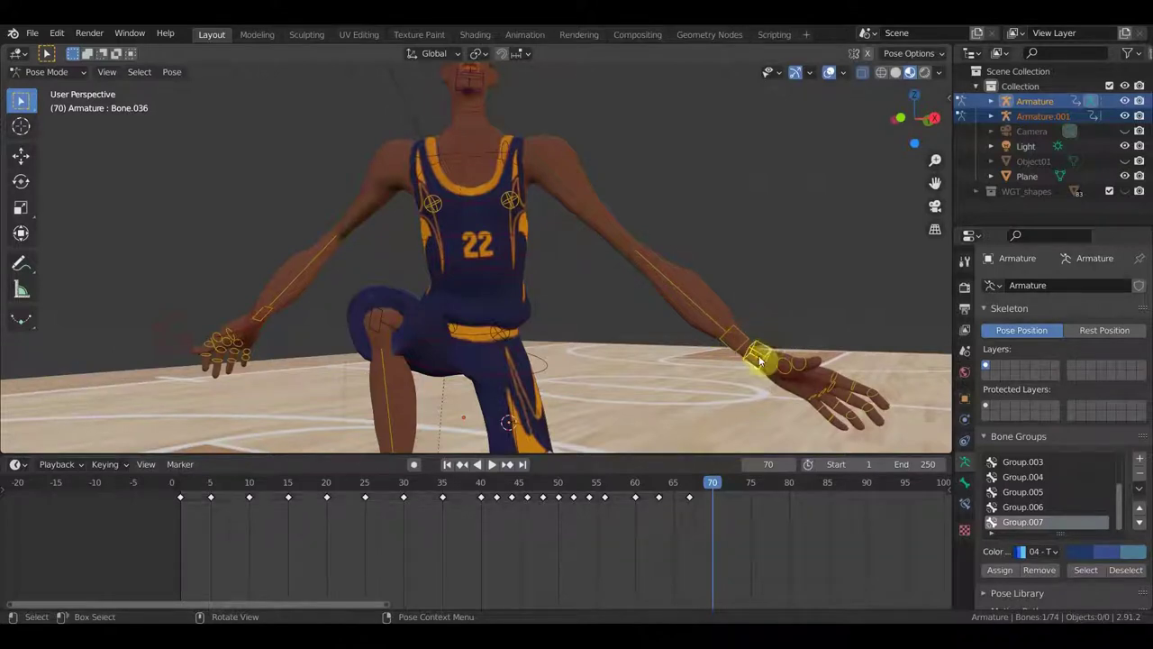
key("g")
left_click(667, 287)
middle_click_drag(667, 286, 576, 355)
key("g")
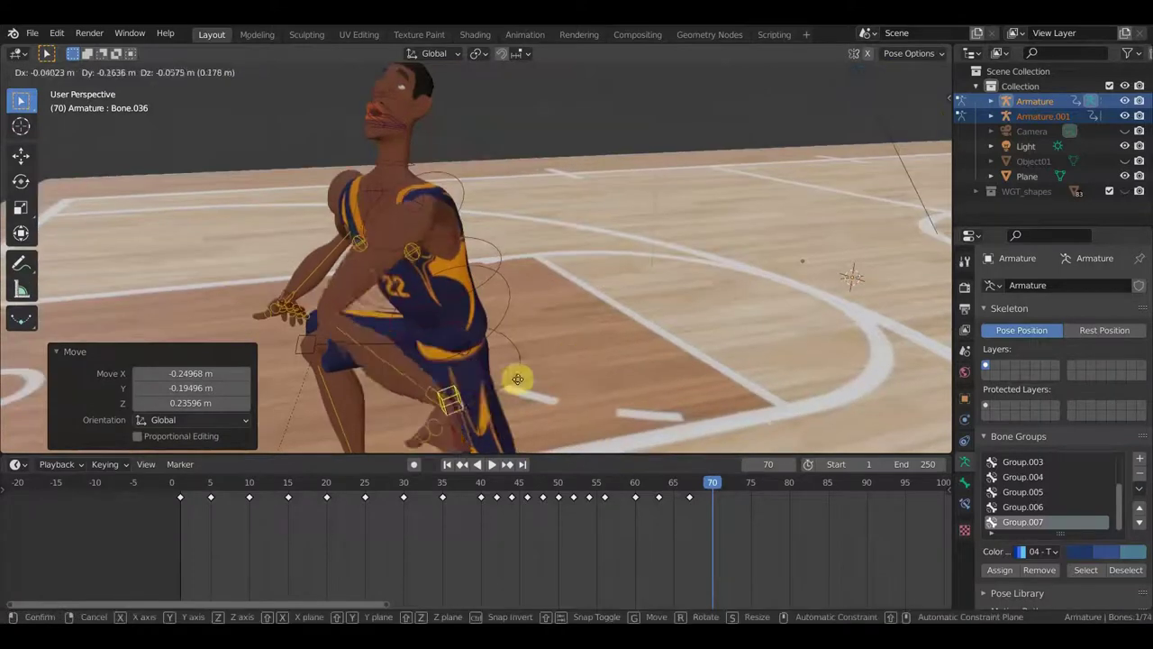
left_click(446, 389)
Step: Rotate the upper arm bone outward in several passes, ending with about -20°
left_click(392, 244)
mouse_move(392, 243)
middle_mouse_down()
mouse_move(581, 300)
mouse_move(545, 294)
middle_mouse_up()
key("r")
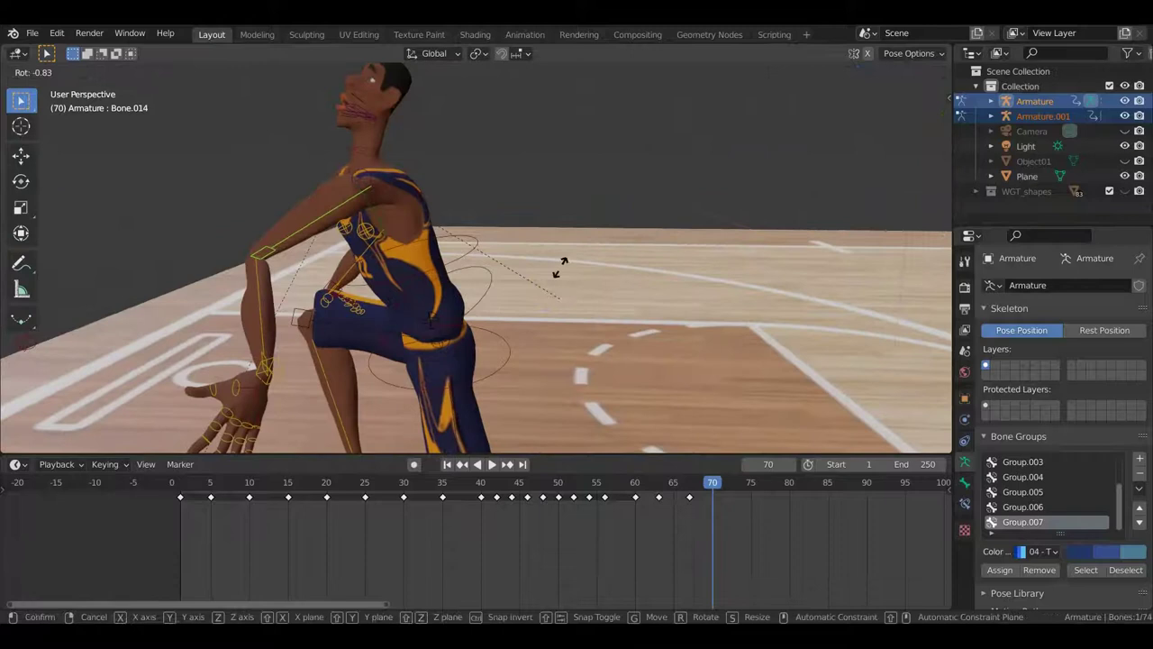
left_click(492, 239)
mouse_move(492, 240)
middle_mouse_down()
mouse_move(603, 220)
mouse_move(519, 238)
mouse_move(688, 239)
middle_mouse_up()
key("r")
left_click(530, 266)
key("r")
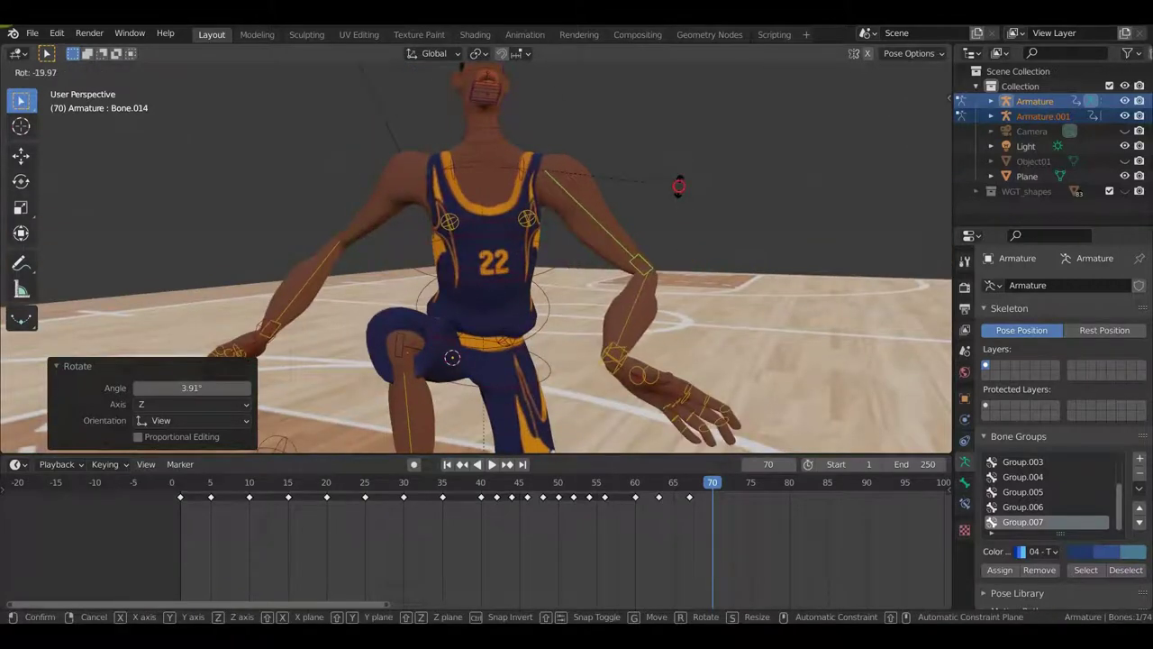
left_click(678, 186)
Step: Bend the spine -21° and turn the upper spine 10.9° so the player crouches
left_click(621, 363)
mouse_move(621, 363)
middle_mouse_down()
mouse_move(578, 352)
mouse_move(453, 361)
mouse_move(450, 420)
mouse_move(519, 73)
middle_mouse_up()
scroll(495, 234, "up", 4)
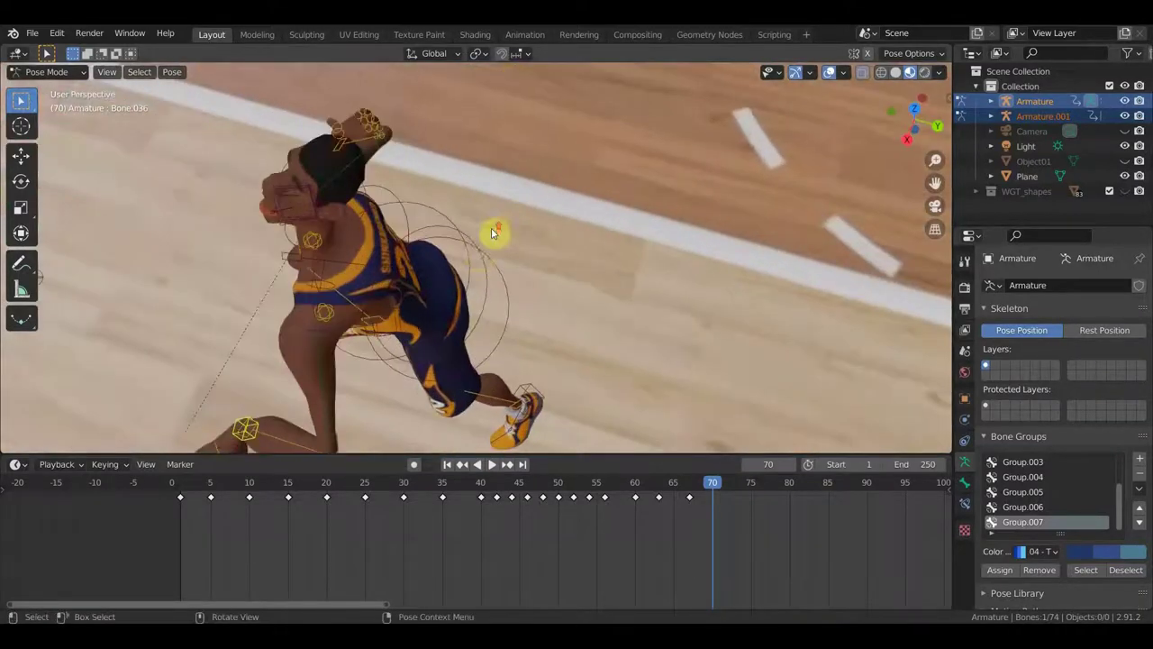
mouse_move(489, 289)
middle_mouse_down()
mouse_move(587, 271)
mouse_move(592, 284)
middle_mouse_up()
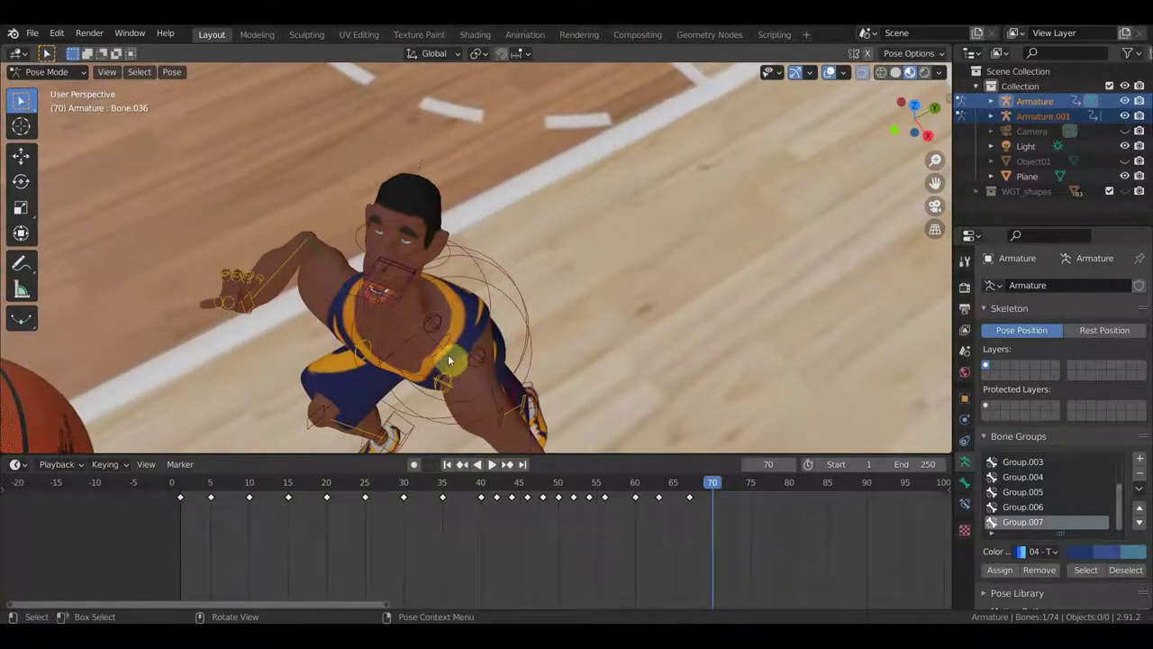
key("r")
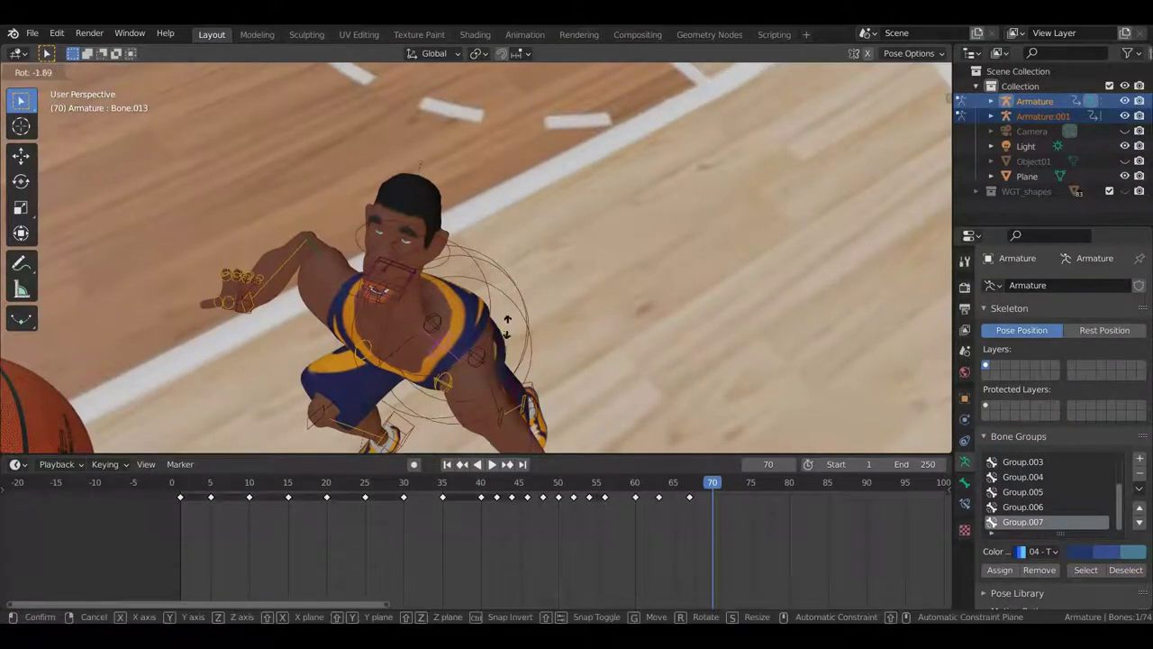
left_click(505, 313)
mouse_move(383, 322)
middle_mouse_down()
mouse_move(442, 294)
mouse_move(442, 282)
middle_mouse_up()
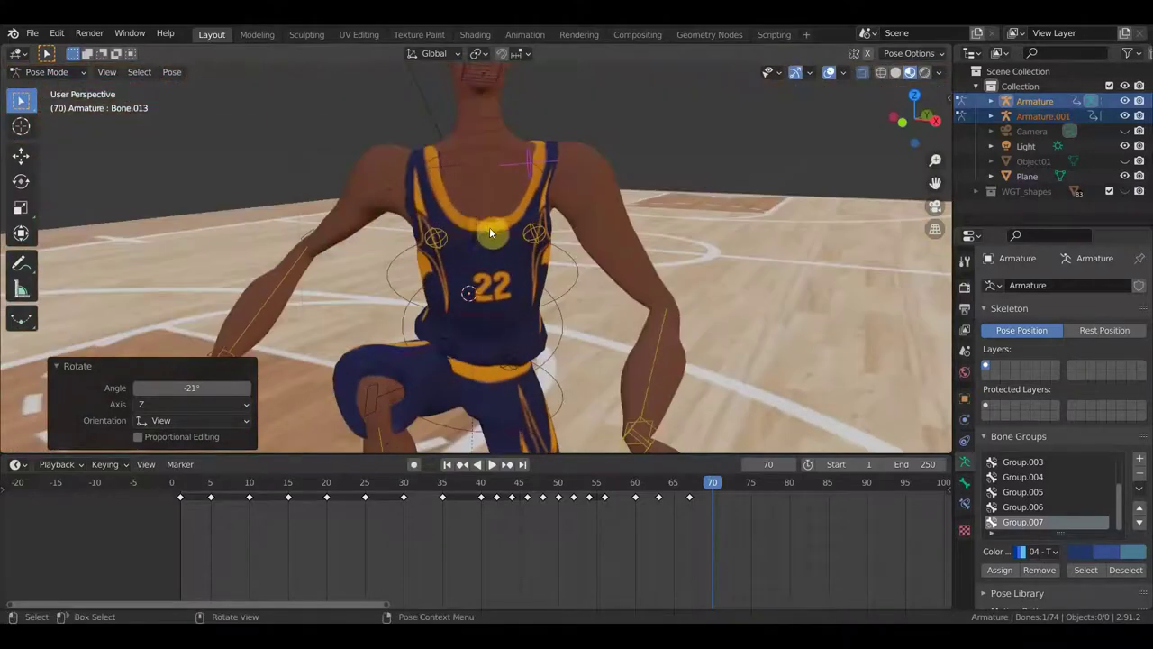
key("r")
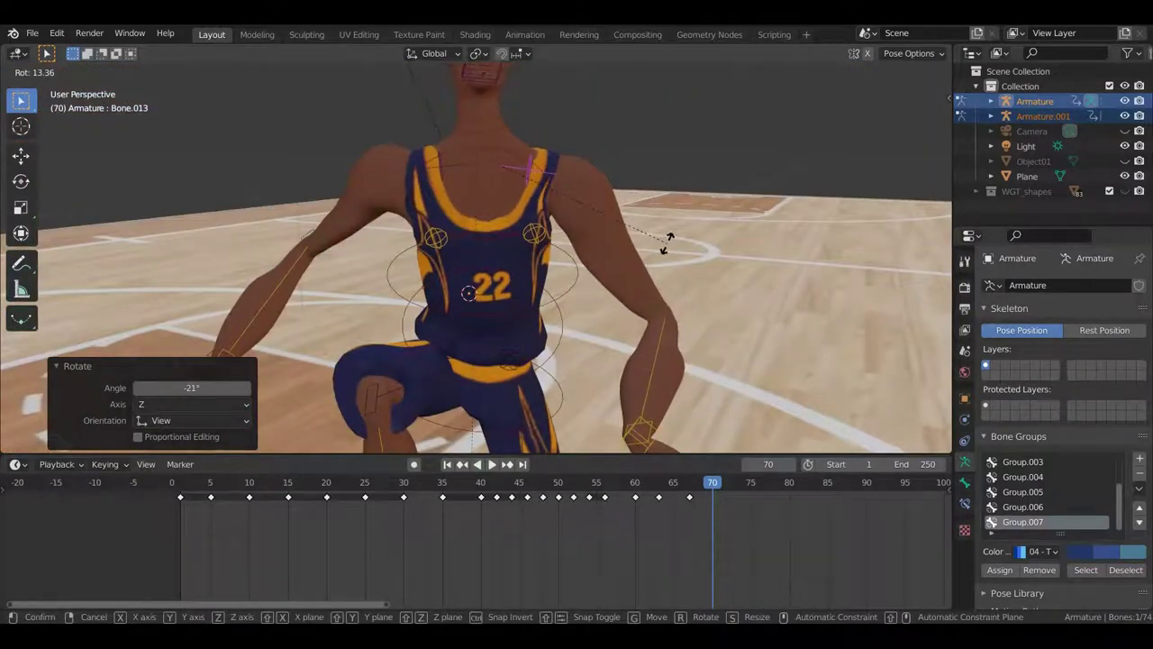
left_click(671, 239)
scroll(532, 207, "down", 4)
mouse_move(543, 202)
middle_mouse_down()
mouse_move(525, 256)
mouse_move(426, 217)
middle_mouse_up()
left_click(535, 272)
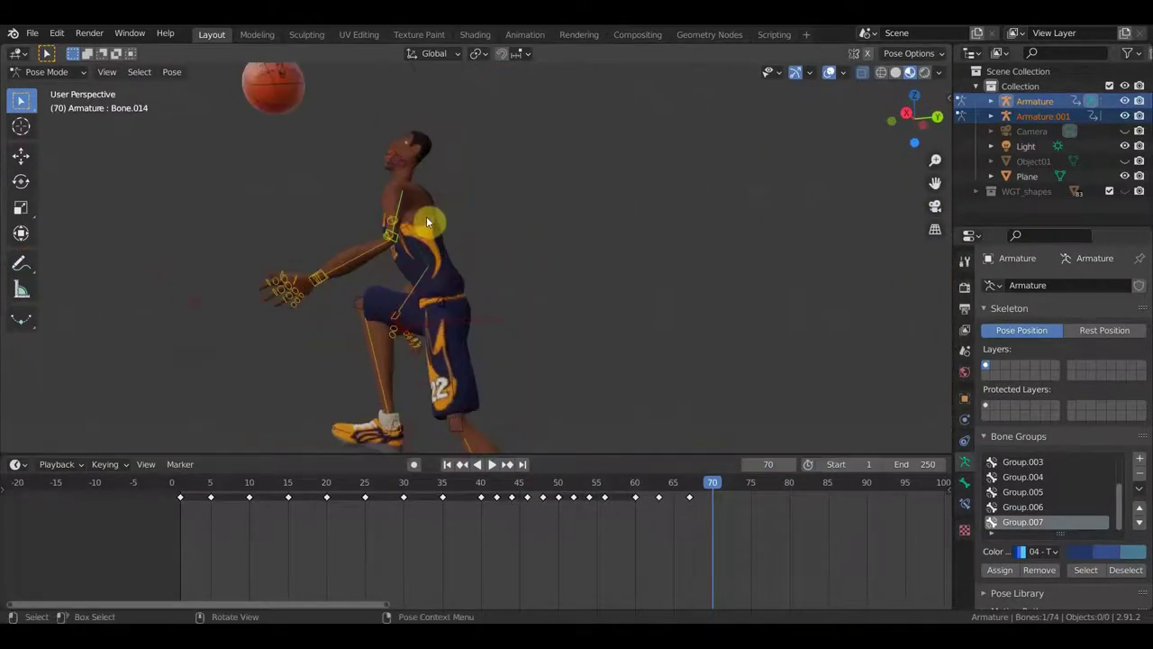
Step: Rotate the upper arm 55.2°, then -55.8° to bend it back
key("r")
left_click(421, 309)
mouse_move(421, 309)
middle_mouse_down()
mouse_move(540, 304)
mouse_move(622, 319)
middle_mouse_up()
key("r")
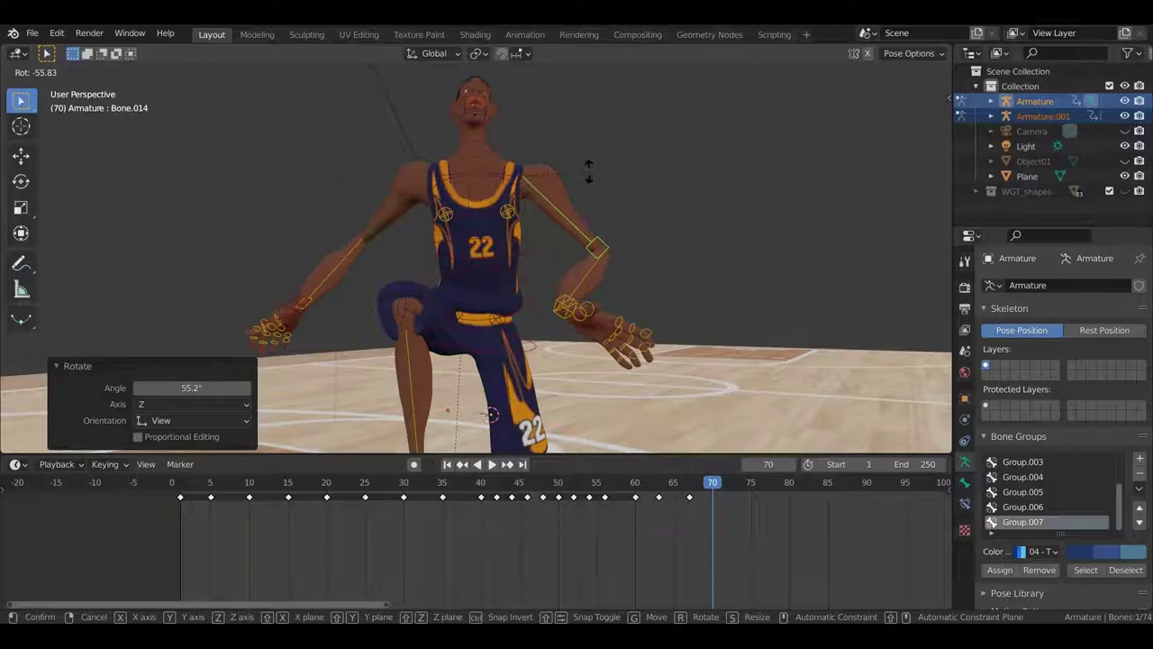
left_click(588, 171)
middle_click_drag(593, 217, 584, 267)
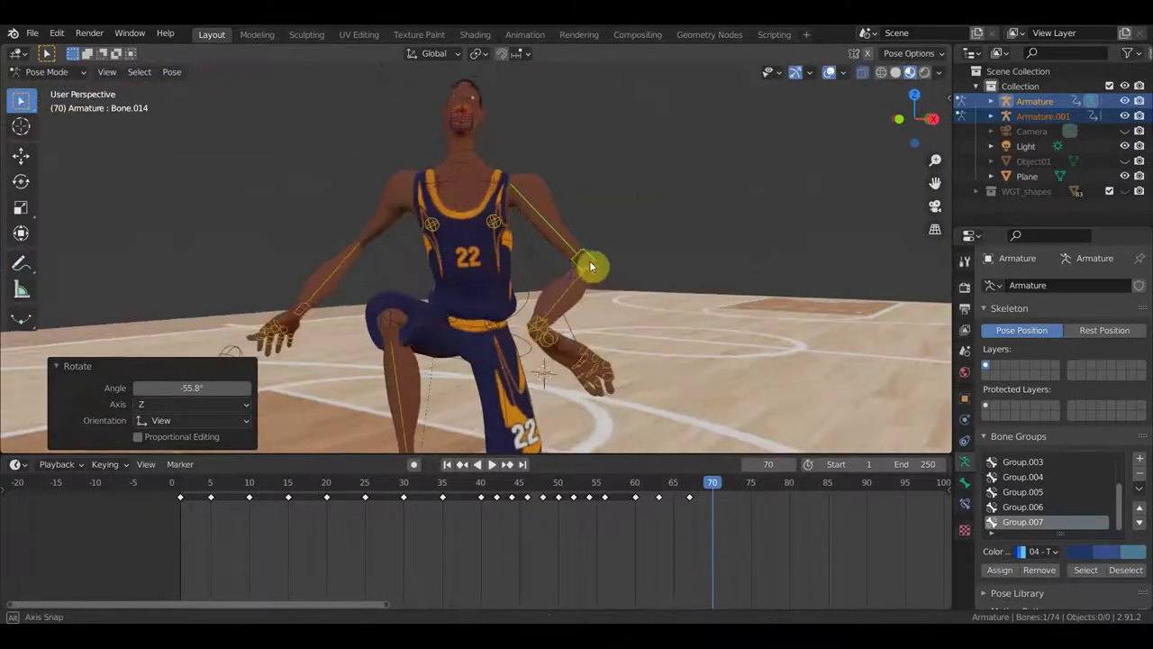
Step: Lift hand bone Bone.036 about 0.94 m beneath the ball and tilt it to -18.2°
left_click(547, 332)
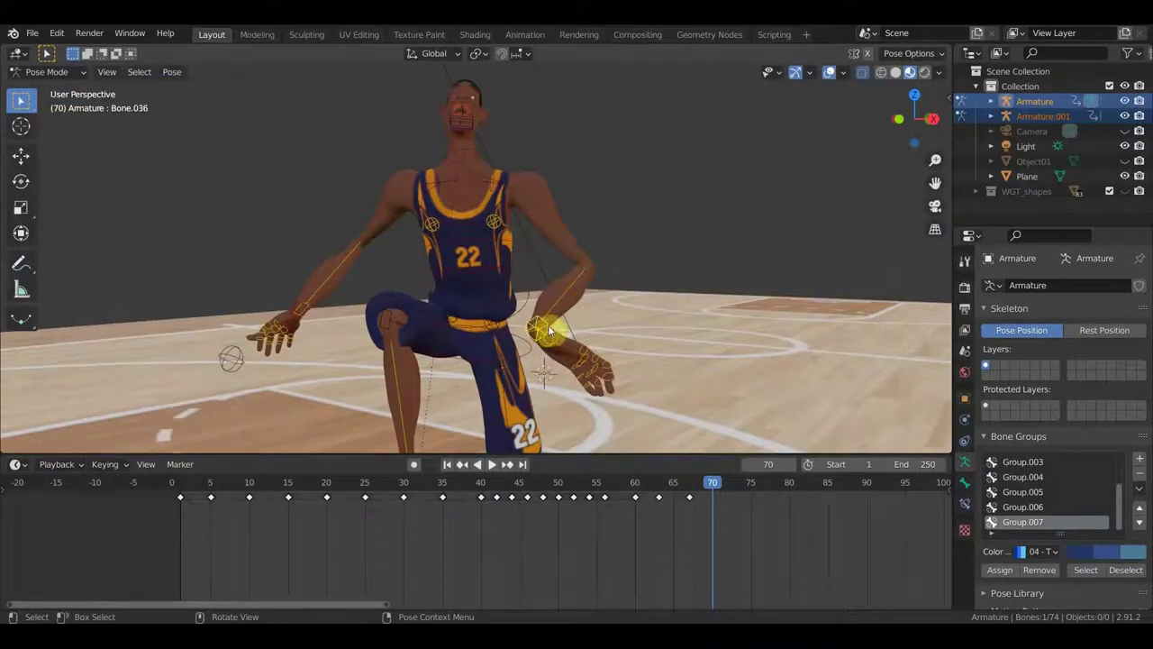
scroll(588, 329, "down", 3)
middle_click_drag(589, 330, 432, 320)
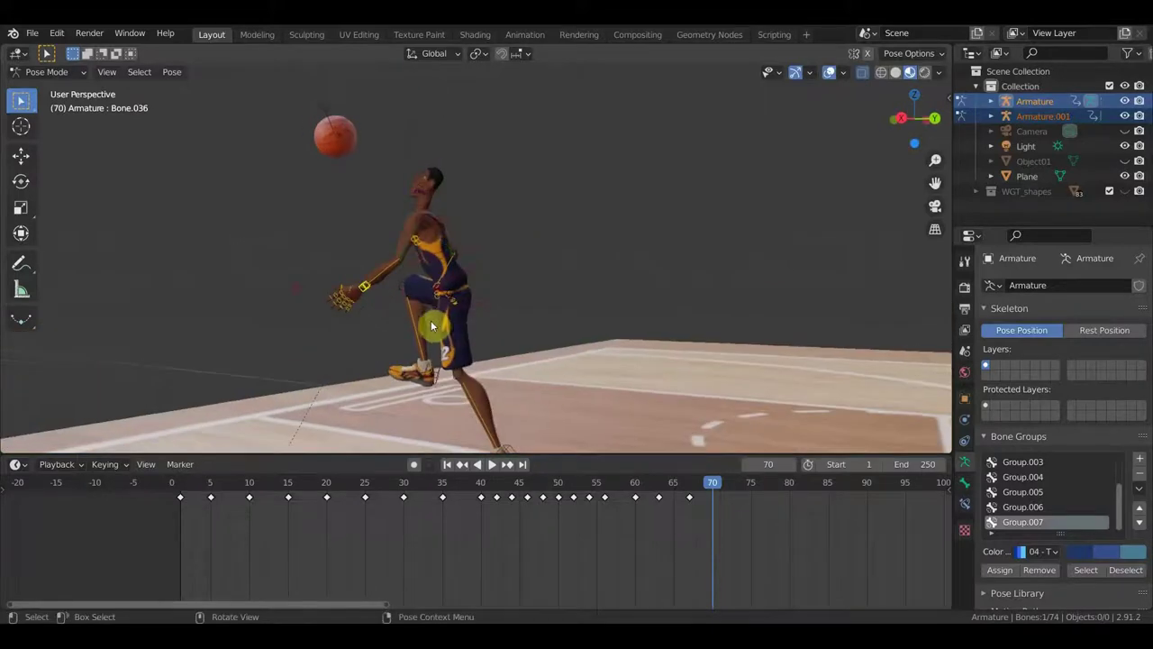
key("g")
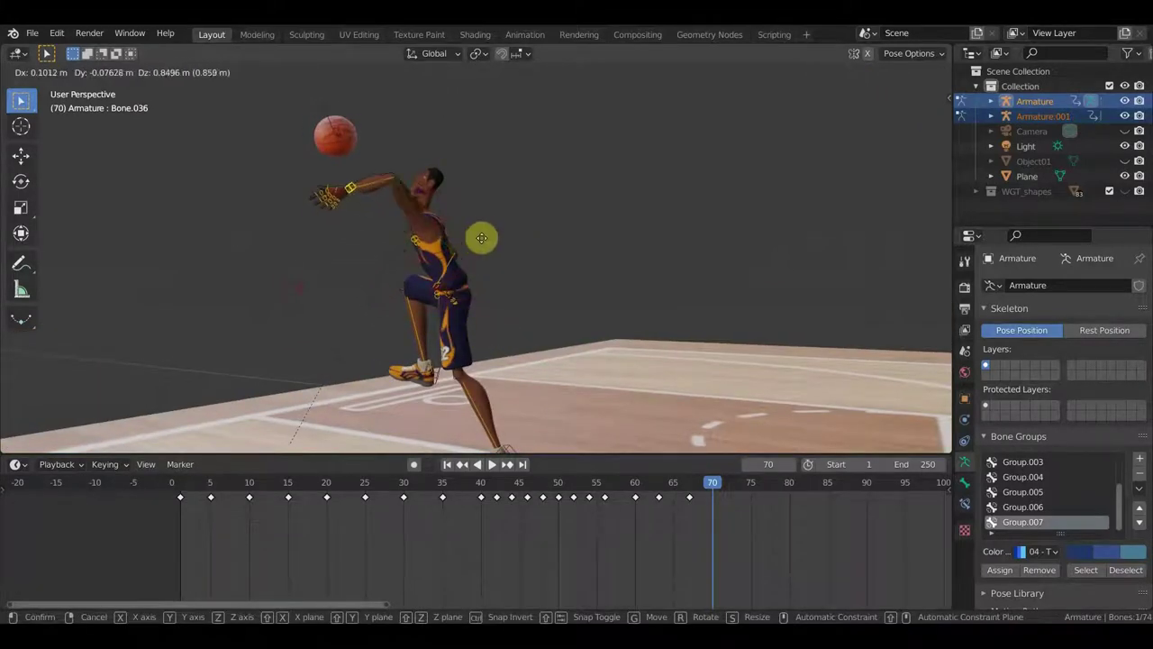
left_click(487, 228)
key("r")
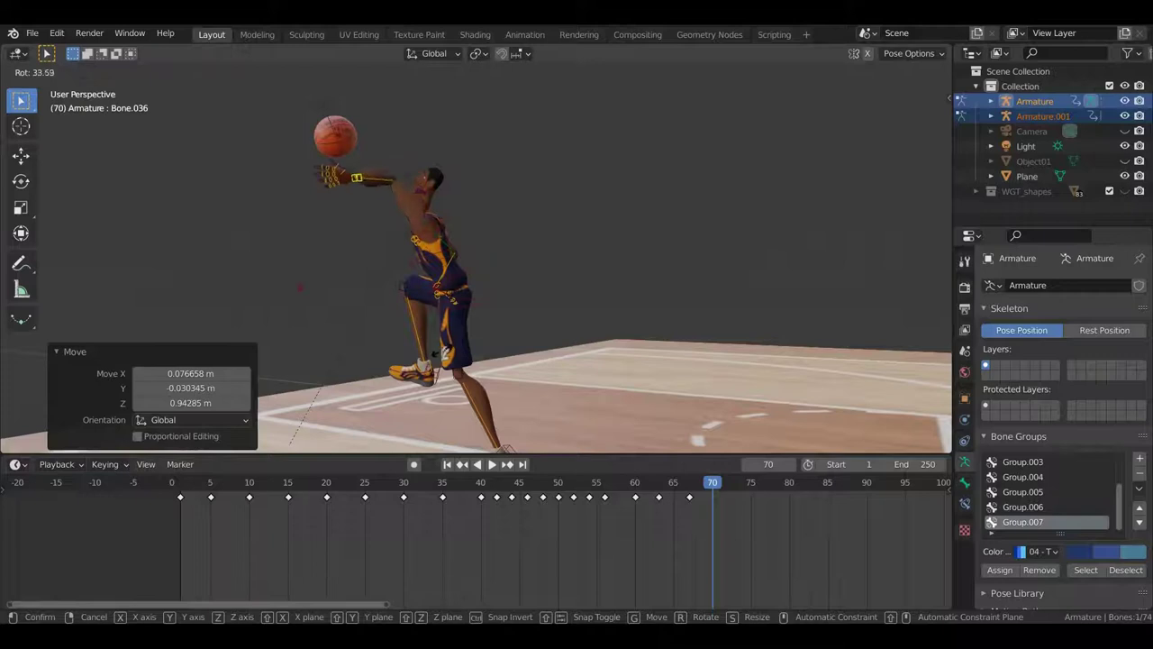
left_click(454, 345)
key("r")
left_click(496, 270)
mouse_move(495, 270)
middle_mouse_down()
mouse_move(486, 284)
mouse_move(351, 296)
middle_mouse_up()
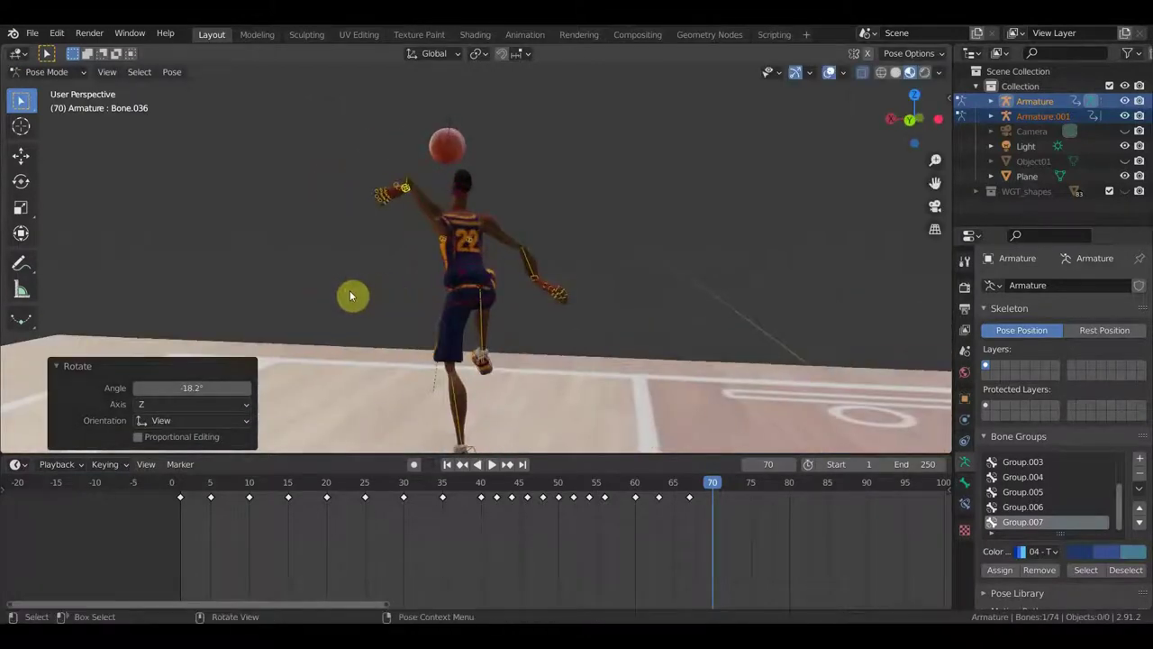
Step: Swing the upper arm up with rotations of -107°, -59°, and one large further turn
left_click(426, 207)
key("r")
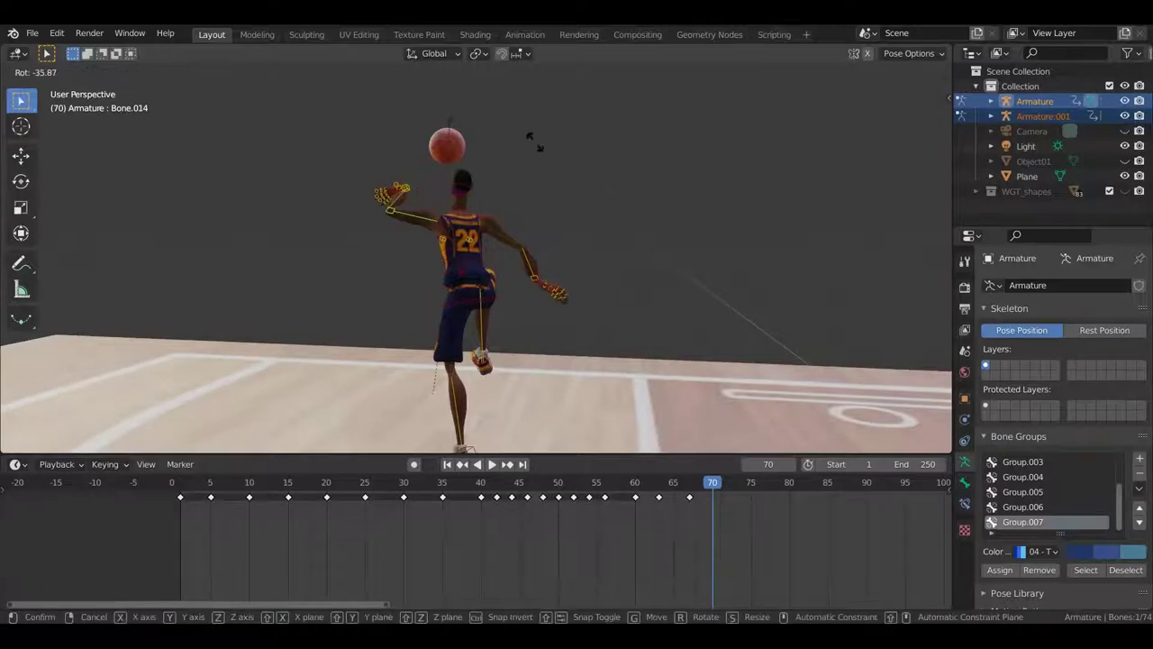
left_click(406, 141)
scroll(458, 205, "up", 3)
middle_click_drag(454, 201, 438, 268)
key("r")
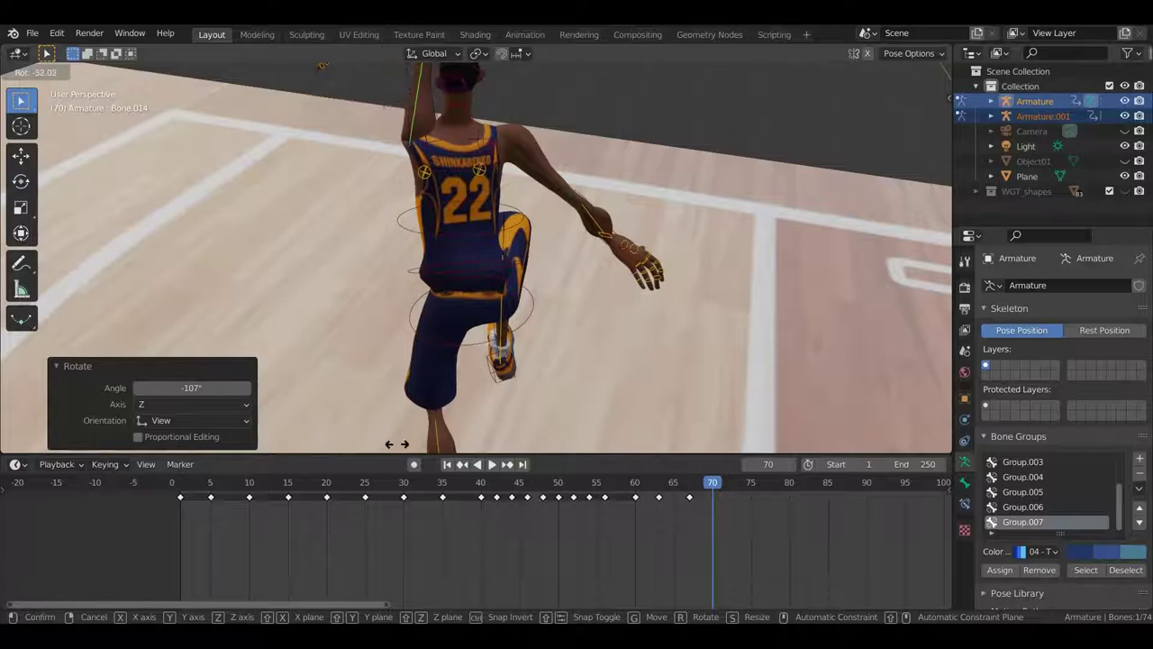
left_click(323, 65)
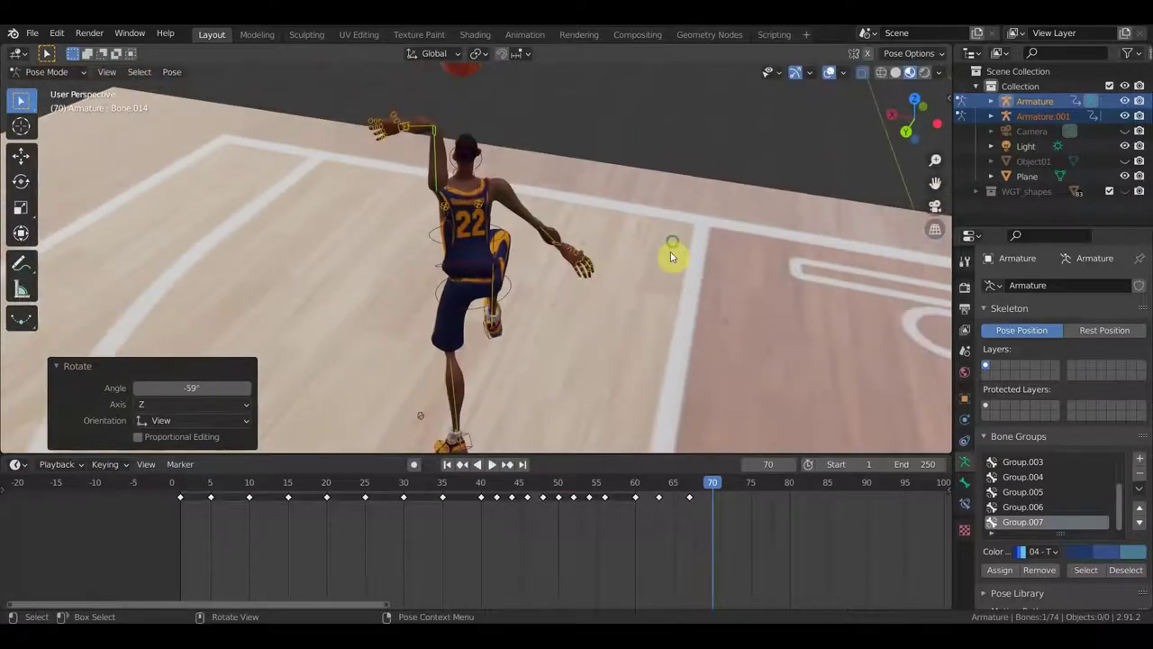
middle_click_drag(322, 65, 679, 194)
key("r")
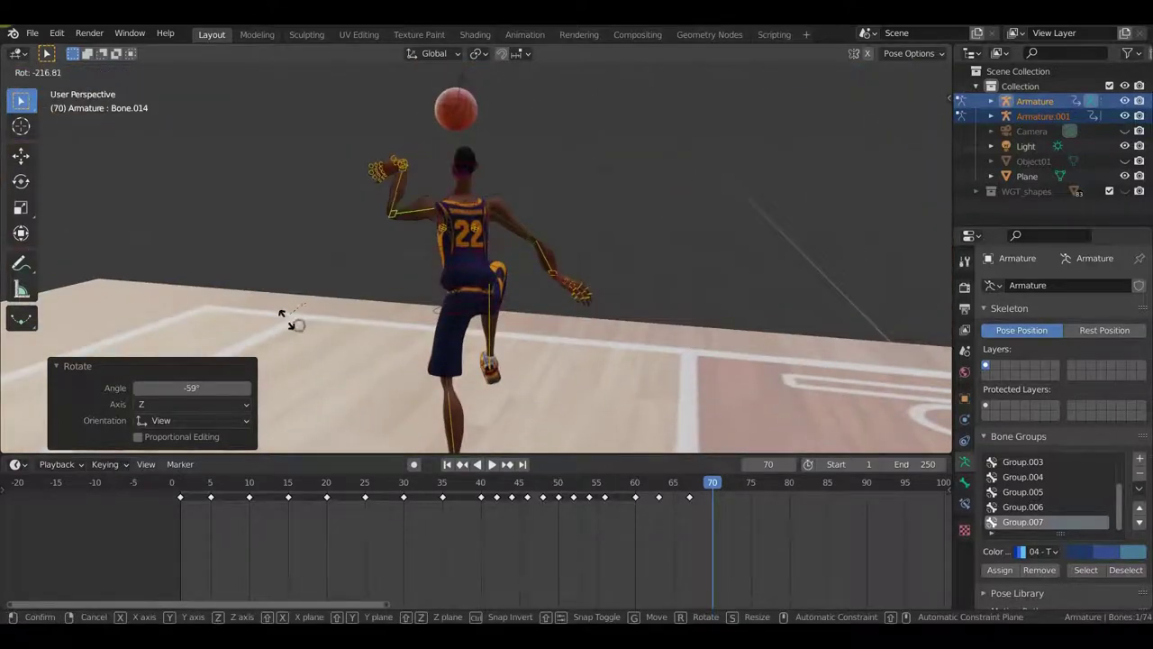
left_click(312, 334)
mouse_move(553, 251)
middle_mouse_down()
mouse_move(626, 273)
mouse_move(641, 260)
mouse_move(517, 247)
middle_mouse_up()
Step: Rotate hand bone Bone.036 by 51.7°
left_click(352, 161)
mouse_move(406, 171)
middle_mouse_down()
mouse_move(466, 172)
mouse_move(528, 193)
middle_mouse_up()
key("r")
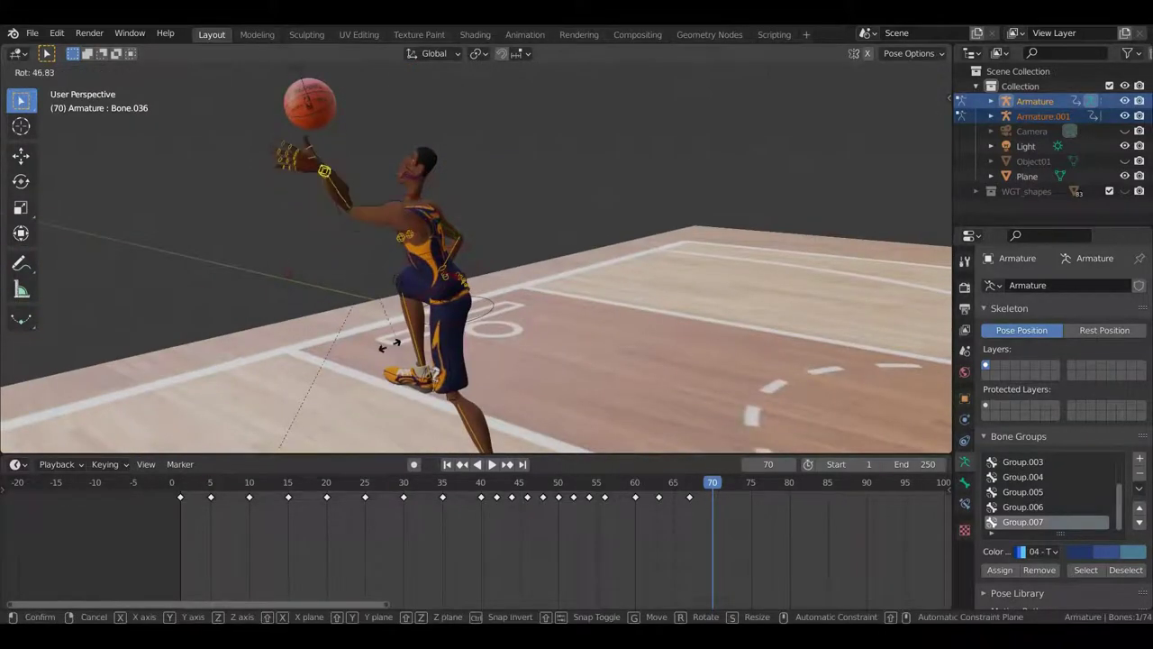
left_click(382, 344)
mouse_move(387, 347)
middle_mouse_down()
mouse_move(360, 360)
mouse_move(358, 331)
middle_mouse_up()
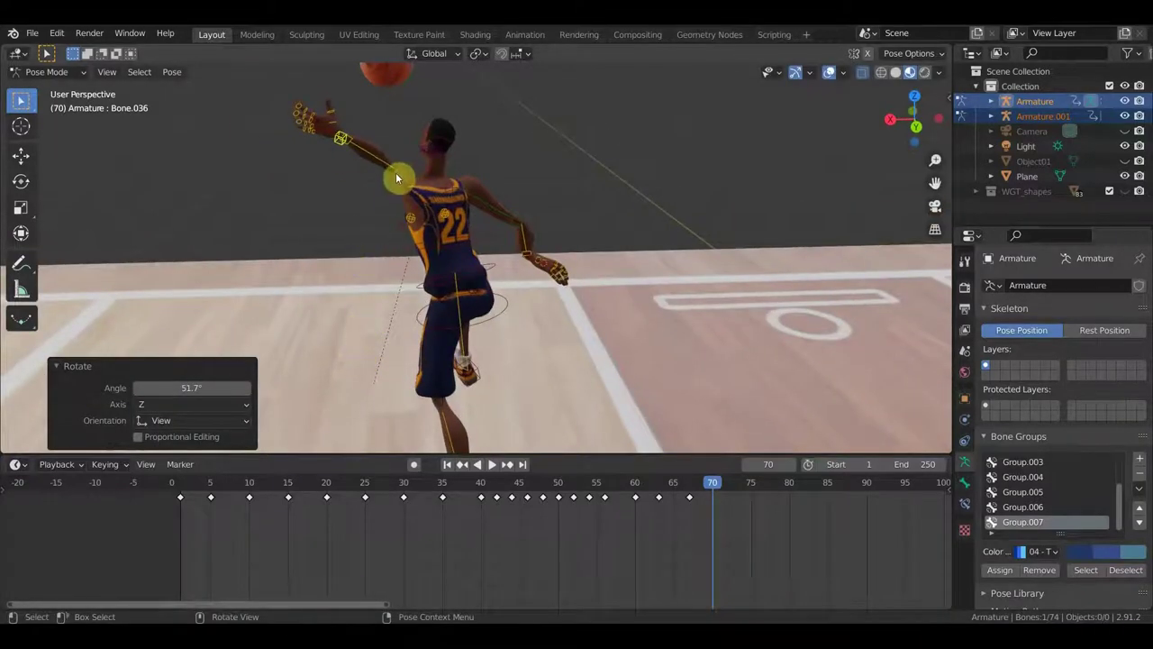
middle_click_drag(433, 202, 525, 226)
Step: Rotate arm bone Bone.014 further upward to 187° on Z, lifting the hand under the ball
left_click(532, 227)
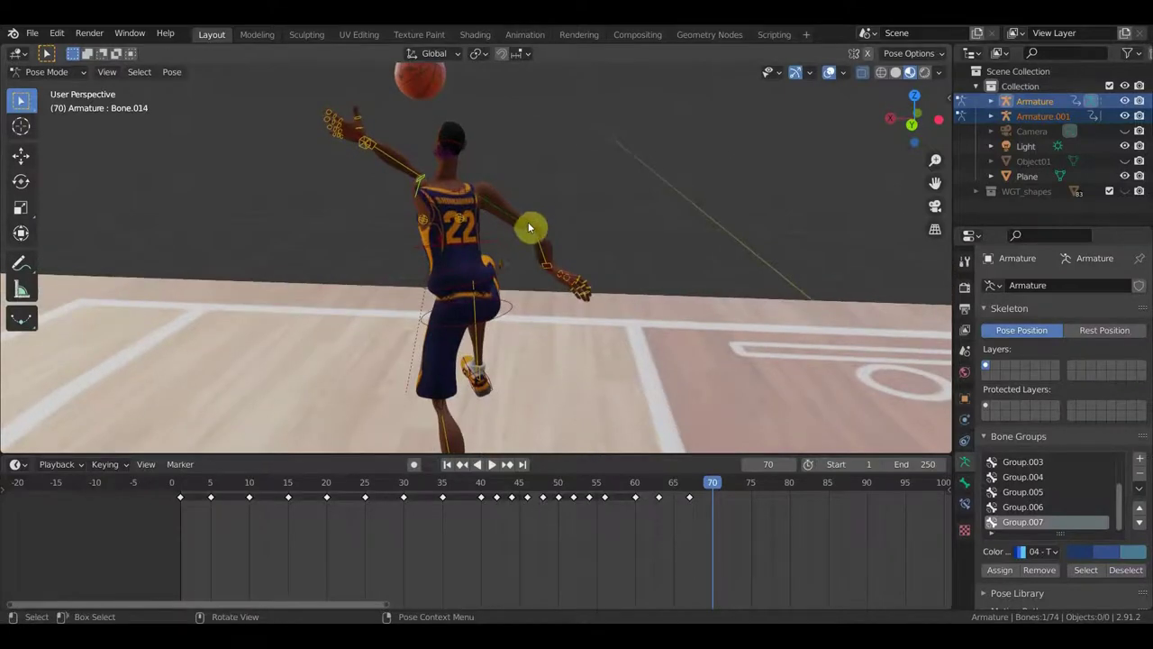
key("r")
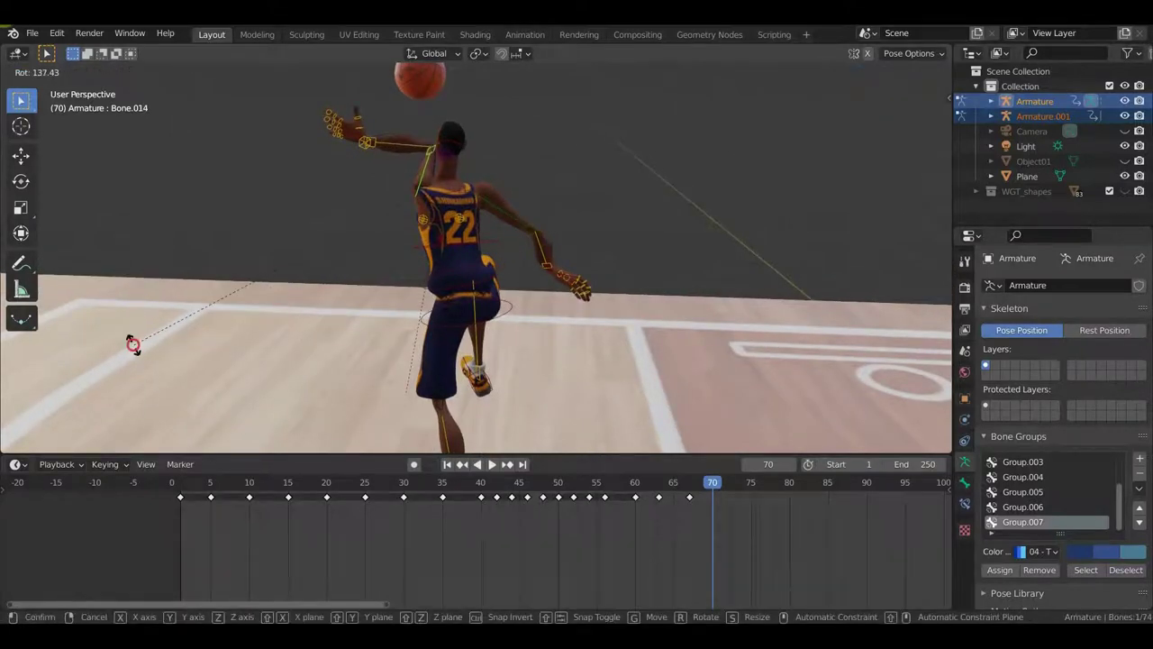
left_click(155, 341)
key("r")
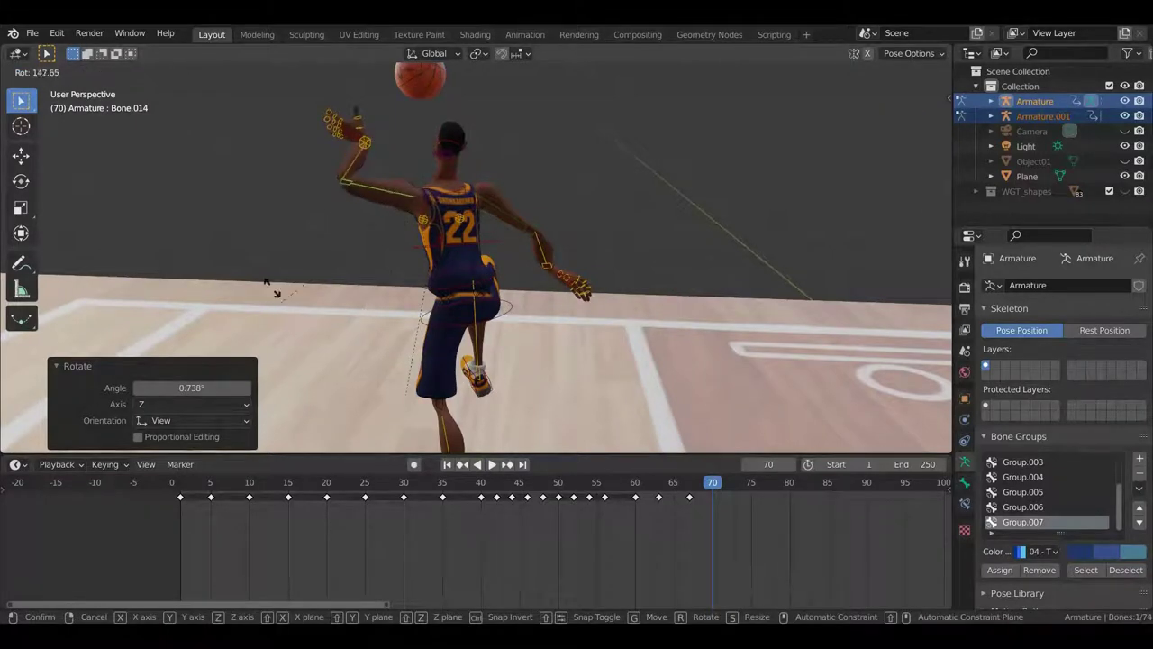
left_click(225, 191)
mouse_move(225, 191)
middle_mouse_down()
mouse_move(528, 188)
mouse_move(293, 161)
middle_mouse_up()
Step: Move the raised hand beneath the ball and tilt it
left_click(308, 154)
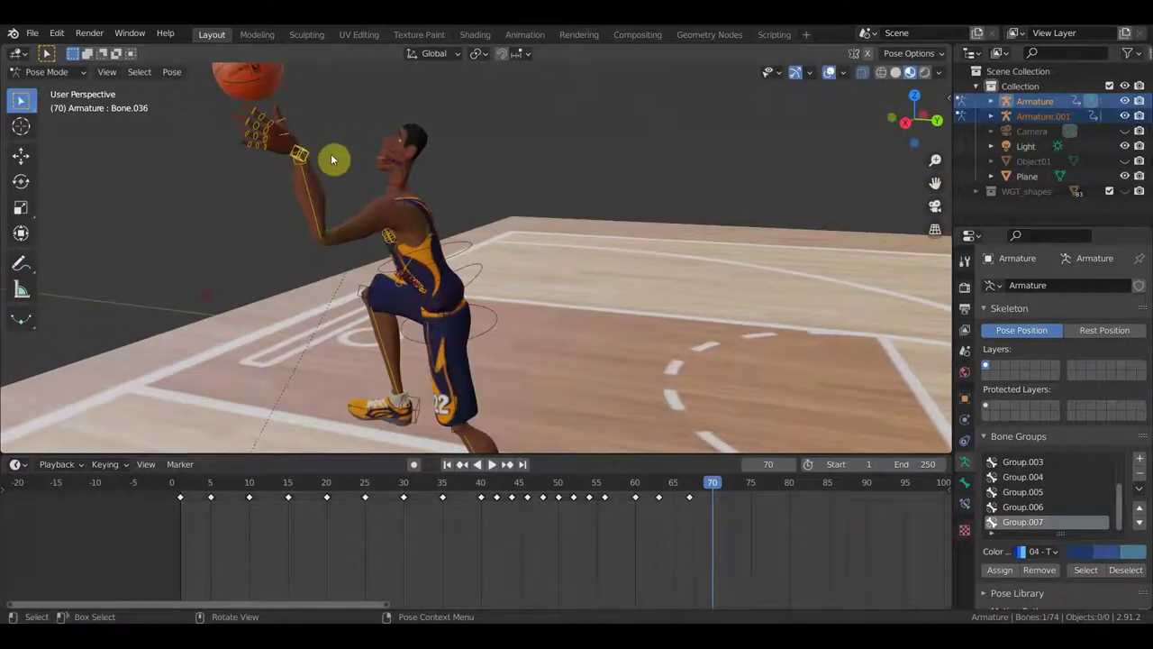
key("g")
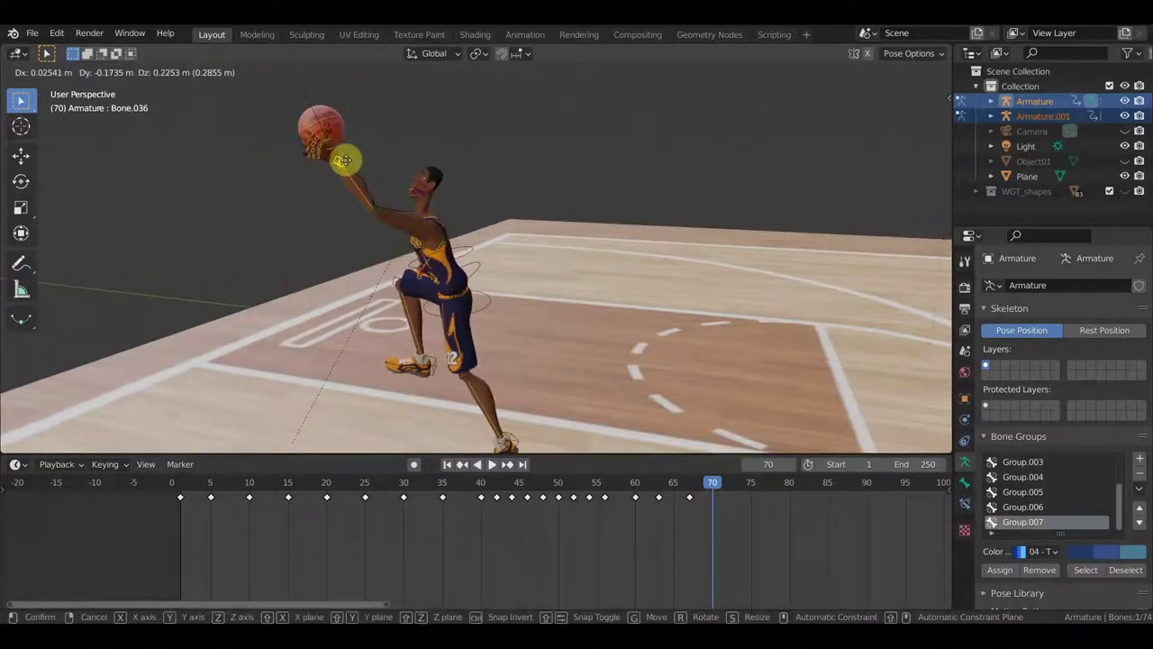
left_click(348, 164)
key("r")
left_click(362, 212)
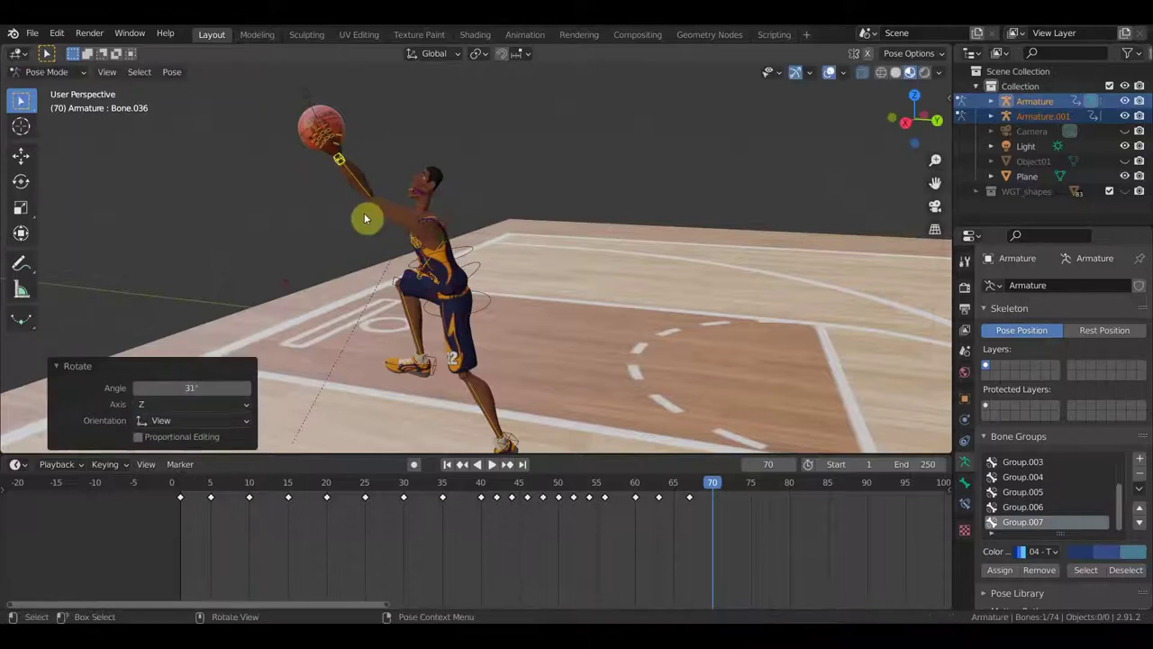
key("g")
left_click(388, 203)
Step: Bring the raised hand up against the ball and turn it to face the ball
mouse_move(386, 219)
middle_mouse_down()
mouse_move(252, 252)
mouse_move(361, 210)
middle_mouse_up()
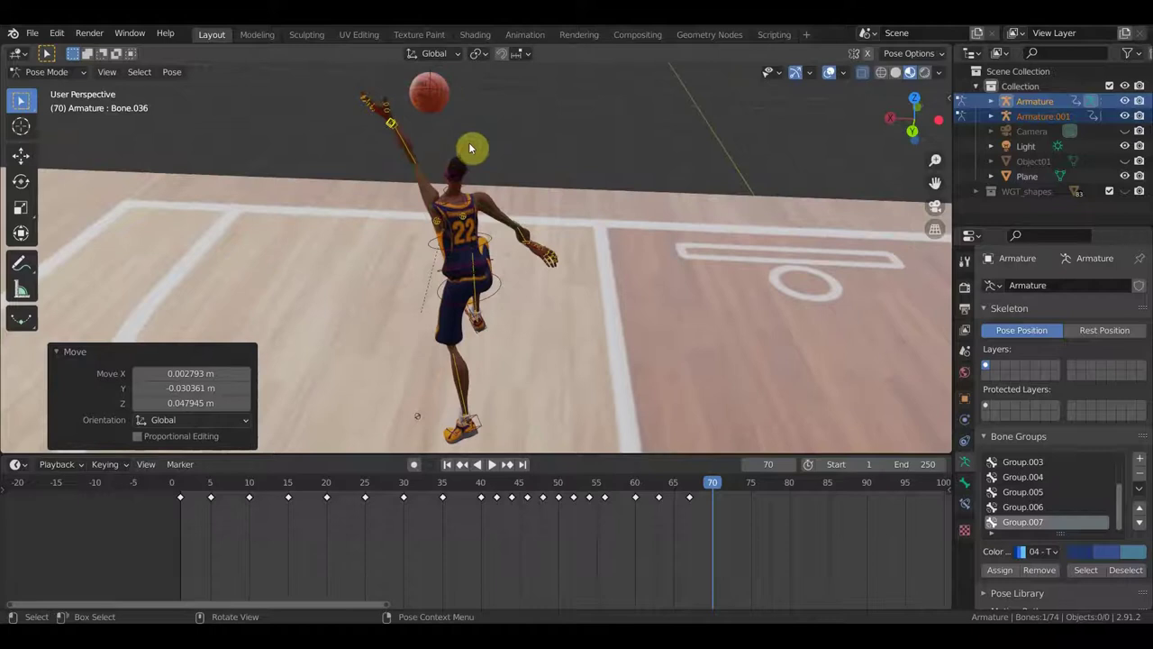
key("g")
left_click(506, 146)
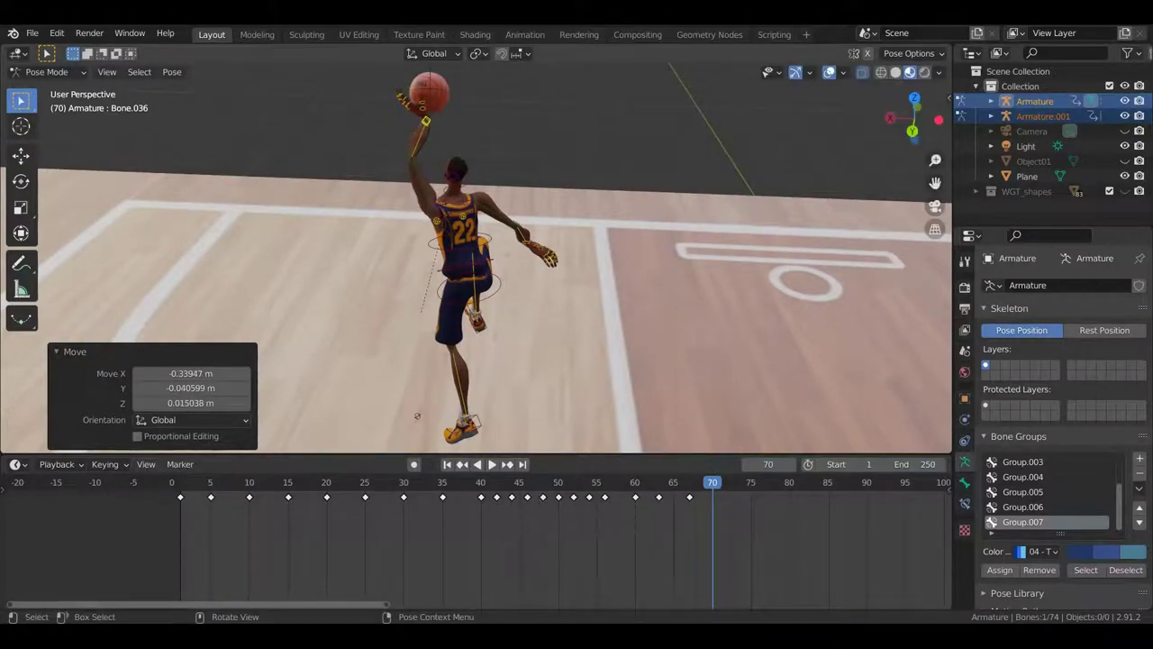
key("r")
left_click(416, 210)
key("g")
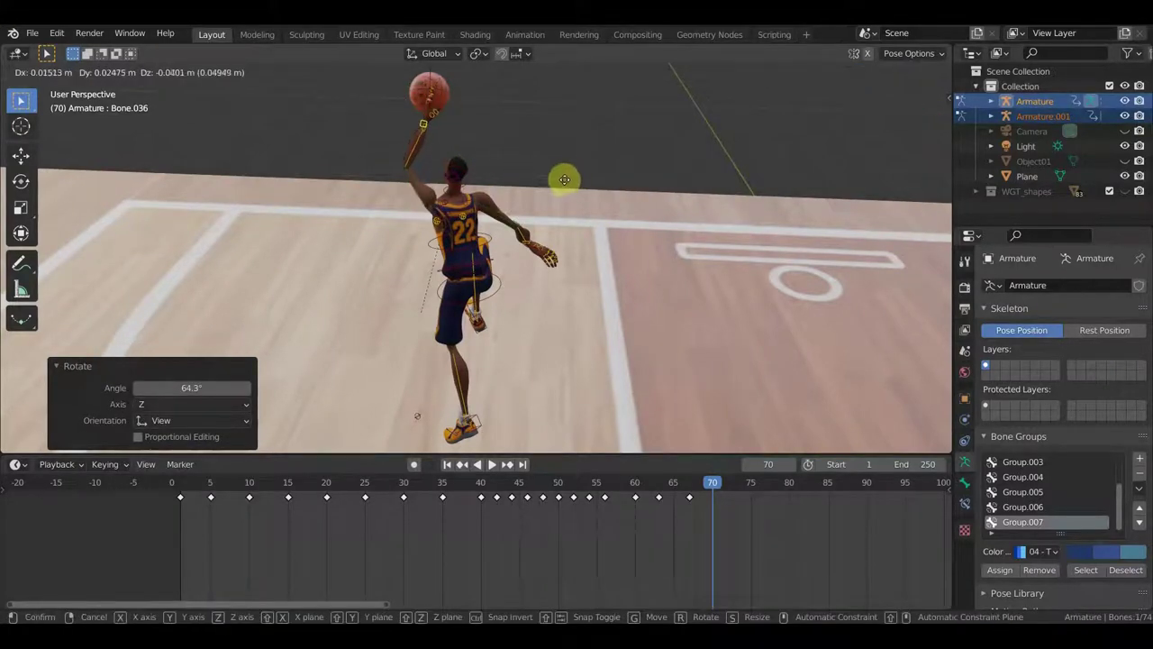
left_click(545, 171)
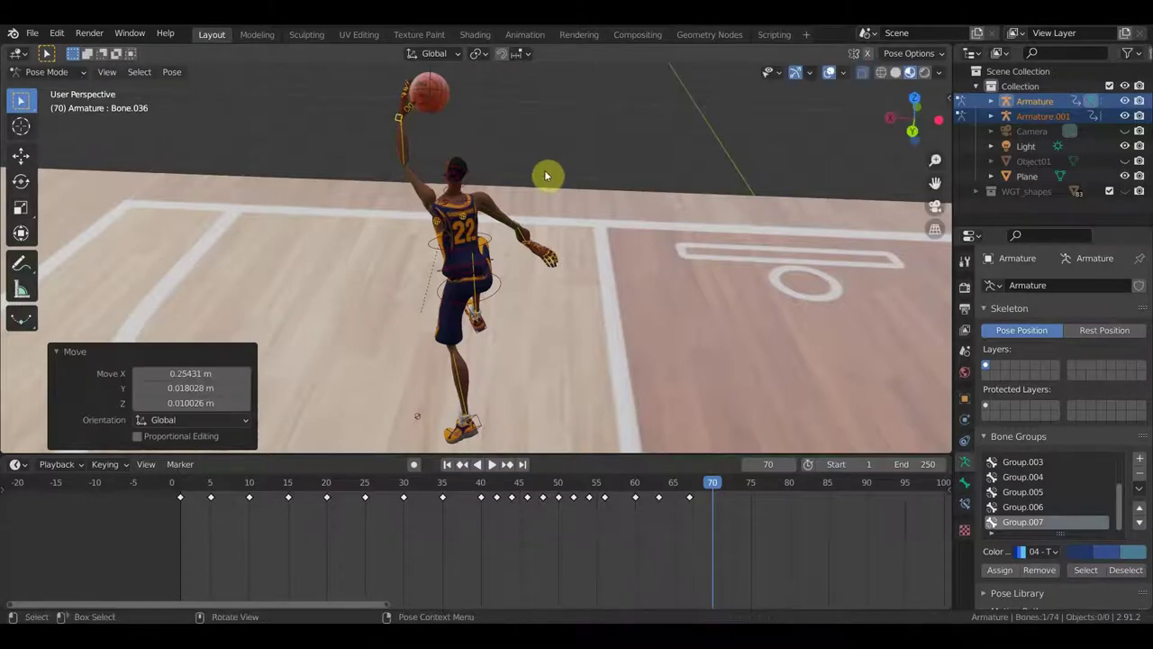
middle_click_drag(558, 257, 386, 270)
scroll(546, 339, "up", 4)
mouse_move(546, 339)
middle_mouse_down()
mouse_move(685, 368)
mouse_move(771, 265)
mouse_move(669, 264)
middle_mouse_up()
Step: Rotate the other hand and move it toward the ball
left_click(679, 334)
key("r")
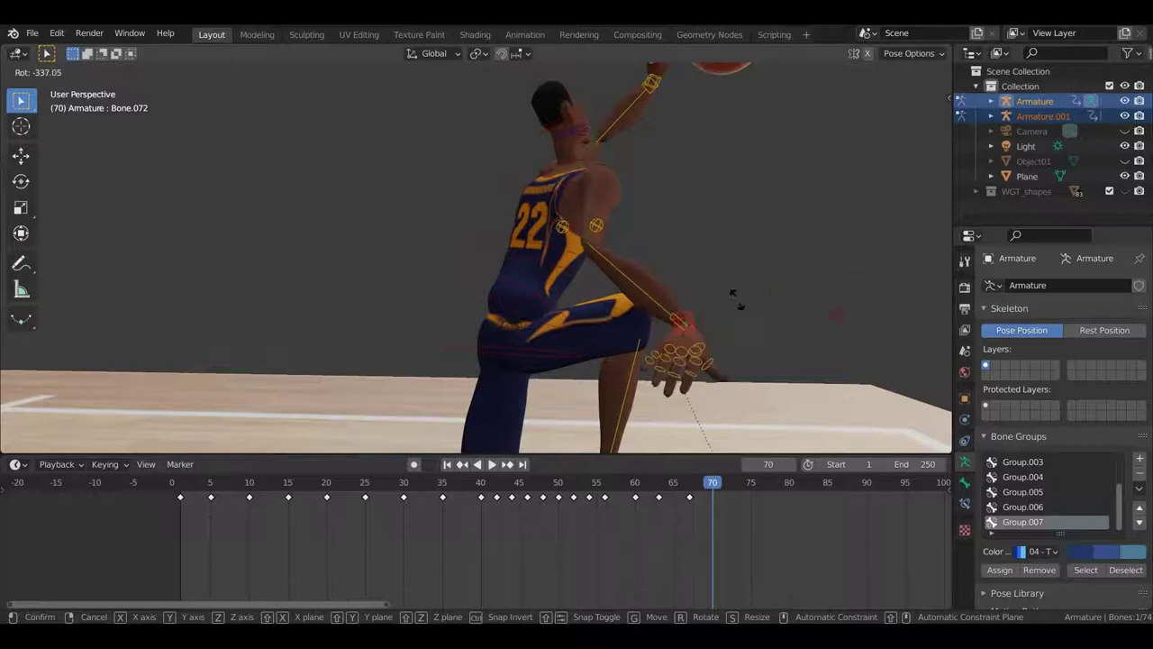
left_click(724, 230)
middle_click_drag(724, 229, 644, 314)
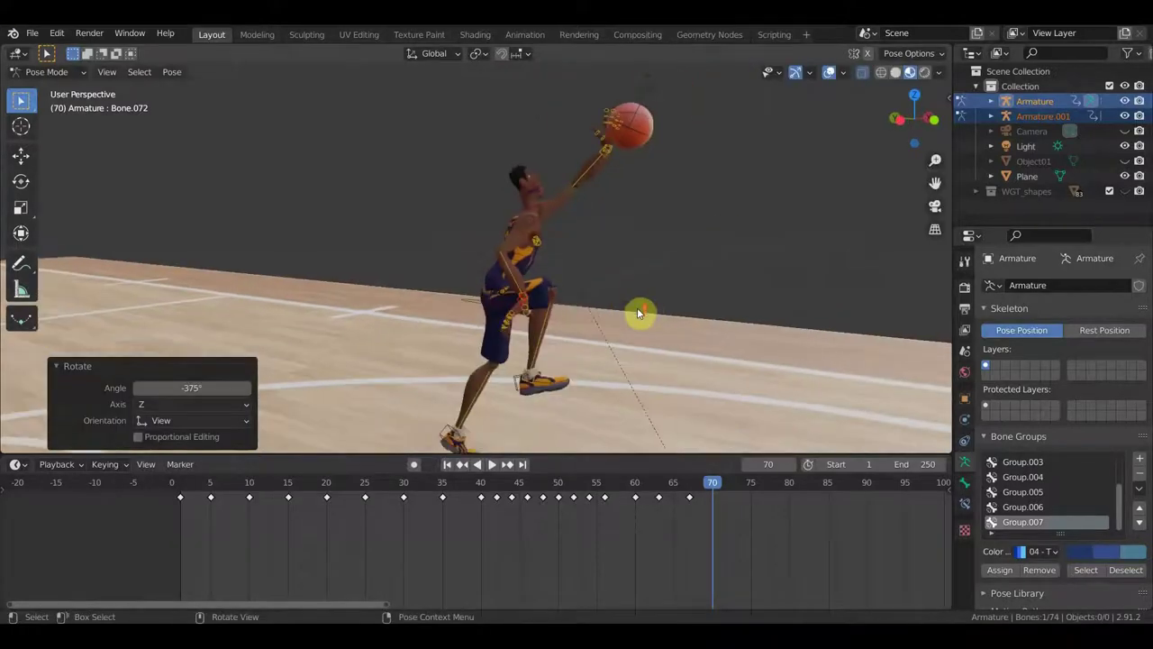
key("g")
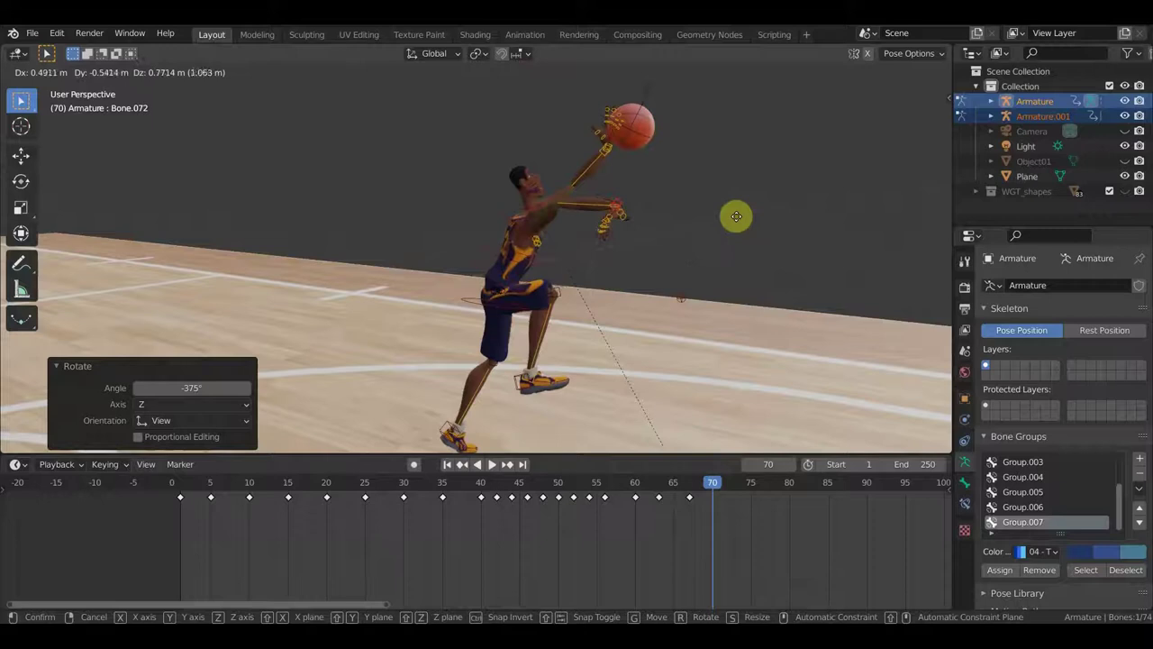
left_click(735, 225)
key("r")
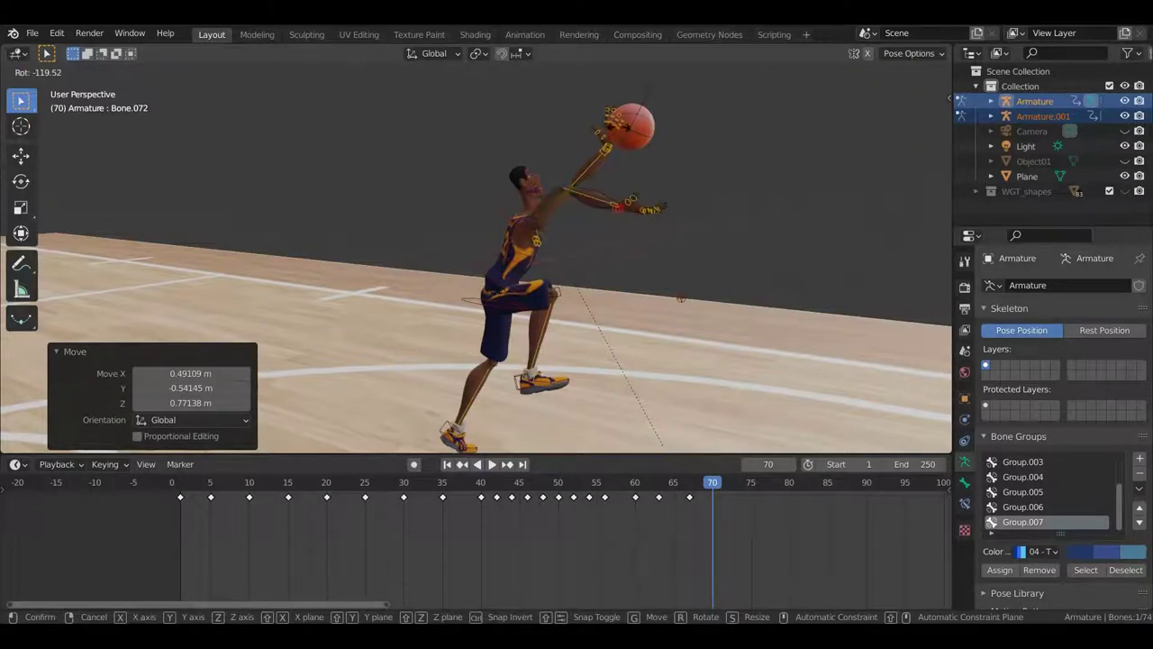
left_click(664, 445)
Step: Turn hand bone Bone.072 again and lift it onto the ball so both hands grip it
mouse_move(663, 445)
middle_mouse_down()
mouse_move(616, 241)
mouse_move(559, 244)
middle_mouse_up()
key("r")
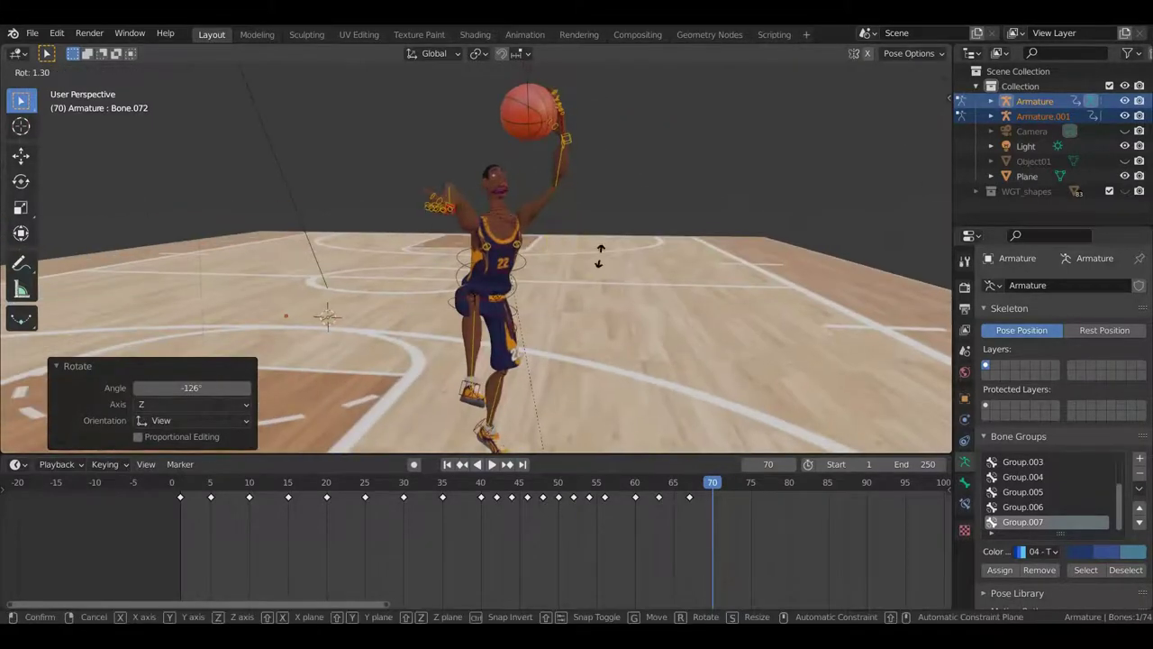
left_click(505, 362)
key("g")
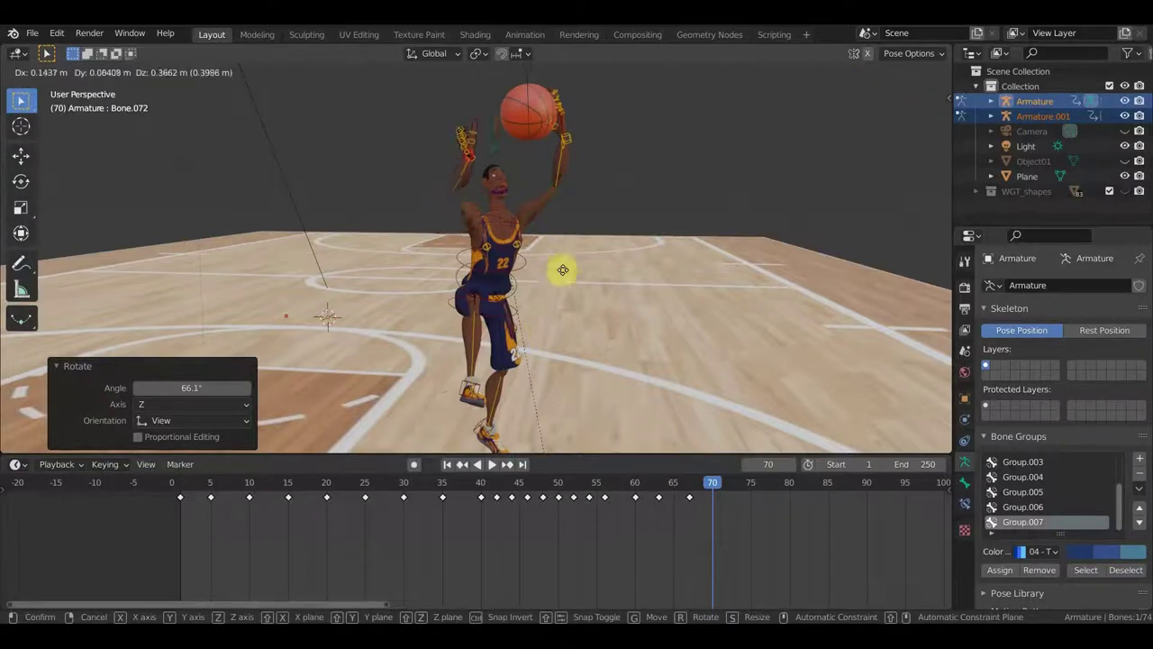
left_click(590, 267)
mouse_move(590, 267)
middle_mouse_down()
mouse_move(757, 291)
mouse_move(814, 321)
mouse_move(784, 297)
middle_mouse_up()
mouse_move(655, 245)
middle_mouse_down()
mouse_move(741, 425)
mouse_move(756, 343)
middle_mouse_up()
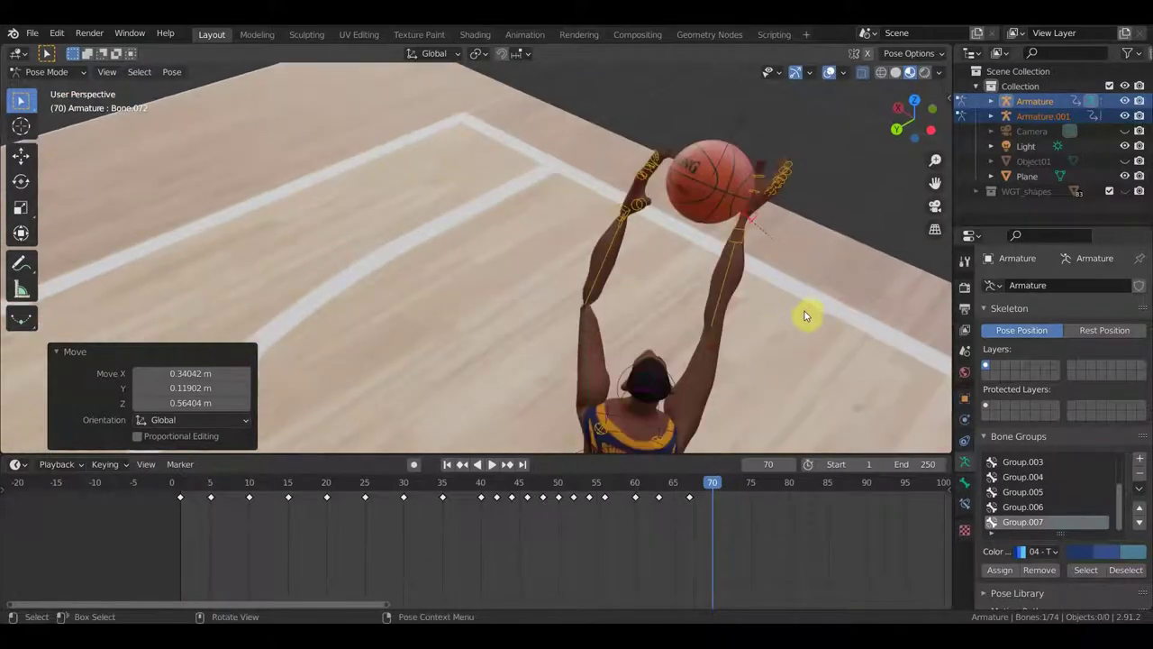
Step: Rotate and reposition the hand bone so it presses against the overhead ball
key("r")
left_click(829, 227)
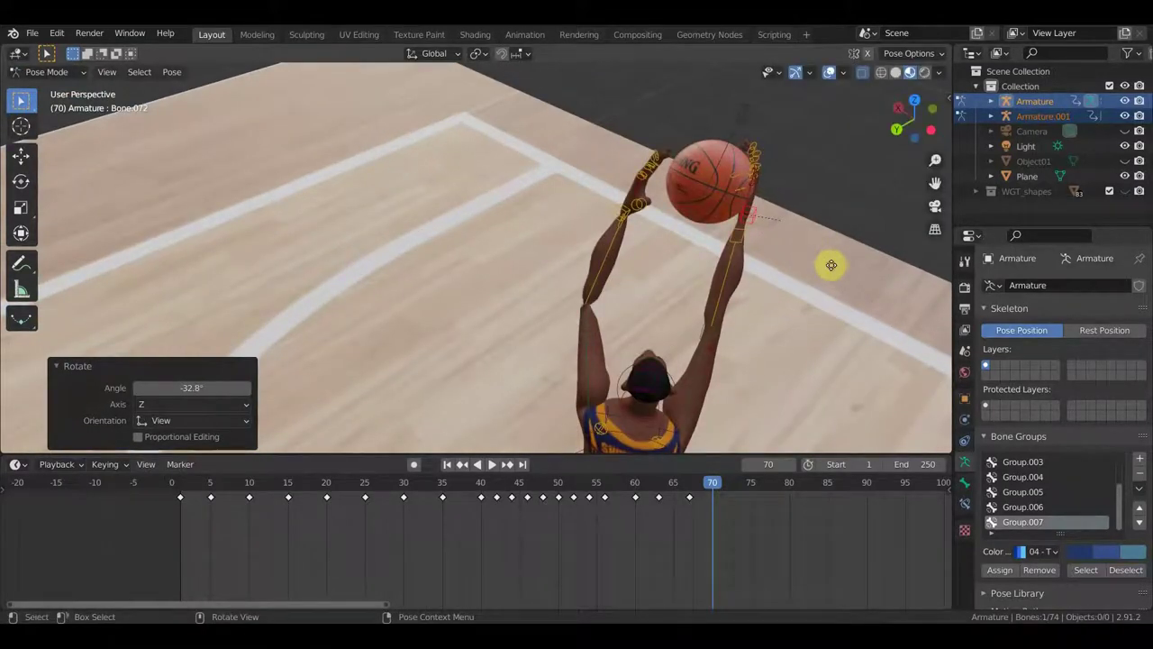
key("g")
left_click(818, 288)
middle_click_drag(818, 288, 826, 192)
key("r")
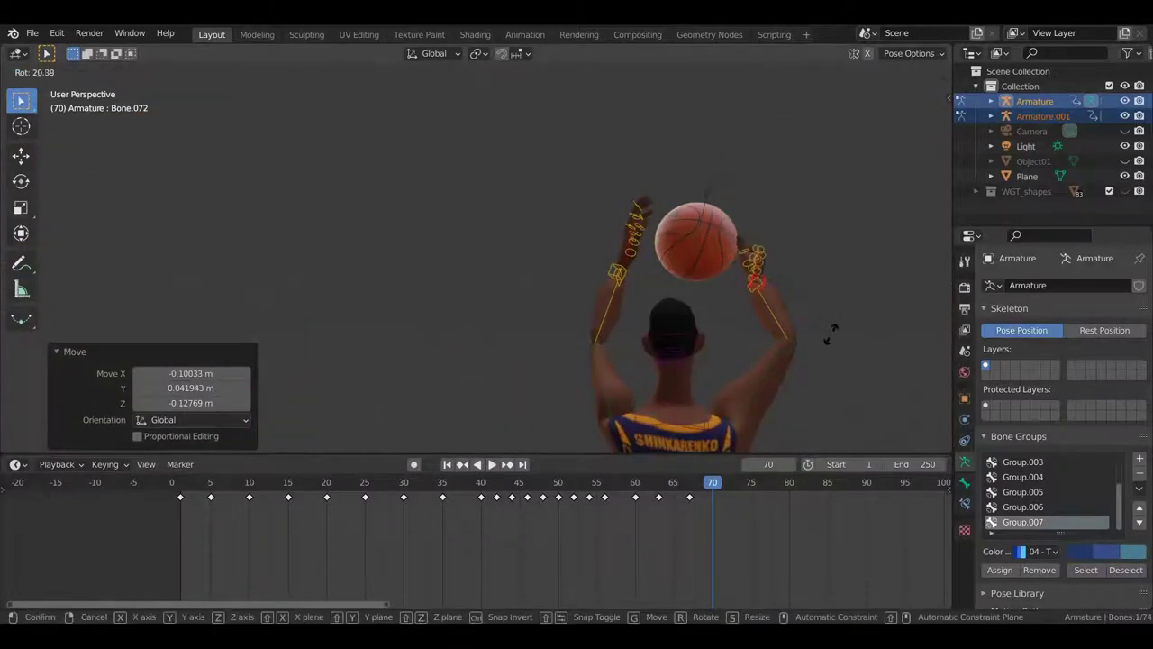
left_click(828, 335)
Step: Select the player's right forearm and rotate it over several passes toward the ball
left_click(765, 392)
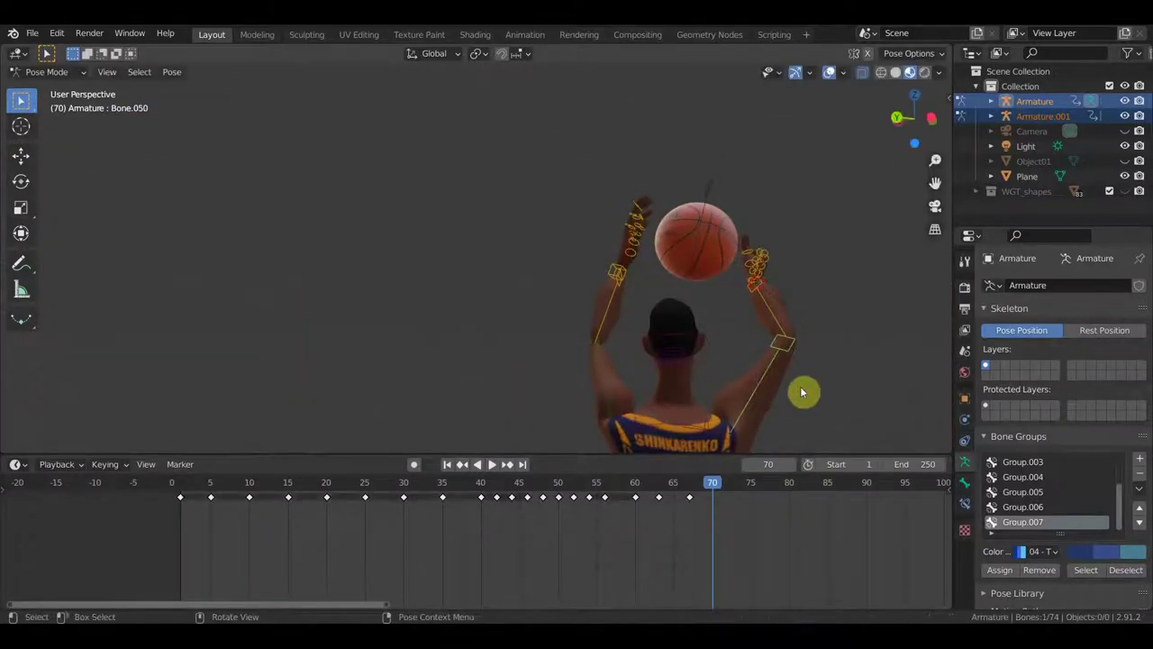
key("r")
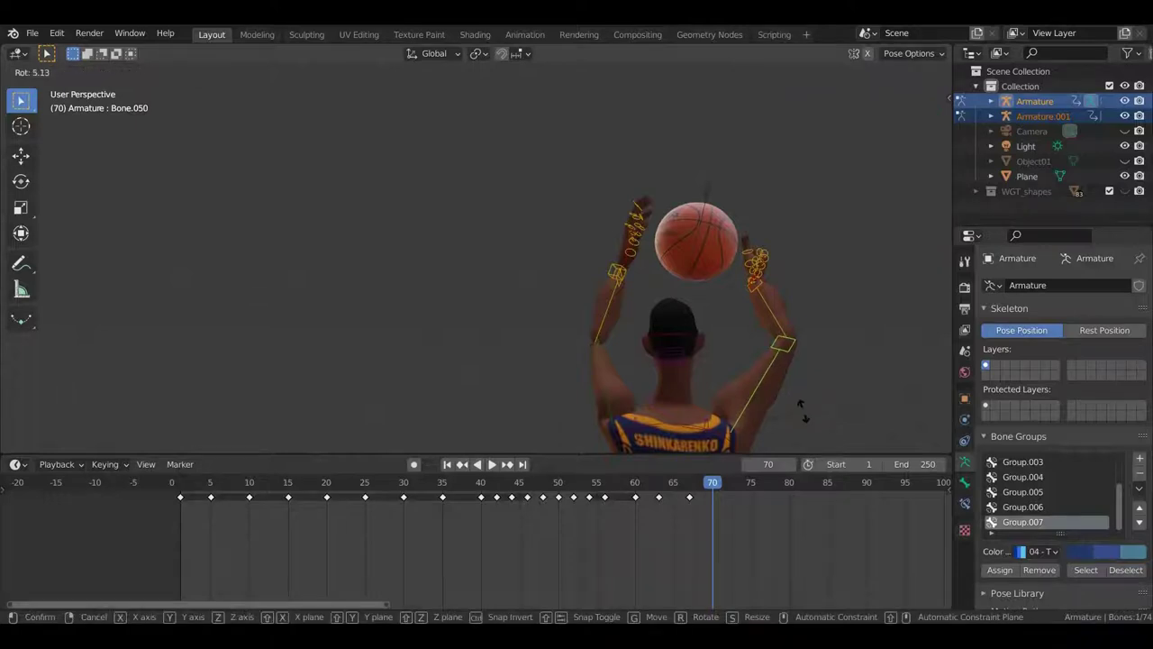
left_click(789, 414)
scroll(806, 404, "down", 3)
key("r")
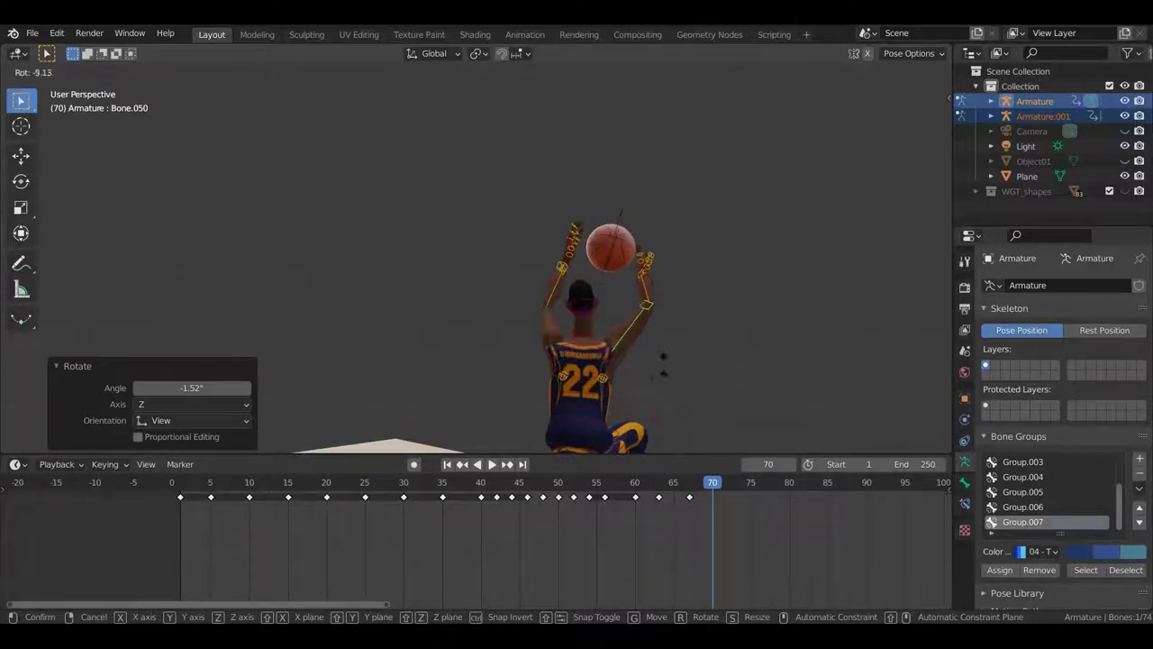
left_click(637, 379)
mouse_move(640, 379)
middle_mouse_down()
mouse_move(458, 348)
mouse_move(689, 378)
middle_mouse_up()
key("r")
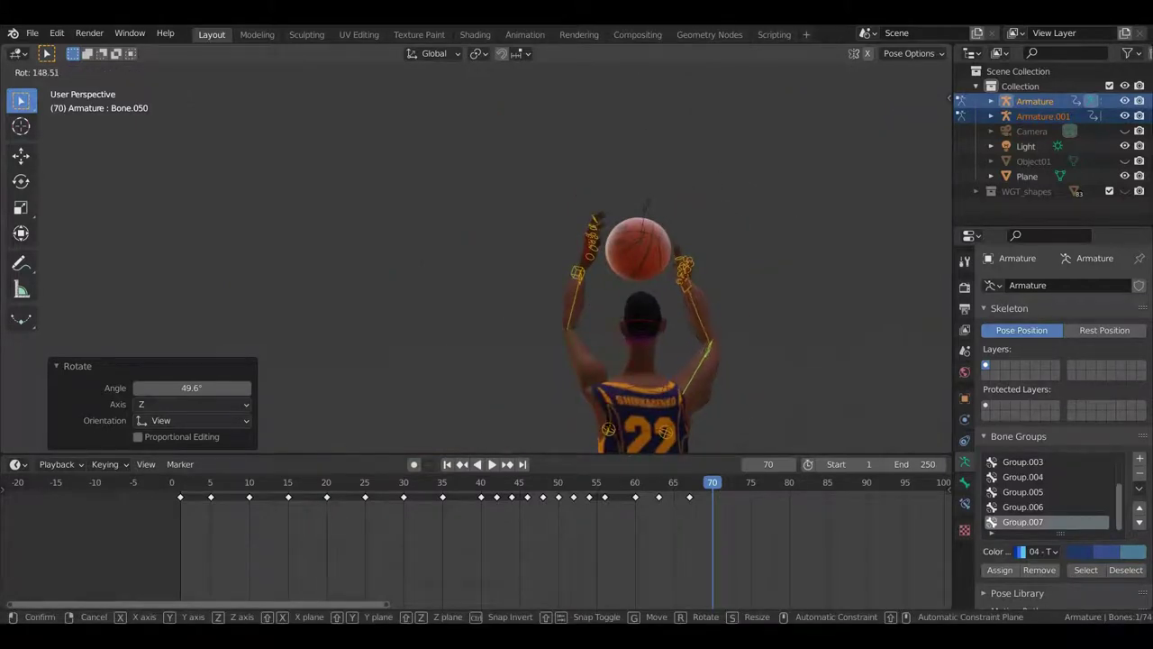
left_click(554, 328)
Step: Fine-tune the forearm angle from several viewpoints, leaving Bone.050 at 51.8° on Z
middle_click_drag(744, 399, 718, 361)
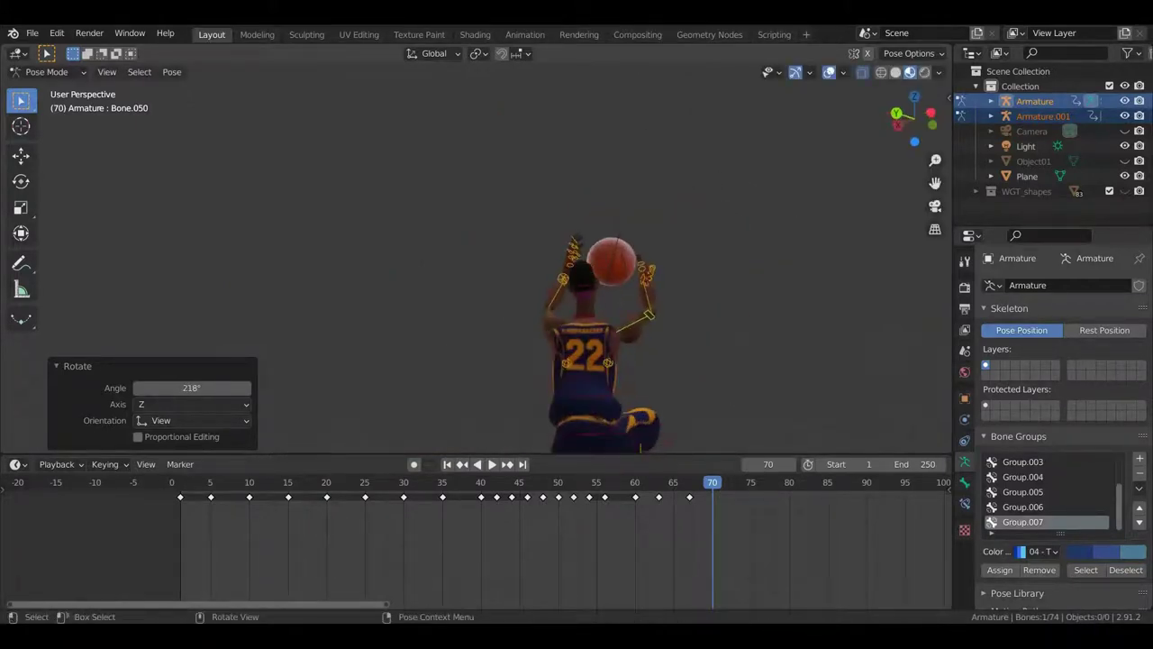
key("r")
mouse_move(539, 222)
middle_mouse_down()
mouse_move(674, 314)
mouse_move(682, 383)
mouse_move(701, 358)
mouse_move(671, 393)
middle_mouse_up()
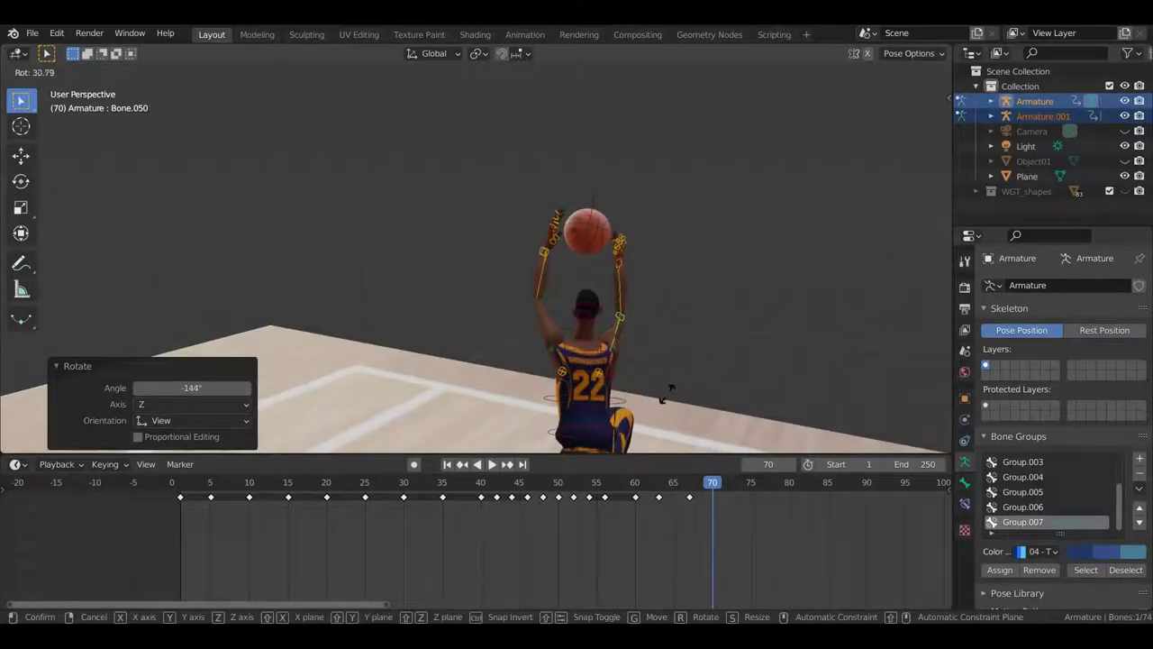
left_click(637, 394)
mouse_move(635, 404)
middle_mouse_down()
mouse_move(682, 406)
mouse_move(674, 433)
middle_mouse_up()
key("r")
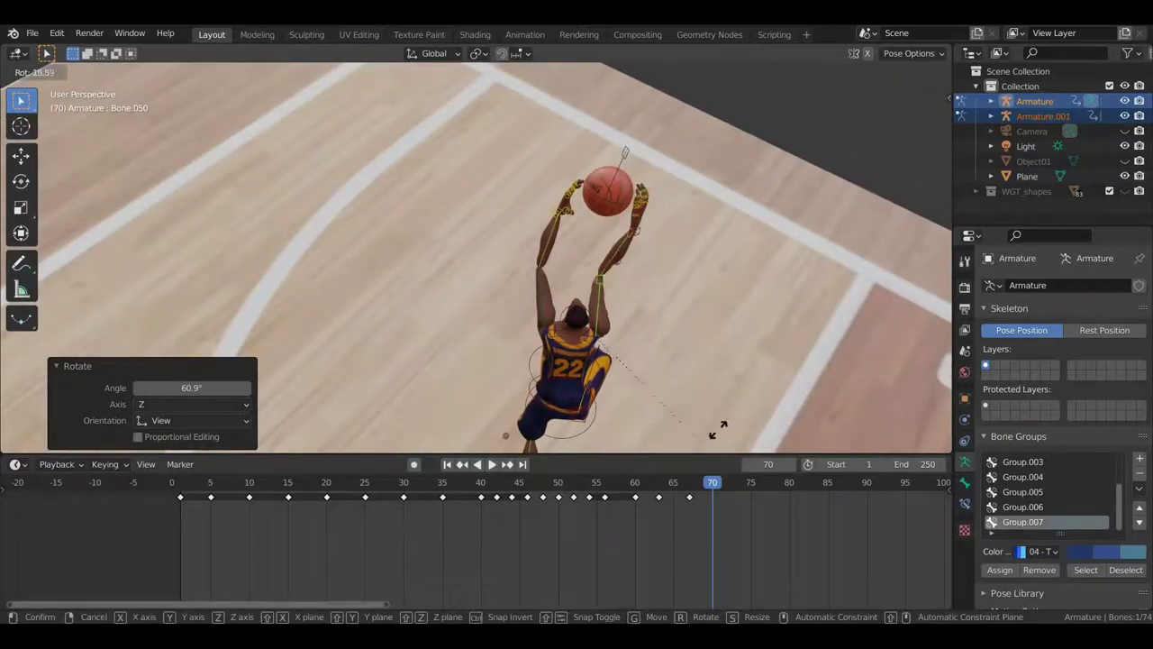
left_click(747, 102)
mouse_move(724, 252)
middle_mouse_down()
mouse_move(396, 118)
mouse_move(415, 291)
mouse_move(404, 211)
mouse_move(417, 252)
middle_mouse_up()
key("r")
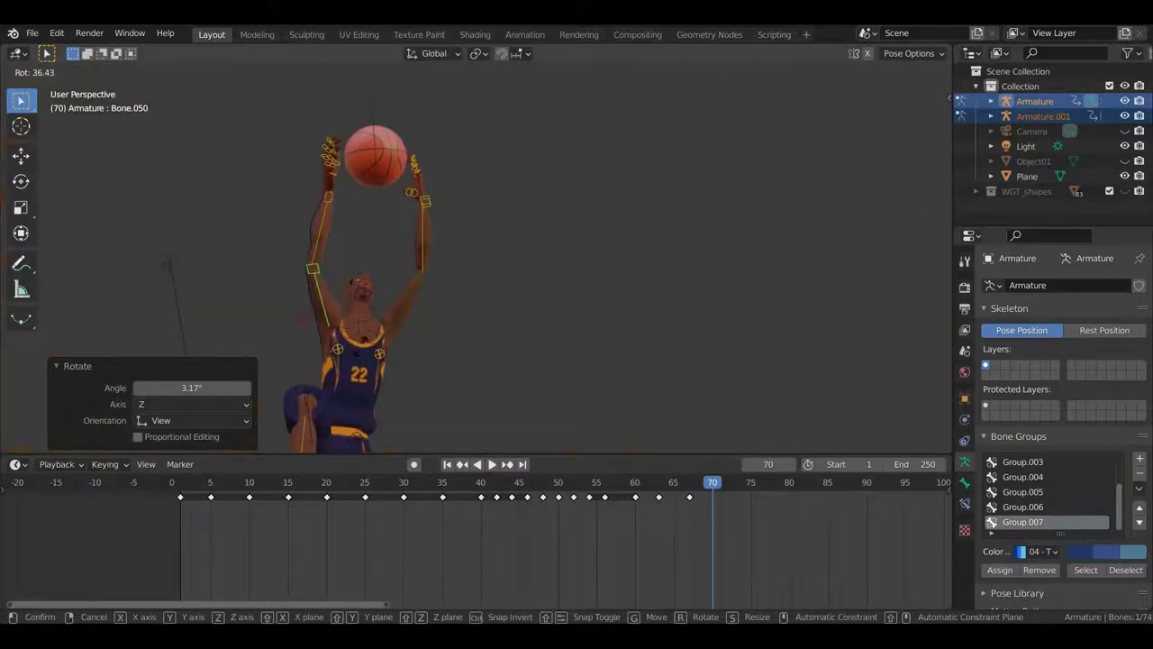
left_click(389, 331)
mouse_move(389, 332)
middle_mouse_down()
mouse_move(626, 417)
mouse_move(679, 411)
mouse_move(687, 348)
mouse_move(733, 304)
middle_mouse_up()
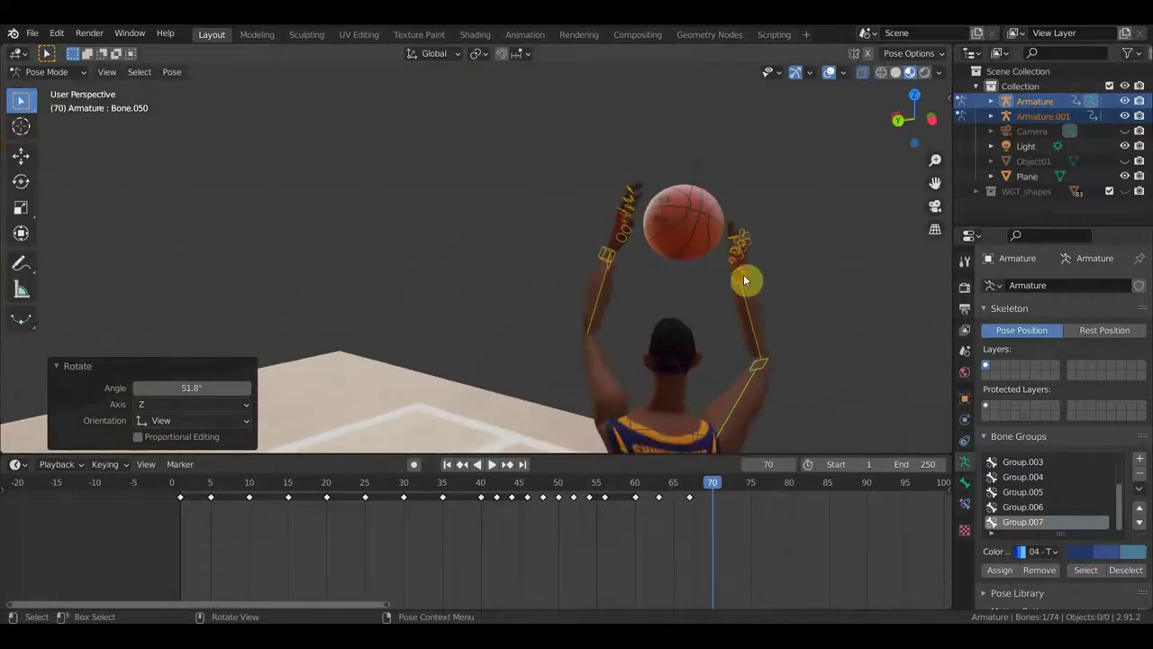
left_click(744, 280)
left_click(752, 273)
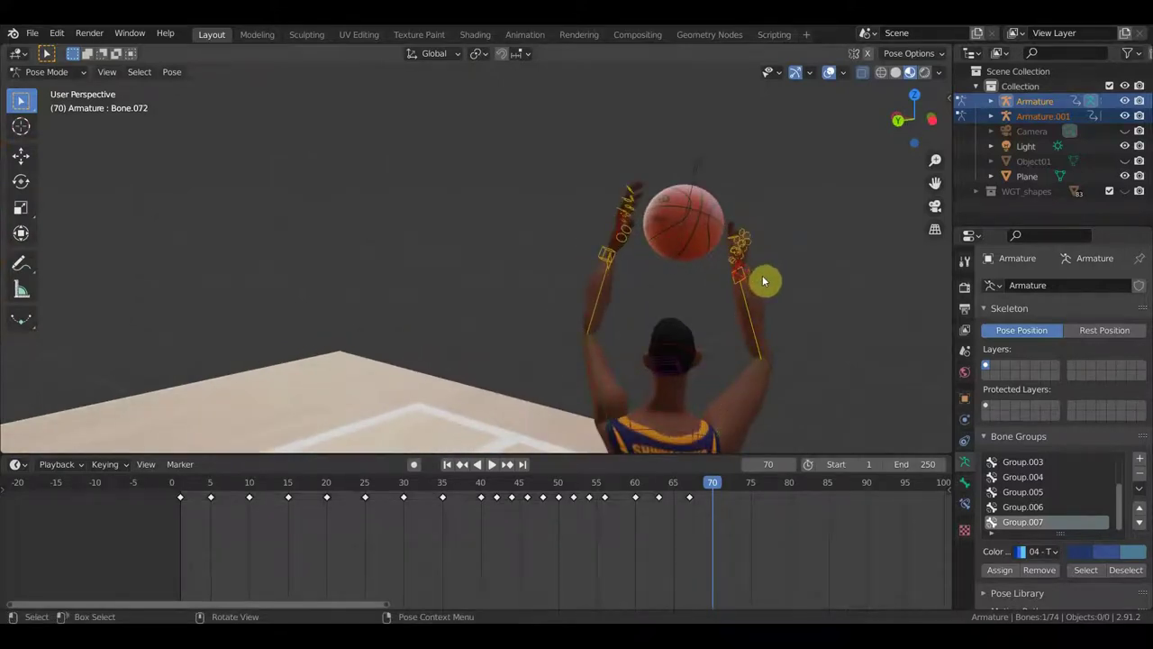
Step: Move and rotate the selected wrist to bring that hand onto the ball
key("g")
left_click(748, 258)
mouse_move(748, 259)
middle_mouse_down()
mouse_move(598, 236)
mouse_move(605, 258)
mouse_move(690, 330)
middle_mouse_up()
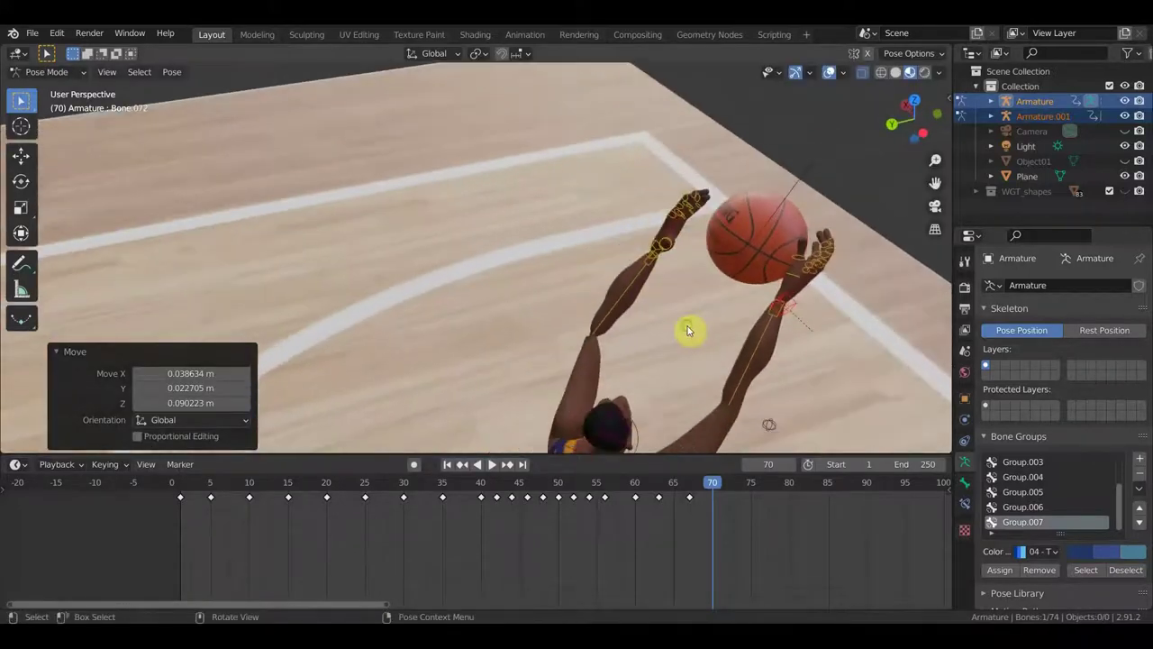
key("r")
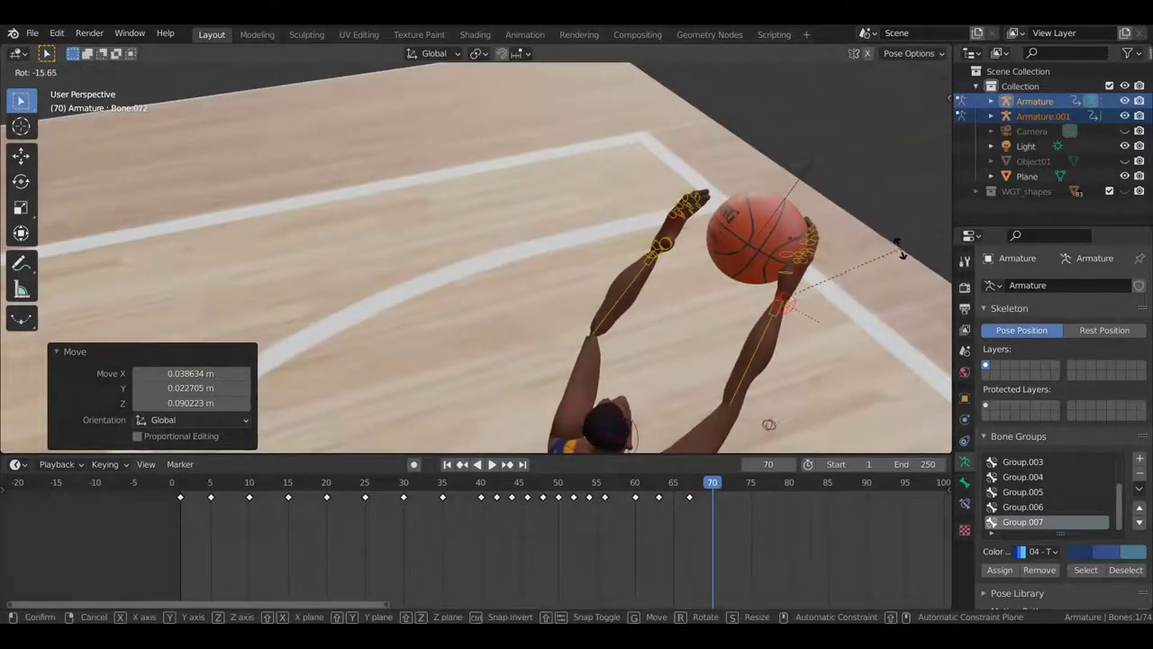
left_click(905, 262)
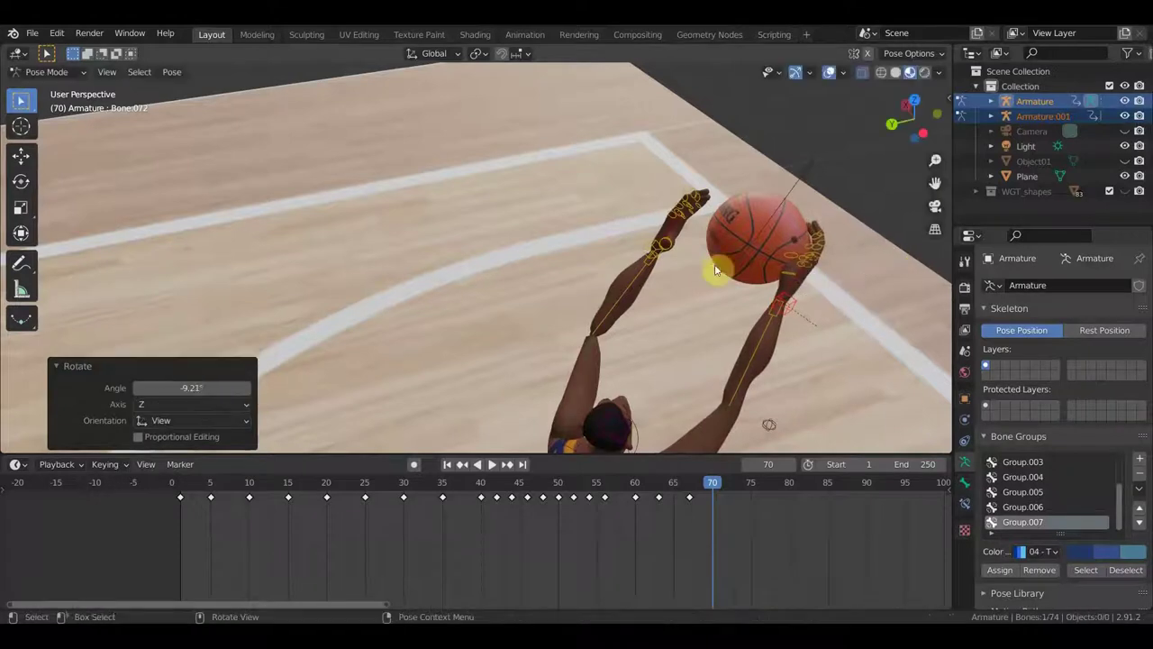
Step: Reposition the other wrist bone and rotate Bone.036 13.3° on Z so the hand cradles the ball
left_click(649, 269)
left_click(647, 262)
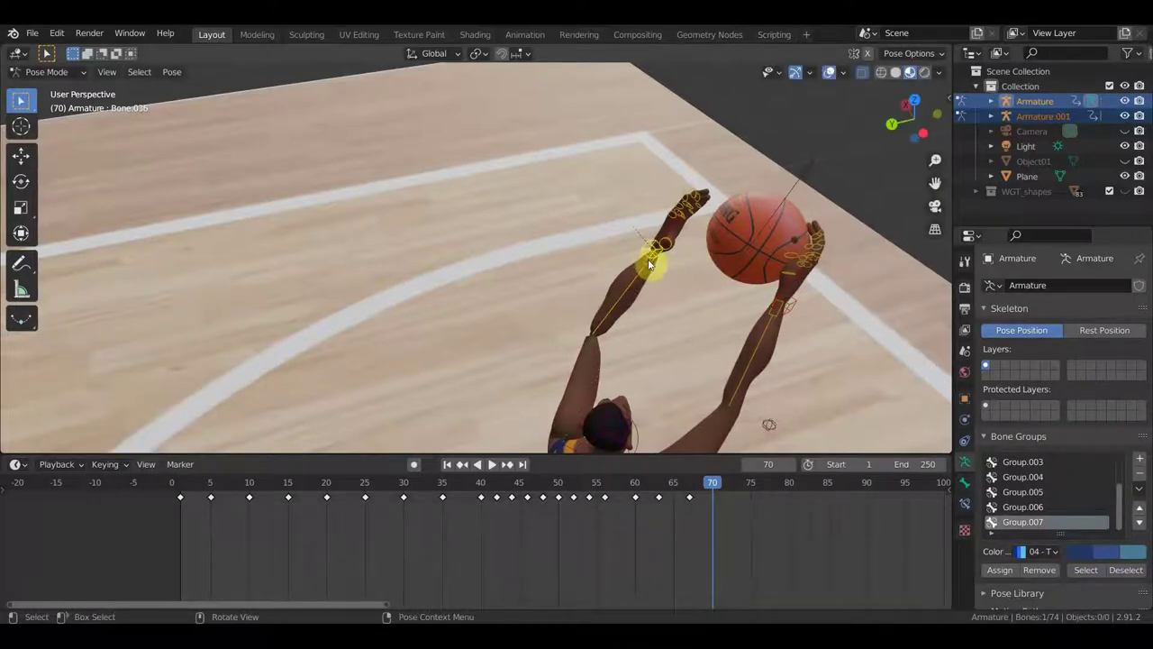
key("g")
left_click(675, 257)
mouse_move(675, 257)
middle_mouse_down()
mouse_move(670, 224)
mouse_move(615, 201)
mouse_move(744, 237)
middle_mouse_up()
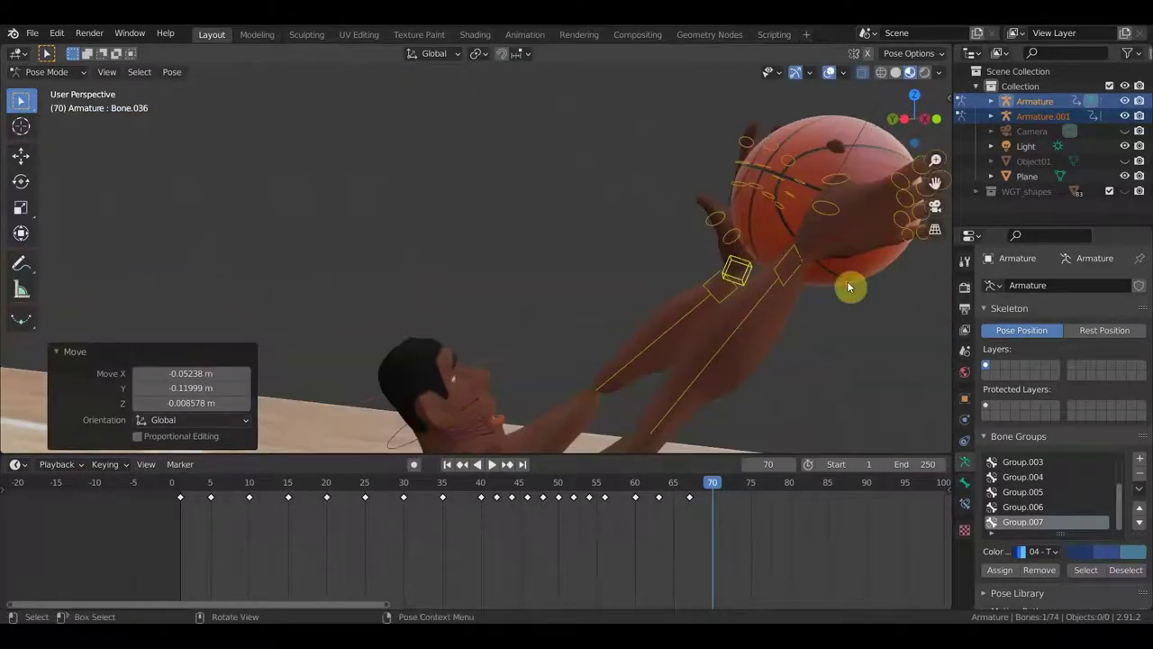
scroll(849, 286, "down", 3)
key("r")
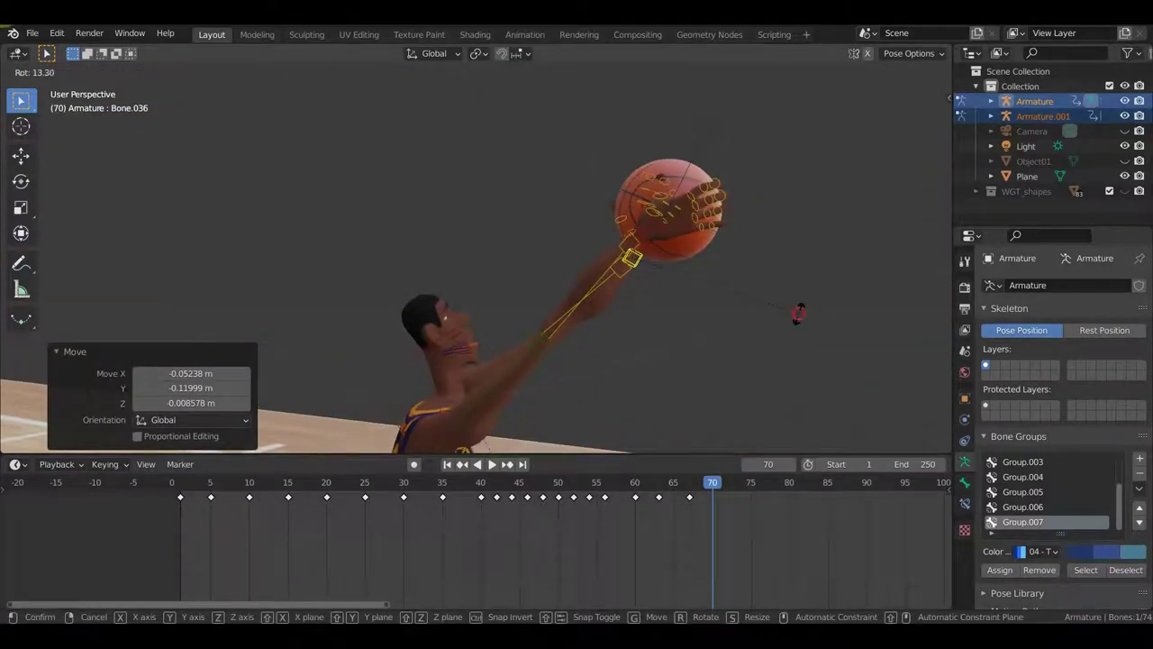
left_click(796, 308)
mouse_move(790, 299)
middle_mouse_down()
mouse_move(721, 278)
mouse_move(618, 304)
mouse_move(631, 291)
mouse_move(631, 312)
mouse_move(676, 240)
mouse_move(772, 267)
mouse_move(625, 360)
mouse_move(622, 453)
mouse_move(613, 337)
mouse_move(682, 382)
middle_mouse_up()
scroll(751, 250, "up", 3)
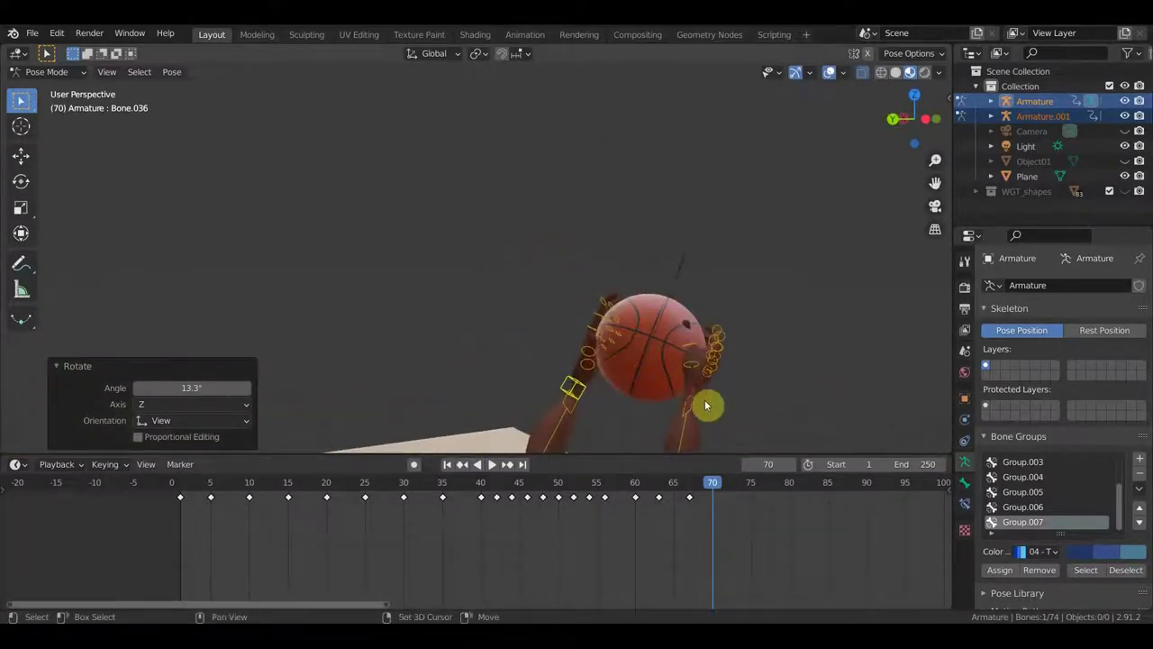
Step: Select the ball's control bone and nudge it between both raised hands
left_click(707, 401)
left_click(675, 286)
scroll(717, 307, "down", 2)
mouse_move(718, 307)
middle_mouse_down()
mouse_move(597, 299)
mouse_move(682, 317)
middle_mouse_up()
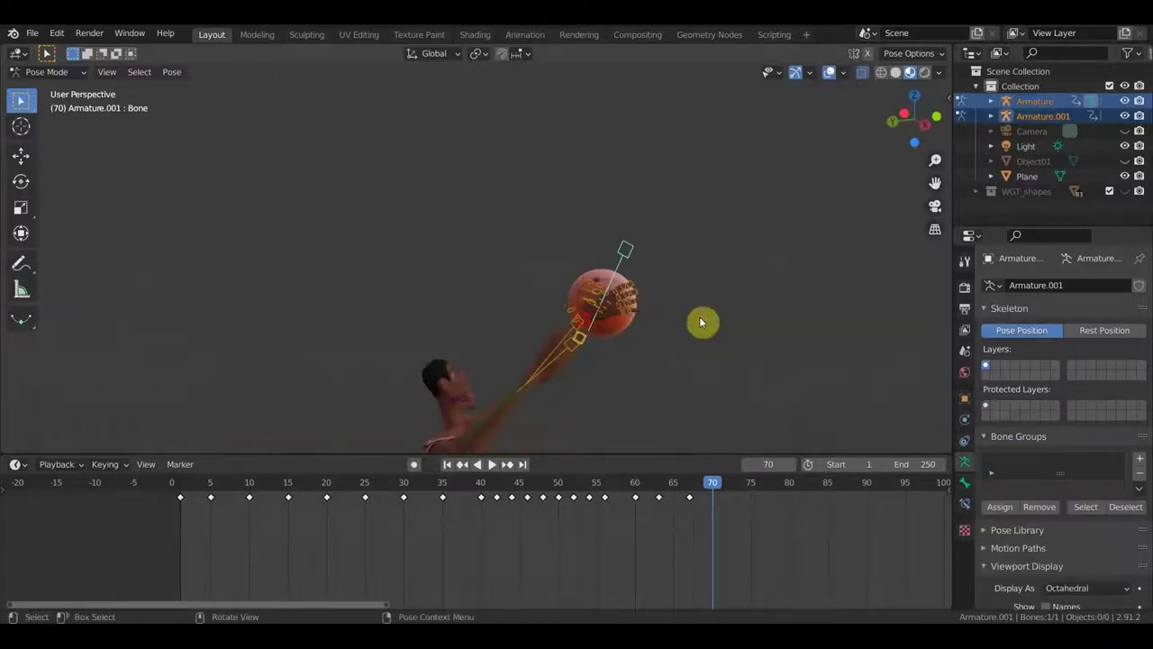
key("g")
left_click(695, 327)
middle_click_drag(695, 327, 844, 335)
mouse_move(669, 332)
middle_mouse_down()
mouse_move(625, 355)
mouse_move(615, 391)
mouse_move(590, 204)
middle_mouse_up()
scroll(530, 405, "up", 3)
scroll(577, 401, "up", 1)
scroll(568, 300, "up", 2)
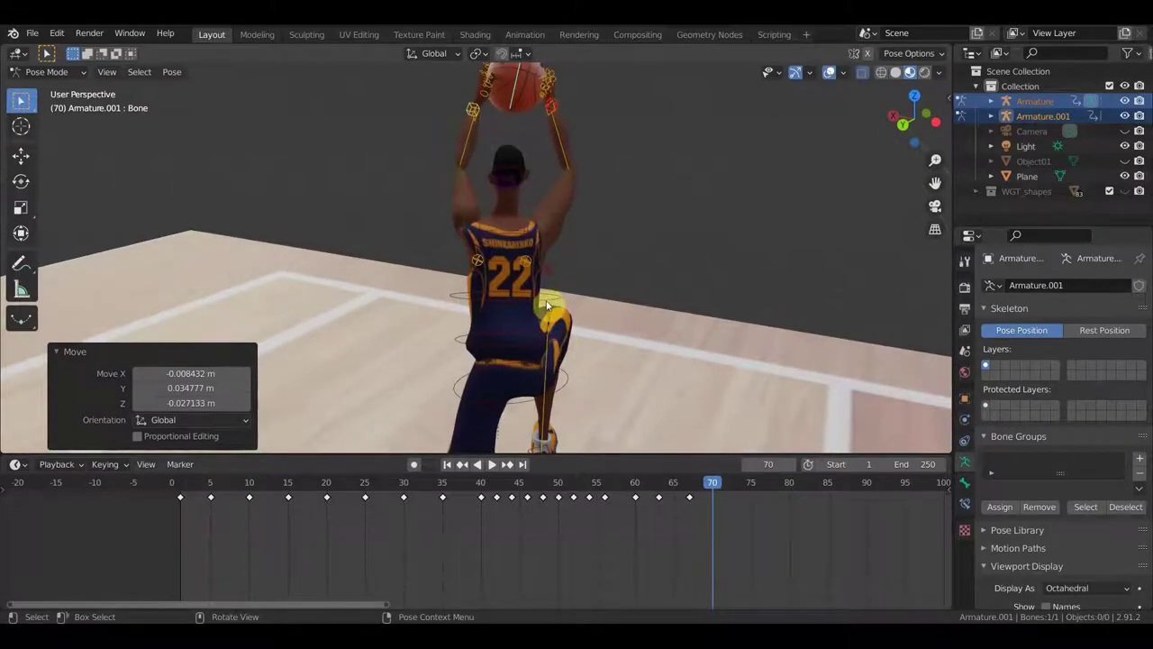
Step: Reselect the player's body bones and rotate them slightly
left_click(547, 299)
middle_click_drag(598, 296, 612, 387)
key("r")
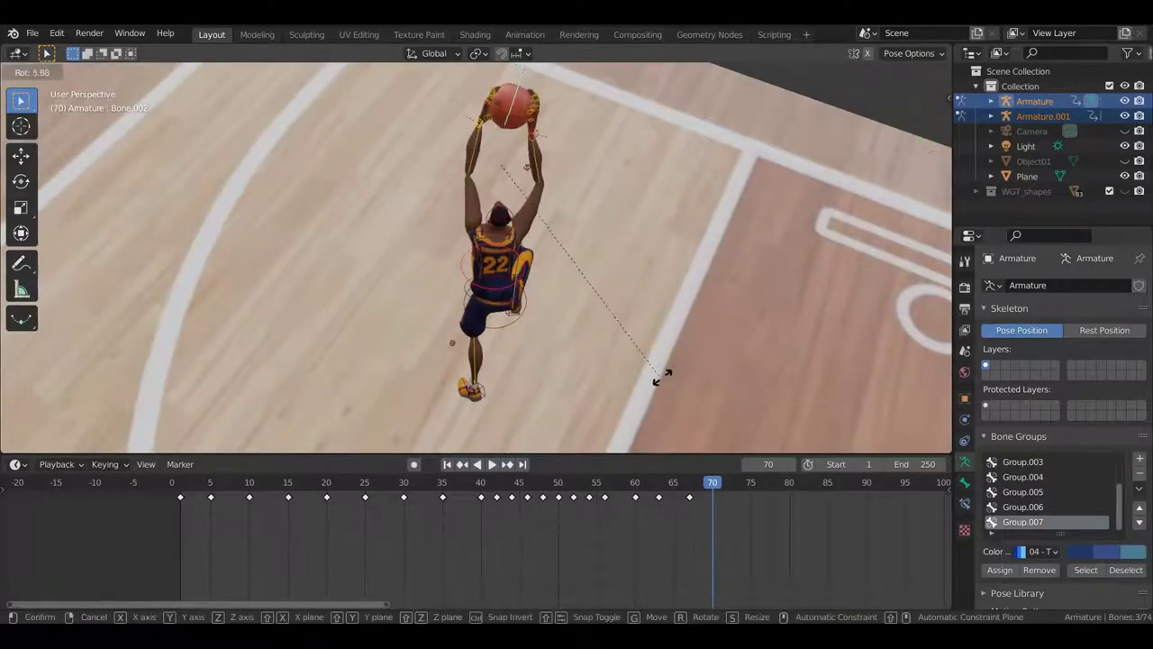
left_click(669, 363)
mouse_move(670, 363)
middle_mouse_down()
mouse_move(633, 253)
mouse_move(533, 315)
mouse_move(523, 369)
middle_mouse_up()
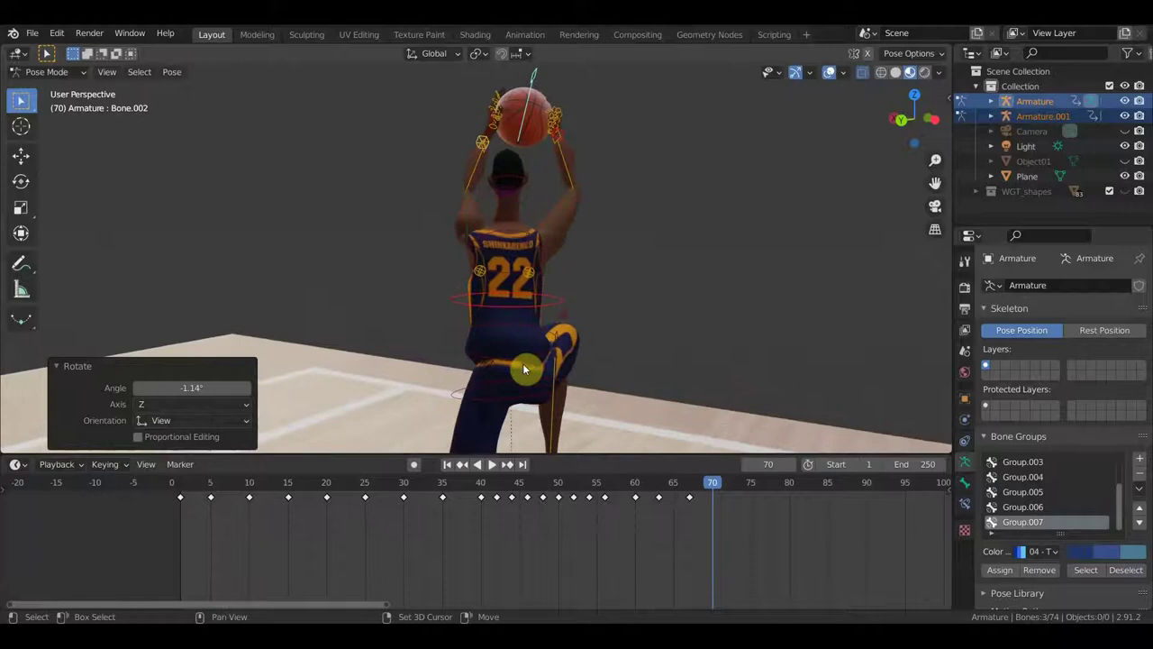
Step: Twist the hips to -20.9° and shift them lower into the shooting stance
left_click(567, 310, "shift")
middle_click_drag(535, 398, 676, 155)
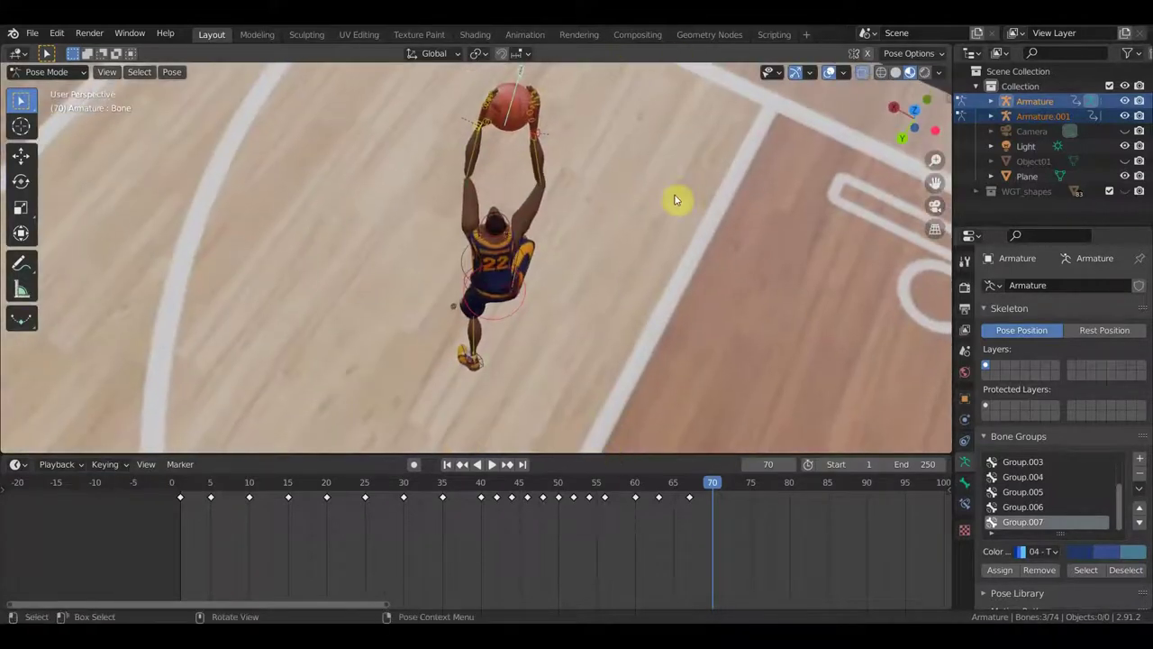
key("r")
left_click(678, 263)
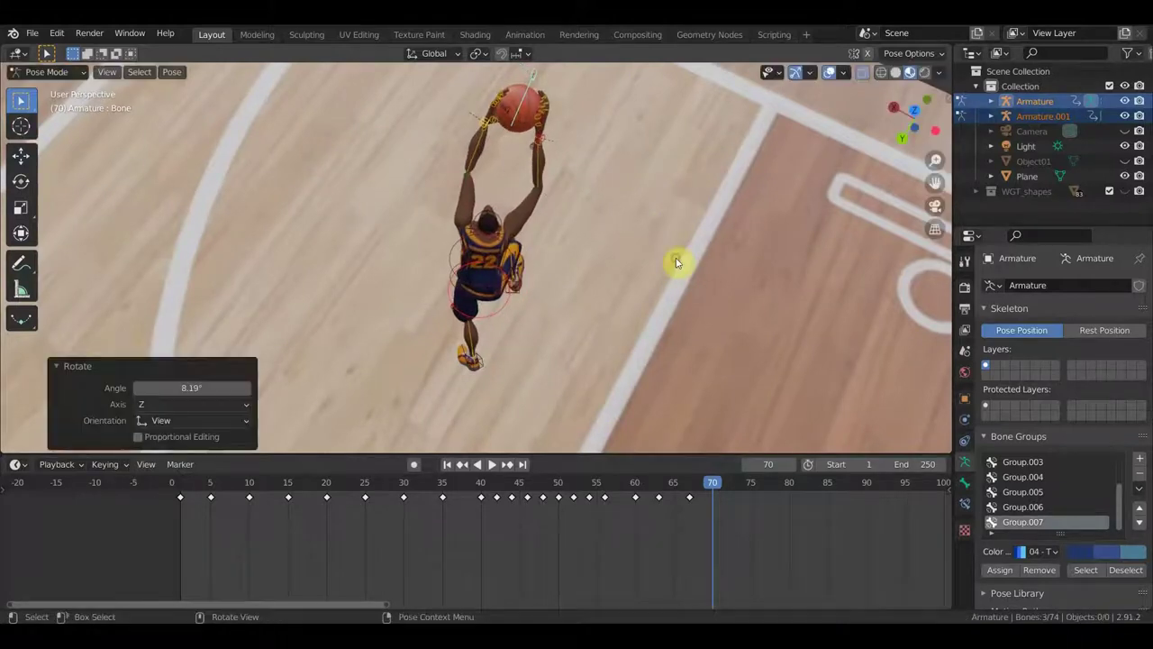
key("r")
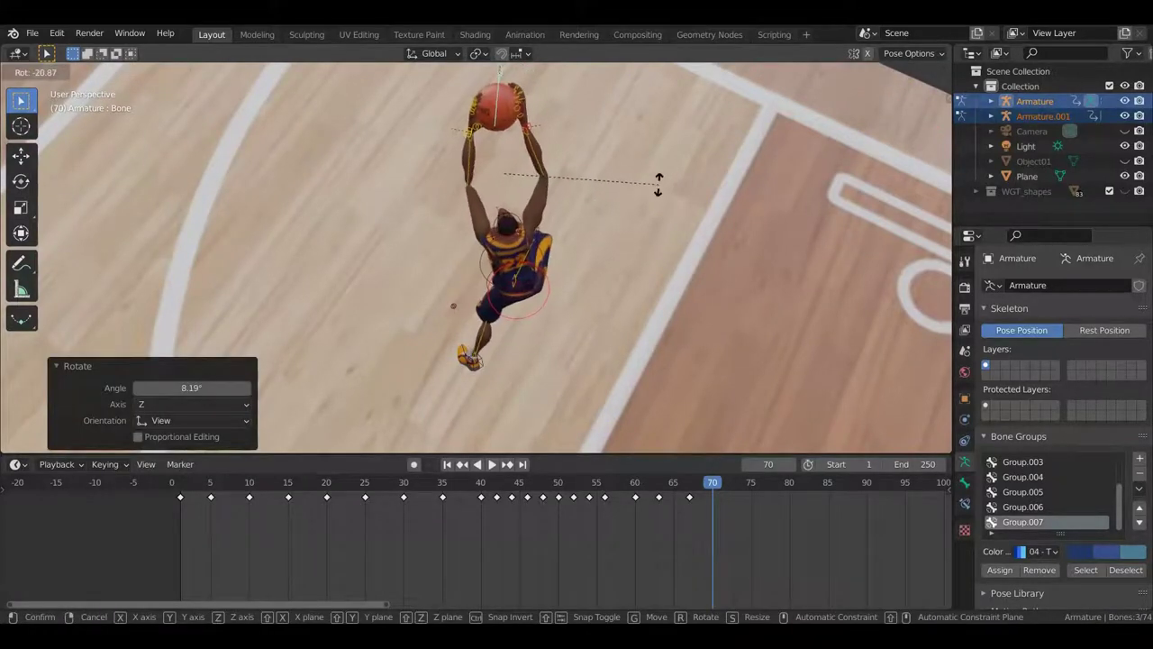
left_click(654, 227)
middle_click_drag(654, 227, 630, 254)
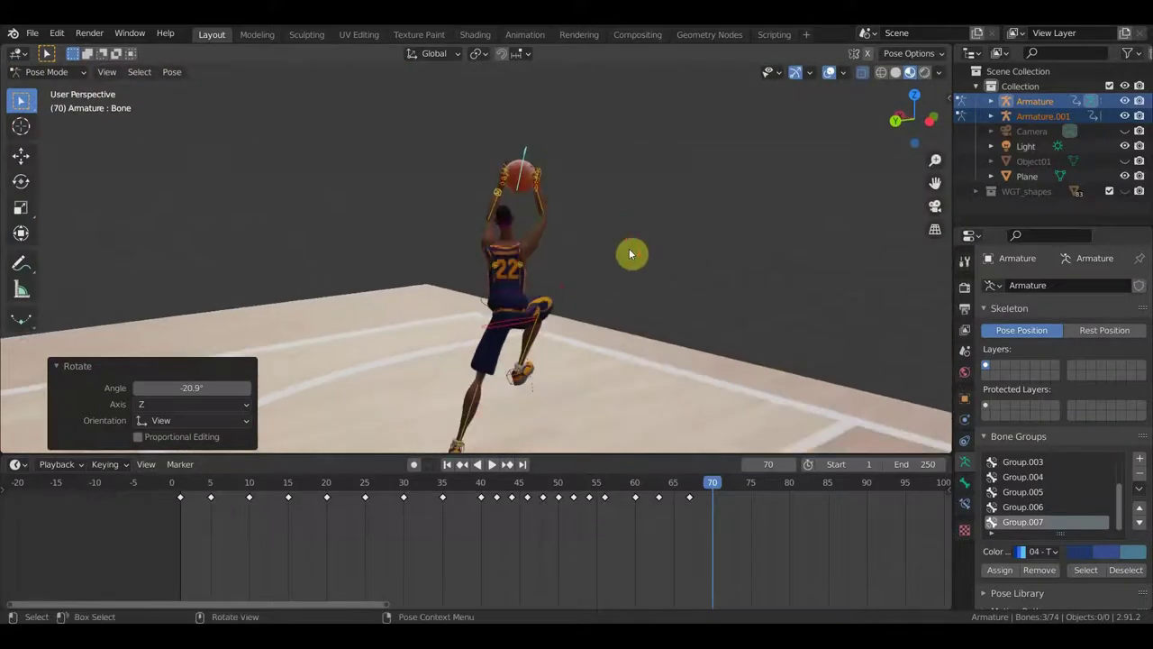
key("g")
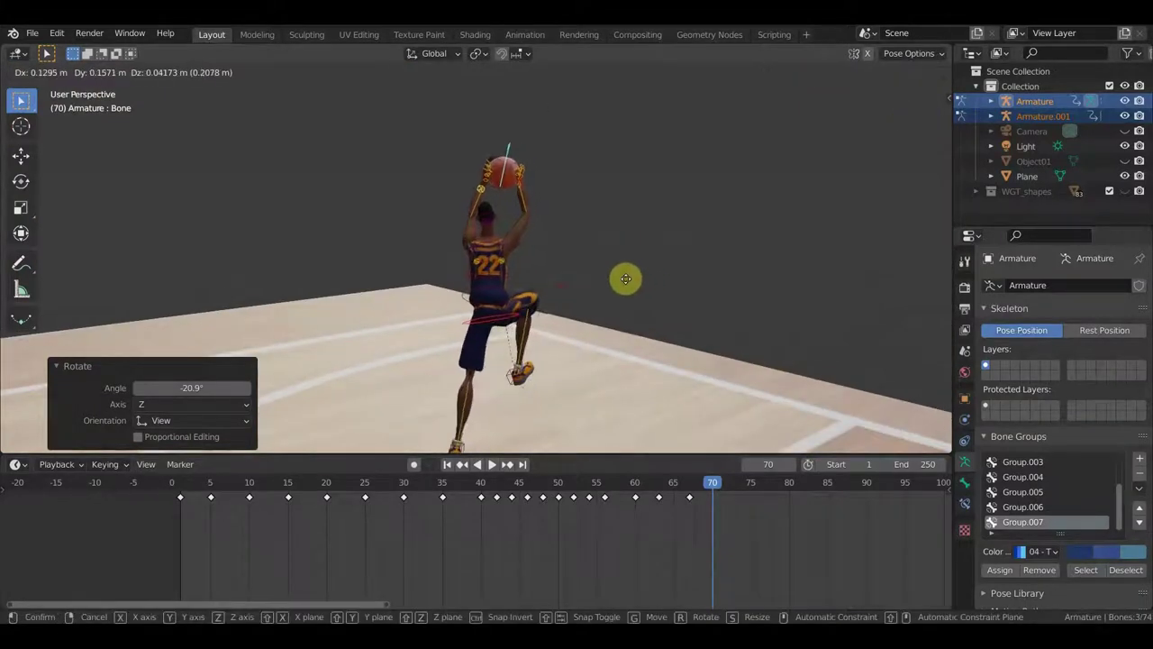
left_click(615, 274)
mouse_move(619, 278)
middle_mouse_down()
mouse_move(508, 262)
mouse_move(515, 303)
mouse_move(552, 315)
mouse_move(540, 315)
middle_mouse_up()
key("g")
left_click(528, 270)
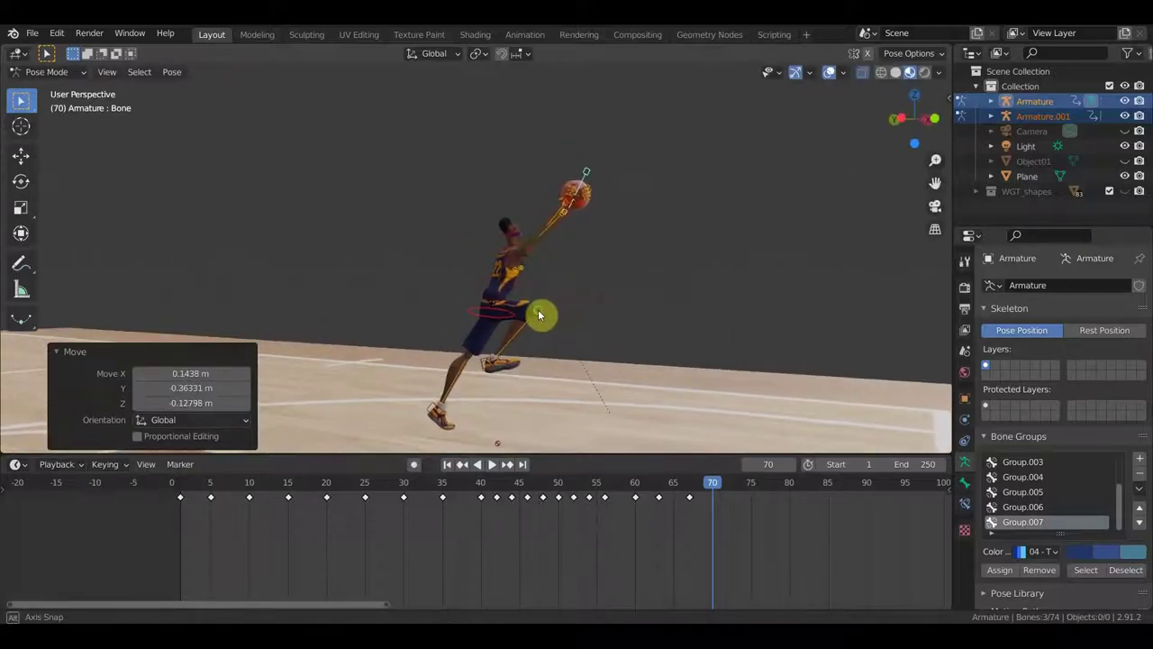
Step: Rotate shoulder bone Bone.003 by -10.6°
scroll(549, 289, "up", 2)
scroll(543, 283, "up", 2)
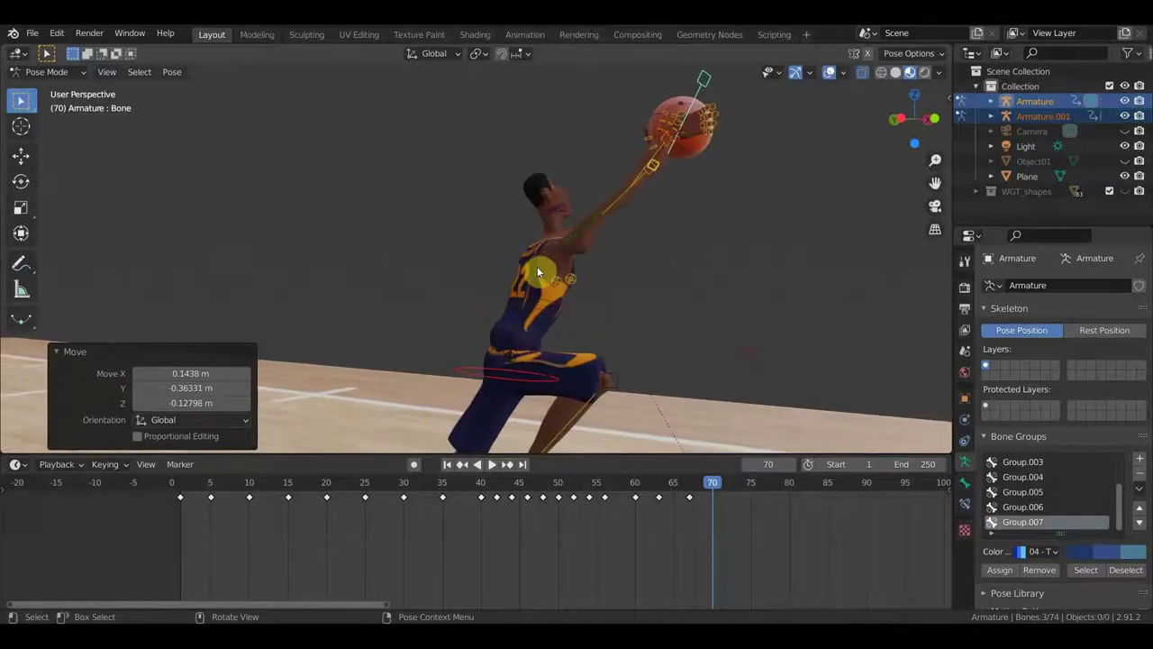
left_click(535, 266)
mouse_move(600, 291)
middle_mouse_down()
mouse_move(577, 289)
mouse_move(620, 295)
middle_mouse_up()
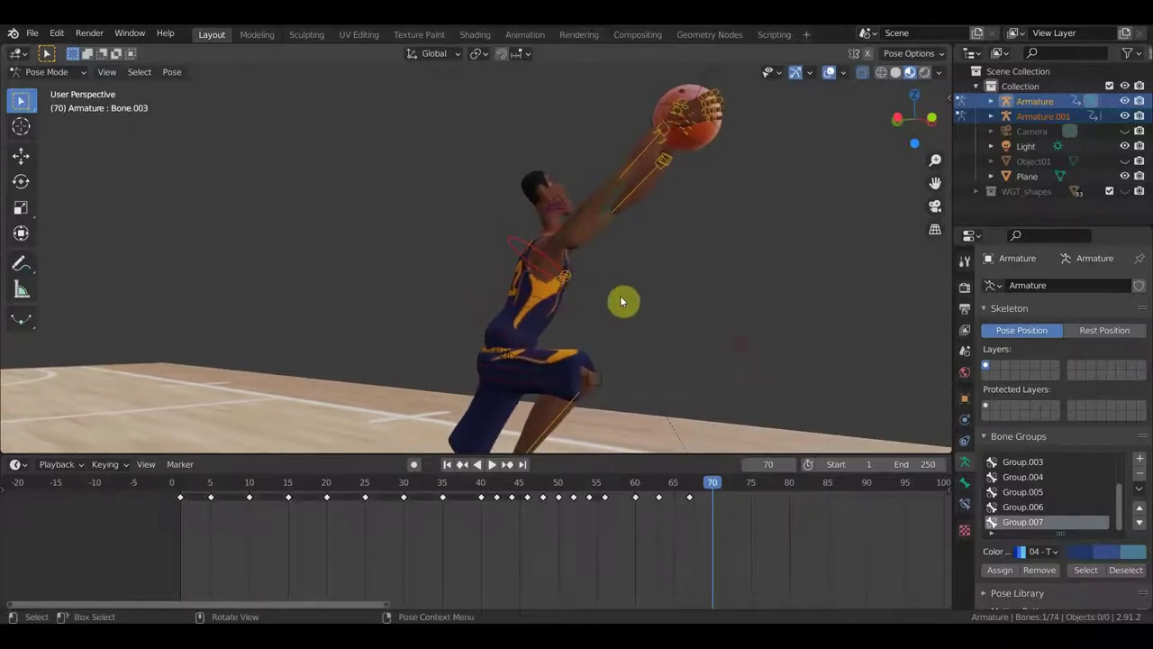
key("r")
left_click(655, 275)
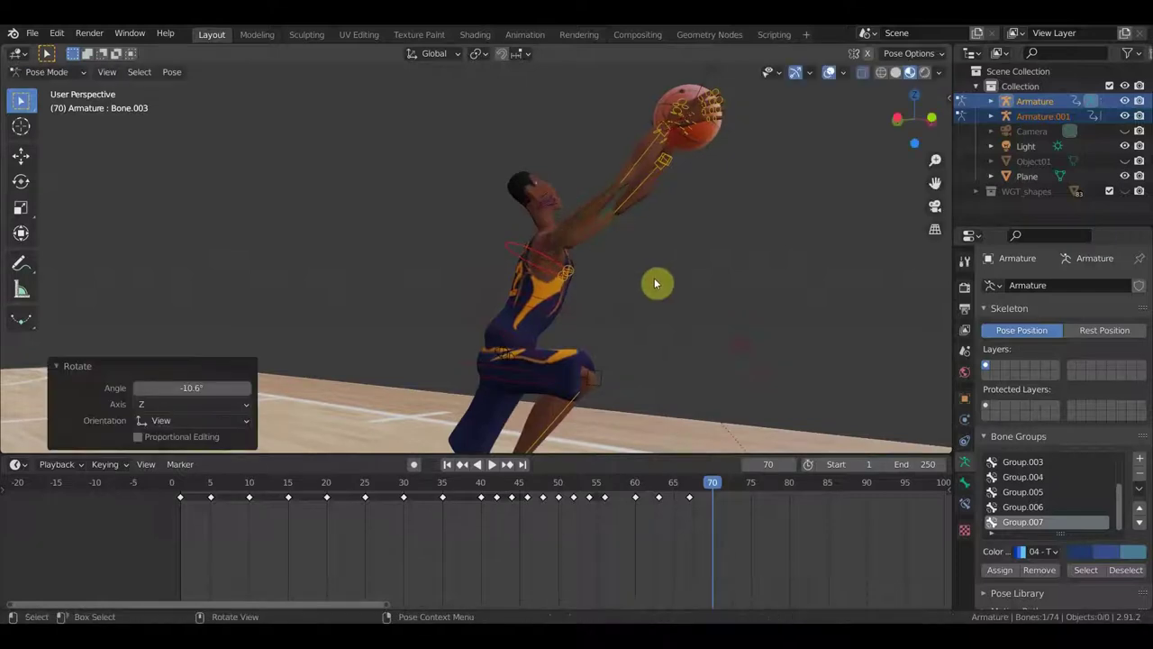
Step: Select all 74 bones and key their Location & Rotation at frame 70
scroll(601, 319, "down", 2)
key("a")
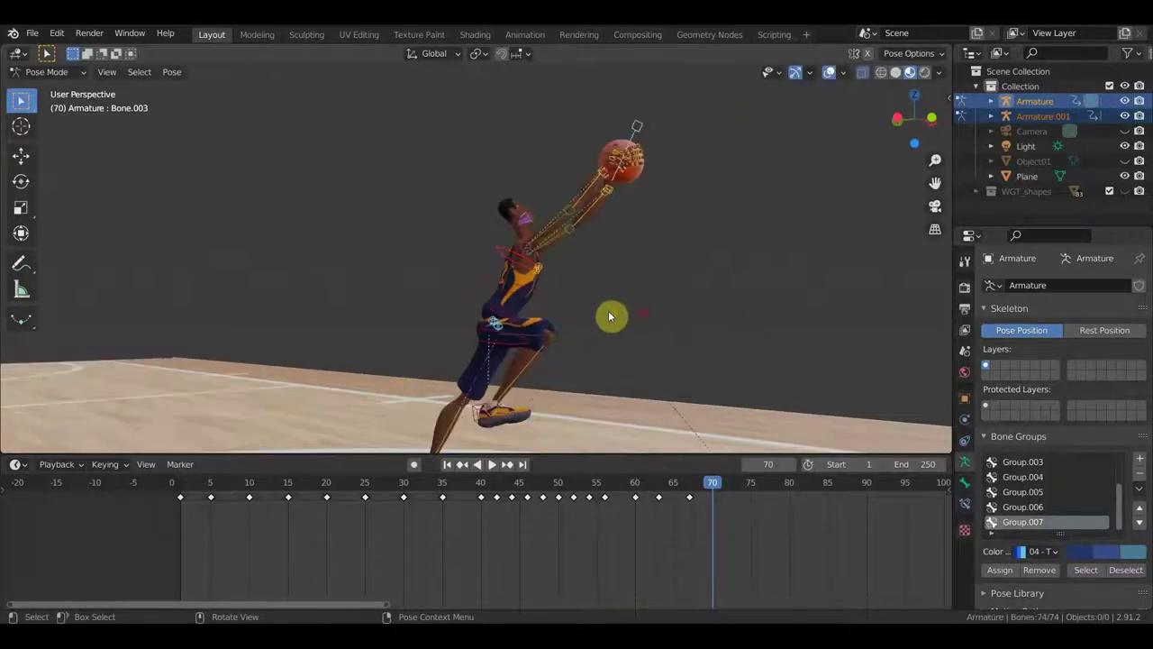
key("i")
left_click(609, 311)
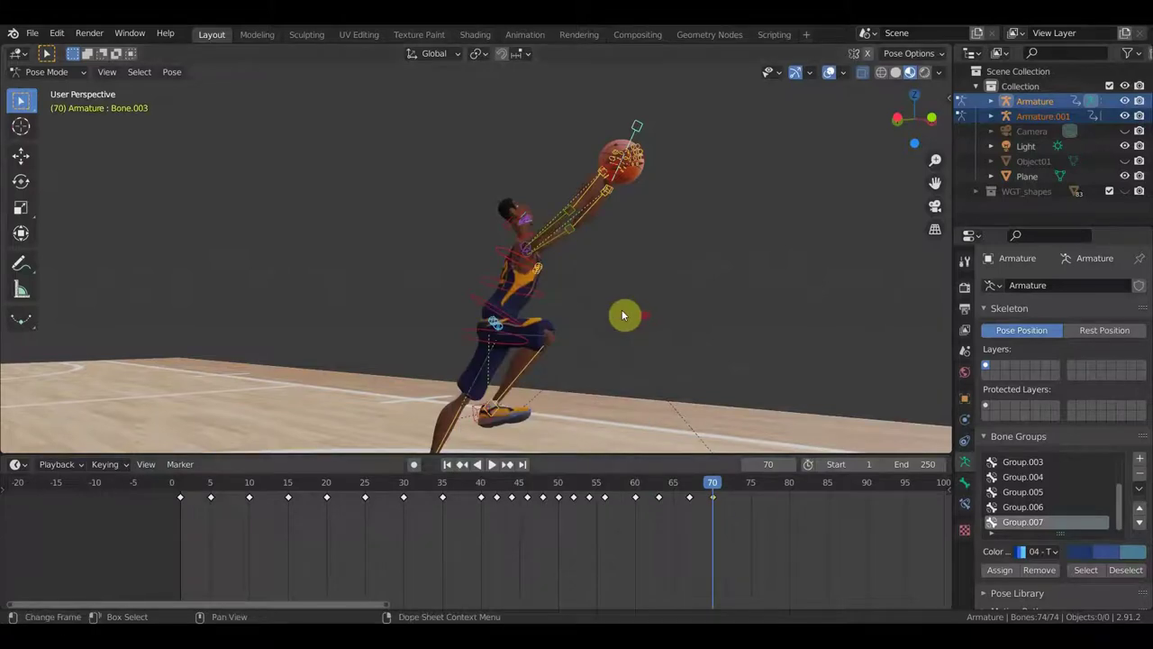
Step: Play and scrub through the jump to review it, then return to frame 70
key("space")
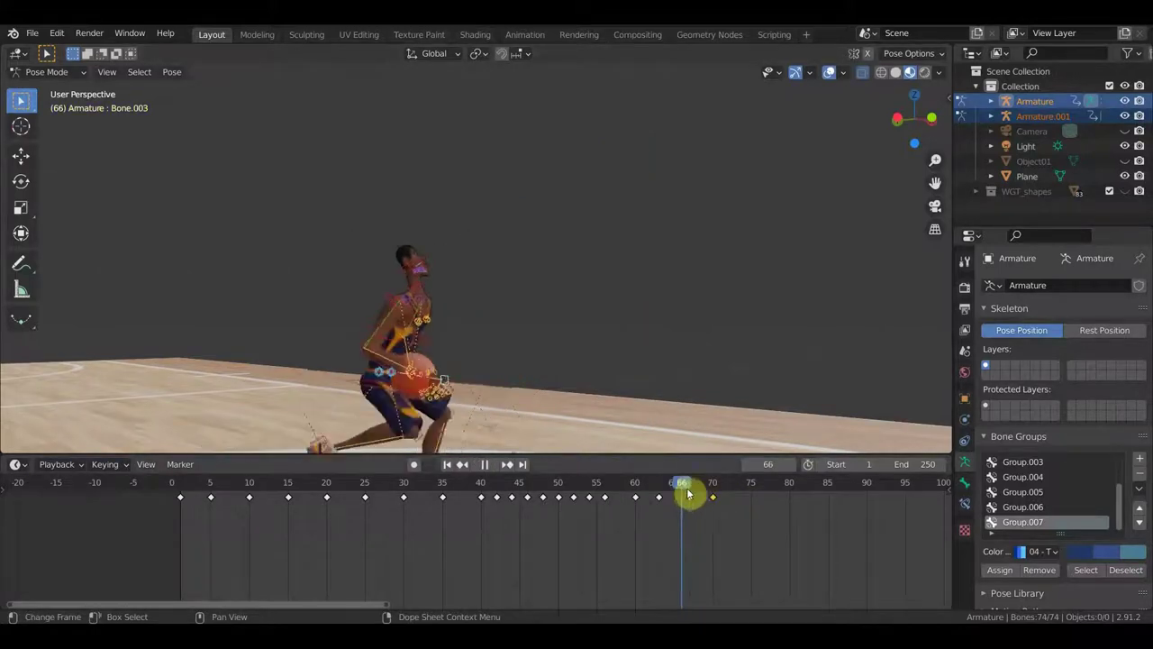
mouse_move(740, 503)
left_mouse_down()
mouse_move(472, 510)
mouse_move(756, 512)
left_mouse_up()
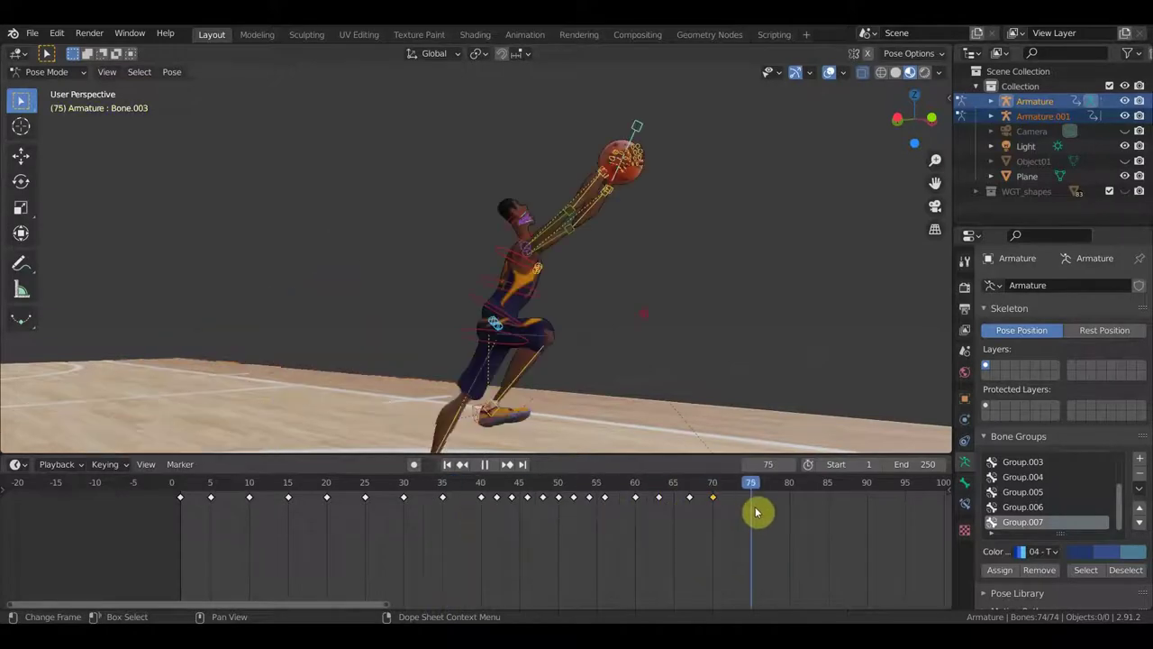
middle_click_drag(691, 288, 665, 207)
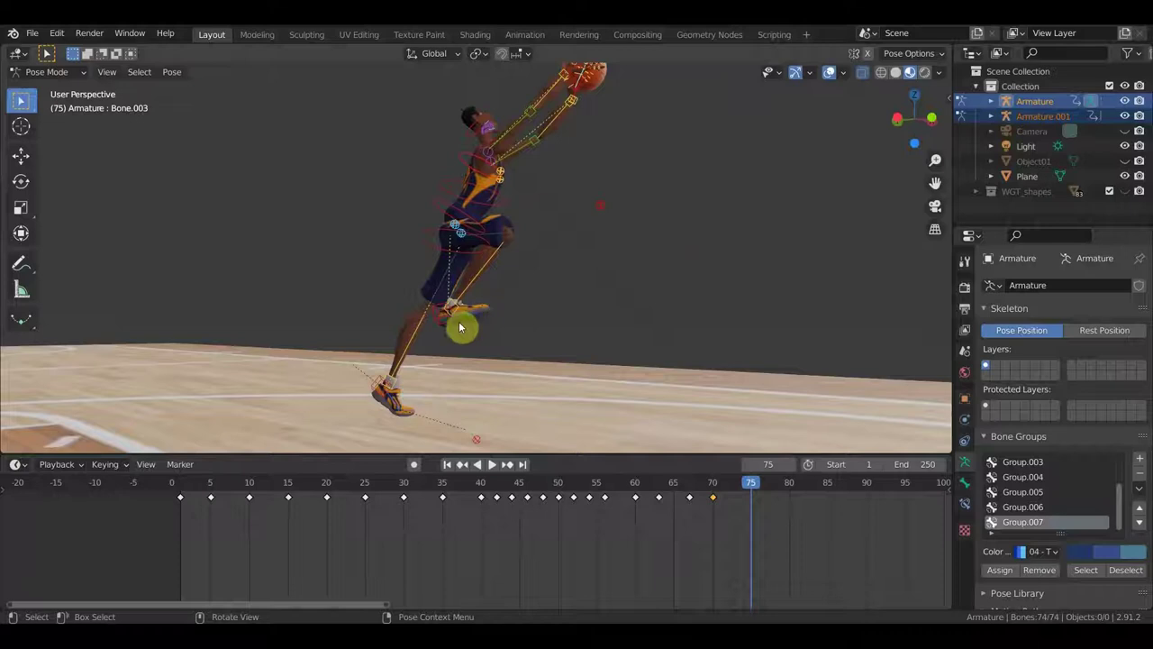
left_click(433, 319)
left_click(712, 484)
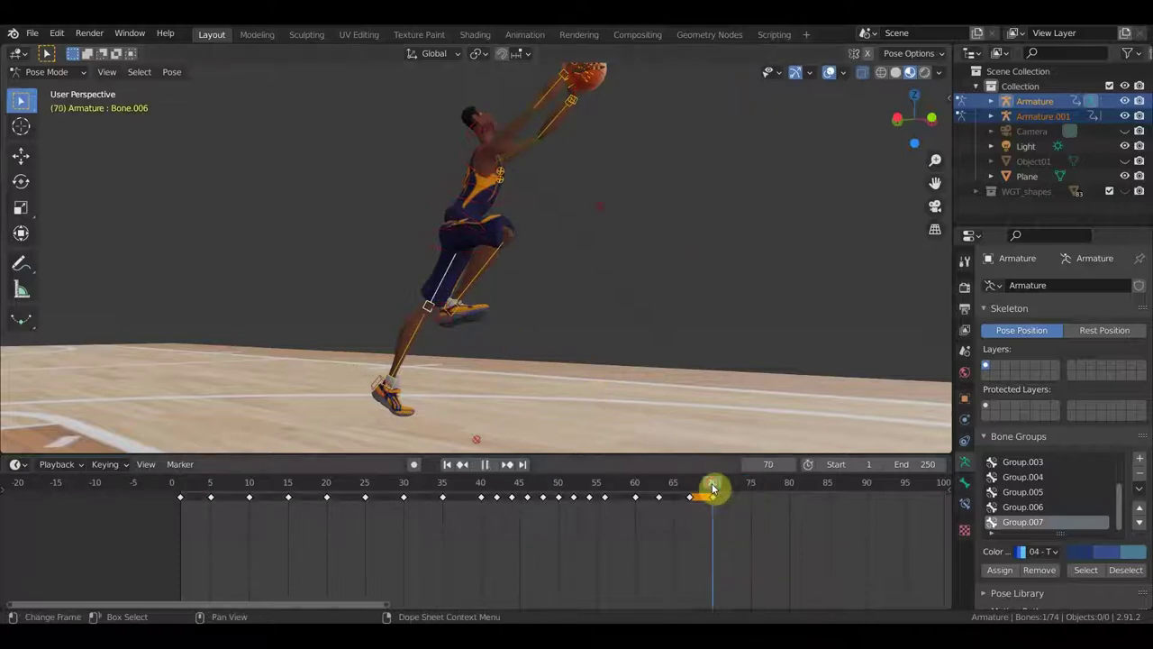
Step: Turn foot bone Bone.045 for the shot, key it at frame 70, and scrub to frame 74
left_click(510, 328)
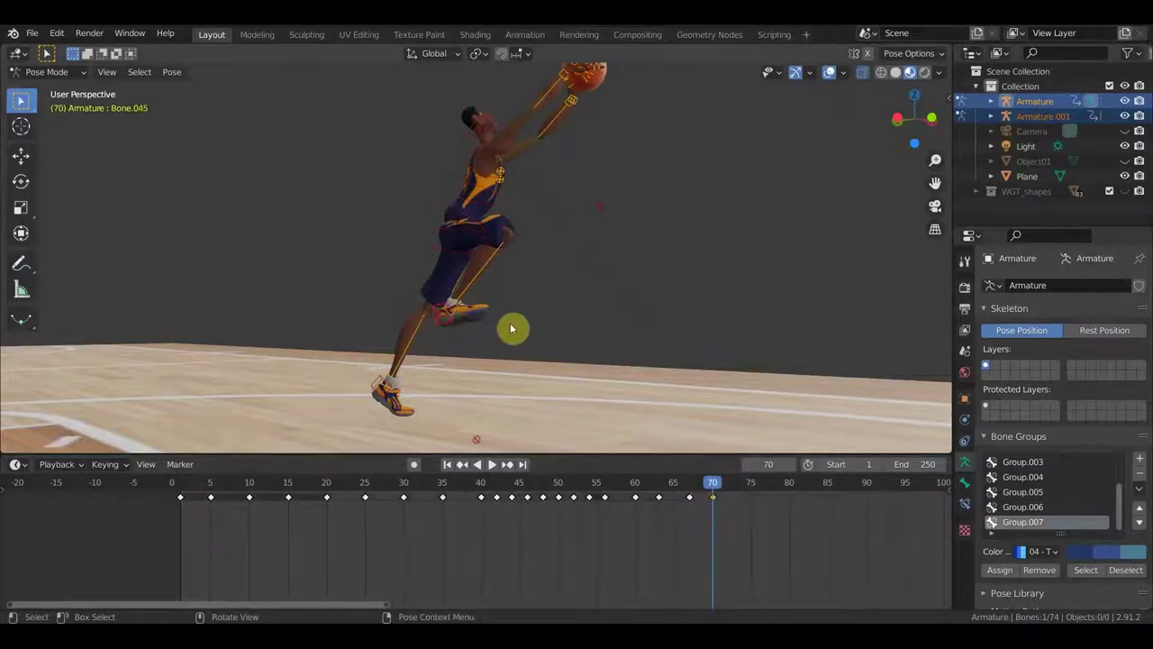
key("r")
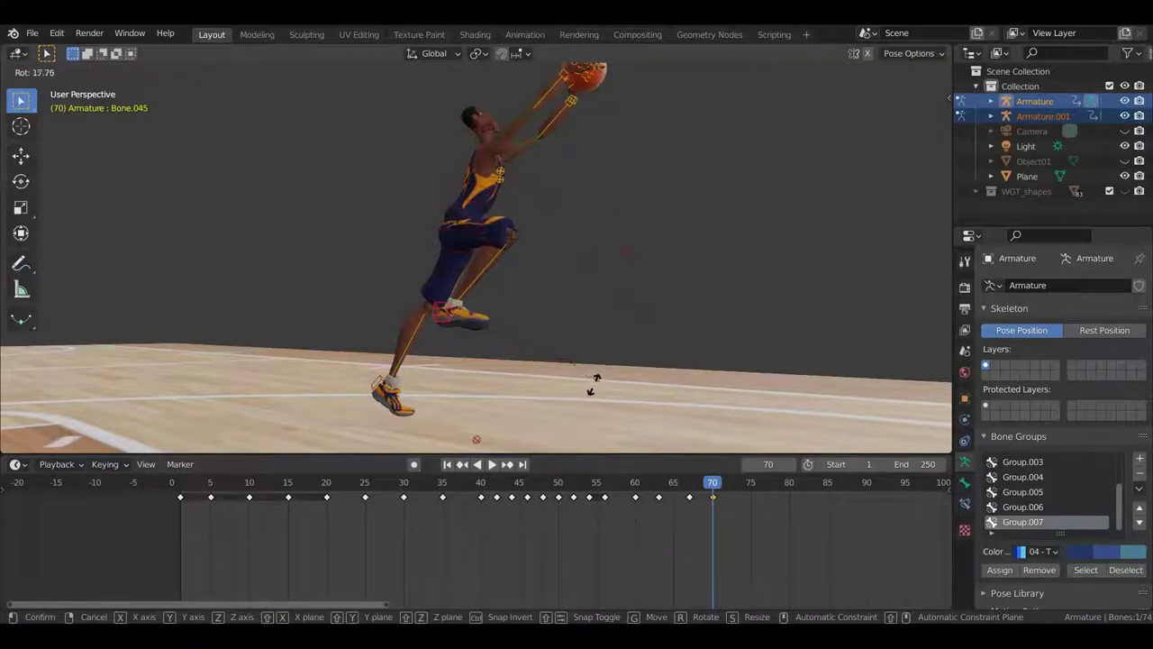
left_click(478, 436)
key("r")
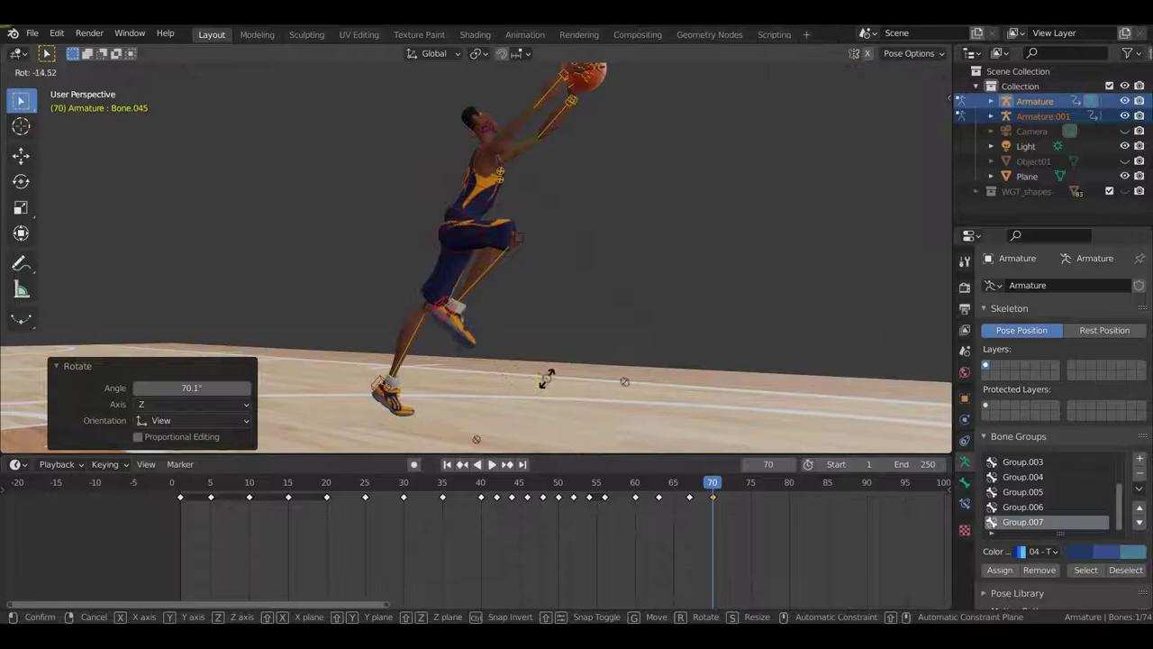
left_click(546, 379)
left_click(548, 379)
key("i")
left_click(547, 381)
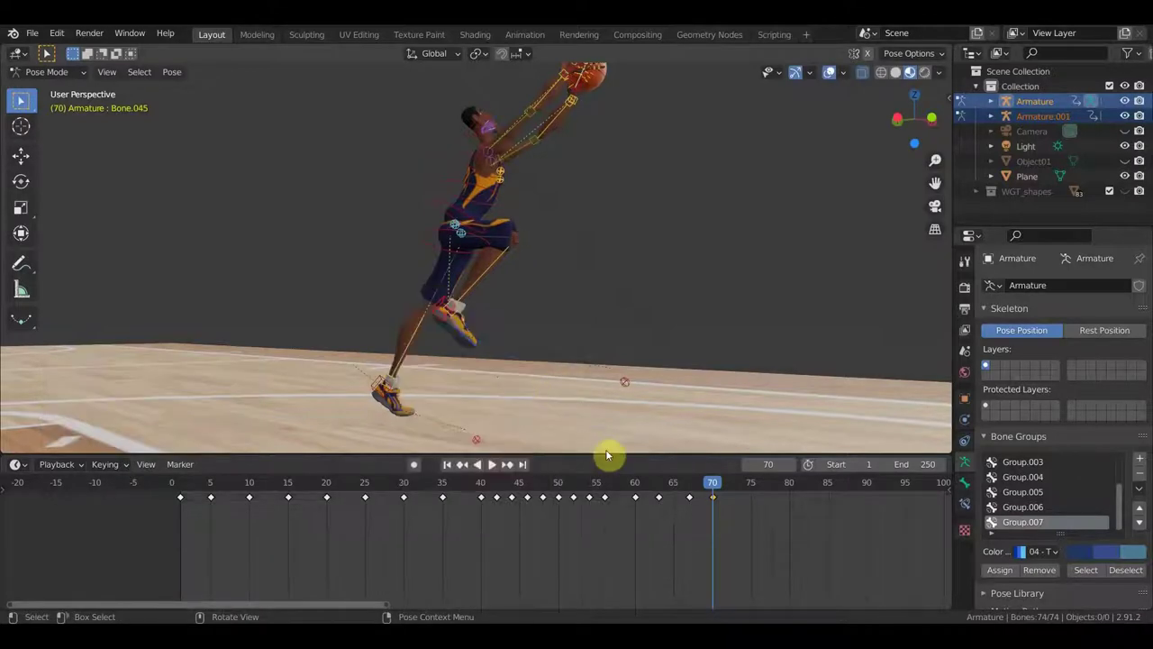
mouse_move(704, 489)
left_mouse_down()
mouse_move(596, 504)
mouse_move(746, 508)
left_mouse_up()
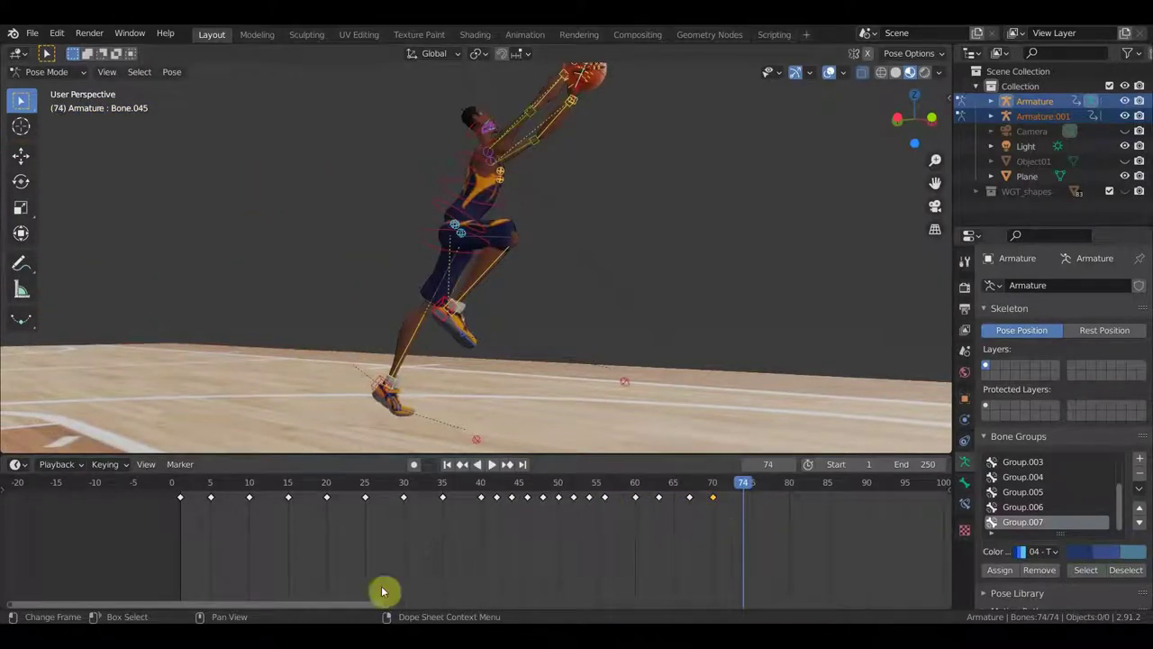
mouse_move(486, 396)
middle_mouse_down()
mouse_move(550, 318)
mouse_move(551, 301)
mouse_move(535, 299)
mouse_move(552, 292)
mouse_move(554, 303)
middle_mouse_up()
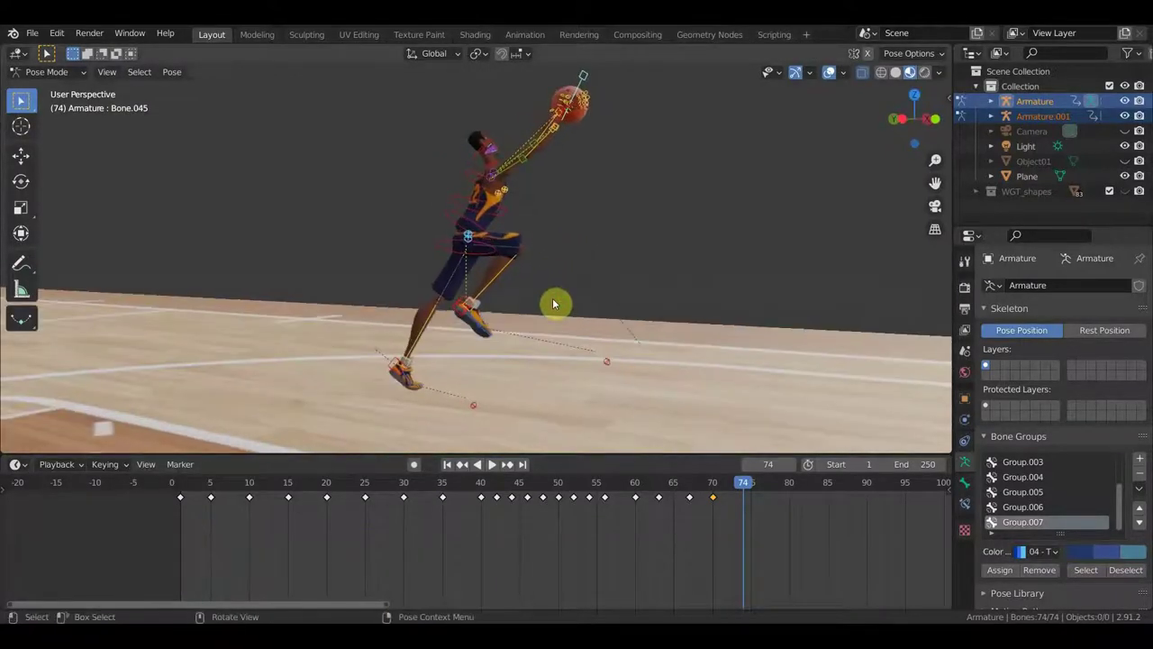
Step: Raise the hip bone and lift one foot bone at frame 74
left_click(478, 253)
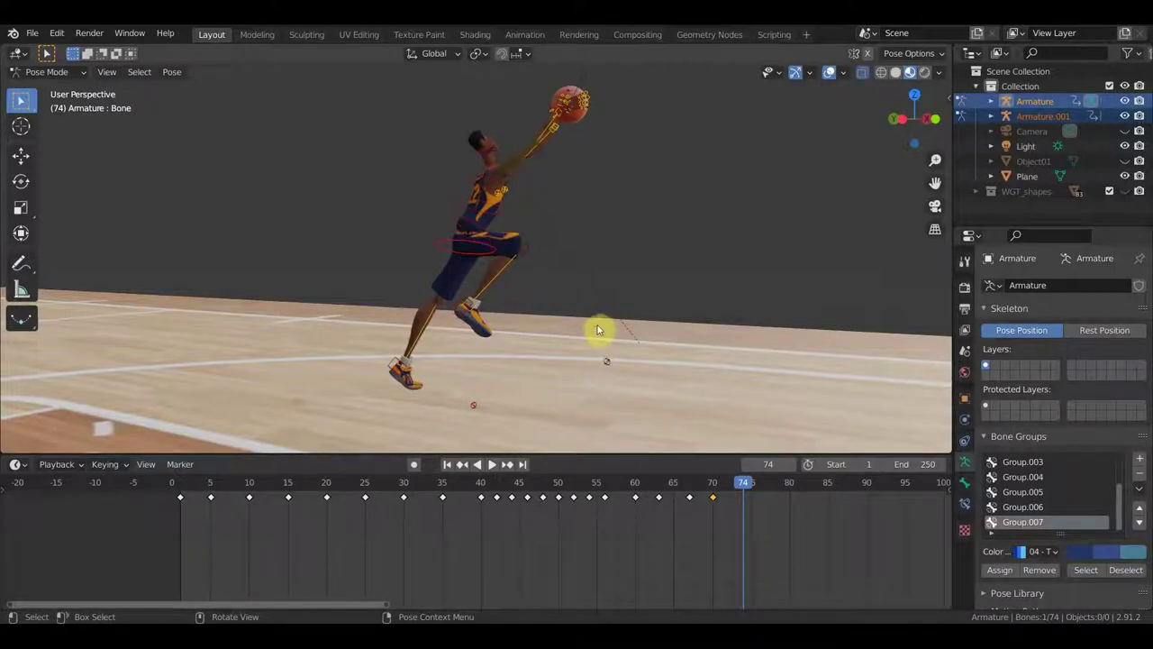
key("g")
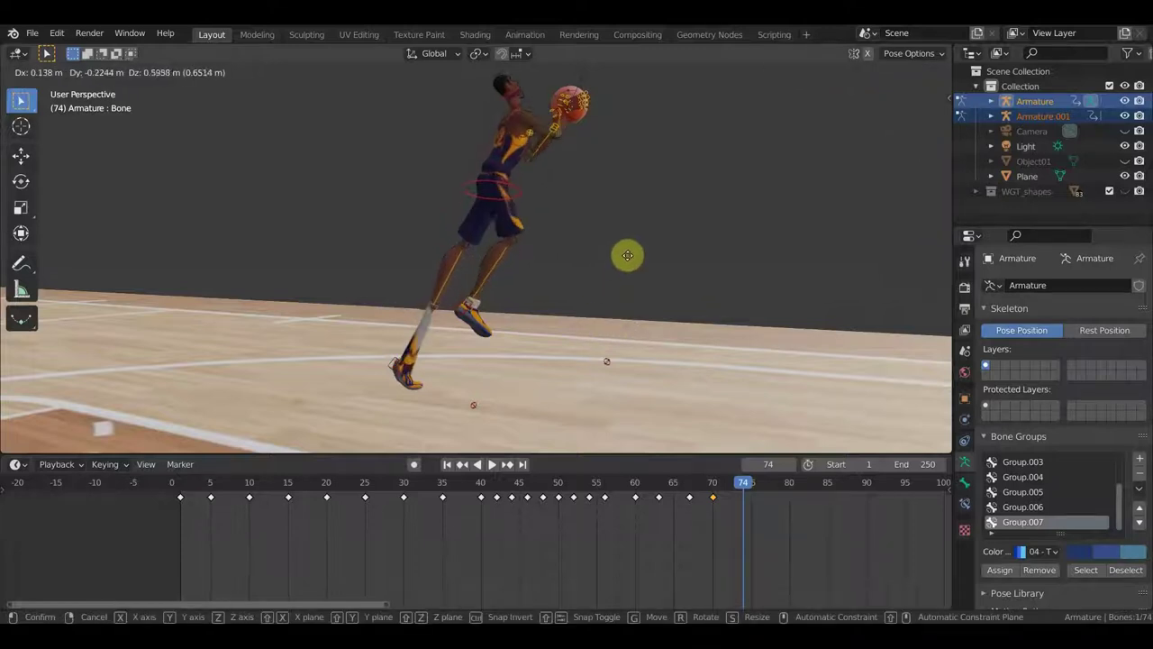
left_click(633, 246)
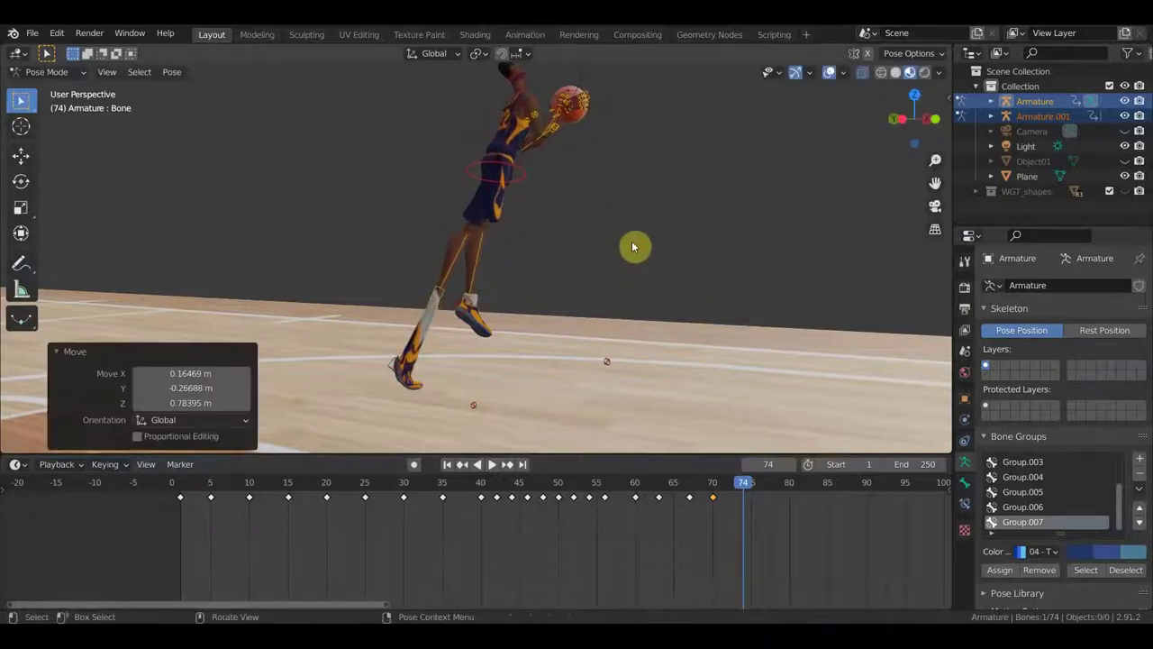
left_click(389, 364)
key("g")
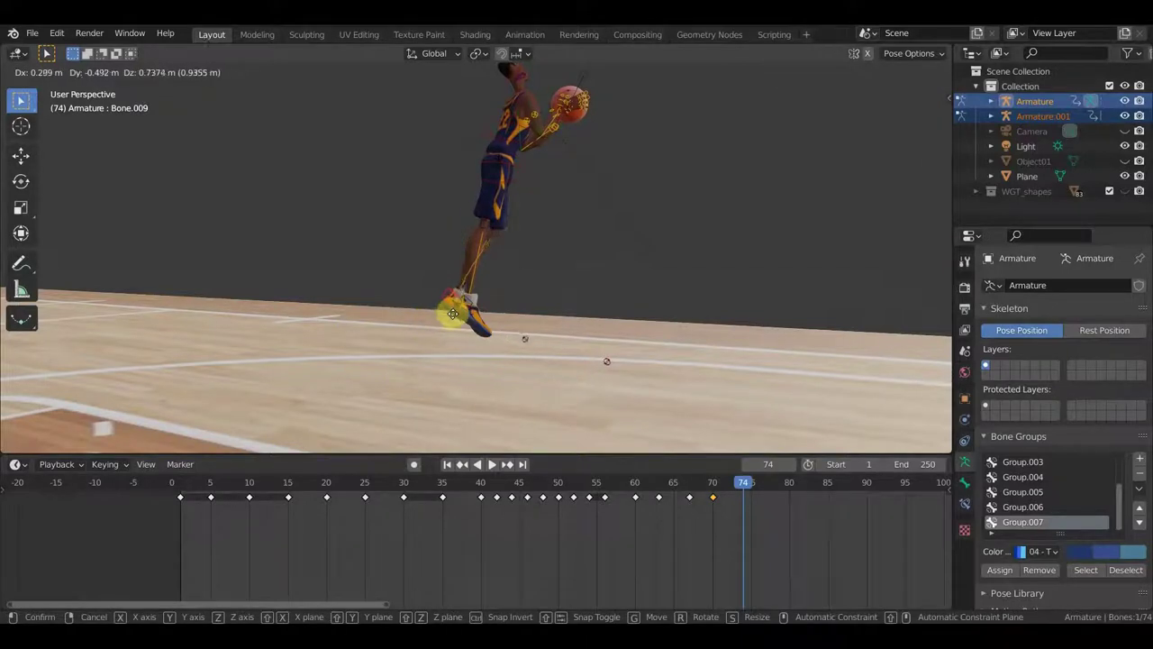
left_click(461, 318)
Step: Select the root bone and turn the player's body 8.79° on Z
mouse_move(525, 288)
middle_mouse_down()
mouse_move(712, 303)
mouse_move(635, 308)
mouse_move(615, 403)
middle_mouse_up()
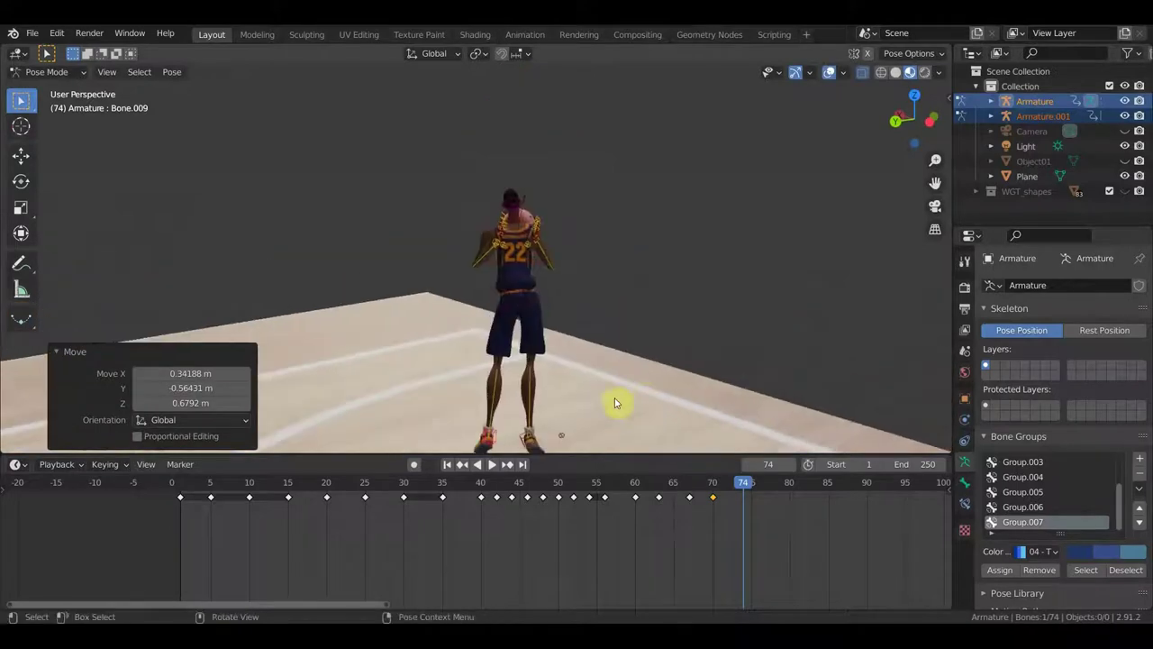
left_click(538, 307)
mouse_move(571, 324)
middle_mouse_down()
mouse_move(594, 456)
mouse_move(628, 131)
mouse_move(655, 290)
mouse_move(643, 348)
middle_mouse_up()
key("r")
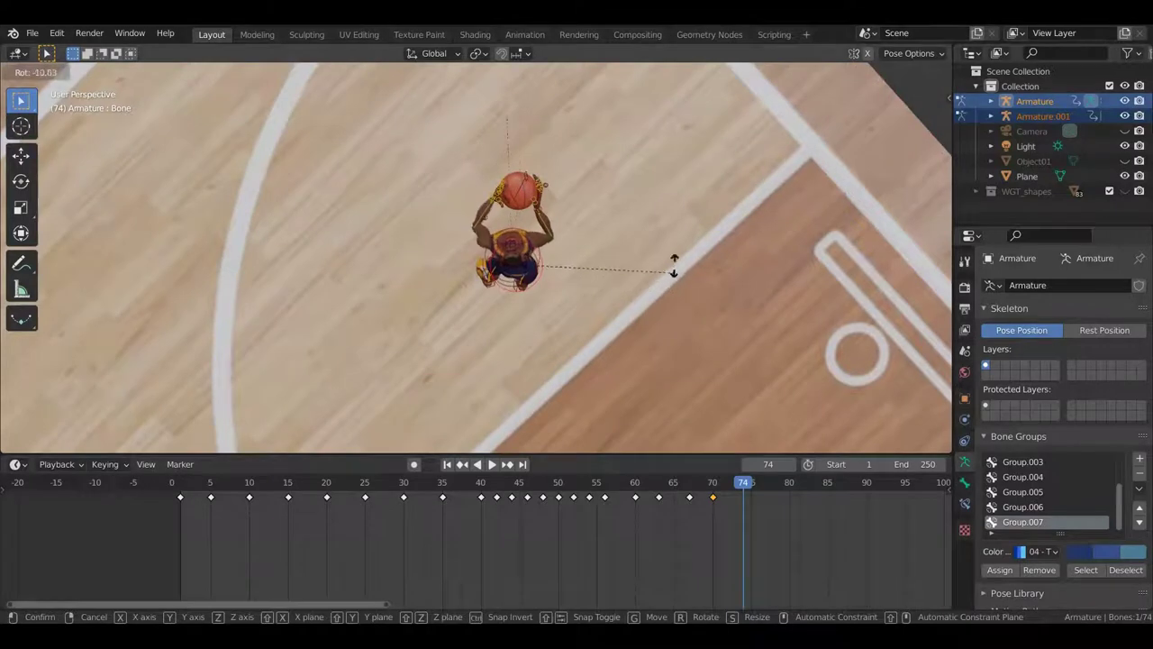
left_click(666, 297)
mouse_move(667, 297)
middle_mouse_down()
mouse_move(652, 270)
mouse_move(643, 170)
middle_mouse_up()
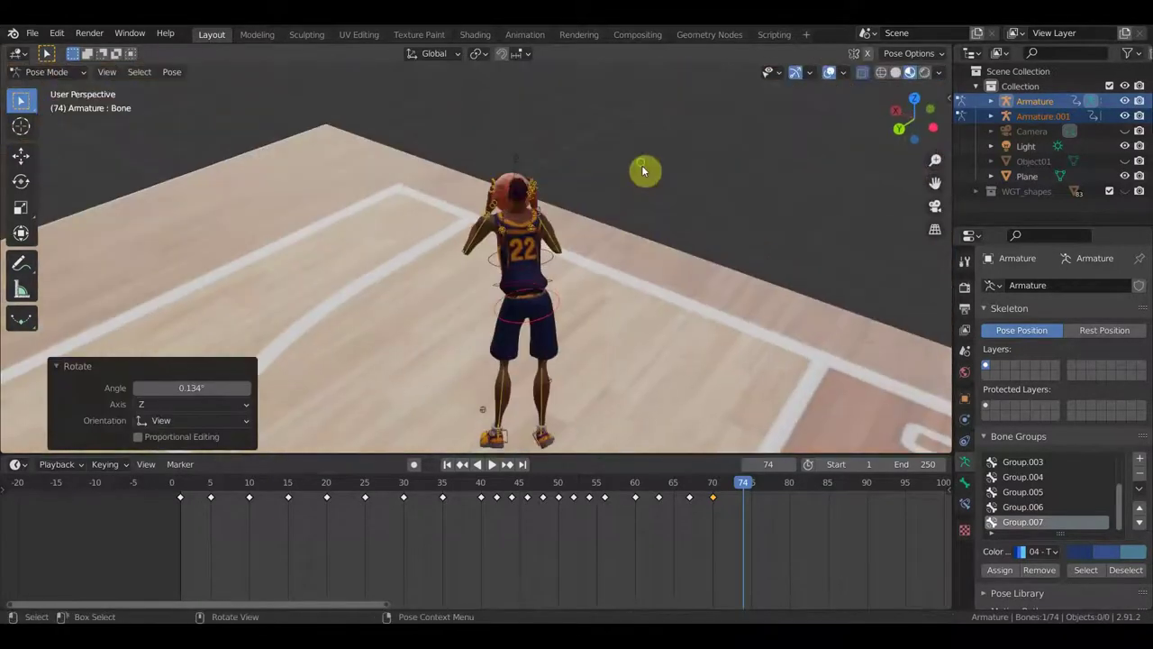
middle_click_drag(627, 233, 618, 197)
key("r")
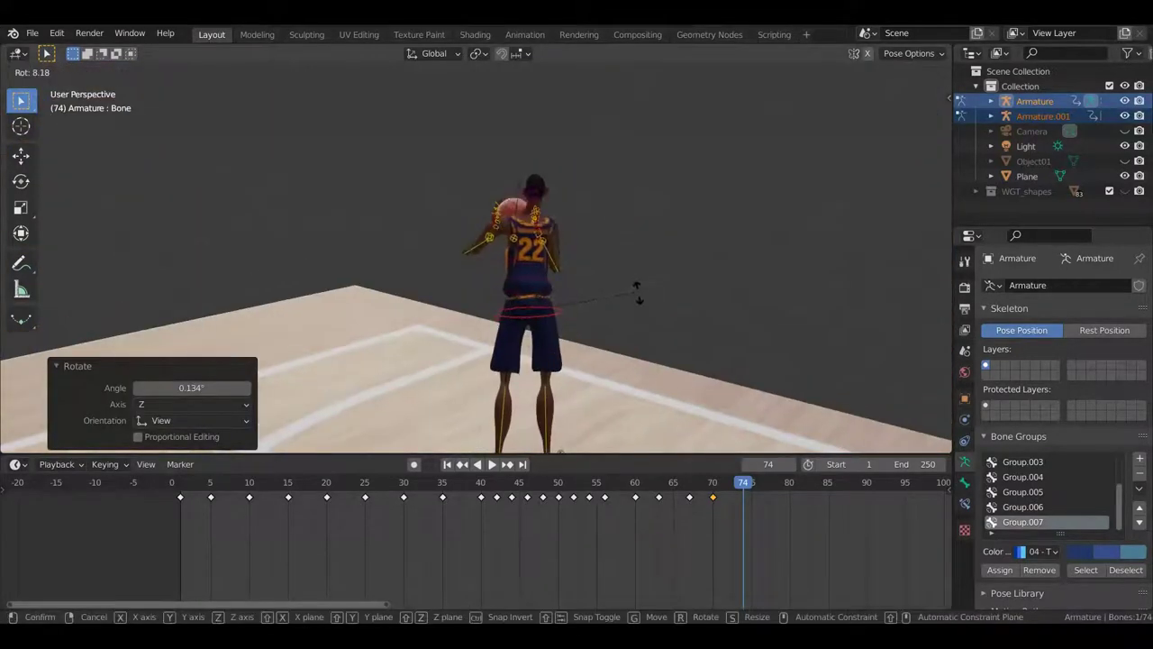
left_click(638, 292)
mouse_move(638, 292)
middle_mouse_down()
mouse_move(589, 299)
mouse_move(556, 329)
mouse_move(437, 306)
mouse_move(508, 255)
mouse_move(600, 314)
middle_mouse_up()
scroll(597, 286, "up", 3)
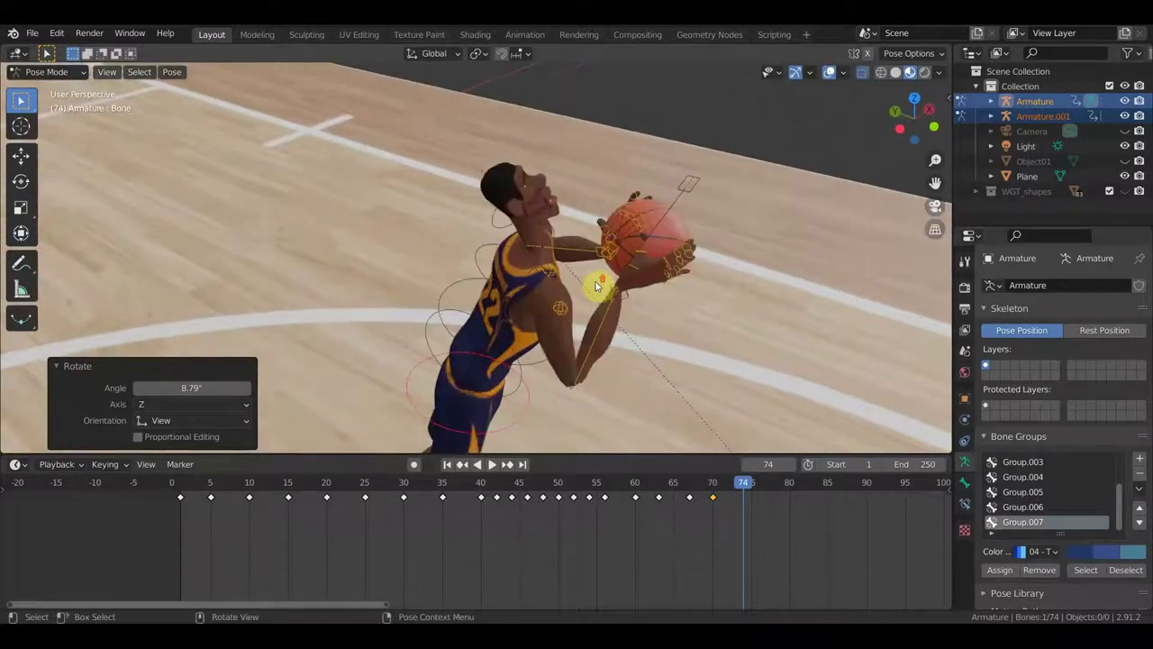
Step: Select the bone at the shooting hand, then the ball's bone
left_click(626, 302)
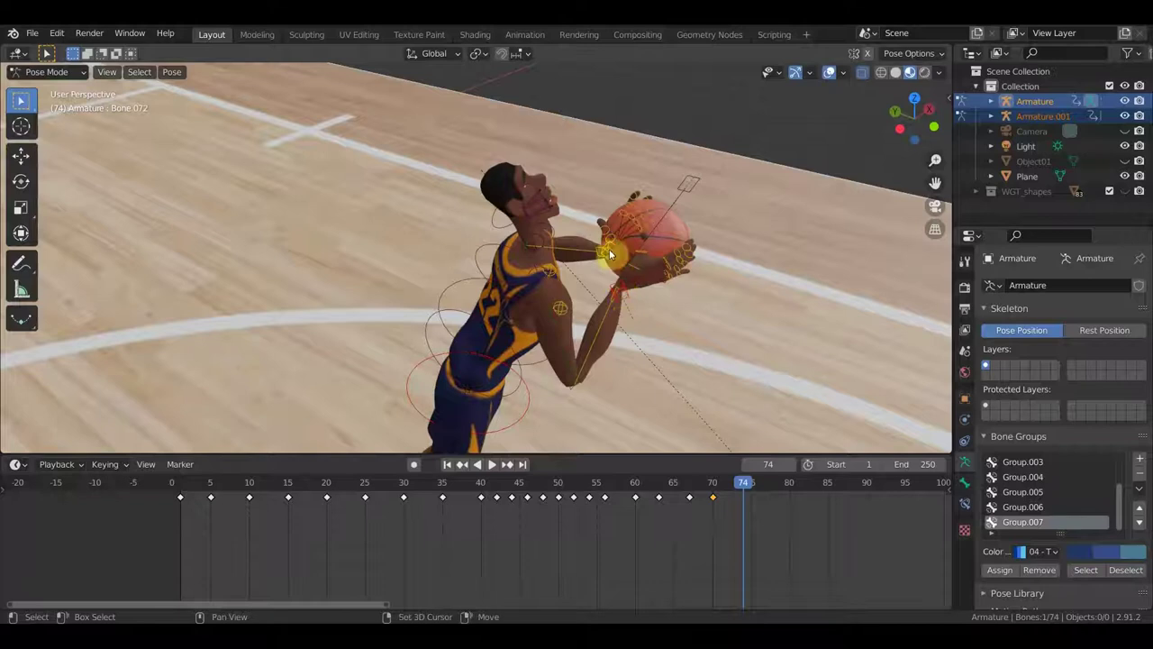
mouse_move(604, 262)
middle_mouse_down()
mouse_move(658, 288)
mouse_move(674, 191)
mouse_move(658, 276)
mouse_move(881, 243)
mouse_move(713, 249)
mouse_move(749, 229)
middle_mouse_up()
left_click(683, 161)
mouse_move(615, 285)
middle_mouse_down()
mouse_move(628, 285)
mouse_move(516, 285)
middle_mouse_up()
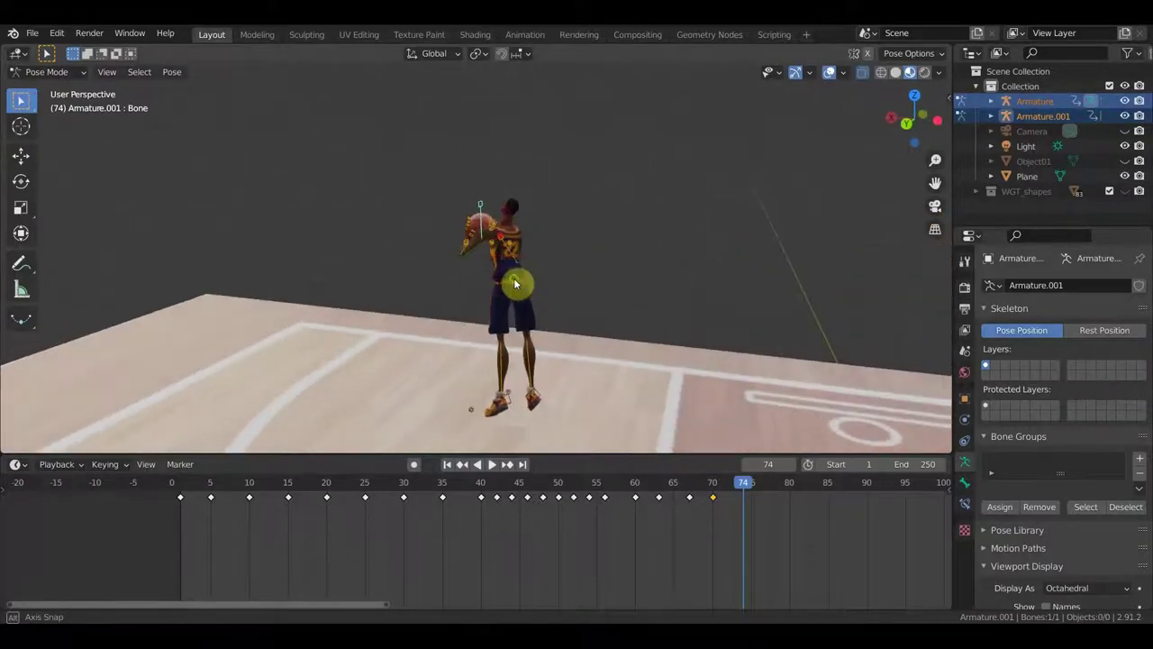
Step: Raise the ball high overhead and tilt the ball and hand 20.2°
key("g")
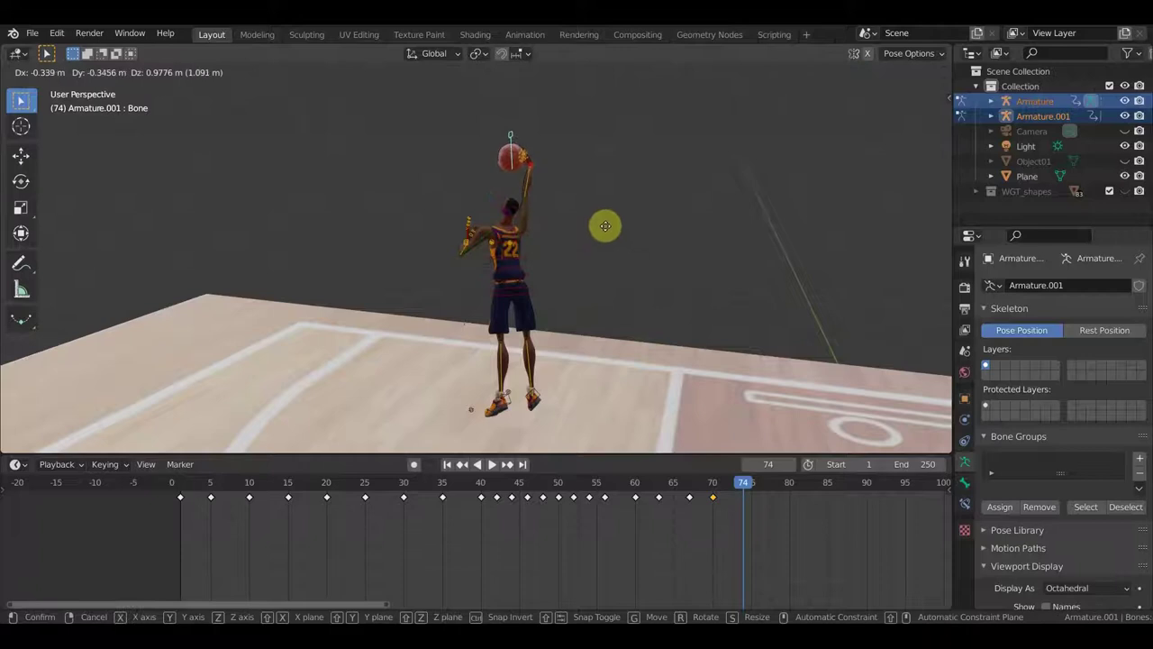
left_click(603, 229)
key("r")
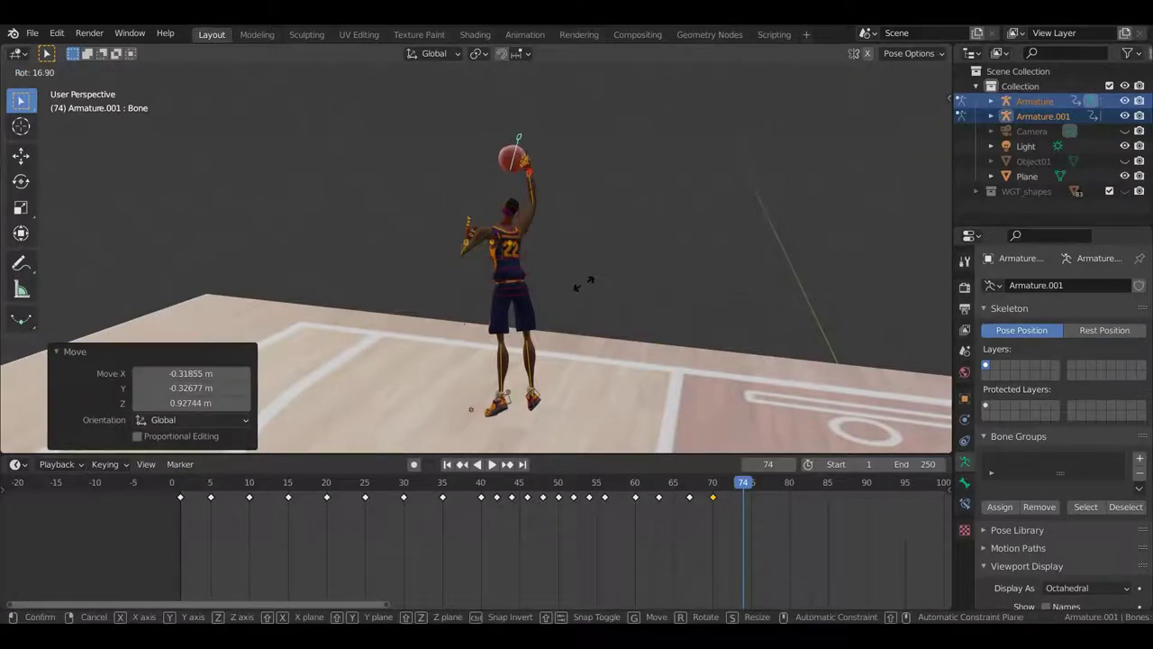
left_click(587, 288)
Step: Arch the spine back: lean lower spine Bone.001 19.8° and bend upper spine Bone.002
mouse_move(587, 289)
middle_mouse_down()
mouse_move(548, 291)
mouse_move(540, 319)
mouse_move(628, 262)
mouse_move(690, 261)
mouse_move(541, 316)
middle_mouse_up()
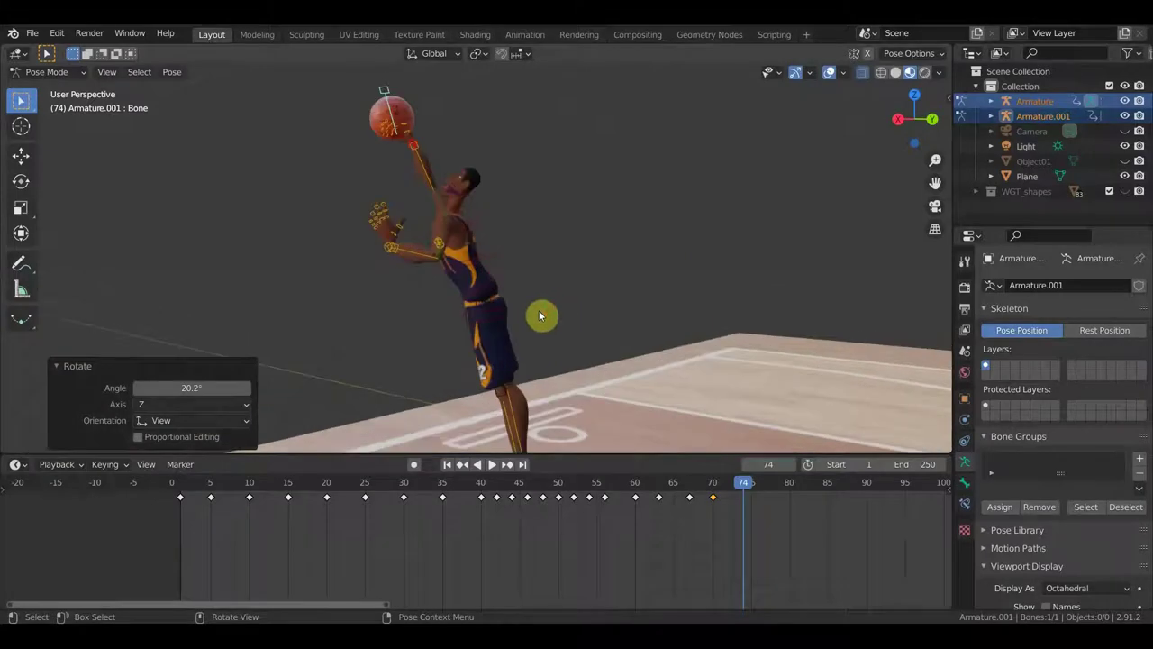
left_click(492, 275)
key("r")
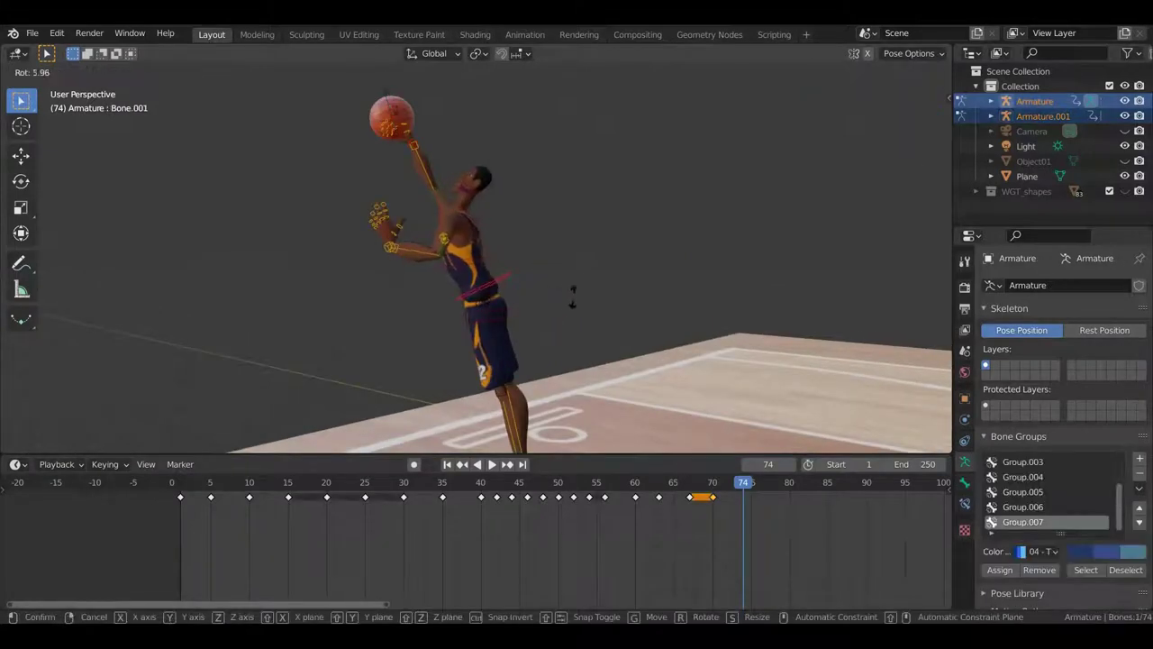
left_click(524, 291)
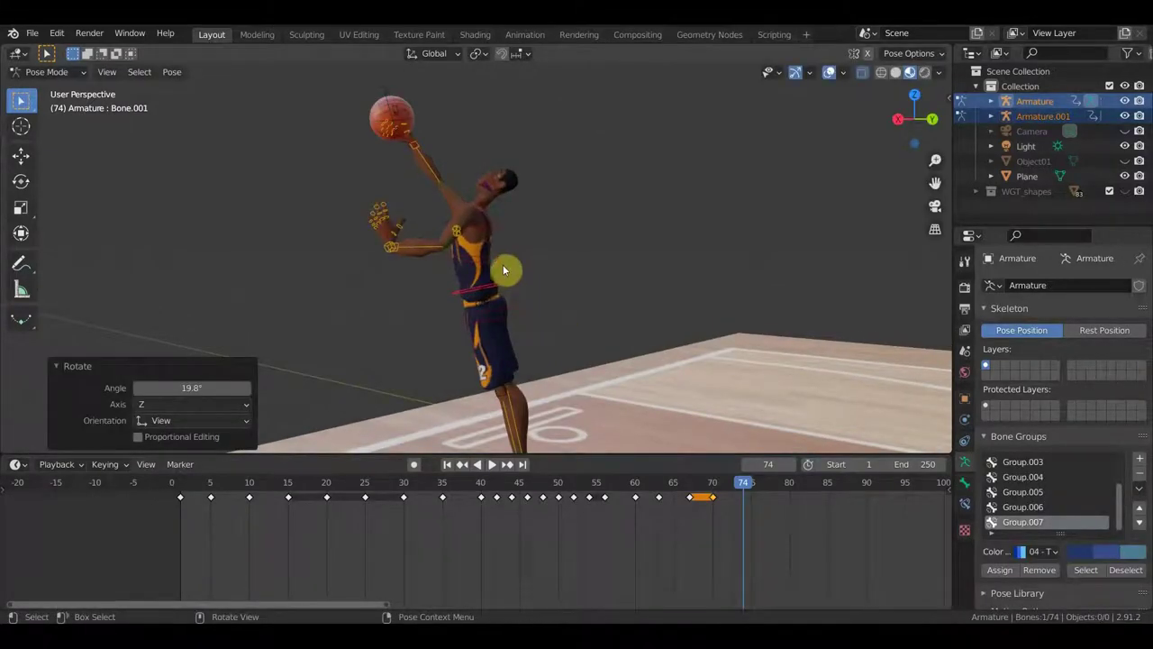
left_click(503, 264)
key("r")
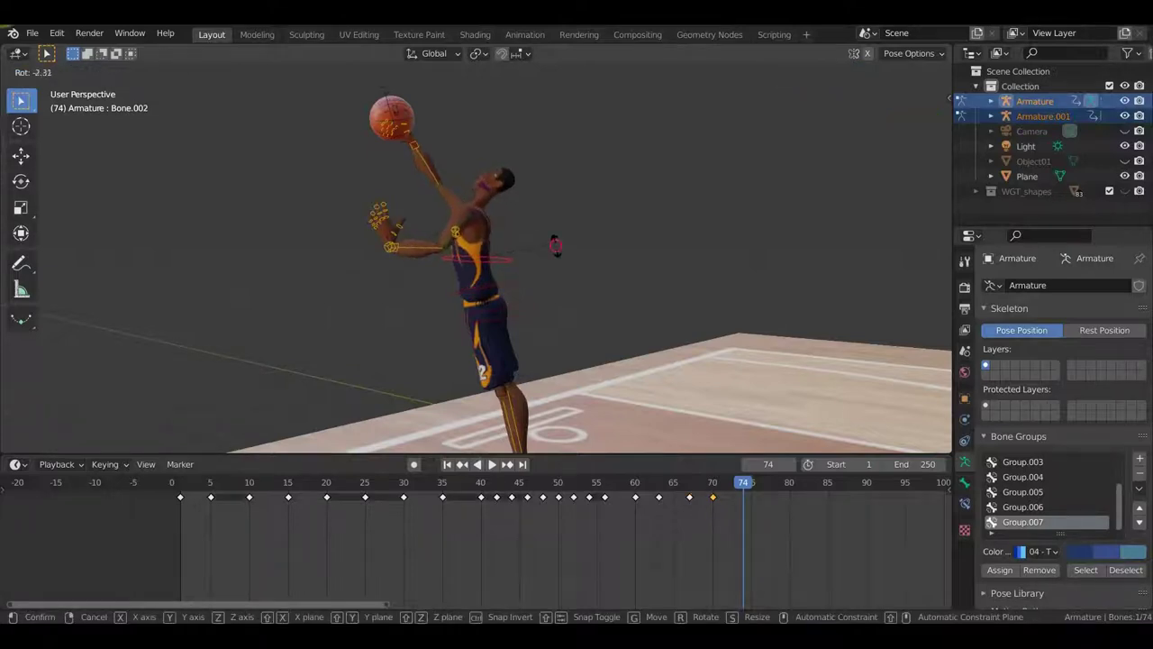
left_click(555, 245)
Step: Select all bones and turn the whole player -125° from the top view
middle_click_drag(548, 361, 532, 391)
left_click(520, 433)
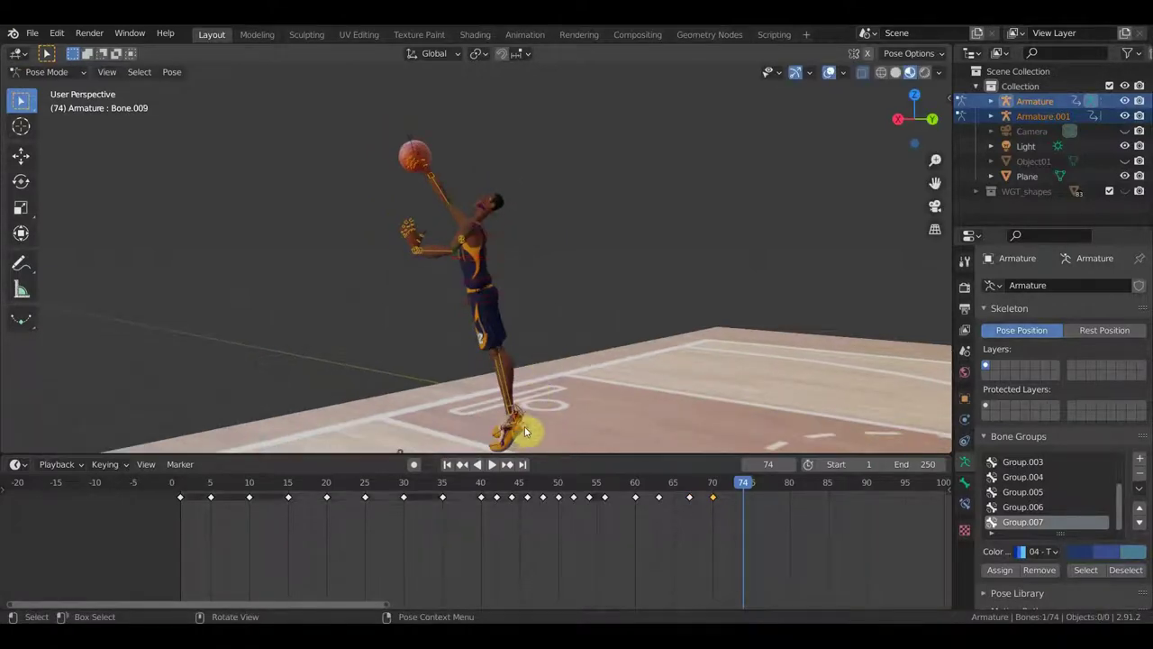
middle_click_drag(546, 279, 551, 338)
key("a")
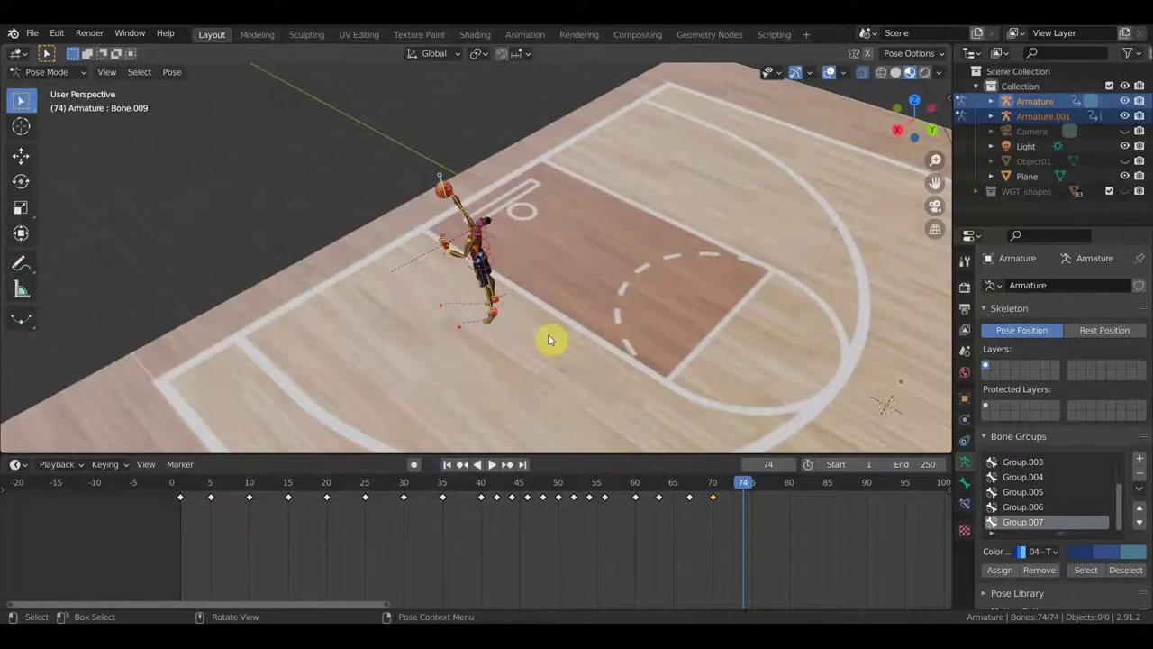
key("KP_7")
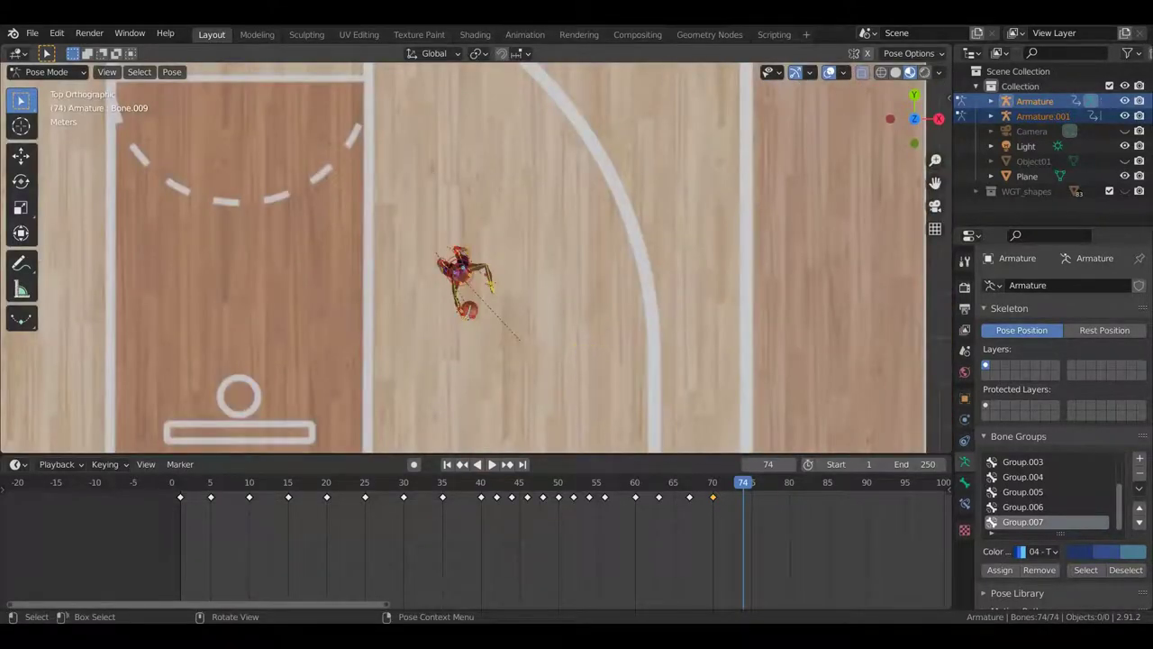
key("r")
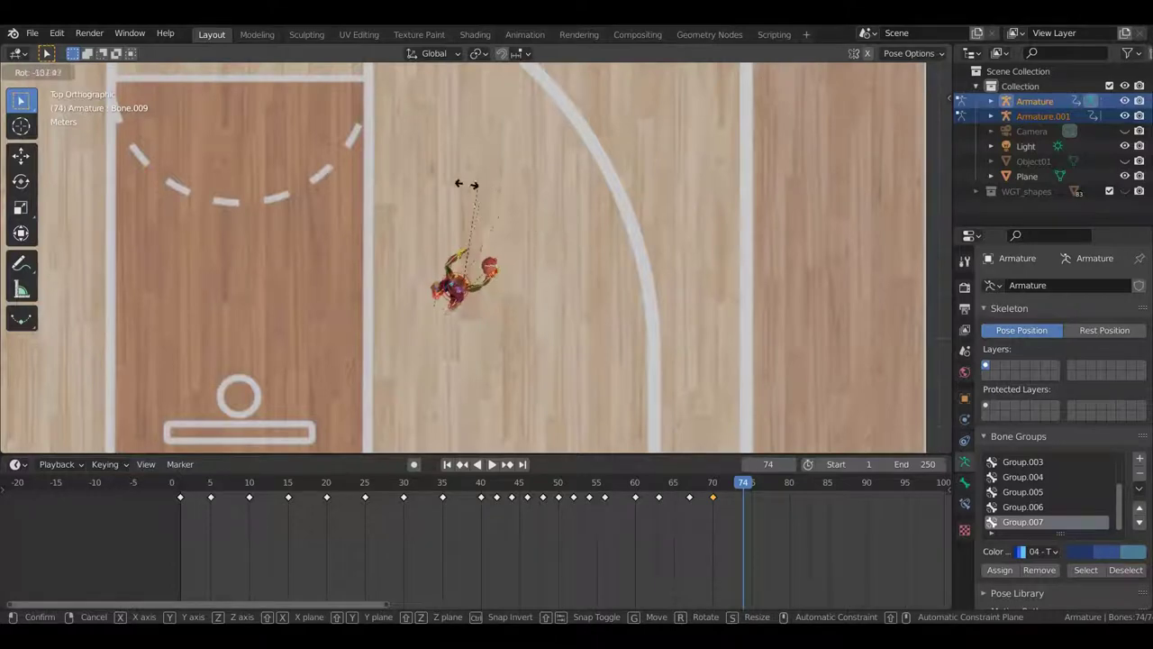
left_click(451, 187)
Step: Turn the player a further 10.8° and lift the whole pose upward into the jump
middle_click_drag(451, 188, 698, 152)
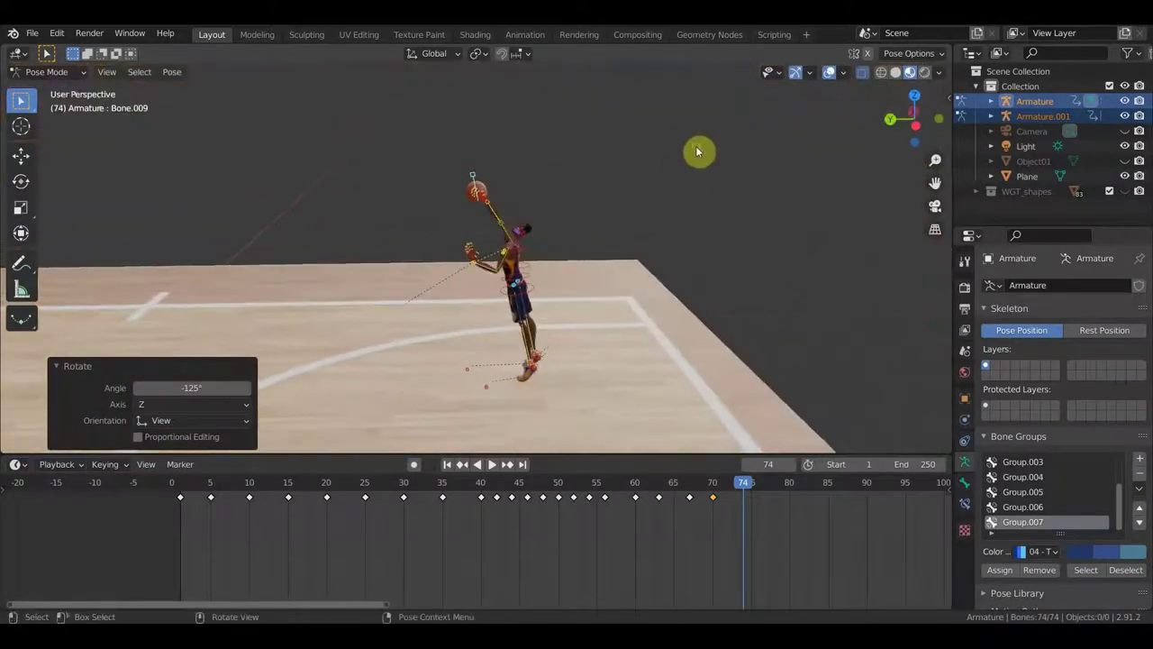
key("r")
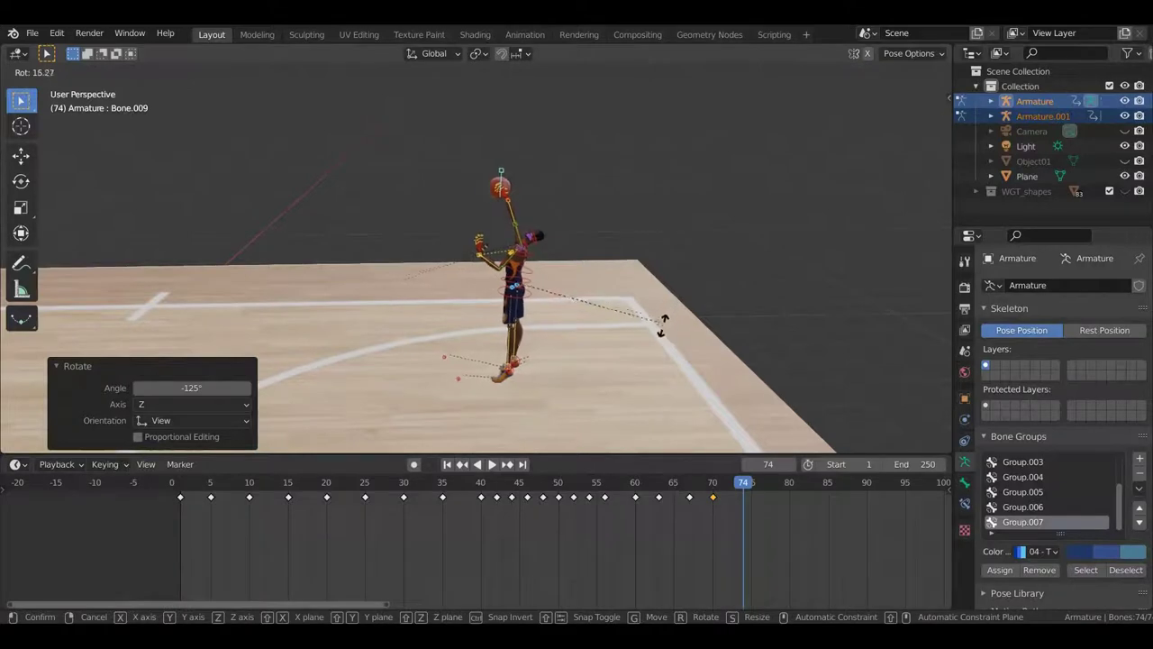
left_click(669, 325)
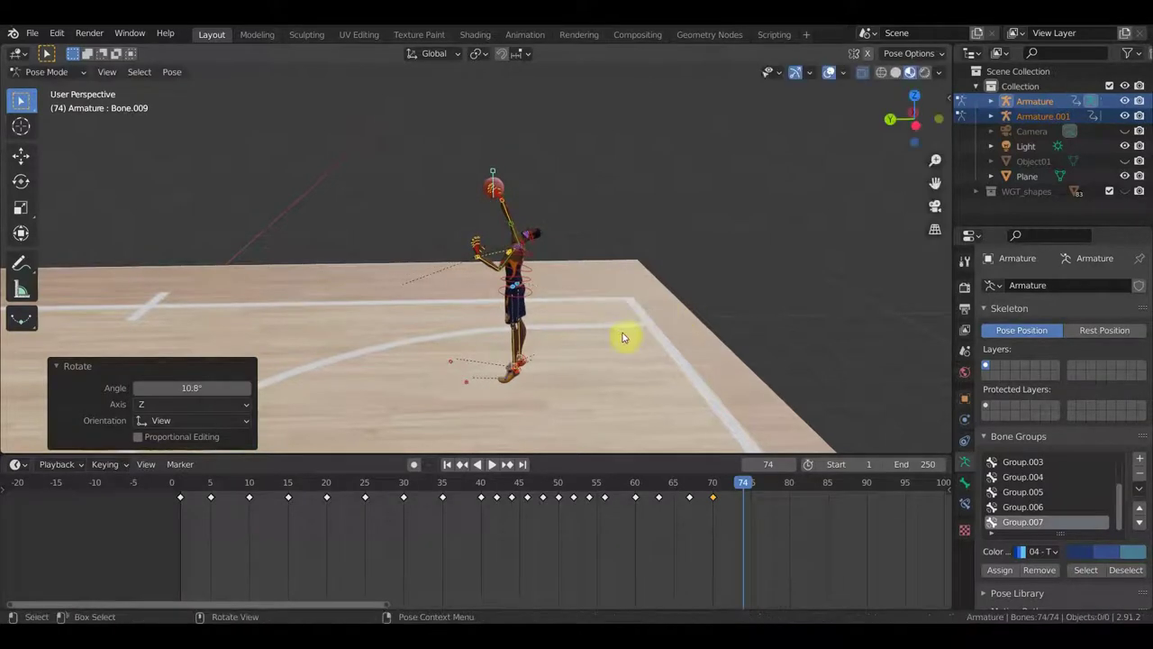
key("g")
left_click(647, 298)
mouse_move(647, 298)
middle_mouse_down()
mouse_move(526, 285)
mouse_move(618, 304)
mouse_move(608, 324)
middle_mouse_up()
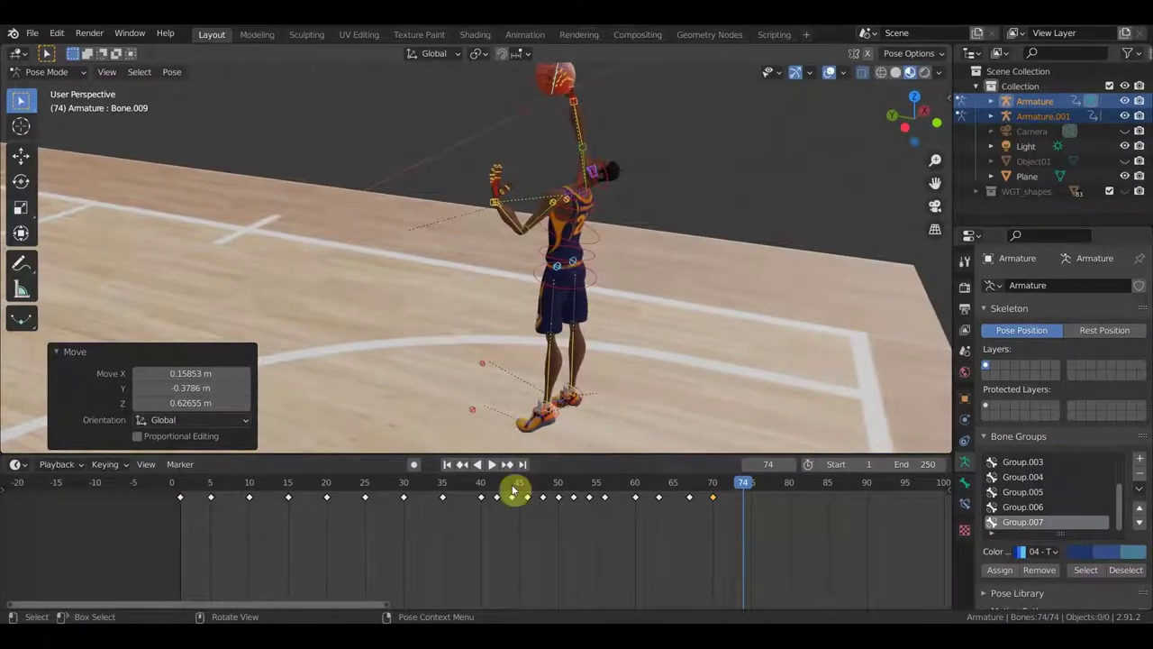
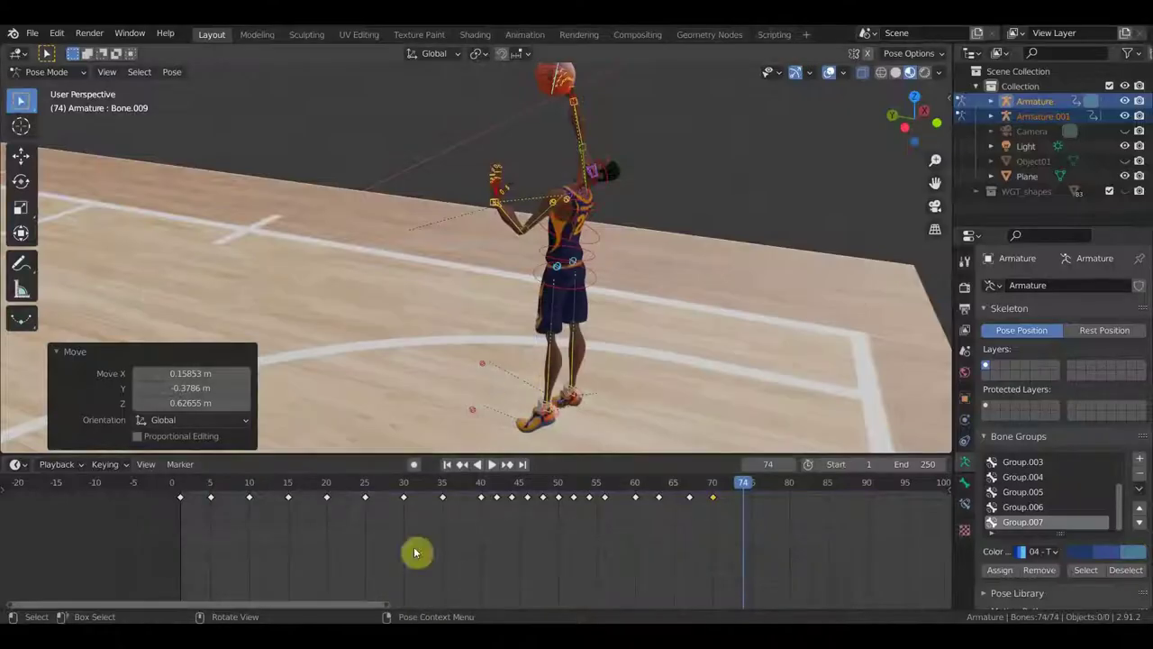
Step: Rotate and reposition the raised hand bone up toward the basketball overhead
middle_click_drag(532, 234, 661, 220)
left_click(529, 195)
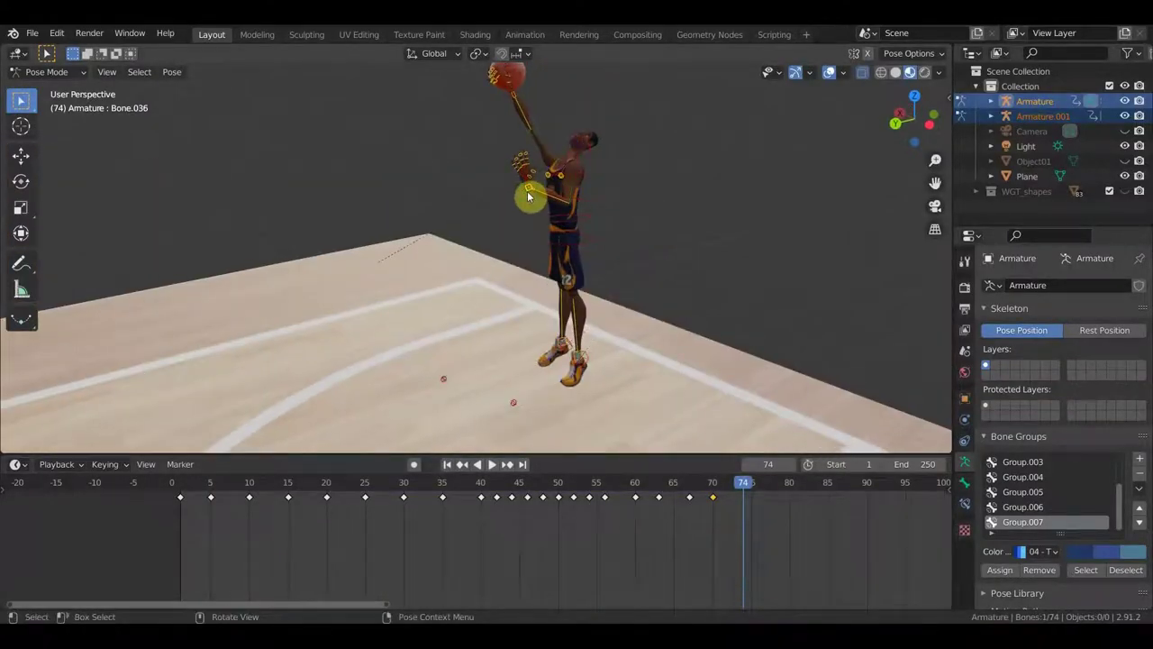
mouse_move(550, 216)
middle_mouse_down()
mouse_move(631, 226)
mouse_move(566, 225)
mouse_move(620, 244)
middle_mouse_up()
key("r")
left_click(638, 194)
key("g")
left_click(663, 277)
mouse_move(663, 277)
middle_mouse_down()
mouse_move(742, 401)
mouse_move(711, 400)
middle_mouse_up()
key("g")
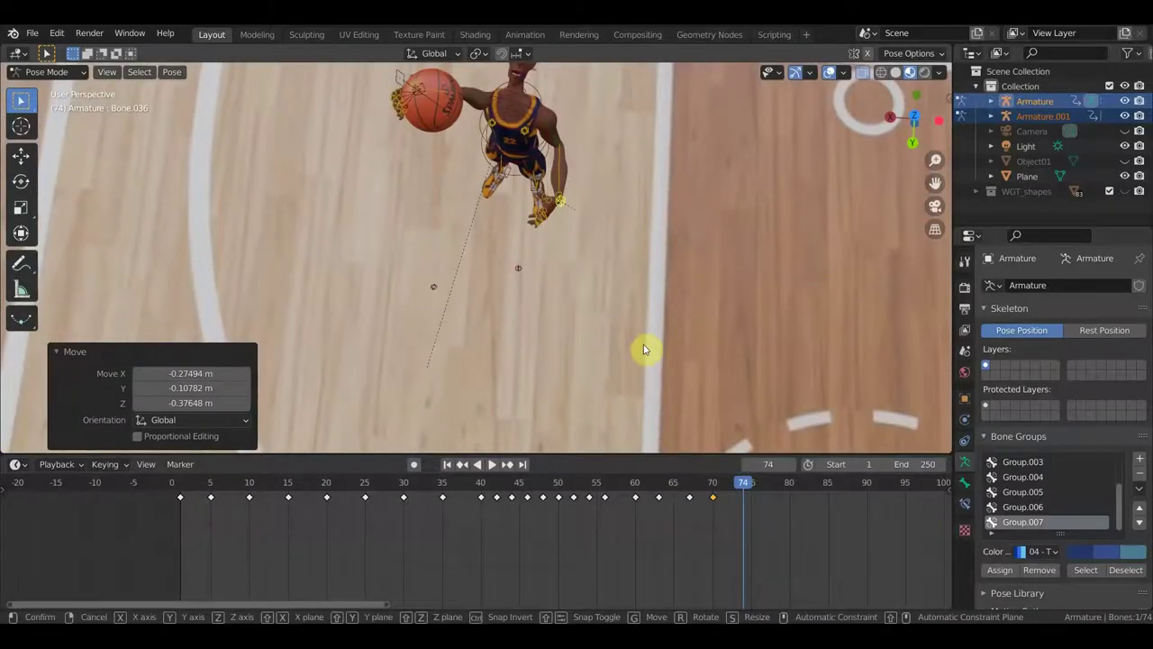
left_click(610, 323)
mouse_move(664, 317)
middle_mouse_down()
mouse_move(664, 301)
mouse_move(535, 206)
mouse_move(427, 198)
mouse_move(389, 181)
middle_mouse_up()
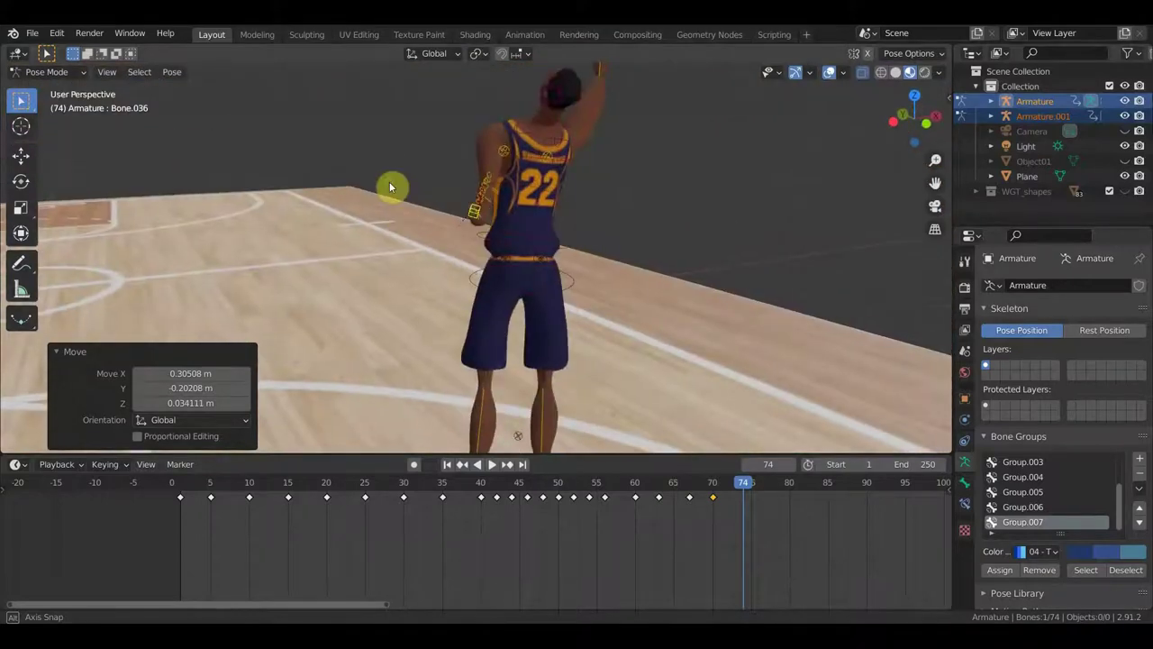
Step: Rotate the raised arm's upper arm bone
left_click(480, 179)
middle_click_drag(591, 222, 571, 219)
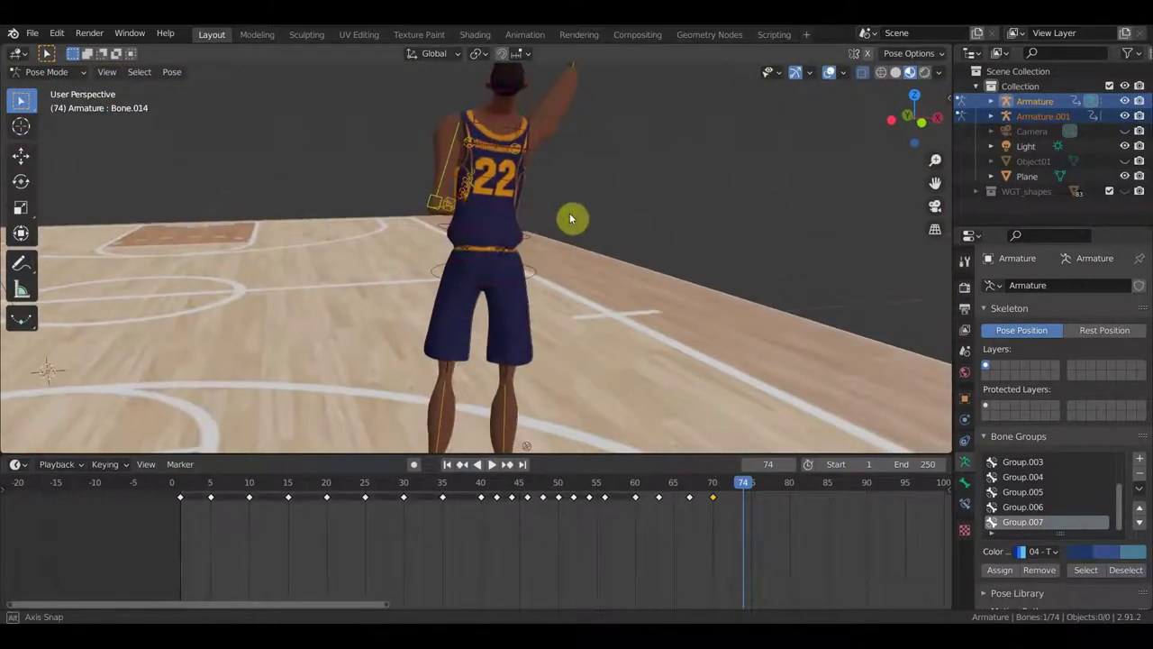
key("r")
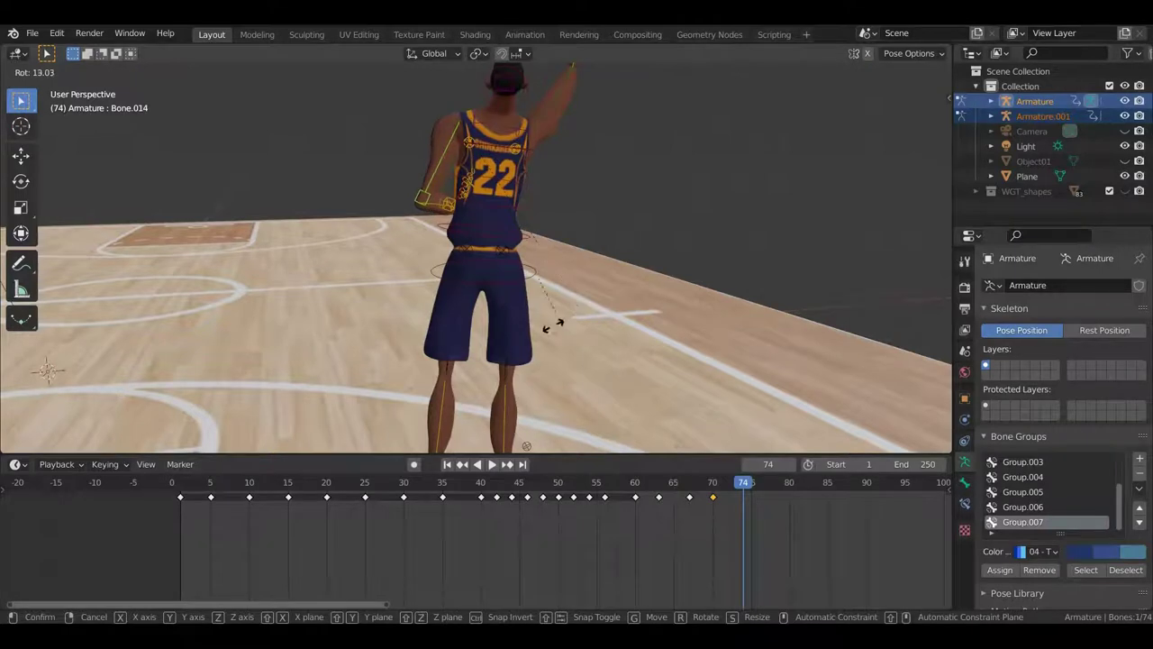
left_click(475, 330)
mouse_move(475, 329)
middle_mouse_down()
mouse_move(655, 325)
mouse_move(625, 399)
mouse_move(575, 261)
mouse_move(627, 342)
middle_mouse_up()
Step: Rotate the hand 41.1° about the Z axis so it reaches the ball
left_click(626, 342)
key("r")
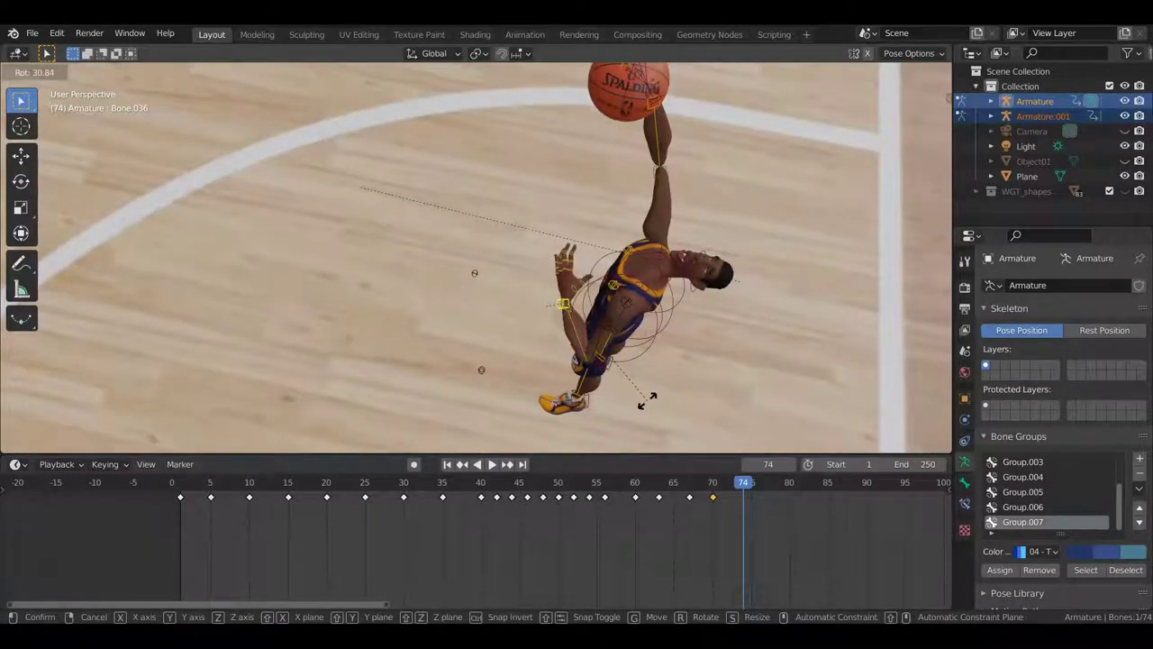
key("y")
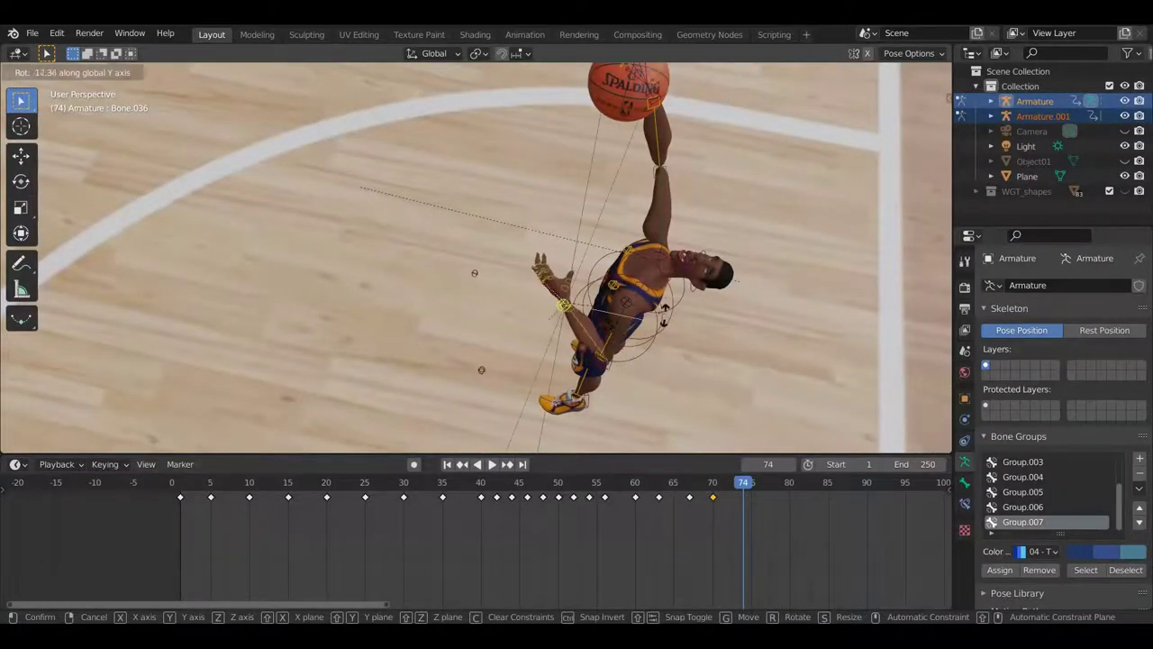
key("z")
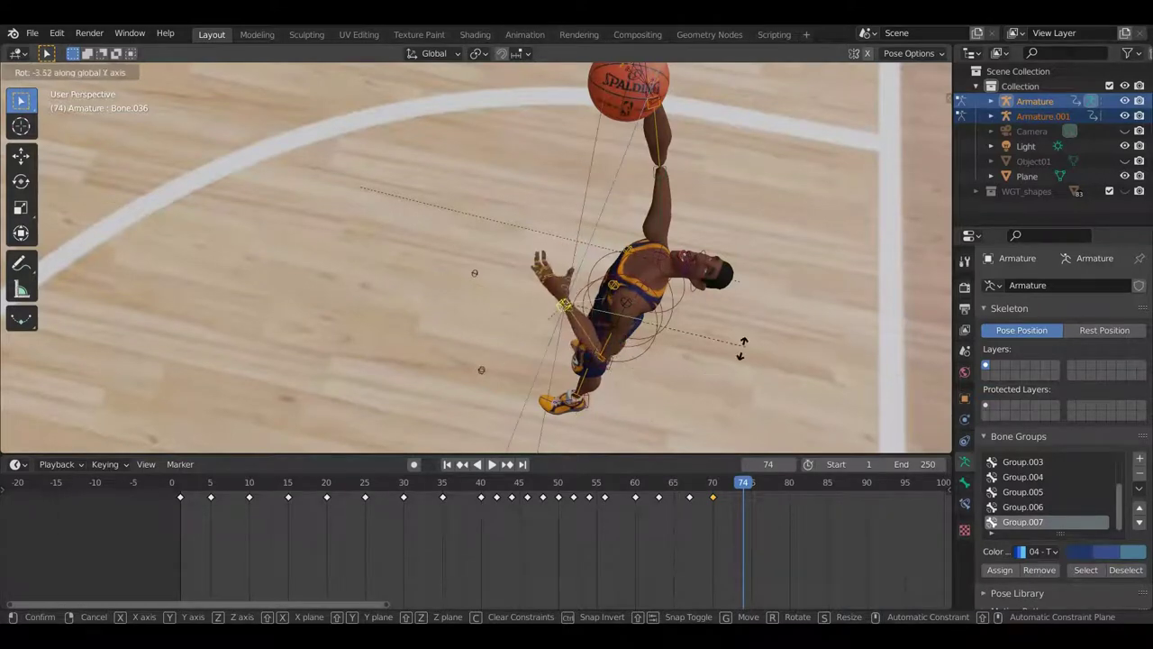
left_click(655, 410)
mouse_move(662, 411)
middle_mouse_down()
mouse_move(743, 346)
mouse_move(804, 327)
mouse_move(712, 254)
mouse_move(747, 172)
mouse_move(637, 312)
mouse_move(605, 334)
mouse_move(613, 262)
mouse_move(580, 263)
mouse_move(581, 322)
mouse_move(544, 221)
middle_mouse_up()
key("r")
left_click(729, 137)
Step: Bend the other arm back toward the hip, then select the ball bone
mouse_move(553, 283)
middle_mouse_down()
mouse_move(635, 307)
mouse_move(615, 285)
middle_mouse_up()
left_click(528, 271)
key("r")
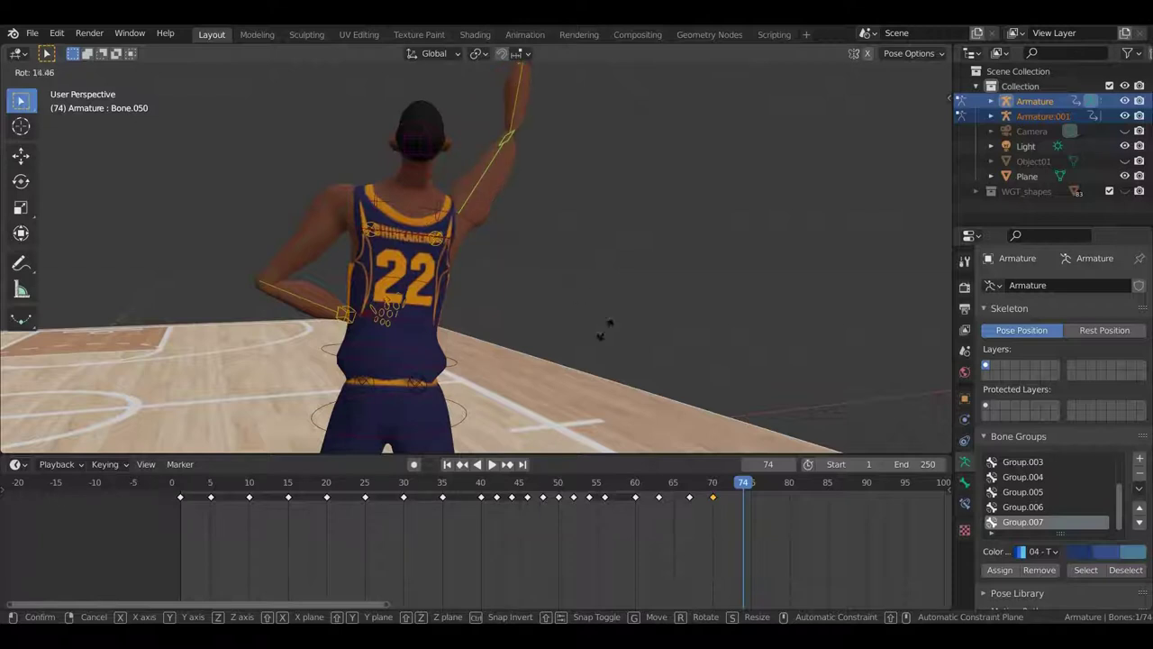
left_click(562, 399)
mouse_move(597, 361)
middle_mouse_down()
mouse_move(464, 320)
mouse_move(548, 337)
mouse_move(532, 280)
mouse_move(580, 352)
mouse_move(508, 189)
middle_mouse_up()
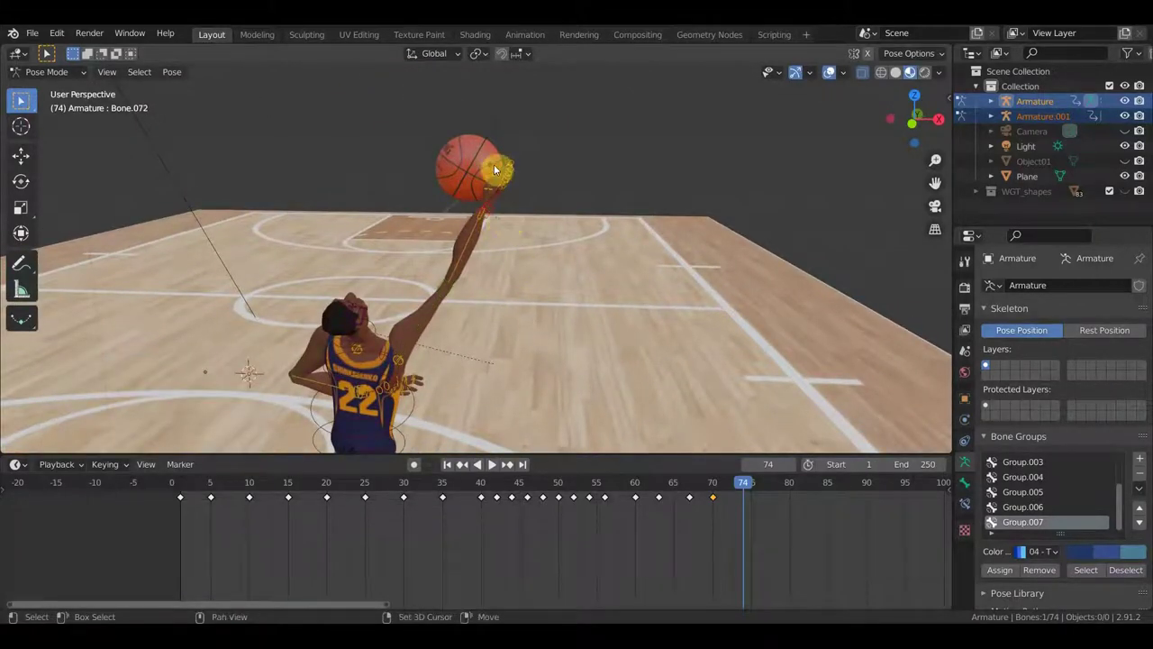
left_click(487, 137)
Step: Rotate and move the ball bone so the ball sits in the raised hand
middle_click_drag(548, 180, 621, 217)
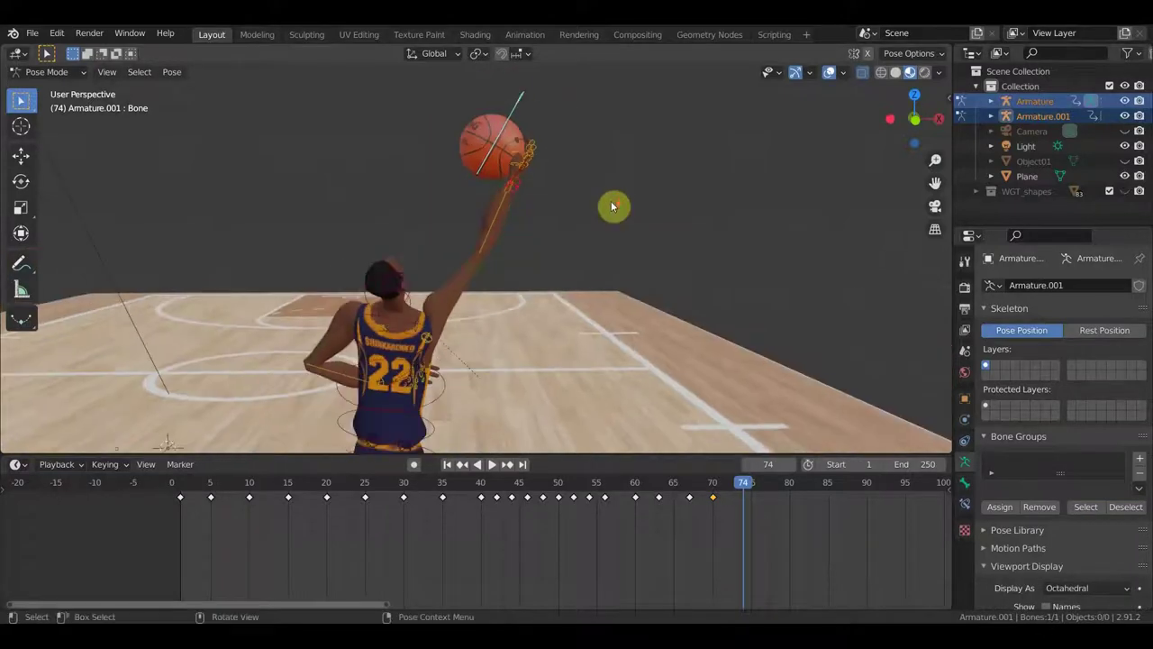
key("r")
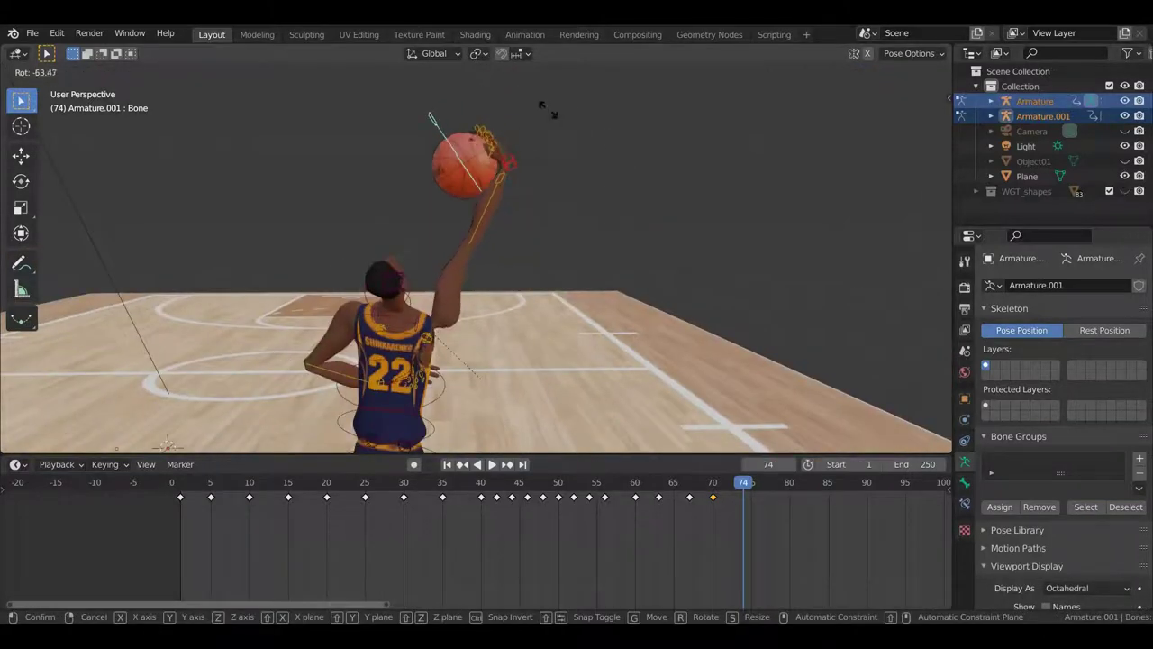
left_click(547, 114)
key("g")
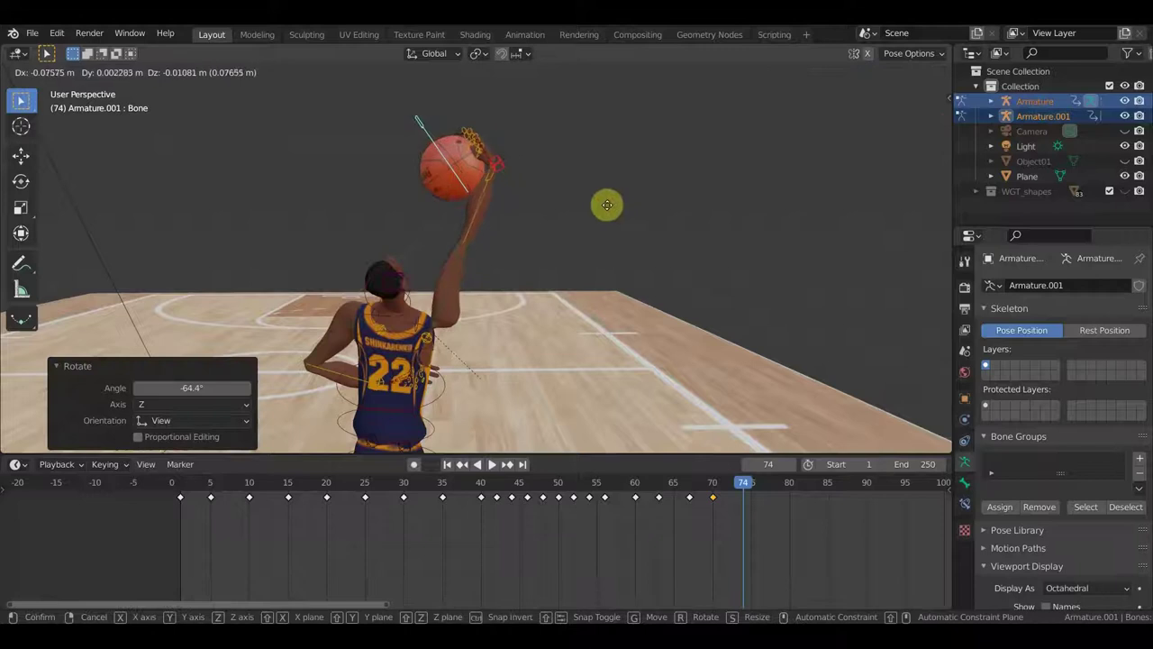
left_click(596, 208)
Step: Rotate the arm bone by 157° and then by 129°
mouse_move(451, 279)
middle_mouse_down()
mouse_move(515, 297)
mouse_move(565, 203)
middle_mouse_up()
left_click(480, 231)
key("r")
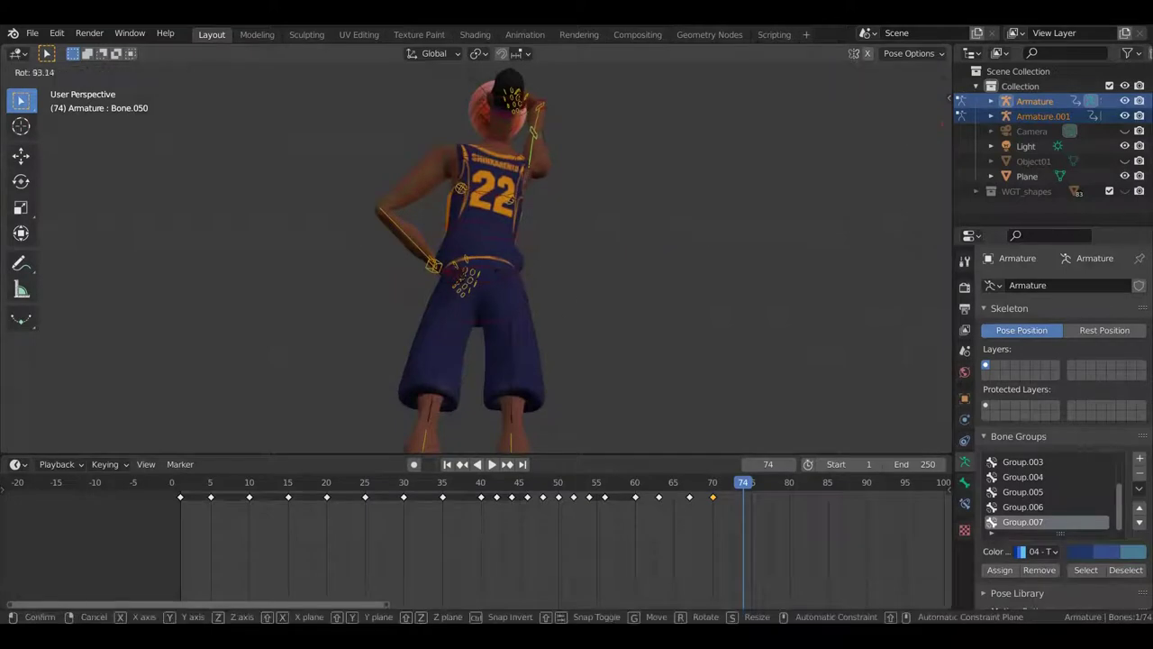
left_click(314, 155)
key("r")
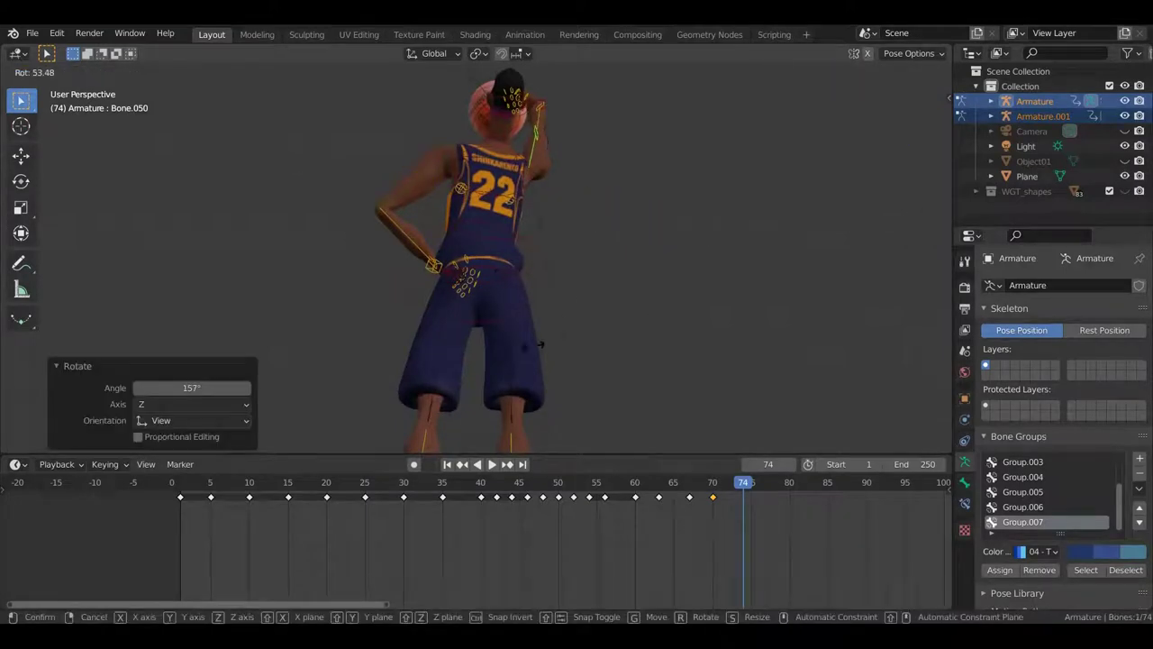
left_click(286, 287)
mouse_move(286, 286)
middle_mouse_down()
mouse_move(725, 270)
mouse_move(638, 321)
mouse_move(598, 307)
mouse_move(728, 295)
mouse_move(678, 368)
middle_mouse_up()
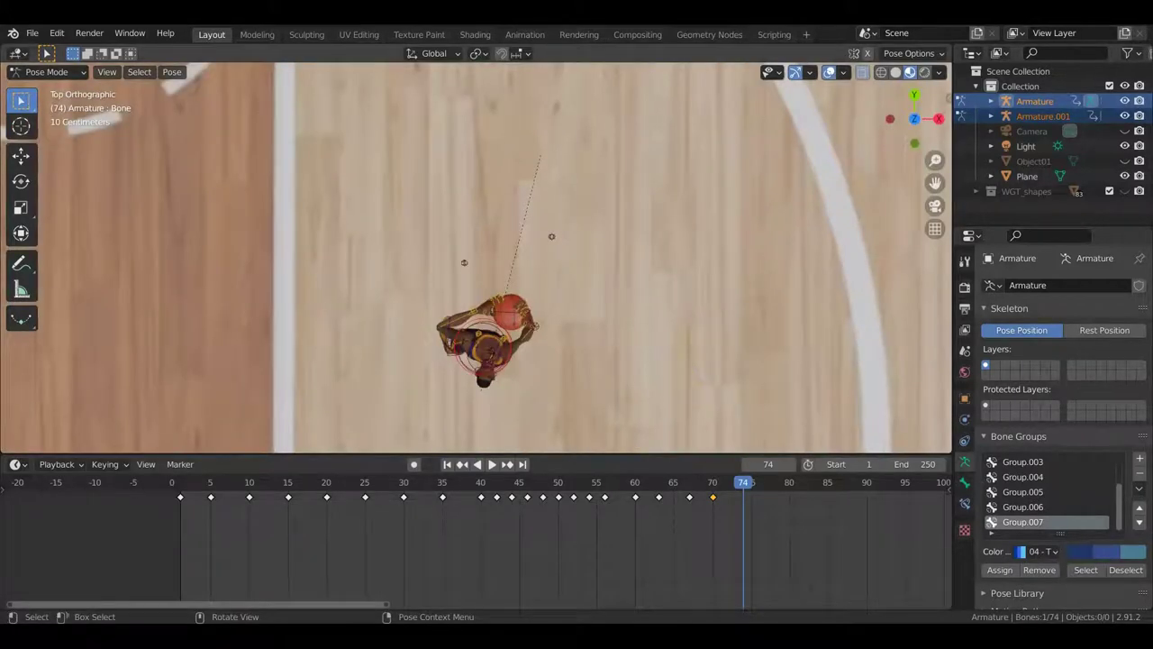
Step: Turn the whole player -38.9°
key("r")
left_click(647, 250)
mouse_move(647, 250)
middle_mouse_down()
mouse_move(664, 252)
mouse_move(633, 175)
mouse_move(592, 295)
mouse_move(719, 300)
middle_mouse_up()
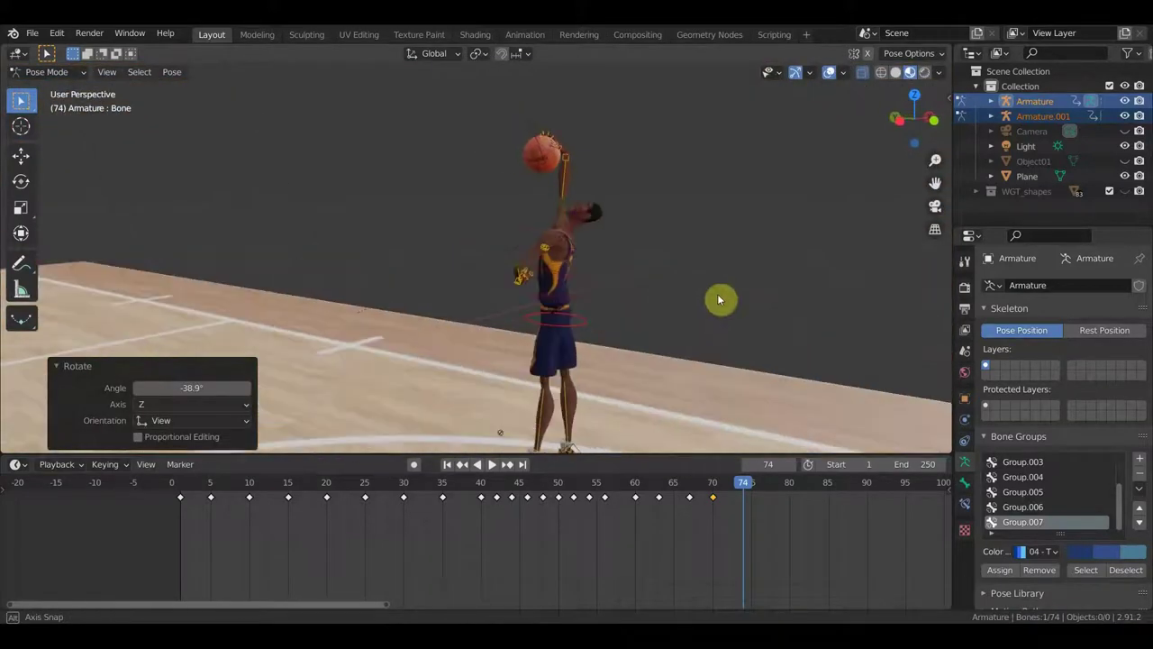
Step: Move the first foot bone to a new position
mouse_move(580, 315)
middle_mouse_down()
mouse_move(586, 297)
mouse_move(608, 291)
mouse_move(600, 412)
mouse_move(535, 431)
middle_mouse_up()
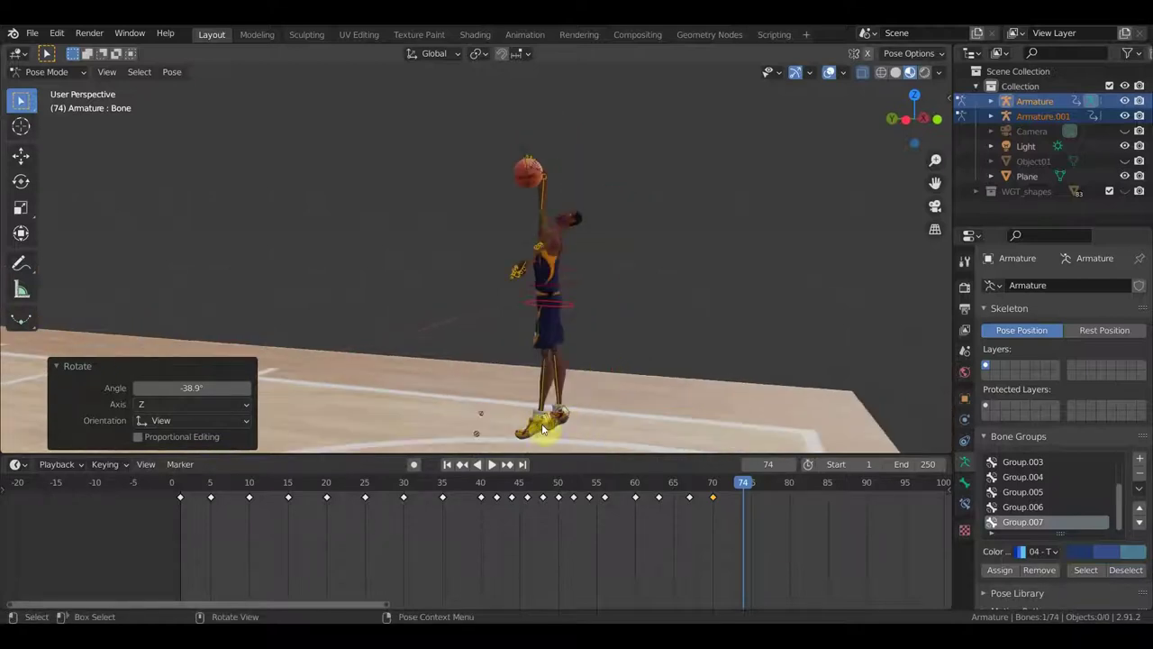
left_click(551, 436)
key("g")
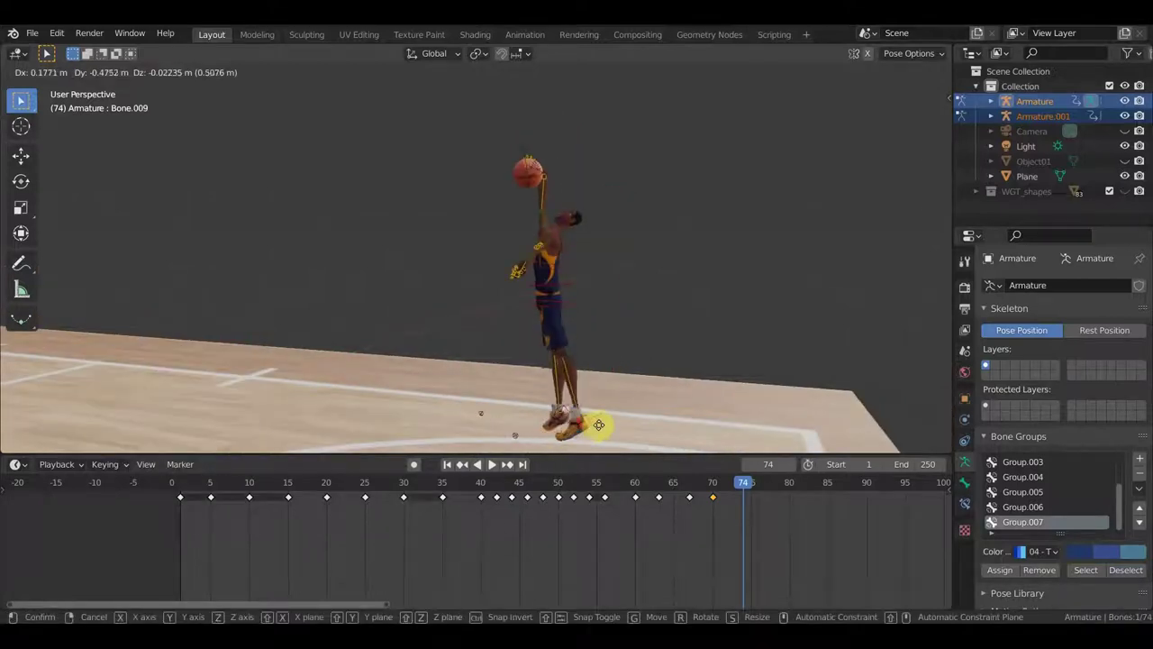
left_click(602, 411)
Step: Rotate and move the other leg bone
middle_click_drag(642, 411, 838, 412)
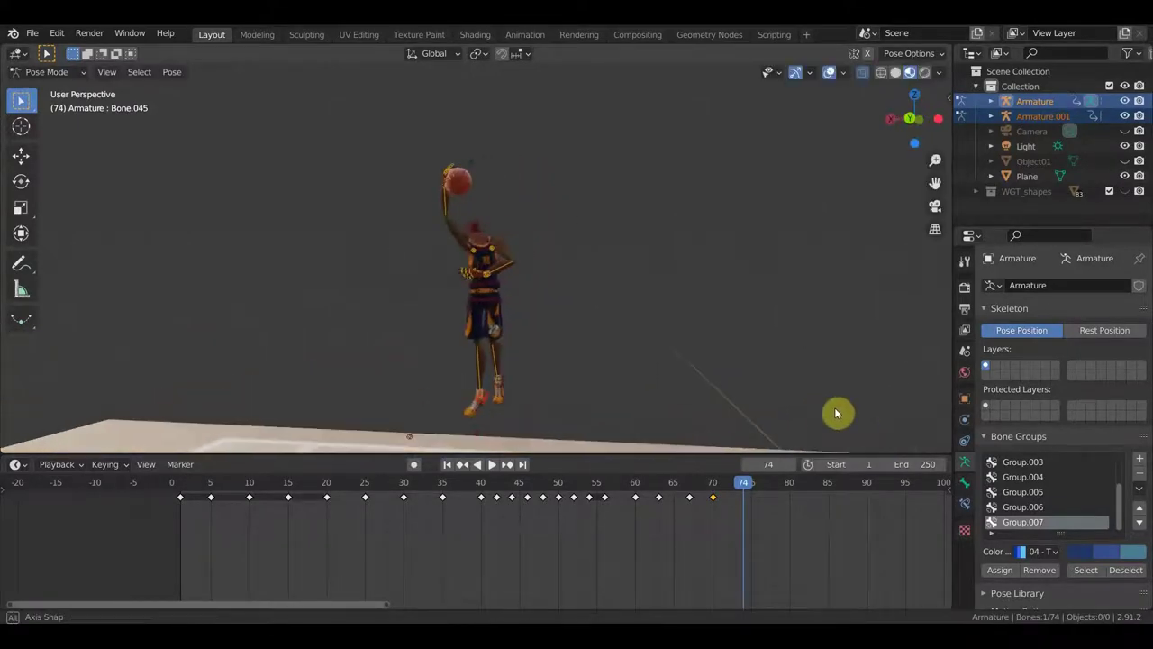
mouse_move(685, 405)
middle_mouse_down()
mouse_move(731, 402)
mouse_move(715, 443)
mouse_move(675, 98)
mouse_move(695, 232)
middle_mouse_up()
key("r")
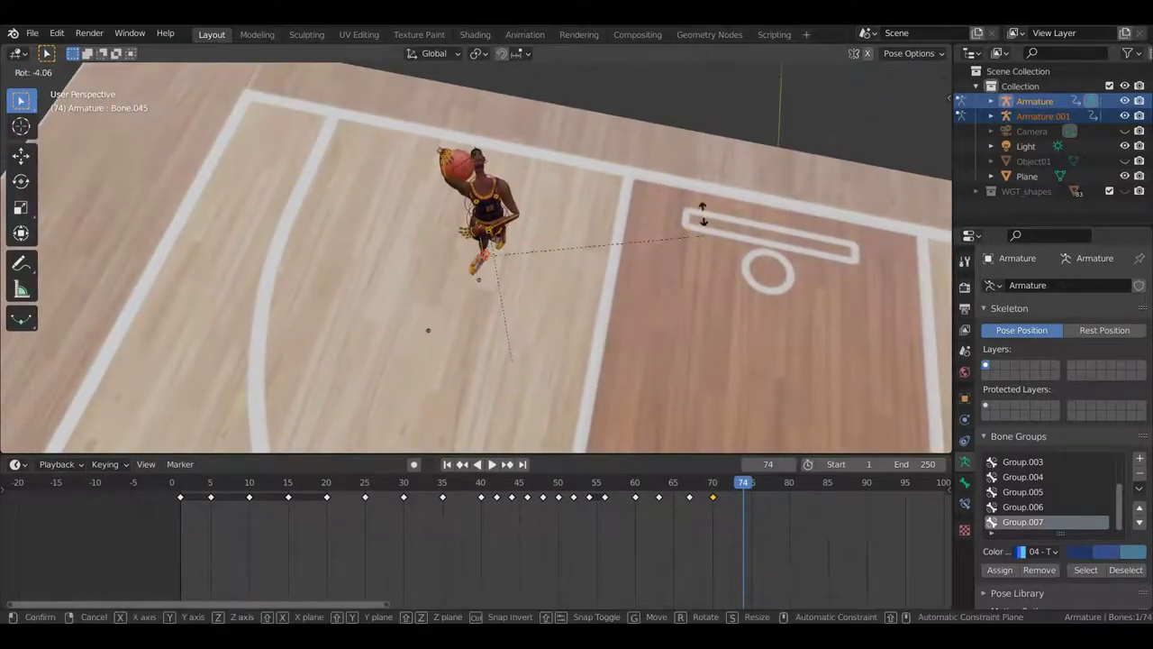
left_click(653, 147)
key("g")
left_click(655, 197)
Step: Adjust the first foot bone's position once more
middle_click_drag(652, 217, 618, 93)
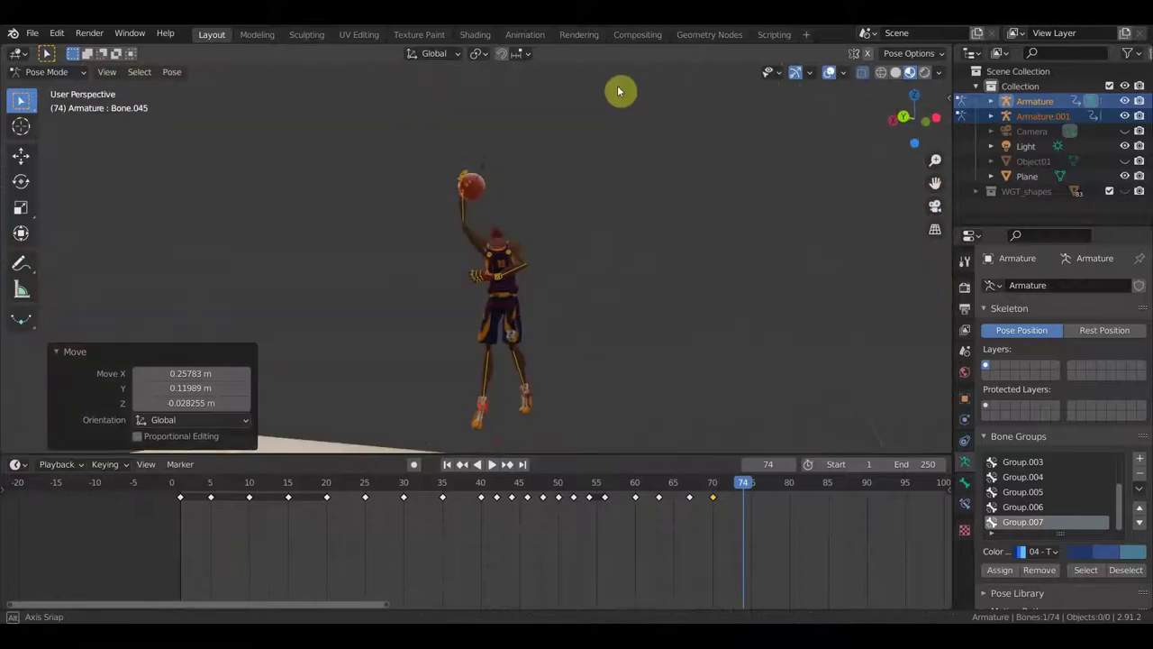
left_click(533, 393)
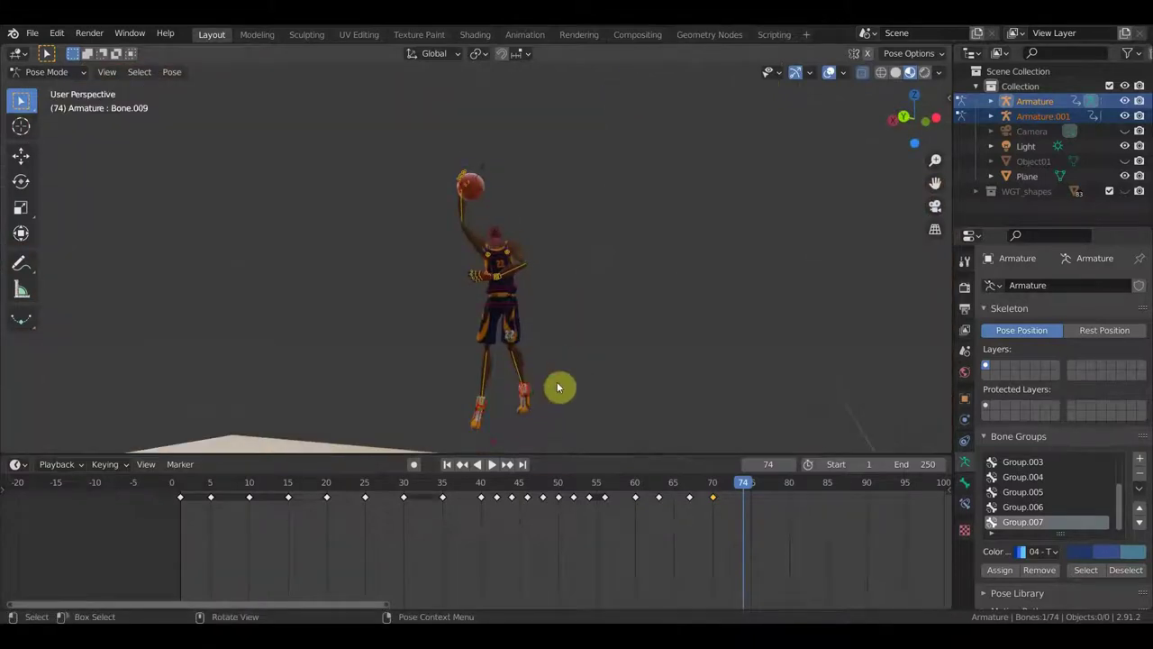
key("g")
left_click(571, 385)
Step: Rotate the ball's bone by about -36° from a top-down view
mouse_move(566, 391)
middle_mouse_down()
mouse_move(497, 387)
mouse_move(630, 352)
middle_mouse_up()
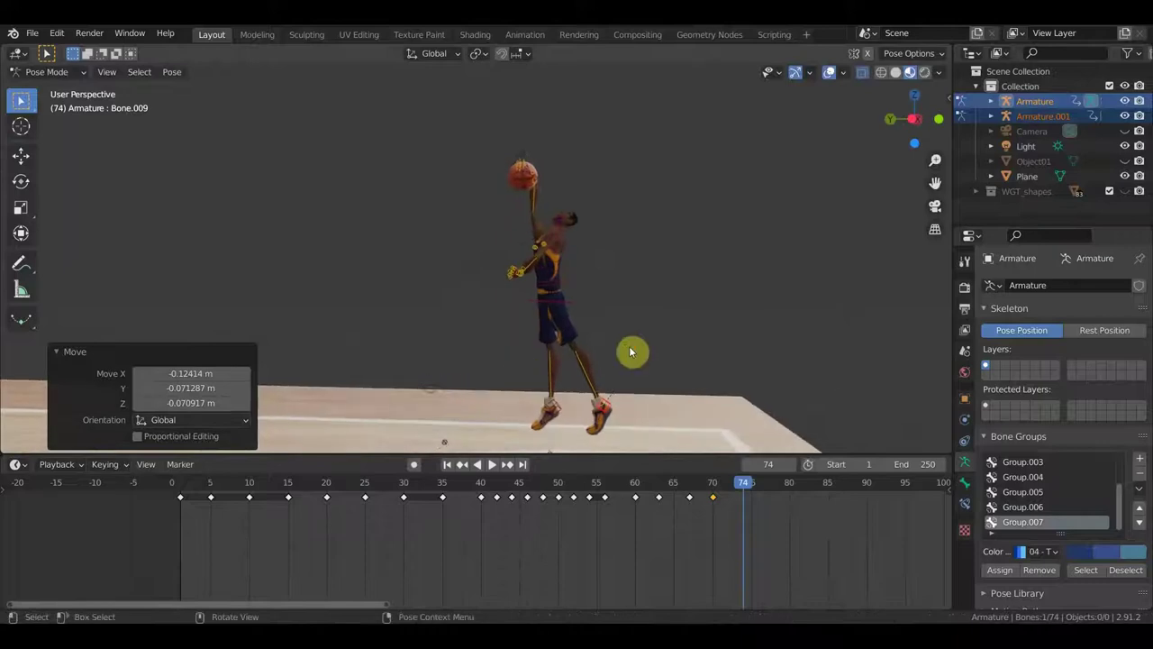
left_click(569, 277)
middle_click_drag(605, 270, 595, 330)
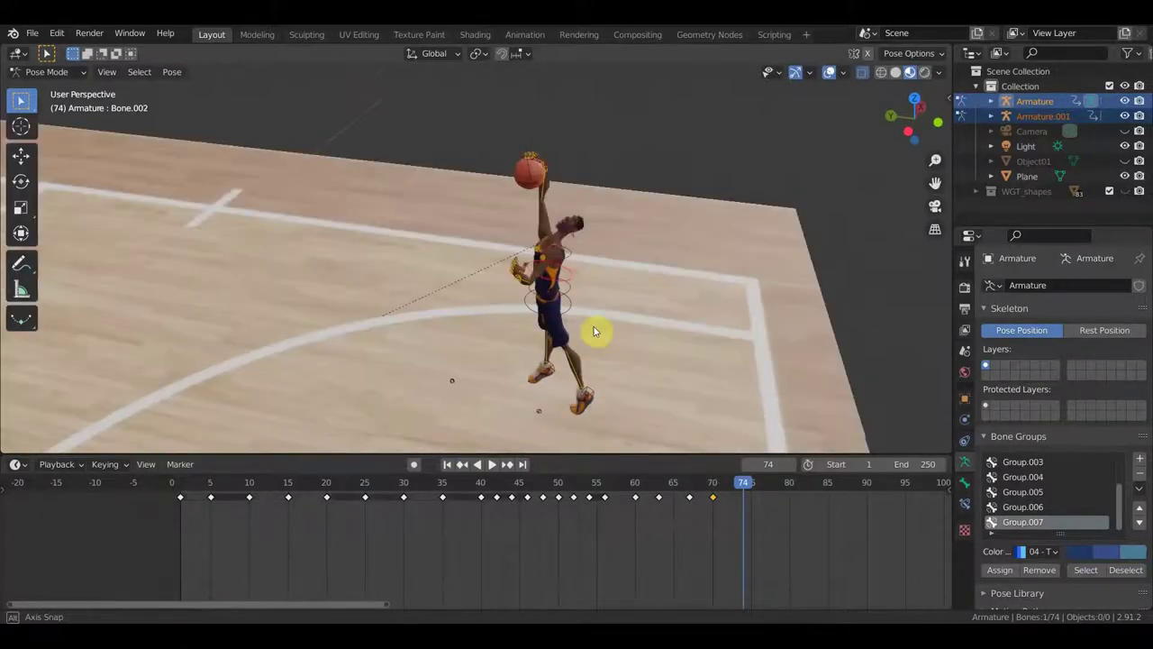
scroll(595, 330, "up", 3)
scroll(543, 297, "up", 2)
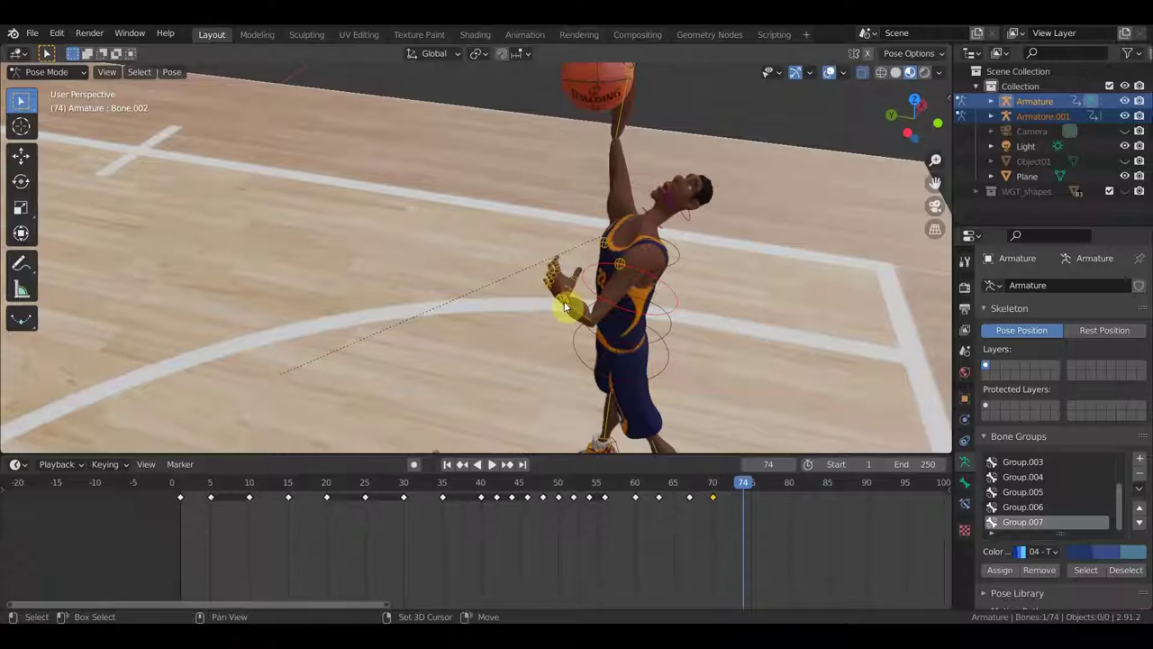
mouse_move(631, 121)
middle_mouse_down()
mouse_move(654, 152)
mouse_move(571, 261)
mouse_move(570, 316)
mouse_move(600, 279)
mouse_move(530, 260)
mouse_move(485, 348)
middle_mouse_up()
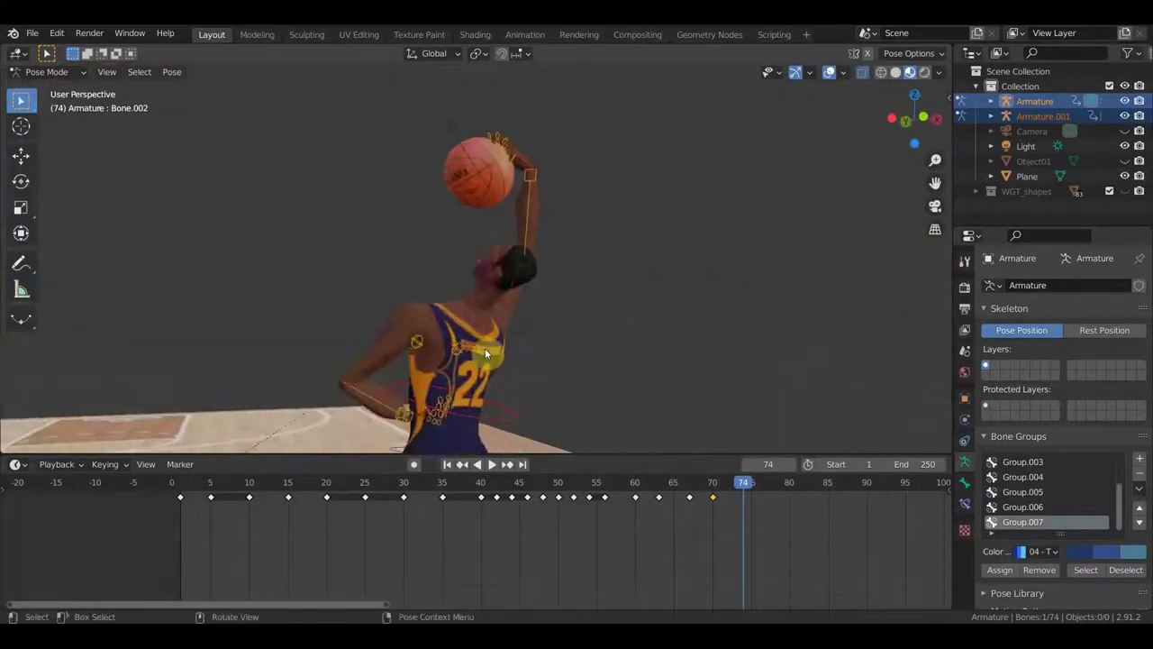
middle_click_drag(548, 289, 548, 391)
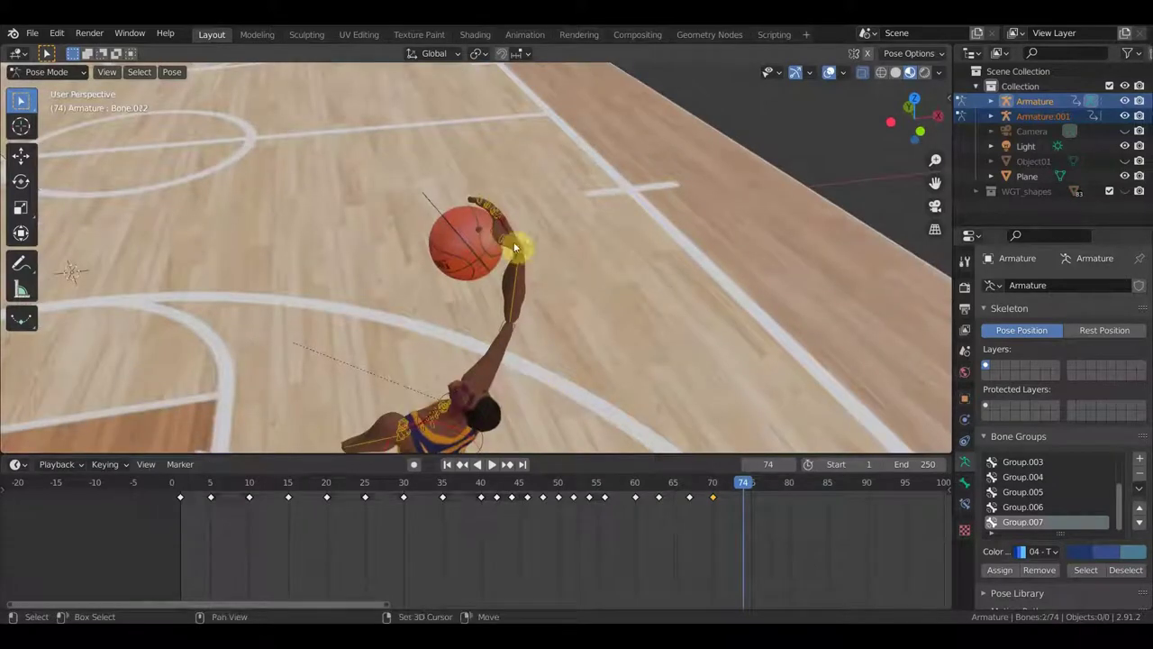
left_click(441, 207)
mouse_move(441, 207)
middle_mouse_down()
mouse_move(600, 252)
mouse_move(593, 300)
mouse_move(558, 358)
middle_mouse_up()
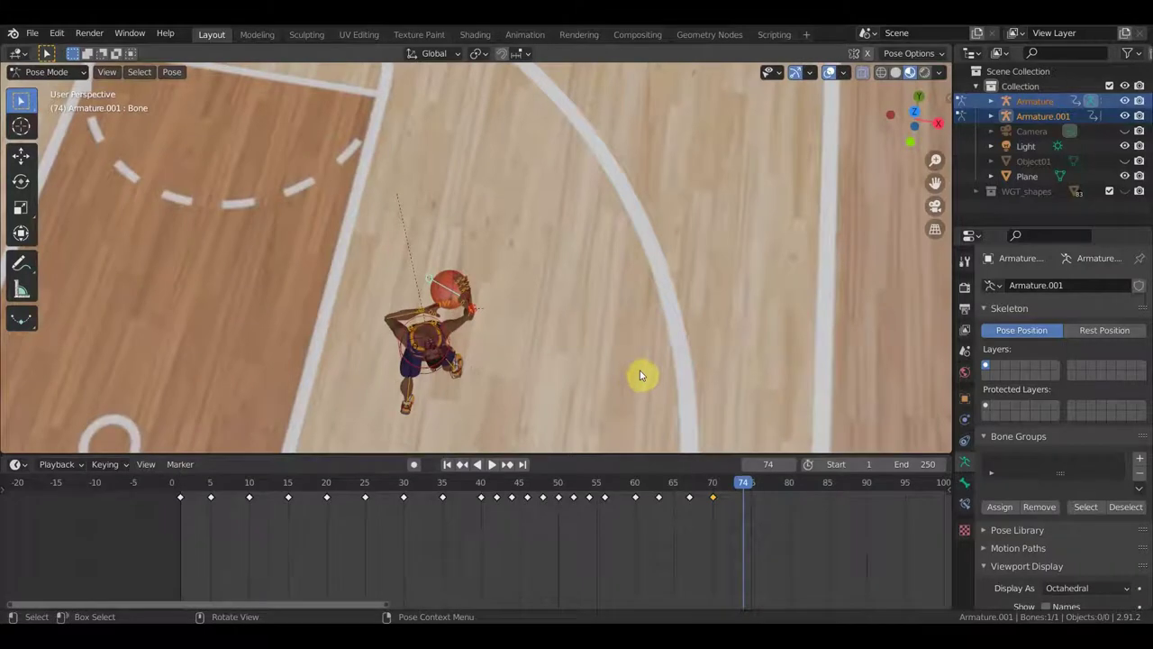
key("r")
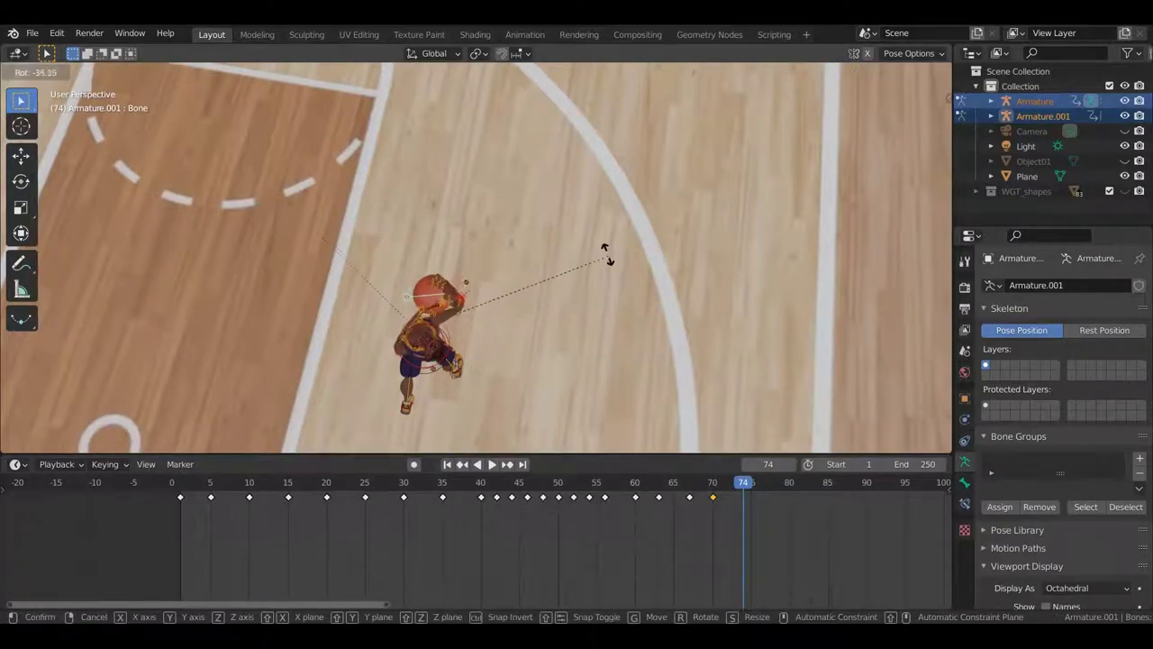
left_click(609, 259)
Step: Move the lower hand bone at the hip to a new position
mouse_move(610, 259)
middle_mouse_down()
mouse_move(623, 291)
mouse_move(695, 195)
mouse_move(757, 196)
middle_mouse_up()
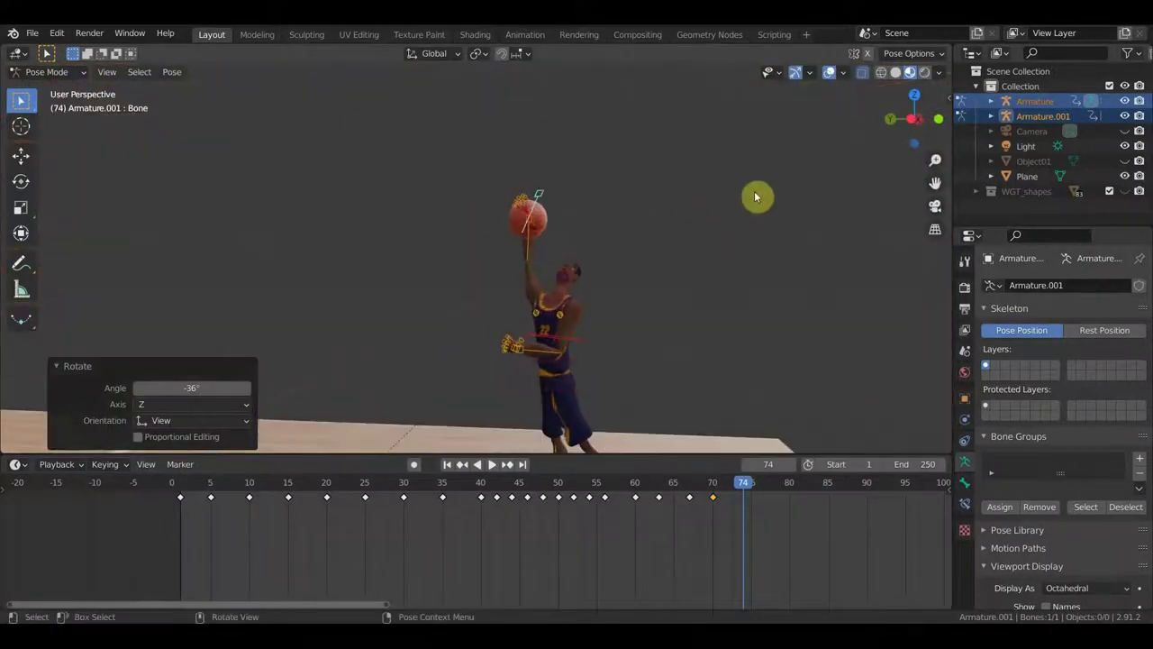
middle_click_drag(598, 328, 594, 364)
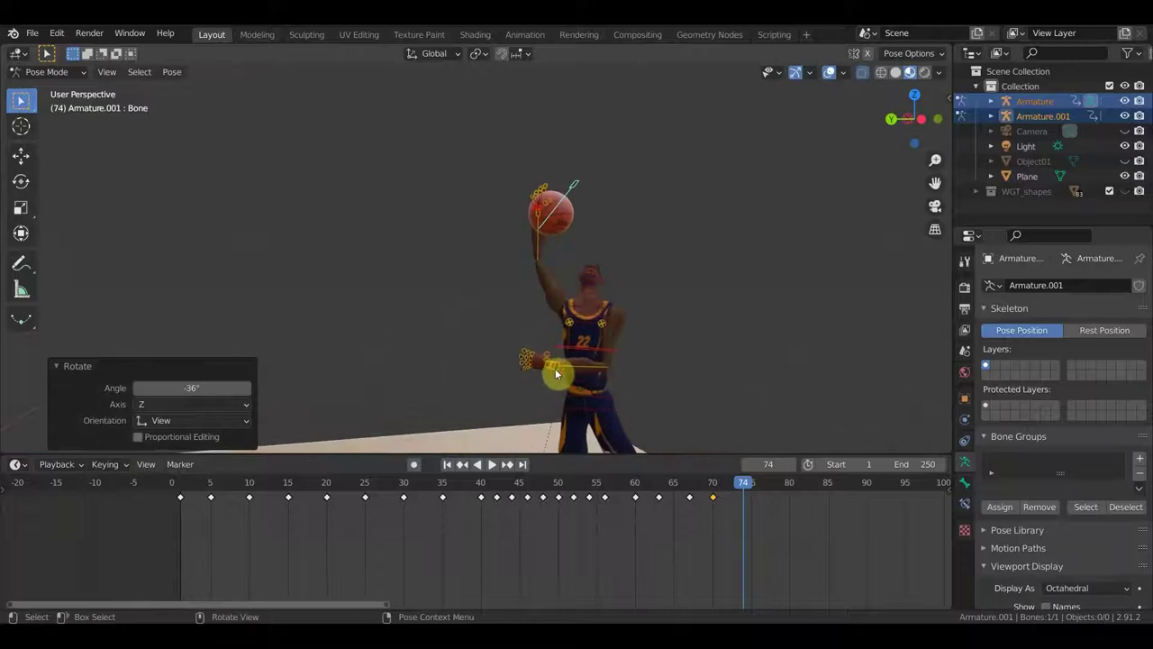
left_click(554, 371)
key("g")
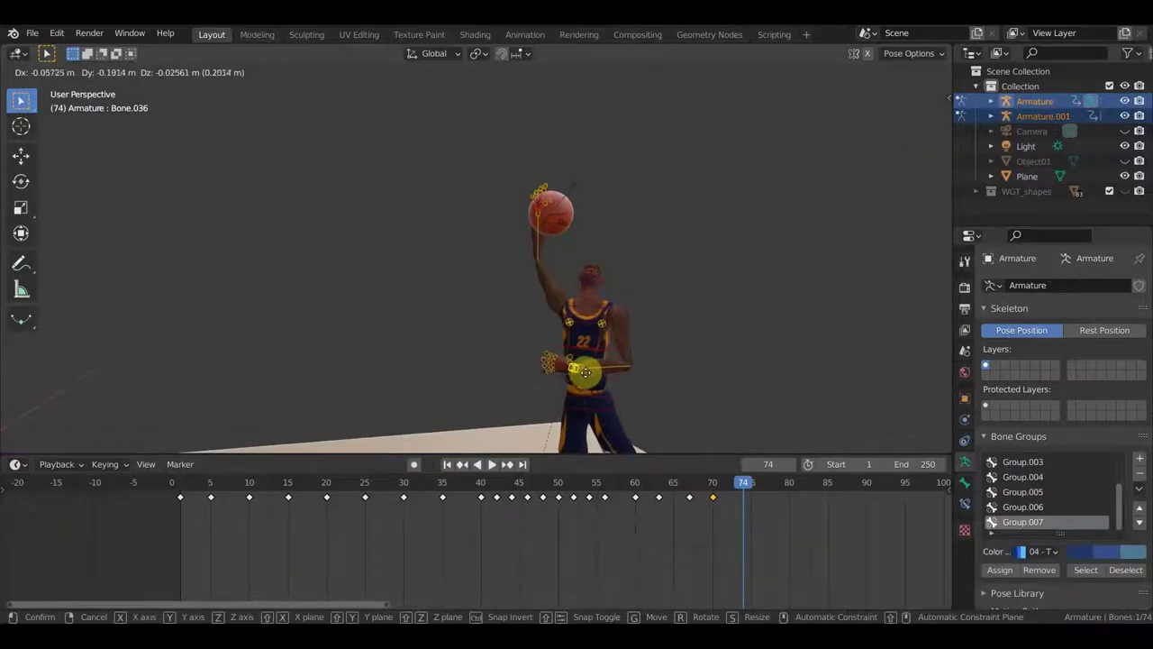
left_click(582, 368)
Step: Adjust the chest bone's rotation, cancelling further chest and lower-spine rotations
mouse_move(548, 373)
middle_mouse_down()
mouse_move(484, 360)
mouse_move(551, 324)
middle_mouse_up()
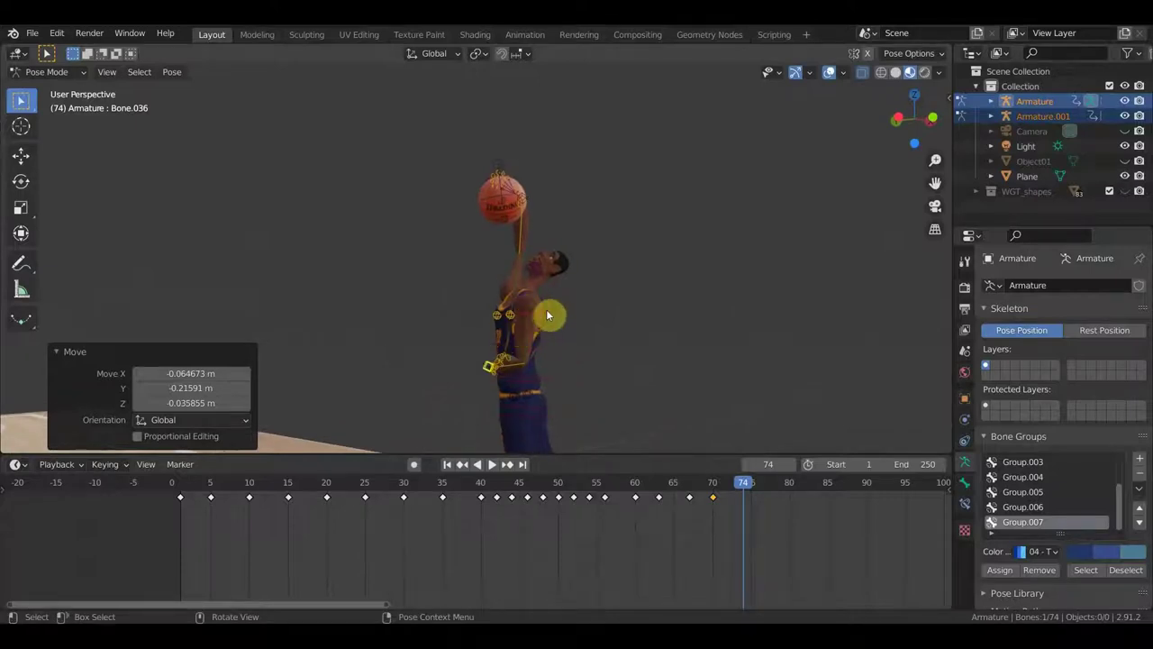
left_click(546, 316)
key("r")
left_click(584, 317)
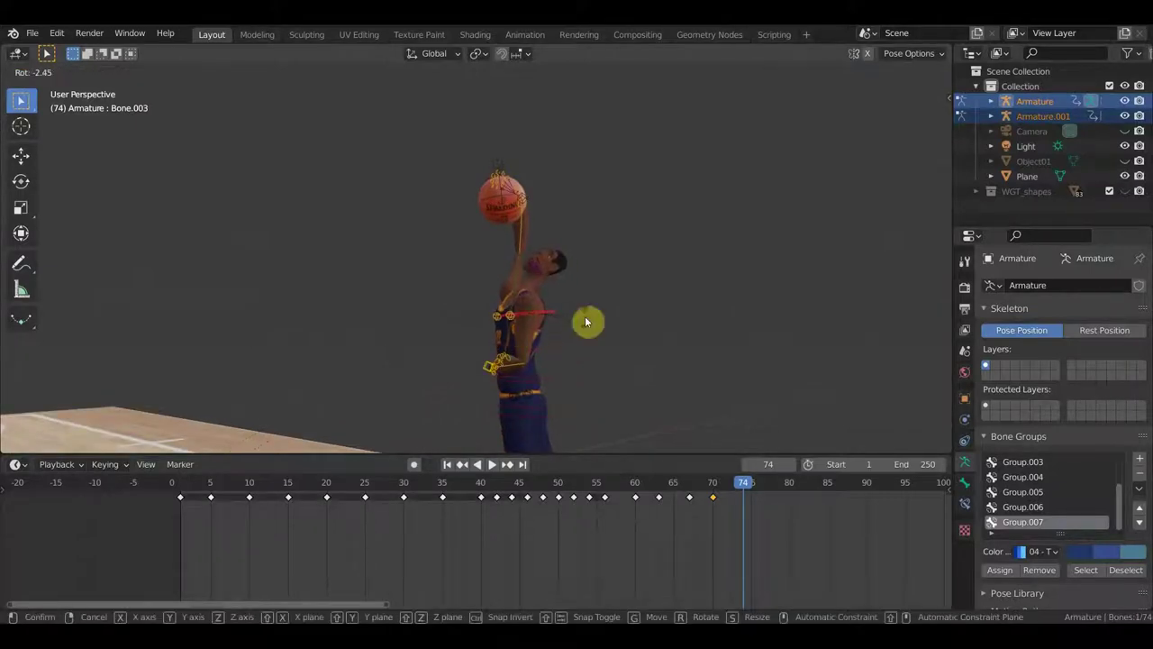
key("r")
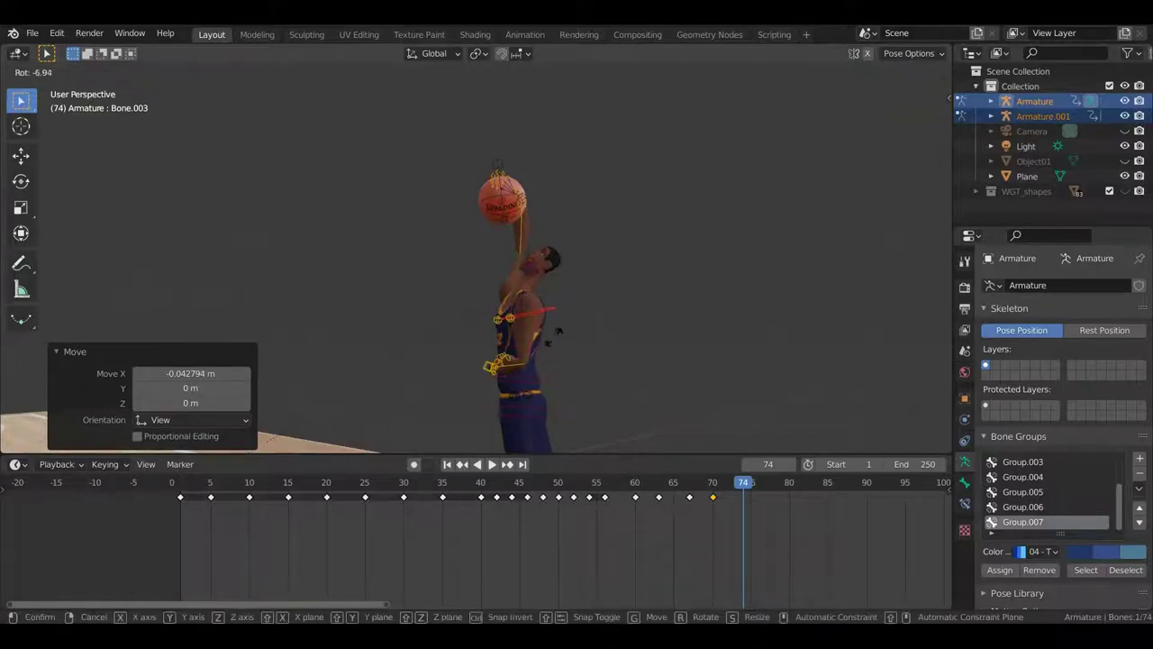
right_click(551, 356)
left_click(568, 357)
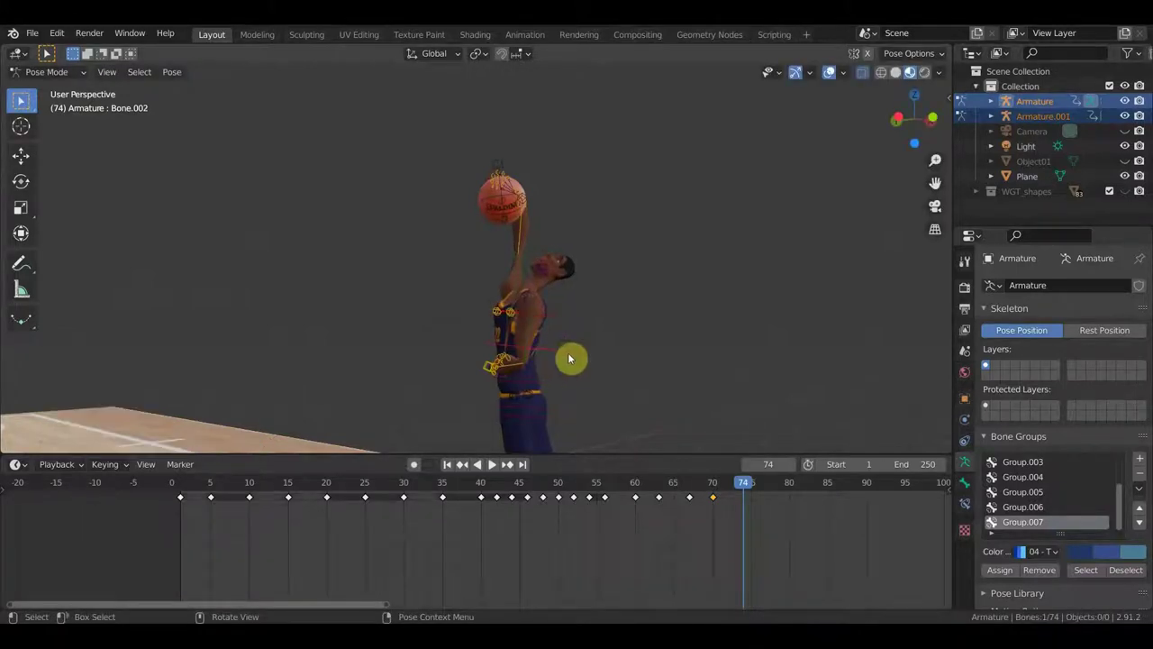
key("r")
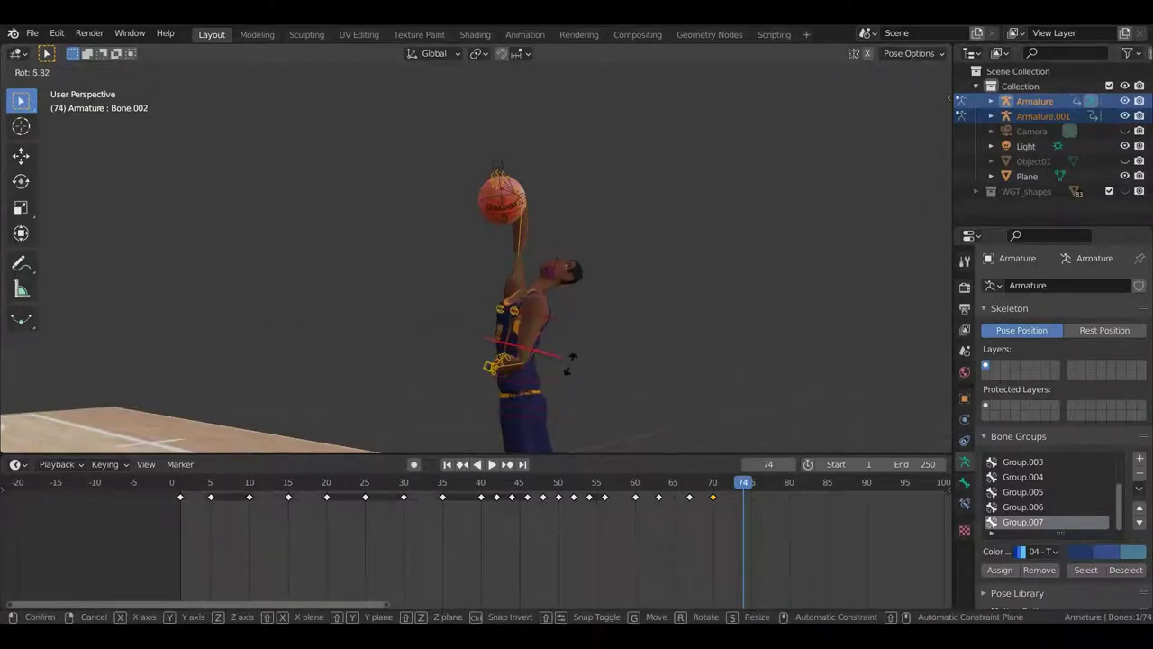
right_click(570, 360)
Step: Rotate the ball's control bone twice, finishing at -38.2°
mouse_move(571, 368)
middle_mouse_down()
mouse_move(409, 273)
mouse_move(303, 317)
mouse_move(335, 284)
middle_mouse_up()
left_click(403, 222)
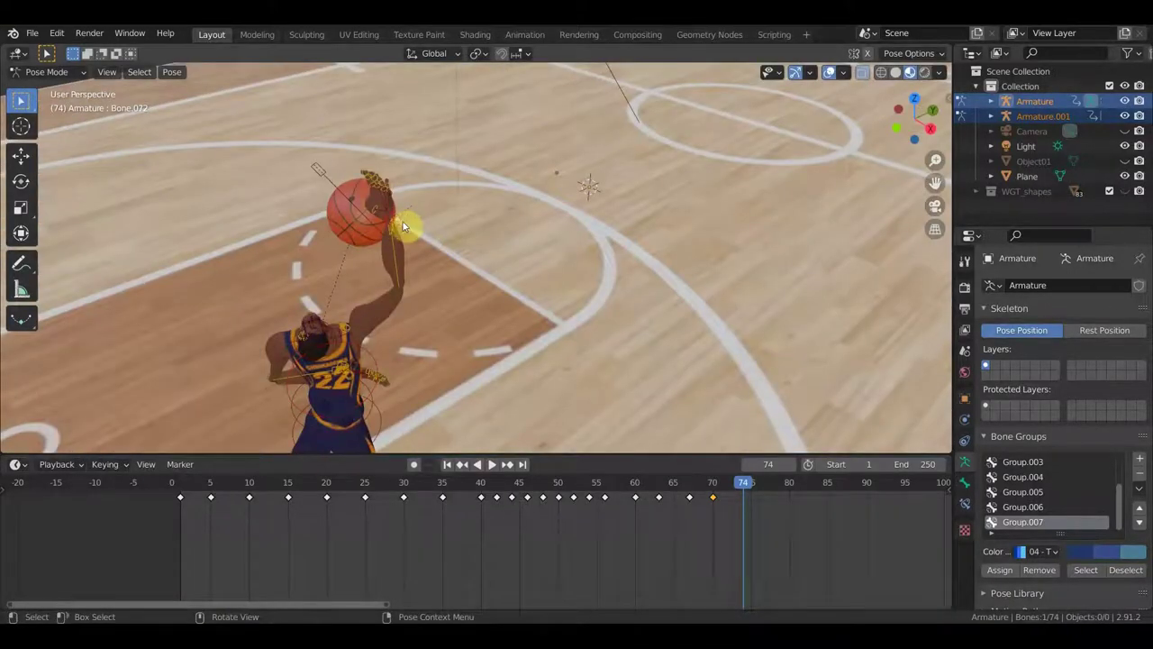
left_click(333, 184, "shift")
mouse_move(330, 178)
middle_mouse_down()
mouse_move(469, 265)
mouse_move(431, 352)
mouse_move(511, 345)
middle_mouse_up()
key("r")
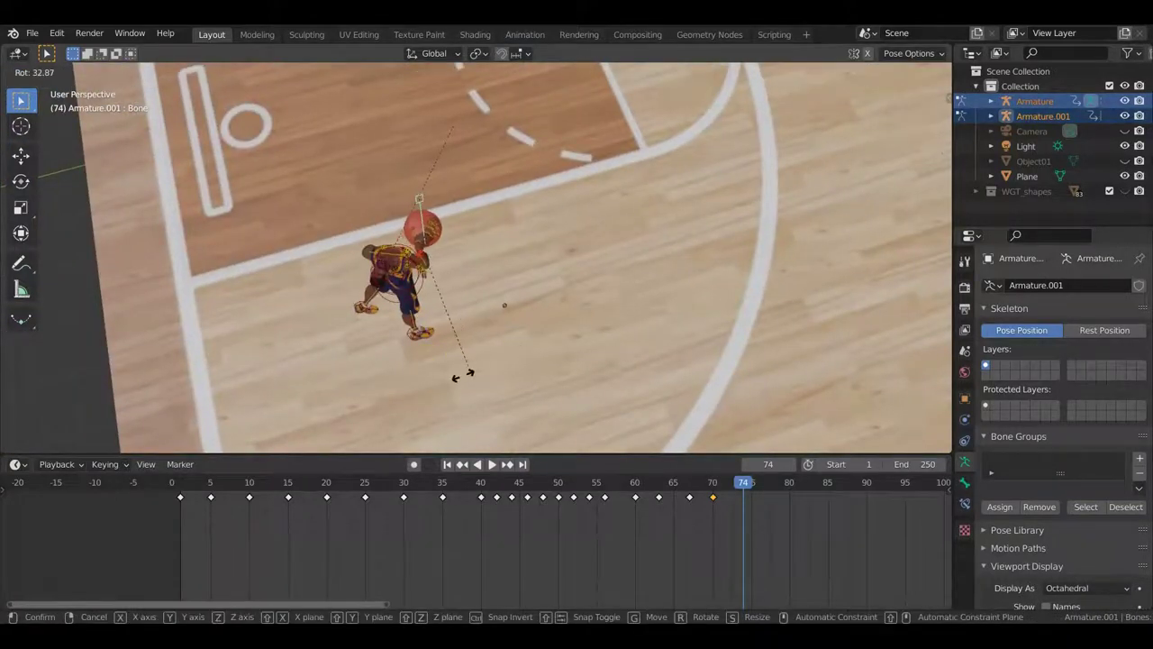
left_click(460, 375)
mouse_move(460, 374)
middle_mouse_down()
mouse_move(548, 276)
mouse_move(612, 237)
mouse_move(531, 218)
middle_mouse_up()
key("r")
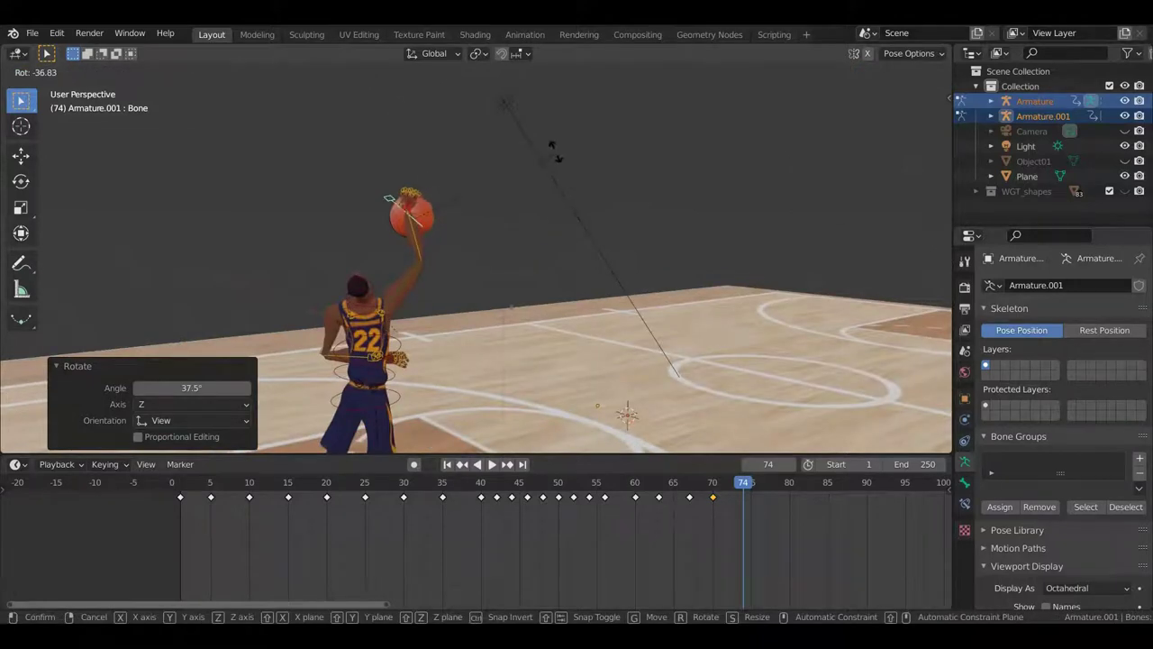
left_click(552, 155)
Step: Nudge the hand on the ball slightly and rotate it, ending at -29.3°
mouse_move(549, 161)
middle_mouse_down()
mouse_move(639, 260)
mouse_move(696, 252)
mouse_move(556, 226)
mouse_move(513, 167)
middle_mouse_up()
left_click(528, 177)
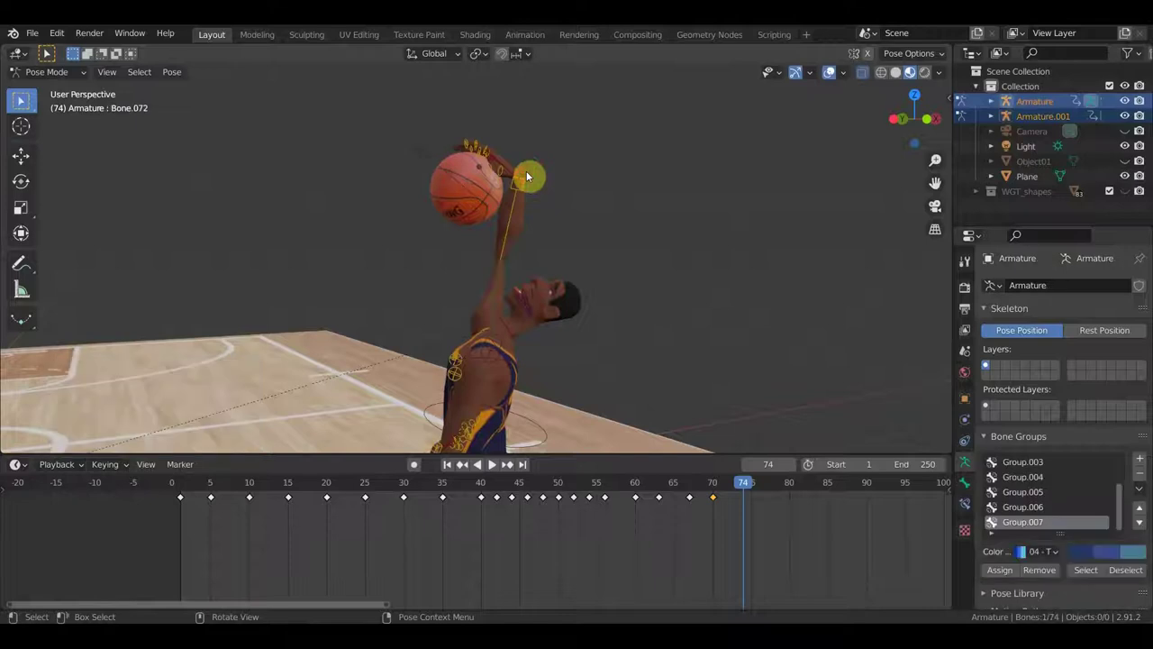
key("g")
left_click(536, 195)
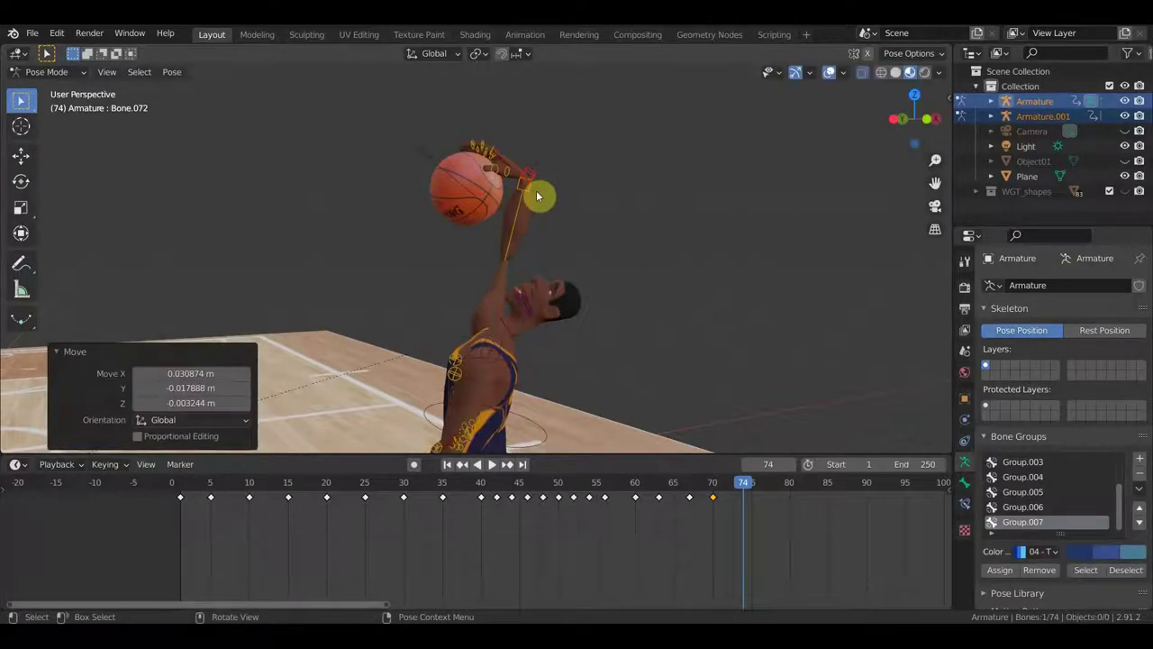
key("r")
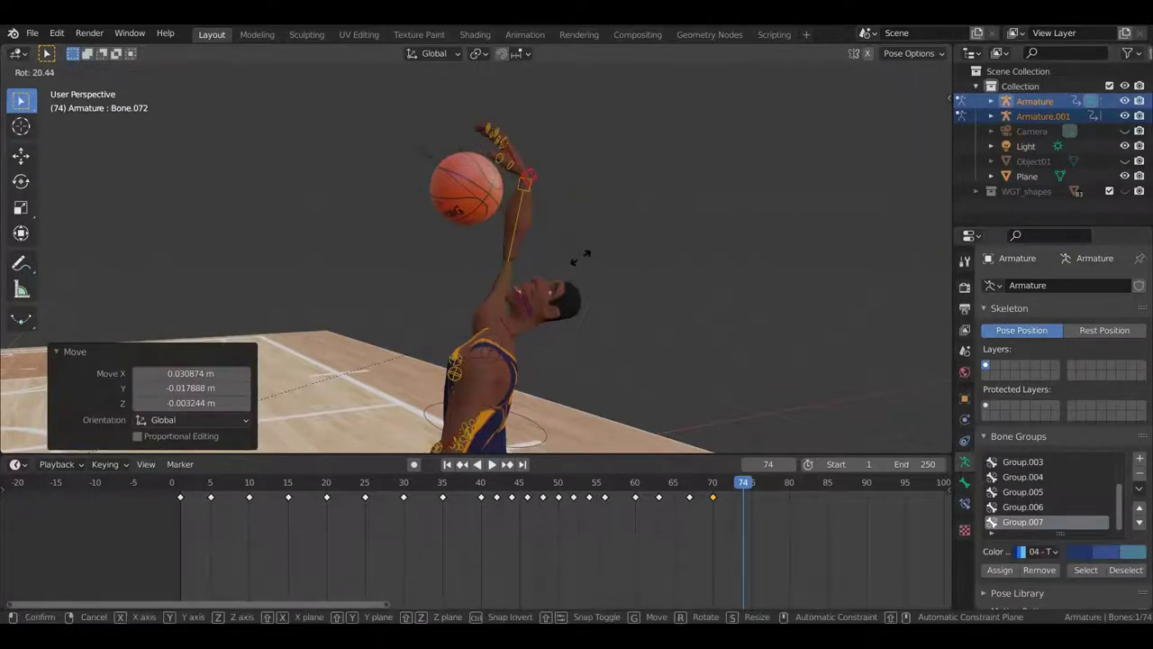
left_click(597, 243)
mouse_move(597, 242)
middle_mouse_down()
mouse_move(432, 222)
mouse_move(508, 211)
middle_mouse_up()
key("r")
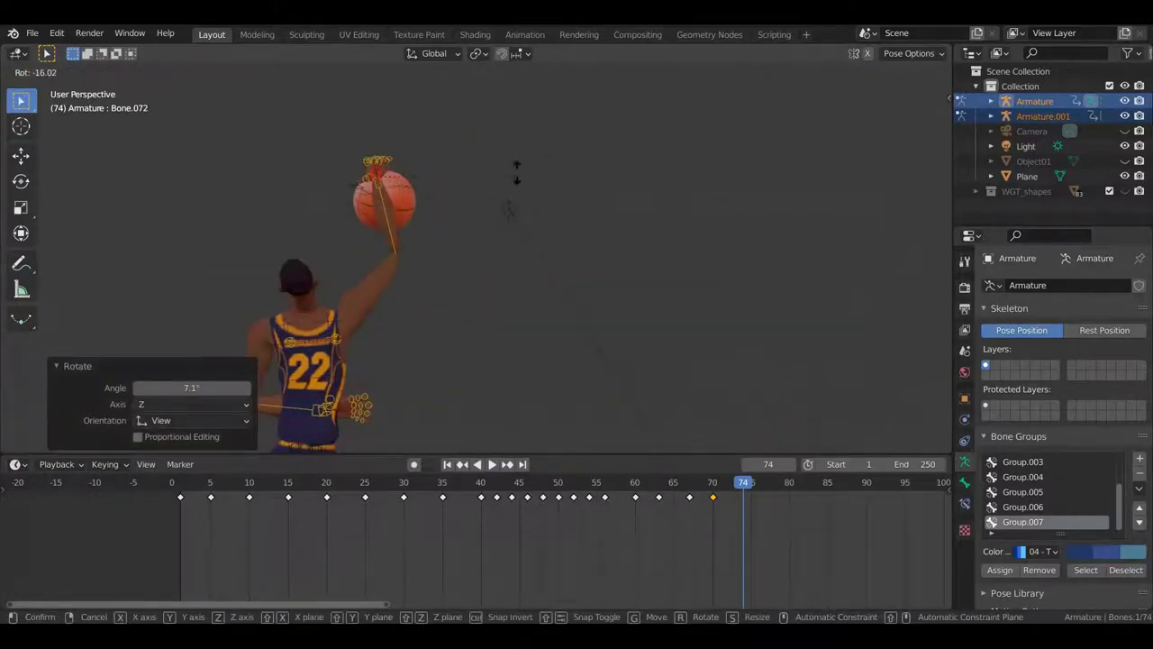
left_click(493, 199)
Step: Rotate the raised arm's forearm by 25.7°
middle_click_drag(580, 201, 631, 208)
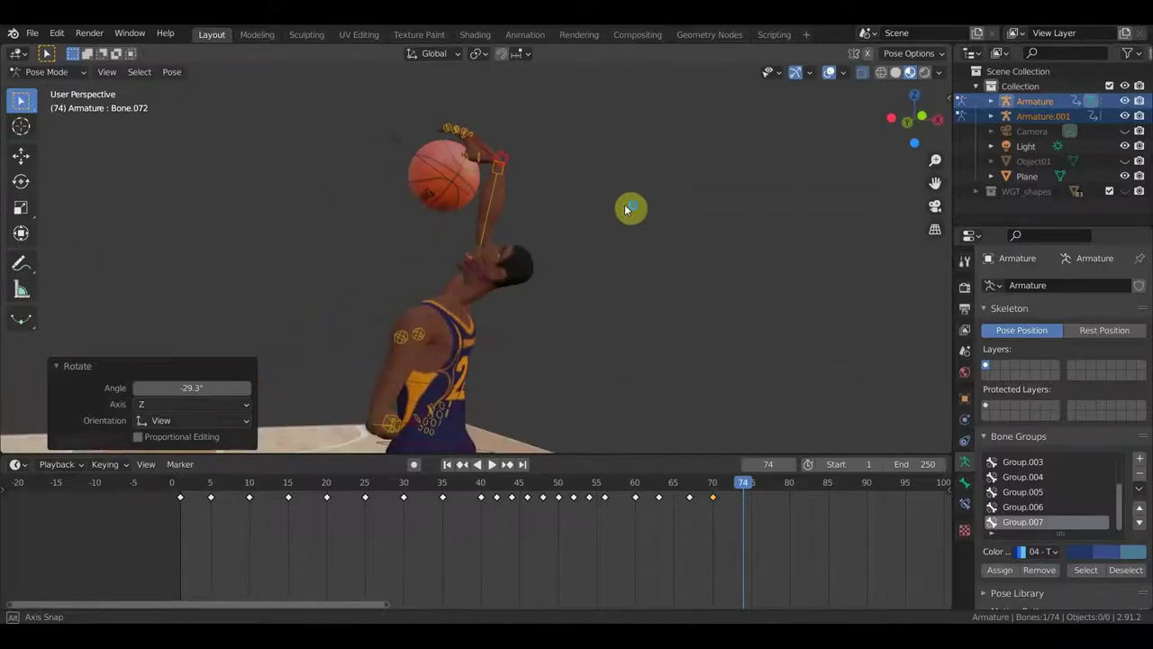
left_click(482, 162)
middle_click_drag(549, 177, 456, 172)
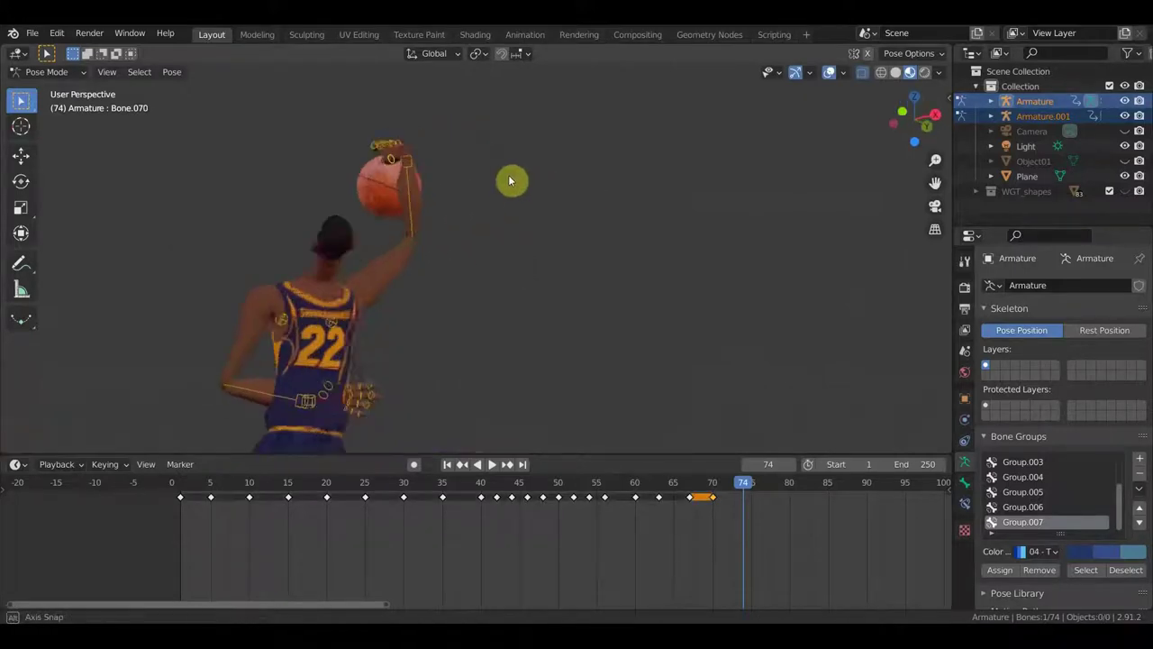
key("r")
left_click(483, 265)
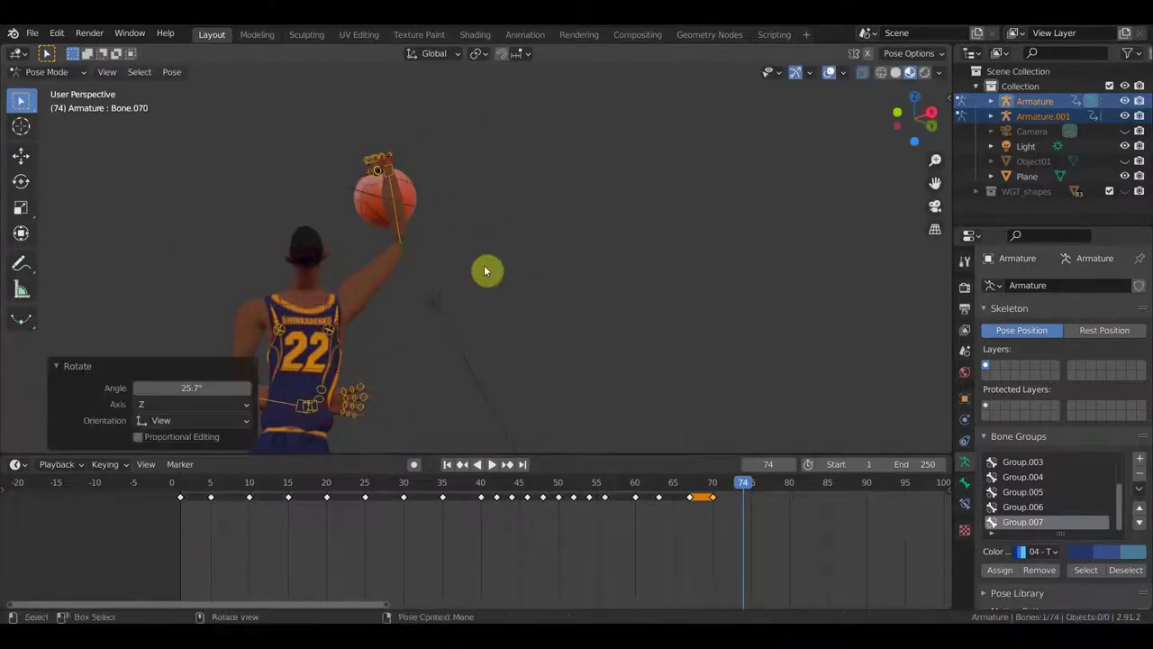
Step: Curl groups of the raised hand's finger bones, including a -10.2° rotation
mouse_move(484, 265)
middle_mouse_down()
mouse_move(506, 251)
mouse_move(649, 289)
middle_mouse_up()
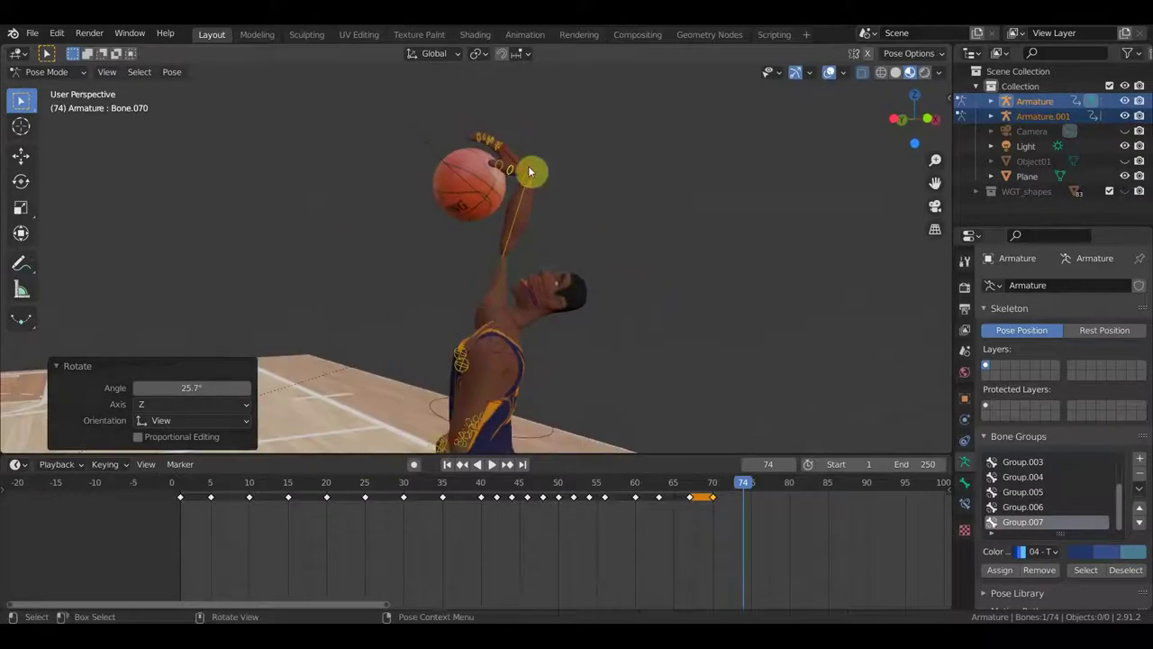
left_click_drag(456, 116, 492, 149)
key("r")
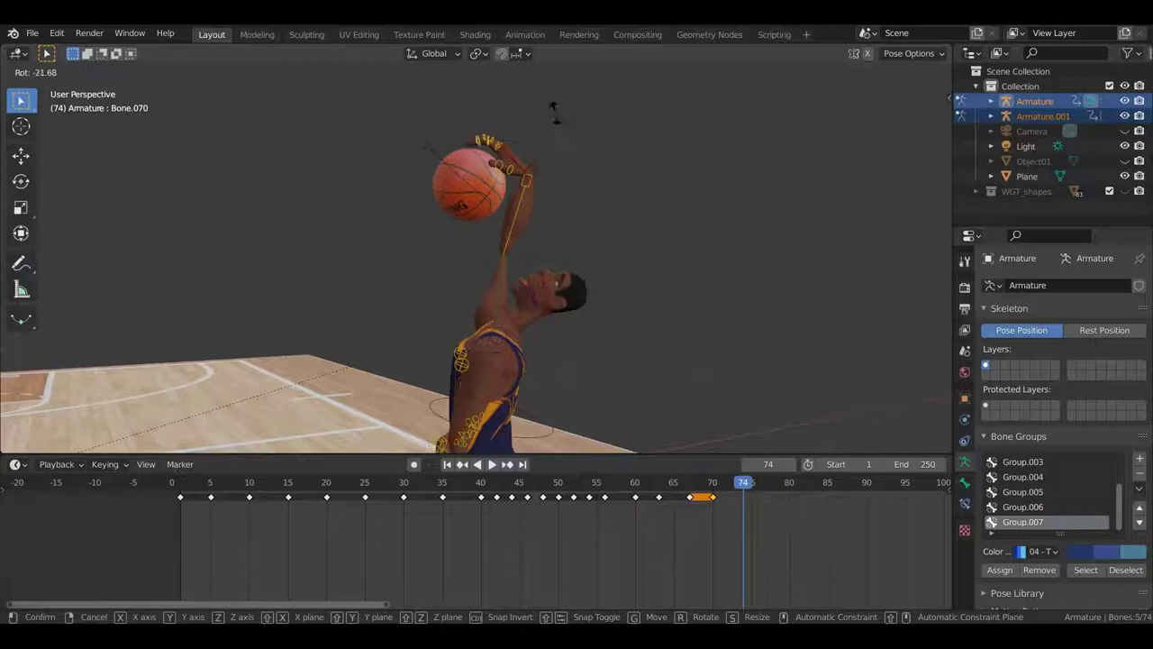
left_click(555, 115)
left_click_drag(495, 141, 538, 146)
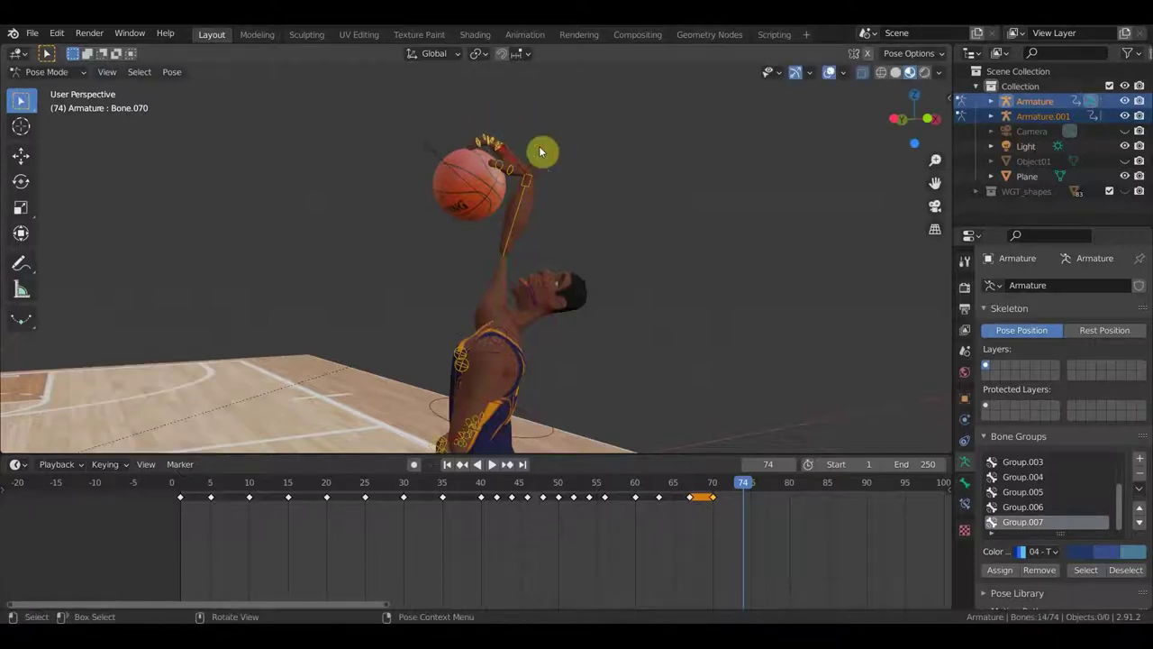
key("r")
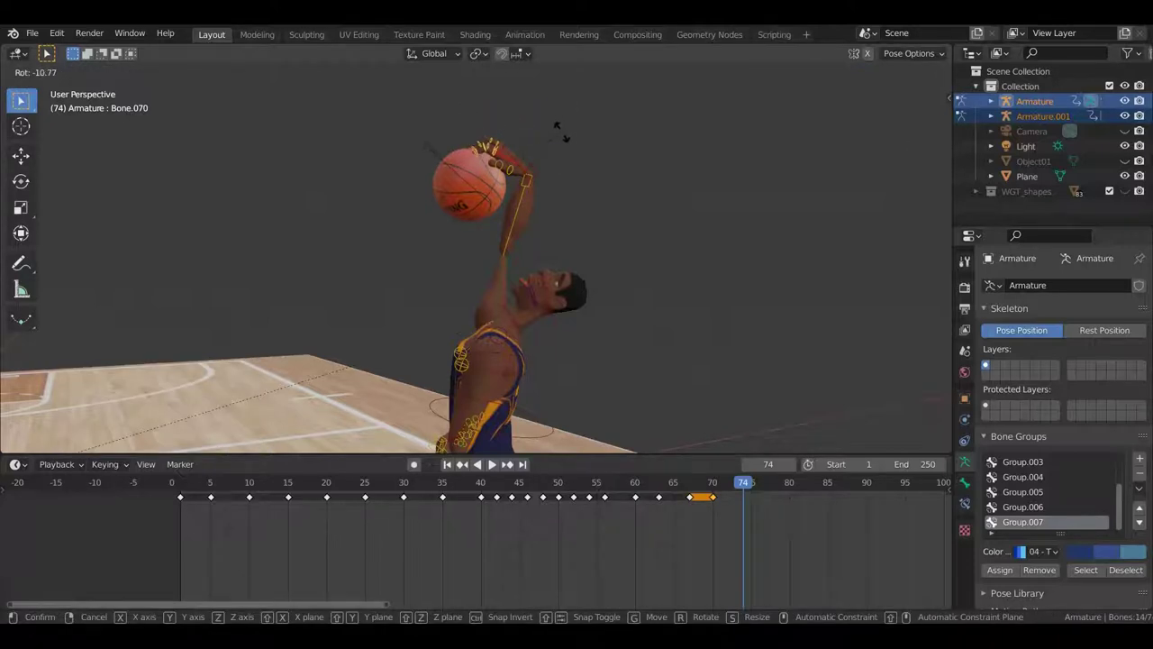
left_click(523, 133)
left_click_drag(503, 147, 504, 148)
key("r")
left_click(538, 131)
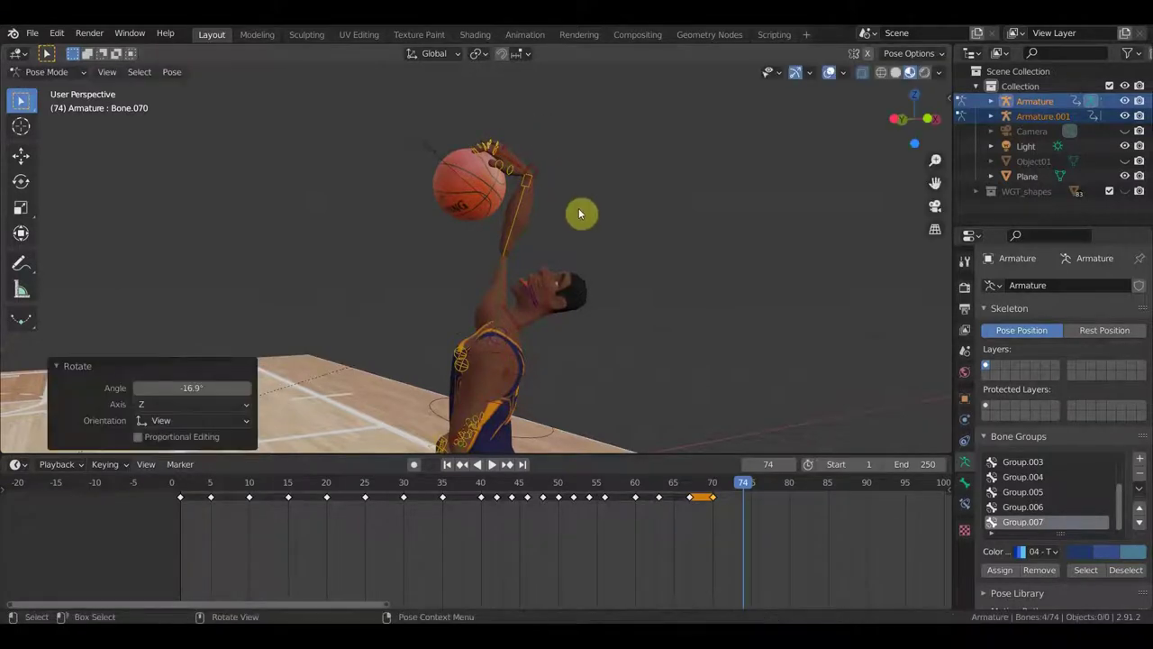
Step: Rotate another raised-hand finger bone by 3.01°, 17.5°, then 9.31°
left_click(478, 160)
key("r")
left_click(600, 193)
key("r")
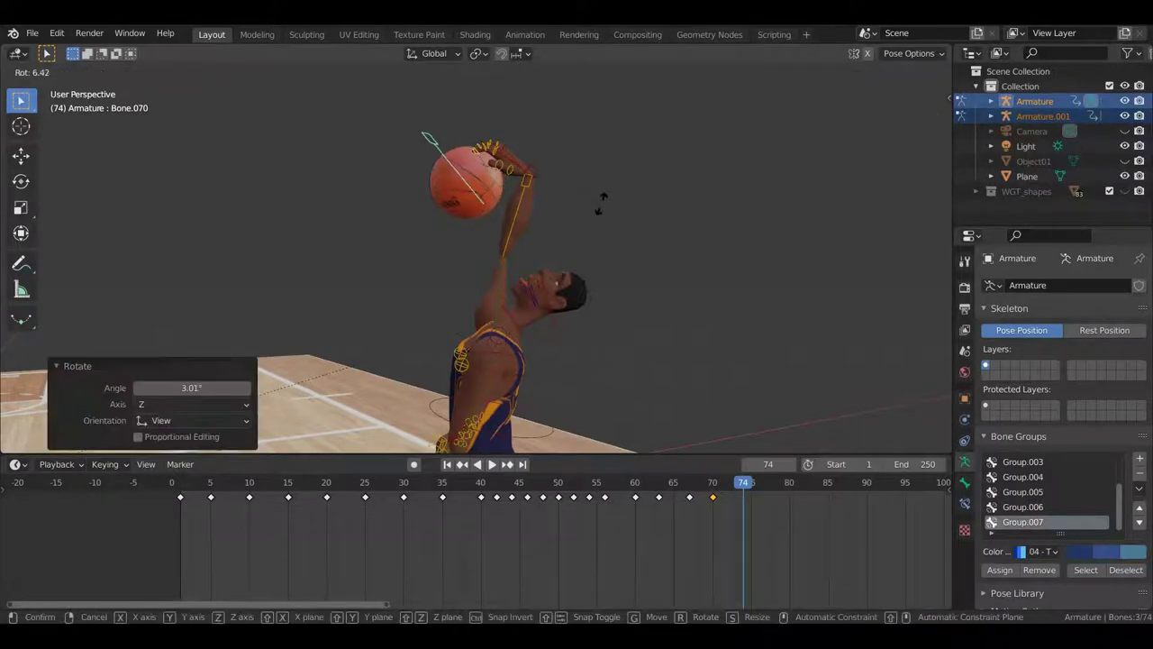
left_click(586, 230)
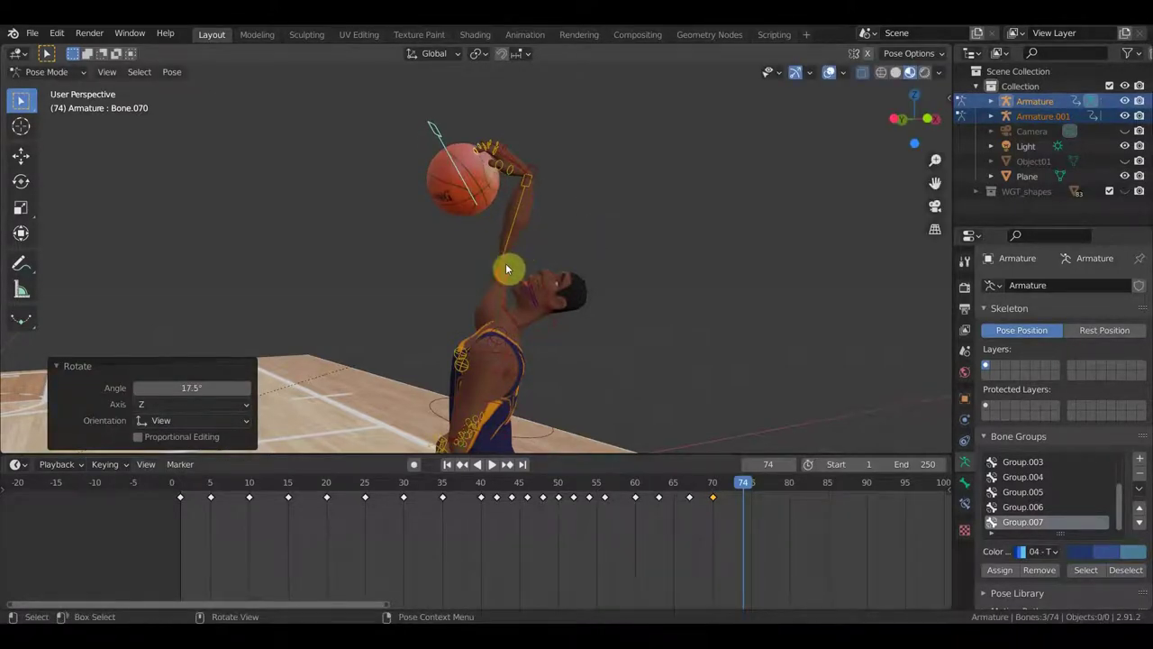
middle_click_drag(501, 273, 604, 379)
key("r")
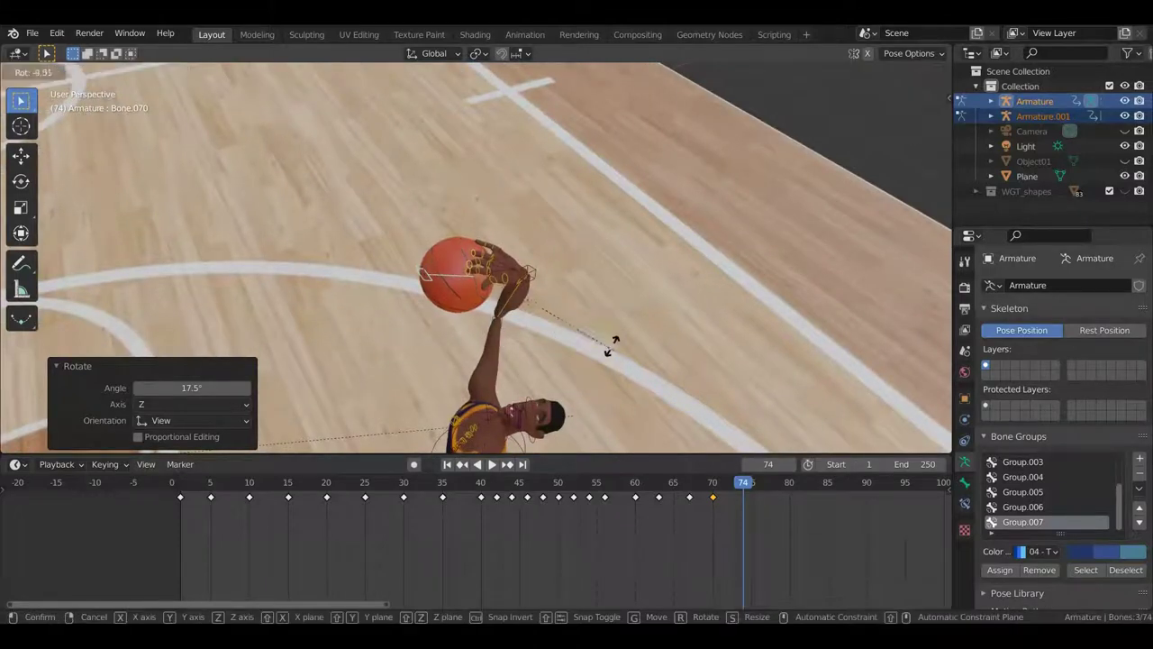
left_click(573, 379)
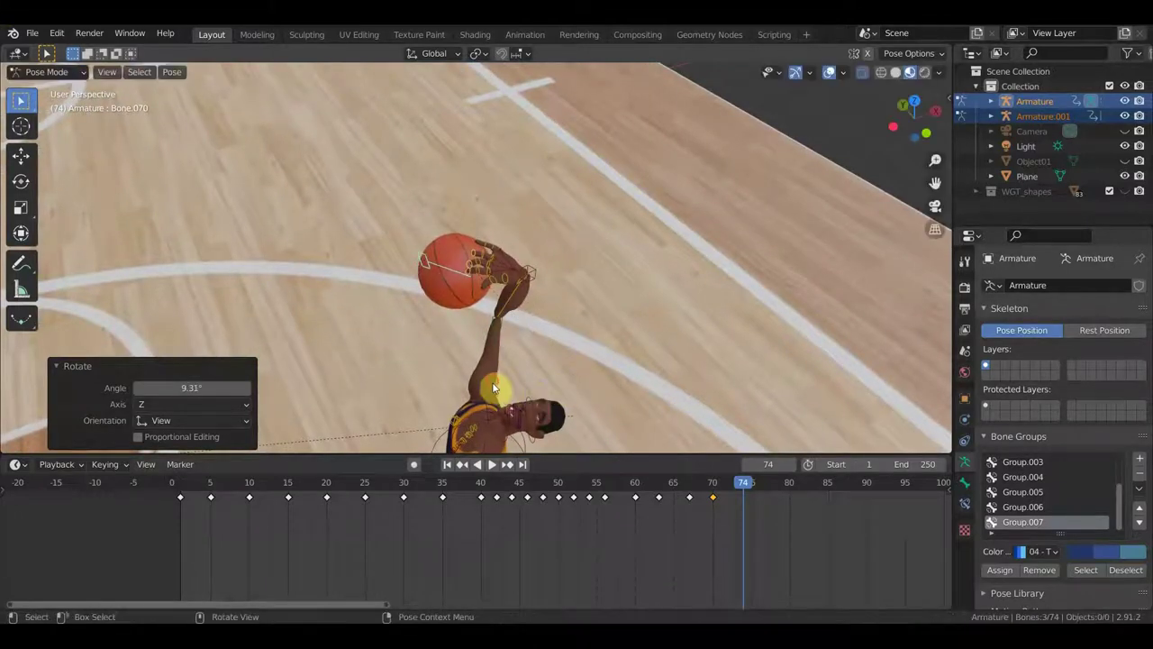
Step: Rotate the raised upper arm 25.4° and turn the next arm bone slightly
left_click(493, 389)
key("r")
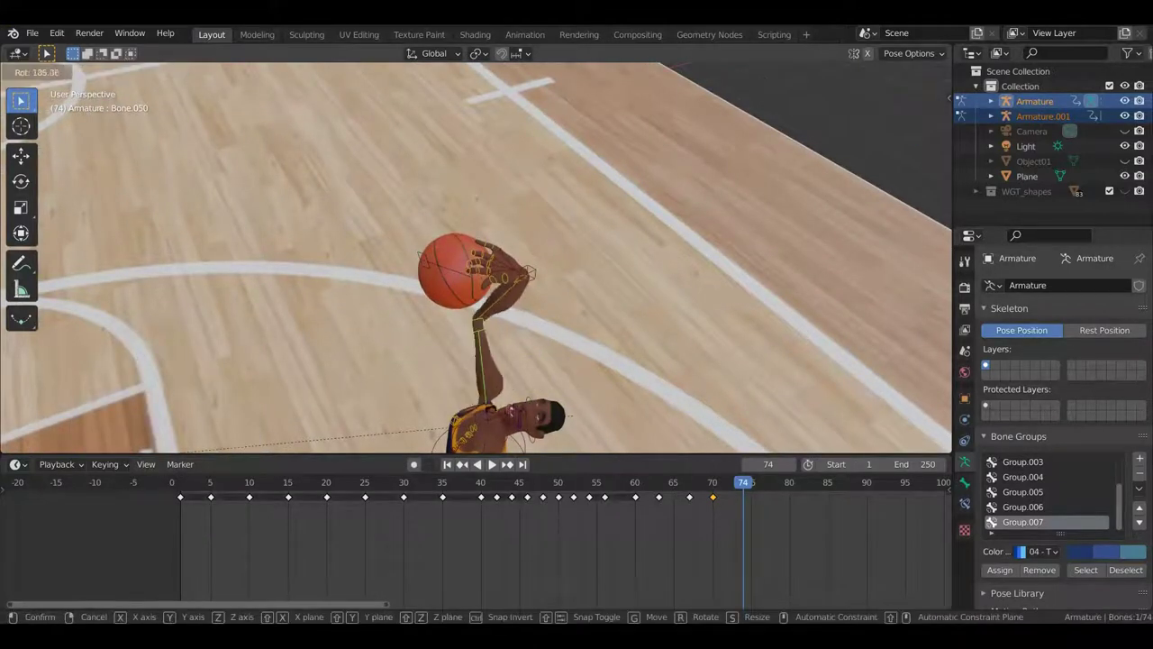
left_click(518, 405)
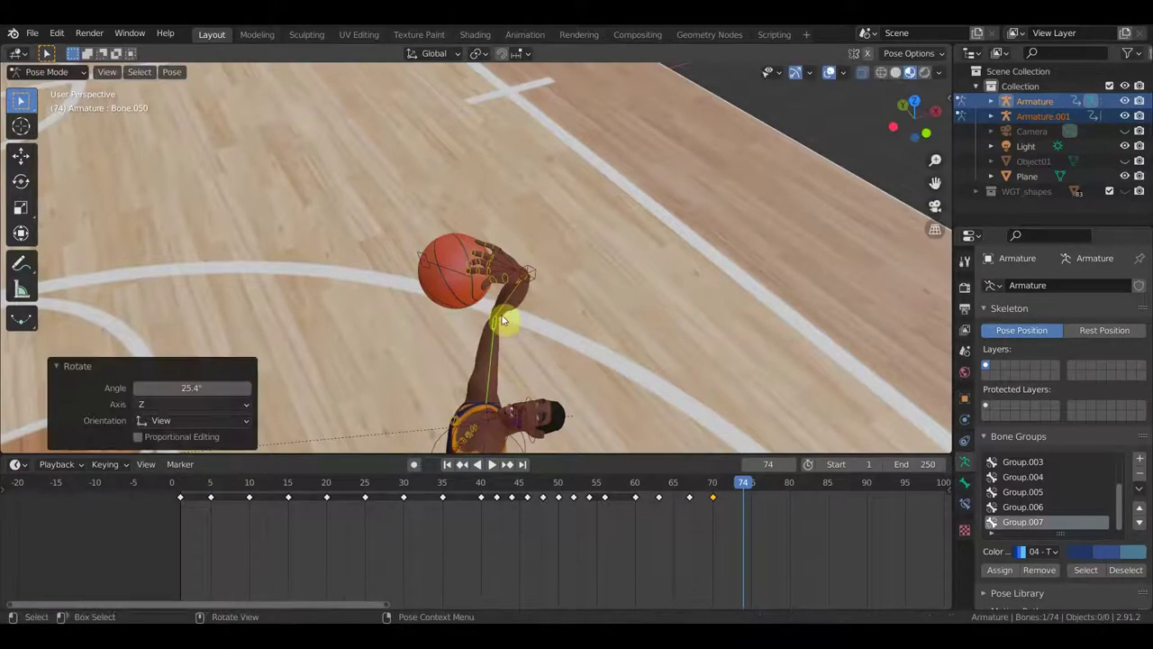
mouse_move(523, 300)
middle_mouse_down()
mouse_move(334, 207)
mouse_move(280, 234)
mouse_move(414, 263)
mouse_move(419, 237)
mouse_move(489, 268)
mouse_move(478, 275)
mouse_move(672, 242)
mouse_move(481, 315)
mouse_move(468, 333)
middle_mouse_up()
left_click(419, 241)
key("r")
left_click(505, 303)
Step: Rotate the ball-holding hand 52° so it cups the basketball overhead
left_click(365, 342)
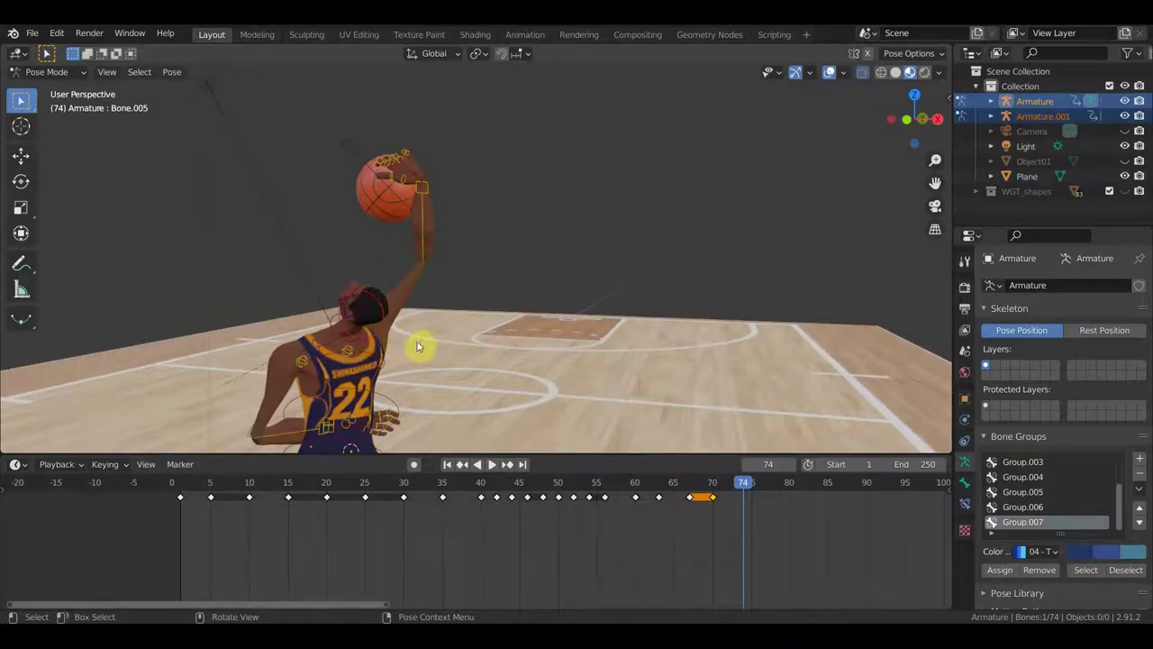
left_click(369, 350)
mouse_move(371, 351)
middle_mouse_down()
mouse_move(663, 345)
mouse_move(717, 357)
middle_mouse_up()
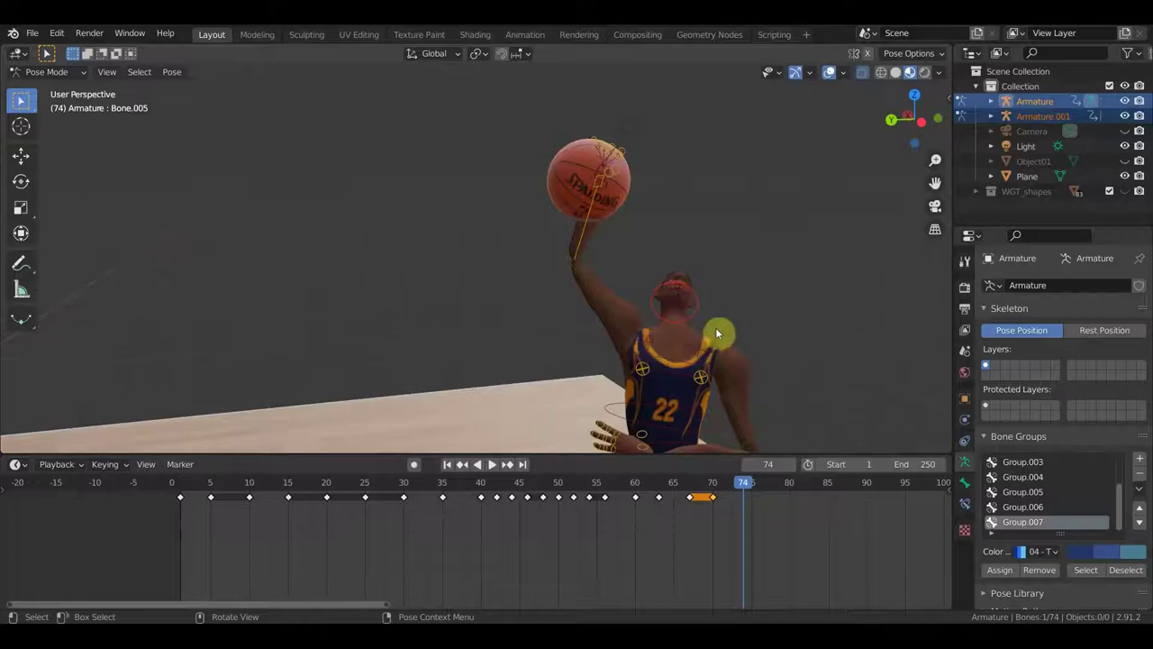
left_click(667, 343)
mouse_move(671, 341)
middle_mouse_down()
mouse_move(682, 335)
mouse_move(570, 379)
mouse_move(554, 368)
middle_mouse_up()
key("r")
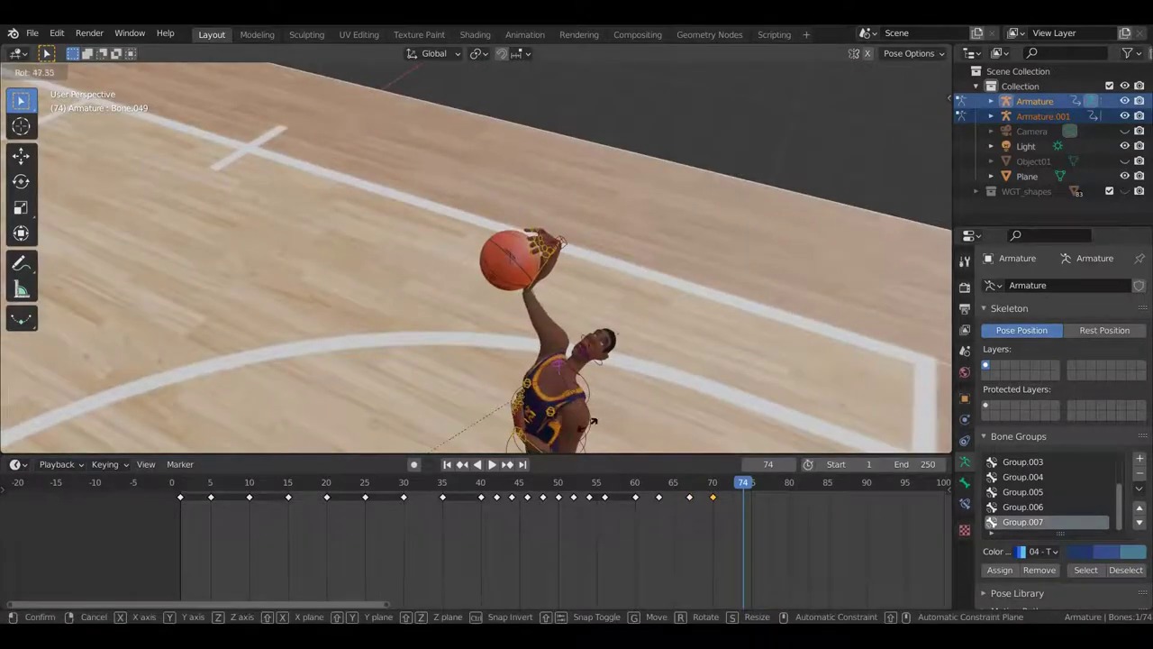
left_click(586, 433)
mouse_move(586, 433)
middle_mouse_down()
mouse_move(654, 337)
mouse_move(667, 337)
mouse_move(652, 322)
middle_mouse_up()
middle_click_drag(548, 249, 553, 200)
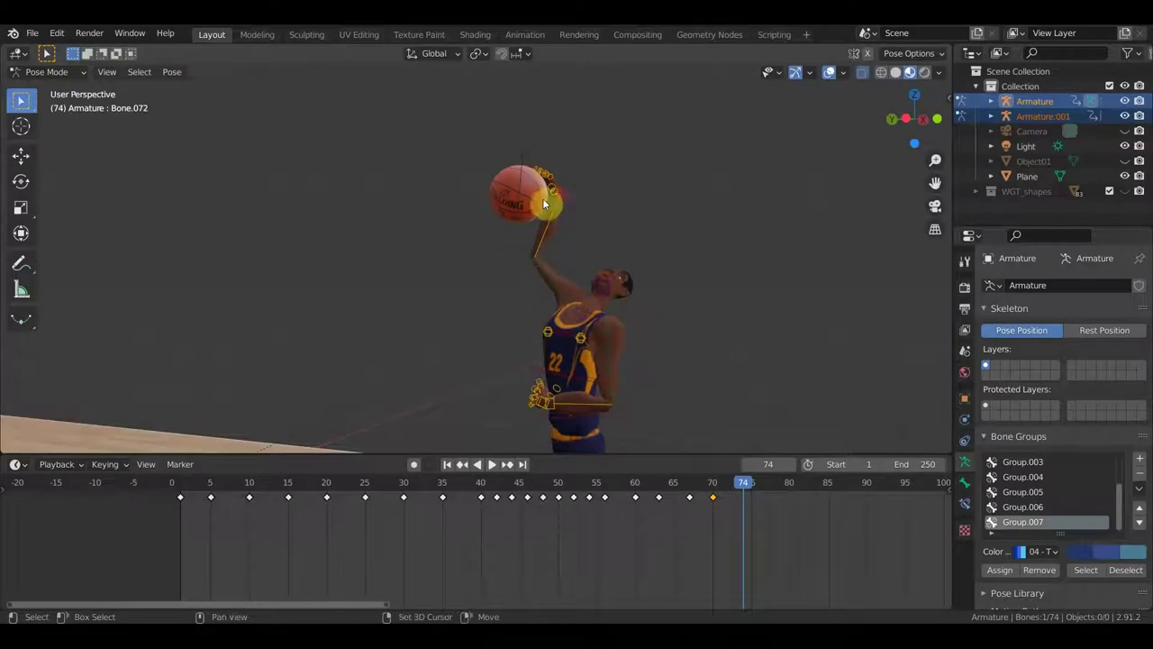
left_click(528, 173)
Step: Move the ball bone up about 0.1 m and rotate it 40.8° in the hand
key("g")
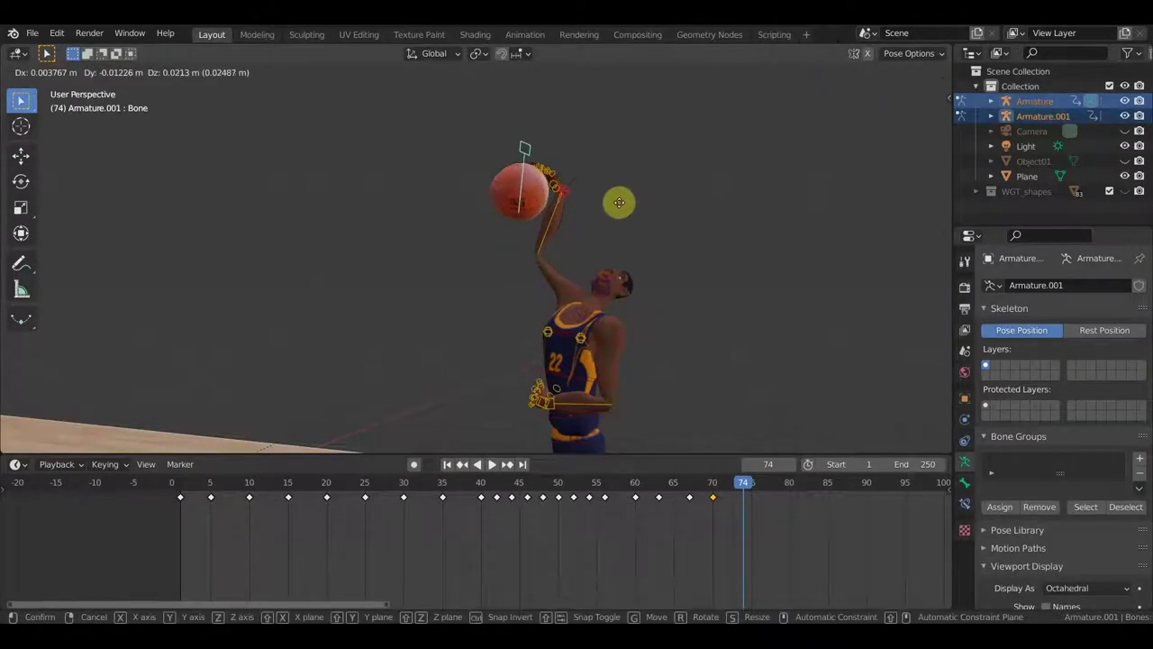
left_click(614, 190)
mouse_move(598, 216)
middle_mouse_down()
mouse_move(399, 219)
mouse_move(474, 235)
middle_mouse_up()
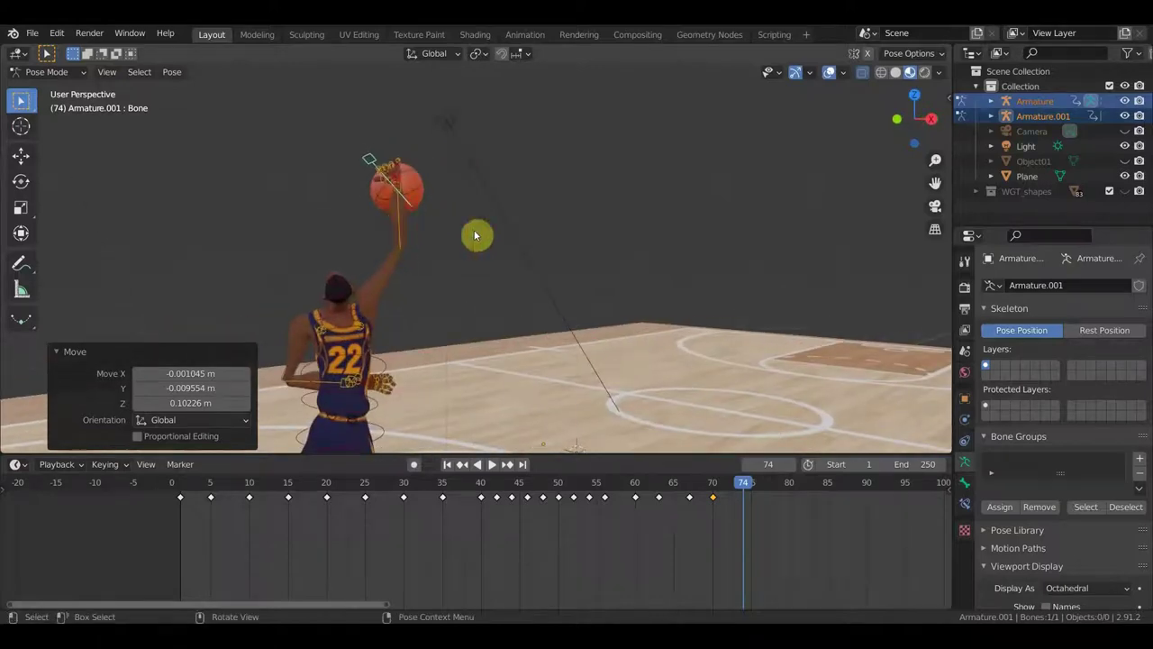
key("r")
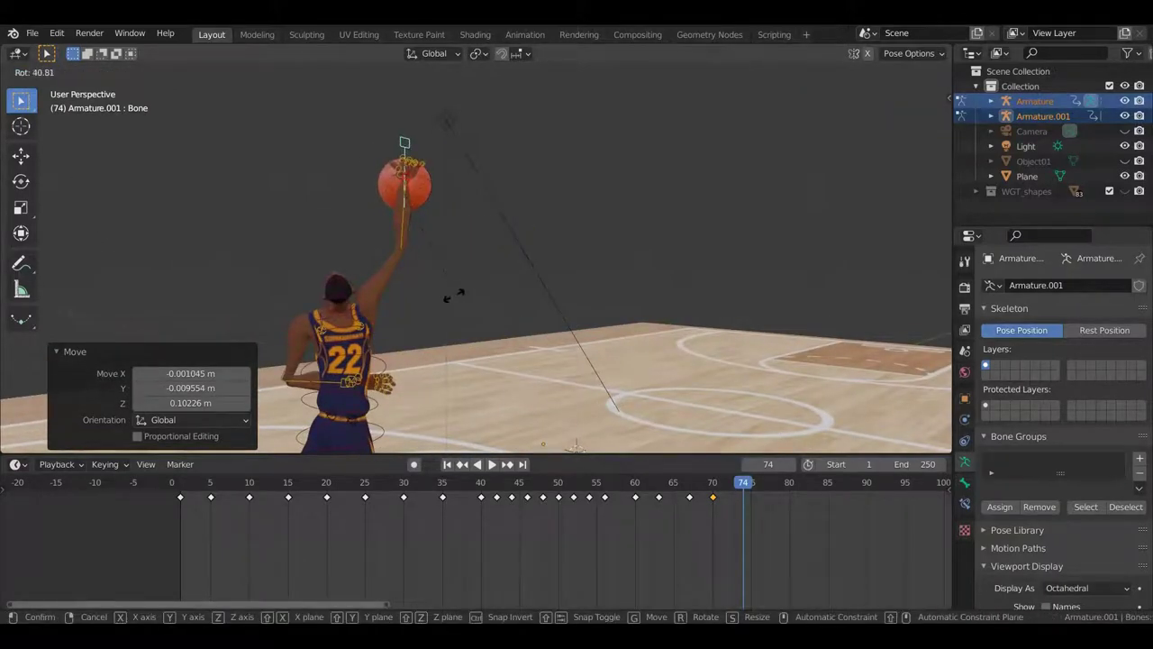
left_click(453, 295)
mouse_move(481, 296)
middle_mouse_down()
mouse_move(641, 281)
mouse_move(603, 296)
mouse_move(616, 316)
mouse_move(593, 318)
mouse_move(646, 334)
mouse_move(600, 376)
mouse_move(573, 262)
mouse_move(571, 276)
mouse_move(553, 273)
middle_mouse_up()
left_click(523, 251)
Step: Rotate and reposition the lower hand bone
key("r")
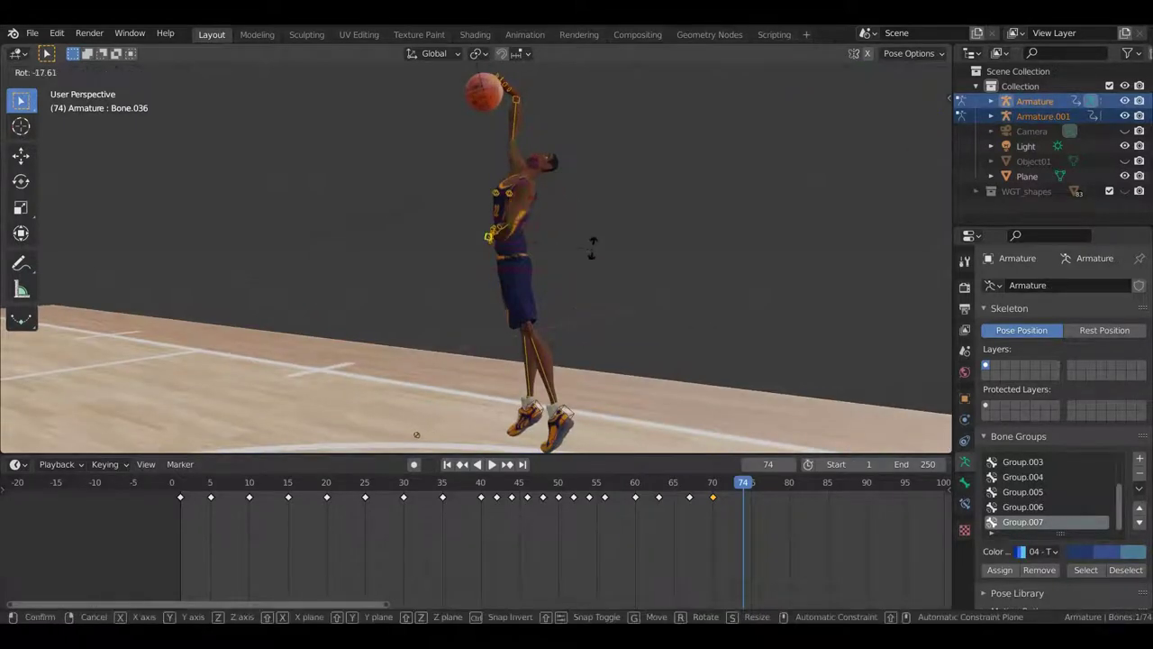
left_click(586, 282)
key("g")
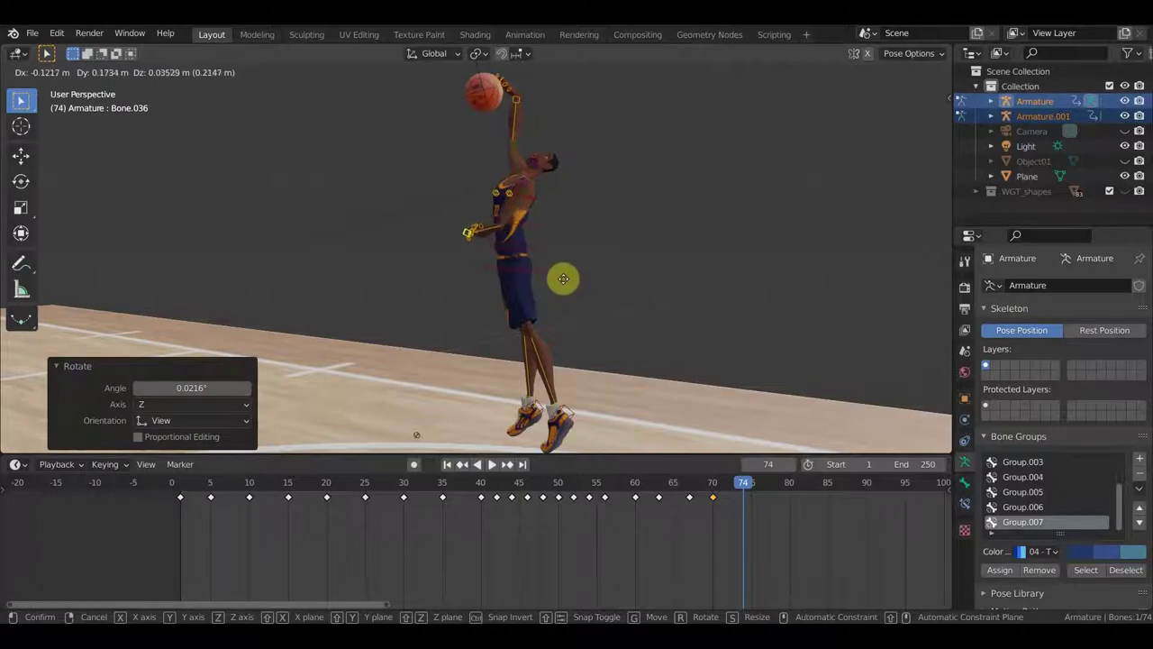
left_click(562, 281)
scroll(548, 316, "down", 2)
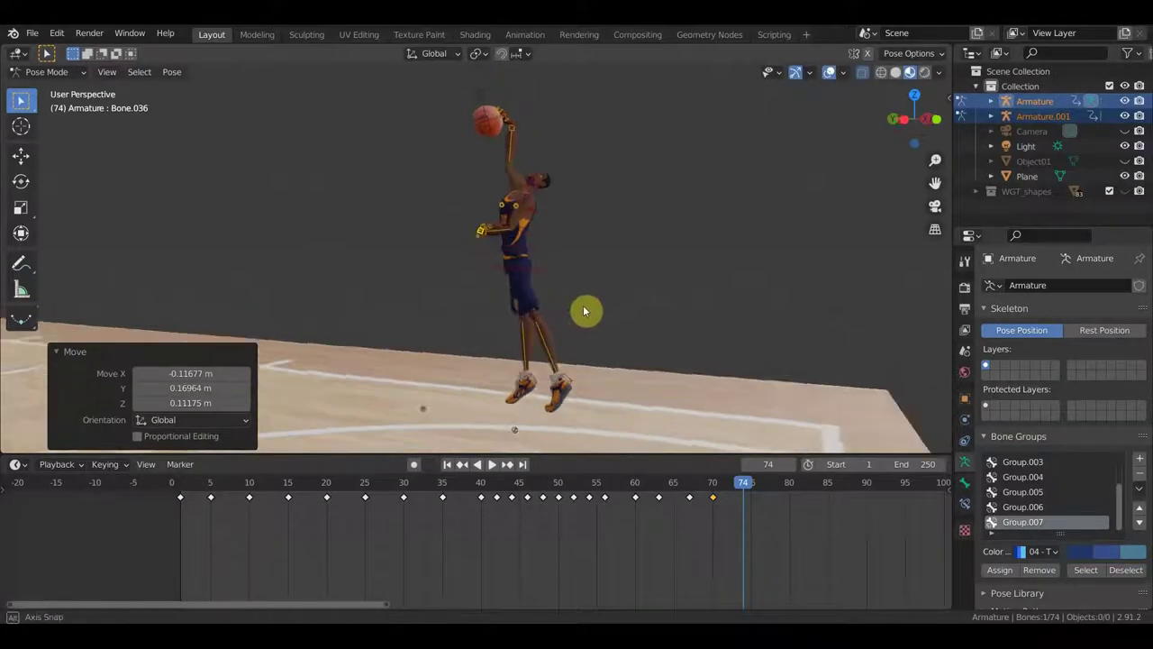
scroll(566, 306, "up", 3)
middle_click_drag(566, 305, 558, 297)
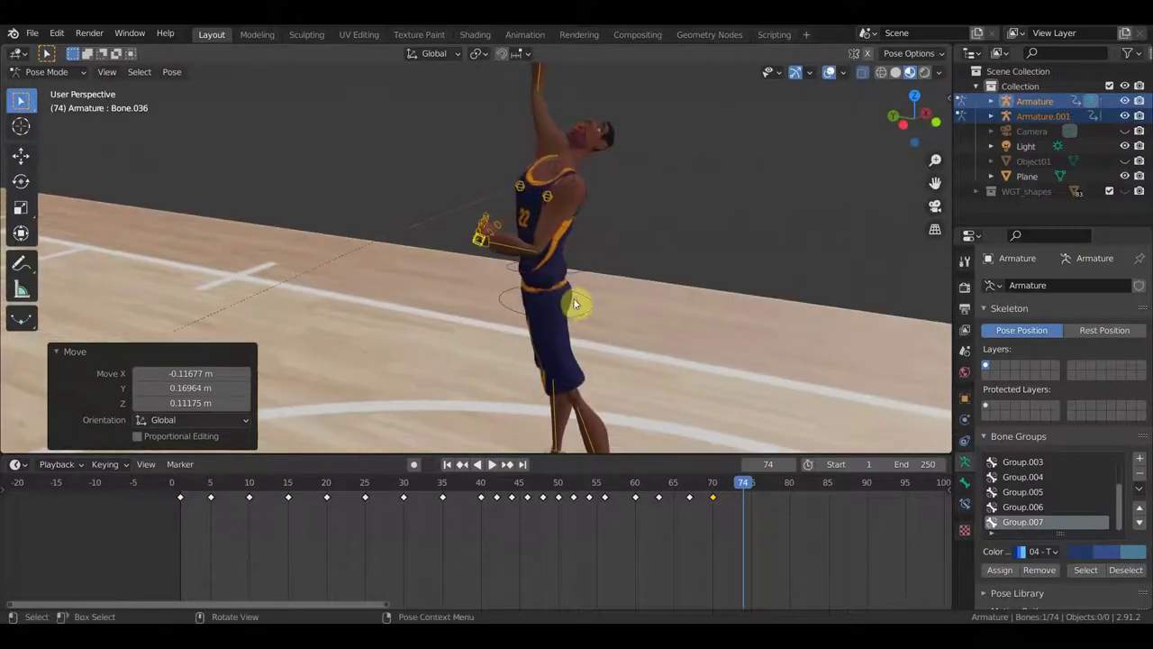
Step: Rotate the ball hand and lower hand bones together by about -29°
left_click(579, 269)
scroll(593, 279, "down", 2)
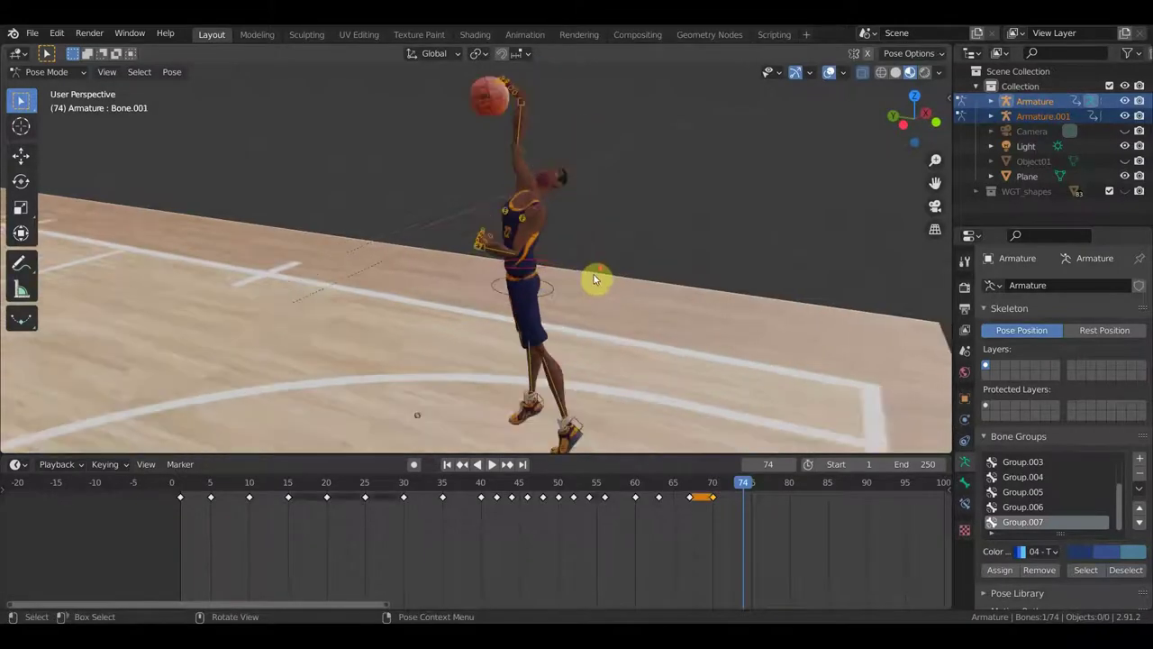
left_click(516, 252)
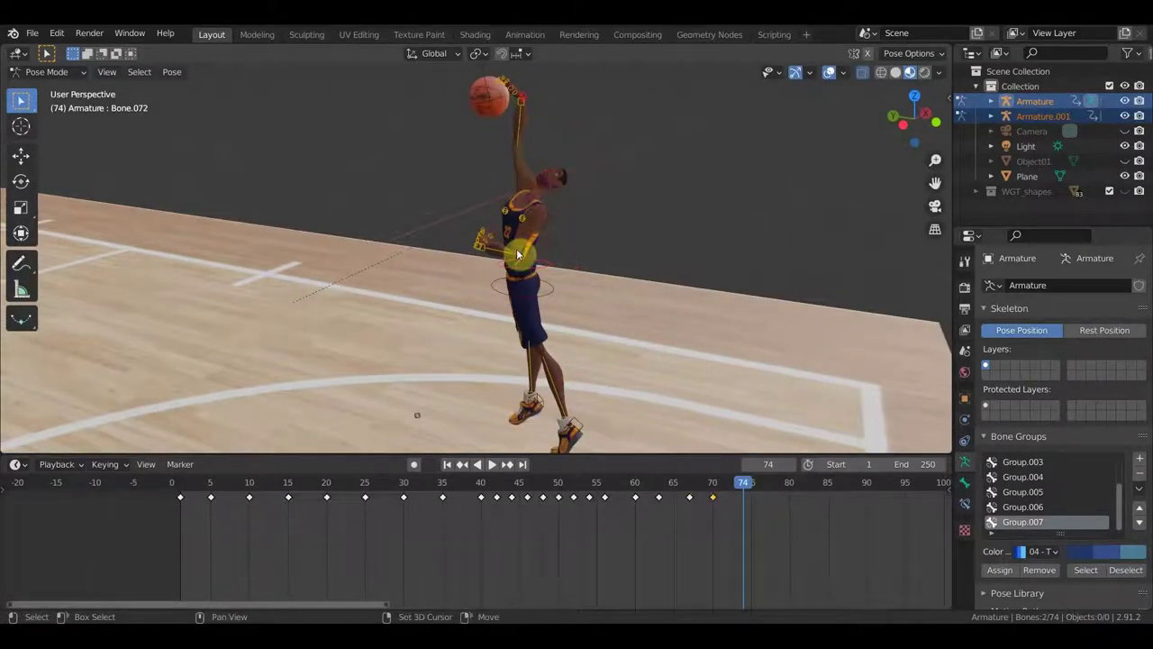
scroll(511, 241, "up", 3)
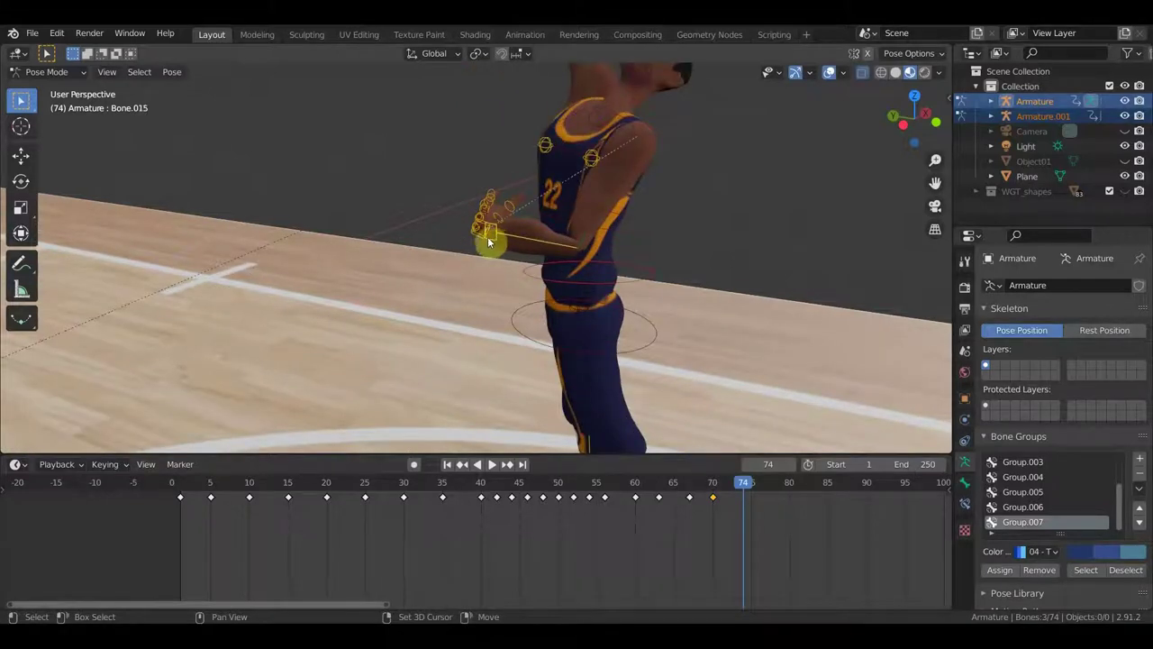
left_click(485, 234, "shift")
left_click(494, 236, "shift")
mouse_move(503, 246)
middle_mouse_down()
mouse_move(630, 265)
mouse_move(625, 297)
mouse_move(664, 400)
middle_mouse_up()
key("r")
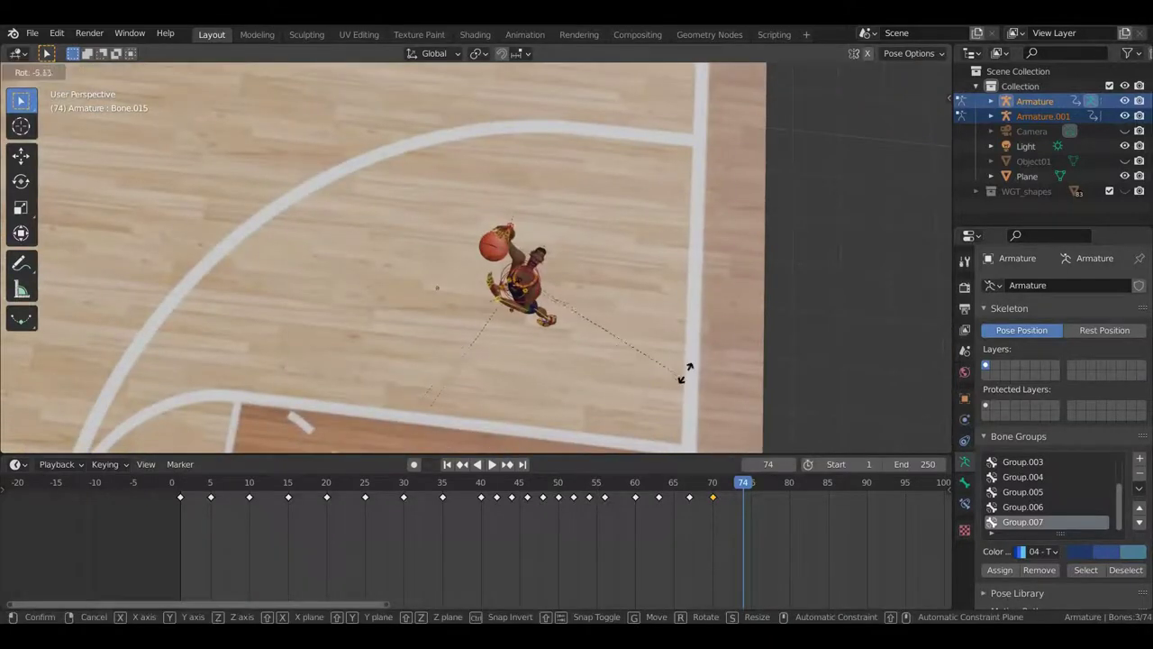
left_click(694, 298)
mouse_move(690, 294)
middle_mouse_down()
mouse_move(661, 283)
mouse_move(635, 208)
middle_mouse_up()
Step: Rotate the spine bone -28°, then adjust it a second time
scroll(604, 248, "up", 2)
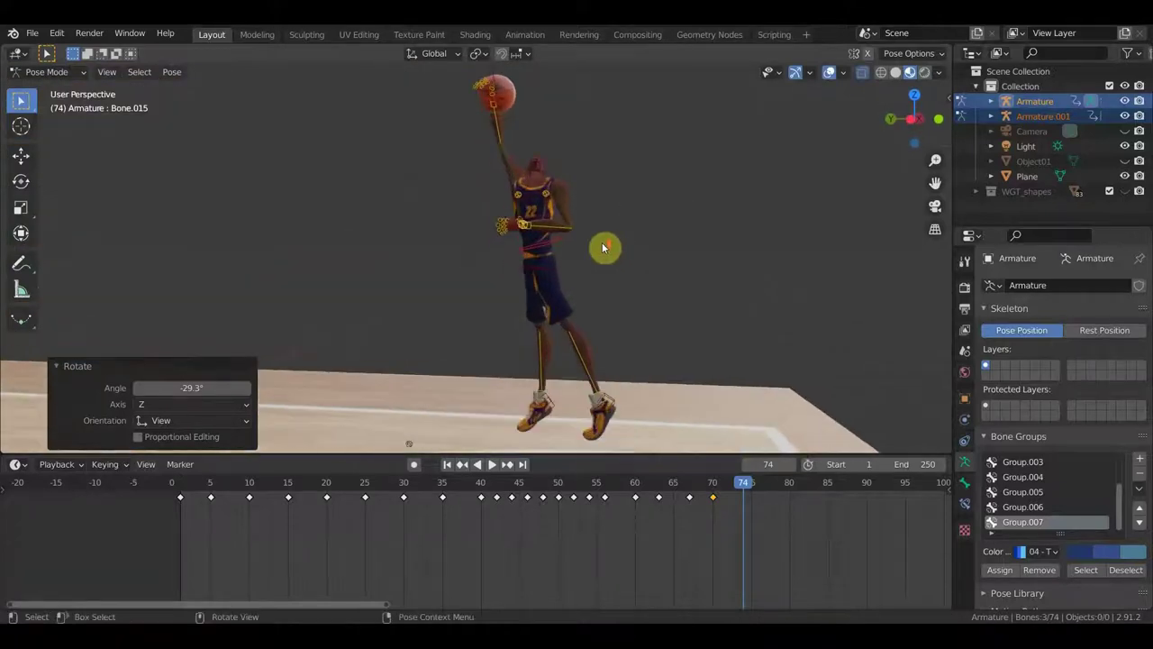
middle_click_drag(634, 272, 490, 267)
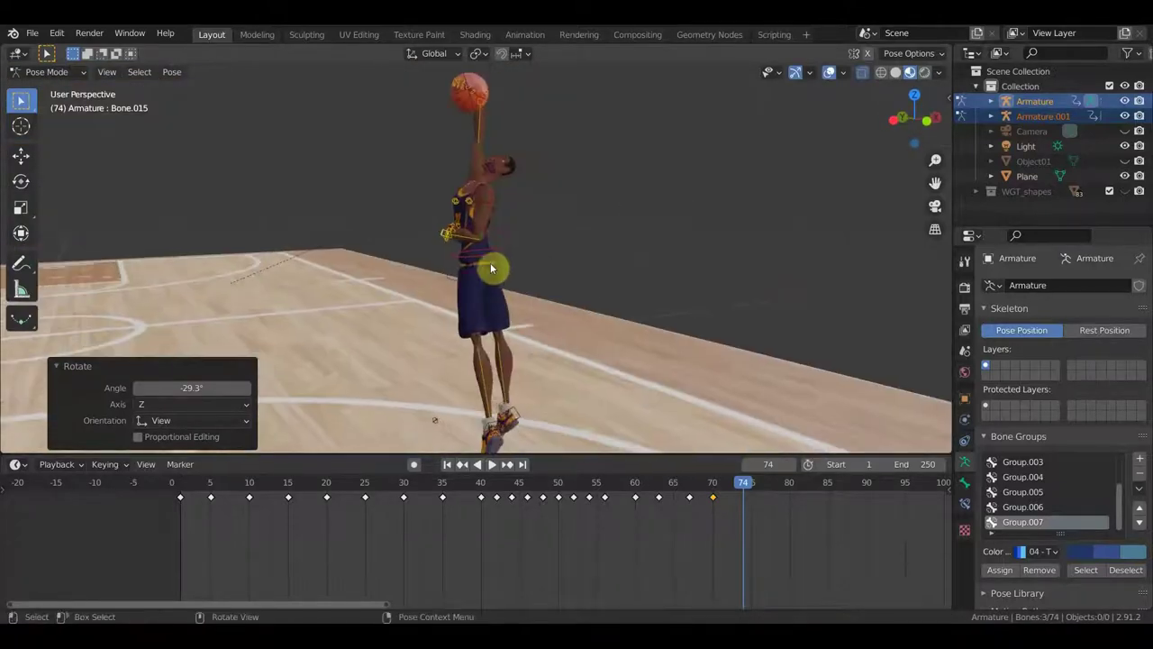
left_click(498, 188)
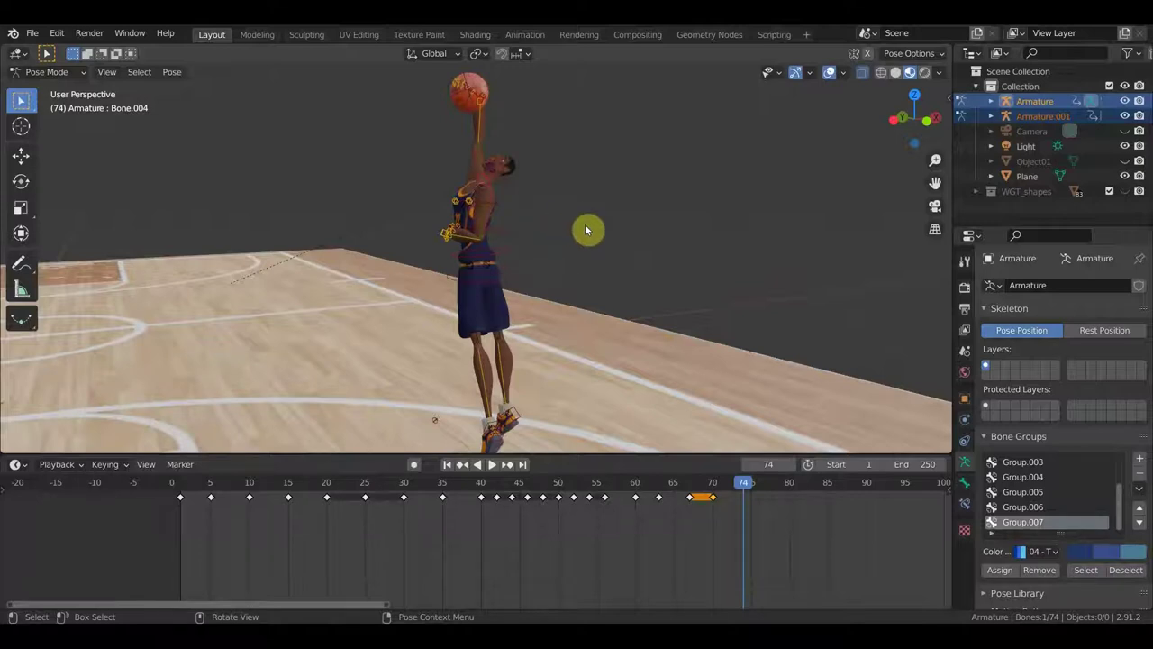
key("r")
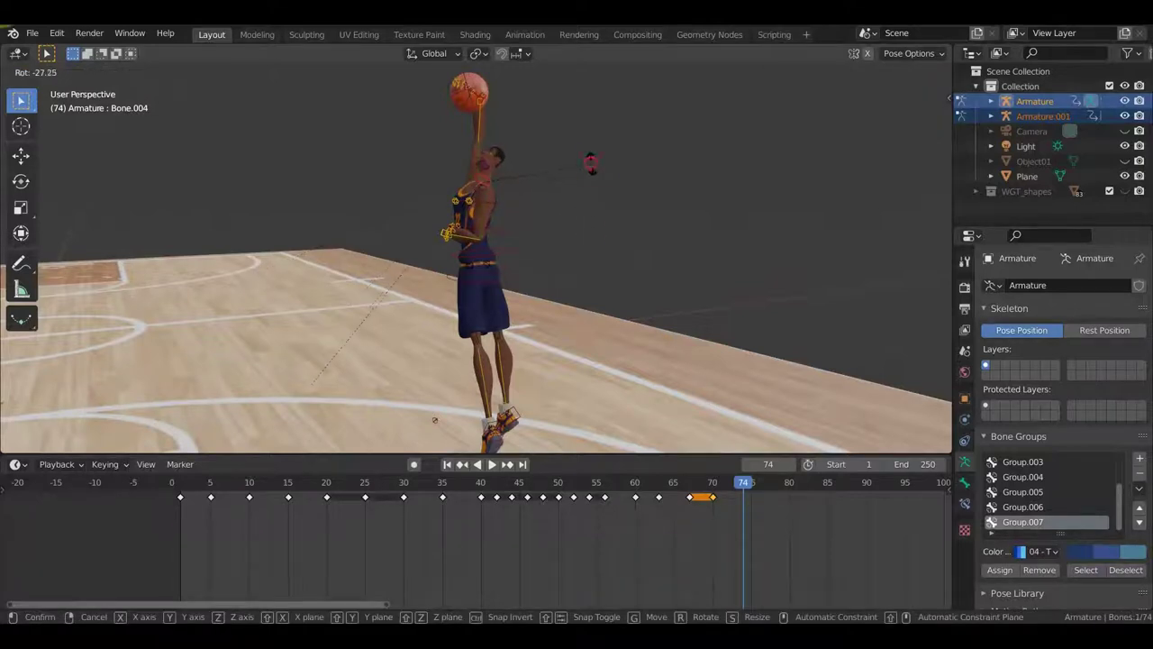
left_click(590, 163)
mouse_move(528, 244)
middle_mouse_down()
mouse_move(661, 255)
mouse_move(630, 285)
middle_mouse_up()
key("r")
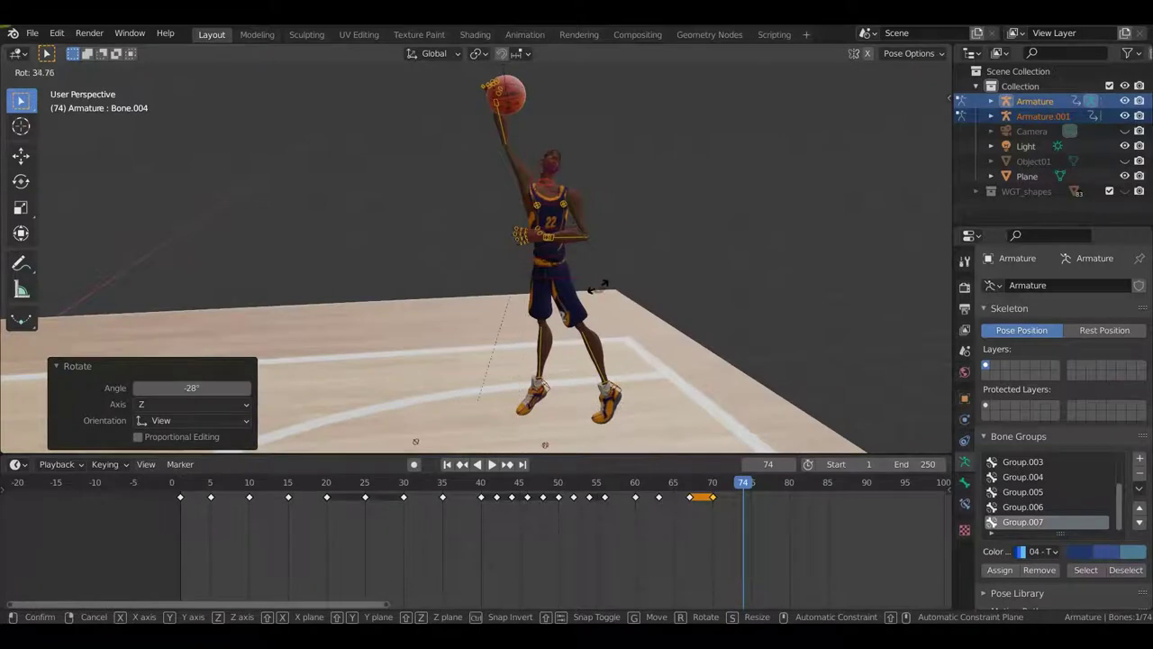
left_click(600, 286)
Step: Twist the neck bone in two rotations, ending at 32.7°
left_click(564, 185)
mouse_move(582, 193)
middle_mouse_down()
mouse_move(516, 171)
mouse_move(366, 195)
mouse_move(484, 236)
mouse_move(469, 243)
middle_mouse_up()
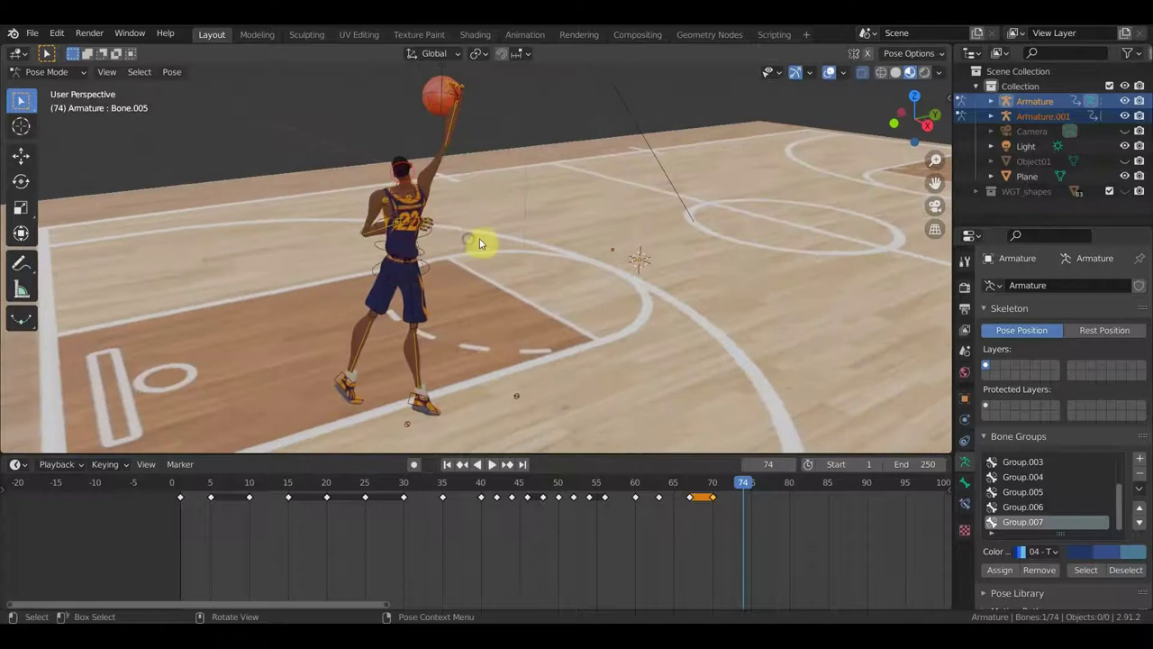
key("r")
left_click(431, 337)
mouse_move(431, 337)
middle_mouse_down()
mouse_move(503, 303)
mouse_move(747, 333)
mouse_move(806, 311)
middle_mouse_up()
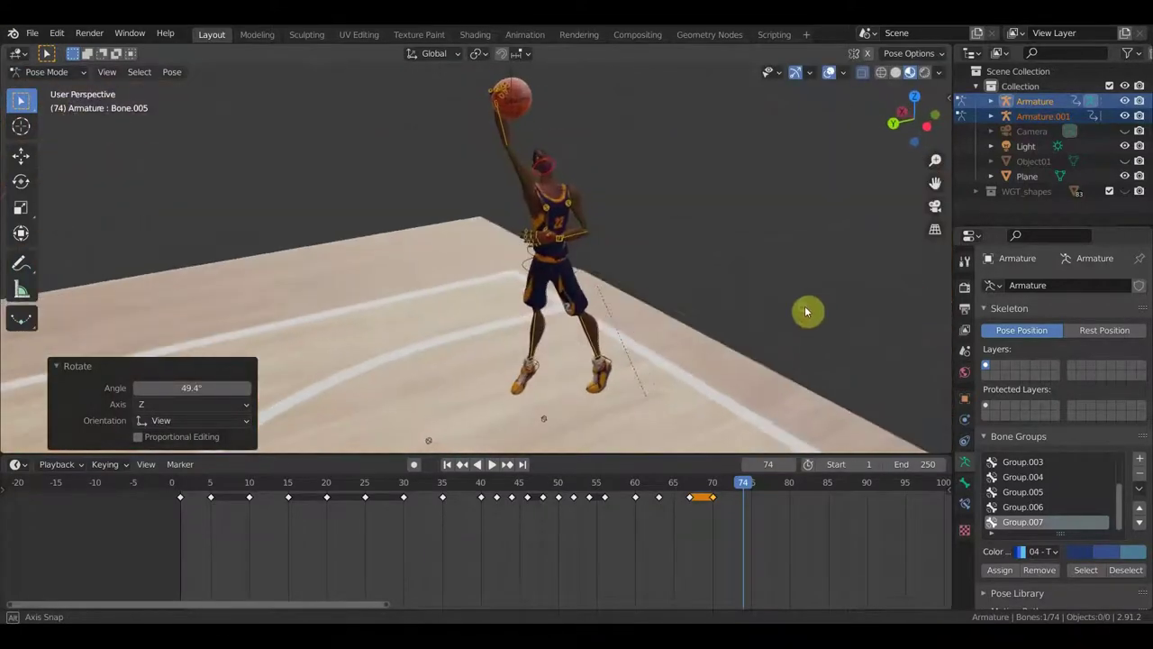
key("r")
left_click(654, 379)
Step: Rotate the spine bone -30.3° from a near top-down view
scroll(604, 272, "up", 2)
scroll(585, 298, "up", 2)
scroll(618, 243, "up", 2)
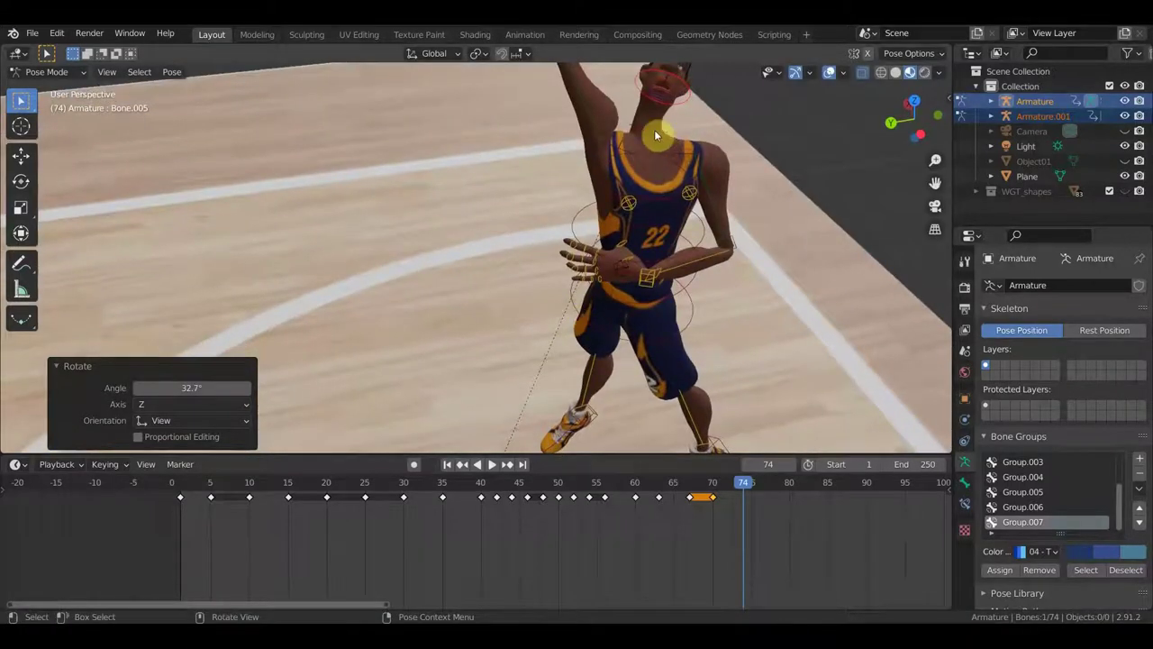
scroll(662, 140, "down", 3)
mouse_move(662, 139)
middle_mouse_down()
mouse_move(685, 165)
mouse_move(679, 278)
middle_mouse_up()
scroll(679, 279, "down", 2)
key("r")
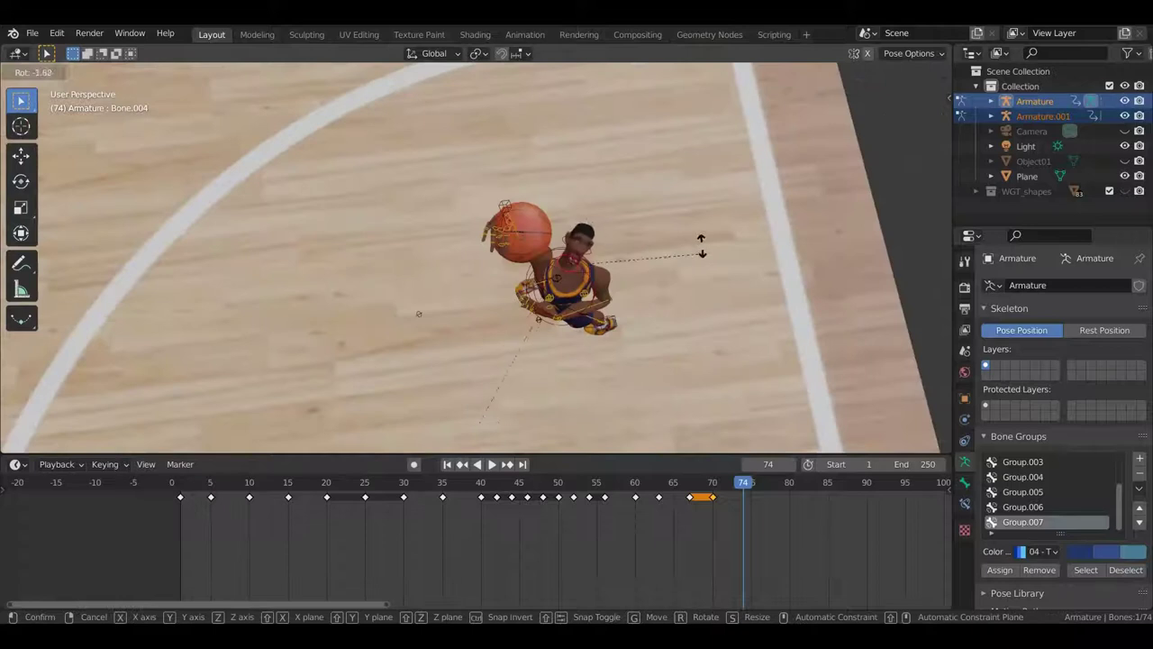
left_click(694, 208)
mouse_move(694, 209)
middle_mouse_down()
mouse_move(683, 275)
mouse_move(659, 159)
mouse_move(626, 206)
mouse_move(571, 186)
middle_mouse_up()
scroll(582, 196, "down", 1)
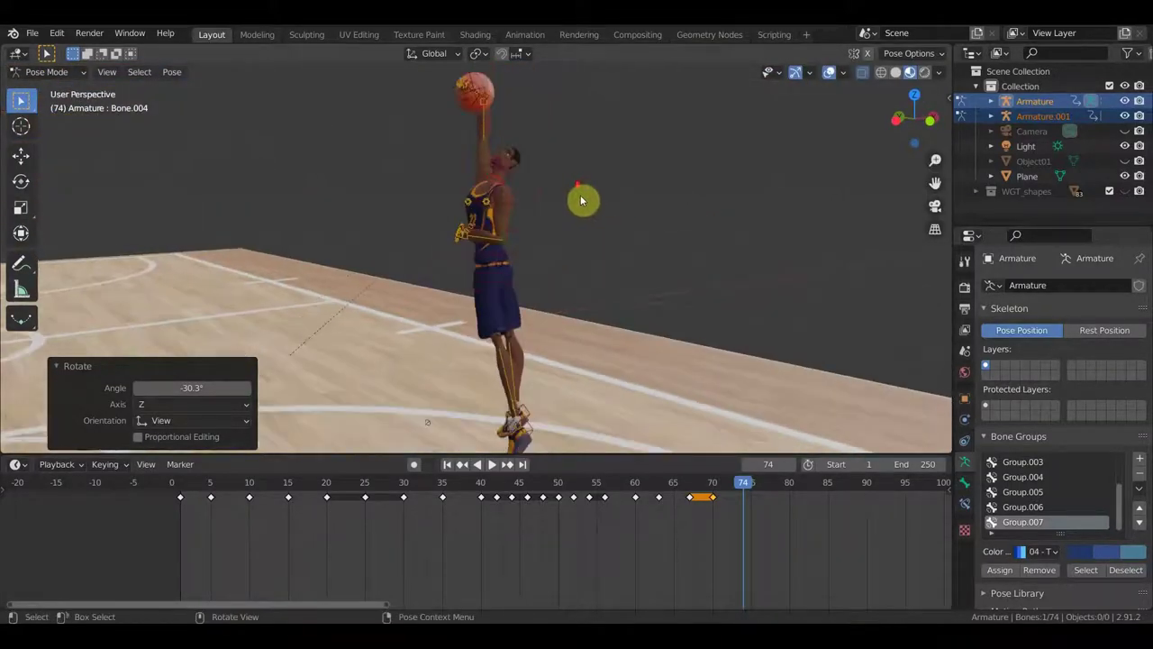
scroll(610, 252, "down", 1)
Step: Key location and rotation for all bones at frame 74 and save the .blend file
key("a")
key("i")
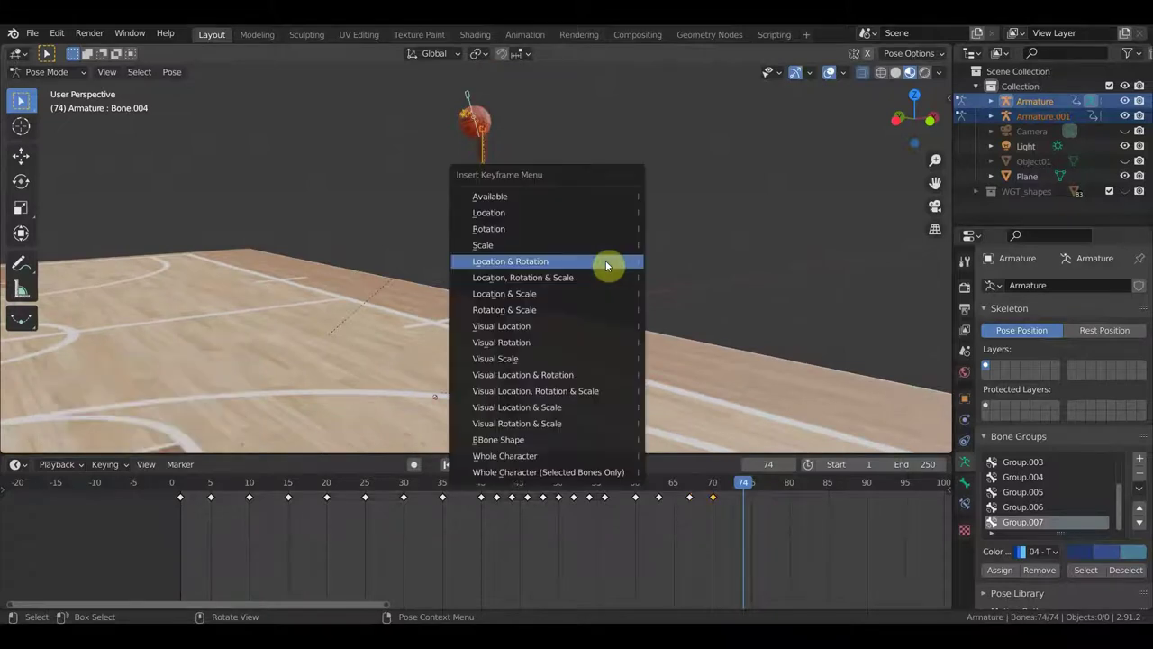
left_click(605, 260)
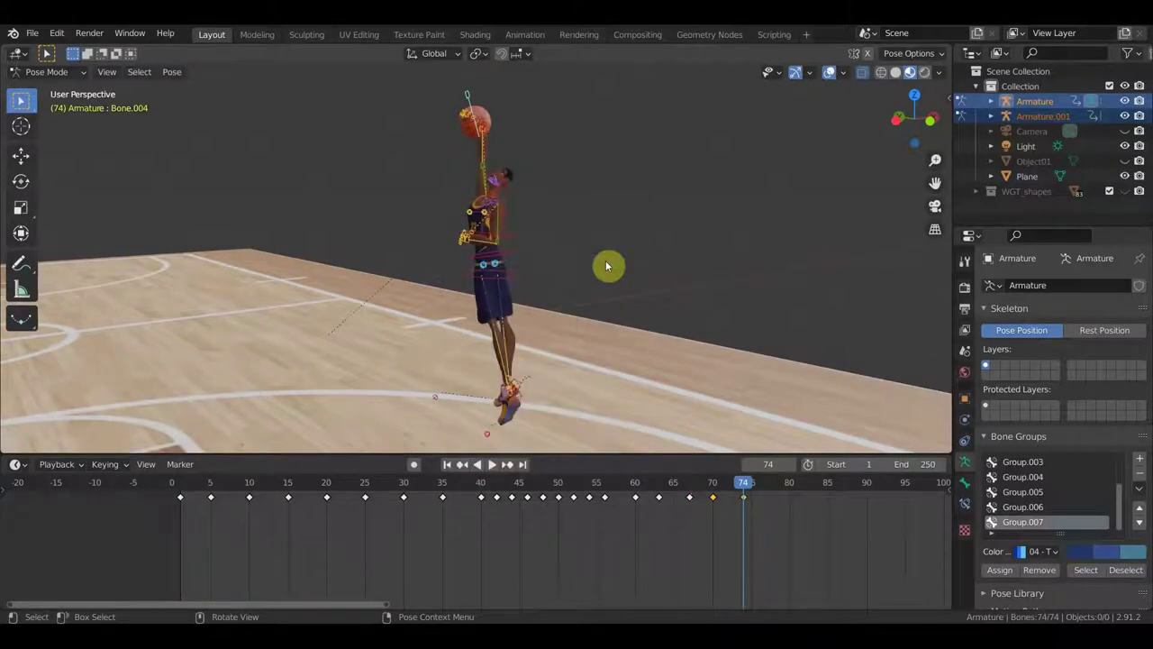
left_click(31, 32)
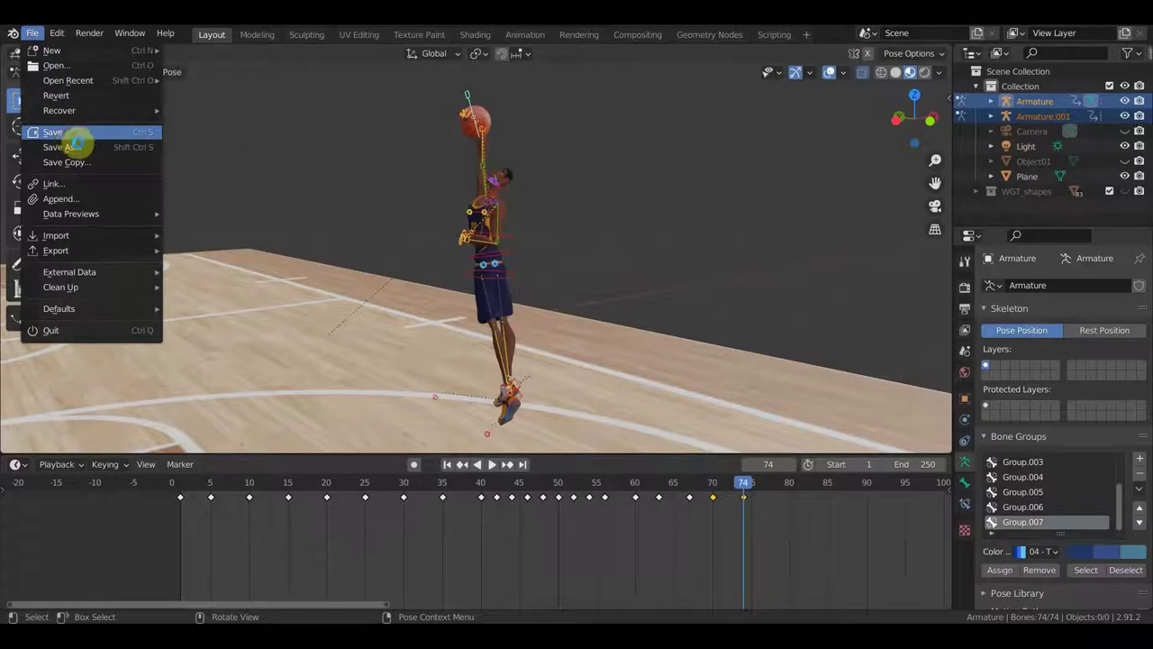
left_click(63, 133)
Step: Hide the overlays and scrub back to frame 72 to review the jump
mouse_move(808, 290)
middle_mouse_down()
mouse_move(533, 308)
mouse_move(603, 304)
middle_mouse_up()
left_click(827, 74)
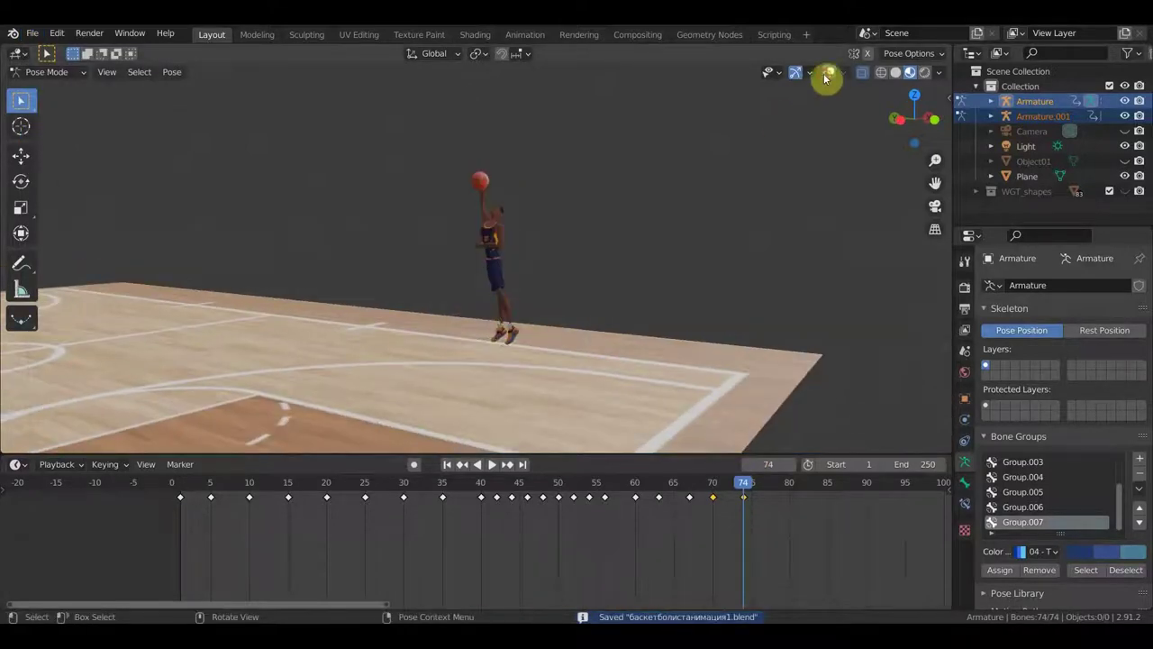
scroll(685, 317, "up", 2)
middle_click_drag(670, 329, 693, 201)
mouse_move(752, 484)
left_mouse_down()
mouse_move(487, 495)
mouse_move(755, 523)
mouse_move(731, 526)
left_mouse_up()
mouse_move(712, 423)
middle_mouse_down()
mouse_move(677, 337)
mouse_move(685, 394)
mouse_move(718, 304)
mouse_move(707, 367)
mouse_move(716, 394)
middle_mouse_up()
Step: With bones visible, move, rotate and reposition the selected hand bone at frame 72
left_click(832, 72)
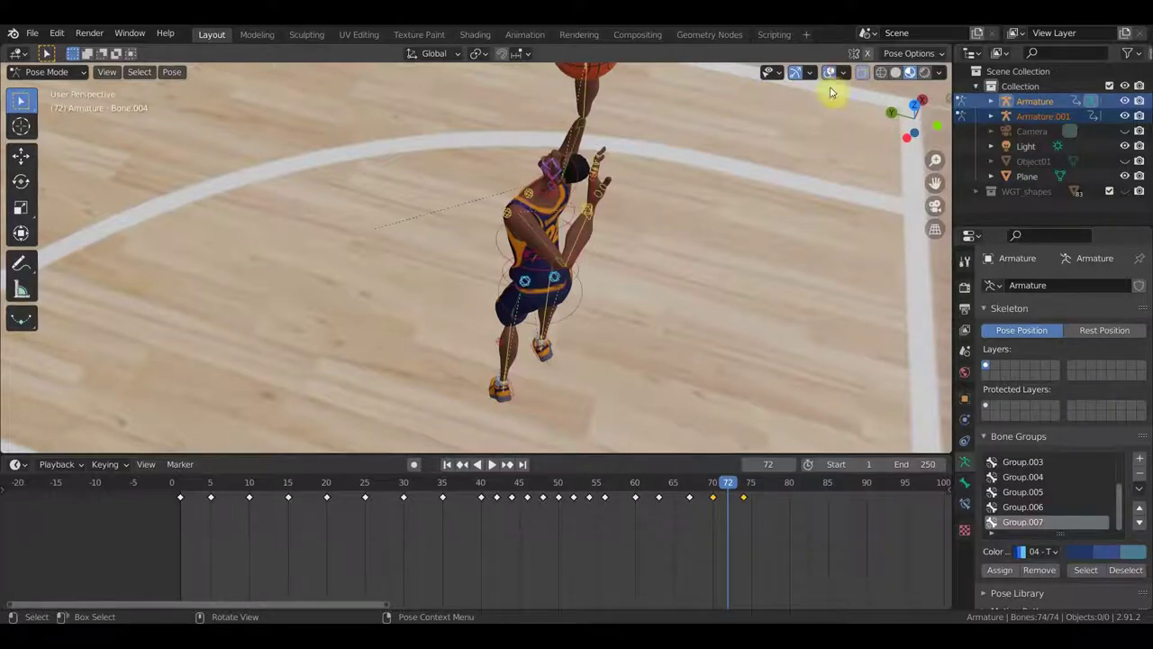
mouse_move(592, 219)
middle_mouse_down()
mouse_move(662, 265)
mouse_move(700, 186)
mouse_move(682, 228)
middle_mouse_up()
key("g")
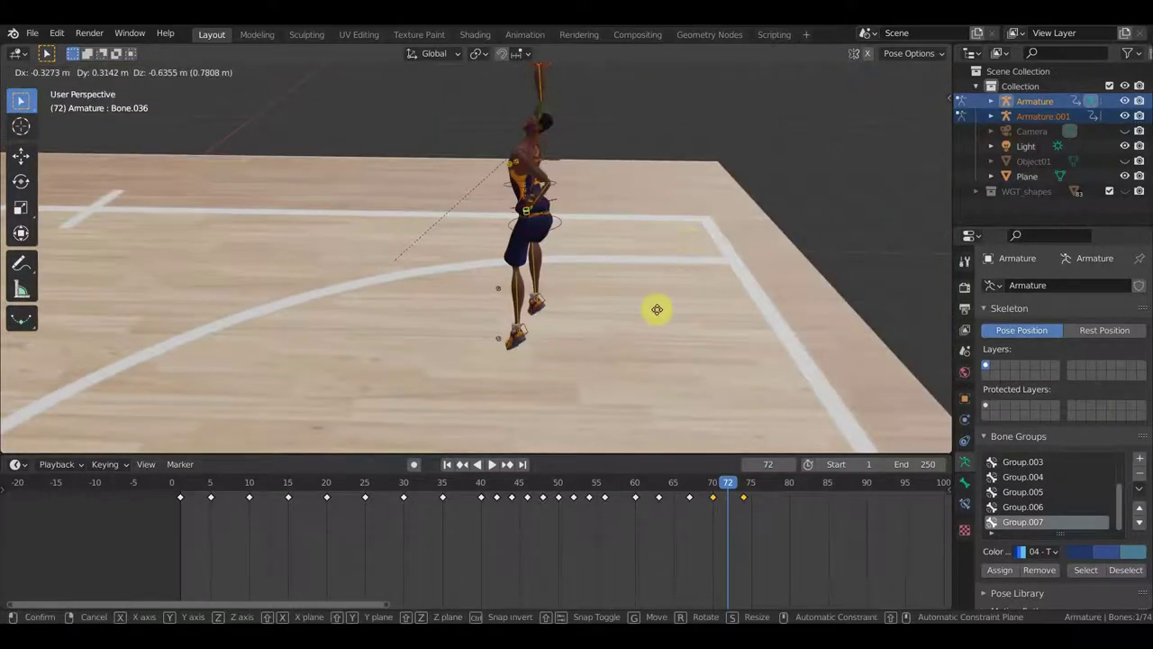
left_click(627, 308)
mouse_move(627, 307)
middle_mouse_down()
mouse_move(729, 301)
mouse_move(649, 327)
mouse_move(629, 353)
middle_mouse_up()
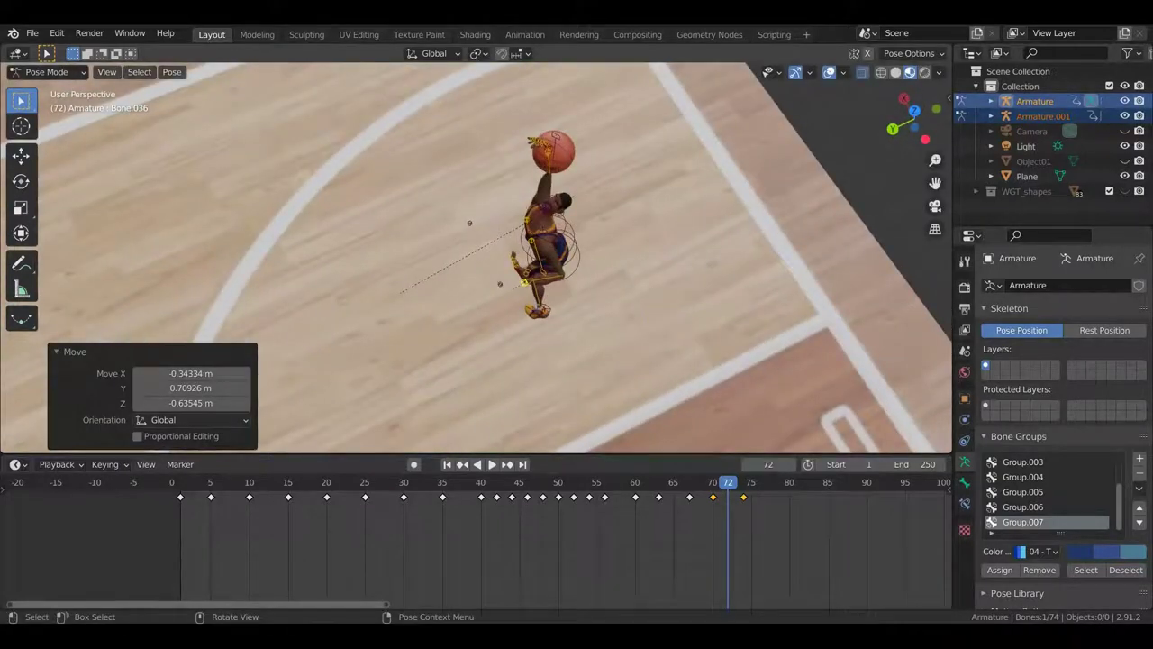
key("r")
left_click(654, 261)
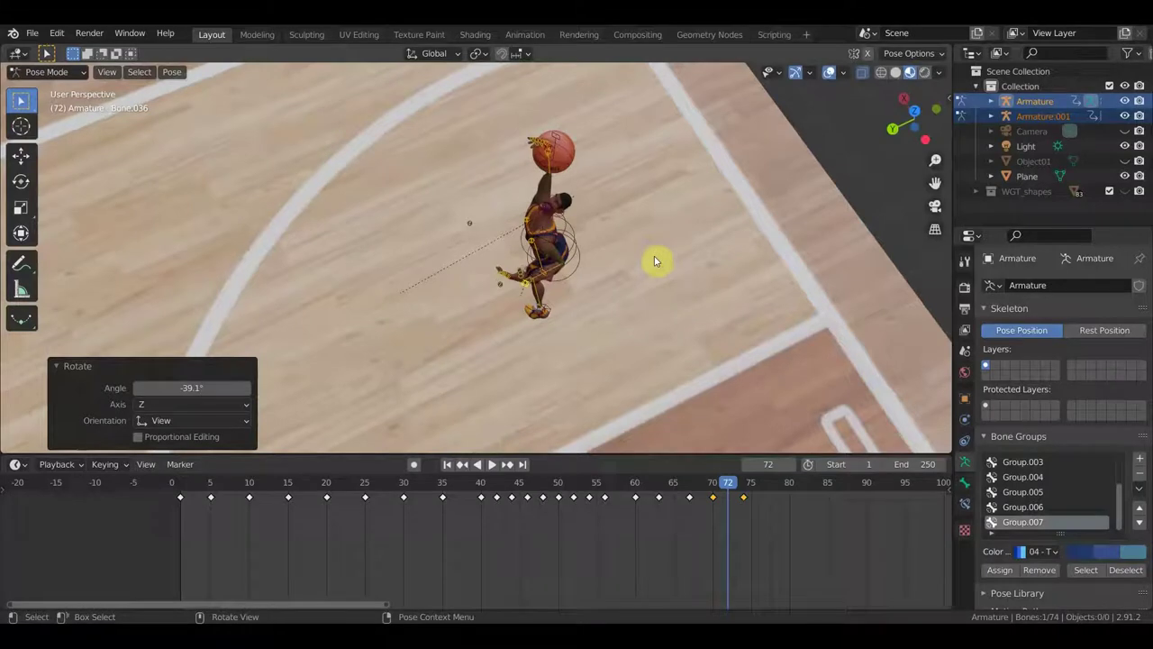
key("g")
left_click(656, 322)
Step: Try rotating Bone.014, cancel it, and select the arm bone Bone.050 instead
mouse_move(656, 322)
middle_mouse_down()
mouse_move(603, 322)
mouse_move(465, 165)
middle_mouse_up()
left_click(476, 176)
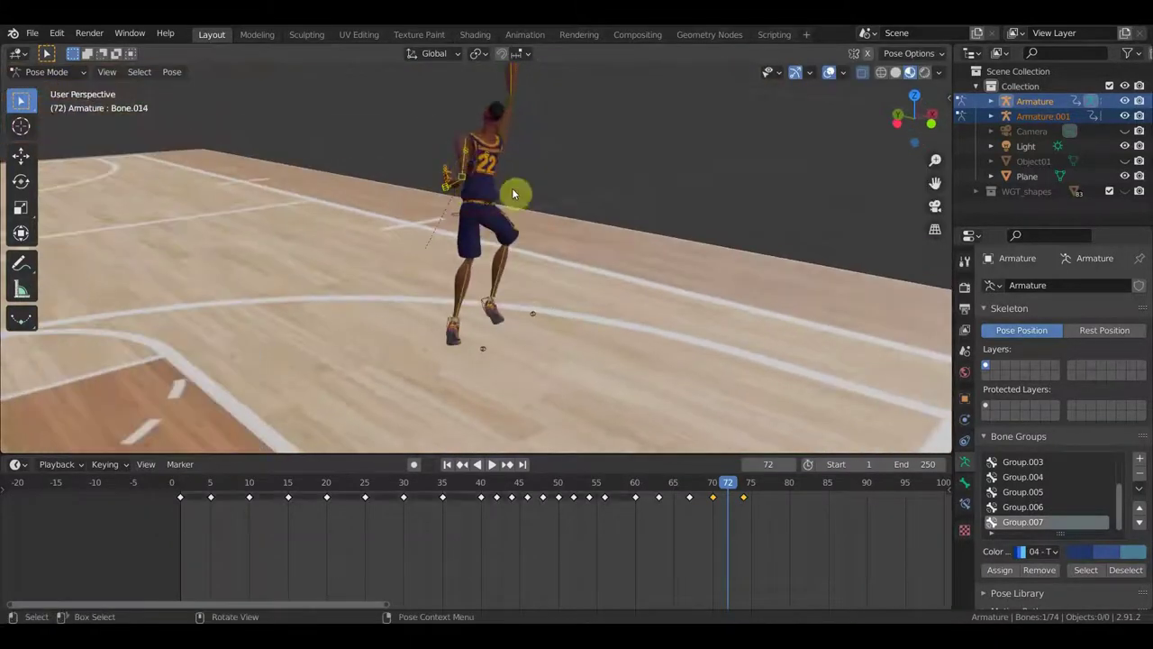
key("r")
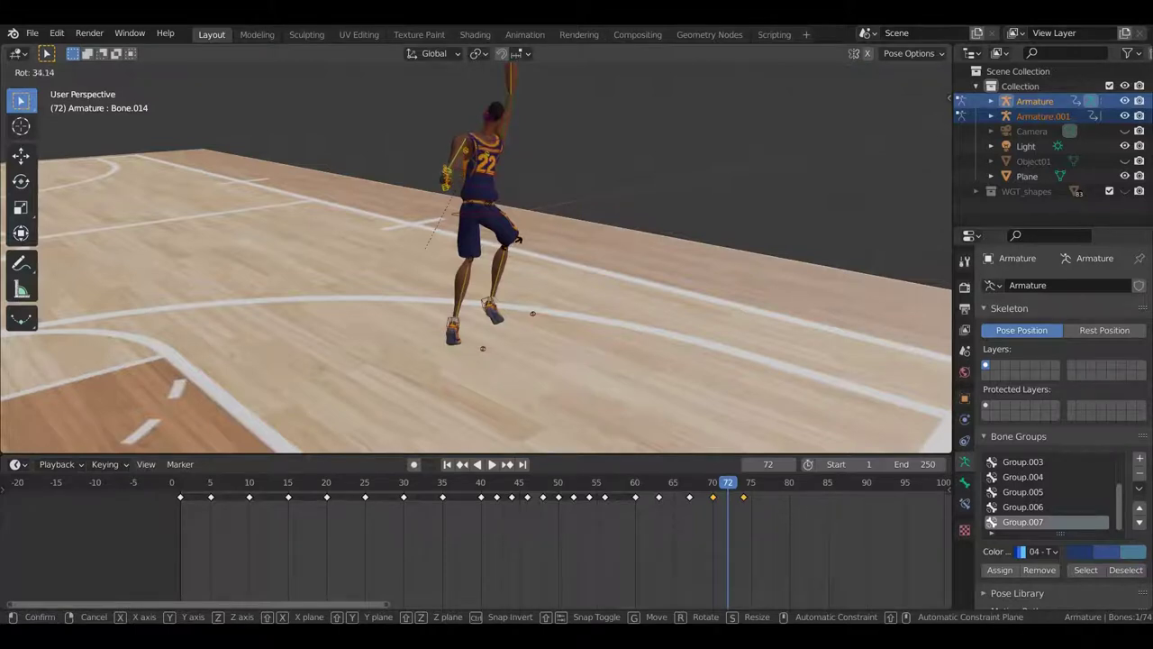
right_click(492, 248)
mouse_move(525, 176)
middle_mouse_down()
mouse_move(470, 226)
mouse_move(468, 252)
mouse_move(472, 241)
middle_mouse_up()
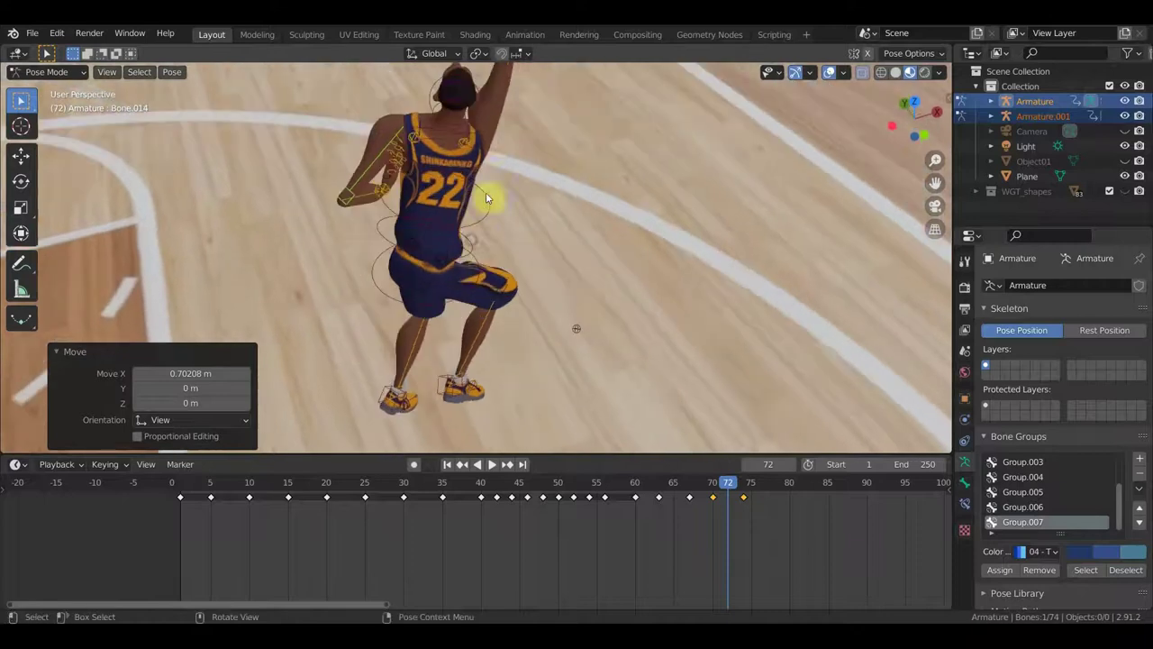
left_click(492, 113)
mouse_move(582, 174)
middle_mouse_down()
mouse_move(613, 265)
mouse_move(615, 319)
mouse_move(615, 247)
mouse_move(629, 312)
middle_mouse_up()
Step: With overlays hidden, rotate the arm bone repeatedly, ending at 52.6°
left_click(829, 72)
mouse_move(809, 101)
middle_mouse_down()
mouse_move(714, 189)
mouse_move(719, 178)
middle_mouse_up()
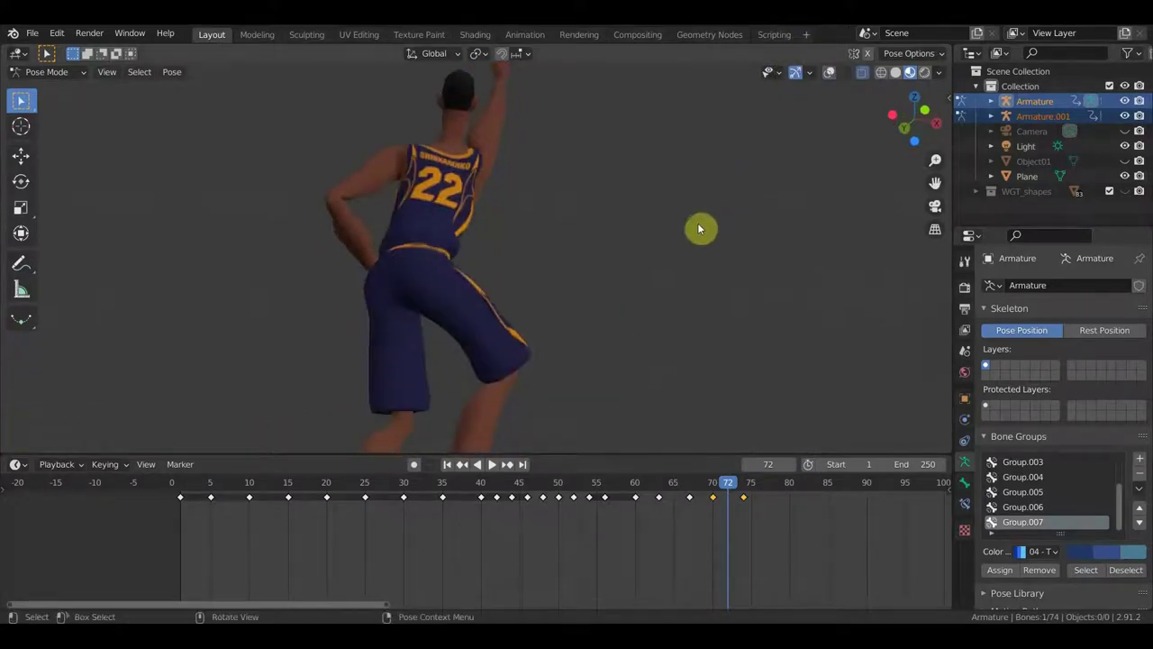
key("r")
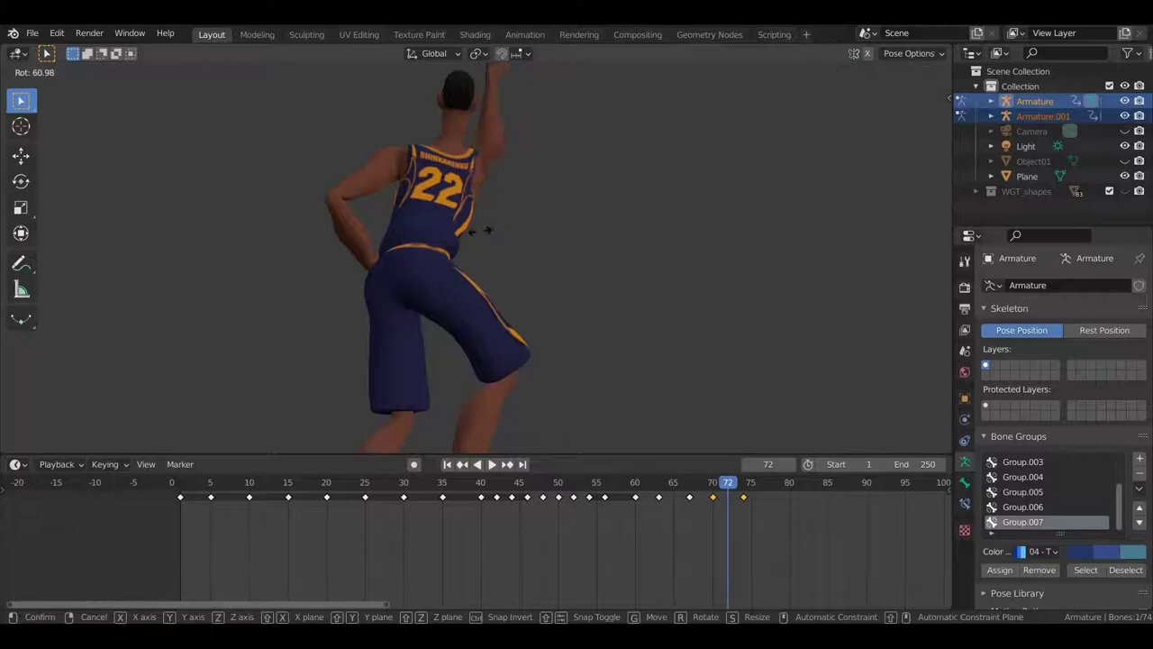
left_click(514, 237)
mouse_move(514, 237)
middle_mouse_down()
mouse_move(600, 221)
mouse_move(607, 270)
middle_mouse_up()
key("r")
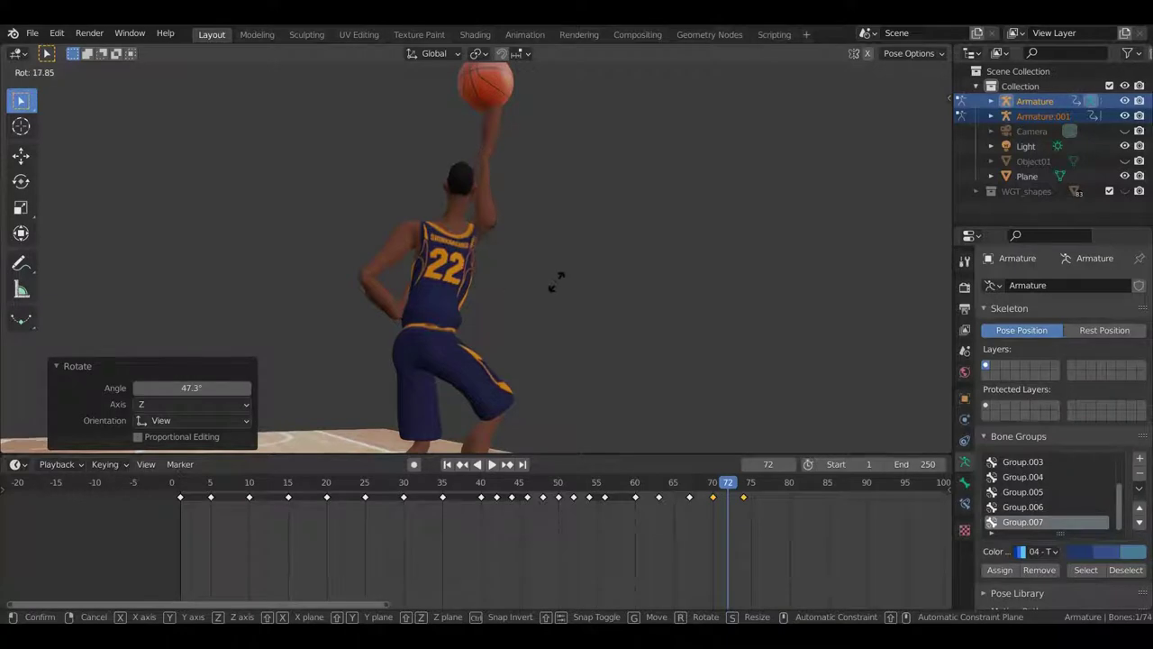
left_click(468, 279)
mouse_move(468, 279)
middle_mouse_down()
mouse_move(573, 301)
mouse_move(765, 305)
mouse_move(636, 273)
mouse_move(765, 291)
mouse_move(671, 301)
mouse_move(647, 334)
middle_mouse_up()
key("r")
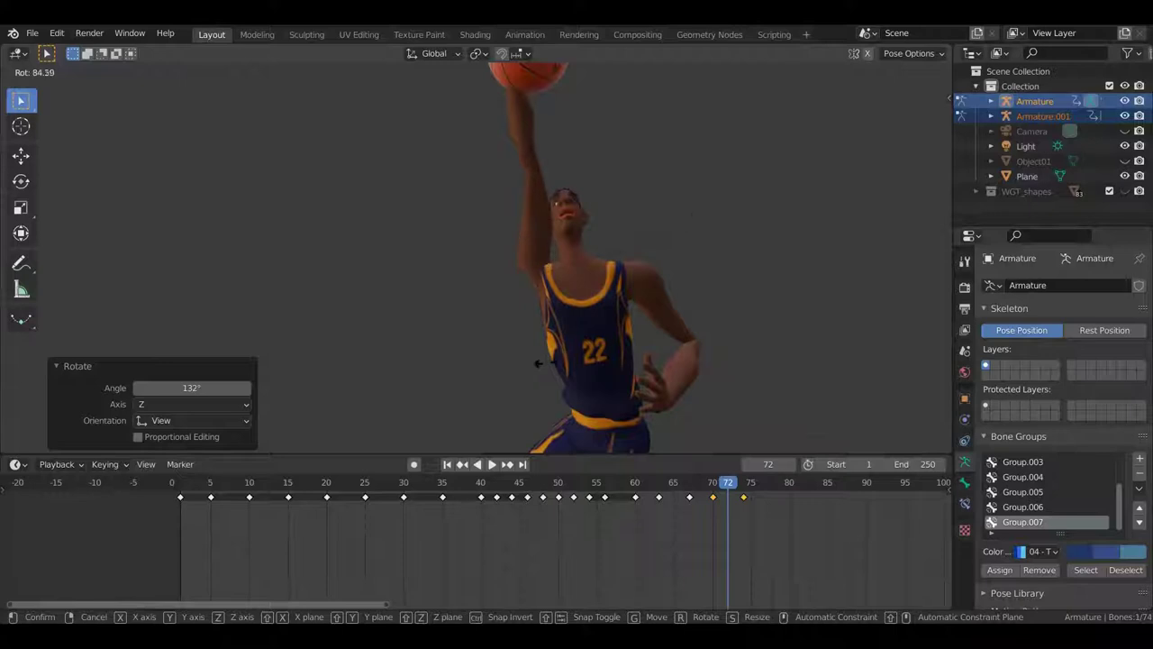
left_click(595, 323)
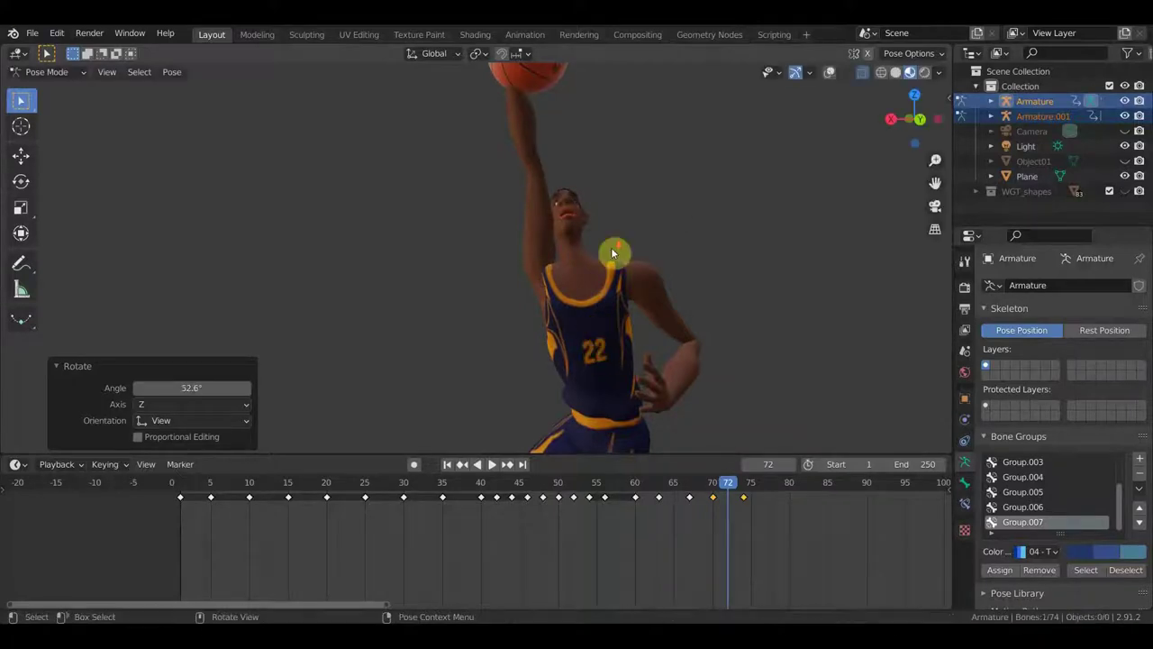
Step: Keep rotating the arm bone in small increments until it reaches 193°
middle_click_drag(613, 248, 788, 250)
middle_click_drag(293, 316, 467, 317)
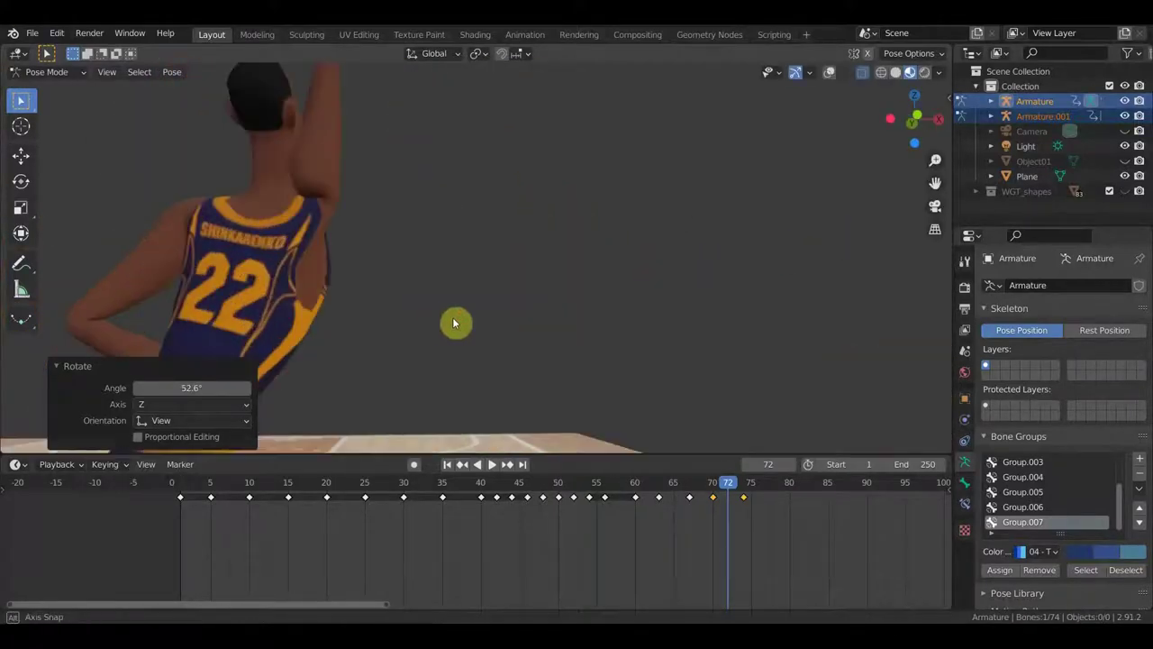
key("r")
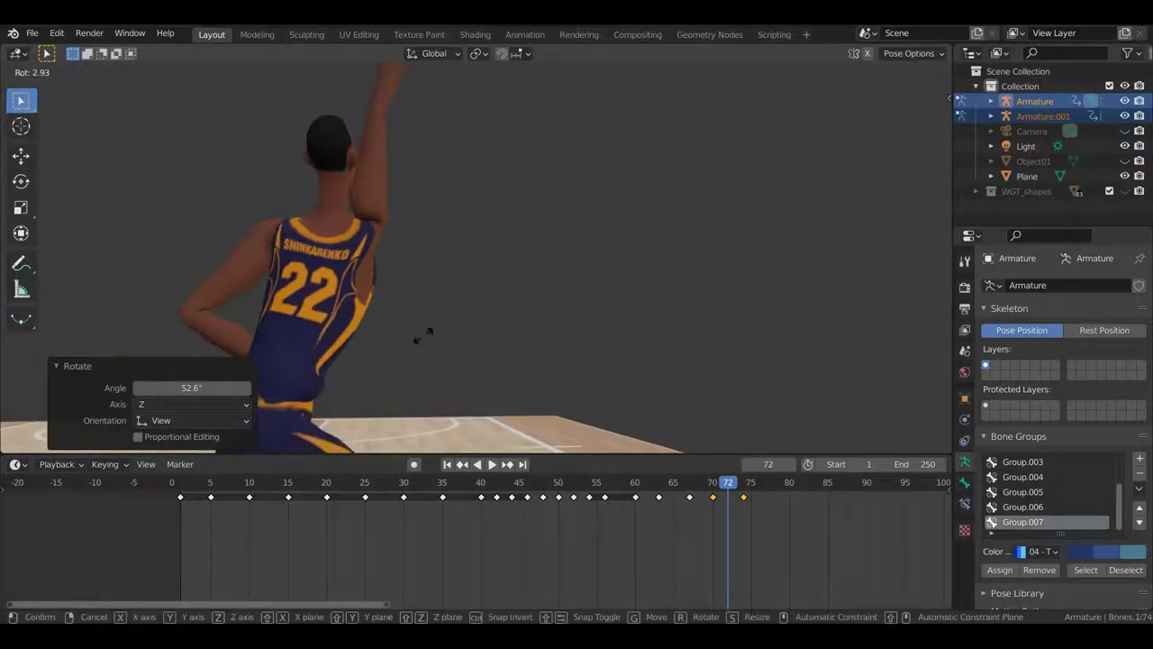
left_click(358, 275)
key("r")
left_click(731, 352)
scroll(721, 342, "down", 5)
key("r")
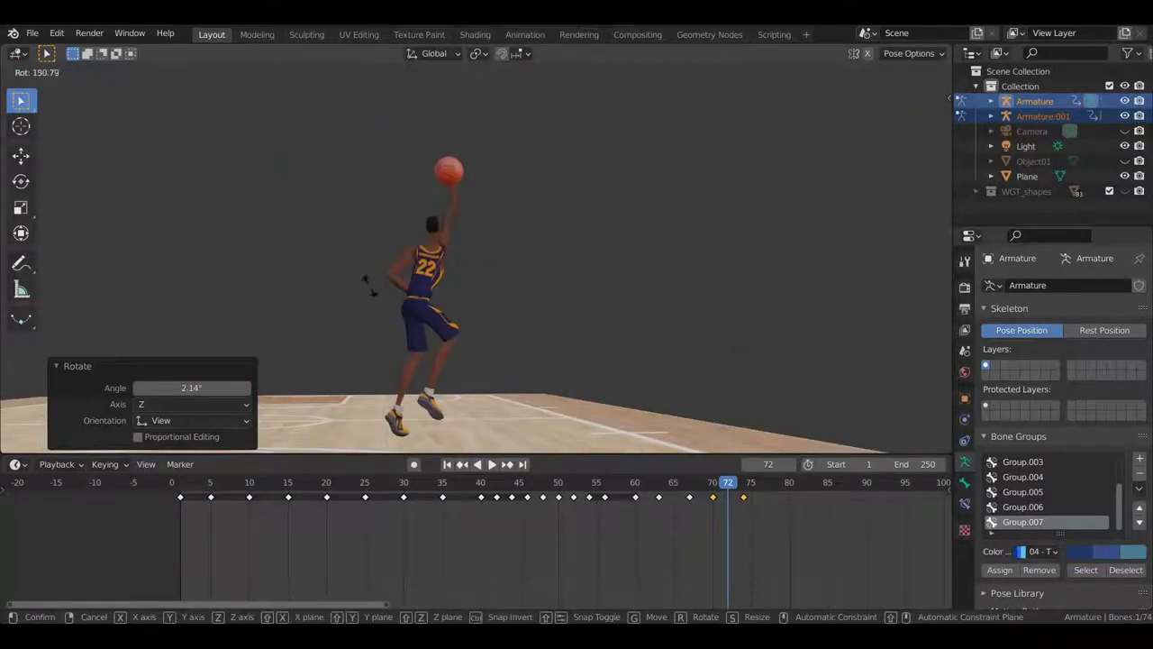
left_click(454, 243)
Step: Zoom and orbit to check the whole player holding the ball above the floor
scroll(453, 243, "up", 4)
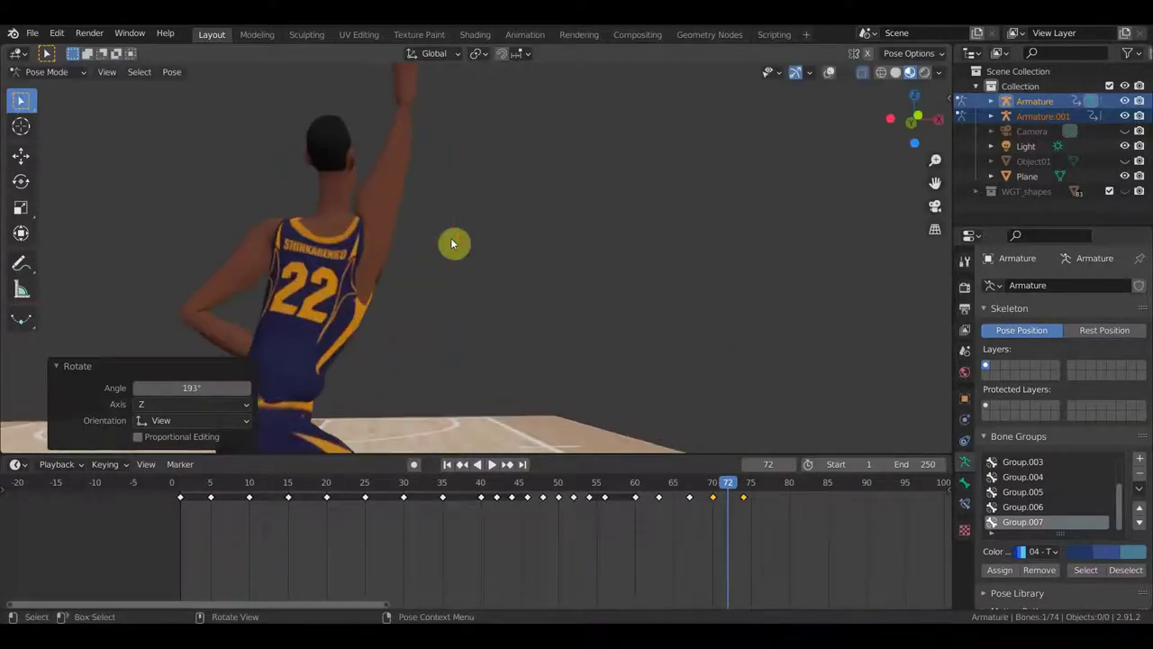
scroll(528, 288, "down", 4)
middle_click_drag(373, 283, 214, 316)
scroll(451, 270, "up", 2)
scroll(586, 252, "up", 2)
scroll(591, 233, "up", 2)
mouse_move(652, 219)
middle_mouse_down()
mouse_move(693, 221)
mouse_move(626, 211)
mouse_move(721, 171)
middle_mouse_up()
Step: With overlays shown, move the ball rig's bone into the raised hand
left_click(828, 73)
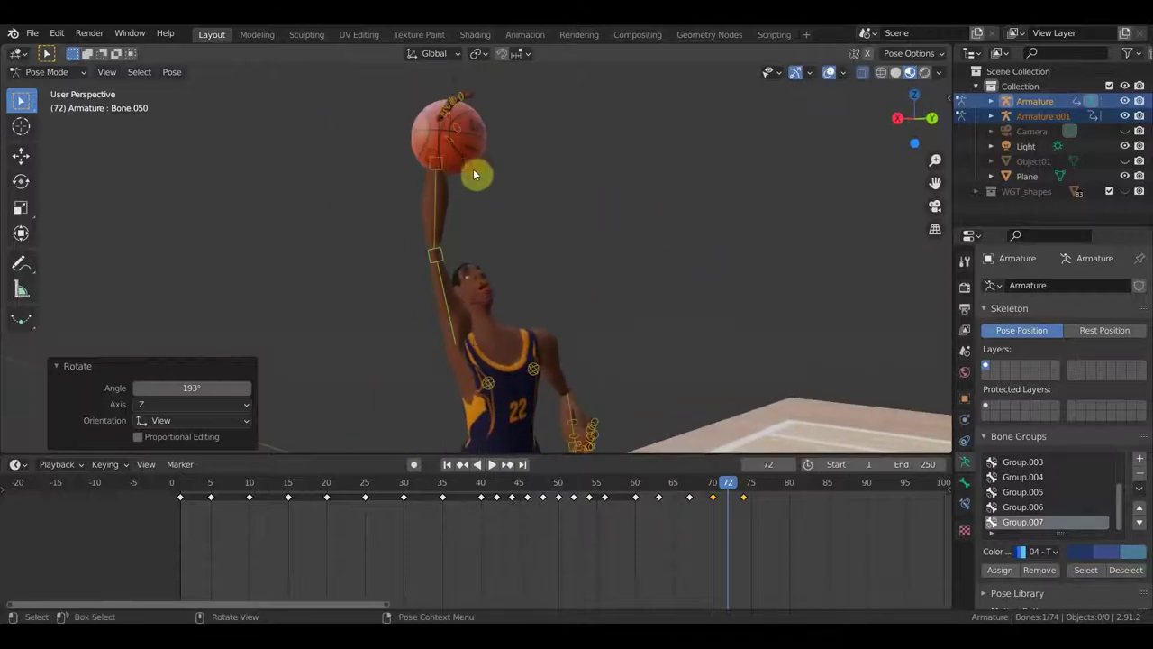
mouse_move(443, 173)
middle_mouse_down()
mouse_move(631, 207)
mouse_move(469, 223)
mouse_move(404, 268)
mouse_move(535, 270)
mouse_move(486, 246)
middle_mouse_up()
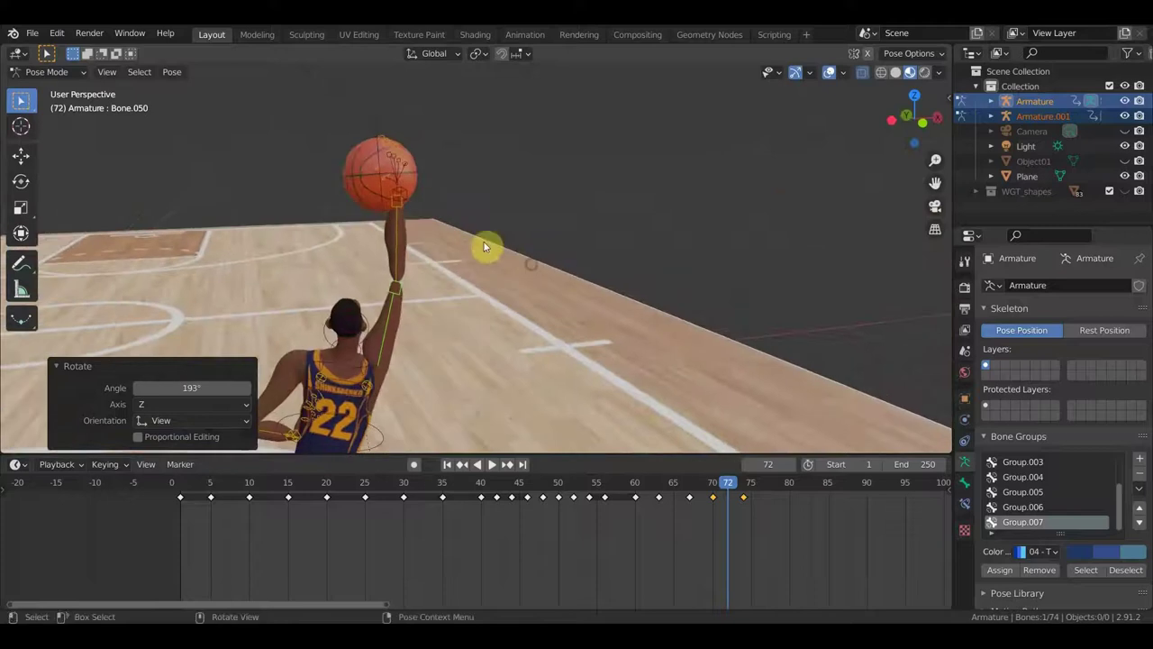
left_click(403, 191)
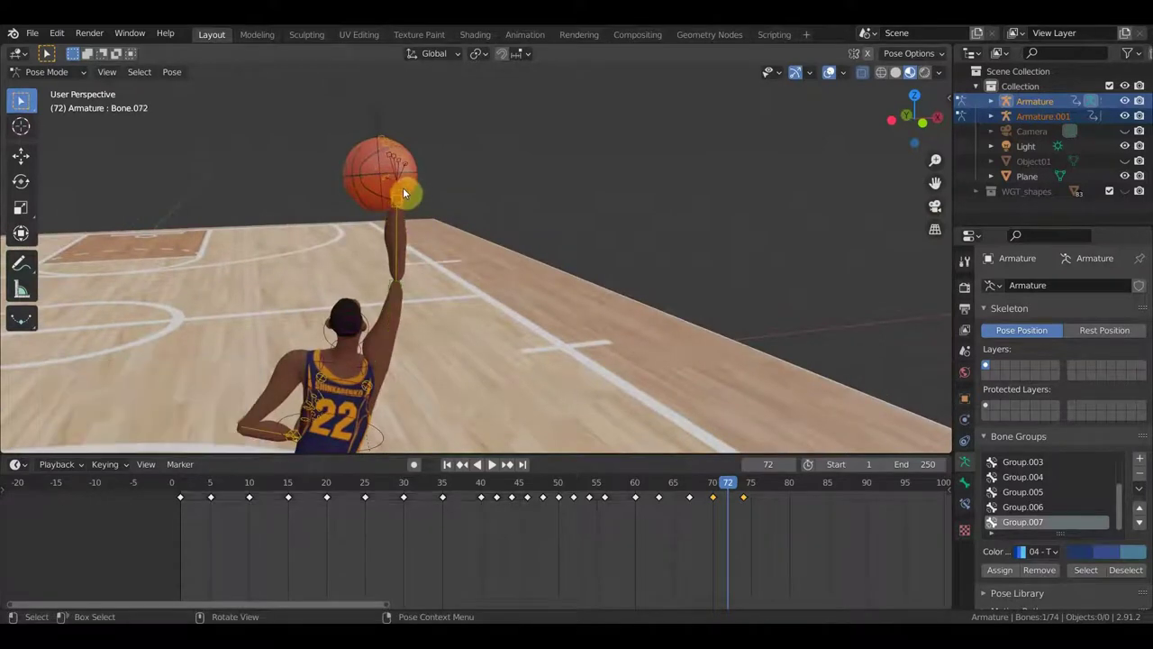
left_click(382, 118)
key("g")
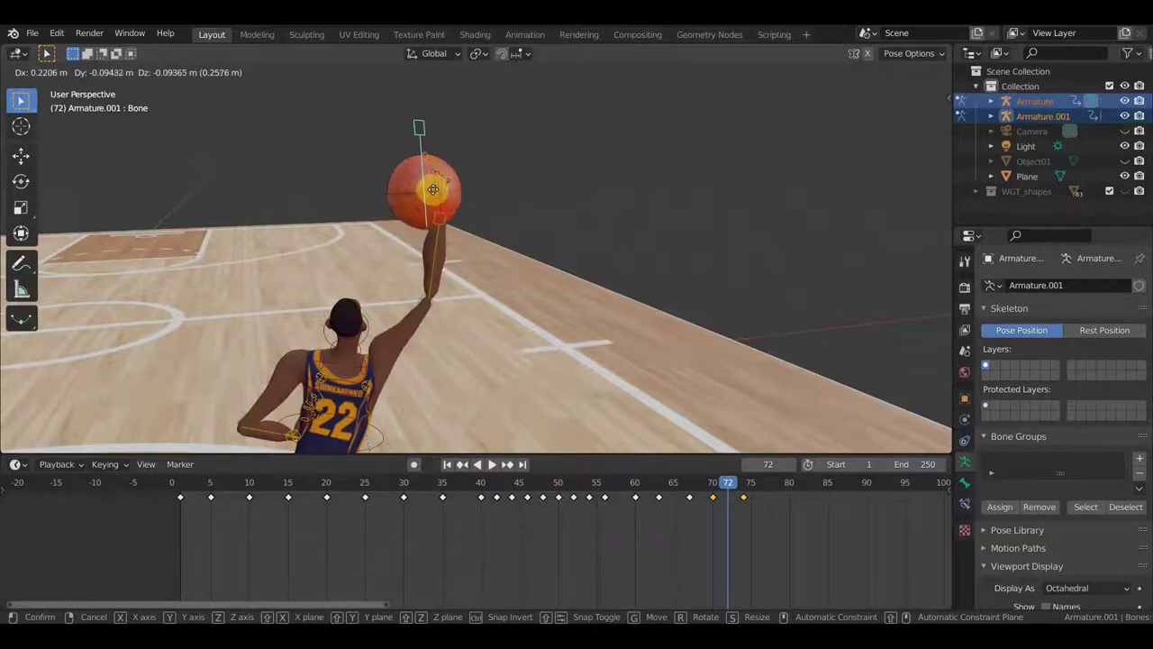
left_click(428, 217)
Step: Rotate arm bone Bone.050 to 77.1° and then 96.4° to reach the ball
left_click(391, 341)
mouse_move(423, 335)
middle_mouse_down()
mouse_move(609, 306)
mouse_move(580, 343)
mouse_move(309, 307)
mouse_move(220, 324)
mouse_move(540, 296)
middle_mouse_up()
key("r")
left_click(539, 350)
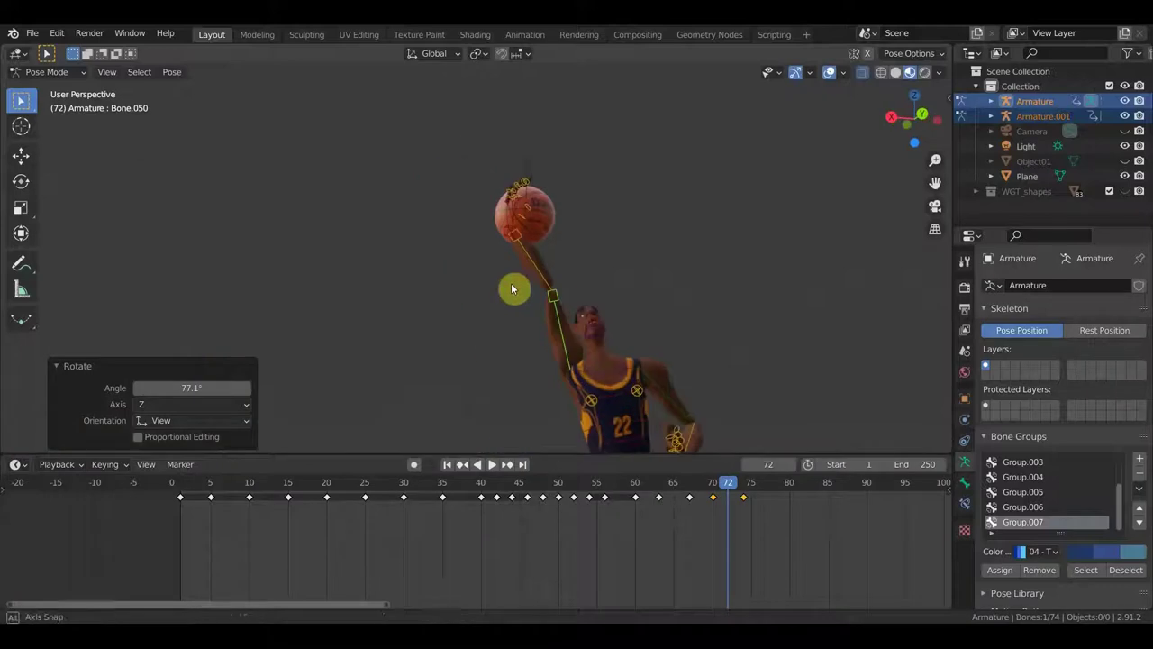
key("r")
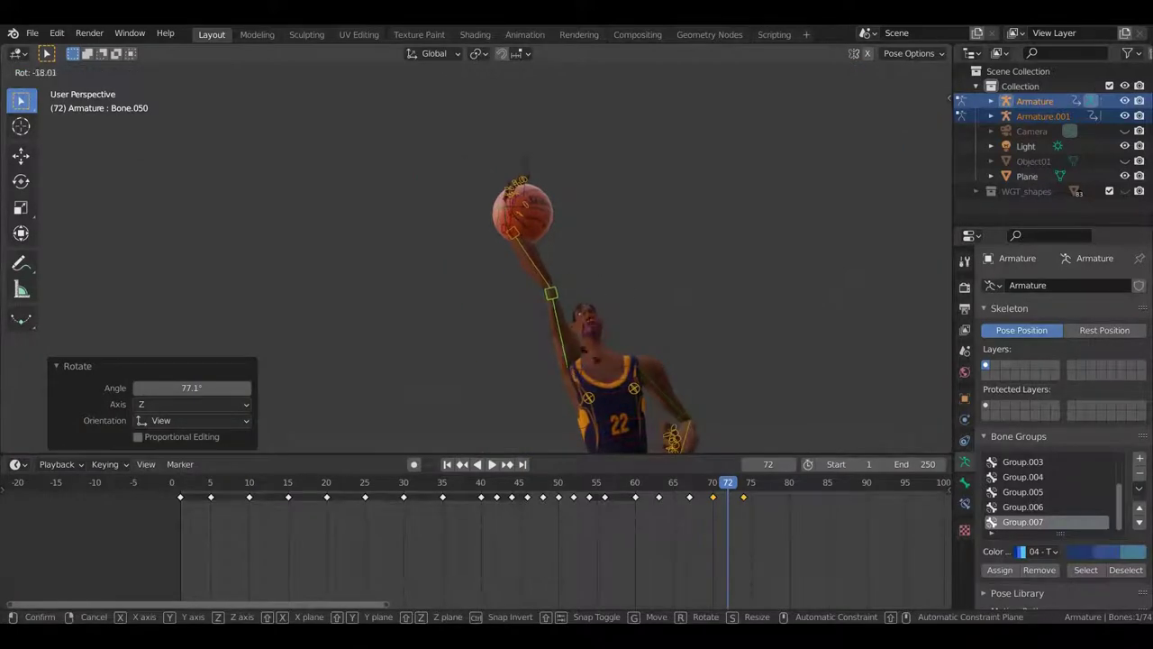
left_click(574, 379)
mouse_move(574, 378)
middle_mouse_down()
mouse_move(526, 342)
mouse_move(479, 358)
mouse_move(686, 289)
mouse_move(875, 265)
mouse_move(605, 275)
mouse_move(778, 275)
mouse_move(769, 291)
mouse_move(412, 298)
mouse_move(510, 345)
mouse_move(378, 180)
mouse_move(517, 219)
mouse_move(455, 232)
mouse_move(570, 213)
mouse_move(630, 180)
middle_mouse_up()
left_click(371, 190)
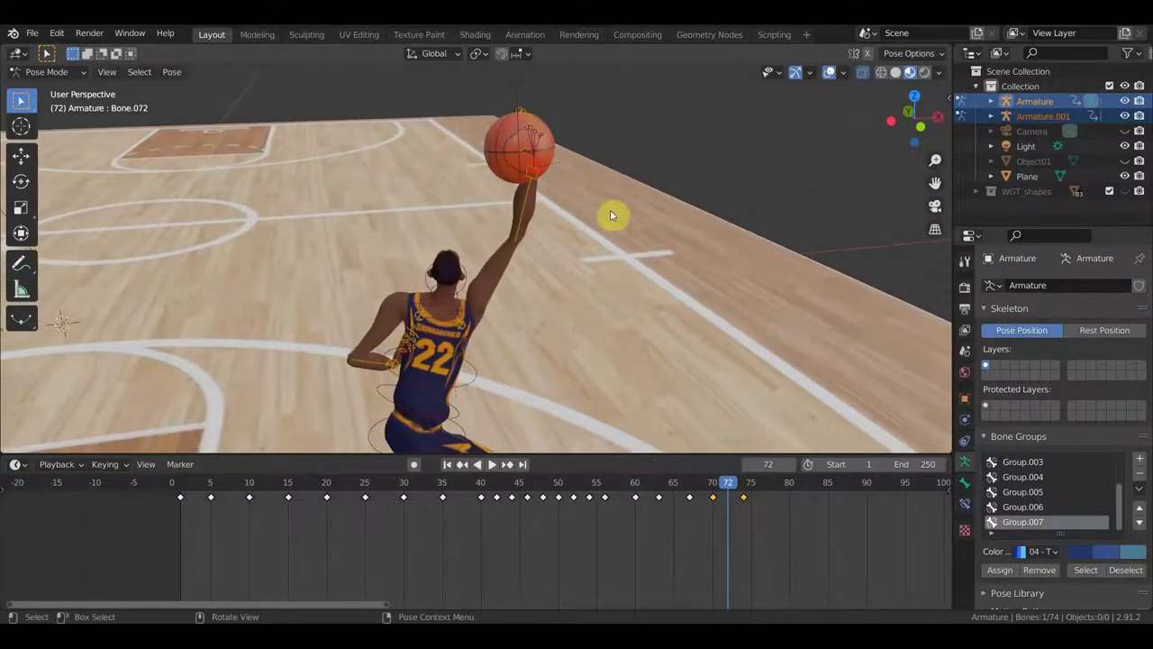
Step: Move, rotate and nudge the hand bone Bone.072 around the ball
key("g")
left_click(662, 229)
mouse_move(661, 229)
middle_mouse_down()
mouse_move(446, 240)
mouse_move(468, 337)
middle_mouse_up()
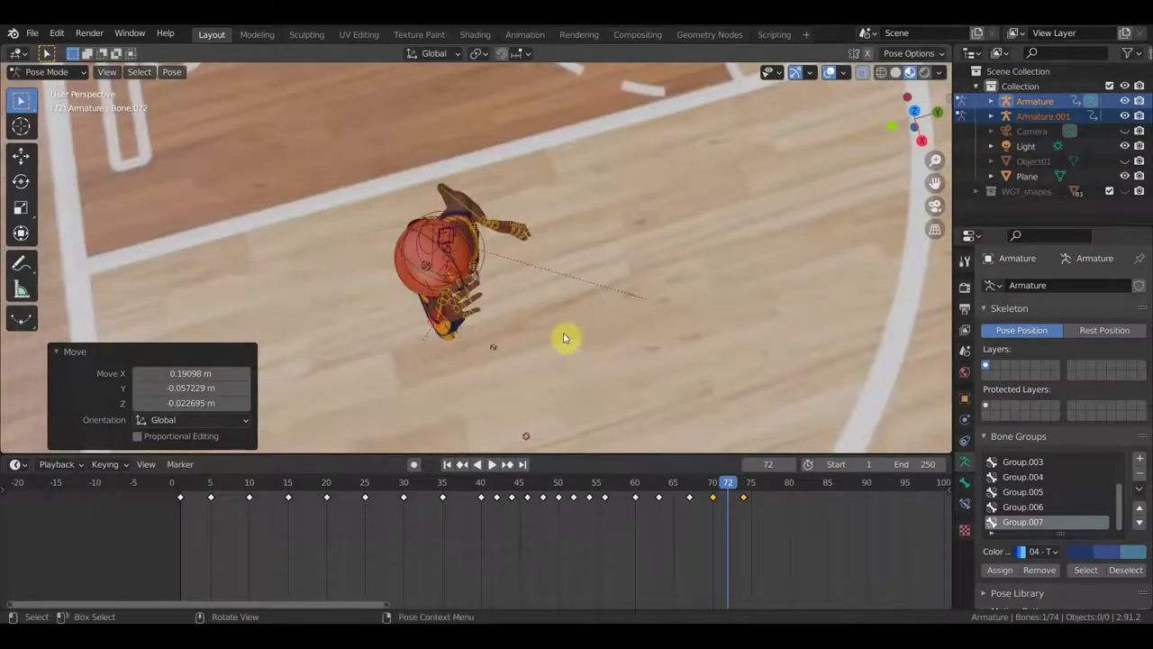
key("r")
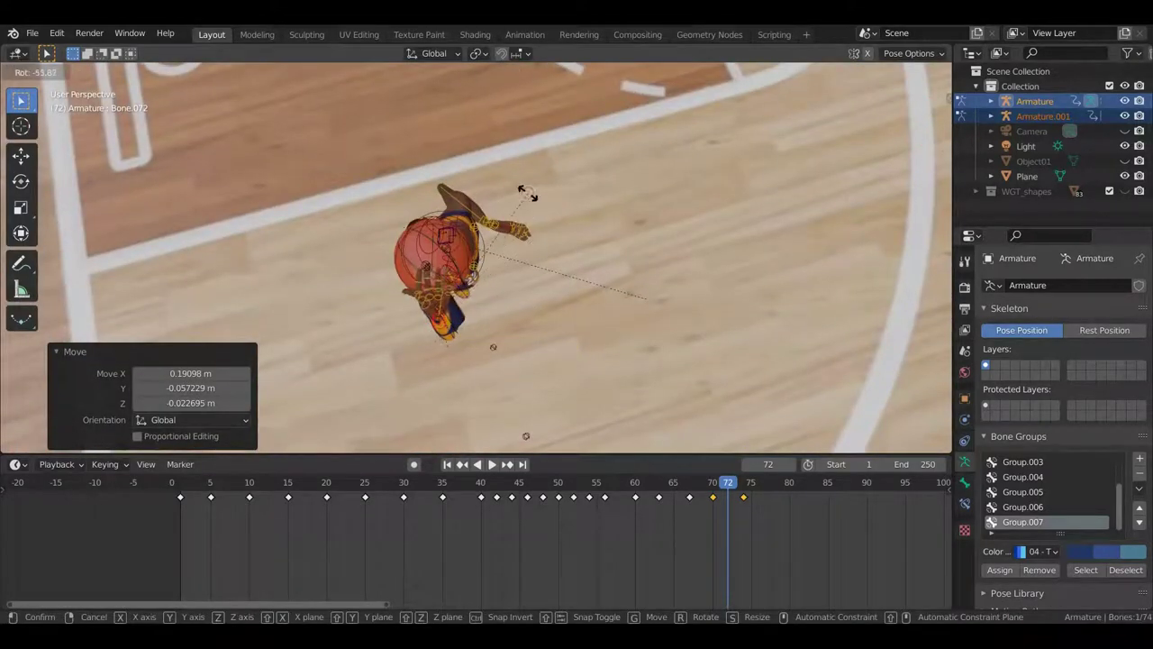
left_click(527, 194)
mouse_move(541, 291)
middle_mouse_down()
mouse_move(697, 165)
mouse_move(698, 199)
middle_mouse_up()
key("g")
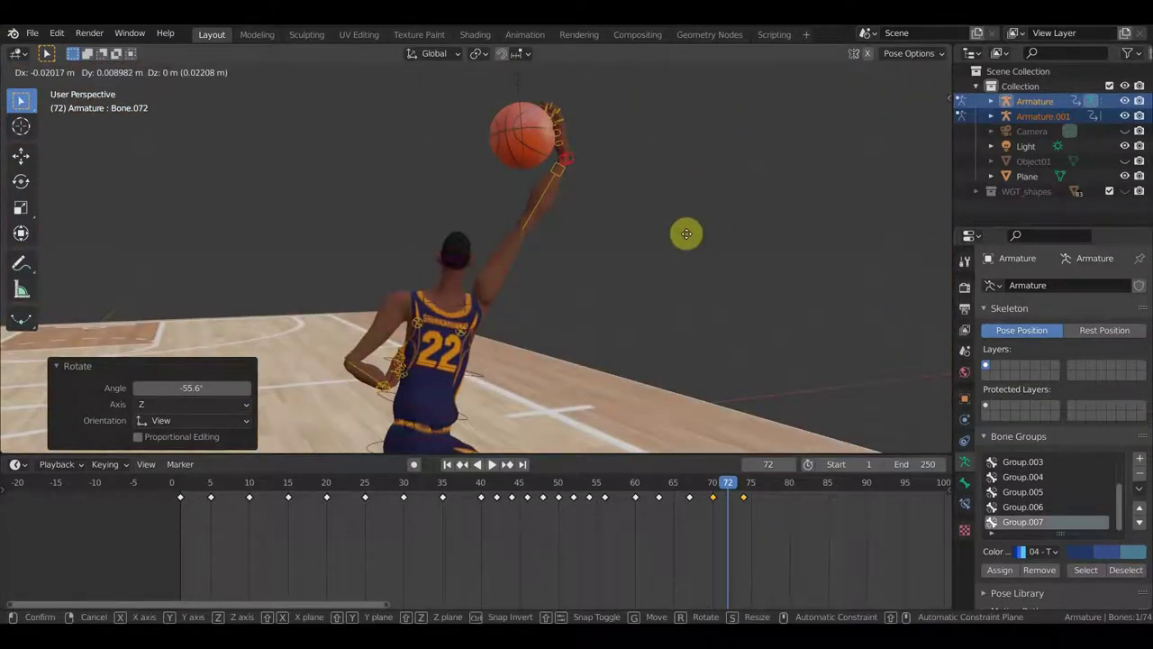
left_click(690, 236)
mouse_move(619, 299)
middle_mouse_down()
mouse_move(510, 325)
mouse_move(643, 401)
mouse_move(664, 373)
middle_mouse_up()
Step: Rotate arm bone Bone.049 through 48.3°, 31.5°, -43.9° and a final adjustment
left_click(457, 305)
key("r")
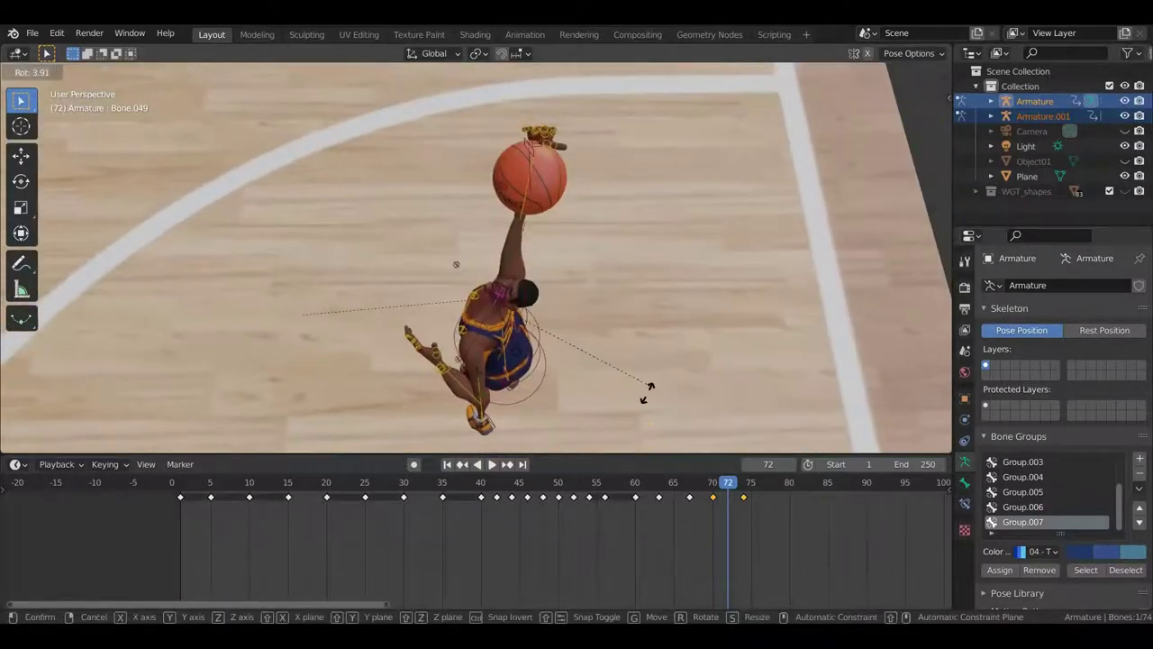
left_click(527, 410)
middle_click_drag(527, 410, 799, 285)
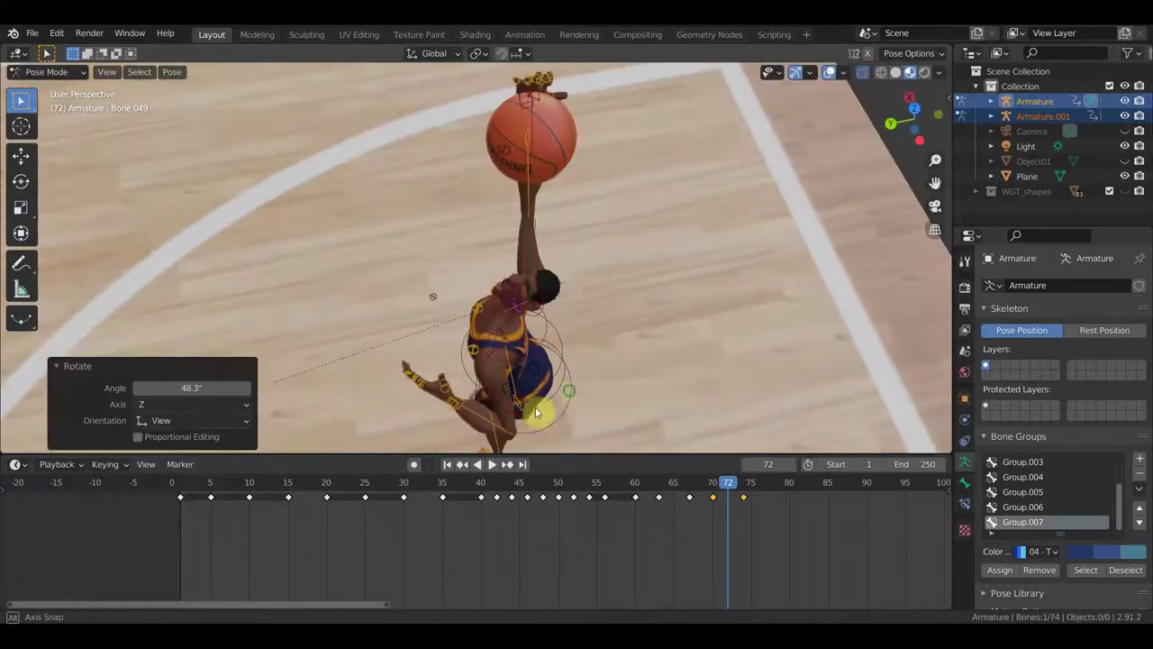
key("r")
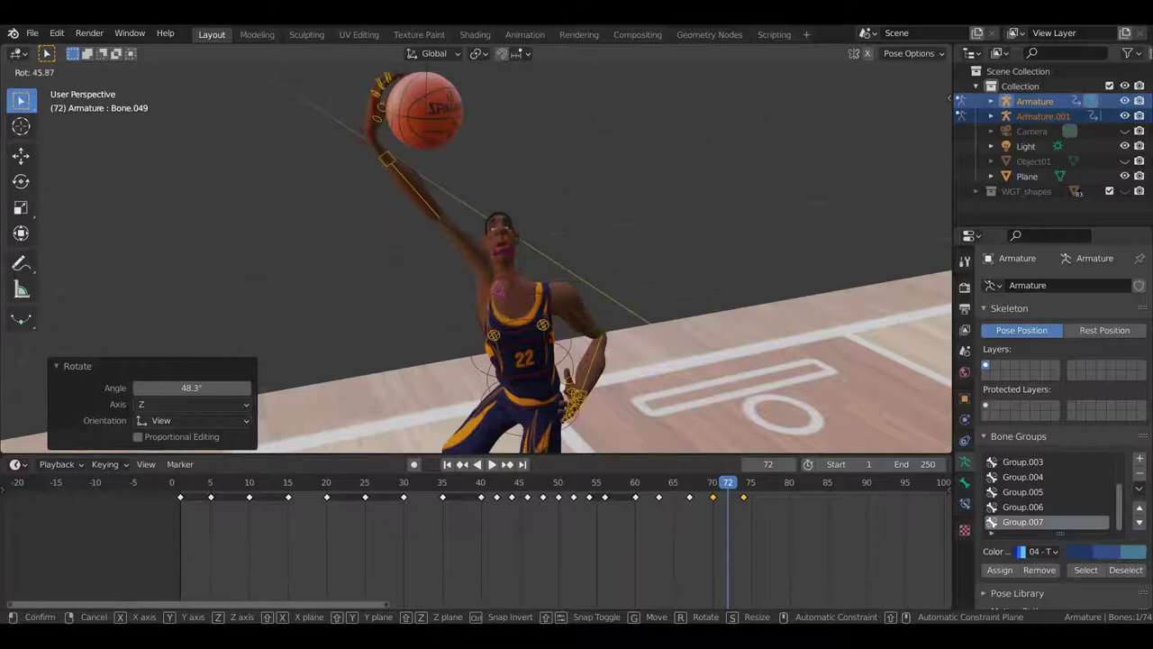
left_click(572, 342)
mouse_move(572, 341)
middle_mouse_down()
mouse_move(631, 271)
mouse_move(528, 387)
middle_mouse_up()
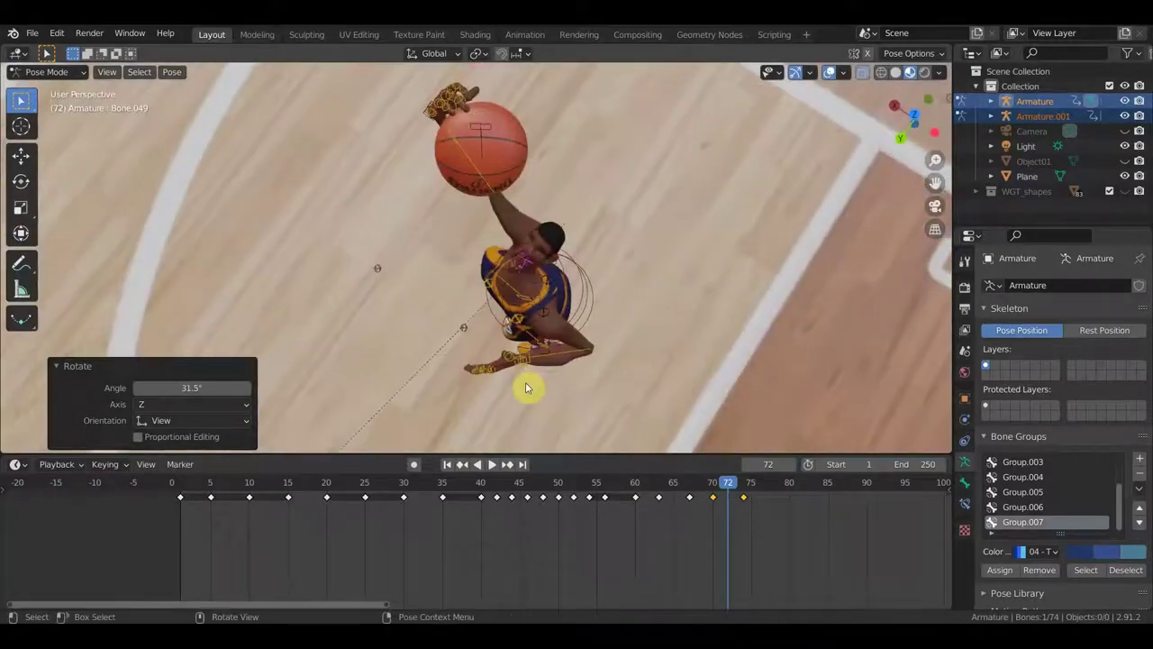
key("r")
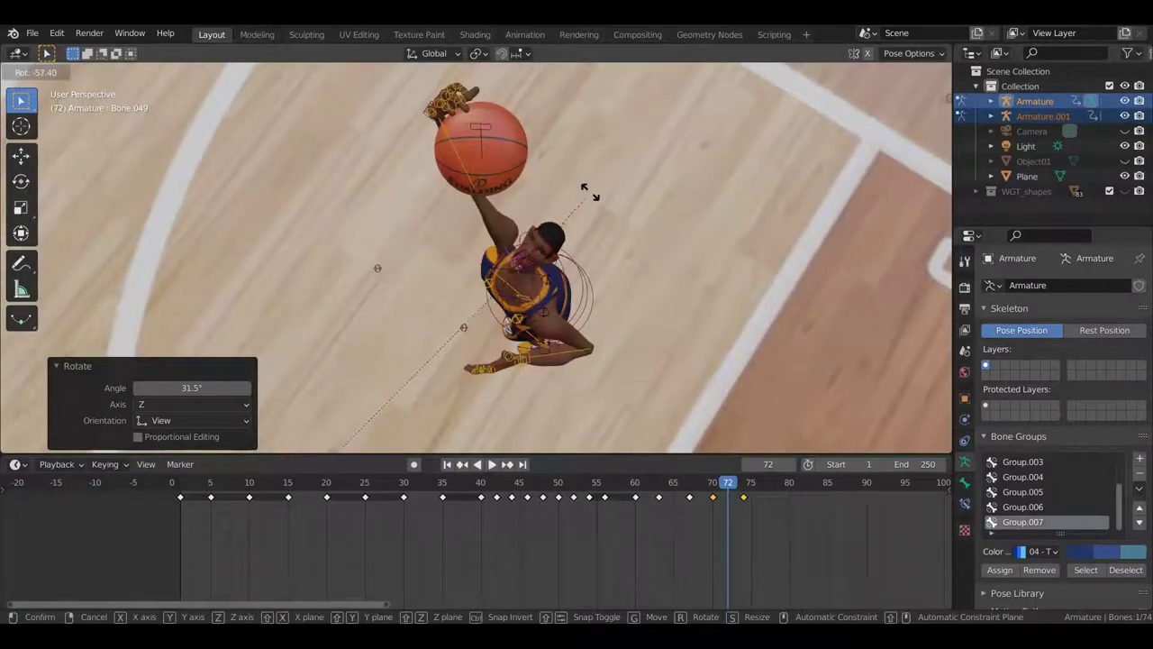
left_click(599, 300)
mouse_move(600, 300)
middle_mouse_down()
mouse_move(694, 231)
mouse_move(715, 185)
mouse_move(691, 272)
middle_mouse_up()
key("r")
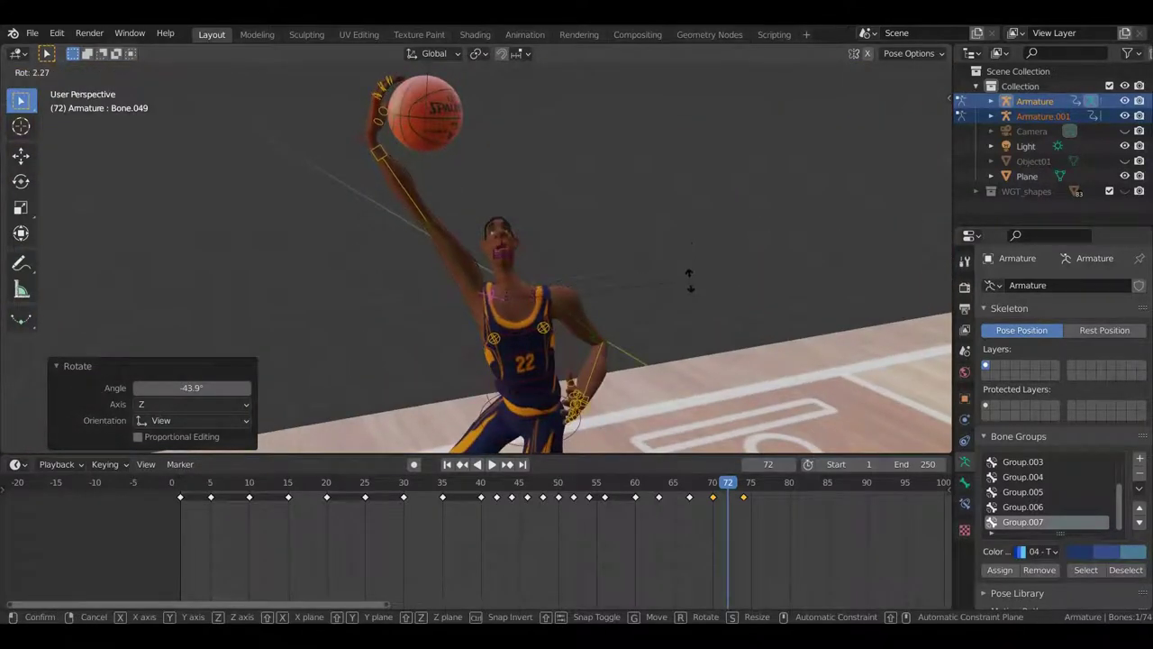
left_click(677, 335)
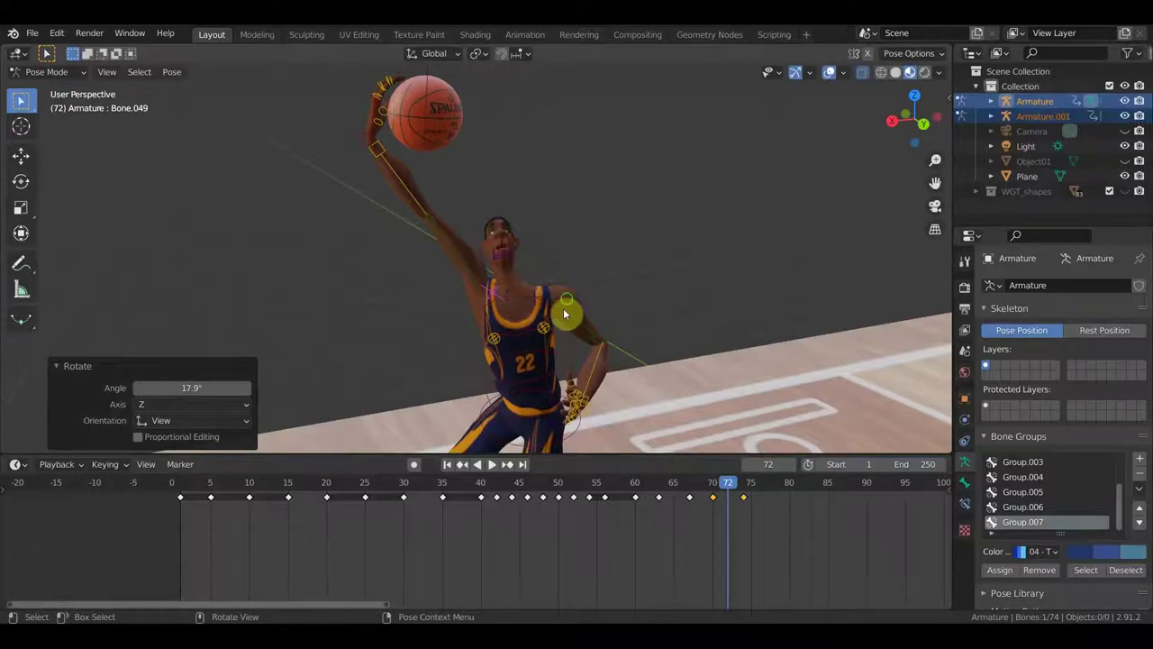
middle_click_drag(563, 308, 574, 291)
Step: Rotate Bone.013 to adjust the player's arm
left_click(533, 307)
key("r")
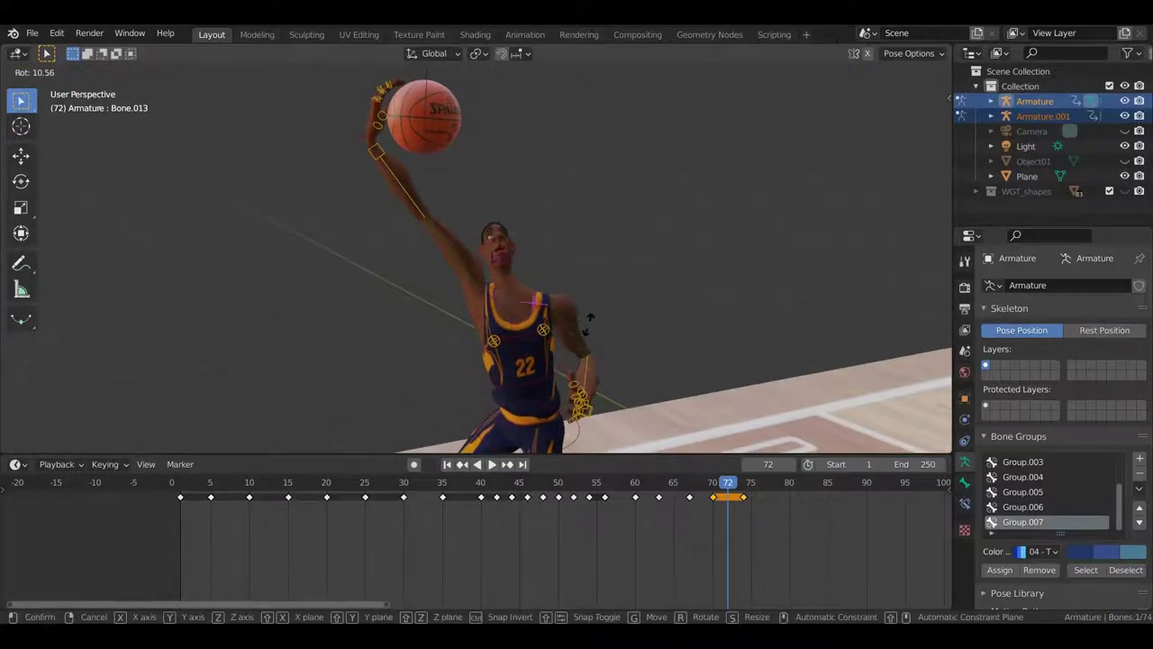
left_click(590, 320)
middle_click_drag(591, 321, 596, 309)
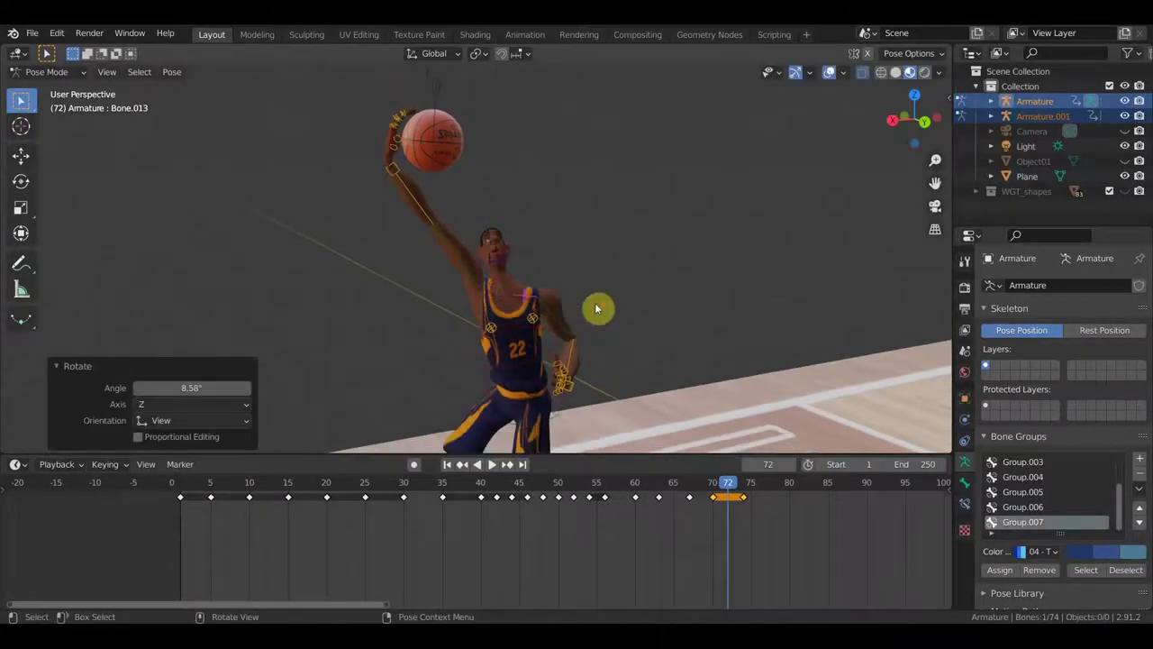
mouse_move(552, 227)
middle_mouse_down()
mouse_move(658, 327)
mouse_move(592, 334)
mouse_move(541, 288)
middle_mouse_up()
Step: Move Bone.072, rotate it 55.5°, and shift it again to cup the ball
left_click(434, 205)
mouse_move(453, 214)
middle_mouse_down()
mouse_move(628, 221)
mouse_move(793, 202)
middle_mouse_up()
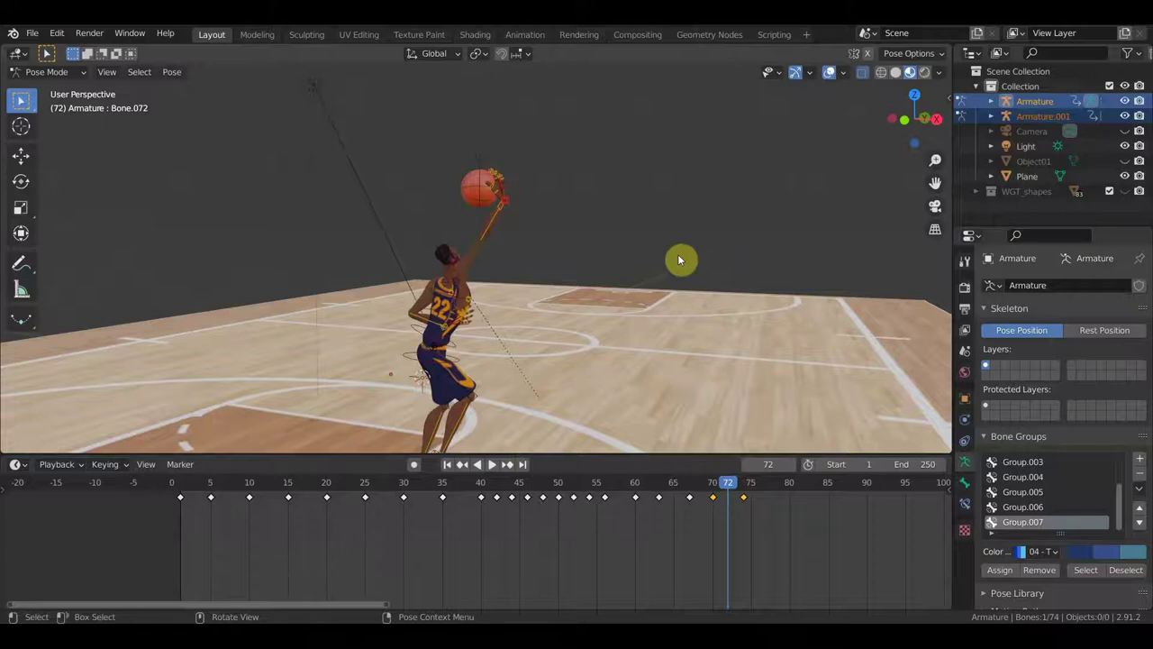
key("g")
left_click(635, 266)
mouse_move(623, 270)
middle_mouse_down()
mouse_move(600, 387)
mouse_move(652, 427)
mouse_move(667, 411)
middle_mouse_up()
scroll(667, 410, "up", 3)
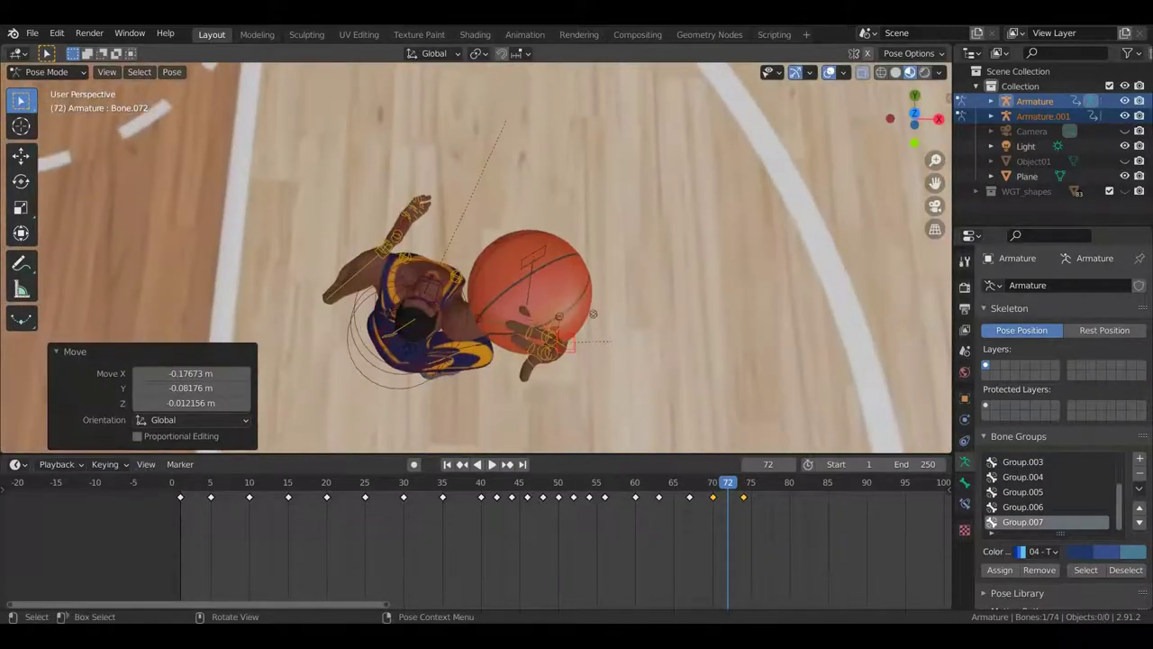
key("r")
left_click(609, 88)
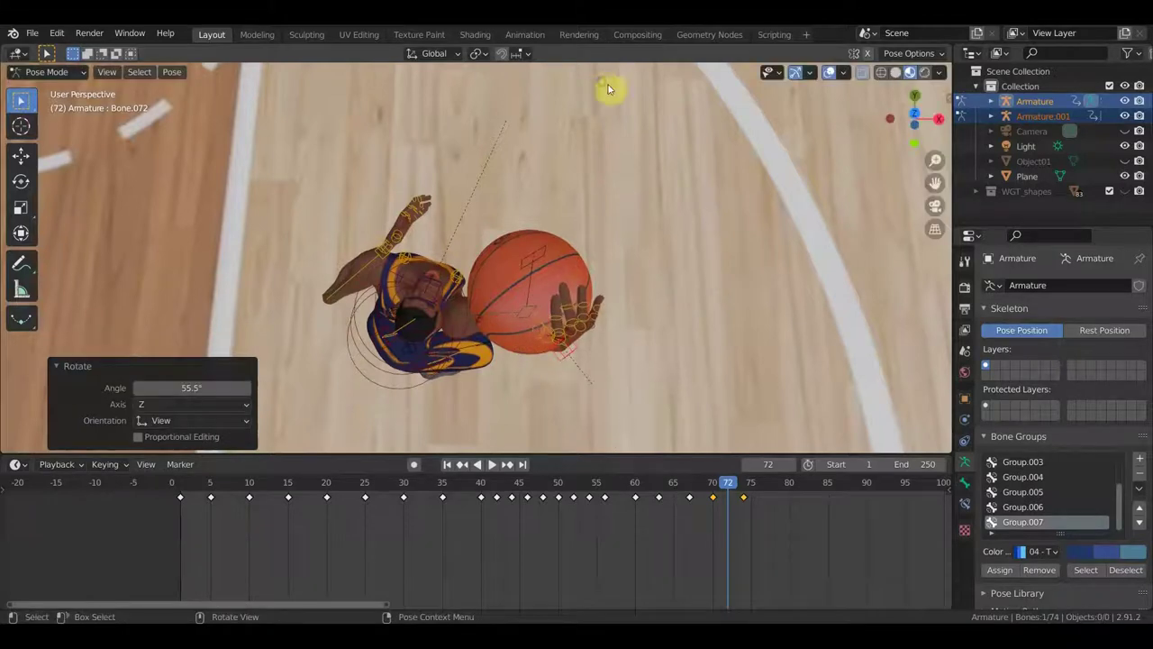
key("g")
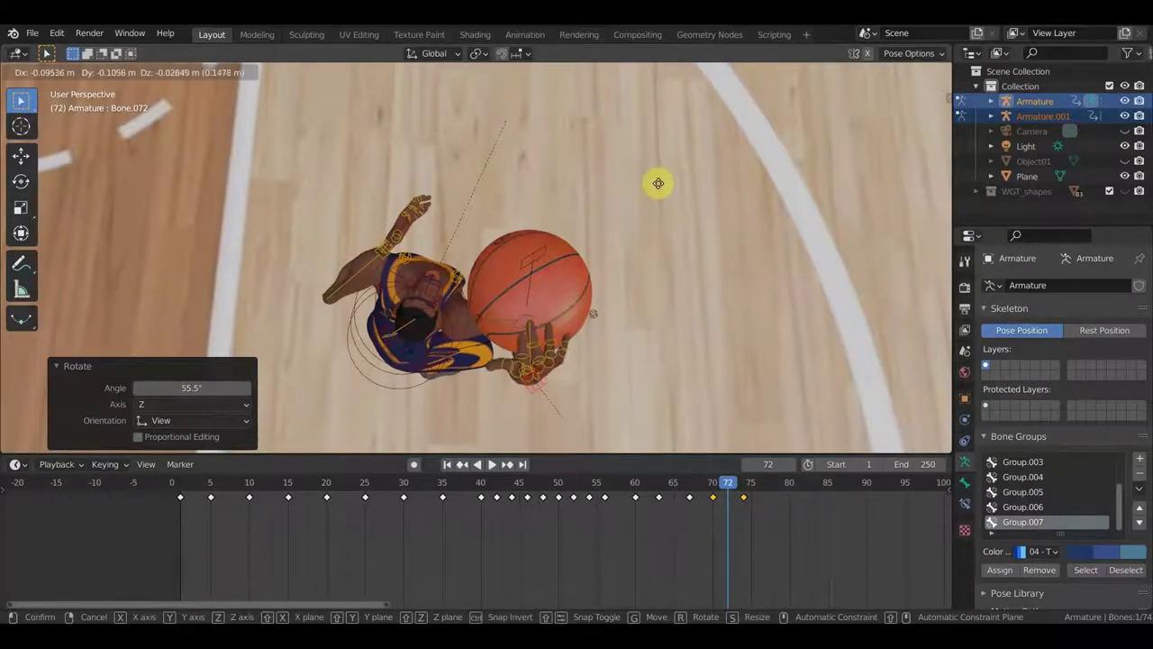
left_click(659, 184)
mouse_move(672, 294)
middle_mouse_down()
mouse_move(646, 201)
mouse_move(753, 186)
middle_mouse_up()
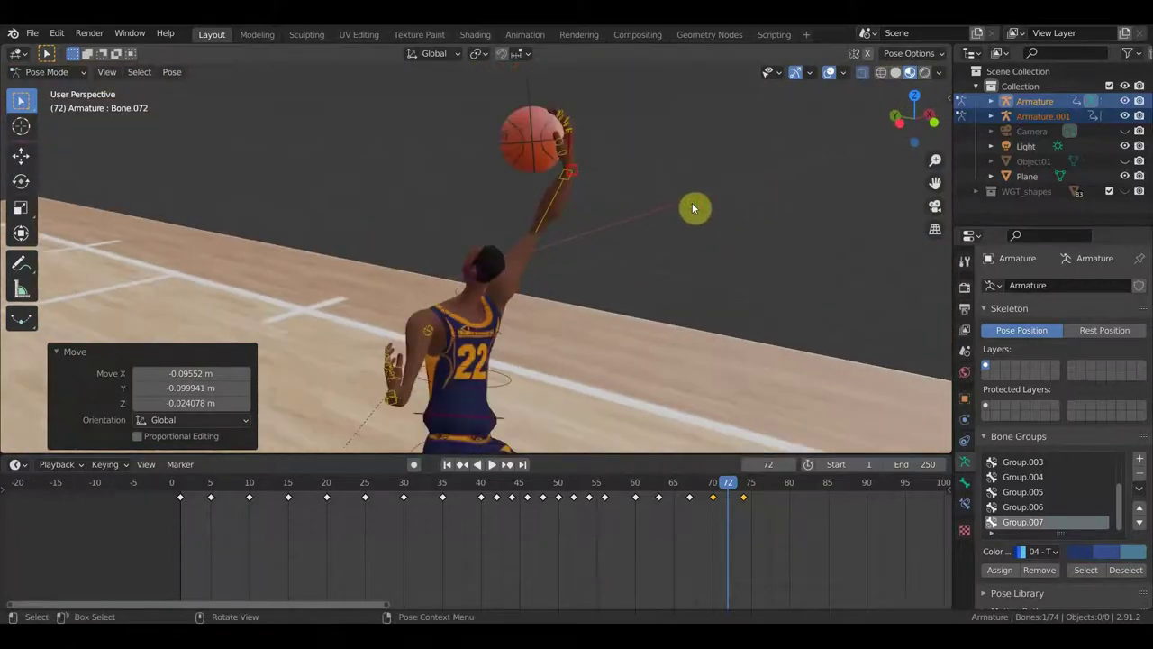
middle_click_drag(692, 208, 711, 210)
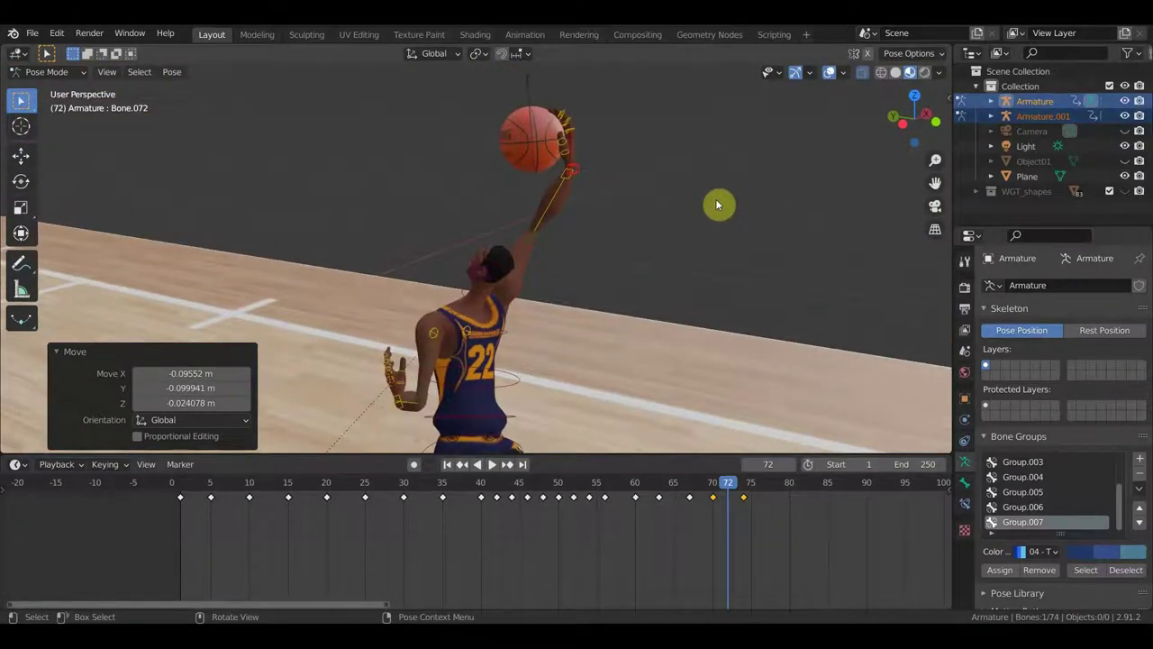
Step: Keyframe all bones of the rig at frame 72
key("a")
key("i")
left_click(720, 198)
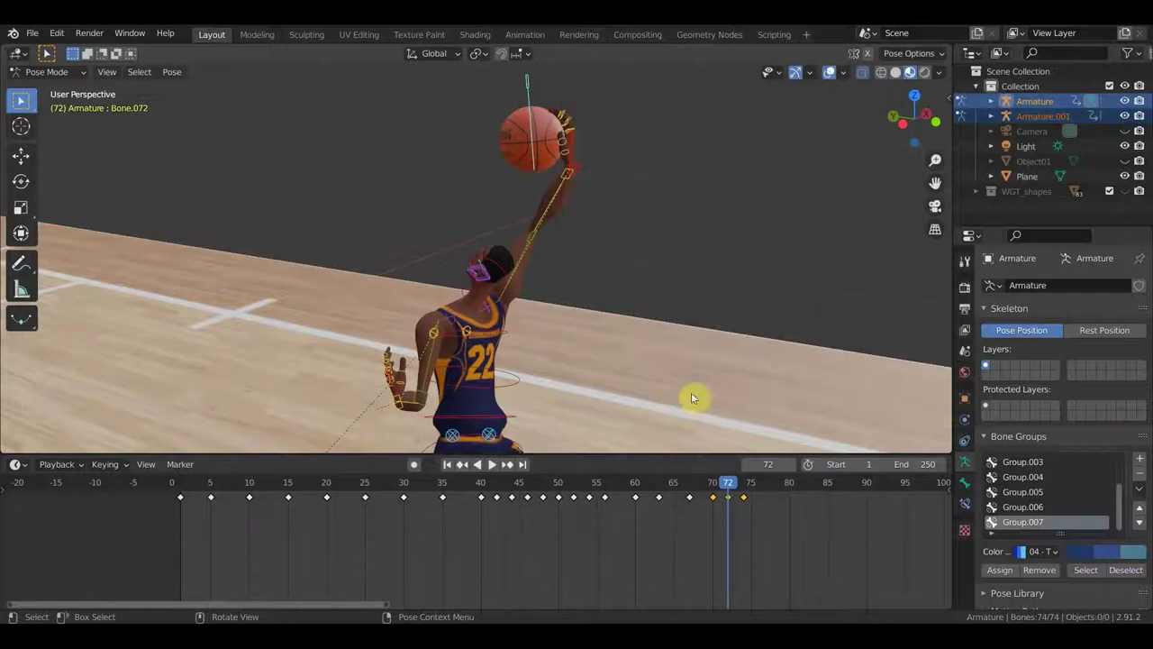
Step: Play the animation in reverse, stop it, and go to frame 70
key("shift+ctrl+space")
key("Escape")
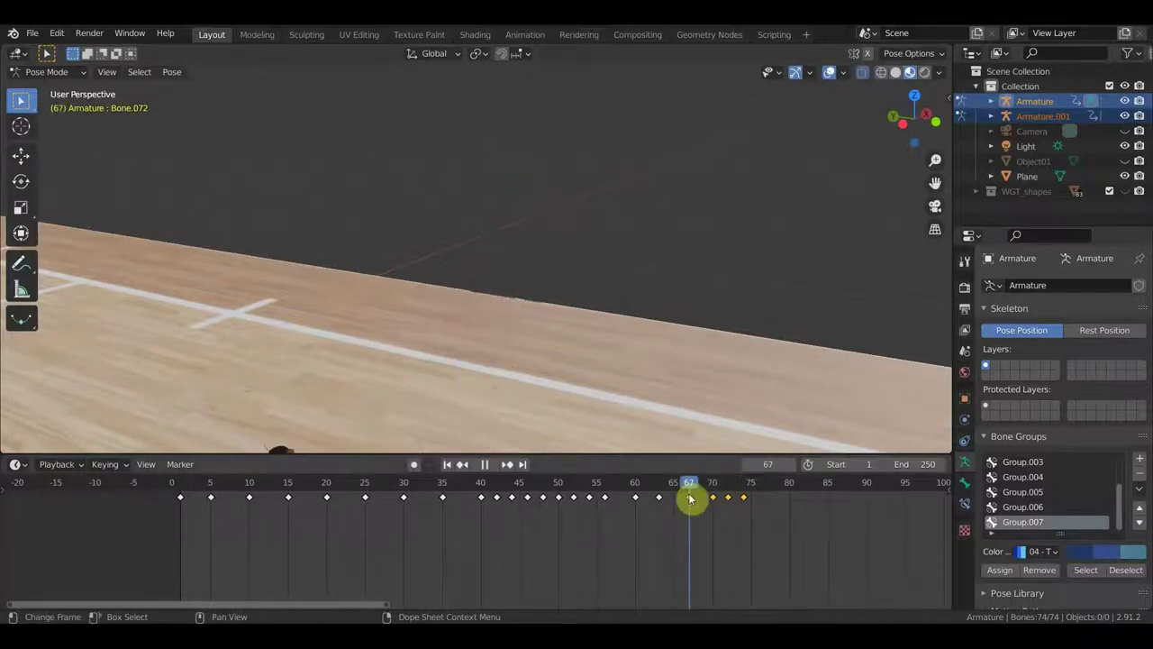
left_click(712, 499)
mouse_move(639, 379)
middle_mouse_down()
mouse_move(716, 236)
mouse_move(757, 487)
middle_mouse_up()
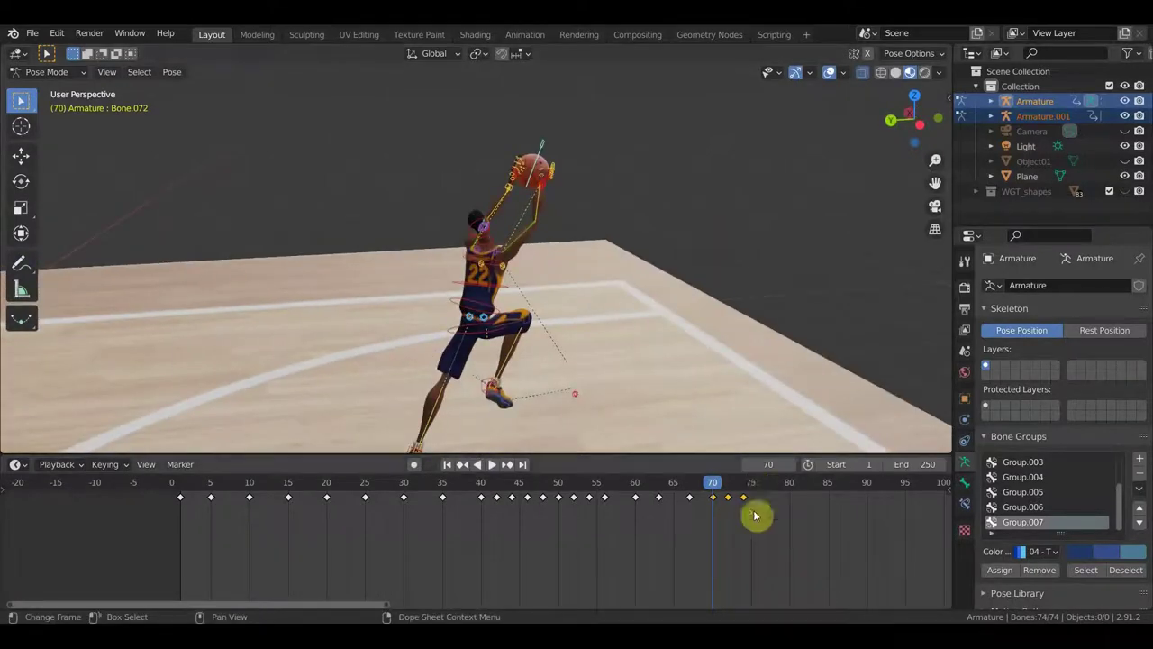
scroll(746, 502, "up", 2)
Step: Shift the two keyframes after frame 70 three frames later, then return to frame 72
left_click_drag(856, 548, 792, 501)
key("g")
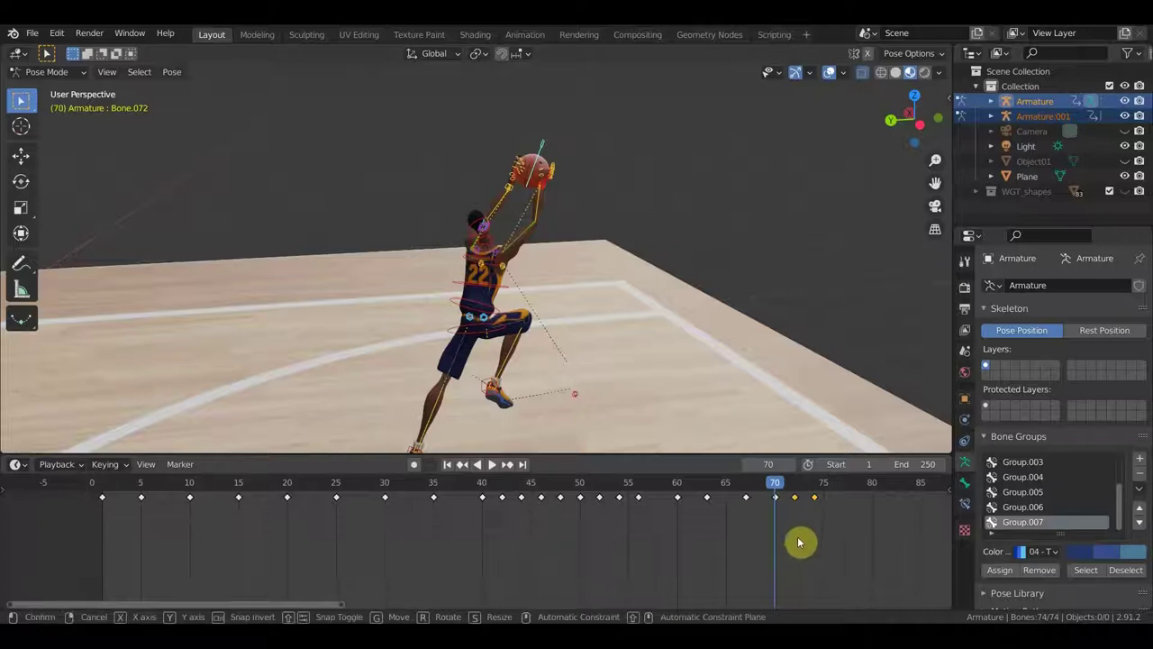
left_click(829, 536)
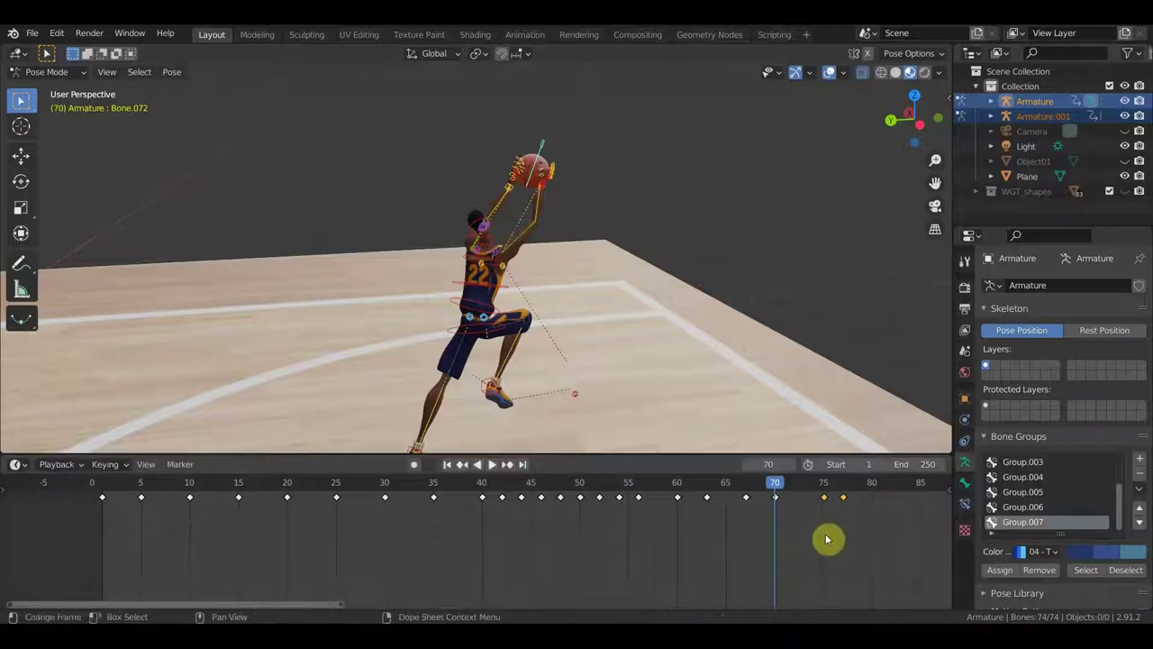
left_click(795, 487)
mouse_move(647, 194)
middle_mouse_down()
mouse_move(677, 288)
mouse_move(433, 264)
middle_mouse_up()
scroll(669, 288, "up", 4)
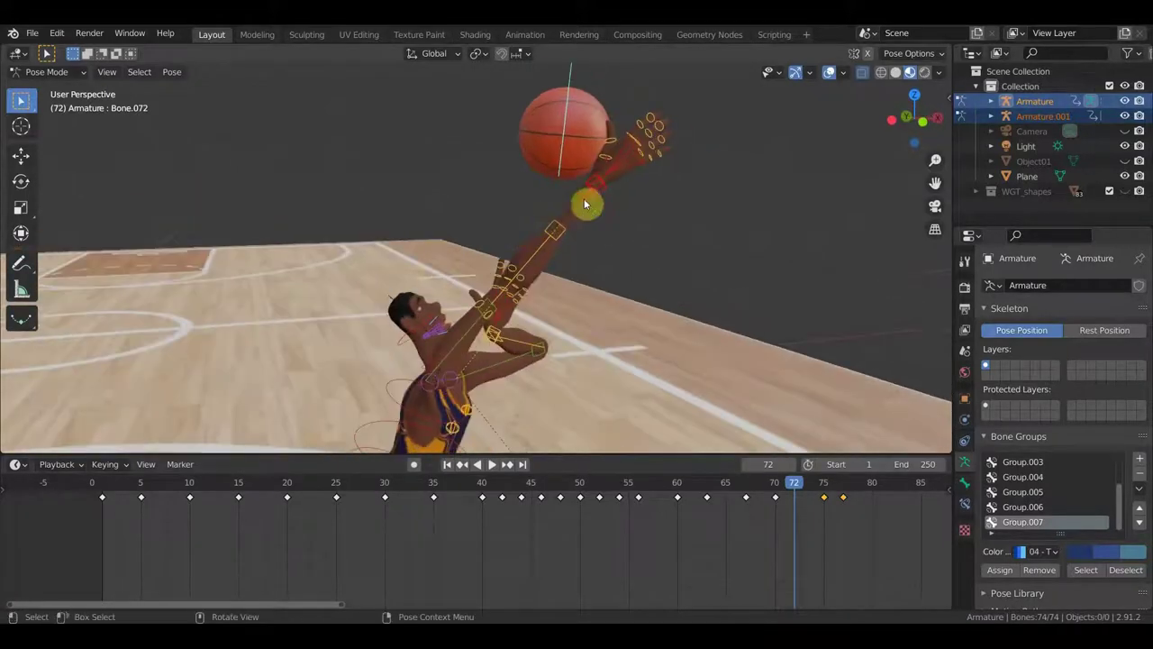
Step: Move the ball-holding hand bone Bone.072 into place
mouse_move(780, 234)
middle_mouse_down()
mouse_move(765, 265)
mouse_move(748, 260)
middle_mouse_up()
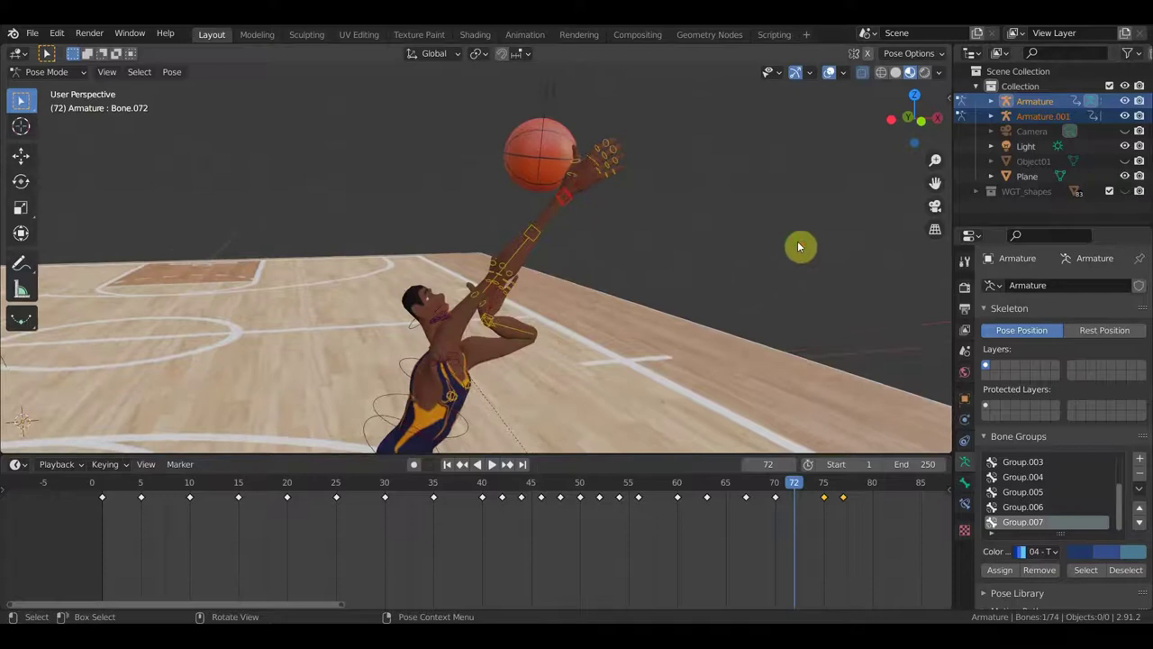
key("g")
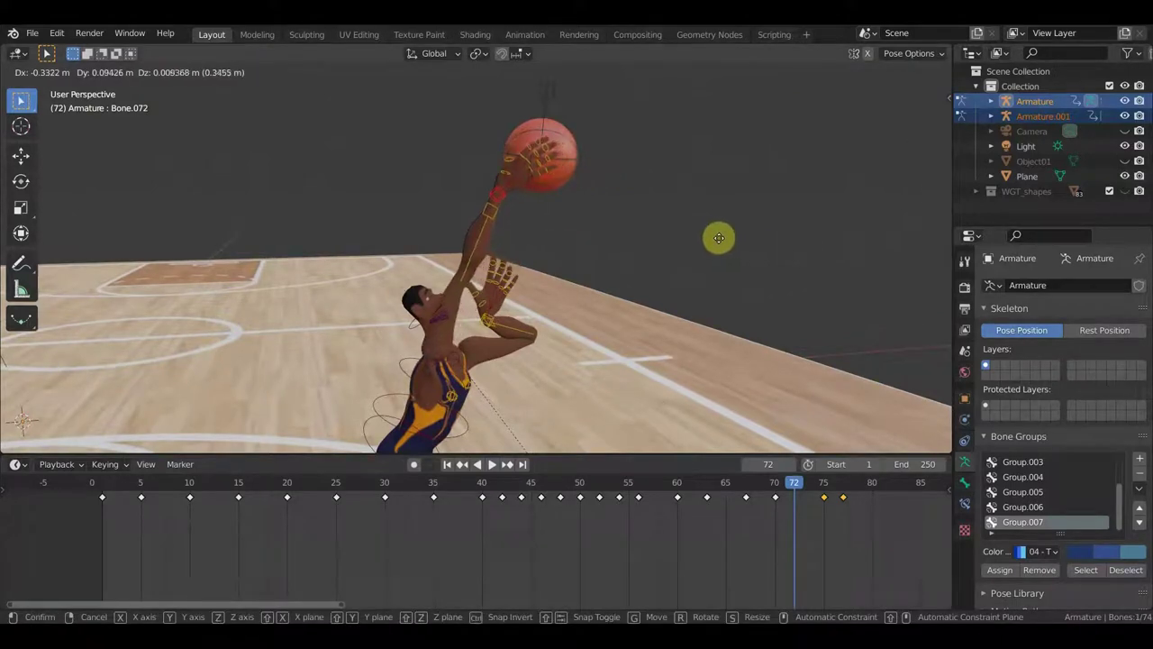
left_click(717, 237)
mouse_move(729, 253)
middle_mouse_down()
mouse_move(871, 267)
mouse_move(932, 259)
mouse_move(878, 267)
mouse_move(897, 257)
middle_mouse_up()
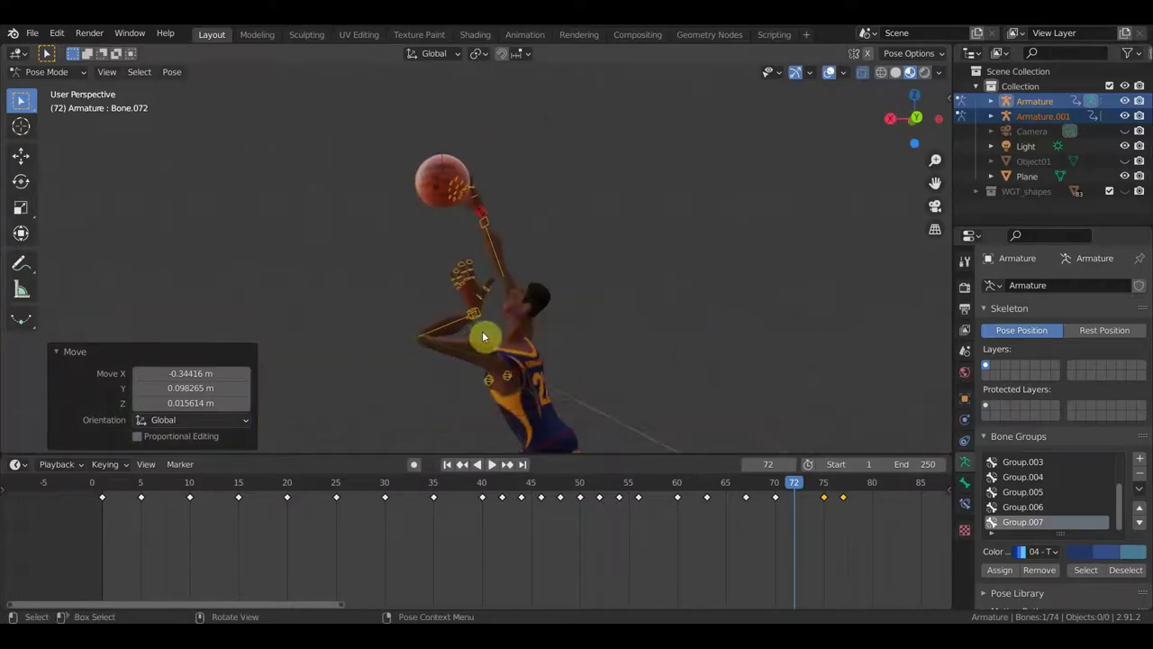
mouse_move(483, 335)
middle_mouse_down()
mouse_move(793, 304)
mouse_move(710, 310)
middle_mouse_up()
Step: Raise the other hand, Bone.036, up toward the ball
left_click(437, 314)
key("g")
left_click(435, 311)
left_click(435, 312)
key("g")
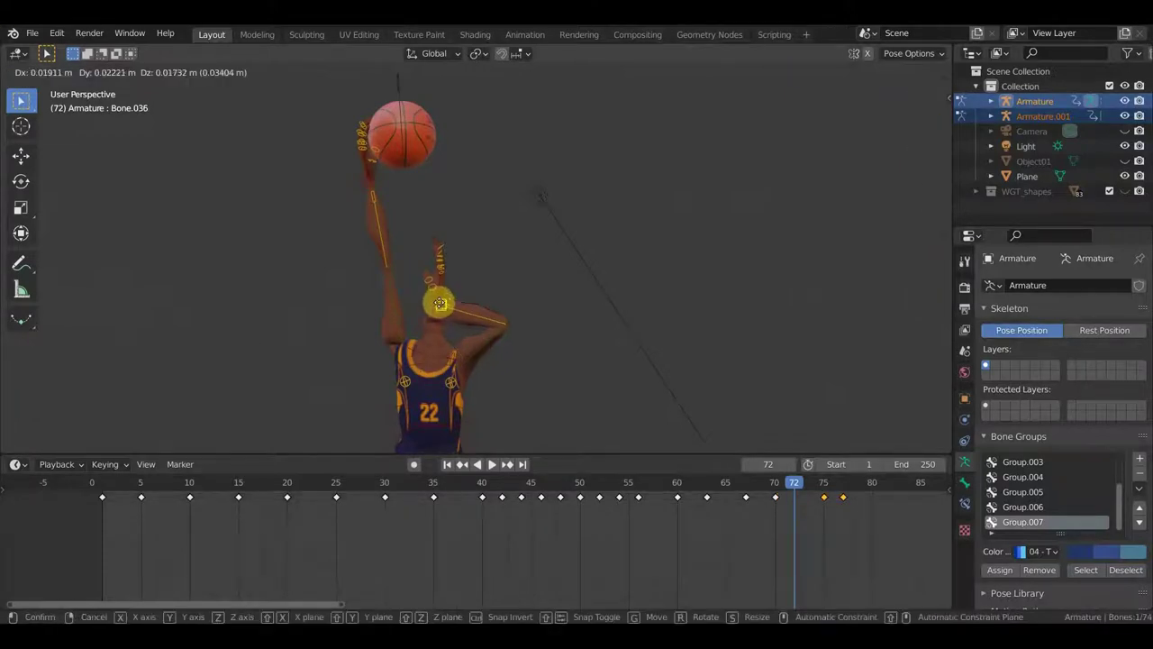
left_click(469, 264)
middle_click_drag(471, 263, 254, 308)
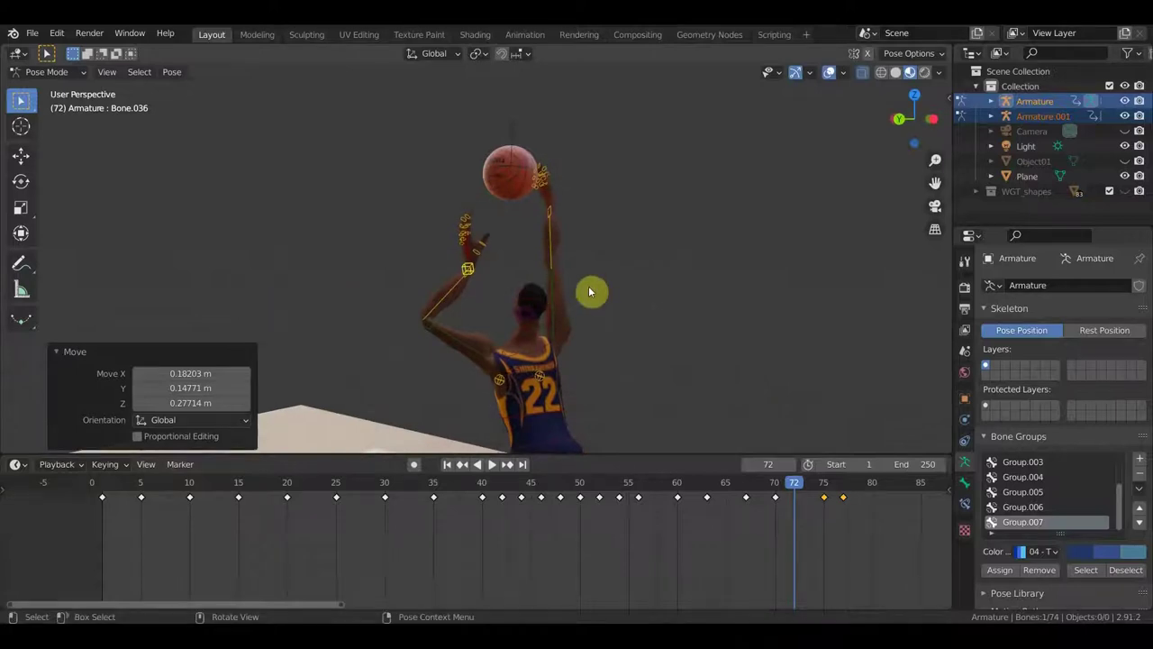
Step: Key location and rotation for all bones, then scrub back to frame 36
key("a")
key("i")
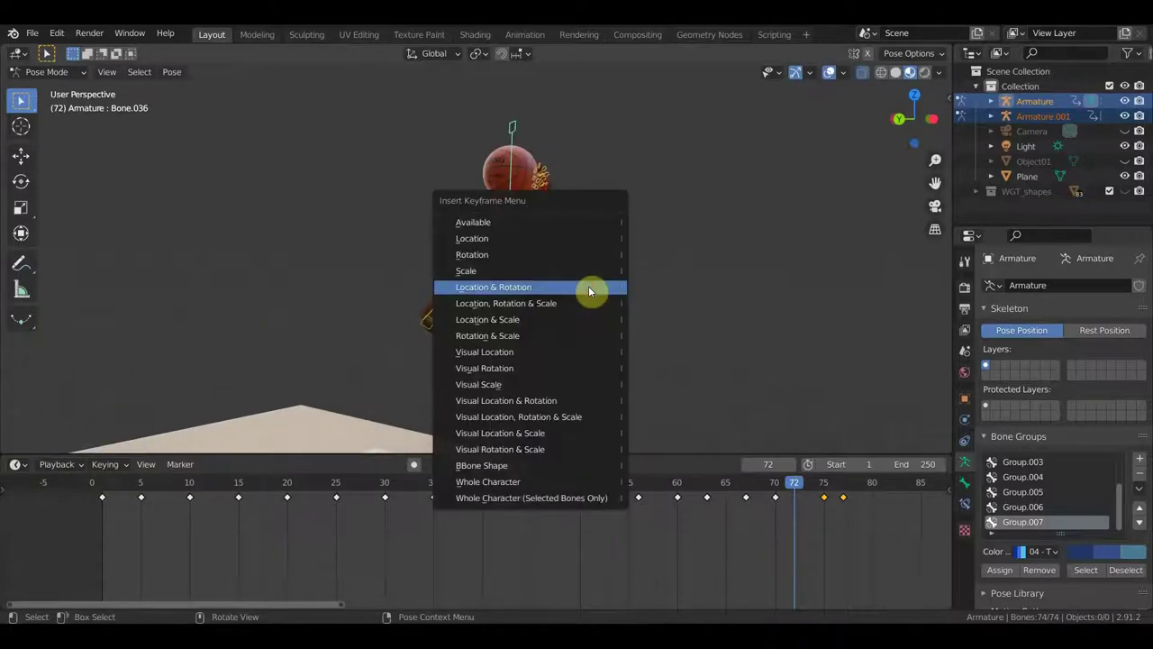
left_click(590, 289)
left_click_drag(804, 486, 487, 500)
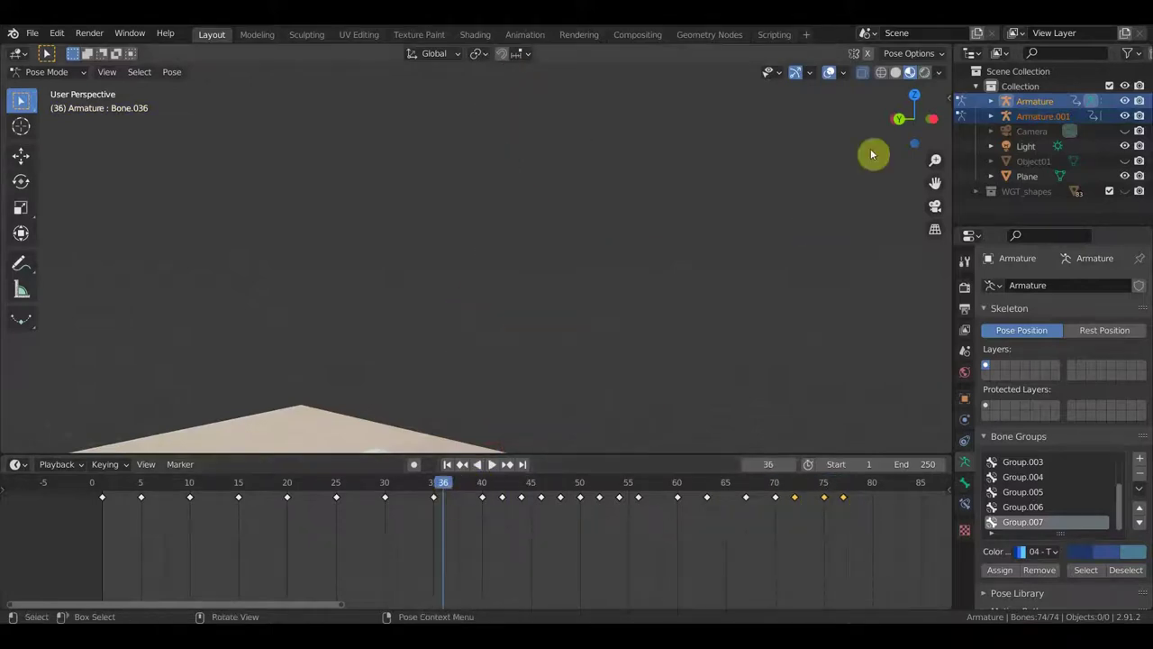
Step: Zoom out and scrub the playhead from frame 36 to frame 80 to review the jump
scroll(718, 351, "down", 6)
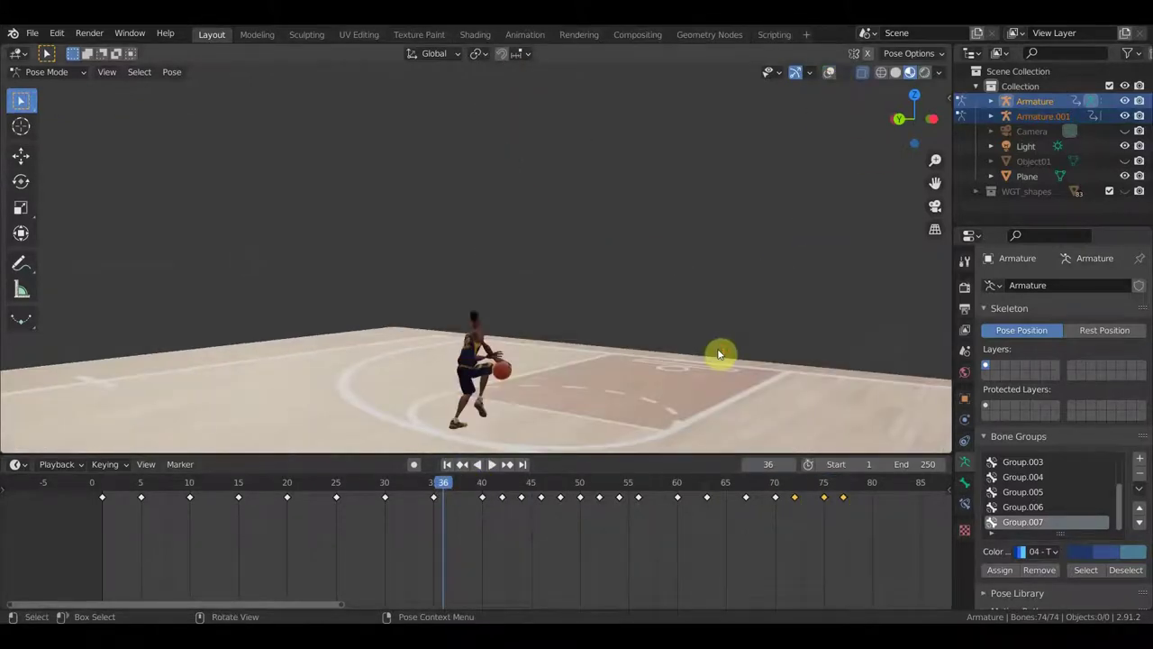
mouse_move(718, 355)
middle_mouse_down()
mouse_move(643, 364)
mouse_move(661, 397)
middle_mouse_up()
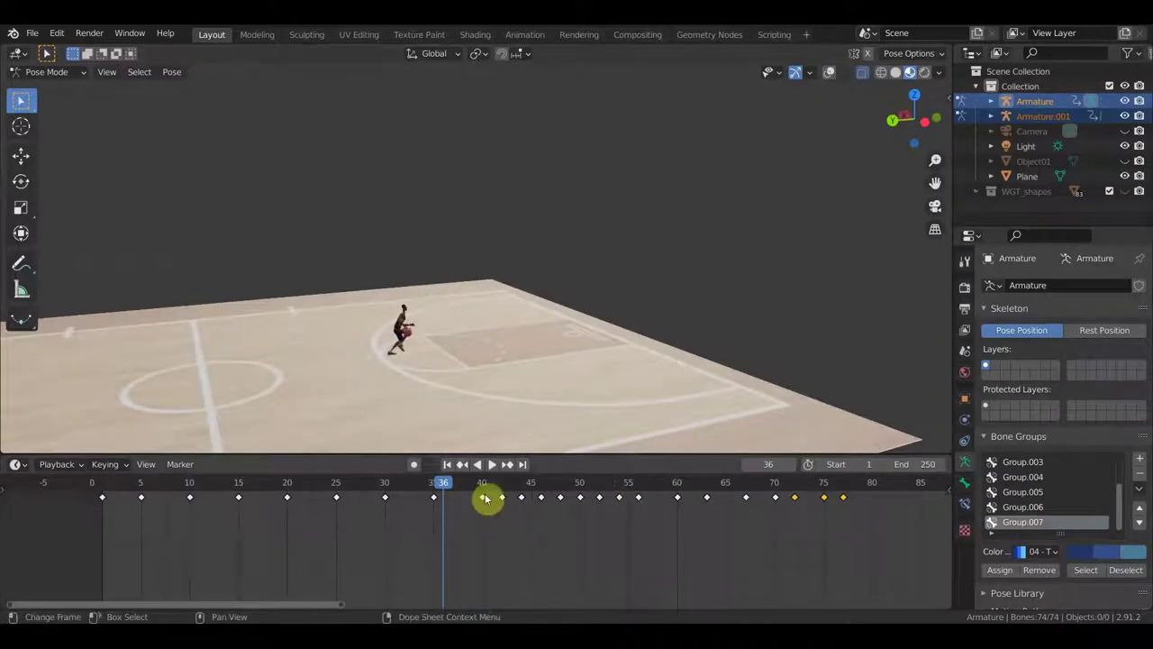
left_click_drag(455, 488, 856, 485)
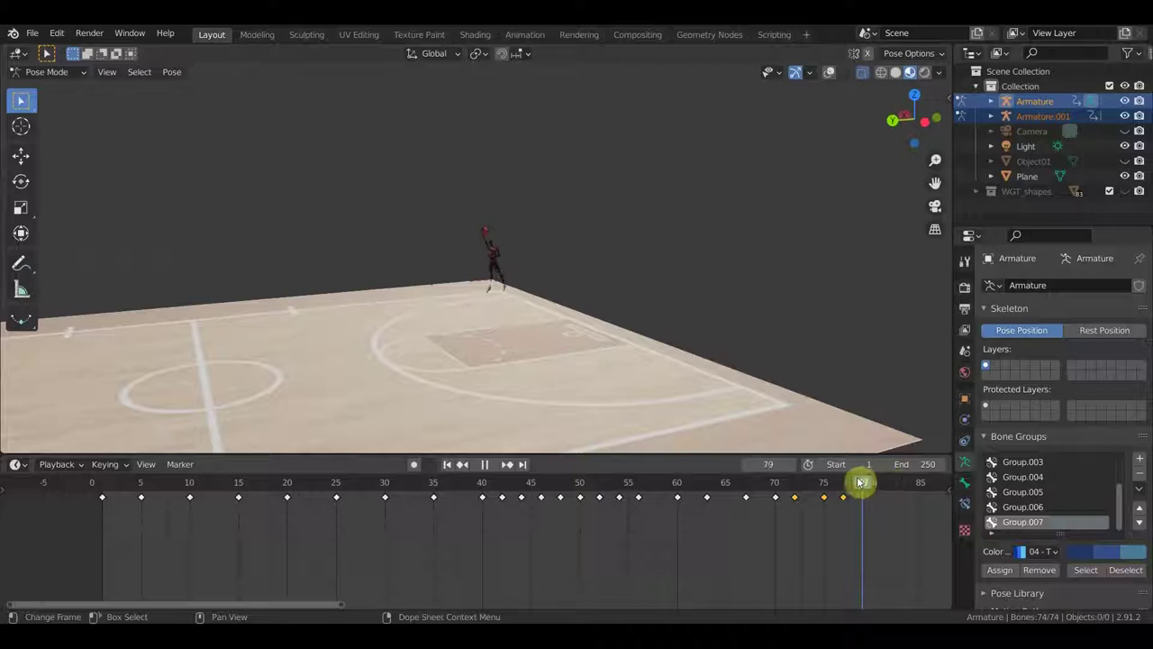
Step: Zoom back in and orbit to view the player from the front
scroll(739, 374, "up", 2)
scroll(704, 352, "up", 3)
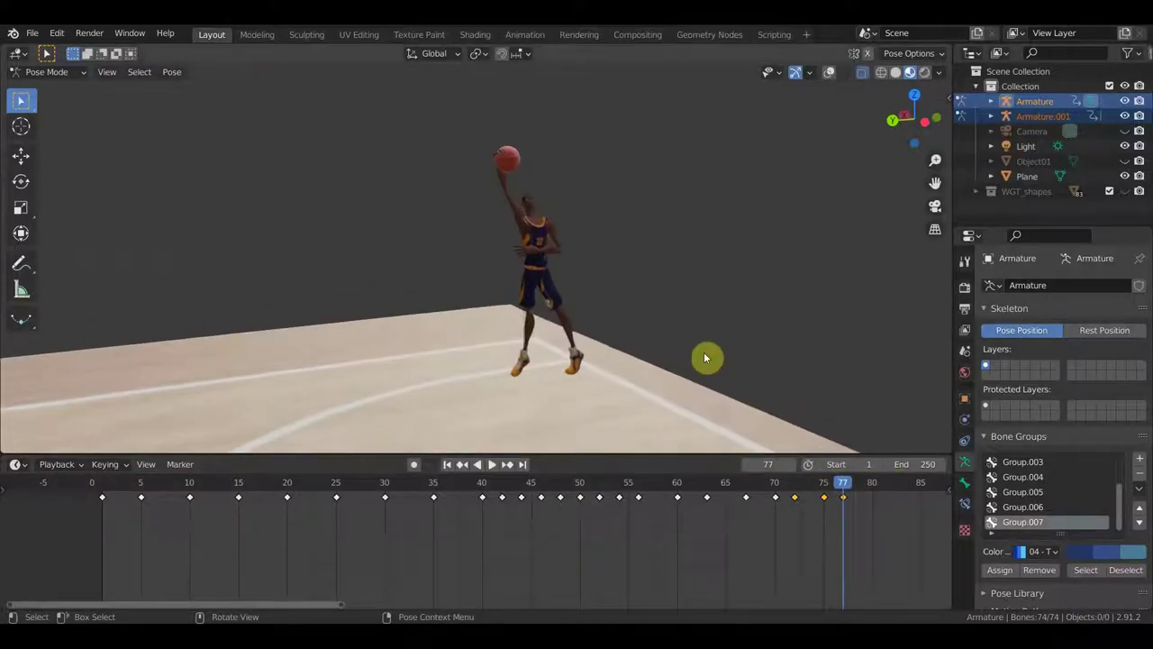
scroll(631, 324, "up", 3)
middle_click_drag(547, 300, 710, 406)
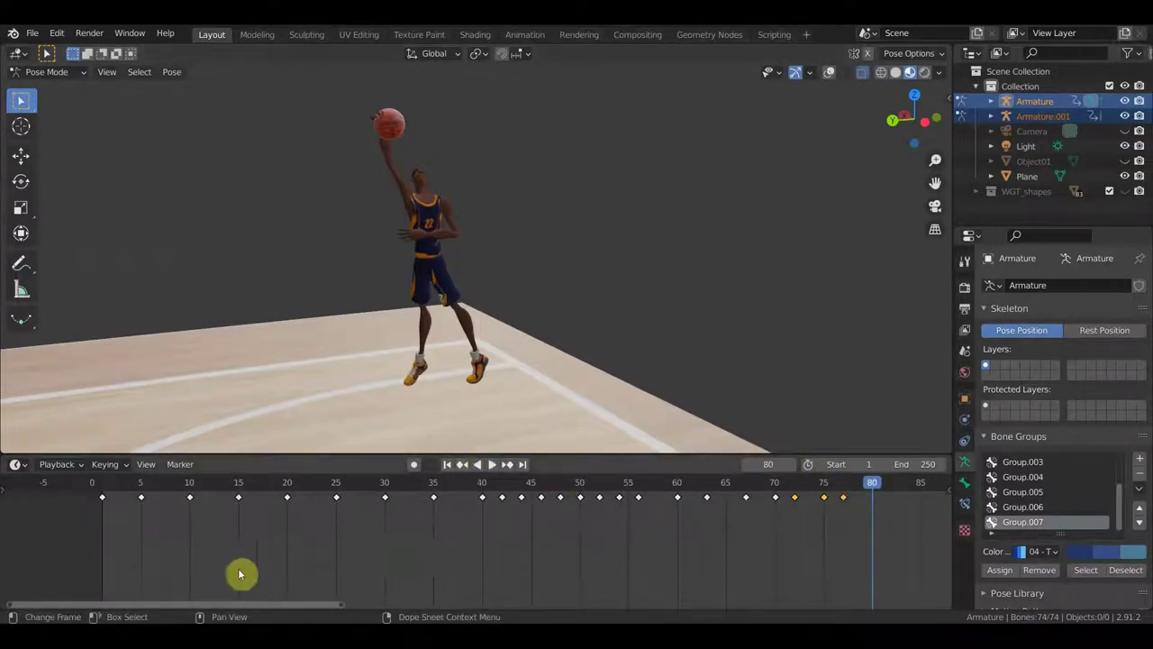
middle_click_drag(381, 405, 500, 133)
mouse_move(721, 114)
middle_mouse_down()
mouse_move(703, 155)
mouse_move(573, 245)
middle_mouse_up()
Step: Show the bone overlays again and rotate the arm's Bone.001 by 50.9°
left_click(831, 74)
mouse_move(712, 153)
middle_mouse_down()
mouse_move(530, 233)
mouse_move(657, 376)
mouse_move(630, 350)
middle_mouse_up()
left_click(524, 236)
mouse_move(618, 303)
middle_mouse_down()
mouse_move(694, 373)
mouse_move(653, 244)
middle_mouse_up()
key("r")
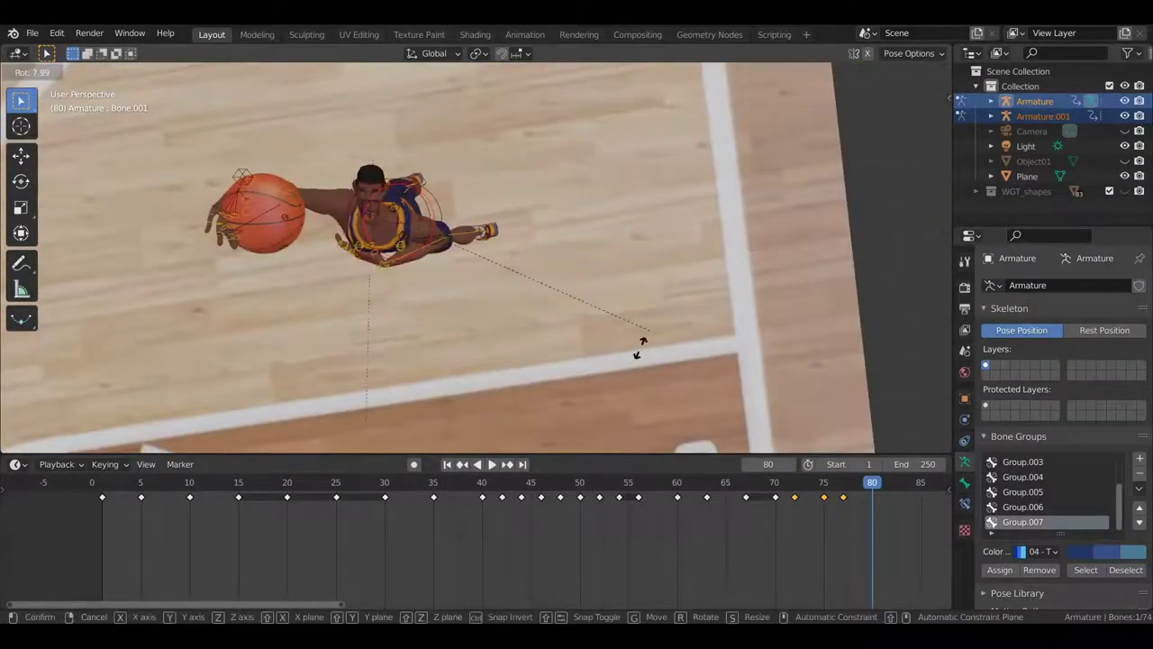
left_click(475, 398)
mouse_move(476, 398)
middle_mouse_down()
mouse_move(610, 229)
mouse_move(523, 176)
mouse_move(434, 151)
middle_mouse_up()
Step: Move the Armature.001 ball bone down about 0.27 m, then select the main Armature rig
left_click(402, 107)
mouse_move(536, 187)
middle_mouse_down()
mouse_move(387, 204)
mouse_move(541, 223)
middle_mouse_up()
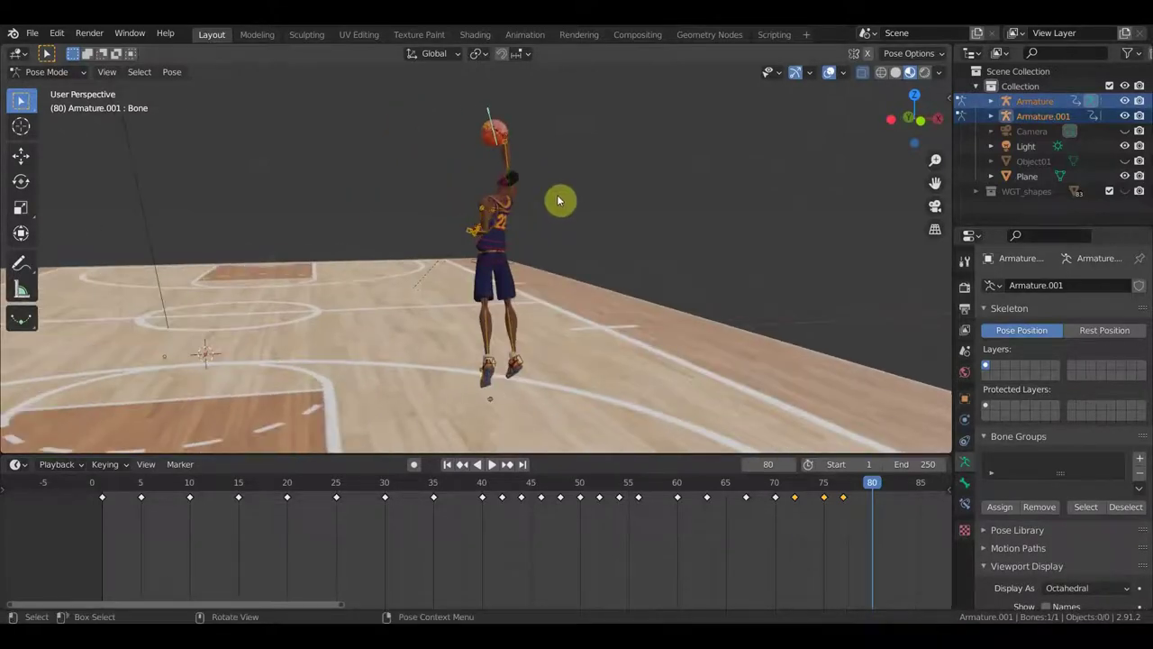
key("g")
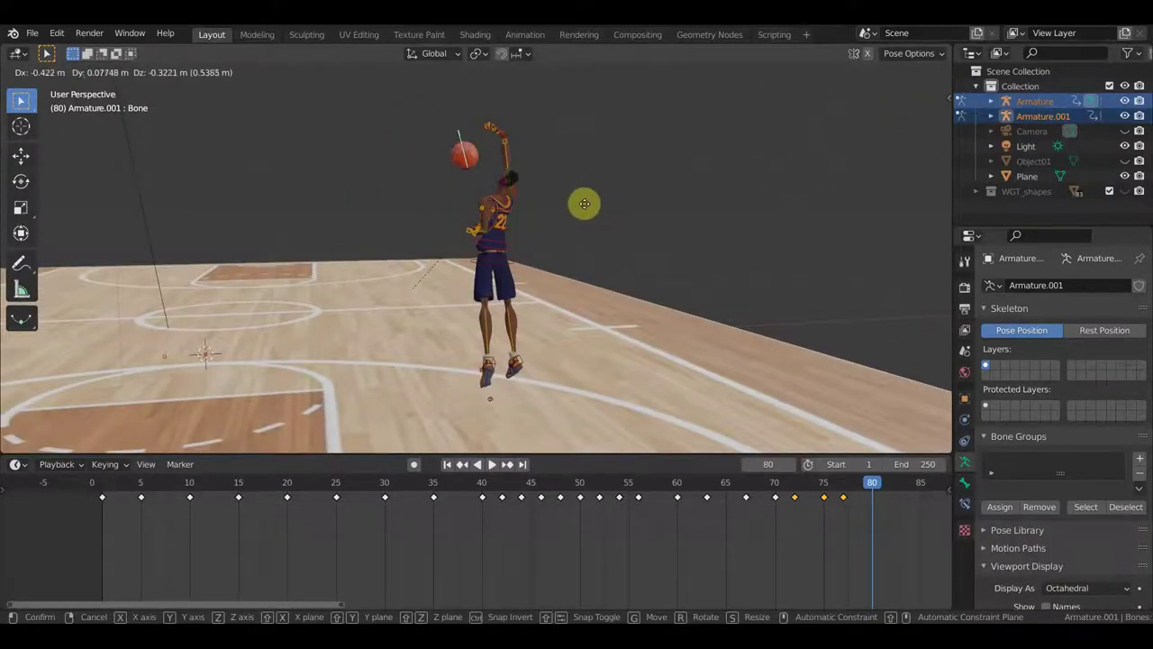
left_click(583, 200)
scroll(543, 235, "up", 2)
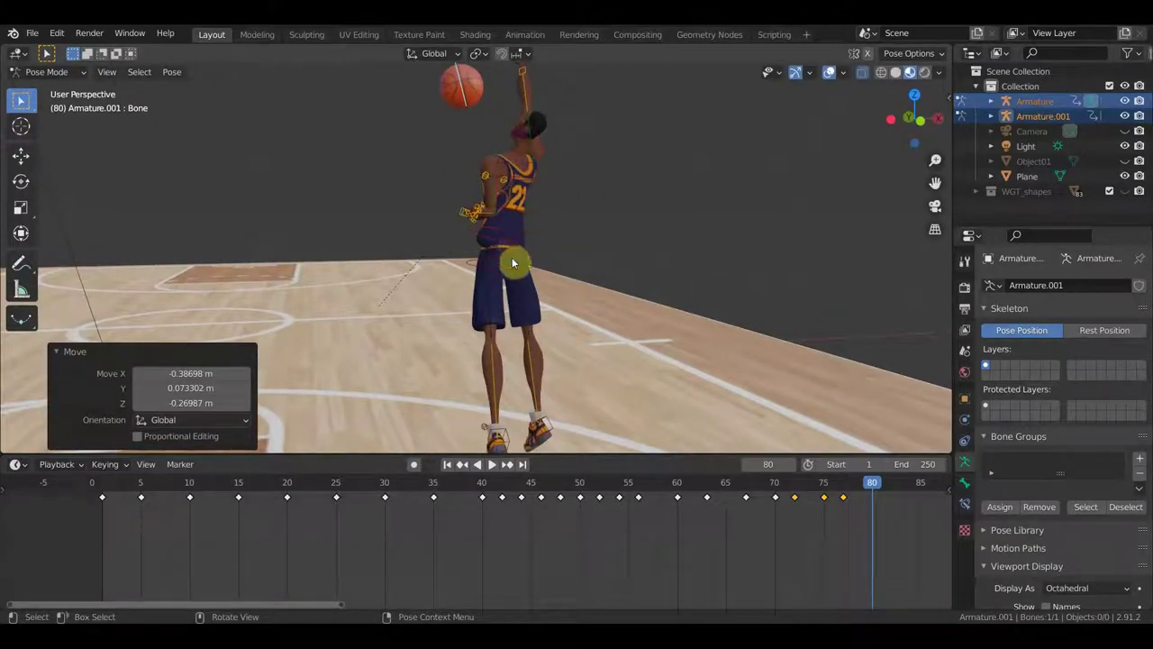
left_click(518, 267)
mouse_move(518, 266)
middle_mouse_down()
mouse_move(688, 313)
mouse_move(698, 291)
mouse_move(657, 311)
middle_mouse_up()
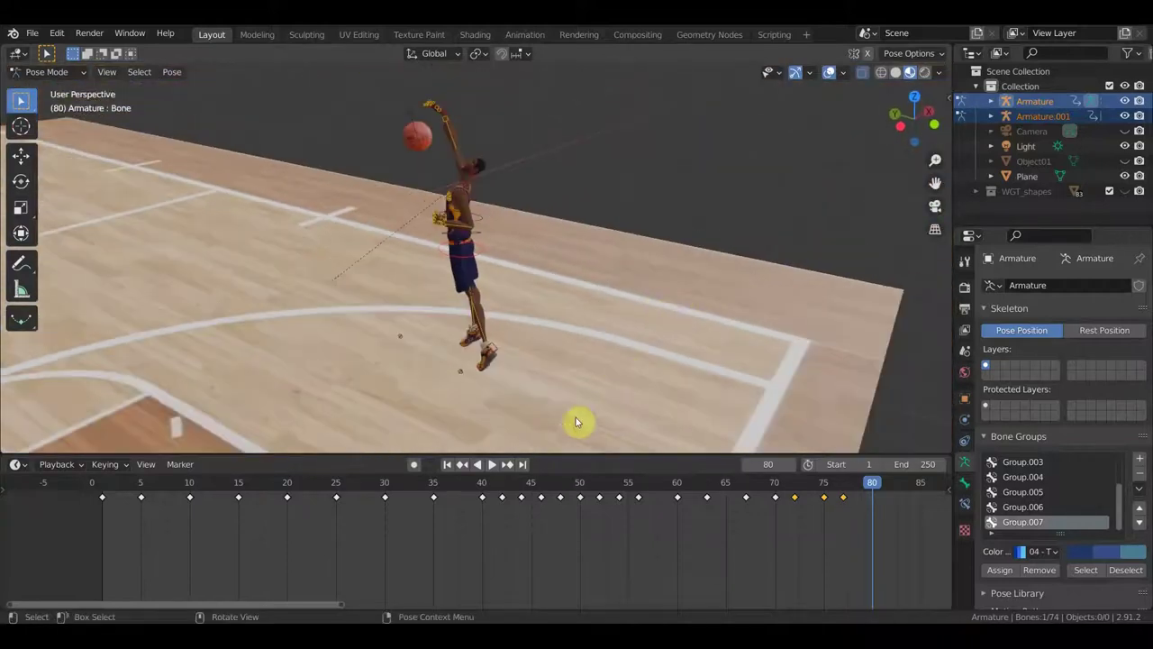
Step: Box-select the torso bones and rotate them -38.8°, then 36.5°
mouse_move(486, 208)
left_mouse_down()
mouse_move(444, 95)
mouse_move(466, 138)
mouse_move(442, 135)
left_mouse_up()
mouse_move(526, 236)
middle_mouse_down()
mouse_move(456, 278)
mouse_move(577, 330)
middle_mouse_up()
key("r")
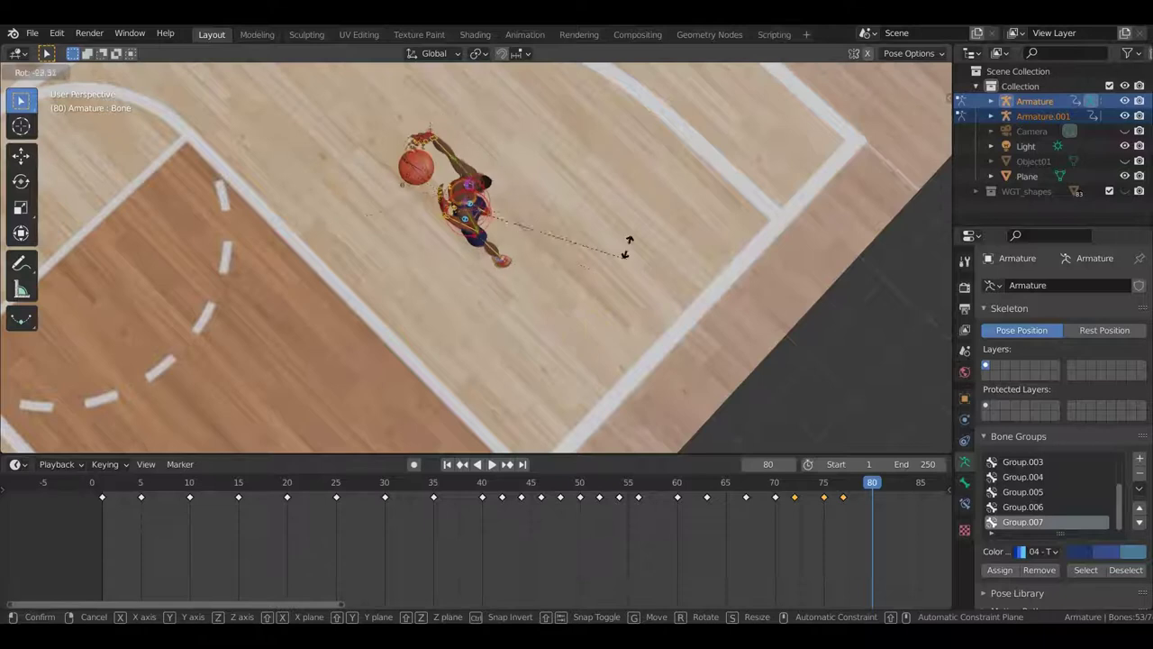
left_click(585, 265)
mouse_move(585, 265)
middle_mouse_down()
mouse_move(618, 172)
mouse_move(583, 178)
mouse_move(609, 244)
middle_mouse_up()
key("r")
left_click(594, 382)
mouse_move(594, 383)
middle_mouse_down()
mouse_move(765, 402)
mouse_move(755, 397)
middle_mouse_up()
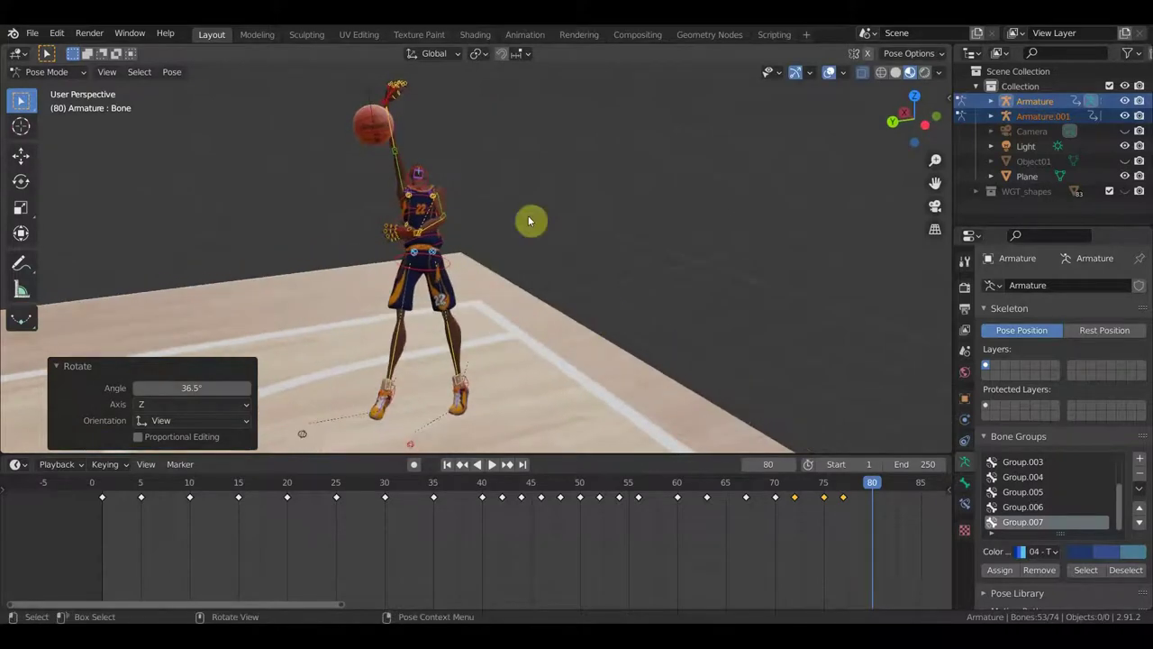
Step: Move hand bone Bone.036, rotate it -161°, and move it again
left_click(417, 239)
key("g")
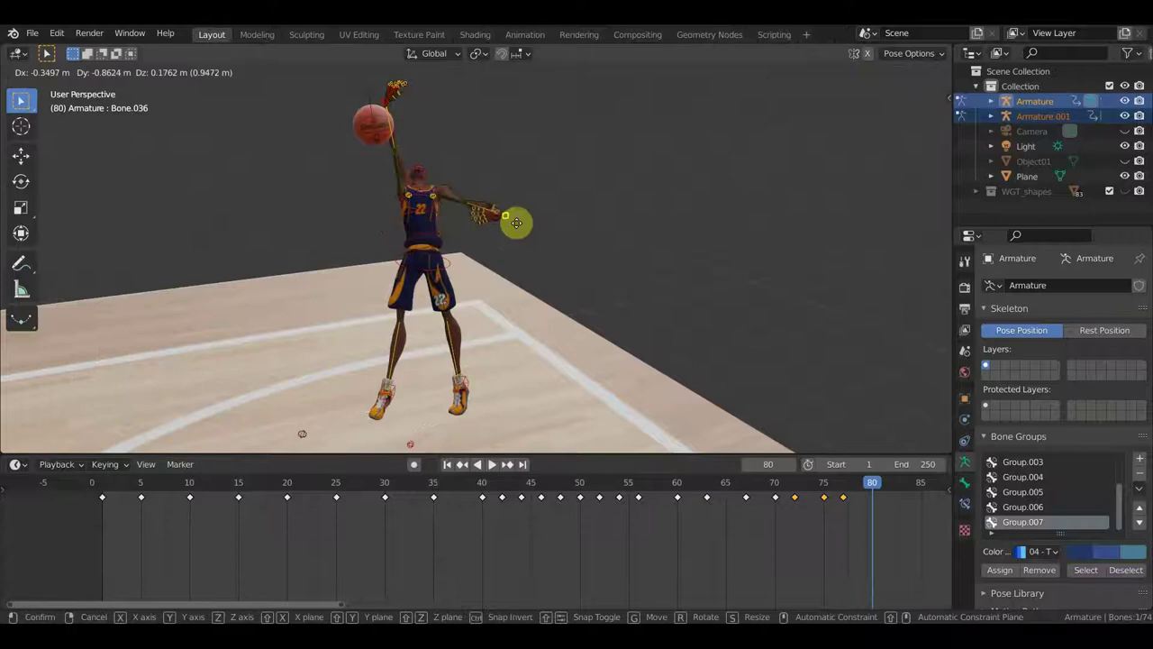
left_click(522, 215)
mouse_move(521, 215)
middle_mouse_down()
mouse_move(471, 250)
mouse_move(405, 369)
mouse_move(641, 342)
middle_mouse_up()
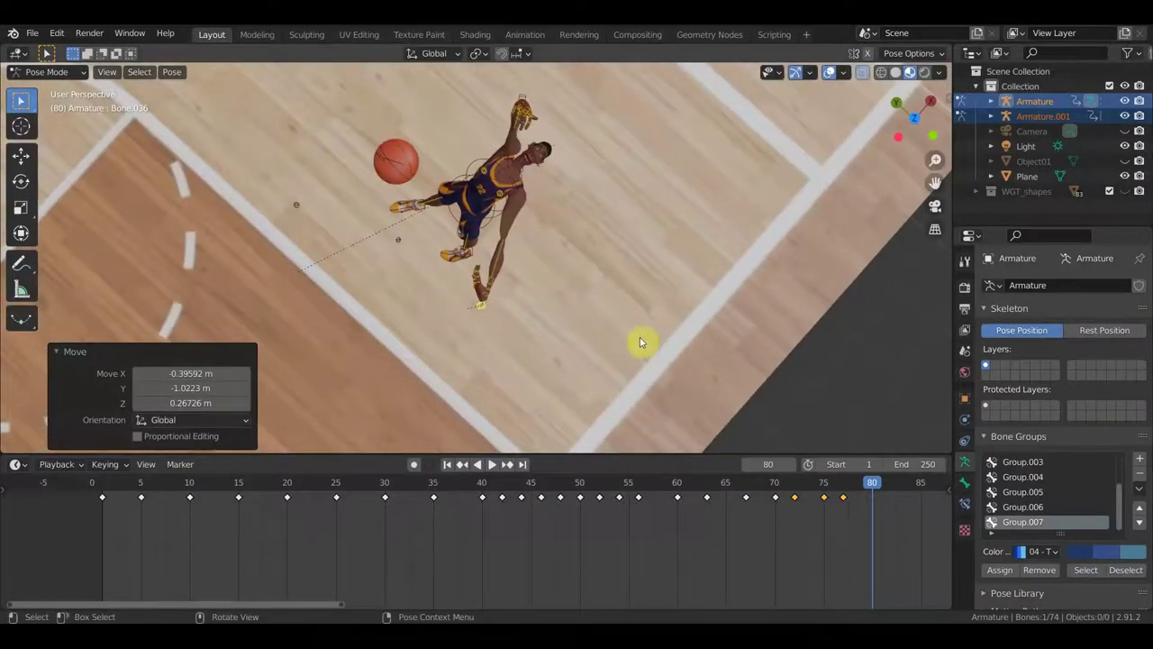
key("r")
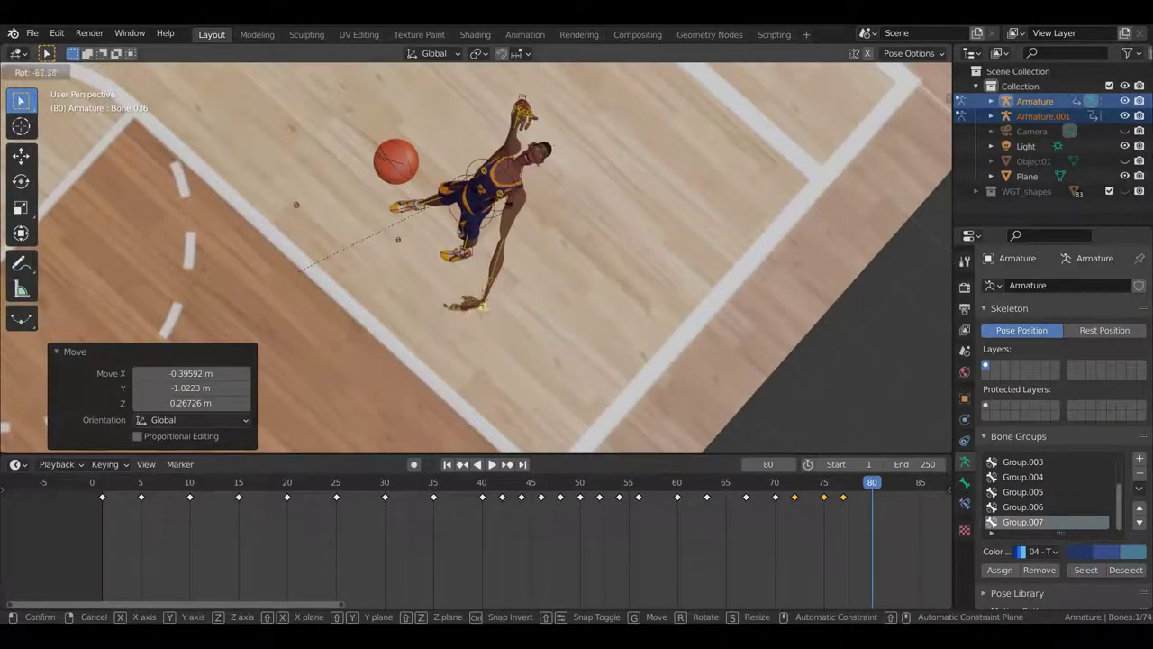
left_click(456, 287)
key("g")
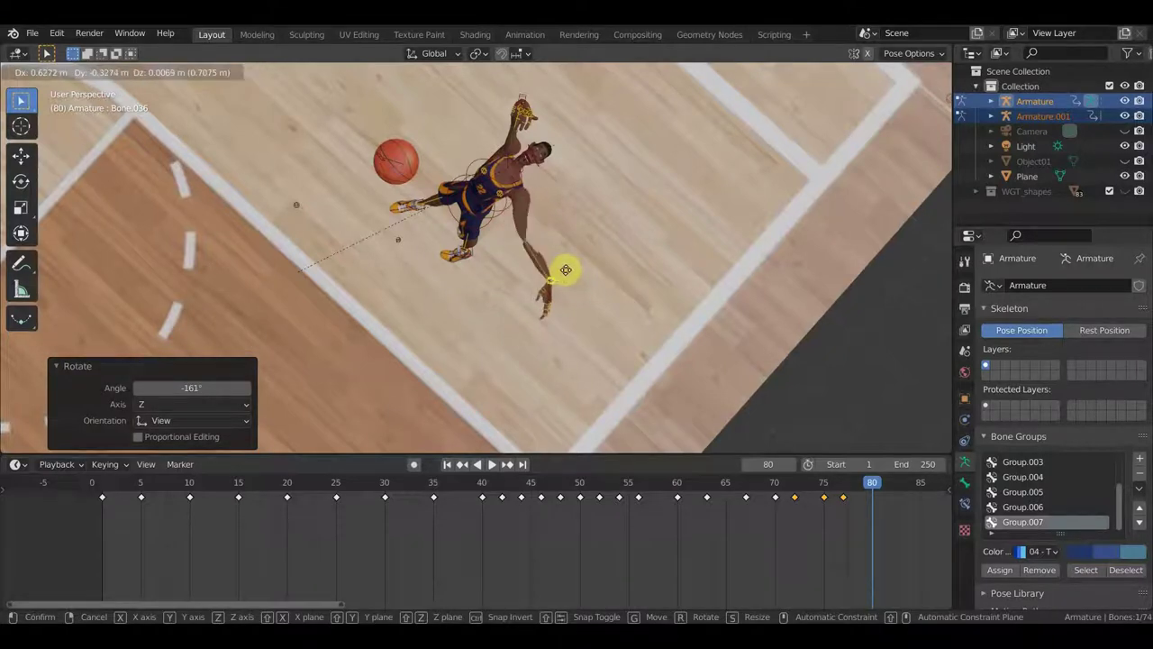
left_click(559, 266)
middle_click_drag(559, 266, 522, 200)
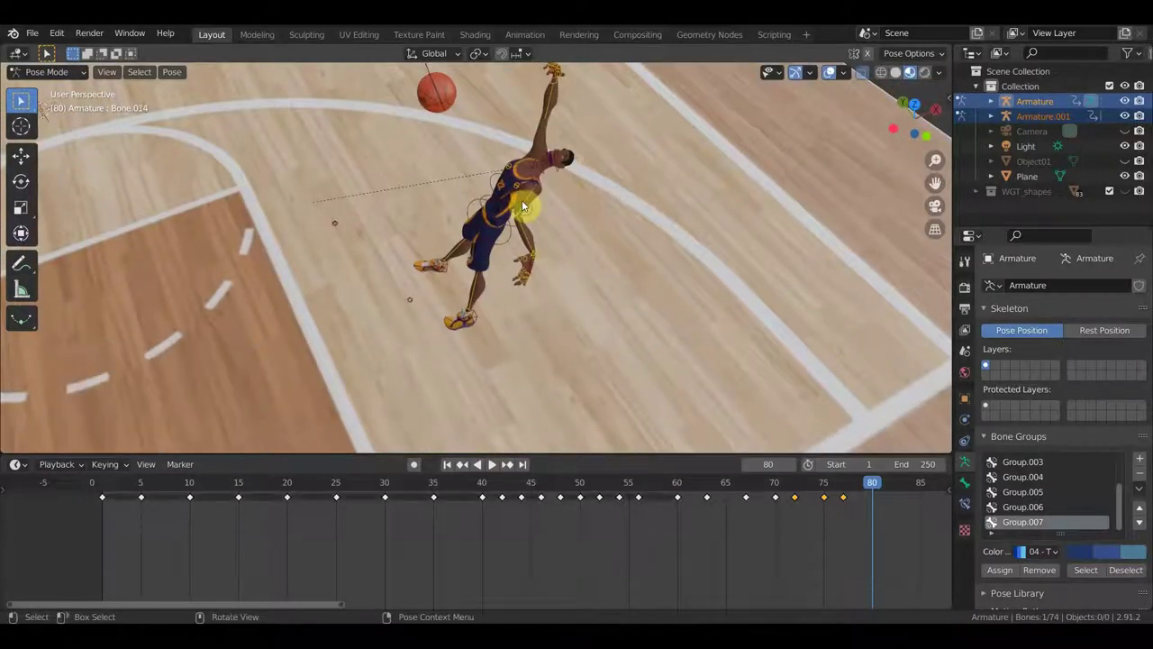
Step: Rotate arm bone Bone.014 by -256°, then 20.6° about view Z
key("r")
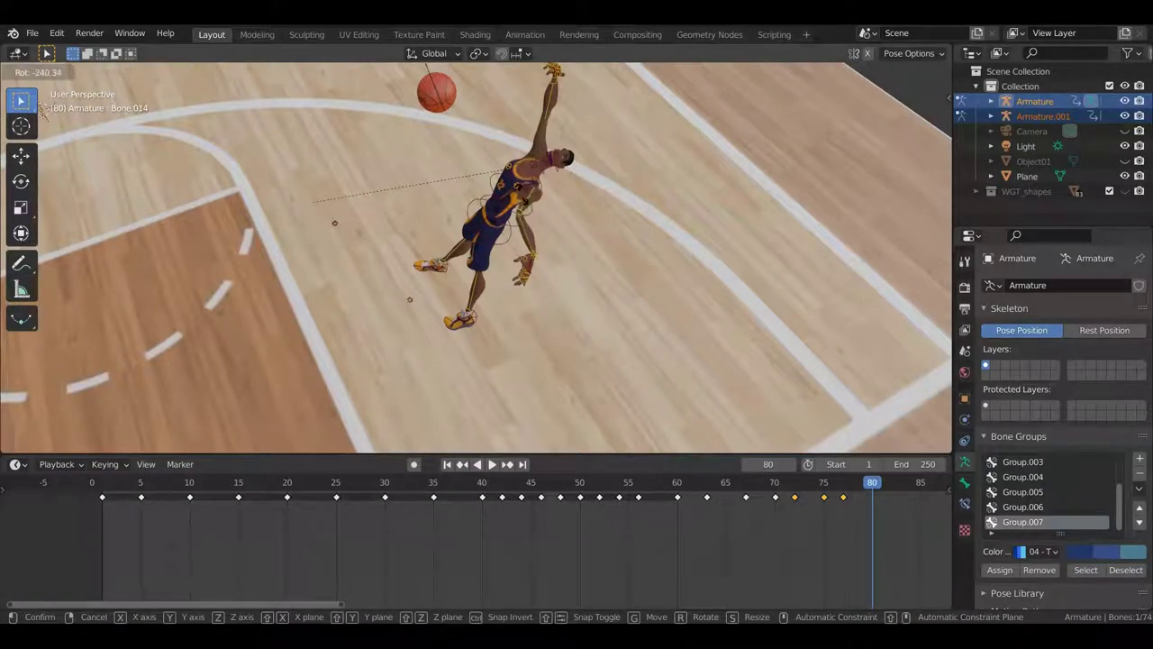
left_click(491, 220)
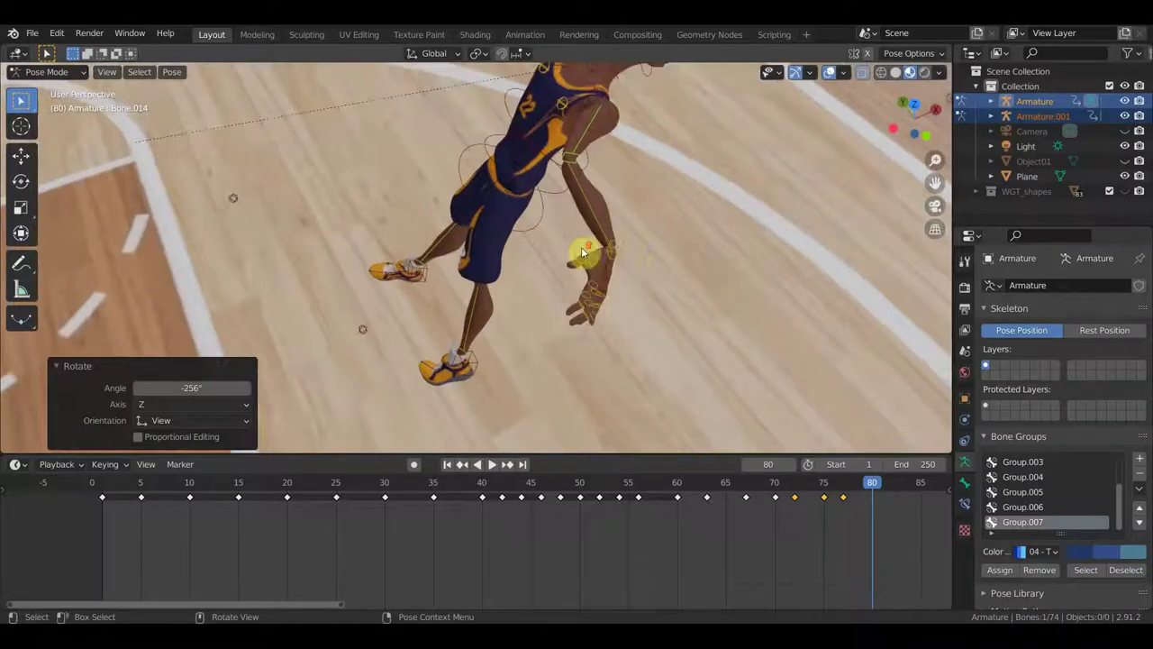
middle_click_drag(492, 221, 667, 284)
key("r")
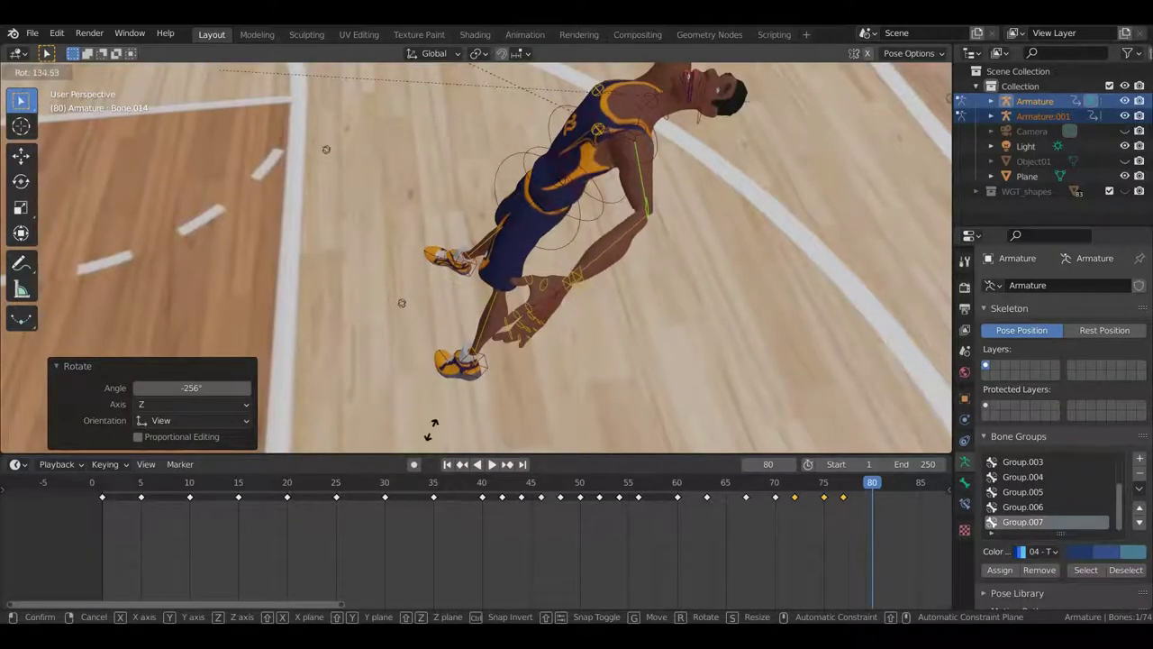
middle_click_drag(754, 364, 808, 377)
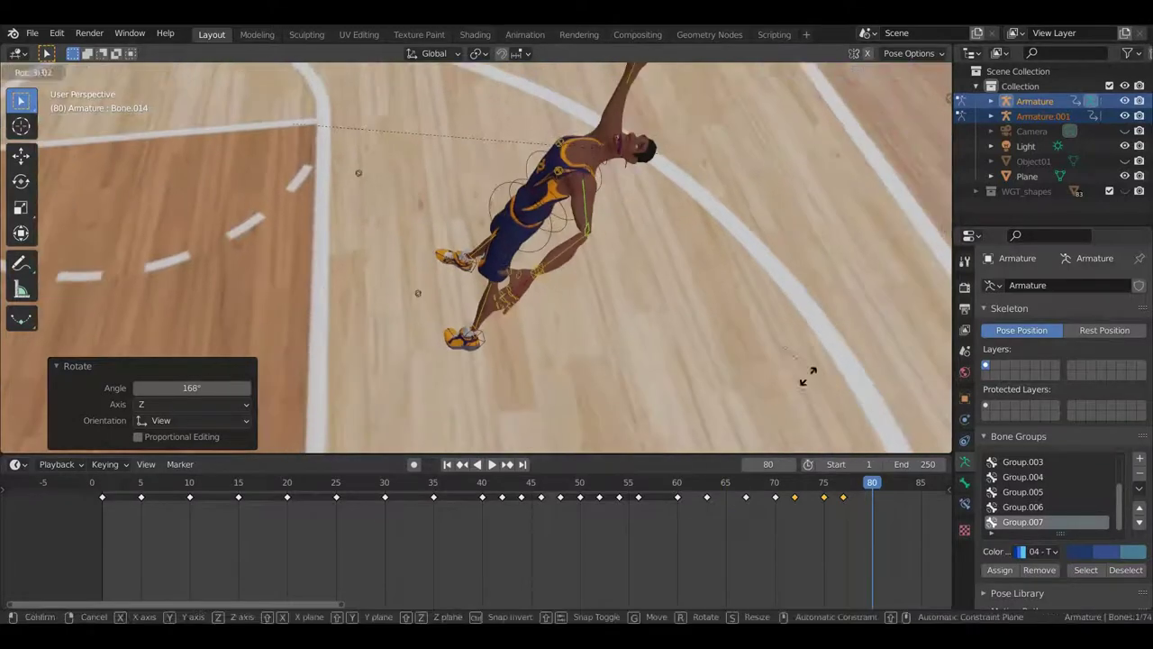
left_click(762, 368)
mouse_move(762, 369)
middle_mouse_down()
mouse_move(888, 342)
mouse_move(633, 235)
mouse_move(721, 216)
mouse_move(640, 198)
middle_mouse_up()
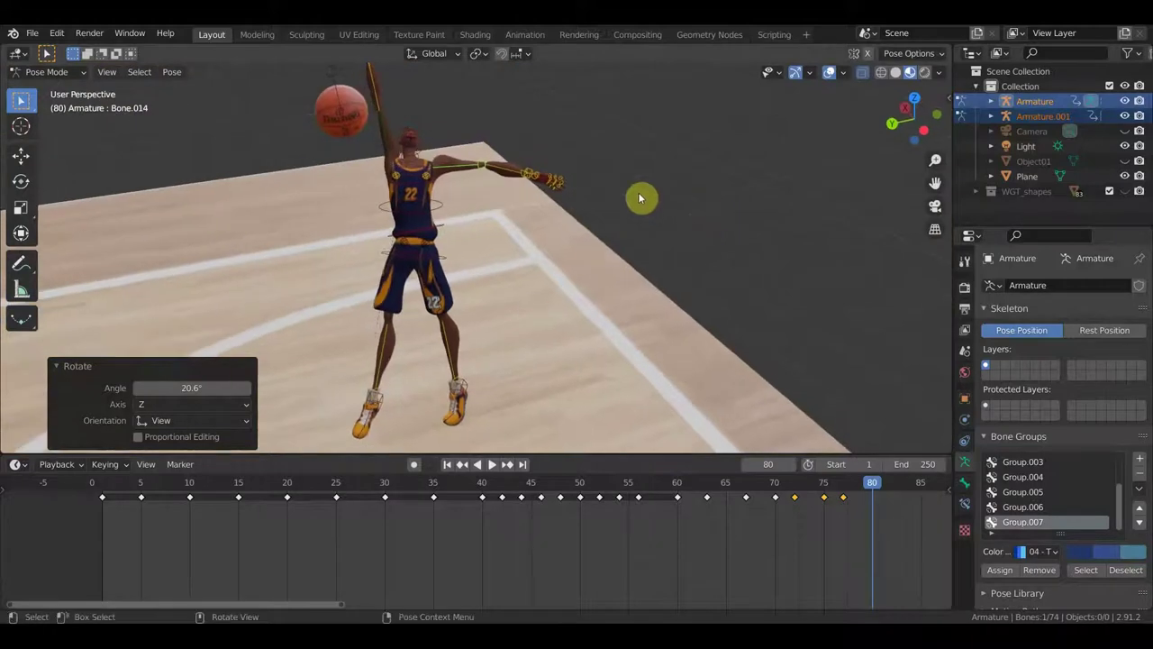
middle_click_drag(391, 106, 389, 110)
left_click(387, 94)
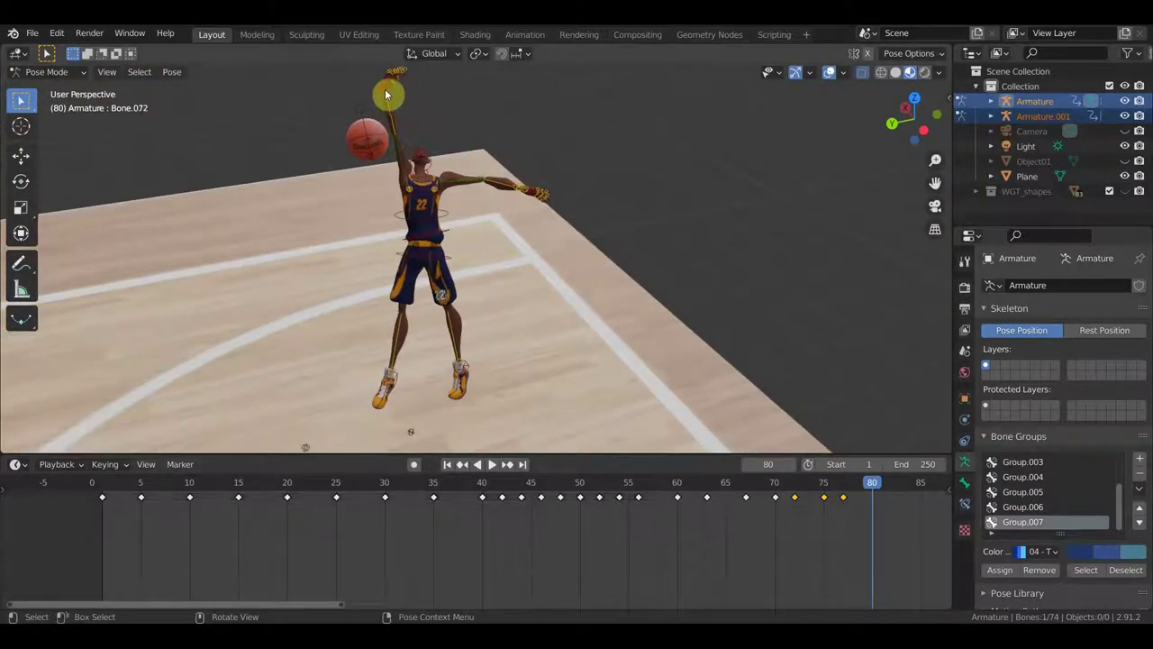
Step: Lower the ball hand Bone.072 toward head height and rotate it 86.5°
key("g")
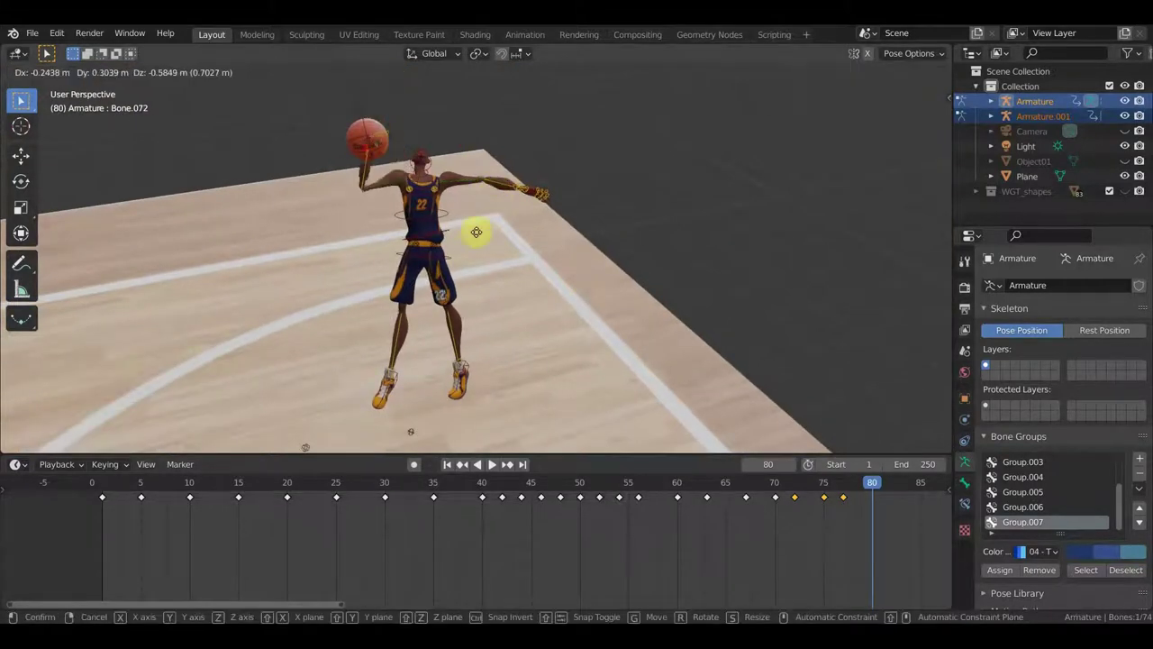
left_click(448, 268)
mouse_move(445, 271)
middle_mouse_down()
mouse_move(569, 360)
mouse_move(669, 396)
mouse_move(645, 378)
middle_mouse_up()
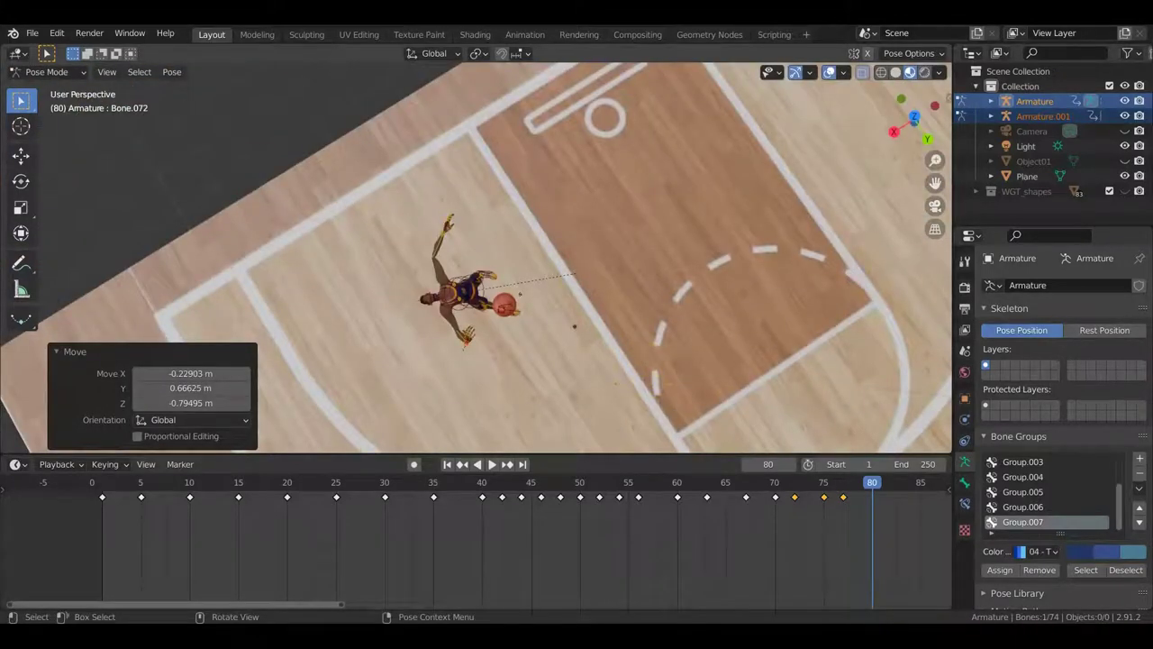
key("r")
left_click(471, 73)
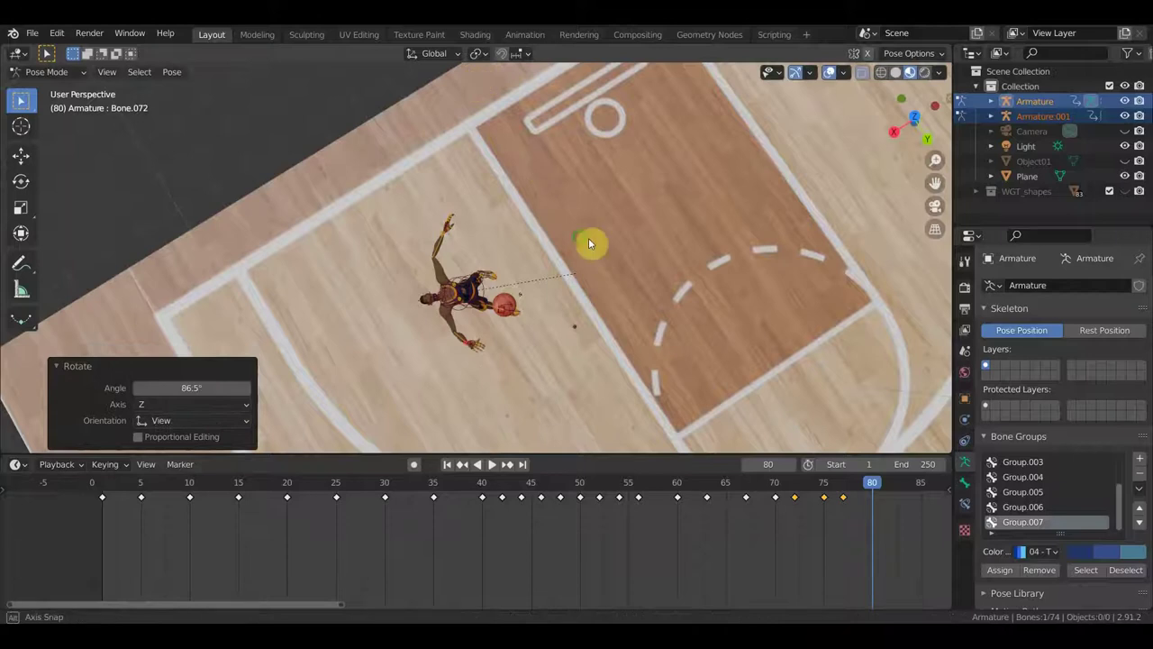
middle_click_drag(588, 244, 497, 100)
middle_click_drag(512, 159, 505, 180)
Step: Rotate Bone.072 a further -86°, then -11.8° about view Z
key("r")
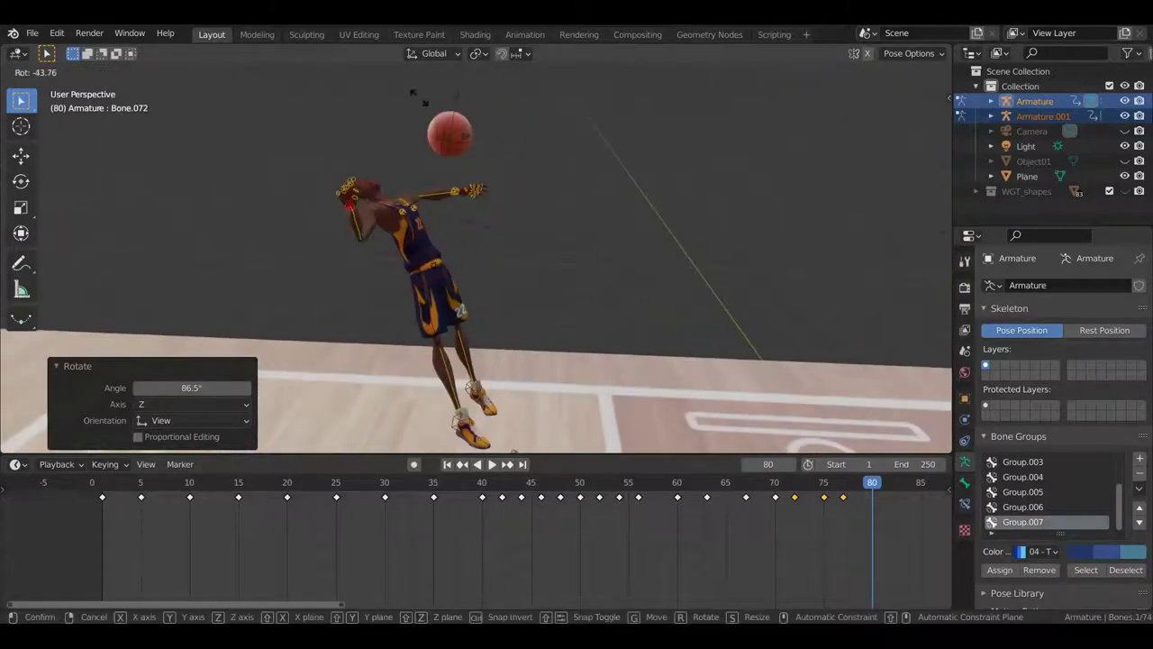
left_click(350, 91)
middle_click_drag(350, 91, 257, 154)
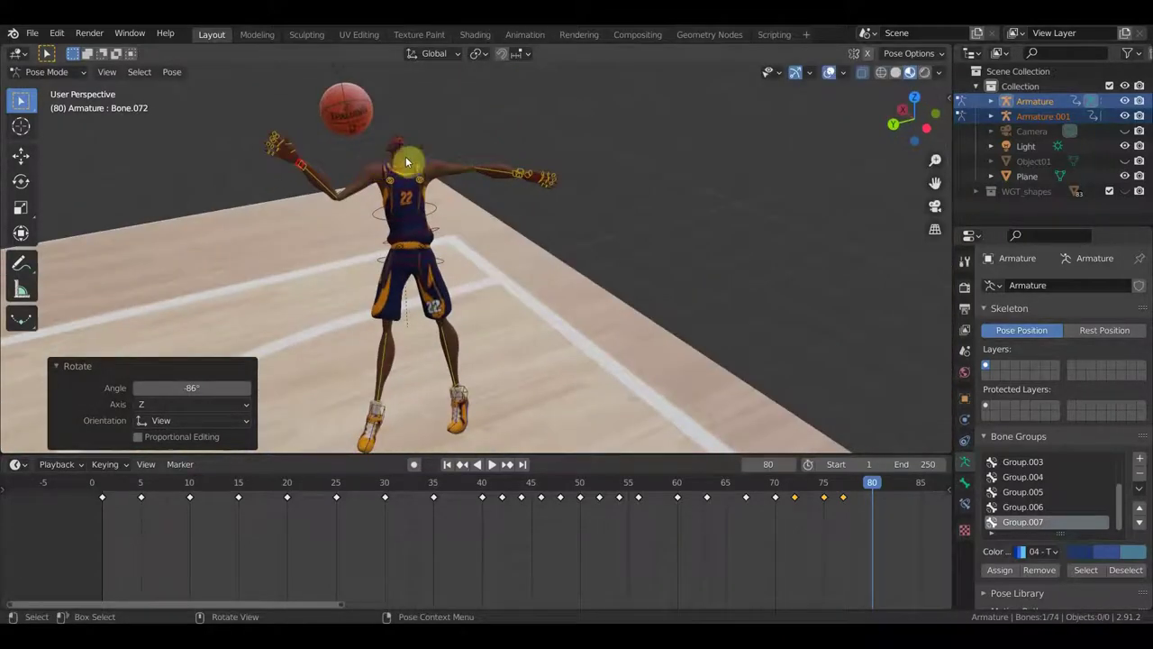
key("r")
left_click(405, 173)
scroll(455, 172, "up", 3)
mouse_move(492, 142)
middle_mouse_down()
mouse_move(453, 171)
mouse_move(518, 165)
middle_mouse_up()
mouse_move(588, 145)
middle_mouse_down()
mouse_move(481, 147)
mouse_move(407, 132)
mouse_move(625, 130)
mouse_move(597, 141)
mouse_move(540, 235)
mouse_move(697, 219)
mouse_move(626, 202)
middle_mouse_up()
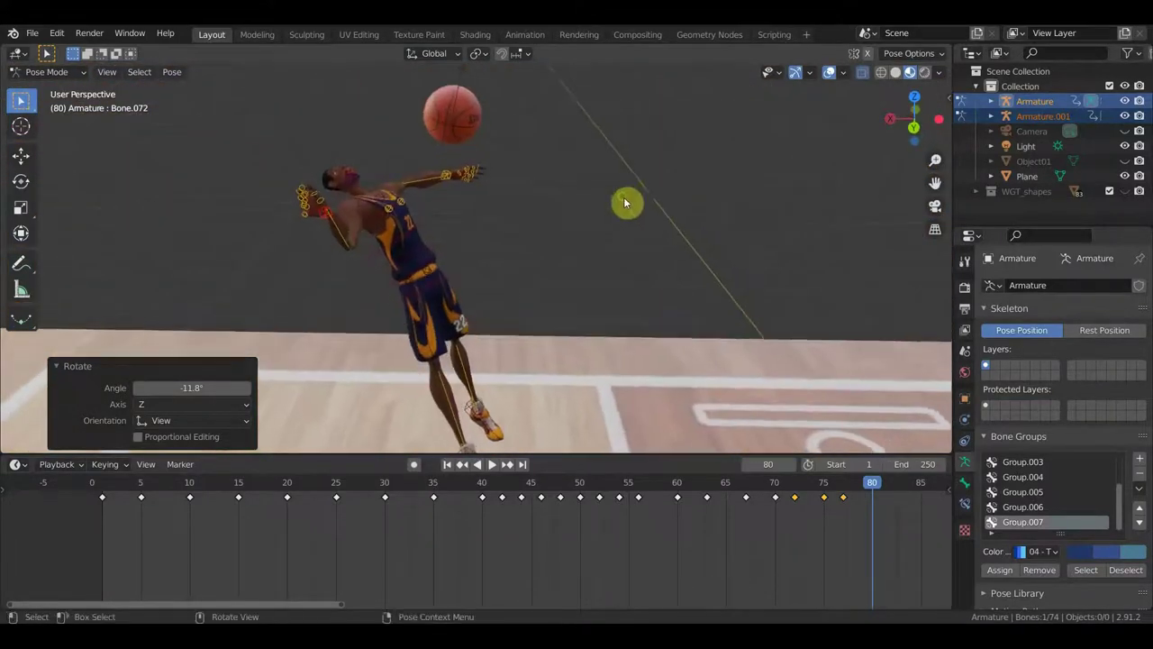
Step: Move the ball hand Bone.072 about 0.3 m down and to the left
left_click(342, 221)
mouse_move(387, 226)
middle_mouse_down()
mouse_move(429, 223)
mouse_move(418, 218)
middle_mouse_up()
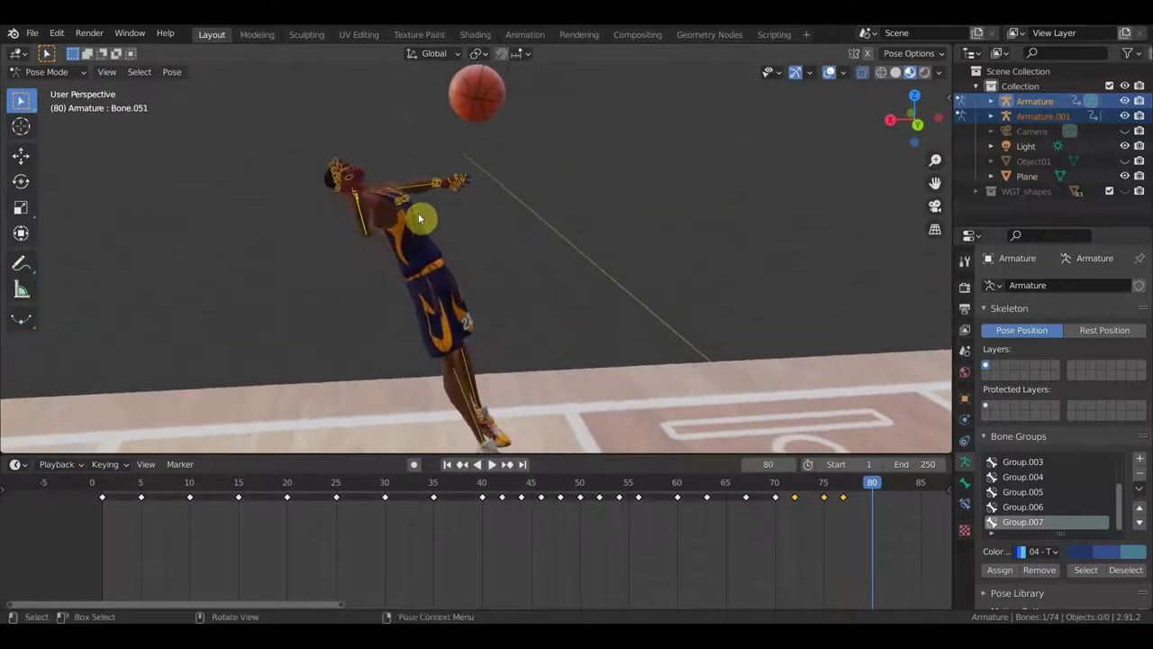
left_click(355, 204)
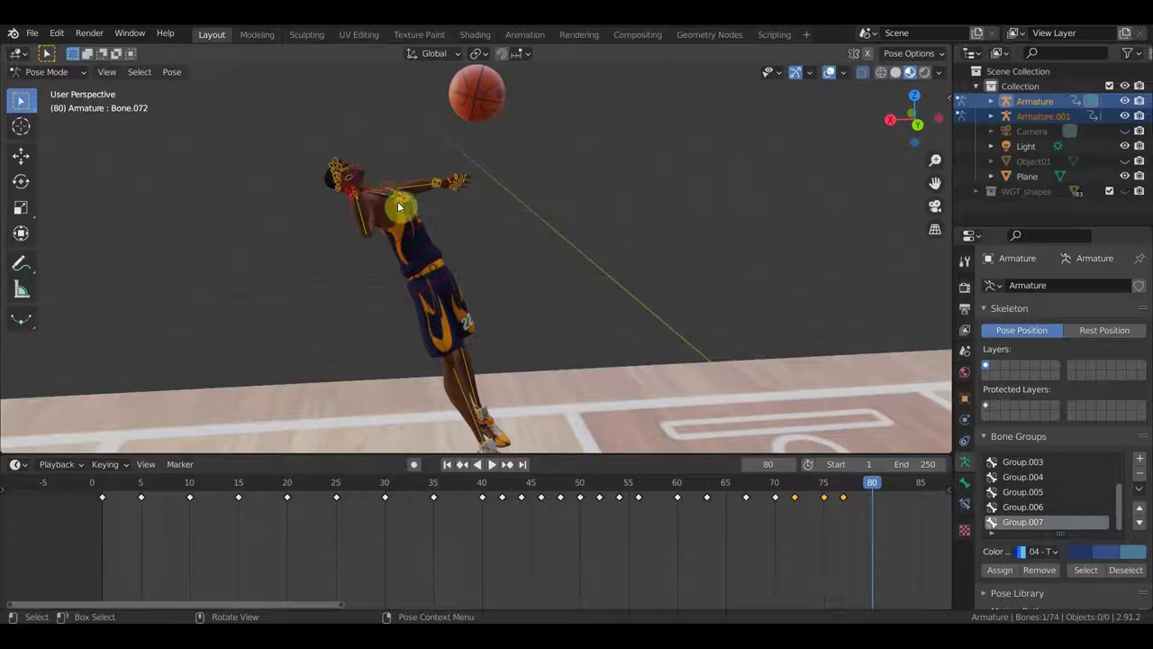
key("g")
left_click(389, 245)
mouse_move(390, 245)
middle_mouse_down()
mouse_move(453, 265)
mouse_move(448, 291)
mouse_move(478, 309)
mouse_move(445, 315)
mouse_move(420, 301)
mouse_move(484, 283)
mouse_move(422, 269)
mouse_move(462, 283)
mouse_move(430, 237)
middle_mouse_up()
Step: Rotate the other arm's Bone.014 by -84° about view Z
left_click(415, 280)
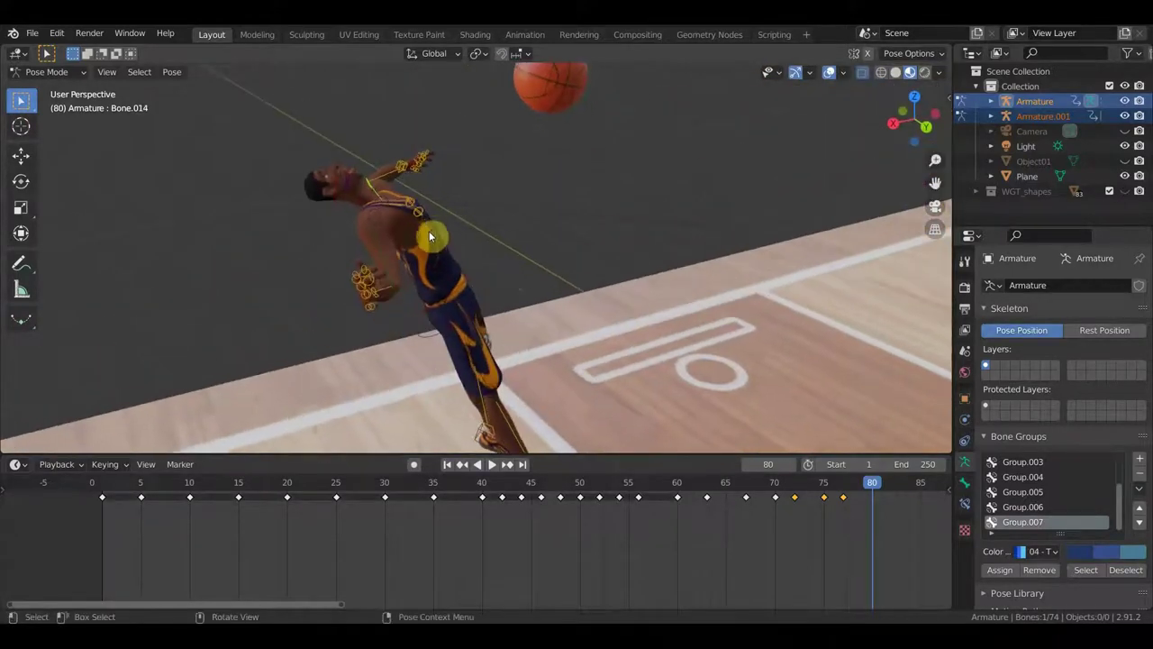
key("r")
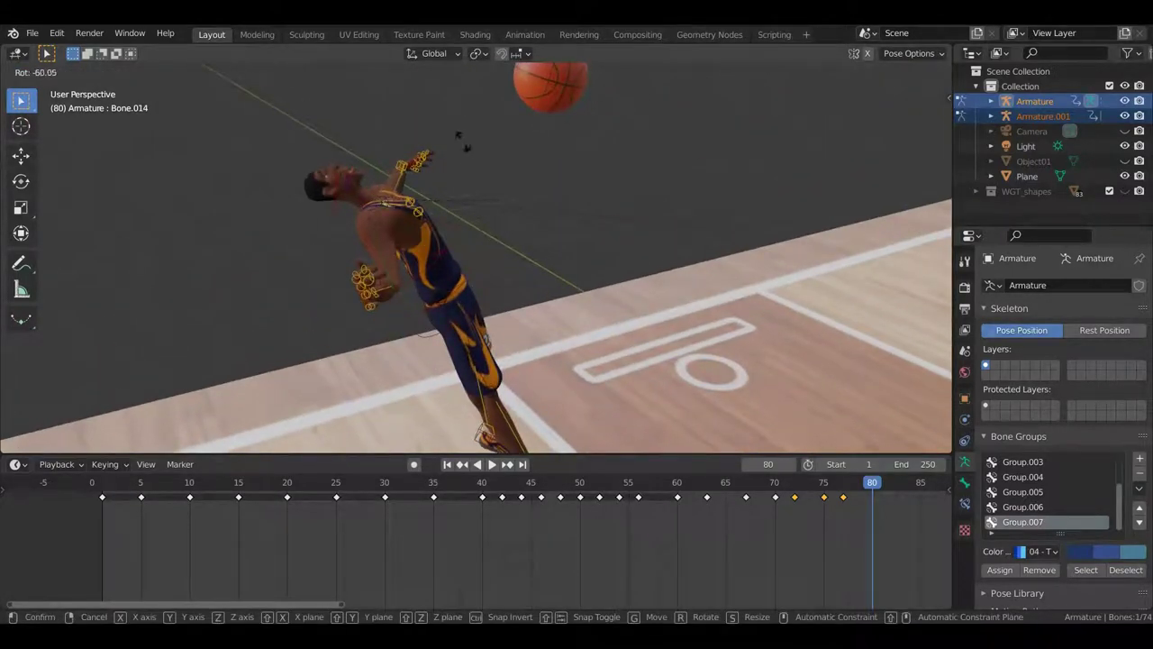
left_click(447, 211)
mouse_move(448, 211)
middle_mouse_down()
mouse_move(334, 211)
mouse_move(276, 237)
mouse_move(489, 242)
mouse_move(456, 253)
mouse_move(468, 225)
middle_mouse_up()
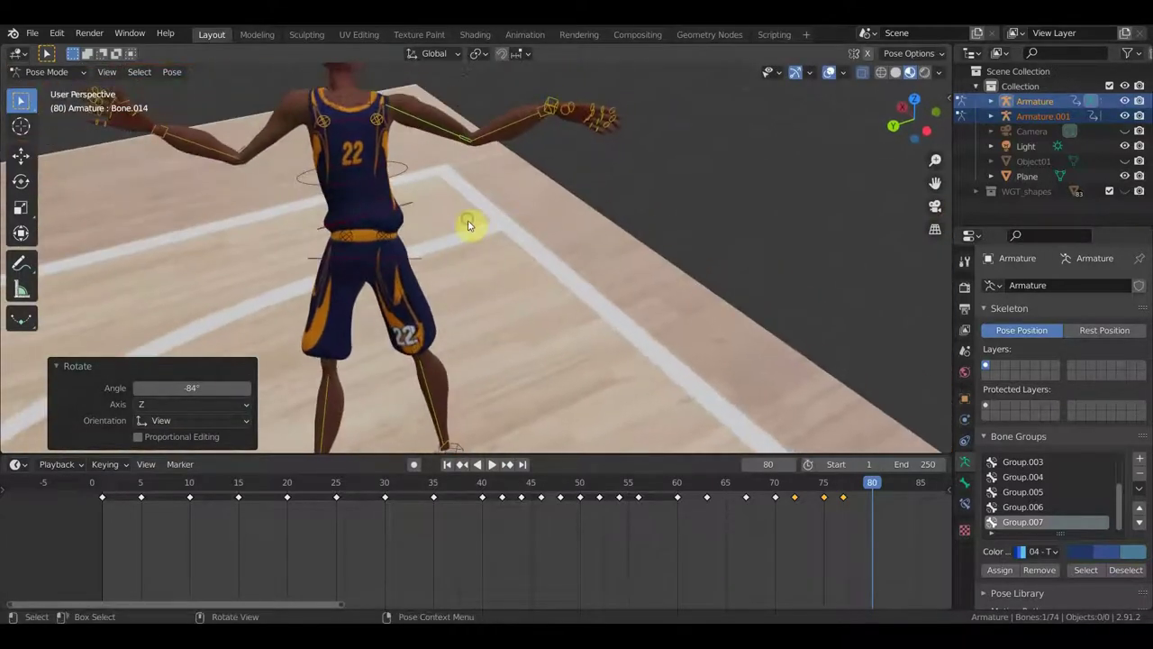
Step: Turn the torso: waist Bone.001 16.8°, chest Bone.002 -19.7°, and a slight twist of Bone.003
left_click(386, 207)
key("r")
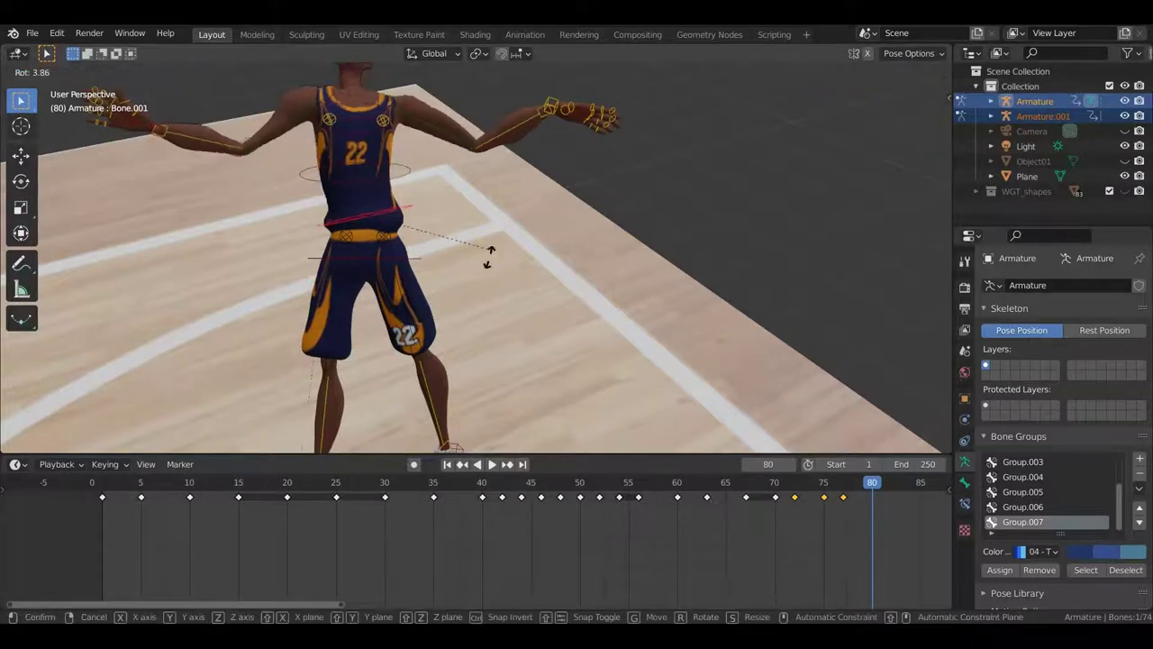
left_click(476, 275)
left_click(413, 183)
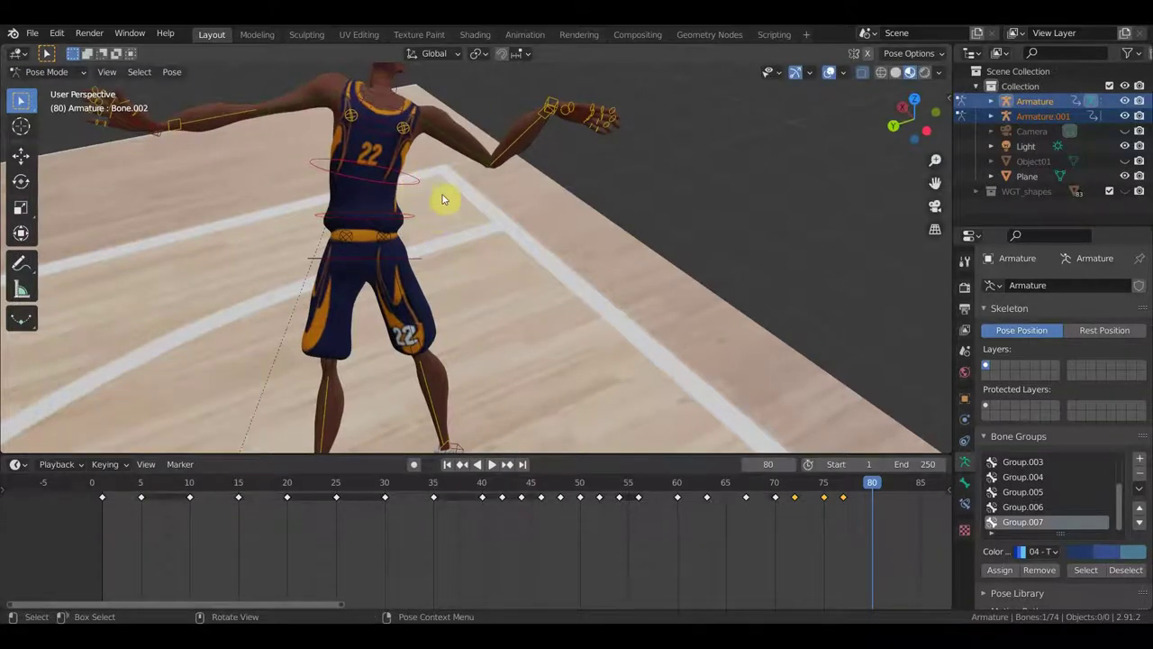
key("r")
left_click(401, 142)
left_click(384, 129)
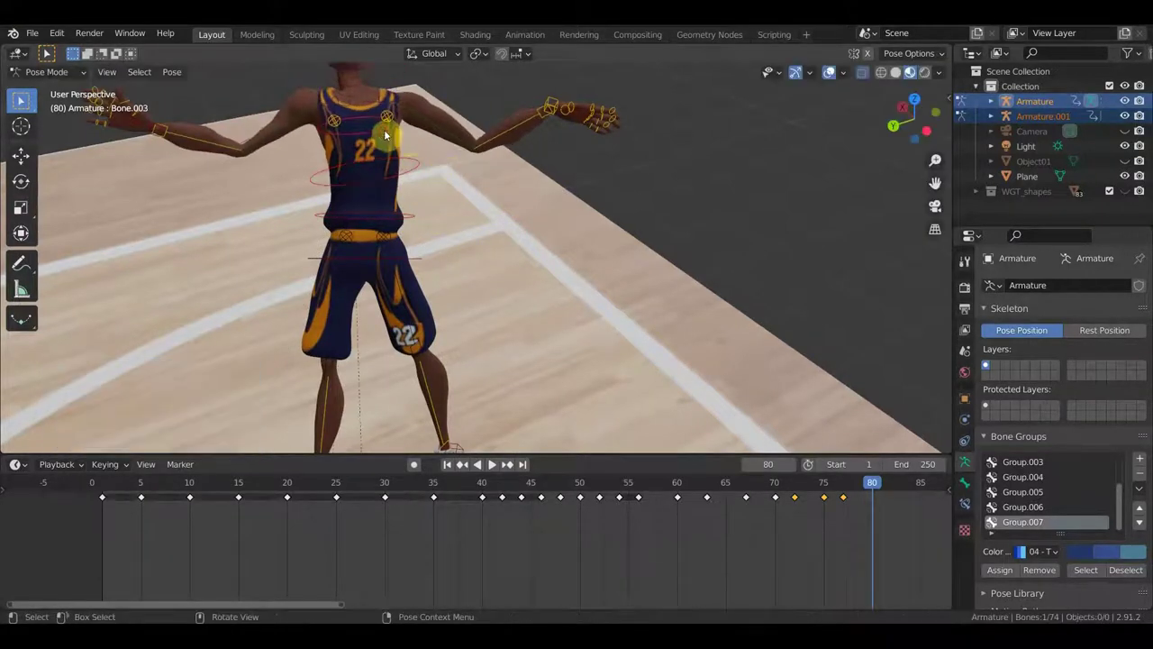
key("r")
left_click(426, 150)
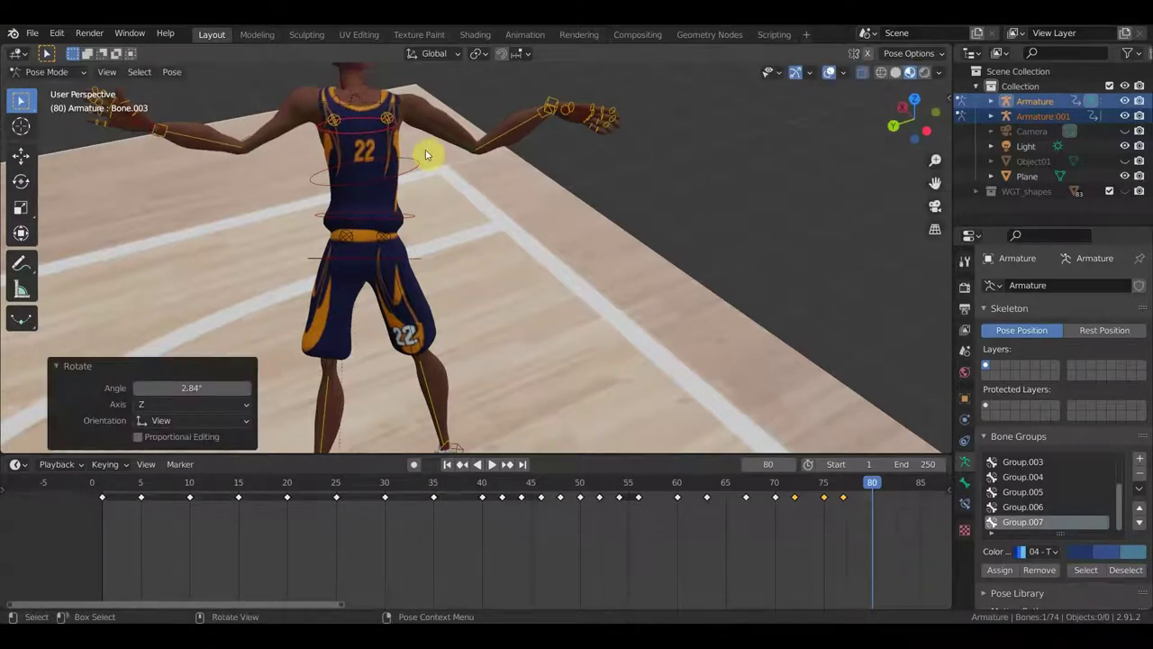
middle_click_drag(425, 219, 410, 240)
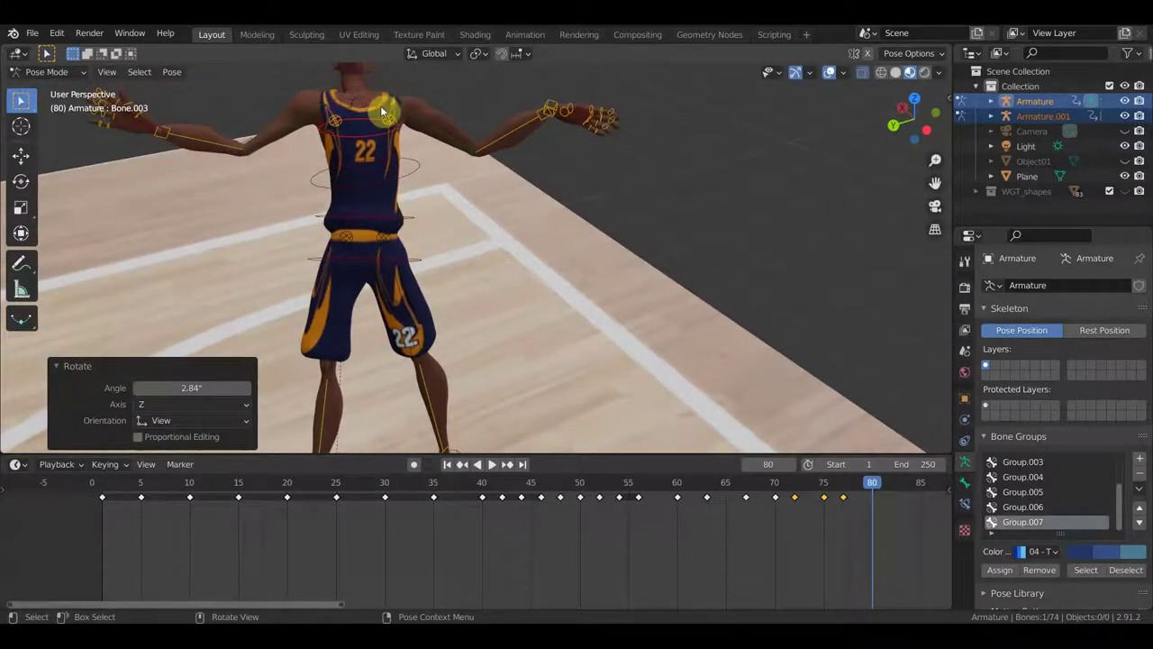
Step: Rotate the shoulder bone and the next arm bone to raise the arm
left_click(383, 108)
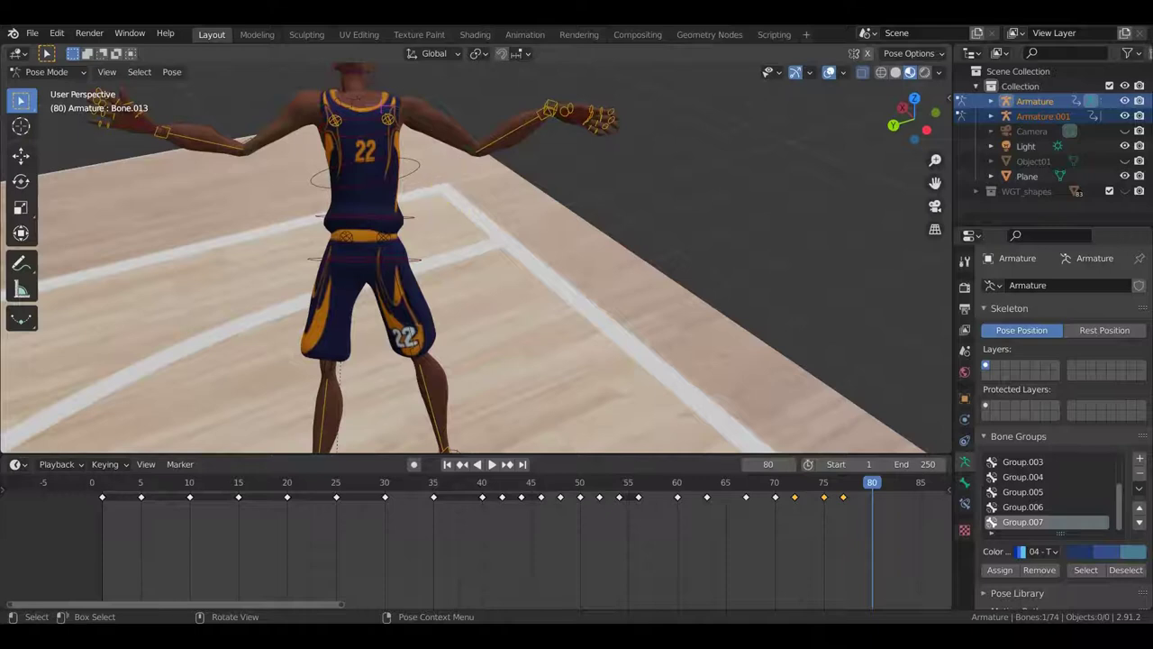
key("r")
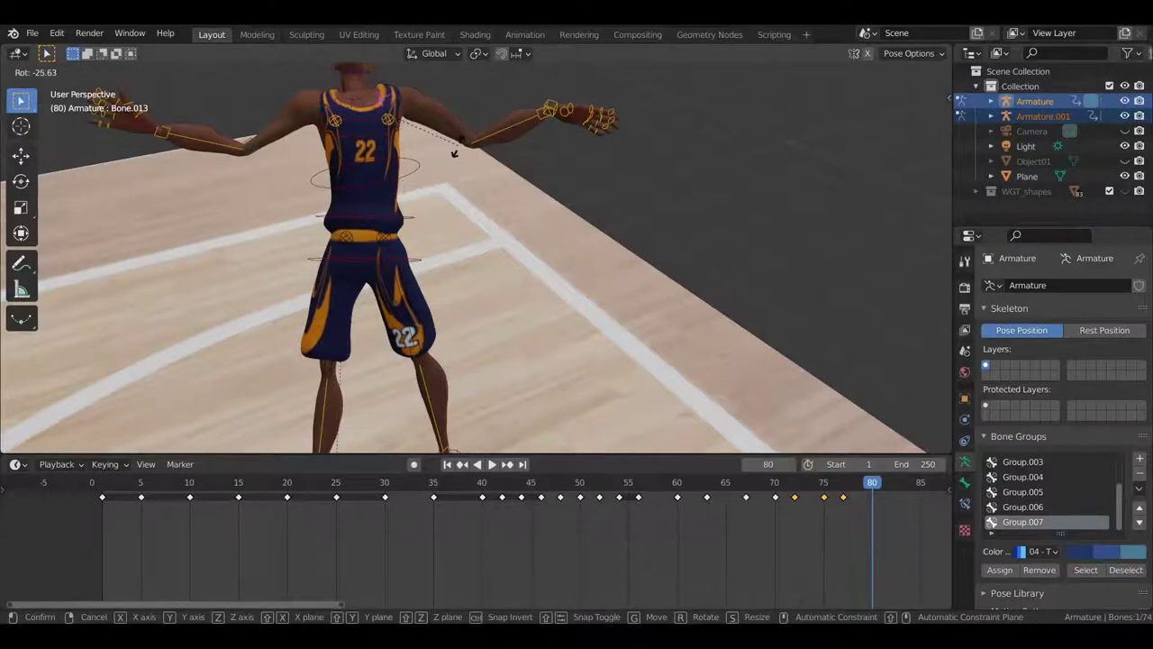
left_click(455, 155)
left_click(442, 129)
mouse_move(442, 129)
middle_mouse_down()
mouse_move(436, 163)
mouse_move(339, 68)
mouse_move(682, 235)
mouse_move(656, 164)
middle_mouse_up()
key("r")
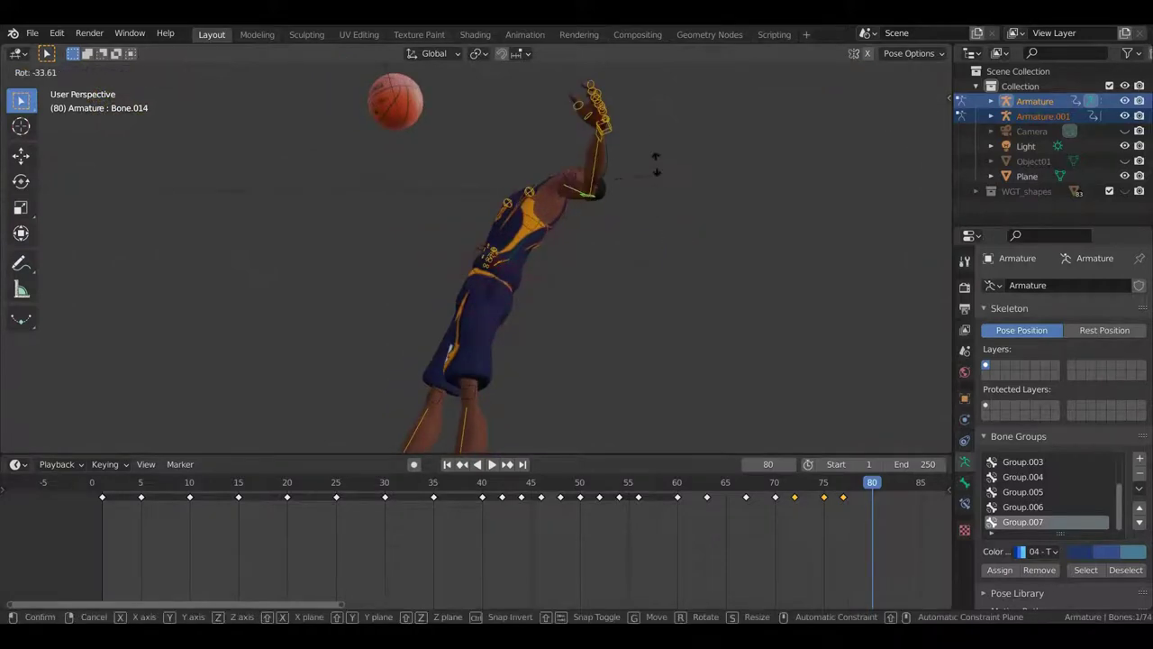
left_click(680, 131)
mouse_move(680, 130)
middle_mouse_down()
mouse_move(800, 277)
mouse_move(682, 249)
mouse_move(718, 247)
middle_mouse_up()
scroll(535, 178, "up", 3)
middle_click_drag(535, 177, 486, 160)
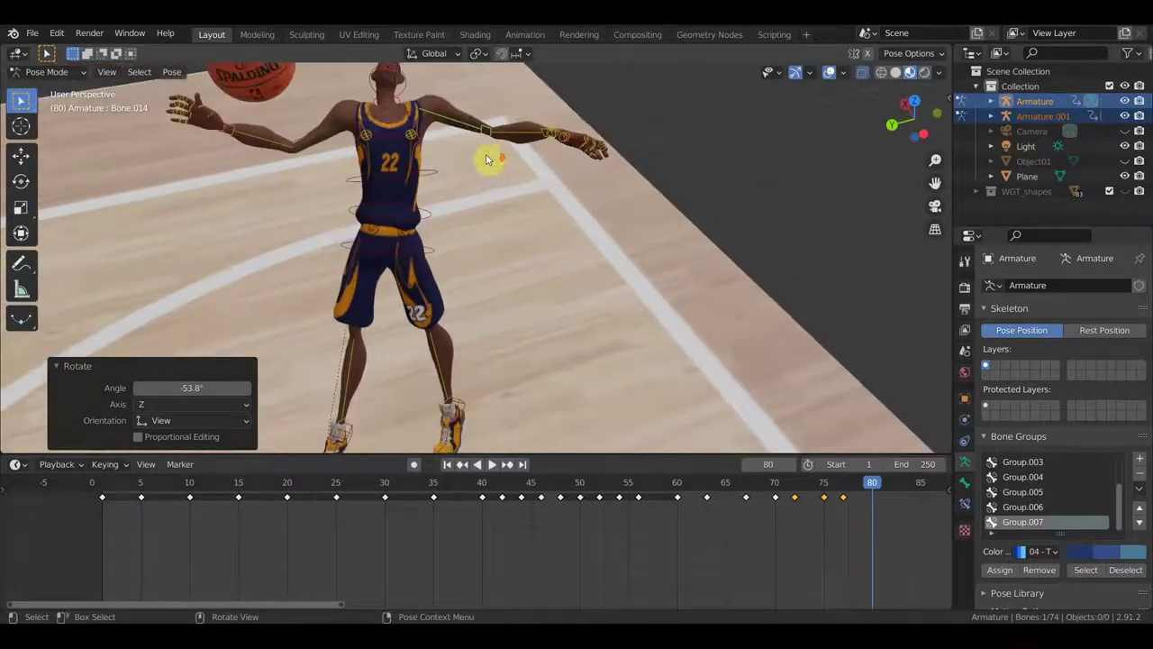
Step: Rotate the shoulder 16.6° and turn the arm toward the basketball
left_click(405, 109)
key("r")
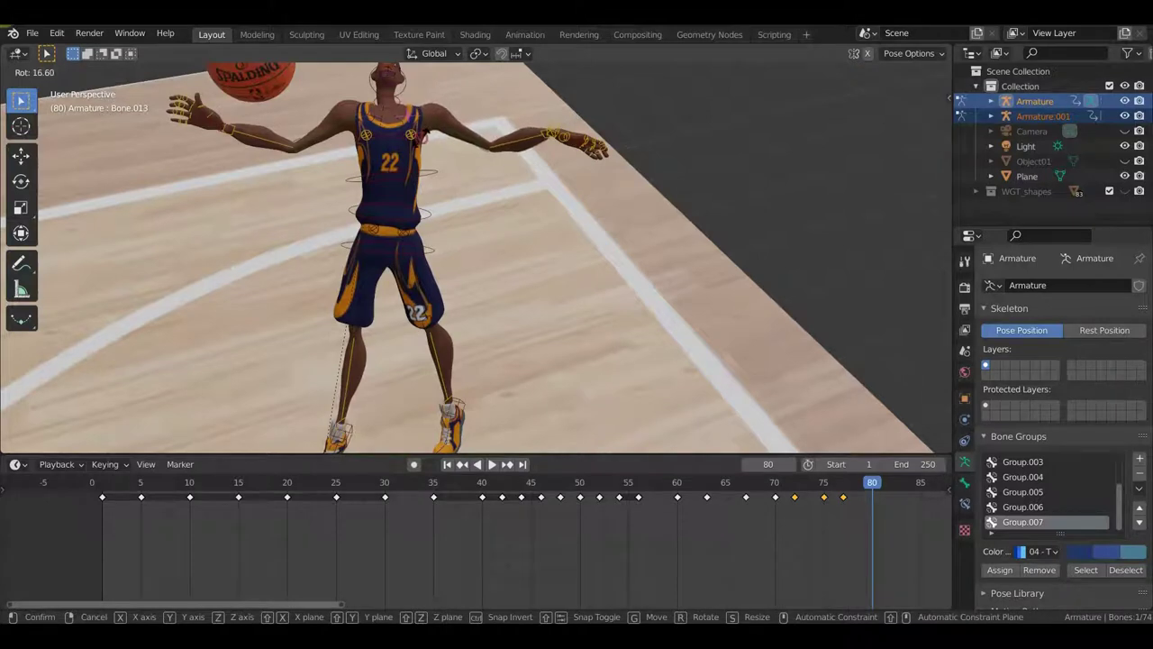
left_click(429, 145)
left_click(405, 101)
mouse_move(412, 103)
middle_mouse_down()
mouse_move(417, 140)
mouse_move(447, 149)
middle_mouse_up()
key("r")
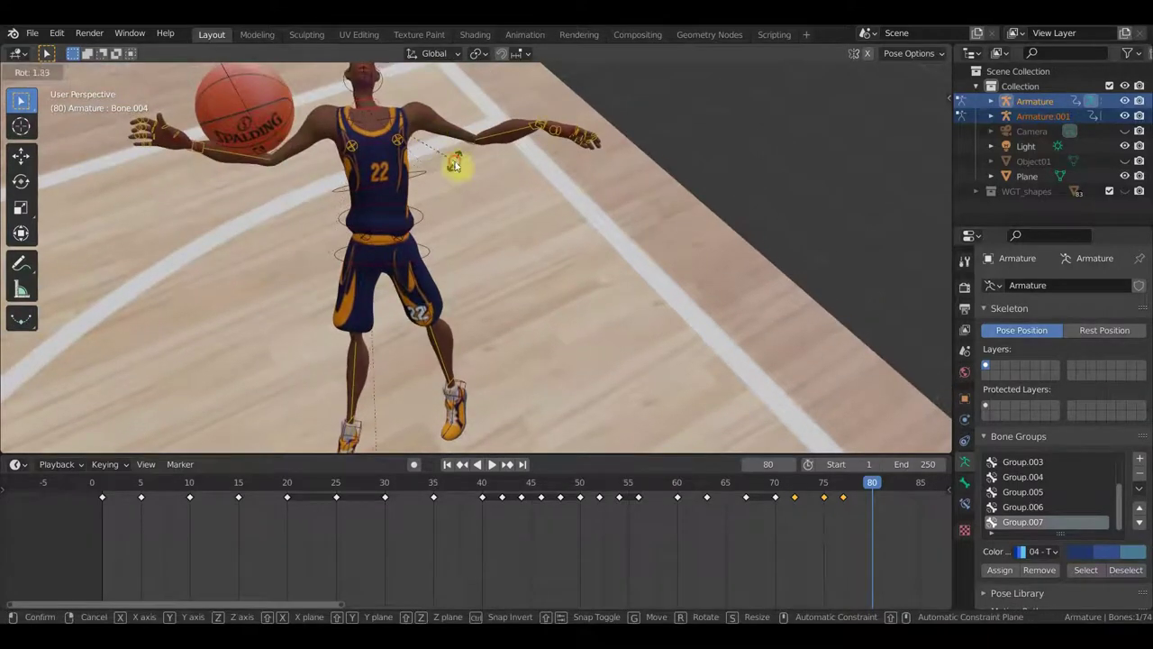
left_click(455, 163)
left_click(391, 121)
key("r")
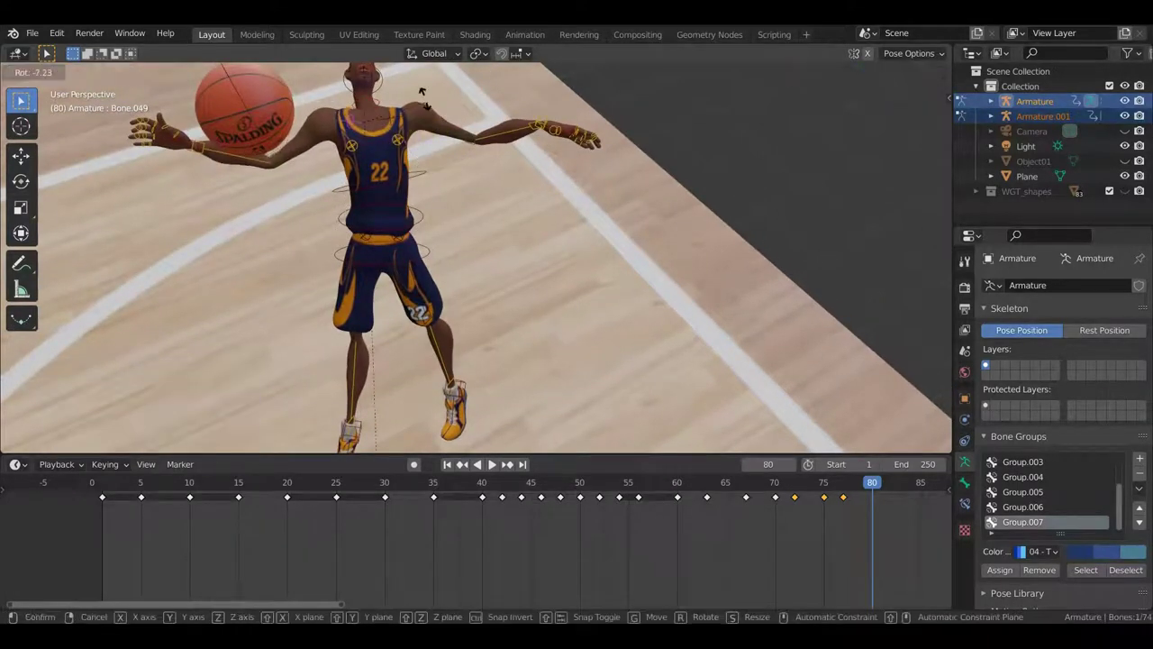
Step: Finish the -21.1° arm rotation, then raise and rotate the foot control
left_click(420, 85)
middle_click_drag(451, 170, 334, 182)
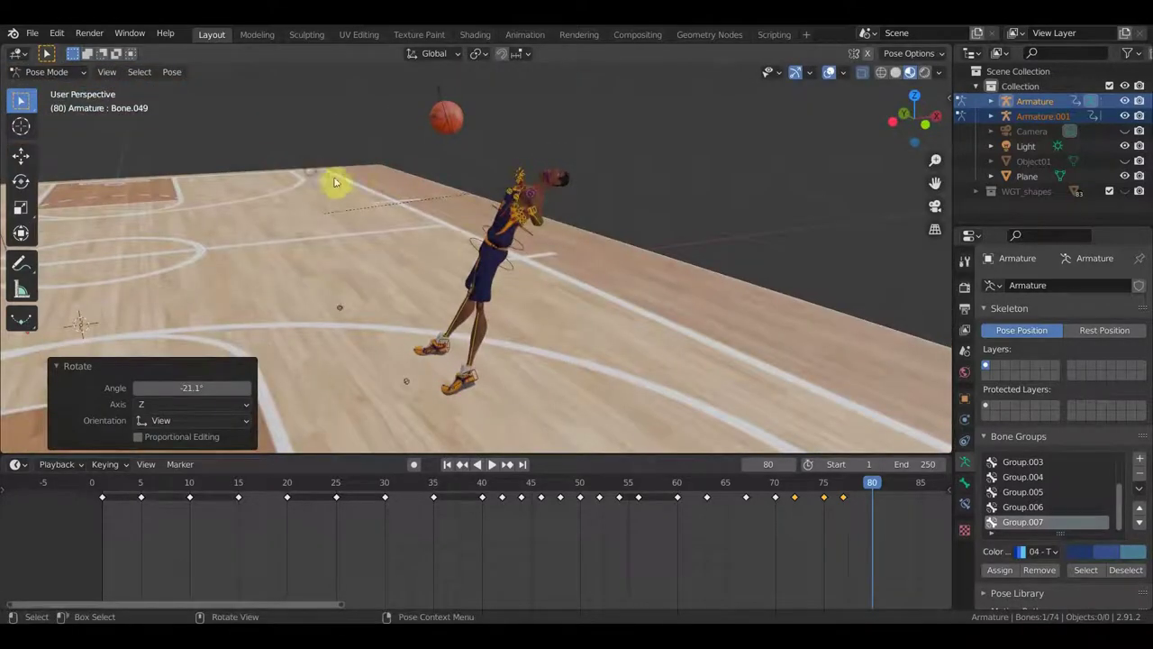
left_click(453, 360)
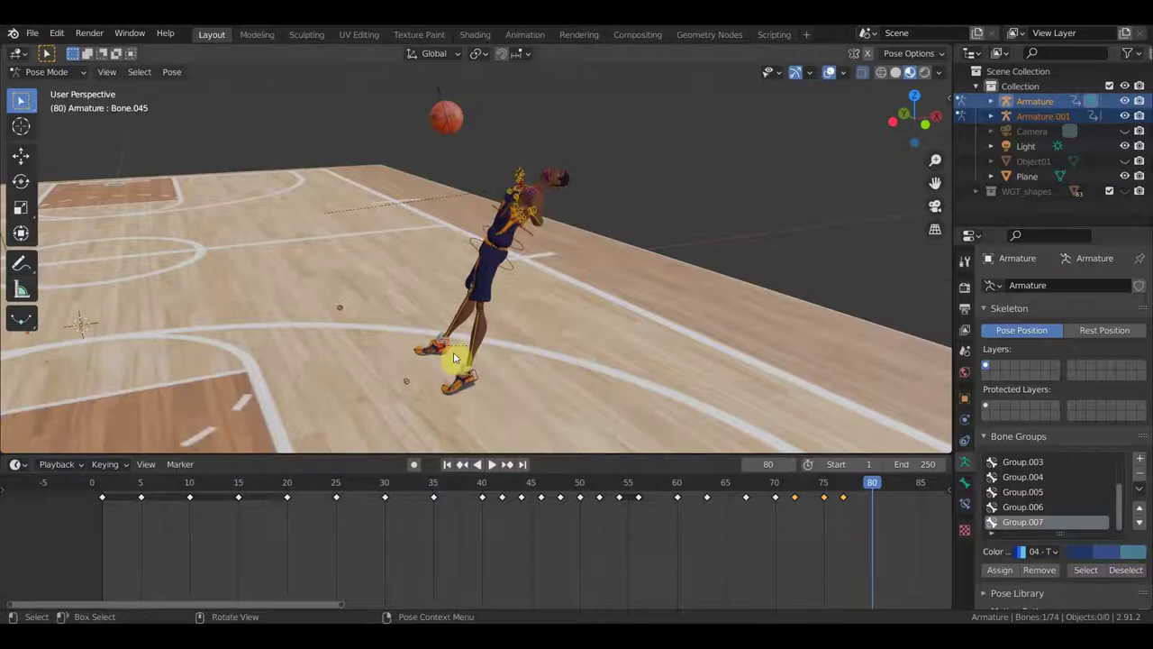
key("g")
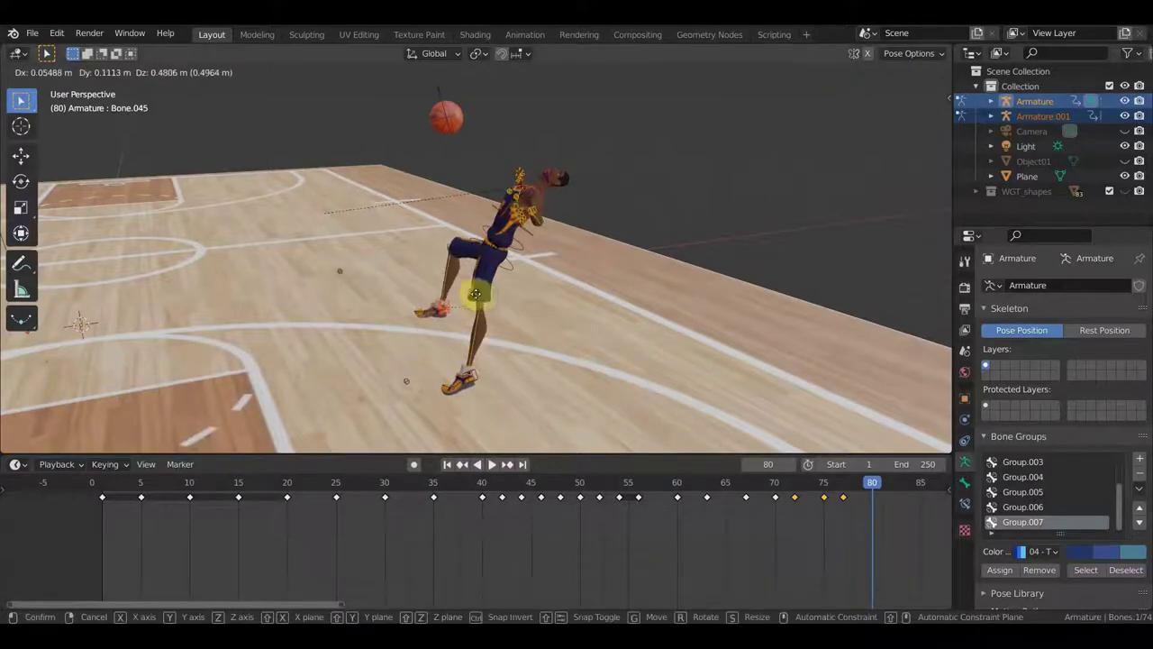
left_click(482, 310)
key("r")
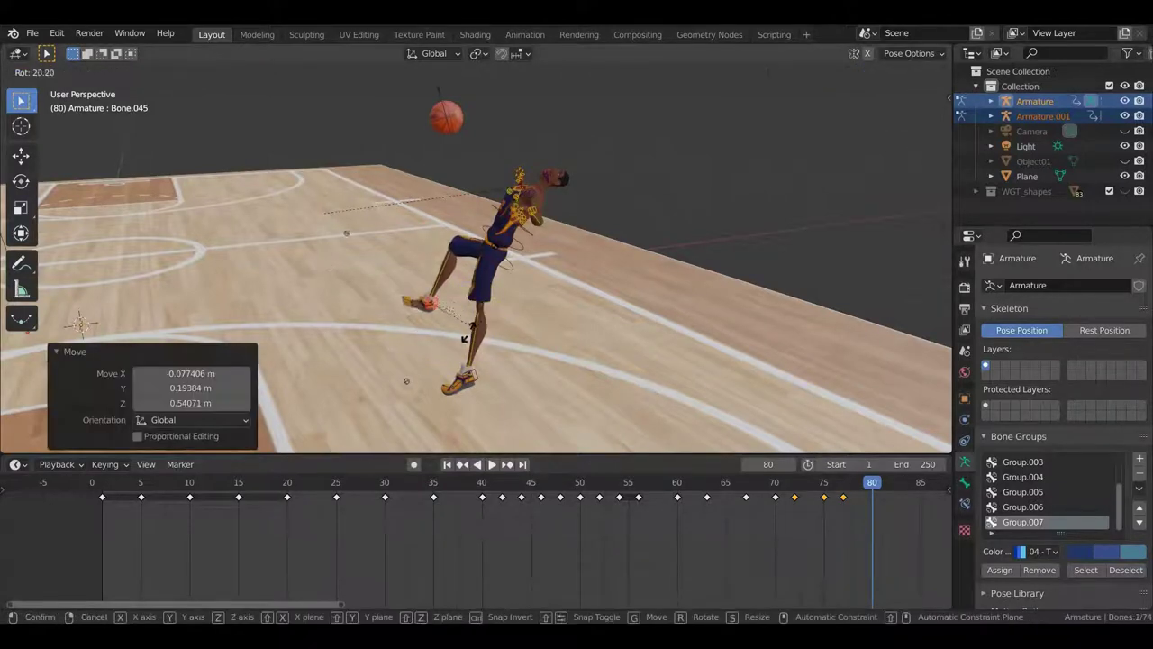
left_click(471, 379)
Step: Move the other leg controls up into the mid-air pose
left_click(479, 380)
middle_click_drag(479, 381, 656, 370)
key("g")
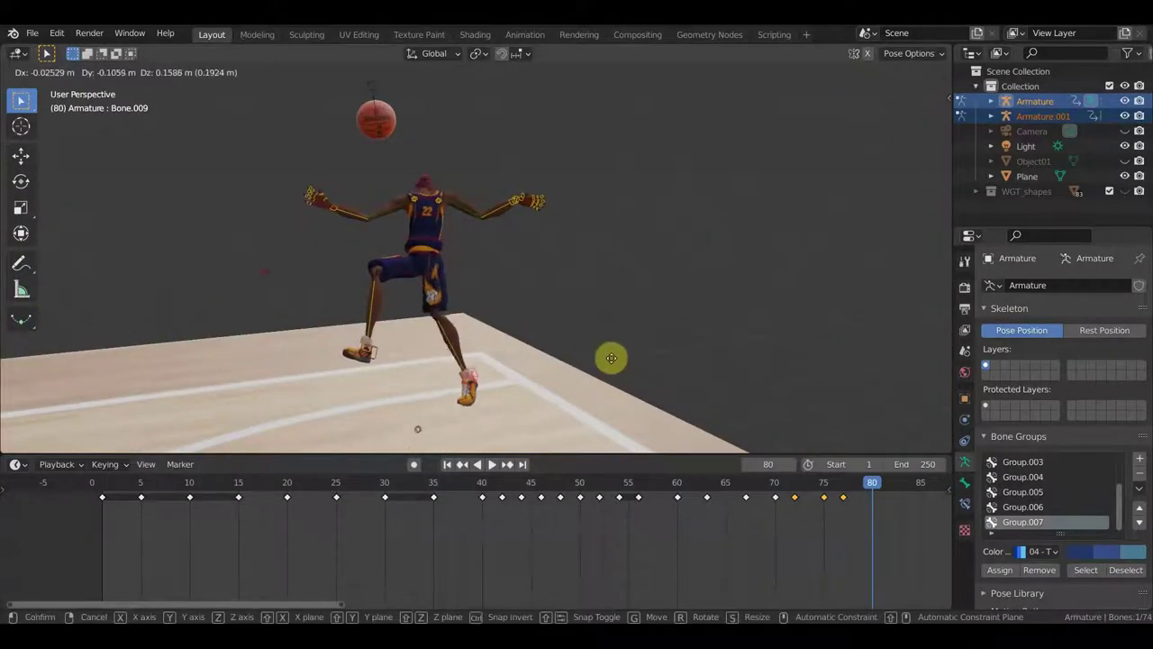
left_click(592, 351)
mouse_move(592, 352)
middle_mouse_down()
mouse_move(559, 365)
mouse_move(594, 391)
mouse_move(561, 415)
mouse_move(485, 417)
middle_mouse_up()
left_click(449, 377)
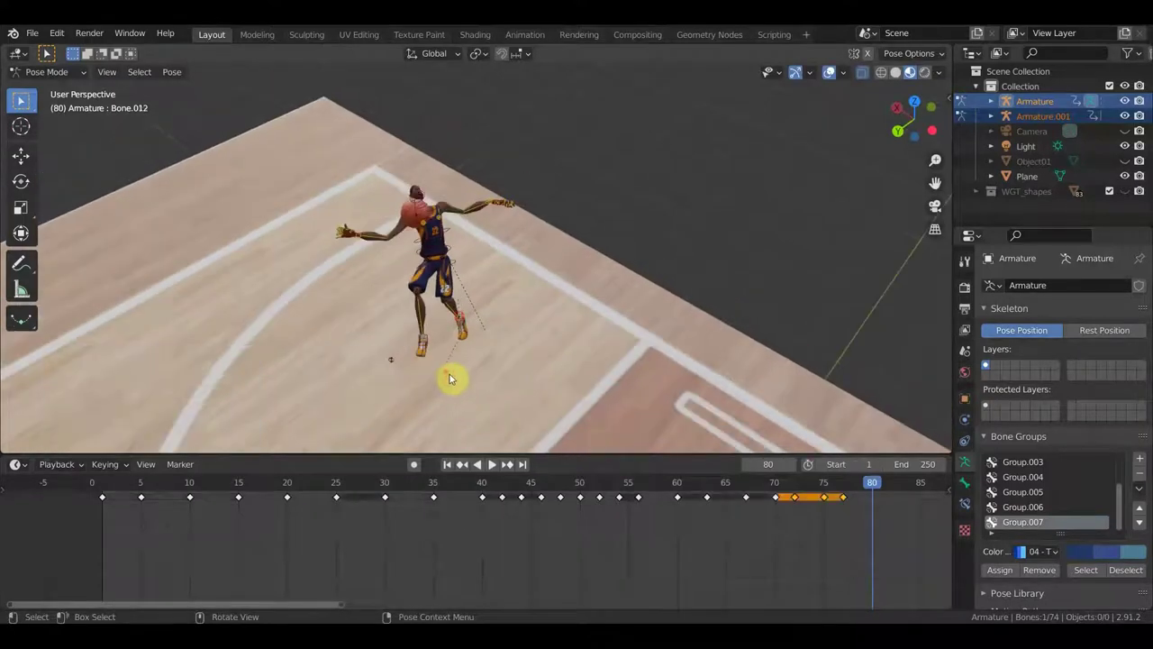
key("g")
left_click(501, 370)
mouse_move(502, 368)
middle_mouse_down()
mouse_move(456, 330)
mouse_move(376, 298)
mouse_move(545, 284)
middle_mouse_up()
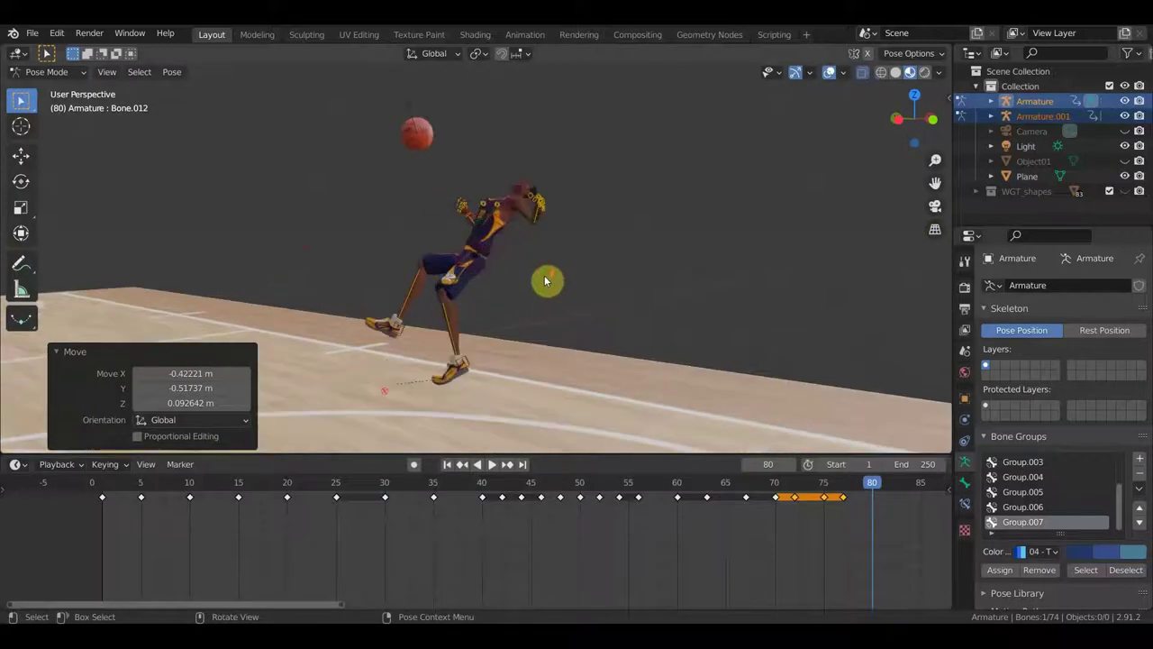
mouse_move(519, 225)
middle_mouse_down()
mouse_move(476, 219)
mouse_move(527, 218)
mouse_move(486, 231)
mouse_move(537, 222)
mouse_move(548, 201)
middle_mouse_up()
Step: Lean the torso back 47°, rotate the chest -12.2°, and swing the arm 44.1°
left_click(561, 197)
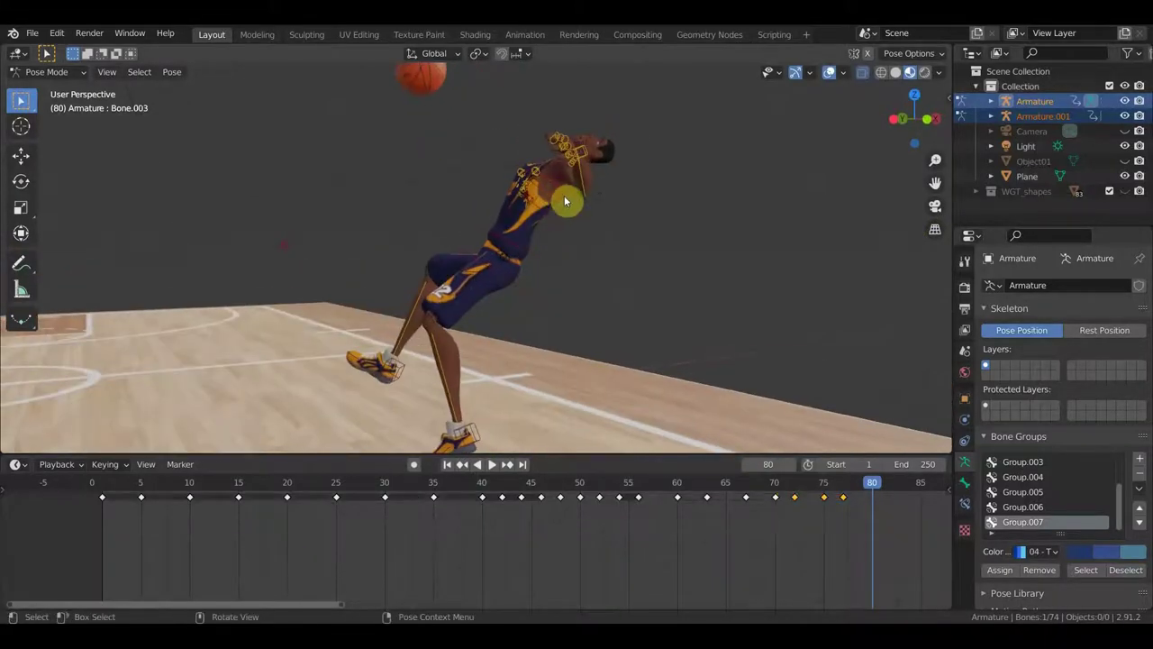
key("r")
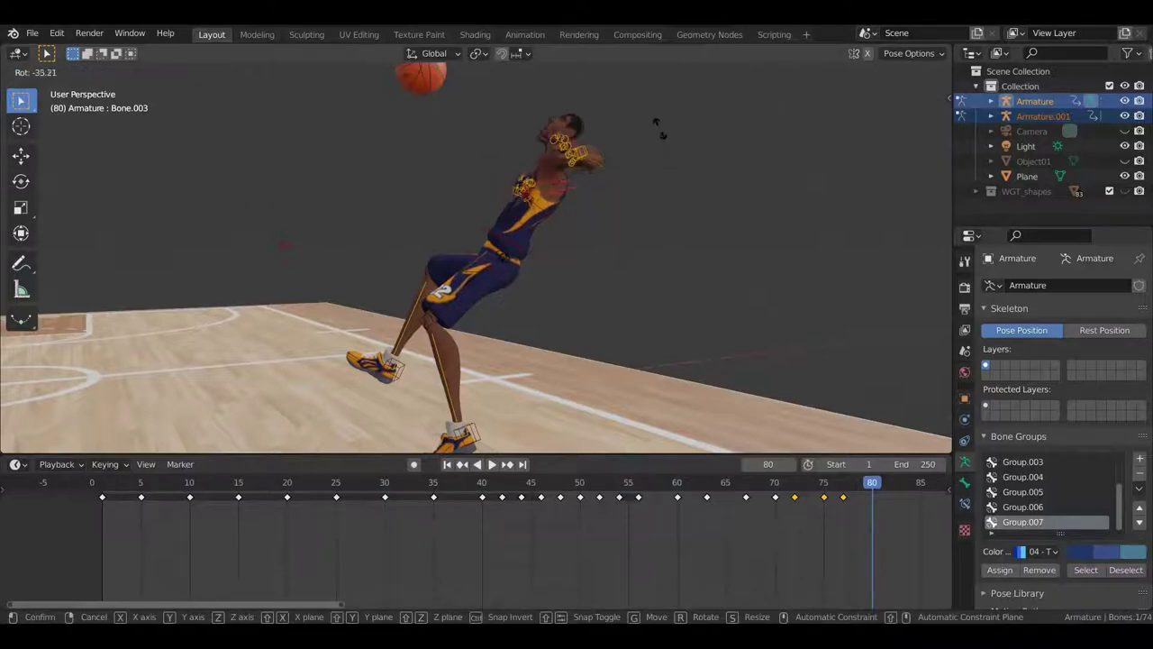
left_click(645, 119)
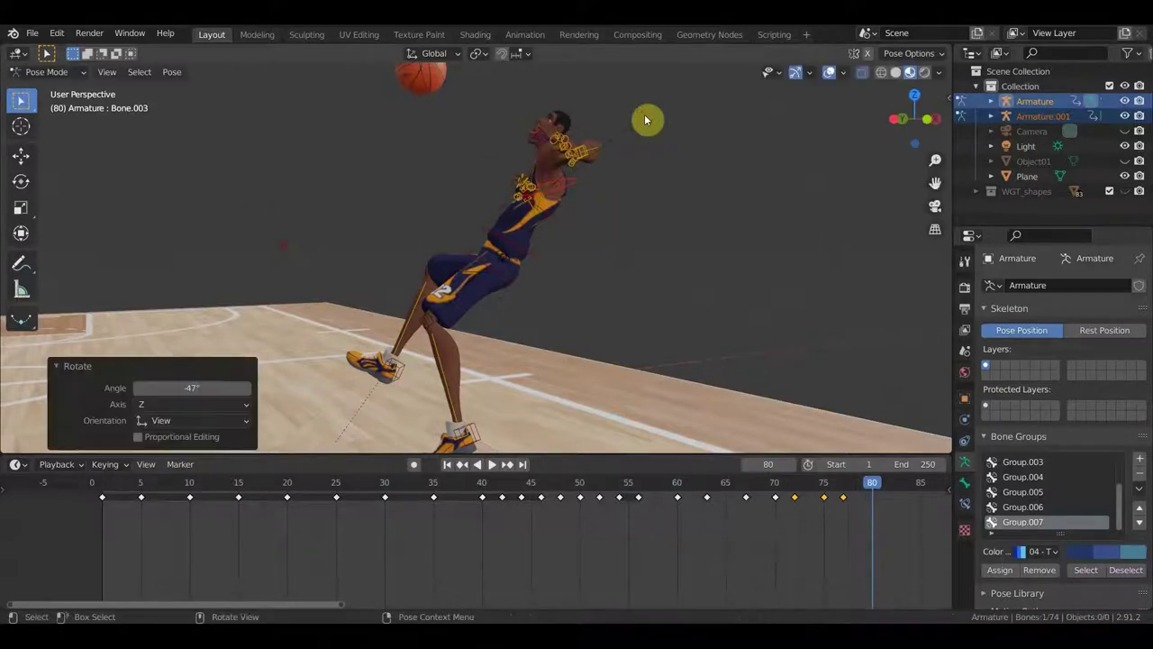
left_click(560, 239)
mouse_move(560, 240)
middle_mouse_down()
mouse_move(604, 248)
mouse_move(644, 229)
mouse_move(710, 234)
mouse_move(579, 168)
mouse_move(553, 244)
mouse_move(470, 269)
mouse_move(443, 237)
middle_mouse_up()
key("r")
left_click(618, 213)
left_click(496, 146)
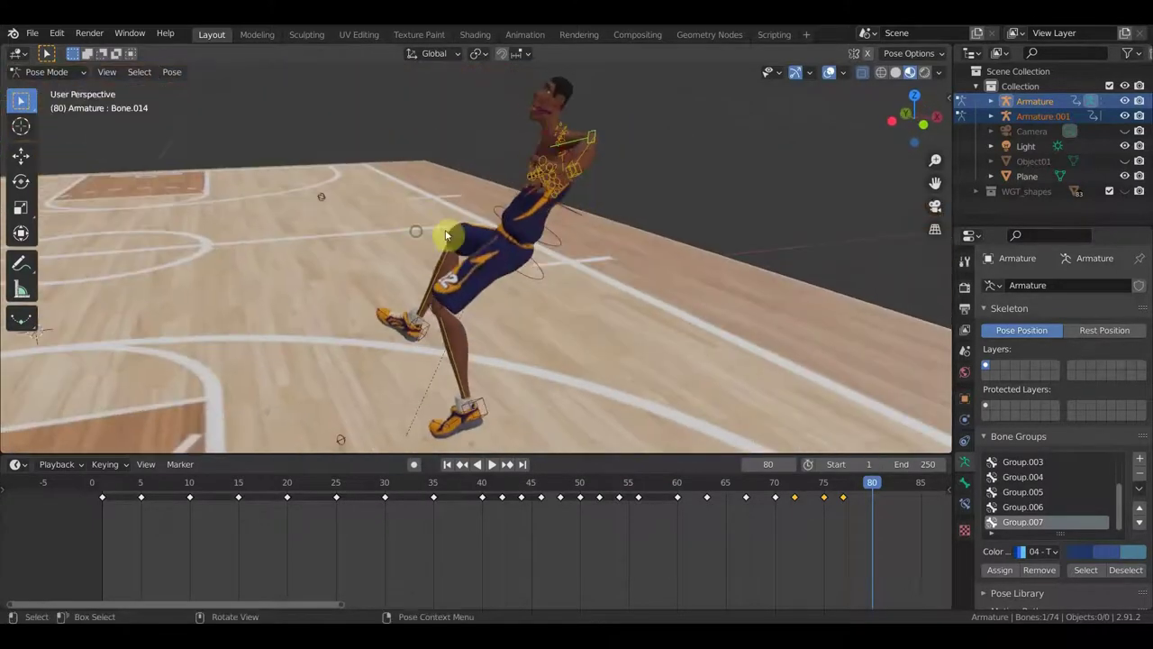
key("r")
left_click(603, 260)
mouse_move(603, 260)
middle_mouse_down()
mouse_move(751, 245)
mouse_move(643, 233)
middle_mouse_up()
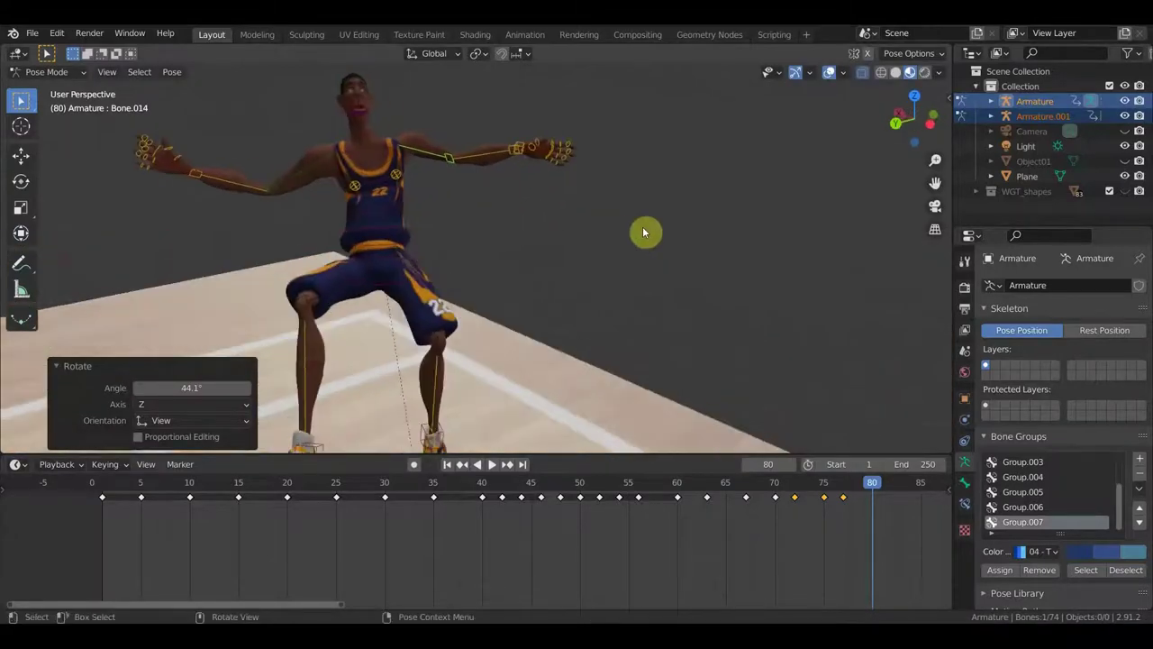
Step: Swing the arm bone and twist the chest control Bone.002 by 17.4°
left_click(383, 195)
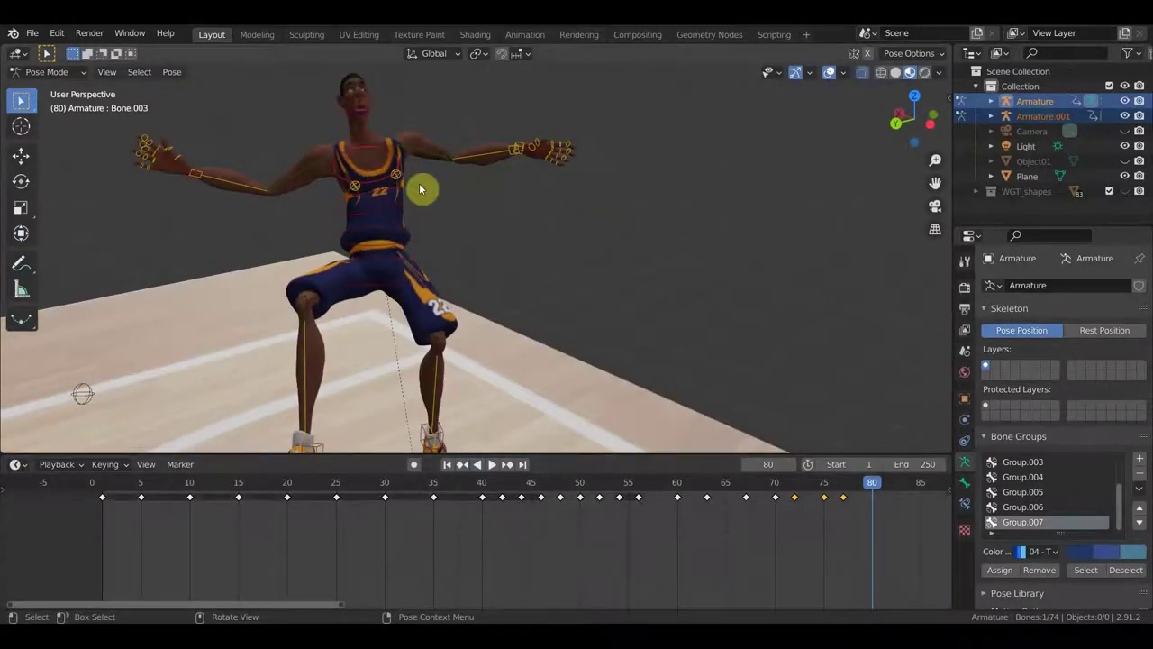
key("r")
left_click(405, 202)
left_click(428, 206)
key("r")
left_click(437, 229)
Step: Rotate the leg control Bone.009 twice, ending at -28.7° about view Z
mouse_move(437, 229)
middle_mouse_down()
mouse_move(391, 201)
mouse_move(276, 185)
mouse_move(629, 238)
middle_mouse_up()
scroll(625, 232, "down", 1)
scroll(550, 226, "down", 2)
scroll(544, 228, "down", 1)
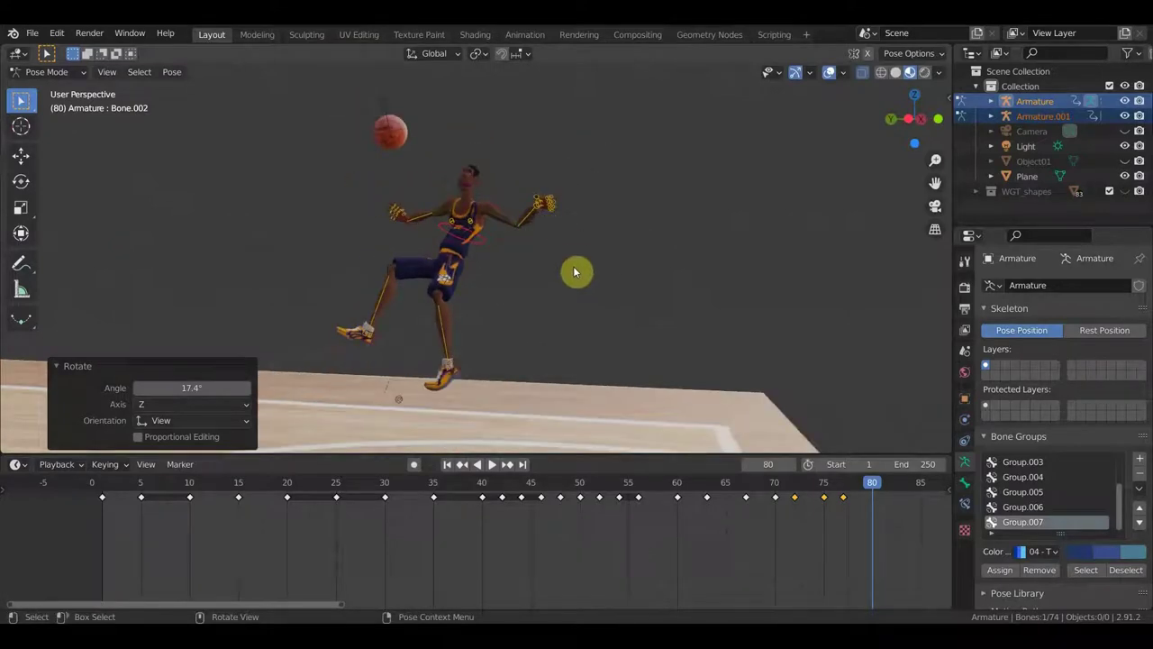
mouse_move(543, 365)
middle_mouse_down()
mouse_move(416, 382)
mouse_move(483, 361)
mouse_move(381, 378)
mouse_move(569, 384)
middle_mouse_up()
left_click(473, 367)
key("r")
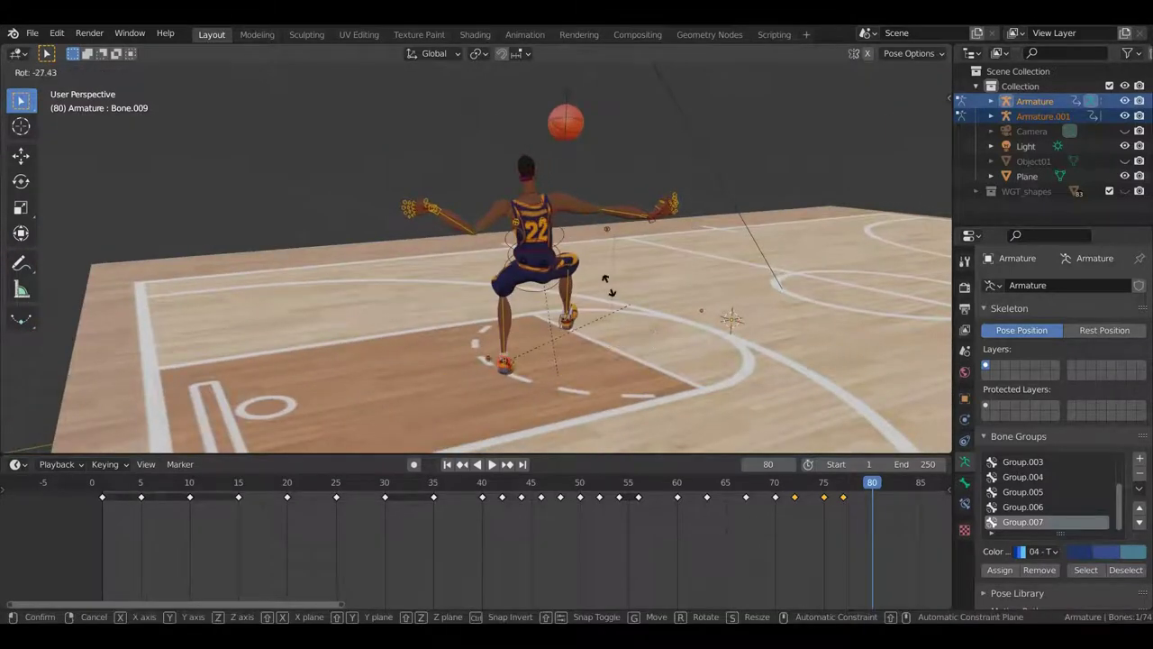
left_click(635, 320)
mouse_move(635, 319)
middle_mouse_down()
mouse_move(566, 333)
mouse_move(582, 445)
mouse_move(652, 157)
middle_mouse_up()
key("r")
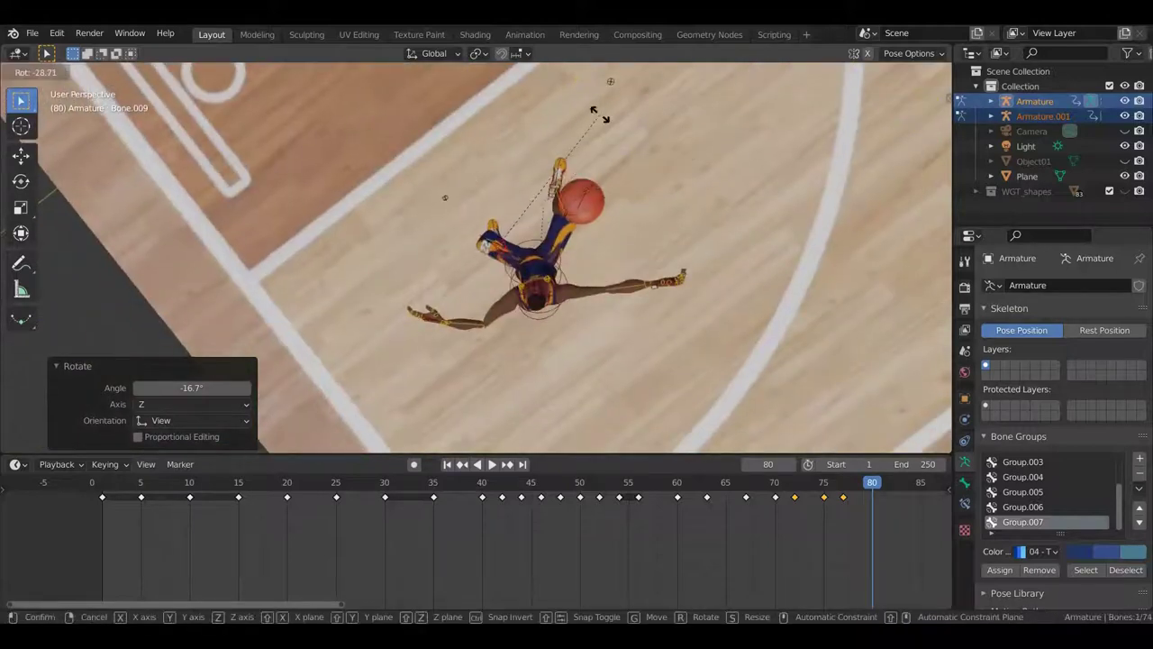
left_click(600, 114)
mouse_move(544, 199)
middle_mouse_down()
mouse_move(669, 82)
mouse_move(397, 401)
mouse_move(304, 391)
mouse_move(342, 404)
mouse_move(410, 461)
middle_mouse_up()
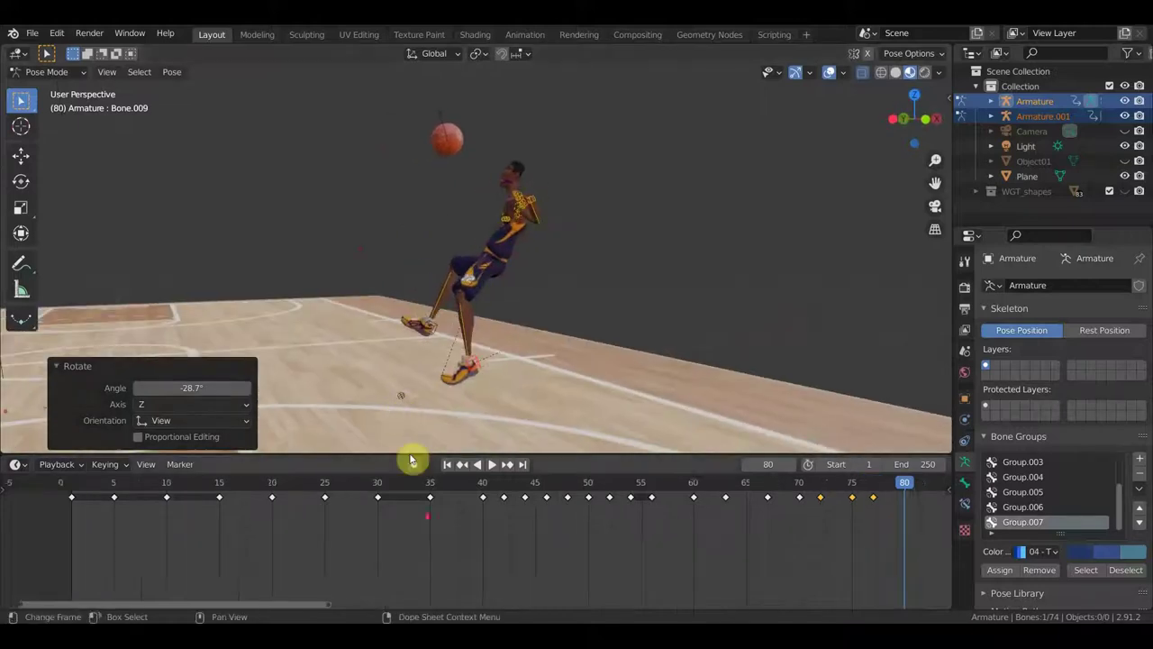
scroll(423, 470, "up", 1)
Step: Rotate the foot bone Bone.011 by -54.5°
left_click(448, 385)
key("r")
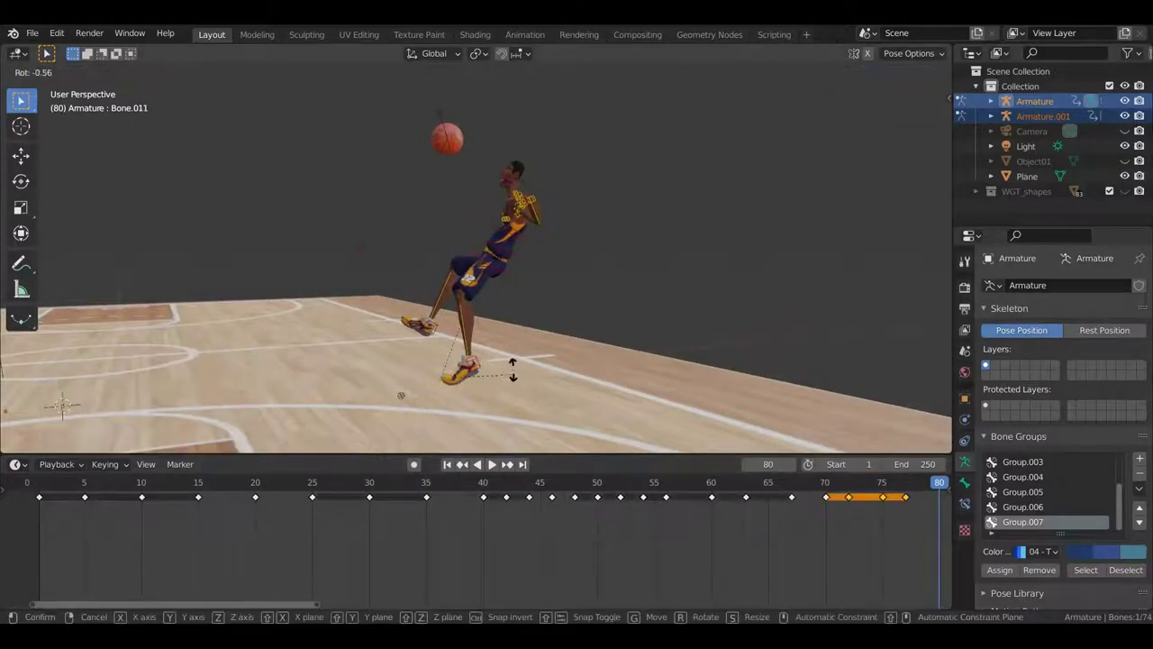
left_click(495, 319)
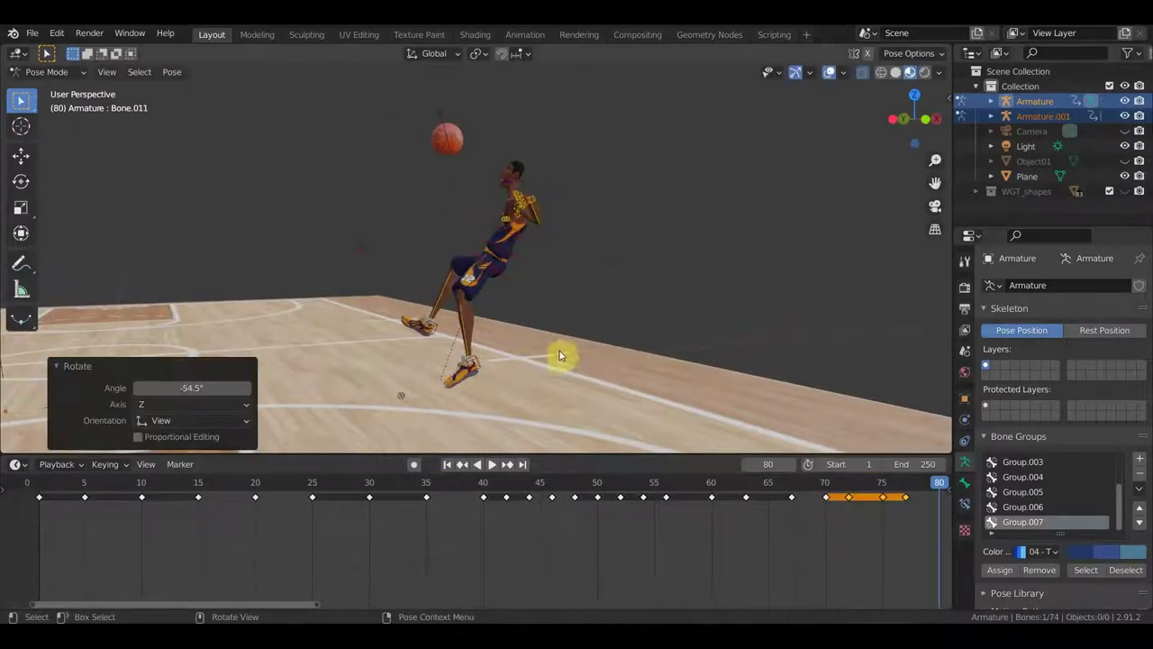
scroll(559, 357, "down", 3)
scroll(541, 527, "down", 2)
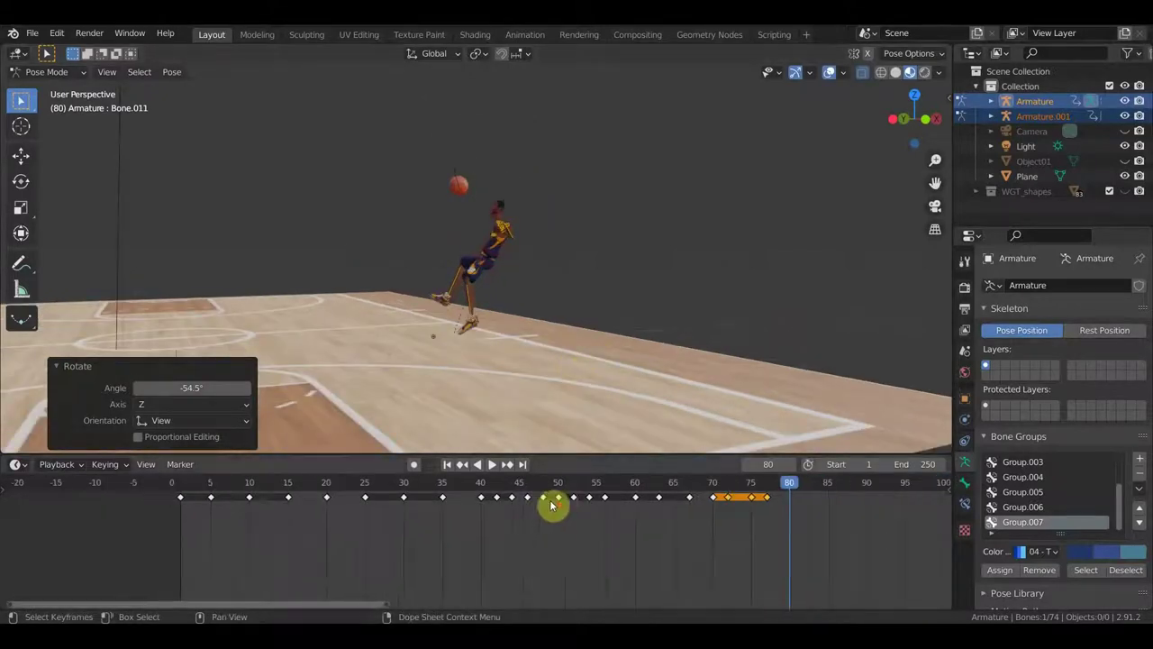
mouse_move(607, 381)
middle_mouse_down()
mouse_move(690, 387)
mouse_move(585, 312)
middle_mouse_up()
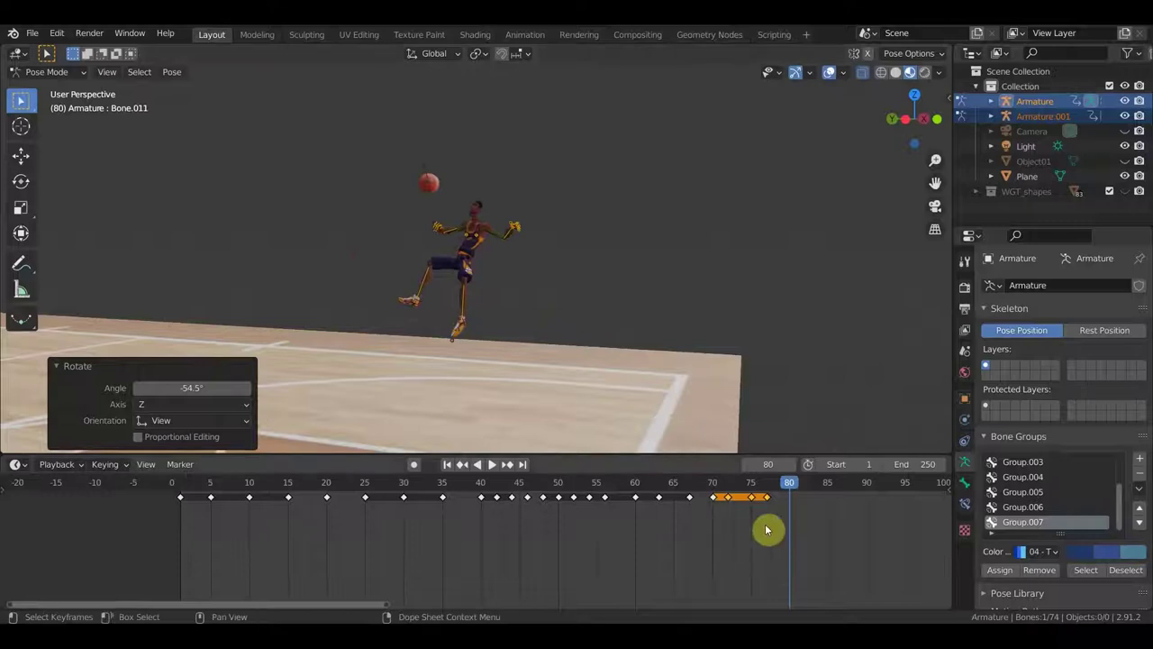
Step: Keyframe all 74 bones at frame 80 and play the animation back
key("a")
key("i")
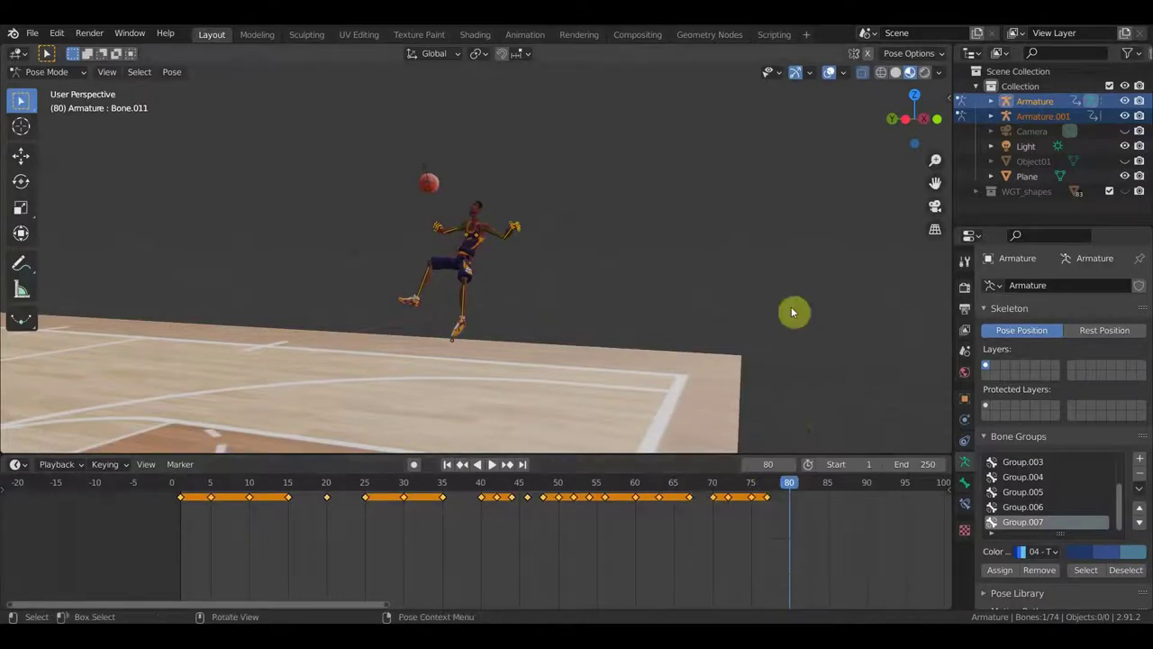
key("a")
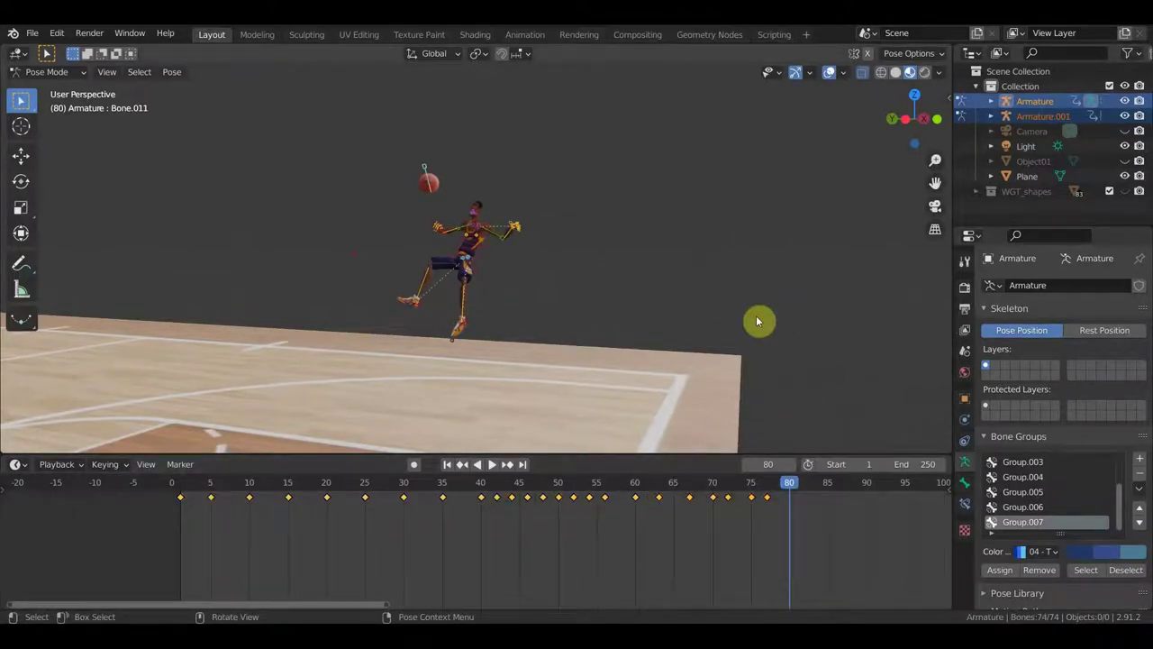
key("i")
left_click(756, 316)
key("space")
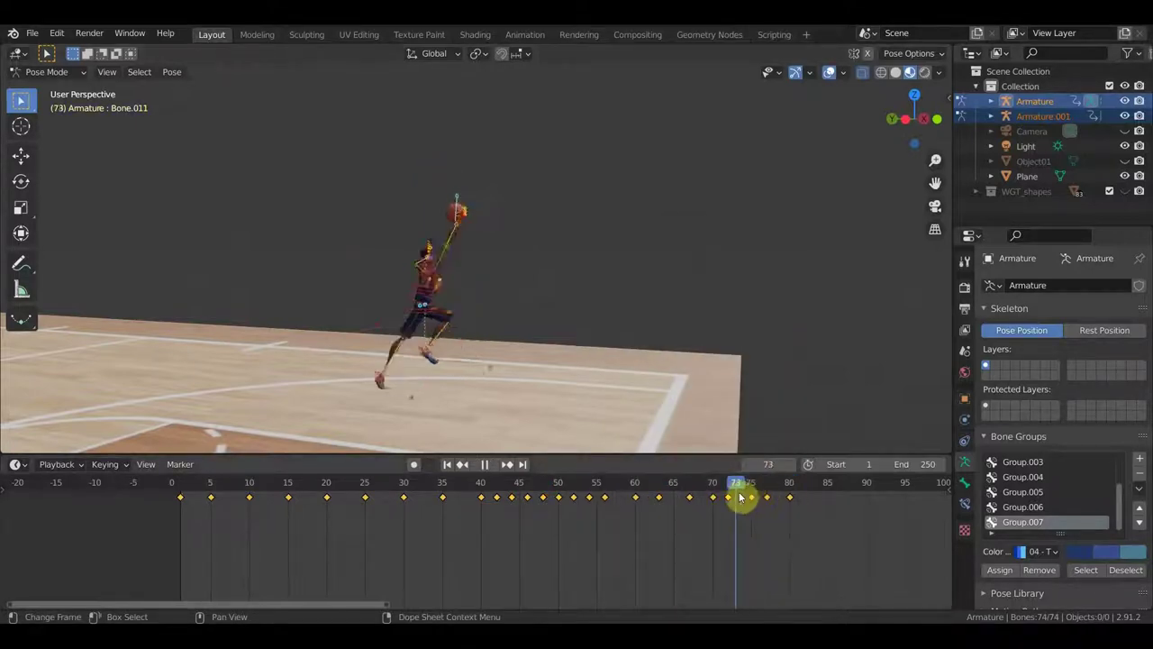
Step: At frame 83, drop the whole rig about 1.8 m onto the court
left_click_drag(819, 507, 808, 506)
scroll(691, 312, "up", 3)
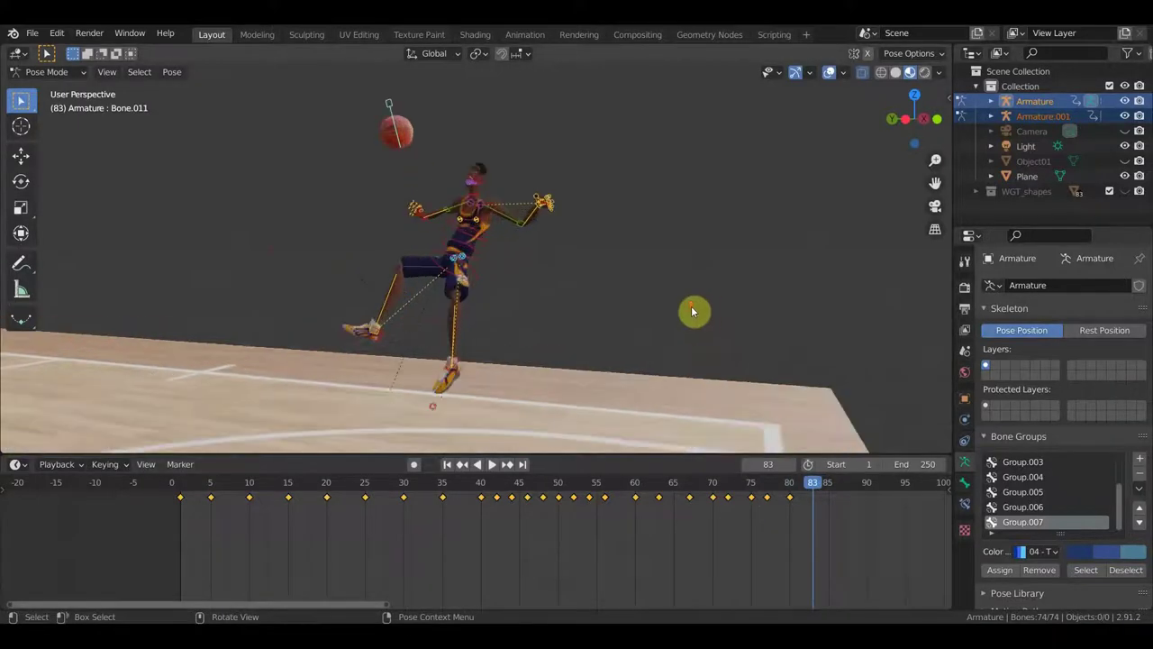
middle_click_drag(692, 314, 694, 230)
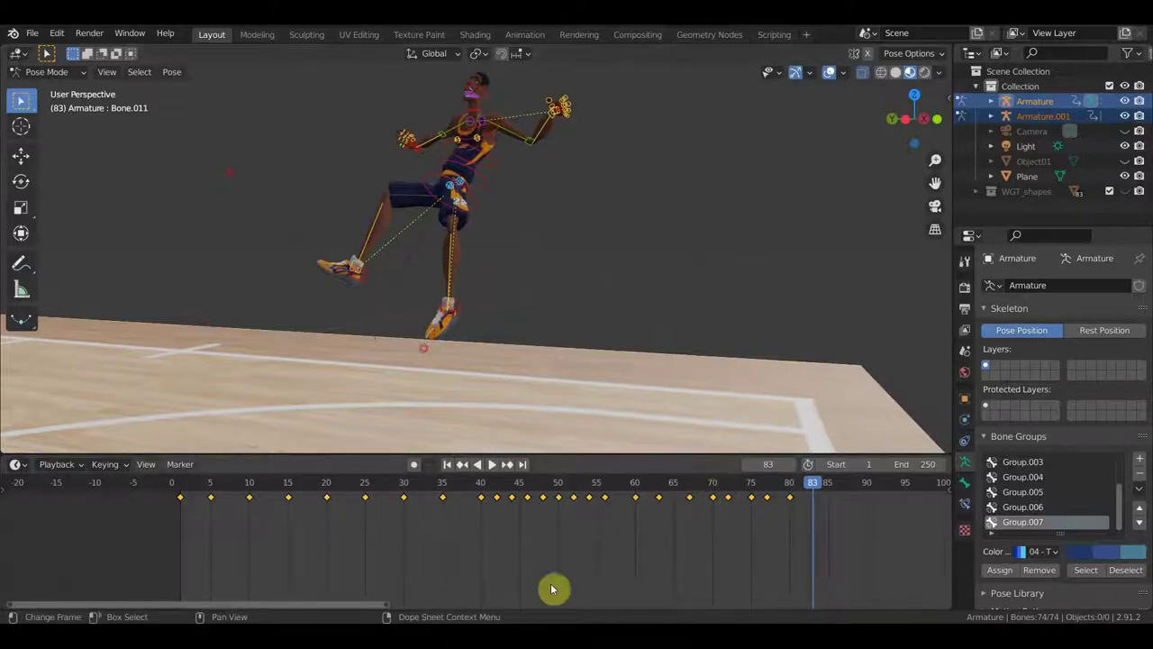
mouse_move(469, 432)
middle_mouse_down()
mouse_move(548, 268)
mouse_move(719, 279)
mouse_move(628, 327)
mouse_move(616, 358)
middle_mouse_up()
left_click_drag(622, 373, 313, 159)
mouse_move(490, 232)
middle_mouse_down()
mouse_move(383, 240)
mouse_move(556, 295)
middle_mouse_up()
key("g")
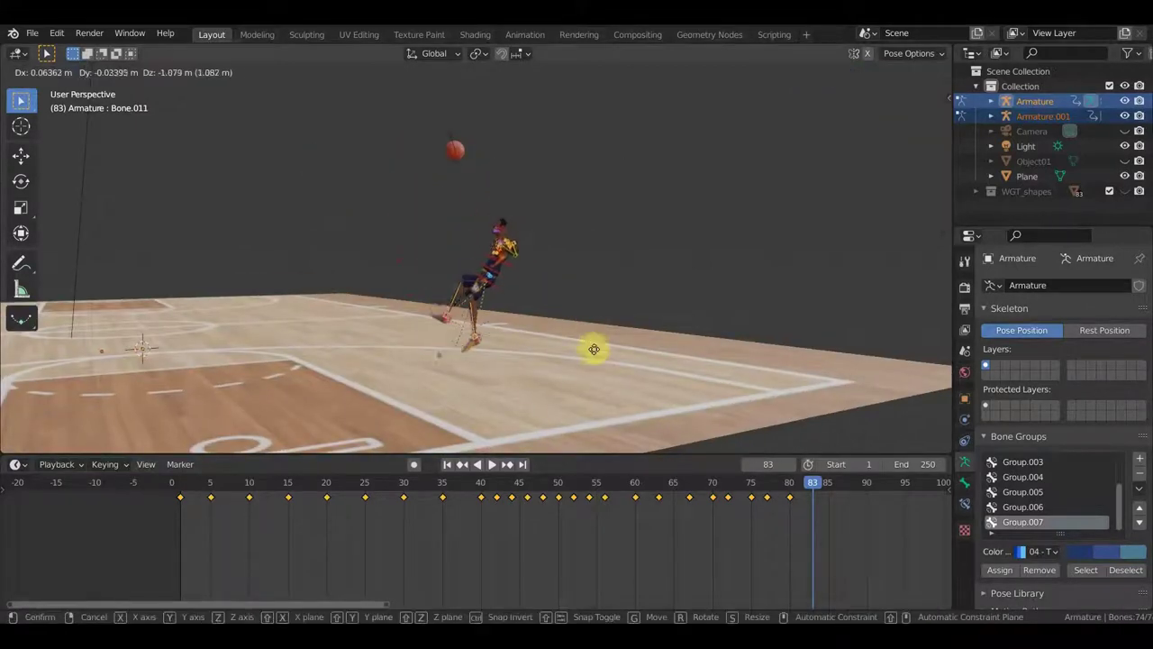
left_click(595, 376)
middle_click_drag(594, 377, 556, 369)
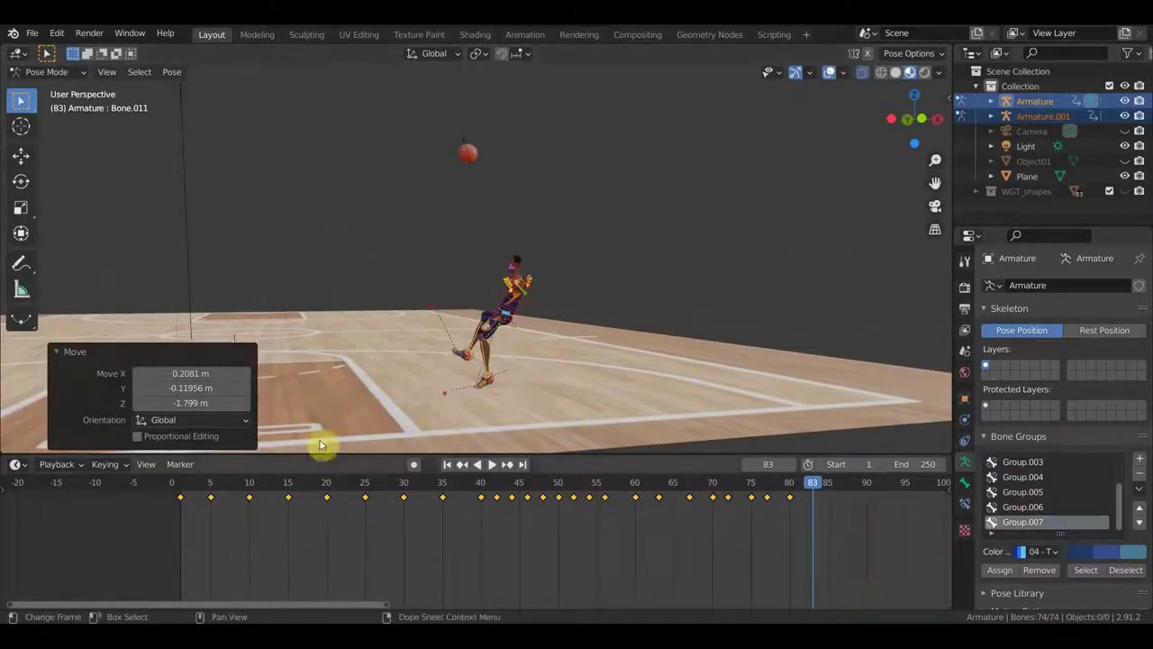
Step: Scrub back through the timeline to frame 4
left_click(366, 486)
mouse_move(289, 486)
left_mouse_down()
mouse_move(309, 489)
mouse_move(206, 487)
left_mouse_up()
mouse_move(297, 352)
middle_mouse_down()
mouse_move(266, 345)
mouse_move(635, 271)
mouse_move(404, 314)
mouse_move(755, 305)
middle_mouse_up()
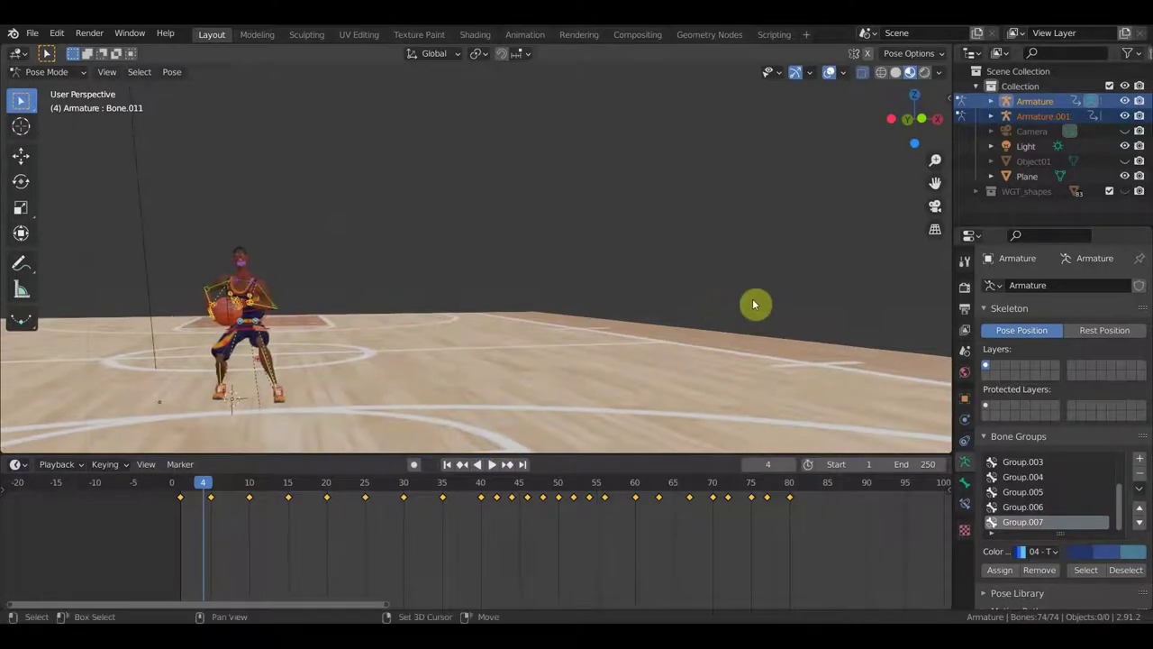
Step: Duplicate the frame 5 dribbling-stance keys to frame 85
left_click(211, 486)
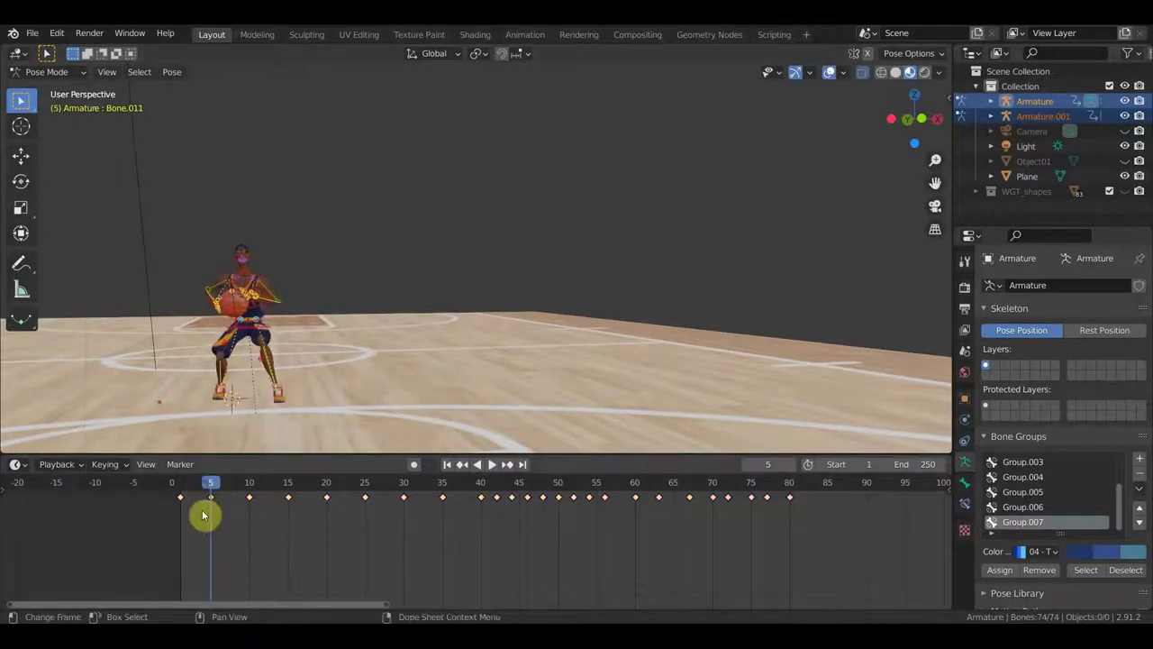
key("shift+d")
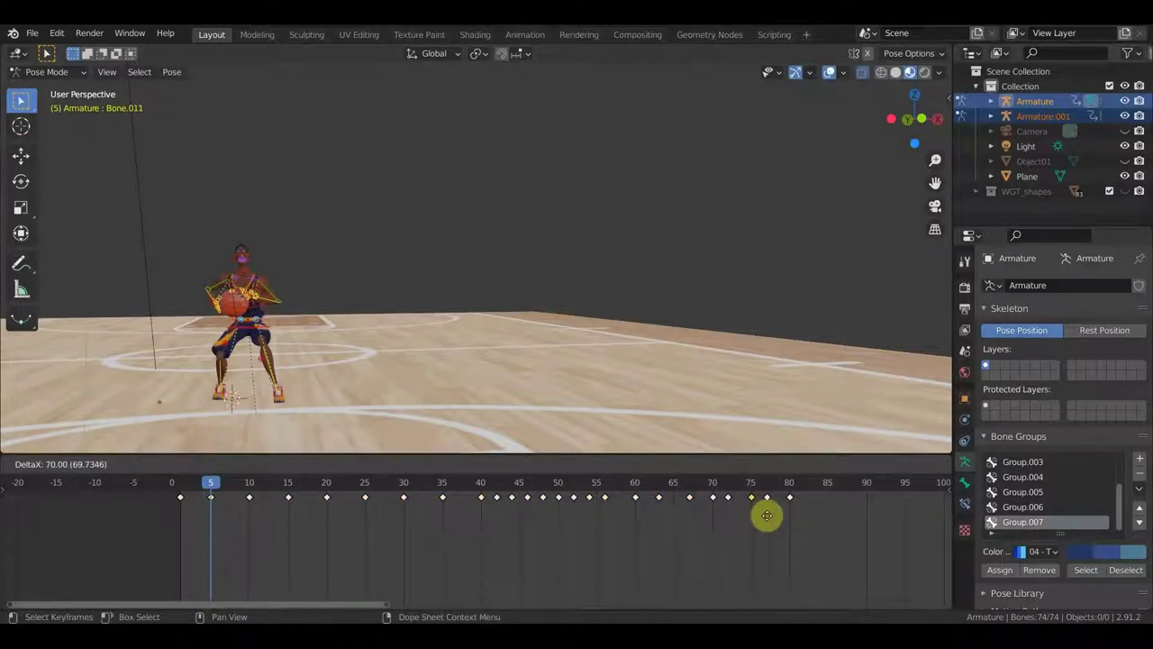
left_click(839, 515)
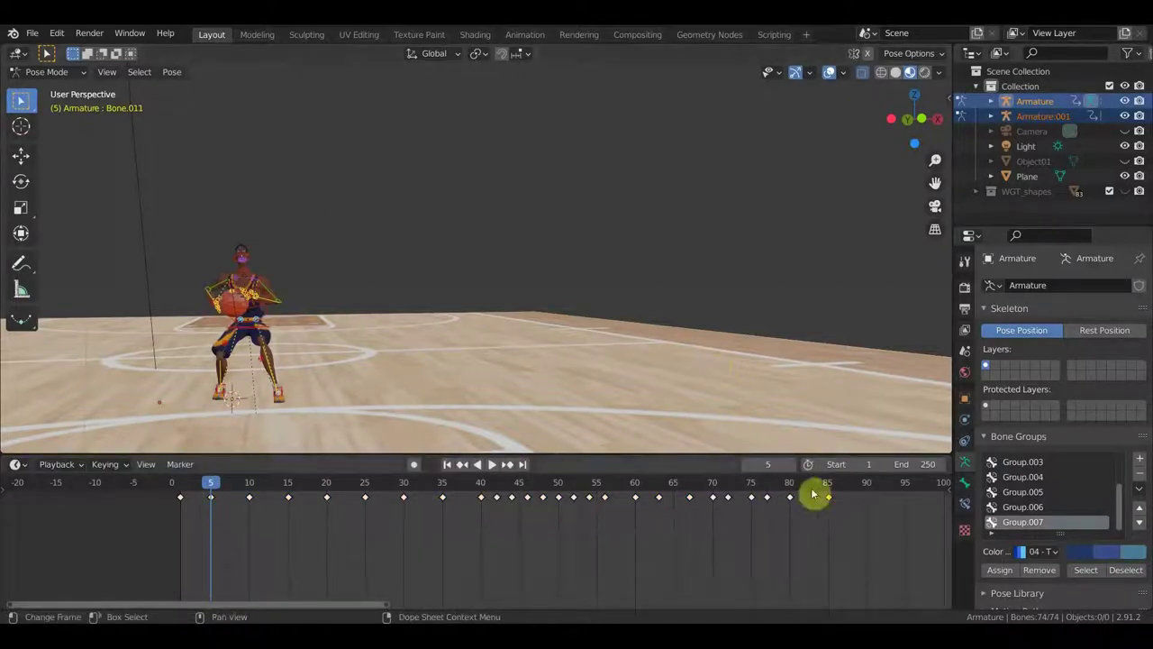
Step: Play and scrub frames 80–85 to check the landing, stopping at frame 85
left_click(836, 487)
left_click(831, 489)
key("space")
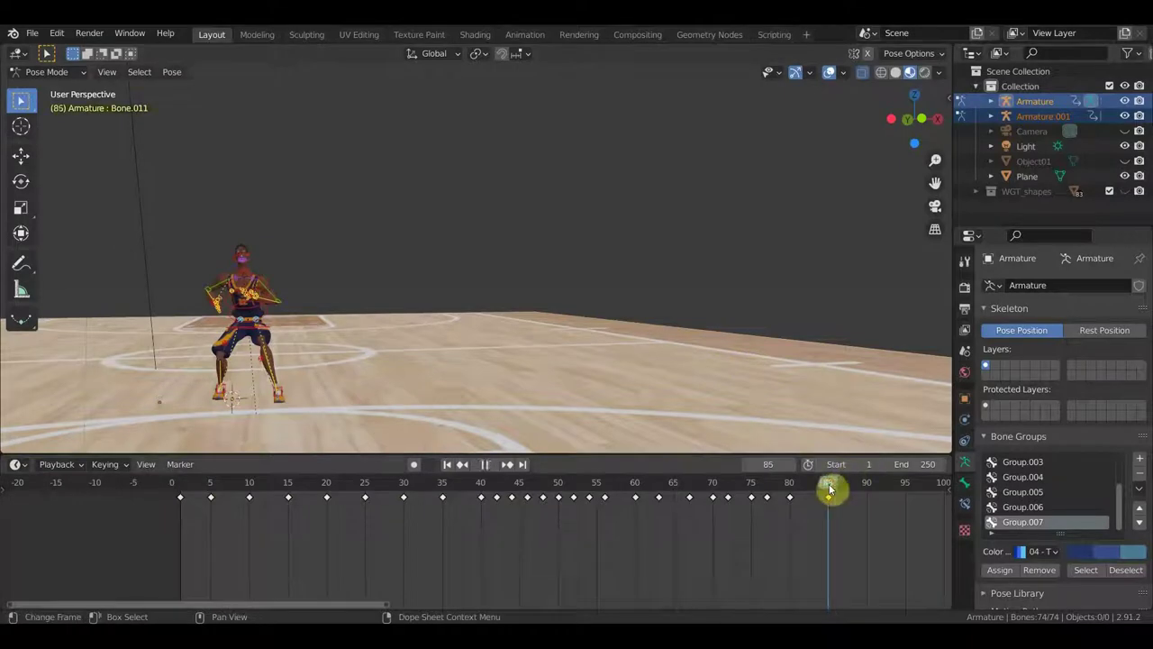
left_click(793, 490)
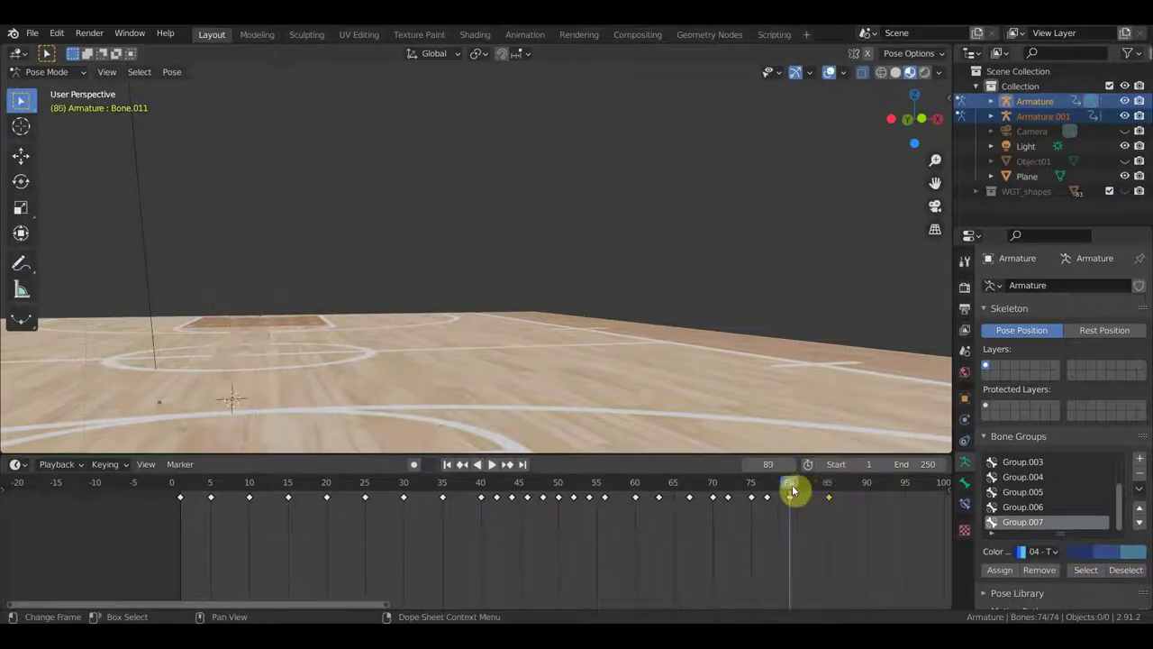
mouse_move(823, 404)
middle_mouse_down()
mouse_move(811, 352)
mouse_move(649, 358)
middle_mouse_up()
key("space")
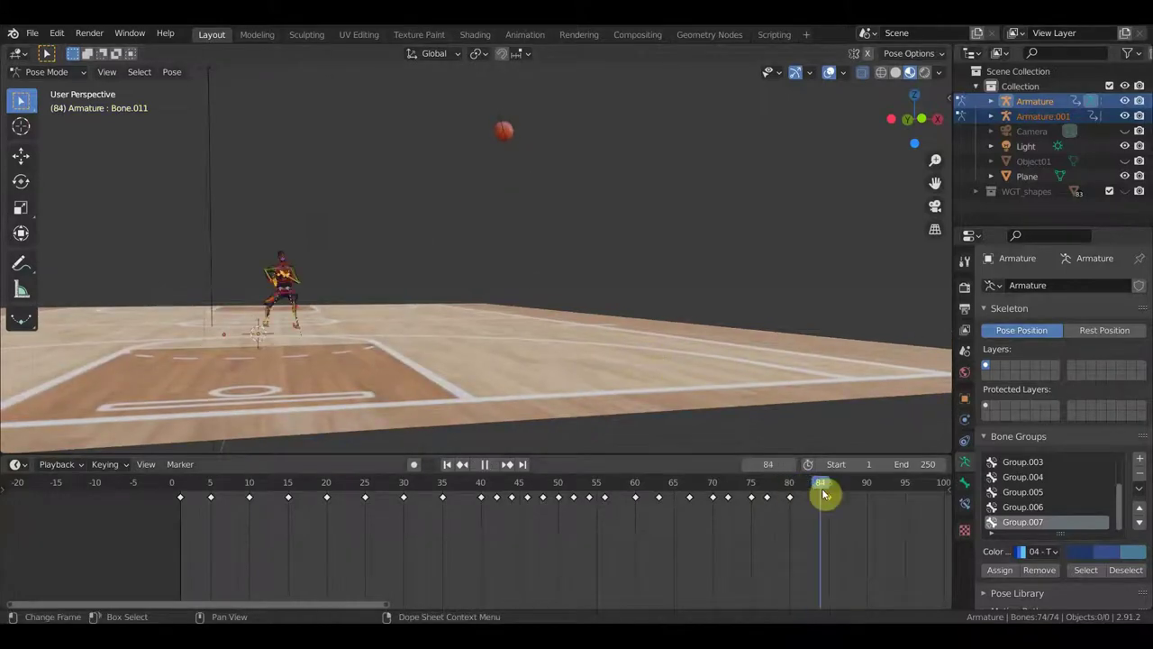
mouse_move(825, 495)
left_mouse_down()
mouse_move(814, 495)
mouse_move(830, 500)
left_mouse_up()
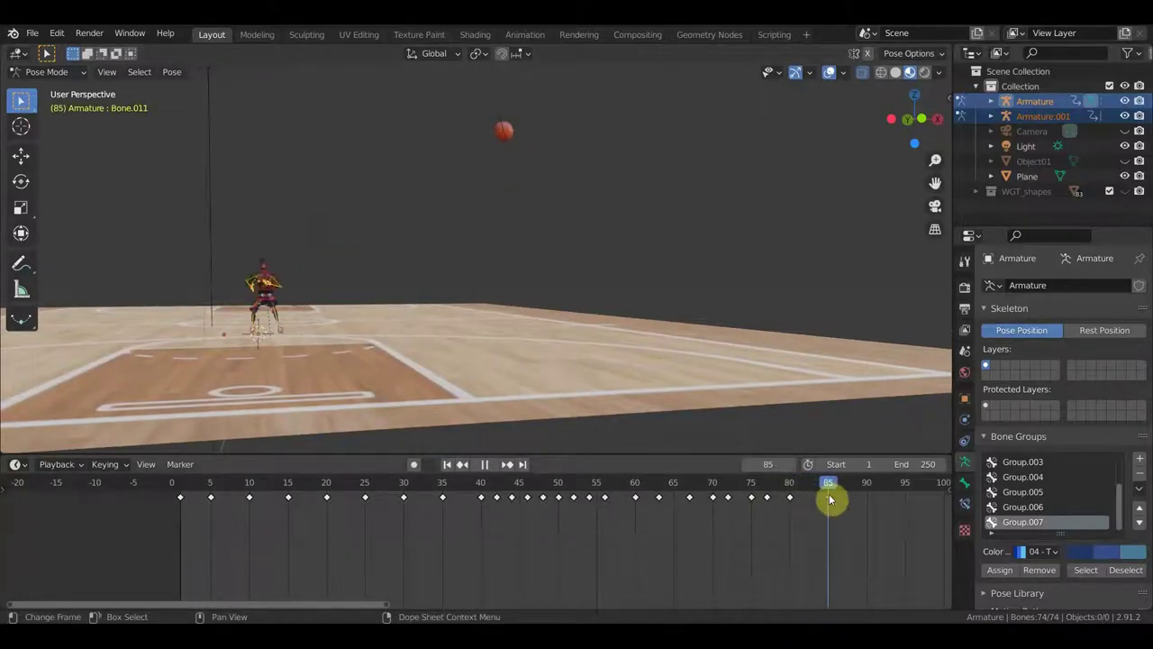
mouse_move(766, 415)
middle_mouse_down()
mouse_move(706, 324)
mouse_move(611, 412)
mouse_move(676, 69)
middle_mouse_up()
Step: In top view, turn the rig 69.9° and move it to a new court spot
key("KP_7")
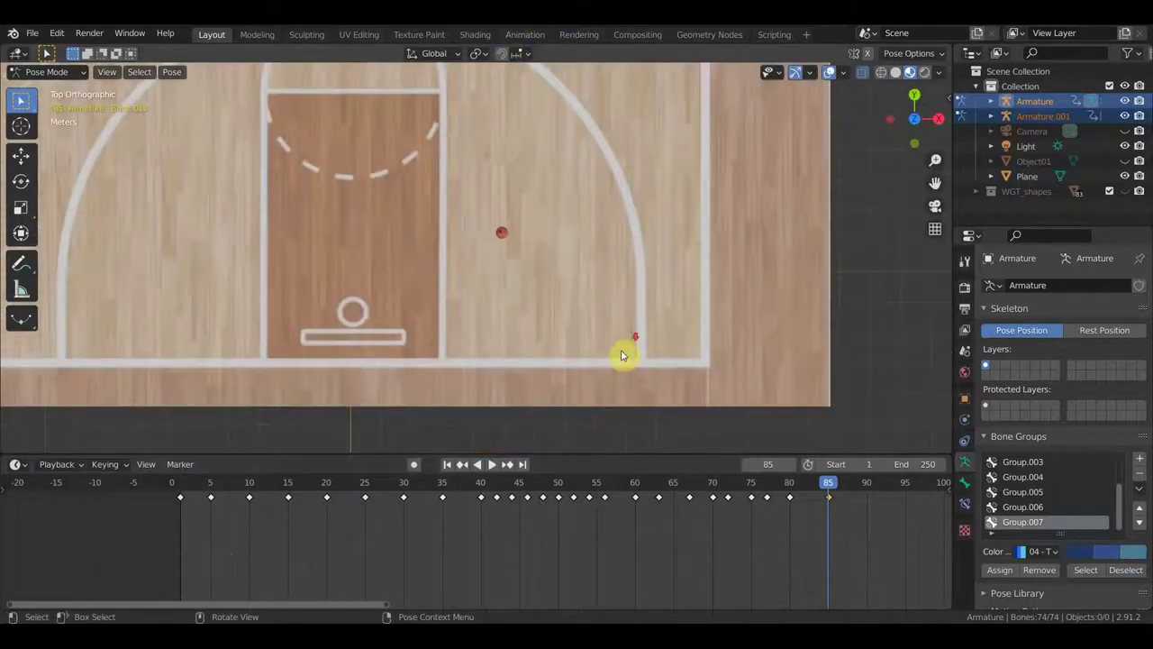
scroll(626, 333, "down", 4)
key("r")
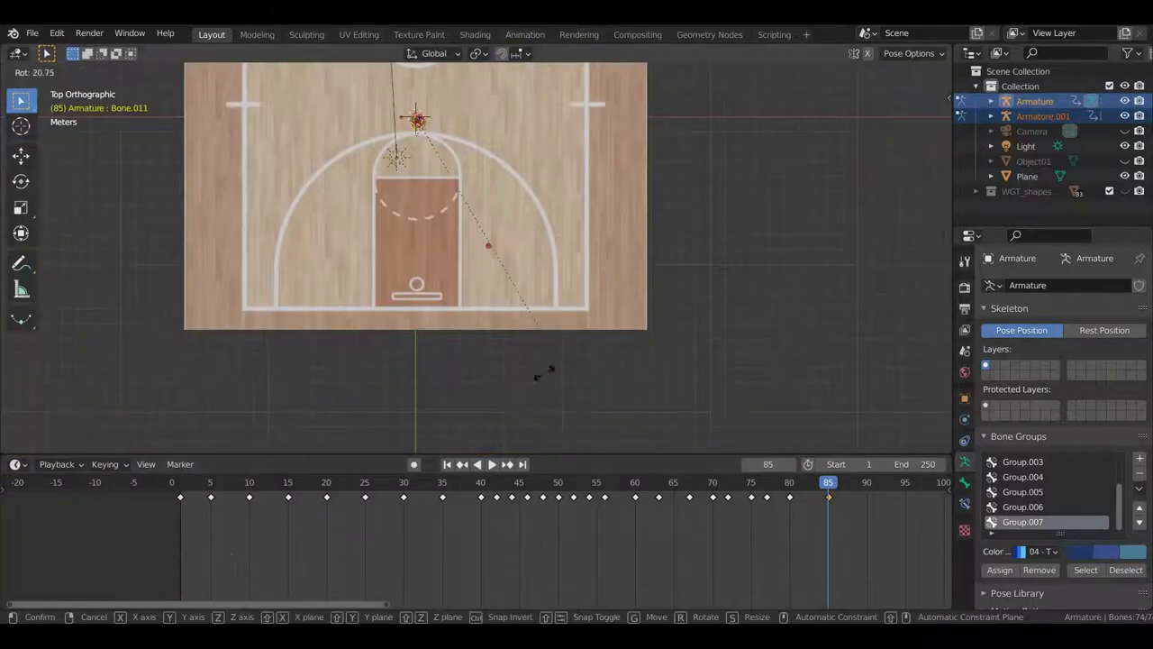
left_click(352, 317)
key("g")
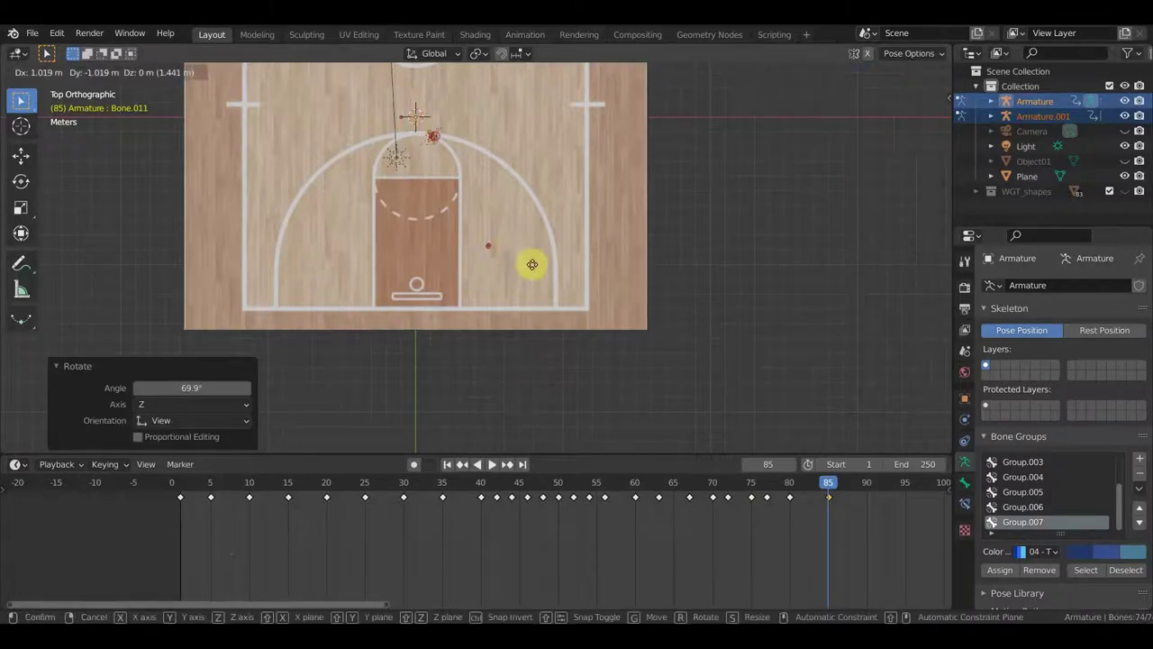
left_click(584, 383)
Step: Select the hand bone Bone.036 and move it to a new position
scroll(579, 390, "up", 4)
mouse_move(576, 388)
middle_mouse_down()
mouse_move(665, 186)
mouse_move(649, 221)
mouse_move(600, 260)
mouse_move(597, 291)
mouse_move(766, 295)
mouse_move(744, 300)
middle_mouse_up()
scroll(744, 301, "up", 2)
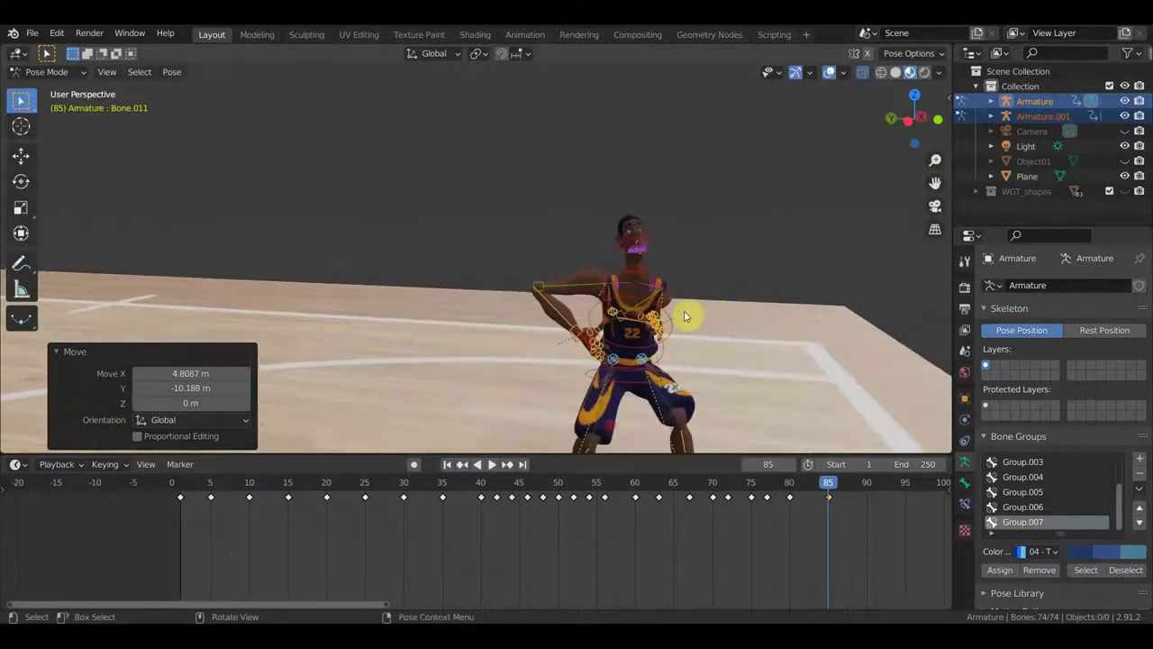
scroll(688, 317, "up", 2)
middle_click_drag(664, 337, 617, 329)
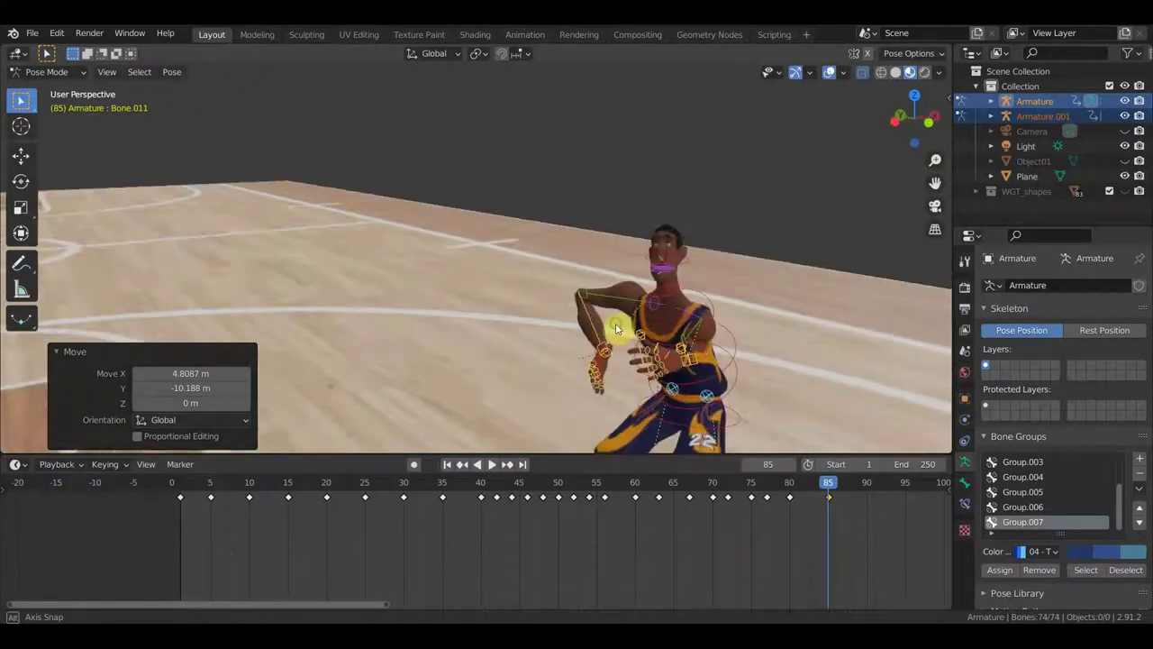
left_click(717, 358)
scroll(771, 358, "down", 3)
middle_click_drag(823, 342, 738, 369)
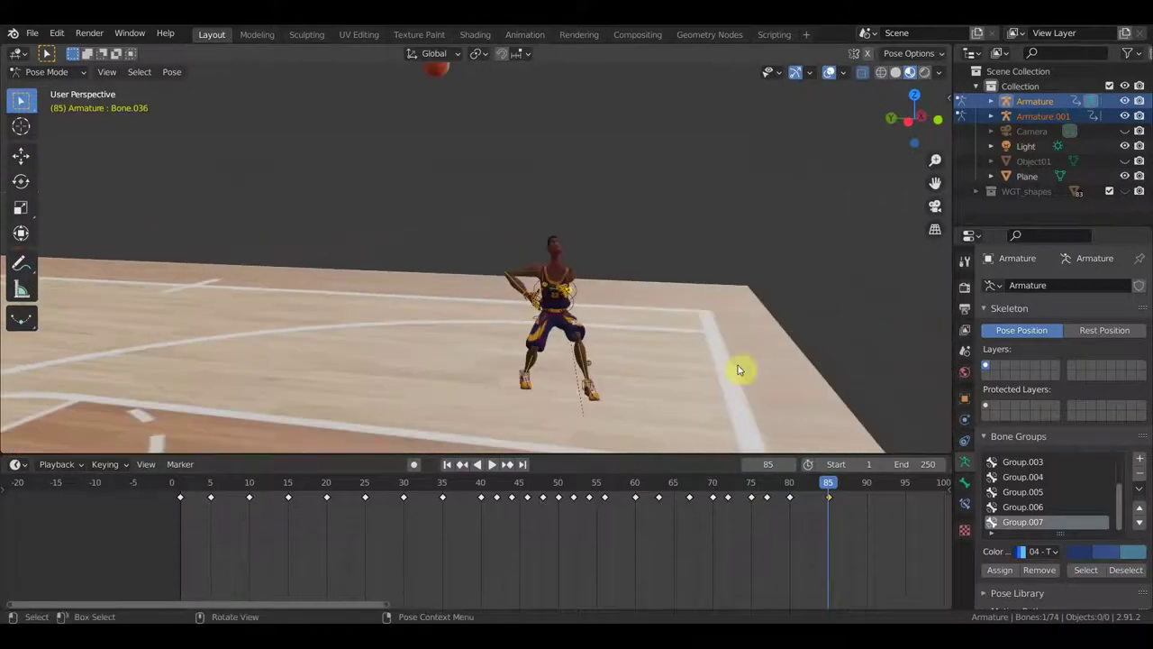
key("g")
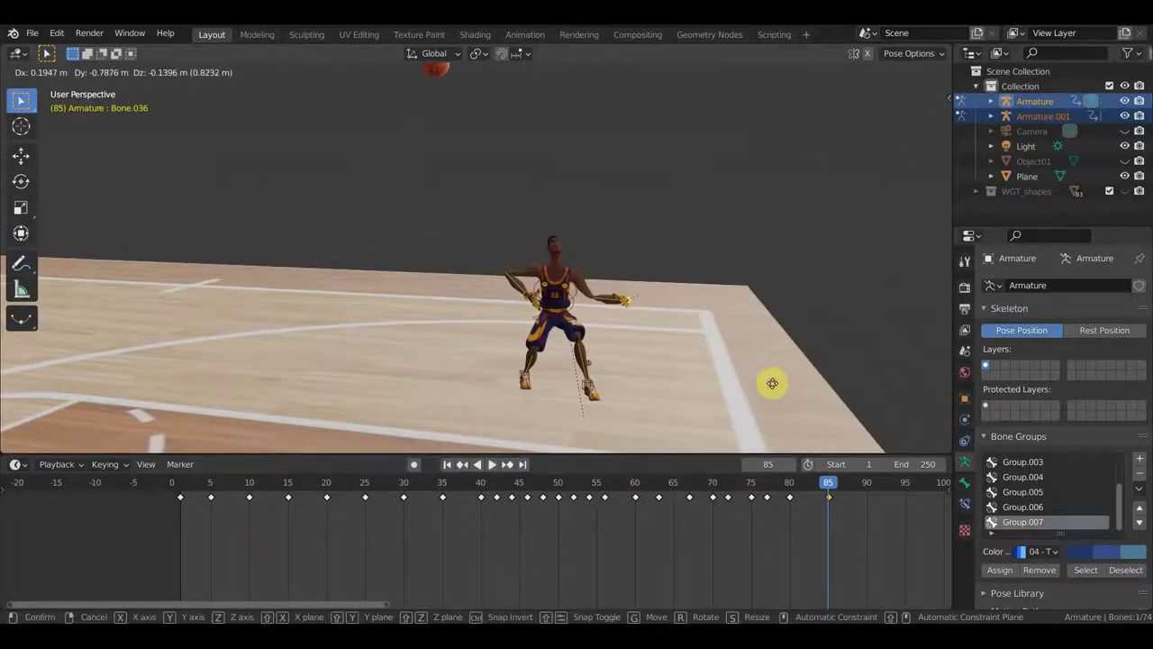
left_click(773, 390)
Step: Shift Bone.036 again by about -0.12, 0.39 and -0.35 m
mouse_move(773, 390)
middle_mouse_down()
mouse_move(491, 397)
mouse_move(417, 363)
mouse_move(458, 358)
mouse_move(417, 323)
middle_mouse_up()
key("g")
left_click(441, 394)
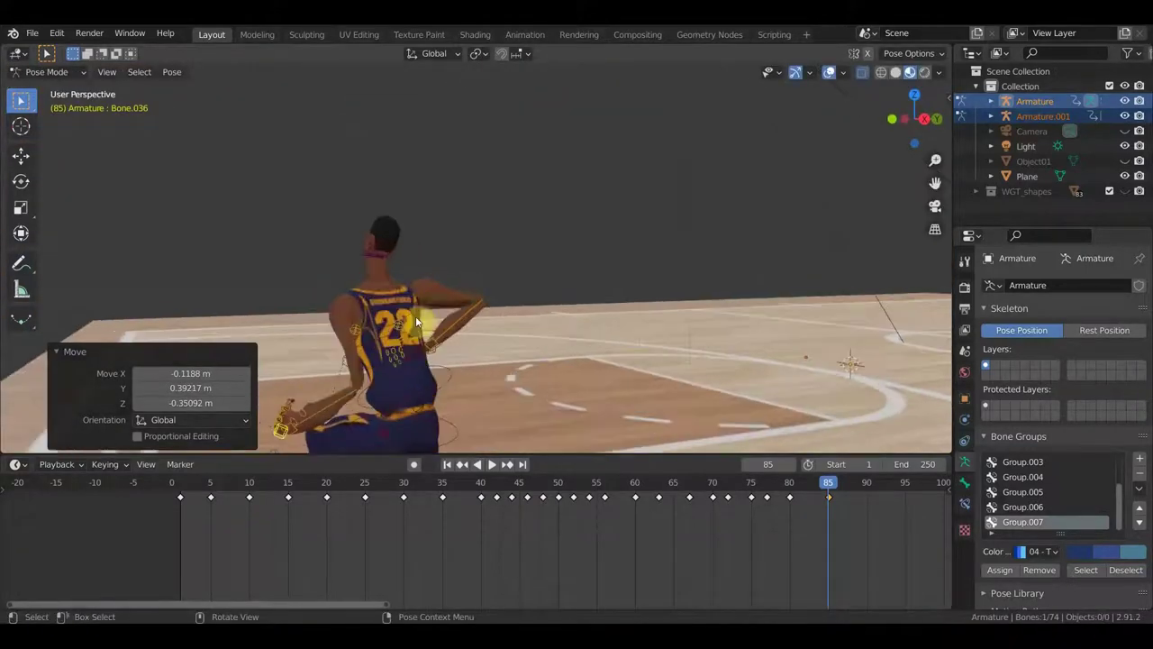
Step: Bend the arm bone by 38° and turn the hand bone by -111°
left_click(357, 372)
mouse_move(373, 386)
middle_mouse_down()
mouse_move(443, 393)
mouse_move(416, 413)
middle_mouse_up()
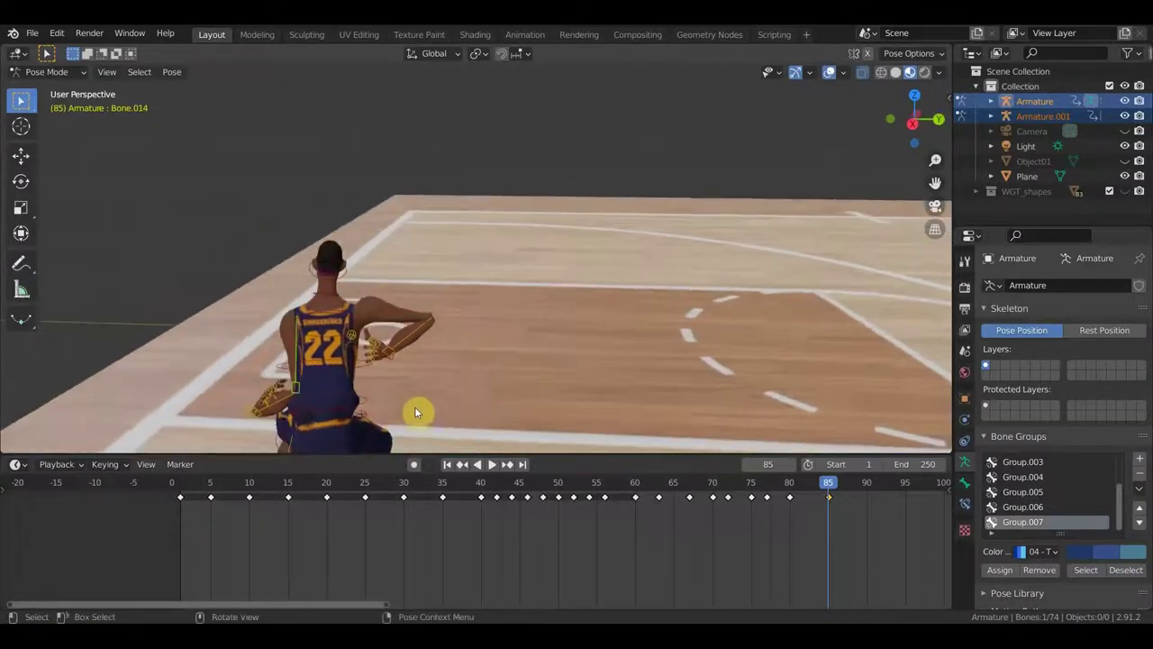
key("r")
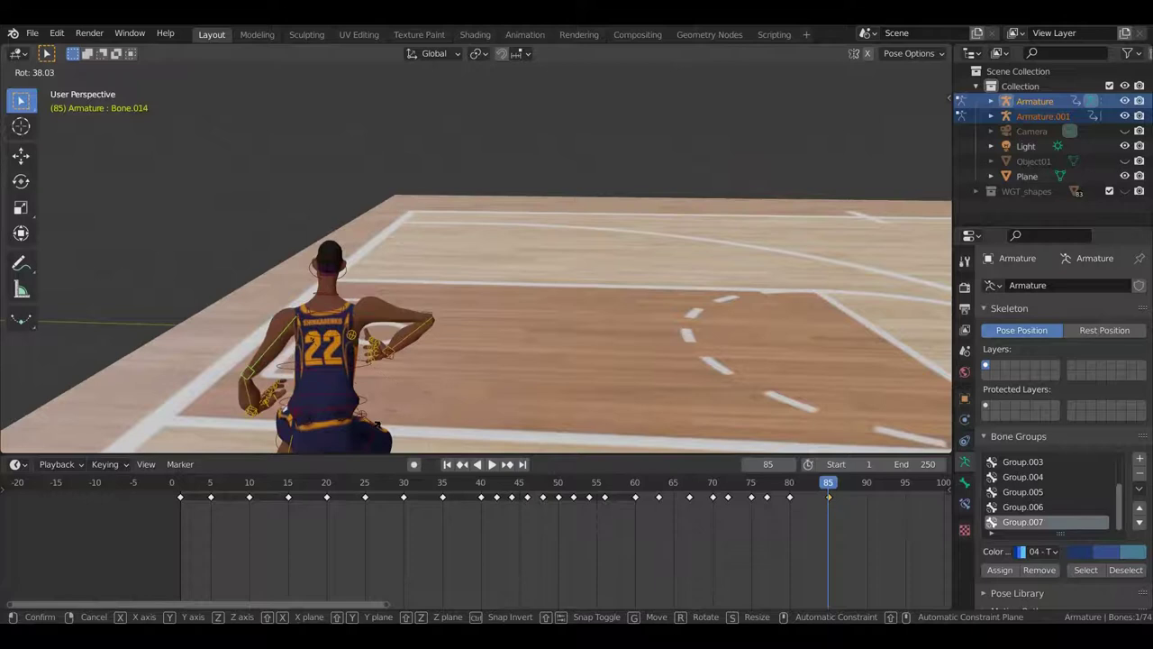
left_click(371, 429)
mouse_move(371, 429)
middle_mouse_down()
mouse_move(438, 400)
mouse_move(636, 360)
mouse_move(652, 394)
mouse_move(730, 426)
middle_mouse_up()
left_click(724, 404)
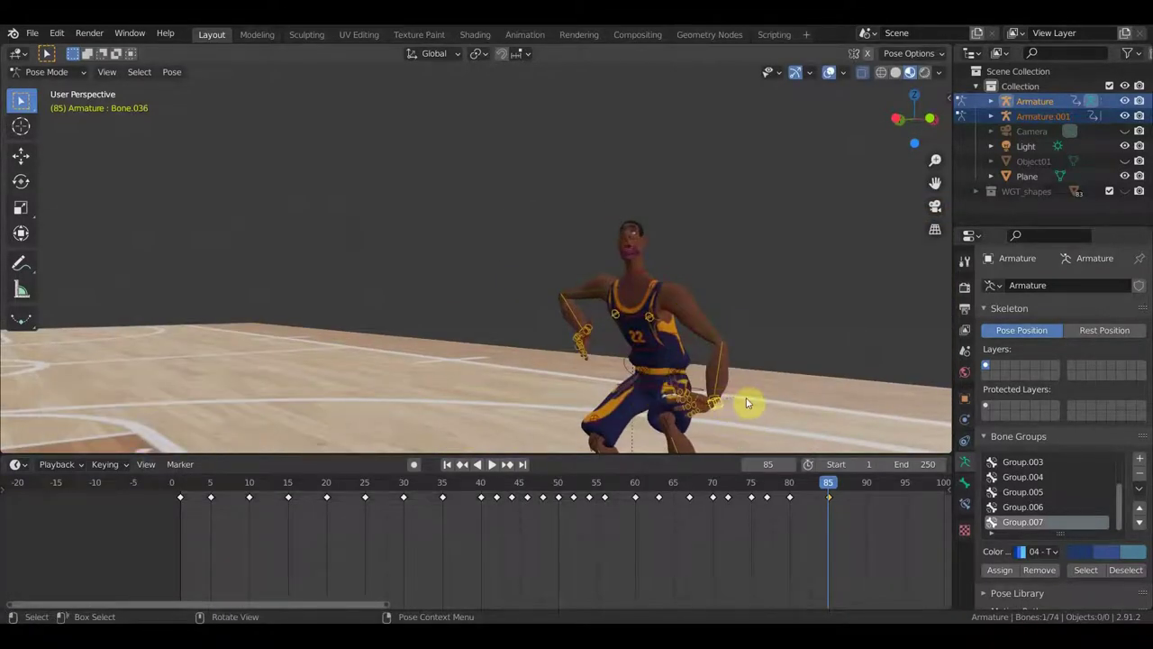
key("r")
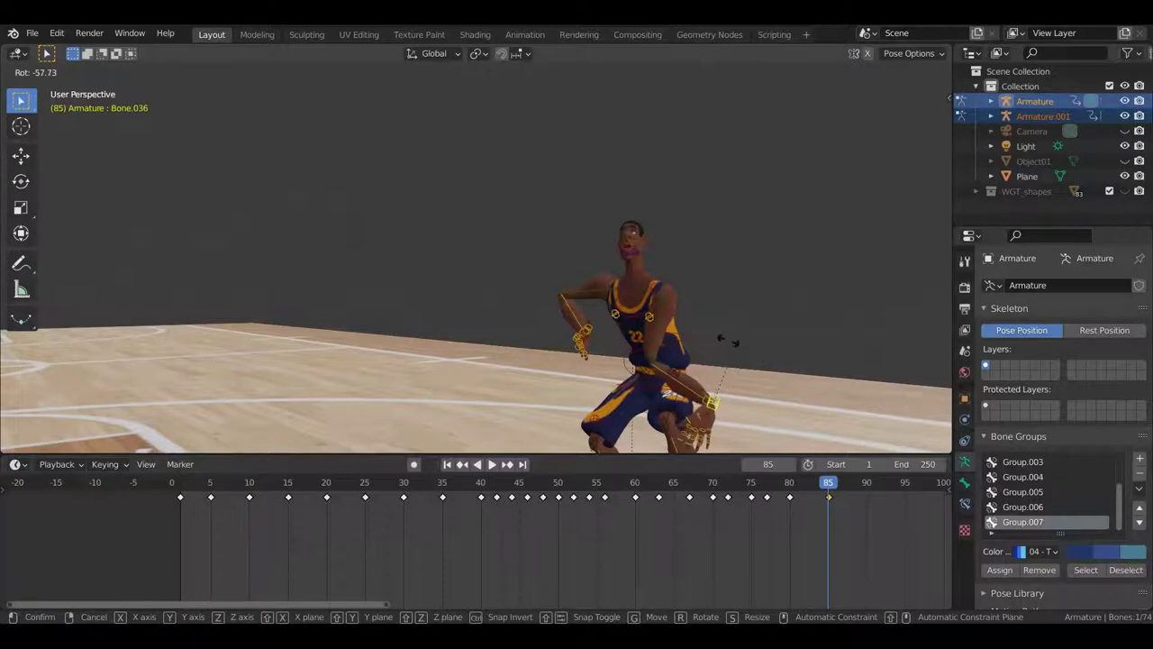
left_click(679, 354)
Step: Rotate the arm bone by 72.1°, then by -138°, and select all bones of the rig
left_click(666, 340)
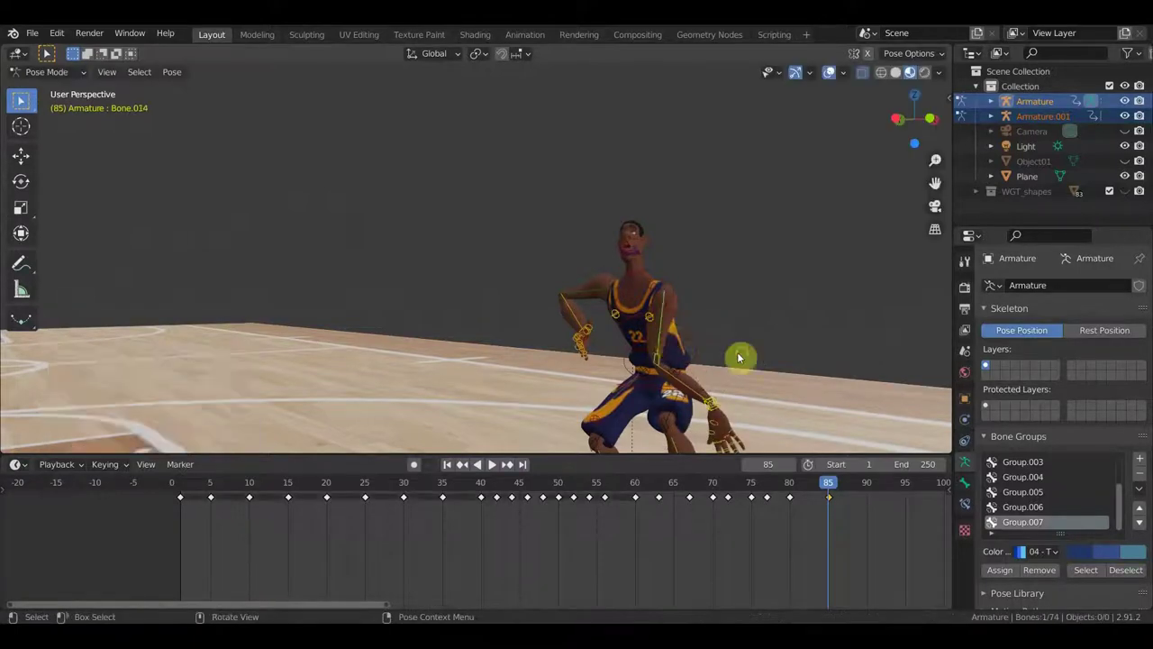
middle_click_drag(737, 351, 725, 318)
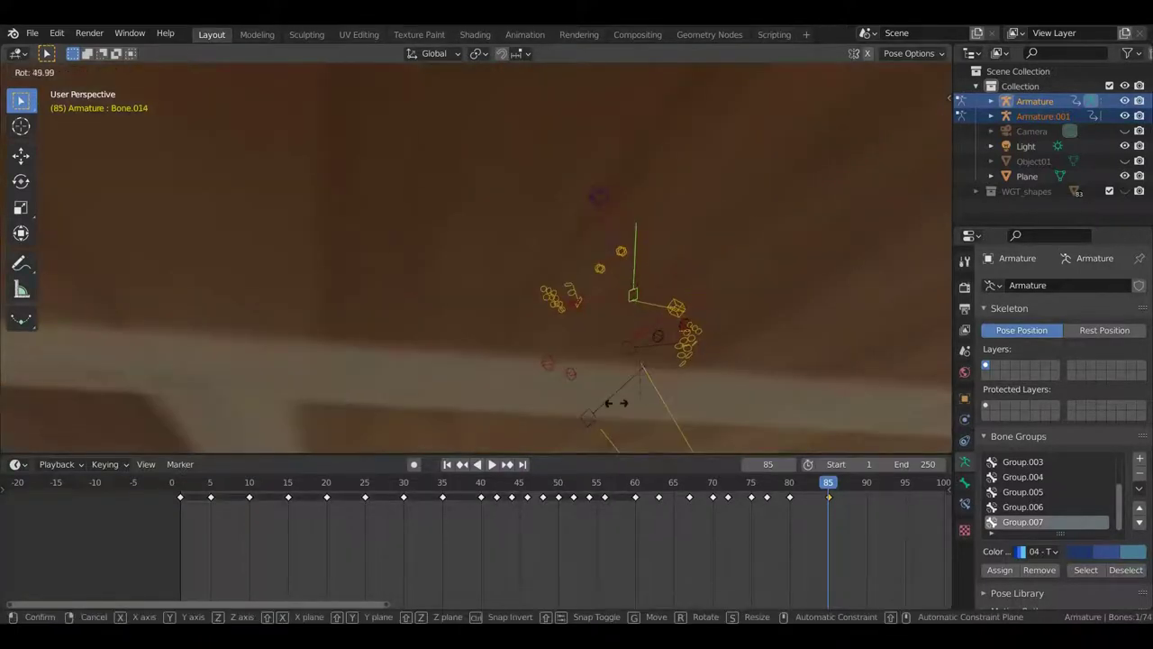
left_click(749, 316)
mouse_move(749, 316)
middle_mouse_down()
mouse_move(781, 438)
mouse_move(773, 90)
mouse_move(730, 302)
middle_mouse_up()
key("r")
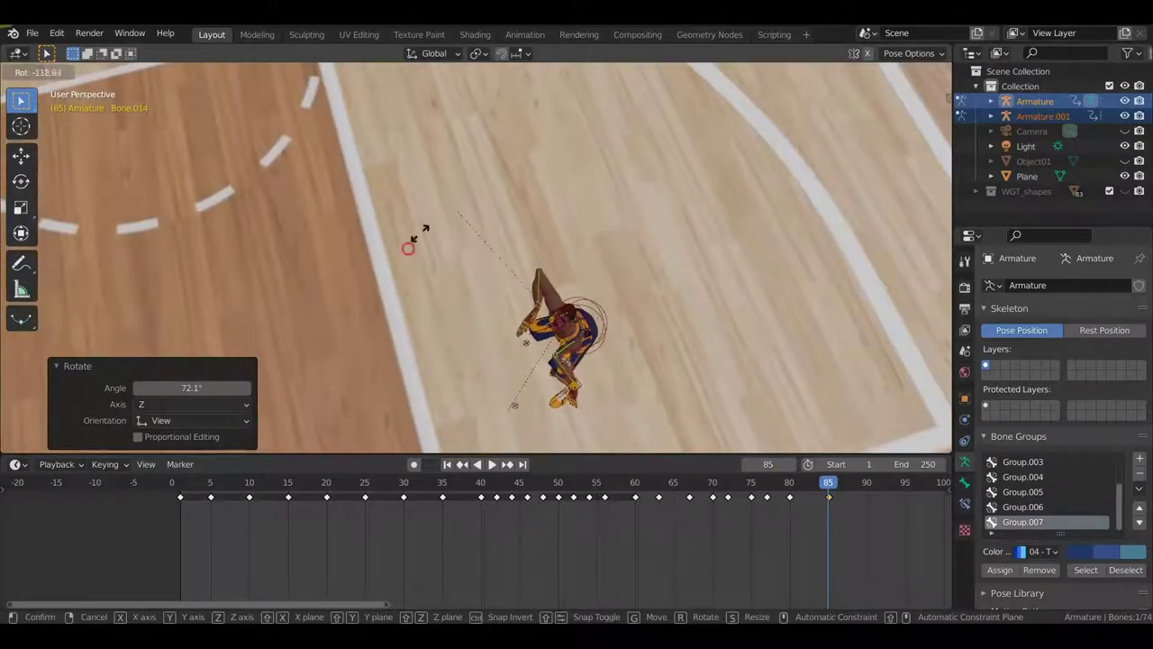
left_click(613, 312)
mouse_move(612, 312)
middle_mouse_down()
mouse_move(638, 188)
mouse_move(621, 217)
mouse_move(626, 307)
mouse_move(728, 268)
mouse_move(799, 322)
mouse_move(592, 334)
mouse_move(581, 314)
middle_mouse_up()
key("a")
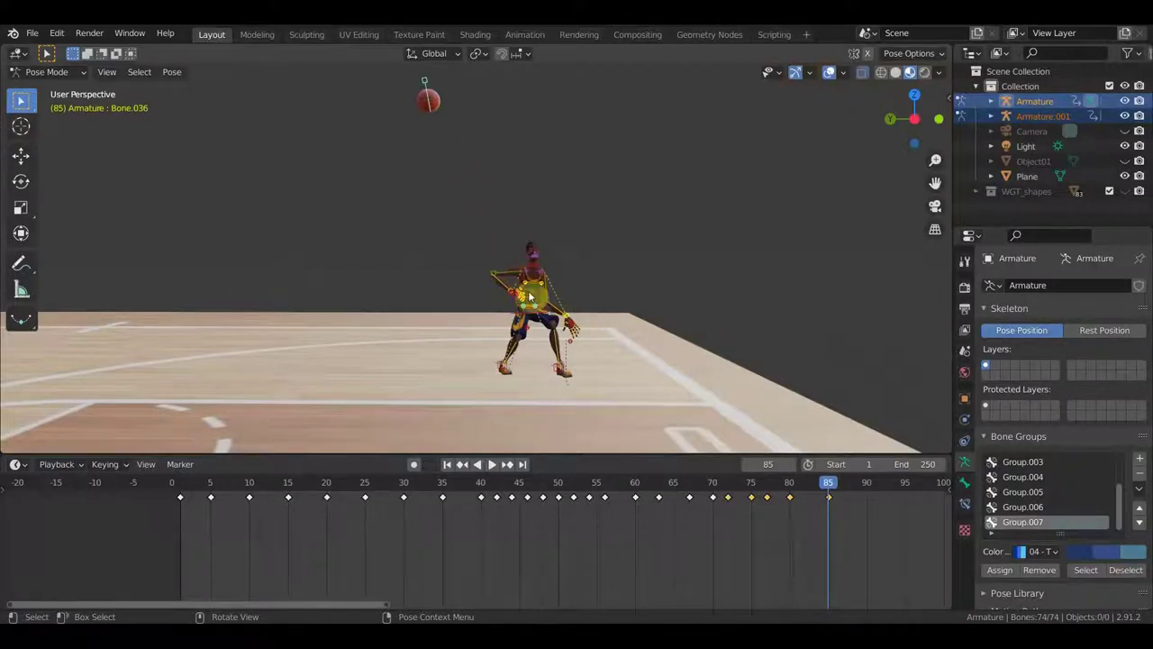
Step: Compare frames 80 and 85, then clear the bones' rotation and location back to rest
left_click(792, 486)
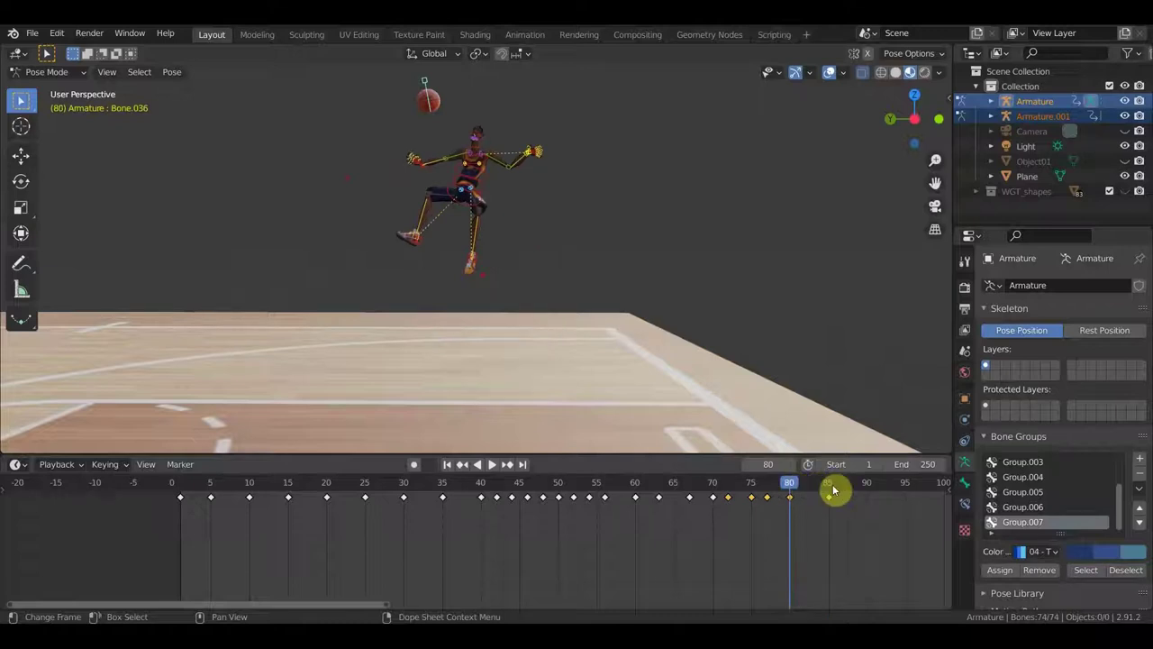
left_click(830, 489)
scroll(549, 391, "down", 3)
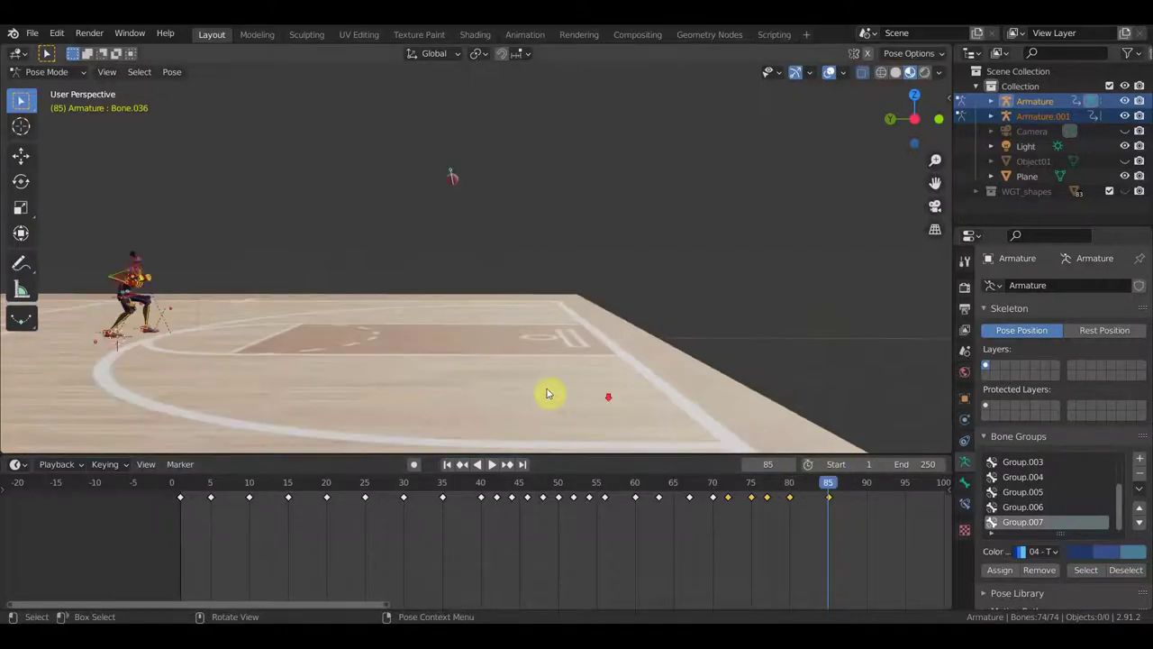
middle_click_drag(318, 321, 514, 330)
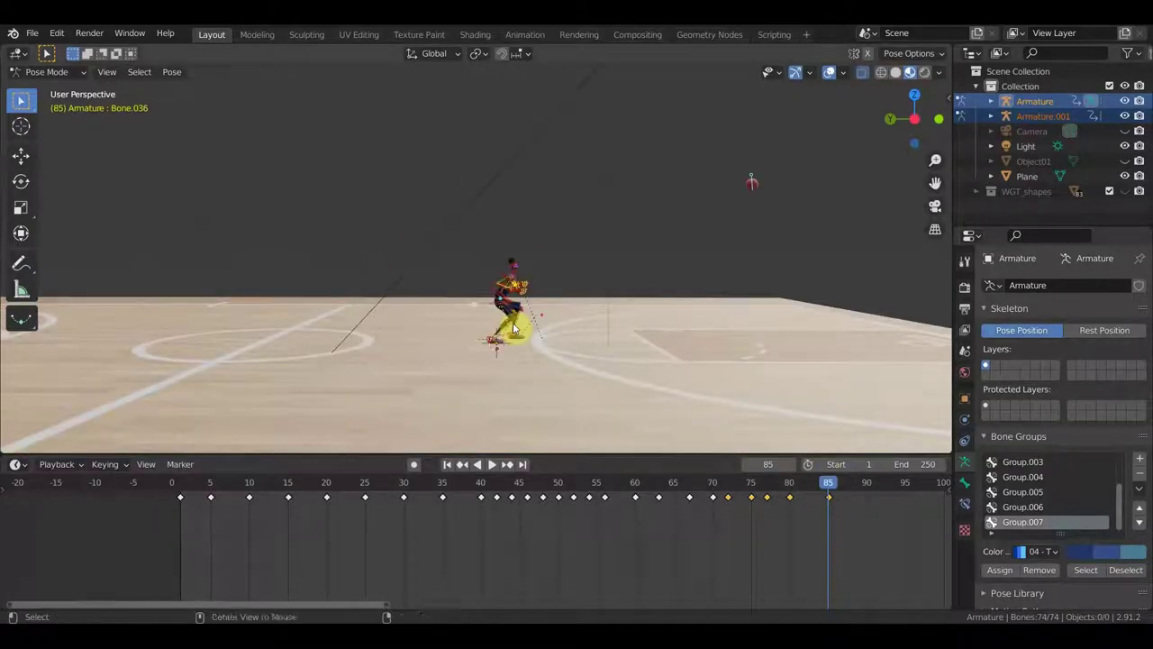
key("alt+r")
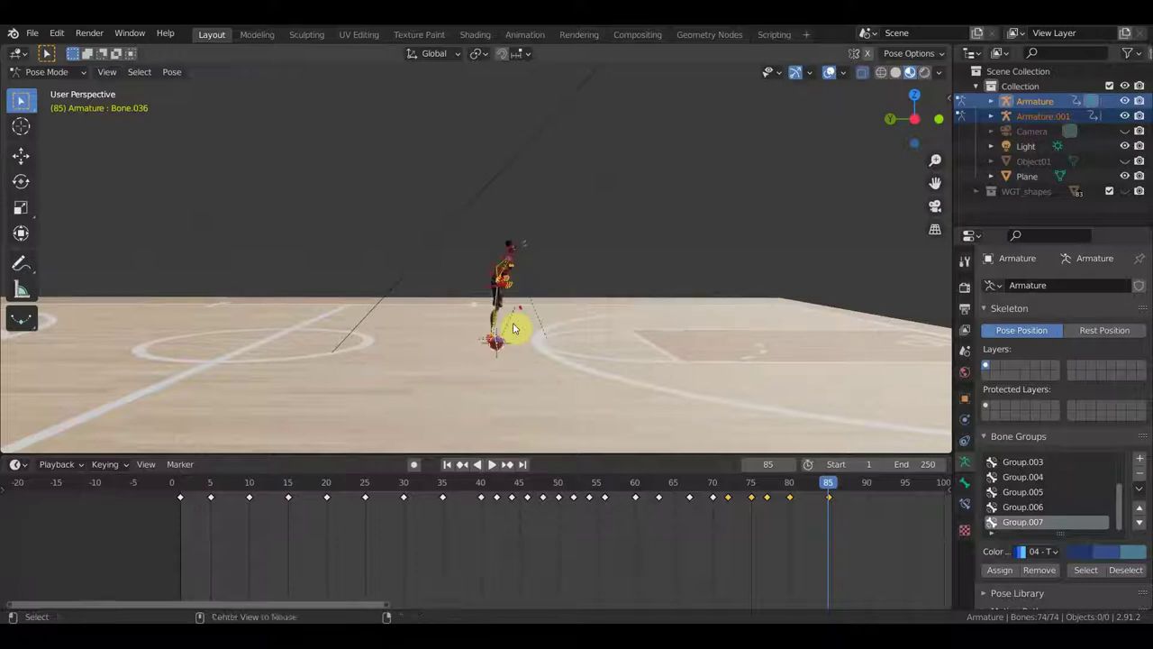
key("alt+g")
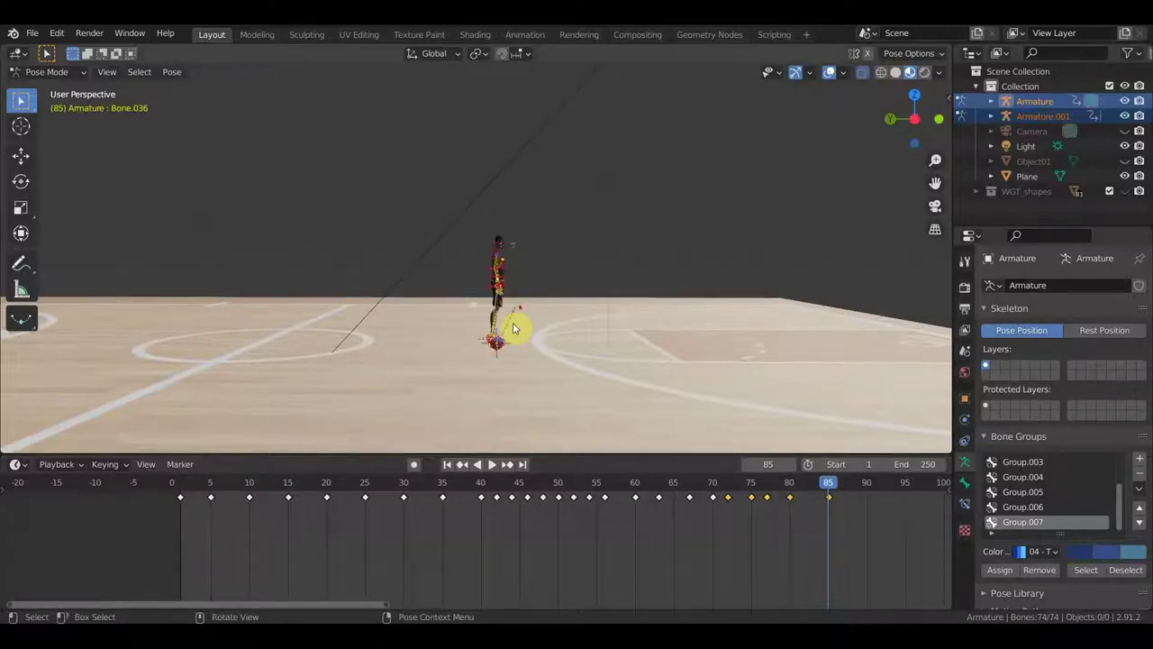
Step: Move the whole rig toward the far lane, to X 3.43 m and Y -10.84 m
mouse_move(513, 329)
middle_mouse_down()
mouse_move(456, 261)
mouse_move(535, 267)
mouse_move(466, 271)
middle_mouse_up()
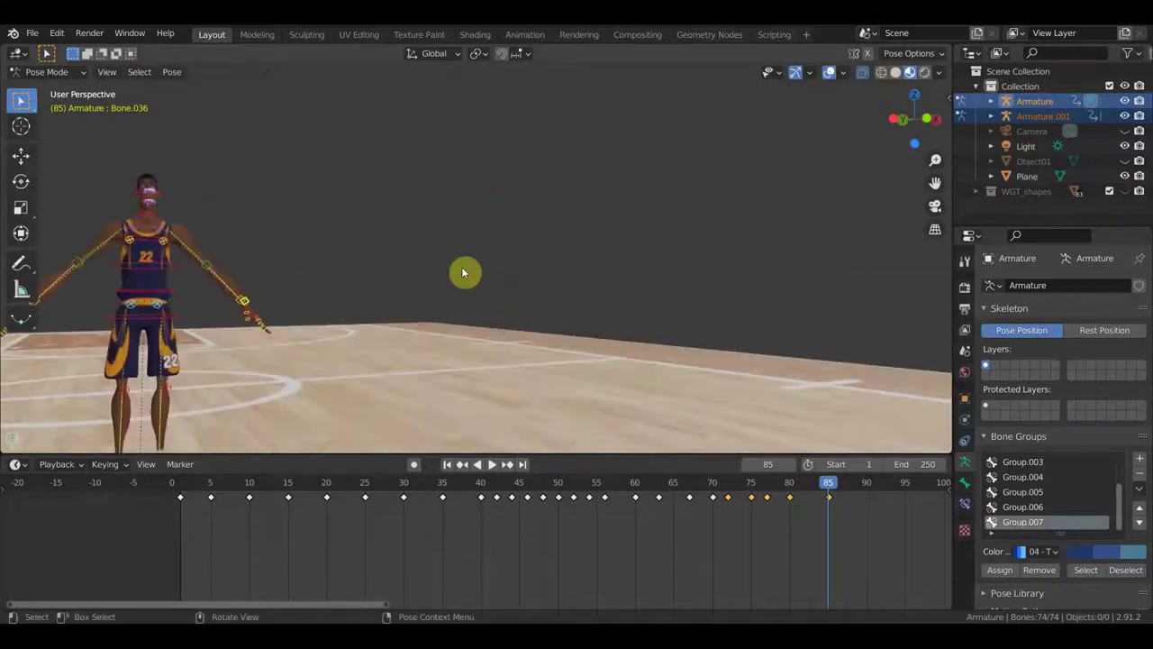
middle_click_drag(165, 326, 306, 339)
middle_click_drag(407, 349, 584, 368)
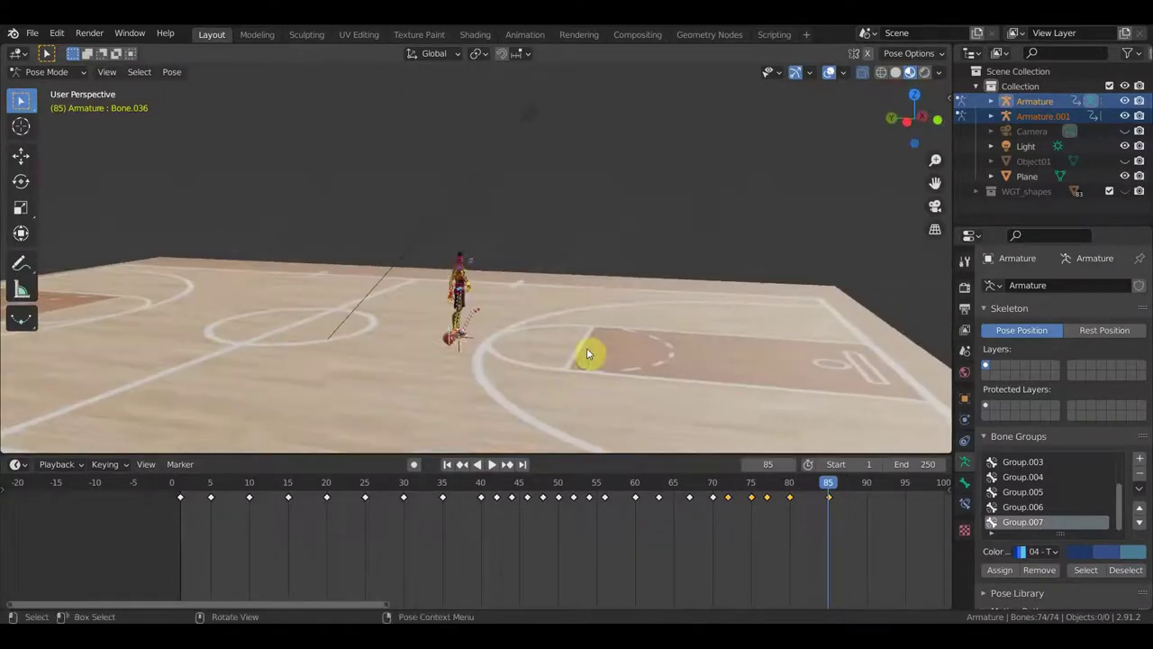
key("g")
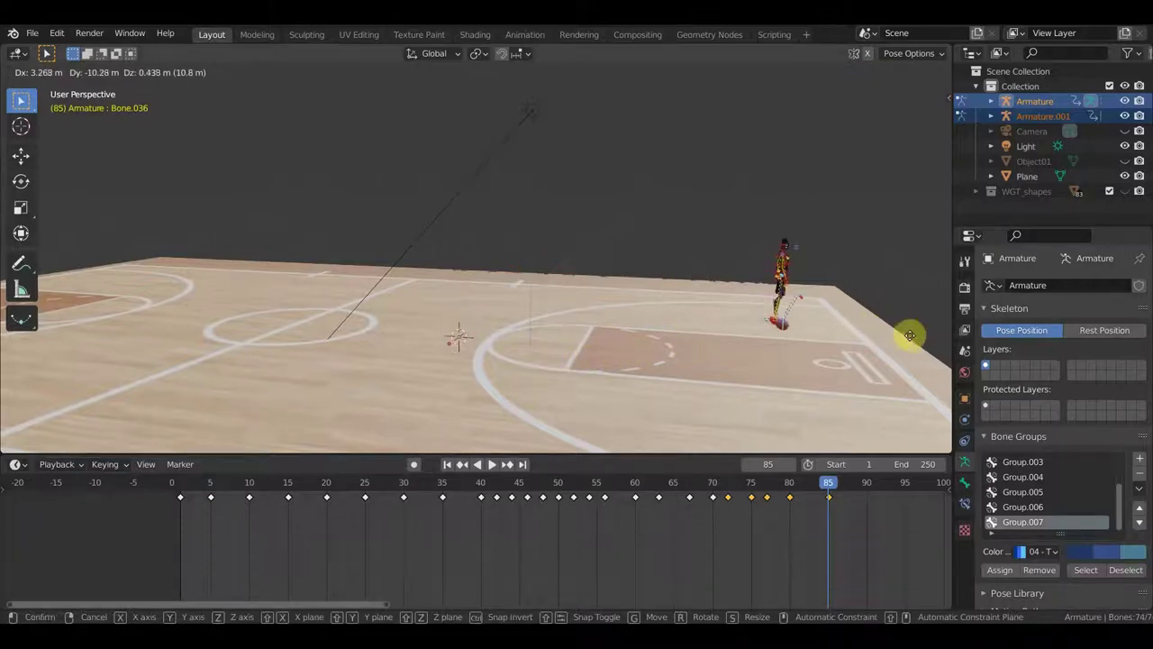
left_click(929, 343)
key("KP_7")
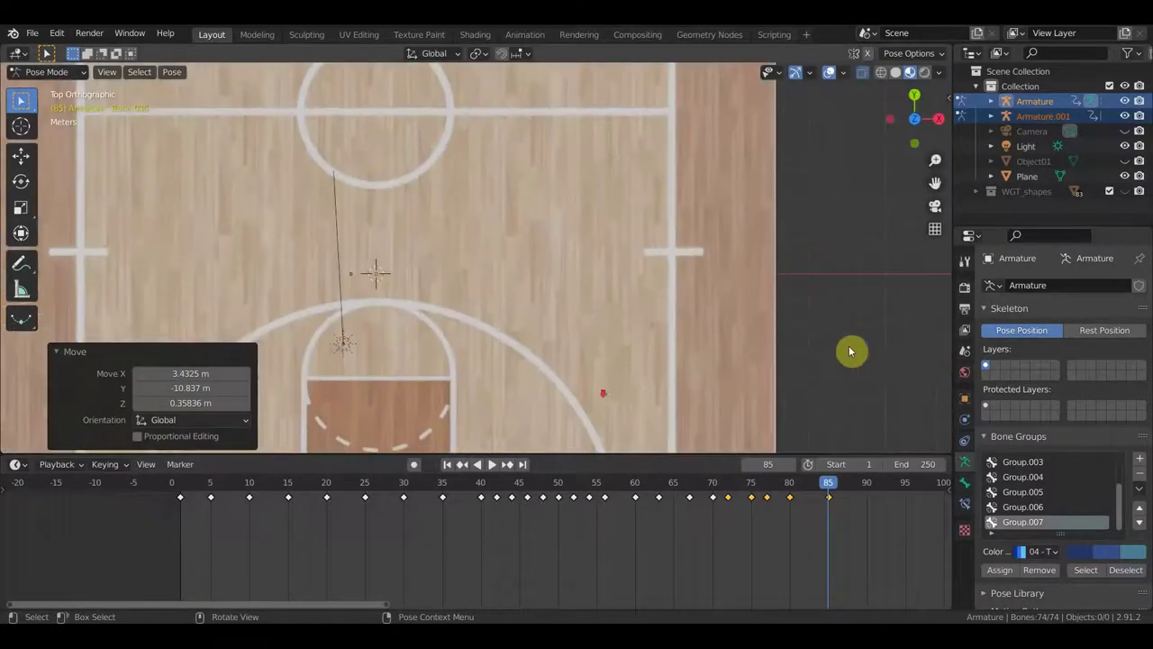
Step: Turn the whole rig 117° so the player faces the hoop
key("r")
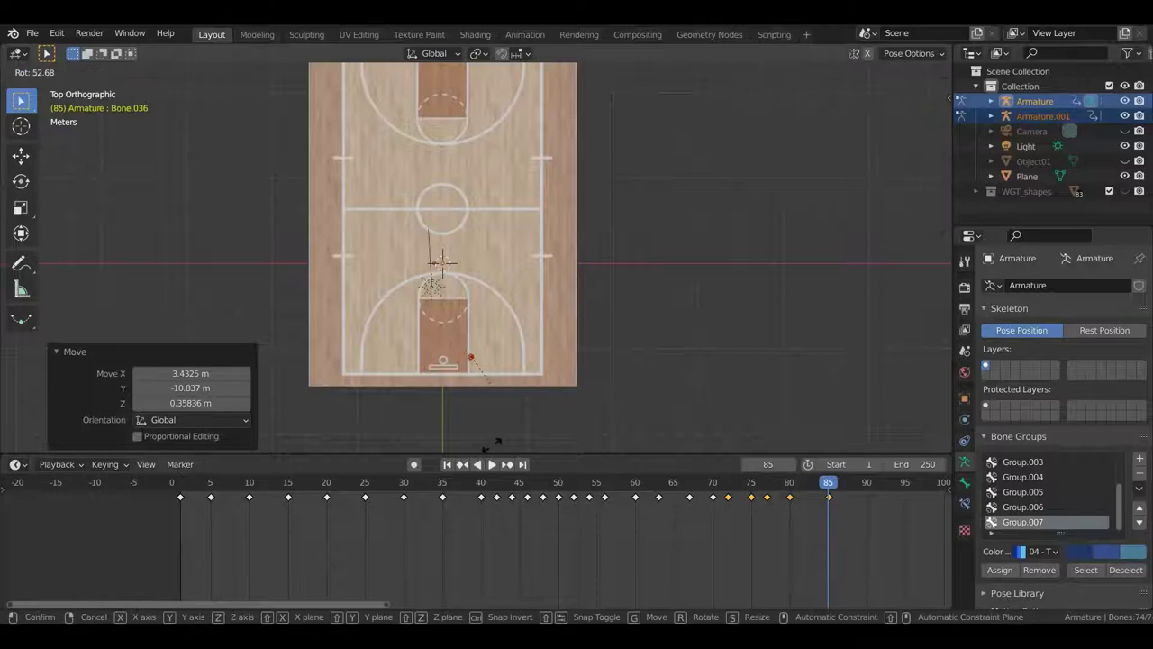
left_click(412, 444)
scroll(567, 424, "up", 2)
mouse_move(567, 420)
middle_mouse_down()
mouse_move(702, 187)
mouse_move(631, 265)
middle_mouse_up()
scroll(631, 264, "up", 2)
scroll(656, 296, "up", 2)
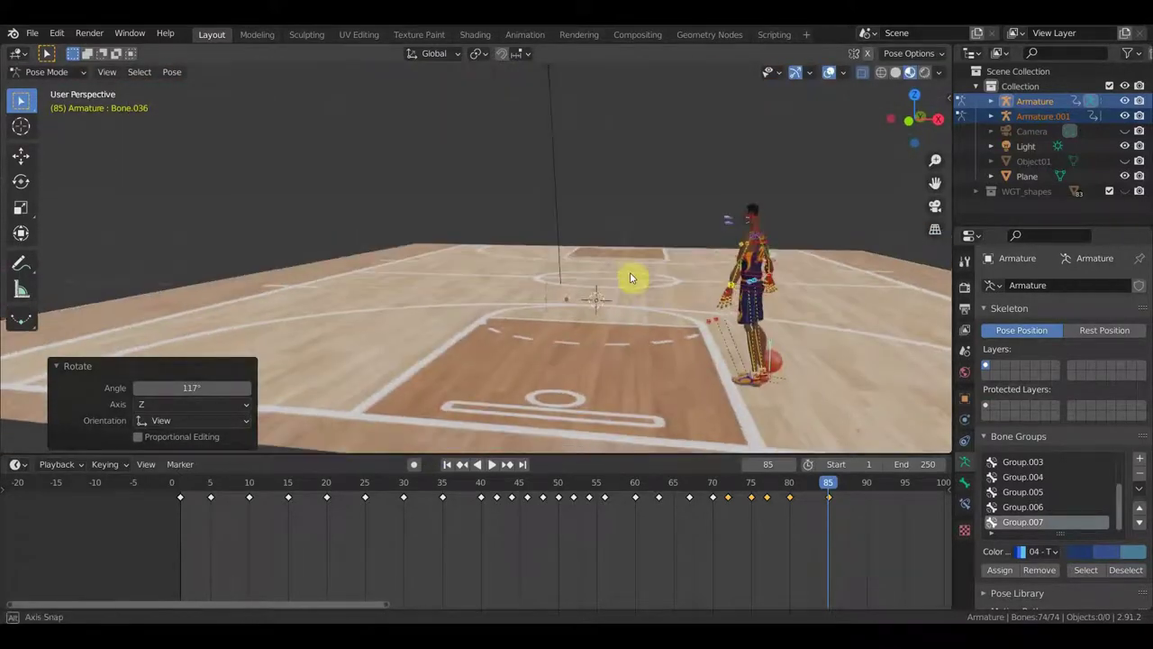
scroll(631, 276, "up", 2)
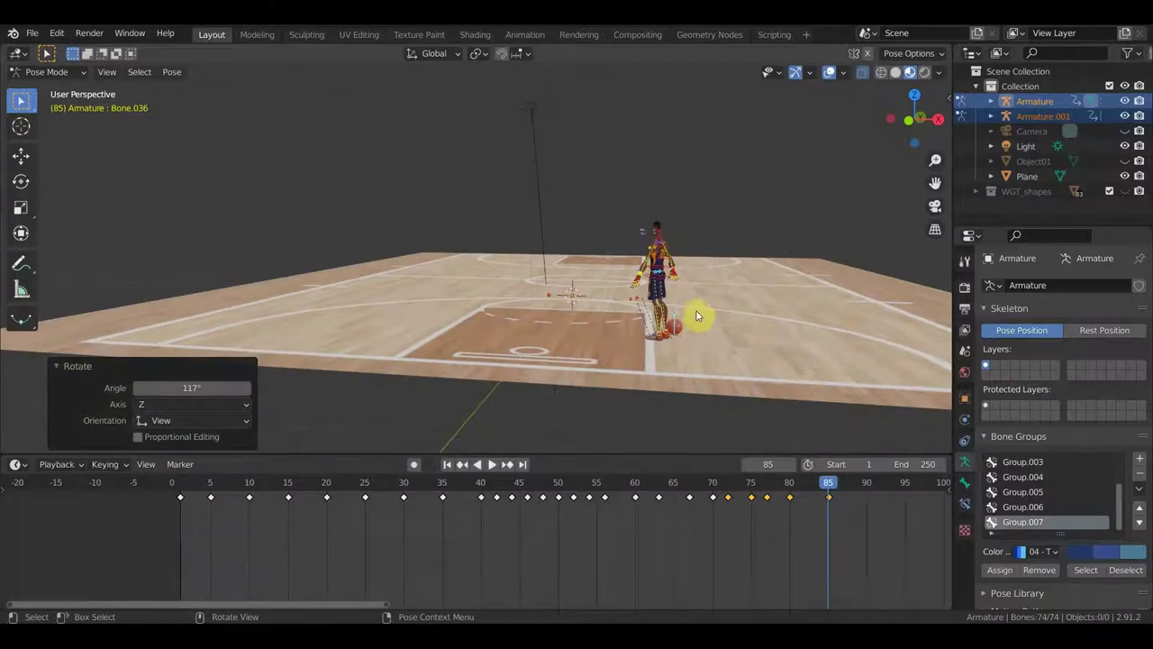
Step: Move the player beside the lane with the ball at his feet
key("g")
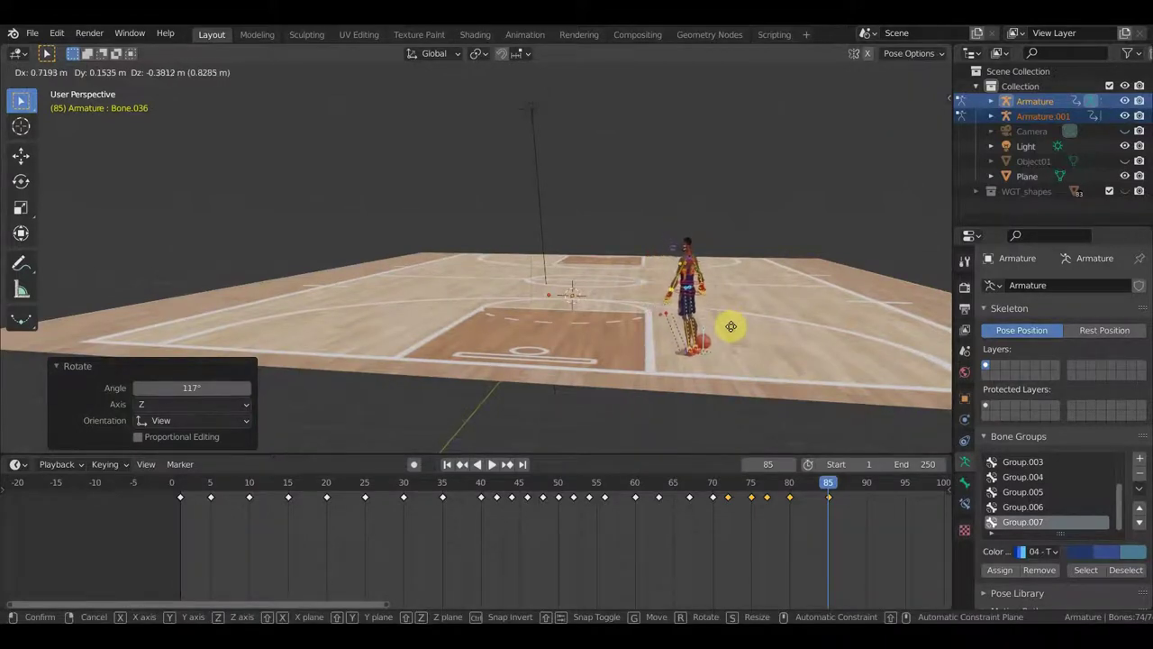
left_click(731, 326)
mouse_move(730, 327)
middle_mouse_down()
mouse_move(855, 321)
mouse_move(622, 310)
middle_mouse_up()
scroll(709, 320, "up", 3)
mouse_move(708, 320)
middle_mouse_down()
mouse_move(652, 321)
mouse_move(730, 325)
mouse_move(222, 118)
middle_mouse_up()
scroll(509, 178, "up", 3)
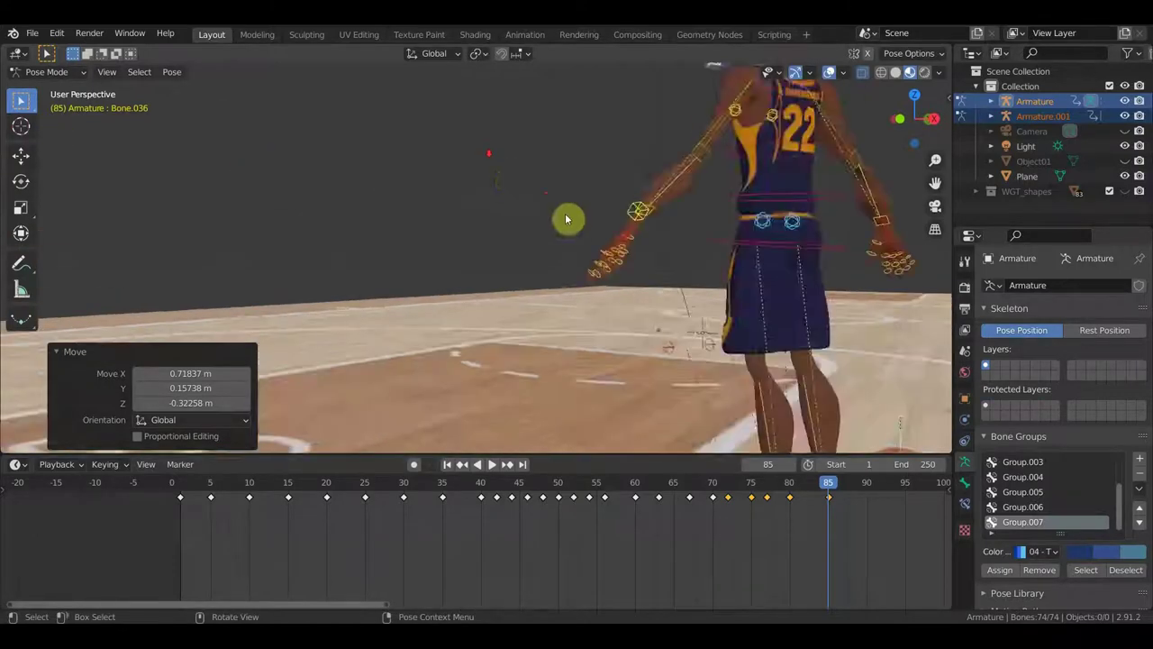
scroll(509, 177, "down", 5)
mouse_move(592, 219)
middle_mouse_down()
mouse_move(690, 252)
mouse_move(535, 315)
mouse_move(634, 301)
mouse_move(615, 237)
mouse_move(571, 232)
middle_mouse_up()
scroll(579, 268, "up", 4)
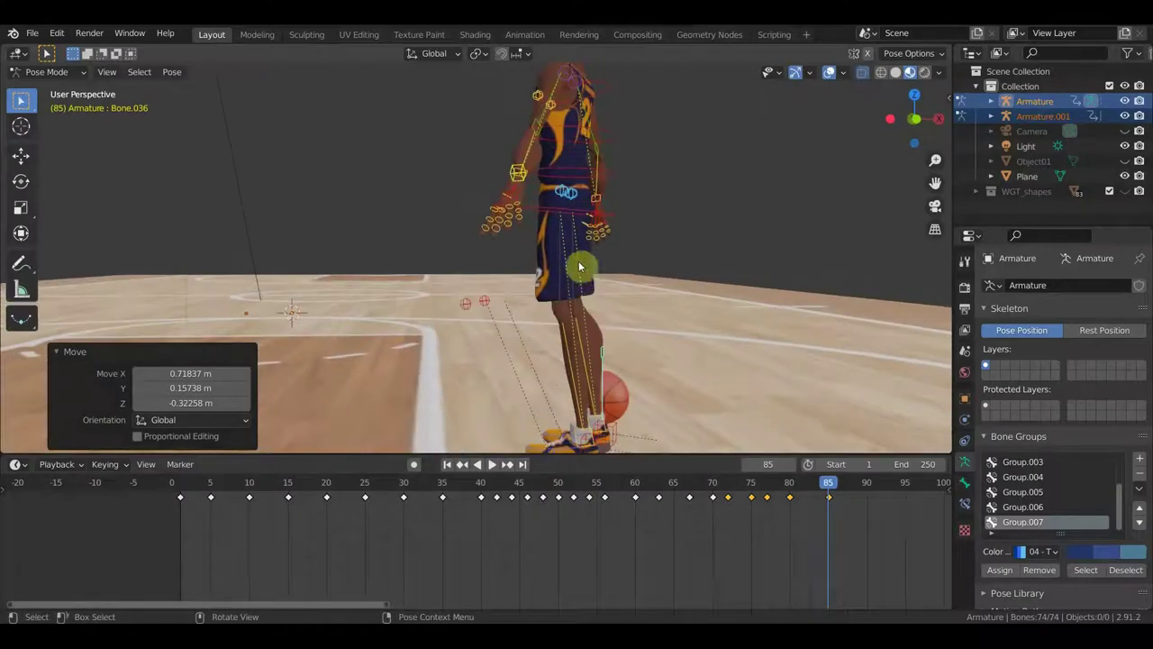
Step: Lower the torso root bone by about 0.507 m
left_click(580, 212)
key("g")
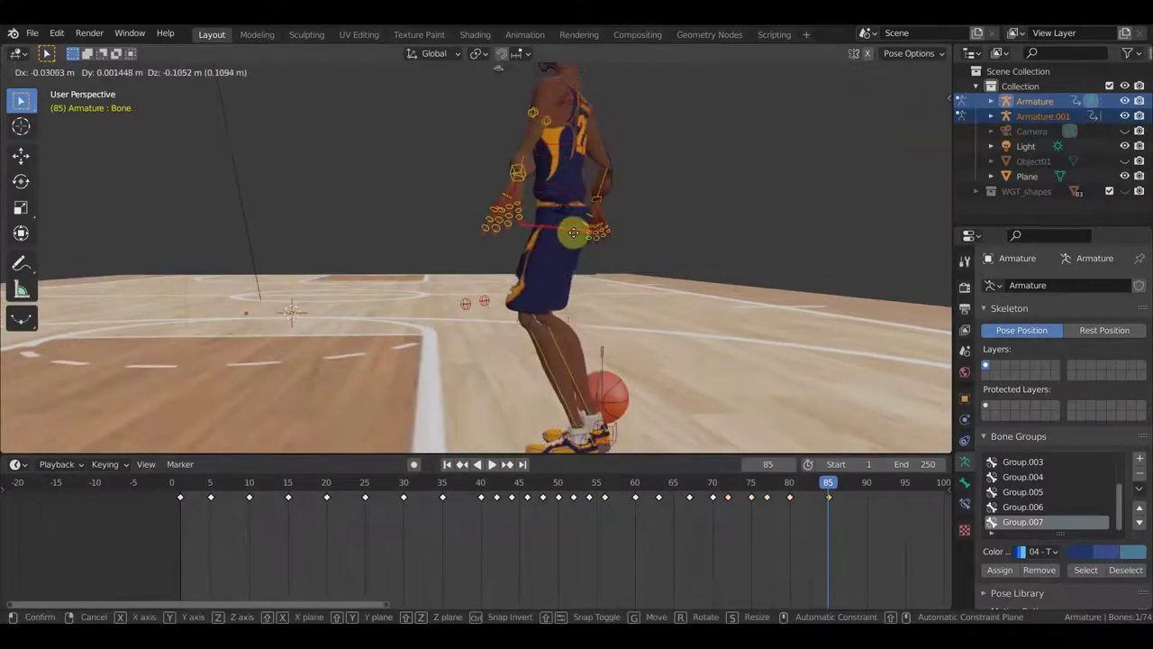
left_click(577, 298)
middle_click_drag(576, 298, 761, 303)
Step: Move both foot IK controls outward into a wide crouched stance
left_click(791, 360)
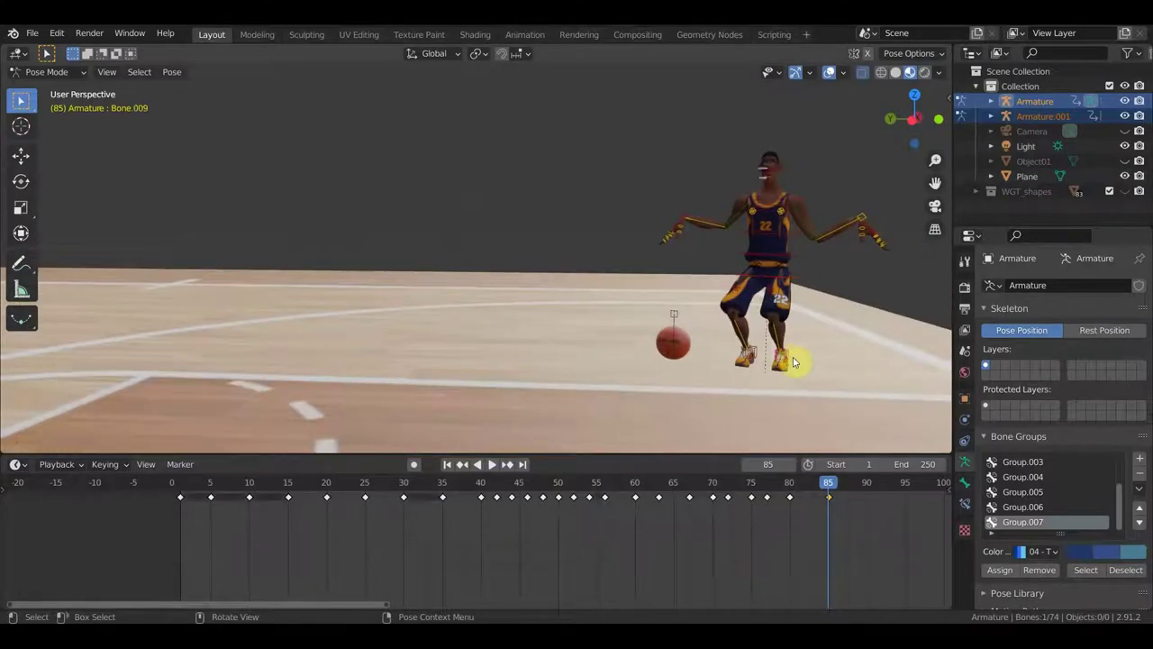
key("g")
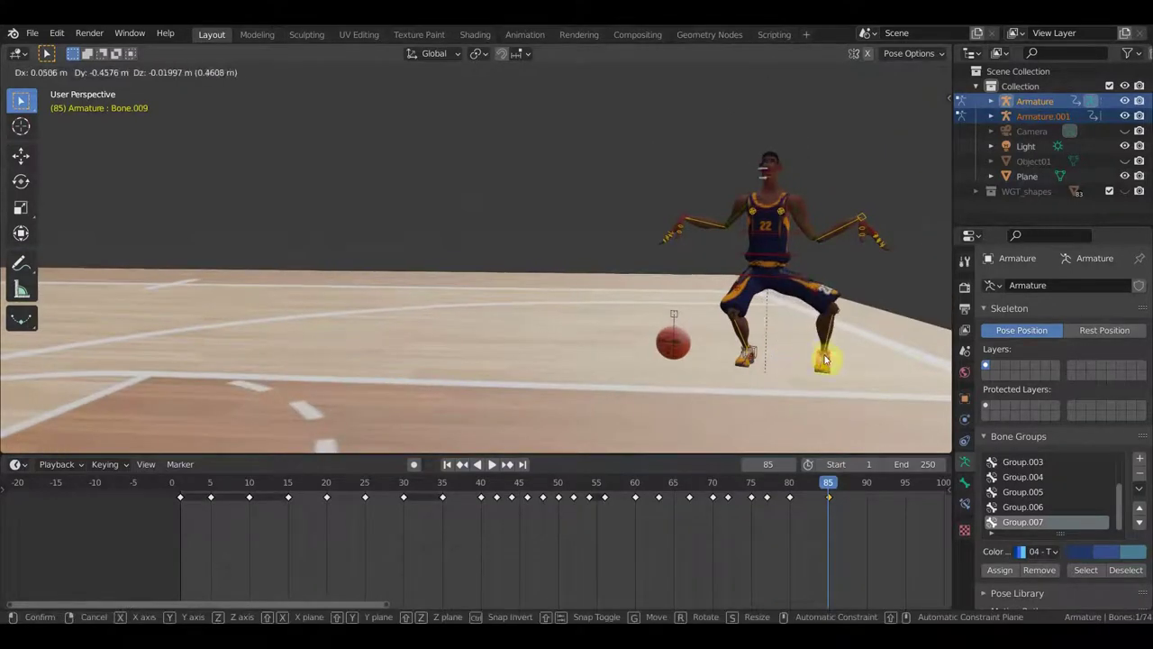
left_click(824, 357)
left_click(757, 352)
key("g")
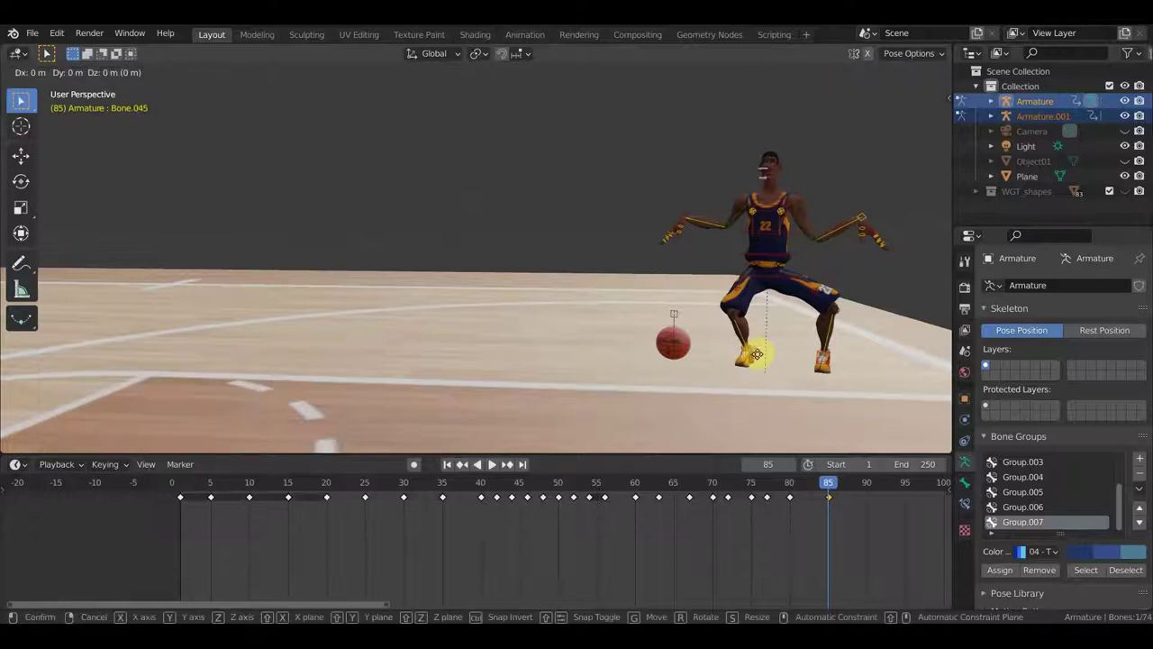
left_click(740, 352)
Step: Shift one more bone into place and keyframe the crouch pose at frame 85
middle_click_drag(747, 330, 650, 373)
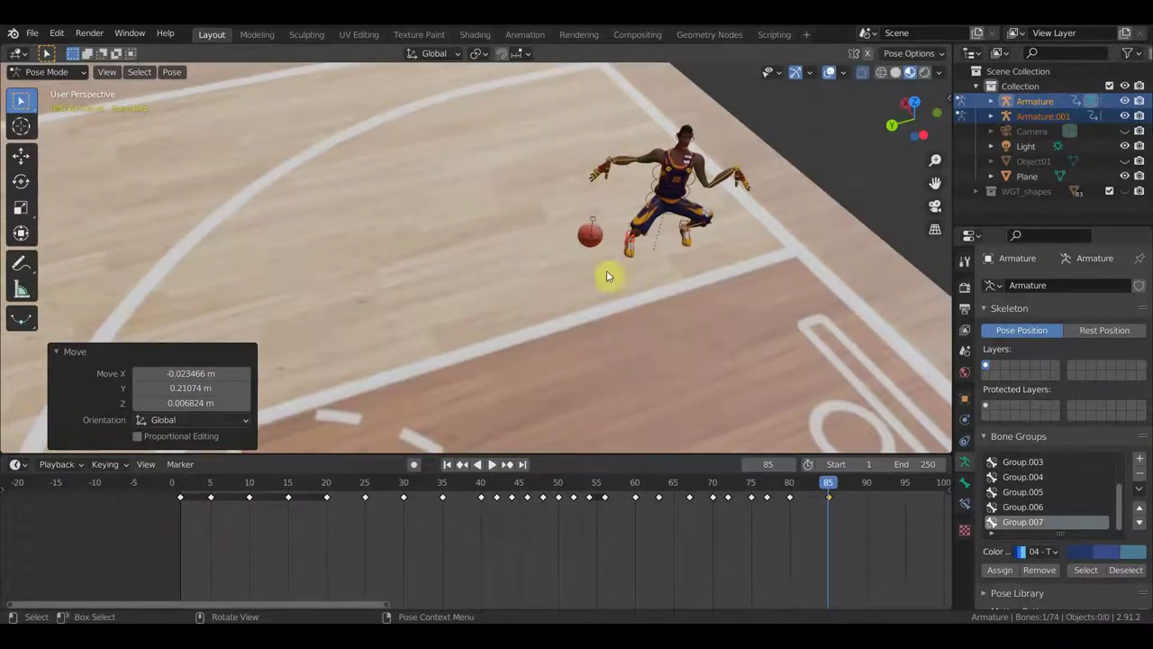
middle_click_drag(613, 311, 595, 240)
scroll(702, 281, "up", 4)
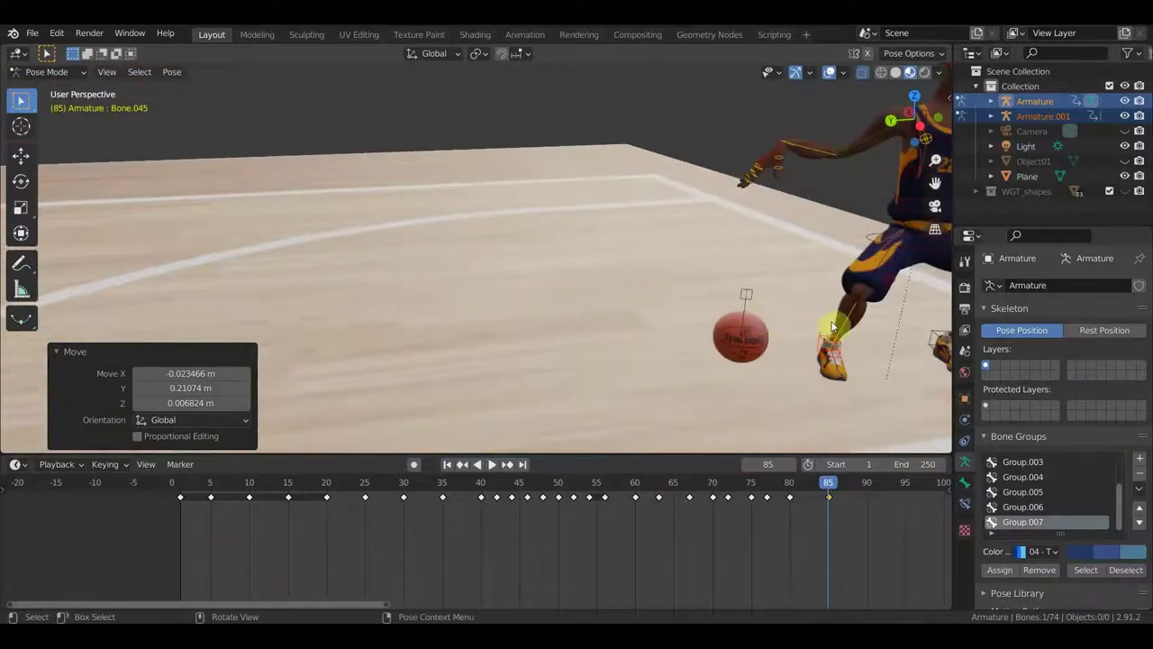
scroll(821, 320, "down", 4)
middle_click_drag(822, 320, 757, 349)
key("g")
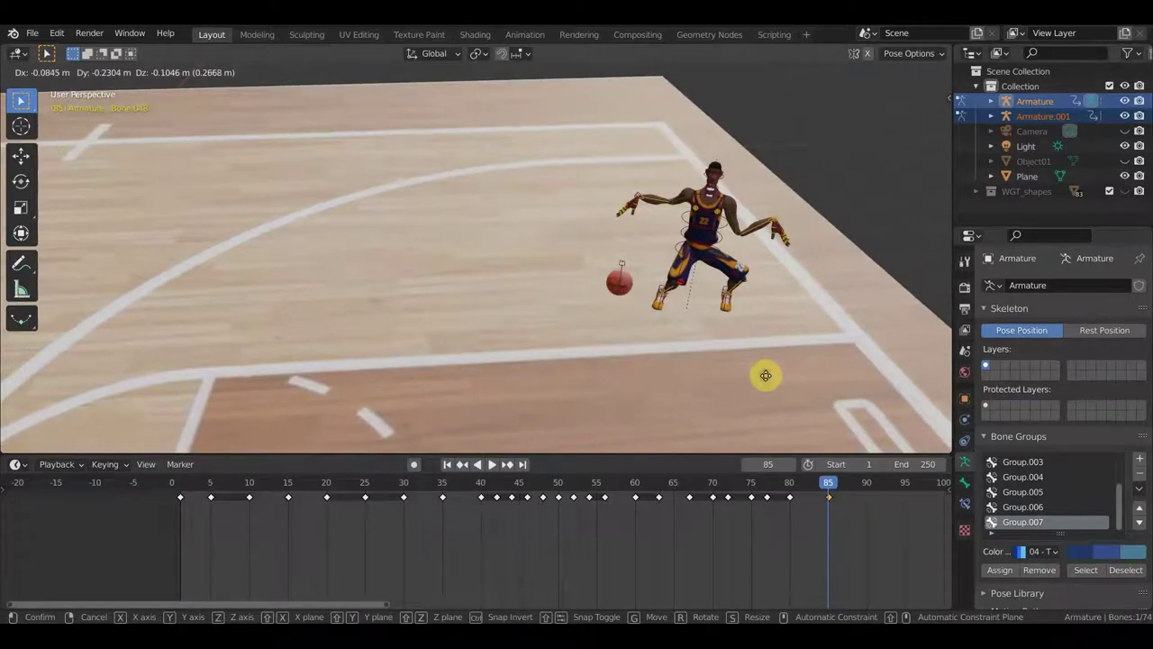
left_click(755, 343)
key("i")
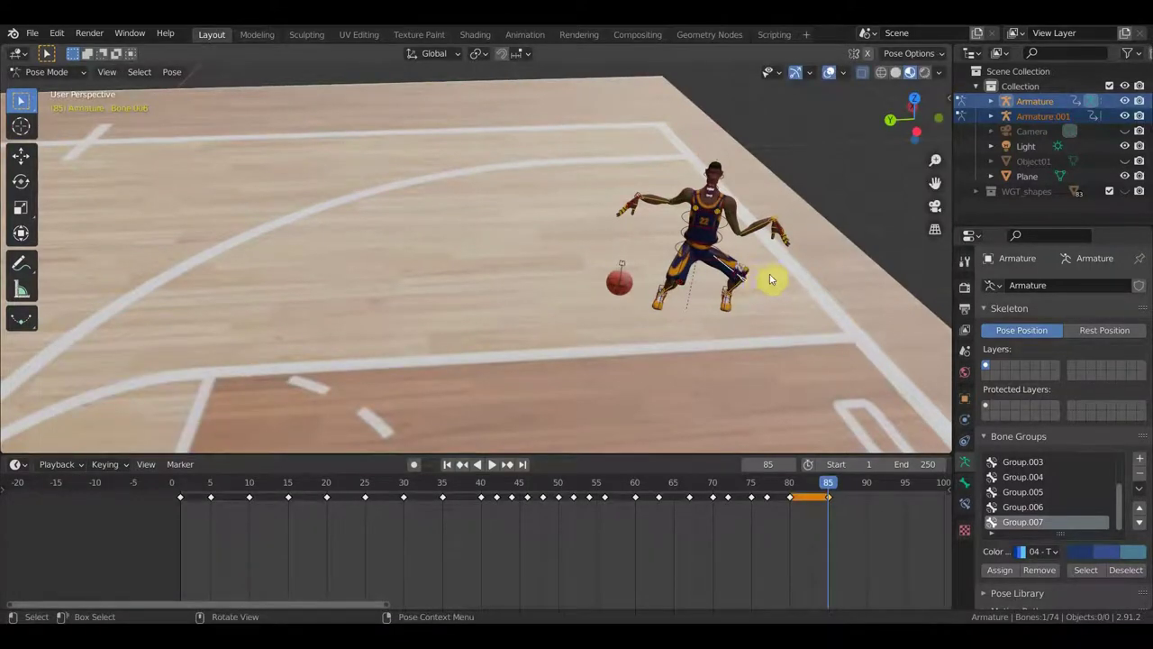
scroll(770, 280, "up", 3)
middle_click_drag(760, 296, 592, 245)
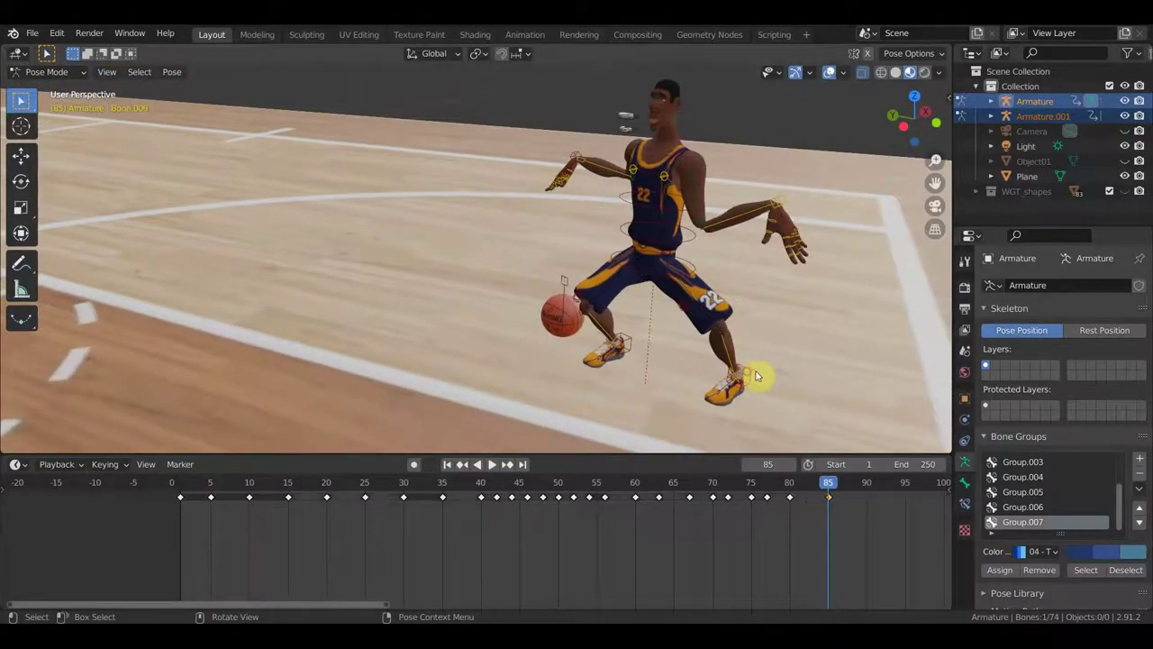
Step: Rotate the body -42.1° and lower the root bone 'Bone' into a deeper crouch
middle_click_drag(760, 381, 819, 447)
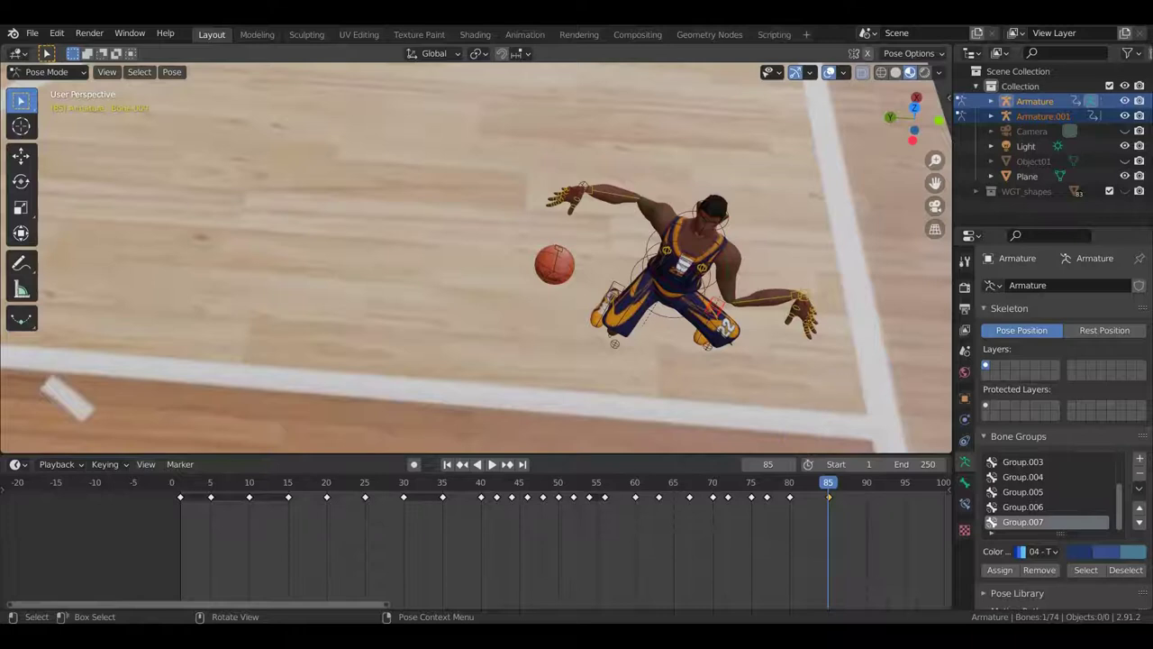
key("r")
left_click(800, 297)
middle_click_drag(801, 322, 803, 239)
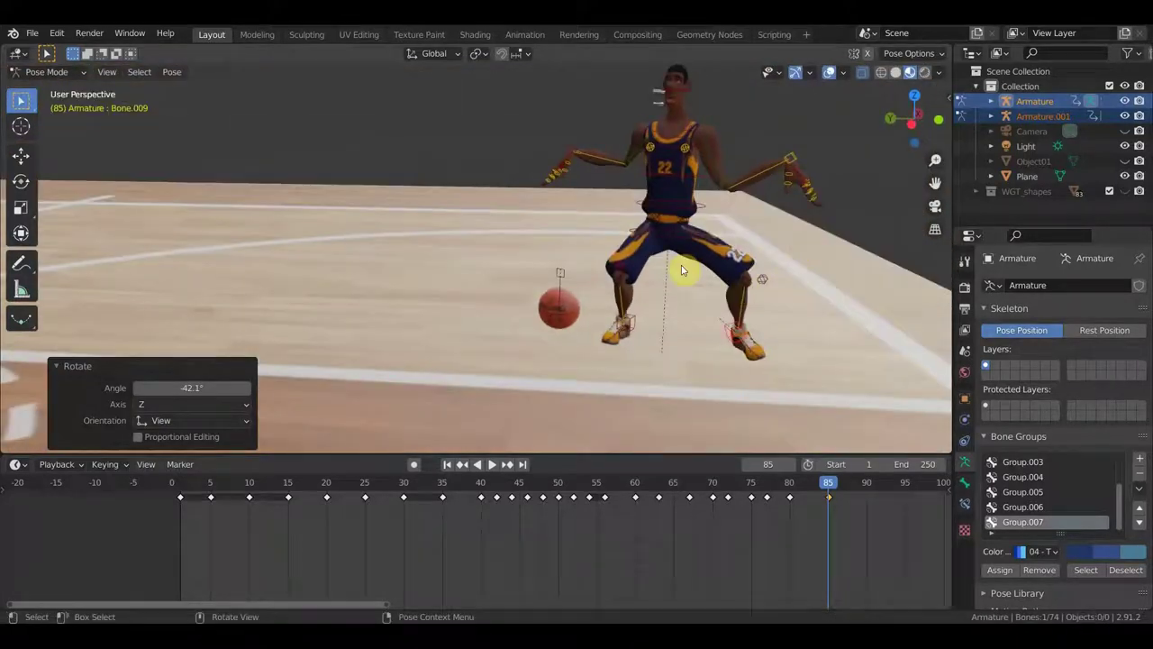
left_click(680, 236)
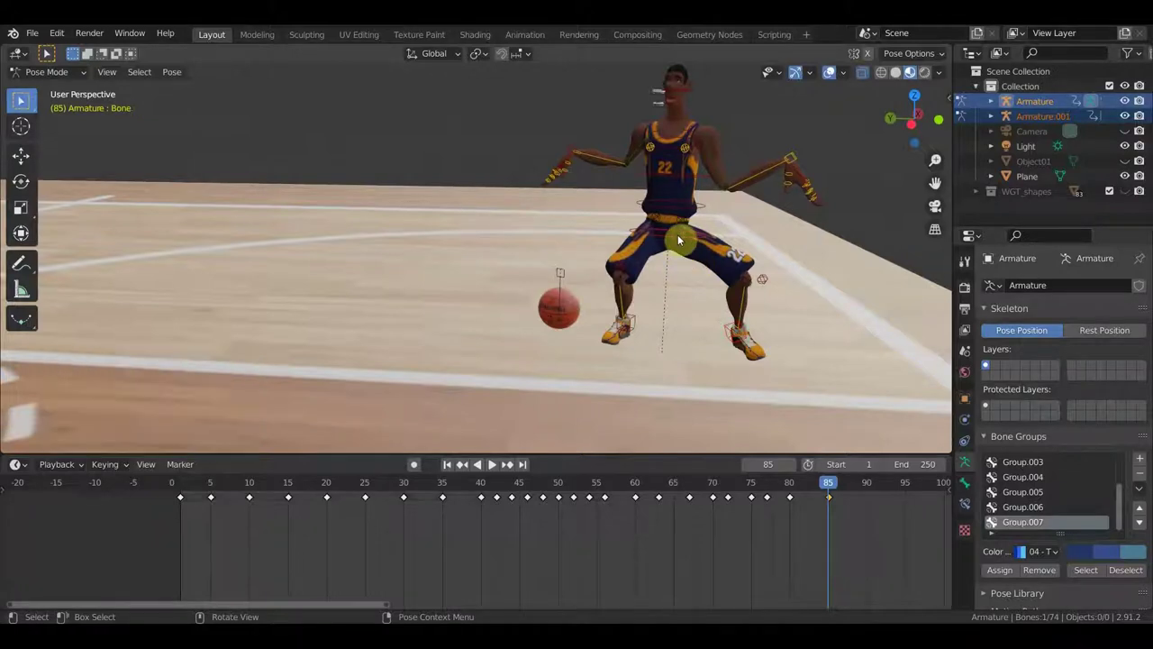
key("g")
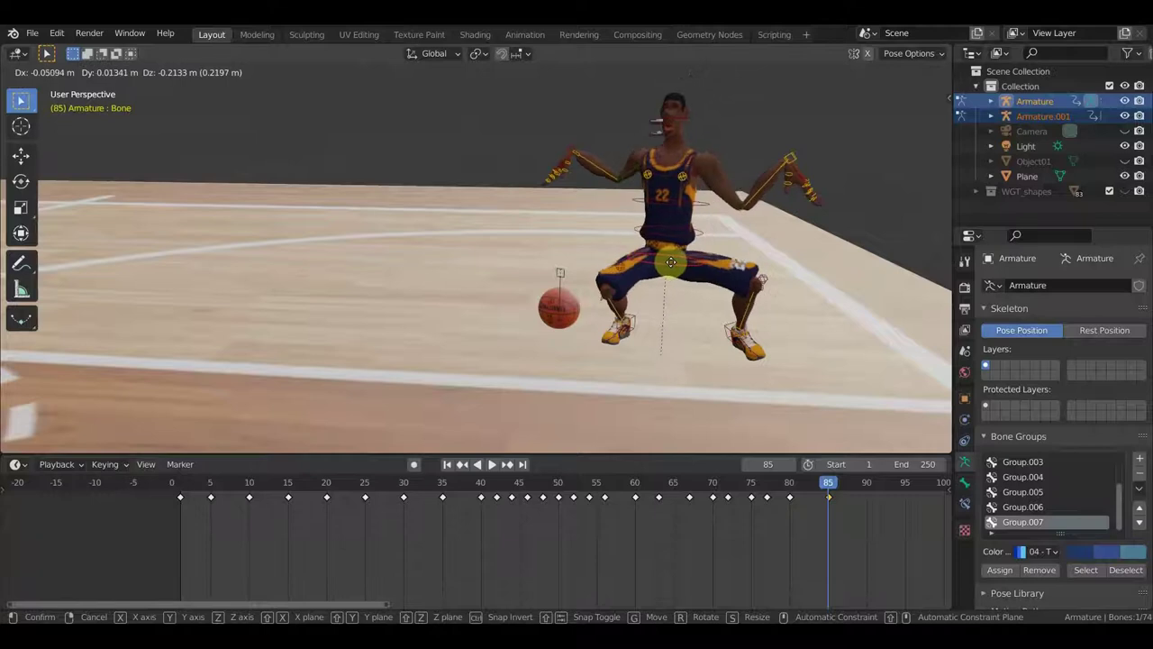
left_click(674, 268)
mouse_move(674, 269)
middle_mouse_down()
mouse_move(739, 291)
mouse_move(643, 303)
mouse_move(595, 335)
mouse_move(635, 359)
mouse_move(670, 317)
mouse_move(723, 315)
middle_mouse_up()
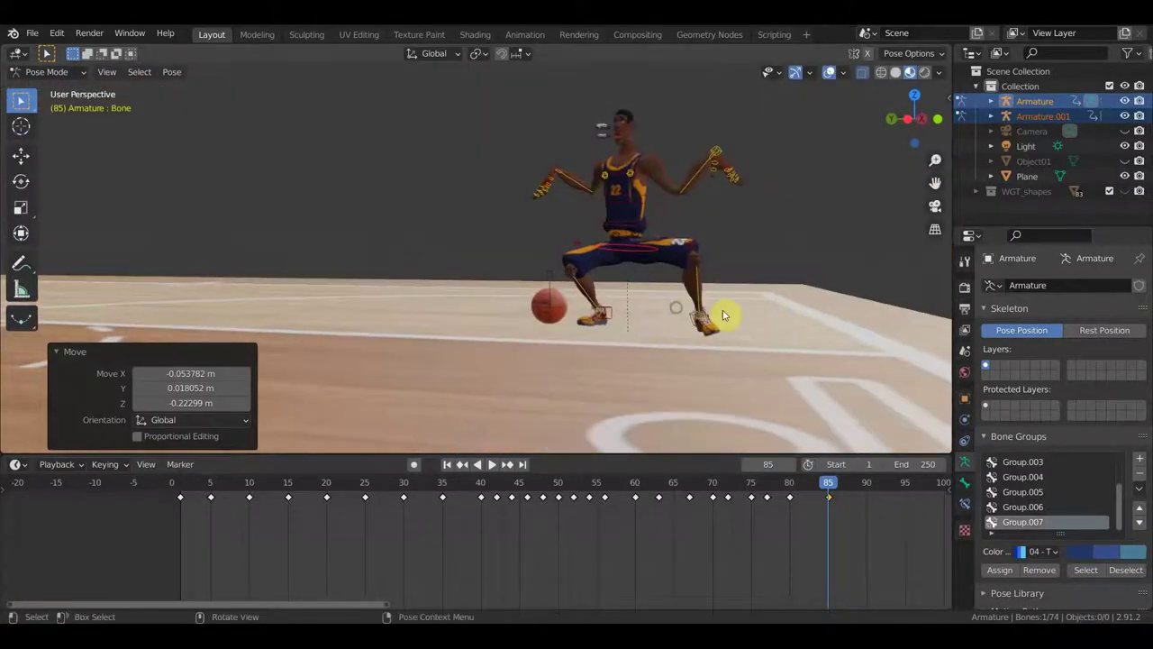
mouse_move(695, 250)
middle_mouse_down()
mouse_move(742, 258)
mouse_move(754, 368)
mouse_move(685, 270)
middle_mouse_up()
Step: Reposition a bone, then try and cancel rotations on Bone.002 and Bone.004
key("g")
left_click(705, 426)
key("r")
right_click(581, 214)
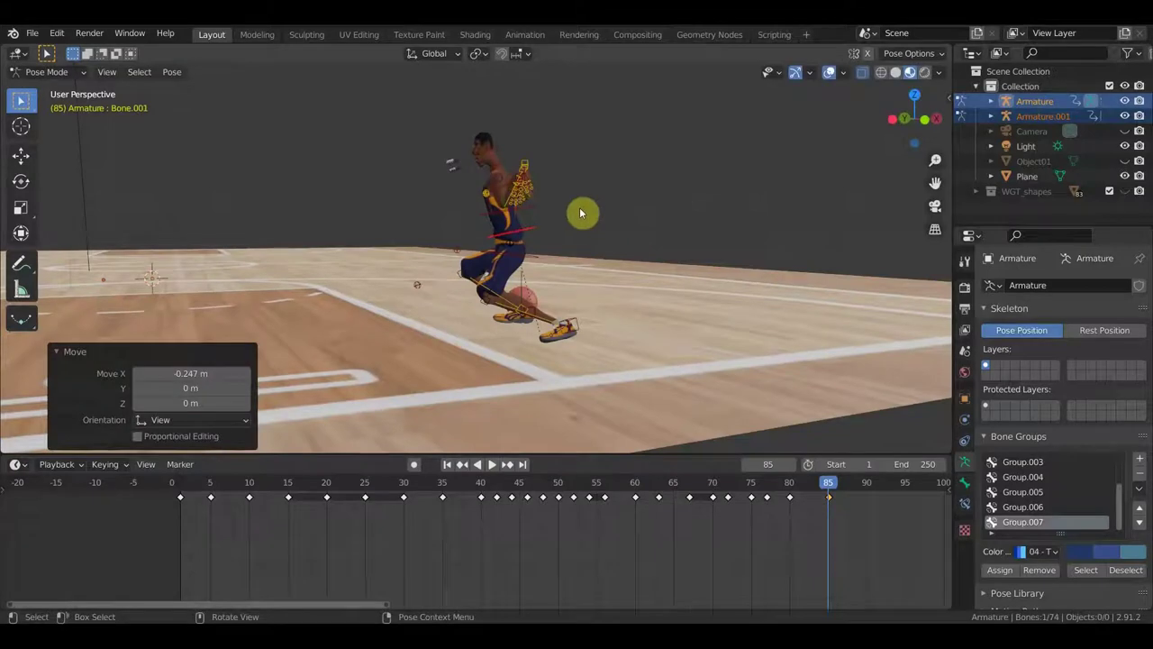
left_click(534, 210)
key("r")
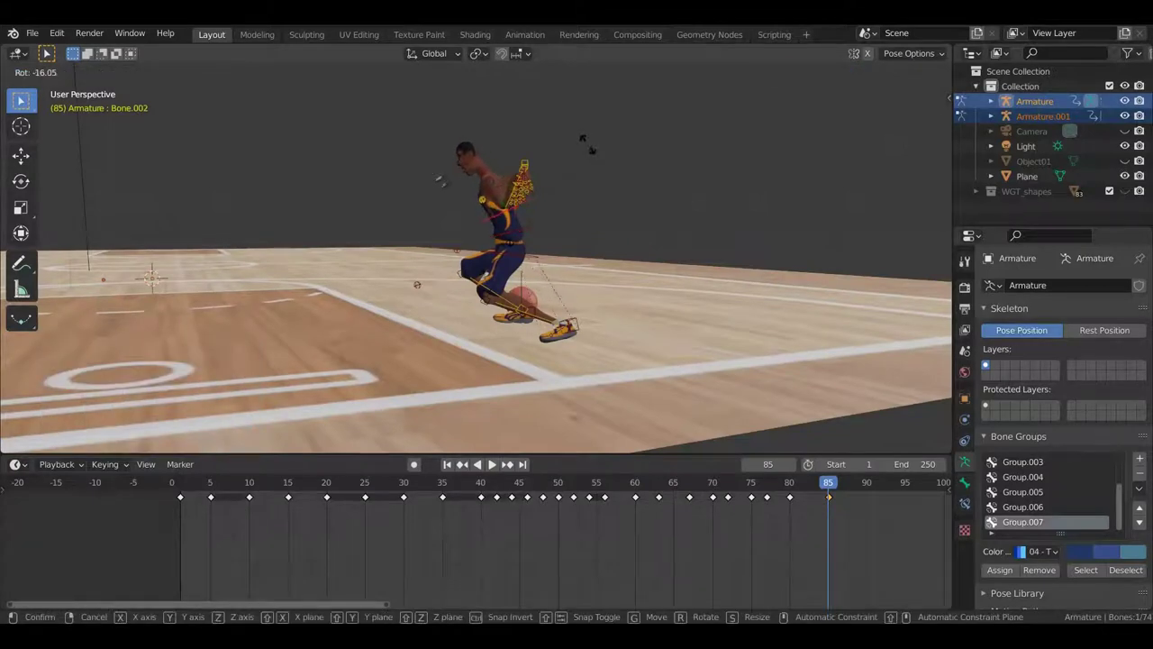
right_click(571, 144)
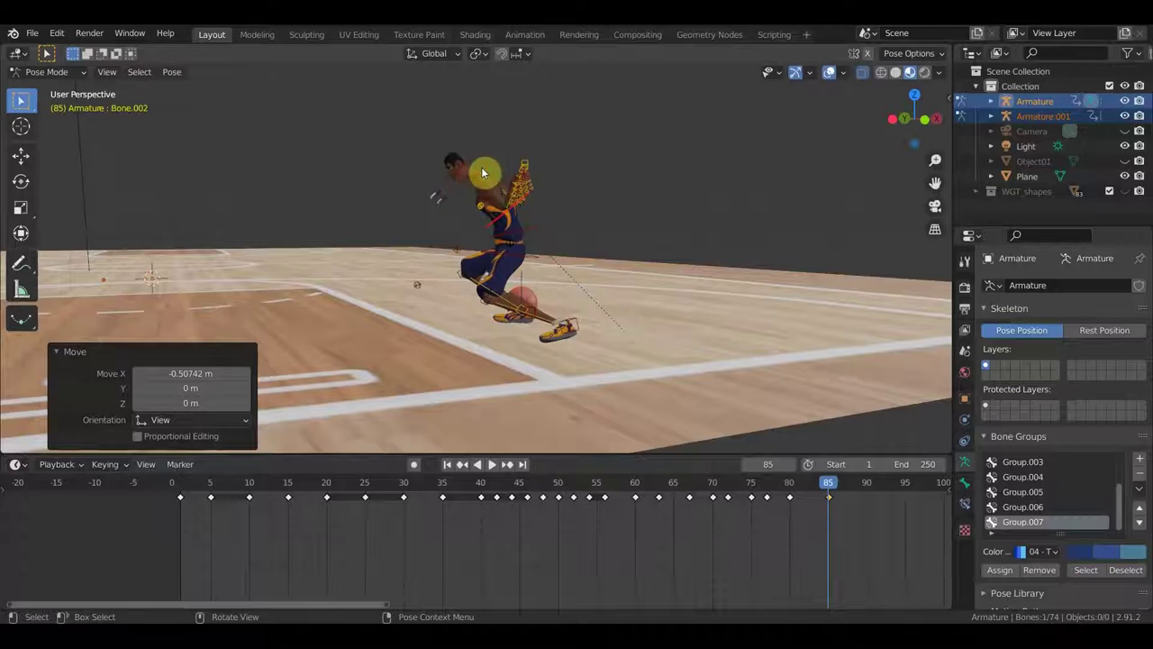
left_click(521, 173)
key("r")
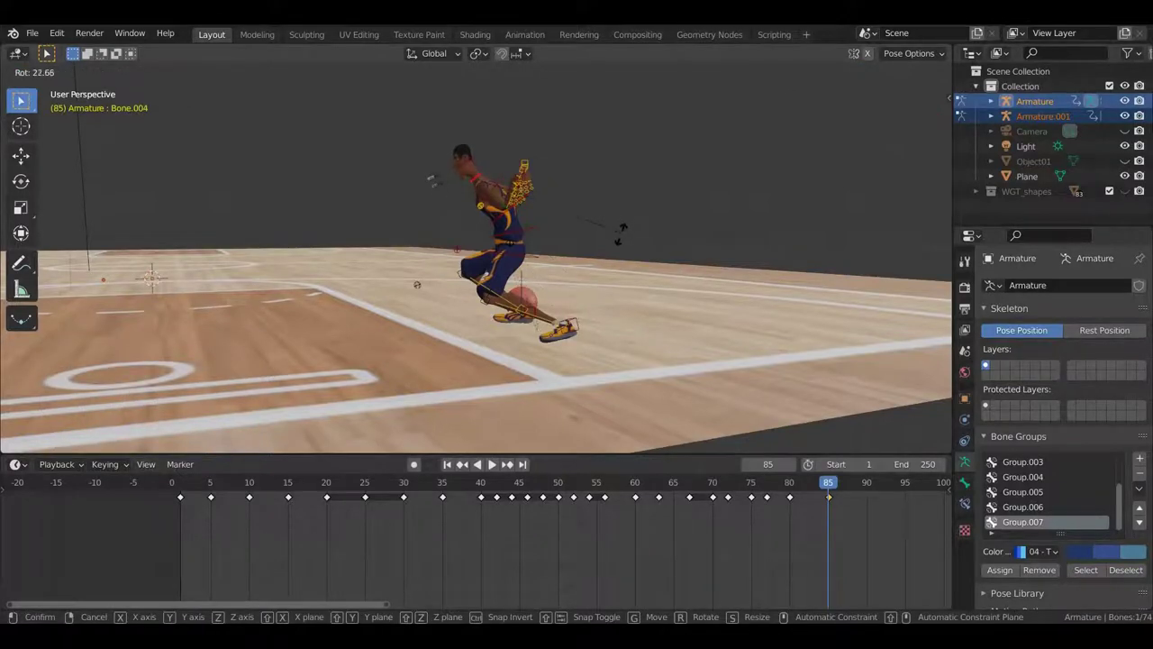
right_click(620, 232)
mouse_move(621, 234)
middle_mouse_down()
mouse_move(777, 244)
mouse_move(675, 240)
mouse_move(546, 192)
middle_mouse_up()
Step: Move Bone.005 and another bone to new positions, then clear the selection
left_click(475, 170)
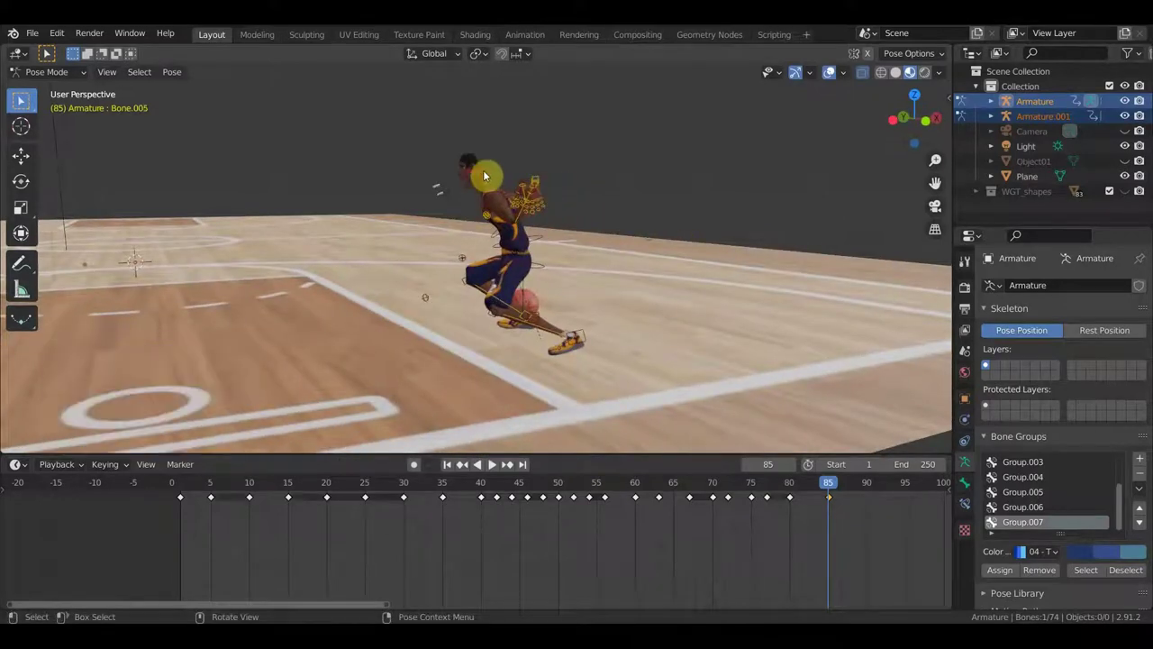
key("g")
left_click(530, 216)
middle_click_drag(519, 233, 663, 240)
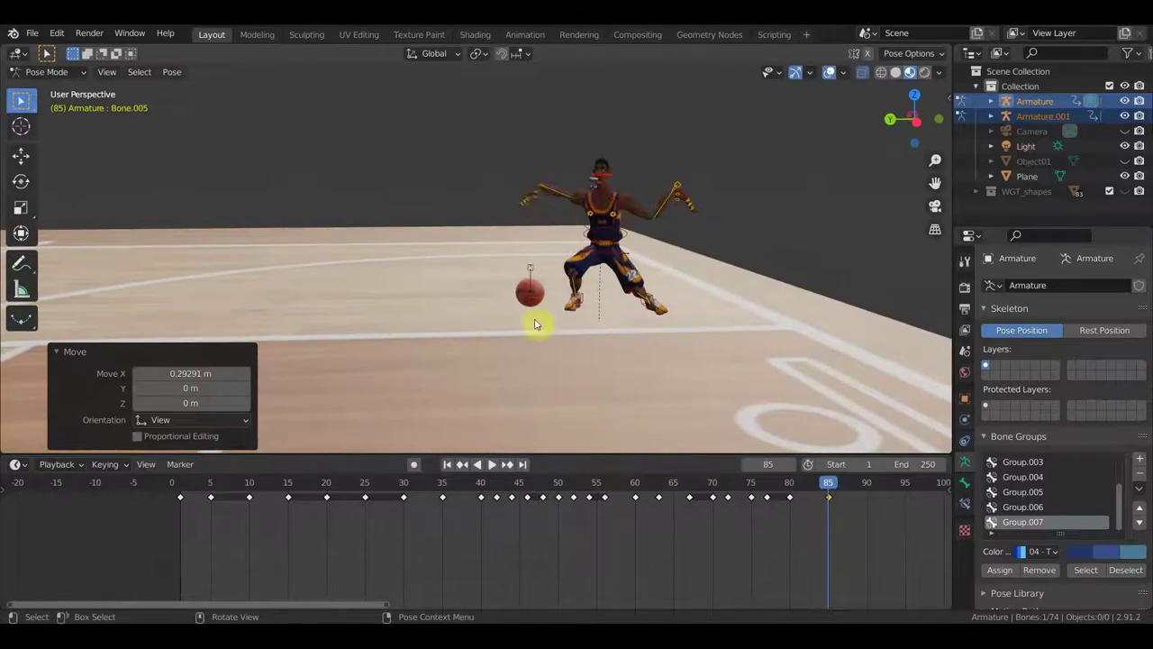
middle_click_drag(535, 325, 600, 335)
key("g")
left_click(656, 383)
mouse_move(655, 384)
middle_mouse_down()
mouse_move(484, 263)
mouse_move(652, 278)
mouse_move(631, 260)
middle_mouse_up()
left_click(588, 190)
mouse_move(715, 244)
middle_mouse_down()
mouse_move(747, 261)
mouse_move(615, 198)
middle_mouse_up()
Step: Swing the left arm Bone.050 out 45.7° and the right arm Bone.014 out -44°
left_click(585, 192)
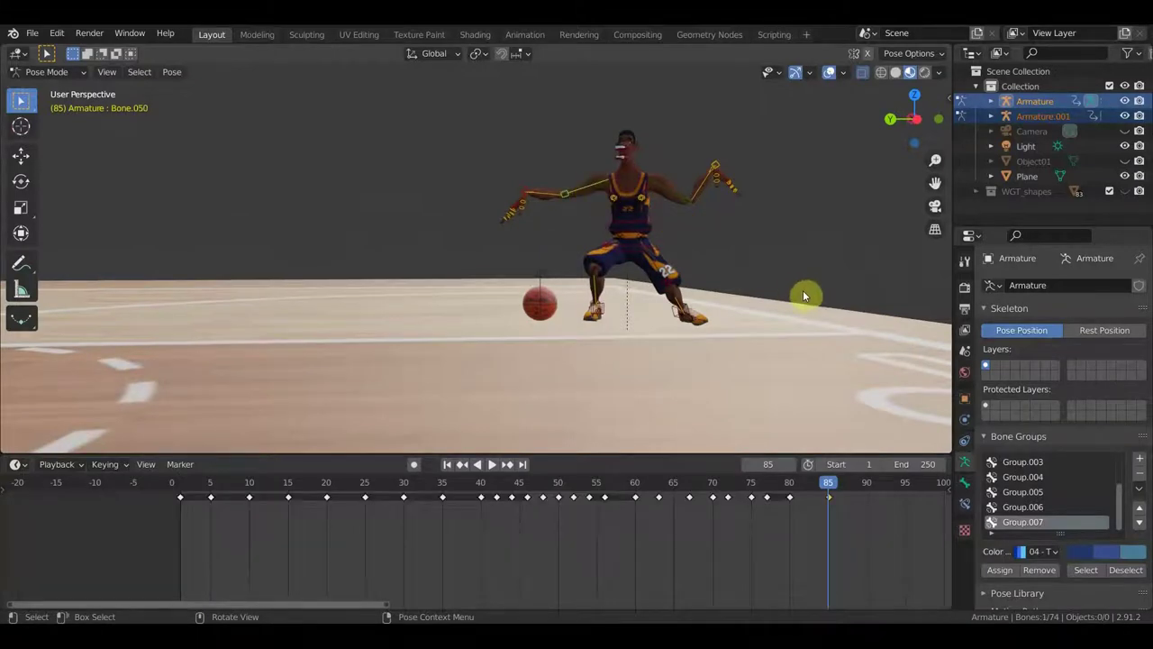
key("r")
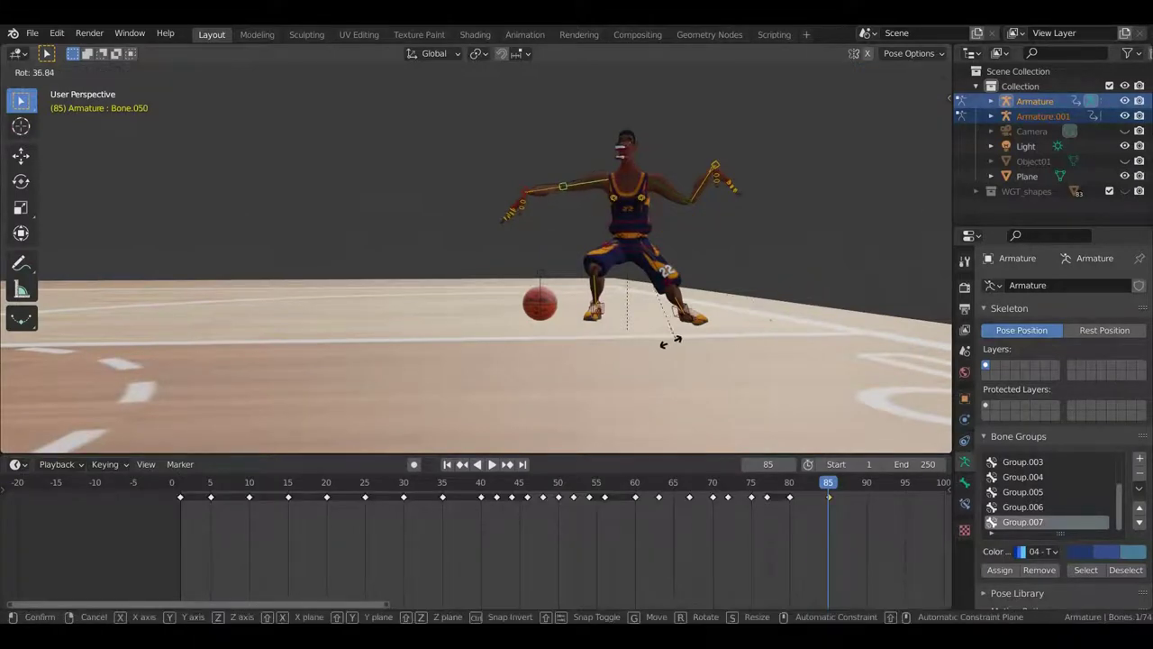
left_click(647, 340)
left_click(682, 189)
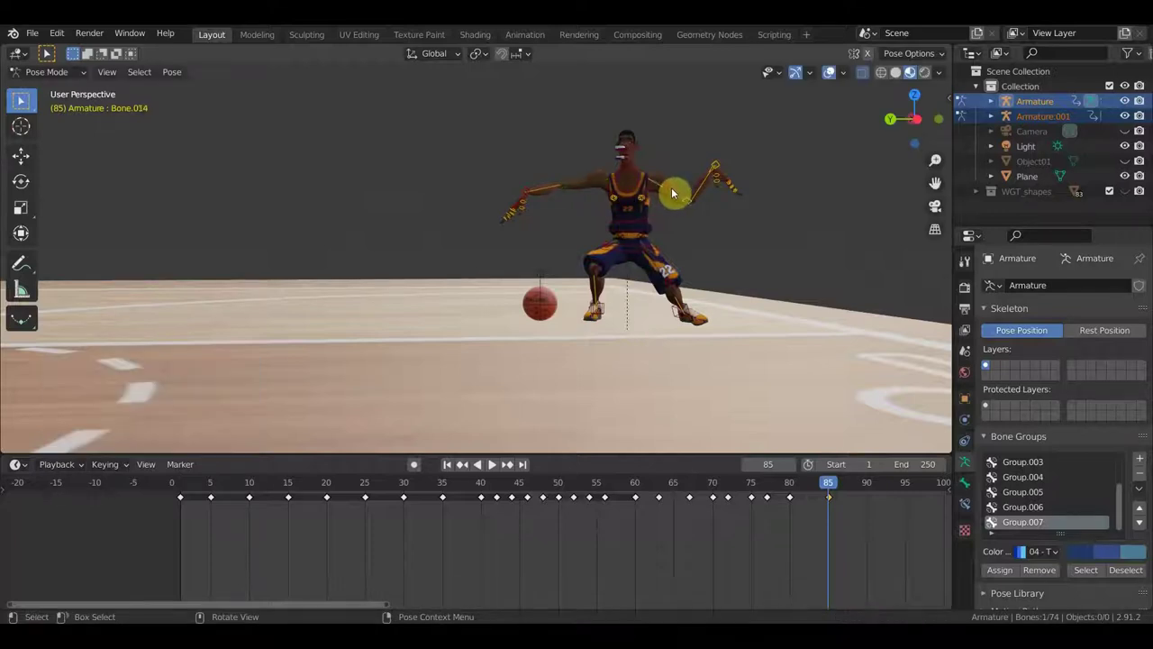
key("r")
left_click(771, 165)
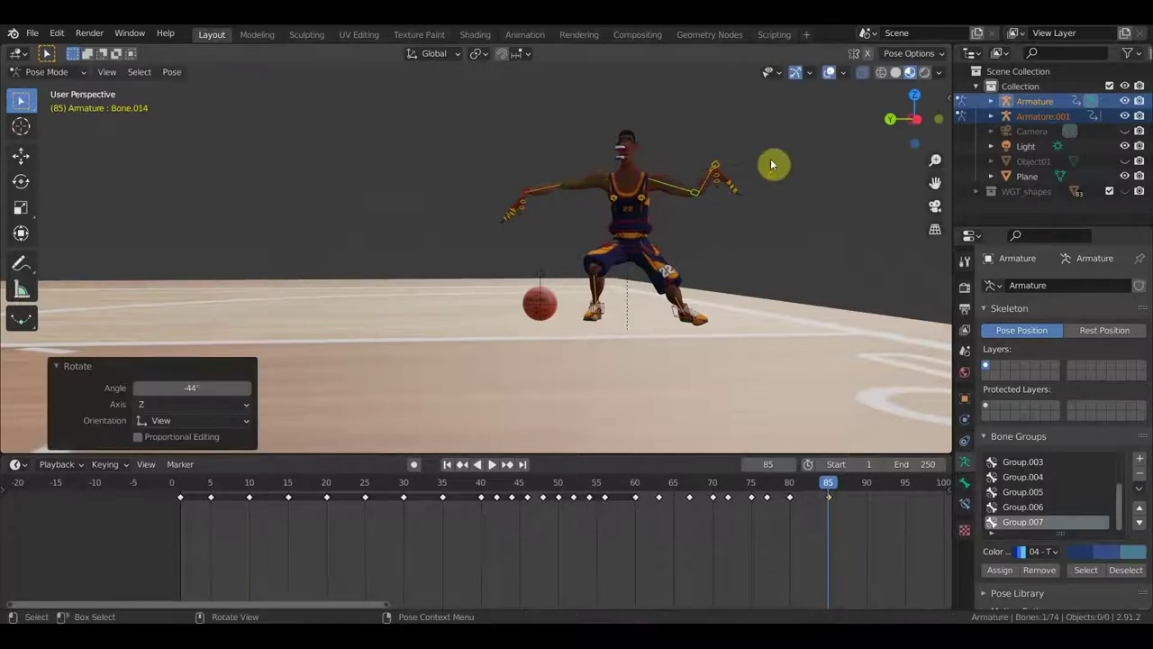
Step: Move the right hand bone outward to a new position
left_click(720, 174)
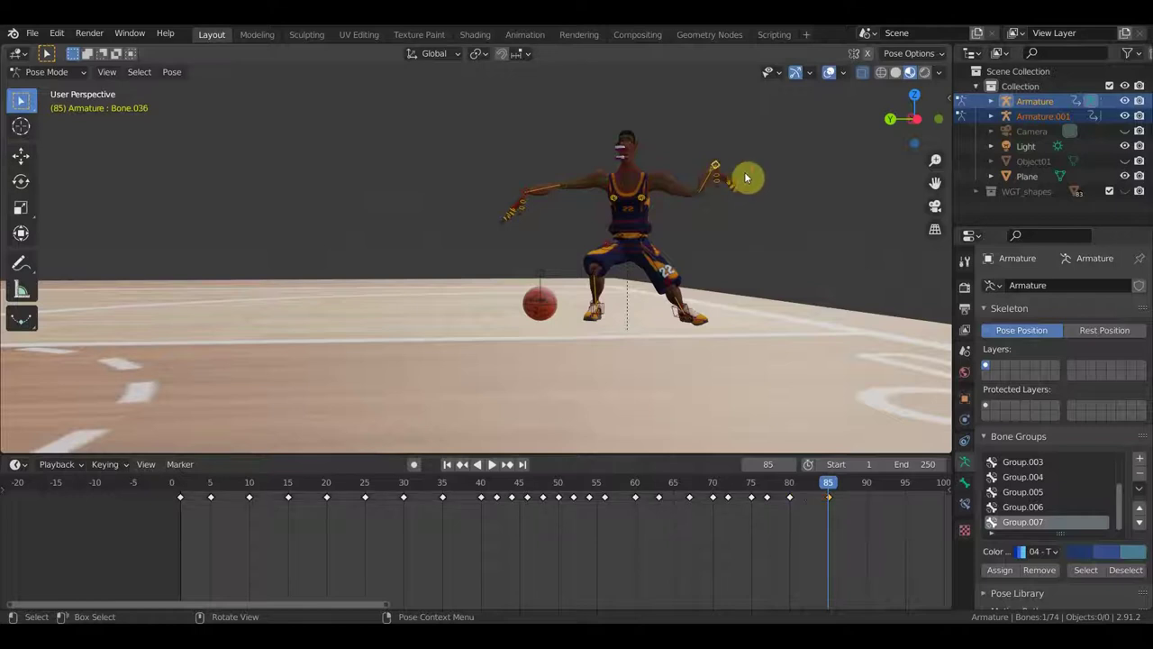
mouse_move(747, 177)
middle_mouse_down()
mouse_move(614, 268)
mouse_move(675, 343)
middle_mouse_up()
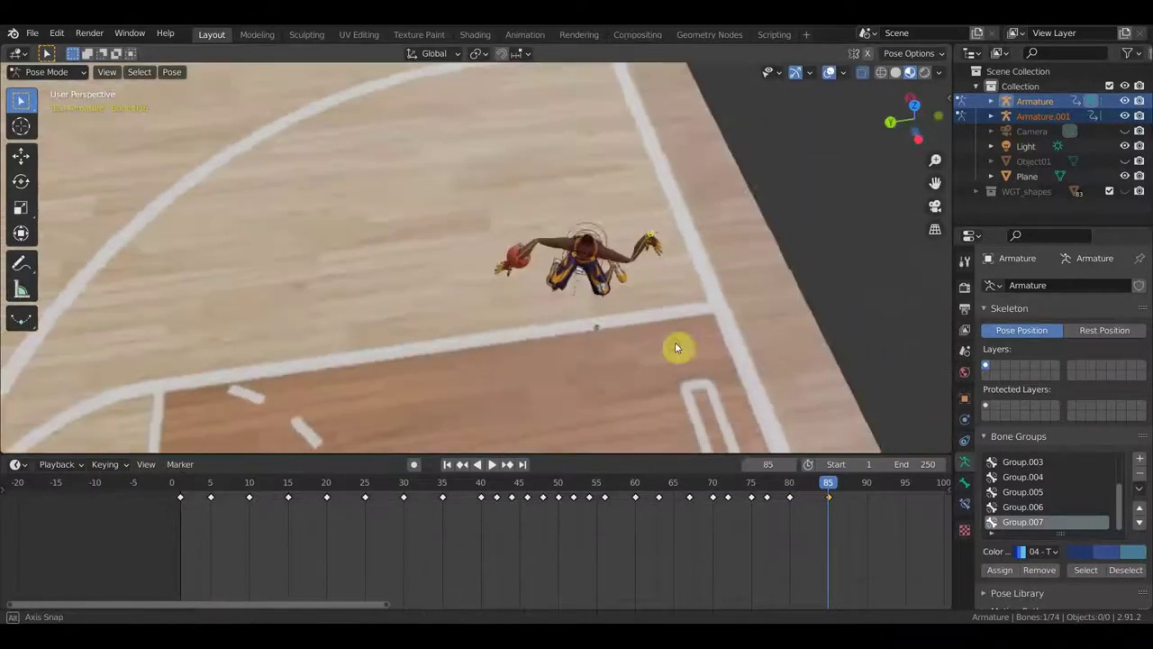
key("g")
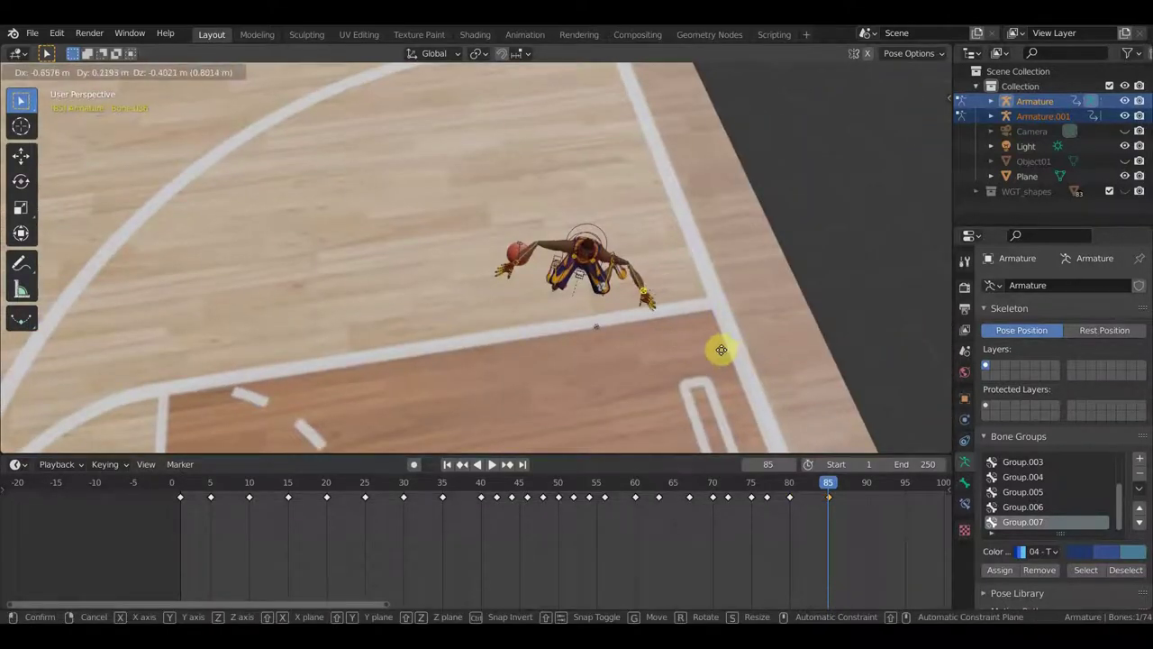
left_click(721, 350)
middle_click_drag(717, 340, 688, 265)
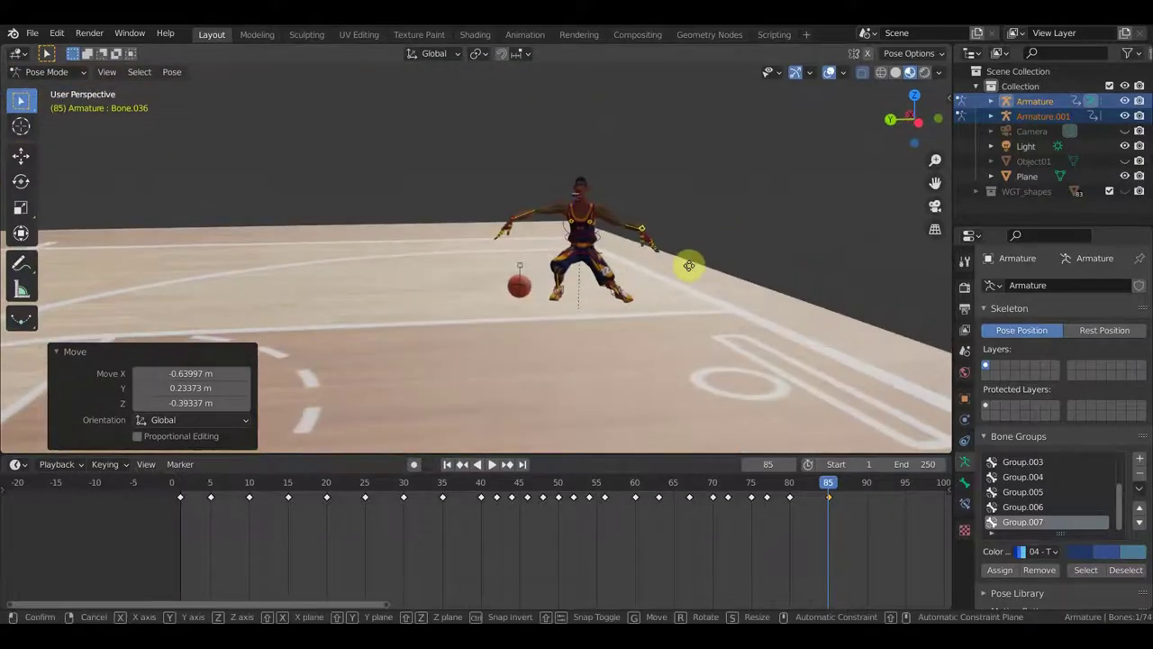
left_click(694, 268)
scroll(620, 239, "up", 3)
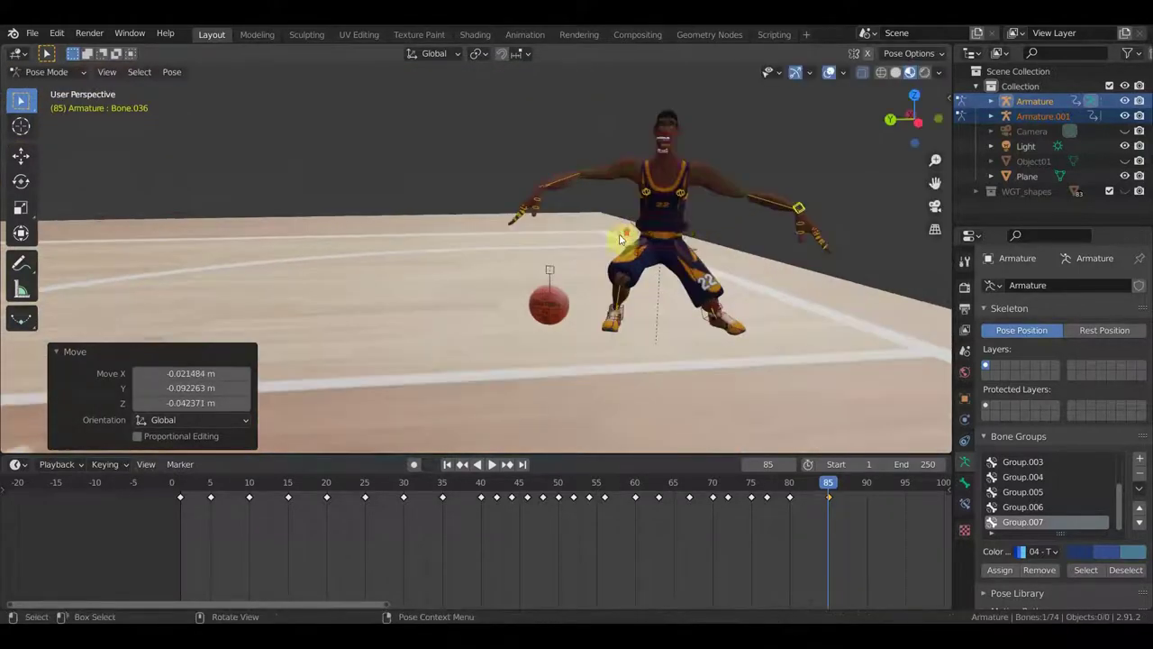
Step: Rotate upper-arm bone Bone.014 slightly and reposition foot bone Bone.045
left_click(748, 197)
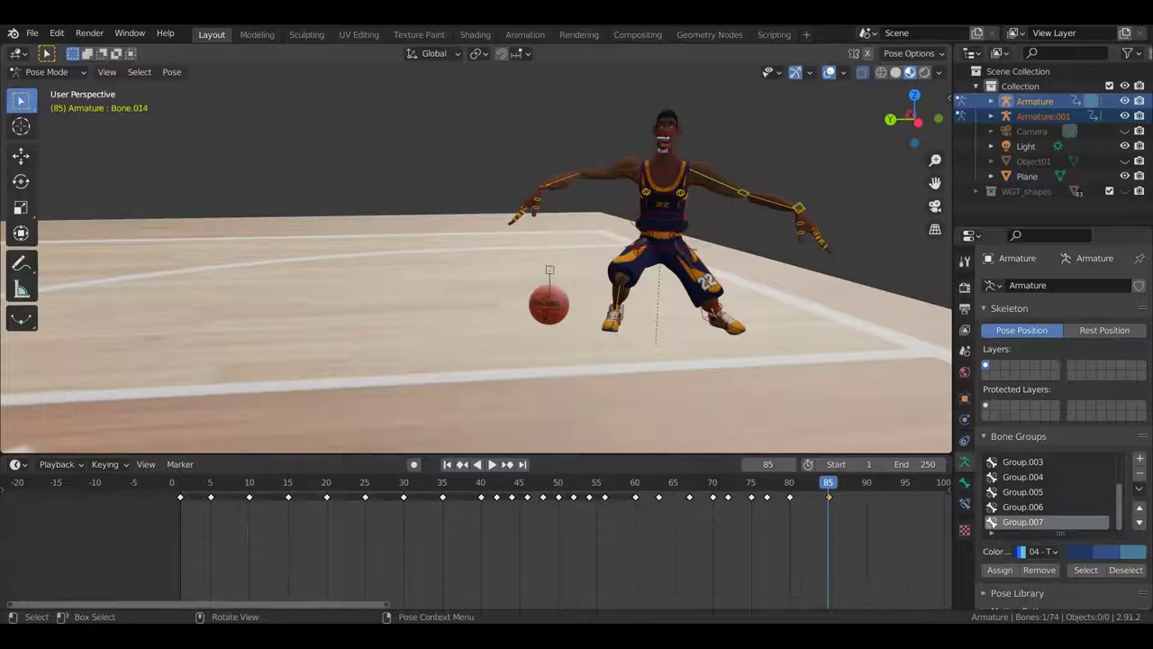
key("r")
left_click(752, 194)
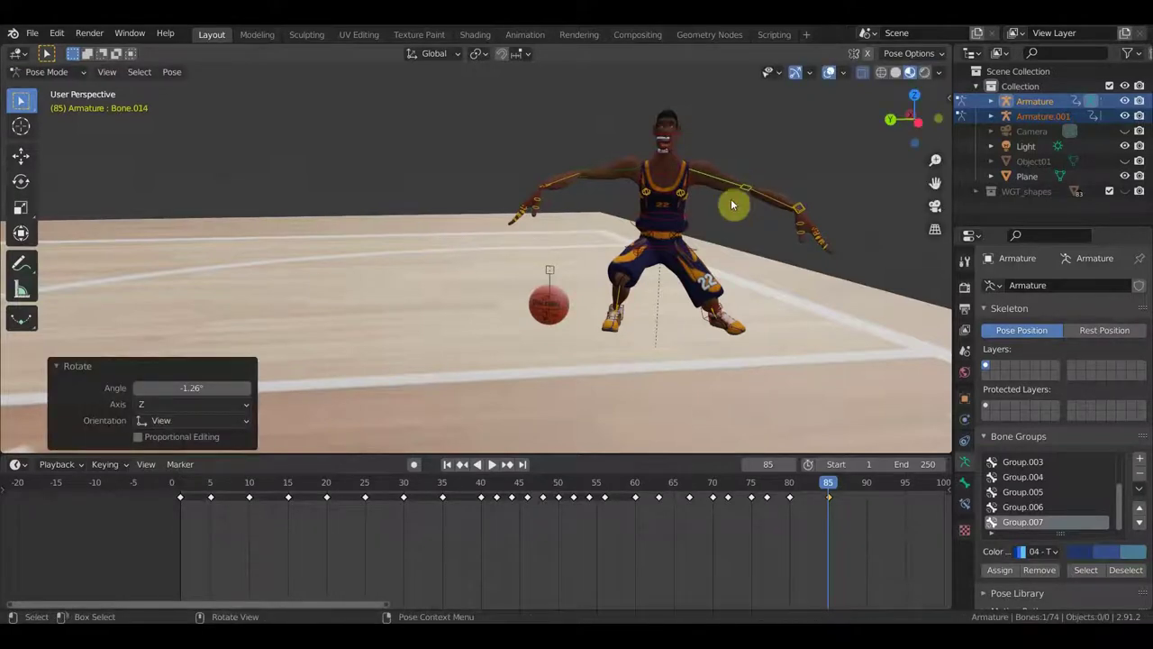
middle_click_drag(695, 231, 657, 207)
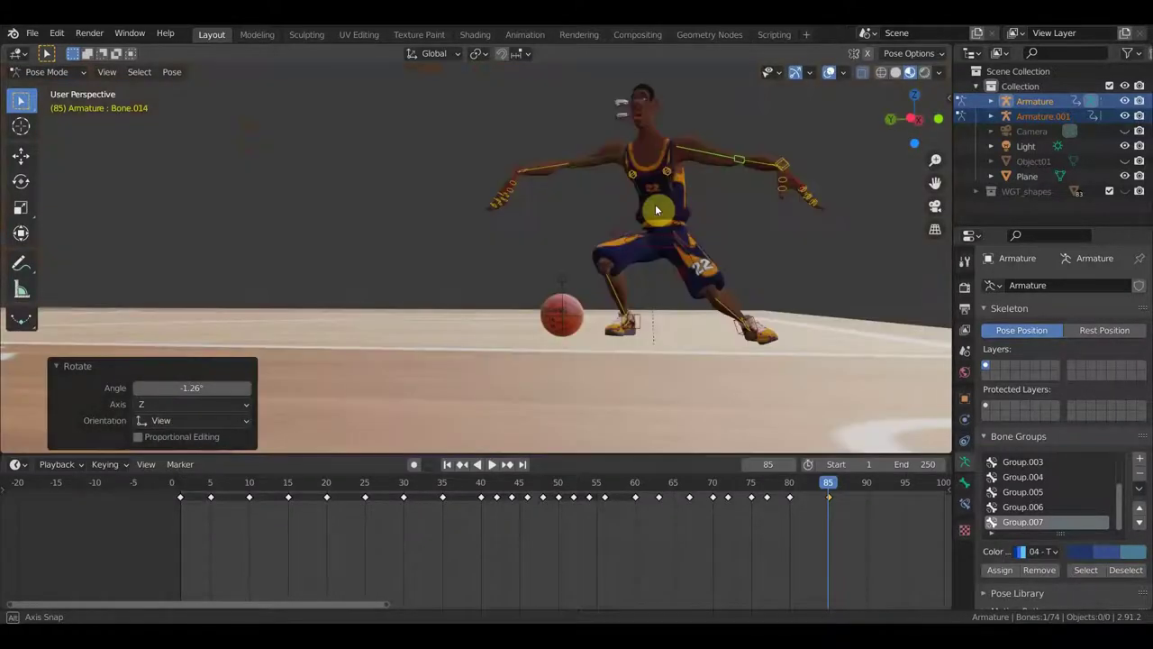
left_click(642, 319)
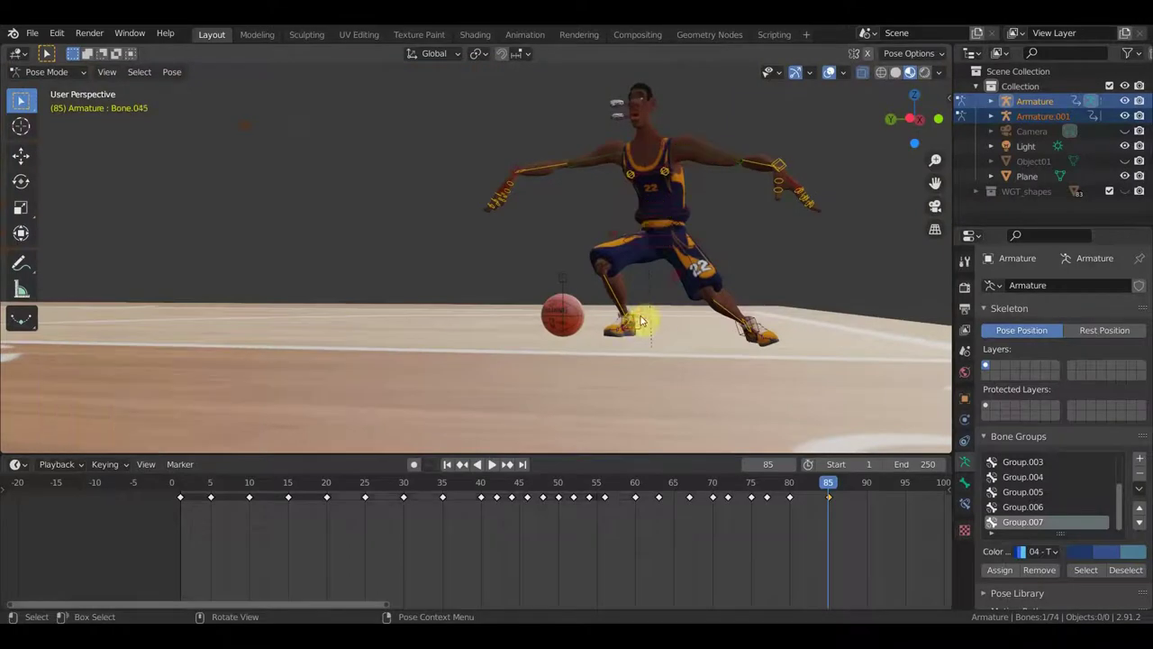
key("g")
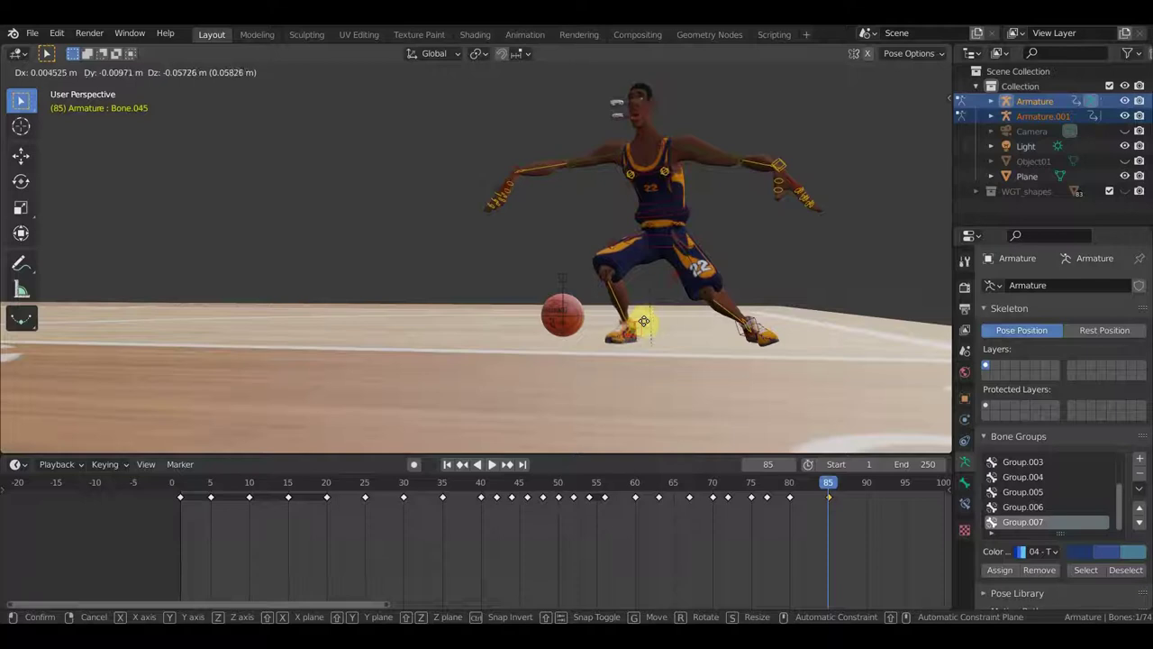
left_click(641, 320)
Step: Turn the body bones by -29.8° and -25.5° to rotate the torso
mouse_move(642, 320)
middle_mouse_down()
mouse_move(674, 268)
mouse_move(776, 376)
middle_mouse_up()
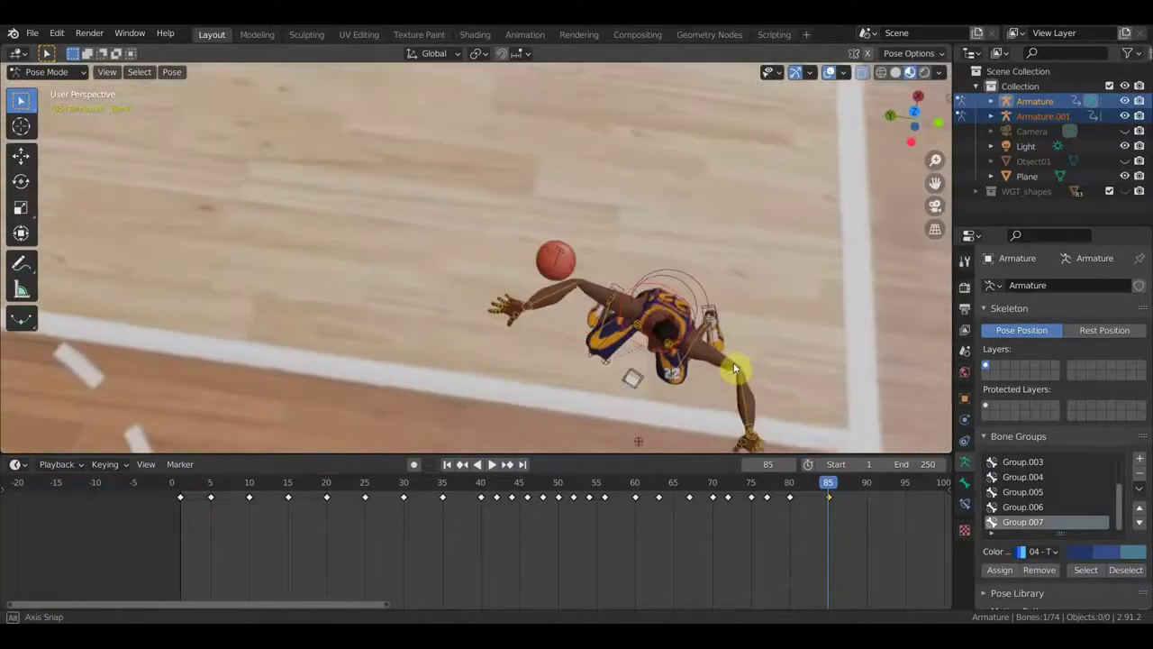
key("r")
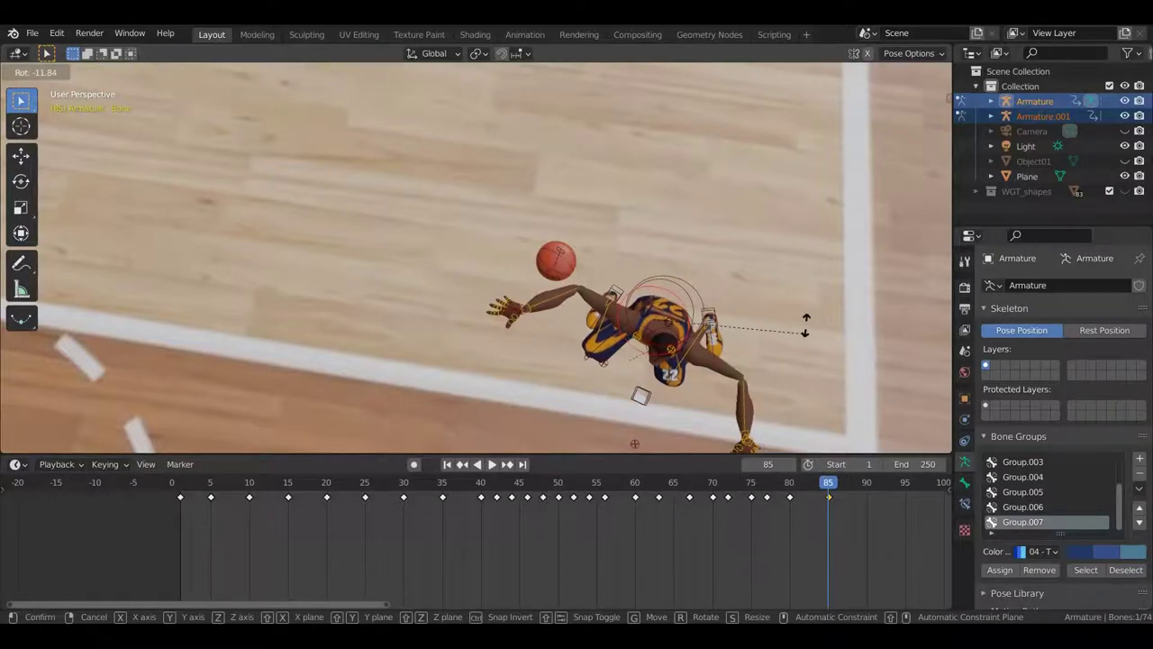
left_click(798, 293)
mouse_move(798, 293)
middle_mouse_down()
mouse_move(796, 329)
mouse_move(784, 210)
middle_mouse_up()
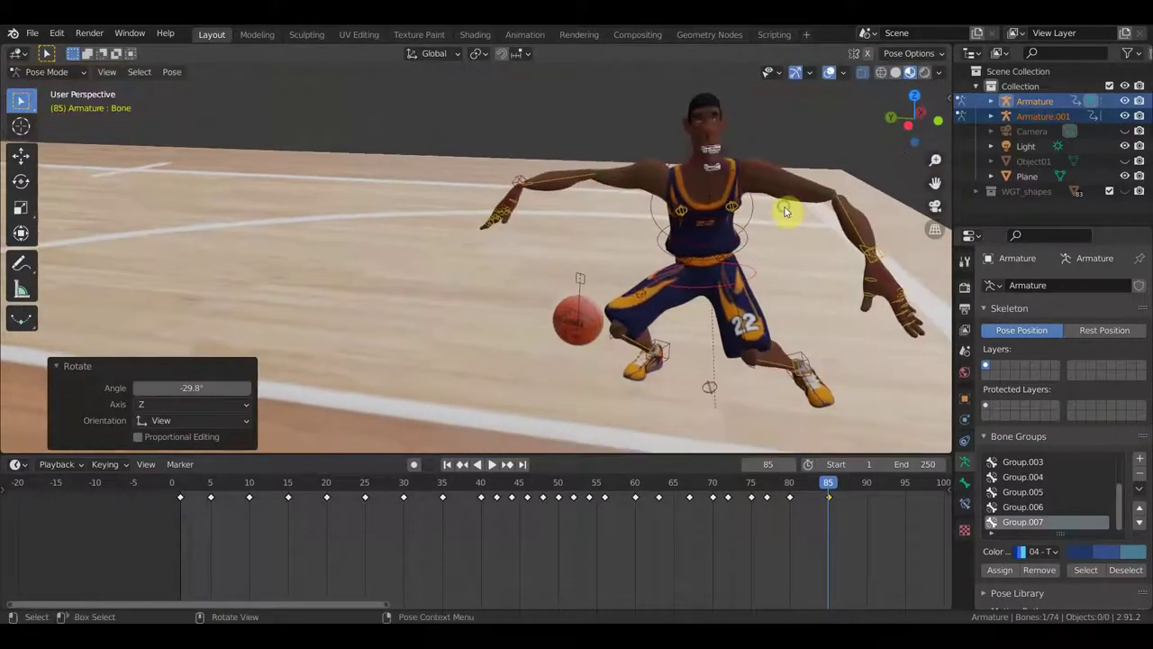
mouse_move(709, 240)
middle_mouse_down()
mouse_move(757, 343)
mouse_move(780, 265)
mouse_move(818, 221)
middle_mouse_up()
key("r")
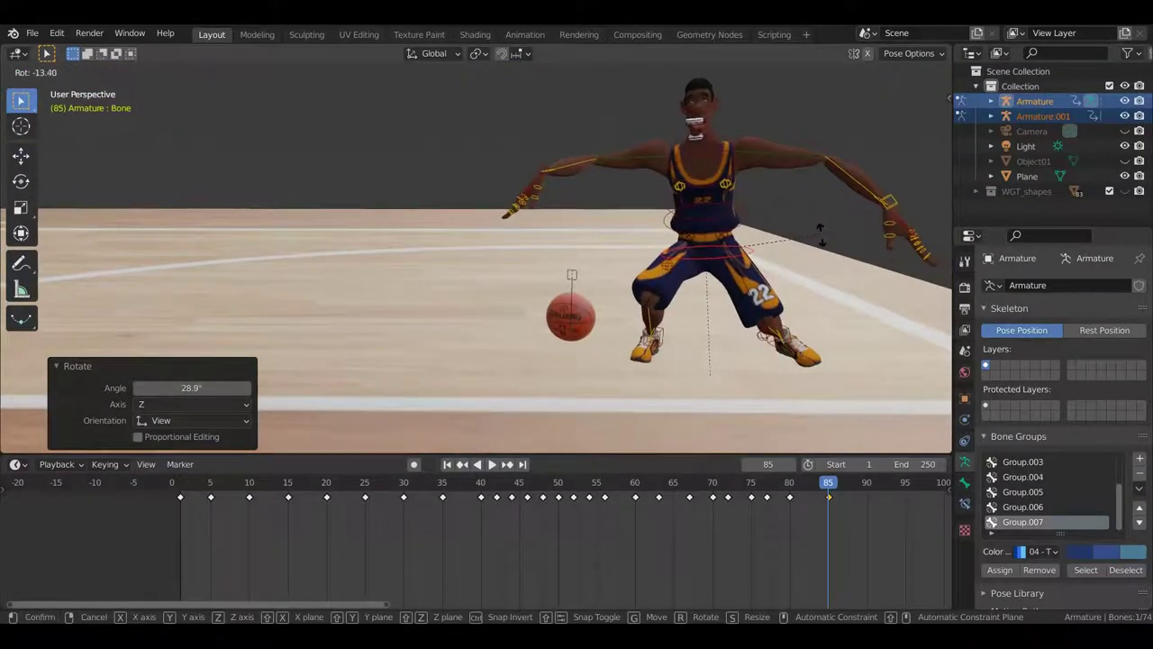
left_click(815, 238)
key("r")
middle_click_drag(772, 201, 776, 286)
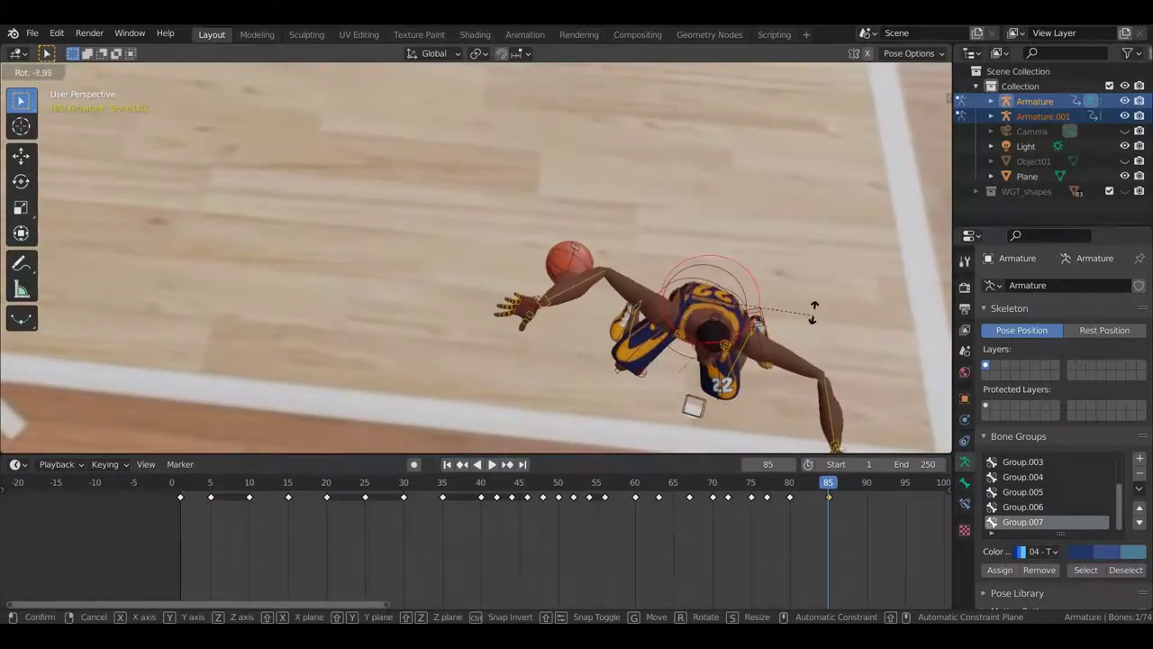
left_click(814, 284)
Step: Swing arm bone Bone.014 outward with two rotations
mouse_move(811, 285)
middle_mouse_down()
mouse_move(807, 195)
mouse_move(788, 197)
mouse_move(766, 164)
middle_mouse_up()
scroll(802, 216, "down", 2)
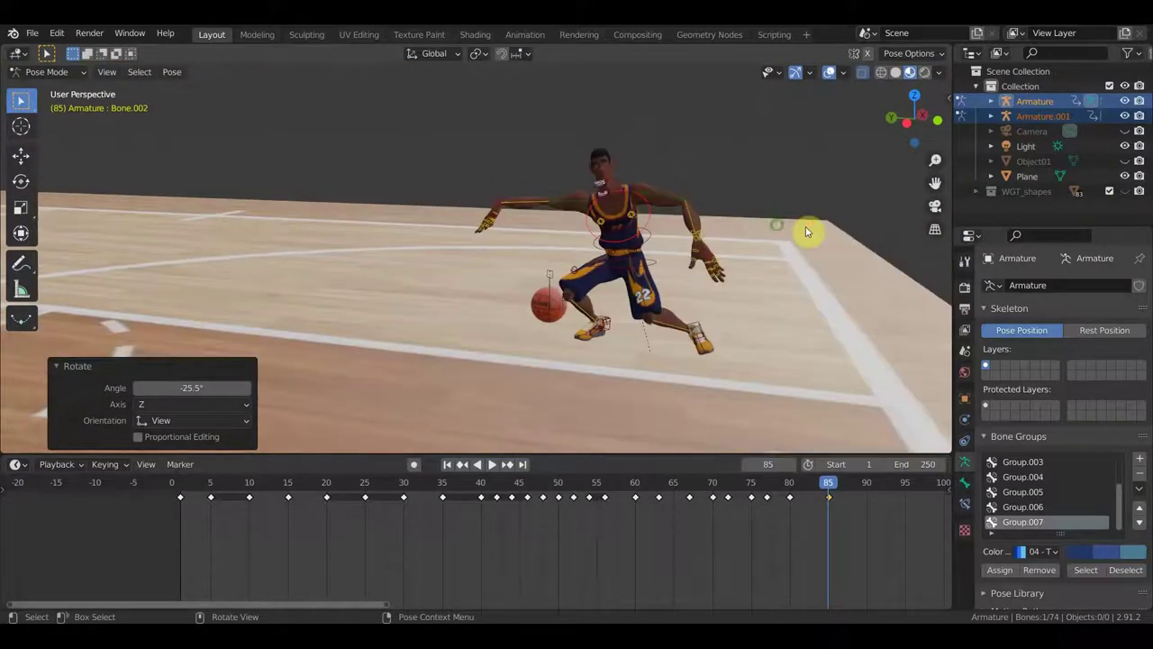
left_click(663, 198)
mouse_move(662, 198)
middle_mouse_down()
mouse_move(688, 185)
mouse_move(703, 213)
mouse_move(687, 242)
middle_mouse_up()
key("r")
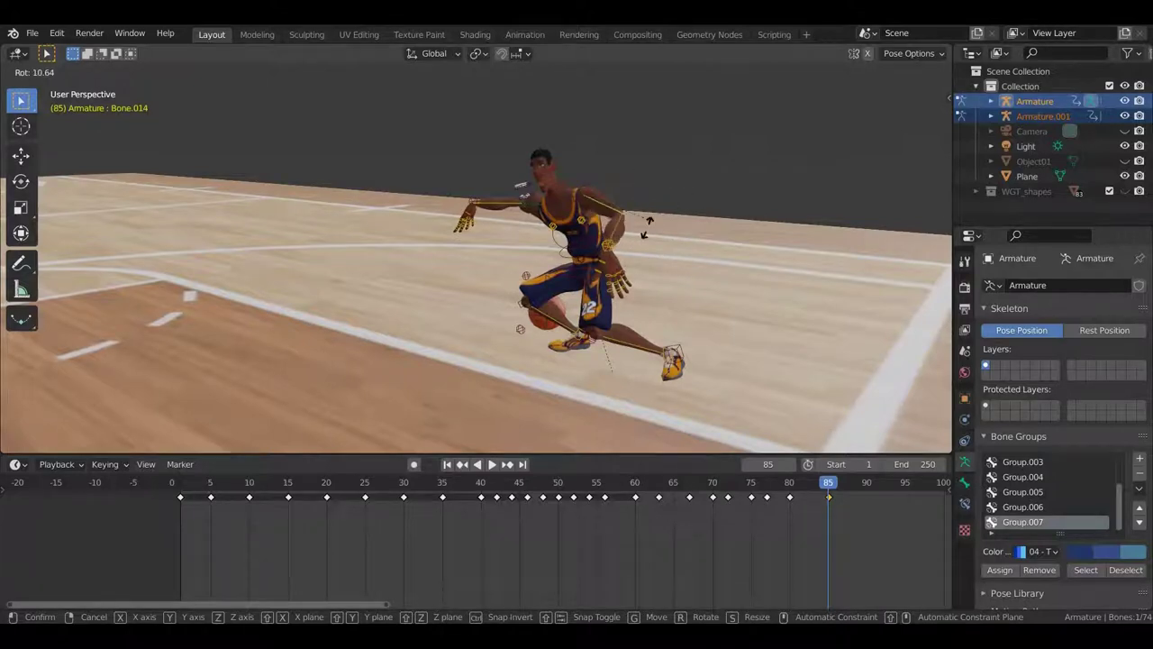
left_click(584, 278)
mouse_move(584, 278)
middle_mouse_down()
mouse_move(765, 227)
mouse_move(740, 208)
mouse_move(718, 219)
middle_mouse_up()
key("r")
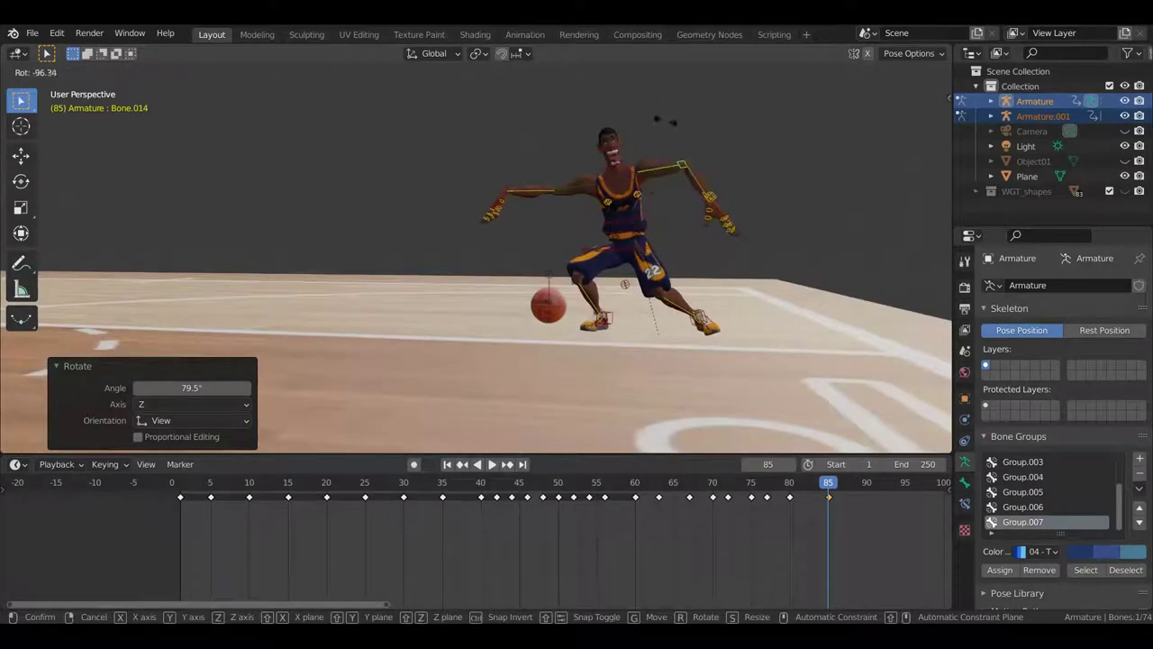
left_click(678, 150)
Step: Rotate the chest and twist the hips to 22.9°, then select all bones
scroll(685, 185, "up", 2)
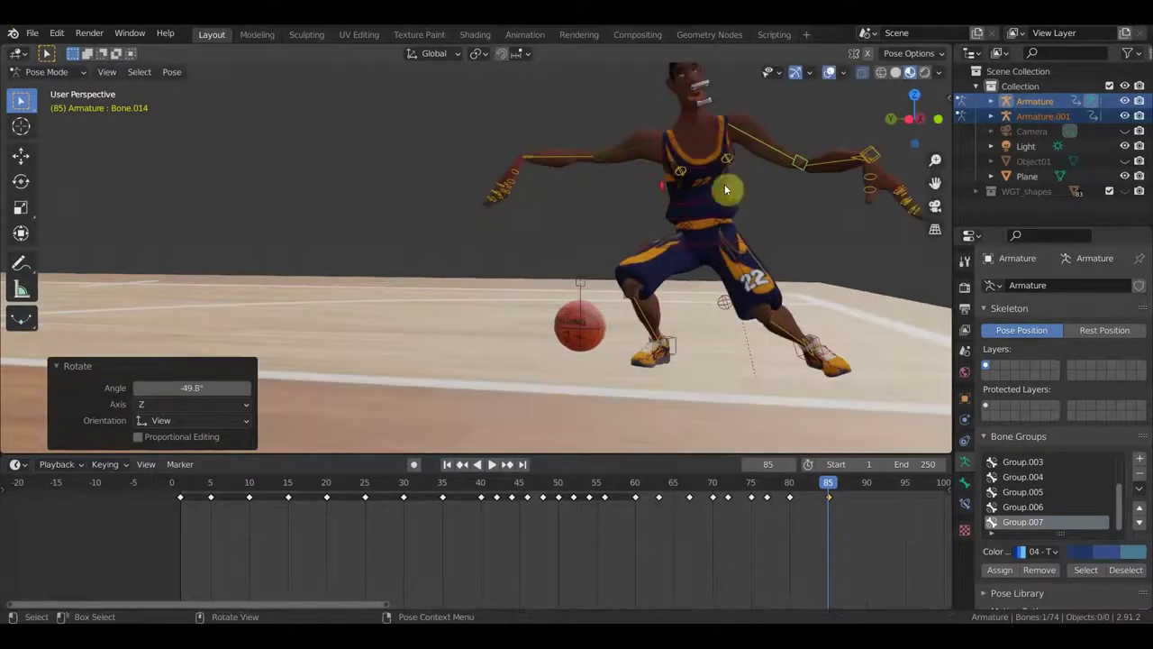
scroll(726, 197, "down", 1)
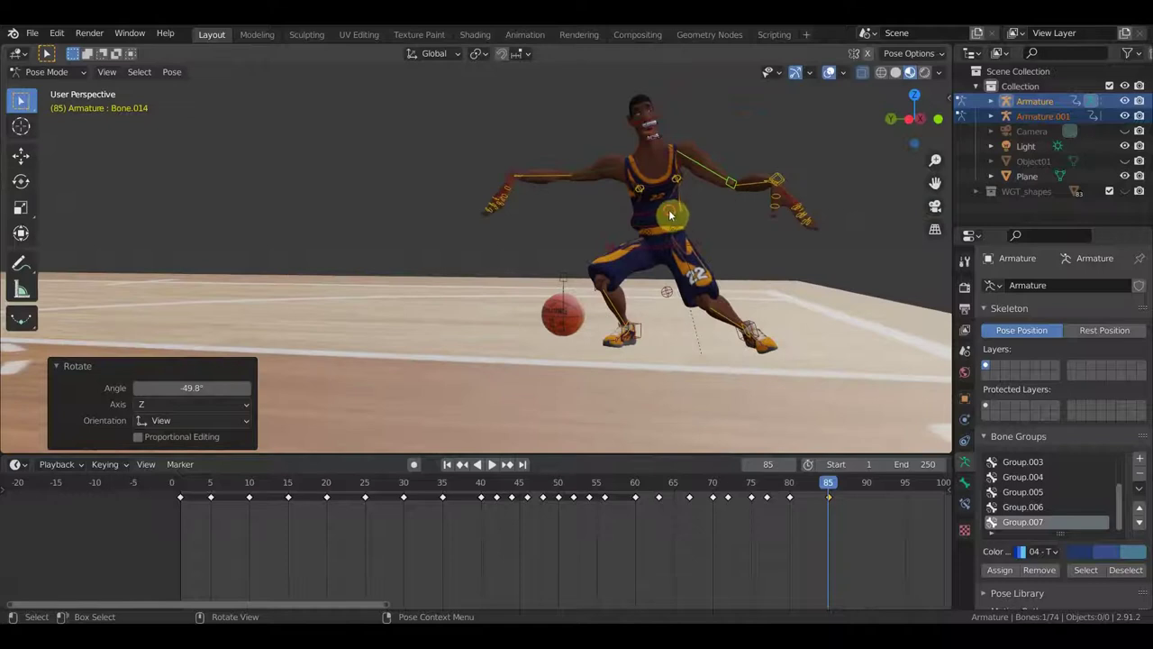
left_click(701, 210)
key("r")
left_click(694, 239)
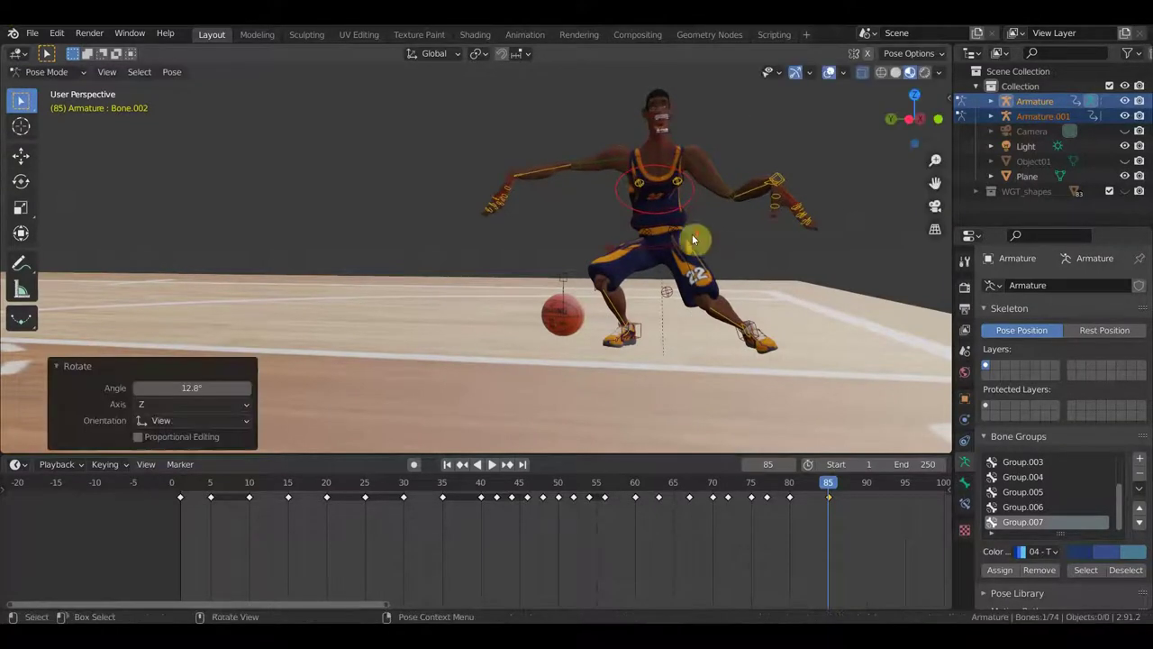
left_click(689, 229)
key("r")
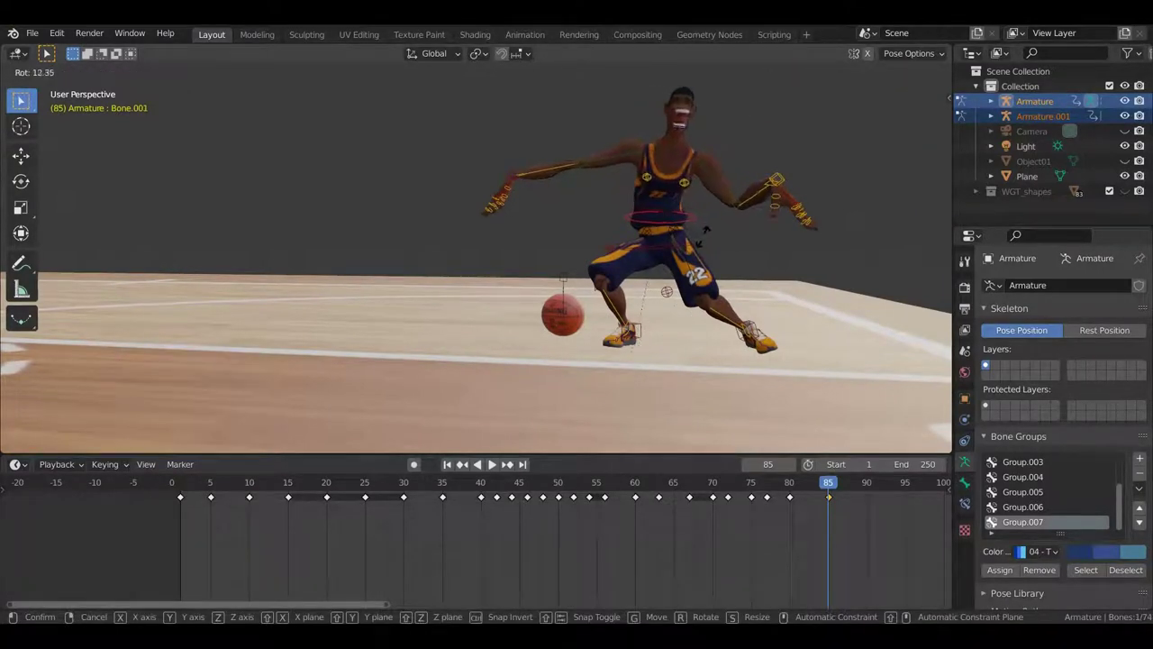
left_click(709, 225)
mouse_move(697, 255)
middle_mouse_down()
mouse_move(733, 342)
mouse_move(741, 250)
mouse_move(707, 279)
middle_mouse_up()
key("r")
left_click(717, 371)
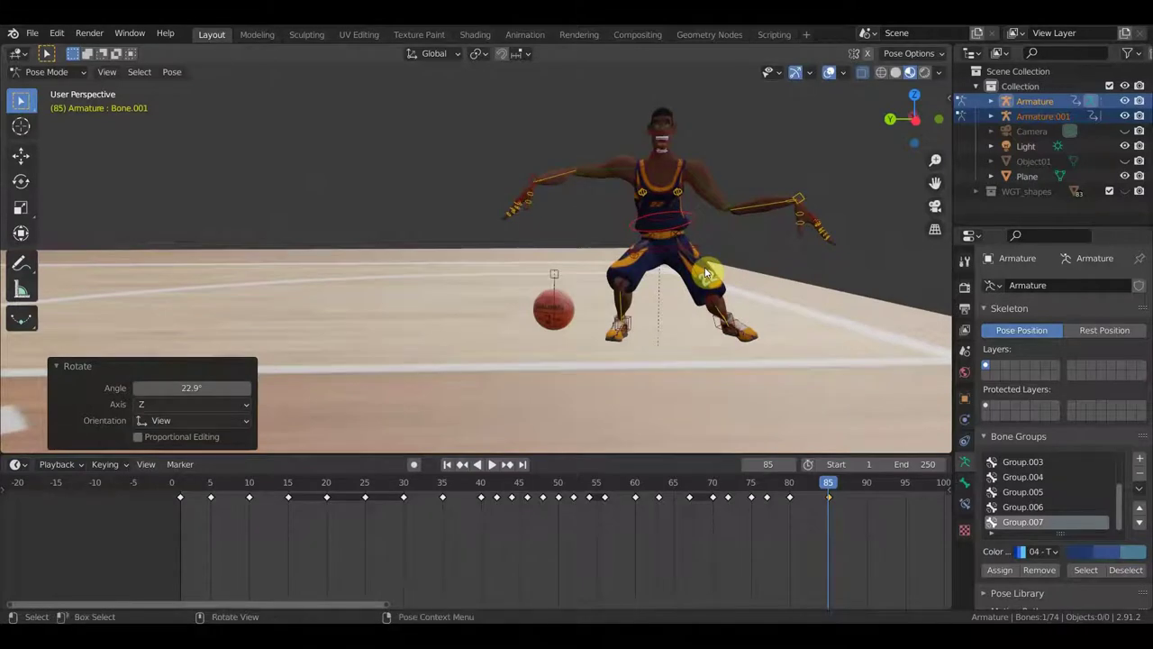
key("a")
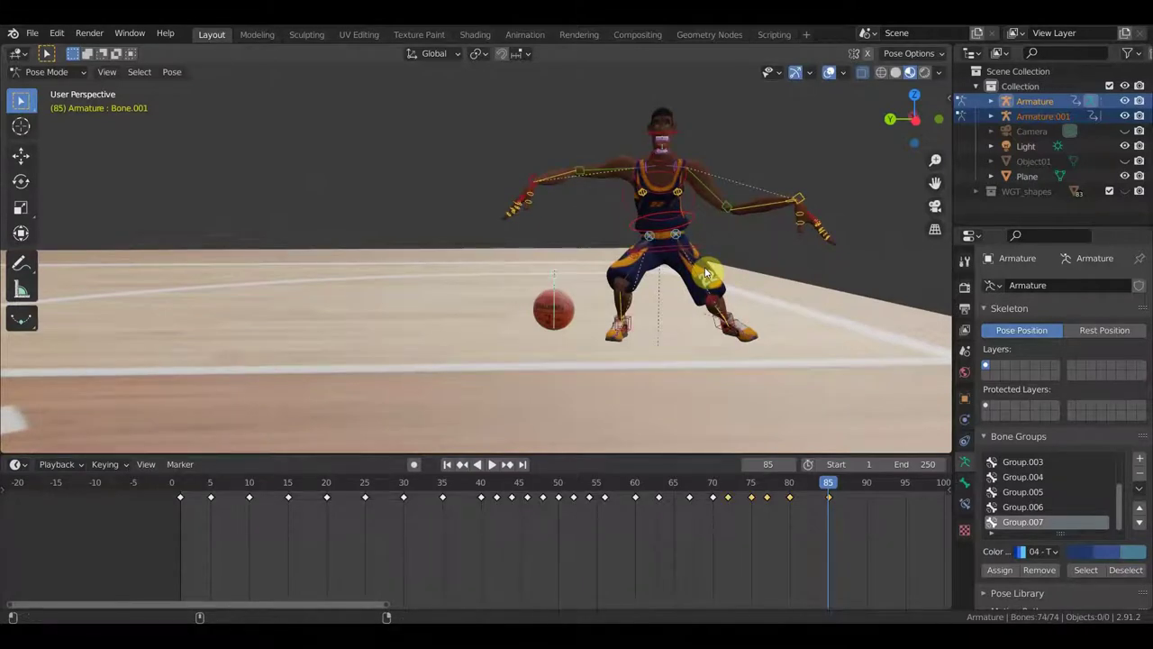
Step: Close the accidental Windows Run dialog and move the whole player across the court
key("super+r")
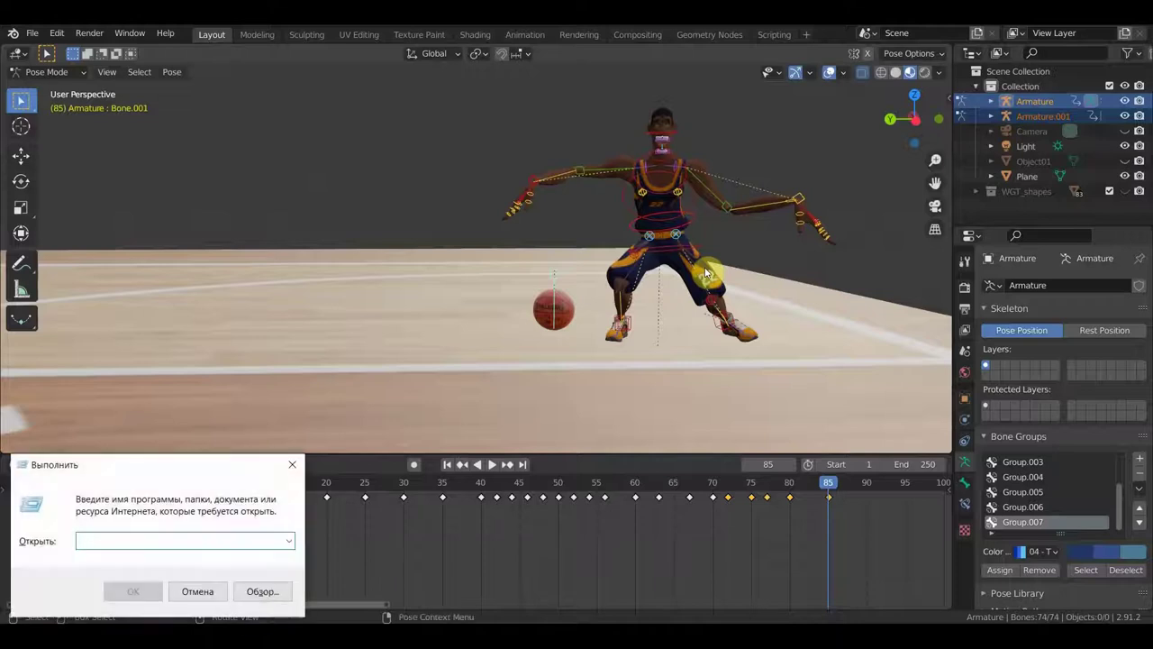
key("super")
left_click(655, 35)
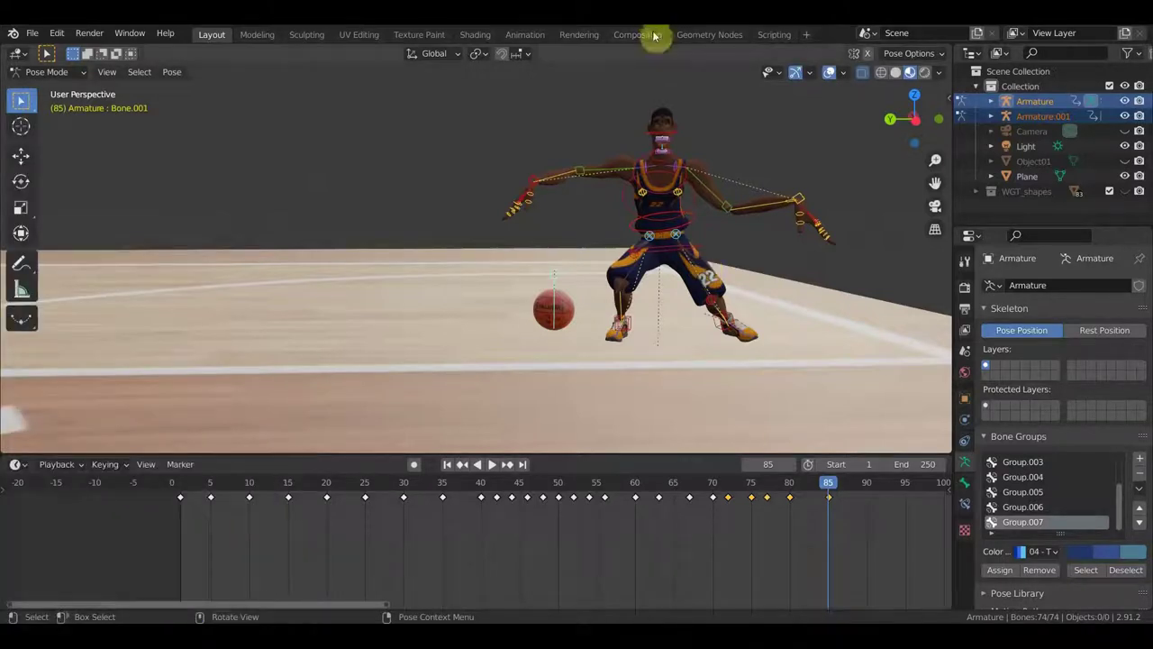
left_click(667, 185, "alt")
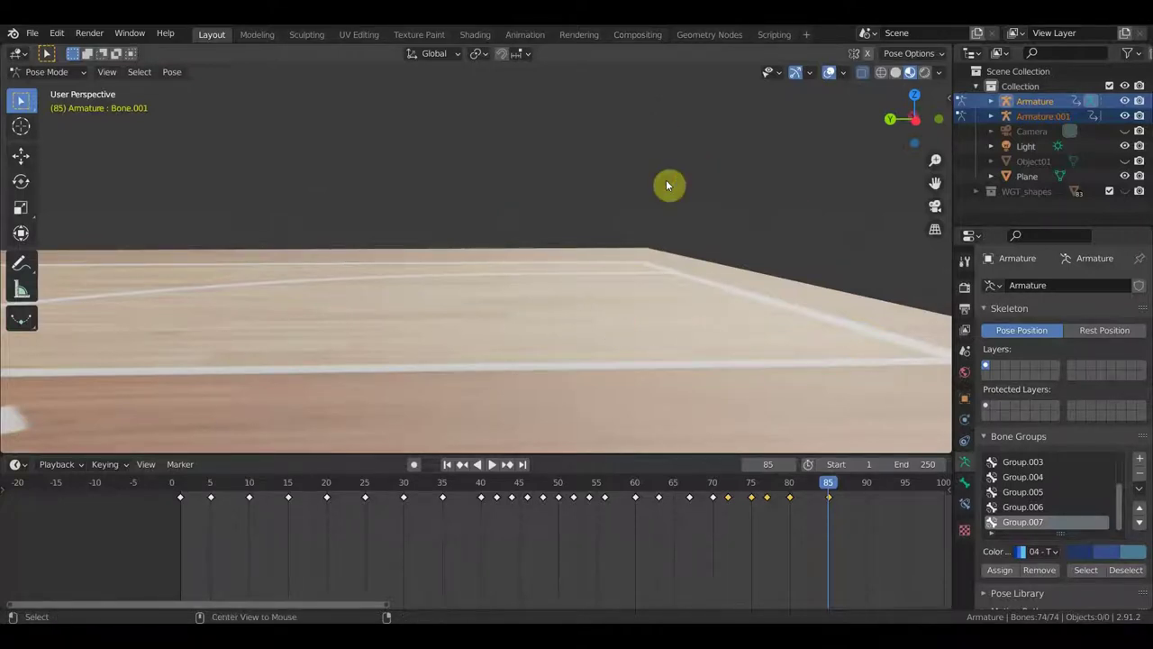
mouse_move(665, 186)
middle_mouse_down()
mouse_move(327, 309)
mouse_move(301, 301)
mouse_move(572, 330)
mouse_move(529, 308)
middle_mouse_up()
key("g")
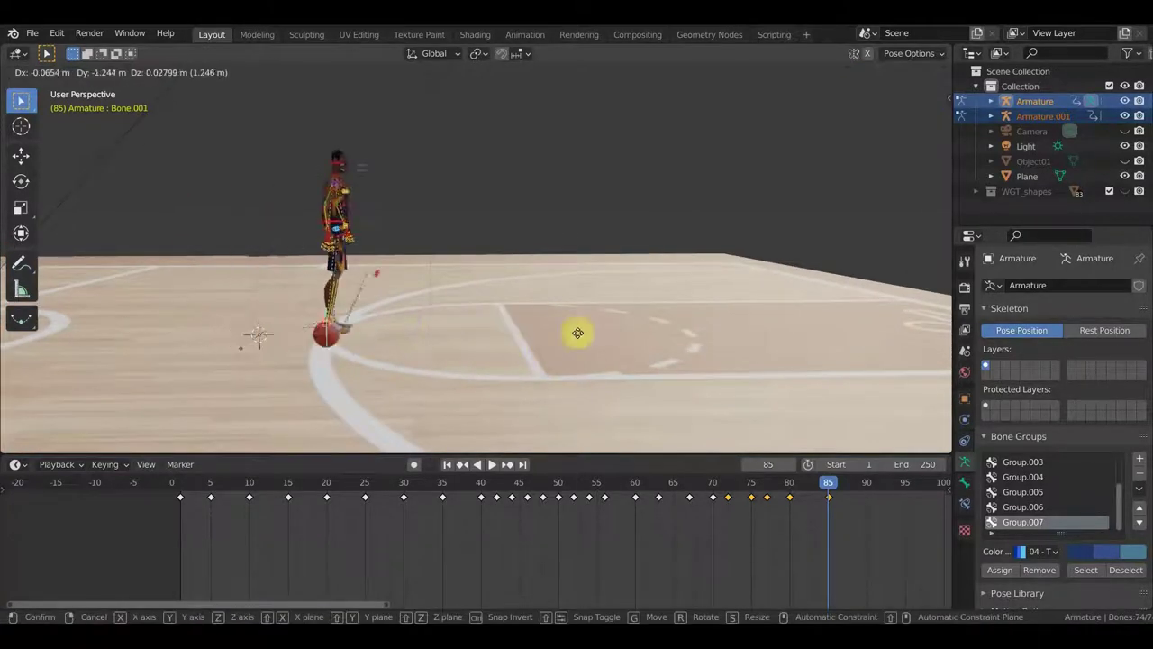
left_click(927, 301)
mouse_move(857, 315)
middle_mouse_down()
mouse_move(723, 360)
mouse_move(660, 359)
mouse_move(762, 427)
middle_mouse_up()
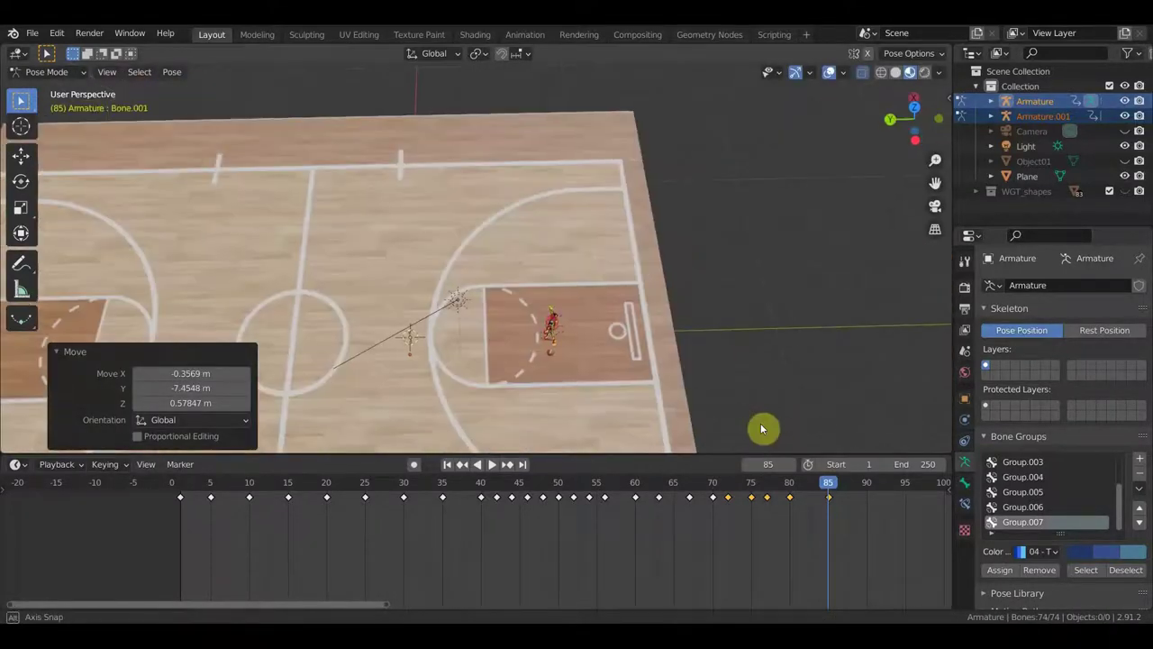
Step: From Top view, turn the whole player 81.9° and shift him
key("KP_7")
scroll(628, 433, "down", 3)
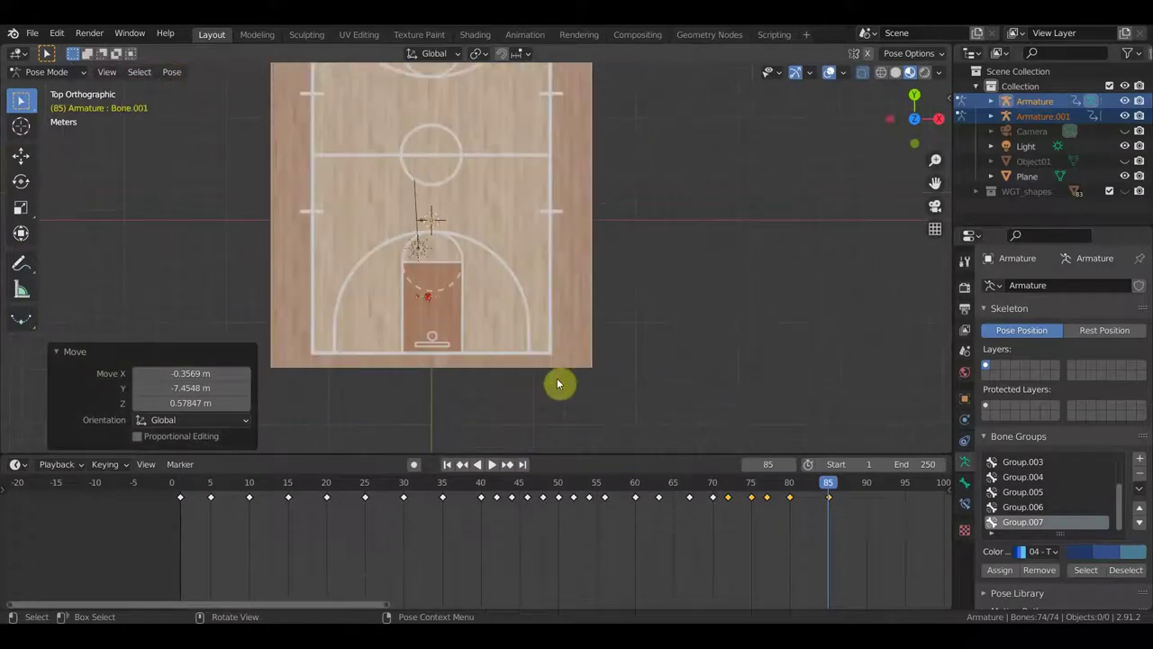
key("r")
left_click(449, 422)
key("g")
left_click(544, 427)
Step: Move the player to his final spot beside the free-throw lane
mouse_move(544, 427)
middle_mouse_down()
mouse_move(733, 276)
mouse_move(572, 265)
mouse_move(618, 307)
middle_mouse_up()
scroll(726, 296, "up", 2)
scroll(726, 296, "down", 3)
key("g")
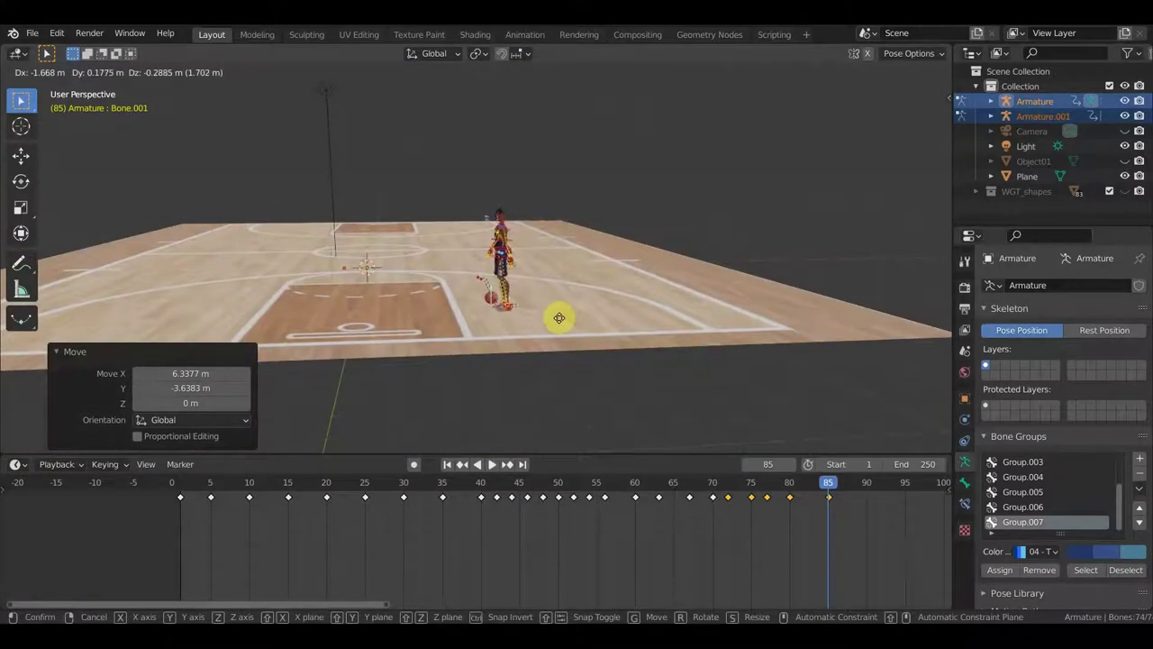
left_click(561, 317)
scroll(568, 320, "up", 2)
mouse_move(579, 322)
middle_mouse_down()
mouse_move(700, 386)
mouse_move(744, 319)
mouse_move(768, 321)
mouse_move(479, 297)
mouse_move(592, 307)
middle_mouse_up()
scroll(487, 302, "up", 3)
Step: Move both foot bones outward to widen the player's stance
left_click(532, 372)
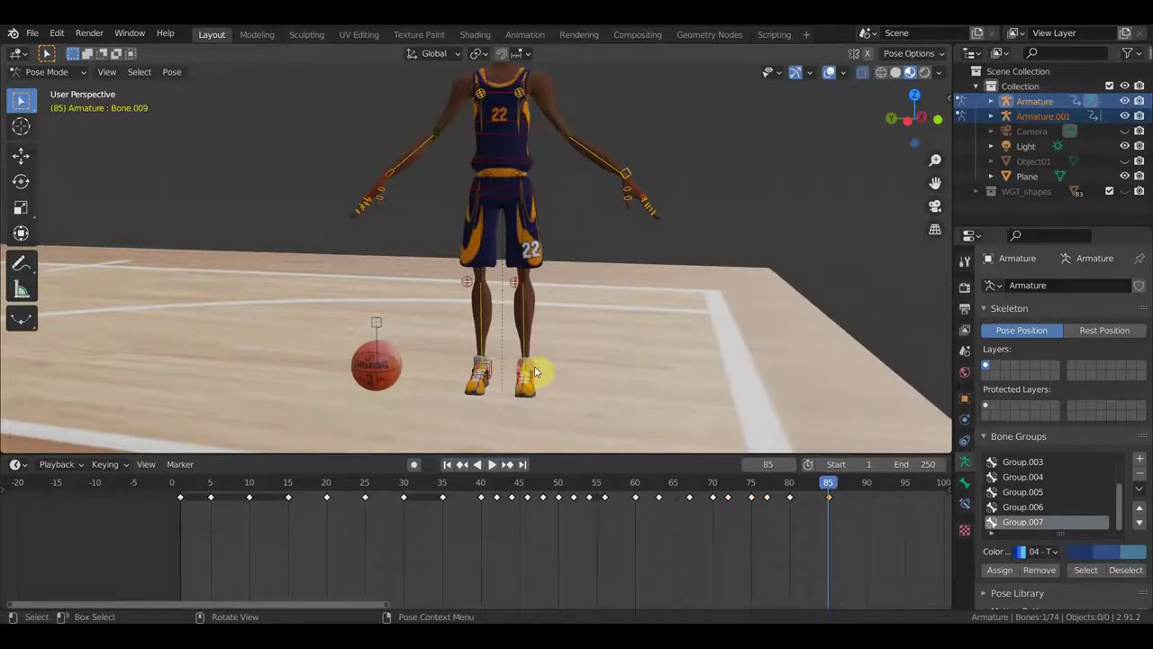
key("g")
left_click(590, 376)
left_click(491, 372)
key("g")
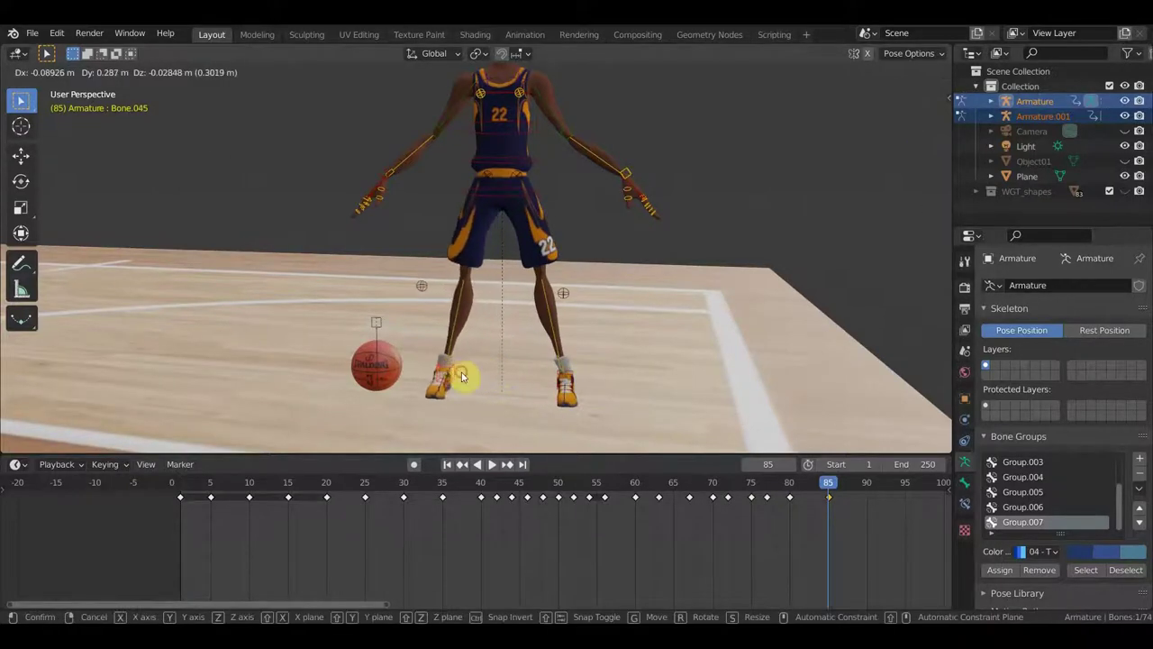
left_click(463, 377)
mouse_move(577, 292)
middle_mouse_down()
mouse_move(446, 304)
mouse_move(397, 294)
middle_mouse_up()
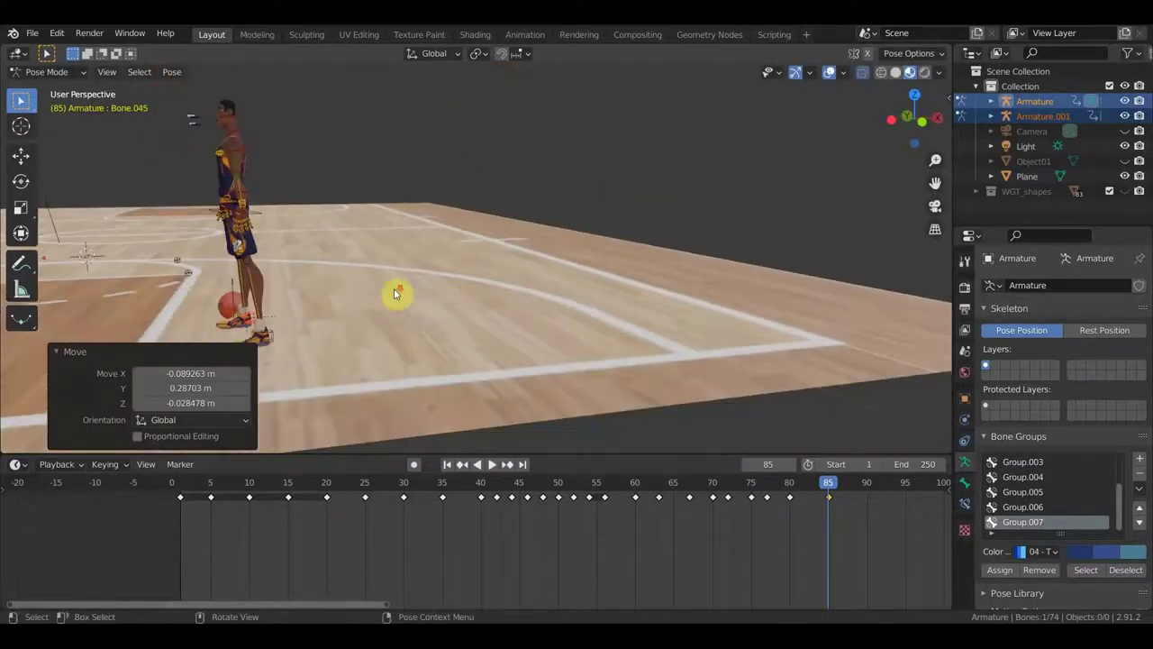
Step: Drop the root bone about 0.8 m, shift a foot 0.39 m, and keyframe frame 85
left_click(263, 219)
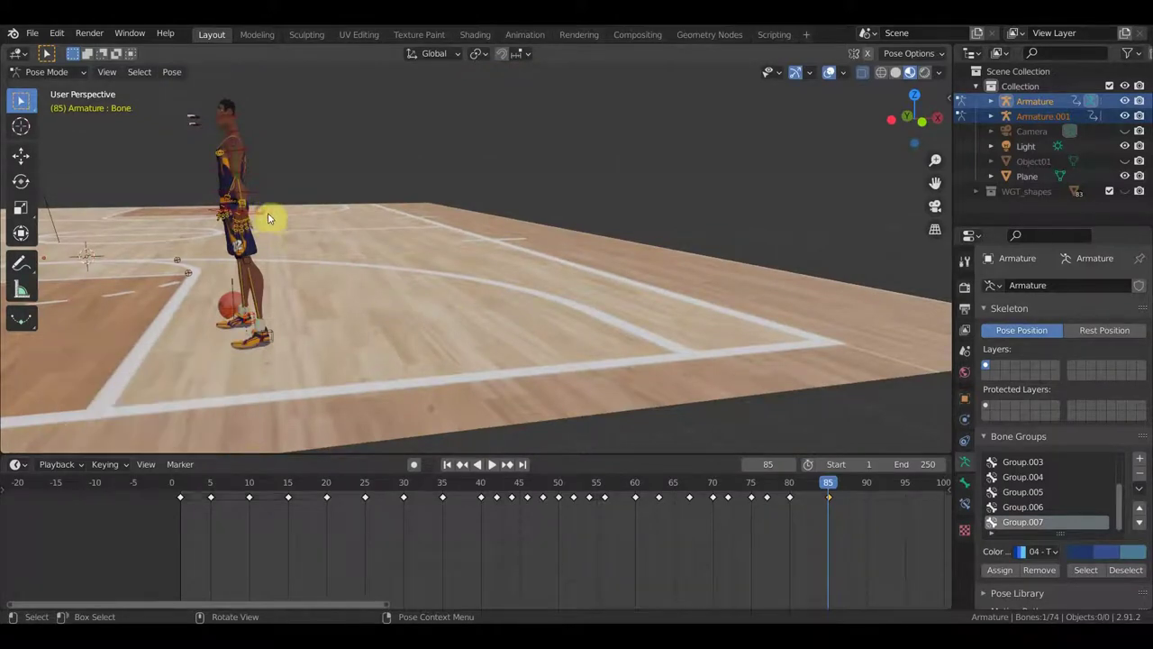
key("g")
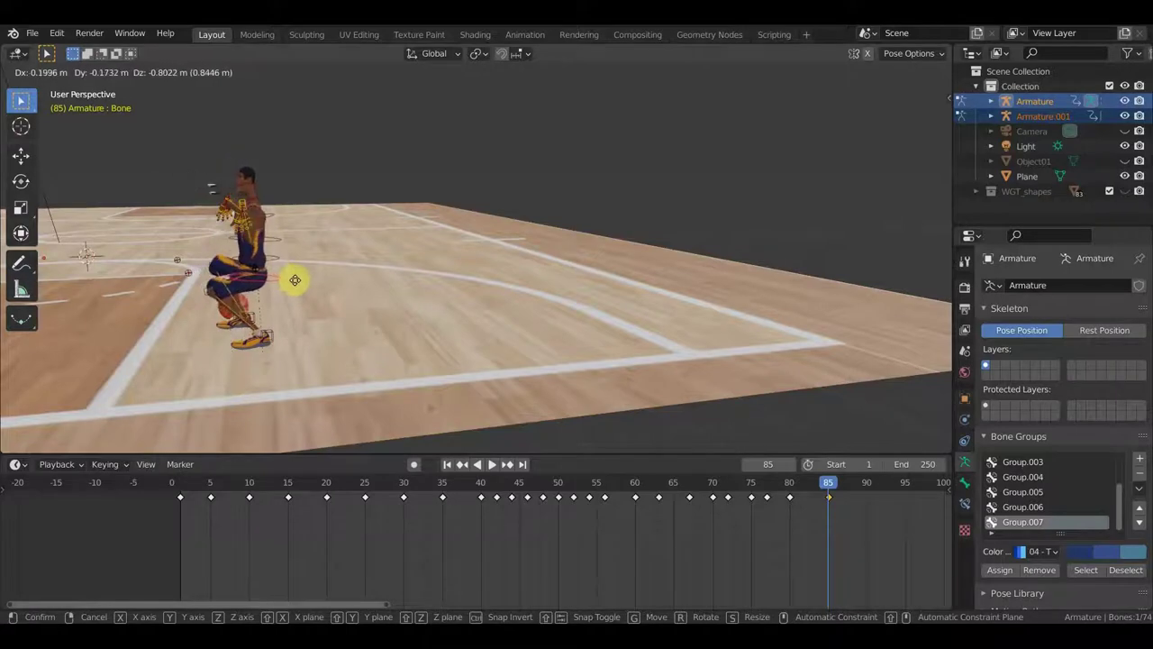
left_click(290, 282)
left_click(271, 334)
key("g")
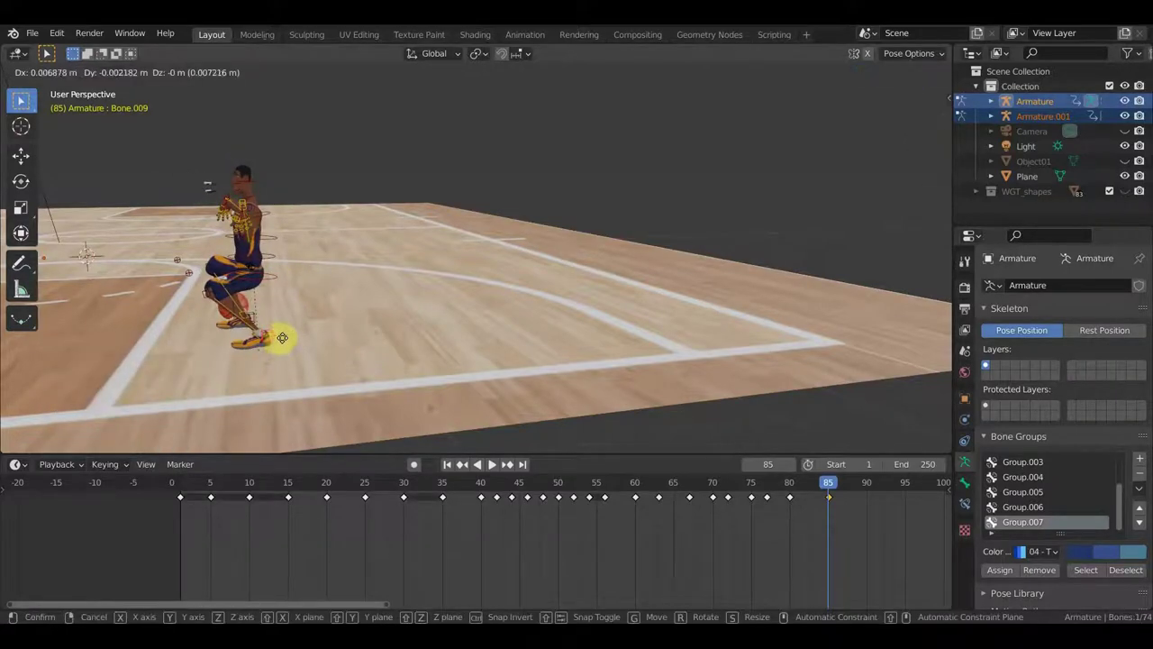
left_click(306, 337)
mouse_move(306, 337)
middle_mouse_down()
mouse_move(512, 384)
mouse_move(494, 403)
mouse_move(479, 380)
middle_mouse_up()
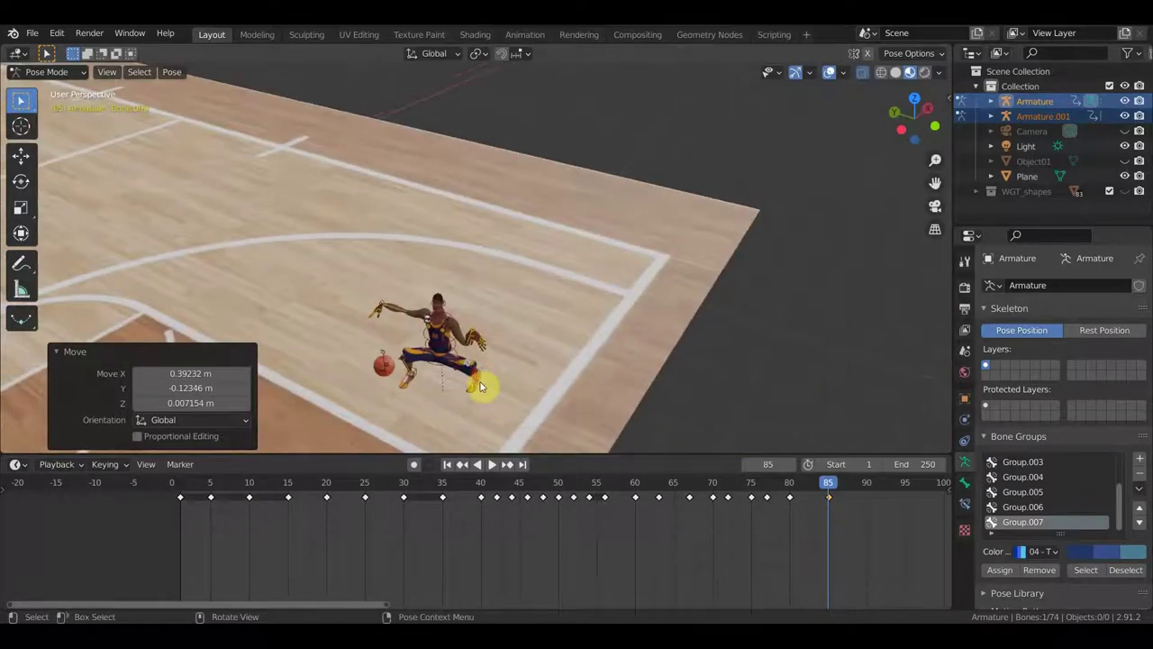
key("i")
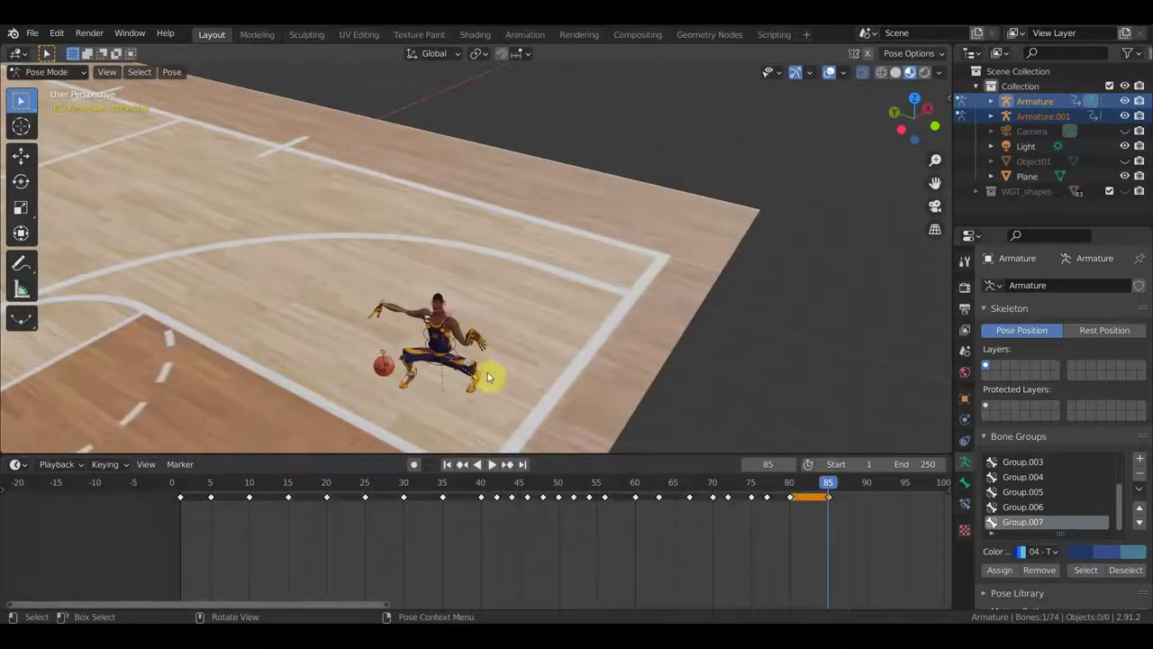
mouse_move(538, 367)
middle_mouse_down("shift")
mouse_move(535, 240)
mouse_move(593, 316)
middle_mouse_up("shift")
scroll(535, 240, "up", 4)
Step: Swing the lower leg forward and rotate the leg bone 46.3°
scroll(528, 226, "up", 2)
left_click(571, 289)
key("r")
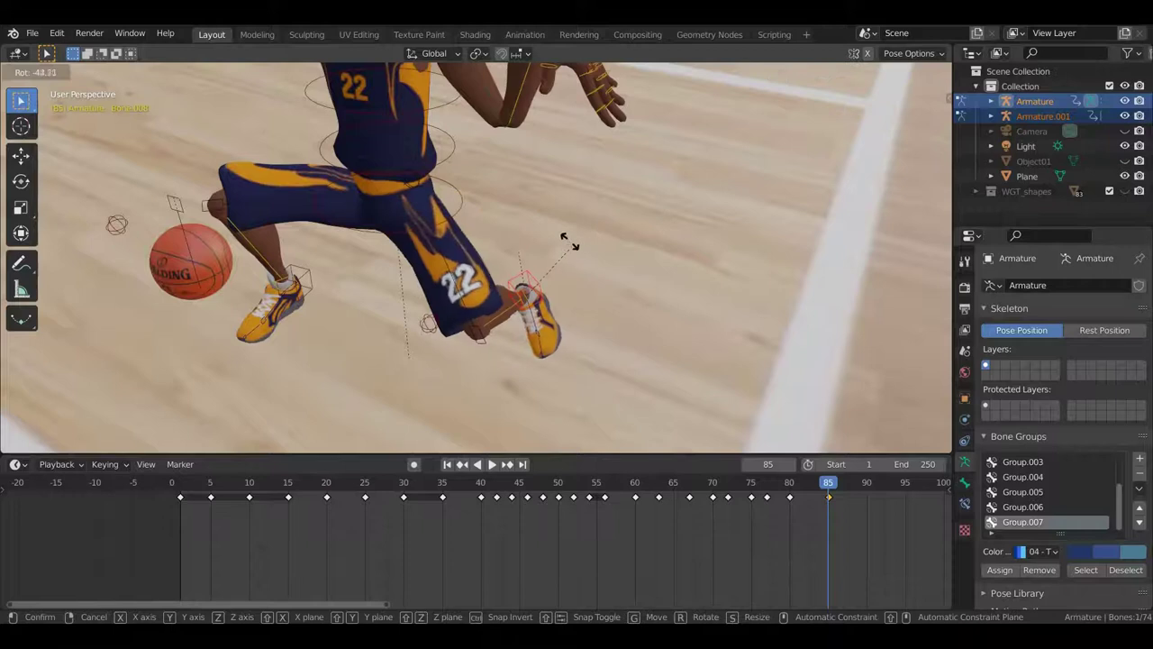
left_click(546, 248)
mouse_move(535, 254)
middle_mouse_down()
mouse_move(492, 214)
mouse_move(505, 217)
middle_mouse_up()
scroll(452, 254, "down", 2)
mouse_move(484, 261)
middle_mouse_down()
mouse_move(603, 365)
mouse_move(568, 419)
mouse_move(546, 372)
mouse_move(471, 361)
mouse_move(455, 339)
middle_mouse_up()
key("r")
left_click(538, 440)
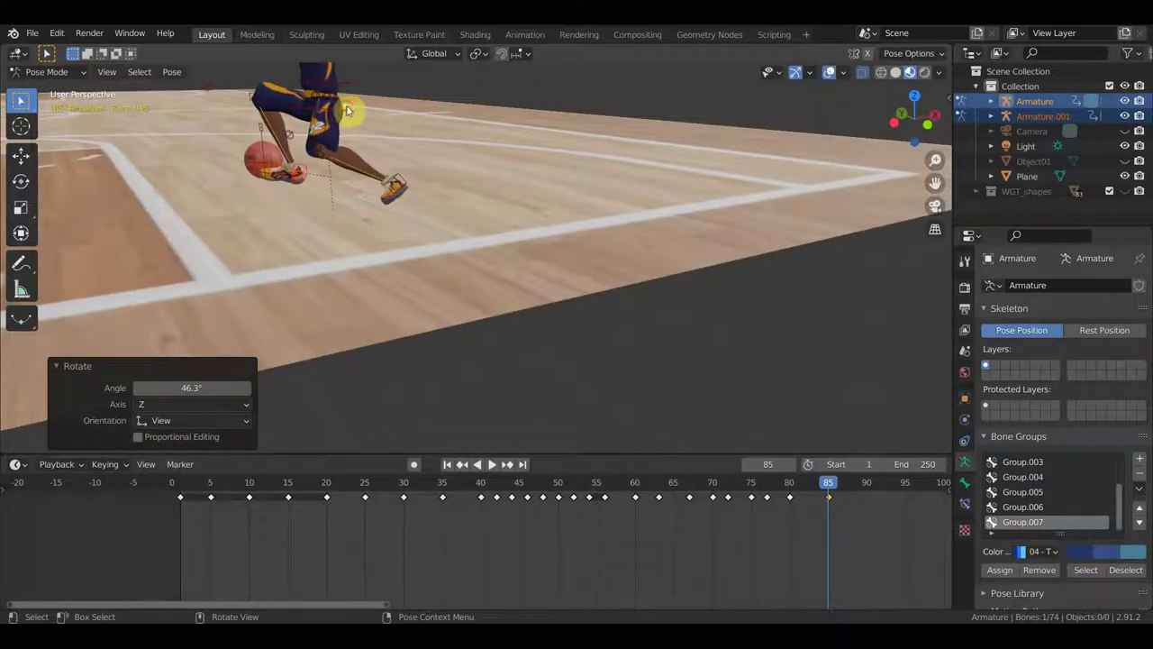
Step: Rotate the leg again, shift the body, and move Bone.048 about 0.6 m
mouse_move(368, 121)
middle_mouse_down()
mouse_move(355, 124)
mouse_move(393, 113)
mouse_move(434, 222)
mouse_move(405, 226)
mouse_move(389, 286)
middle_mouse_up()
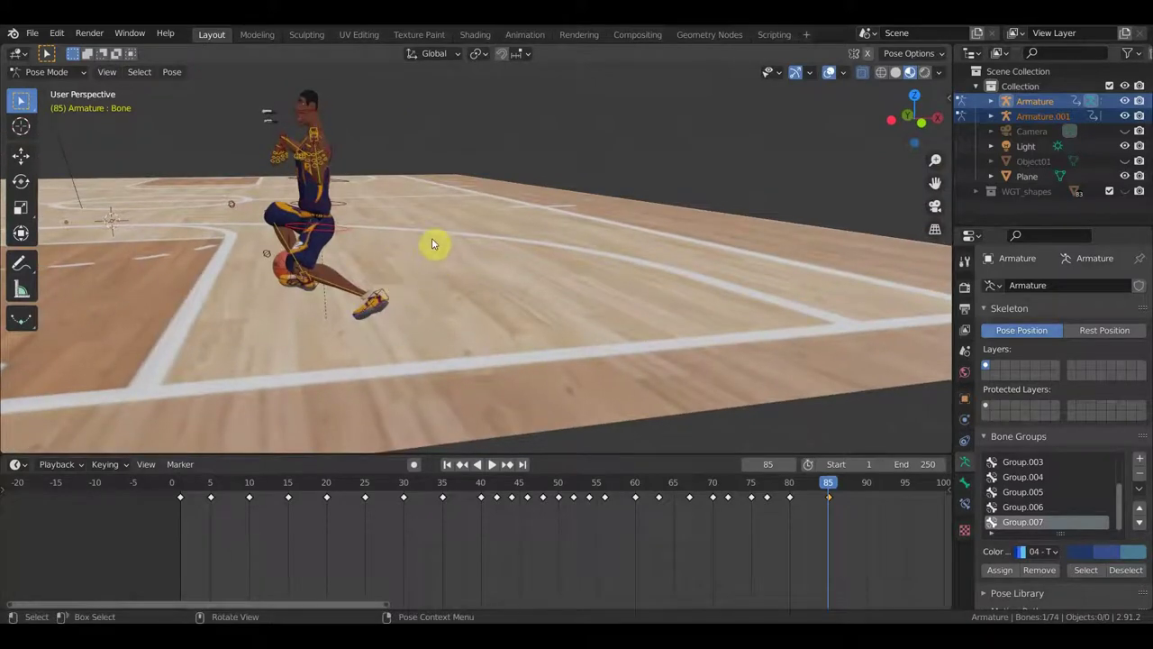
key("r")
left_click(428, 211)
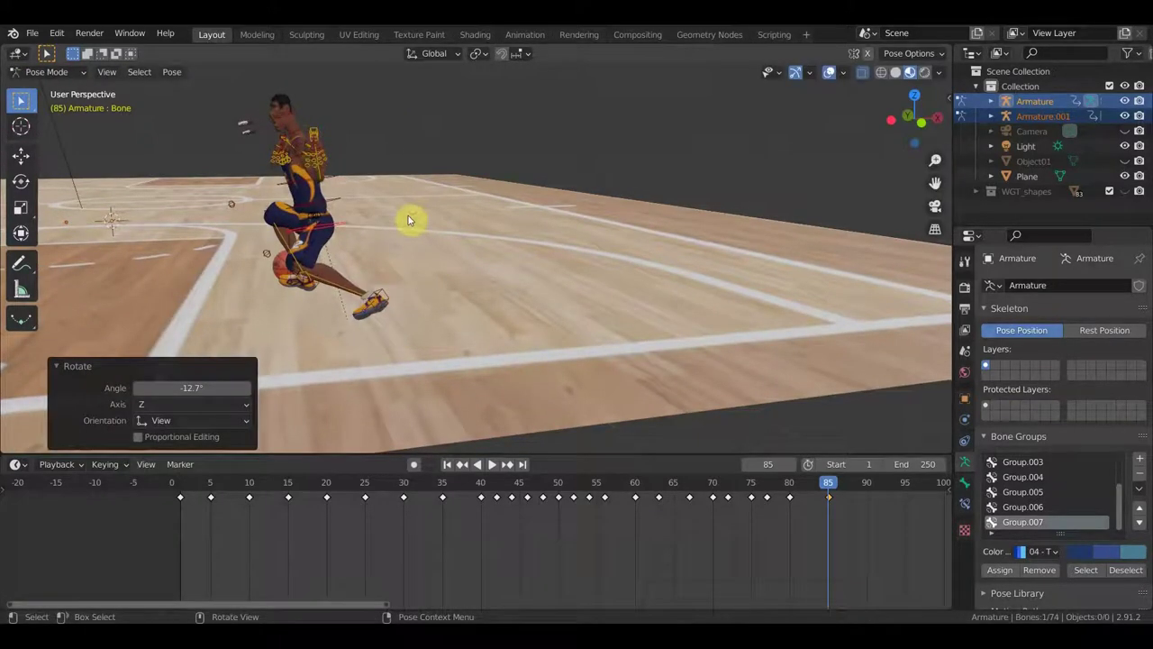
key("g")
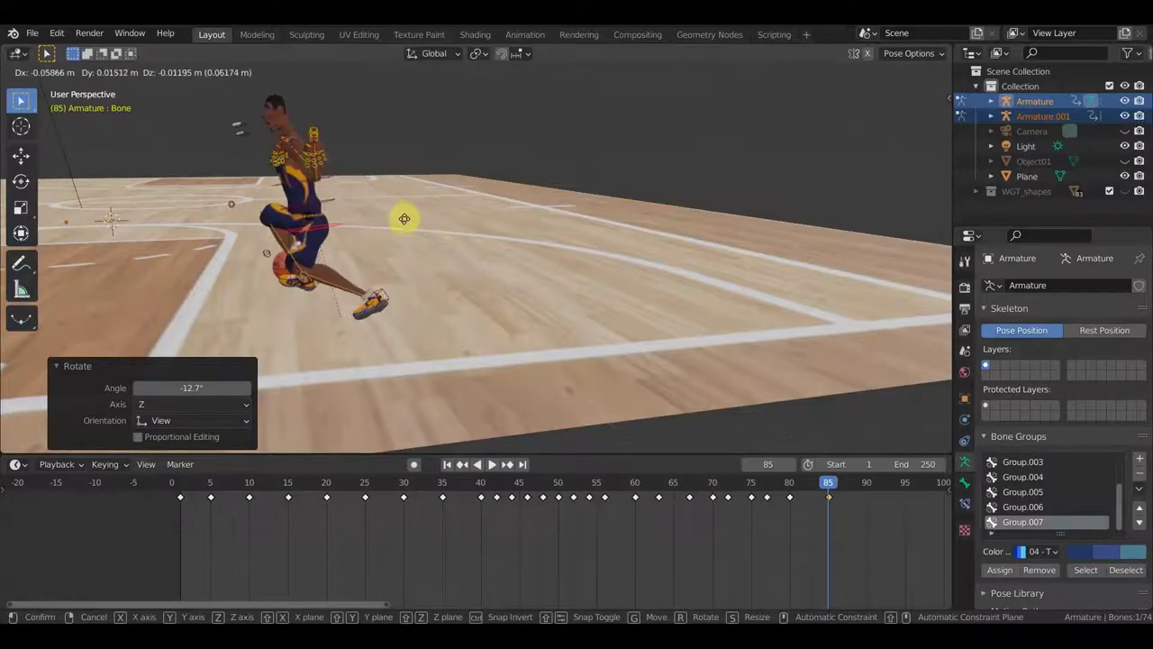
left_click(406, 227)
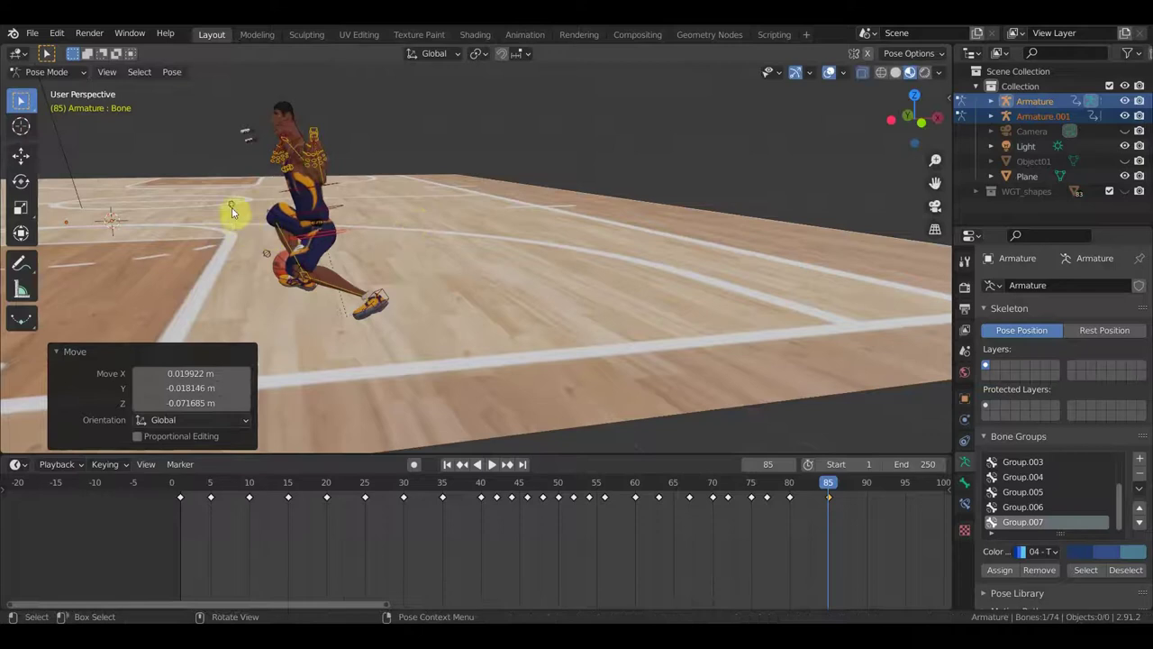
left_click(295, 206)
middle_click_drag(295, 205, 367, 354)
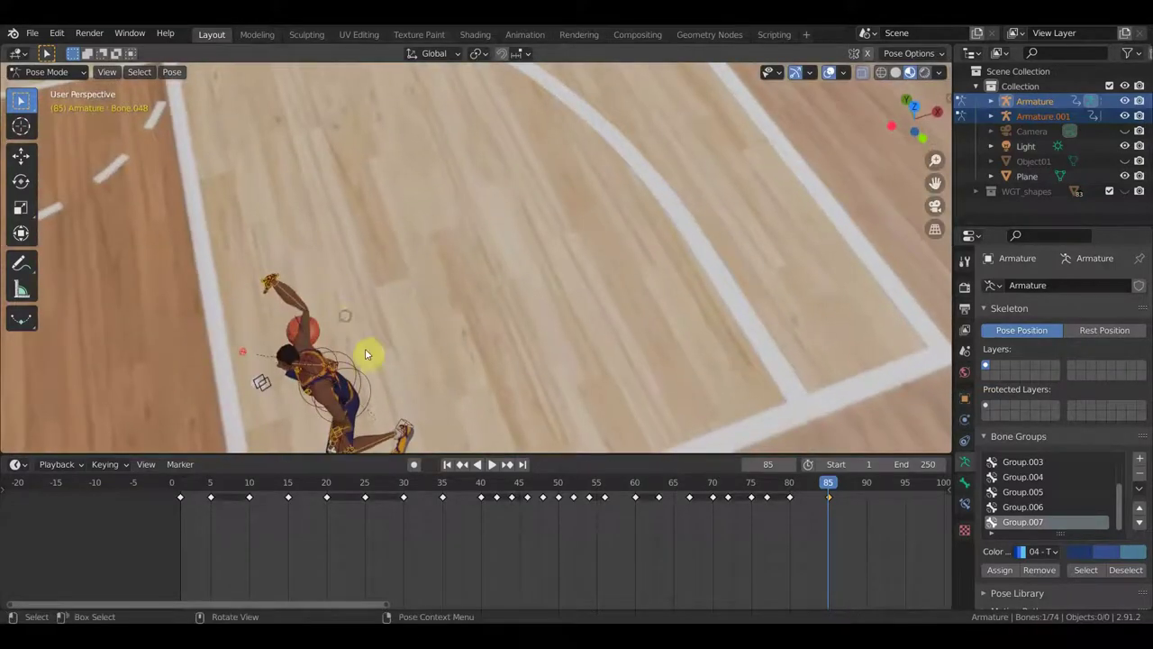
key("g")
left_click(368, 297)
mouse_move(368, 296)
middle_mouse_down()
mouse_move(427, 312)
mouse_move(487, 272)
mouse_move(558, 411)
mouse_move(605, 358)
middle_mouse_up()
Step: Turn foot bone Bone.045 by -22° and nudge it into place
left_click(500, 313)
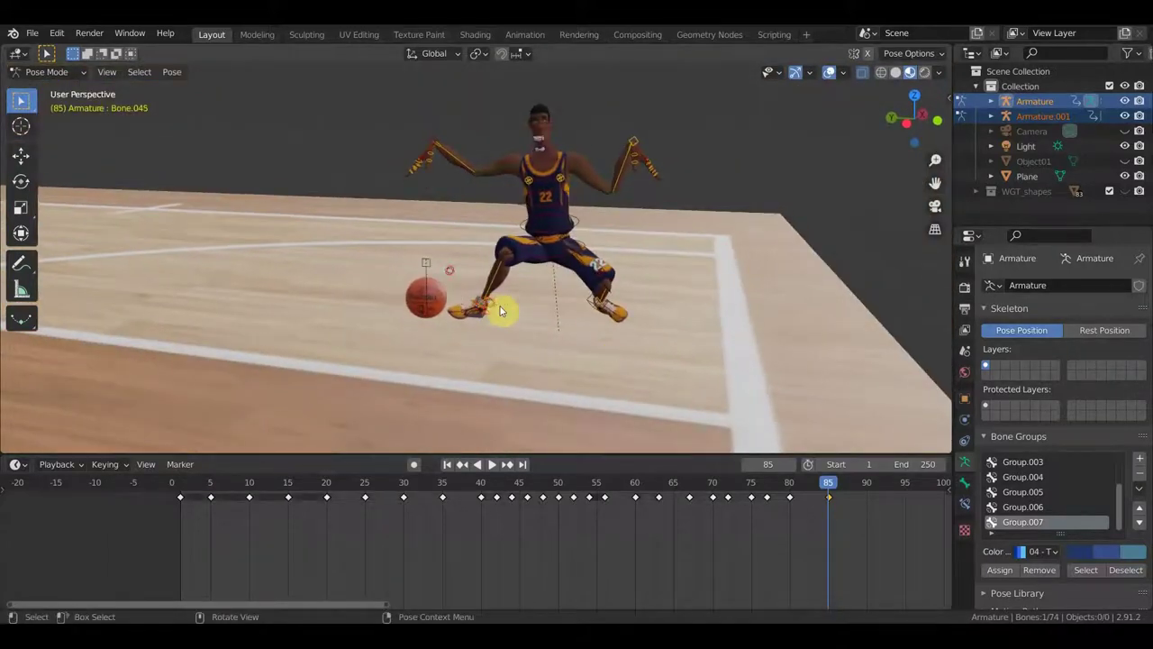
middle_click_drag(496, 312, 541, 309)
key("r")
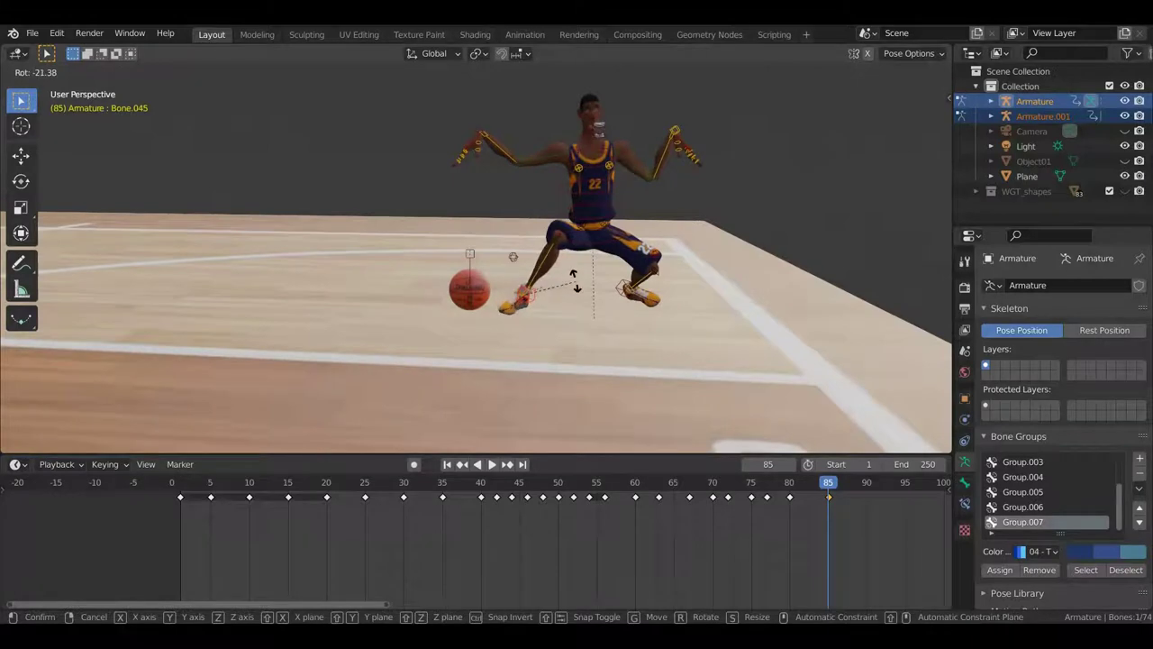
left_click(570, 293)
key("g")
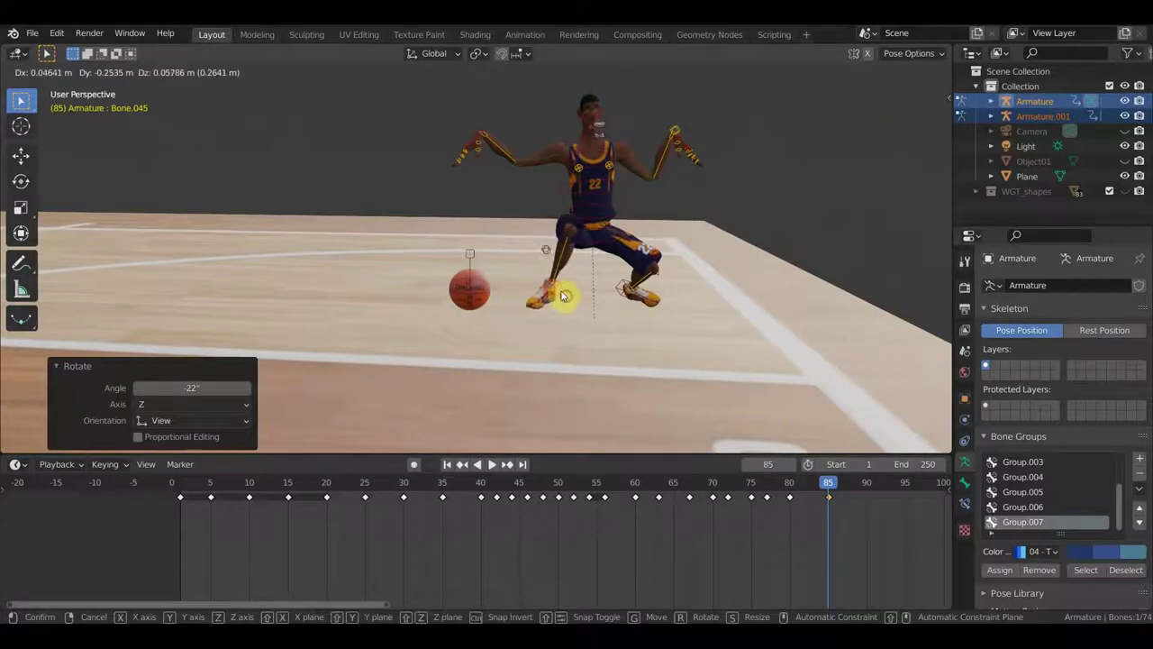
left_click(564, 296)
key("g")
left_click(550, 300)
mouse_move(600, 258)
middle_mouse_down()
mouse_move(556, 228)
mouse_move(491, 217)
middle_mouse_up()
left_click(373, 194)
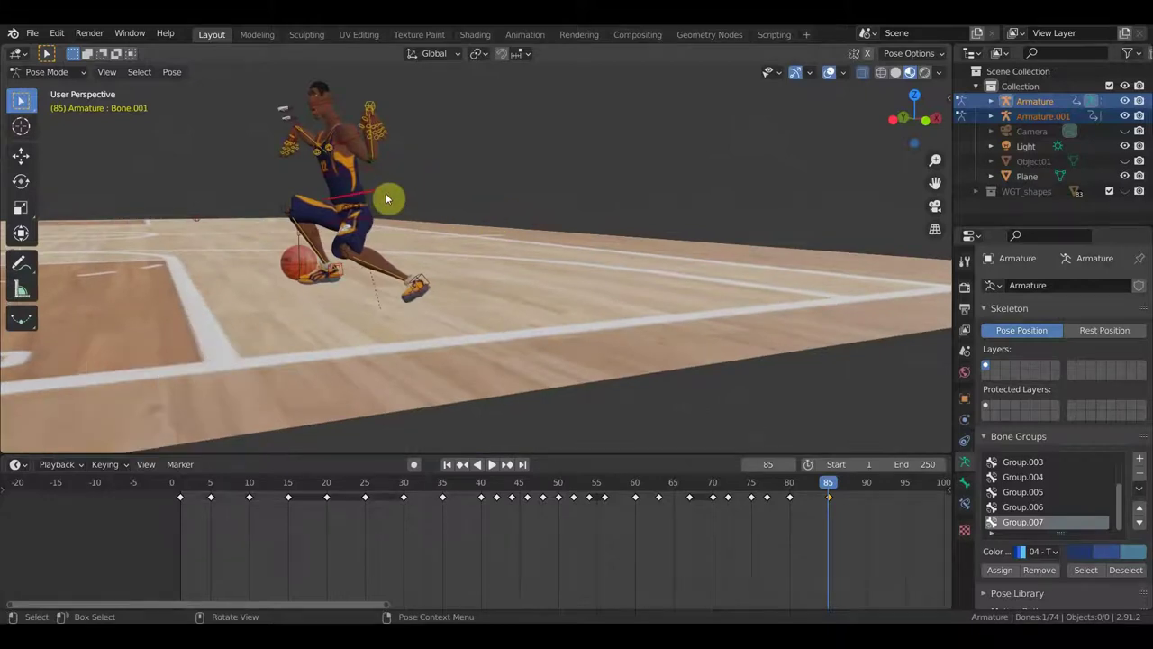
Step: Rotate the hips once and the upper body twice to twist the torso
key("r")
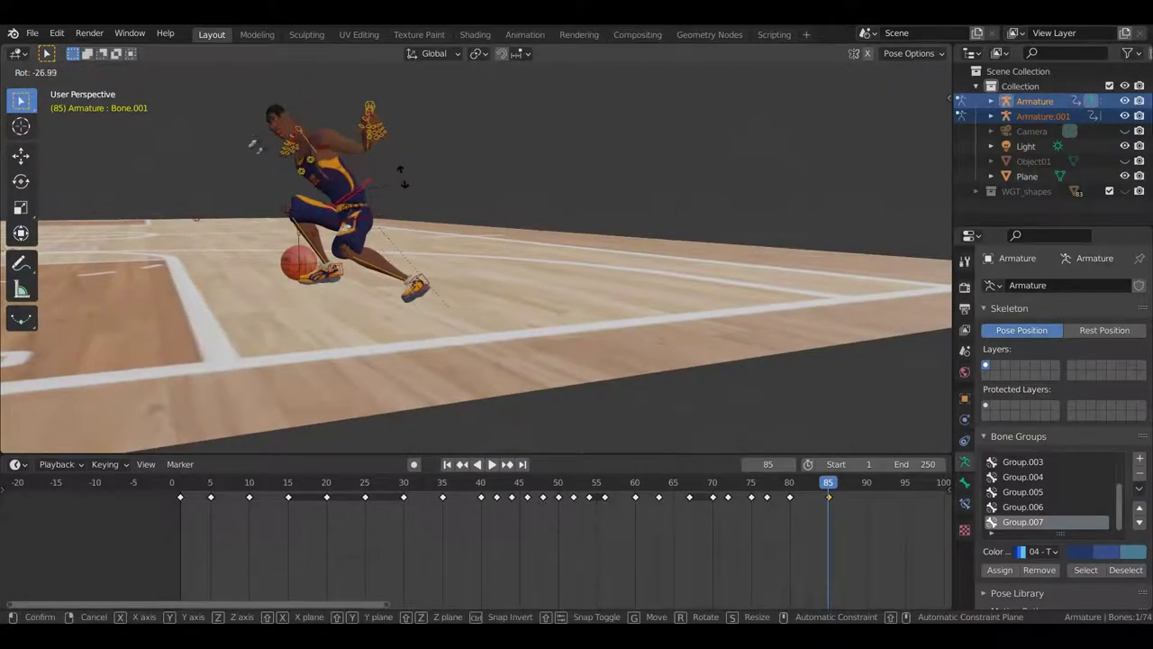
left_click(397, 171)
left_click(388, 168)
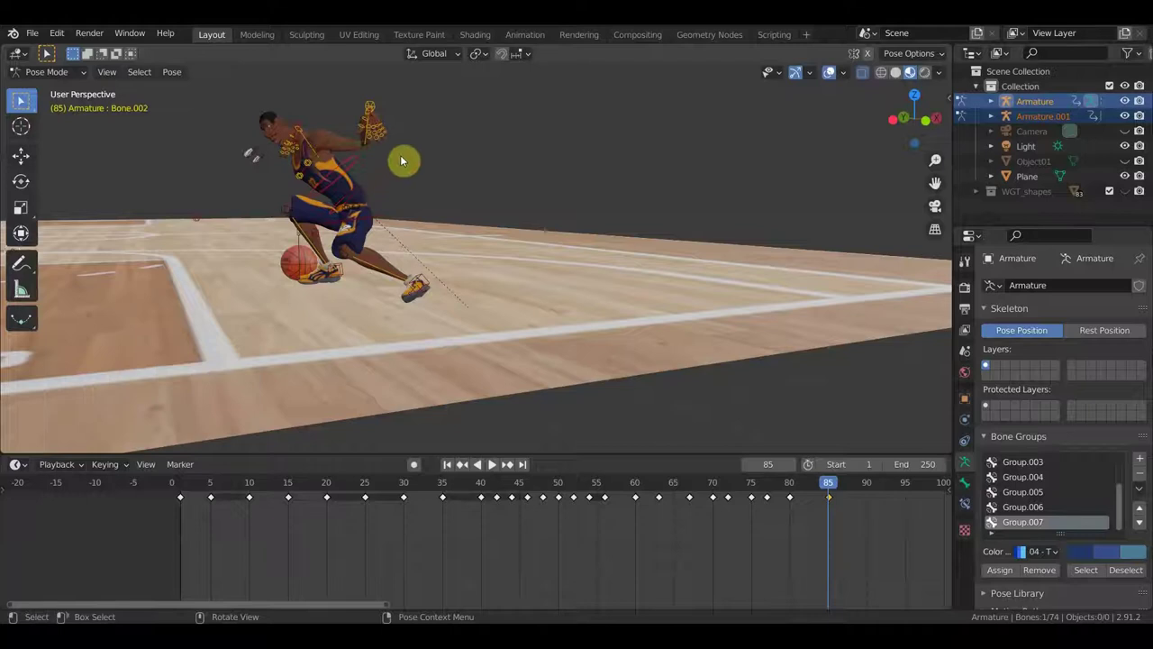
key("r")
left_click(395, 152)
mouse_move(367, 160)
middle_mouse_down()
mouse_move(327, 150)
mouse_move(470, 178)
middle_mouse_up()
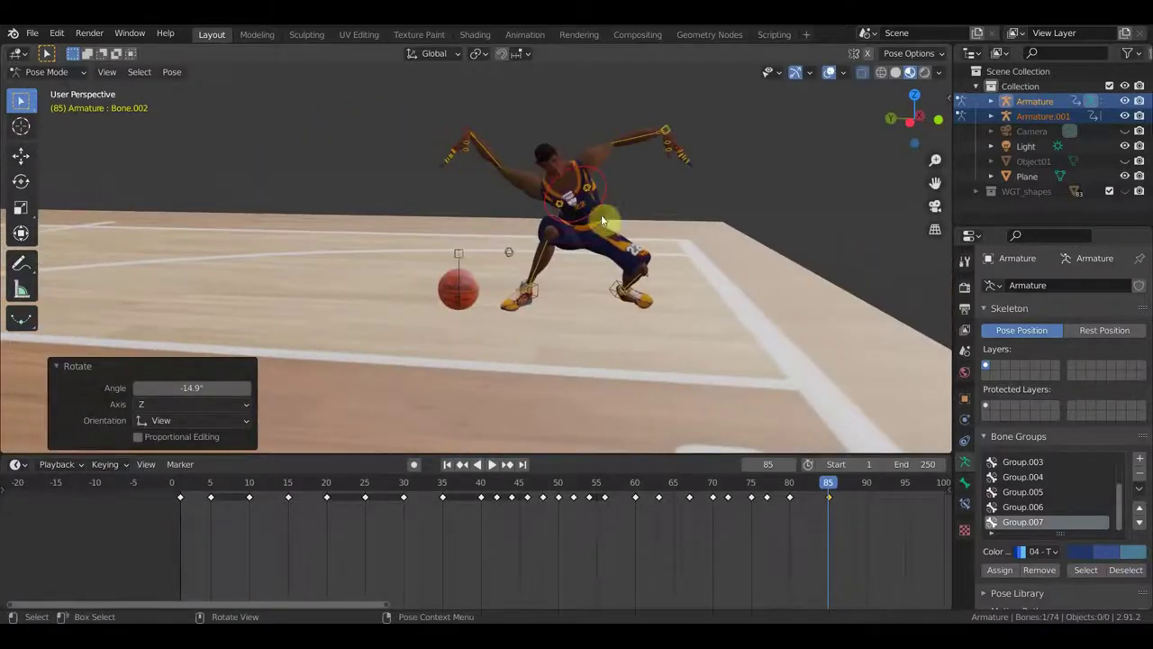
key("r")
left_click(631, 251)
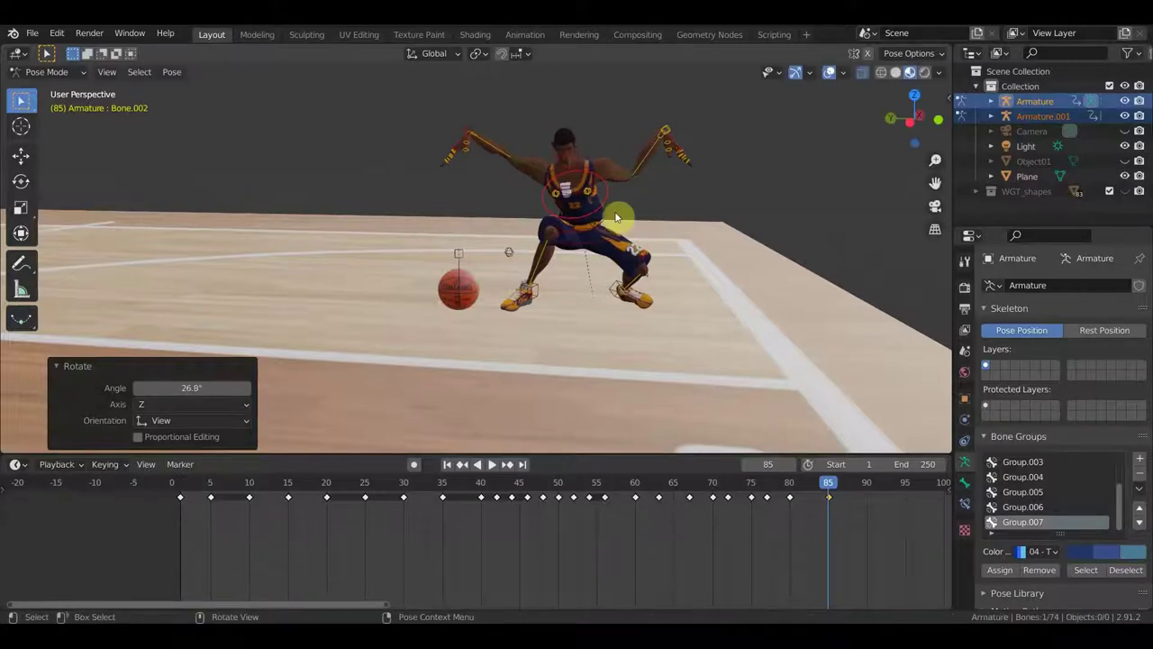
Step: Rotate the hip bone twice more to square the hips toward the ball
left_click(616, 219)
key("r")
left_click(616, 242)
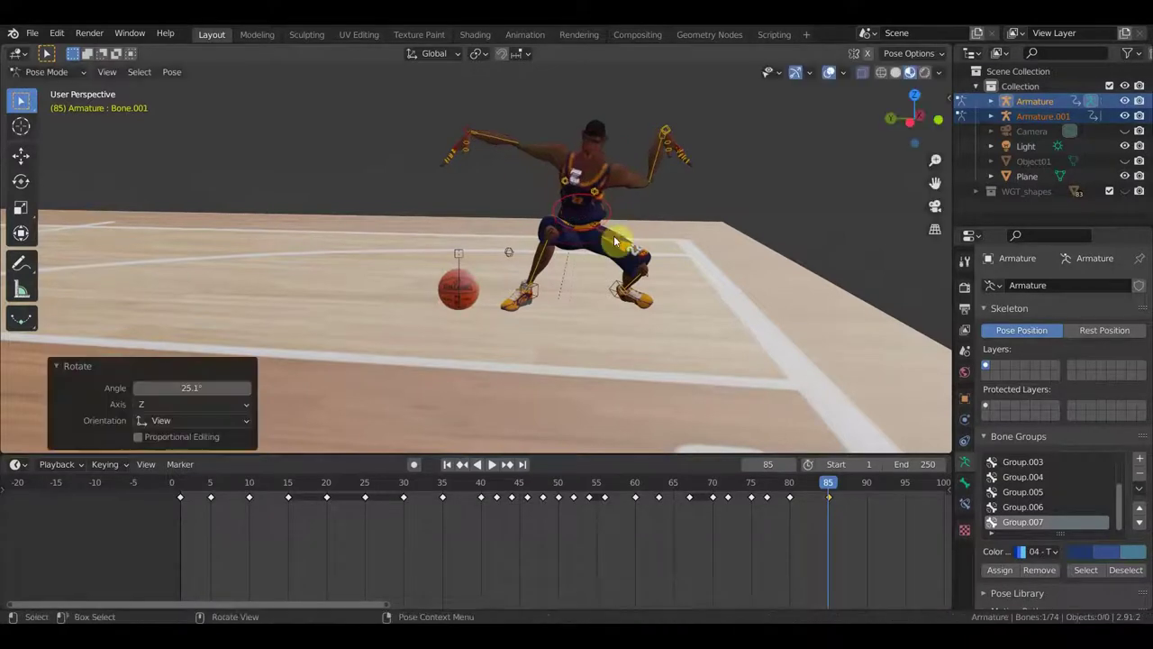
mouse_move(642, 220)
middle_mouse_down()
mouse_move(453, 206)
mouse_move(515, 180)
middle_mouse_up()
key("r")
left_click(480, 166)
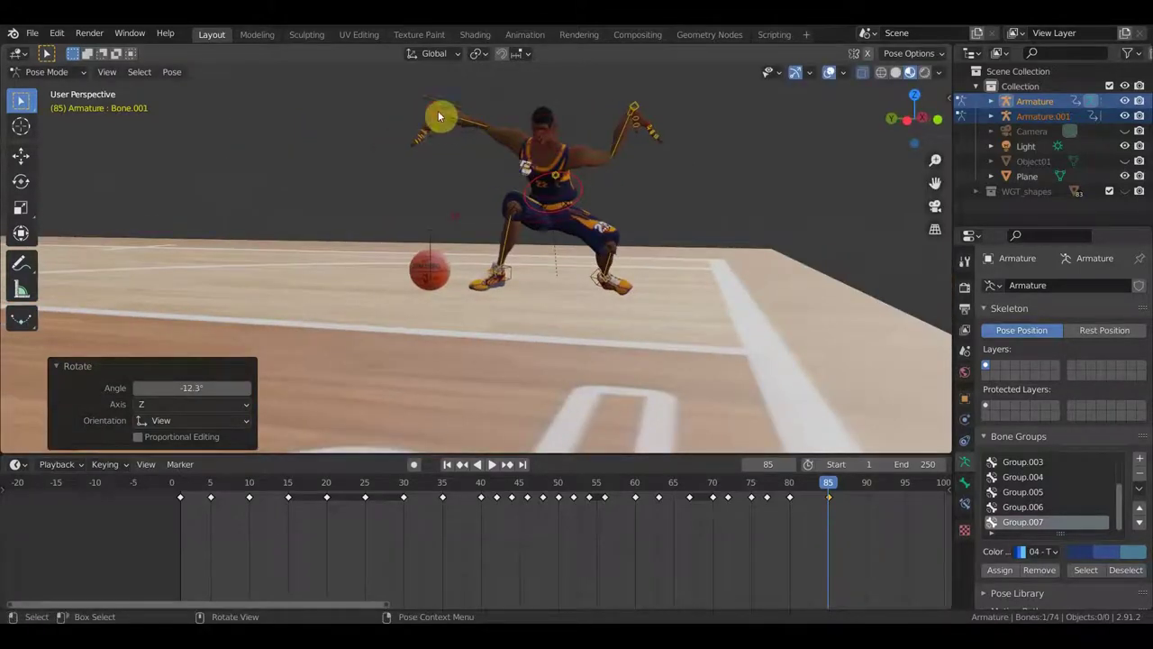
Step: Lower leg control bone Bone.072 about 0.77 m in two moves
left_click(473, 137)
middle_click_drag(473, 137, 464, 157)
key("g")
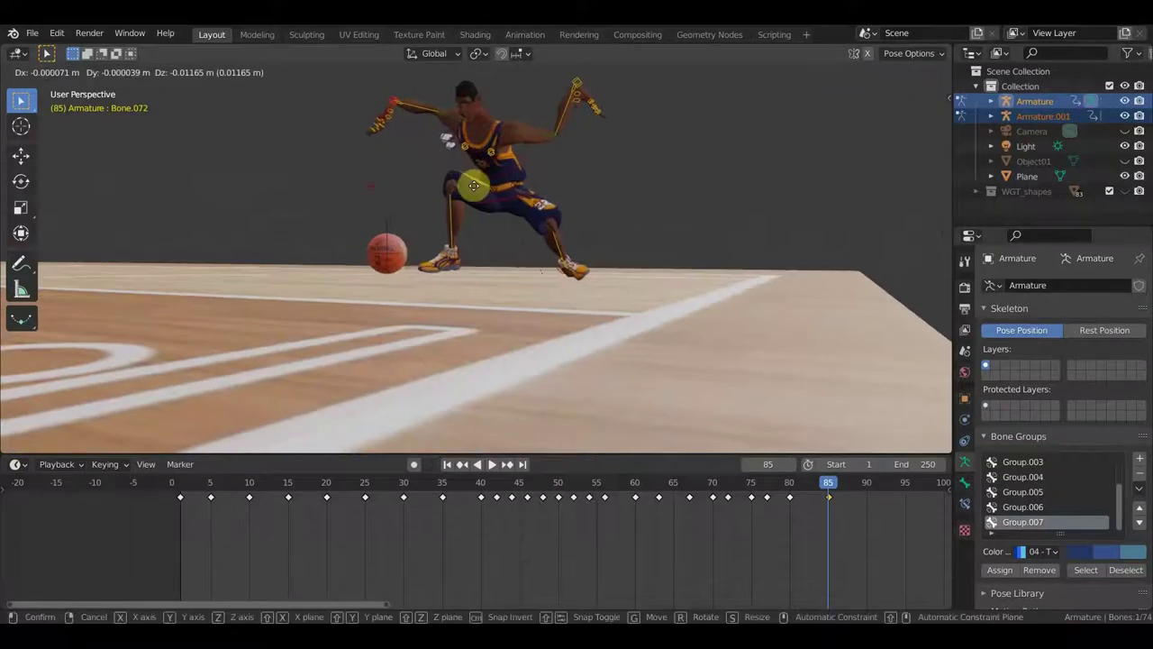
left_click(465, 262)
middle_click_drag(471, 262, 517, 268)
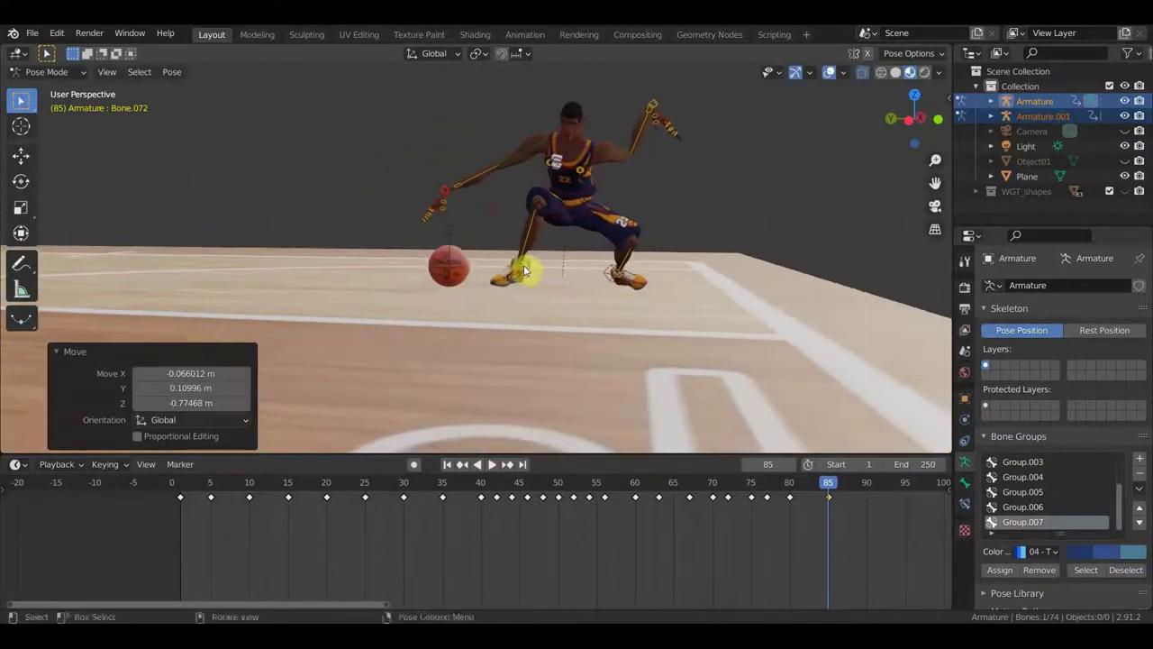
key("g")
left_click(537, 260)
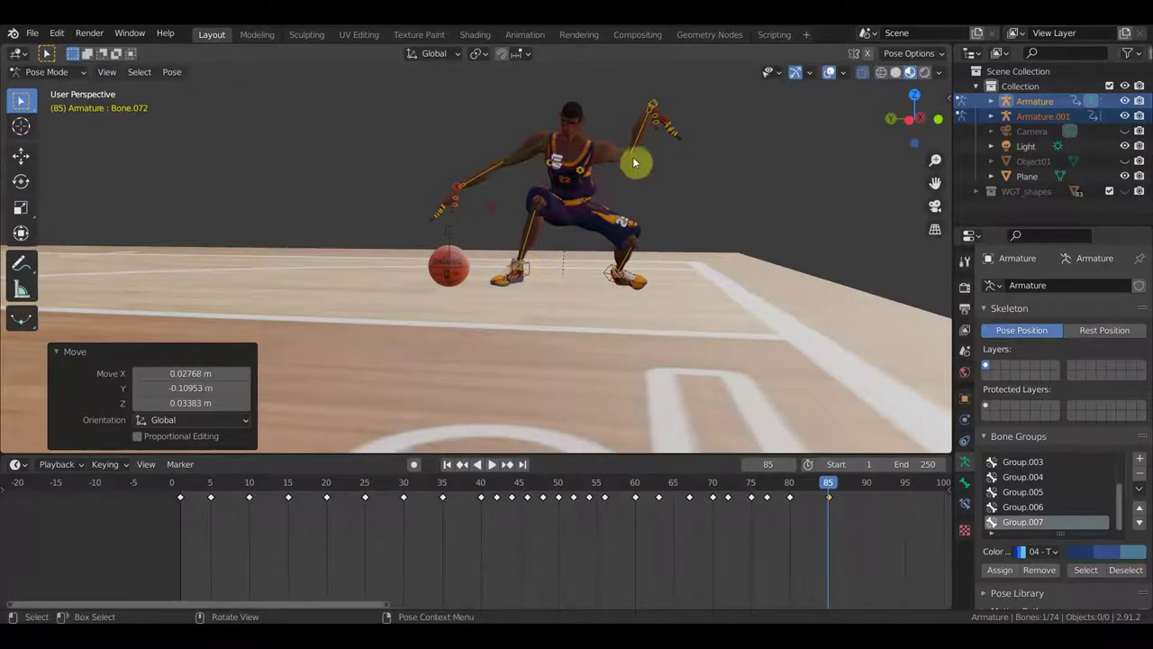
Step: Drop free-hand bone Bone.036 about 0.92 m toward the ball
left_click(660, 107)
key("g")
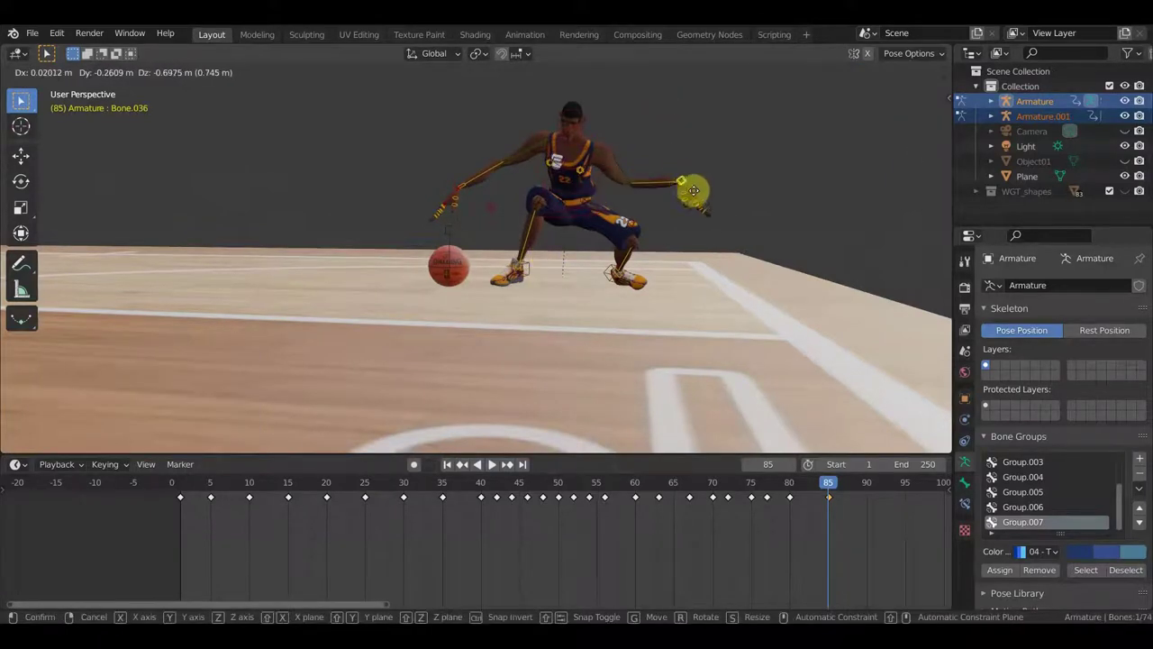
left_click(696, 211)
mouse_move(690, 214)
middle_mouse_down()
mouse_move(598, 175)
mouse_move(402, 169)
middle_mouse_up()
left_click(276, 133)
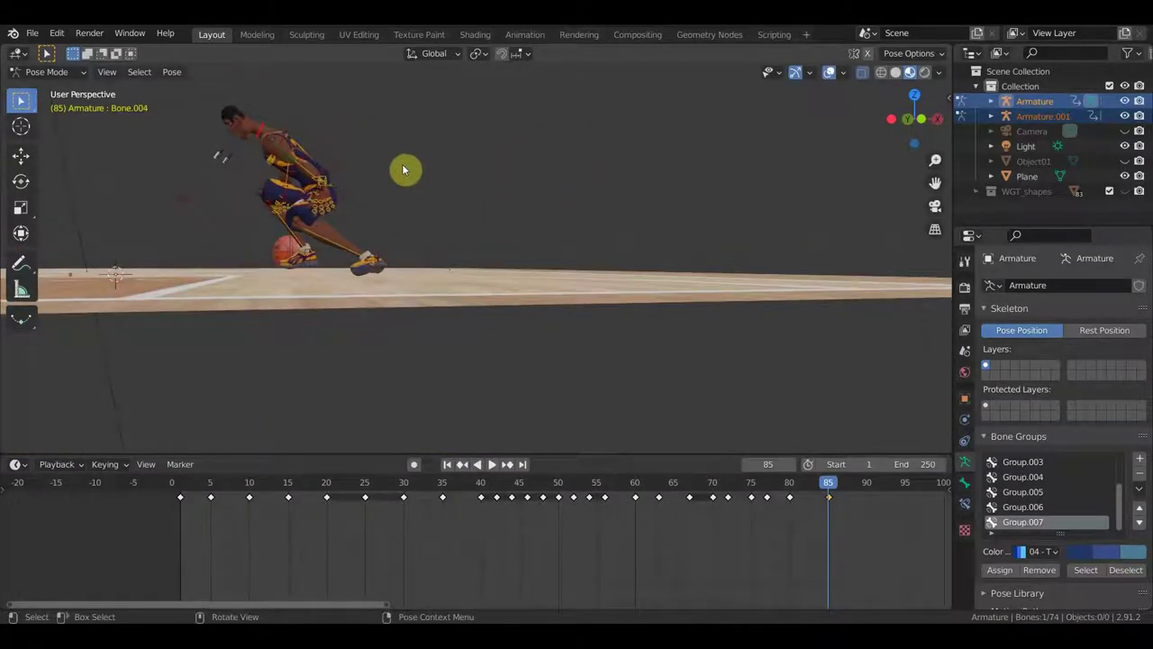
Step: Lean the lower spine bone -18.4° and turn the root bone 19.4° at frame 85
left_click(317, 141)
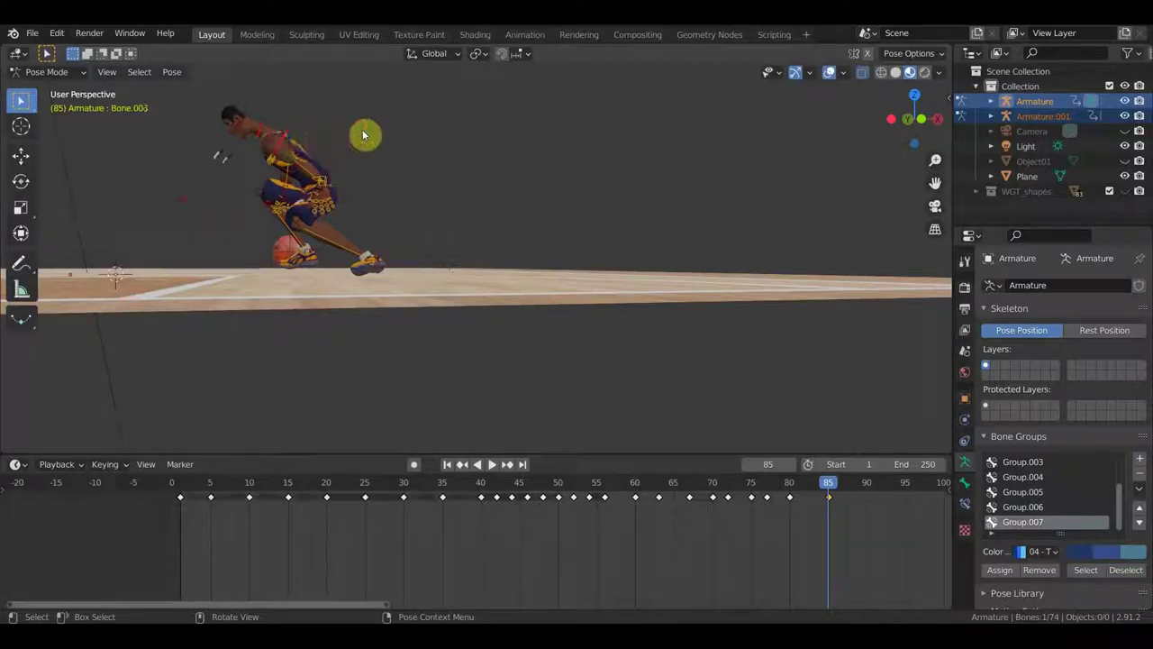
key("r")
left_click(335, 169)
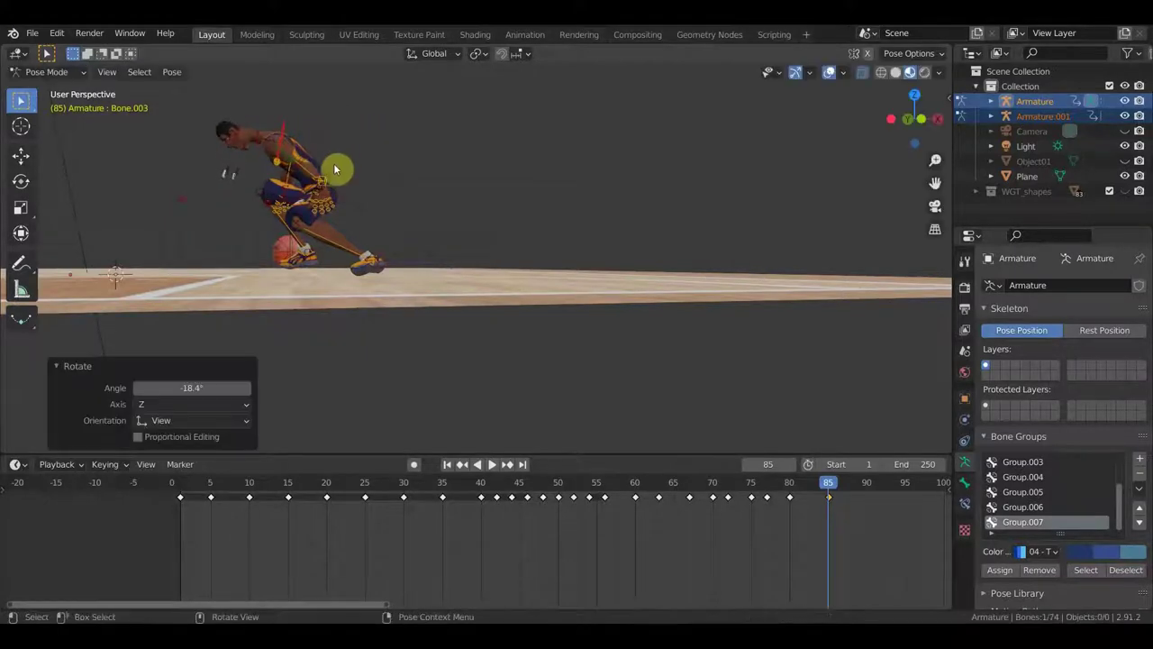
left_click(357, 200)
key("r")
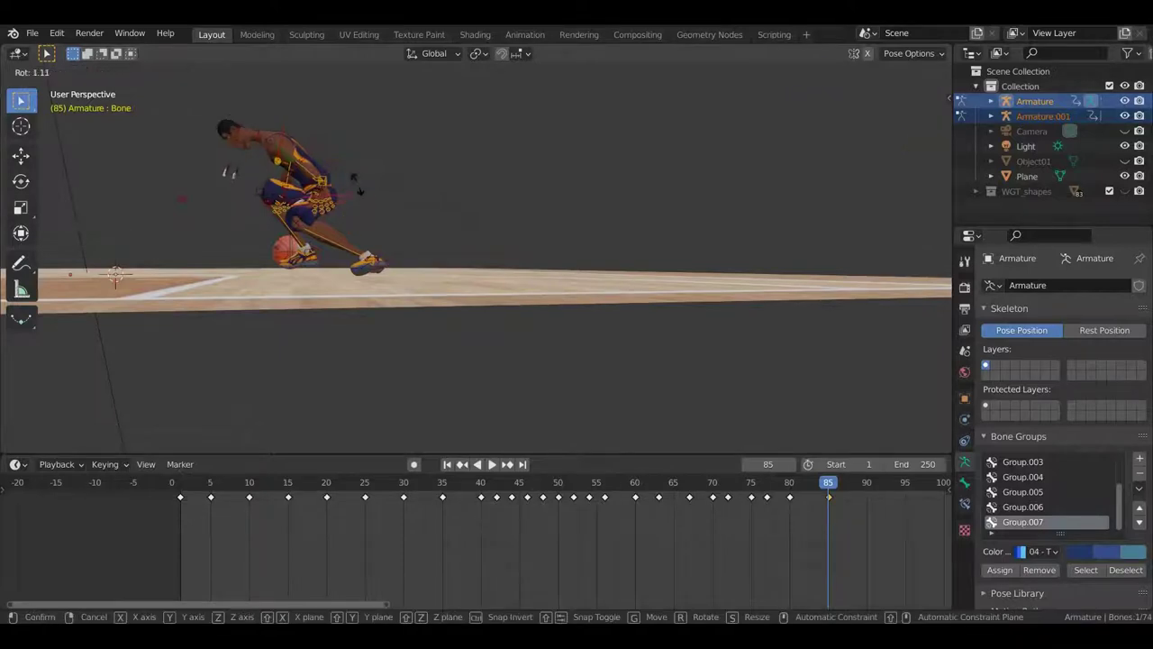
left_click(357, 193)
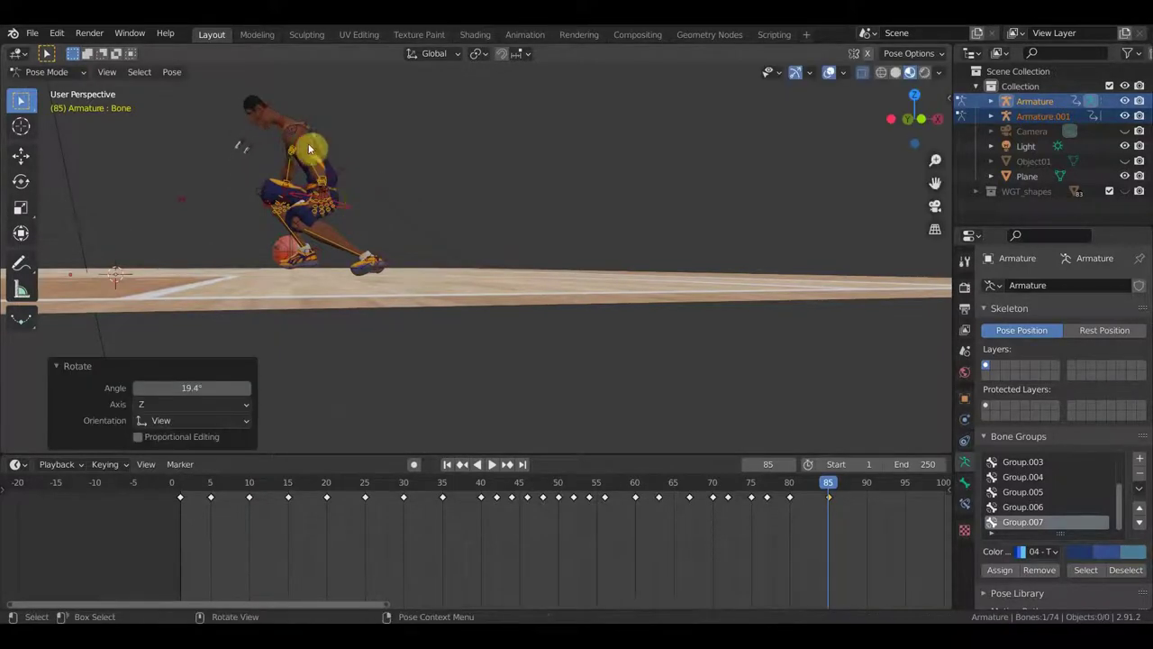
Step: Angle the rear foot bone Bone.009 by 50.1°
scroll(365, 158, "up", 4)
scroll(359, 158, "up", 2)
scroll(359, 159, "down", 5)
scroll(586, 265, "up", 3)
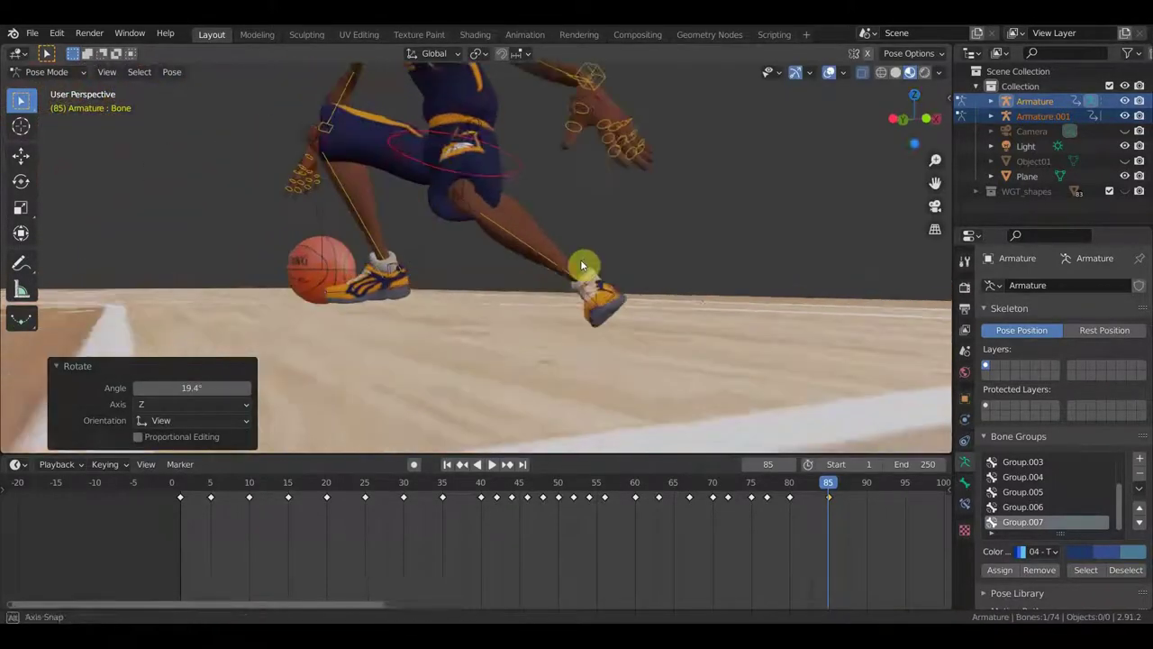
left_click(611, 306)
middle_click_drag(635, 302, 683, 286)
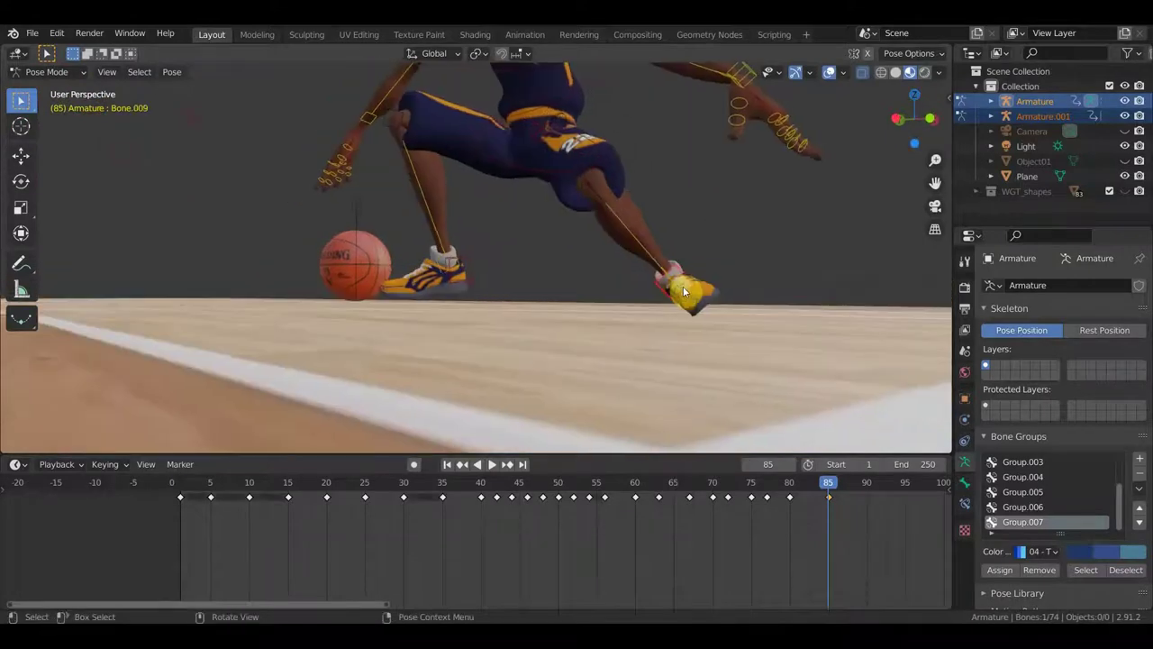
key("r")
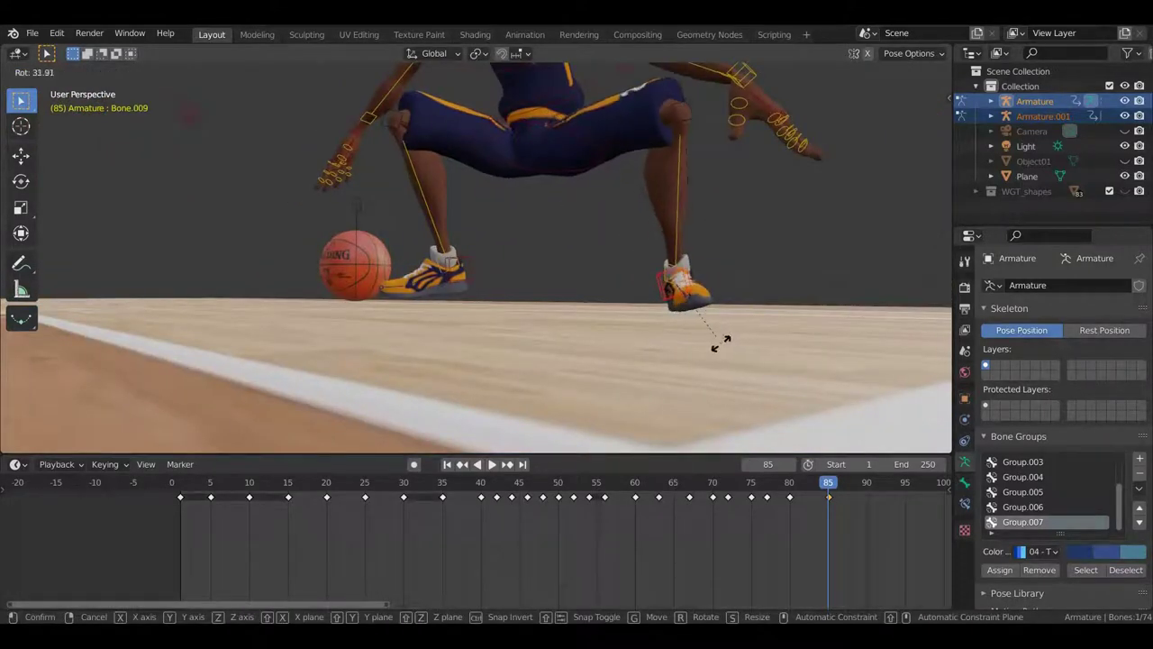
left_click(696, 342)
mouse_move(713, 309)
middle_mouse_down()
mouse_move(624, 309)
mouse_move(610, 291)
middle_mouse_up()
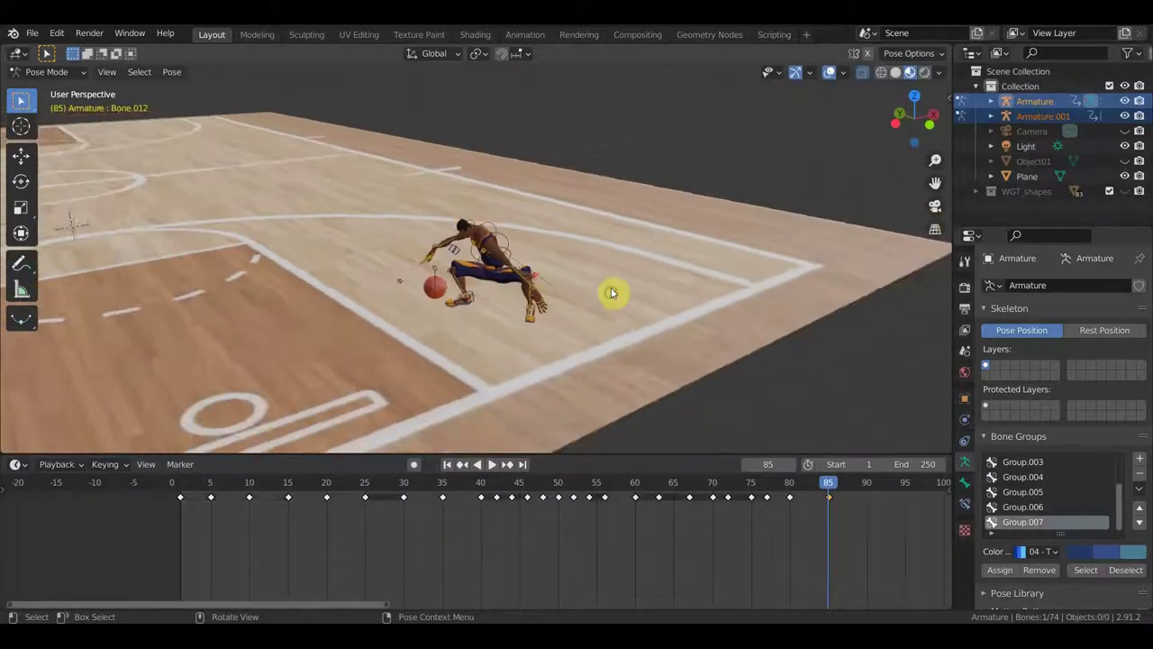
Step: Slightly rotate the foot control bone and move it to a new position
key("r")
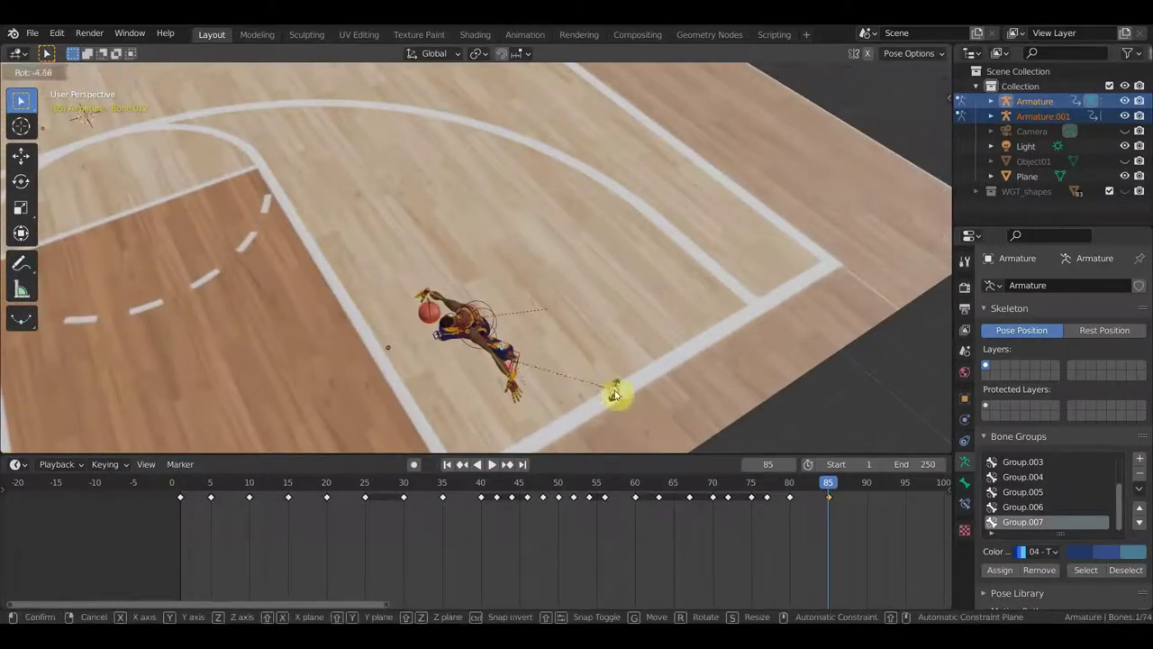
left_click(613, 394)
key("g")
left_click(560, 410)
mouse_move(561, 410)
middle_mouse_down()
mouse_move(600, 379)
mouse_move(643, 294)
mouse_move(694, 314)
mouse_move(576, 304)
mouse_move(404, 321)
middle_mouse_up()
scroll(412, 281, "up", 2)
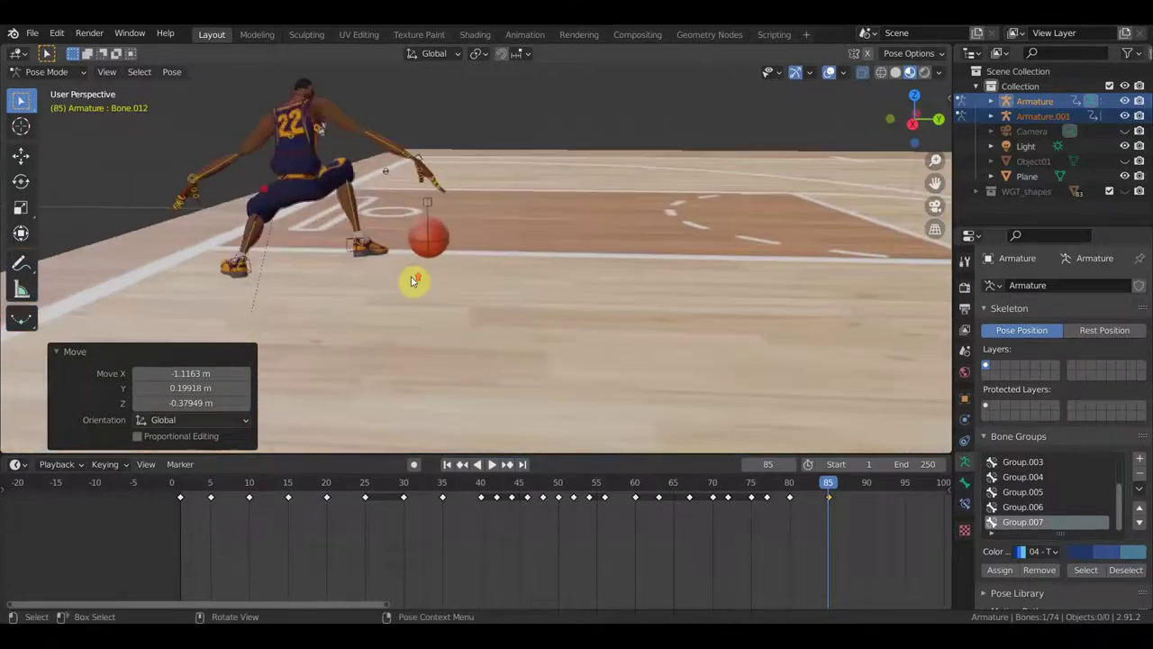
Step: Move the hip root bone to lower the hips
left_click(318, 196)
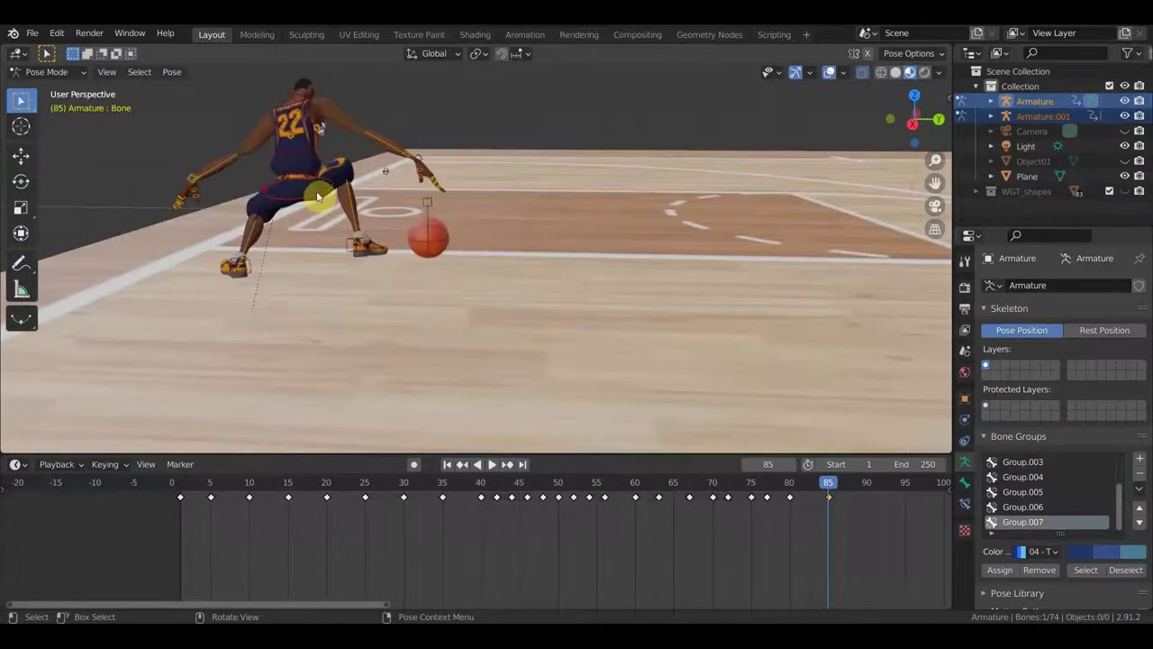
key("g")
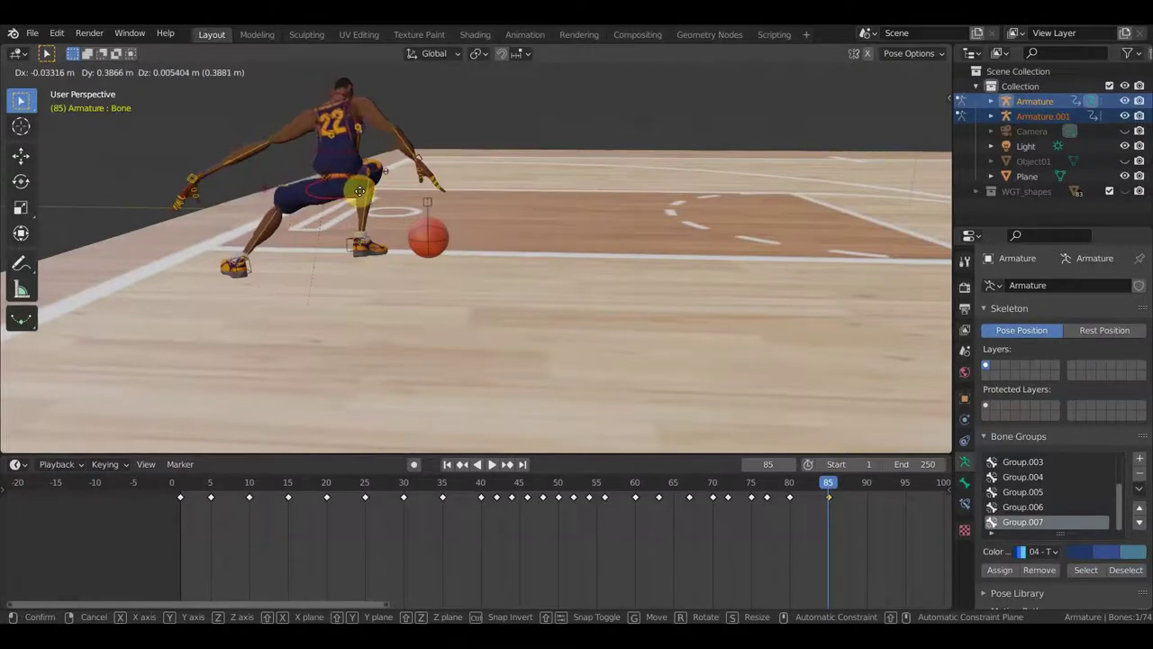
left_click(369, 188)
mouse_move(369, 187)
middle_mouse_down()
mouse_move(513, 226)
mouse_move(462, 245)
middle_mouse_up()
Step: Move the wrist control bone so the hand shifts toward the left
left_click(326, 286)
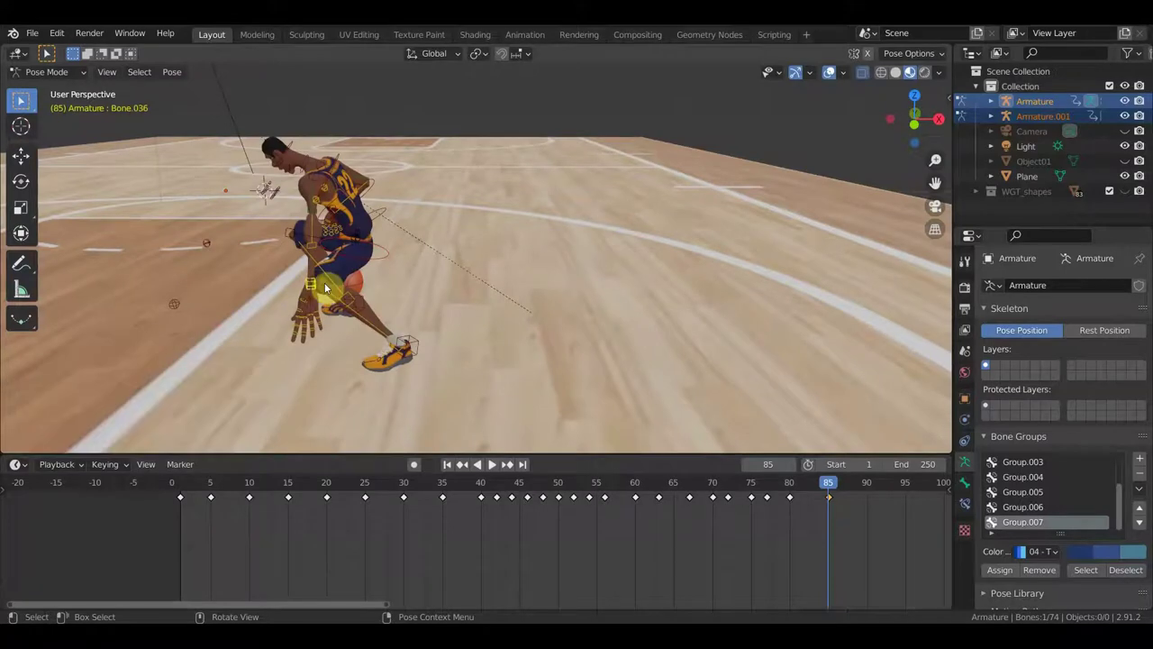
key("g")
left_click(367, 268)
mouse_move(368, 268)
middle_mouse_down()
mouse_move(520, 258)
mouse_move(629, 267)
mouse_move(689, 252)
mouse_move(629, 239)
middle_mouse_up()
key("g")
left_click(581, 260)
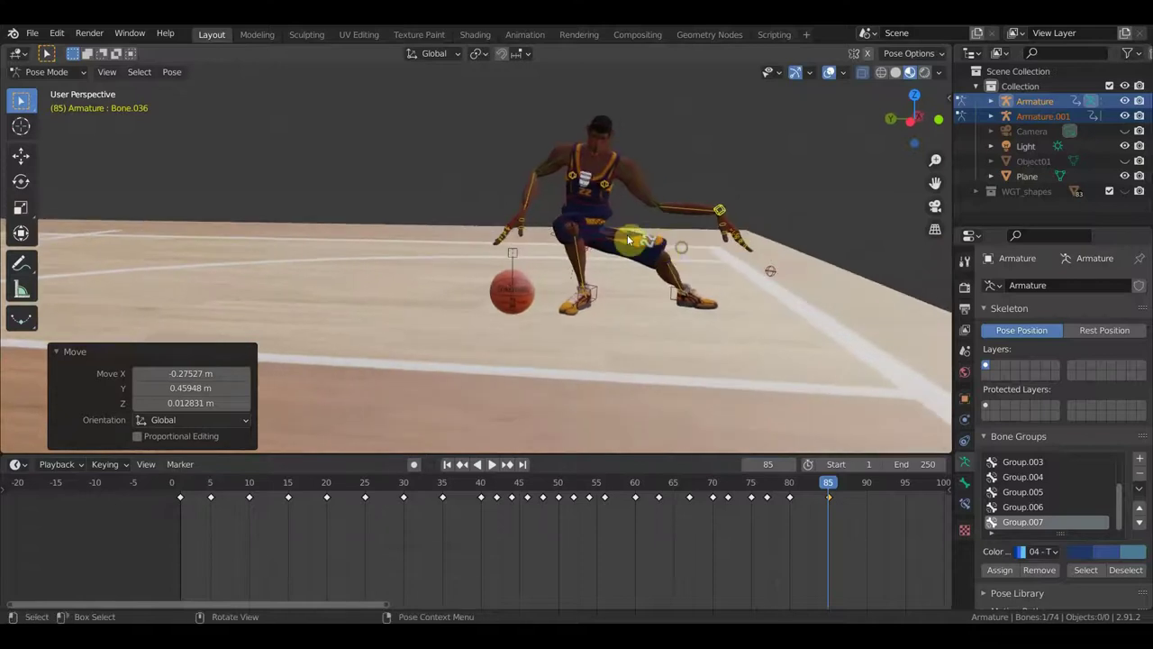
Step: Shift the whole body using the root bone
left_click(604, 230)
key("r")
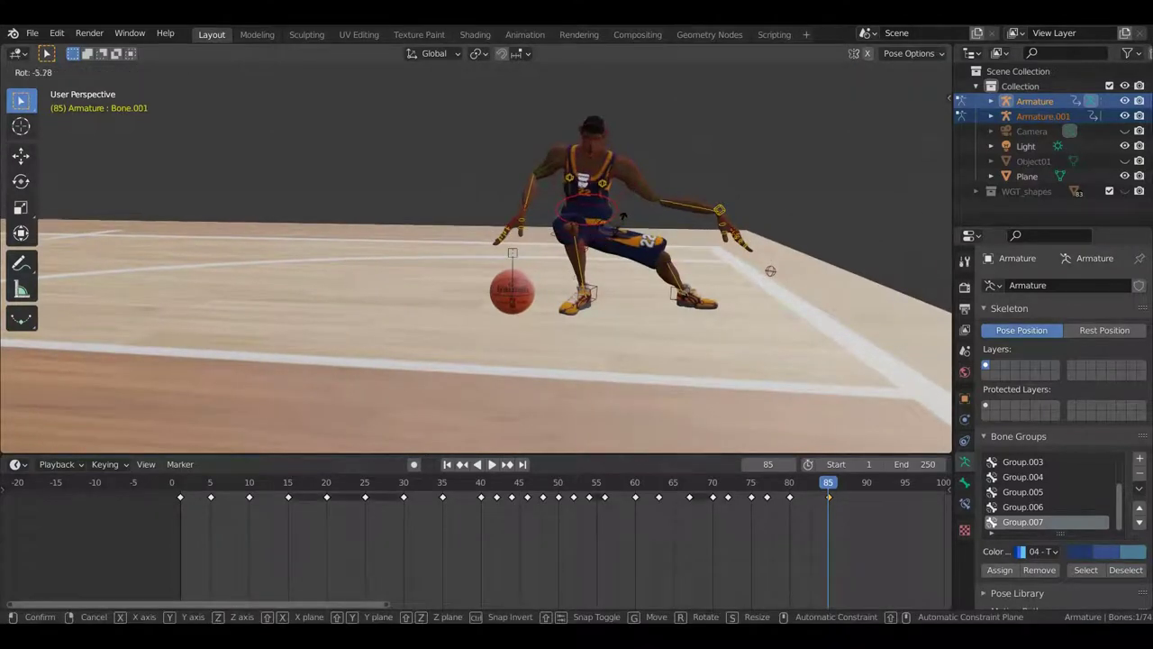
right_click(621, 223)
left_click(610, 237)
key("g")
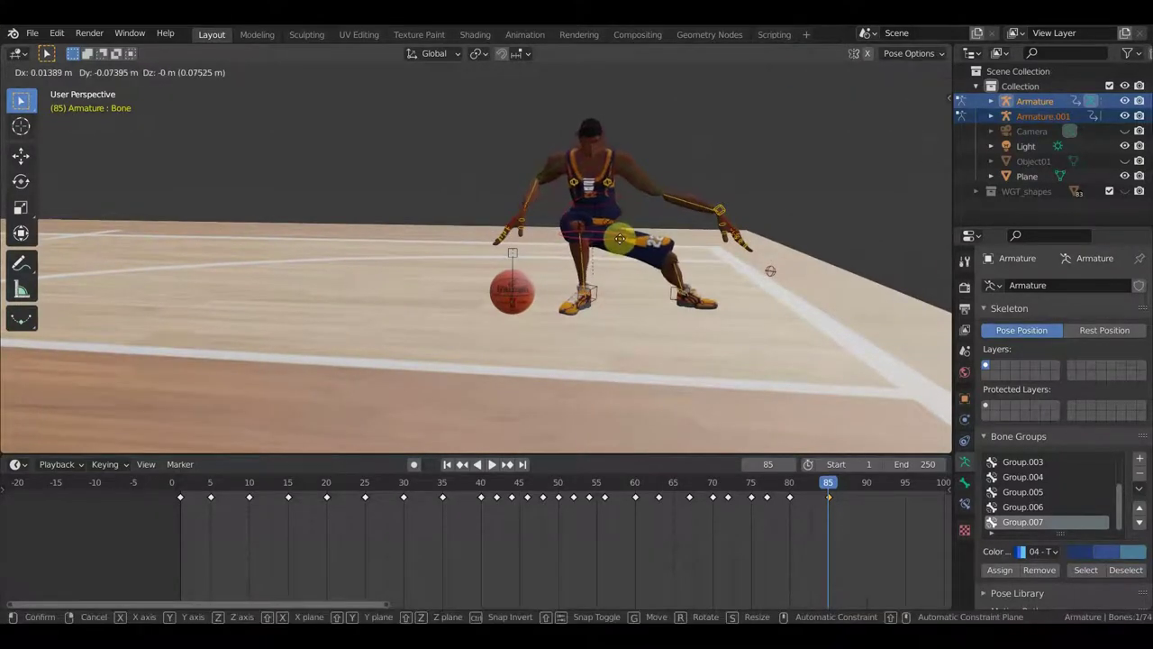
left_click(647, 241)
mouse_move(639, 218)
middle_mouse_down()
mouse_move(594, 232)
mouse_move(630, 239)
mouse_move(639, 200)
mouse_move(679, 190)
middle_mouse_up()
Step: Rotate the arm bone to bring the arm down
left_click(644, 194)
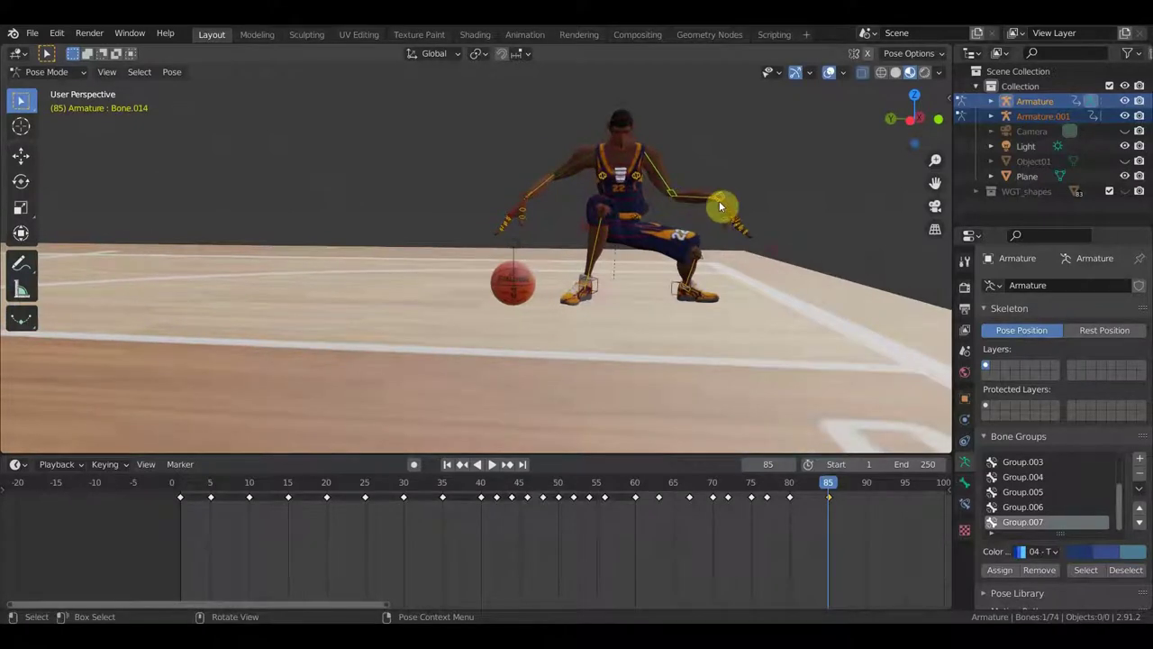
key("r")
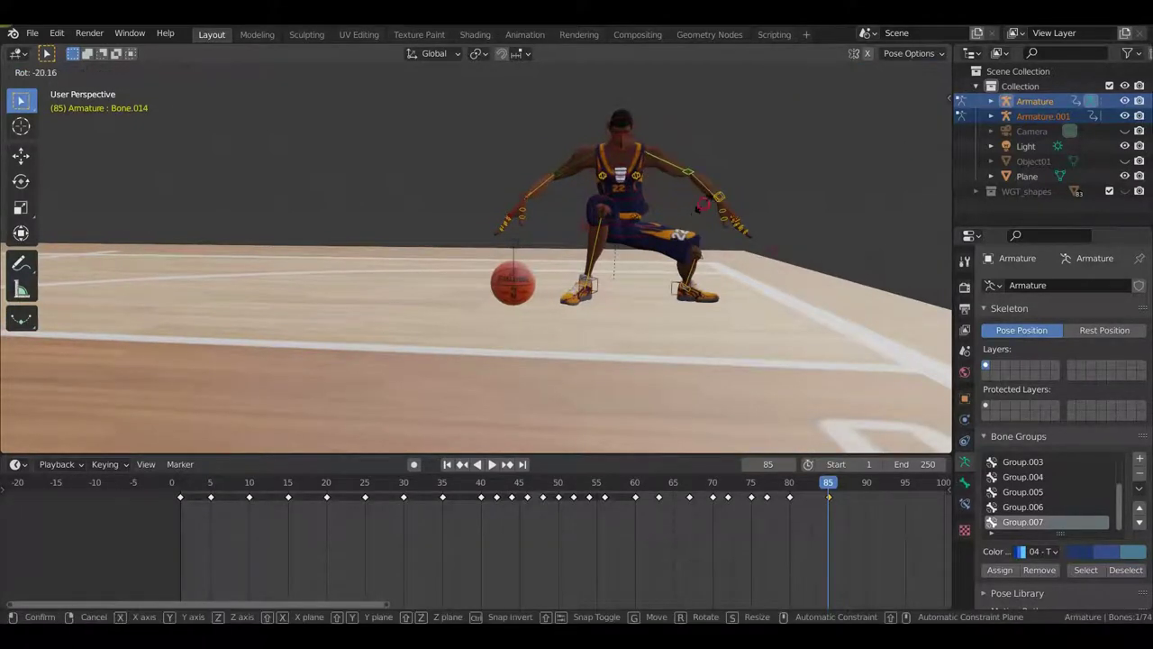
left_click(659, 216)
mouse_move(659, 216)
middle_mouse_down()
mouse_move(535, 227)
mouse_move(365, 170)
middle_mouse_up()
Step: Turn the head bone Bone.005 by 37.6°
left_click(351, 158)
middle_click_drag(456, 175, 446, 180)
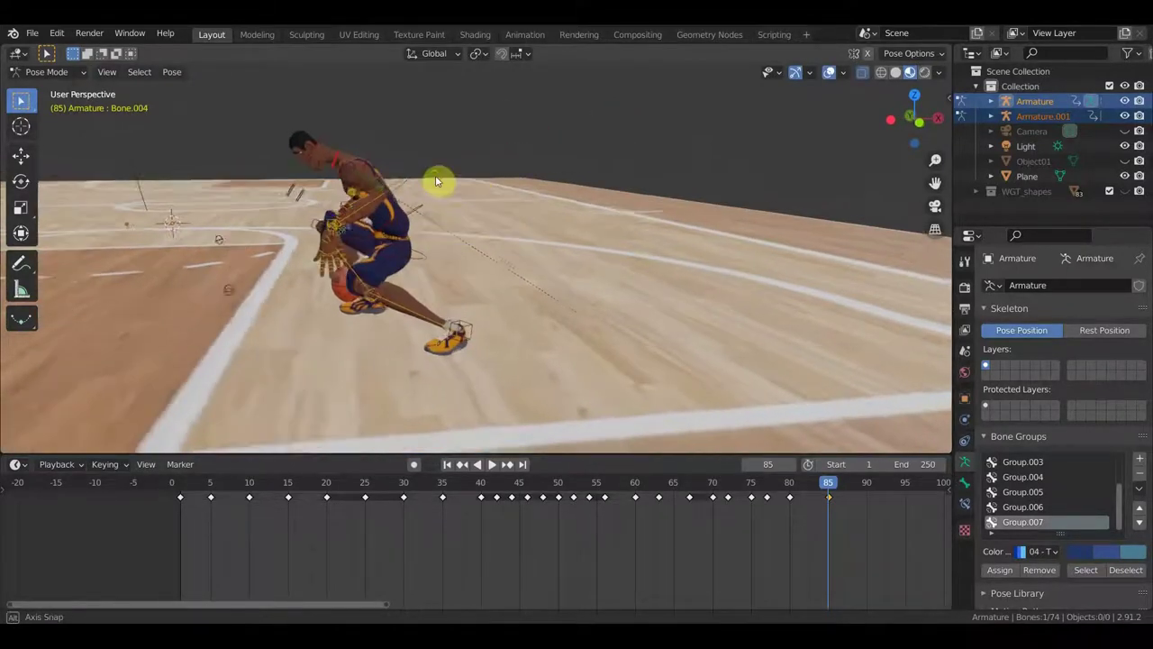
left_click(317, 137)
key("r")
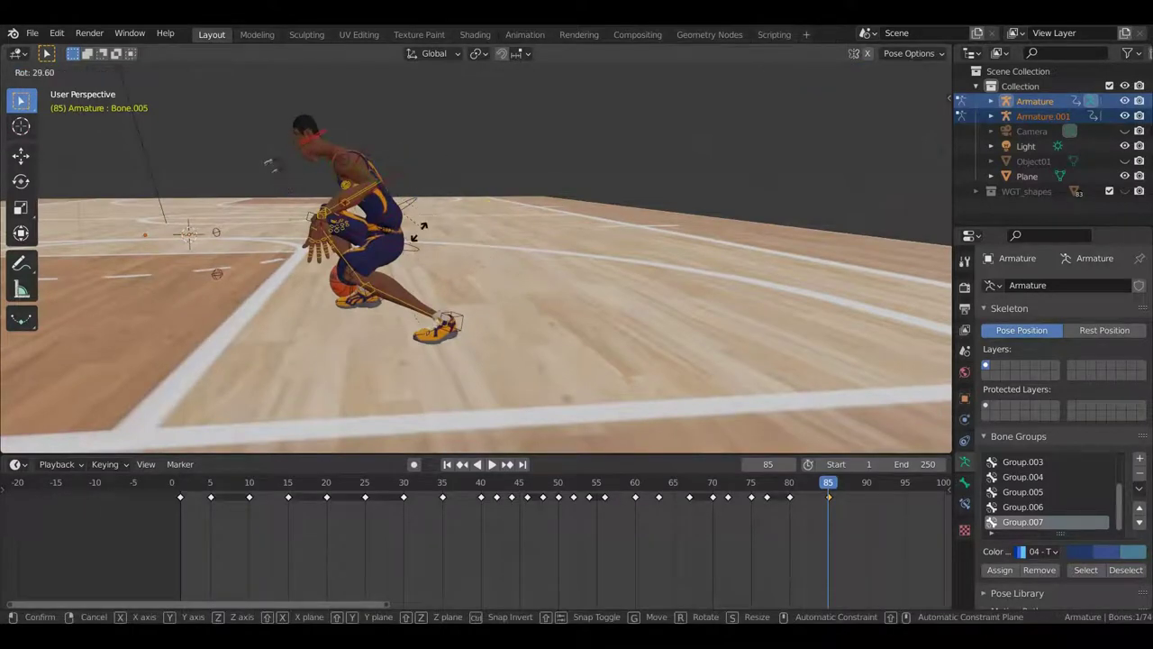
left_click(514, 232)
middle_click_drag(514, 232, 607, 231)
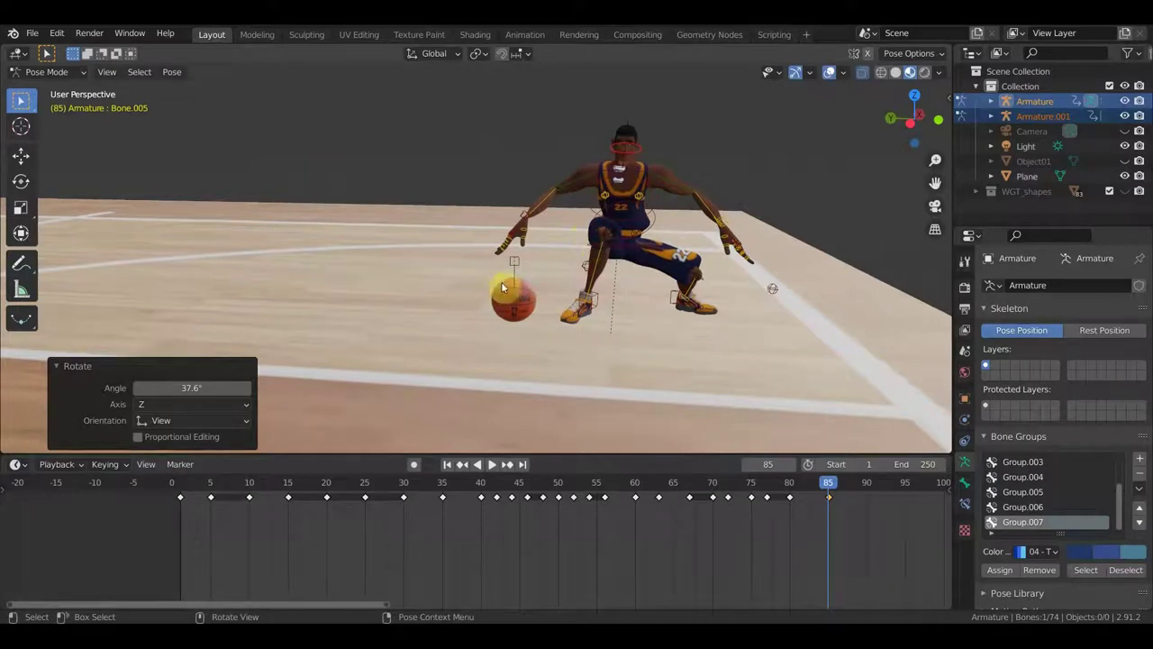
Step: Insert a Location & Rotation keyframe for all bones at frame 85
key("a")
key("i")
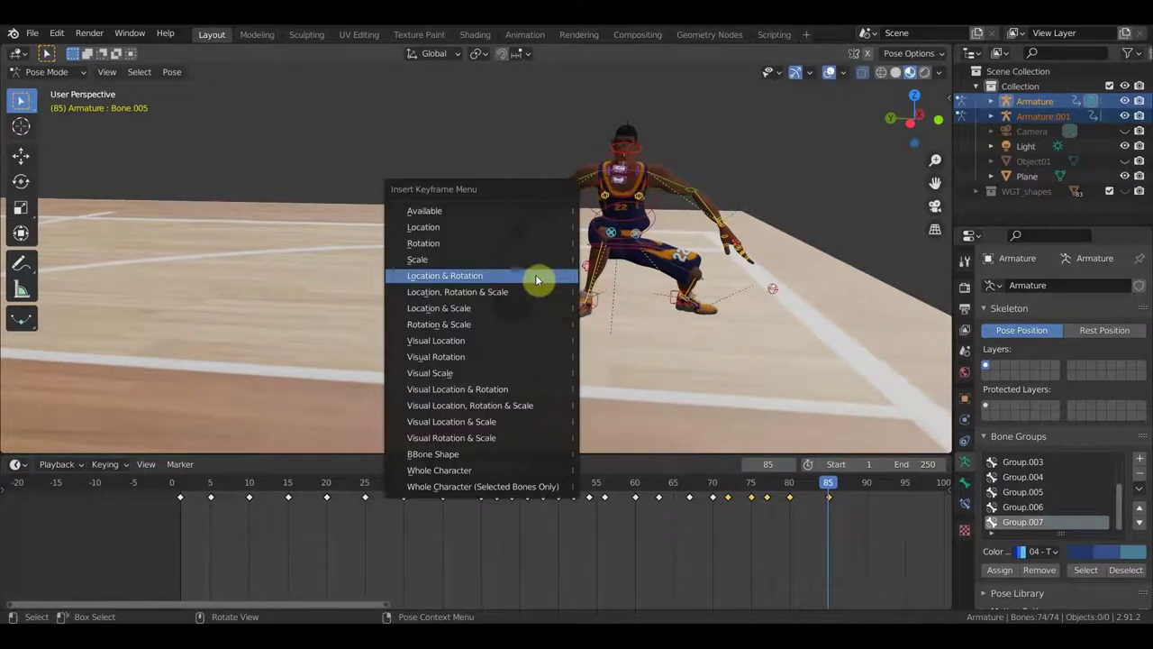
left_click(535, 274)
Step: Scrub between frames 72 and 86 to review the jump and landing
mouse_move(828, 489)
left_mouse_down()
mouse_move(808, 489)
mouse_move(827, 489)
left_mouse_up()
mouse_move(785, 406)
middle_mouse_down()
mouse_move(730, 373)
mouse_move(603, 345)
mouse_move(559, 352)
mouse_move(518, 320)
middle_mouse_up()
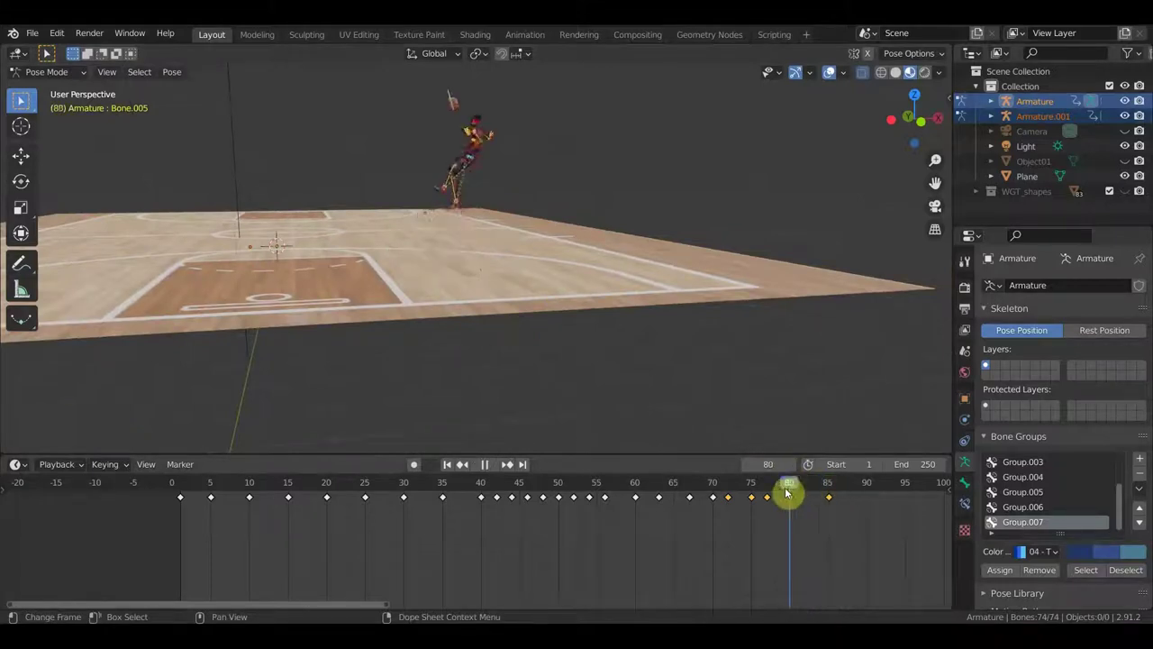
left_click_drag(787, 491, 728, 498)
left_click_drag(809, 509, 831, 527)
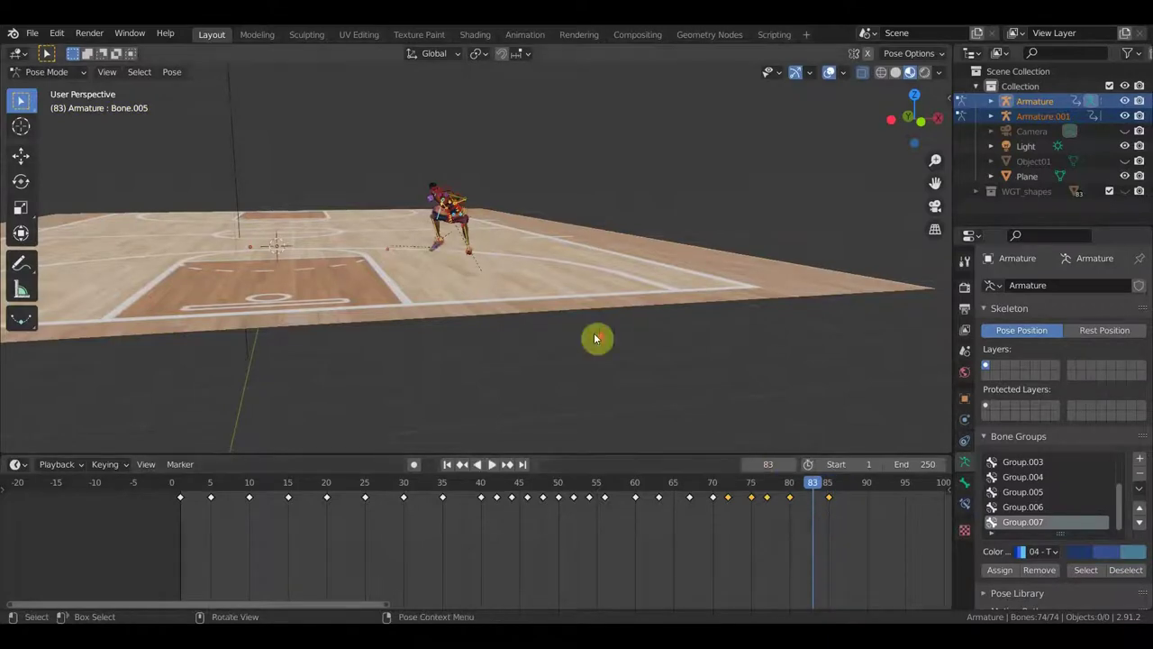
scroll(596, 338, "up", 4)
mouse_move(594, 339)
middle_mouse_down()
mouse_move(692, 348)
mouse_move(577, 341)
mouse_move(702, 321)
middle_mouse_up()
Step: Return to frame 80 and shift the selected keyframe a few frames later
left_click_drag(805, 523, 789, 486)
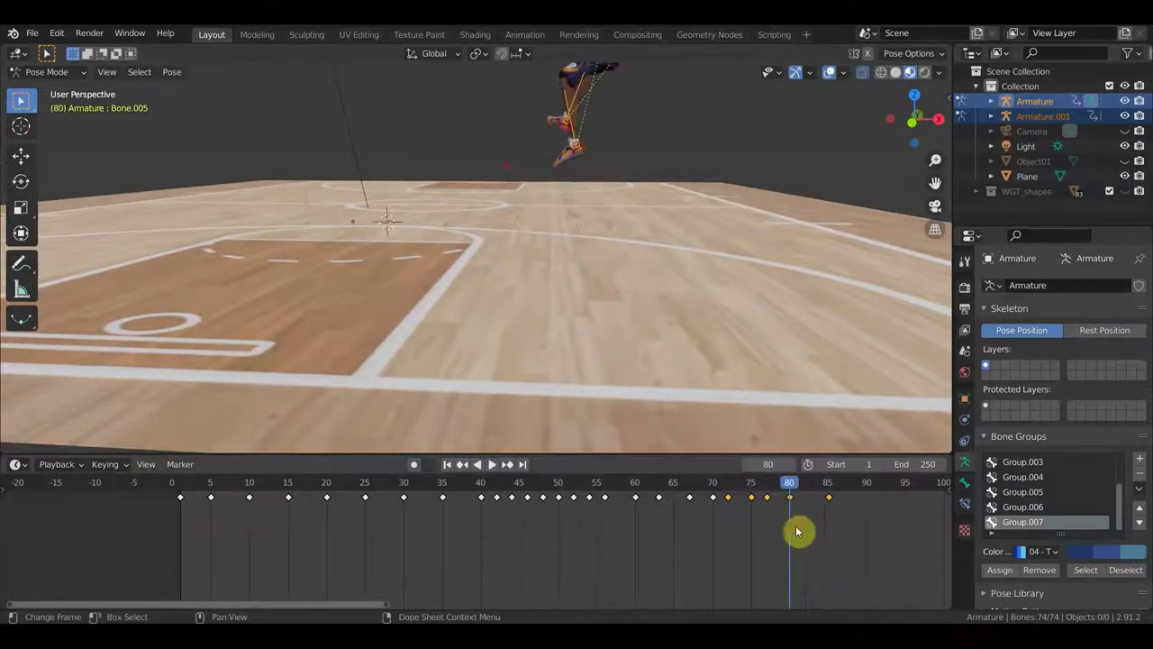
key("g")
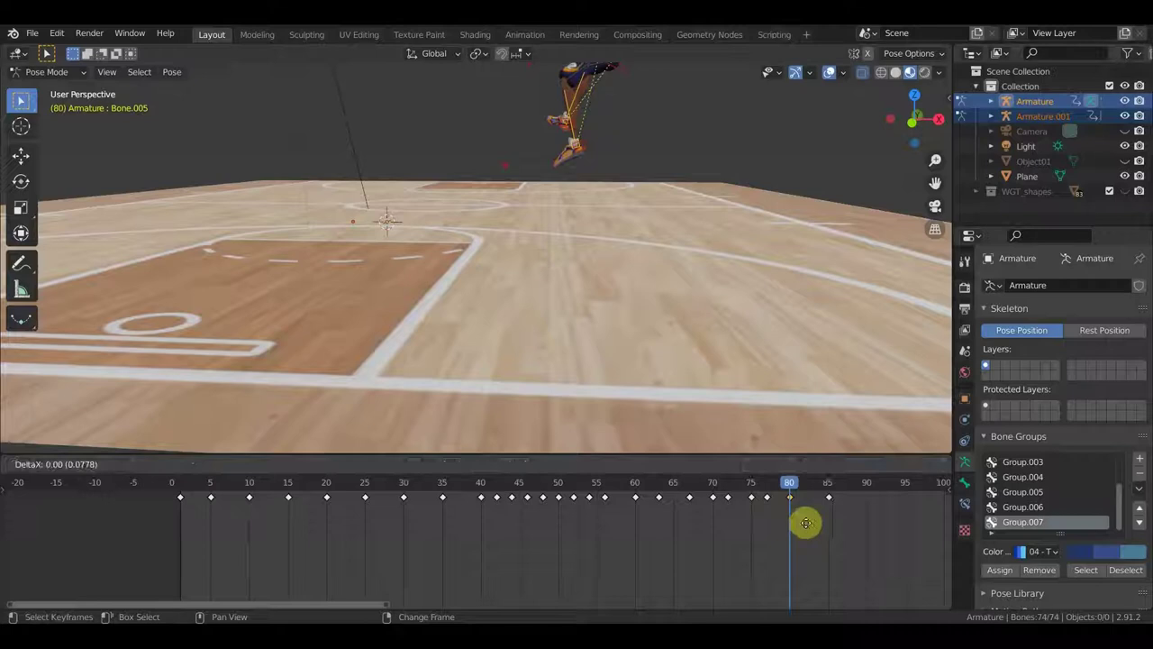
left_click(821, 516)
Step: Move the whole pose down and to the left at frame 80
mouse_move(661, 190)
middle_mouse_down()
mouse_move(685, 244)
mouse_move(682, 301)
mouse_move(718, 289)
middle_mouse_up()
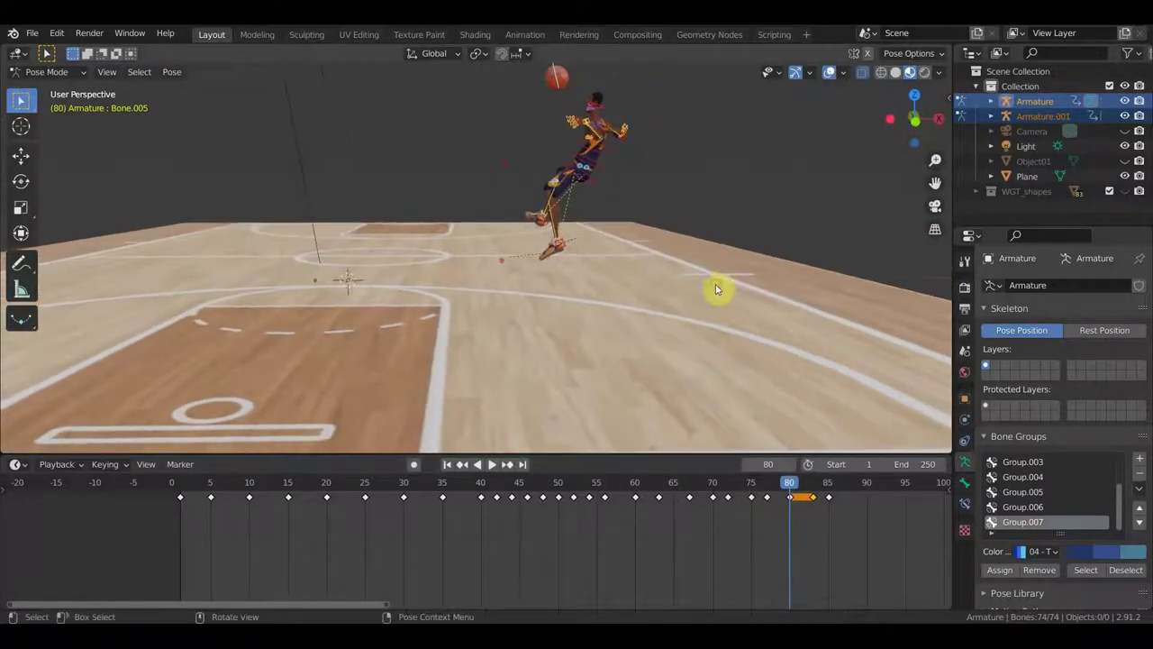
key("g")
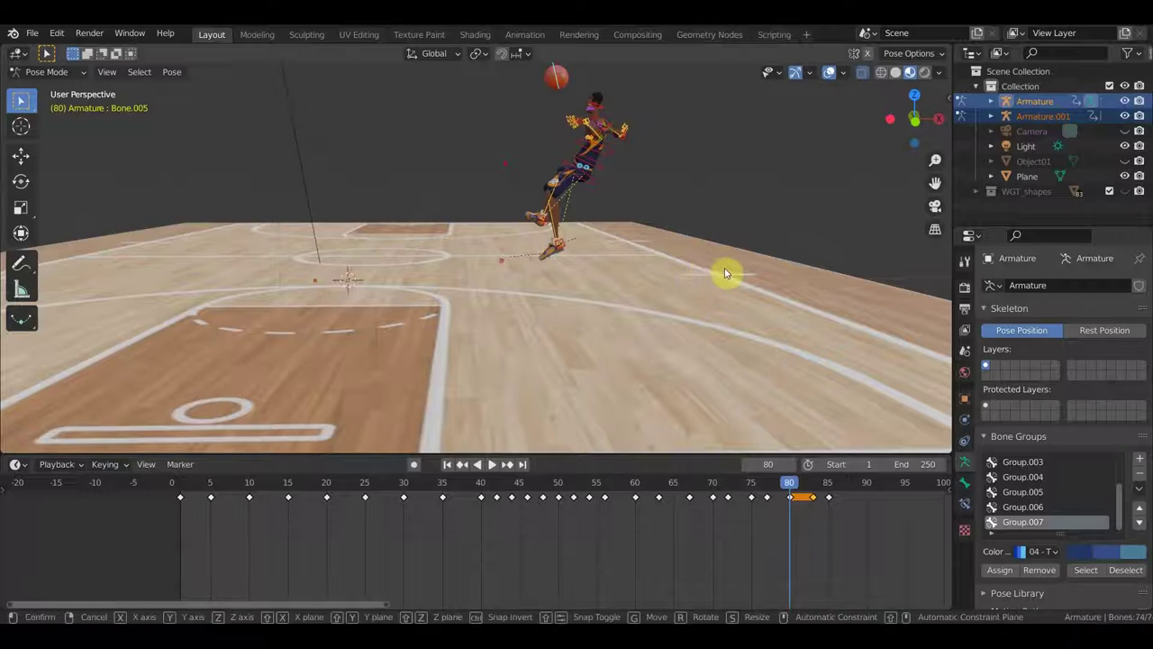
left_click(690, 372)
mouse_move(688, 375)
middle_mouse_down()
mouse_move(709, 345)
mouse_move(792, 357)
mouse_move(552, 394)
mouse_move(702, 394)
mouse_move(633, 385)
mouse_move(498, 399)
middle_mouse_up()
Step: Reposition the foot bone and rotate it 38.6°
left_click(552, 387)
key("g")
left_click(640, 399)
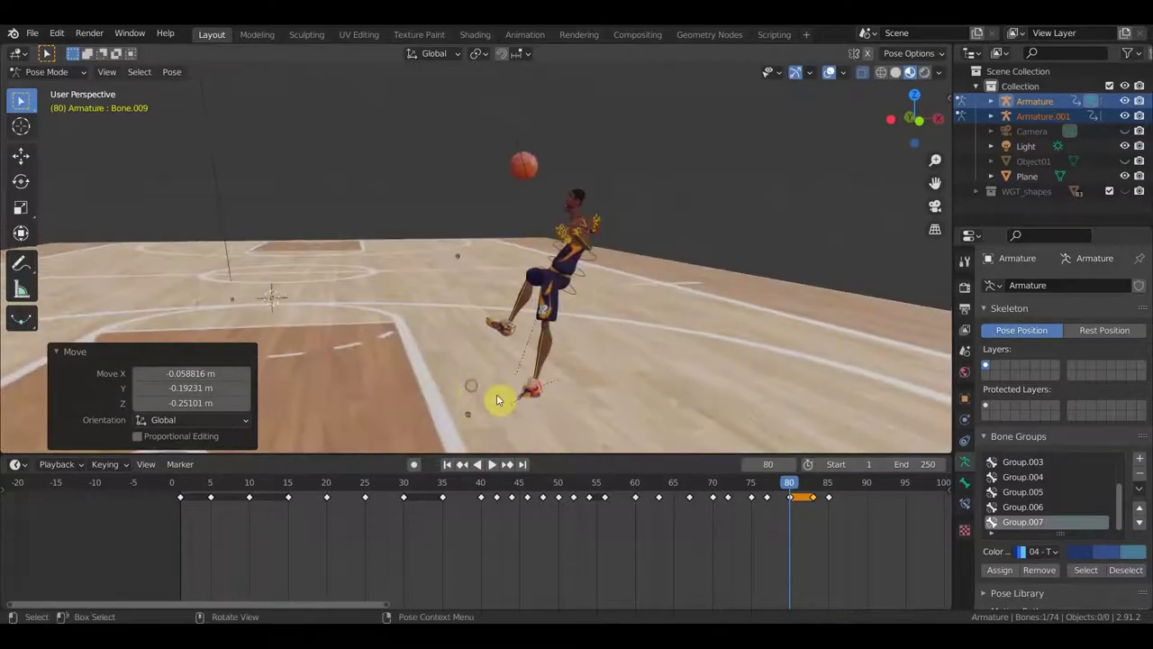
key("r")
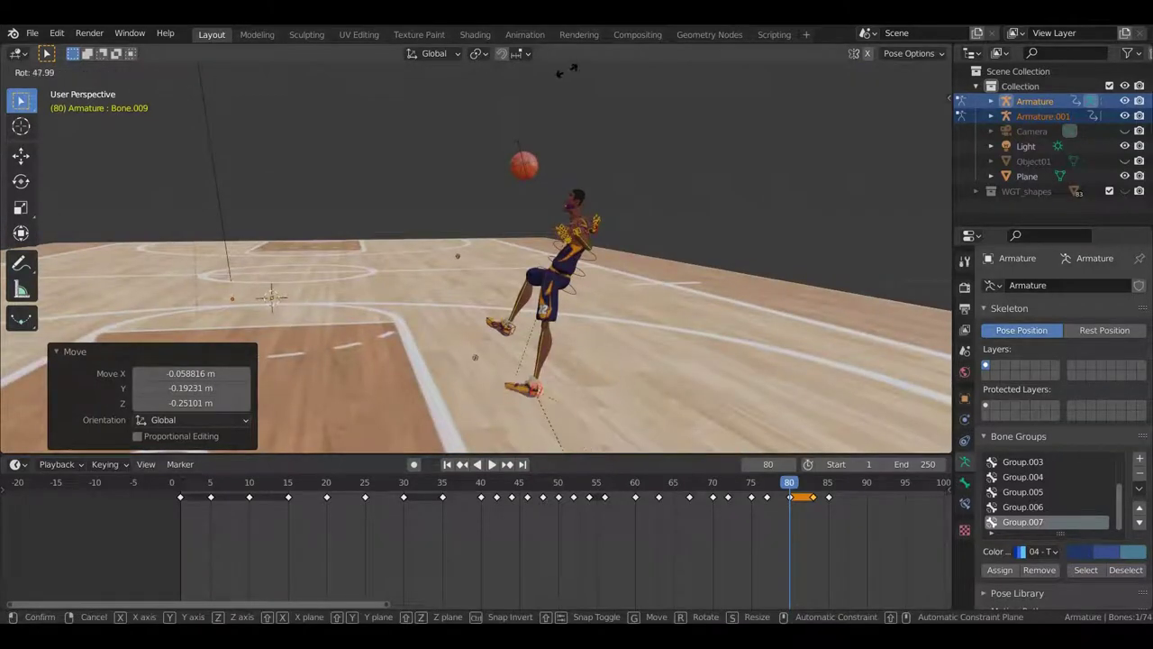
left_click(582, 72)
mouse_move(581, 73)
middle_mouse_down()
mouse_move(601, 103)
mouse_move(708, 158)
middle_mouse_up()
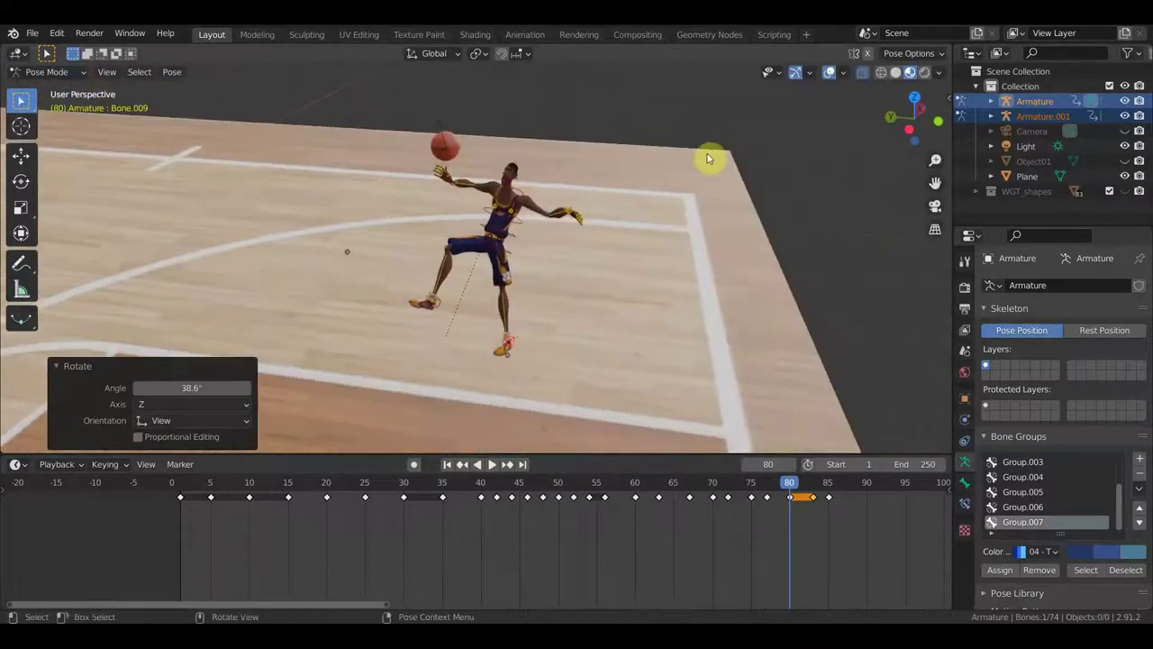
Step: Rotate the body's root bone about 10.6° and shift its position
middle_click_drag(565, 241, 518, 262)
left_click(452, 262)
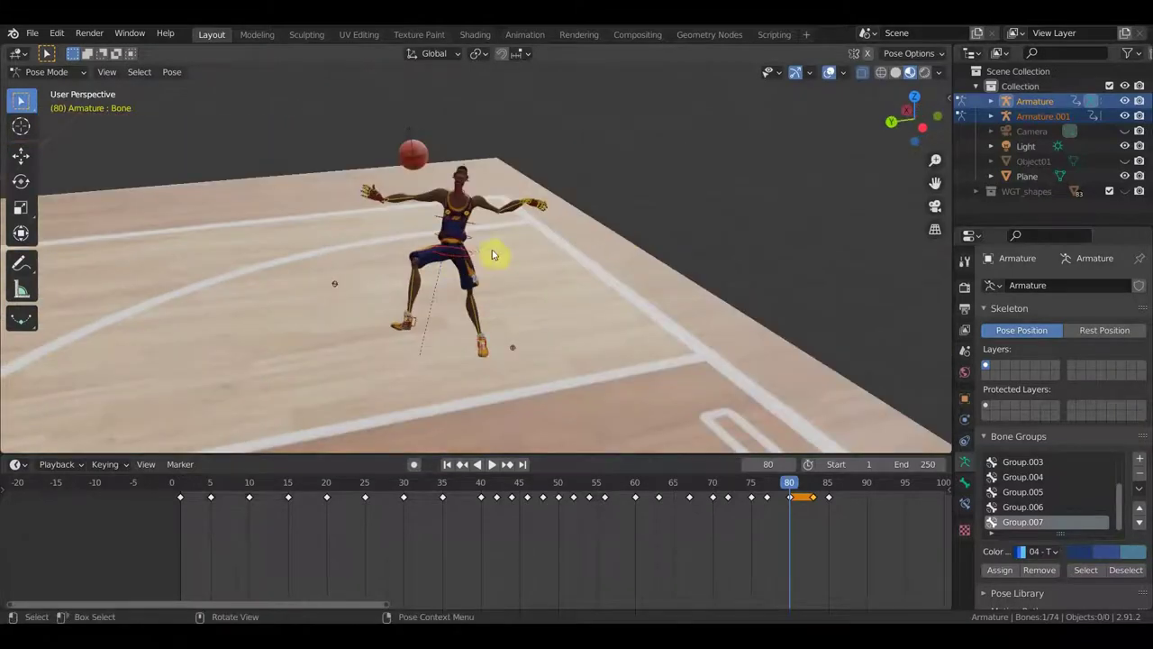
key("r")
left_click(538, 273)
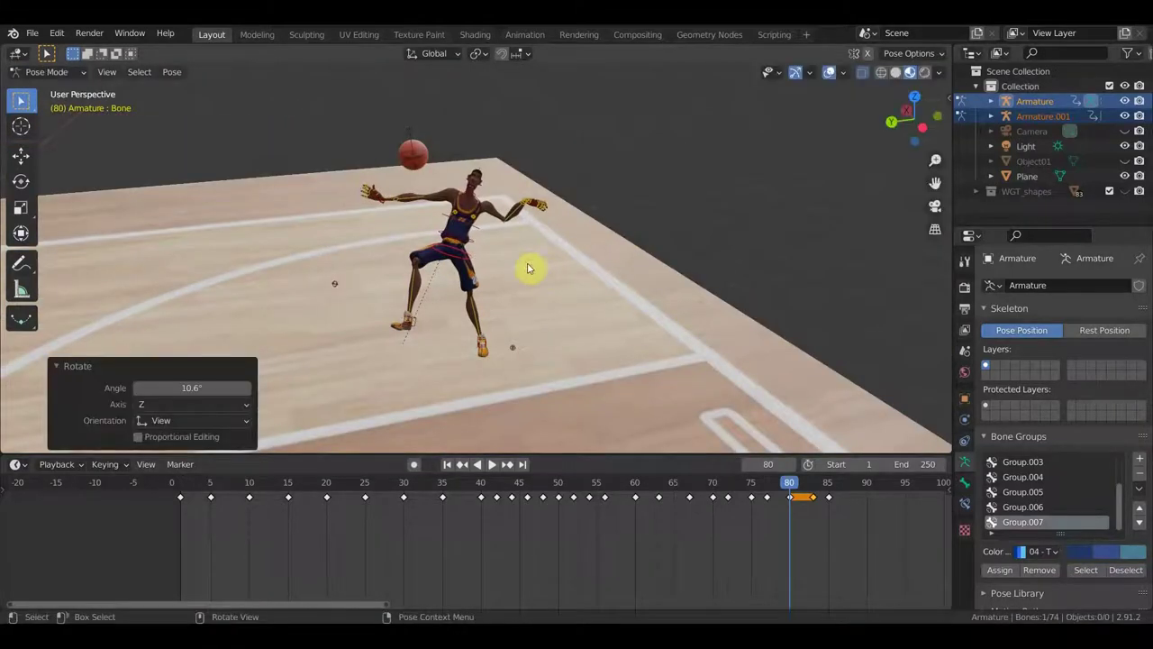
key("g")
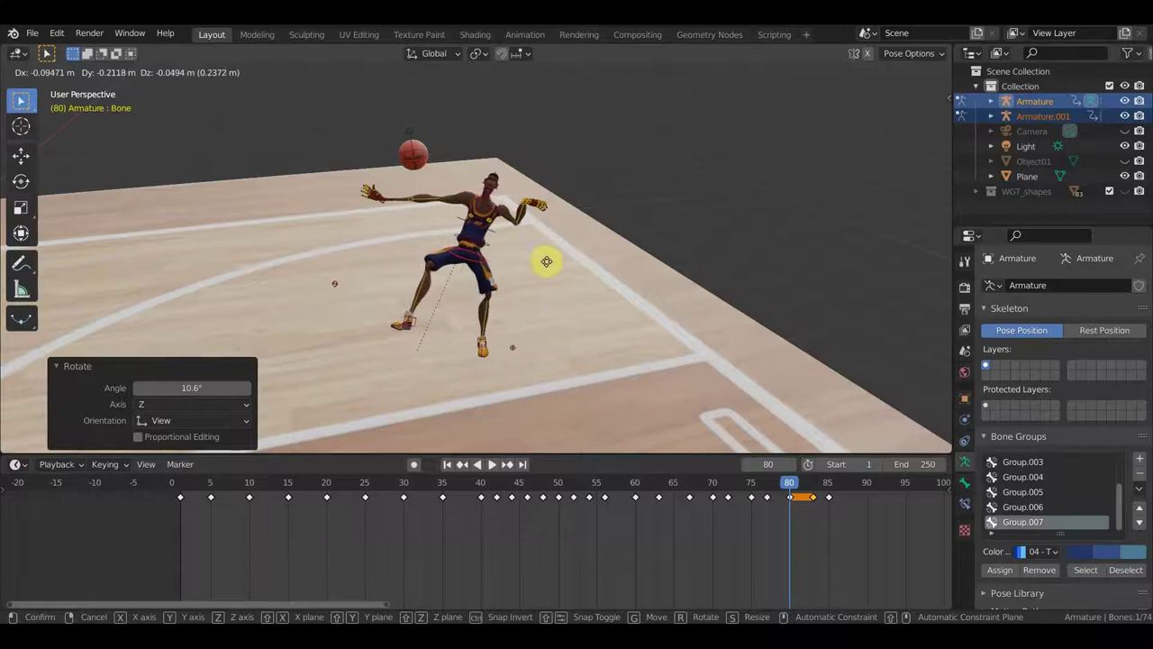
left_click(543, 262)
Step: Turn Bone.001 to -30.3°, then refine its rotation to -22.3°
mouse_move(417, 326)
middle_mouse_down()
mouse_move(639, 319)
mouse_move(621, 368)
middle_mouse_up()
key("r")
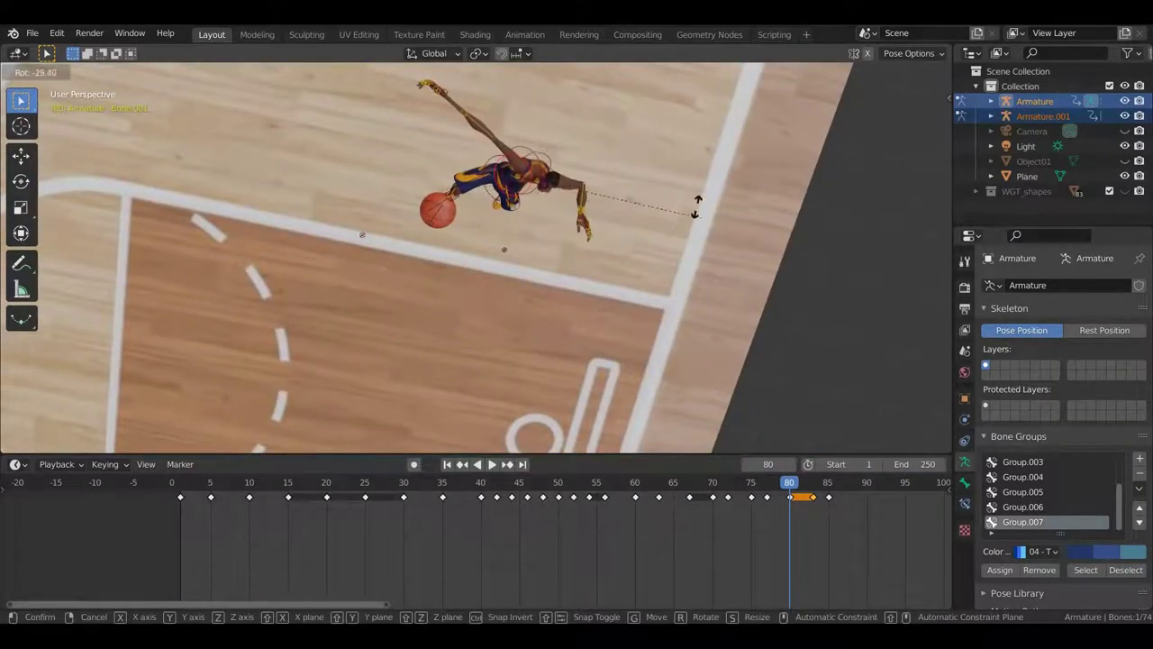
left_click(692, 200)
mouse_move(598, 213)
middle_mouse_down()
mouse_move(481, 118)
mouse_move(438, 186)
mouse_move(310, 141)
mouse_move(700, 268)
mouse_move(651, 244)
mouse_move(651, 221)
mouse_move(730, 266)
mouse_move(644, 264)
mouse_move(654, 288)
mouse_move(685, 296)
middle_mouse_up()
key("r")
left_click(646, 209)
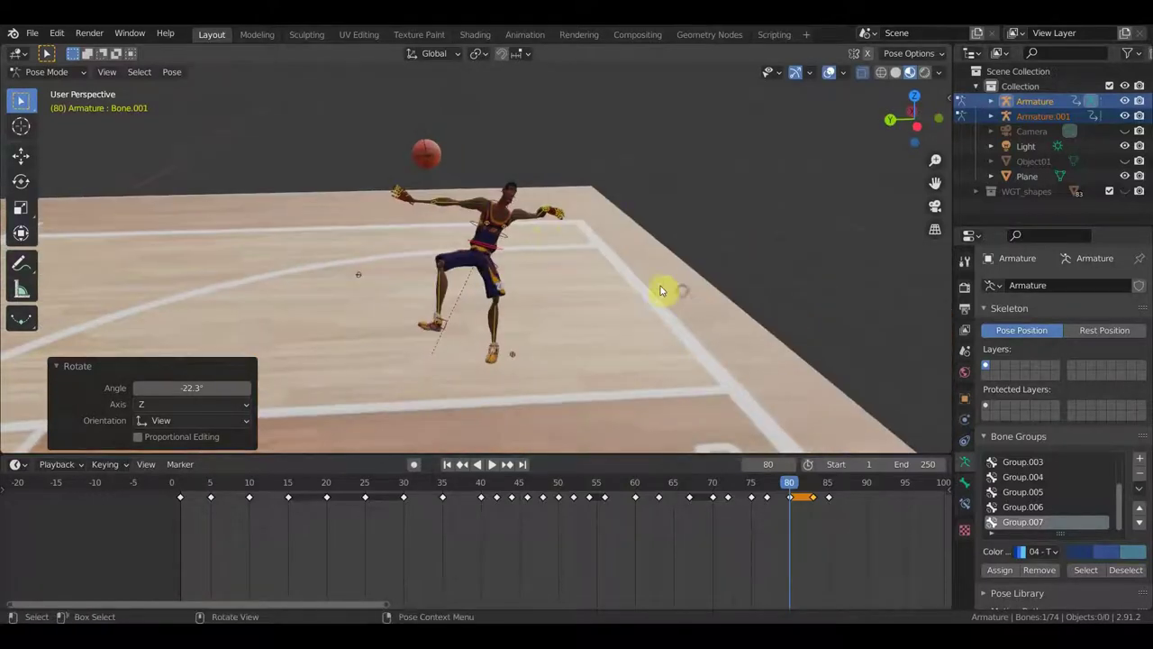
mouse_move(595, 228)
middle_mouse_down()
mouse_move(541, 258)
mouse_move(340, 240)
mouse_move(393, 219)
middle_mouse_up()
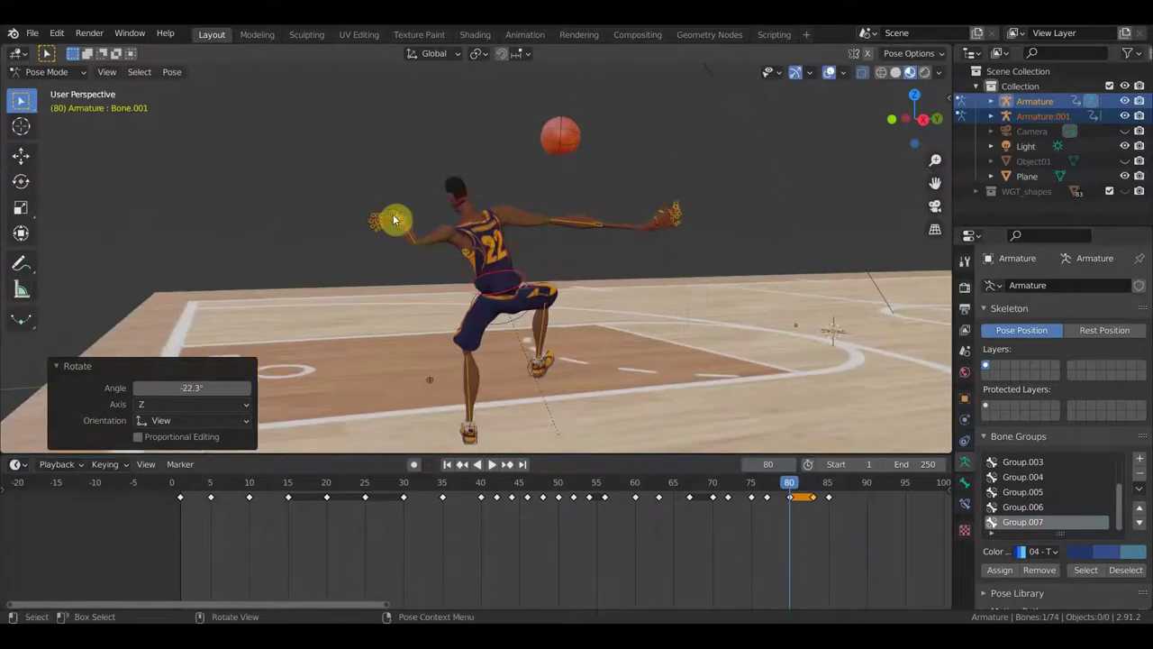
Step: Nudge the left hand bone and rotate it 42.2° outward
left_click(403, 227)
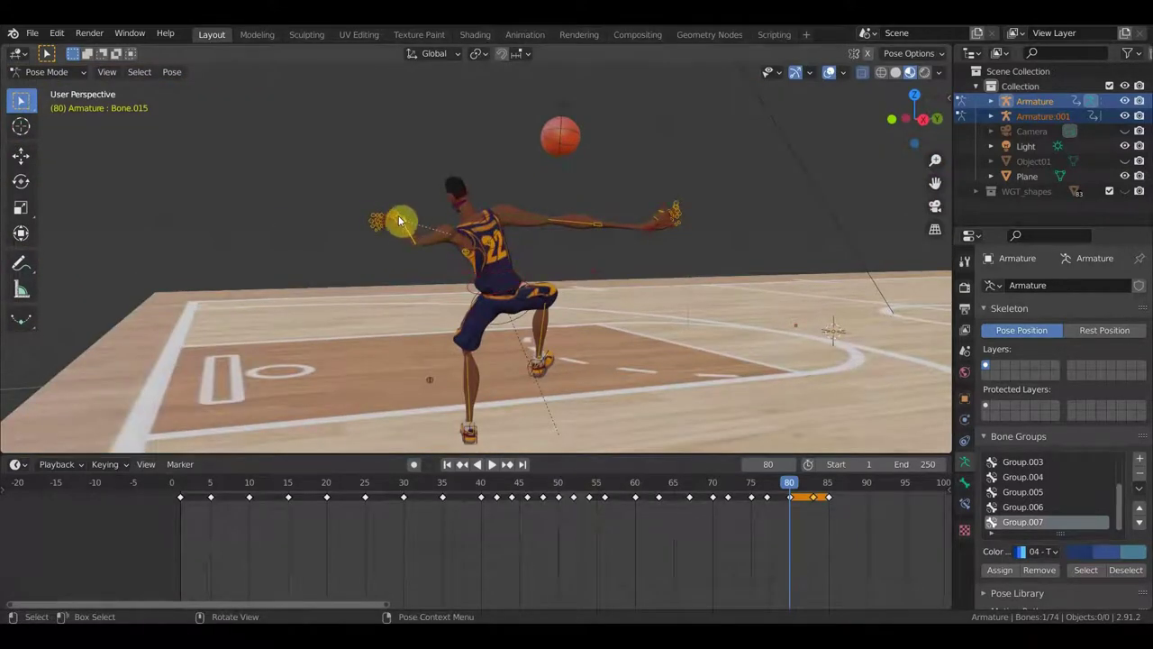
key("g")
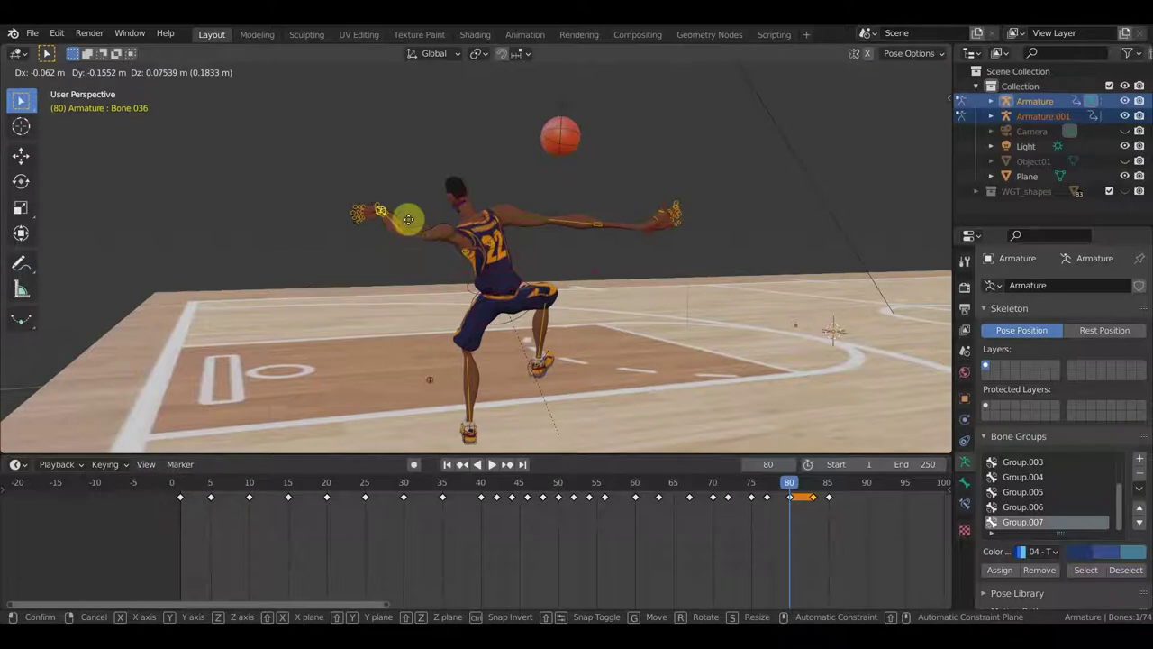
left_click(395, 230)
key("r")
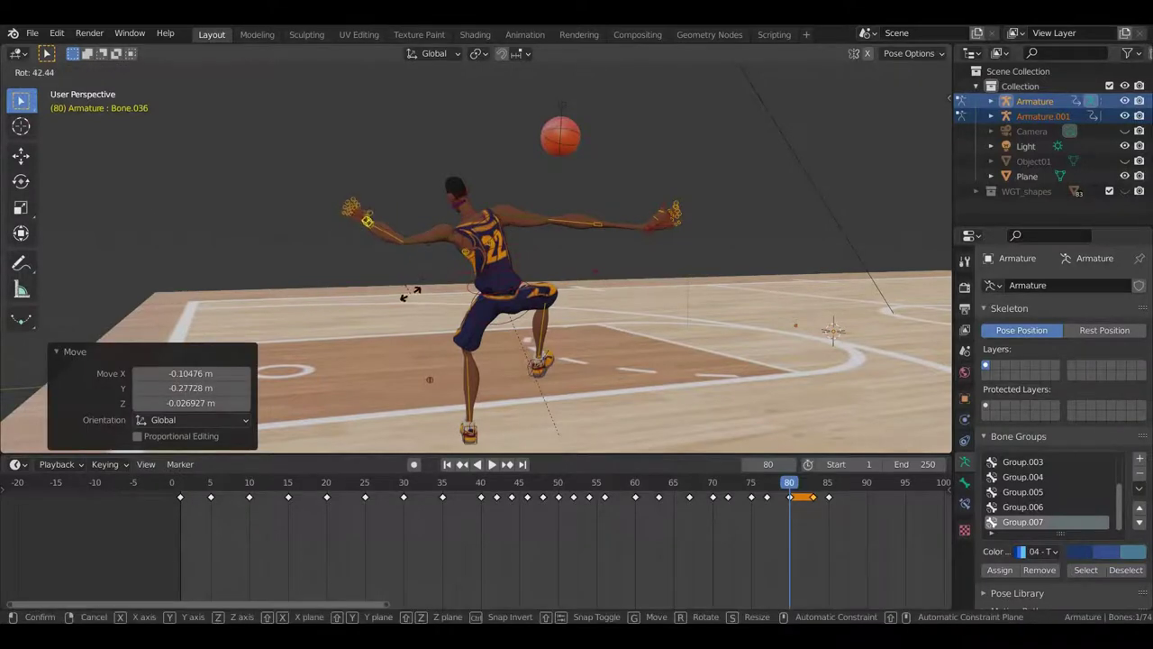
left_click(410, 294)
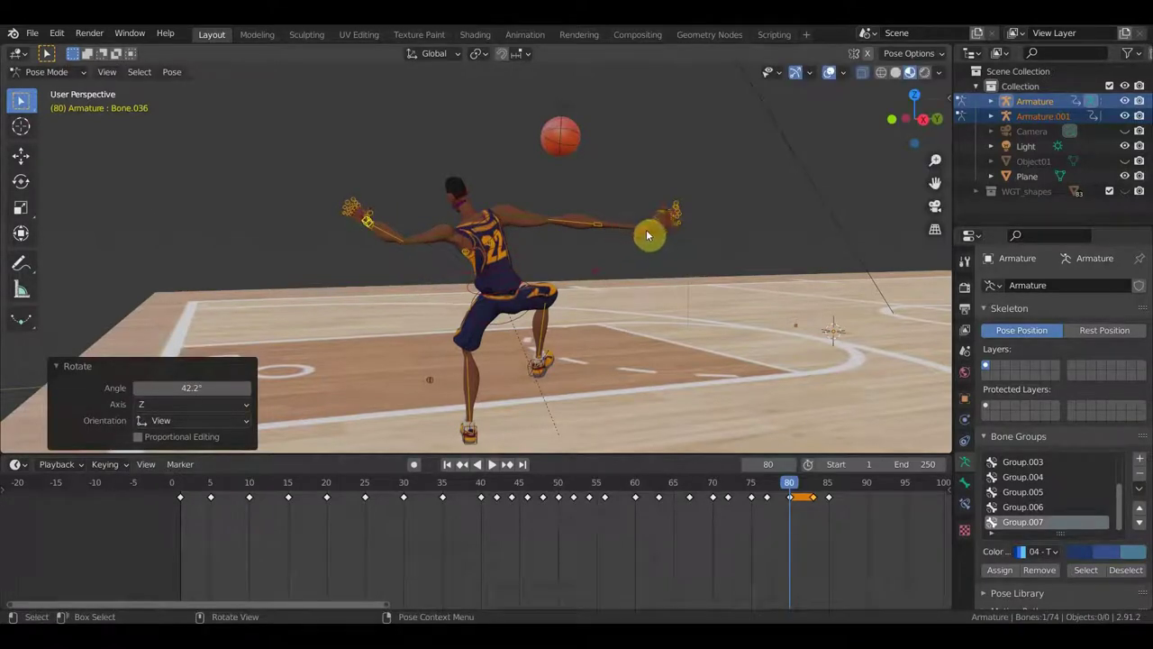
Step: Raise the right hand until it touches the basketball, then rotate it 9.87°
left_click(652, 241)
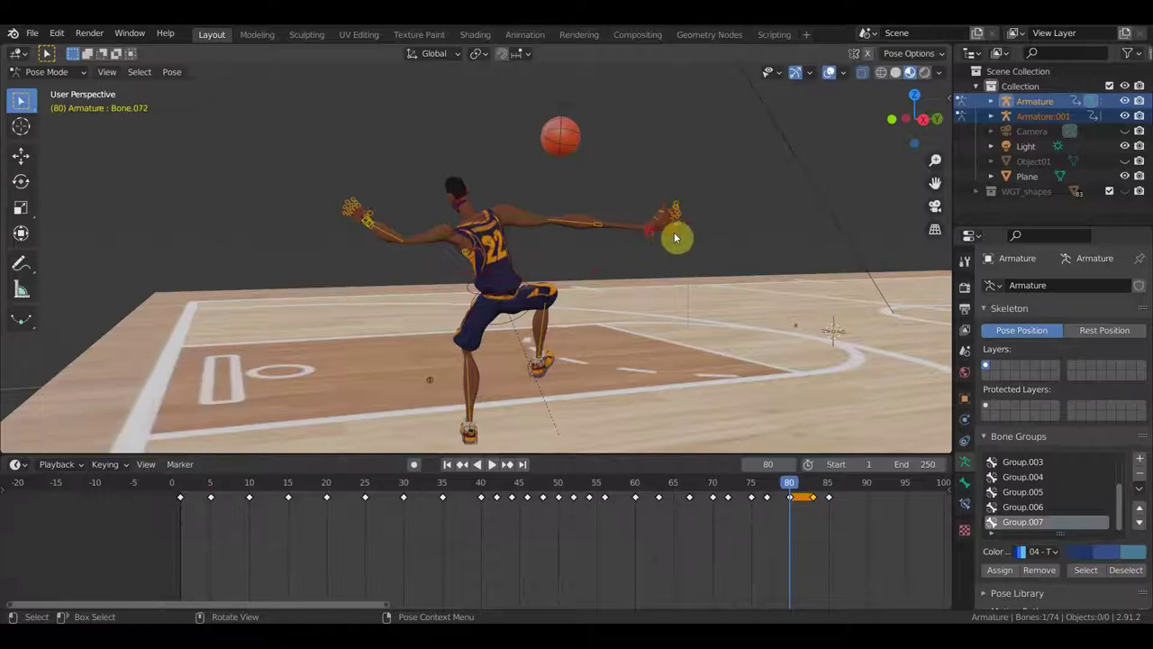
key("g")
left_click(602, 201)
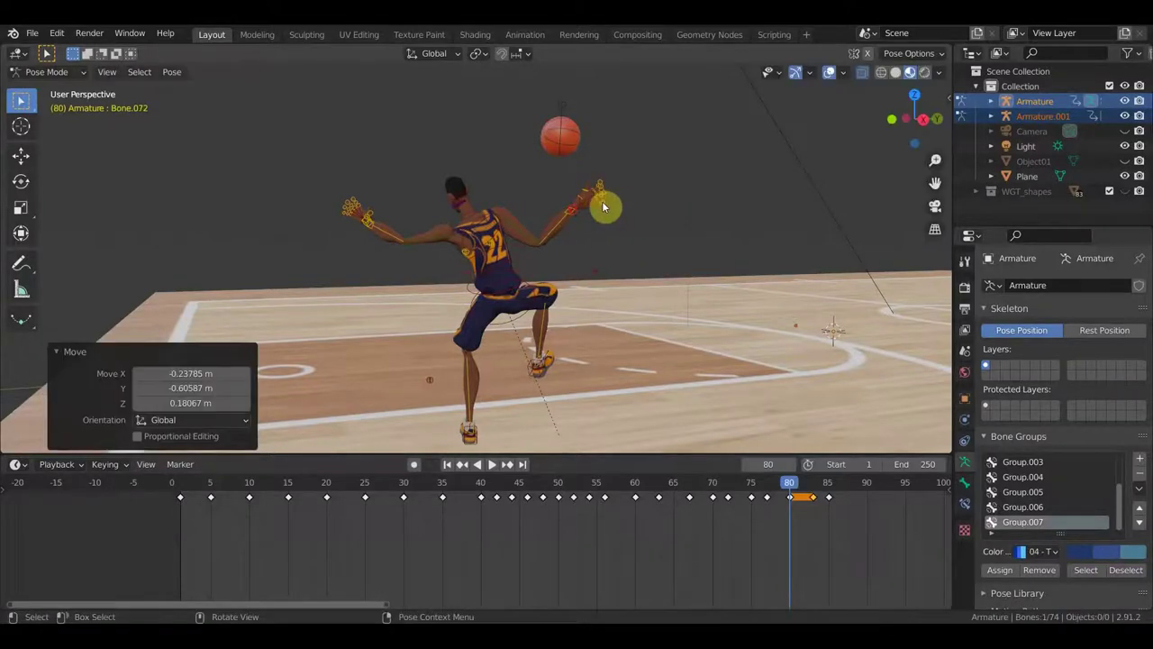
key("g")
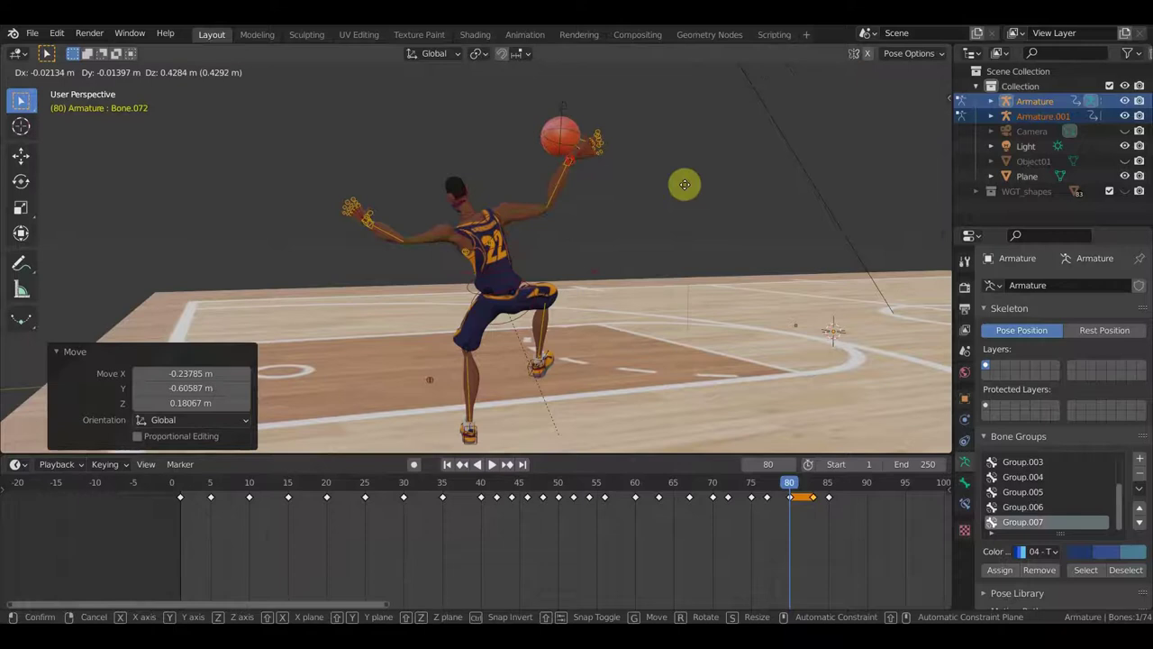
left_click(685, 184)
mouse_move(687, 186)
middle_mouse_down()
mouse_move(700, 244)
mouse_move(682, 252)
mouse_move(691, 300)
middle_mouse_up()
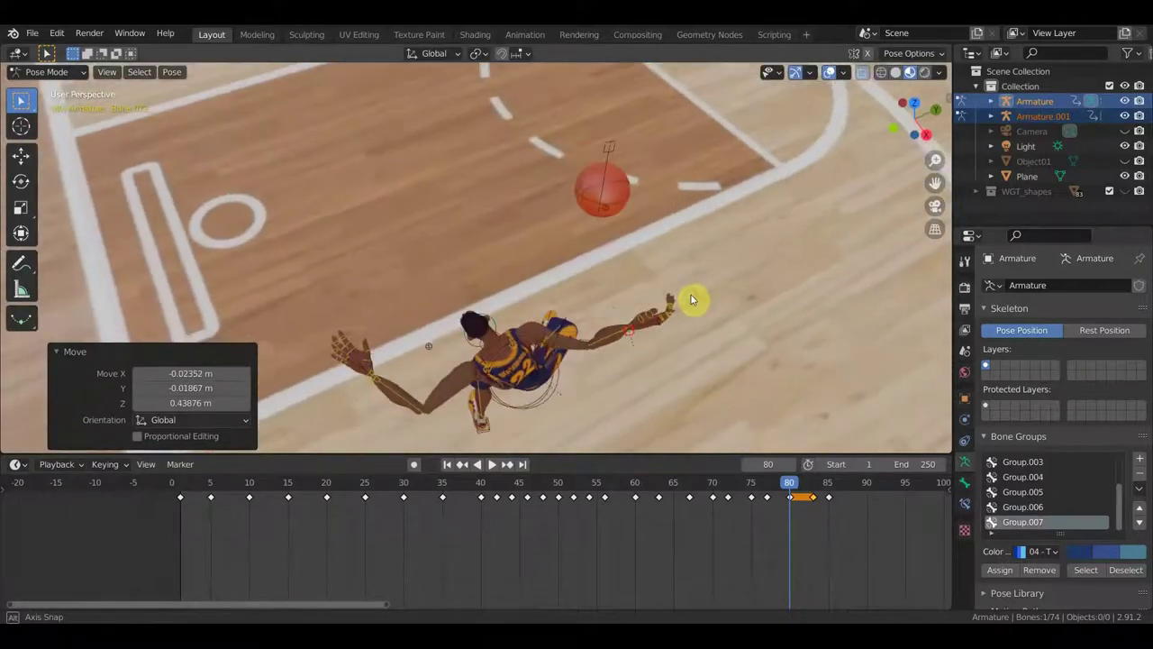
key("g")
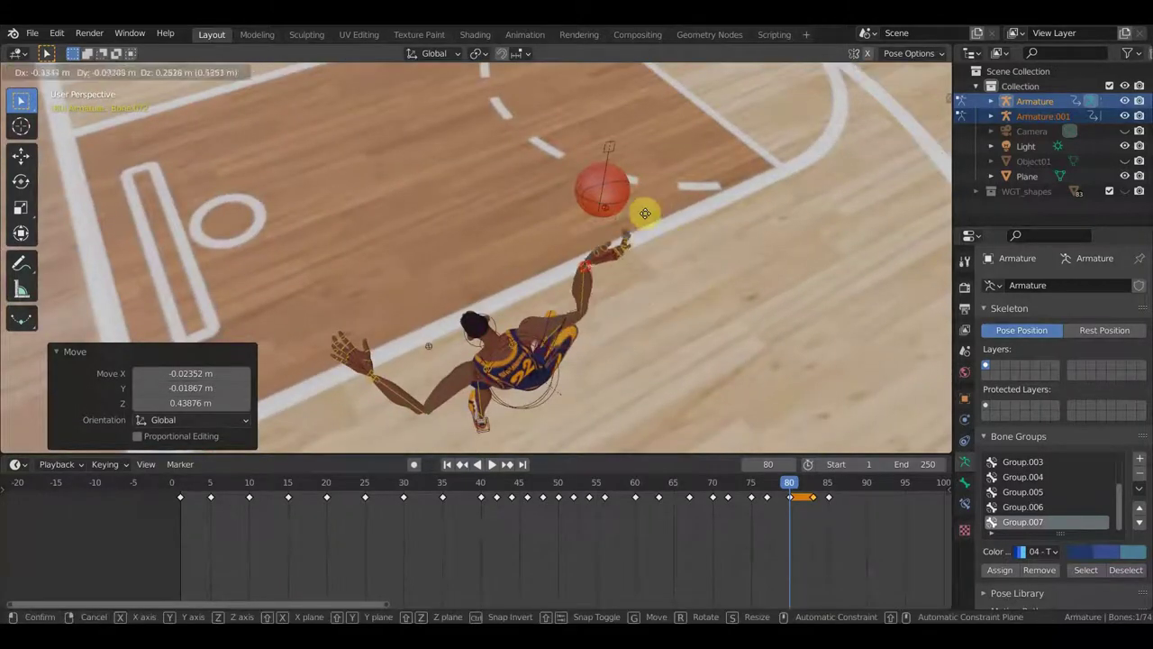
left_click(645, 217)
key("r")
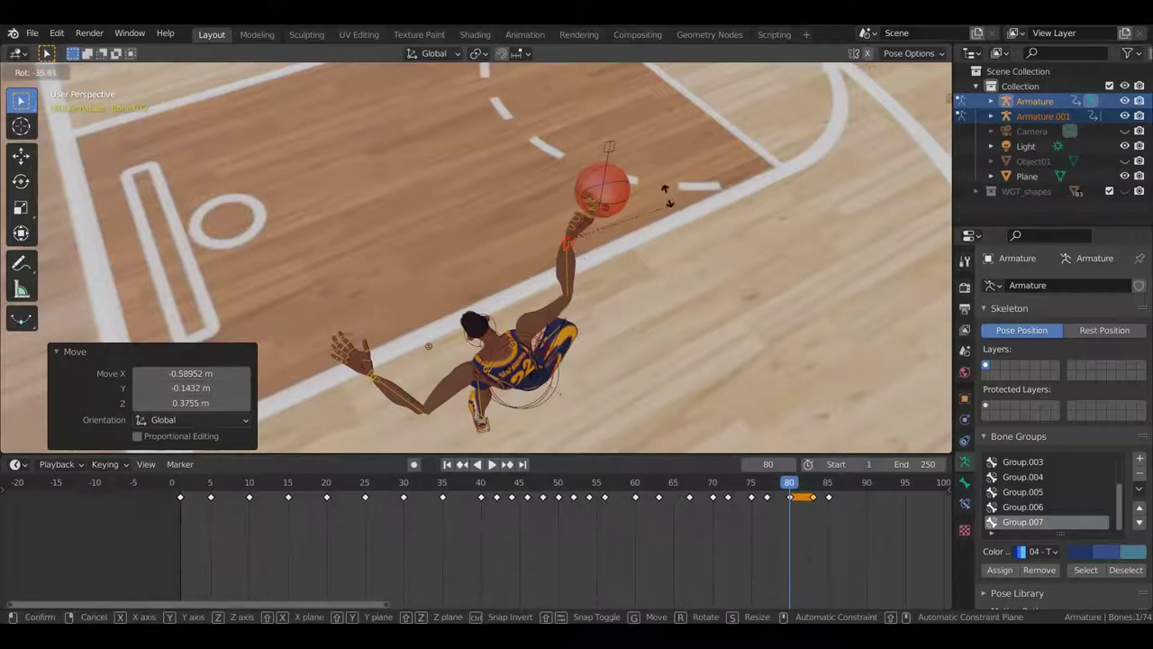
left_click(620, 155)
mouse_move(619, 207)
middle_mouse_down()
mouse_move(708, 180)
mouse_move(515, 288)
mouse_move(723, 314)
mouse_move(579, 271)
mouse_move(546, 290)
mouse_move(556, 255)
middle_mouse_up()
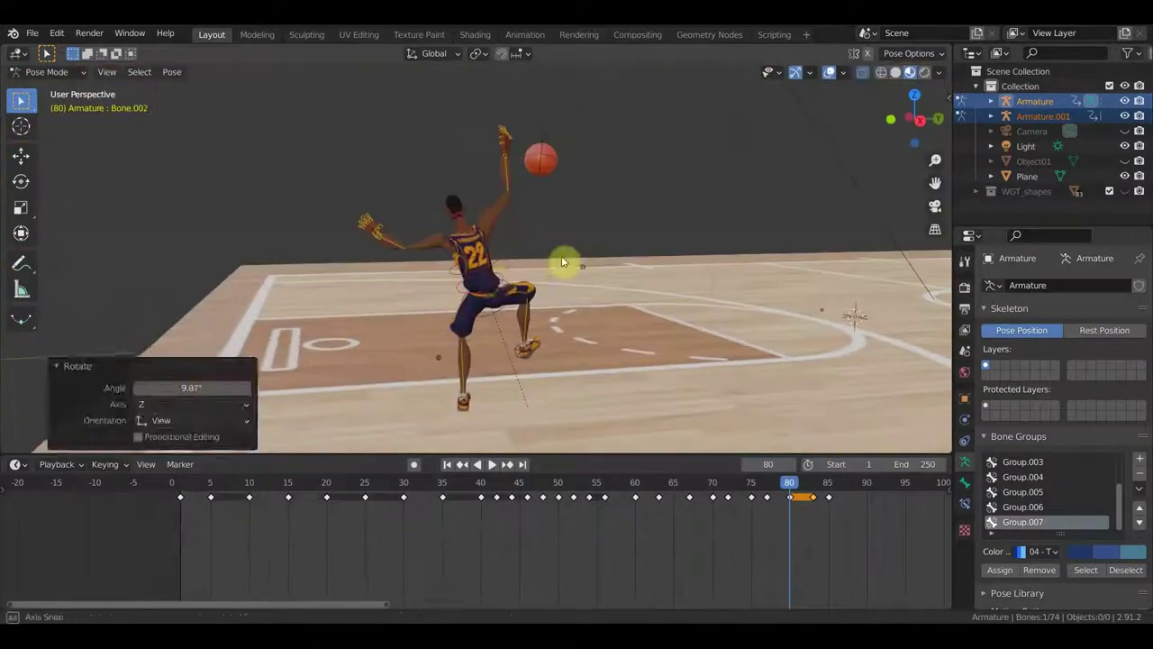
Step: Rotate the first arm bones for the mid-air pose, one by 14.8°
left_click(500, 343)
key("r")
left_click(557, 412)
mouse_move(557, 413)
middle_mouse_down()
mouse_move(630, 316)
mouse_move(682, 278)
mouse_move(690, 198)
mouse_move(752, 366)
mouse_move(577, 231)
middle_mouse_up()
key("r")
left_click(405, 93)
mouse_move(405, 94)
middle_mouse_down()
mouse_move(664, 206)
mouse_move(451, 271)
mouse_move(657, 240)
mouse_move(438, 244)
mouse_move(508, 260)
mouse_move(568, 200)
mouse_move(631, 253)
middle_mouse_up()
Step: Rotate two more arm bones, one of them by 25.1°
left_click(542, 243)
key("r")
left_click(502, 250)
left_click(569, 200)
key("r")
left_click(684, 279)
Step: Rotate the next bone and refine its rotation to -21.4°
key("r")
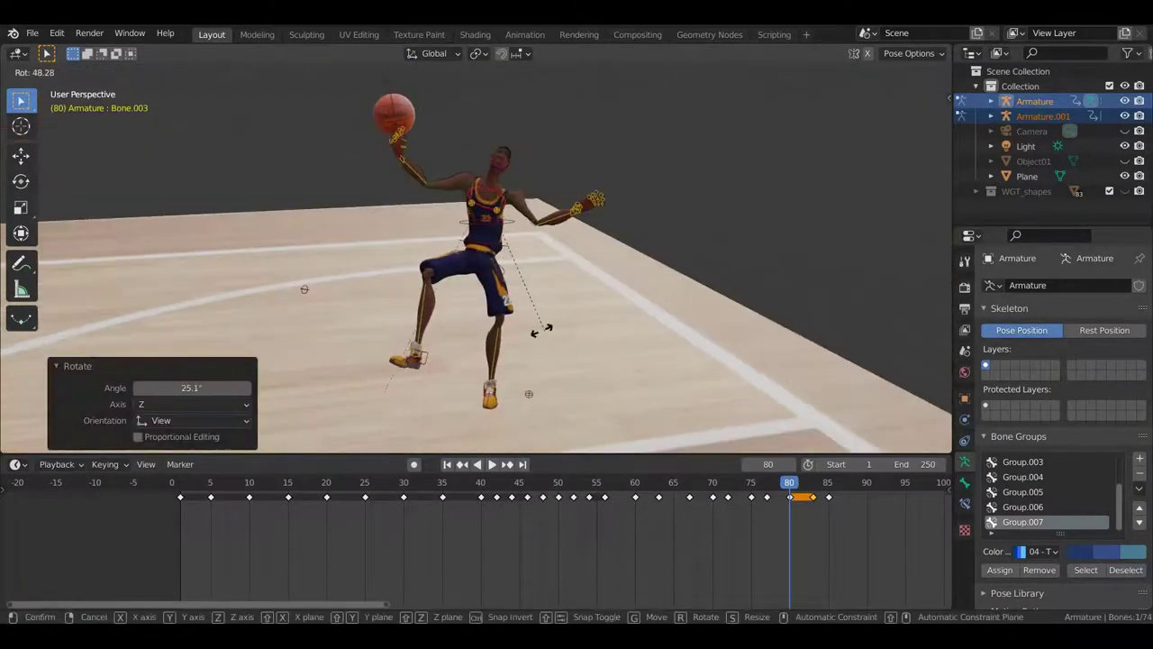
left_click(548, 332)
middle_click_drag(547, 331, 637, 193)
key("r")
left_click(799, 215)
mouse_move(799, 215)
middle_mouse_down()
mouse_move(505, 298)
mouse_move(694, 484)
mouse_move(527, 161)
mouse_move(565, 117)
middle_mouse_up()
key("r")
left_click(577, 189)
mouse_move(577, 190)
middle_mouse_down()
mouse_move(342, 293)
mouse_move(576, 270)
mouse_move(927, 304)
middle_mouse_up()
Step: Rotate a bone on the player's back to a new angle
key("r")
left_click(577, 270)
key("r")
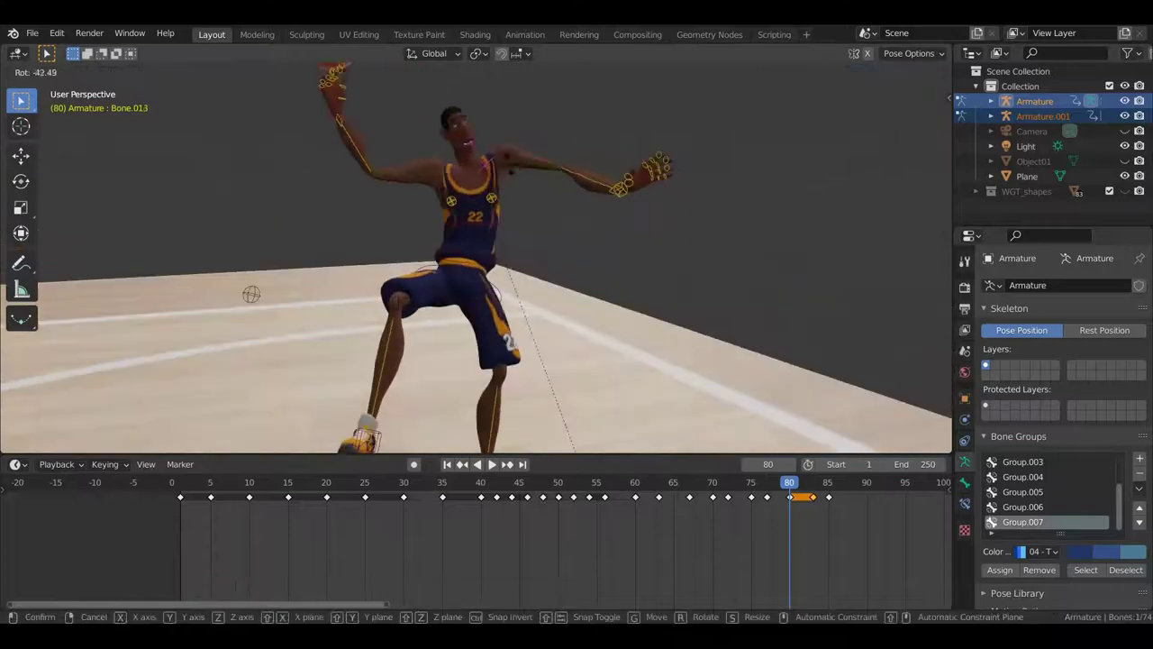
left_click(684, 270)
middle_click_drag(685, 271, 731, 195)
mouse_move(651, 315)
middle_mouse_down()
mouse_move(811, 266)
mouse_move(592, 278)
mouse_move(567, 257)
mouse_move(343, 180)
middle_mouse_up()
left_click(342, 180)
key("r")
mouse_move(577, 270)
middle_mouse_down()
mouse_move(724, 277)
mouse_move(775, 180)
middle_mouse_up()
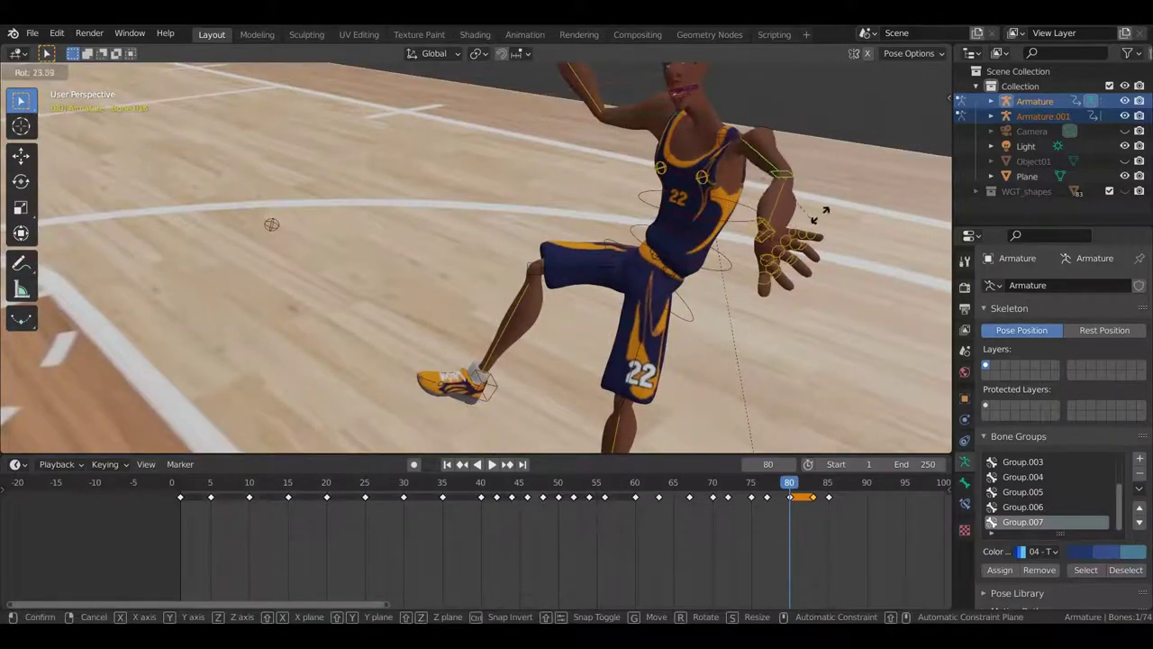
left_click(815, 223)
mouse_move(795, 224)
middle_mouse_down()
mouse_move(747, 296)
mouse_move(799, 353)
mouse_move(623, 183)
mouse_move(327, 186)
middle_mouse_up()
Step: Move one bone and rotate another to about 117°
key("r")
left_click(526, 189)
mouse_move(526, 189)
middle_mouse_down()
mouse_move(631, 297)
mouse_move(778, 408)
middle_mouse_up()
key("g")
left_click(162, 327)
mouse_move(162, 327)
middle_mouse_down()
mouse_move(836, 310)
mouse_move(853, 268)
mouse_move(736, 352)
mouse_move(782, 280)
mouse_move(730, 218)
mouse_move(760, 262)
middle_mouse_up()
key("r")
Step: Reposition the player's hand bone
left_click(782, 280)
key("g")
left_click(760, 263)
scroll(747, 196, "up", 5)
scroll(730, 376, "down", 5)
middle_click_drag(729, 377, 744, 363)
Step: Rotate another arm bone, then turn the hand bone to 132°
left_click(586, 188)
middle_click_drag(586, 188, 525, 366)
key("r")
left_click(642, 264)
mouse_move(641, 264)
middle_mouse_down()
mouse_move(717, 192)
mouse_move(631, 298)
mouse_move(512, 337)
middle_mouse_up()
left_click(540, 262)
key("r")
left_click(540, 262)
mouse_move(539, 262)
middle_mouse_down()
mouse_move(610, 154)
mouse_move(589, 275)
mouse_move(358, 322)
mouse_move(684, 180)
middle_mouse_up()
Step: Redo the hand rotation so Bone.036 sits at -7.92°, then select the forearm bone
key("r")
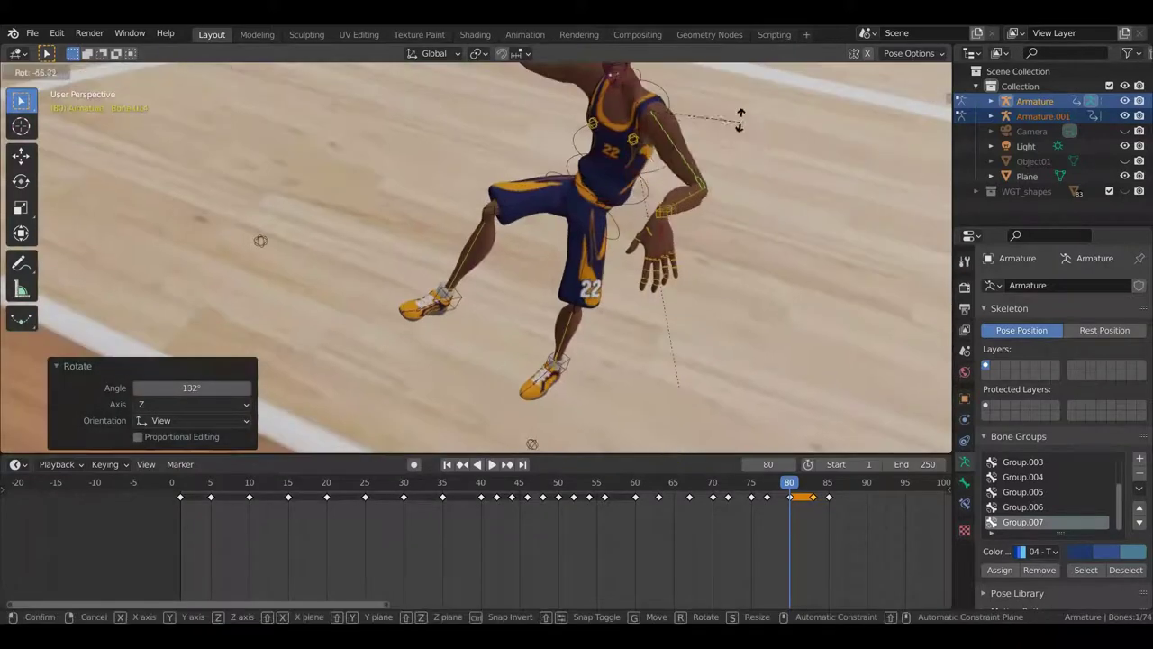
right_click(755, 126)
middle_click_drag(756, 126, 636, 200)
key("r")
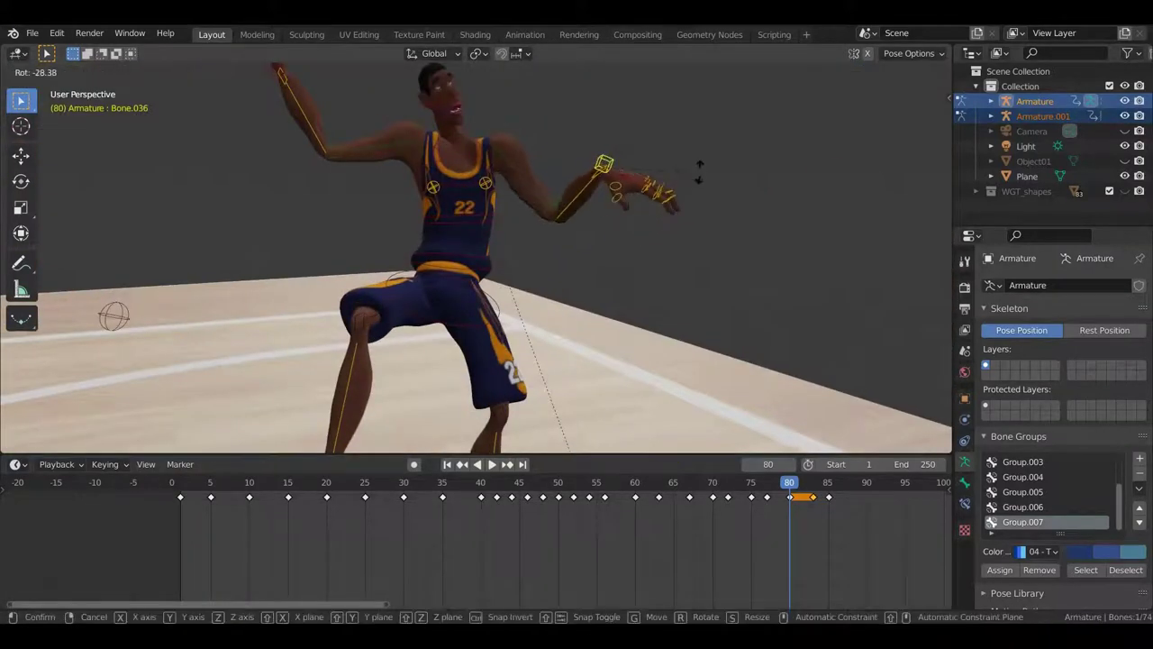
left_click(688, 203)
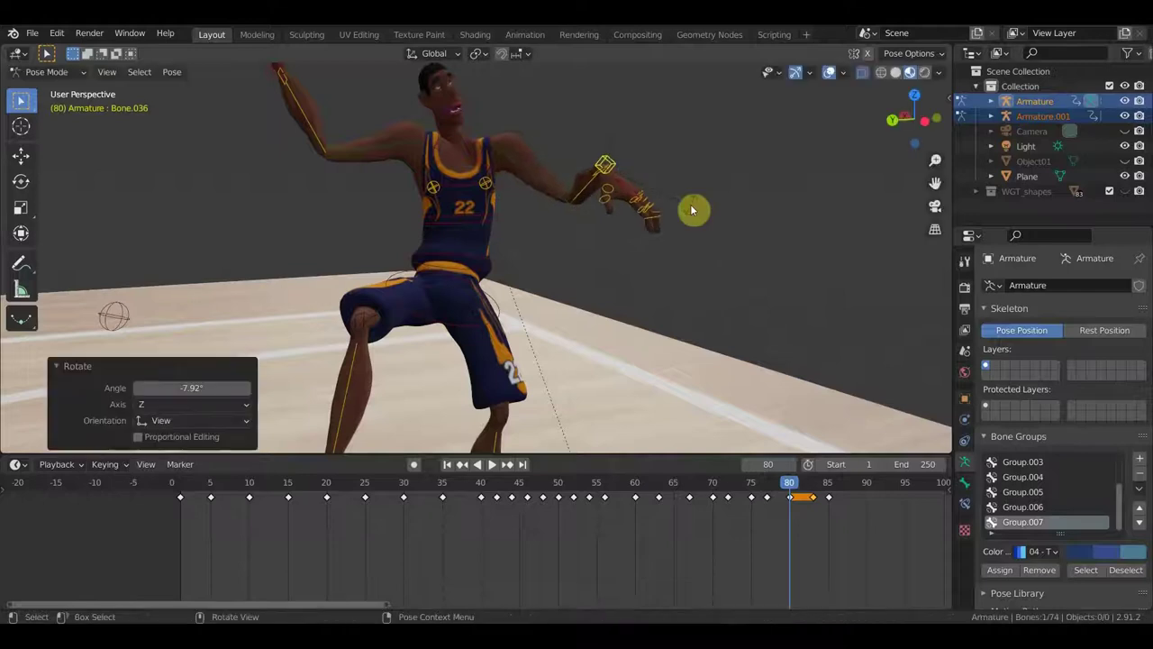
left_click(569, 194)
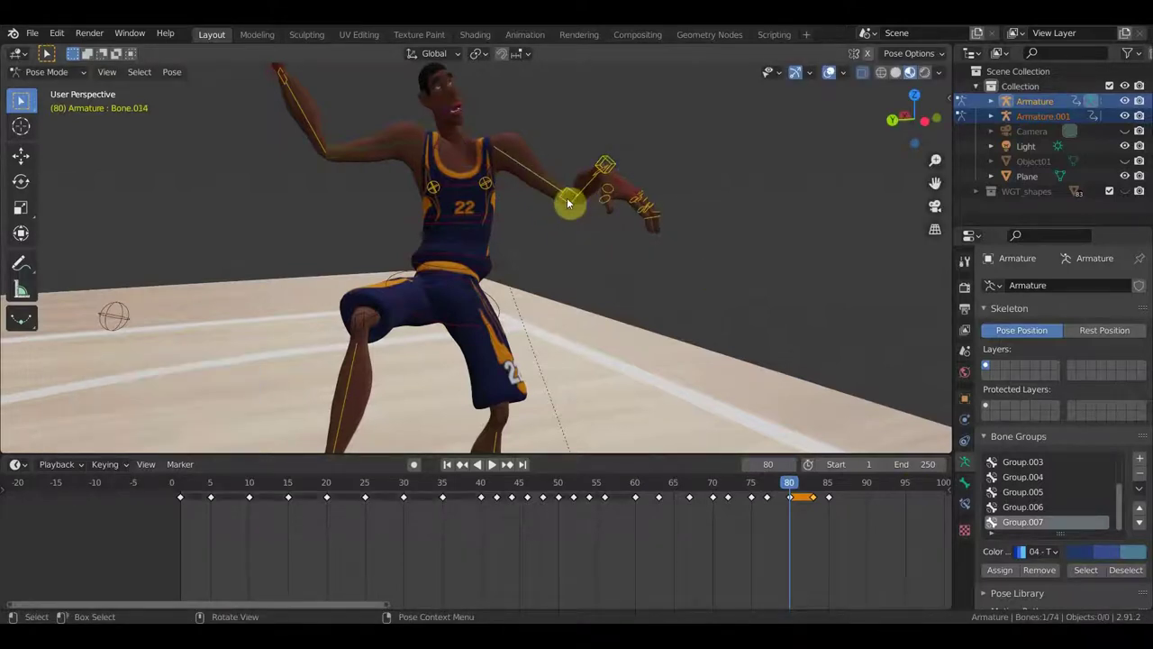
Step: Set the arm's Copy Location influence to 0 and Copy Transforms influence to 0.140
left_click(967, 506)
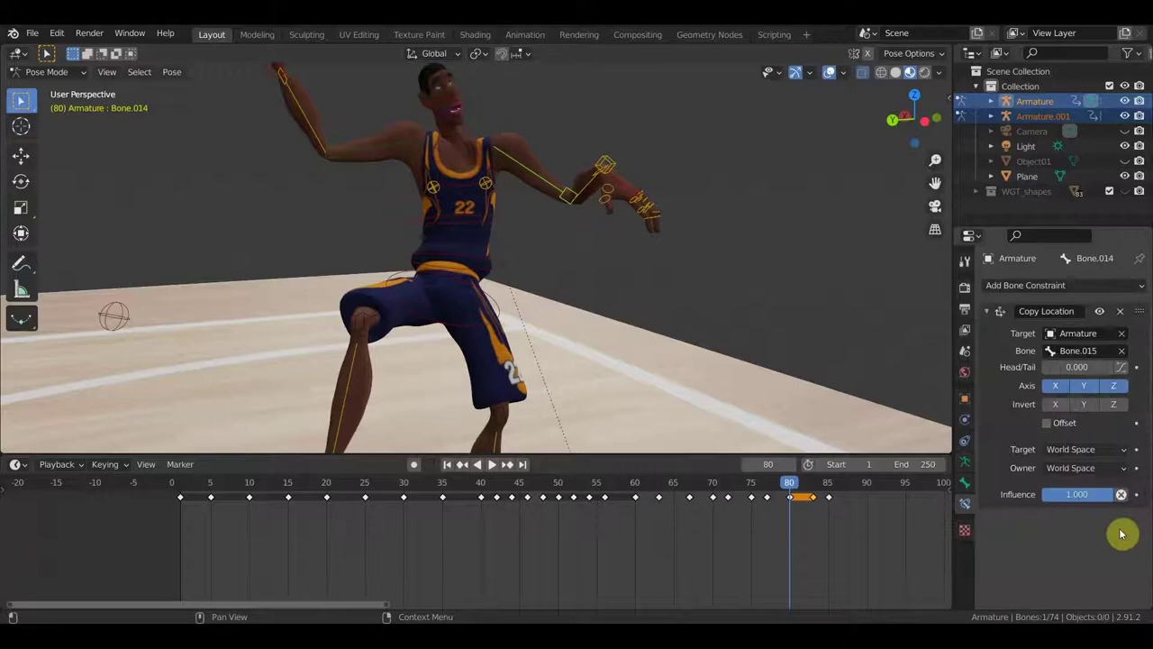
left_click_drag(1077, 494, 685, 273)
left_click(604, 197)
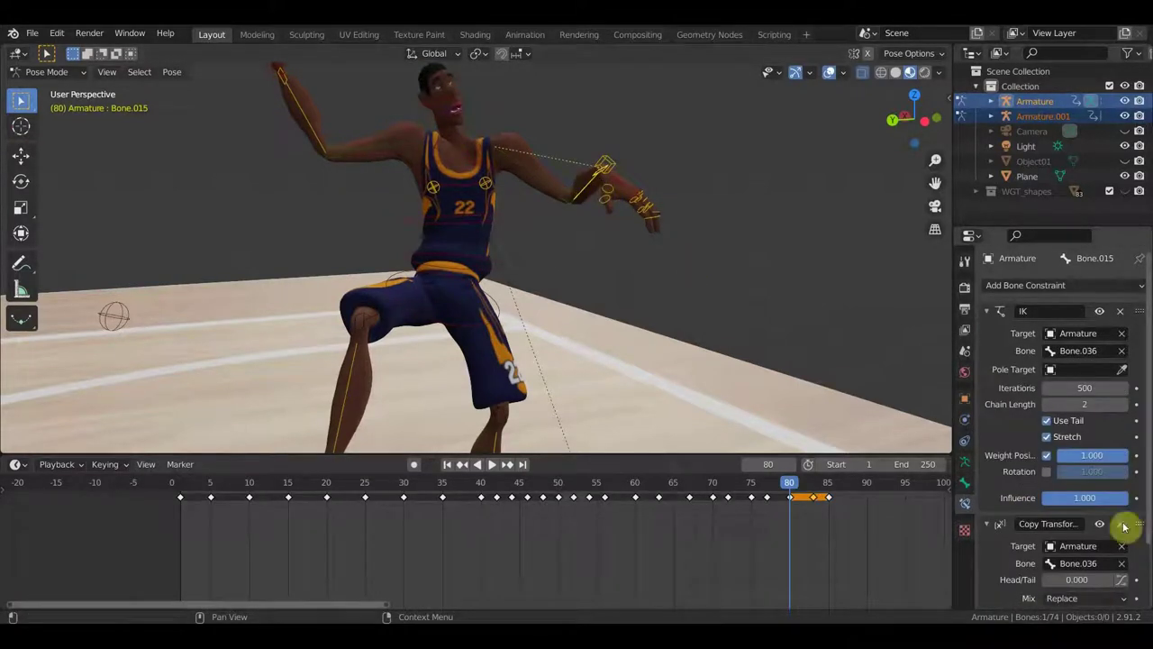
scroll(1120, 577, "down", 2)
left_click_drag(1081, 595, 1071, 596)
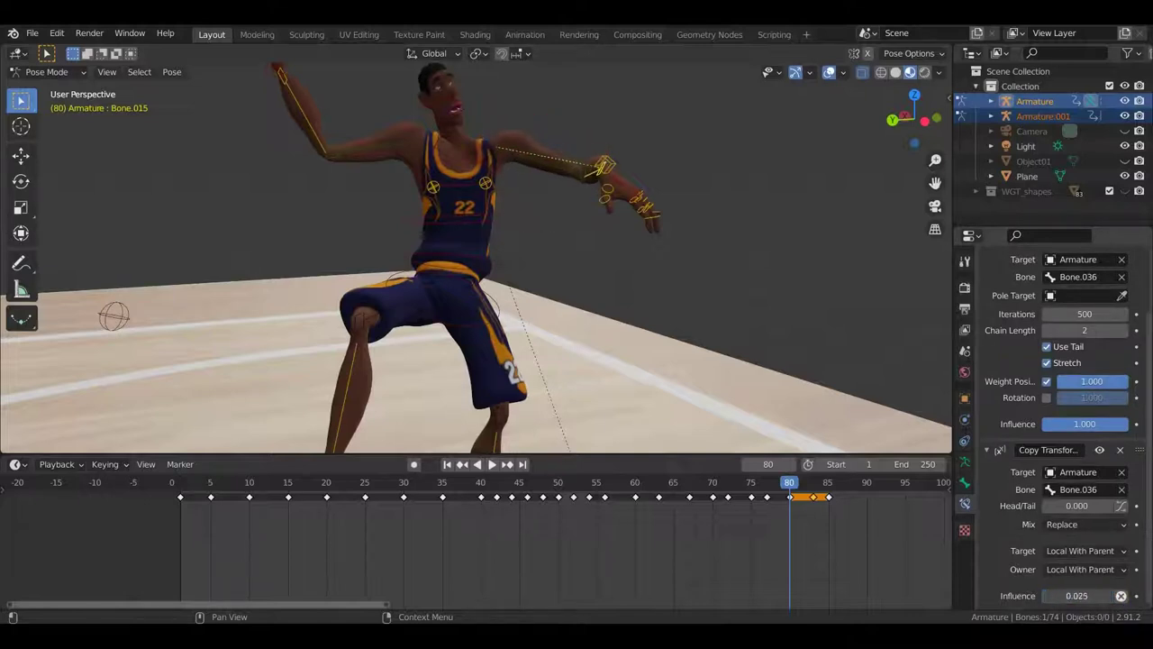
Step: Move and rotate the hand control bone into a new position
mouse_move(777, 443)
middle_mouse_down()
mouse_move(723, 432)
mouse_move(829, 319)
mouse_move(801, 316)
middle_mouse_up()
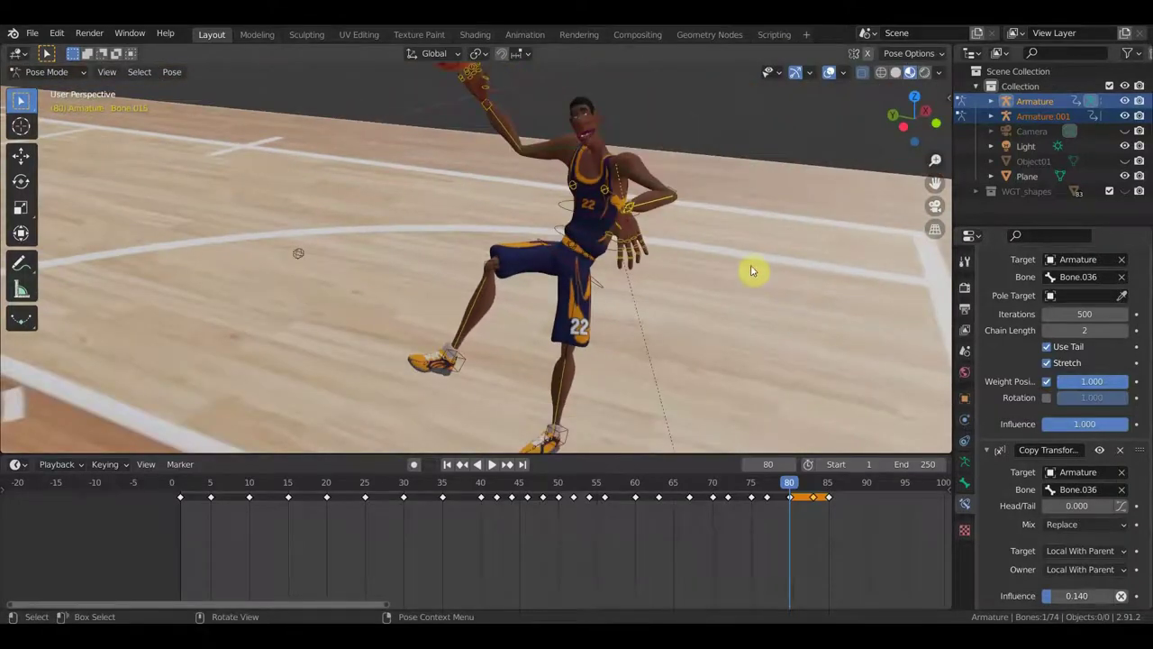
middle_click_drag(690, 259, 793, 236)
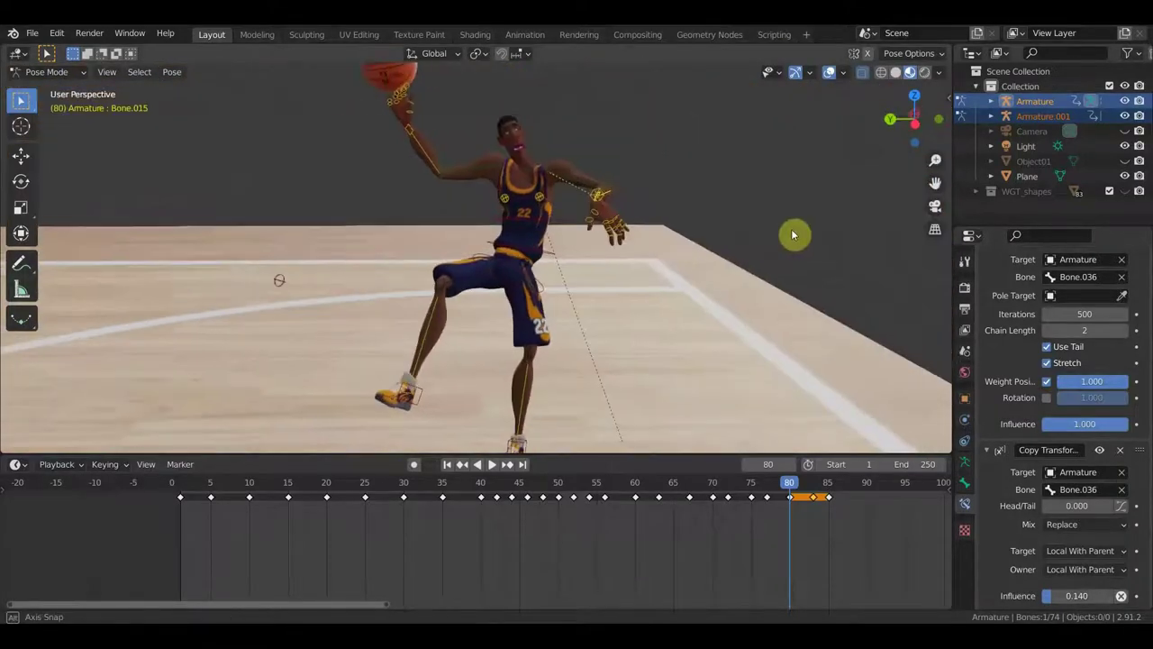
left_click(603, 201)
key("g")
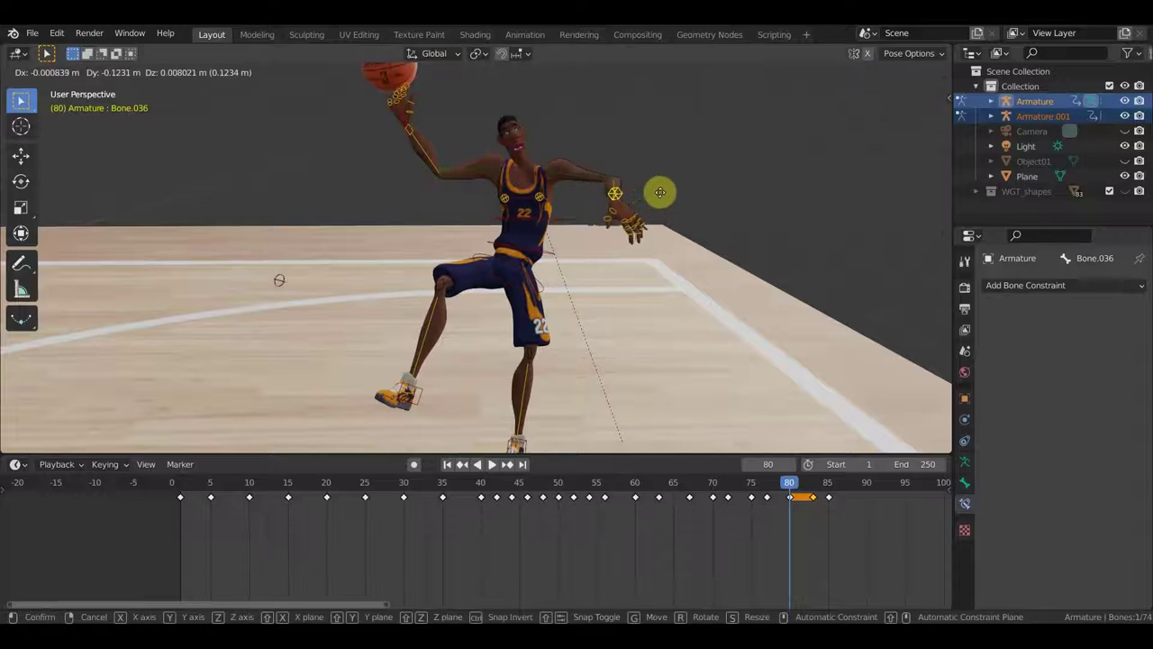
left_click(685, 185)
middle_click_drag(681, 210, 539, 210)
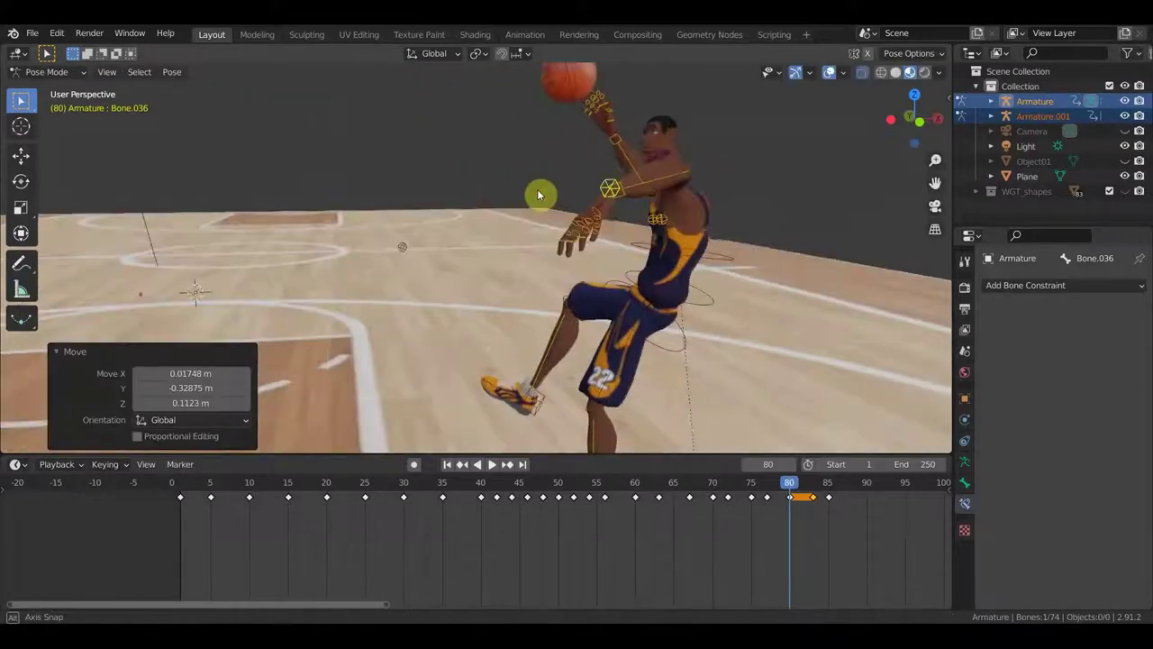
key("r")
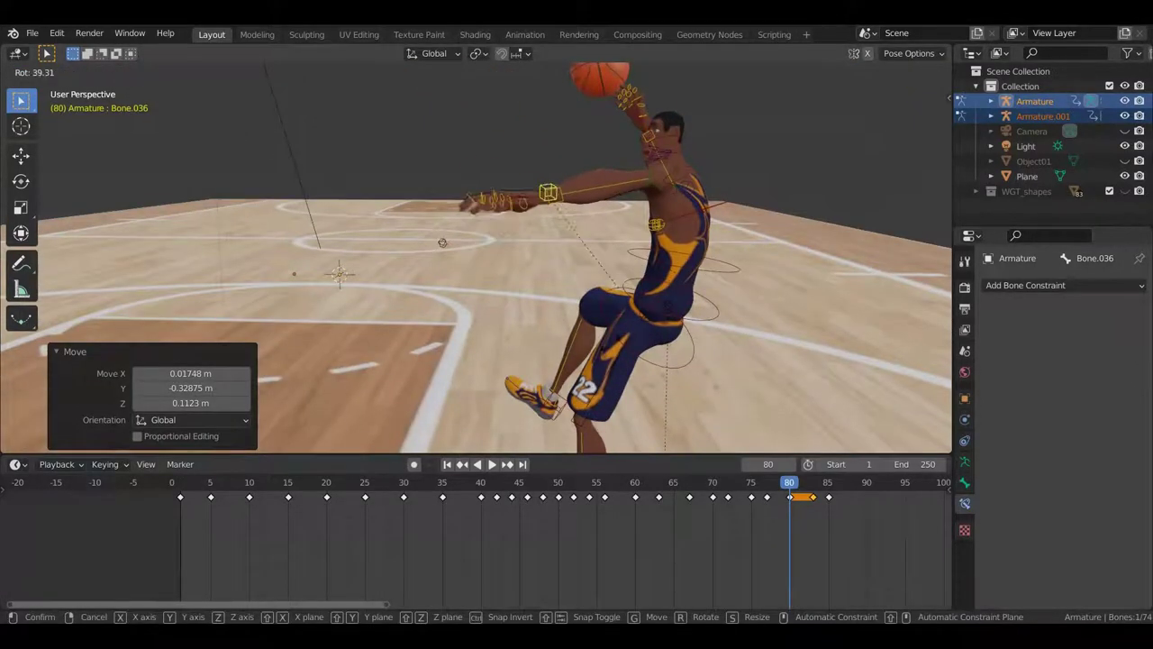
left_click(536, 337)
mouse_move(536, 337)
middle_mouse_down()
mouse_move(734, 330)
mouse_move(702, 314)
middle_mouse_up()
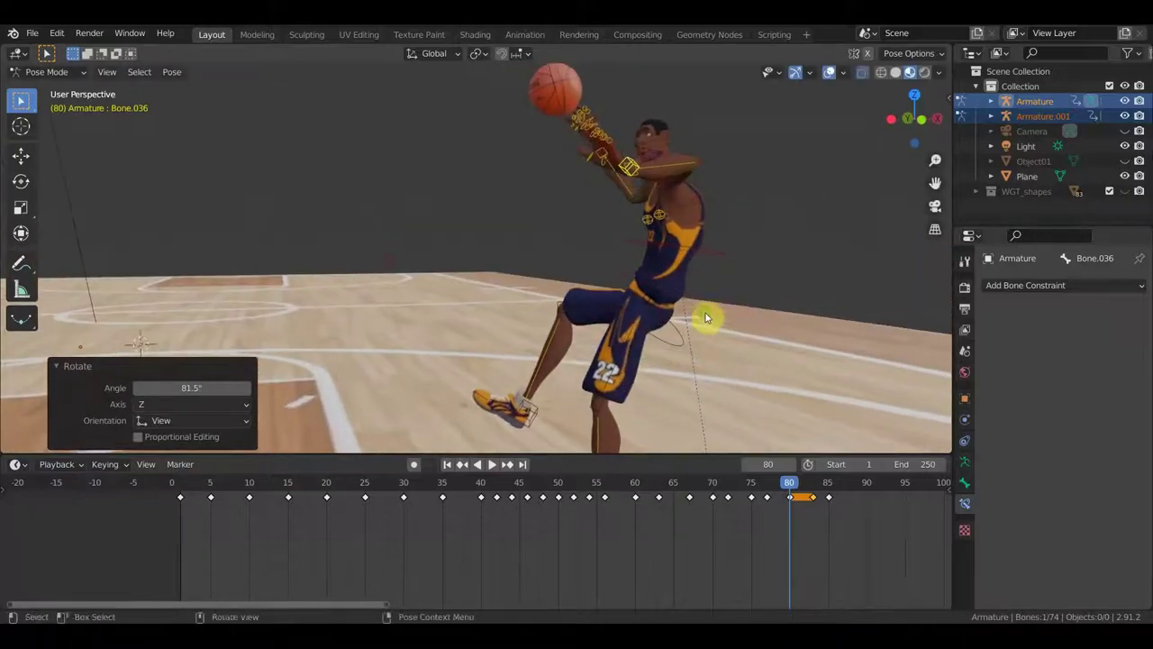
key("g")
left_click(762, 277)
Step: Rotate the forearm bone twice to re-angle the arm
mouse_move(700, 216)
middle_mouse_down()
mouse_move(901, 234)
mouse_move(735, 160)
middle_mouse_up()
left_click(577, 177)
mouse_move(577, 178)
middle_mouse_down()
mouse_move(616, 226)
mouse_move(604, 214)
middle_mouse_up()
key("r")
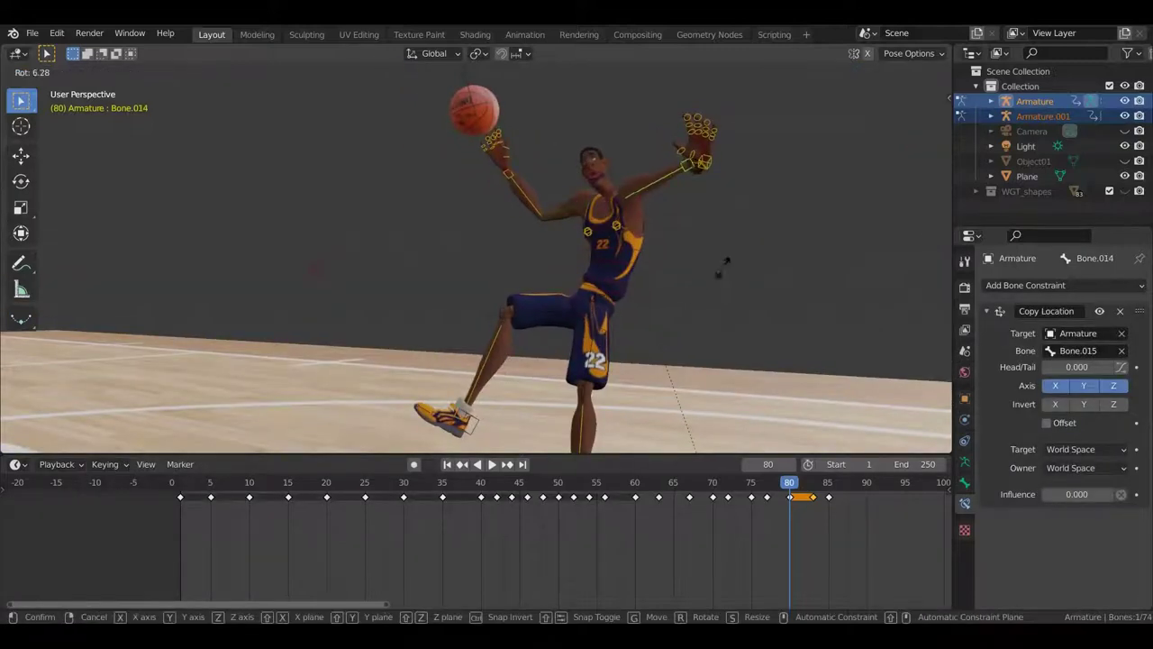
left_click(634, 315)
mouse_move(634, 316)
middle_mouse_down()
mouse_move(716, 291)
mouse_move(759, 319)
mouse_move(721, 281)
mouse_move(759, 353)
mouse_move(700, 420)
middle_mouse_up()
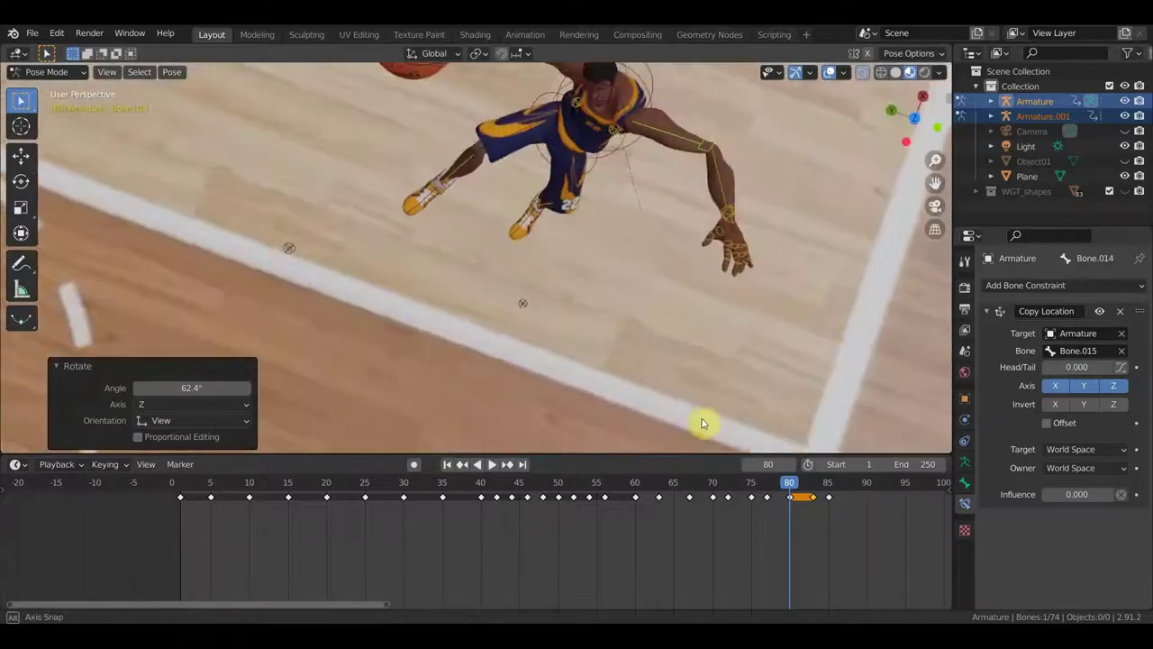
middle_click_drag(772, 301, 786, 301)
key("r")
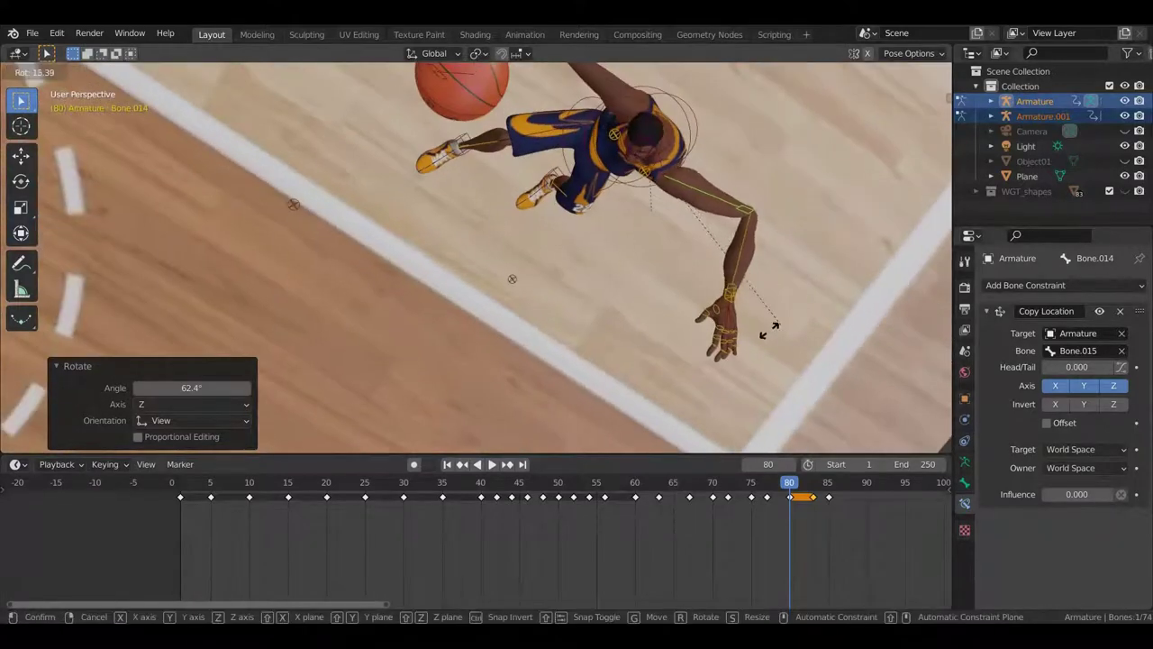
left_click(764, 320)
Step: Move the wrist control bone and rotate the forearm again
left_click(734, 294)
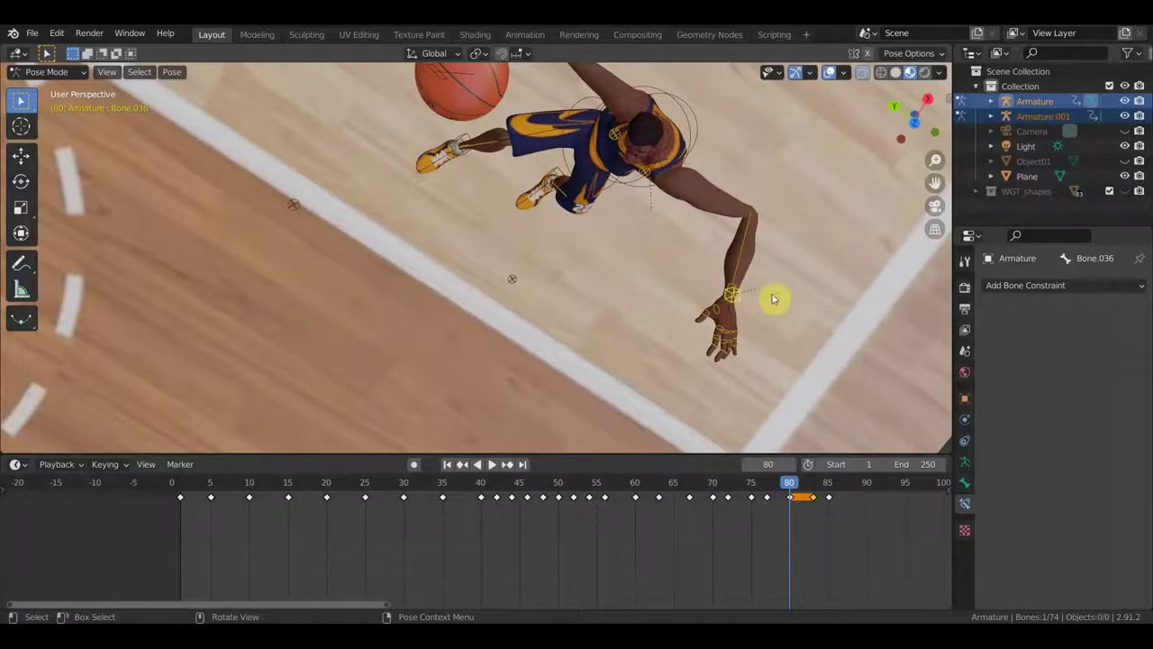
key("g")
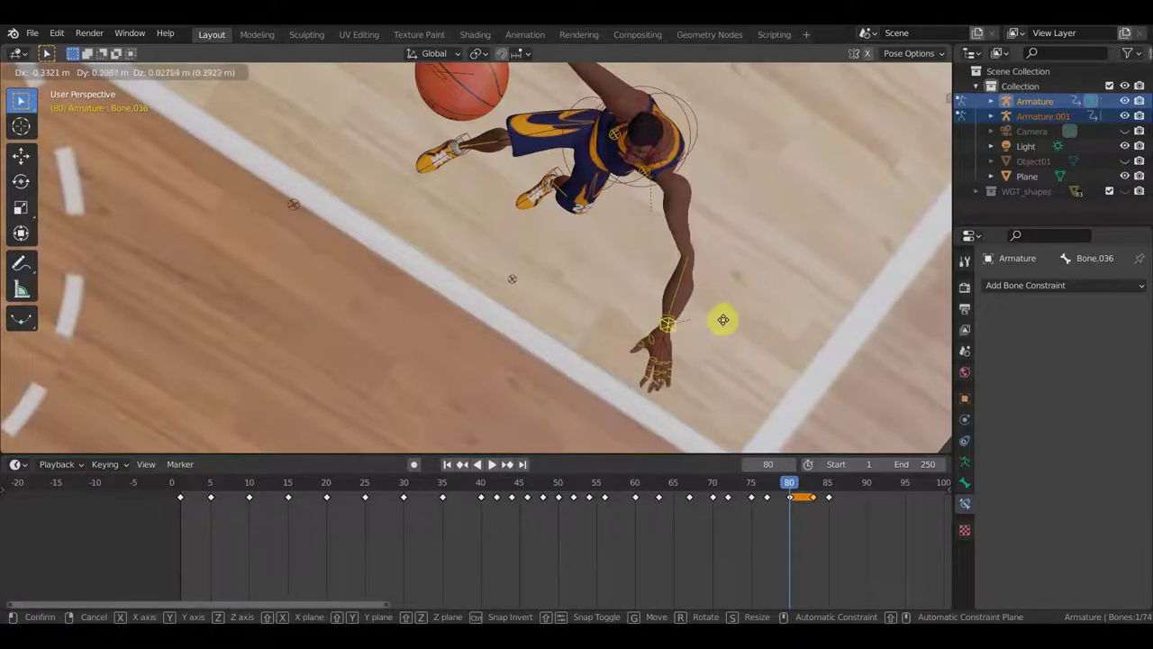
left_click(721, 321)
left_click(681, 221)
key("r")
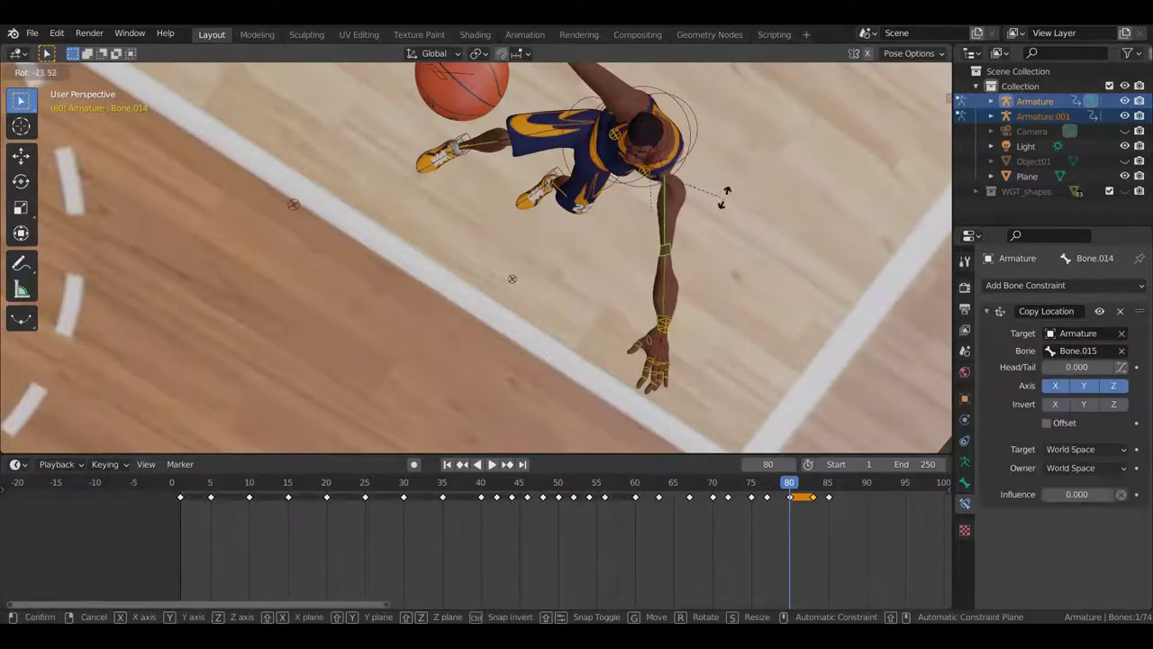
left_click(727, 265)
mouse_move(726, 265)
middle_mouse_down()
mouse_move(631, 121)
mouse_move(586, 168)
mouse_move(463, 113)
middle_mouse_up()
key("r")
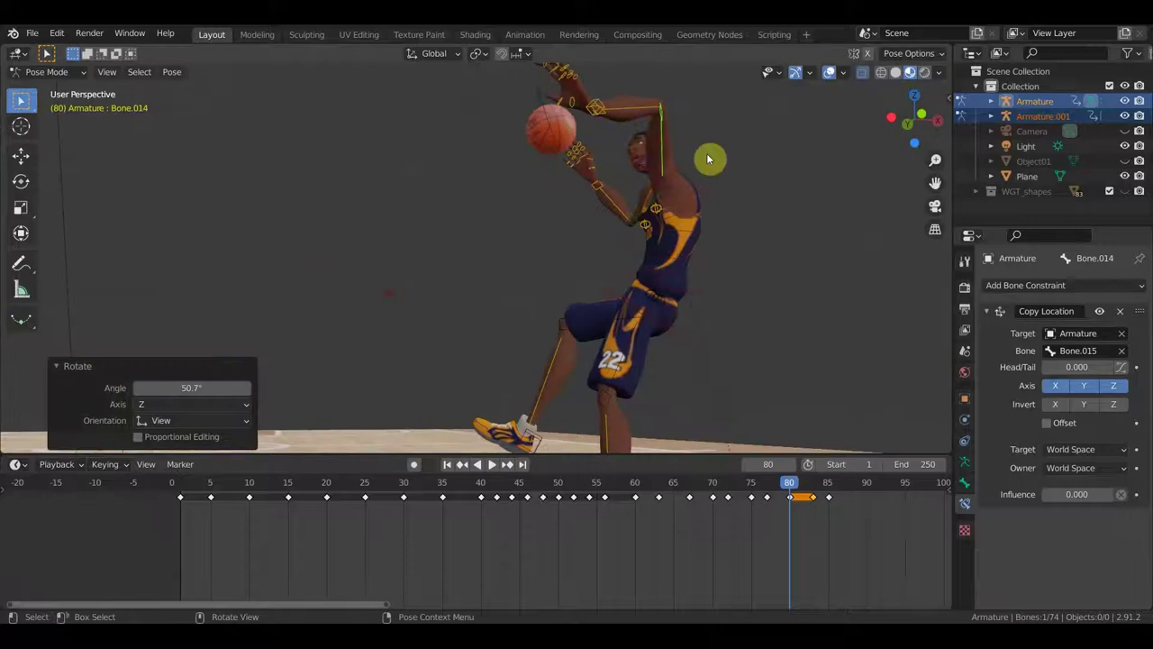
left_click(726, 145)
Step: Rotate the upper arm bone, leaving Bone.013 at -32.8° about Z
mouse_move(726, 144)
middle_mouse_down()
mouse_move(650, 173)
mouse_move(718, 285)
middle_mouse_up()
middle_click_drag(702, 309, 729, 272)
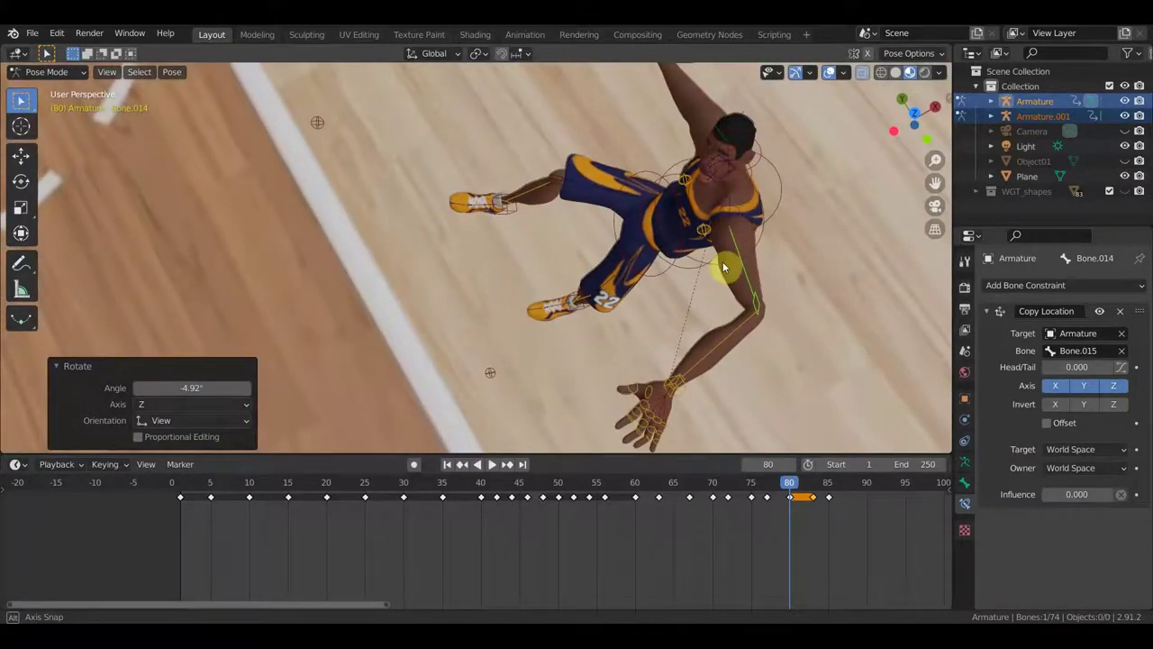
left_click(728, 272)
key("r")
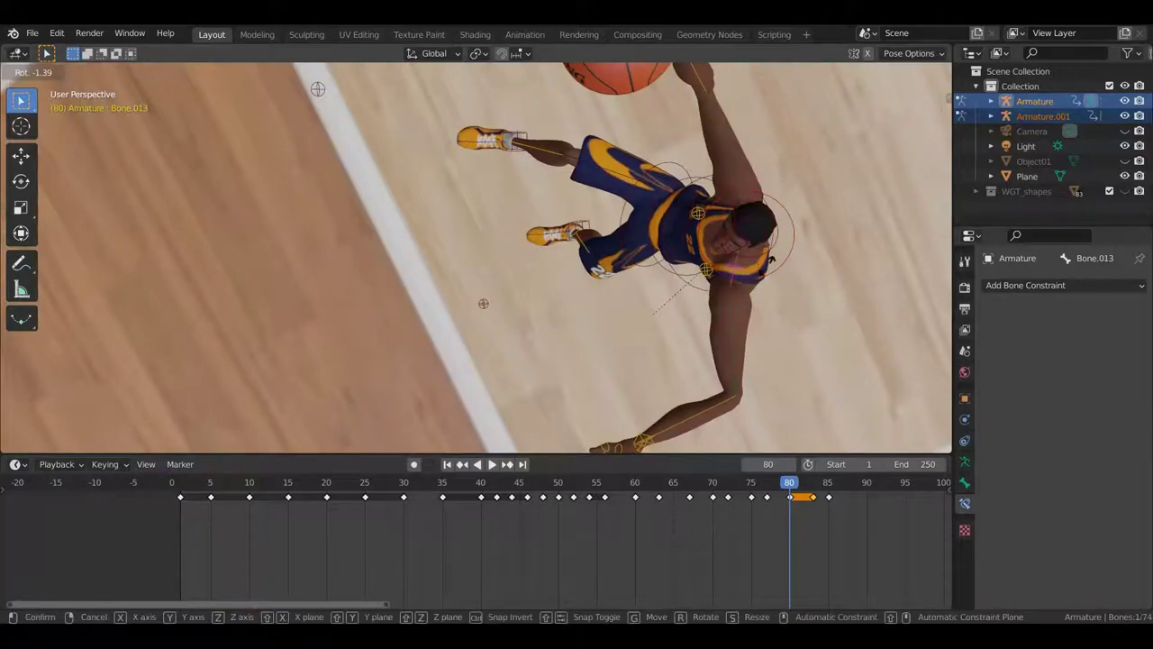
left_click(777, 244)
mouse_move(793, 234)
middle_mouse_down()
mouse_move(732, 199)
mouse_move(821, 252)
mouse_move(739, 247)
mouse_move(712, 259)
middle_mouse_up()
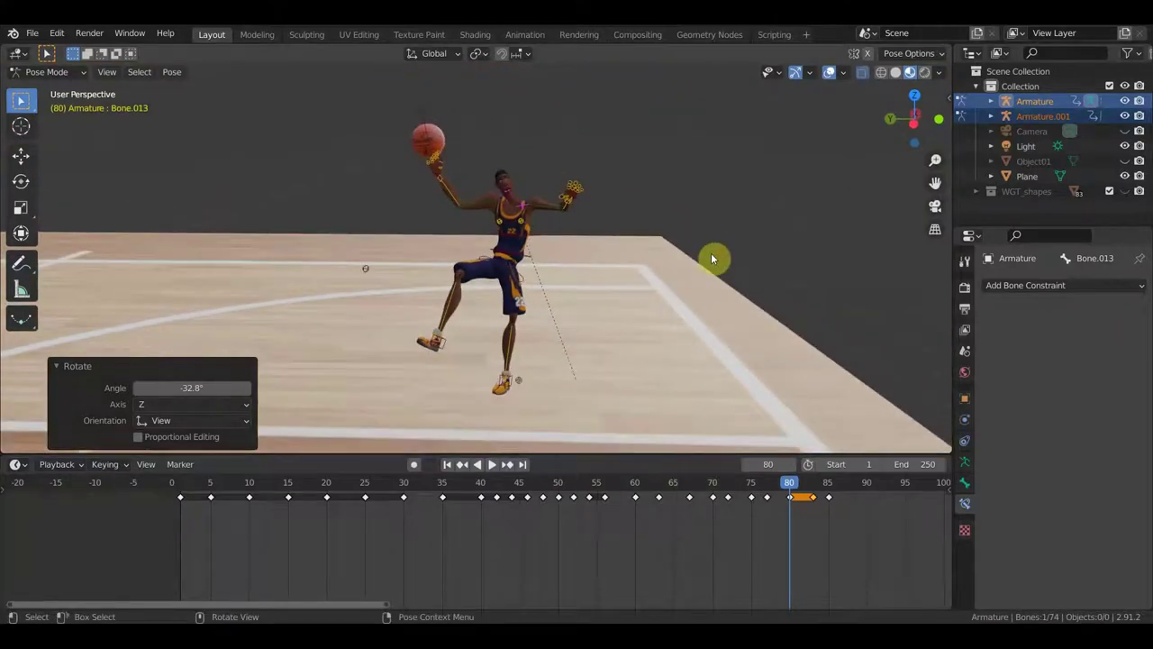
Step: Select all bones, insert a Location & Rotation keyframe at frame 80, and scrub to check
key("a")
key("i")
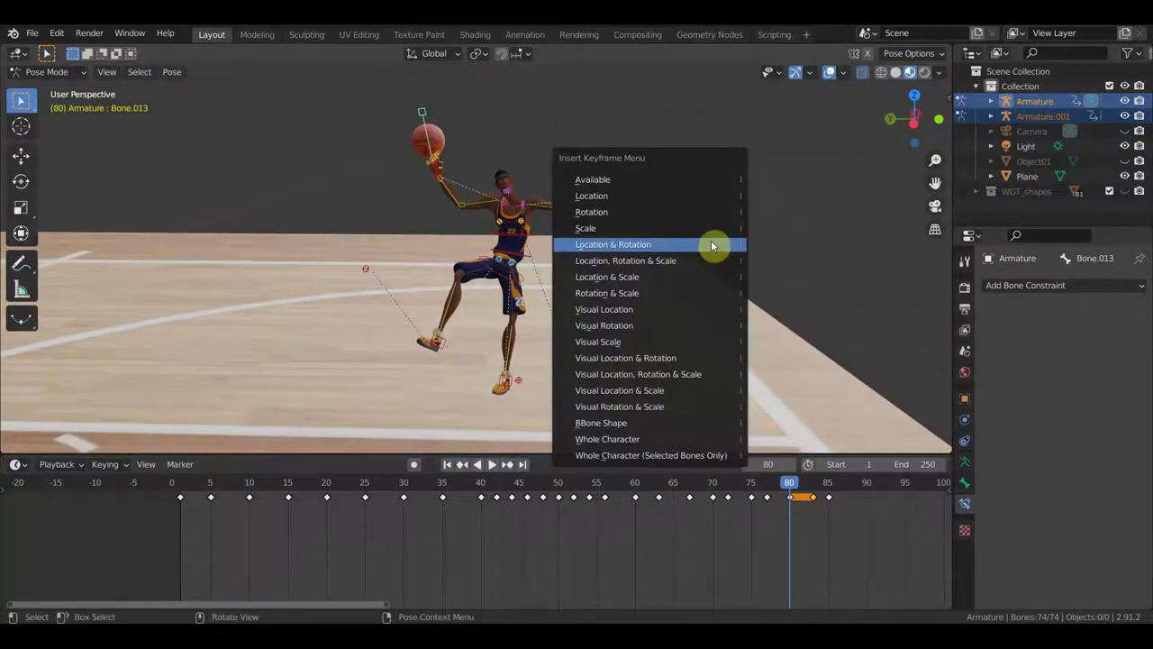
left_click(714, 245)
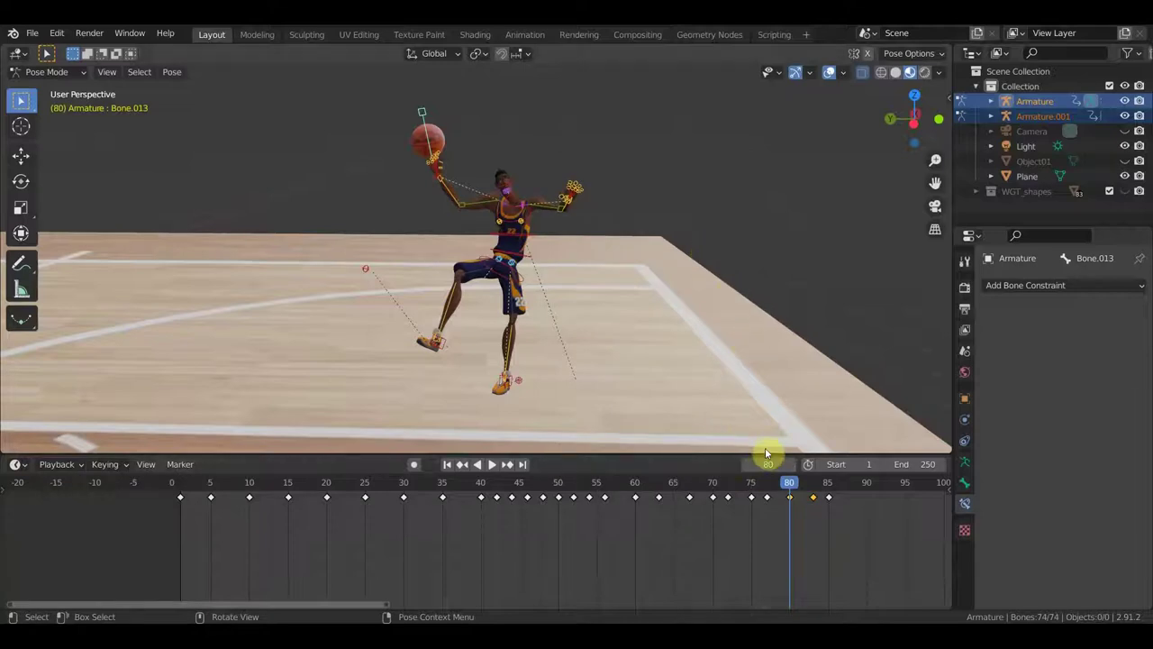
mouse_move(793, 484)
left_mouse_down()
mouse_move(811, 491)
mouse_move(751, 486)
mouse_move(831, 514)
mouse_move(792, 510)
left_mouse_up()
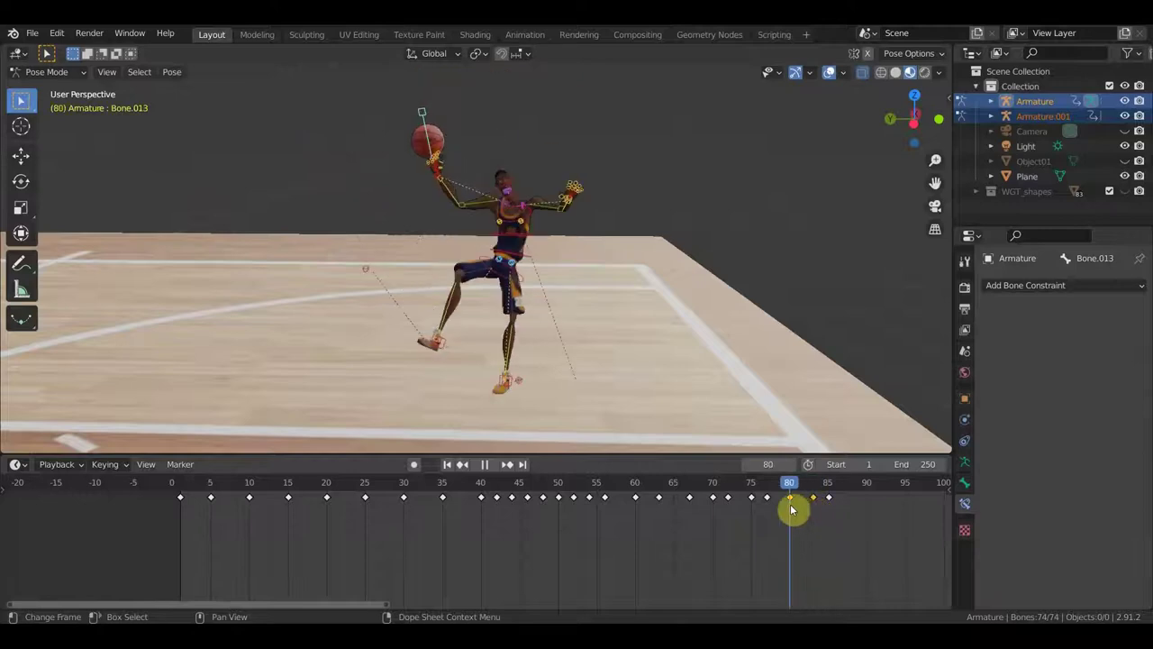
Step: Box-select the final keyframes, shift them, and move one key back to frame 80
key("b")
left_click_drag(788, 500, 816, 509)
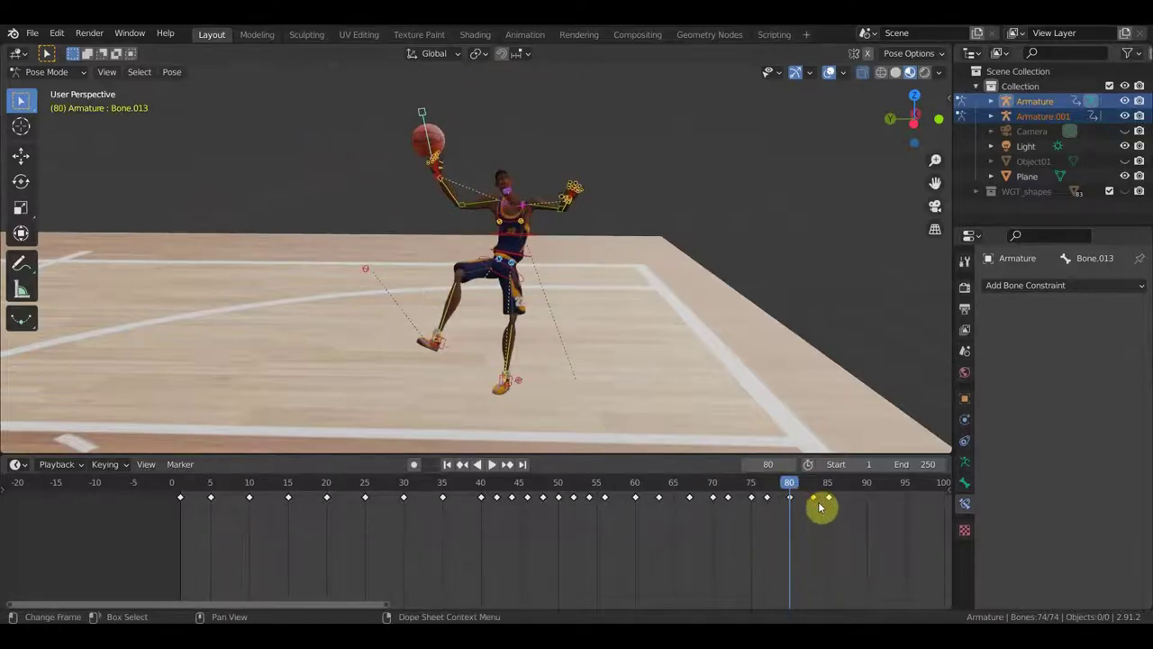
key("g")
left_click(863, 512)
key("g")
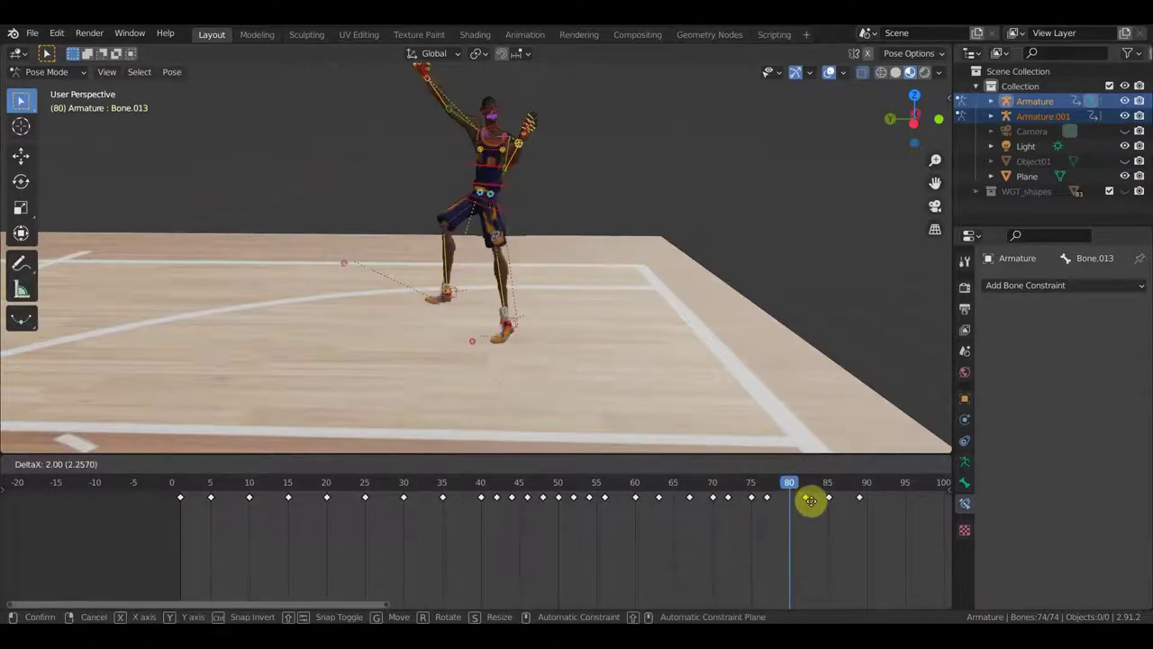
left_click(813, 502)
left_click(857, 497)
key("g")
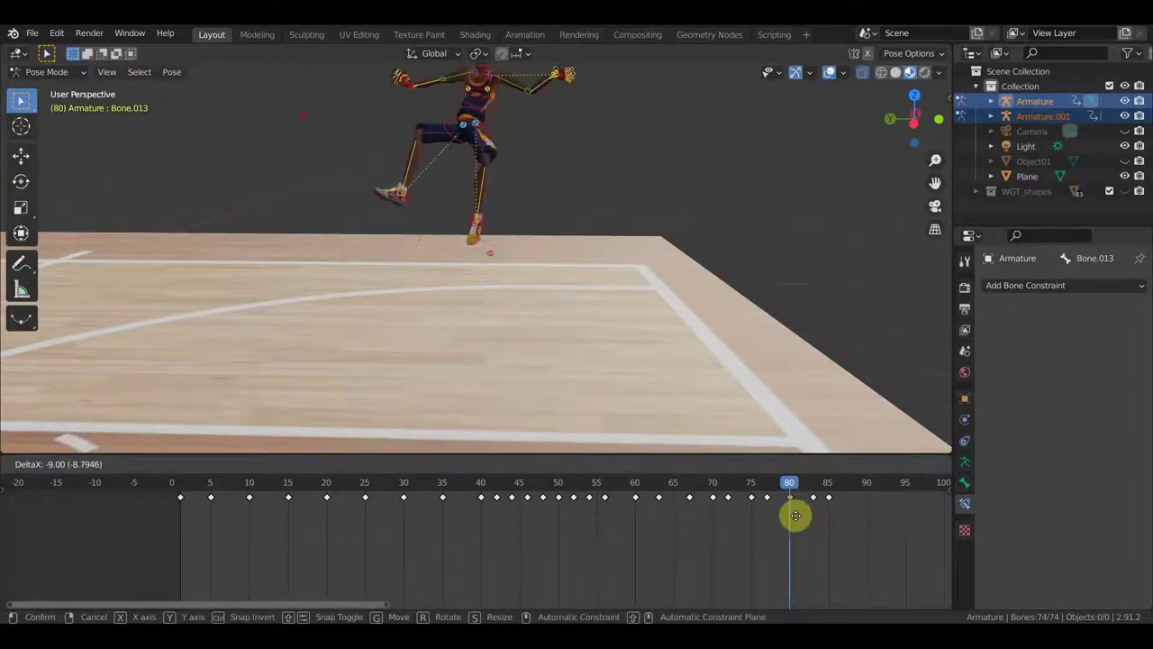
left_click(797, 516)
mouse_move(793, 491)
left_mouse_down()
mouse_move(768, 495)
mouse_move(830, 518)
mouse_move(809, 514)
mouse_move(820, 521)
left_mouse_up()
Step: Zoom in on the player from the front and play back the jump
scroll(762, 417, "up", 2)
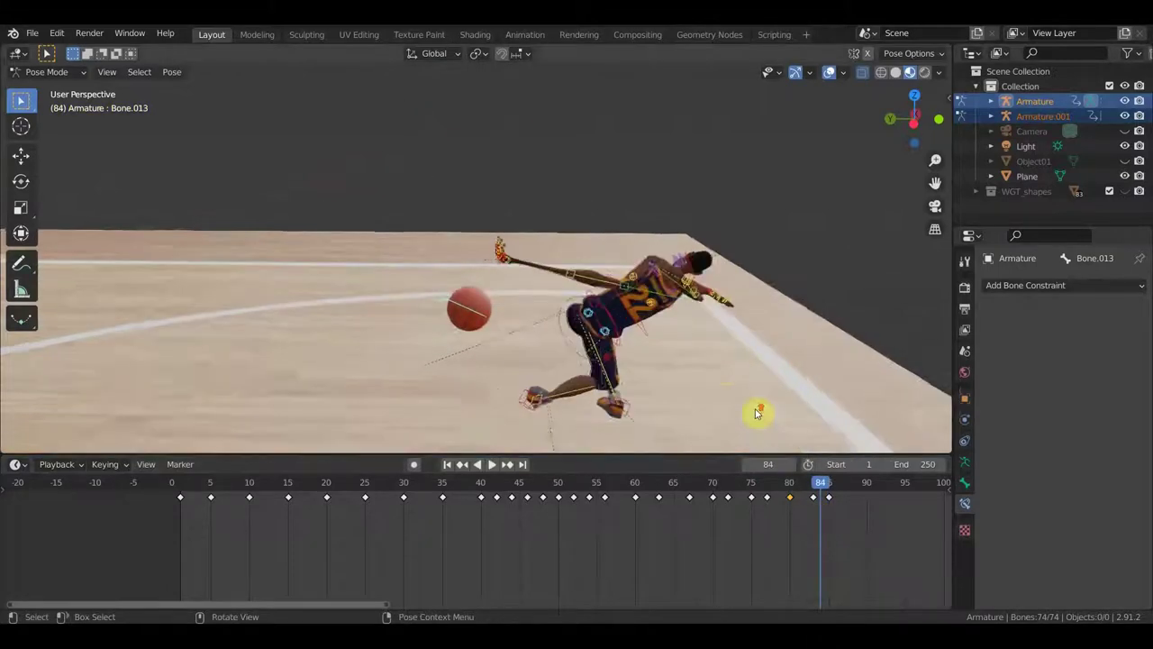
scroll(767, 407, "up", 1)
scroll(612, 328, "up", 2)
mouse_move(682, 296)
middle_mouse_down()
mouse_move(391, 257)
mouse_move(393, 281)
mouse_move(539, 313)
mouse_move(584, 295)
middle_mouse_up()
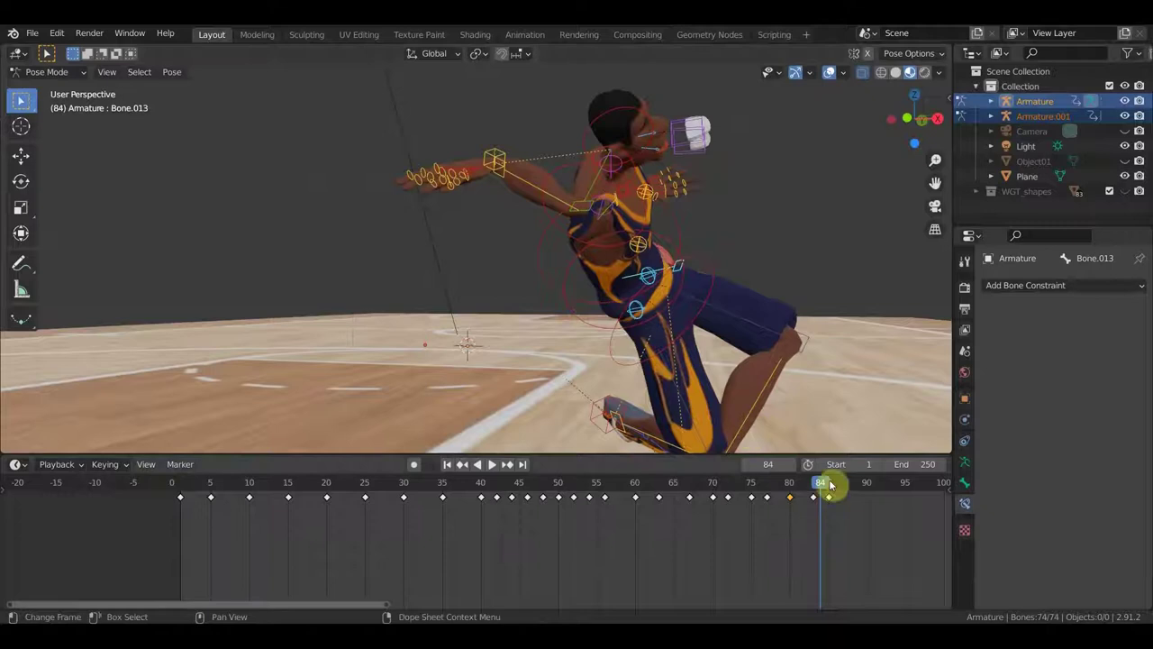
key("space")
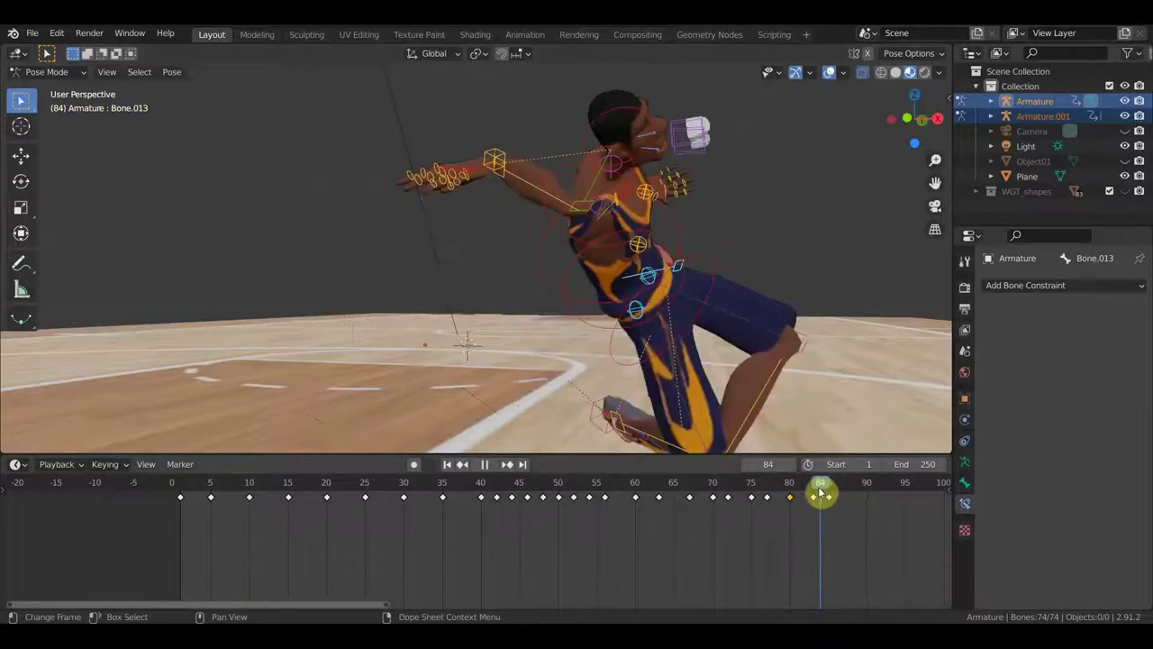
key("space")
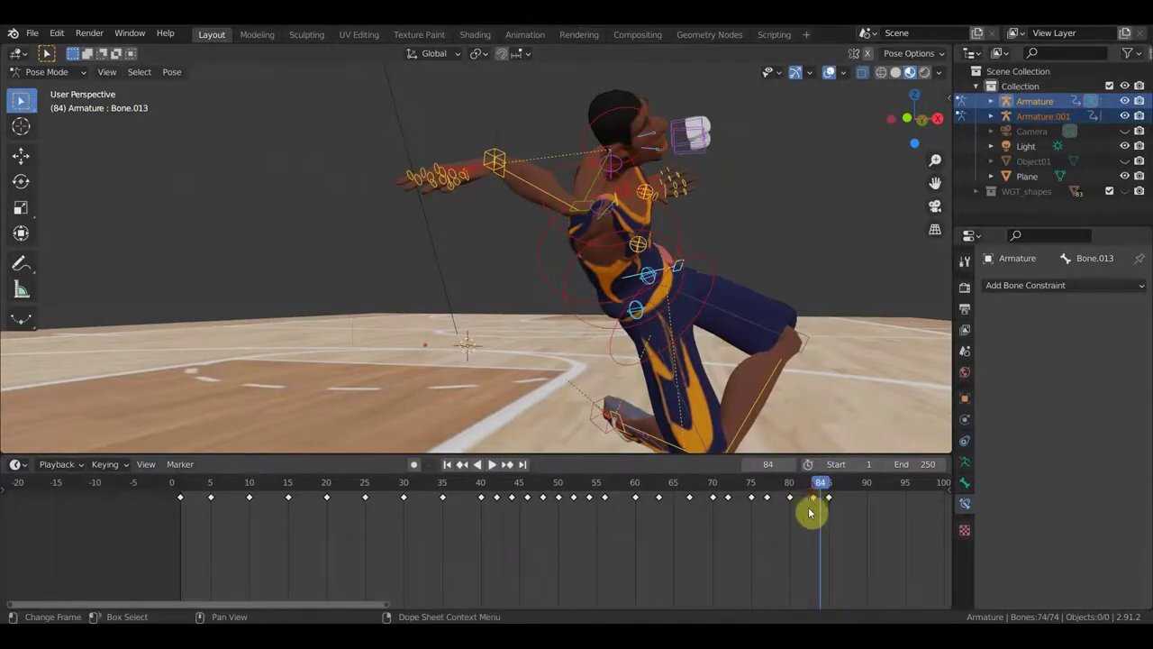
Step: Slide the selected keyframes two frames later and scrub to frame 85
key("g")
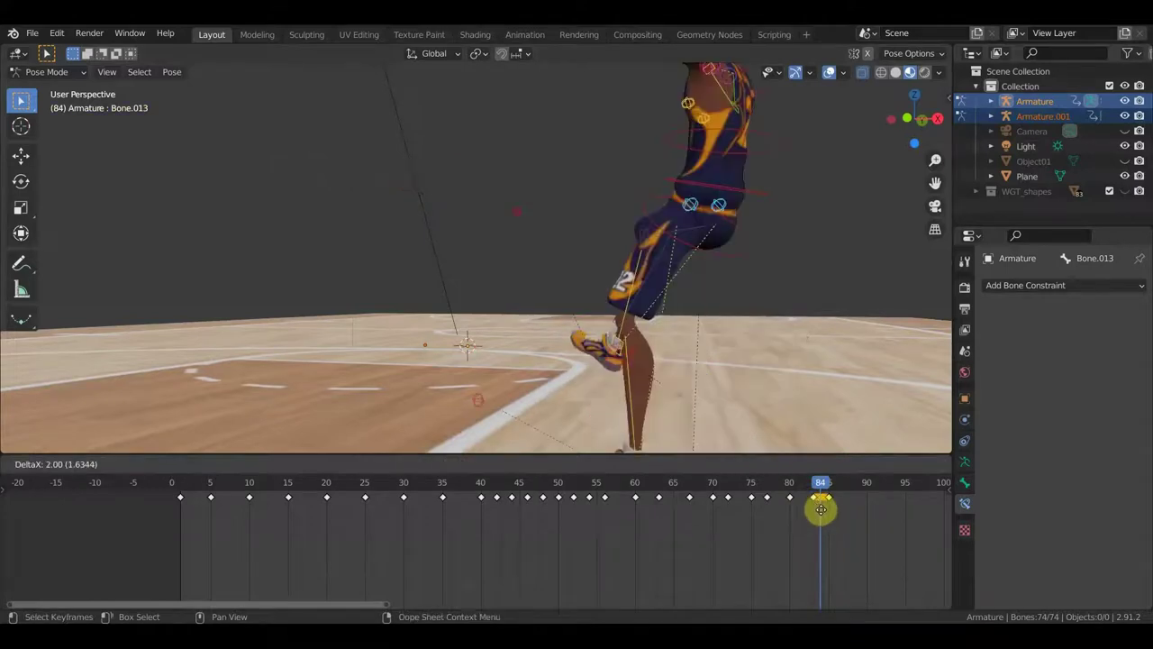
left_click(825, 508)
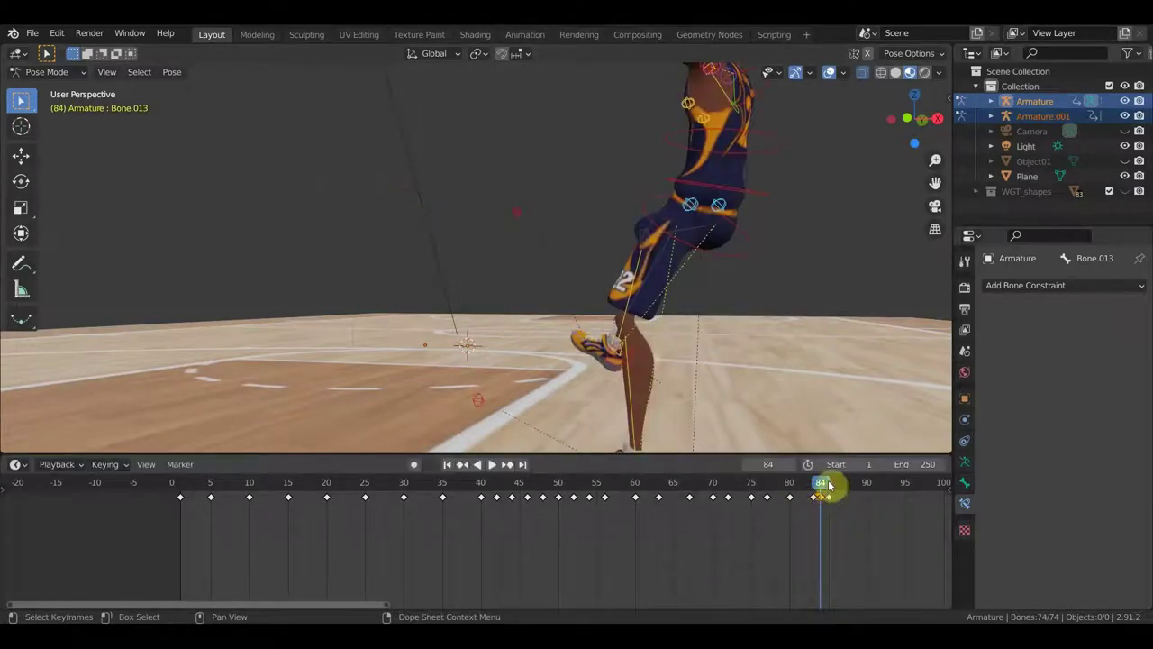
left_click_drag(816, 488, 828, 493)
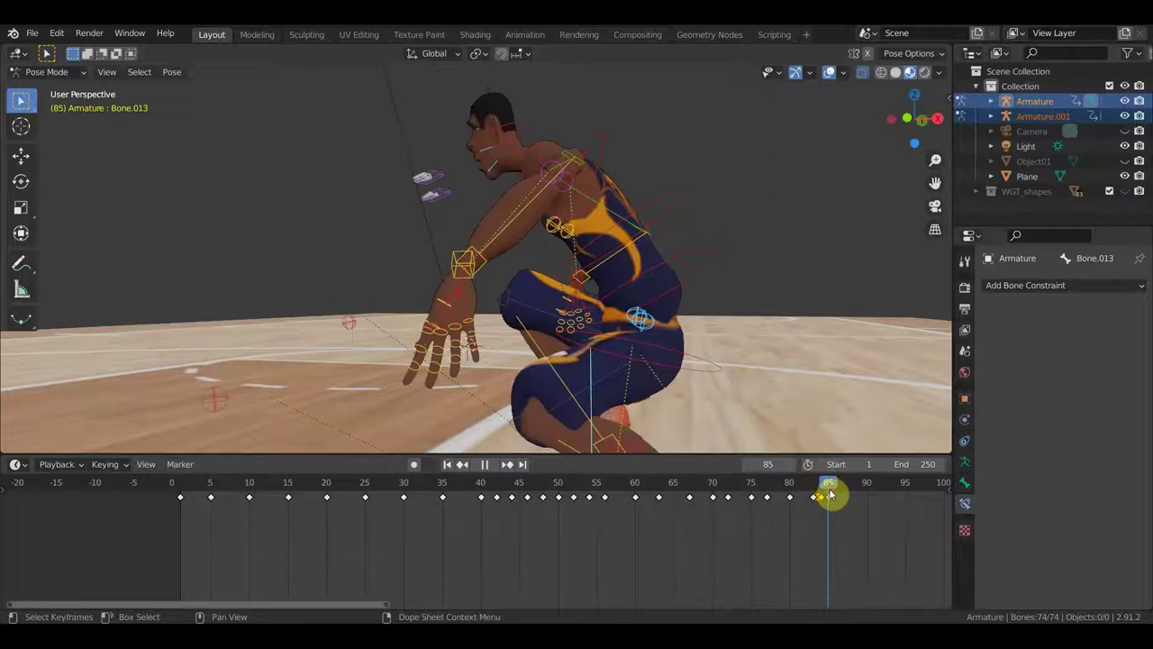
middle_click_drag(721, 348, 796, 360)
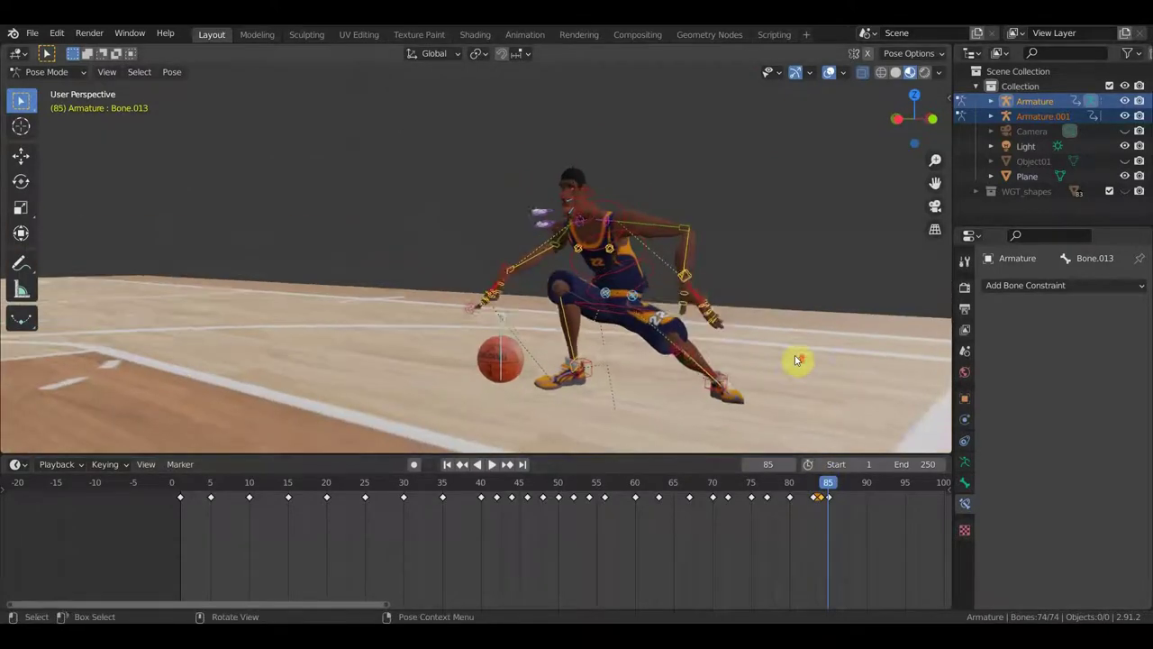
Step: Nudge the selected mouth bones toward the face with three small moves
scroll(797, 360, "up", 4)
mouse_move(797, 360)
middle_mouse_down()
mouse_move(659, 373)
mouse_move(601, 239)
middle_mouse_up()
left_click(503, 167)
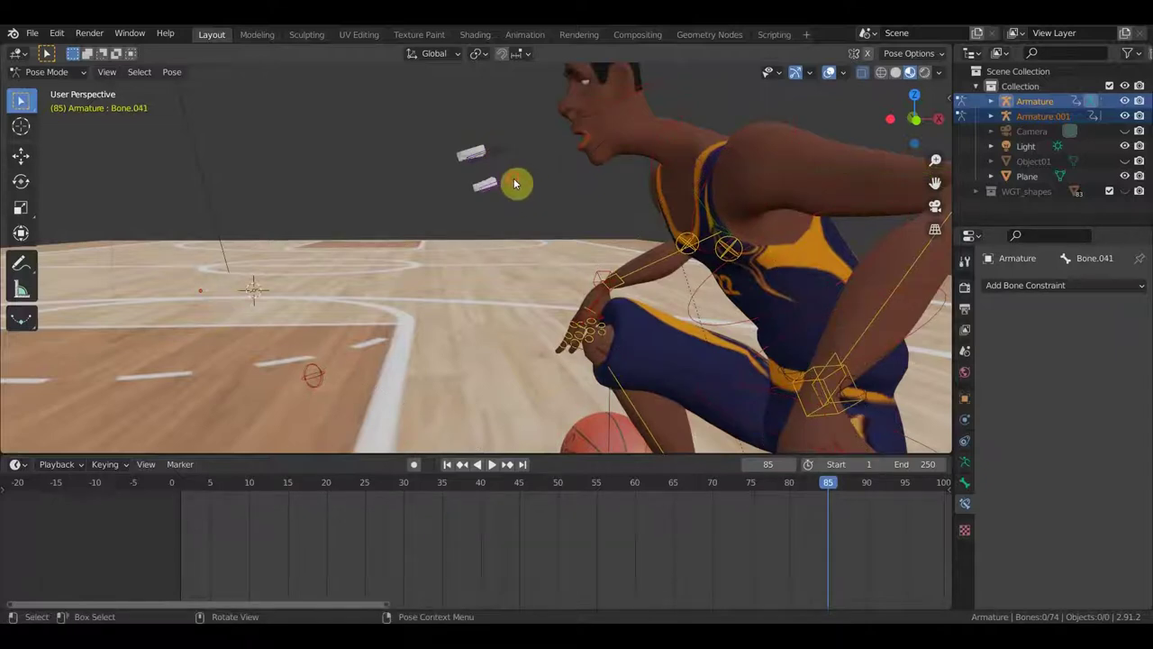
middle_click_drag(554, 147, 580, 185)
key("g")
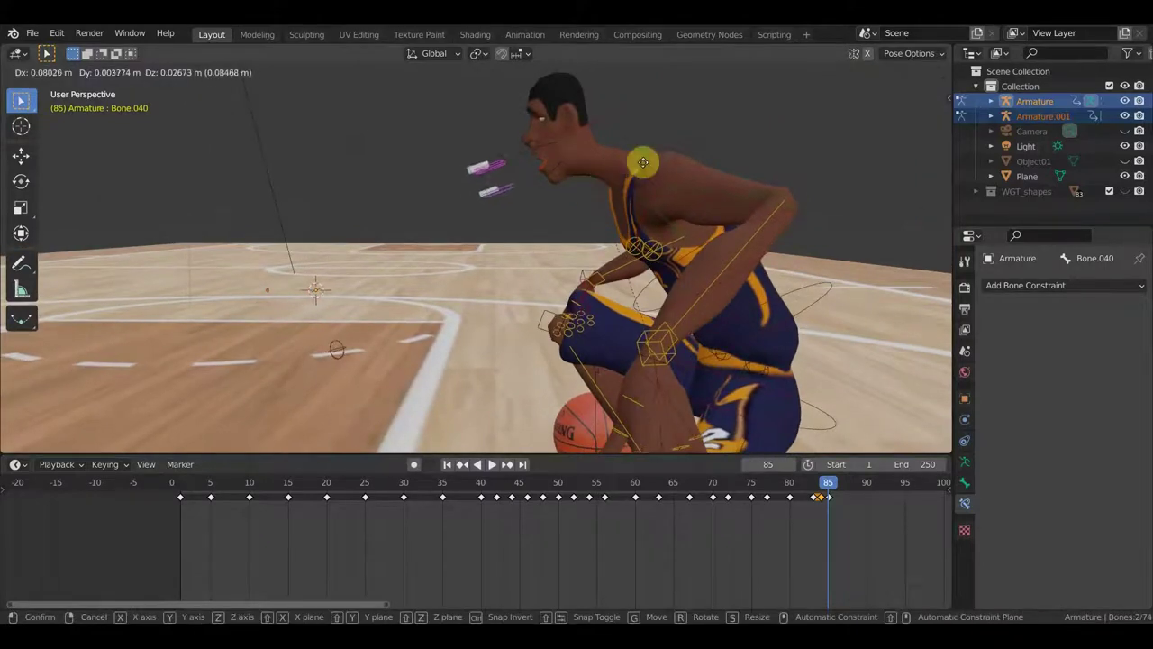
left_click(677, 153)
mouse_move(657, 170)
middle_mouse_down()
mouse_move(818, 155)
mouse_move(607, 211)
mouse_move(679, 188)
mouse_move(668, 191)
middle_mouse_up()
key("g")
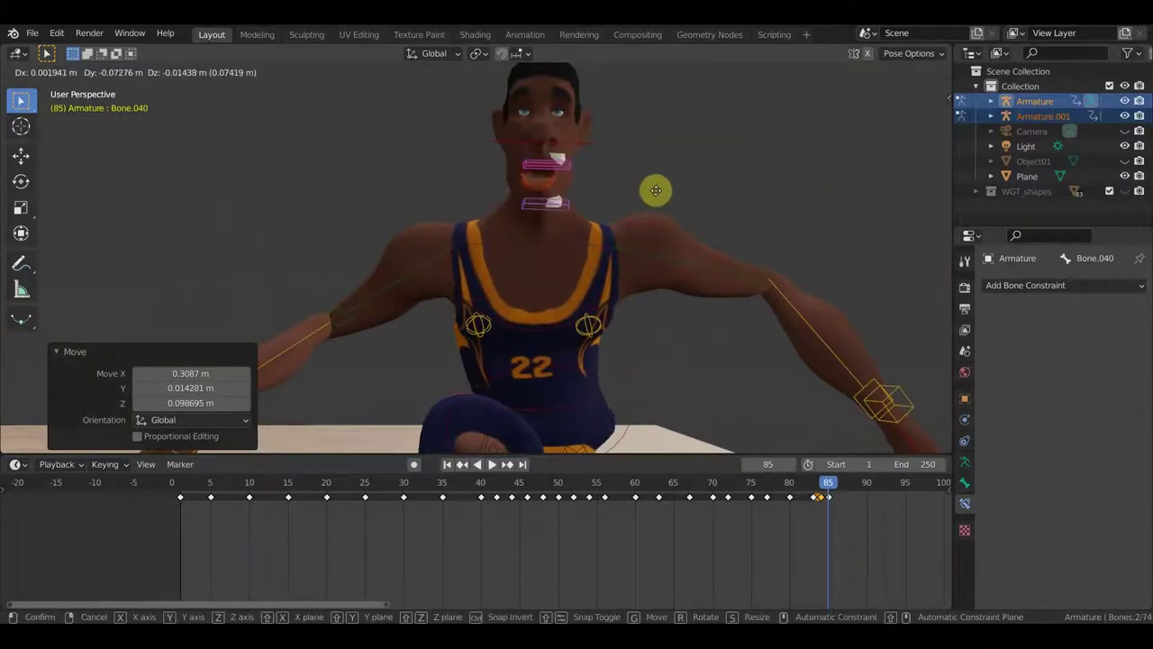
left_click(656, 190)
mouse_move(646, 211)
middle_mouse_down()
mouse_move(547, 196)
mouse_move(446, 232)
middle_mouse_up()
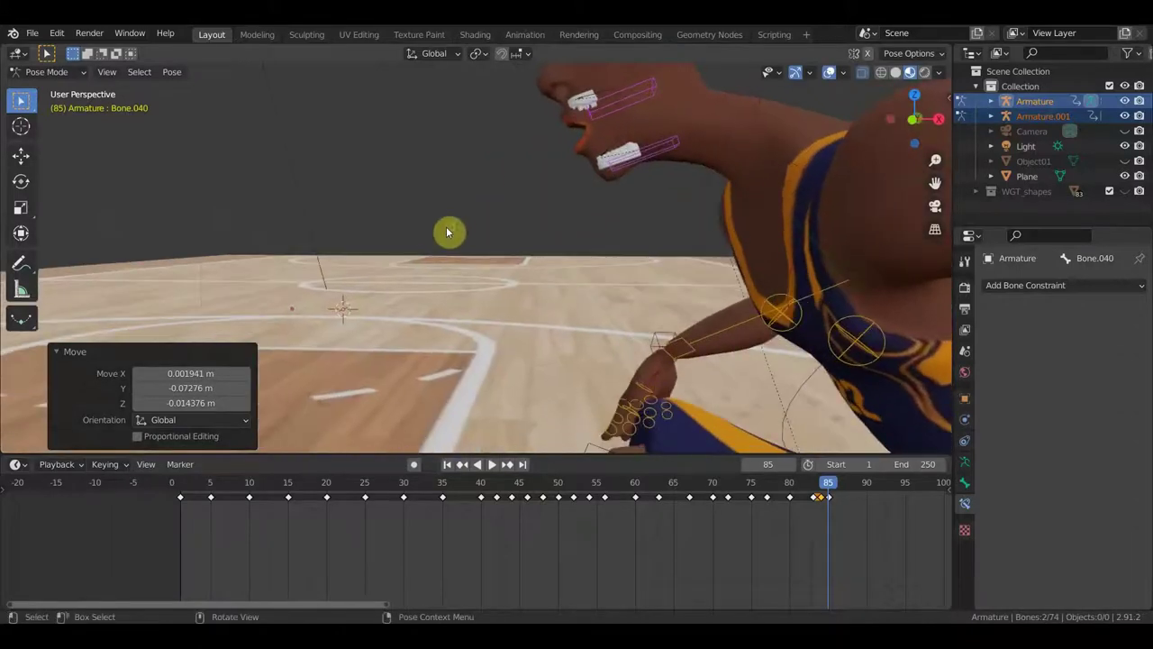
key("g")
left_click(668, 184)
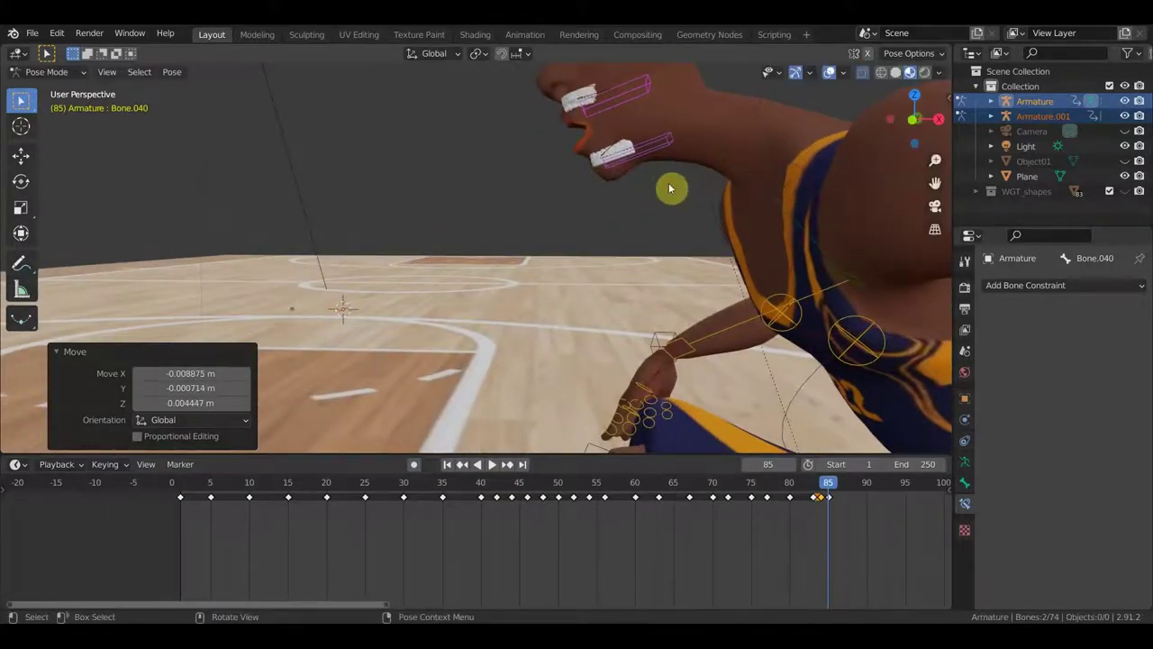
Step: Move and rotate the jaw bone Bone.041 to lower the jaw
left_click(658, 156)
key("g")
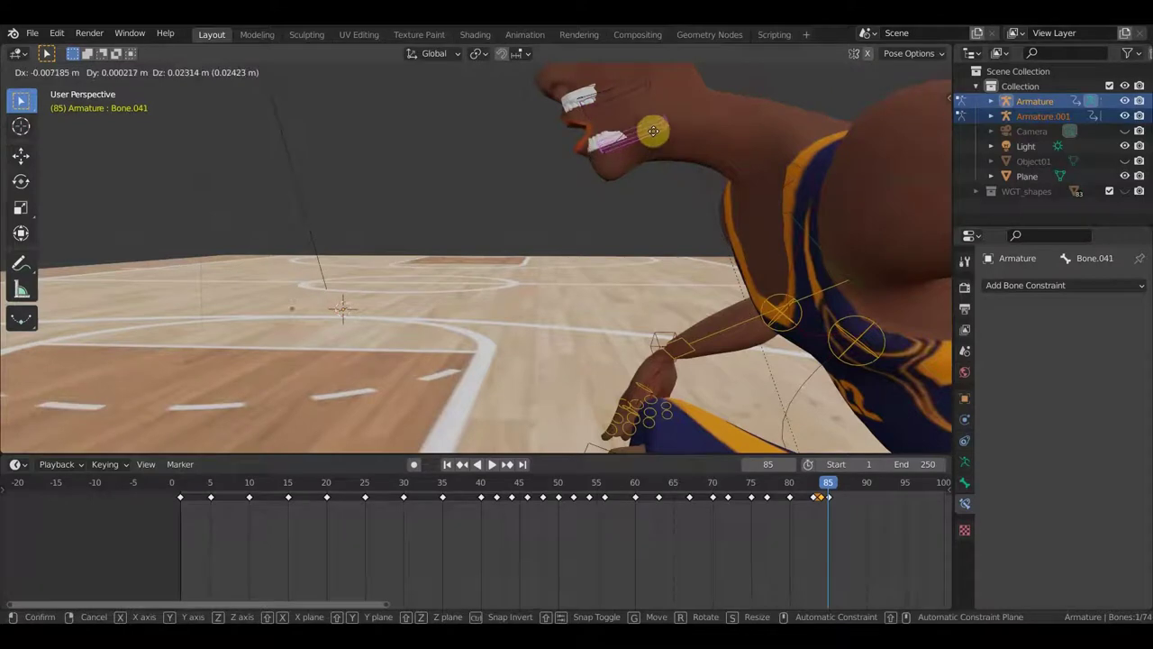
left_click(650, 126)
key("r")
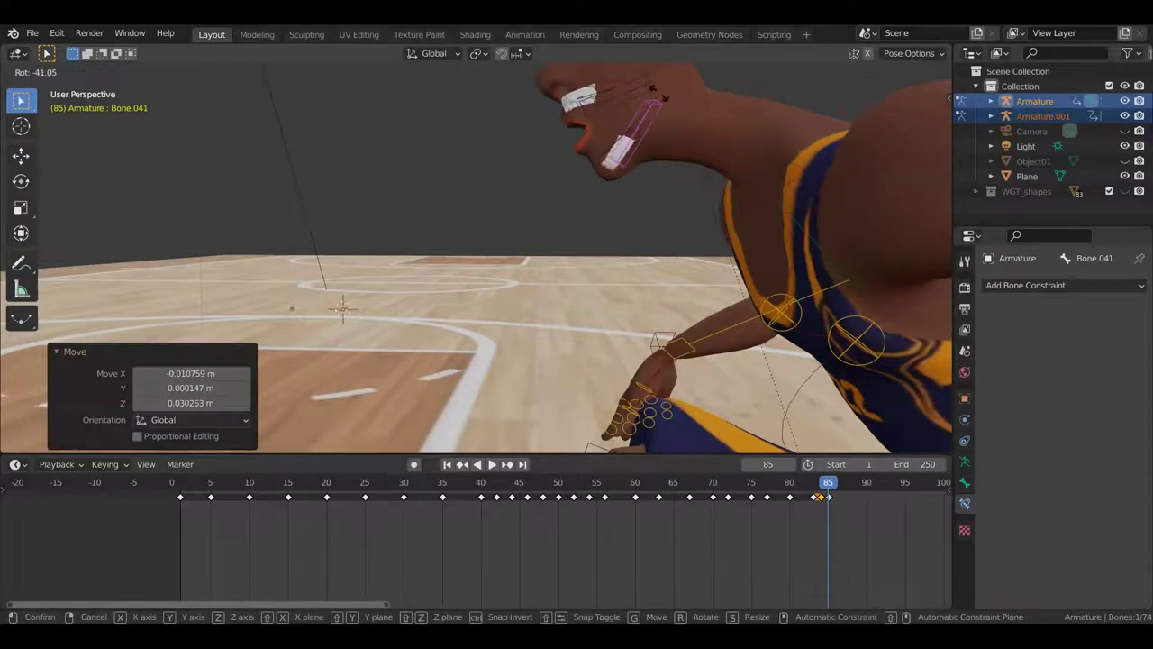
left_click(664, 101)
key("g")
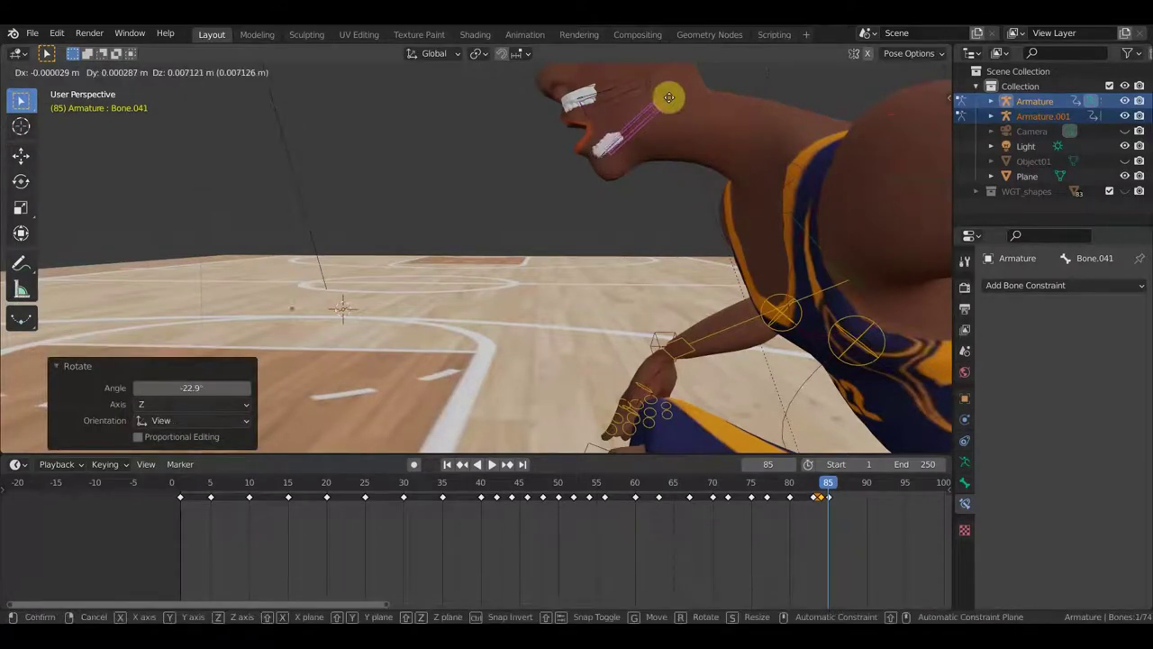
left_click(664, 103)
mouse_move(664, 102)
middle_mouse_down()
mouse_move(841, 110)
mouse_move(809, 124)
middle_mouse_up()
scroll(809, 123, "up", 2)
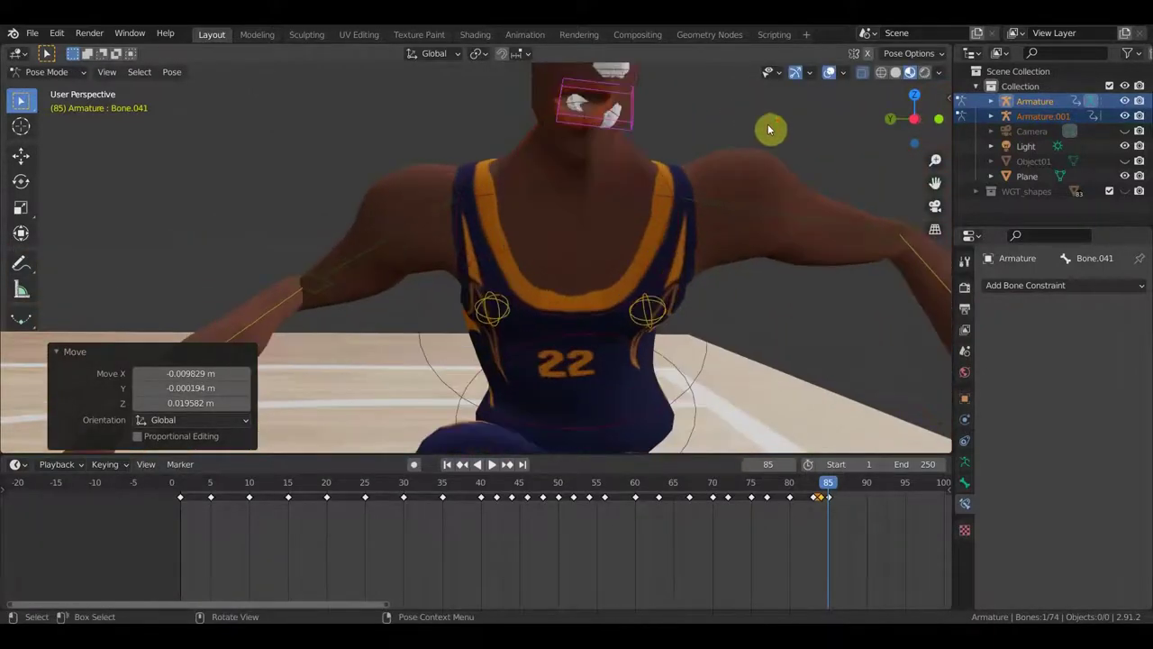
key("g")
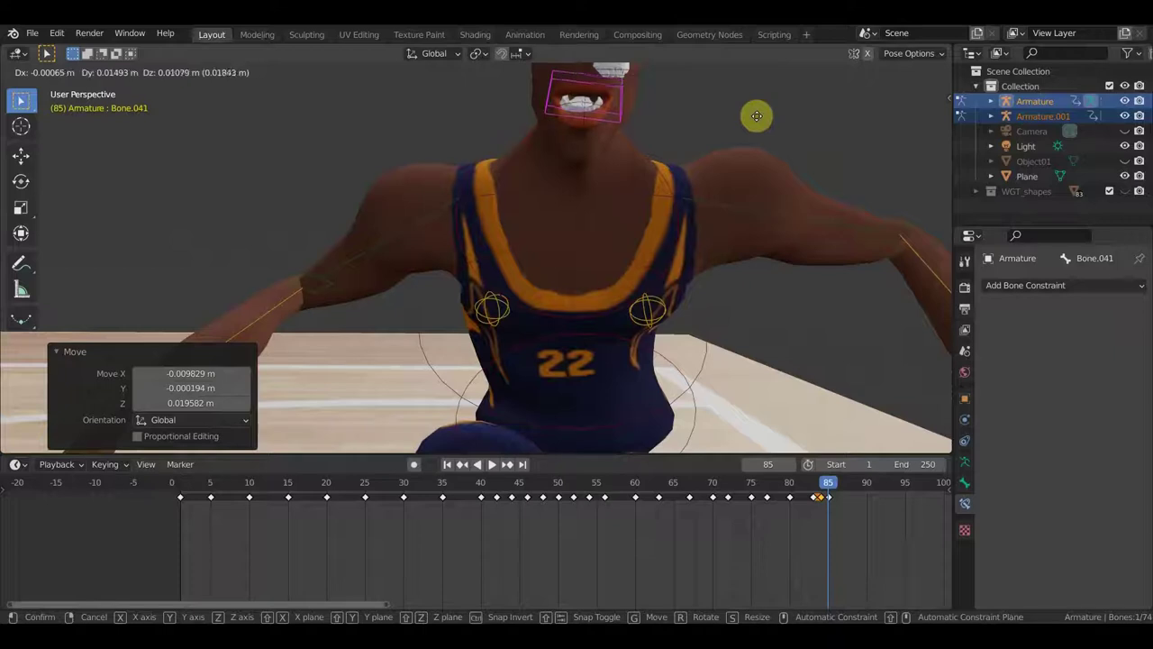
left_click(755, 119)
mouse_move(749, 122)
middle_mouse_down()
mouse_move(621, 141)
mouse_move(697, 130)
mouse_move(640, 135)
middle_mouse_up()
key("g")
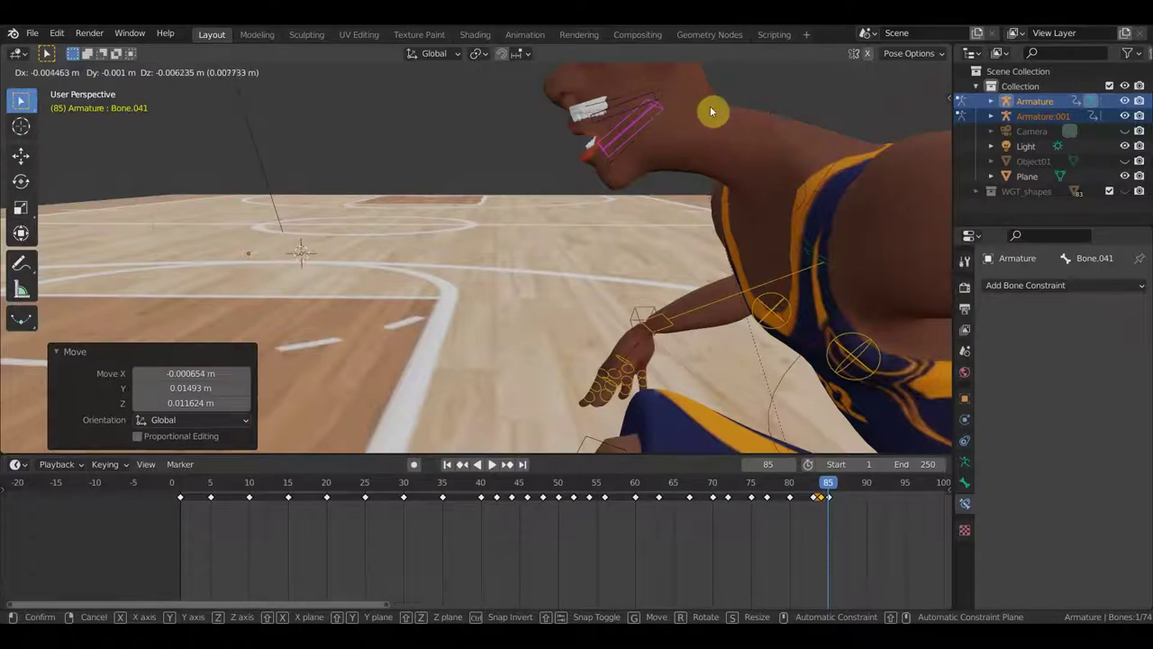
right_click(710, 112)
Step: Rotate the upper mouth bone Bone.040 by -19.9°, then by a further 1.86°
left_click(651, 106)
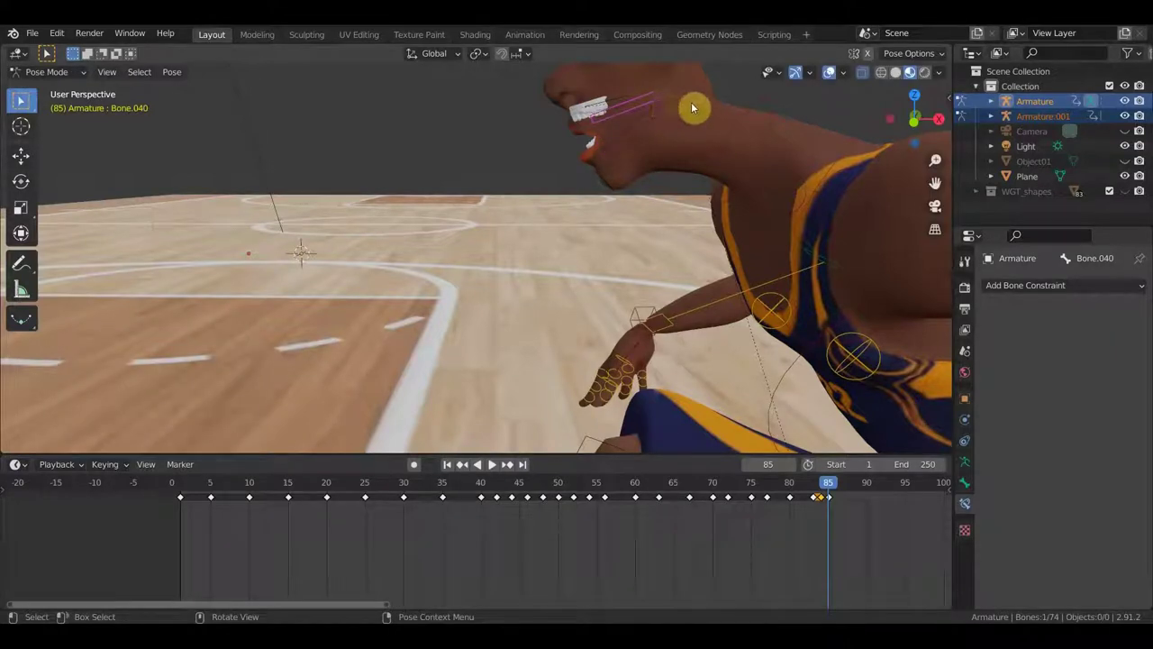
key("r")
left_click(694, 84)
mouse_move(693, 84)
middle_mouse_down()
mouse_move(781, 102)
mouse_move(855, 93)
mouse_move(770, 120)
mouse_move(805, 115)
middle_mouse_up()
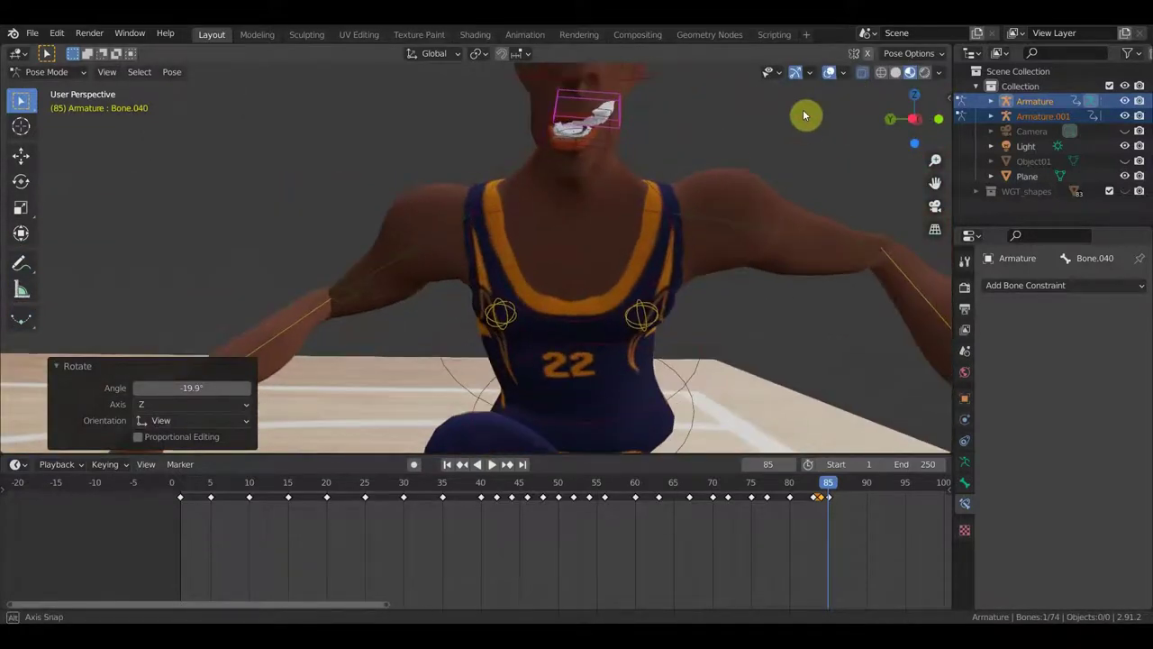
key("r")
left_click(761, 113)
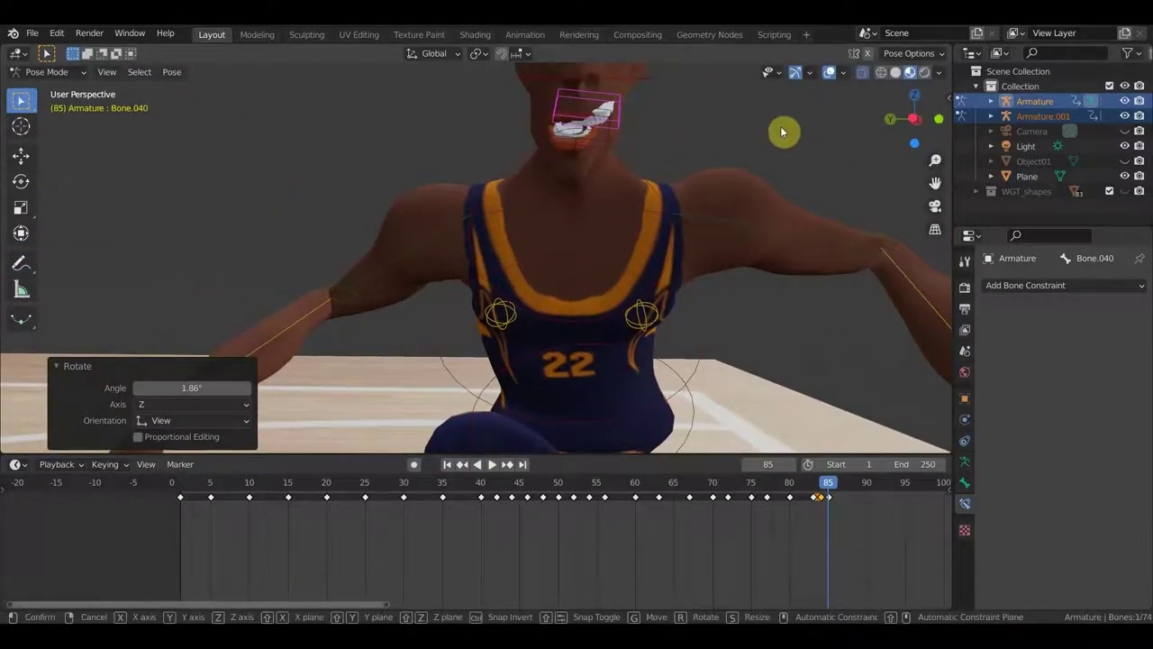
Step: Fine-tune the position of upper mouth bone Bone.040 with several small moves
key("g")
left_click(768, 132)
mouse_move(769, 134)
middle_mouse_down()
mouse_move(682, 136)
mouse_move(581, 158)
mouse_move(622, 145)
middle_mouse_up()
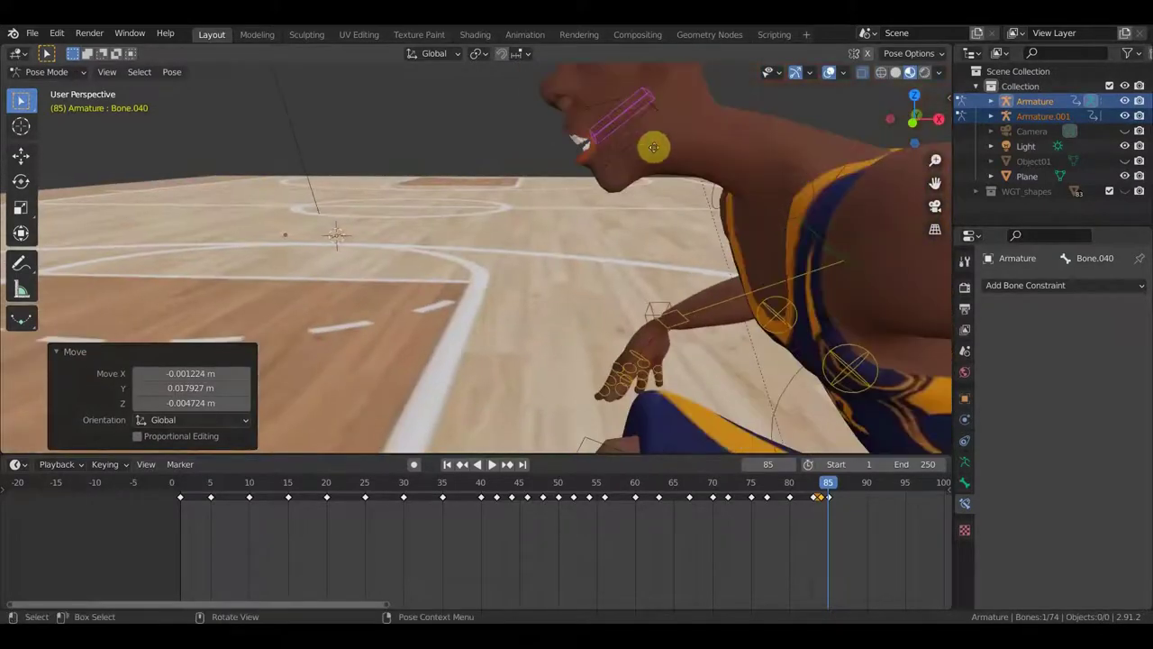
key("g")
left_click(657, 135)
mouse_move(658, 137)
middle_mouse_down()
mouse_move(837, 108)
mouse_move(726, 126)
mouse_move(772, 116)
middle_mouse_up()
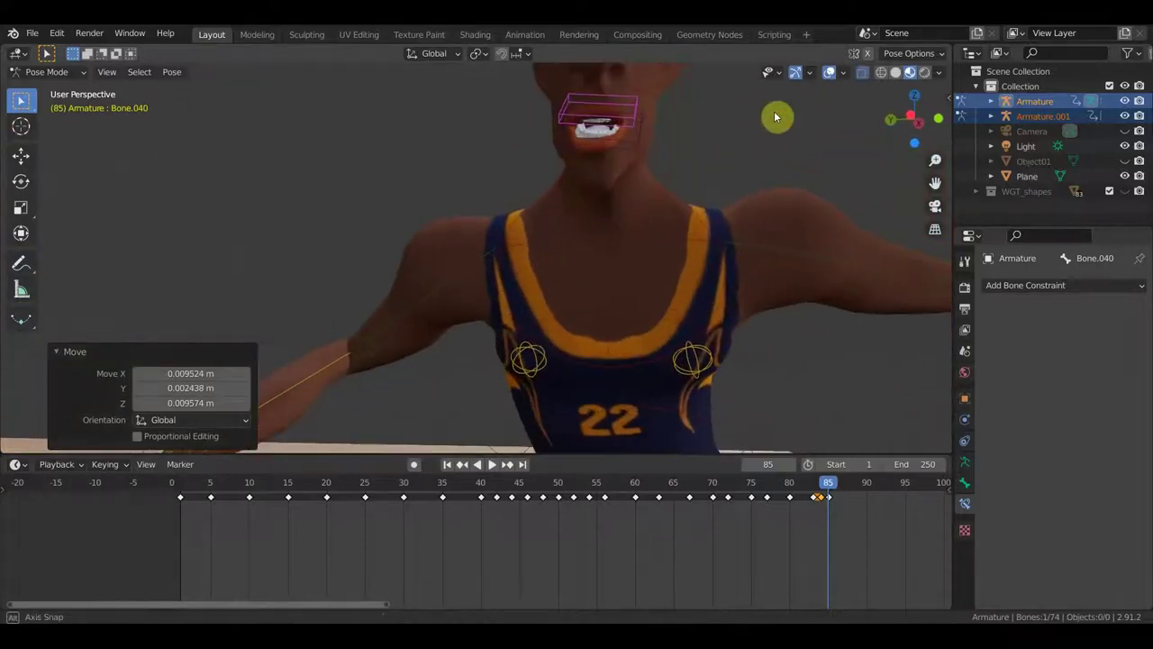
key("g")
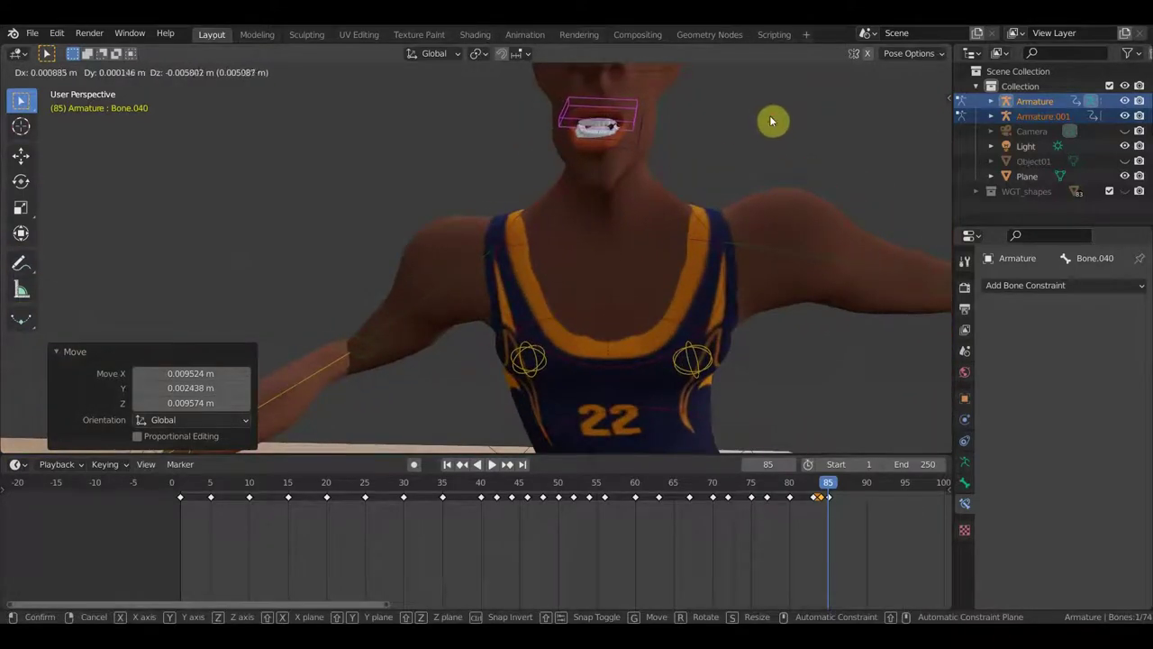
left_click(757, 122)
mouse_move(738, 129)
middle_mouse_down()
mouse_move(618, 131)
mouse_move(660, 130)
mouse_move(623, 150)
middle_mouse_up()
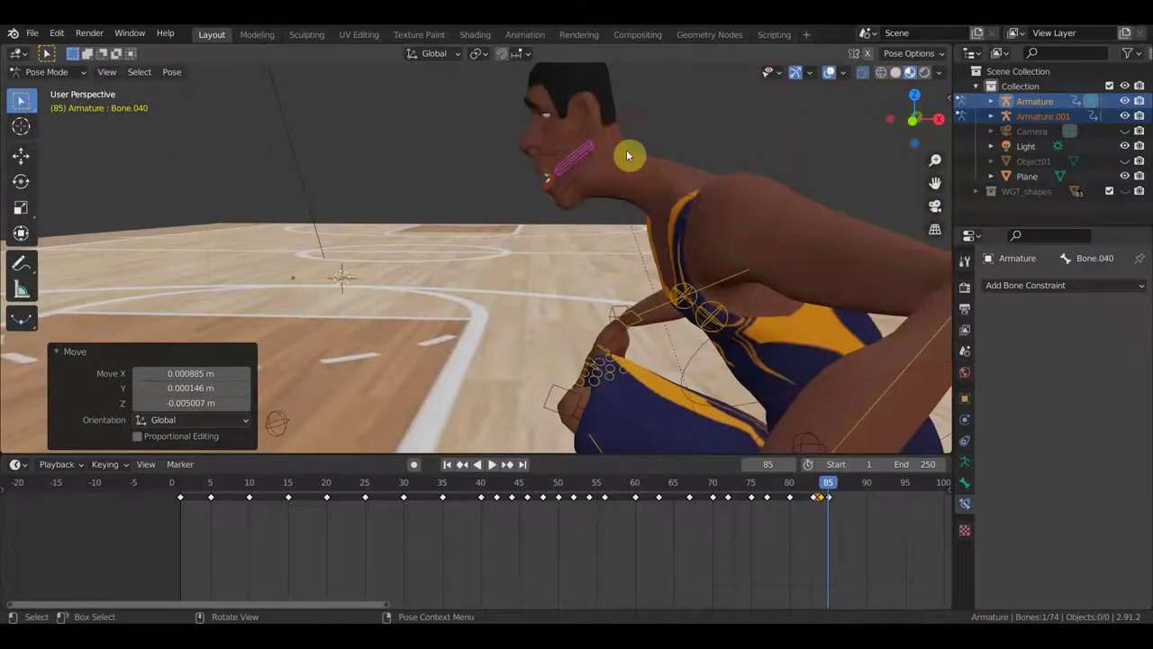
Step: Keyframe every bone of the rig at frame 85, then set the playhead to frame 83
key("a")
key("i")
left_click(628, 155)
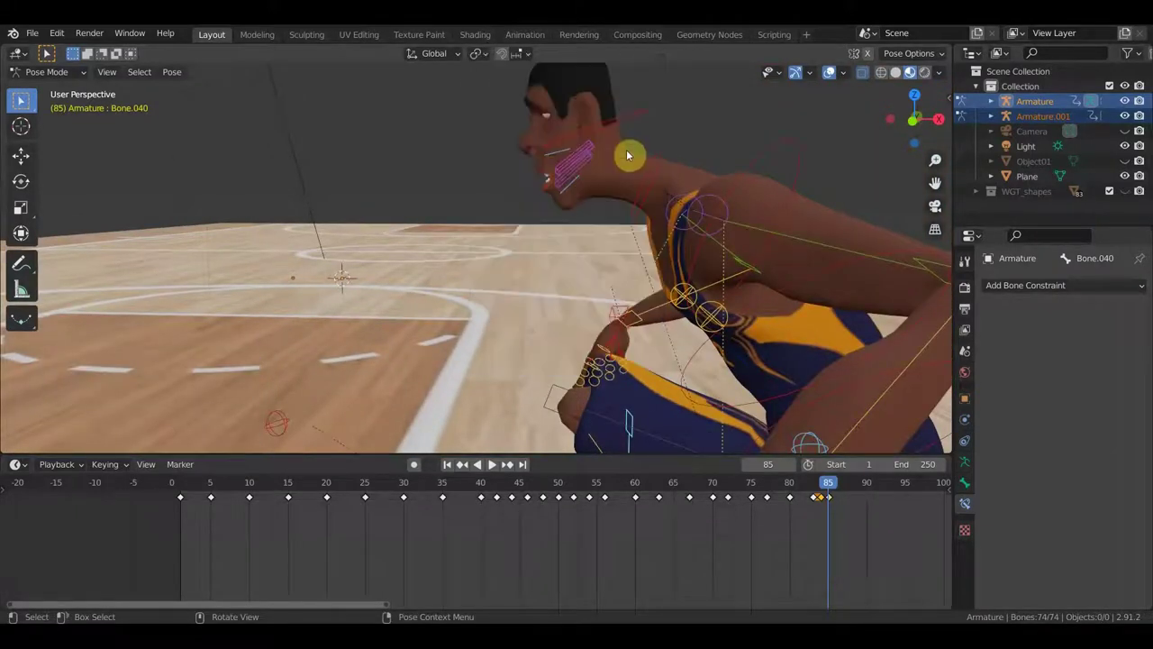
key("space")
left_click(814, 494)
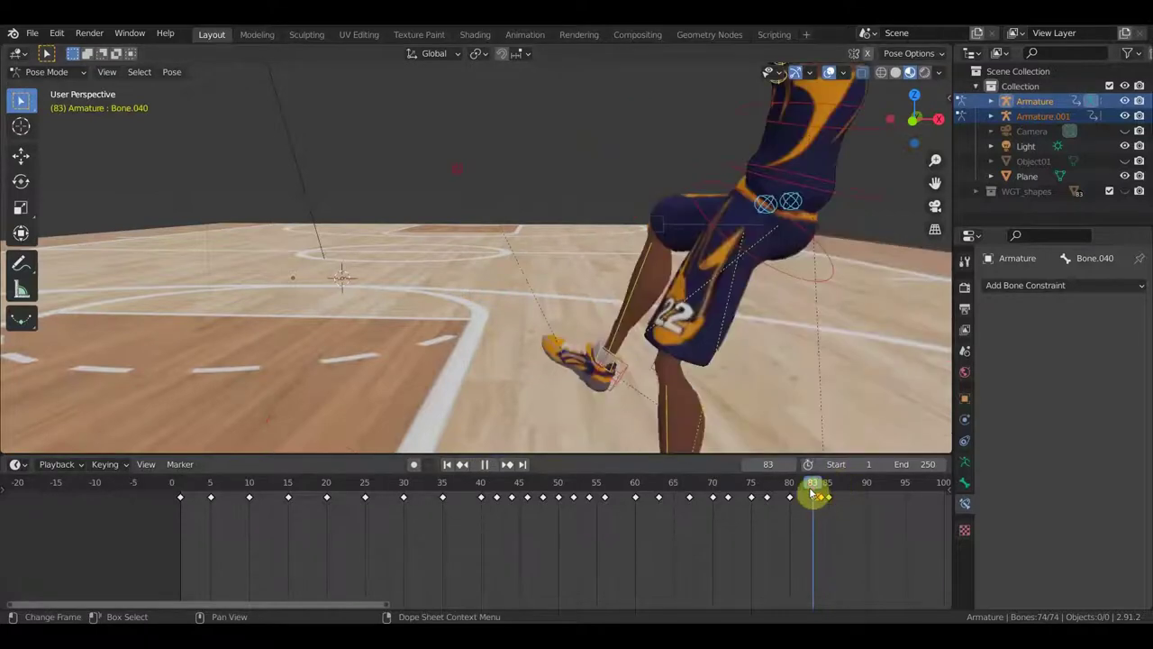
Step: Stop playback at frame 83 and hide the bone overlays for a front view of the player
key("space")
scroll(766, 329, "down", 2)
scroll(761, 325, "down", 2)
scroll(754, 314, "down", 2)
scroll(721, 288, "down", 2)
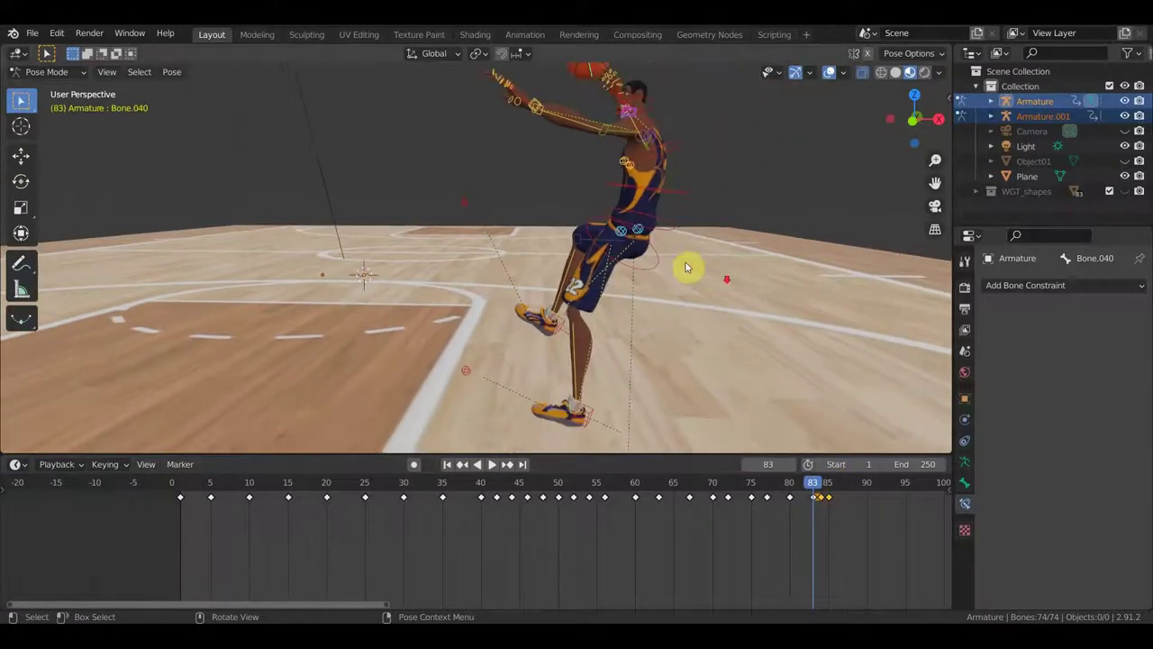
middle_click_drag(675, 237, 621, 335)
scroll(621, 335, "up", 3)
scroll(667, 307, "up", 3)
mouse_move(723, 249)
middle_mouse_down()
mouse_move(794, 298)
mouse_move(906, 278)
middle_mouse_up()
middle_click_drag(514, 244, 687, 266)
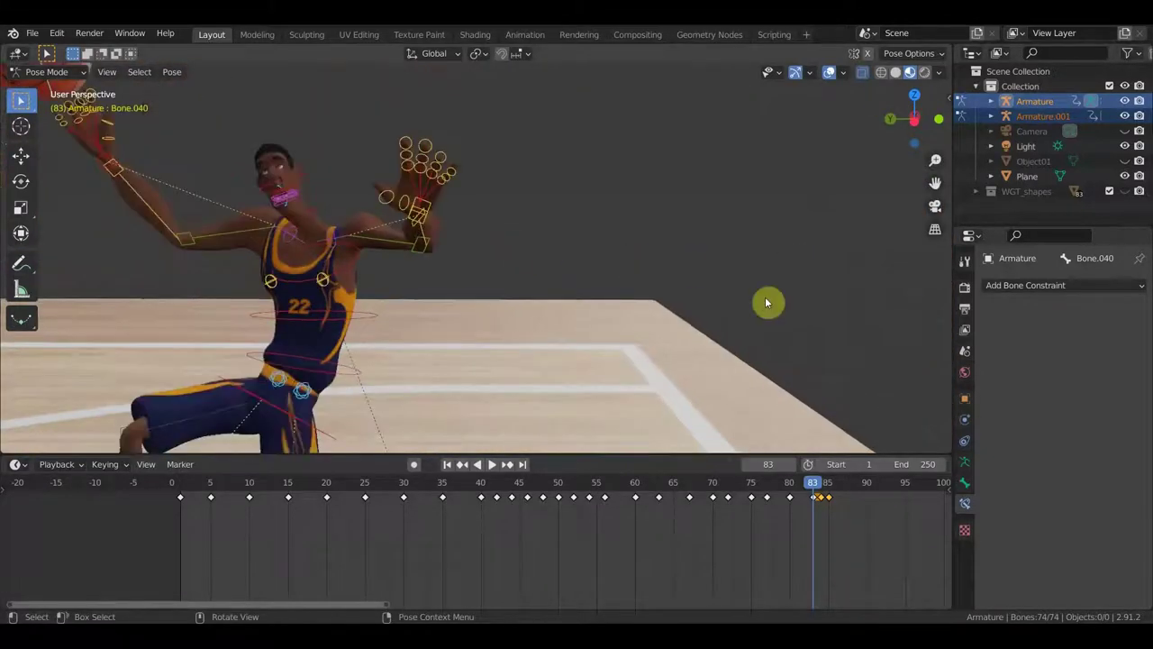
left_click(836, 72)
scroll(769, 237, "down", 4)
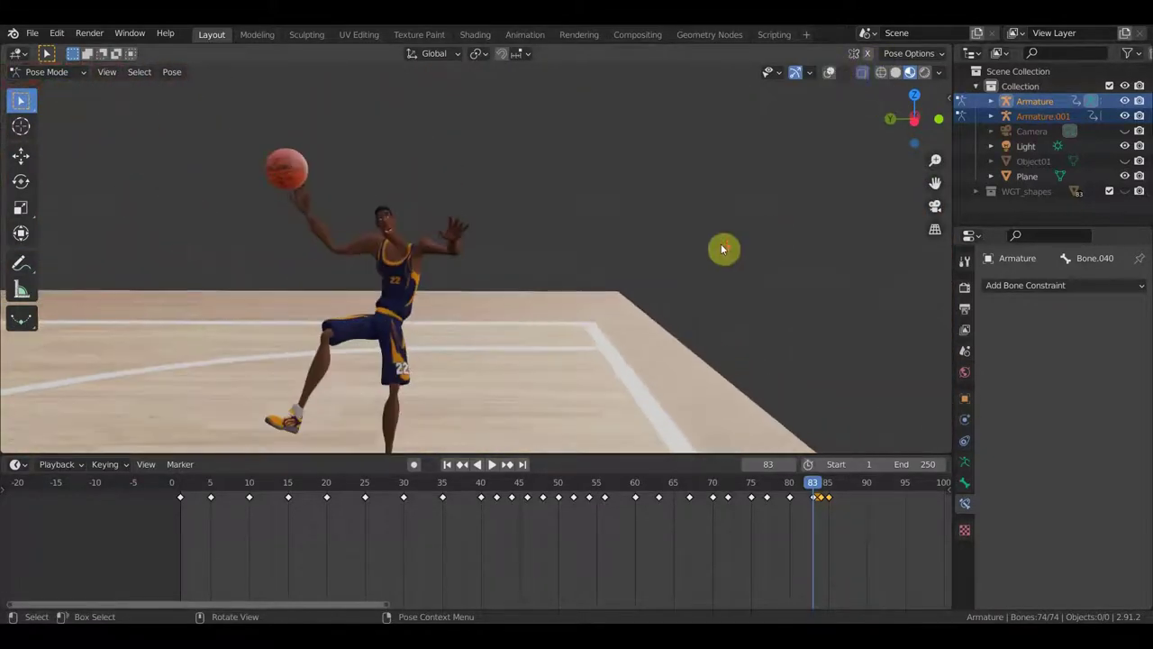
Step: Play from frame 84 into the landing crouch at frame 85 and orbit around the player
key("space")
left_click(821, 487)
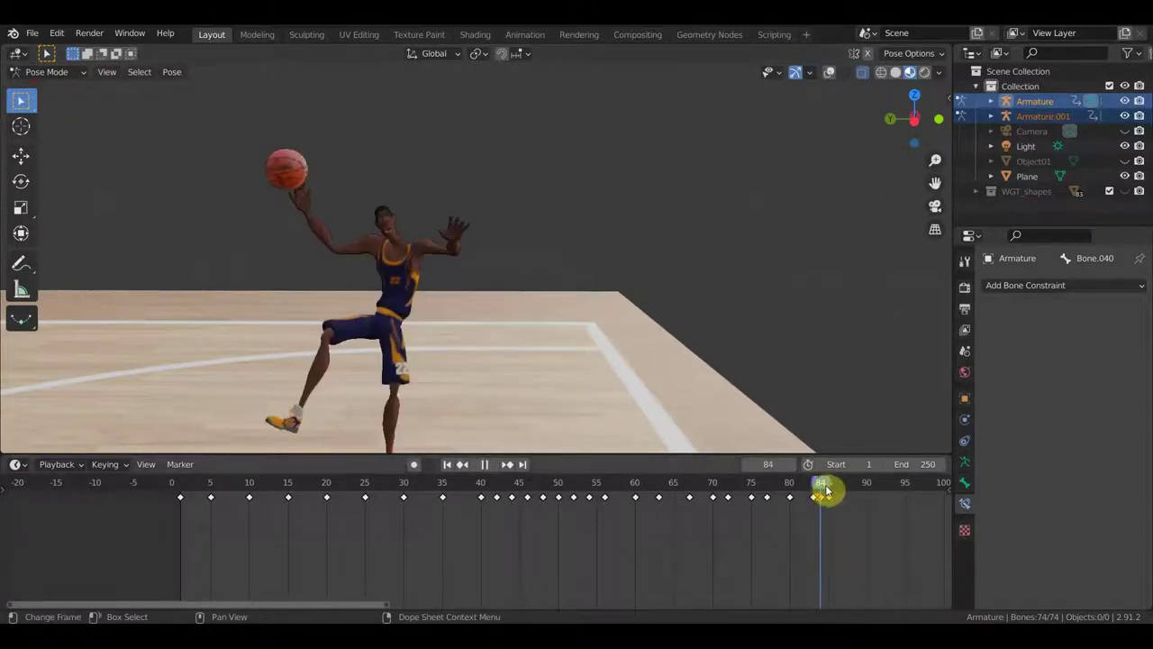
left_click_drag(825, 490, 827, 489)
key("space")
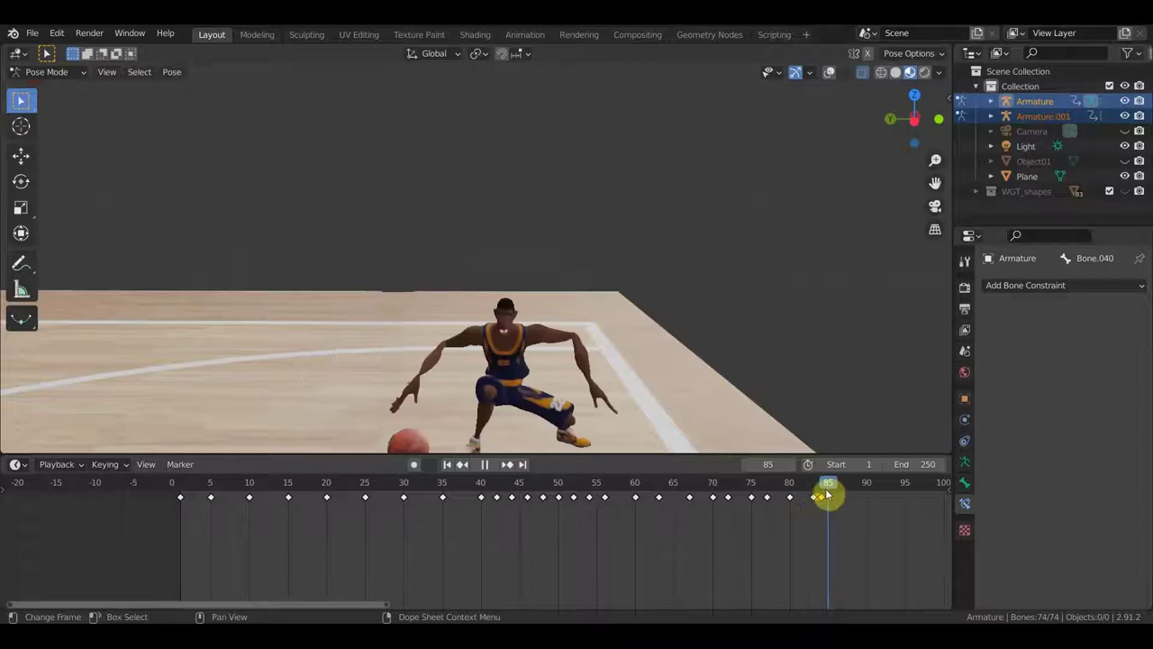
mouse_move(806, 443)
middle_mouse_down("shift")
mouse_move(757, 214)
mouse_move(595, 259)
mouse_move(636, 236)
middle_mouse_up("shift")
scroll(607, 244, "up", 1)
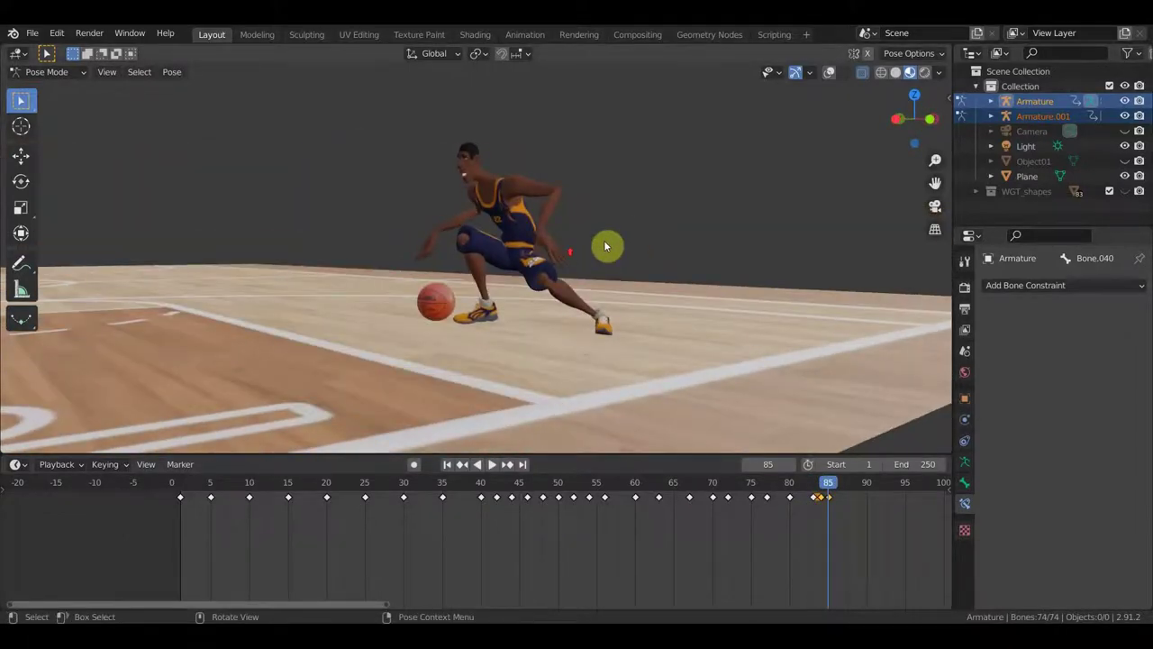
scroll(522, 248, "up", 3)
scroll(491, 262, "up", 2)
mouse_move(490, 261)
middle_mouse_down()
mouse_move(641, 327)
mouse_move(714, 307)
mouse_move(760, 312)
mouse_move(747, 169)
middle_mouse_up()
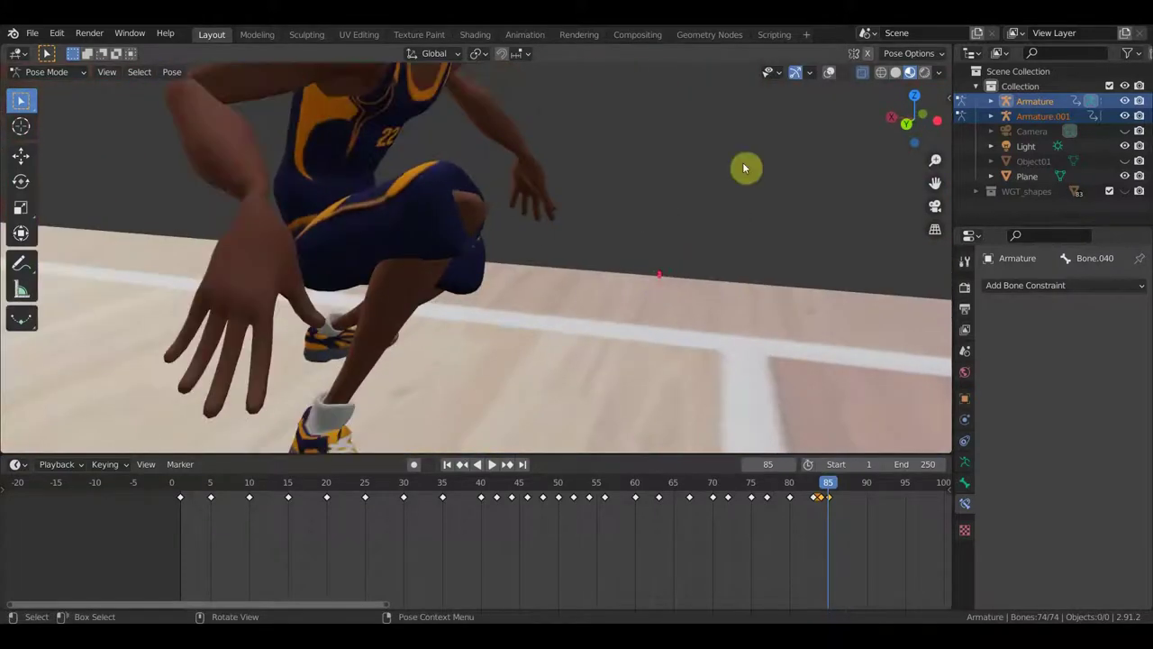
Step: Show the bone overlays again and move the foot control bone to a new position
left_click(830, 72)
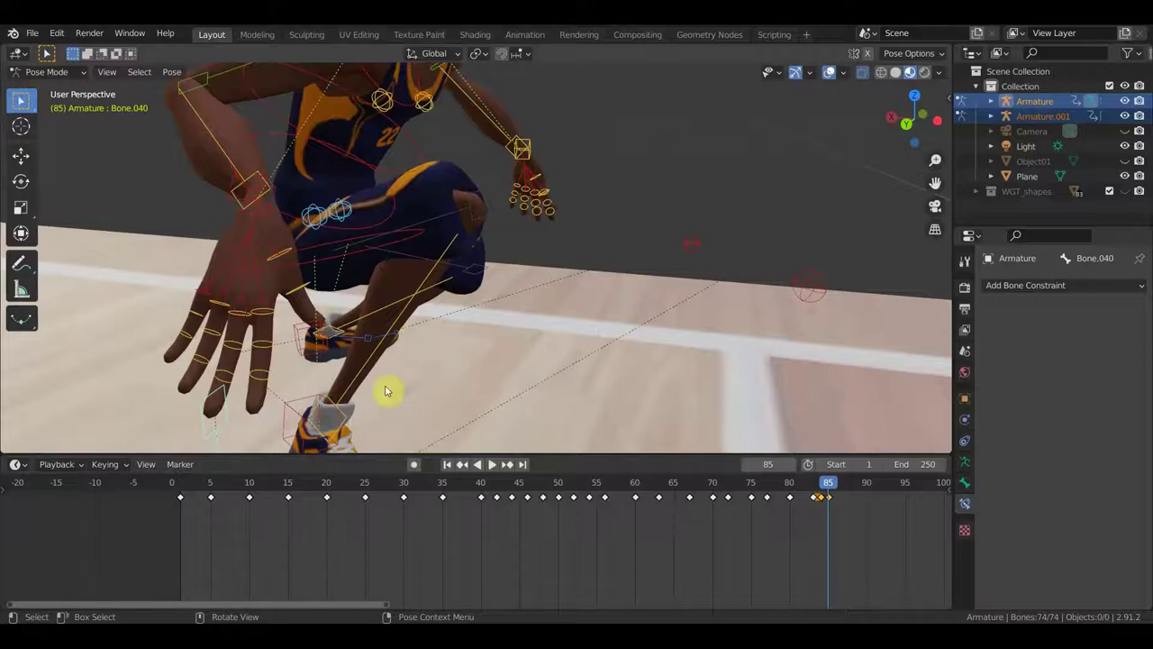
mouse_move(385, 390)
middle_mouse_down()
mouse_move(361, 394)
mouse_move(445, 404)
mouse_move(436, 391)
middle_mouse_up()
left_click(324, 392)
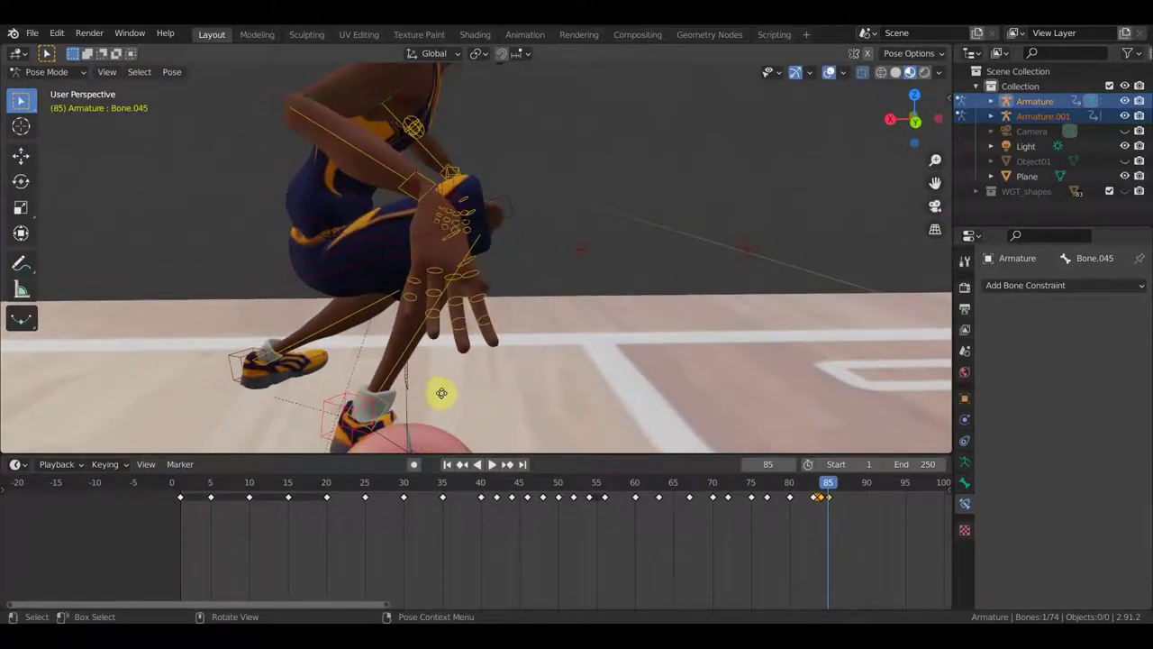
key("g")
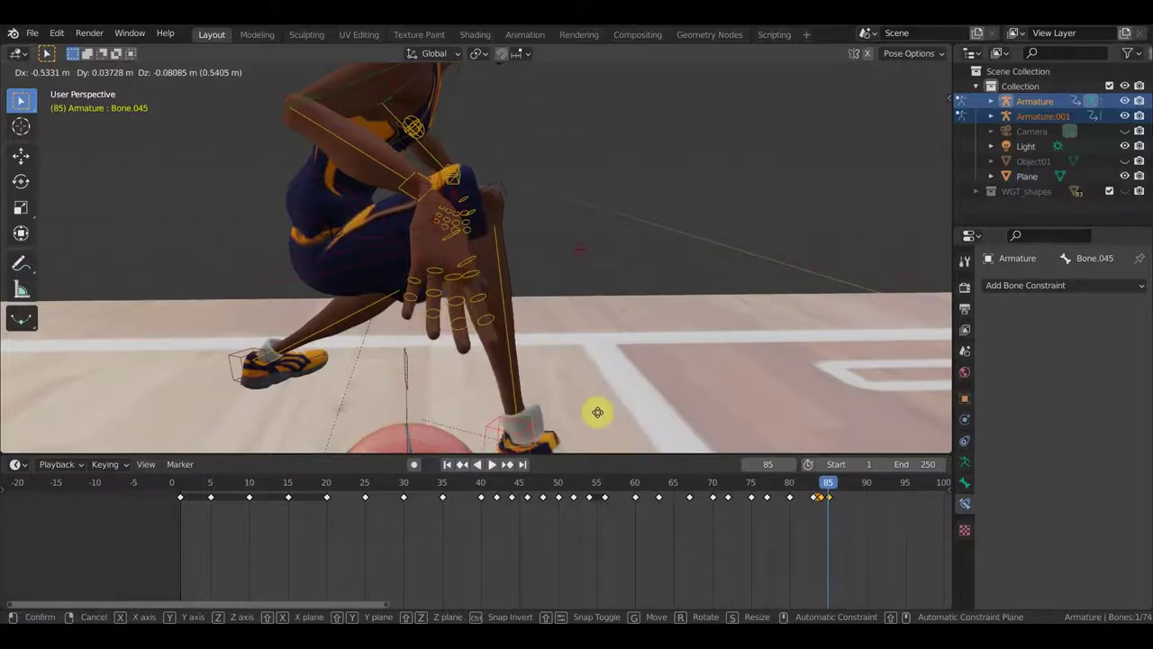
left_click(630, 412)
middle_click_drag(623, 411, 267, 406)
mouse_move(511, 373)
middle_mouse_down()
mouse_move(637, 337)
mouse_move(749, 355)
mouse_move(692, 368)
mouse_move(772, 373)
mouse_move(838, 342)
mouse_move(804, 344)
middle_mouse_up()
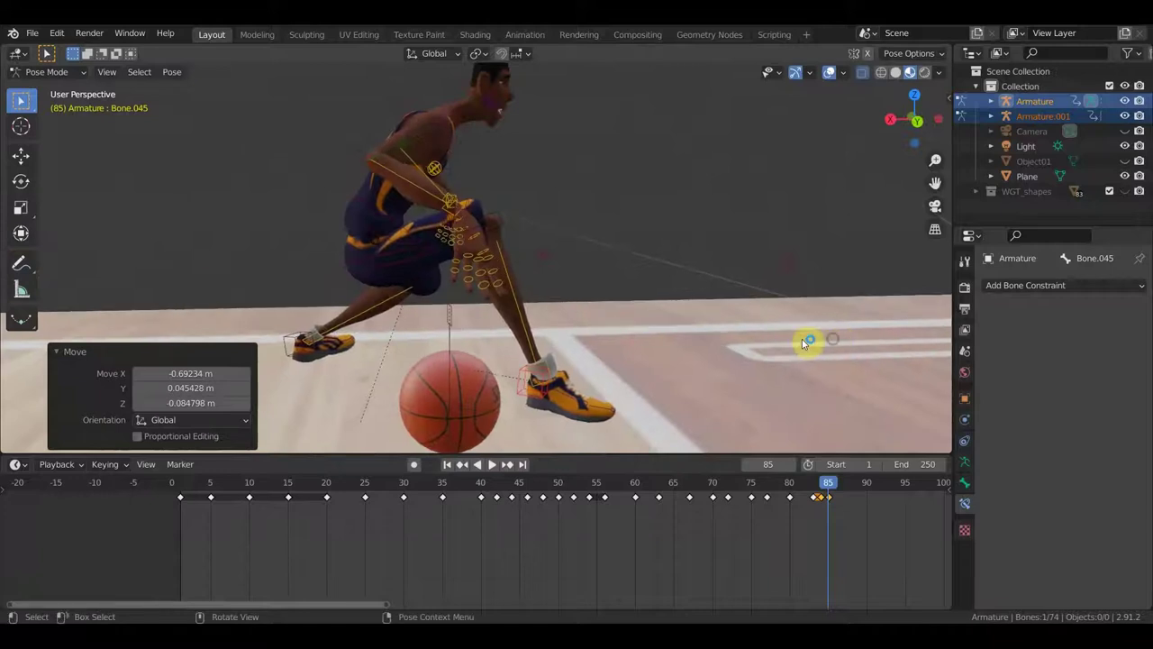
Step: Shift the body's root control bone and tilt the body by -8.3°
left_click(397, 268)
key("g")
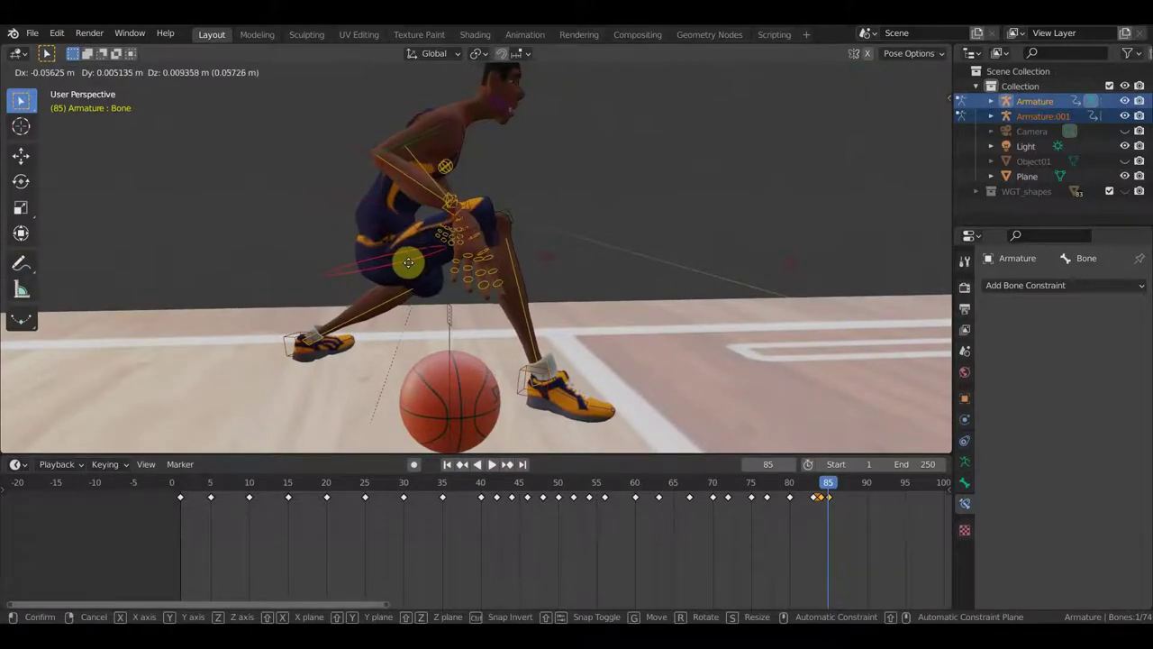
left_click(464, 257)
mouse_move(469, 260)
middle_mouse_down()
mouse_move(279, 258)
mouse_move(417, 247)
middle_mouse_up()
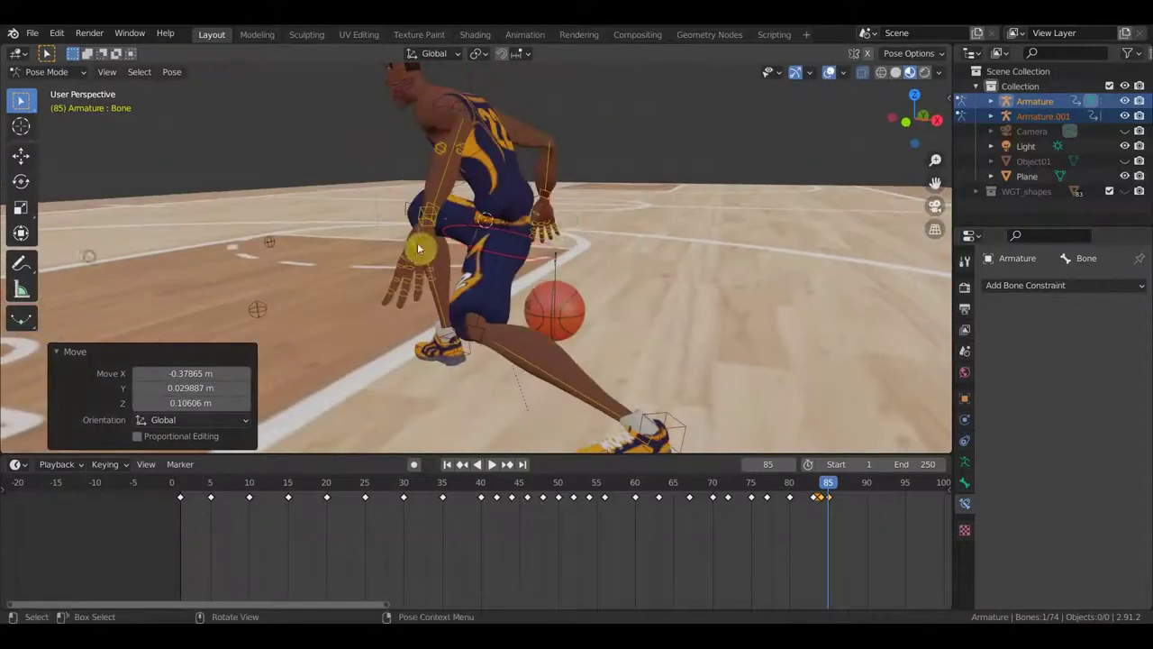
middle_click_drag(579, 225, 628, 198)
key("g")
left_click(645, 197)
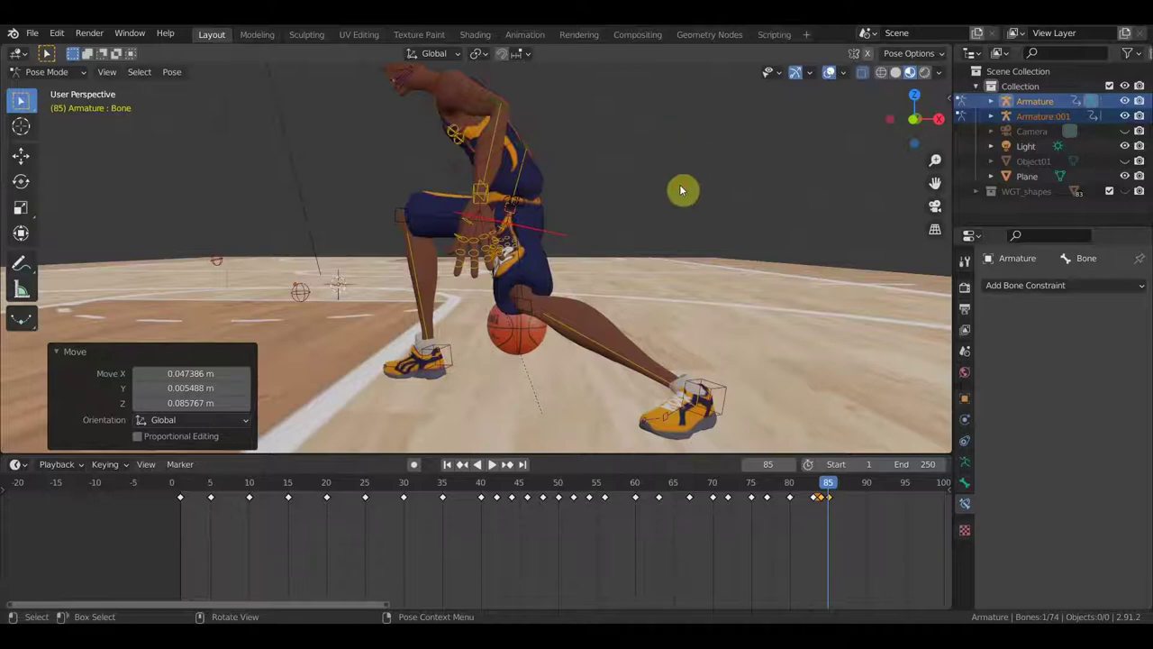
left_click(682, 190)
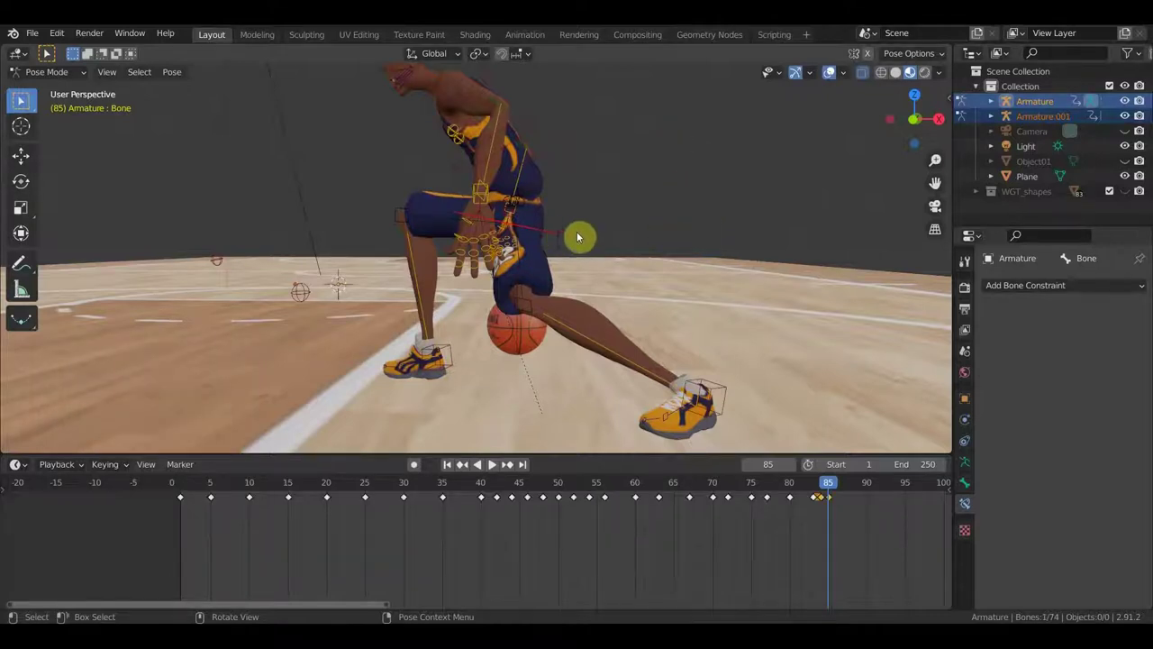
key("r")
left_click(651, 211)
scroll(642, 219, "down", 2)
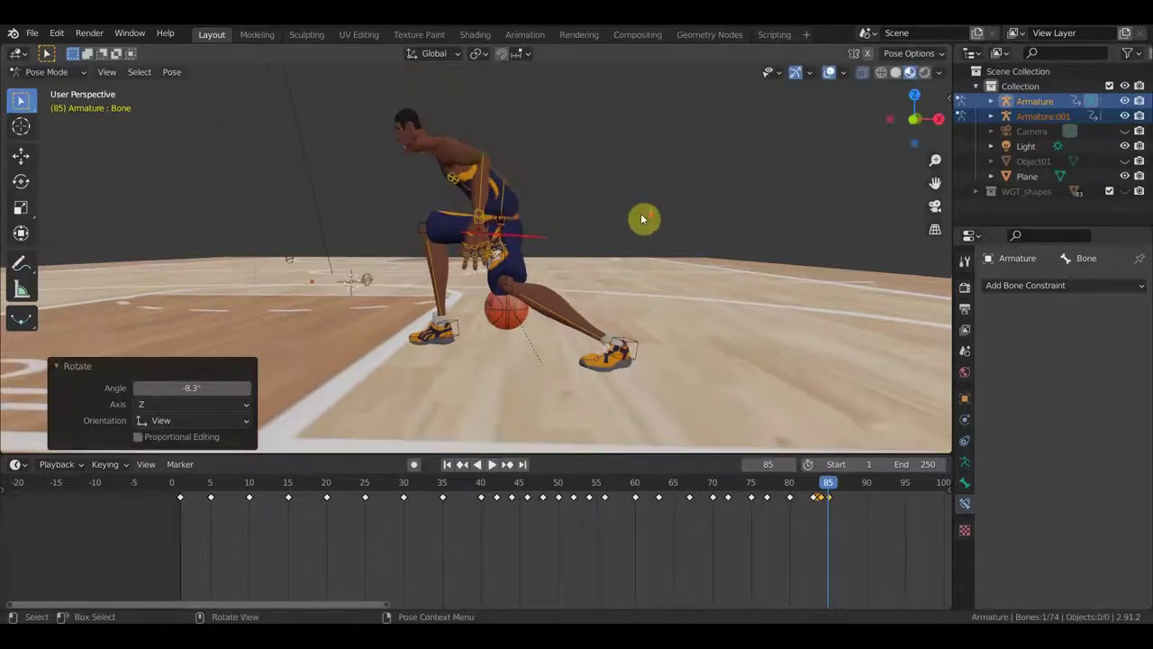
Step: Turn the neck and head bone by 24.1°
left_click(430, 147)
key("r")
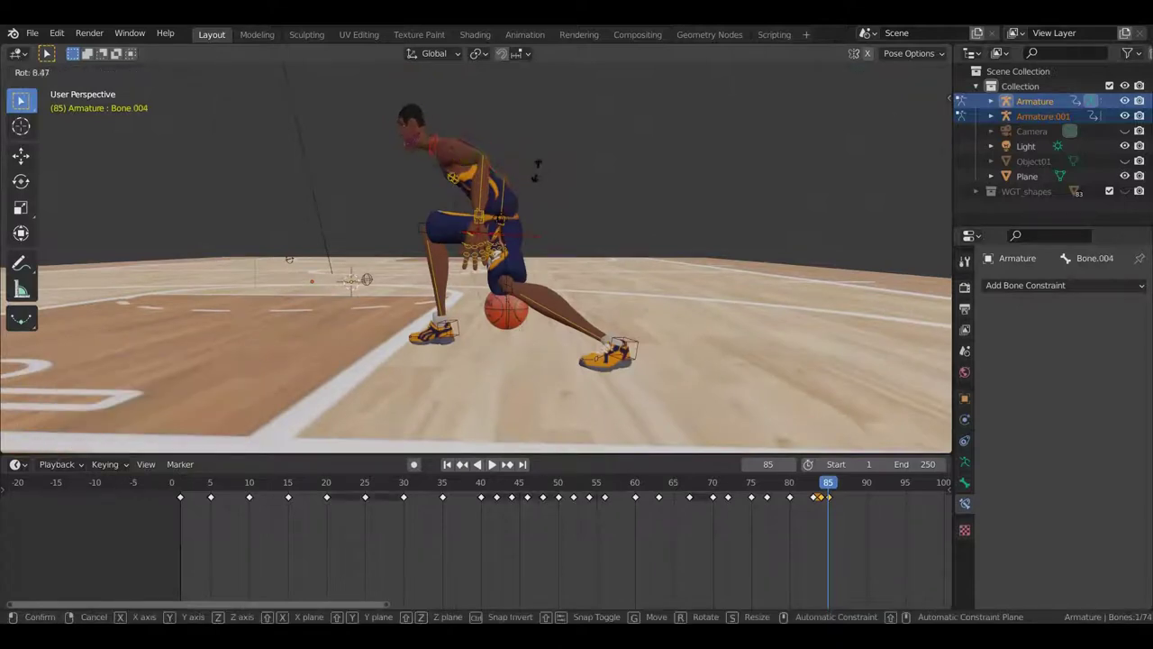
left_click(521, 194)
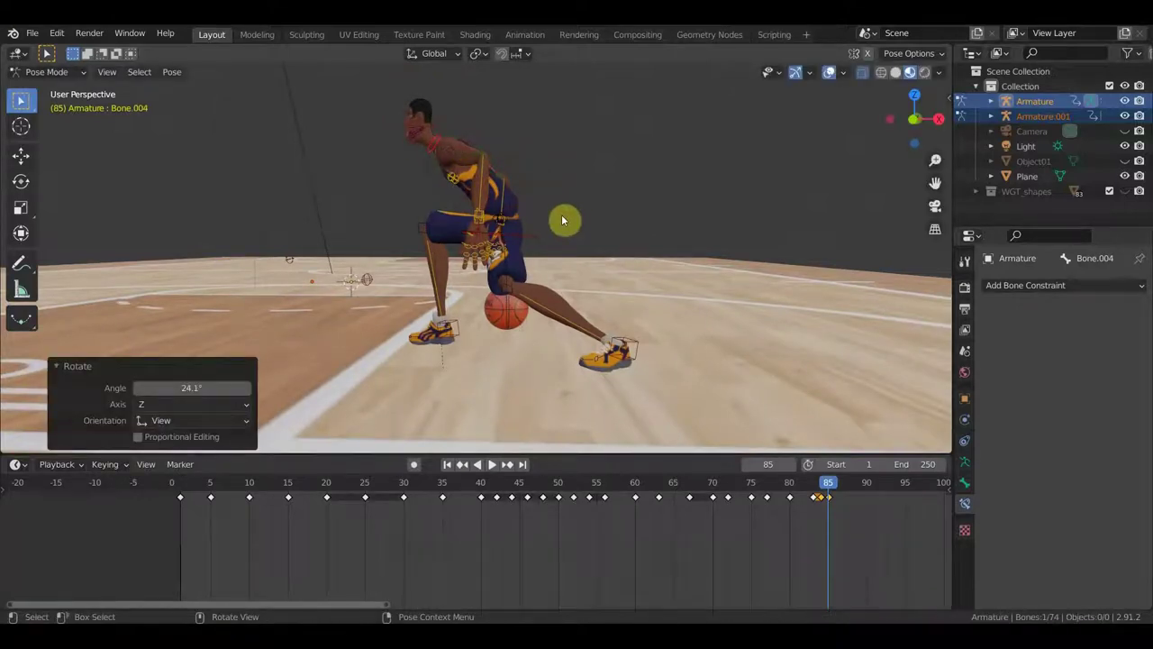
Step: Keyframe every bone at frame 85, then scrub back to frame 26
key("a")
key("i")
left_click(558, 221)
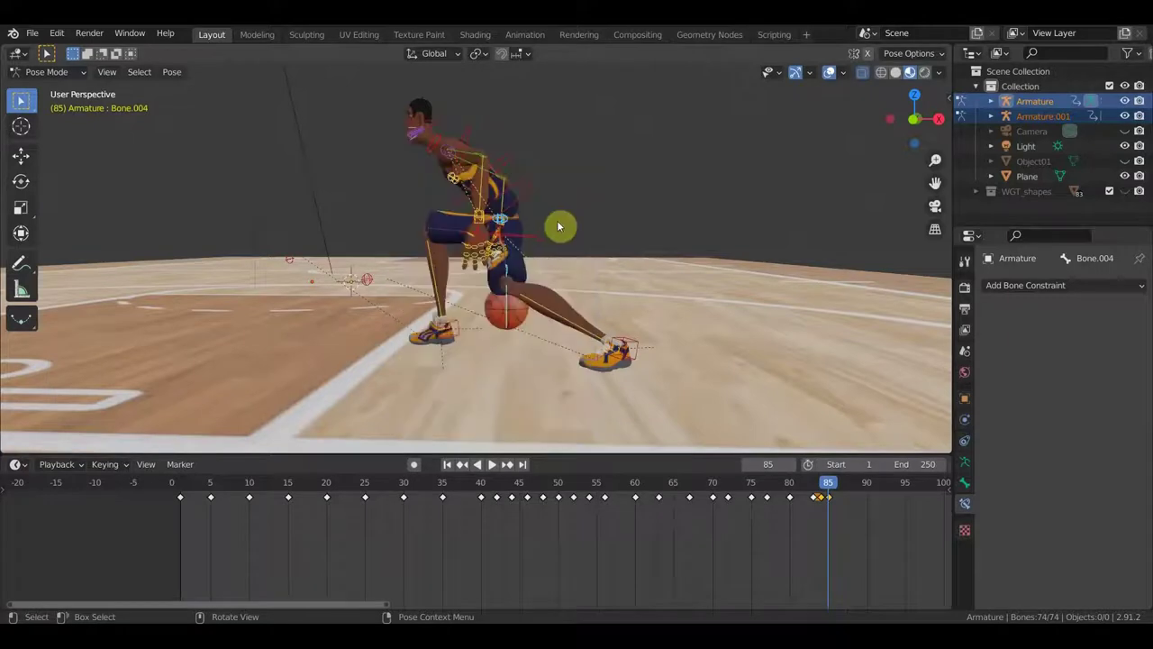
left_click_drag(836, 496, 383, 512)
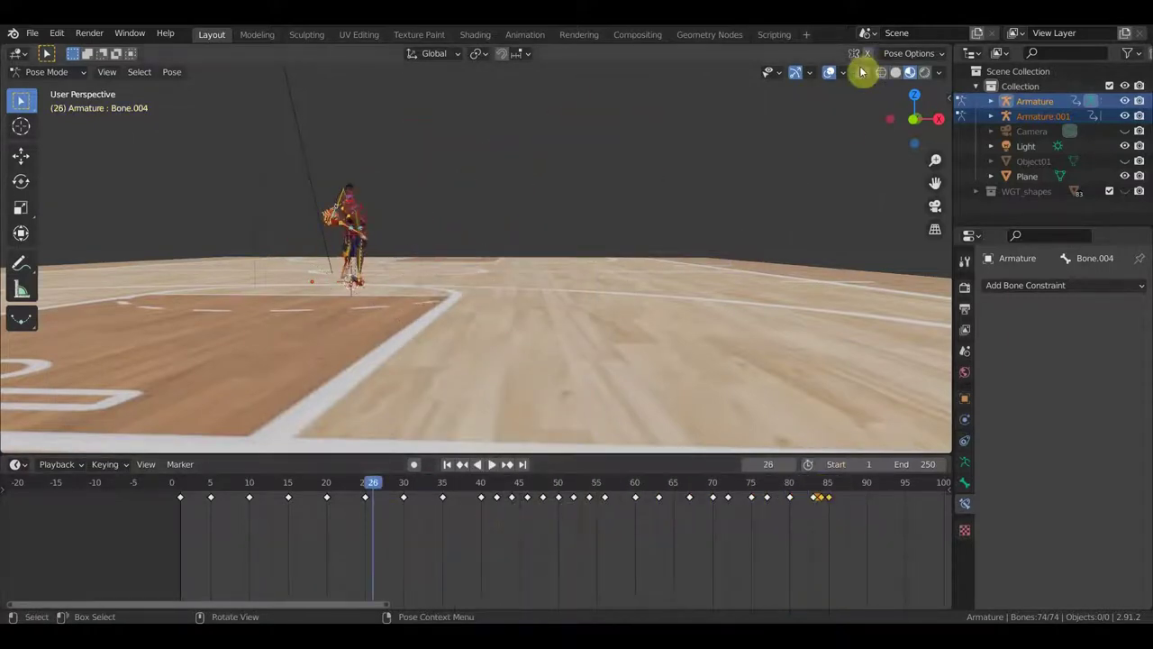
Step: Watch the dribbling animation from around the court, then jump back to frame 85
mouse_move(609, 287)
middle_mouse_down()
mouse_move(714, 325)
mouse_move(688, 309)
mouse_move(882, 347)
middle_mouse_up()
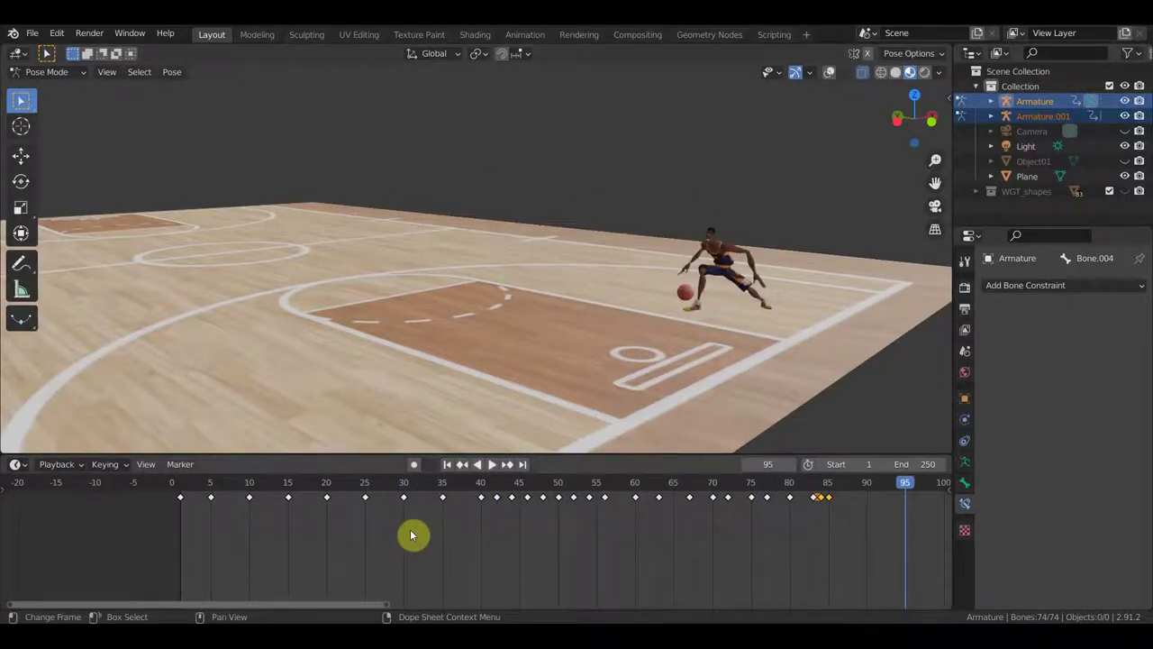
left_click(827, 484)
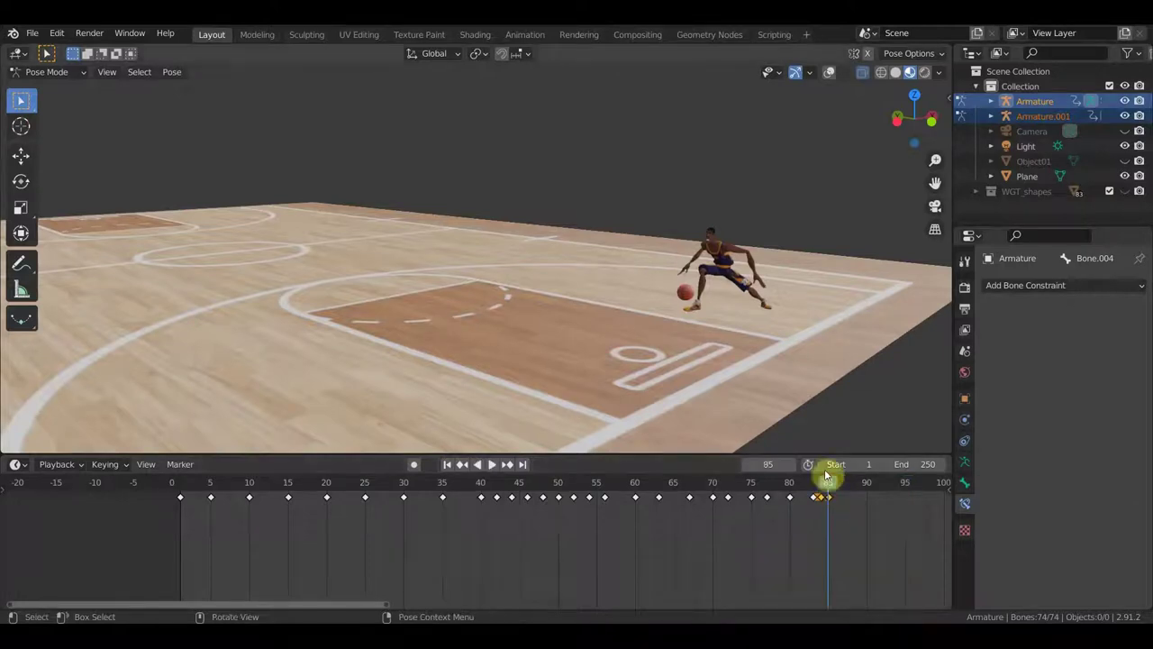
Step: Unhide the hoop Object01 in the Outliner and switch to Object Mode
left_click(1125, 161)
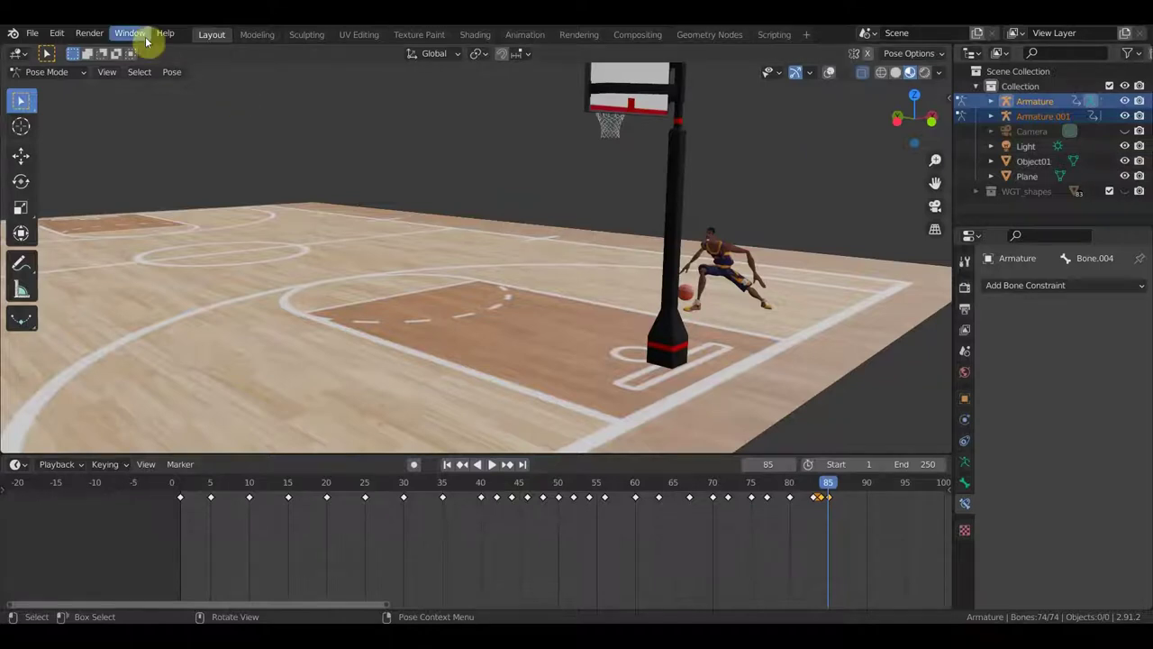
left_click(47, 74)
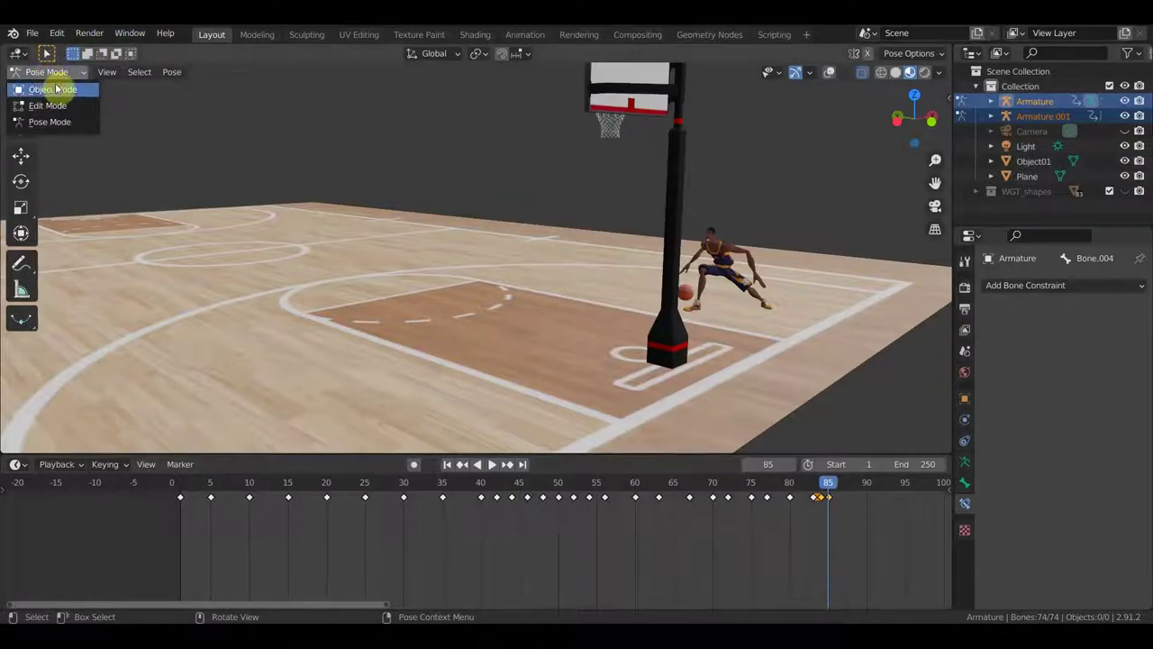
left_click(47, 89)
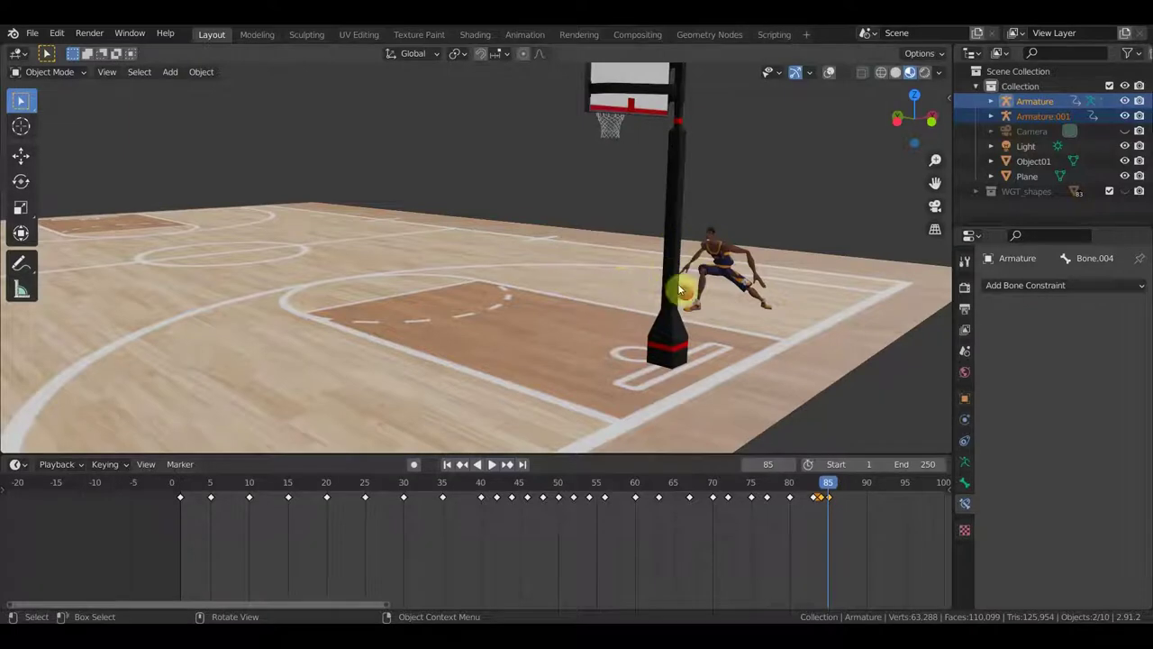
Step: Select the hoop, switch to the top orthographic view and start moving it toward the player
middle_click_drag(674, 226, 806, 222)
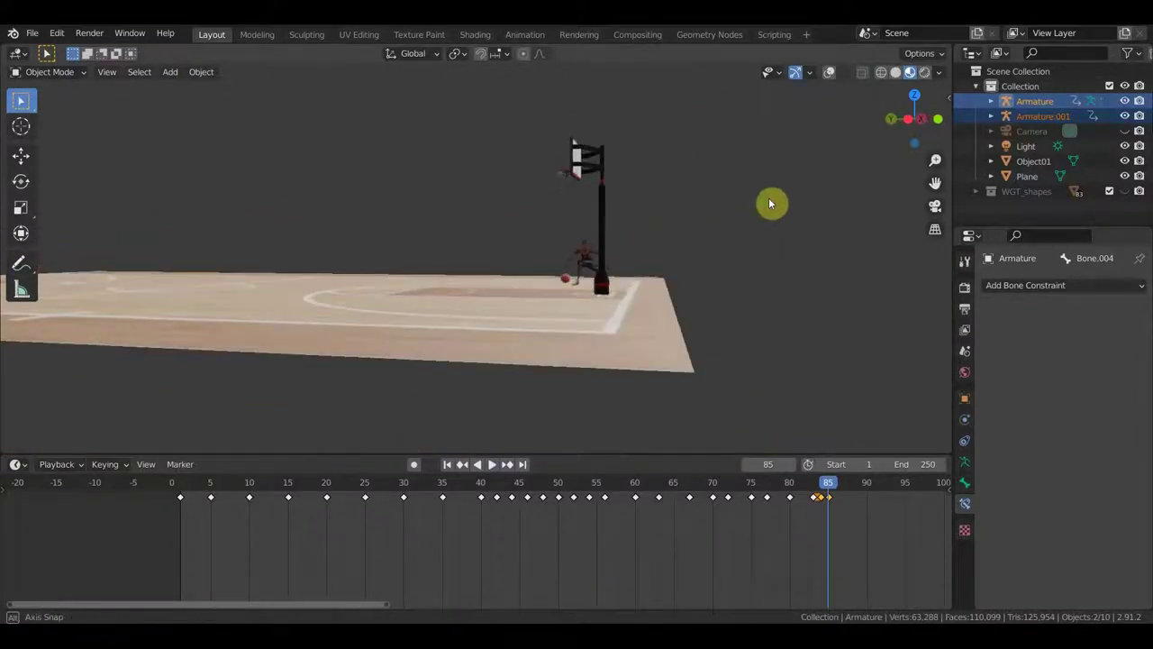
left_click(559, 189)
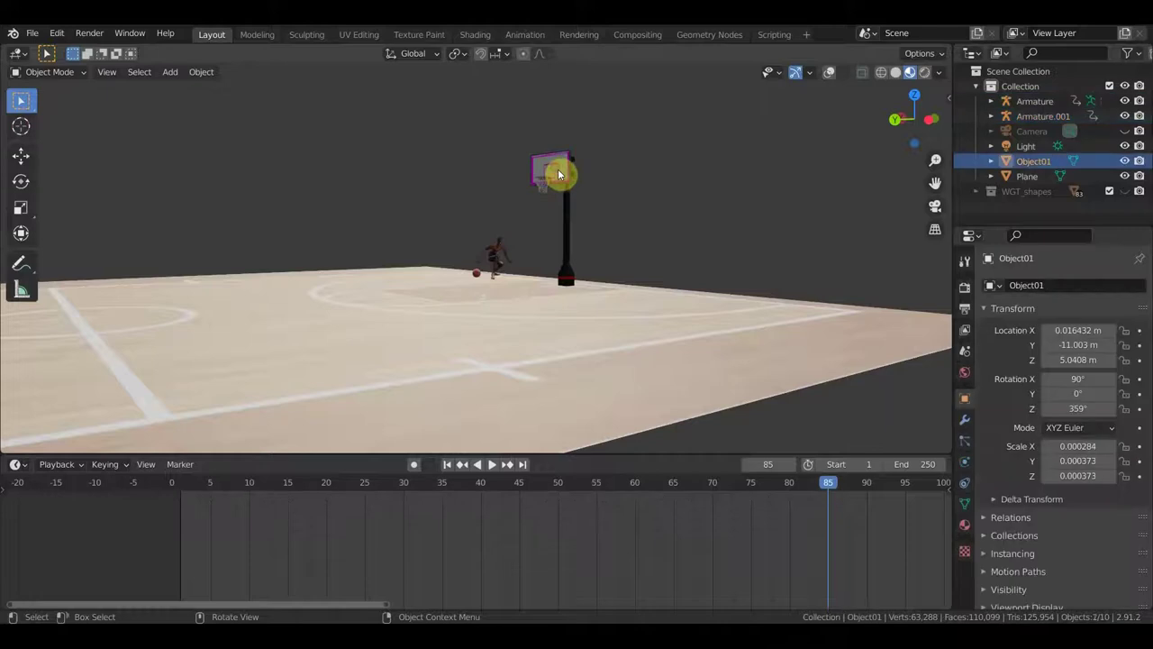
scroll(580, 180, "up", 3)
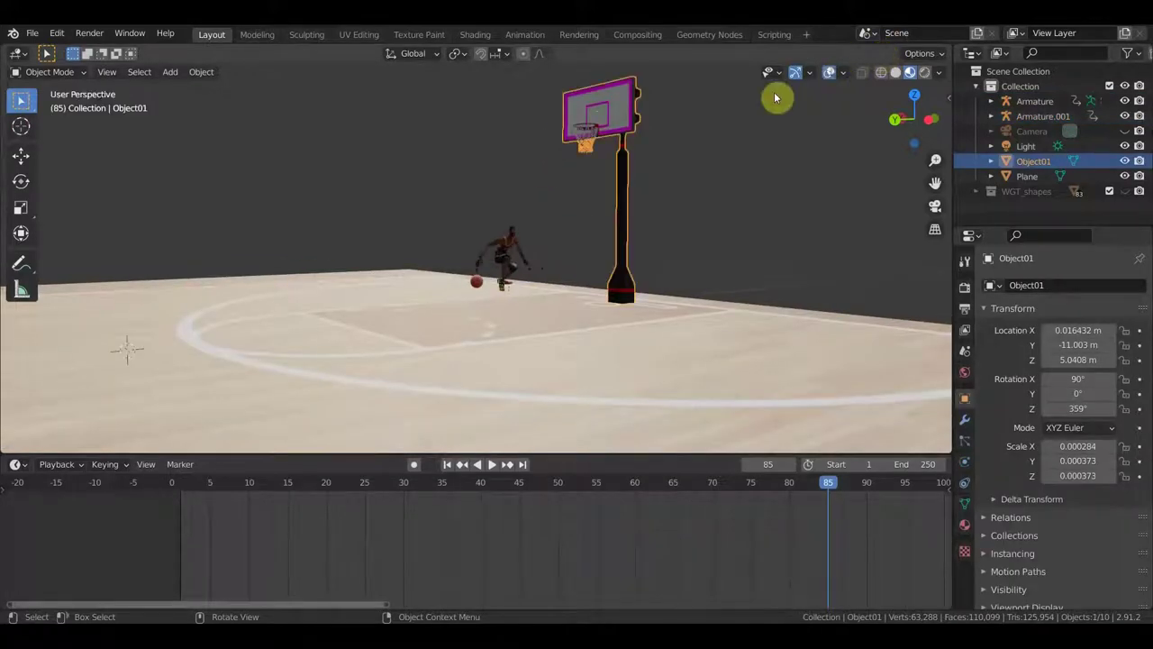
left_click(618, 119, "shift")
left_click(617, 123, "shift")
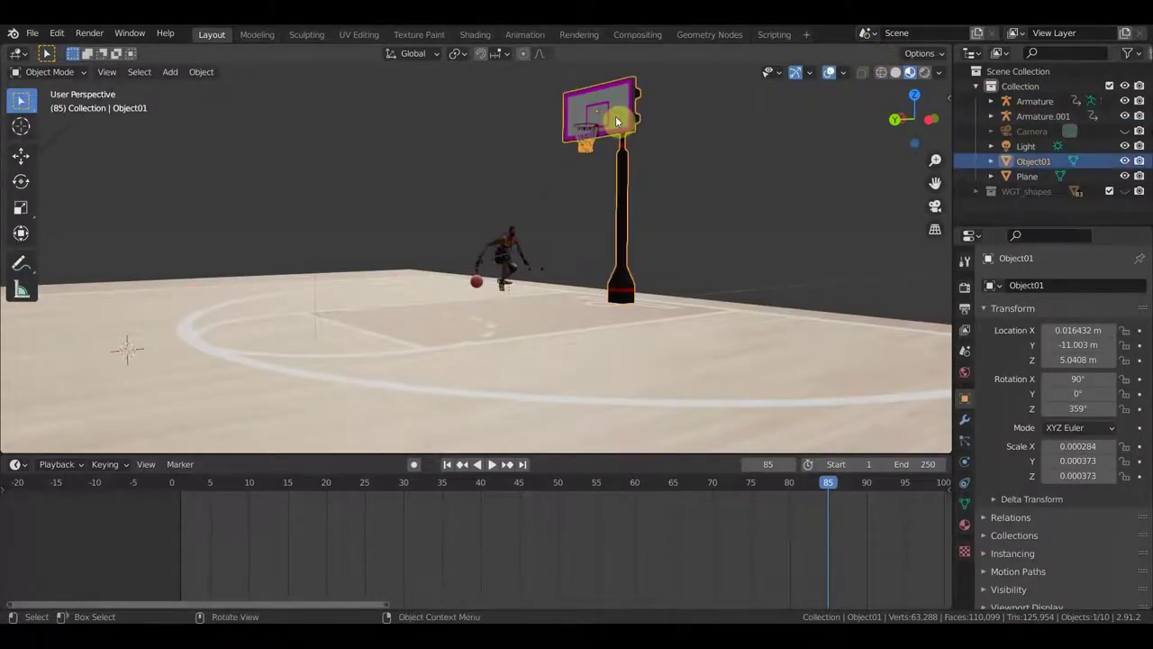
left_click(594, 138, "shift")
left_click(592, 139, "shift")
middle_click_drag(716, 185, 632, 321)
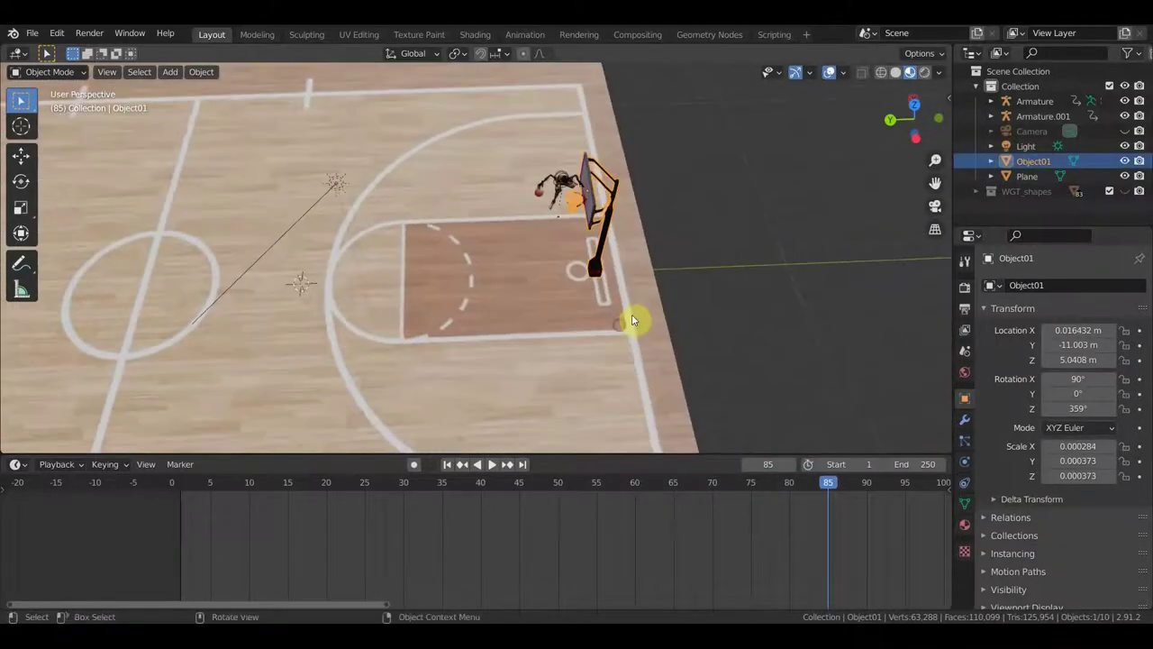
key("KP_7")
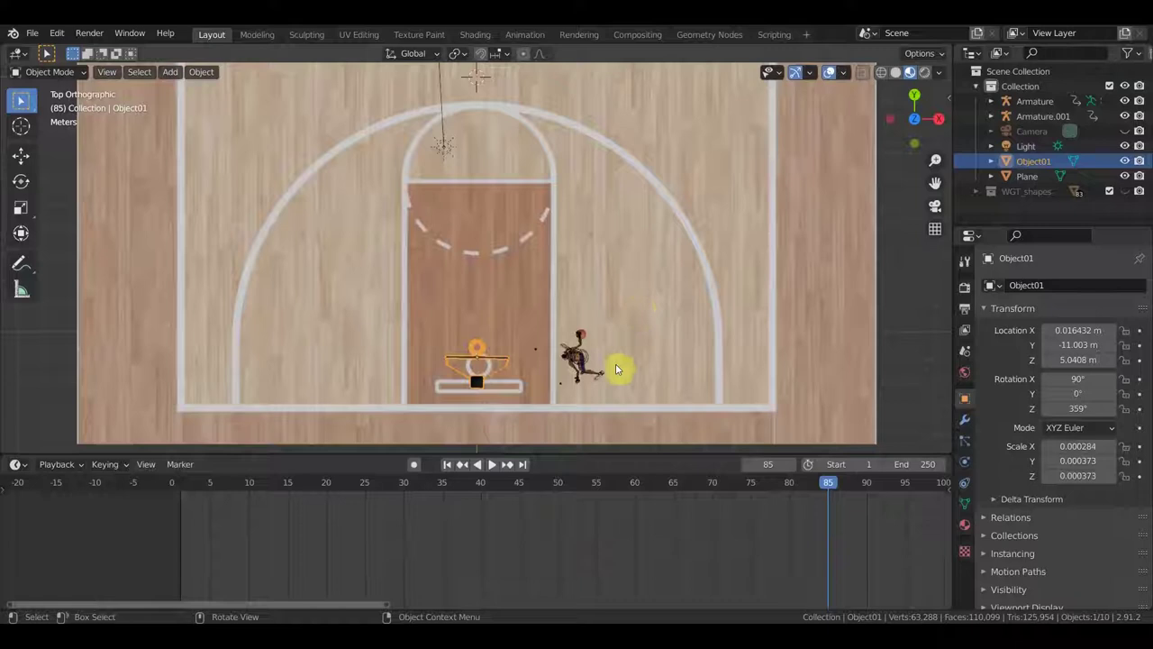
key("g")
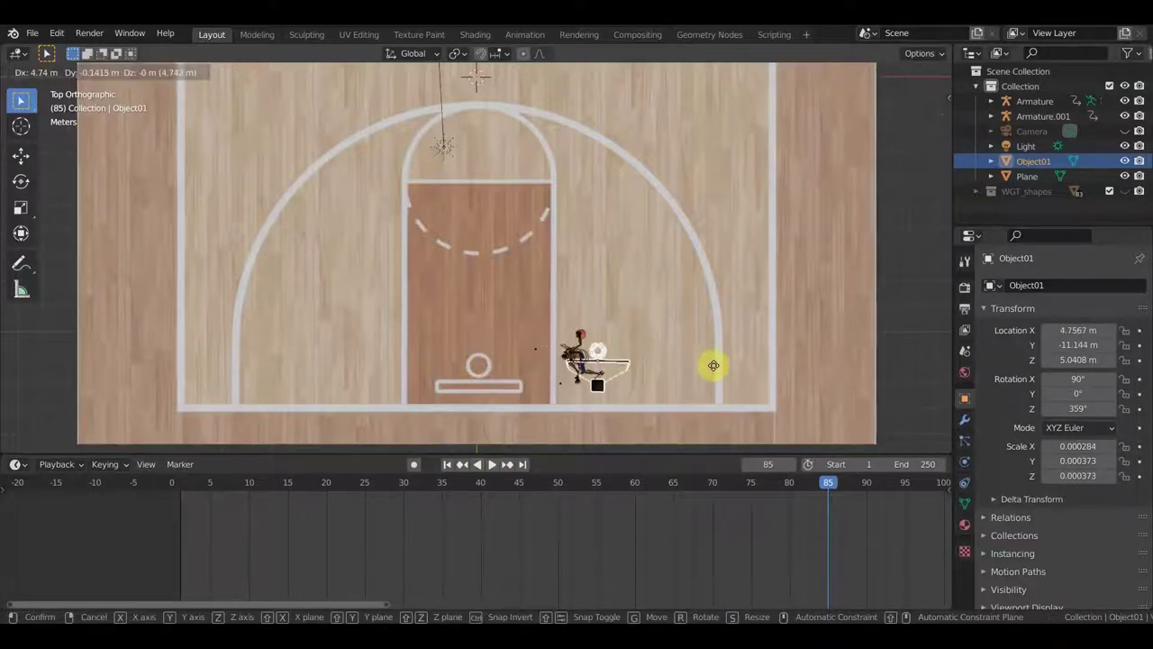
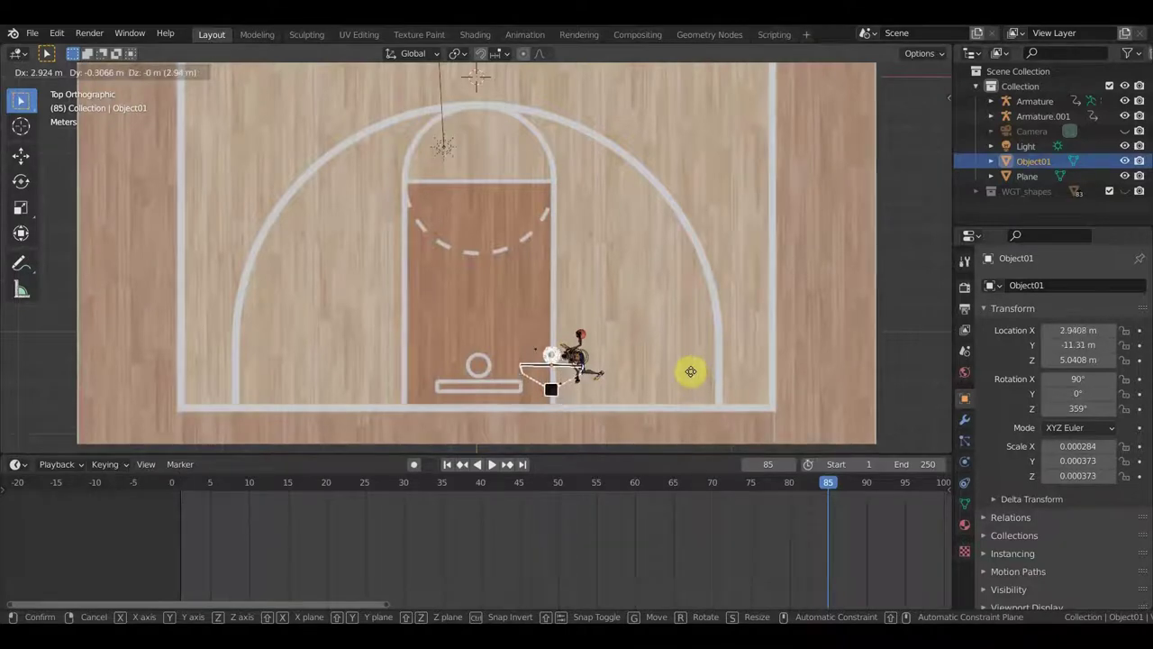
Step: Reposition the hoop across the court from a perspective view
left_click(682, 345)
mouse_move(677, 348)
middle_mouse_down()
mouse_move(412, 212)
mouse_move(330, 219)
mouse_move(440, 206)
mouse_move(219, 209)
mouse_move(510, 206)
mouse_move(463, 188)
mouse_move(519, 192)
middle_mouse_up()
key("g")
left_click(533, 180)
key("g")
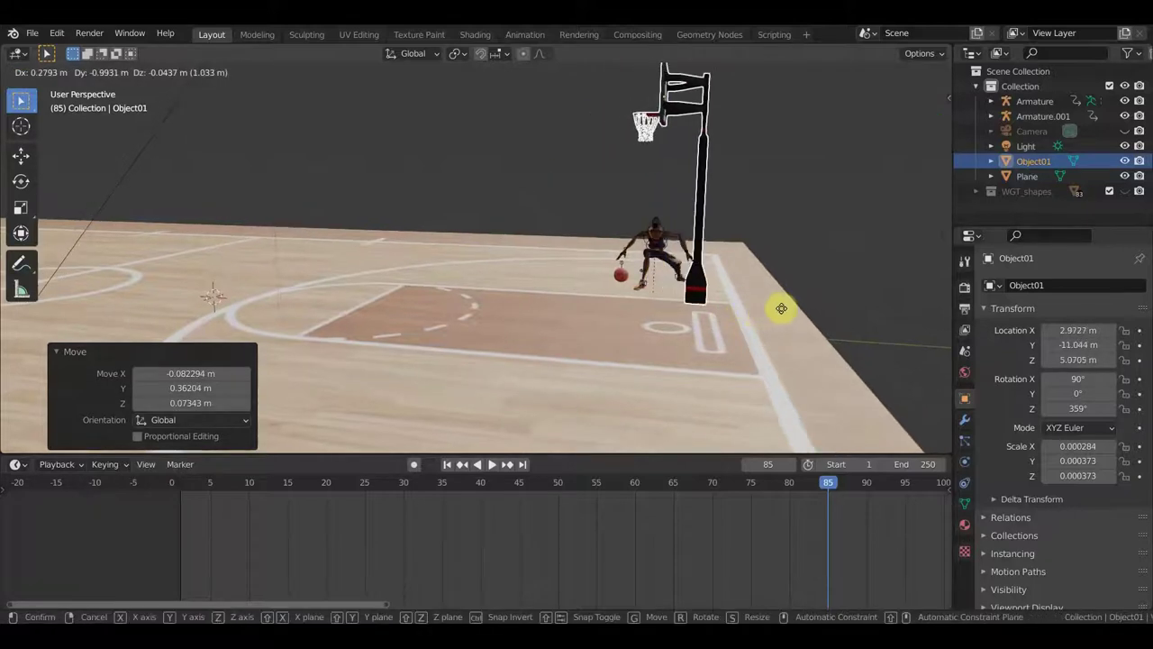
left_click(786, 309)
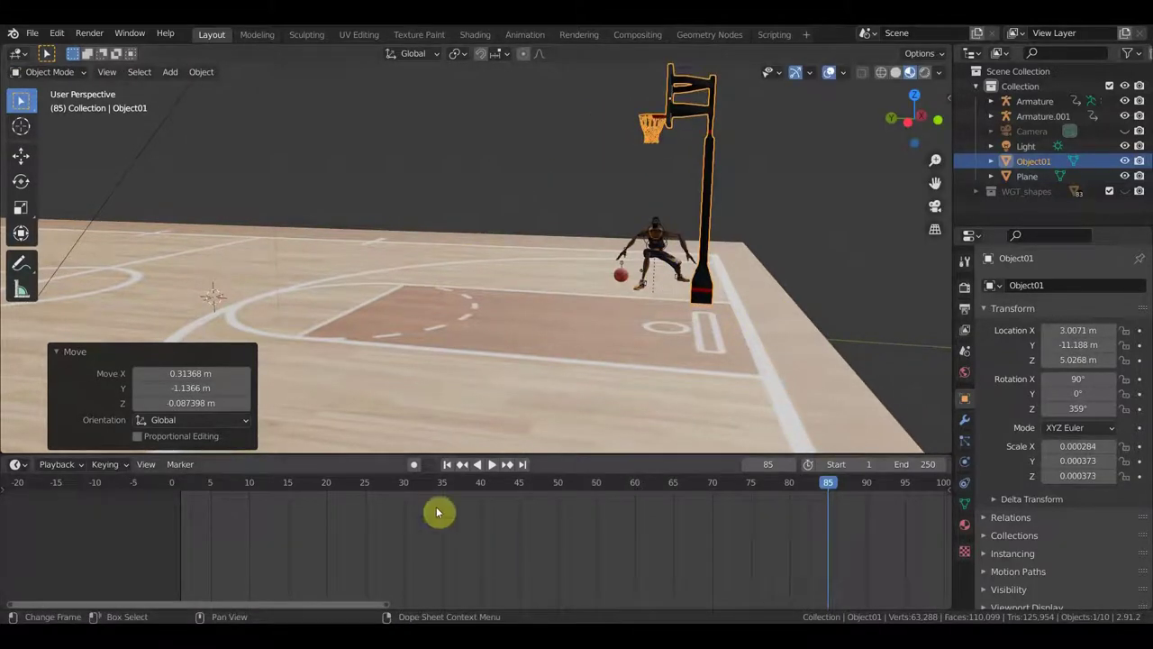
Step: Play the dribble-and-dunk animation from frame 53, stopping at frame 77
left_click(584, 482)
key("space")
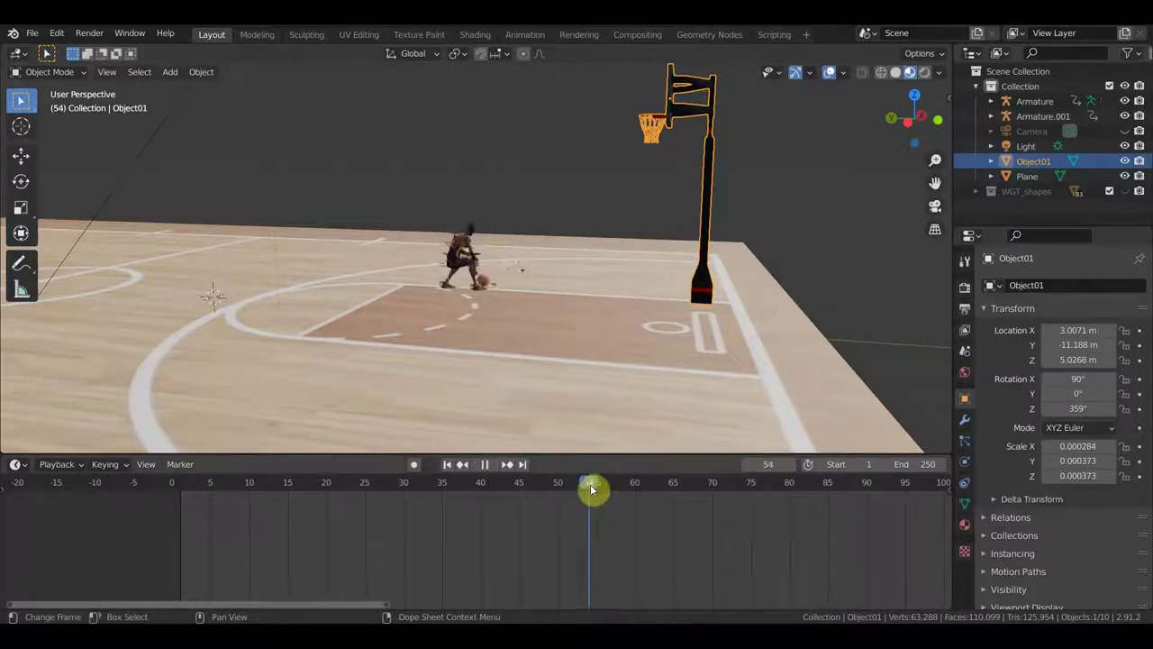
left_click_drag(745, 485, 768, 486)
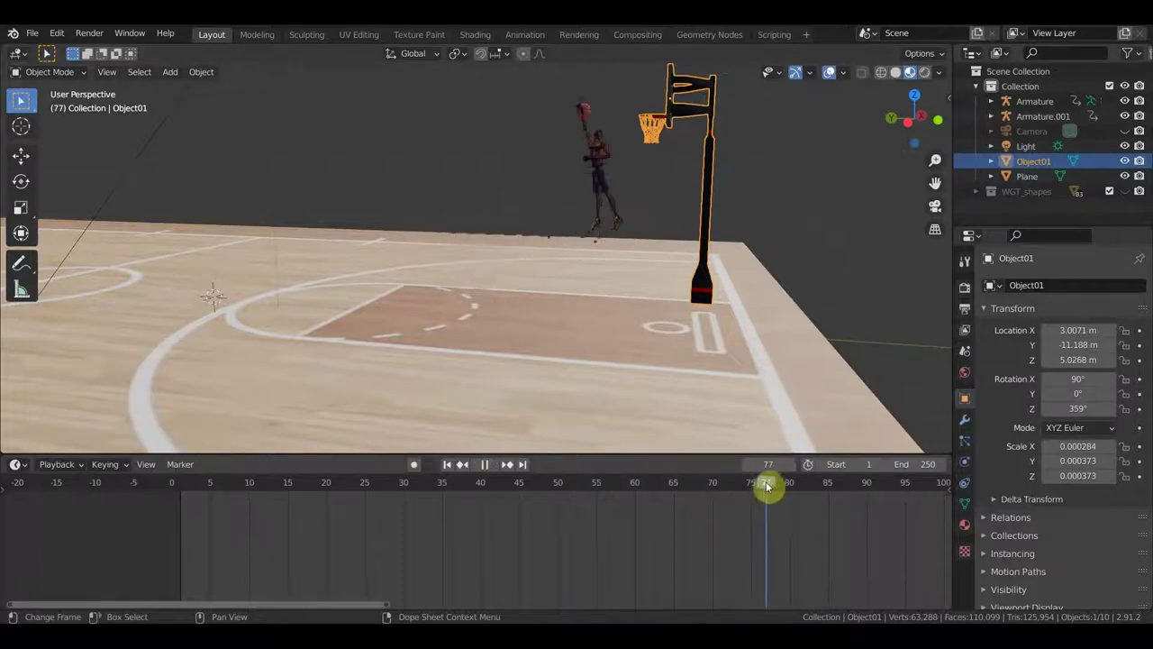
key("space")
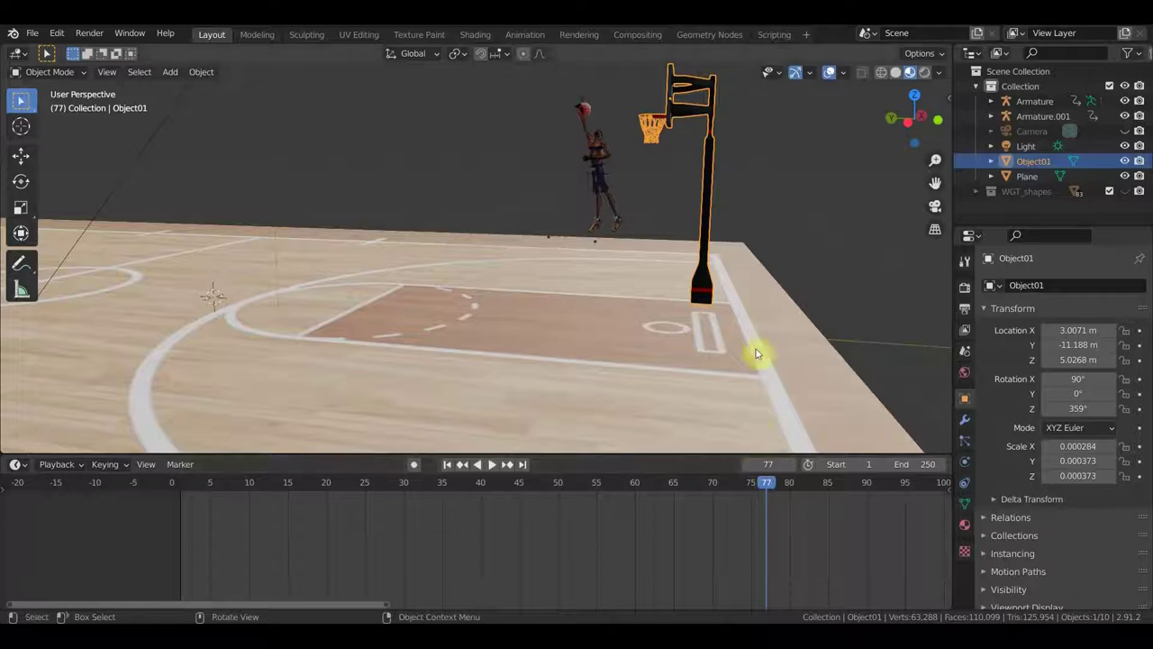
Step: Move the hoop toward the dunking player at frame 77, checking from several angles
key("g")
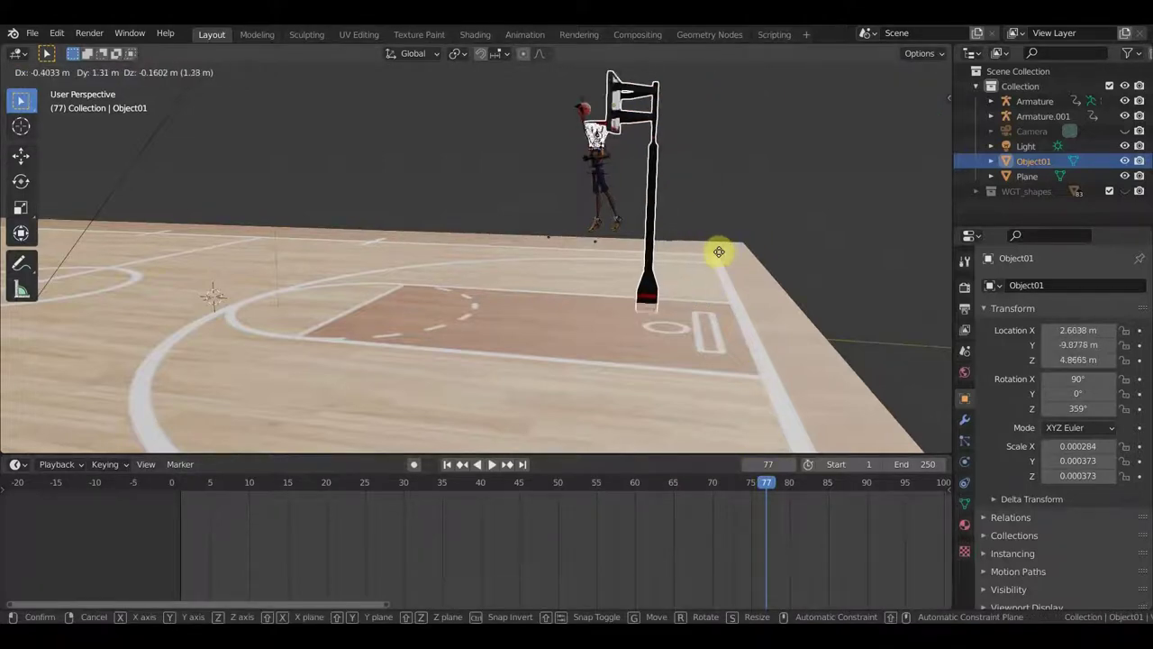
left_click(704, 246)
mouse_move(702, 250)
middle_mouse_down()
mouse_move(613, 257)
mouse_move(502, 244)
mouse_move(629, 223)
mouse_move(691, 245)
middle_mouse_up()
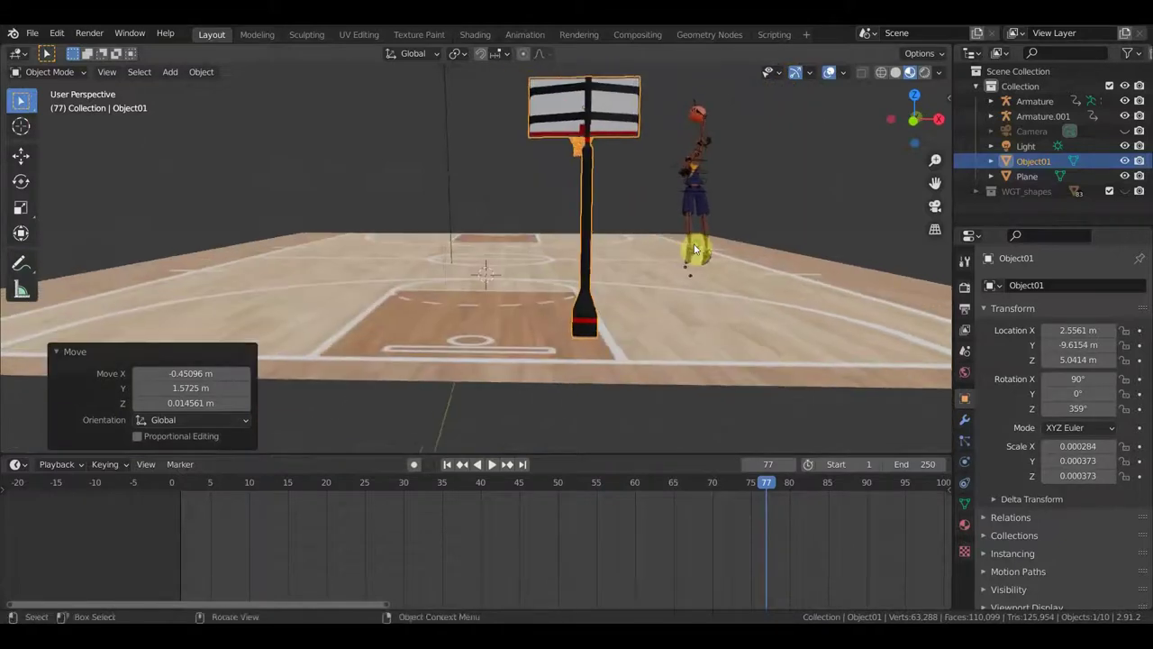
key("g")
left_click(790, 235)
mouse_move(790, 234)
middle_mouse_down()
mouse_move(935, 247)
mouse_move(743, 228)
mouse_move(883, 242)
mouse_move(865, 233)
mouse_move(911, 258)
mouse_move(942, 258)
middle_mouse_up()
key("g")
left_click(842, 236)
Step: Scrub the animation to frame 84 and zoom to inspect the hoop's placement
mouse_move(606, 257)
middle_mouse_down()
mouse_move(890, 242)
mouse_move(696, 239)
mouse_move(764, 437)
middle_mouse_up()
mouse_move(768, 484)
left_mouse_down()
mouse_move(844, 515)
mouse_move(821, 517)
left_mouse_up()
mouse_move(766, 433)
middle_mouse_down()
mouse_move(623, 343)
mouse_move(548, 342)
mouse_move(703, 358)
mouse_move(546, 352)
mouse_move(607, 322)
mouse_move(518, 337)
mouse_move(549, 314)
middle_mouse_up()
scroll(492, 332, "up", 2)
scroll(549, 315, "down", 1)
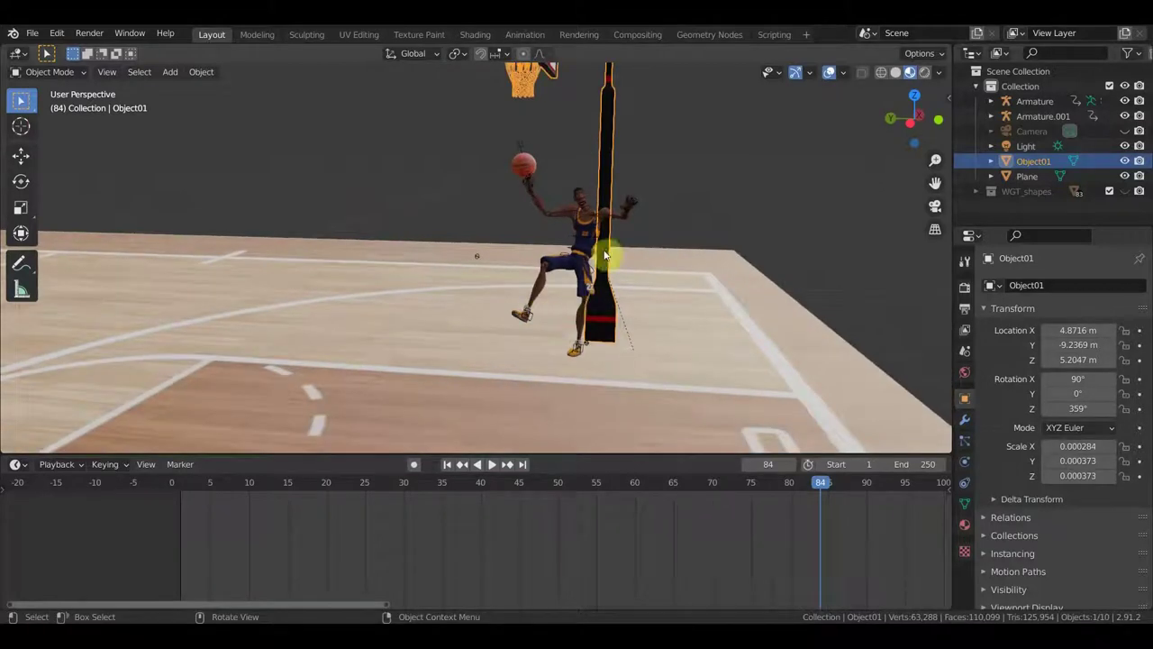
scroll(612, 243, "down", 1)
scroll(613, 242, "down", 1)
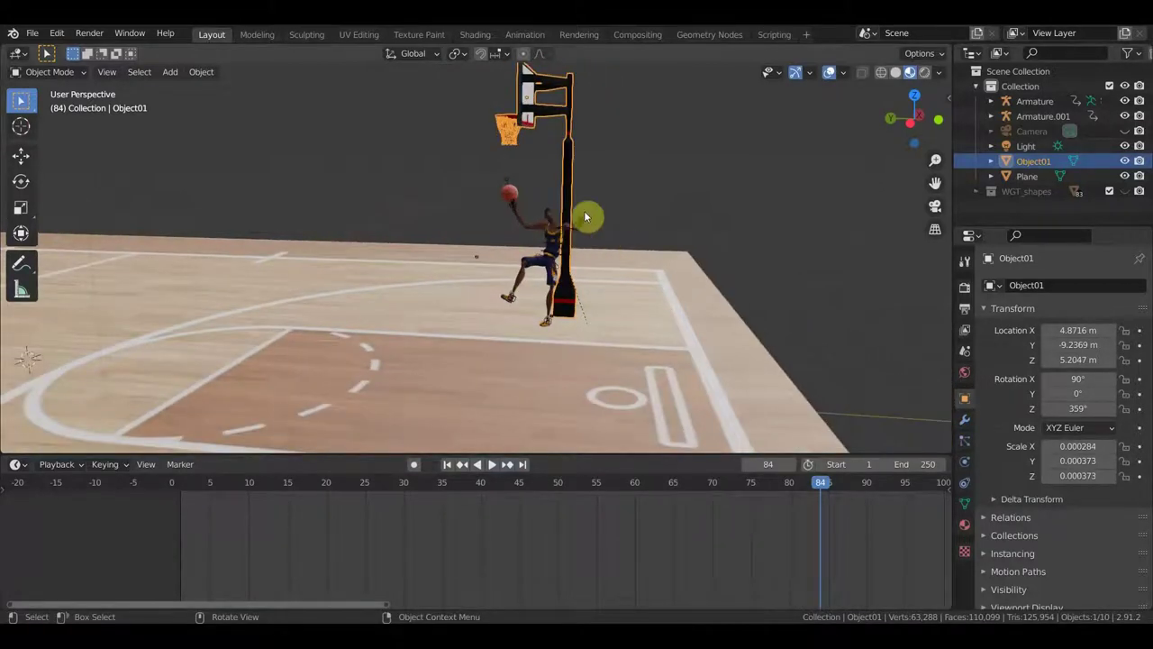
Step: Fine-tune the hoop to X 4.4133, Y -10.05, Z 5.0783, then scrub back to frame 74
mouse_move(643, 216)
middle_mouse_down()
mouse_move(662, 211)
mouse_move(609, 214)
middle_mouse_up()
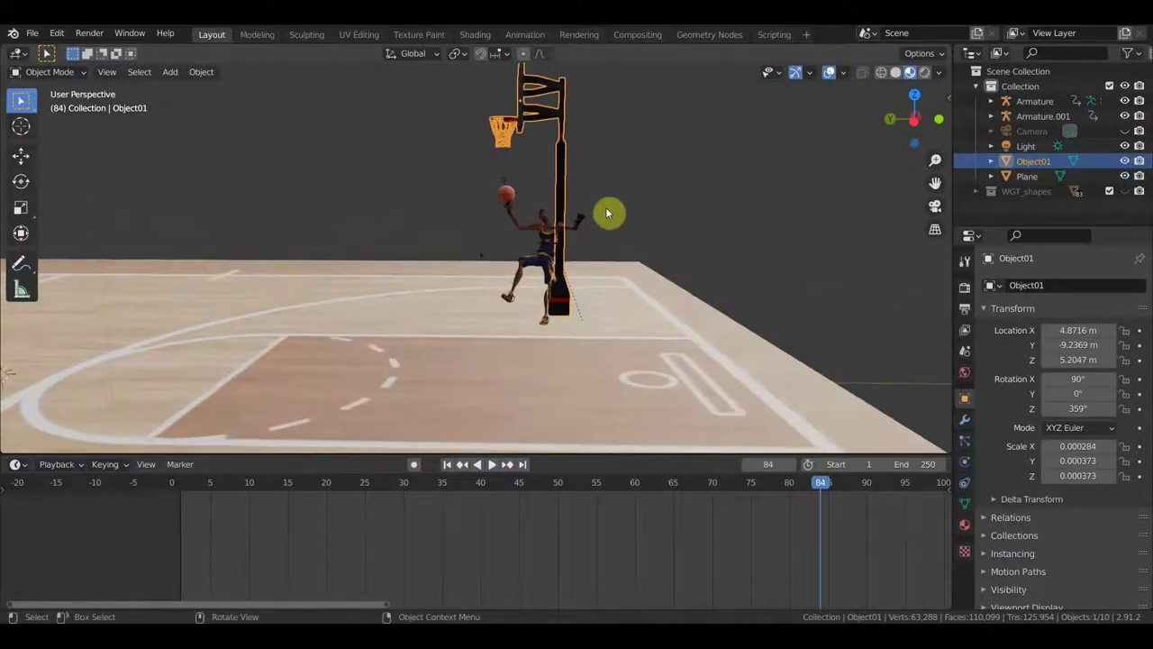
key("g")
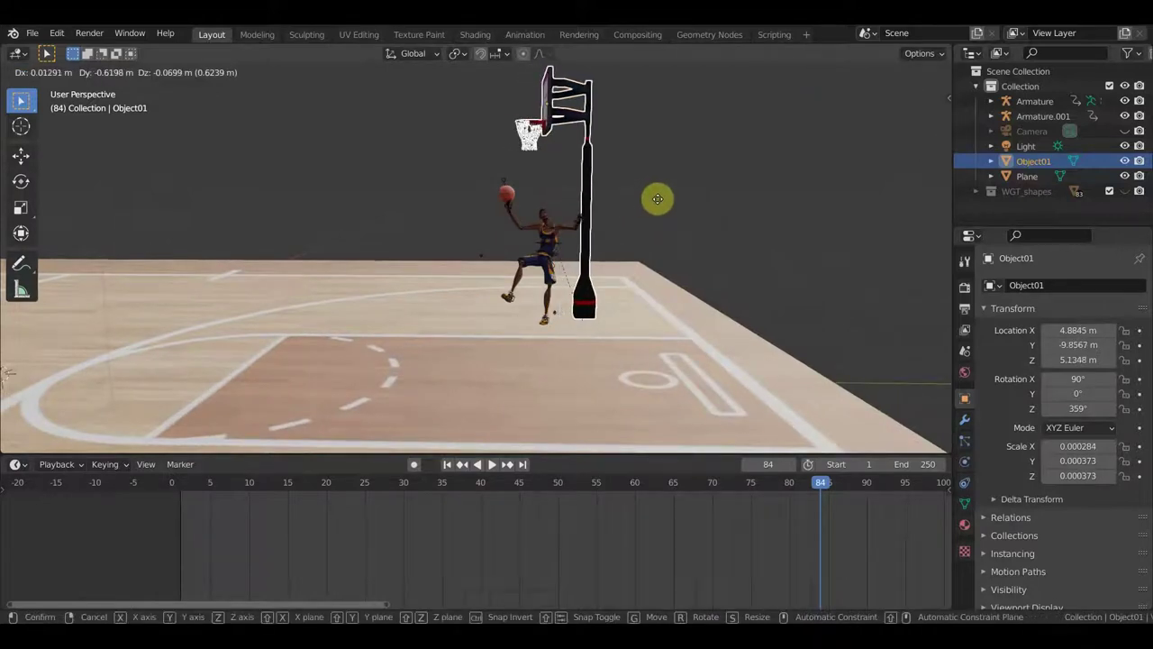
left_click(655, 208)
mouse_move(655, 208)
middle_mouse_down()
mouse_move(715, 234)
mouse_move(772, 231)
mouse_move(582, 241)
middle_mouse_up()
key("g")
left_click(765, 237)
left_click_drag(806, 486, 743, 489)
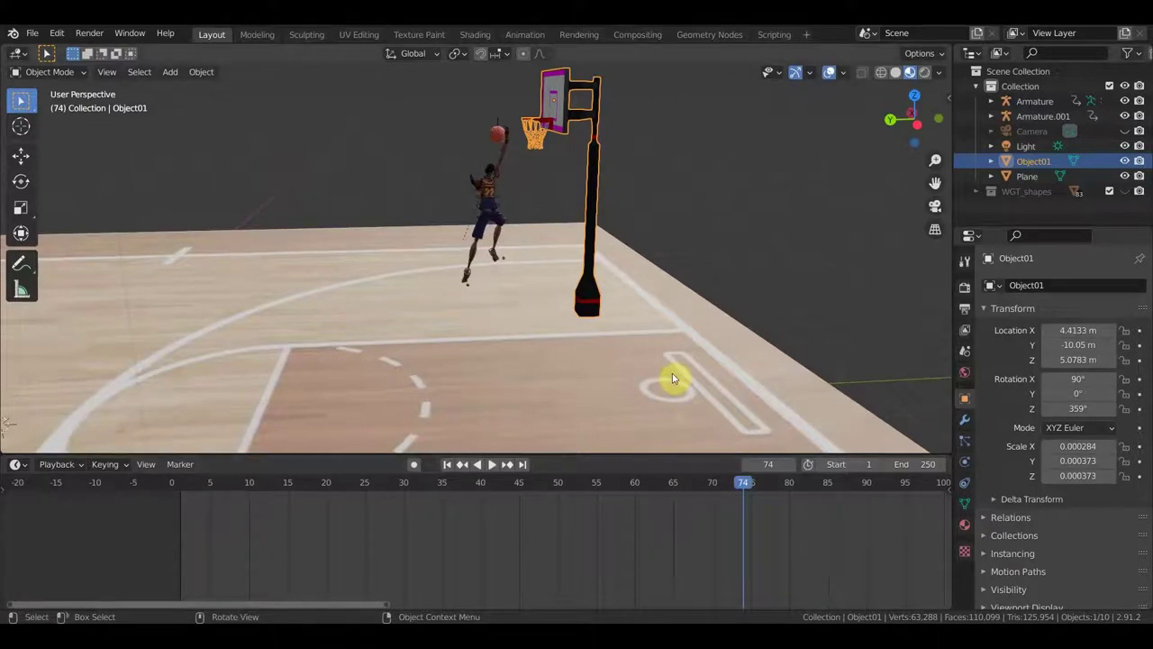
left_click(588, 247)
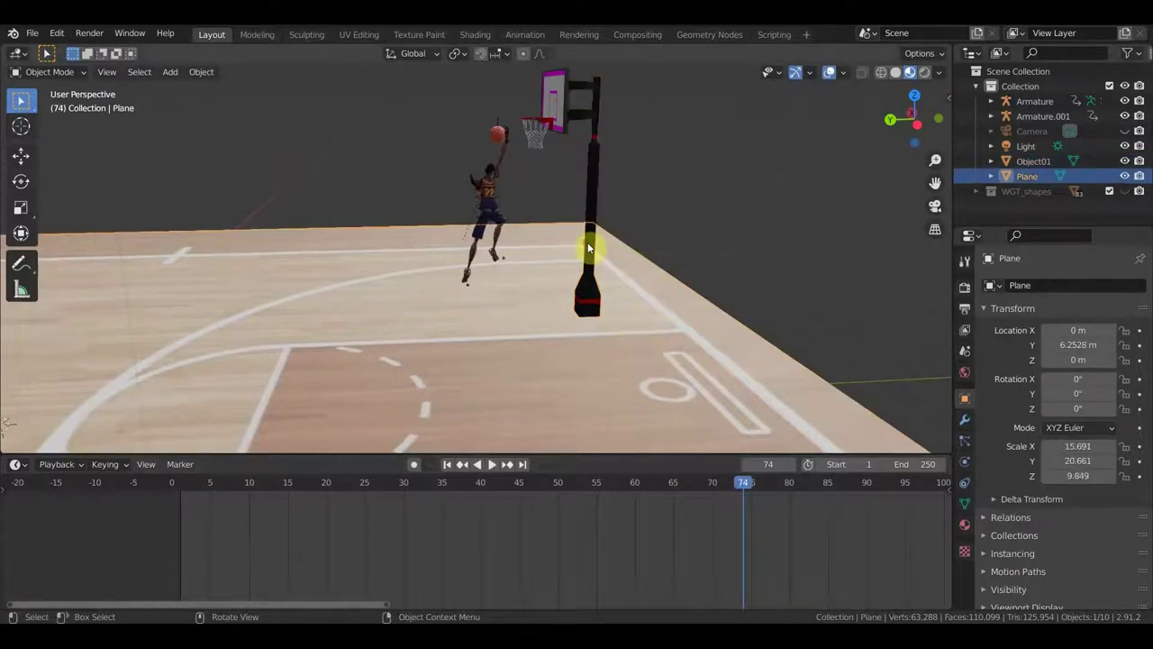
Step: Select the hoop and rotate it -86.5° on Z in Top Orthographic view
middle_click_drag(615, 291, 611, 365)
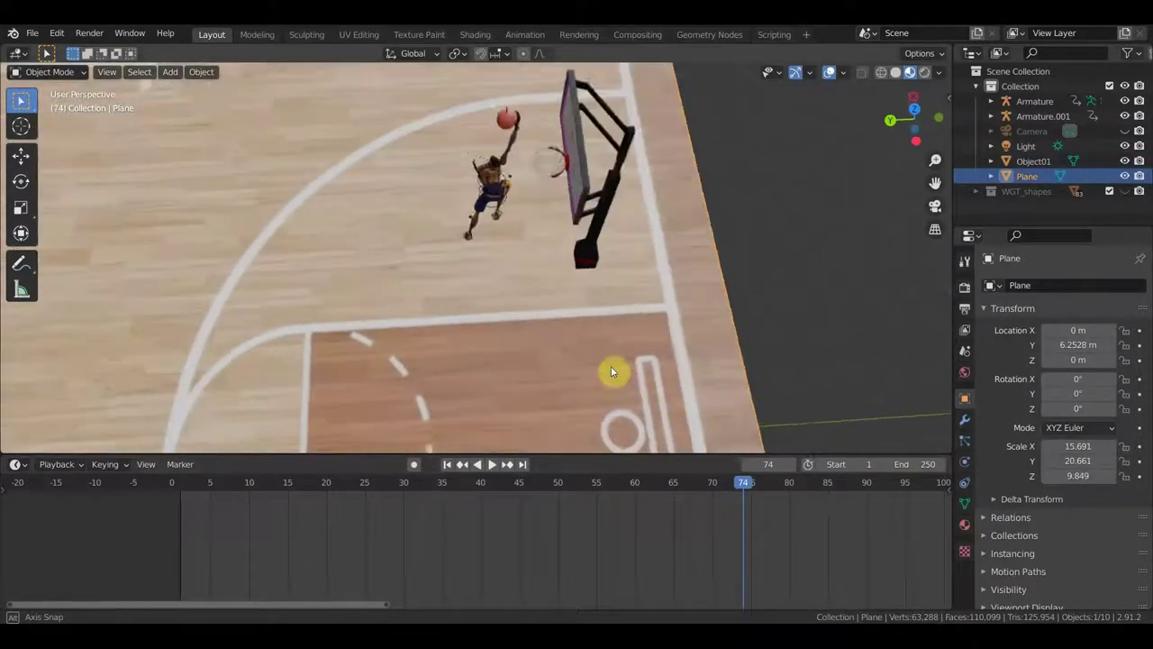
left_click(626, 227)
middle_click_drag(626, 228, 613, 310)
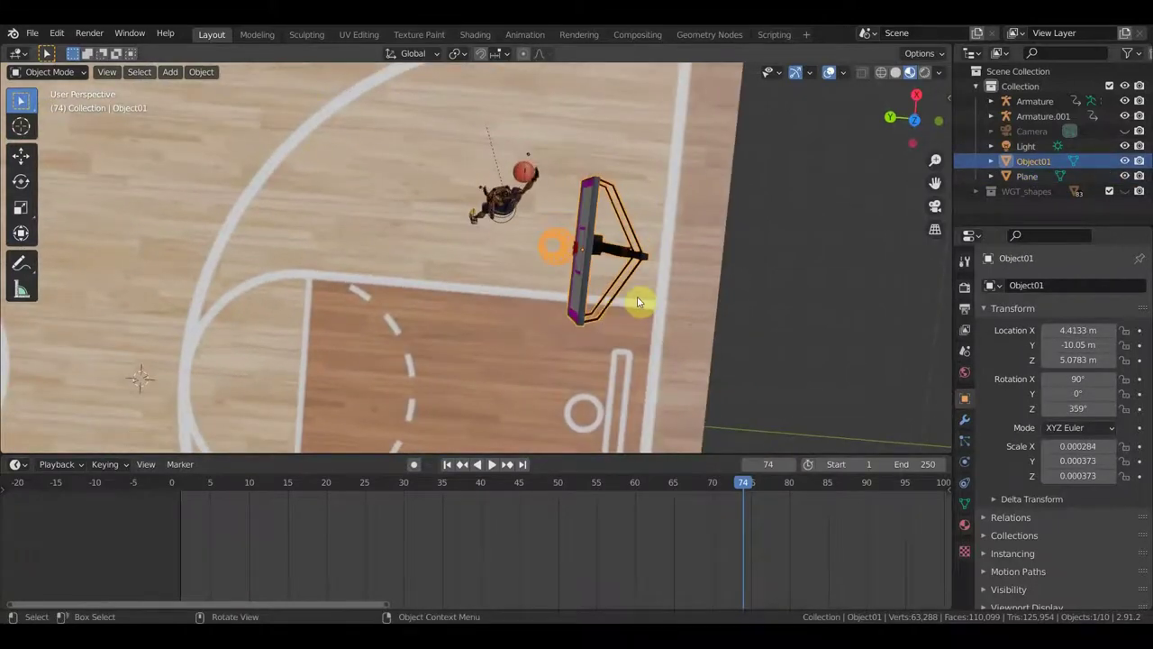
key("KP_7")
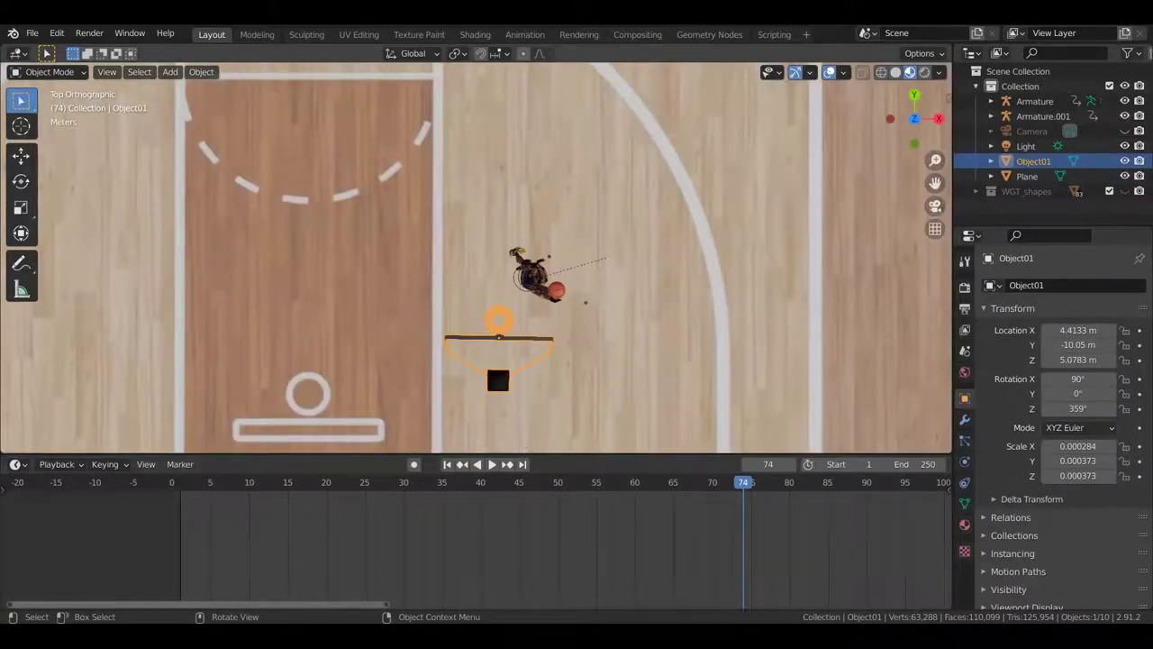
key("r")
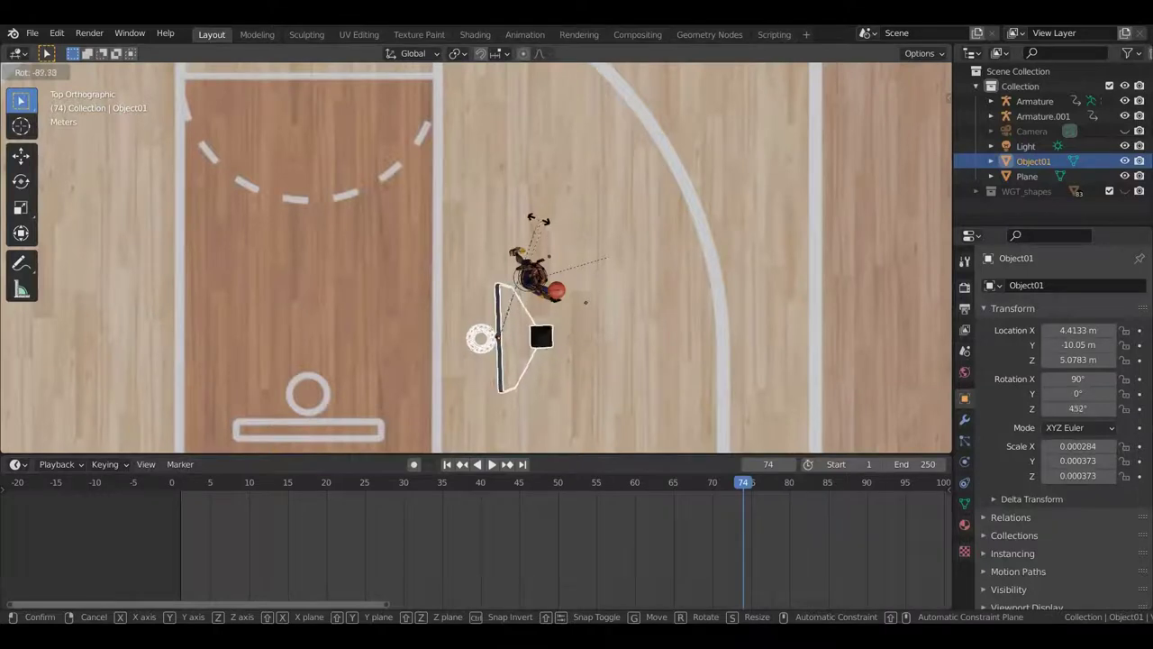
left_click(549, 243)
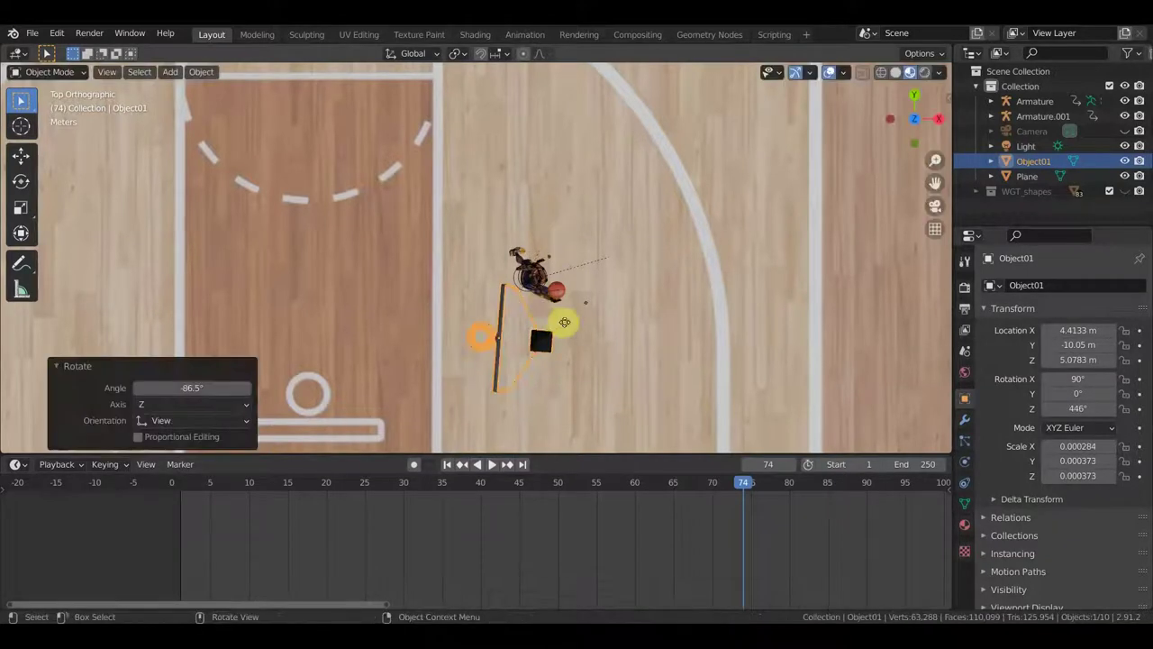
Step: Move the hoop under the player's hand to X 6.2213, Y -9.0073, Z 4.6603
key("g")
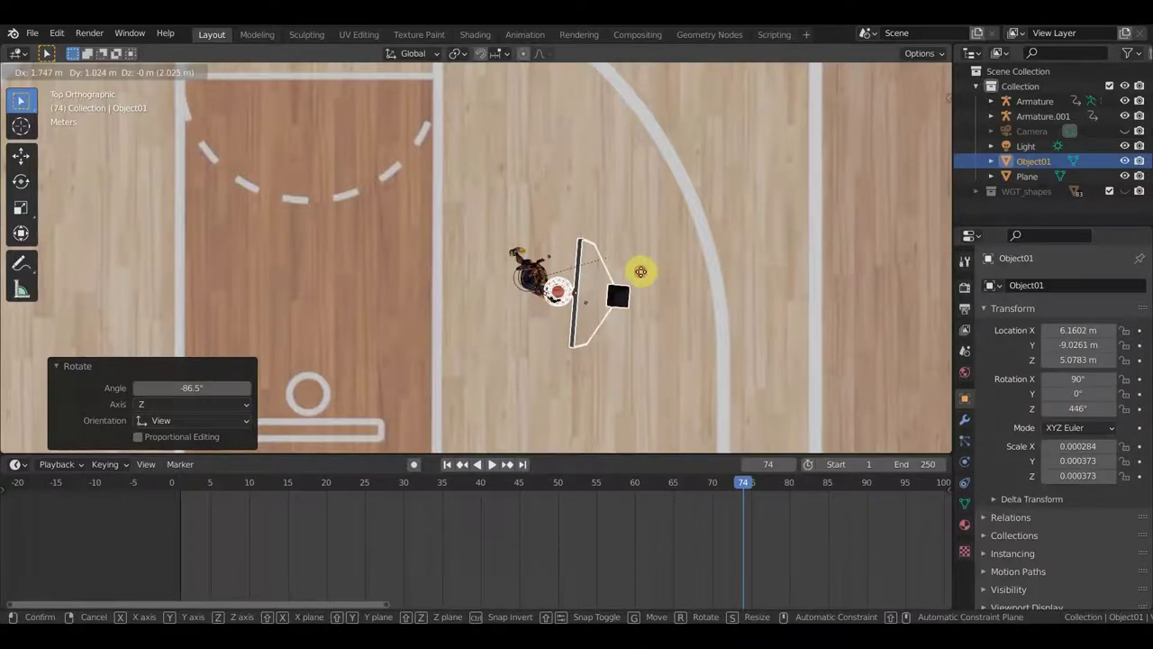
left_click(641, 272)
mouse_move(644, 258)
middle_mouse_down()
mouse_move(649, 167)
mouse_move(628, 106)
middle_mouse_up()
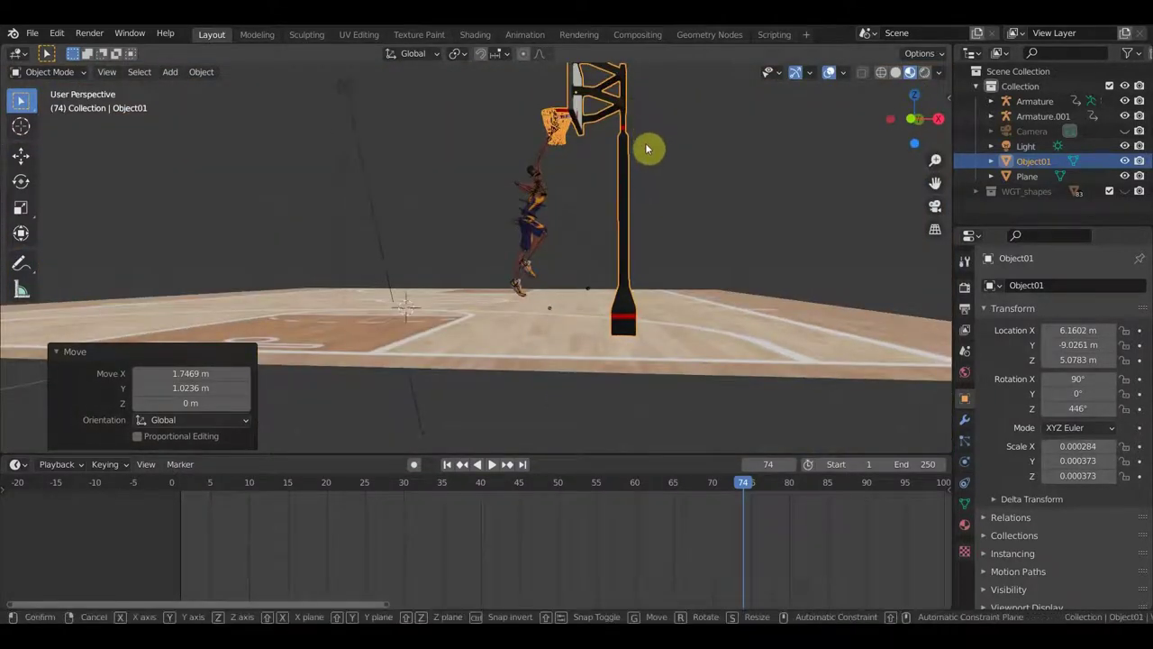
key("g")
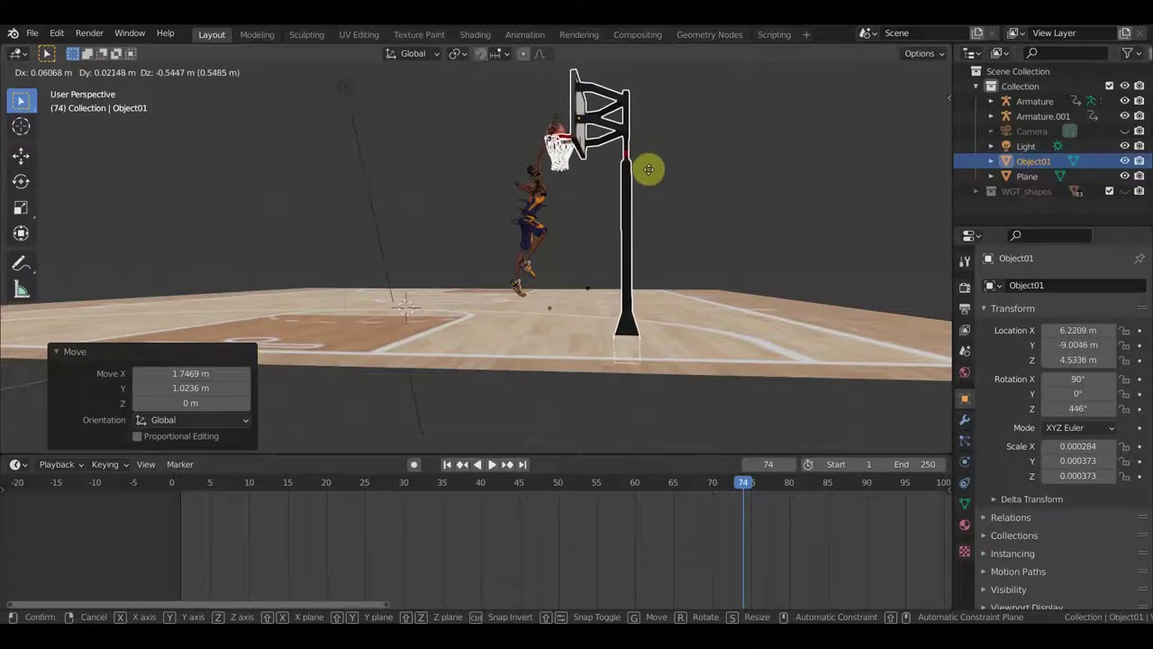
left_click(648, 163)
Step: Orbit to a tilted view and play the animation past the dunk to check the rim
mouse_move(652, 170)
middle_mouse_down()
mouse_move(849, 172)
mouse_move(696, 200)
middle_mouse_up()
scroll(695, 200, "up", 2)
mouse_move(560, 222)
middle_mouse_down()
mouse_move(503, 233)
mouse_move(525, 239)
middle_mouse_up()
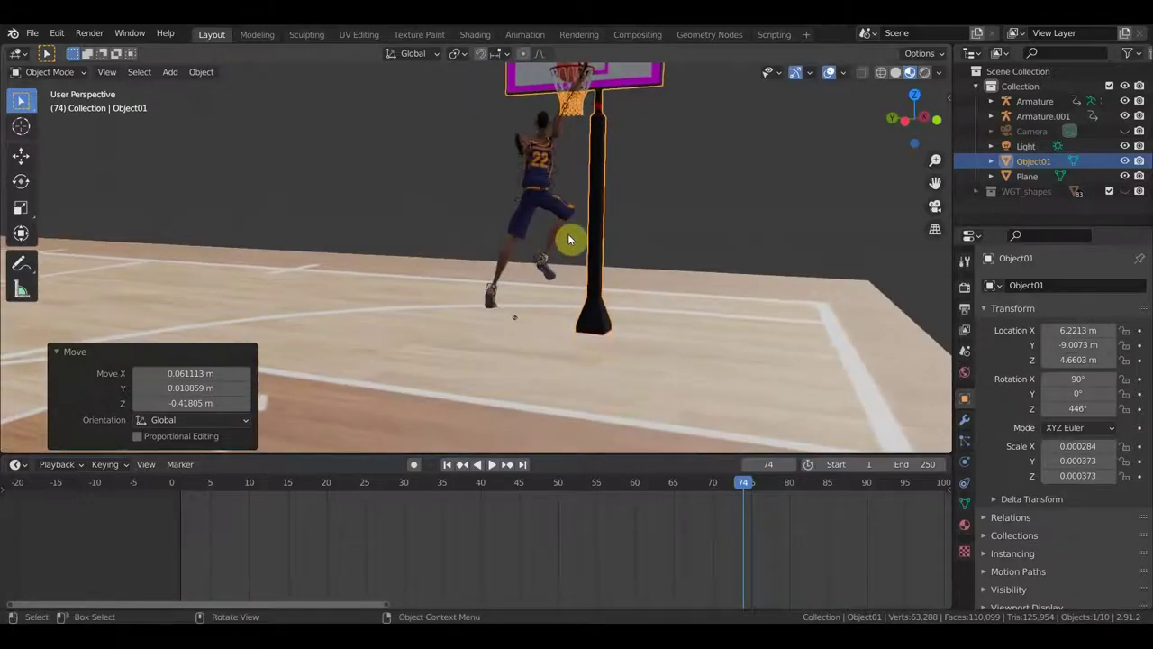
key("space")
key("space")
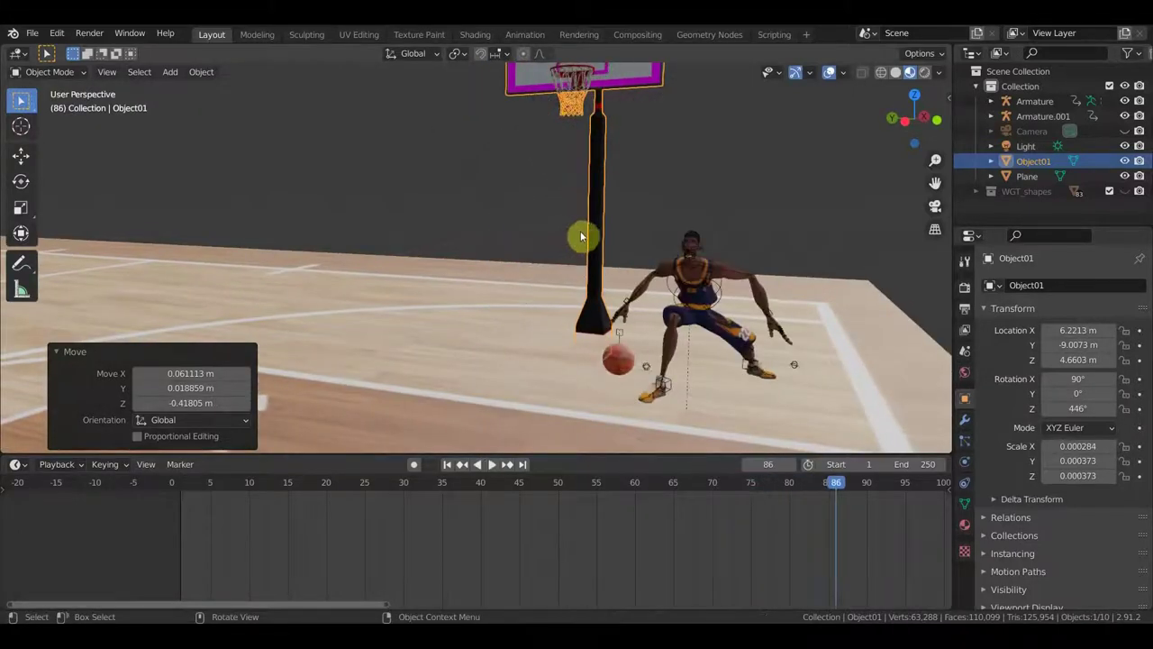
scroll(608, 218, "down", 1)
scroll(607, 218, "down", 1)
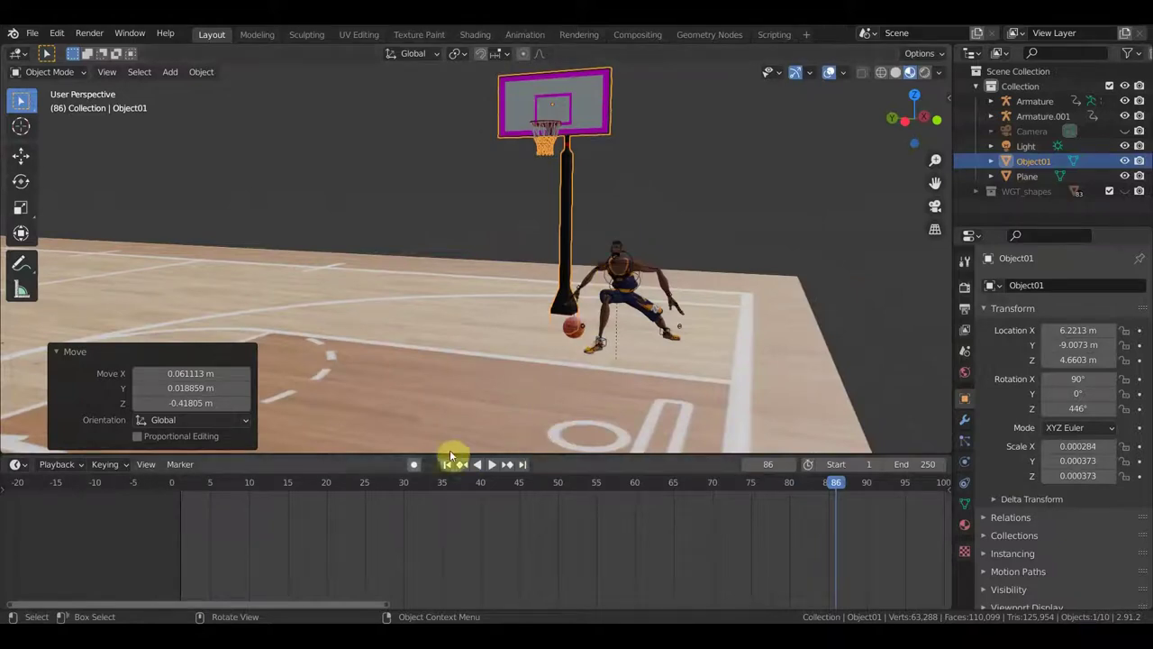
left_click(385, 484)
key("space")
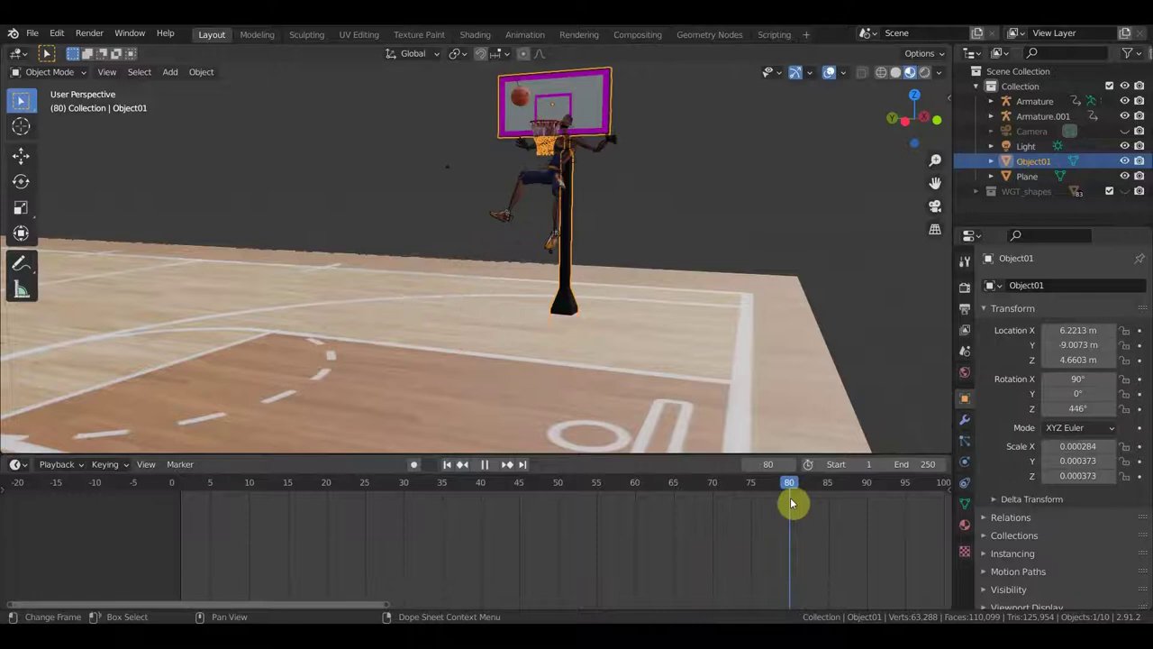
key("space")
mouse_move(715, 363)
middle_mouse_down()
mouse_move(621, 388)
mouse_move(654, 366)
mouse_move(718, 437)
middle_mouse_up()
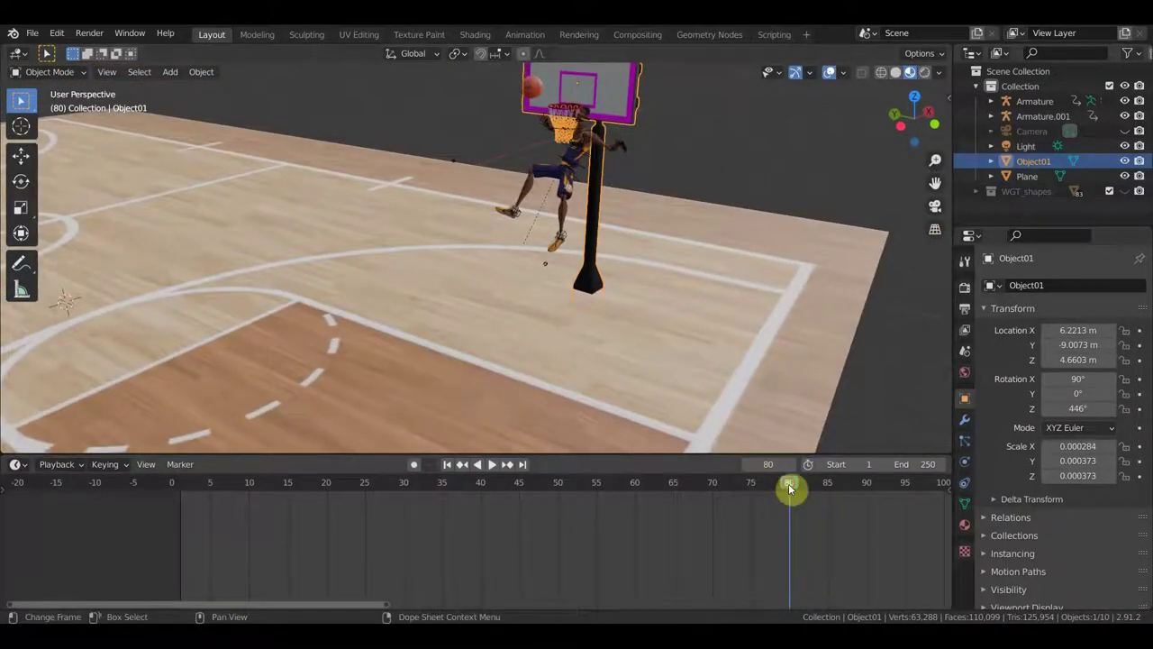
key("space")
left_click_drag(802, 493, 744, 491)
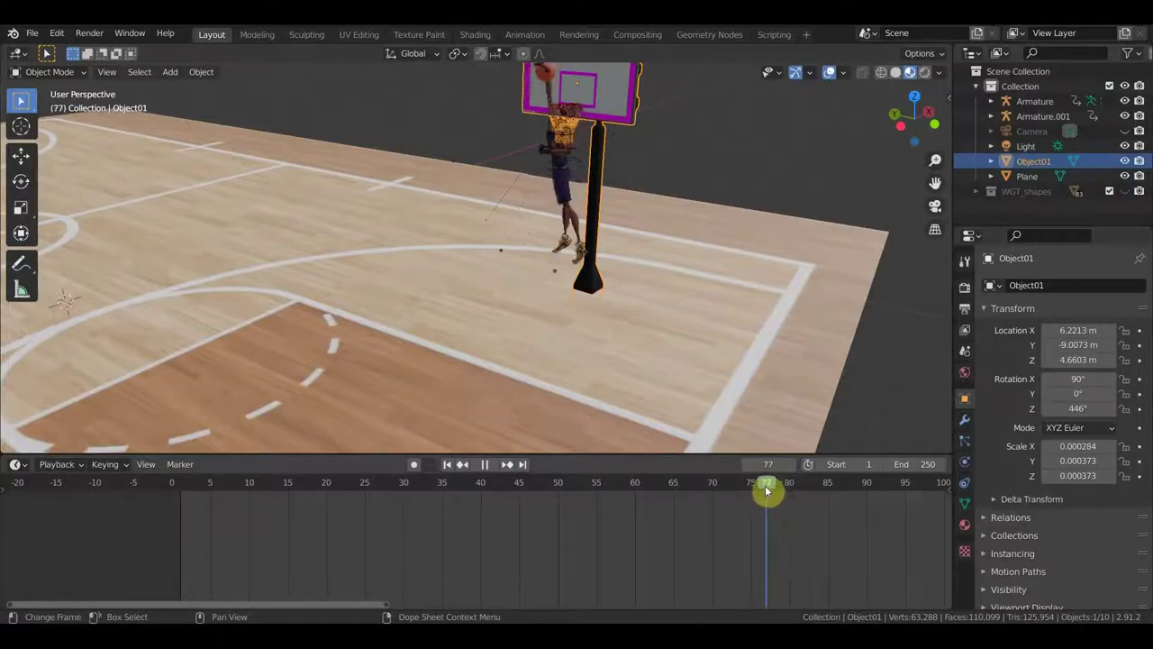
left_click_drag(741, 489, 791, 518)
mouse_move(747, 381)
middle_mouse_down()
mouse_move(612, 258)
mouse_move(546, 276)
mouse_move(528, 335)
mouse_move(541, 361)
middle_mouse_up()
left_click(662, 257)
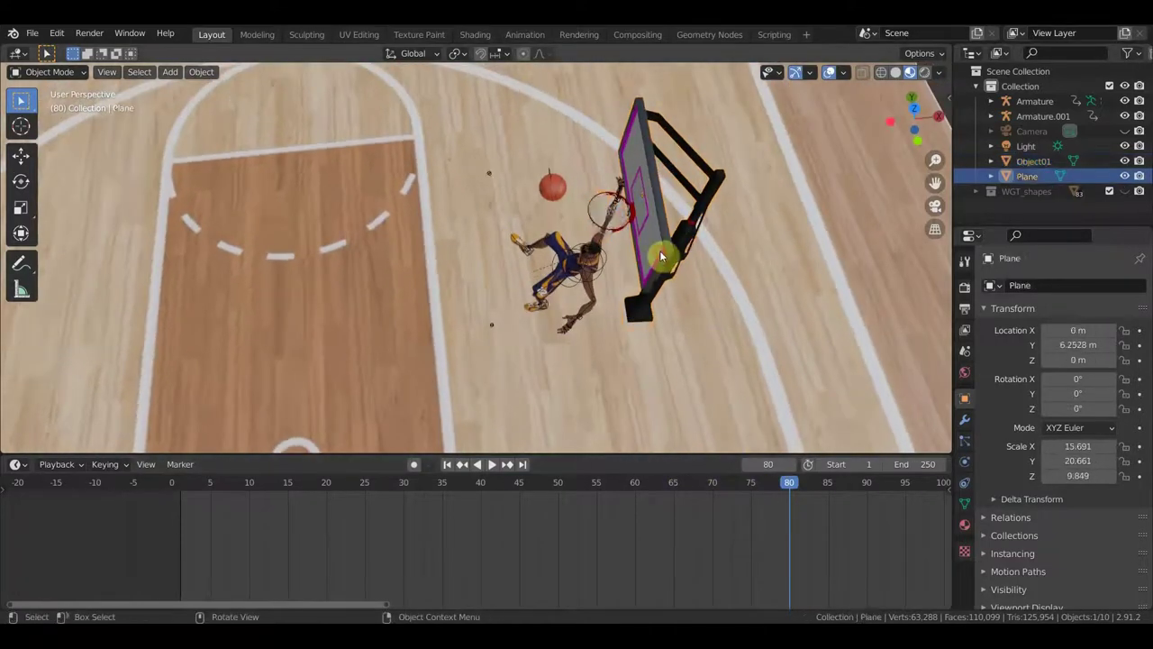
left_click(675, 261)
middle_click_drag(679, 268, 687, 306)
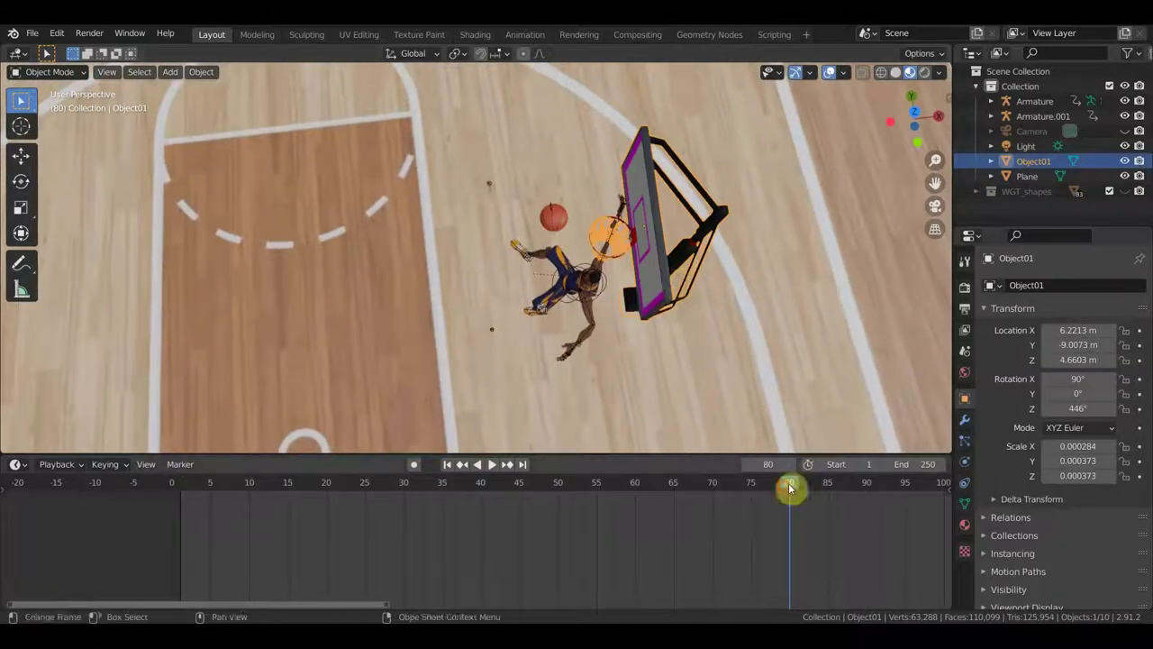
left_click_drag(790, 488, 761, 502)
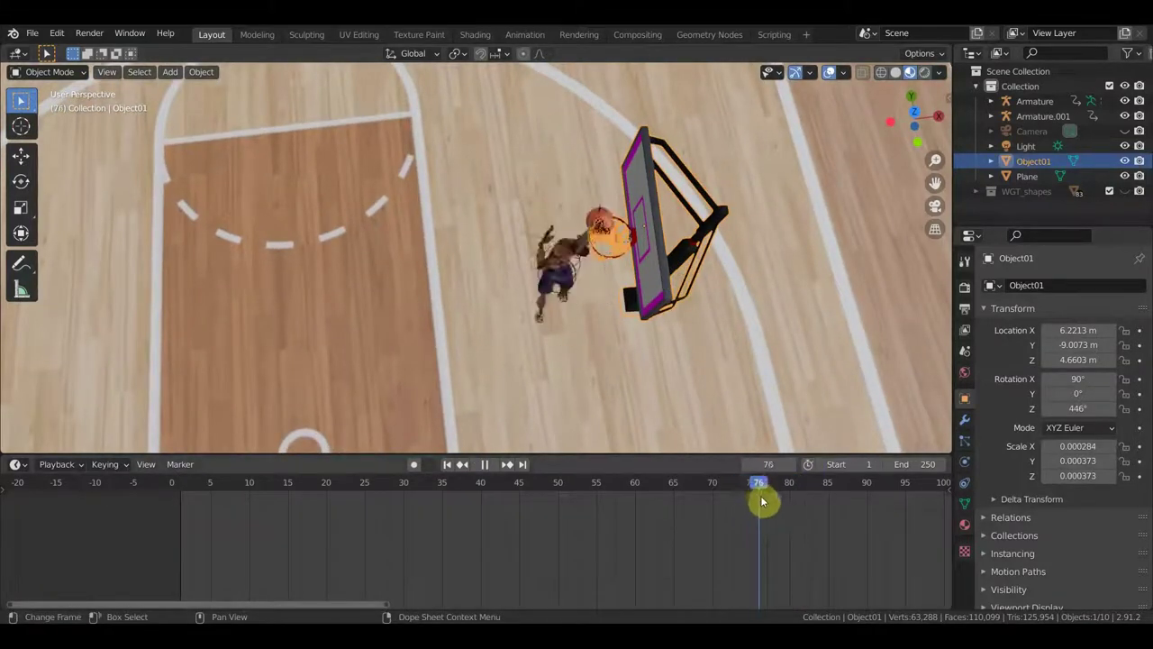
mouse_move(690, 346)
middle_mouse_down()
mouse_move(678, 233)
mouse_move(739, 247)
mouse_move(777, 232)
mouse_move(734, 239)
mouse_move(749, 204)
mouse_move(691, 356)
middle_mouse_up()
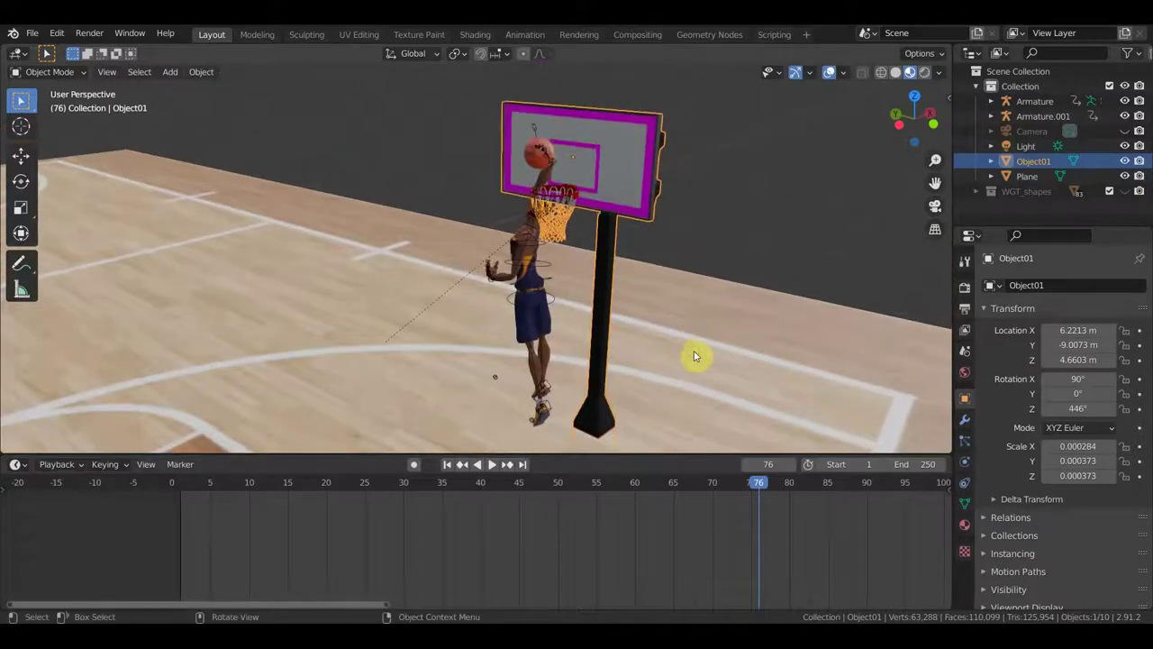
left_click_drag(761, 488, 778, 501)
mouse_move(627, 361)
middle_mouse_down()
mouse_move(566, 357)
mouse_move(672, 458)
middle_mouse_up()
left_click_drag(775, 491, 765, 489)
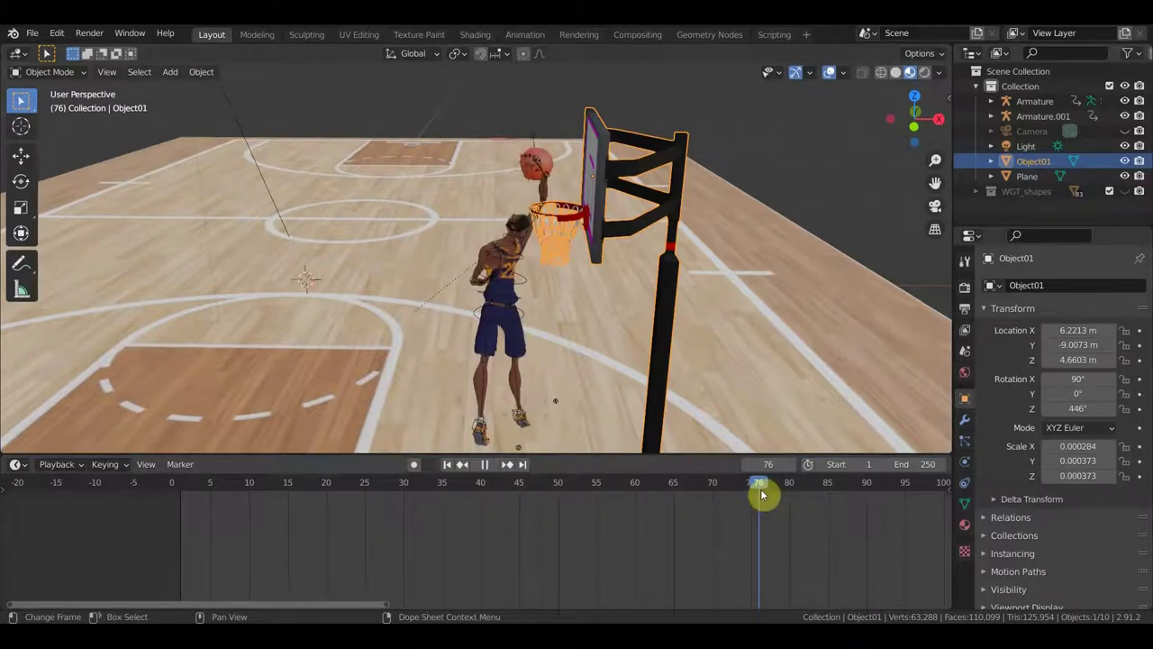
mouse_move(768, 464)
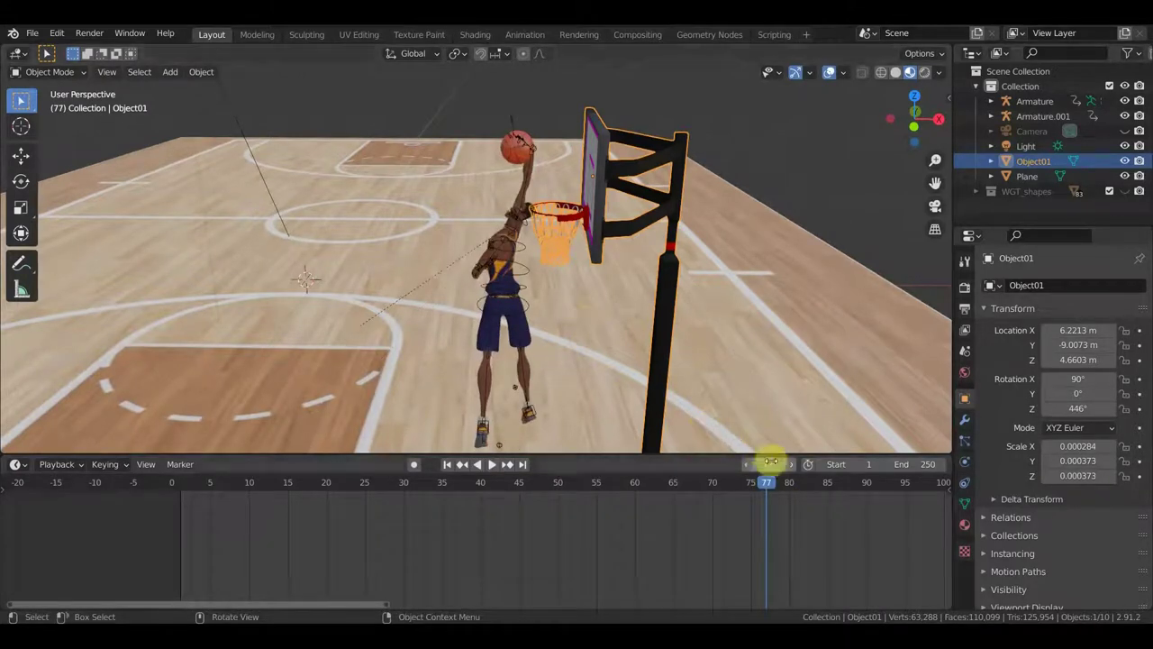
mouse_move(769, 491)
left_mouse_down()
mouse_move(699, 495)
mouse_move(758, 503)
left_mouse_up()
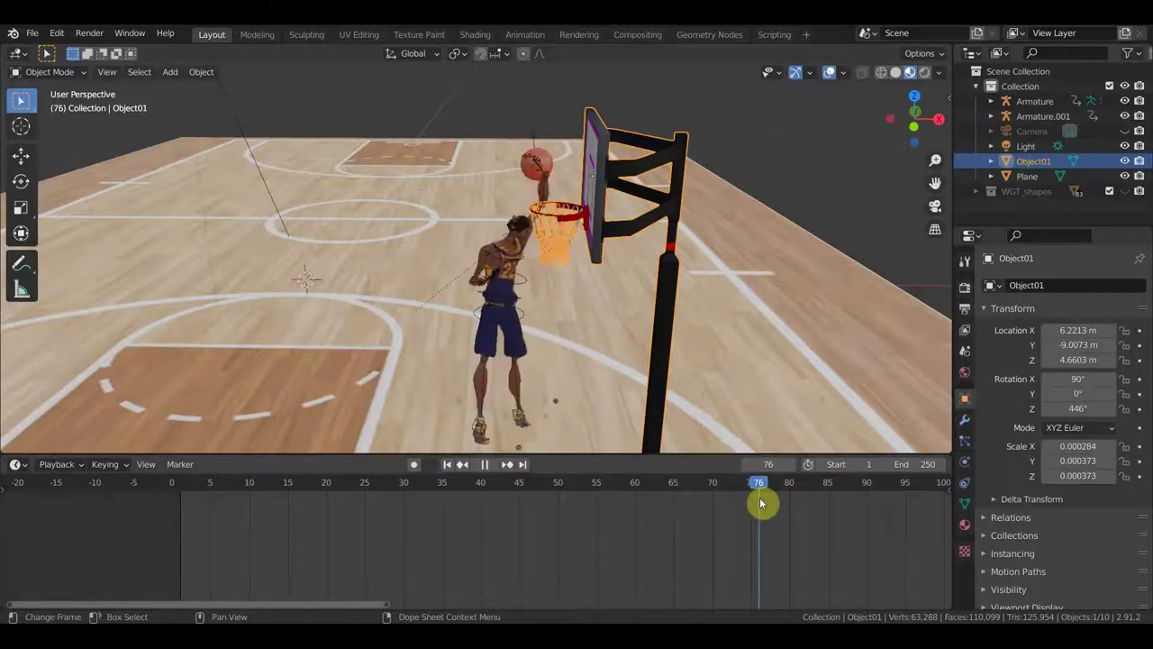
left_click_drag(760, 502, 750, 503)
left_click(669, 367)
middle_click_drag(668, 366, 535, 327)
Step: Try moving the court floor, then undo the move
key("g")
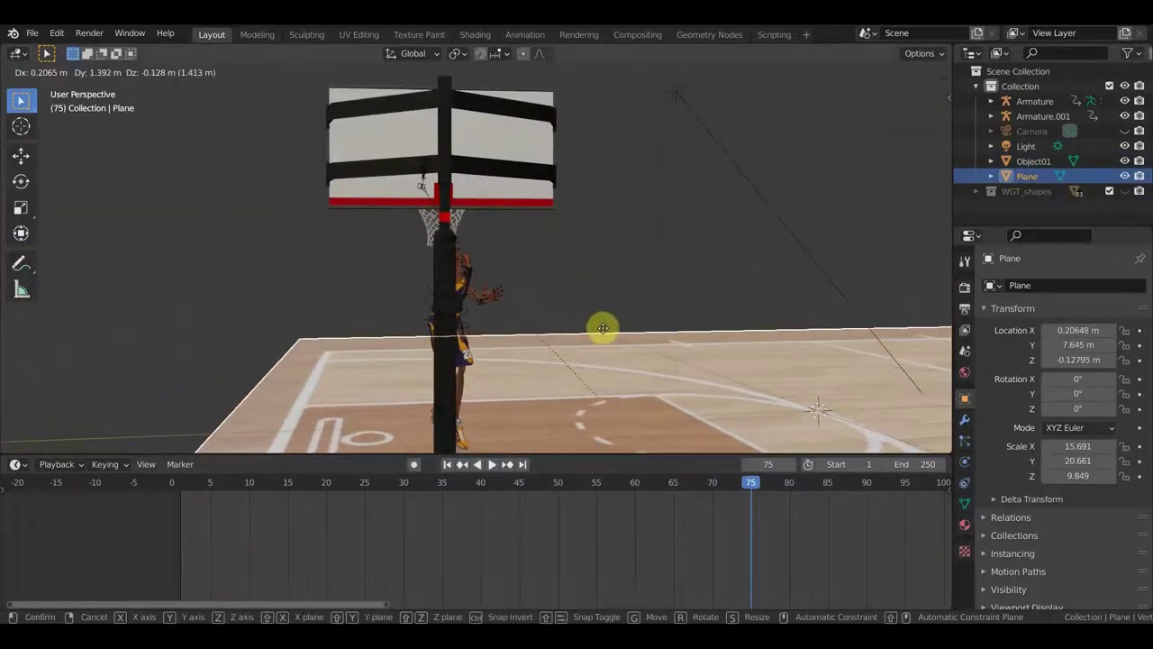
left_click(566, 340)
key("ctrl+z")
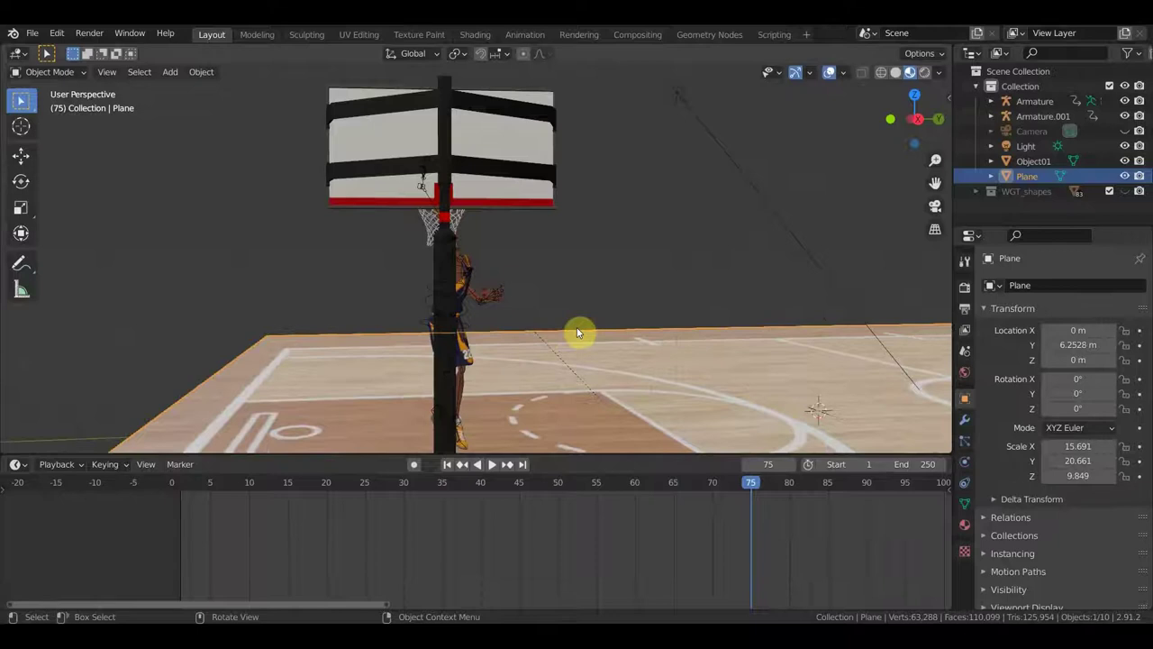
Step: Select the hoop, shift it toward the player, and play the dunk to check
left_click(443, 169)
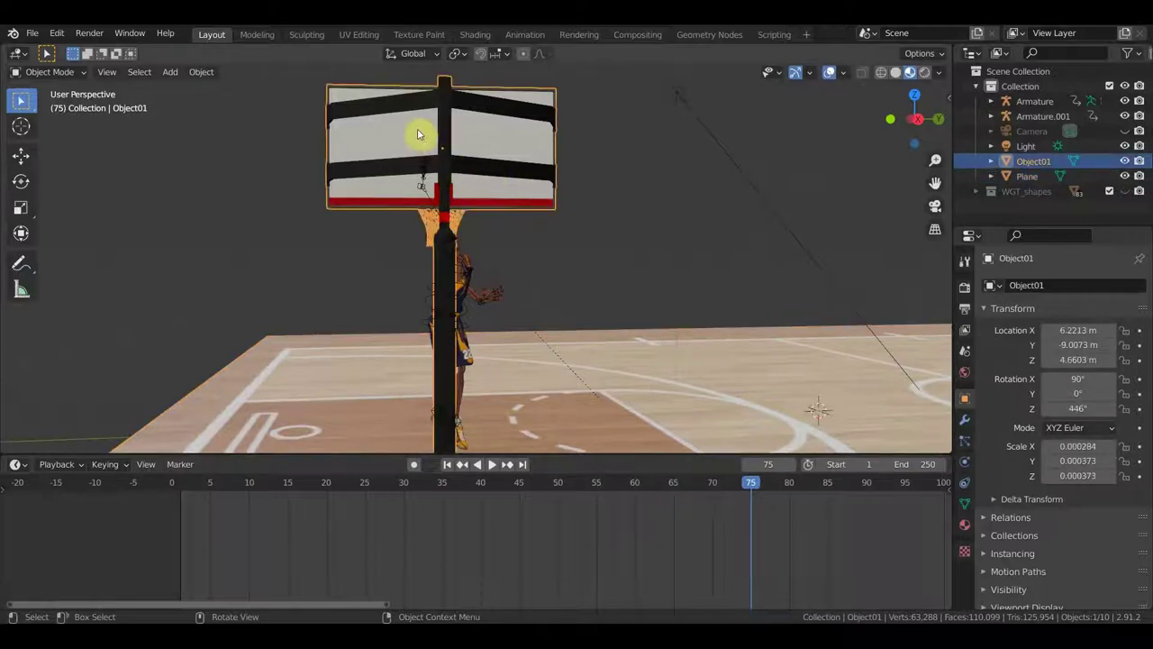
key("g")
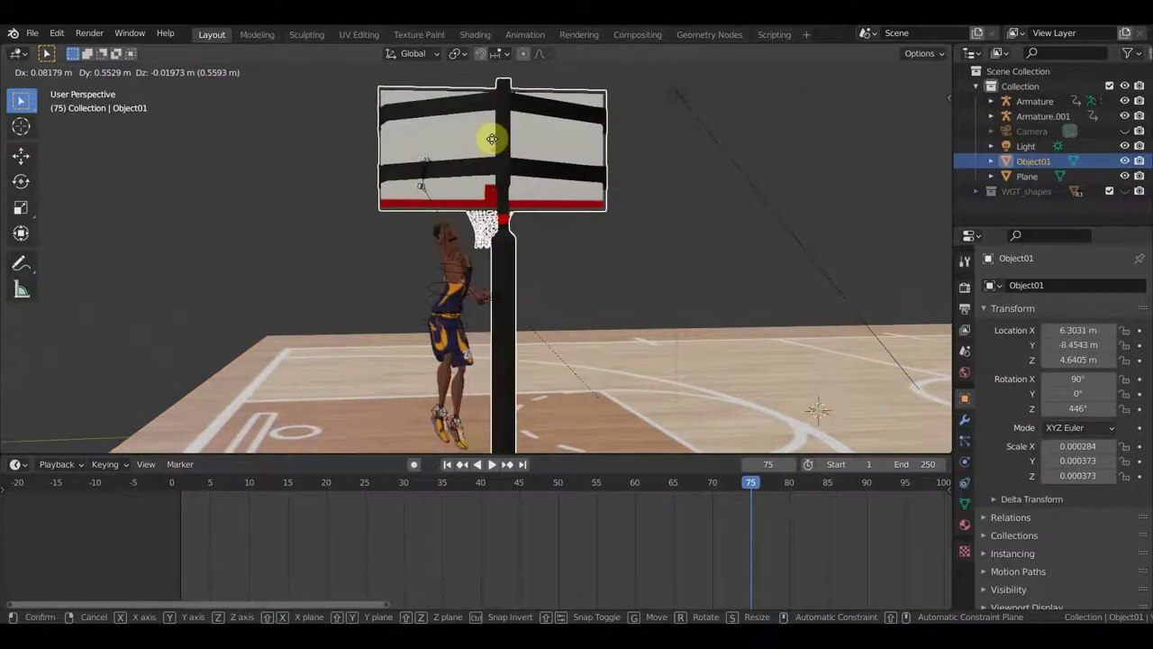
left_click(487, 137)
middle_click_drag(484, 136, 641, 154)
key("space")
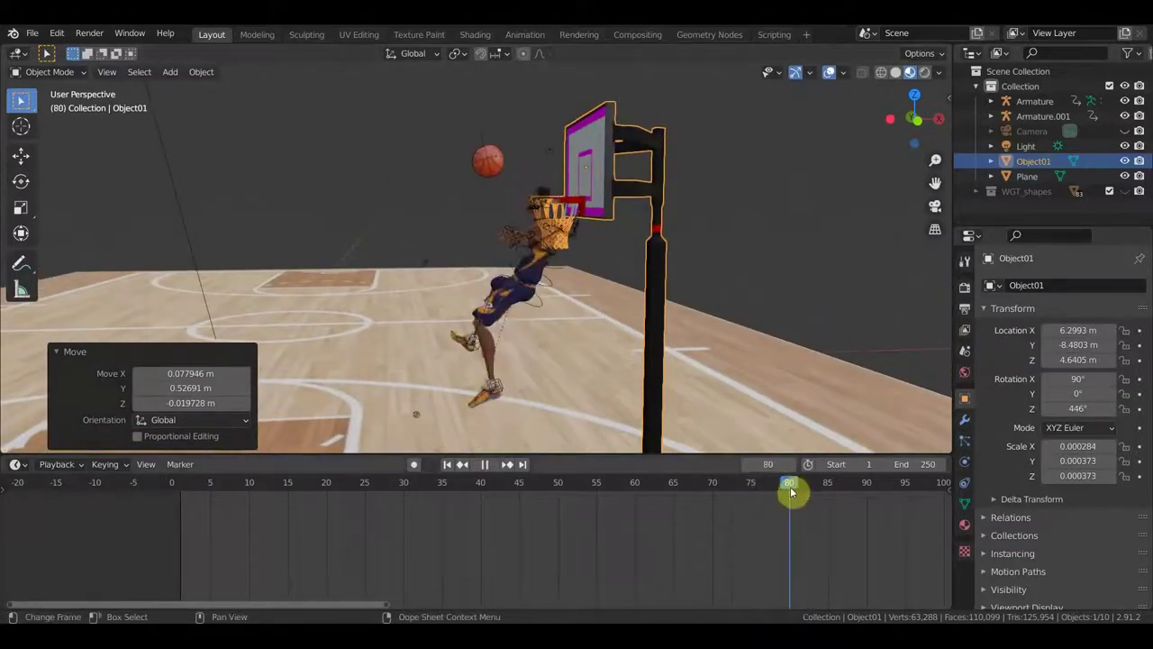
key("space")
Step: Raise the hoop about 0.6 m to X 5.3674, Y -8.7363, Z 5.2496
key("g")
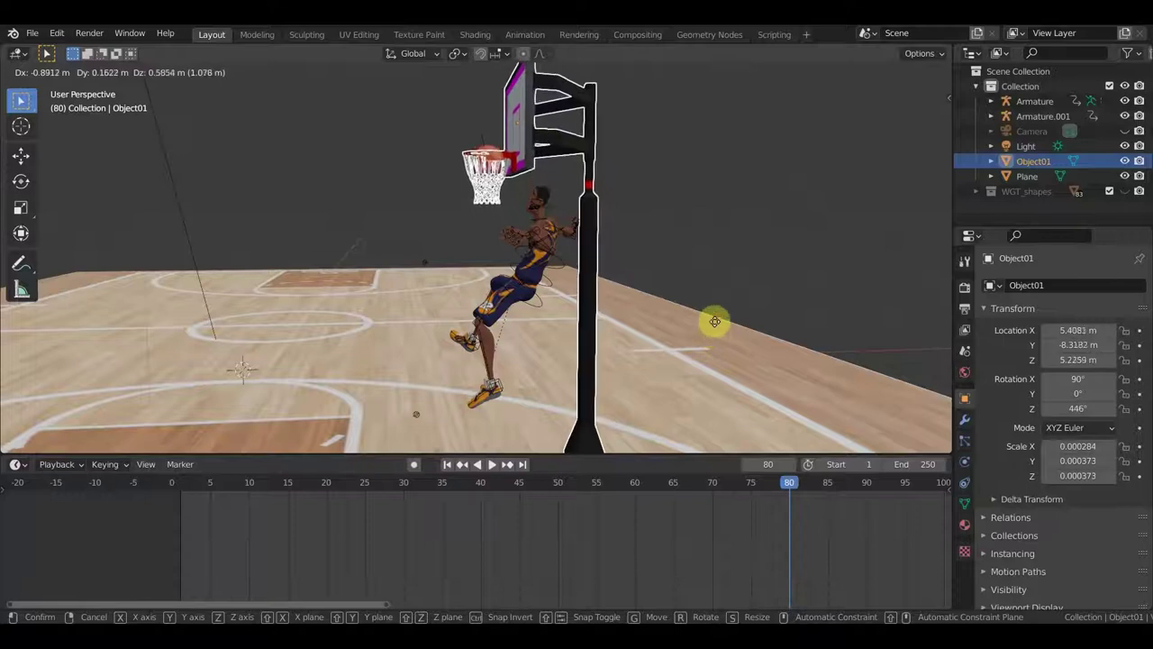
left_click(712, 324)
mouse_move(694, 366)
middle_mouse_down()
mouse_move(753, 386)
mouse_move(862, 373)
middle_mouse_up()
key("g")
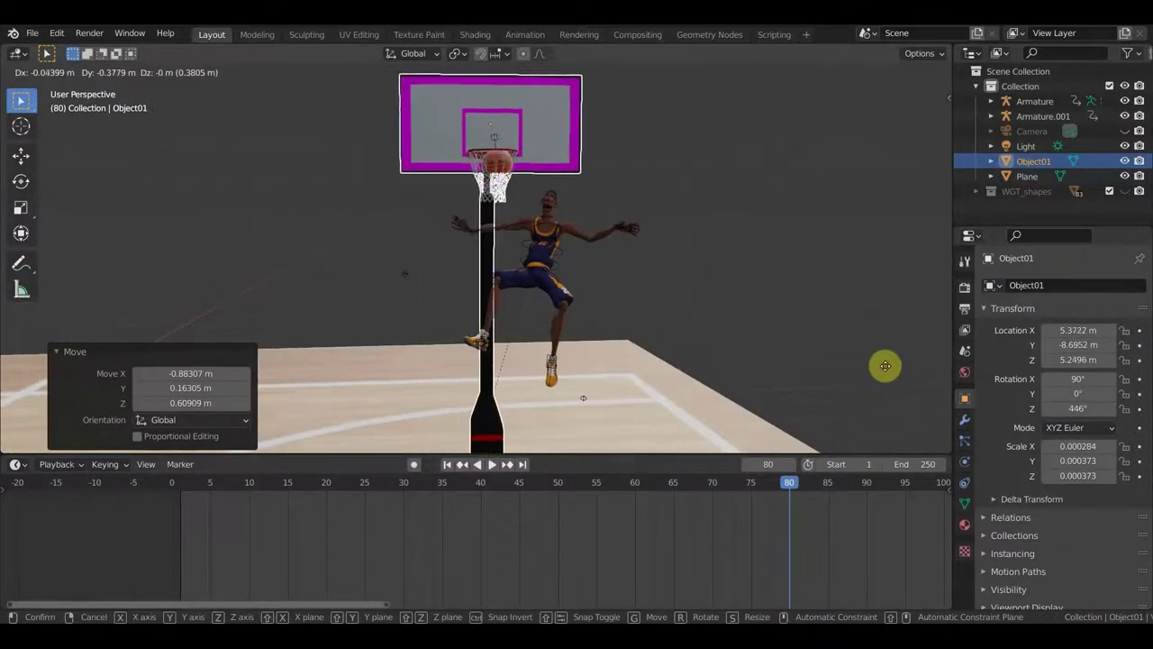
left_click(887, 366)
mouse_move(832, 360)
middle_mouse_down()
mouse_move(715, 360)
mouse_move(681, 348)
middle_mouse_up()
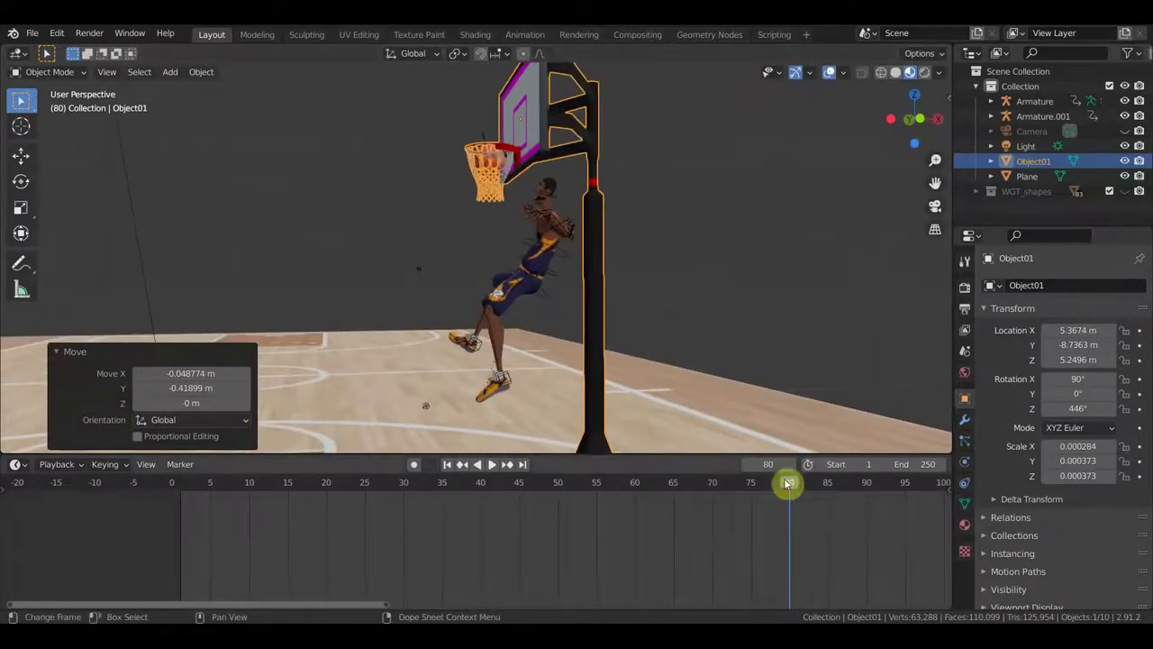
Step: Scrub back through frames 78 to 74 to check the dunk against the rim
mouse_move(789, 486)
left_mouse_down()
mouse_move(755, 486)
mouse_move(780, 497)
mouse_move(750, 487)
left_mouse_up()
mouse_move(685, 427)
middle_mouse_down()
mouse_move(538, 430)
mouse_move(691, 442)
mouse_move(667, 427)
mouse_move(675, 438)
middle_mouse_up()
mouse_move(731, 489)
left_mouse_down()
mouse_move(743, 490)
mouse_move(543, 513)
mouse_move(757, 510)
left_mouse_up()
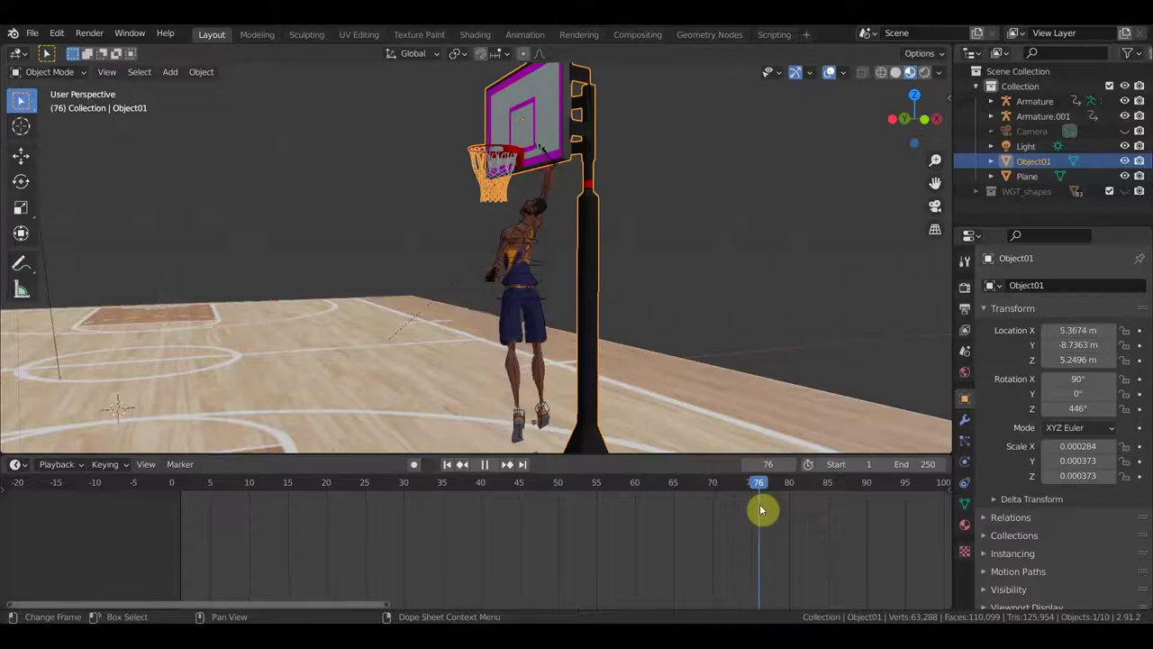
mouse_move(657, 348)
middle_mouse_down()
mouse_move(664, 90)
mouse_move(625, 80)
middle_mouse_up()
left_click(616, 140)
Step: In Top view, rotate the hoop -93.5° around Z
key("KP_7")
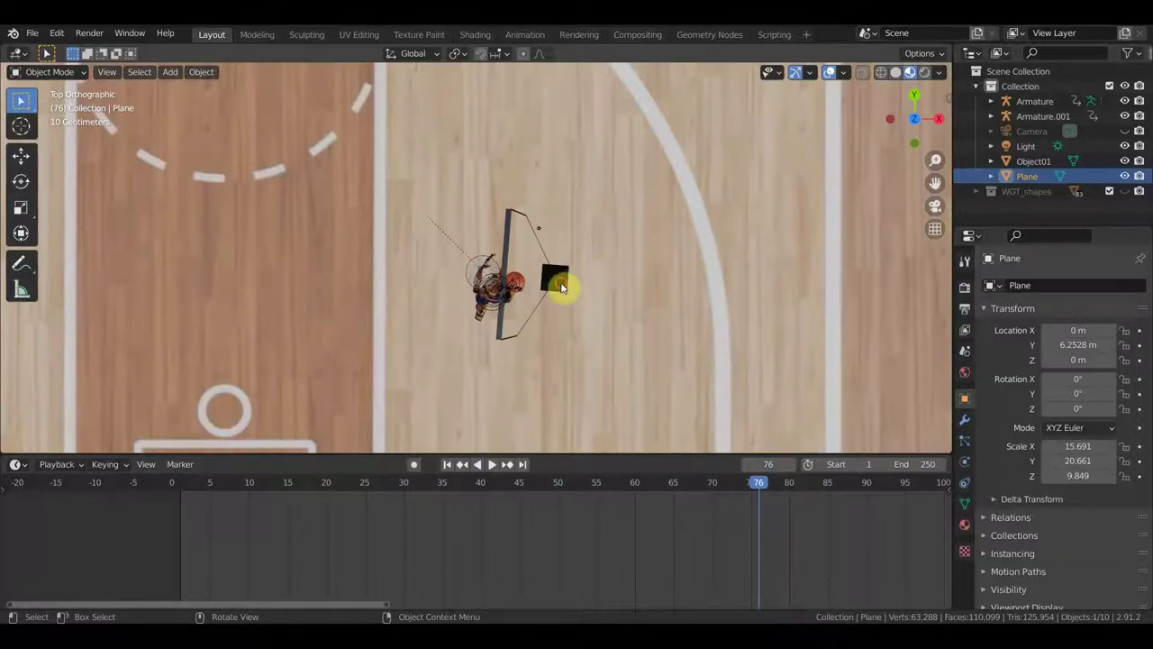
left_click(560, 286)
key("r")
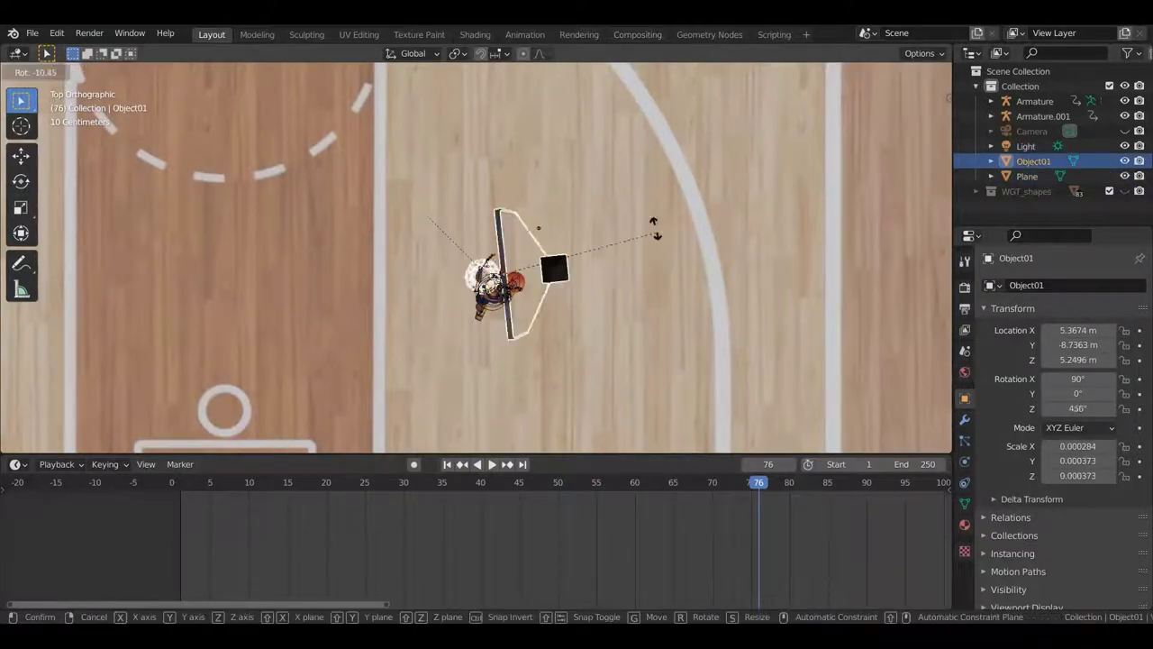
left_click(471, 111)
mouse_move(497, 147)
middle_mouse_down()
mouse_move(538, 110)
mouse_move(527, 433)
mouse_move(515, 417)
middle_mouse_up()
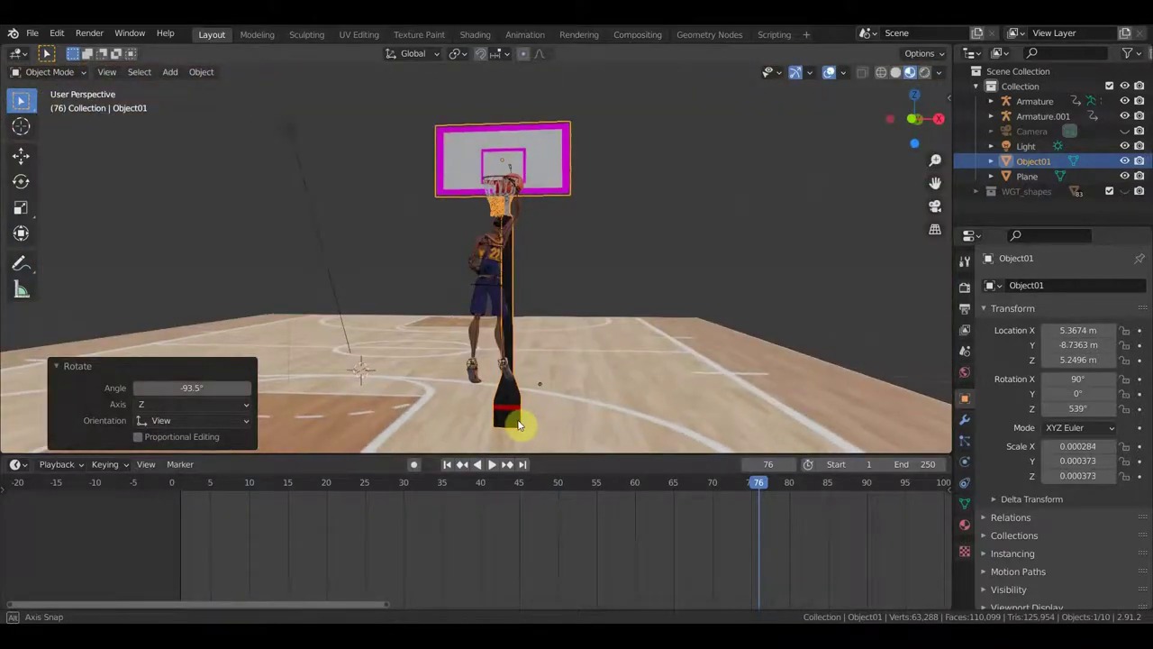
Step: Scrub from frame 28 through the run-up to frame 77 to check the dunk
mouse_move(761, 484)
left_mouse_down()
mouse_move(618, 505)
mouse_move(368, 504)
mouse_move(309, 491)
mouse_move(387, 484)
left_mouse_up()
mouse_move(451, 424)
middle_mouse_down()
mouse_move(453, 374)
mouse_move(496, 393)
mouse_move(474, 393)
mouse_move(474, 405)
middle_mouse_up()
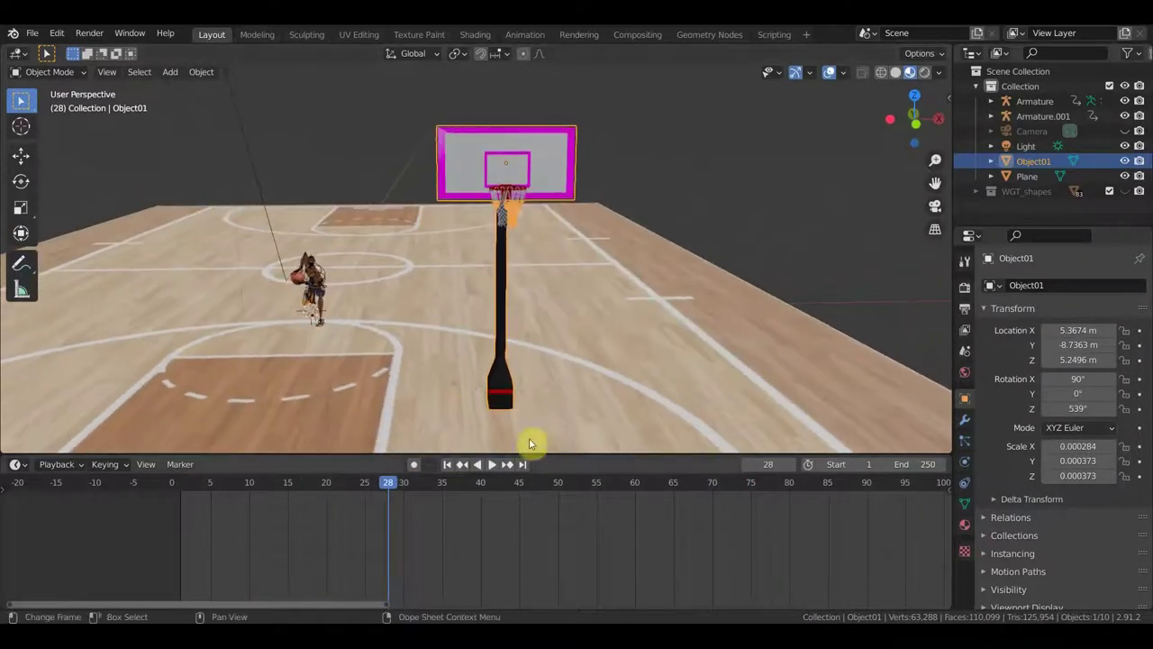
mouse_move(399, 485)
left_mouse_down()
mouse_move(721, 488)
mouse_move(812, 496)
mouse_move(745, 495)
mouse_move(817, 508)
left_mouse_up()
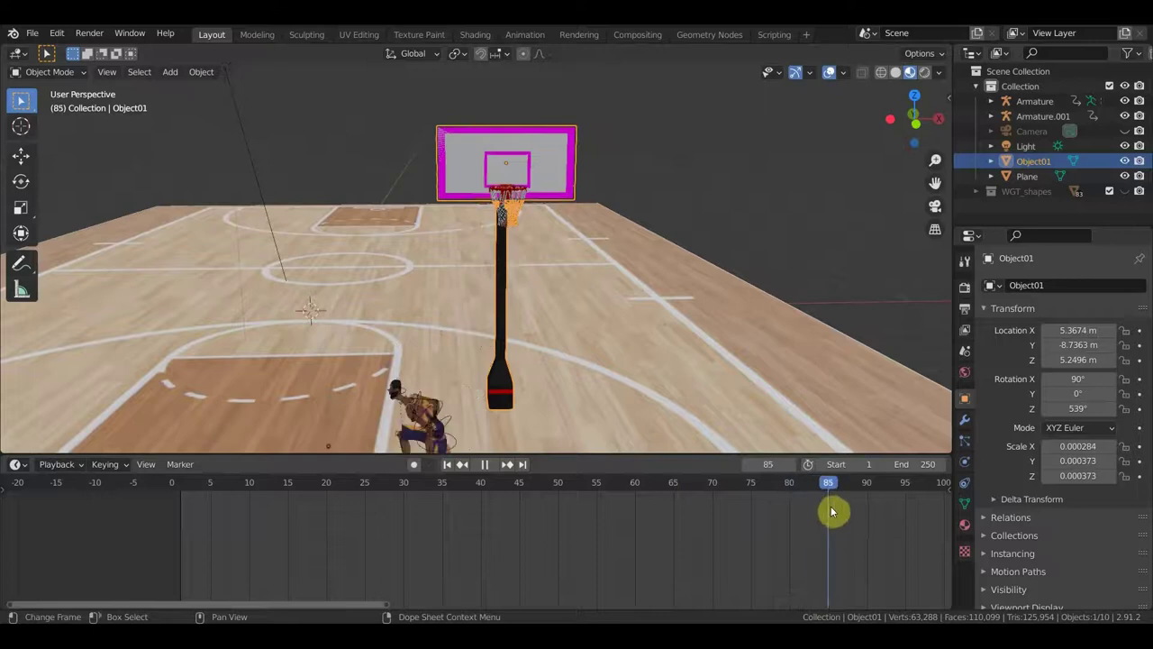
key("Escape")
middle_click_drag(595, 389, 479, 400)
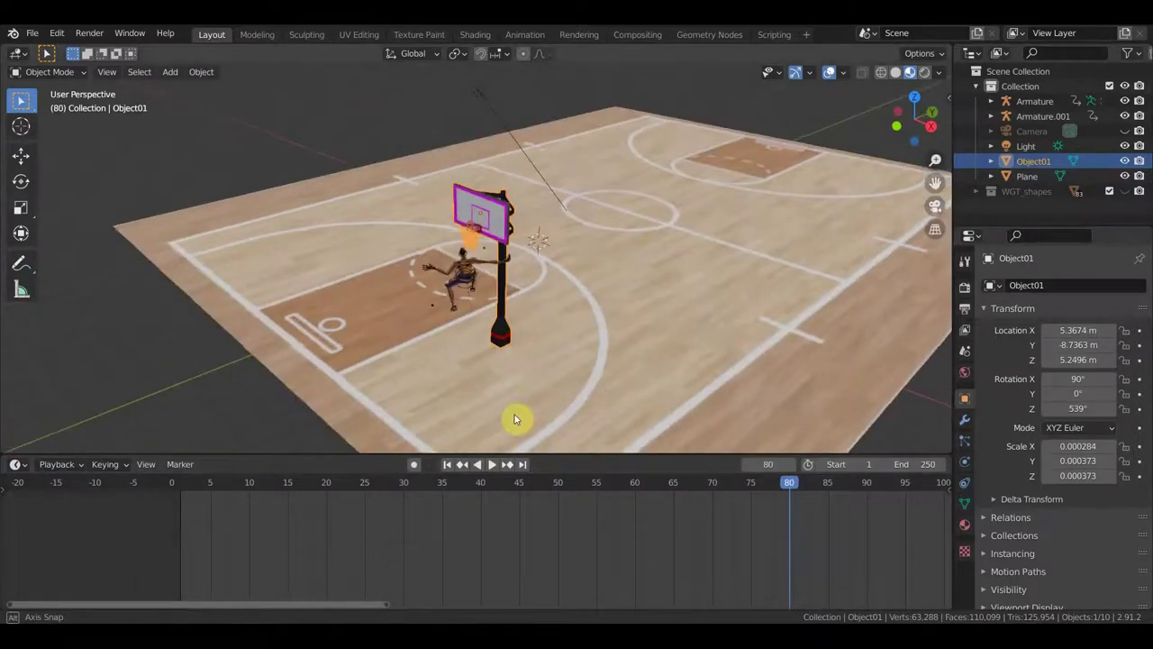
Step: Rotate the hoop 179° in Top view, then turn it back about 91°, checking at frame 76
left_click(500, 335)
left_click(500, 335, "shift")
key("KP_7")
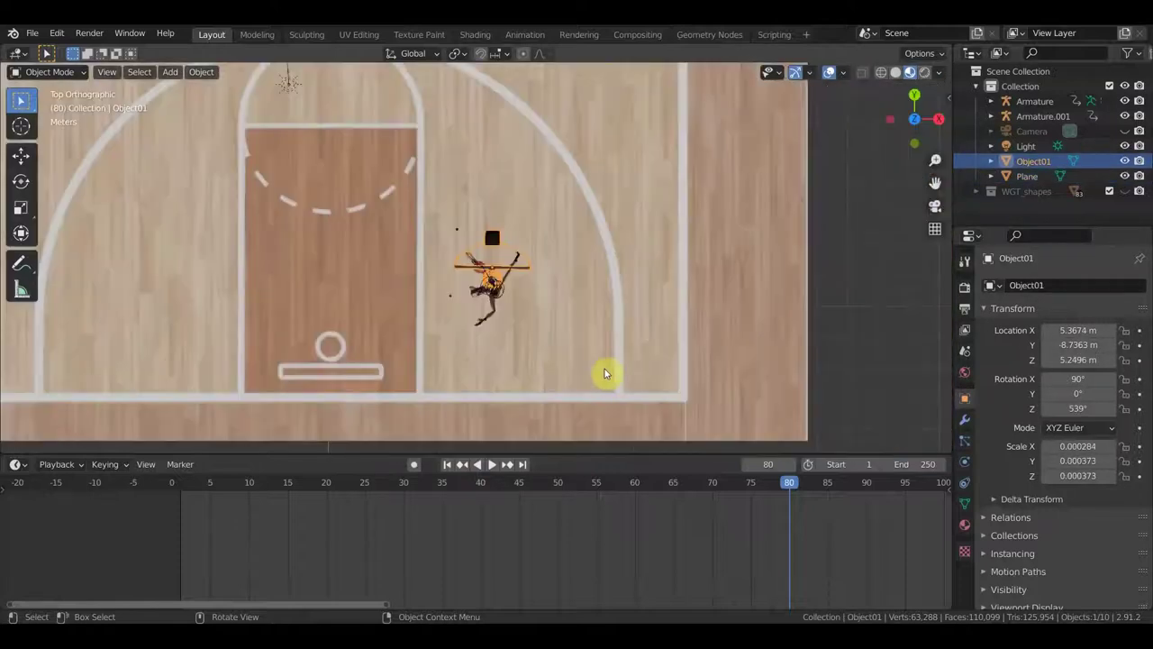
key("r")
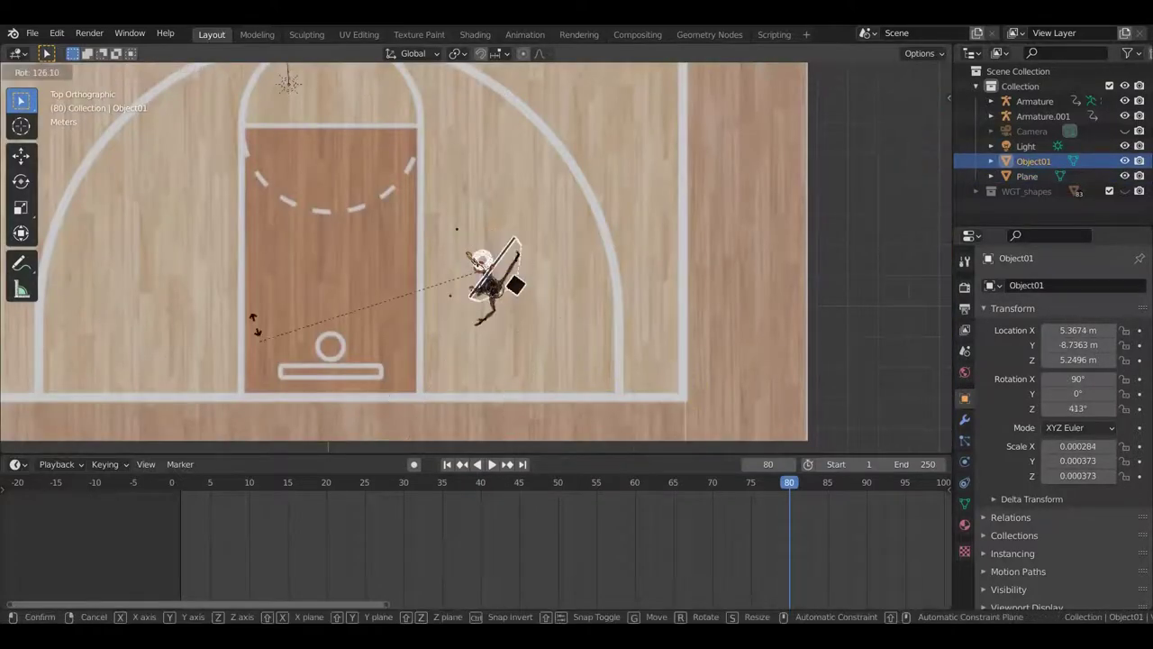
left_click(336, 158)
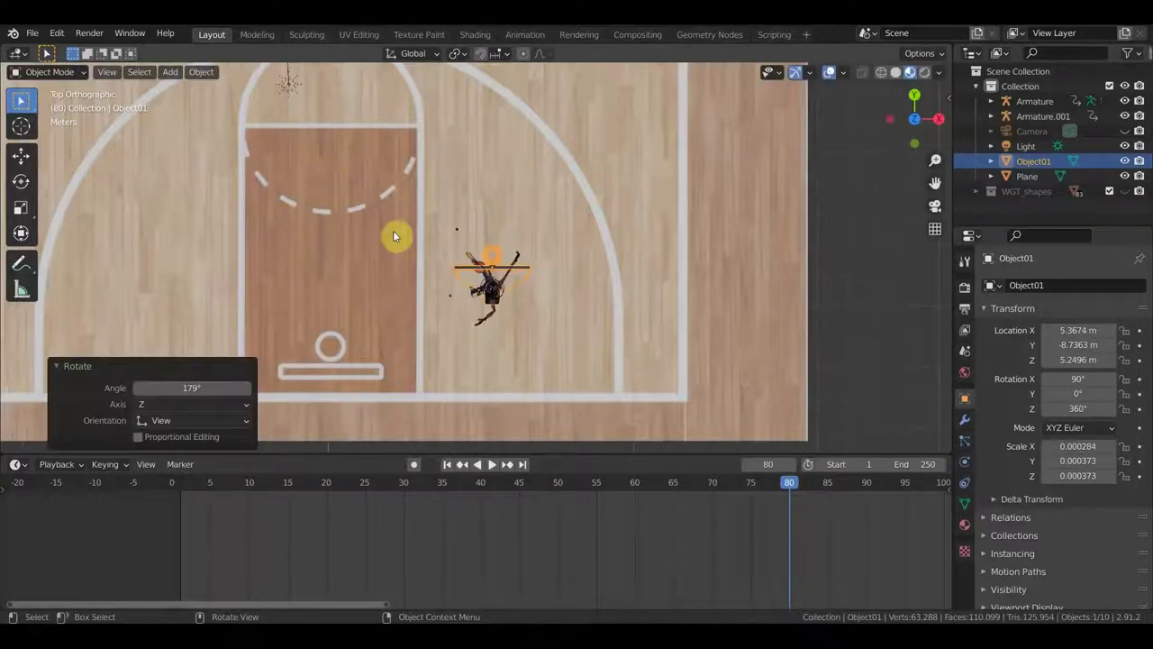
key("r")
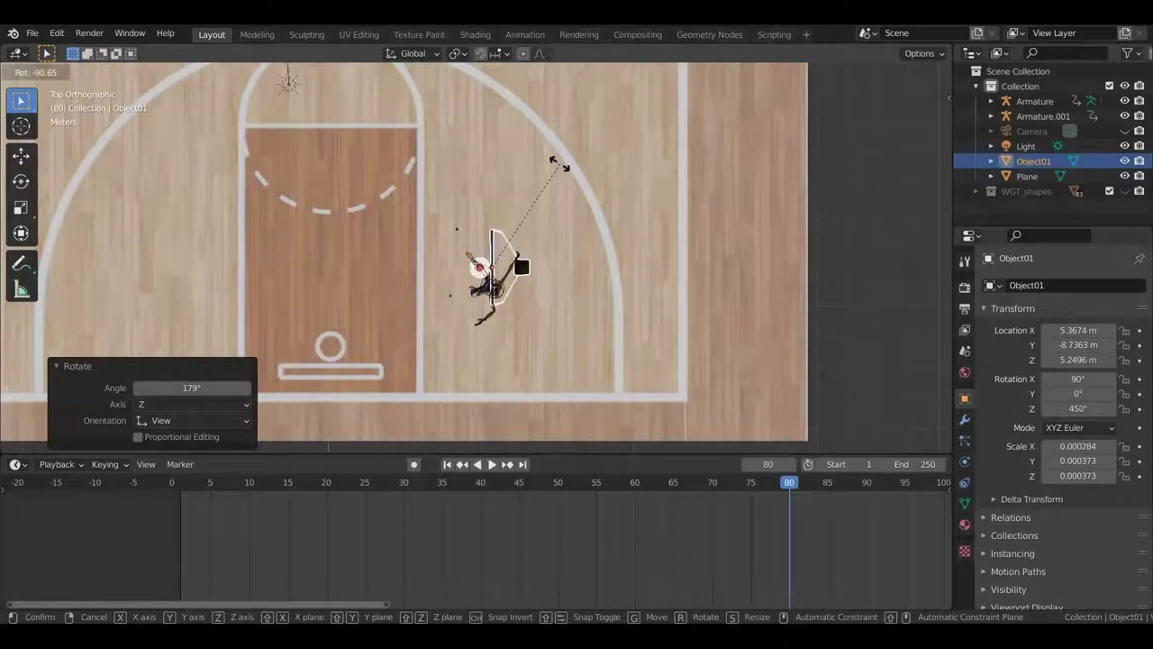
left_click(560, 168)
mouse_move(514, 309)
middle_mouse_down()
mouse_move(533, 201)
mouse_move(531, 293)
mouse_move(610, 365)
mouse_move(641, 391)
mouse_move(666, 250)
mouse_move(723, 367)
middle_mouse_up()
mouse_move(791, 487)
left_mouse_down()
mouse_move(759, 490)
mouse_move(773, 496)
left_mouse_up()
mouse_move(770, 346)
middle_mouse_down()
mouse_move(703, 288)
mouse_move(689, 433)
mouse_move(702, 417)
mouse_move(689, 419)
middle_mouse_up()
Step: Turn the hoop 91.3° to 359° Z and slide it to X 5.3347, Y -9.2276
key("r")
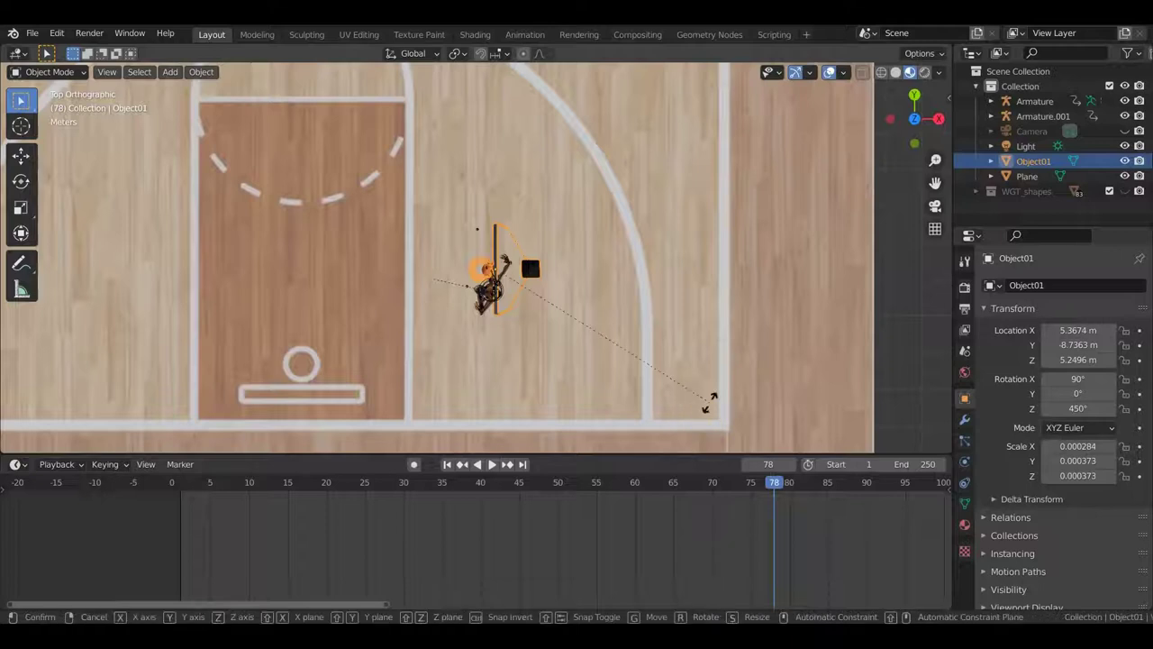
left_click(353, 99)
key("g")
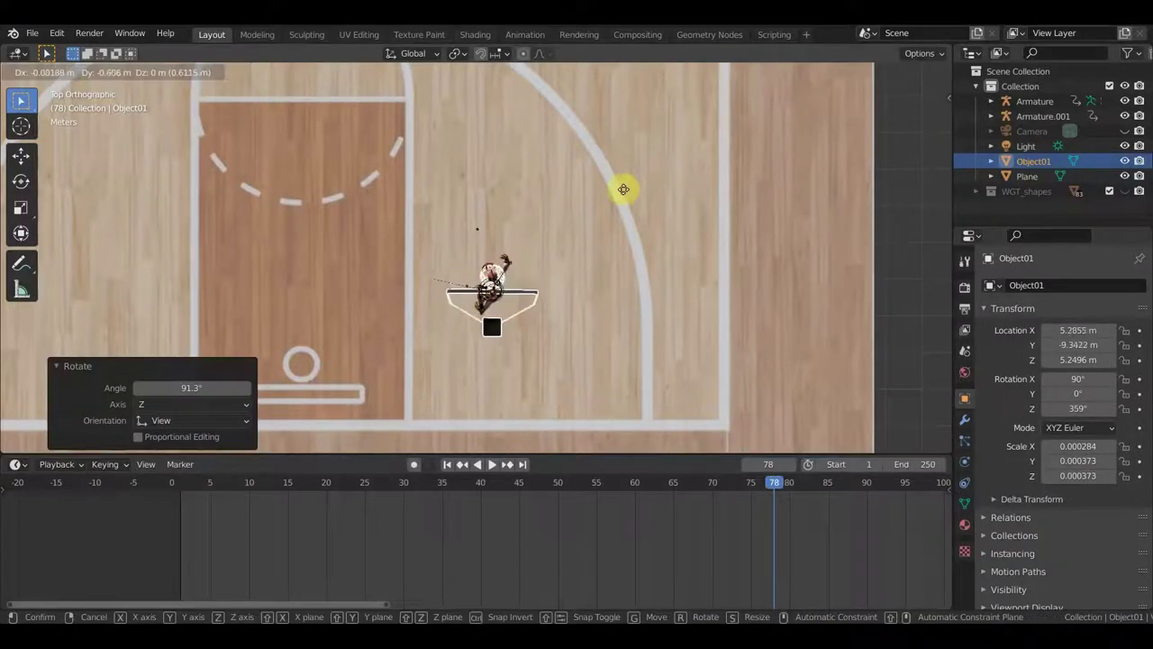
left_click(628, 190)
mouse_move(628, 189)
middle_mouse_down()
mouse_move(682, 172)
mouse_move(796, 430)
middle_mouse_up()
mouse_move(620, 348)
middle_mouse_down()
mouse_move(694, 375)
mouse_move(790, 352)
mouse_move(757, 347)
mouse_move(772, 327)
middle_mouse_up()
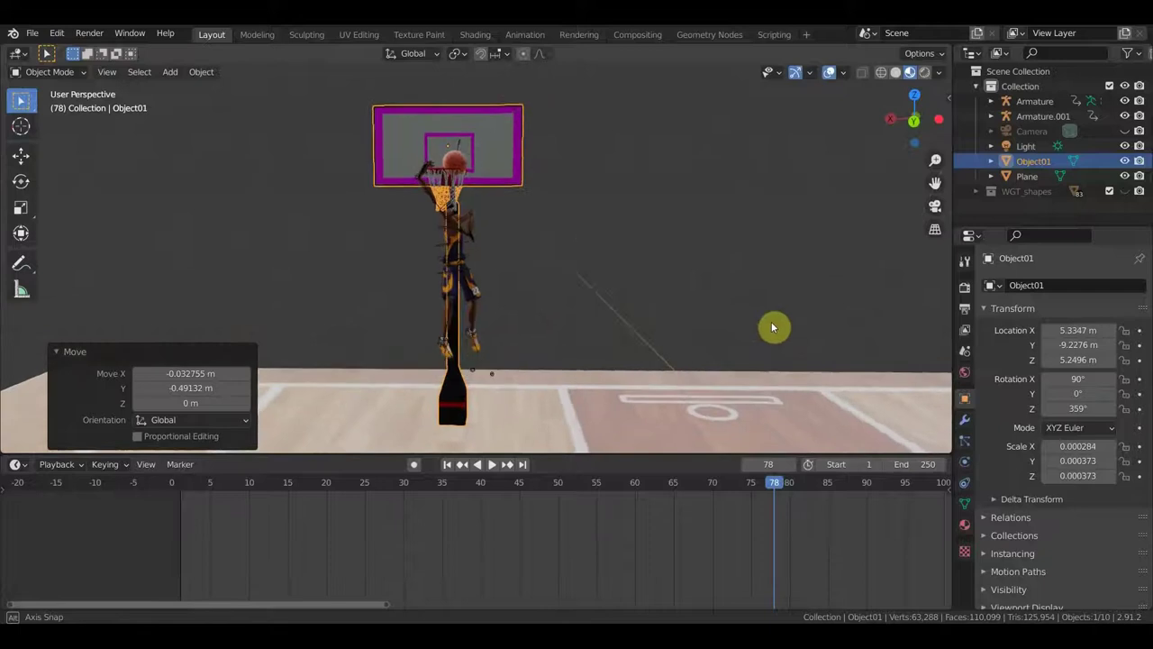
Step: Raise the hoop about 0.23 m to X 5.1947, Y -9.2546, Z 5.4794
left_click(737, 338)
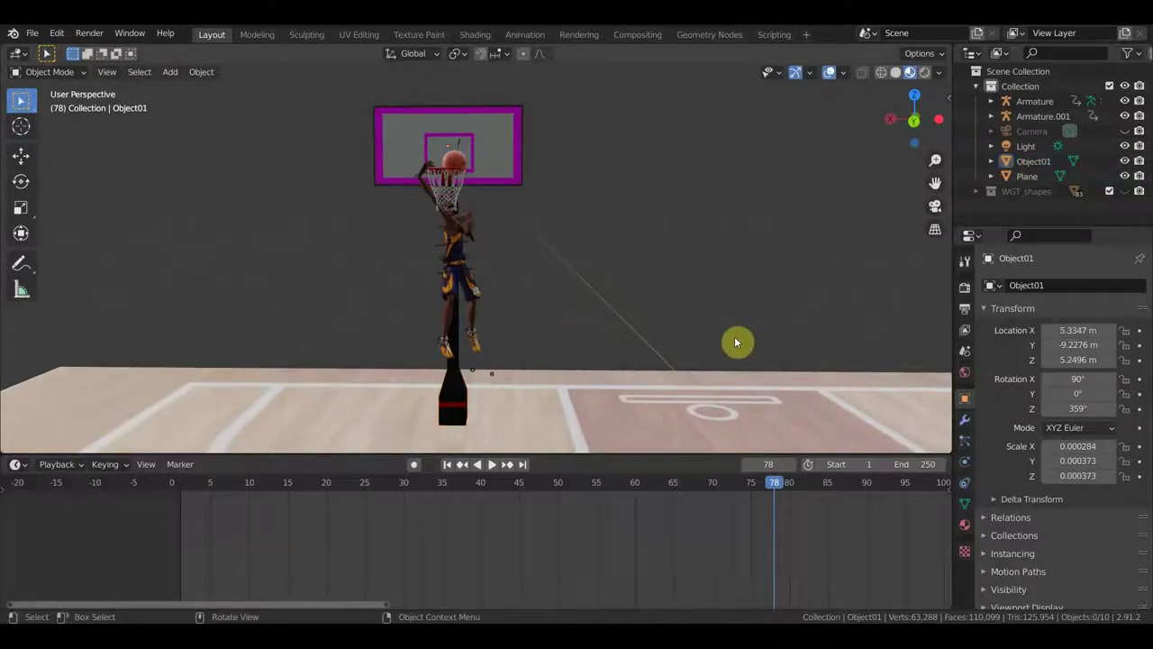
left_click(509, 162)
key("g")
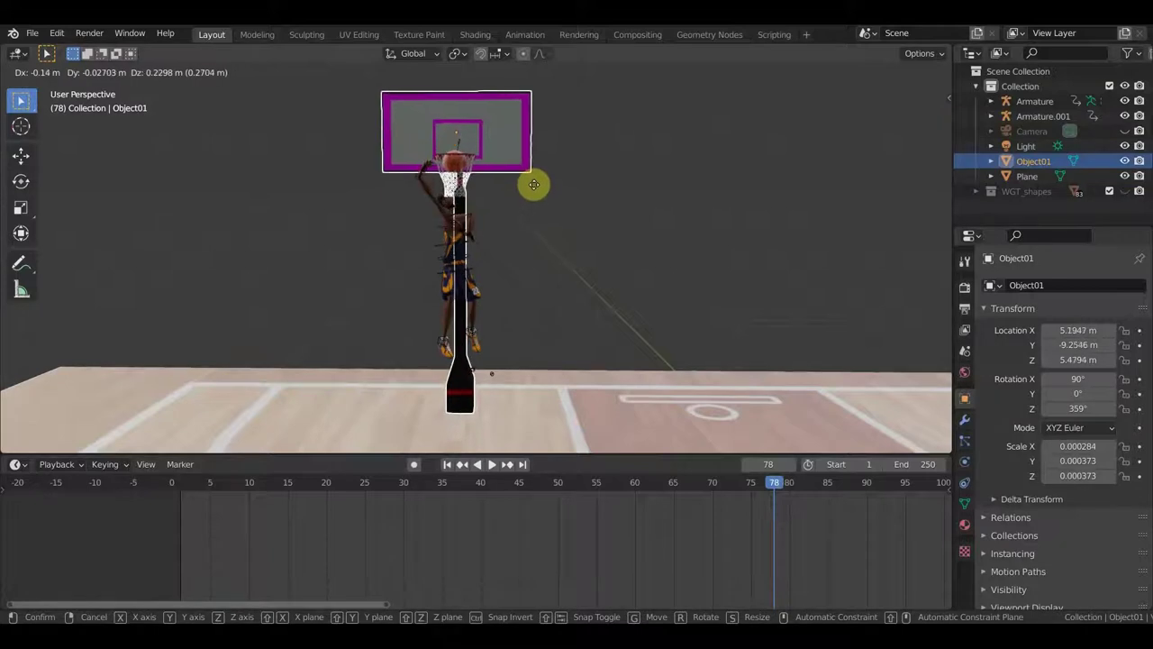
left_click(533, 183)
mouse_move(532, 183)
middle_mouse_down()
mouse_move(454, 219)
mouse_move(366, 219)
mouse_move(571, 198)
mouse_move(586, 232)
mouse_move(553, 250)
mouse_move(696, 419)
middle_mouse_up()
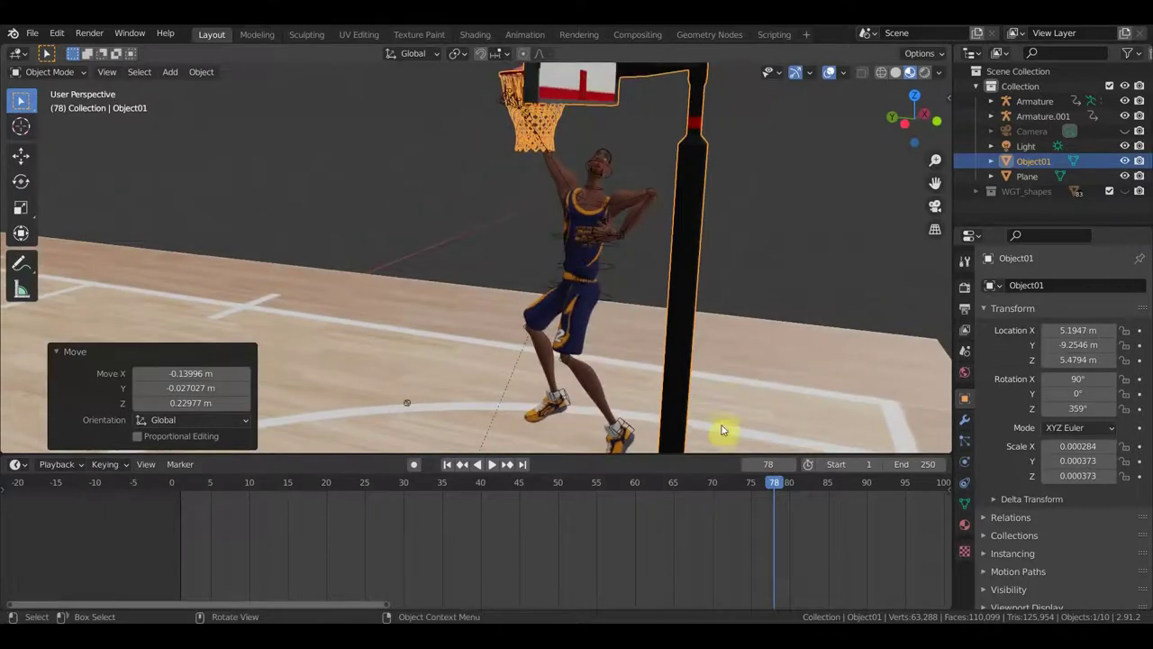
scroll(667, 319, "down", 4)
scroll(659, 322, "down", 2)
mouse_move(553, 291)
middle_mouse_down()
mouse_move(726, 265)
mouse_move(759, 273)
mouse_move(662, 359)
mouse_move(643, 301)
mouse_move(605, 347)
mouse_move(610, 283)
mouse_move(534, 243)
middle_mouse_up()
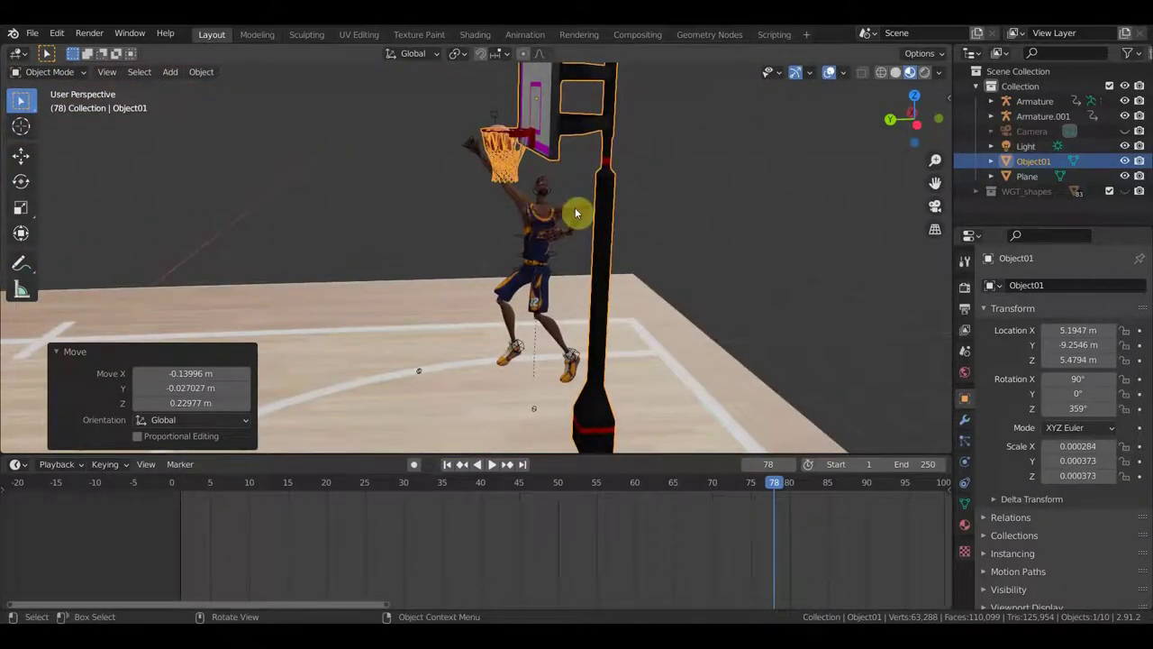
Step: Select the player model and then its Armature rig
left_click(538, 343)
left_click(535, 311)
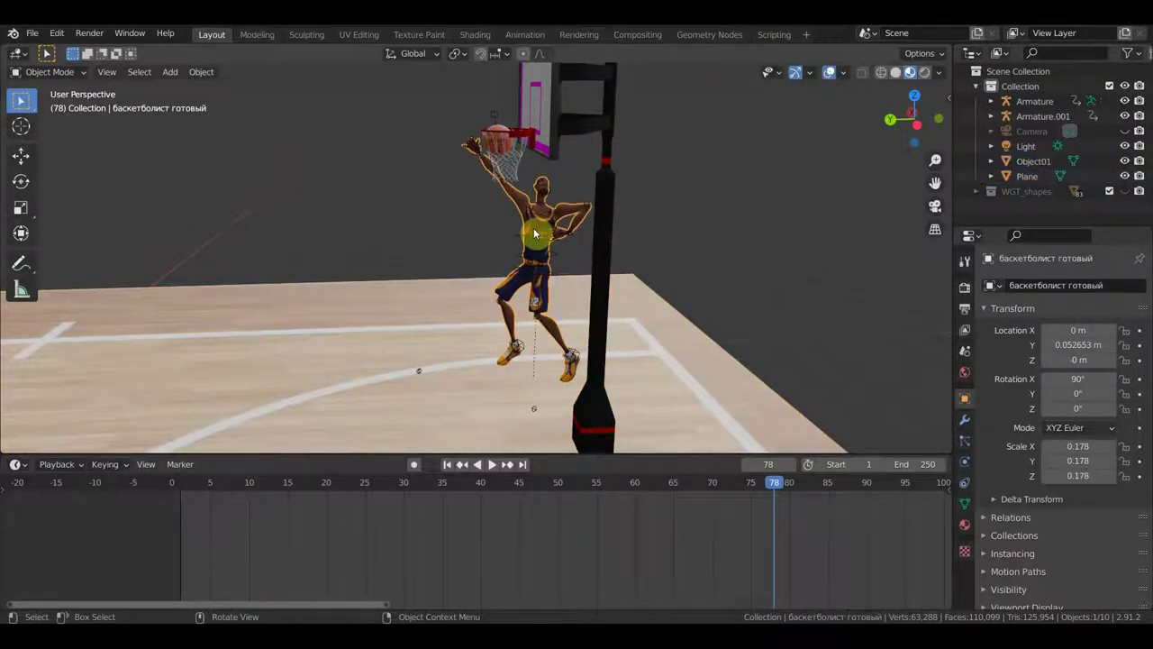
left_click(548, 200)
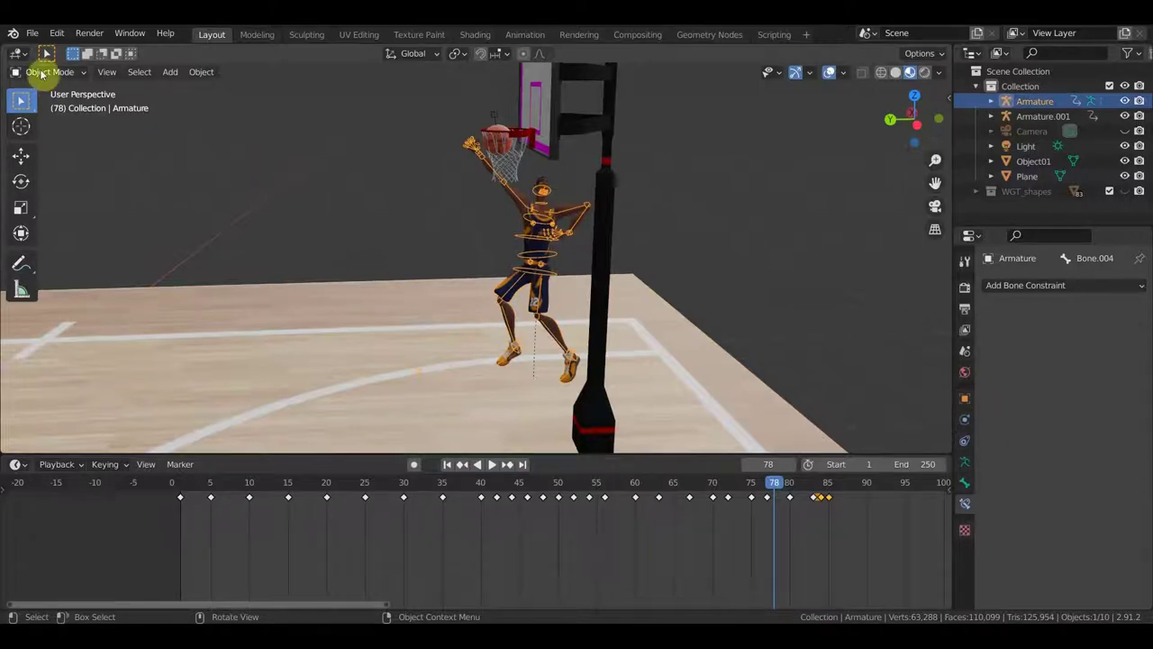
Step: Switch to Pose Mode and scrub the dunk back to frame 76
left_click(40, 75)
left_click(60, 119)
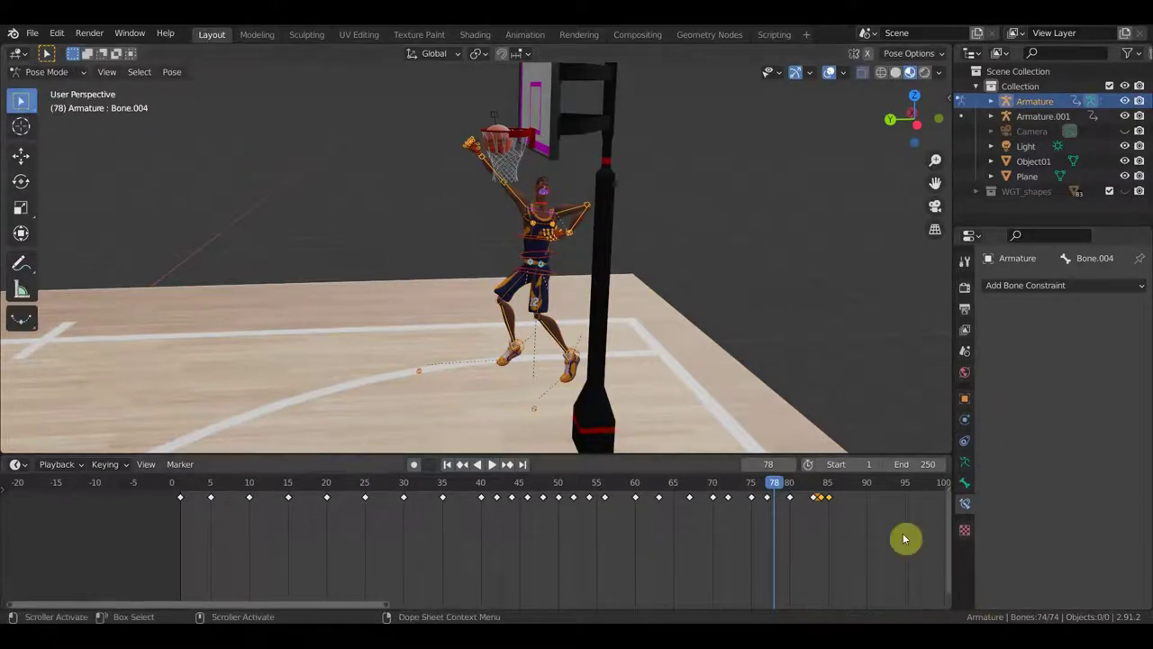
key("space")
left_click_drag(788, 492, 769, 494)
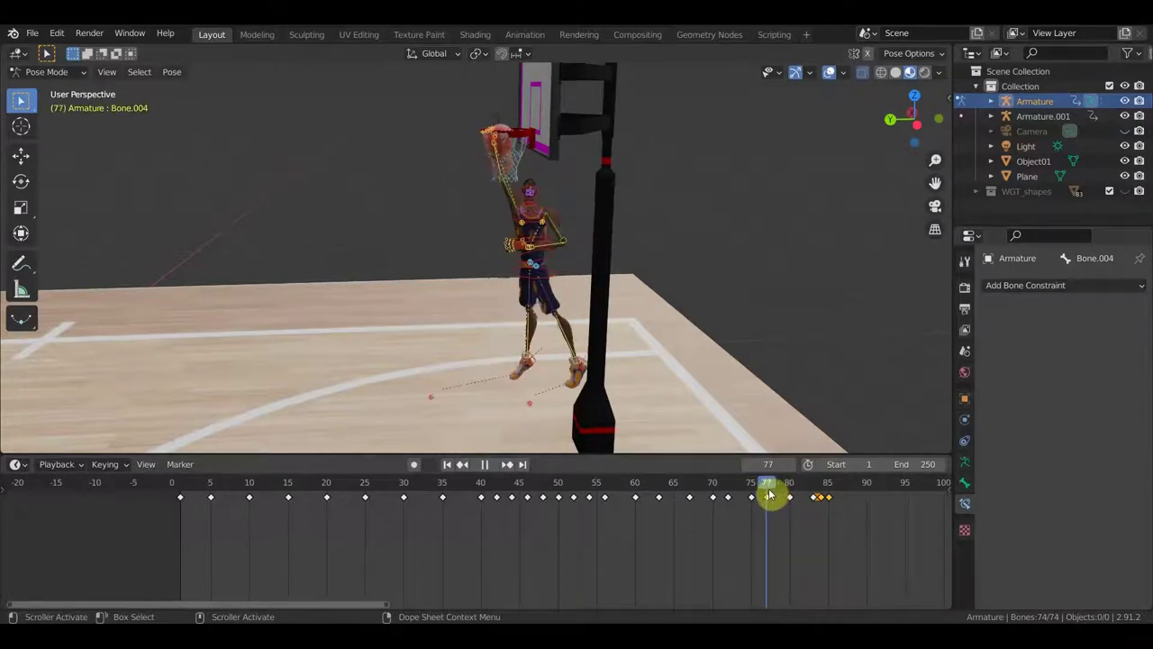
mouse_move(635, 324)
middle_mouse_down()
mouse_move(614, 305)
mouse_move(730, 428)
middle_mouse_up()
mouse_move(788, 496)
left_mouse_down()
mouse_move(652, 496)
mouse_move(759, 501)
left_mouse_up()
mouse_move(712, 432)
middle_mouse_down()
mouse_move(656, 399)
mouse_move(805, 391)
mouse_move(827, 357)
middle_mouse_up()
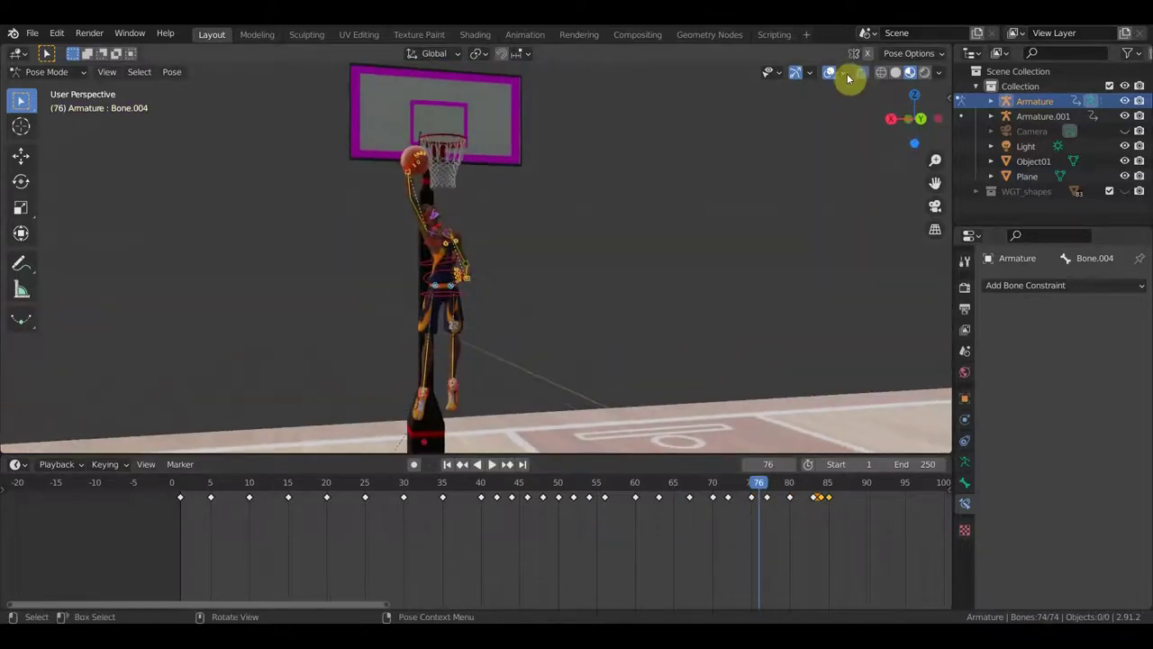
Step: With overlays hidden, replay the dunk around frame 77, then show overlays again
left_click(833, 72)
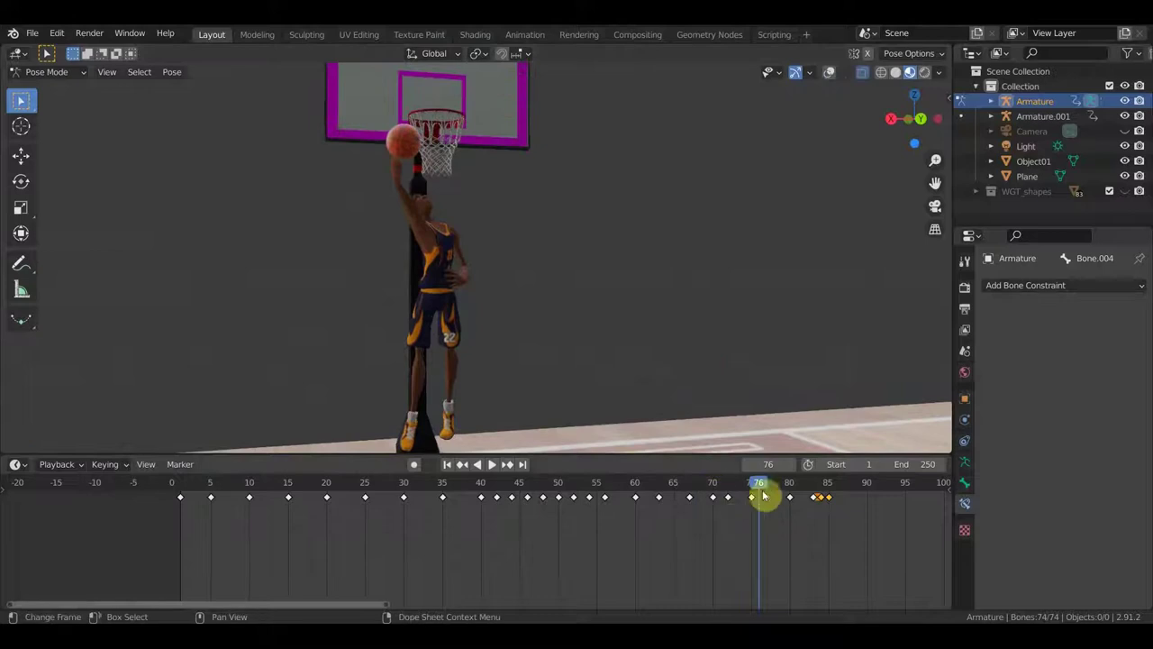
key("space")
left_click_drag(768, 487, 766, 491)
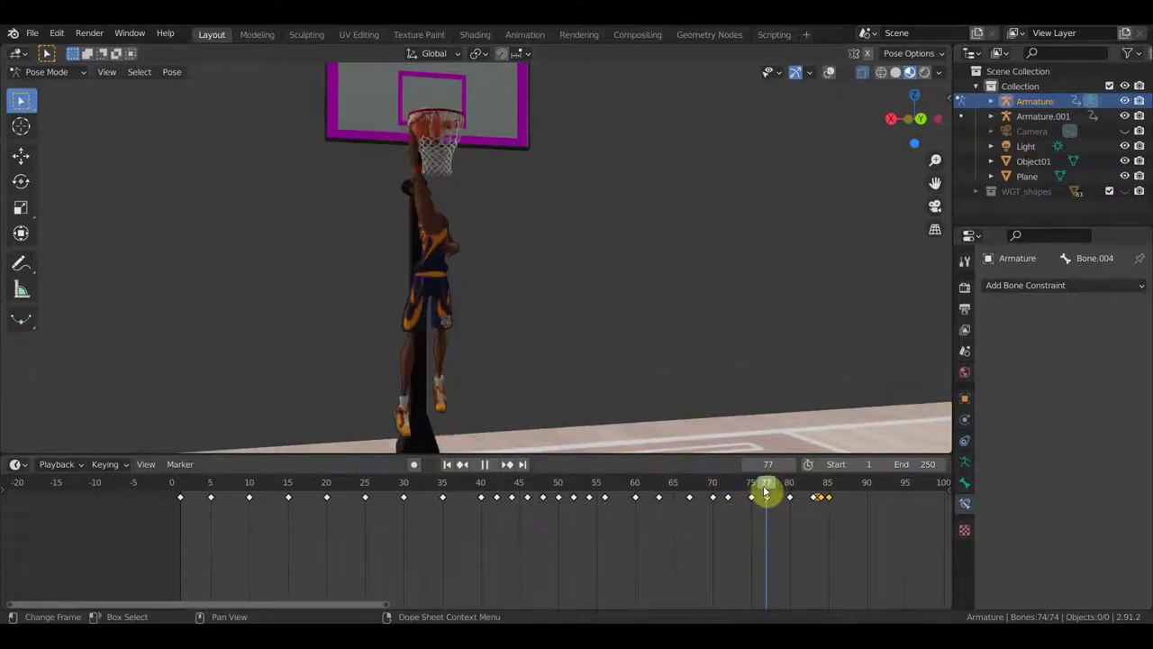
mouse_move(494, 195)
middle_mouse_down()
mouse_move(664, 306)
mouse_move(696, 311)
mouse_move(573, 272)
middle_mouse_up()
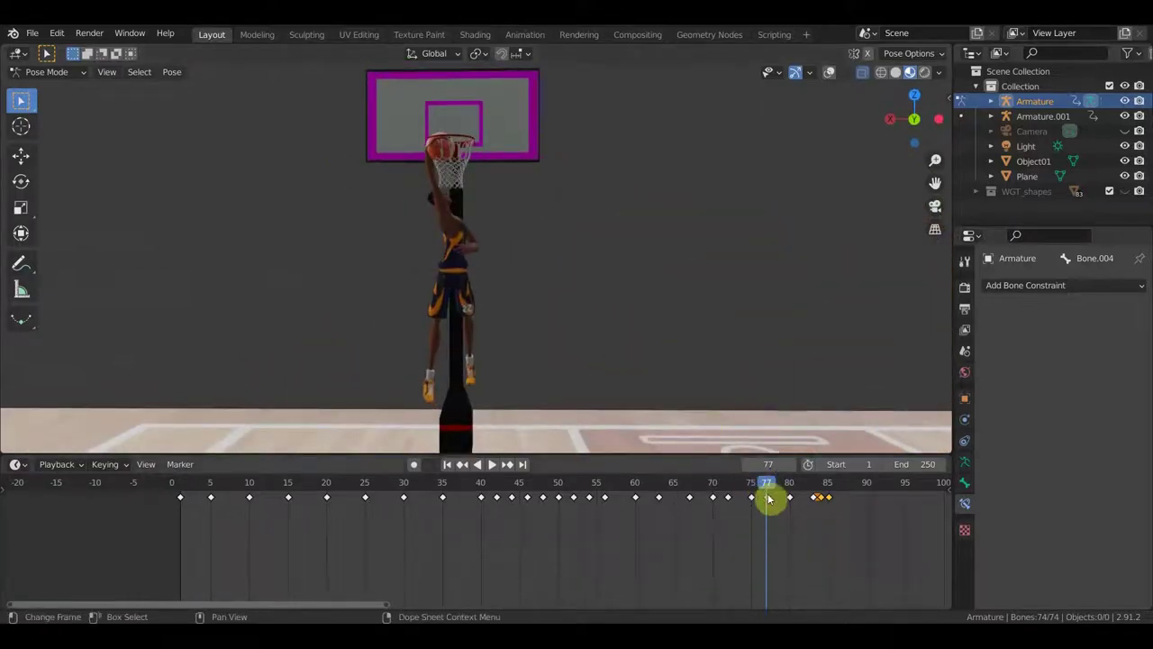
left_click_drag(769, 498, 754, 486)
key("space")
key("space")
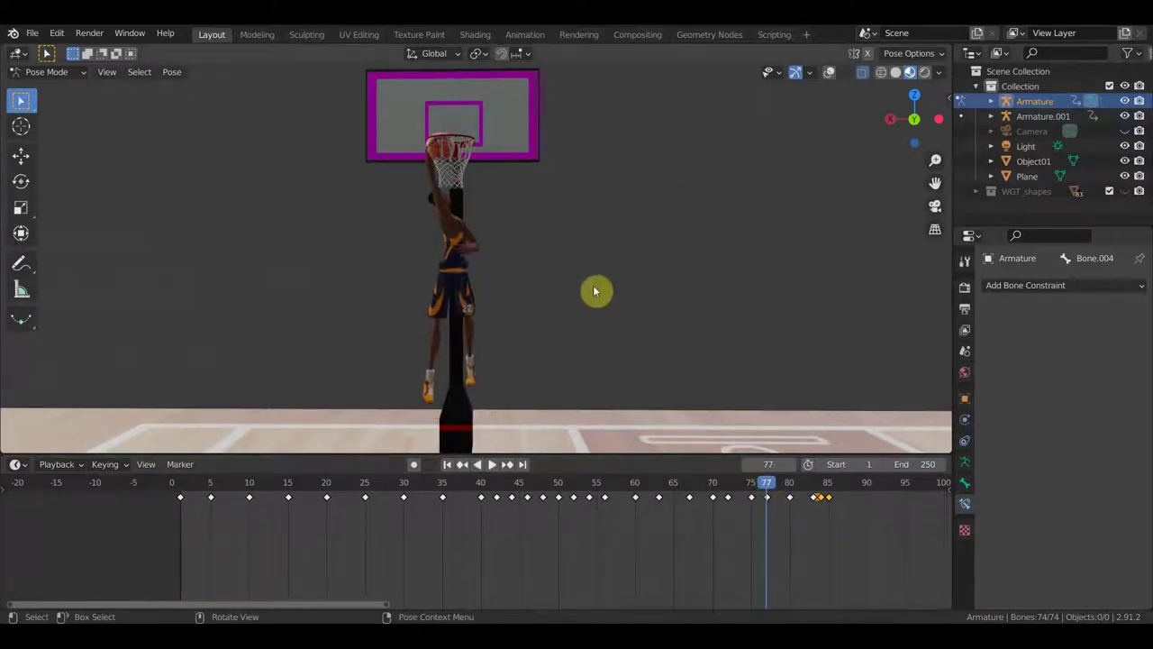
left_click(829, 72)
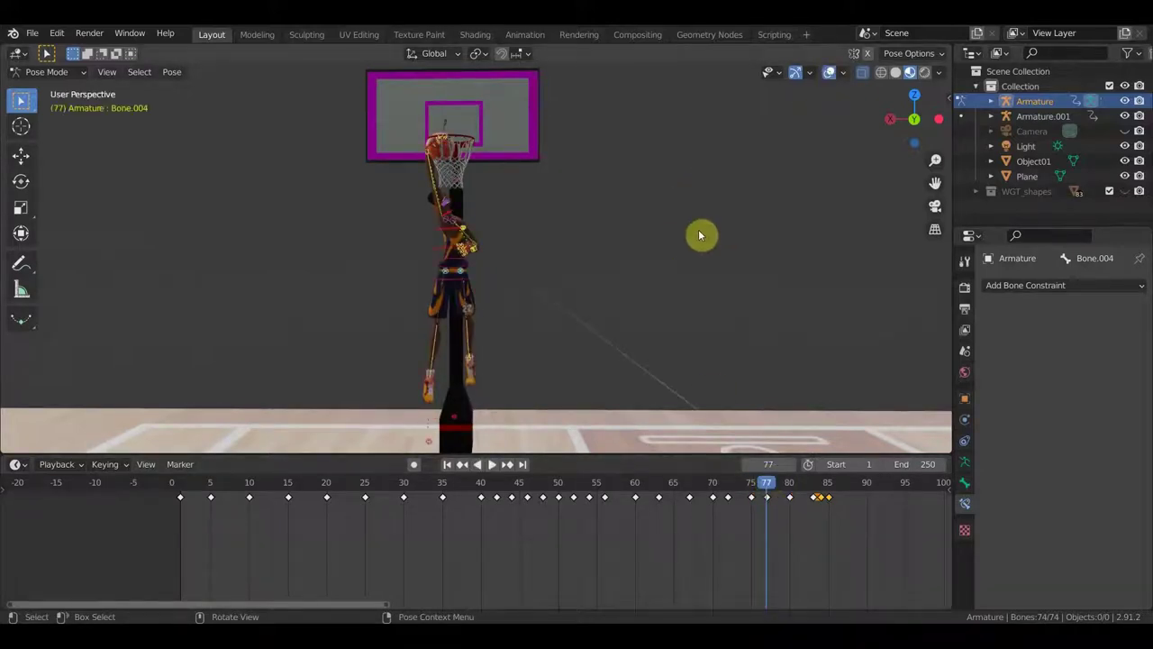
Step: Move Bone.004 0.1126 m in X and 0.052 m up, then return to Object Mode
key("g")
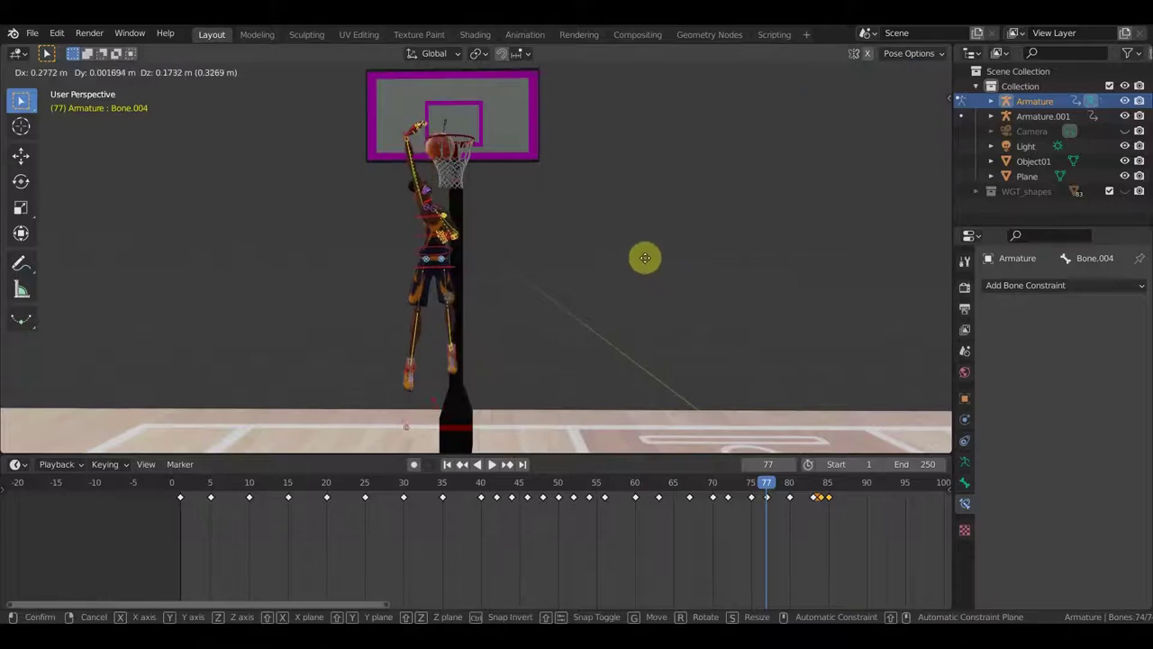
left_click(659, 273)
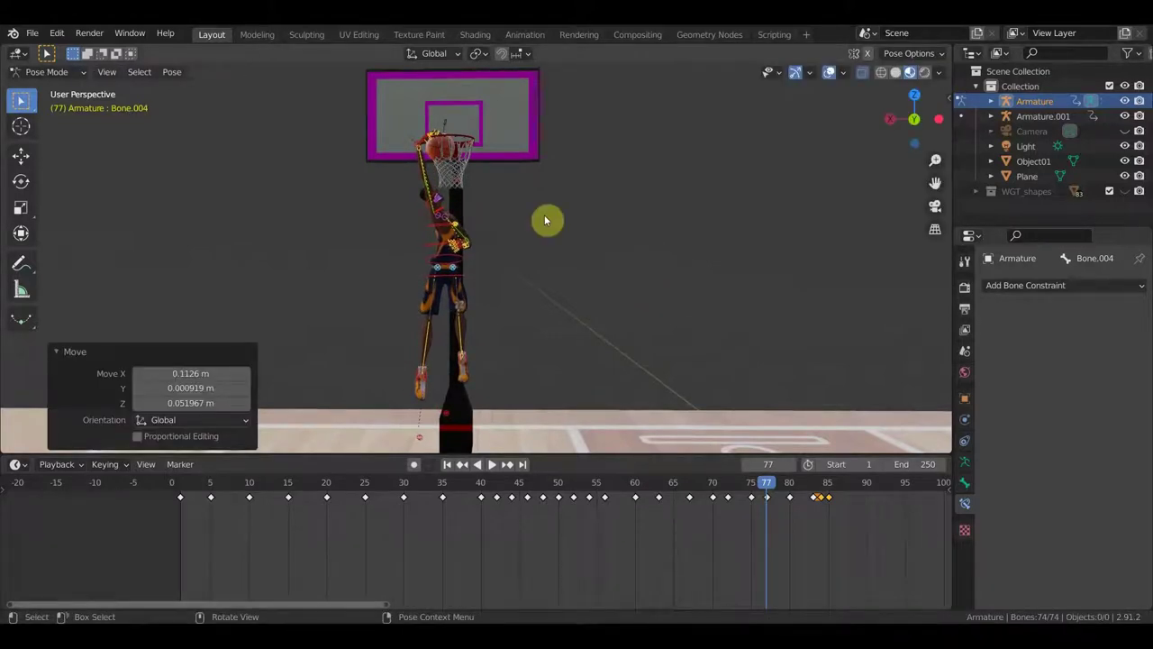
scroll(498, 156, "up", 2)
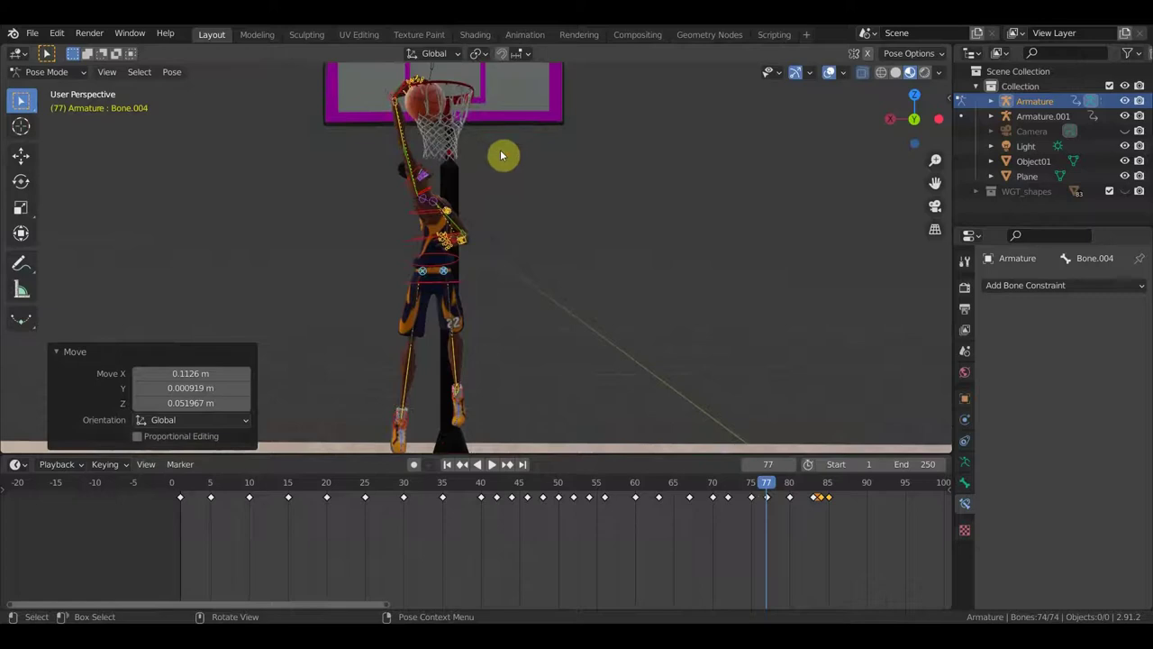
middle_click_drag(469, 101, 447, 105)
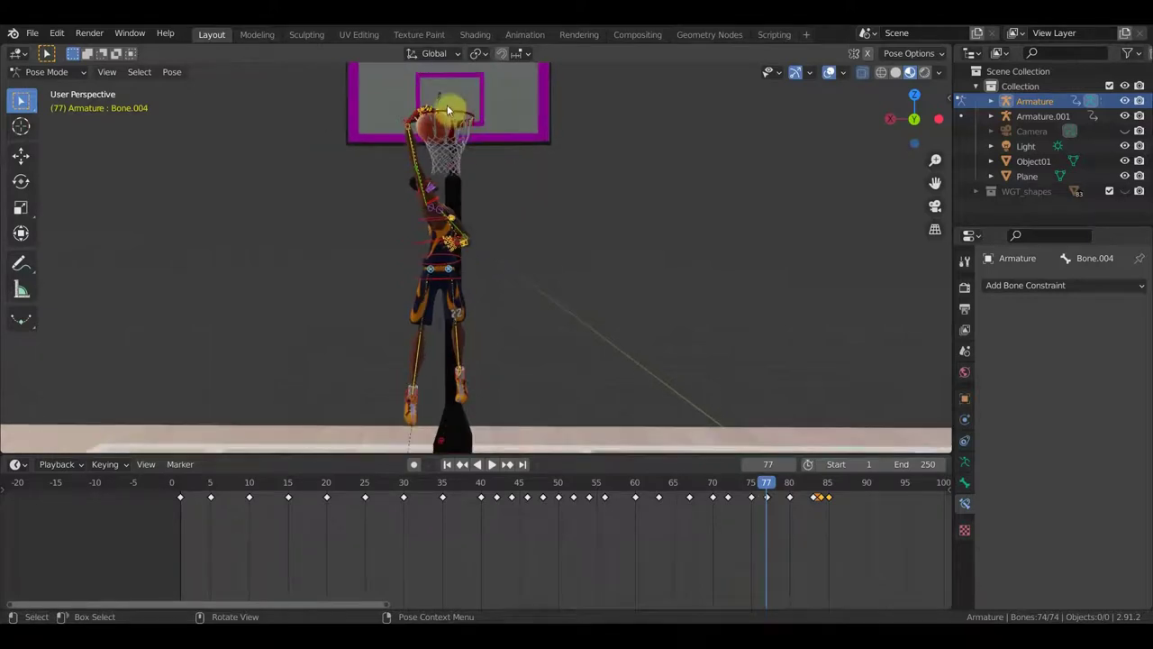
left_click(46, 71)
left_click(79, 90)
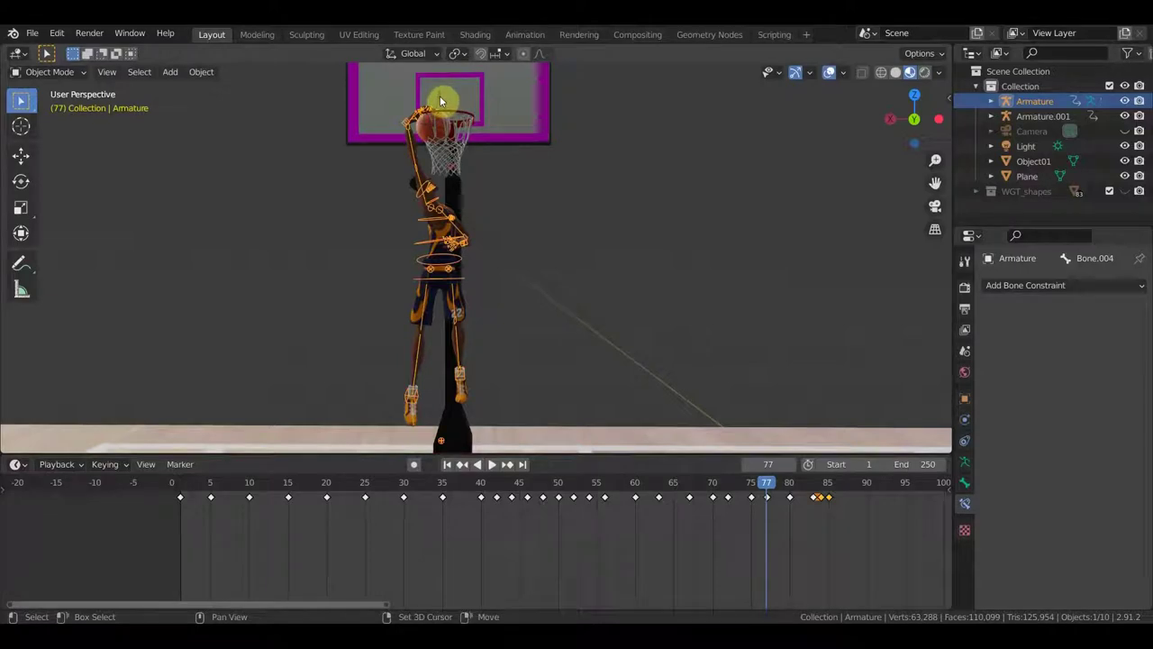
Step: Add Armature.001 to the selection and, in Pose Mode, move its bone toward the rim
left_click(440, 99, "shift")
left_click(62, 74)
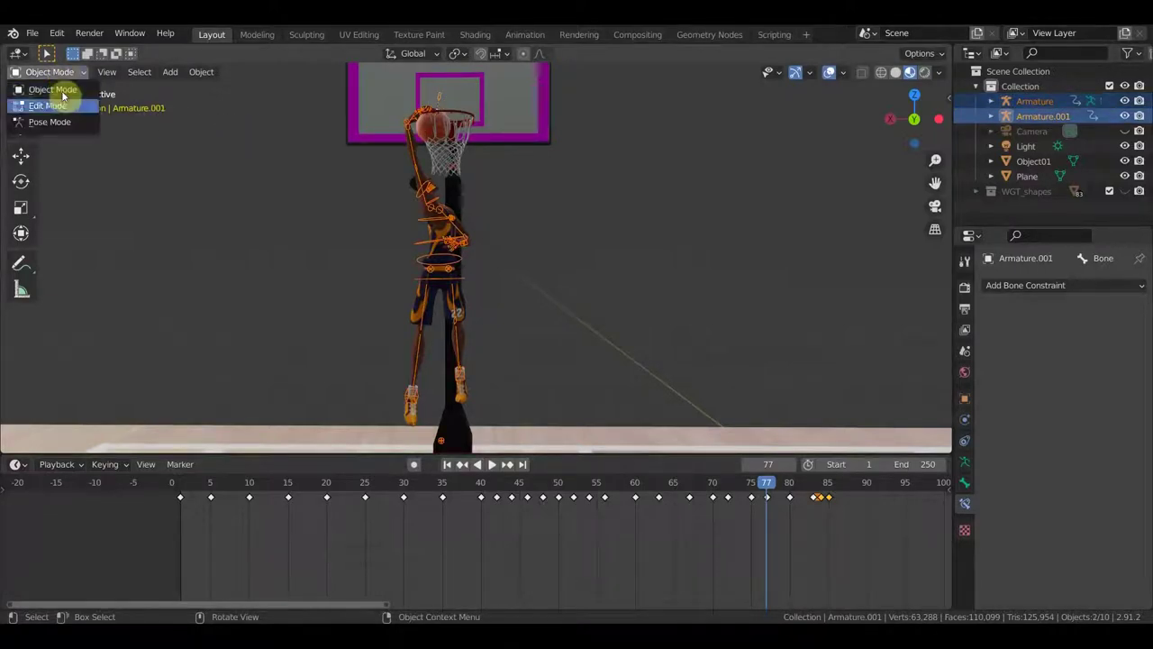
left_click(54, 121)
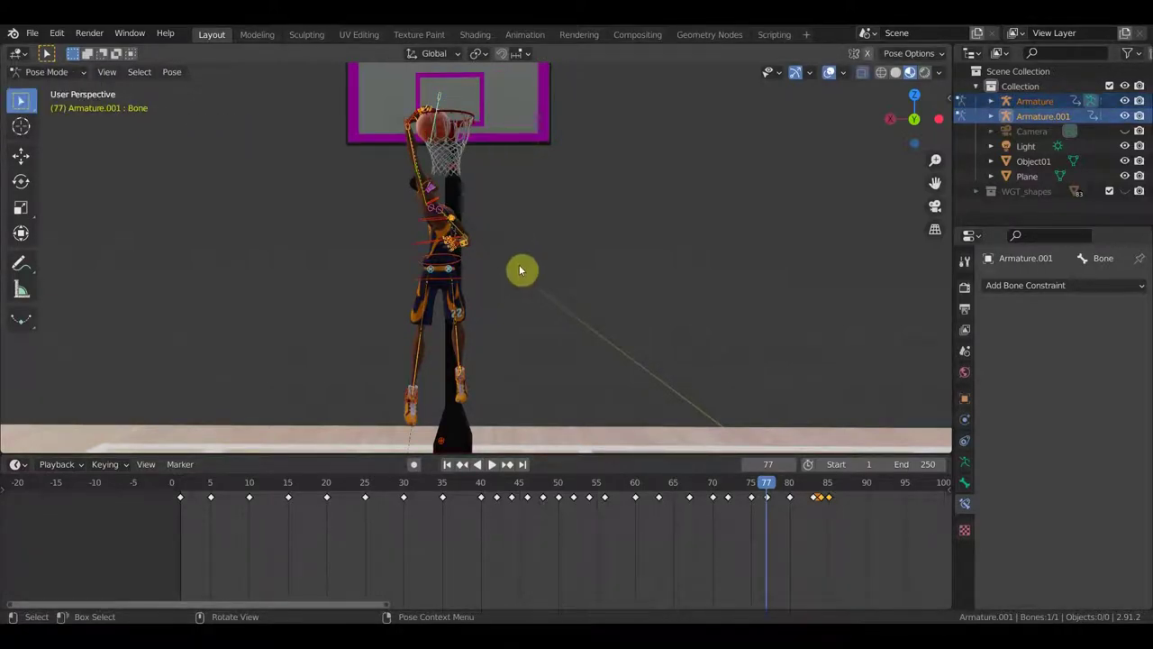
key("g")
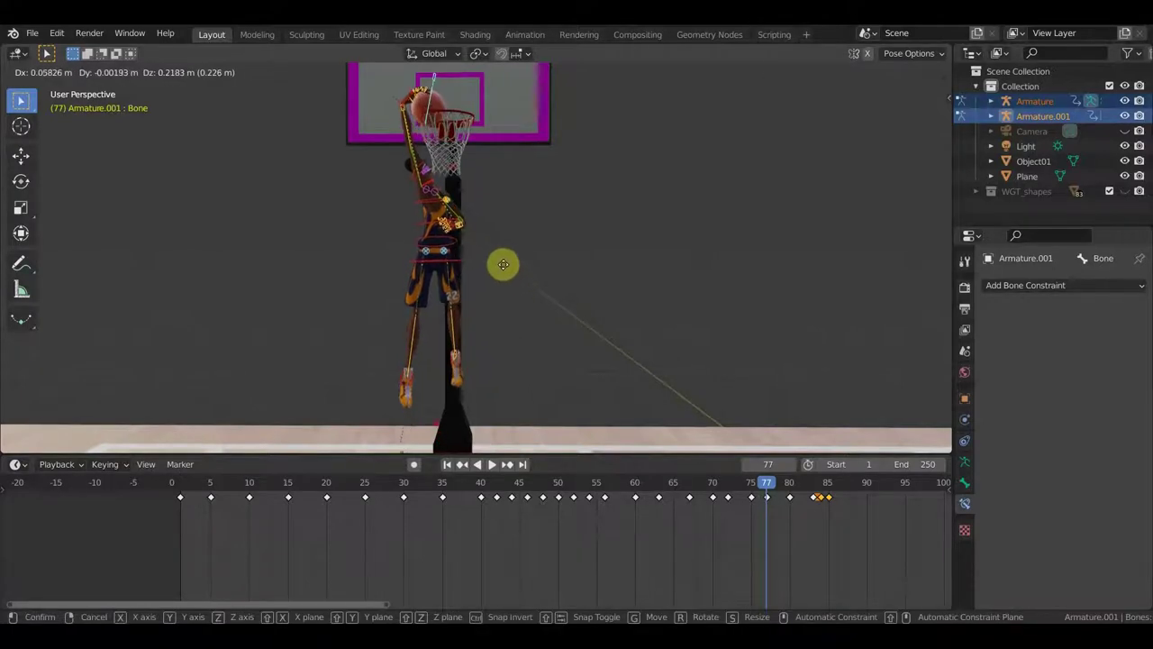
left_click(504, 264)
mouse_move(507, 267)
middle_mouse_down()
mouse_move(528, 327)
mouse_move(523, 362)
mouse_move(510, 342)
mouse_move(517, 297)
middle_mouse_up()
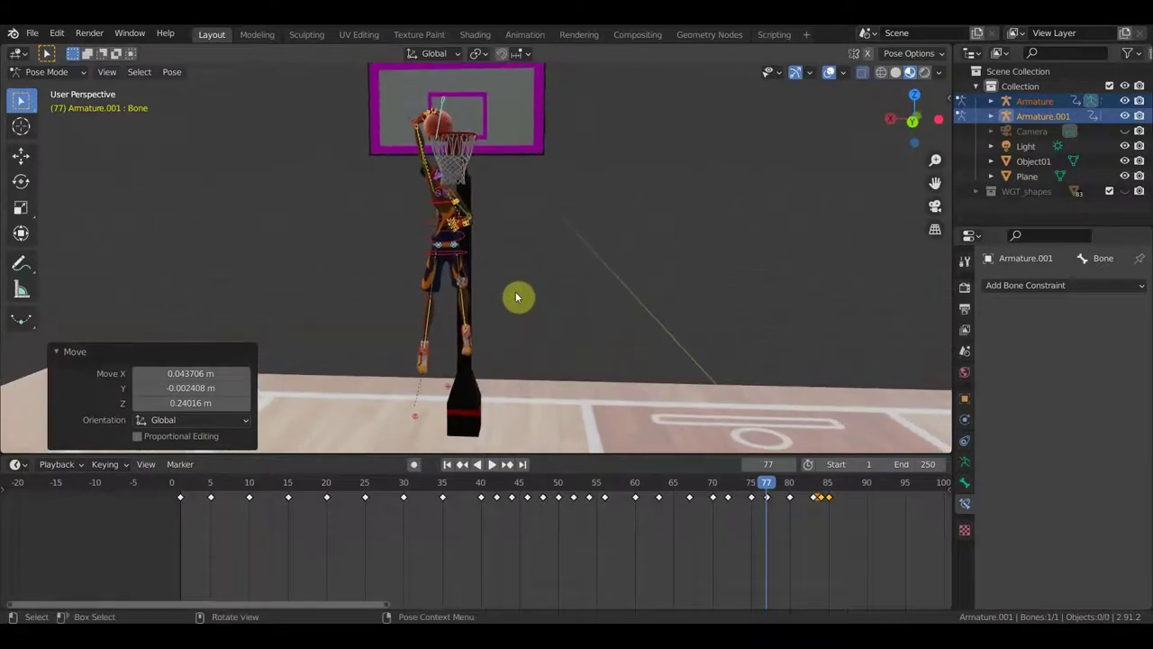
key("g")
left_click(565, 319)
scroll(417, 168, "up", 1)
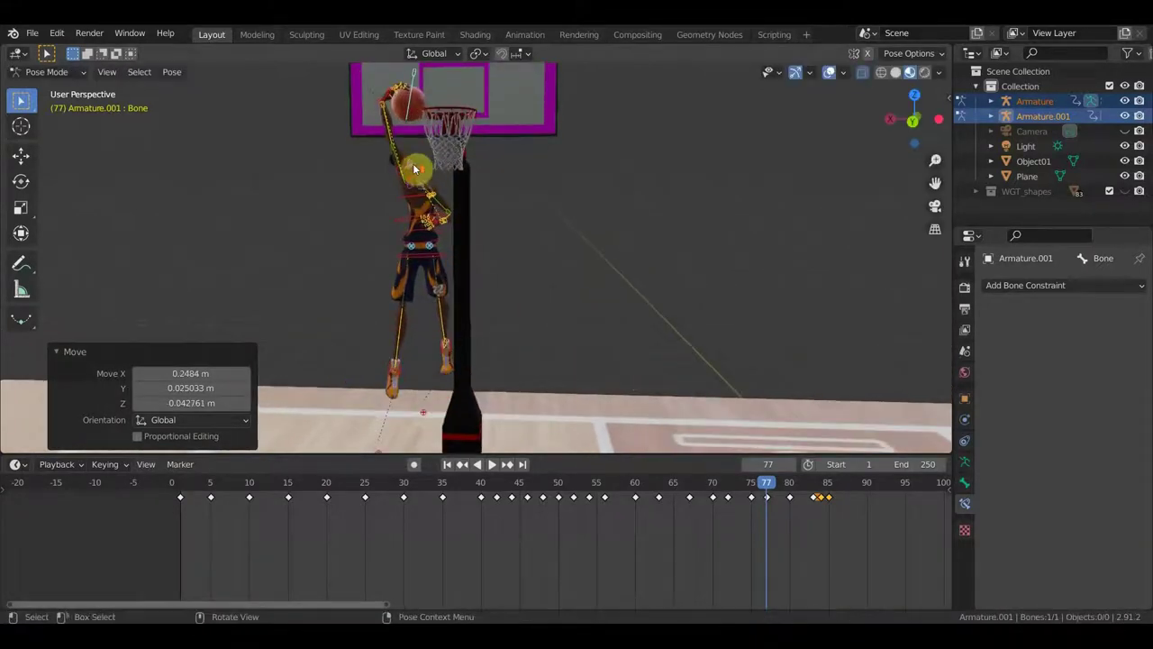
scroll(417, 168, "up", 1)
scroll(553, 327, "down", 1)
scroll(475, 245, "up", 2)
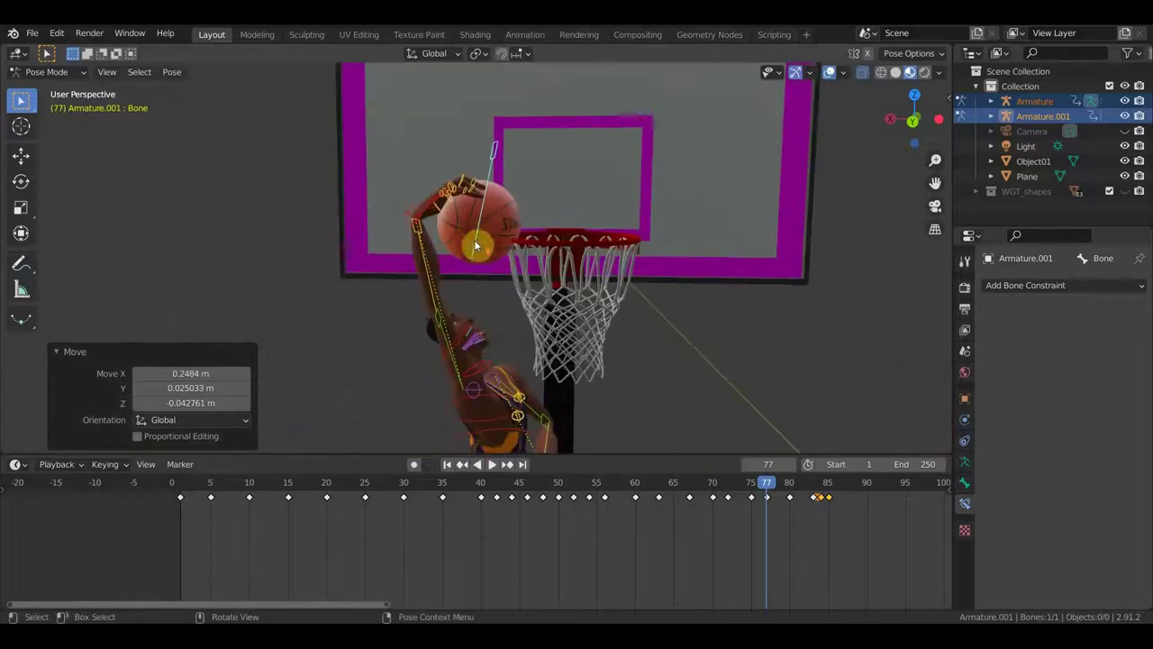
Step: Raise hand bone Bone.072 to lift the ball over the rim, then key location and rotation
left_click(410, 221)
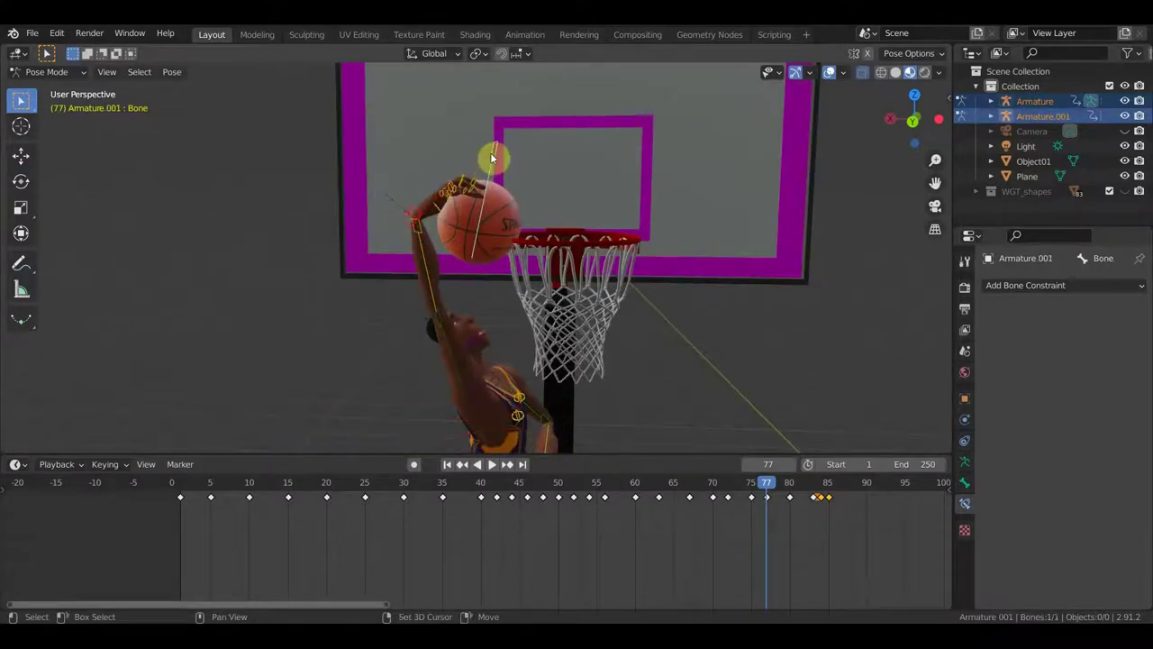
key("g")
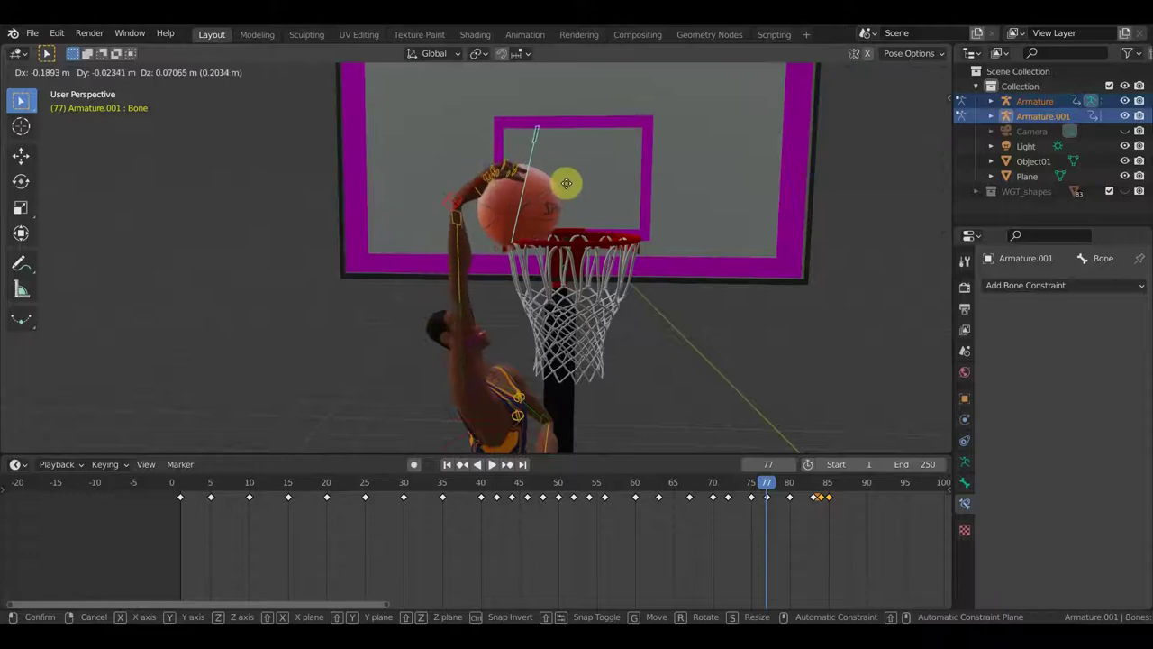
left_click(598, 195)
mouse_move(597, 196)
middle_mouse_down()
mouse_move(381, 204)
mouse_move(441, 189)
mouse_move(505, 198)
mouse_move(442, 193)
mouse_move(573, 244)
middle_mouse_up()
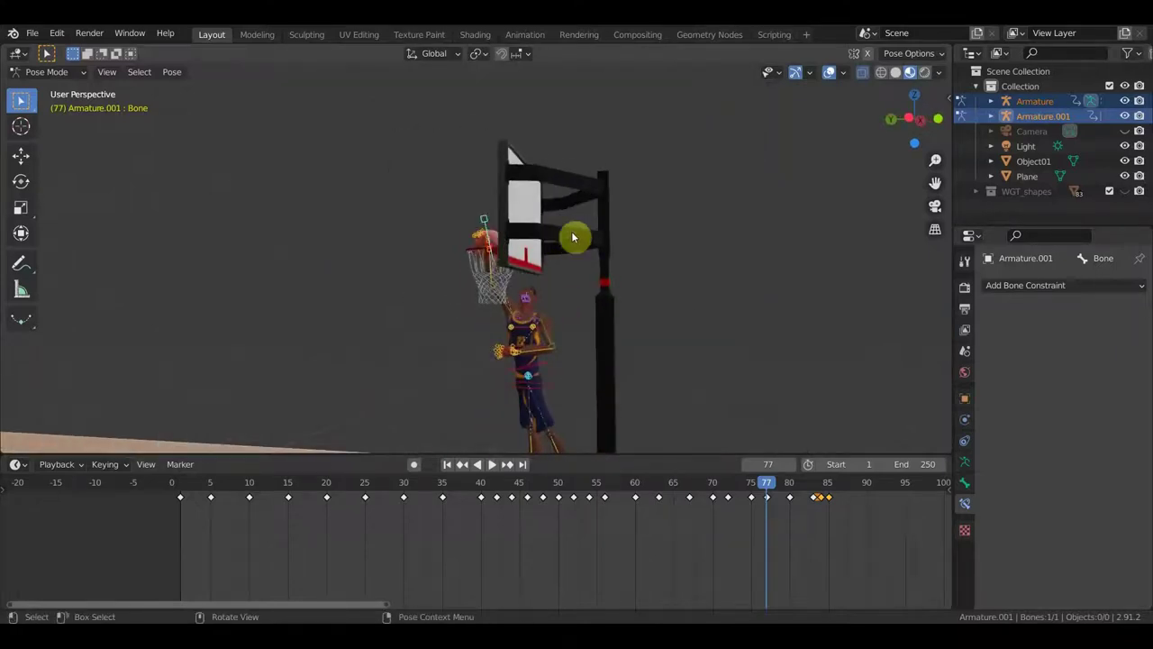
key("i")
left_click(571, 233)
Step: At frame 81, move the player left and key his location and rotation
left_click(796, 487)
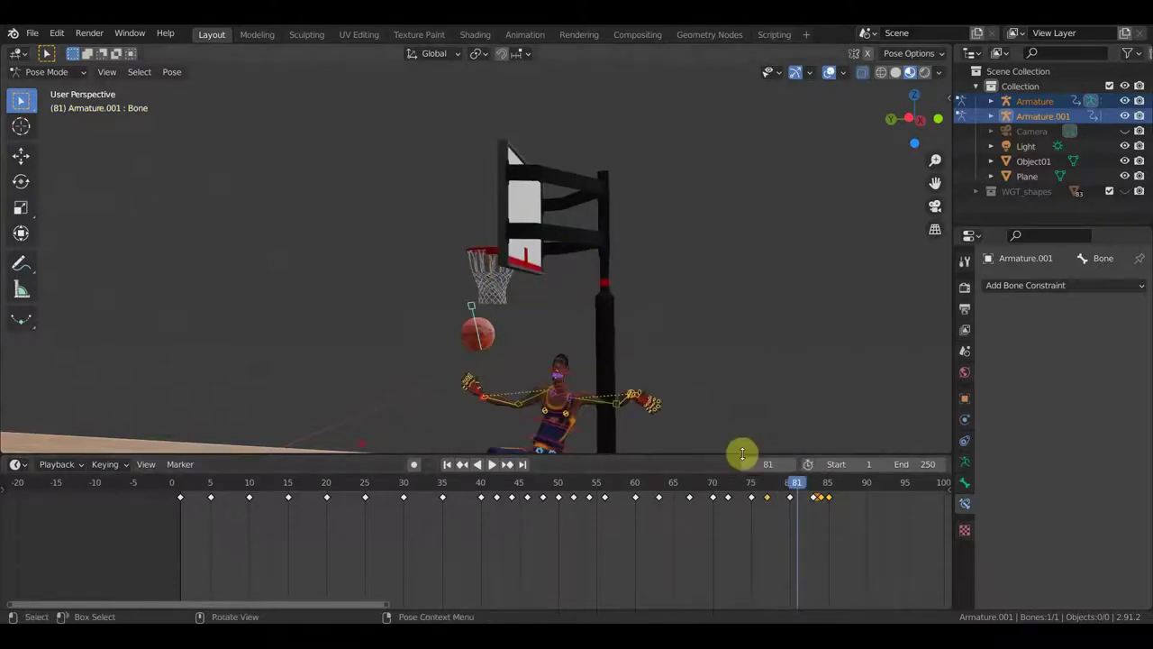
mouse_move(576, 398)
middle_mouse_down()
mouse_move(613, 420)
mouse_move(700, 406)
mouse_move(551, 346)
mouse_move(623, 351)
mouse_move(610, 198)
mouse_move(497, 265)
mouse_move(411, 271)
middle_mouse_up()
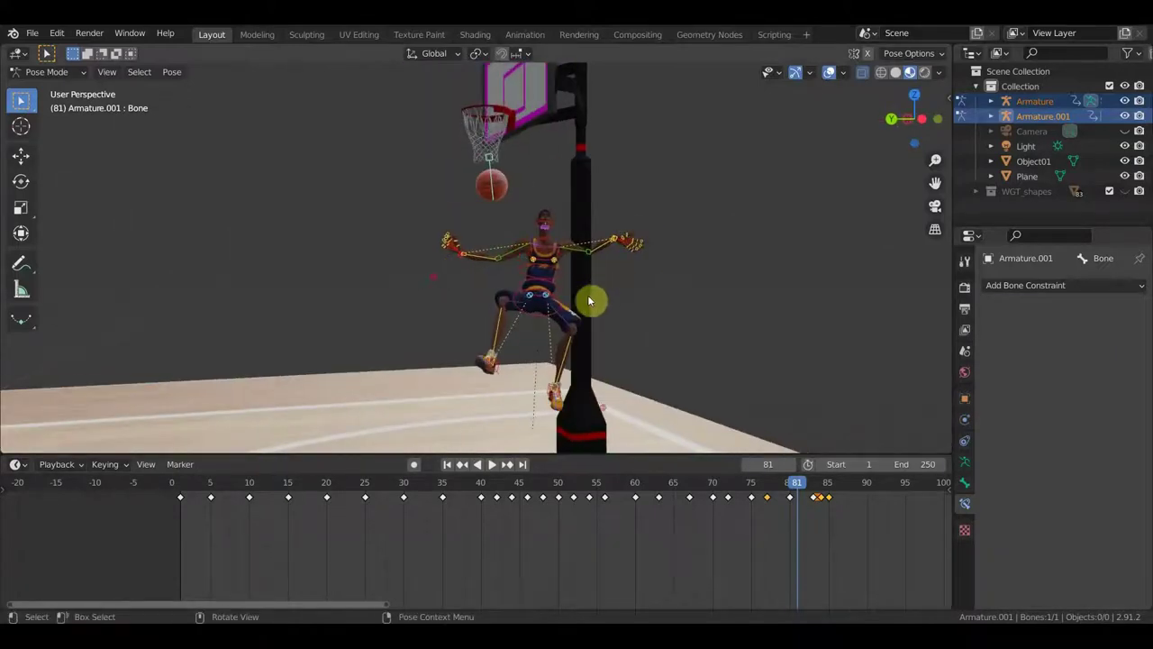
mouse_move(642, 276)
middle_mouse_down()
mouse_move(726, 319)
mouse_move(808, 303)
mouse_move(759, 295)
middle_mouse_up()
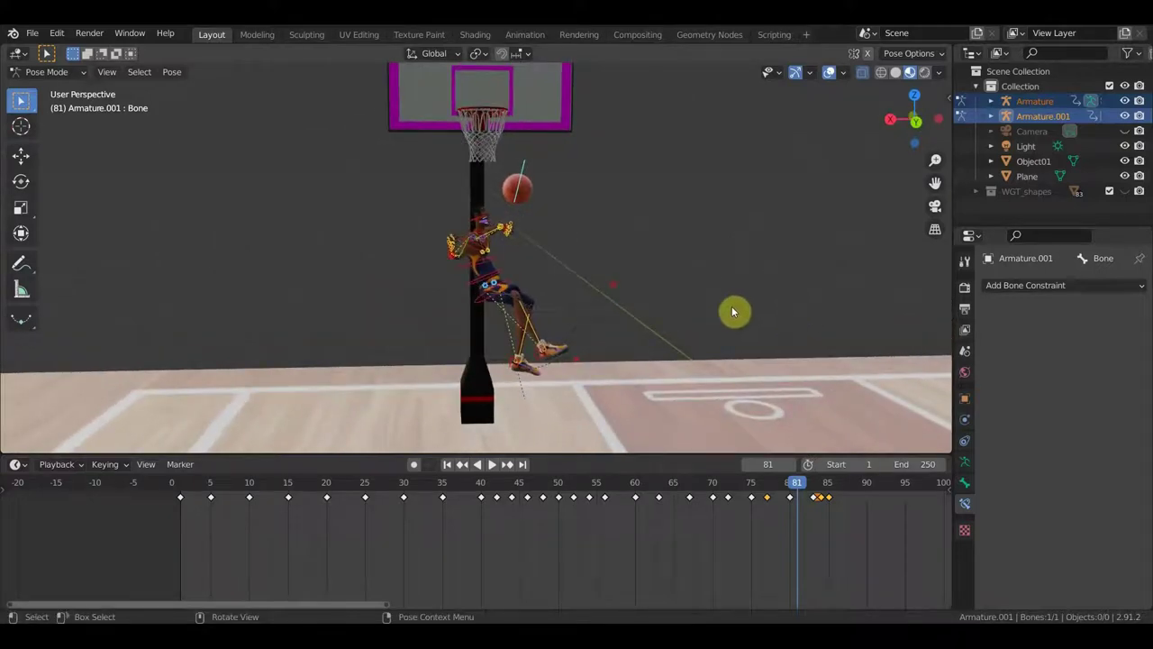
key("g")
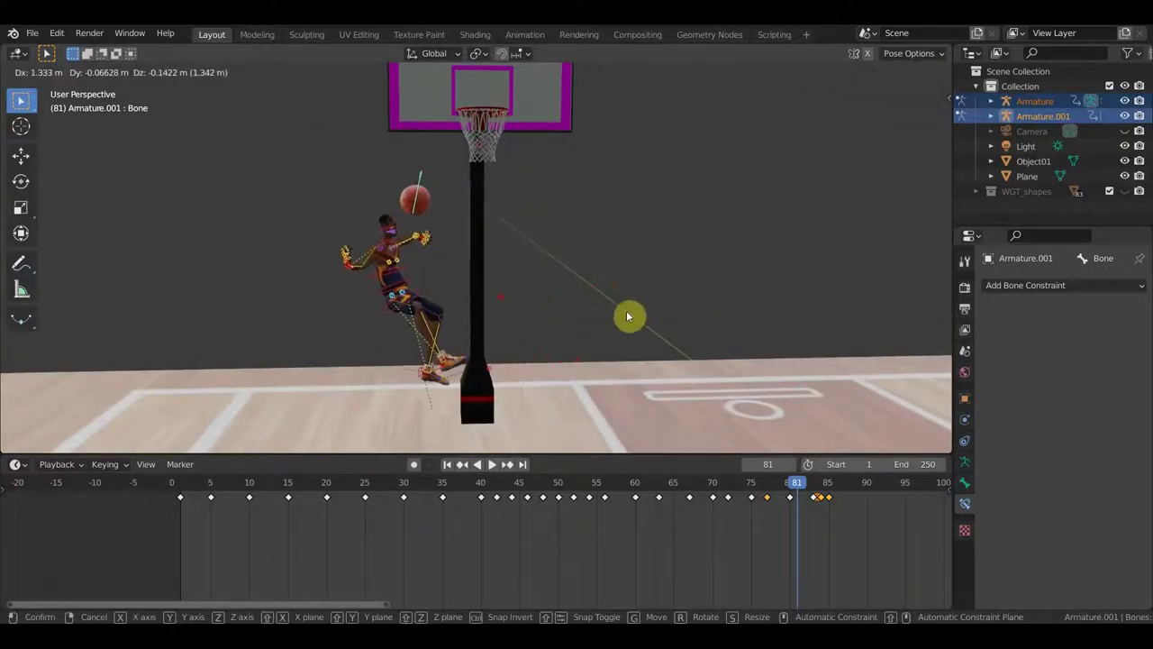
left_click(629, 316)
key("i")
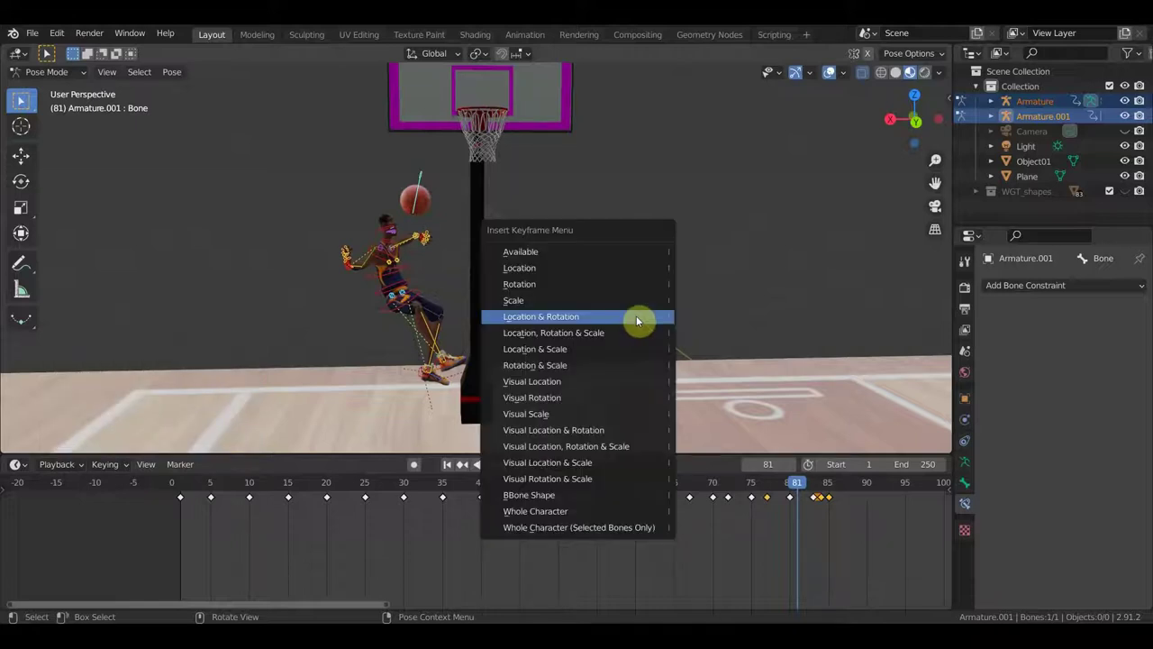
left_click(636, 316)
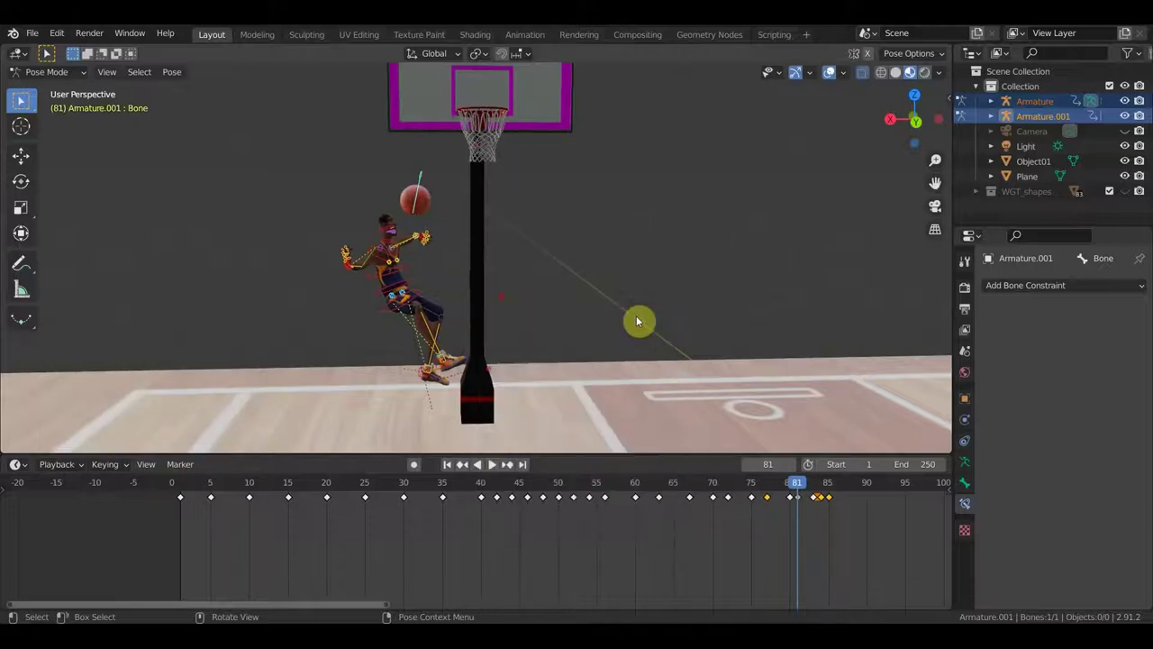
Step: Delete the keyframes at frame 80
left_click(790, 487)
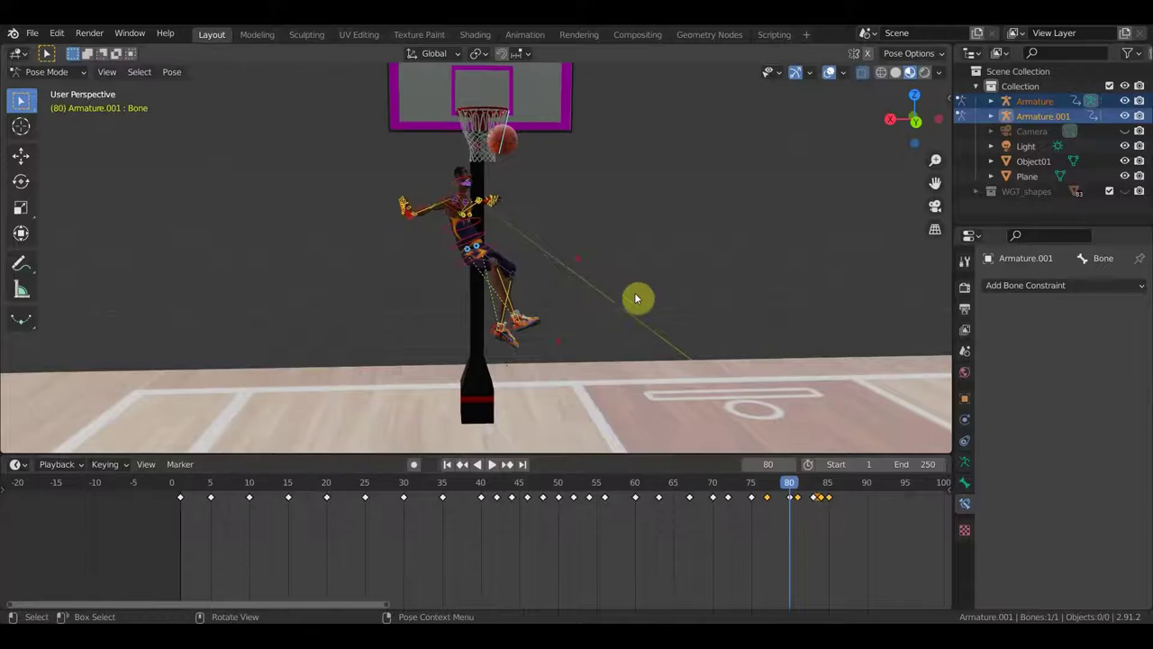
key("x")
left_click(793, 498)
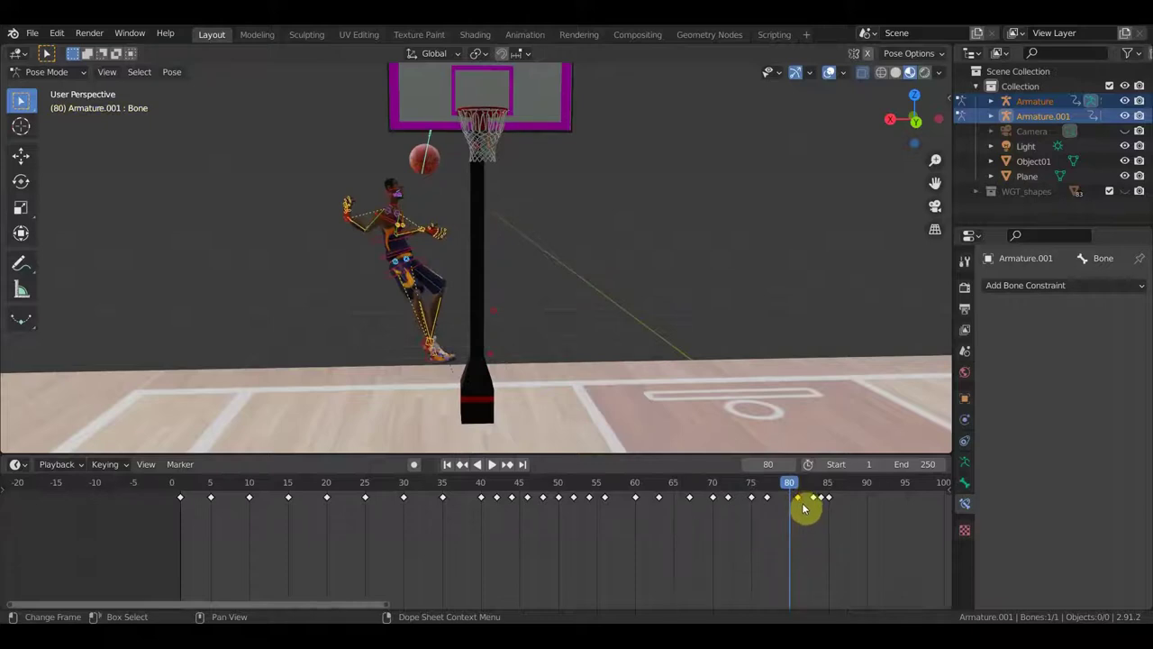
middle_click_drag(523, 360, 575, 286)
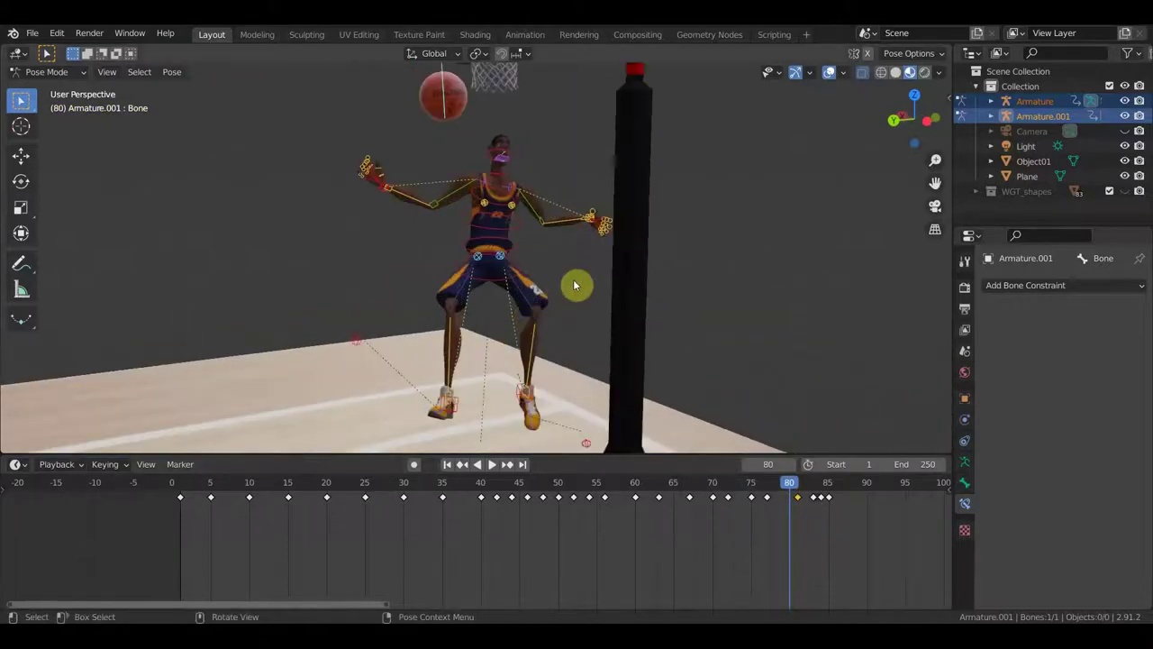
Step: Hide the overlays and review the motion across frames 79–81, settling on frame 80
left_click(829, 72)
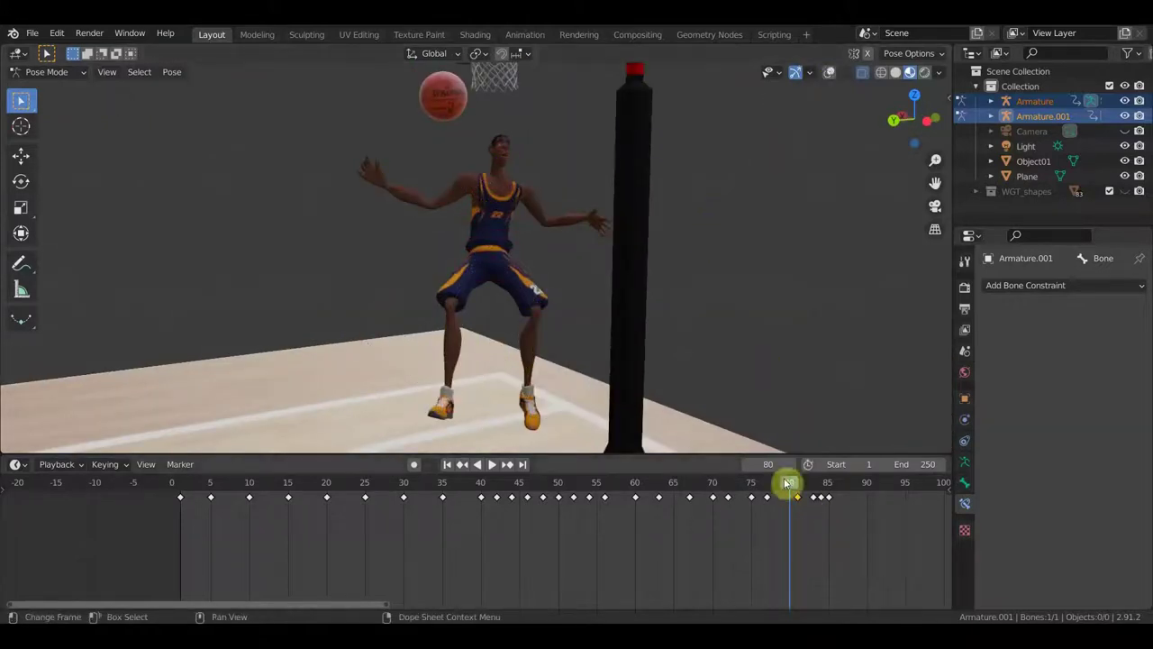
mouse_move(788, 488)
left_mouse_down()
mouse_move(809, 498)
mouse_move(795, 487)
left_mouse_up()
key("space")
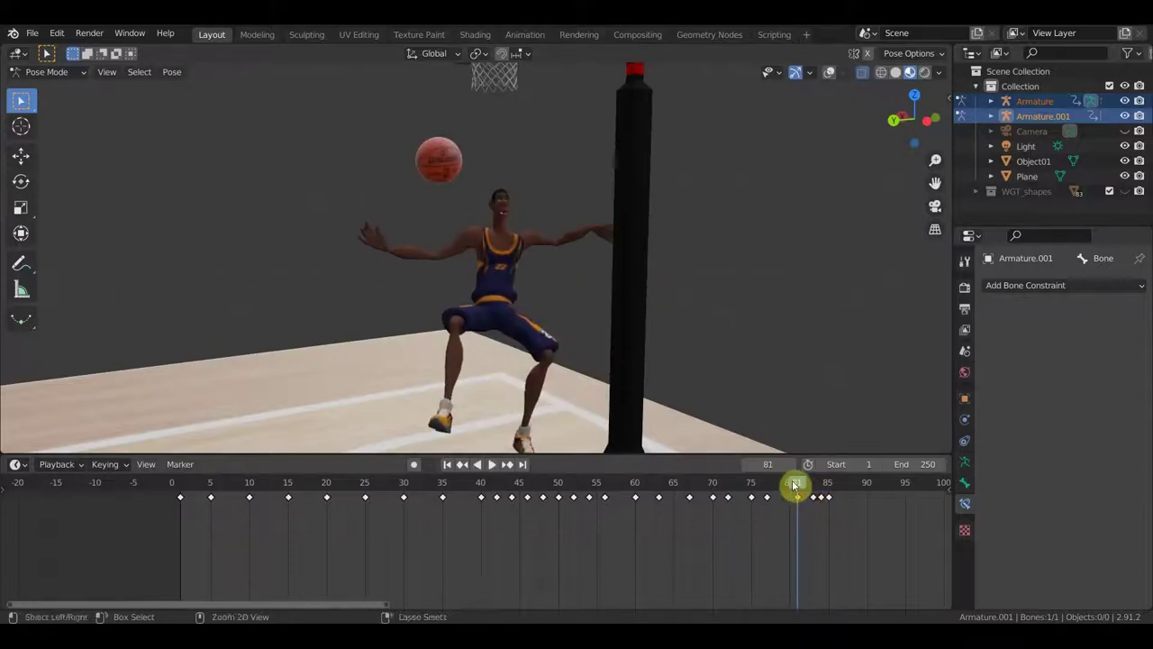
left_click(792, 487)
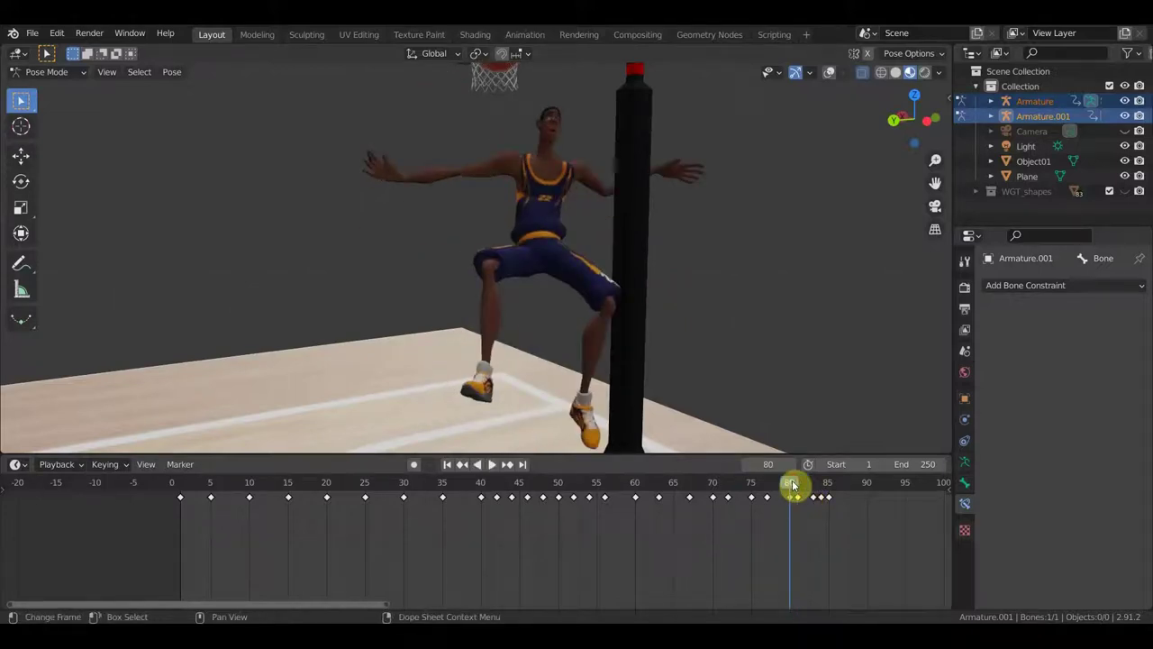
left_click_drag(792, 487, 795, 487)
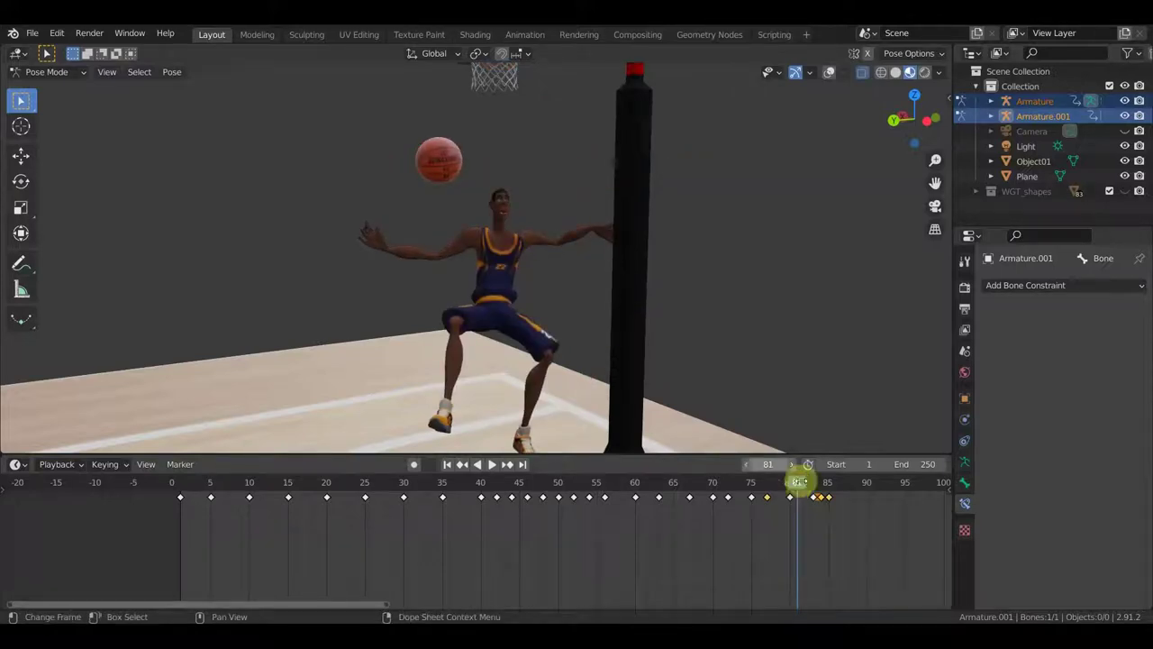
left_click_drag(795, 487, 790, 486)
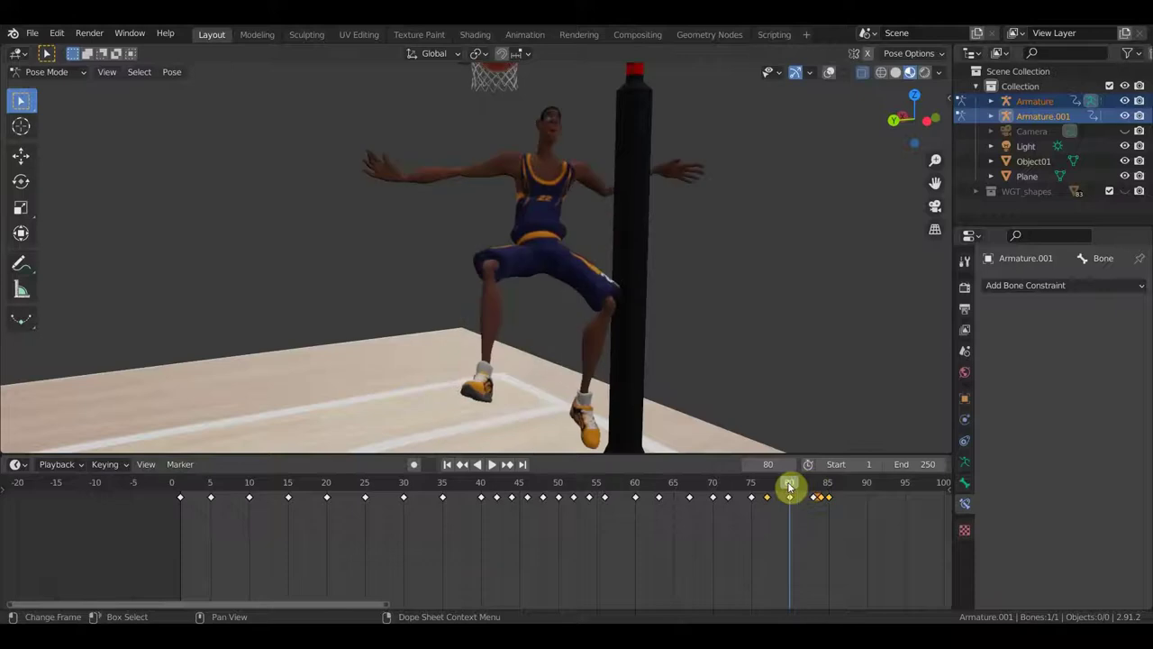
Step: Move the player toward the rim at frame 80 and show the overlays again
mouse_move(667, 405)
middle_mouse_down()
mouse_move(600, 358)
mouse_move(597, 267)
mouse_move(678, 264)
middle_mouse_up()
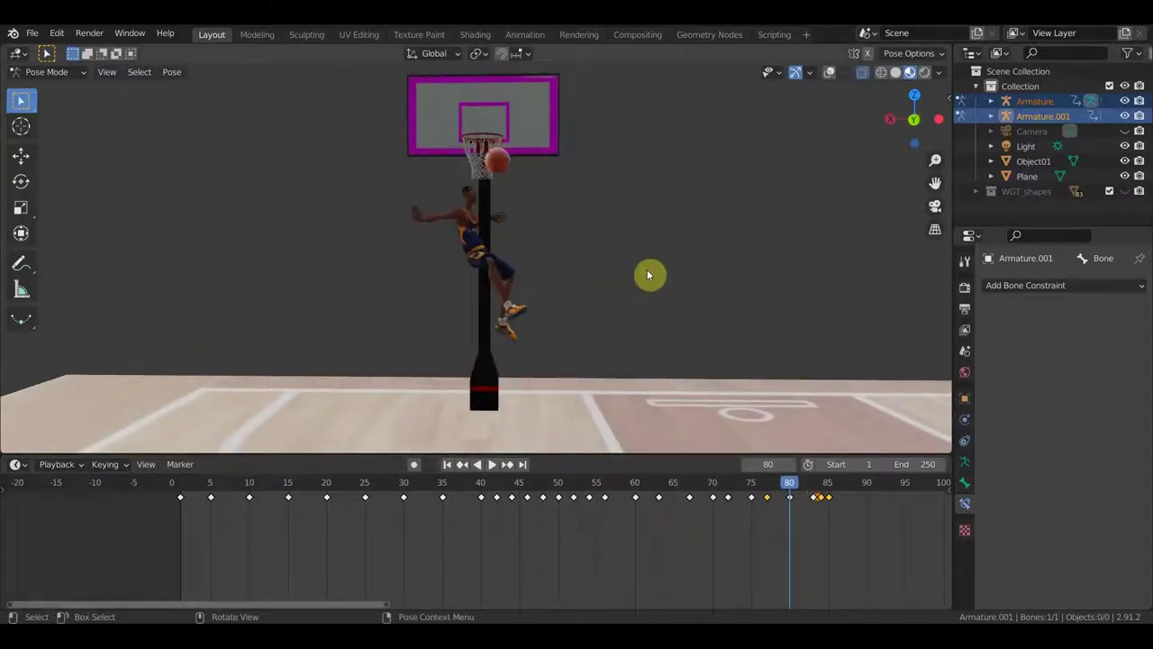
key("g")
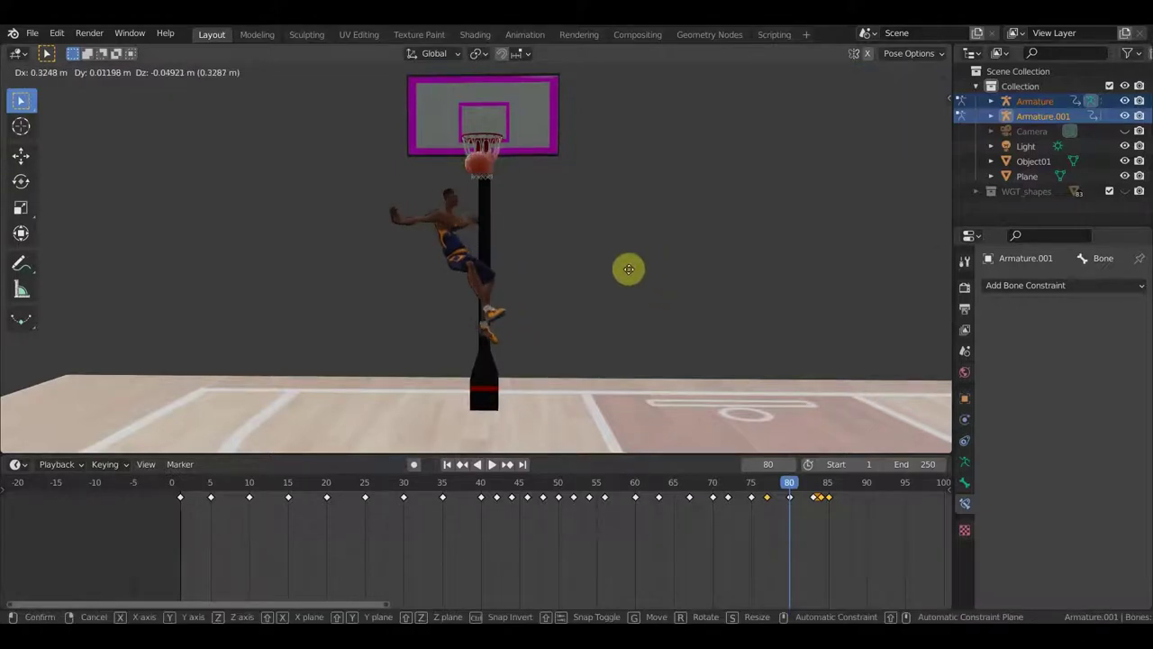
left_click(622, 263)
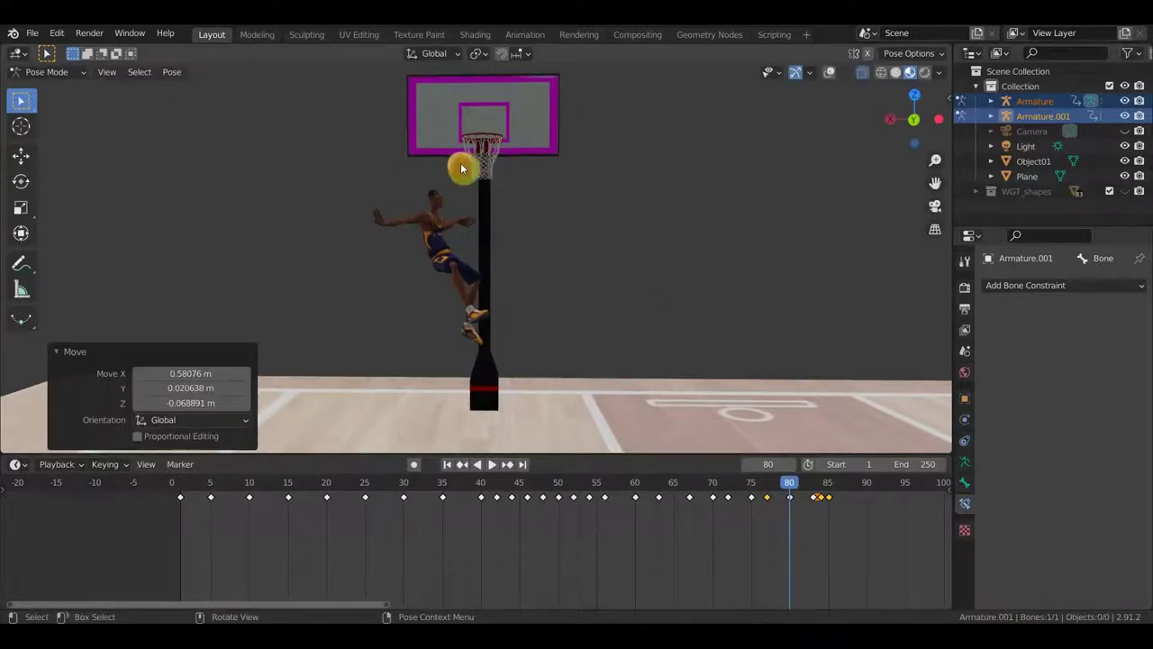
left_click(829, 74)
mouse_move(685, 126)
middle_mouse_down()
mouse_move(474, 184)
mouse_move(561, 190)
mouse_move(471, 135)
mouse_move(450, 95)
mouse_move(527, 132)
mouse_move(407, 126)
mouse_move(631, 136)
middle_mouse_up()
Step: Refine the bone so the ball sits in the rim, then key location and rotation
key("g")
left_click(500, 125)
key("g")
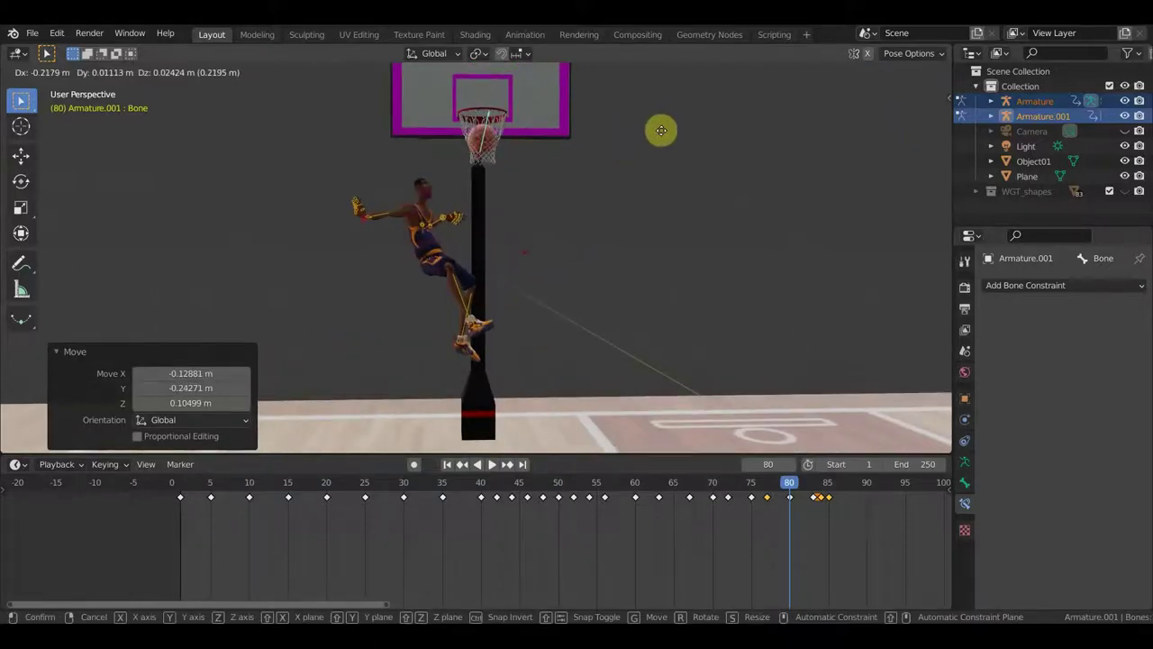
left_click(662, 130)
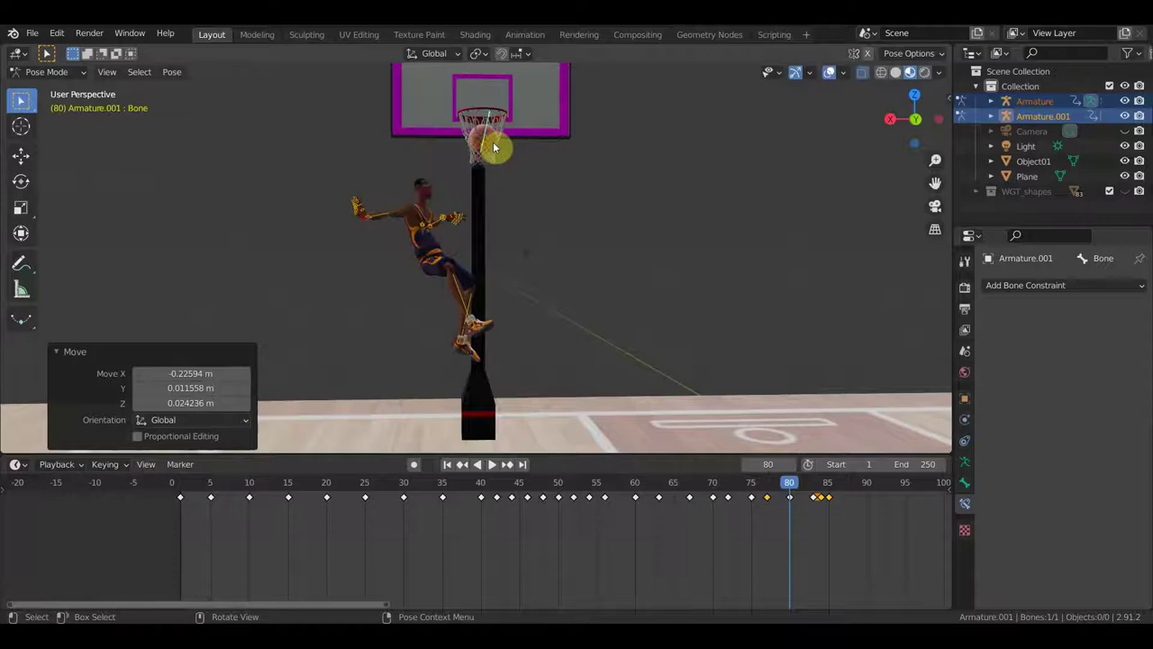
key("i")
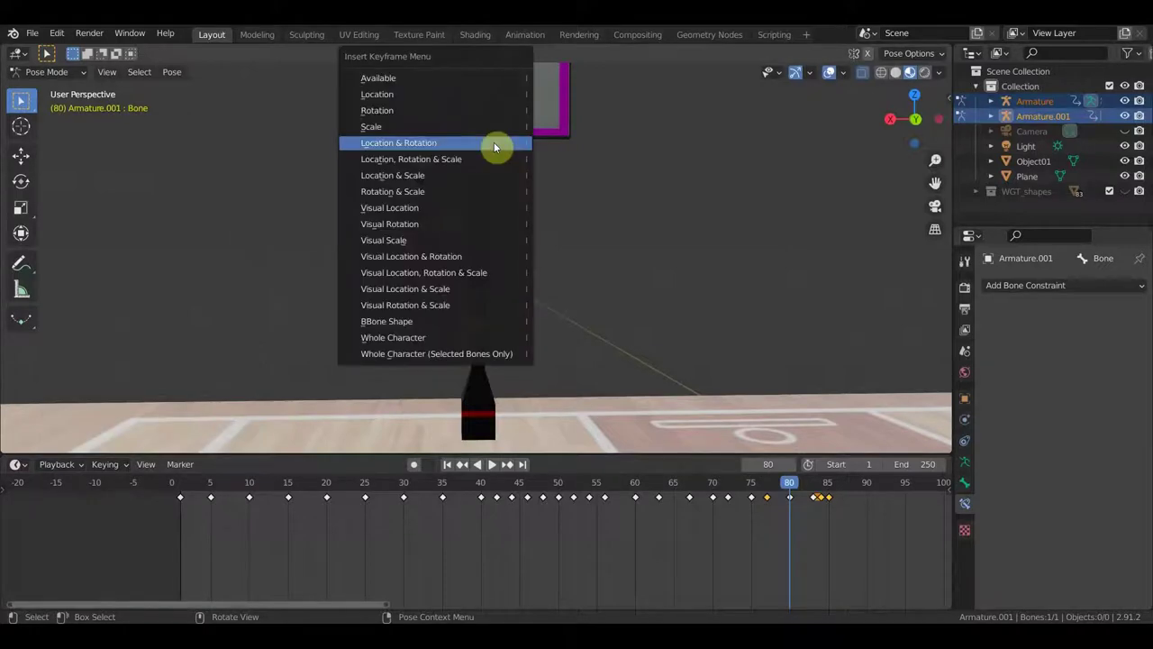
left_click(494, 143)
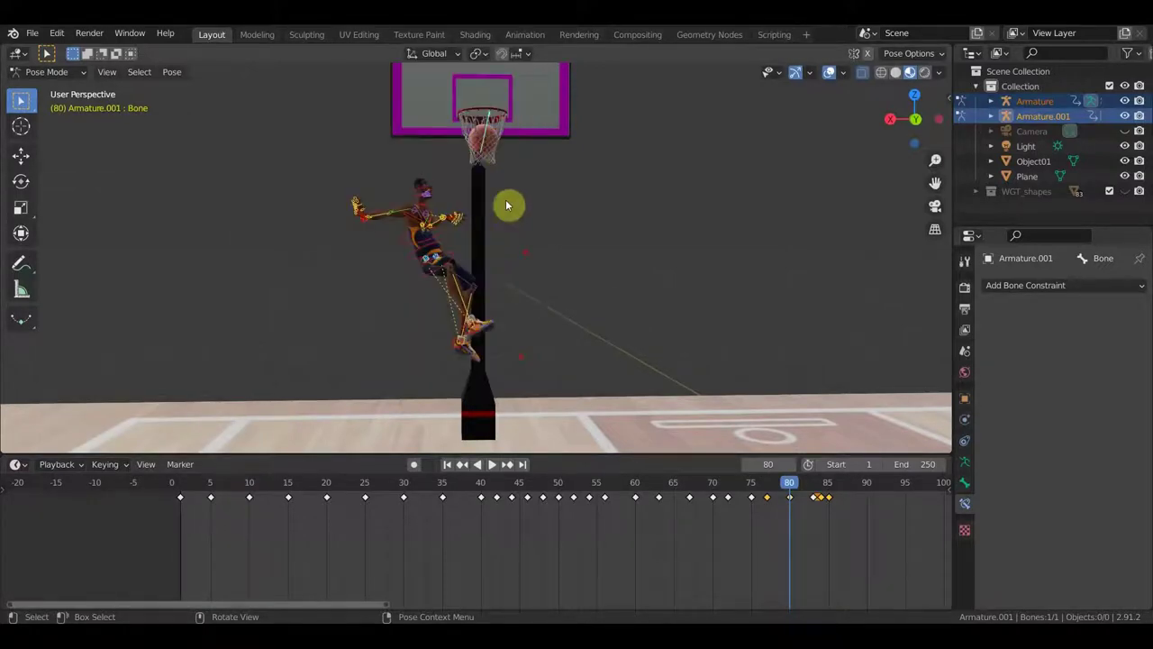
Step: Play the dunk from frame 76, stop at frame 83, and switch to front orthographic view
mouse_move(477, 126)
middle_mouse_down()
mouse_move(655, 168)
mouse_move(513, 312)
mouse_move(477, 242)
mouse_move(556, 229)
mouse_move(549, 188)
mouse_move(438, 204)
mouse_move(453, 219)
middle_mouse_up()
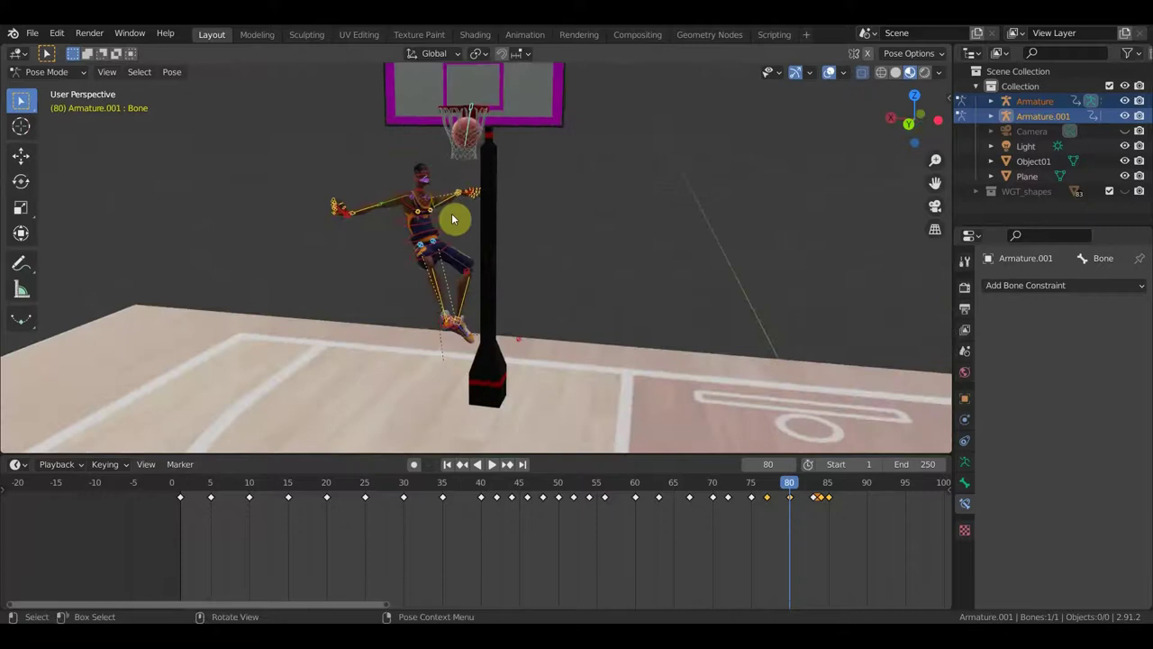
left_click_drag(793, 482, 752, 482)
key("space")
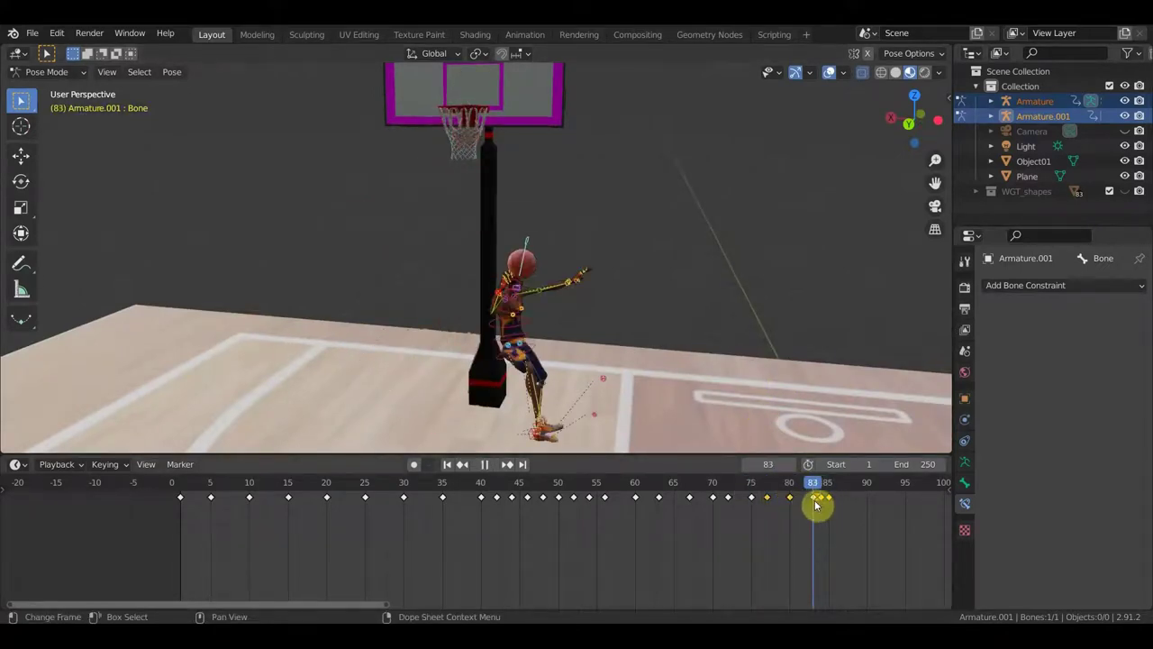
key("space")
mouse_move(738, 379)
middle_mouse_down()
mouse_move(662, 348)
mouse_move(718, 355)
mouse_move(731, 248)
mouse_move(767, 273)
mouse_move(857, 270)
mouse_move(84, 274)
mouse_move(111, 265)
middle_mouse_up()
key("KP_1")
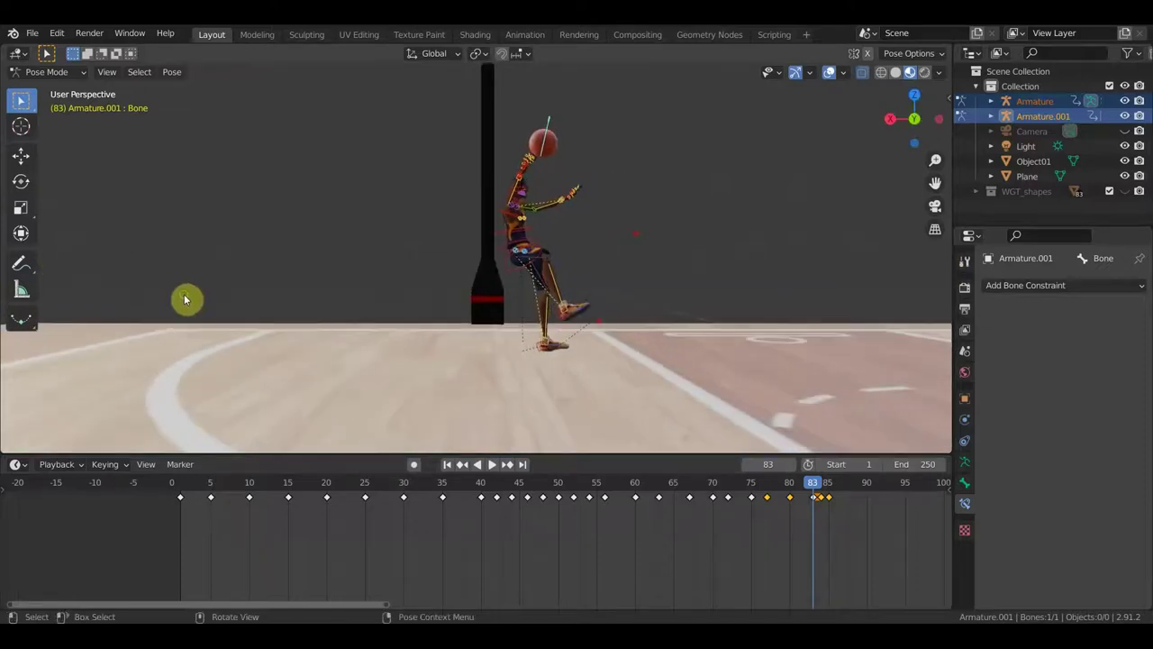
Step: Move the player left and key location and rotation at frame 83
key("g")
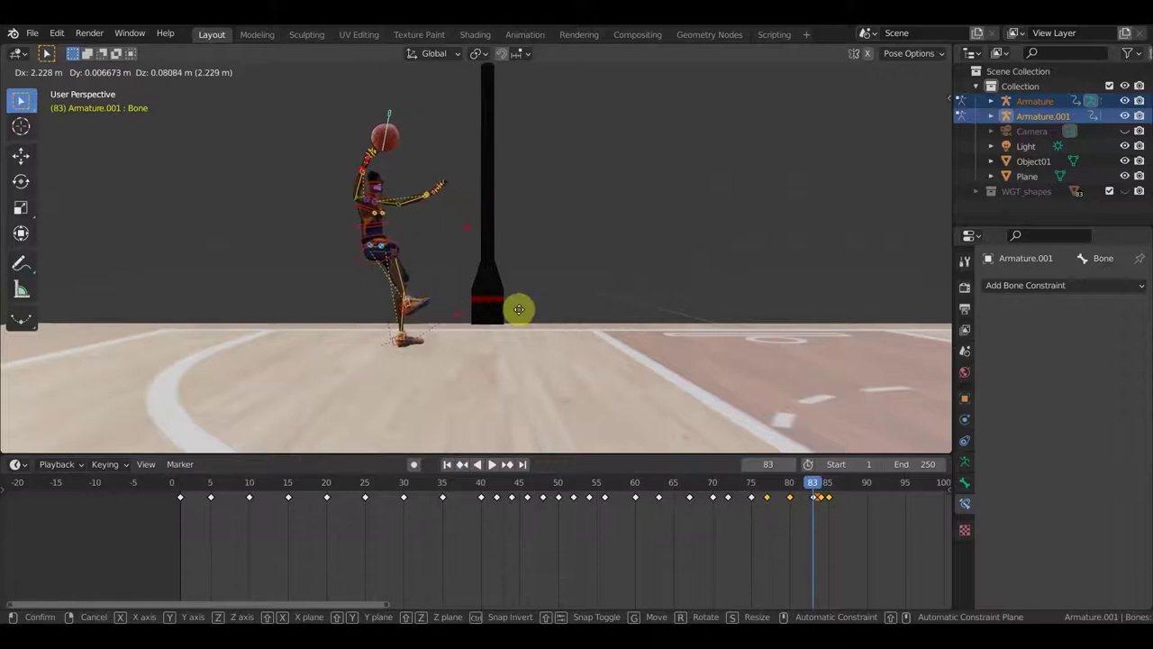
left_click(518, 317)
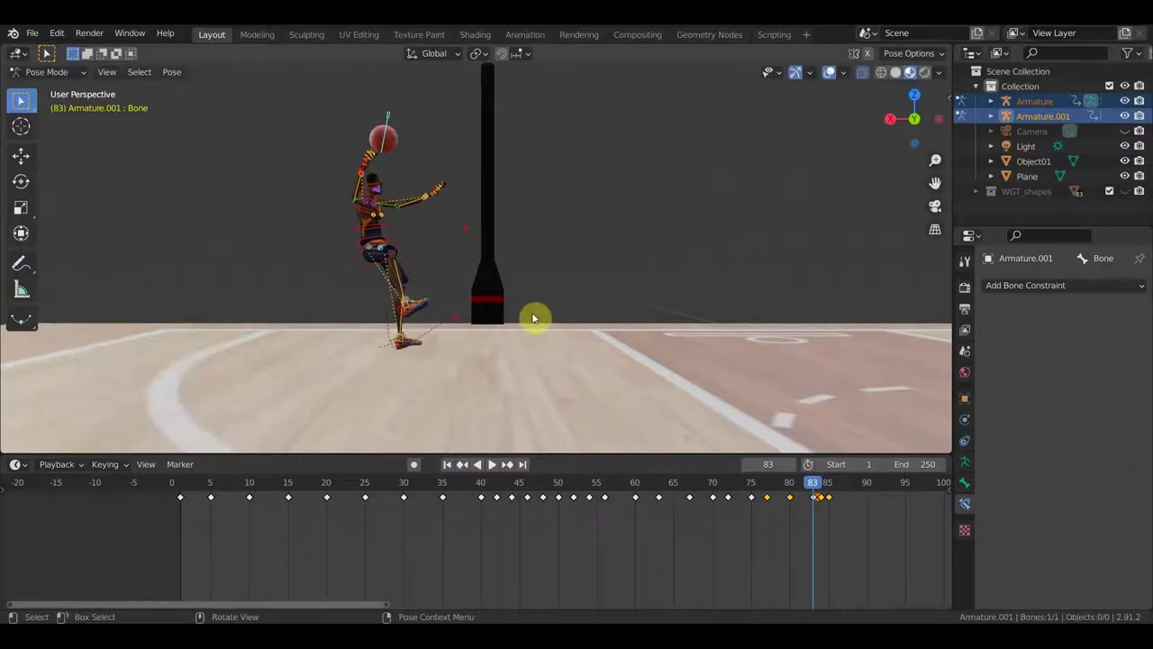
key("i")
left_click(532, 316)
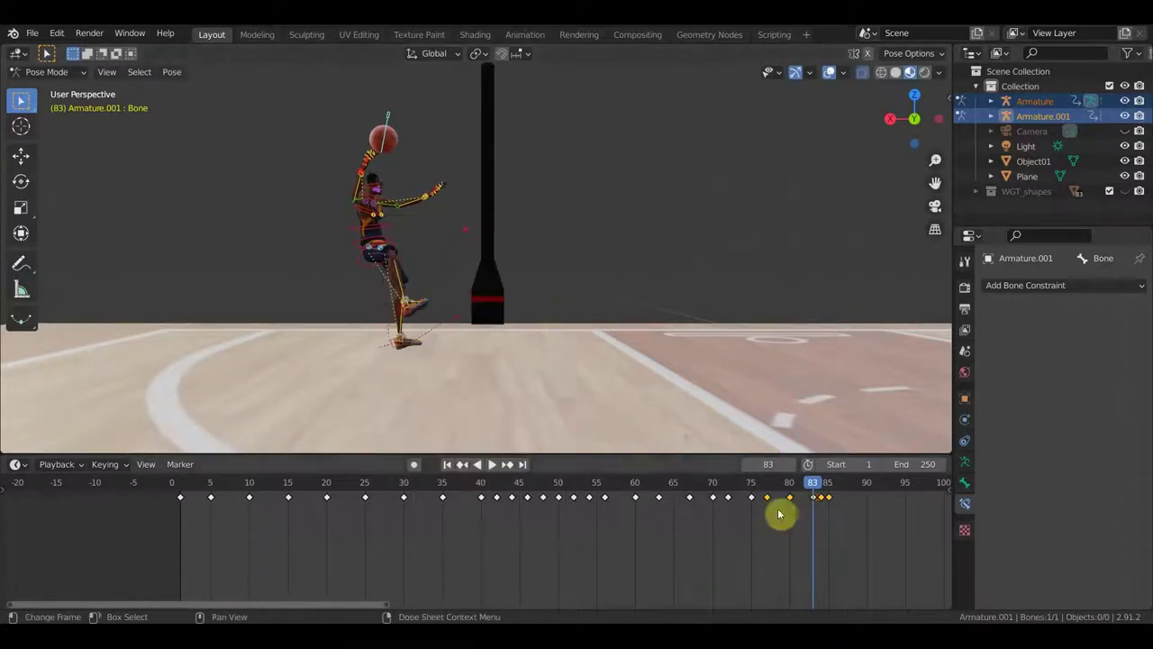
Step: Delete the stray keyframes at frame 84
left_click(820, 486)
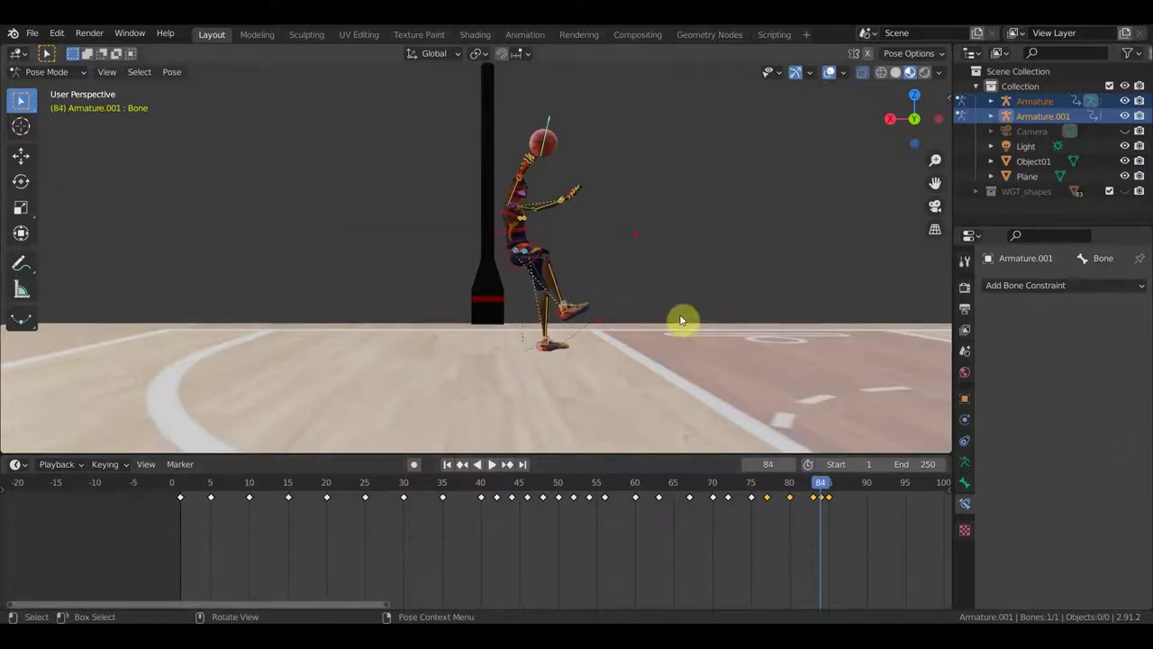
right_click(824, 503)
left_click(824, 503)
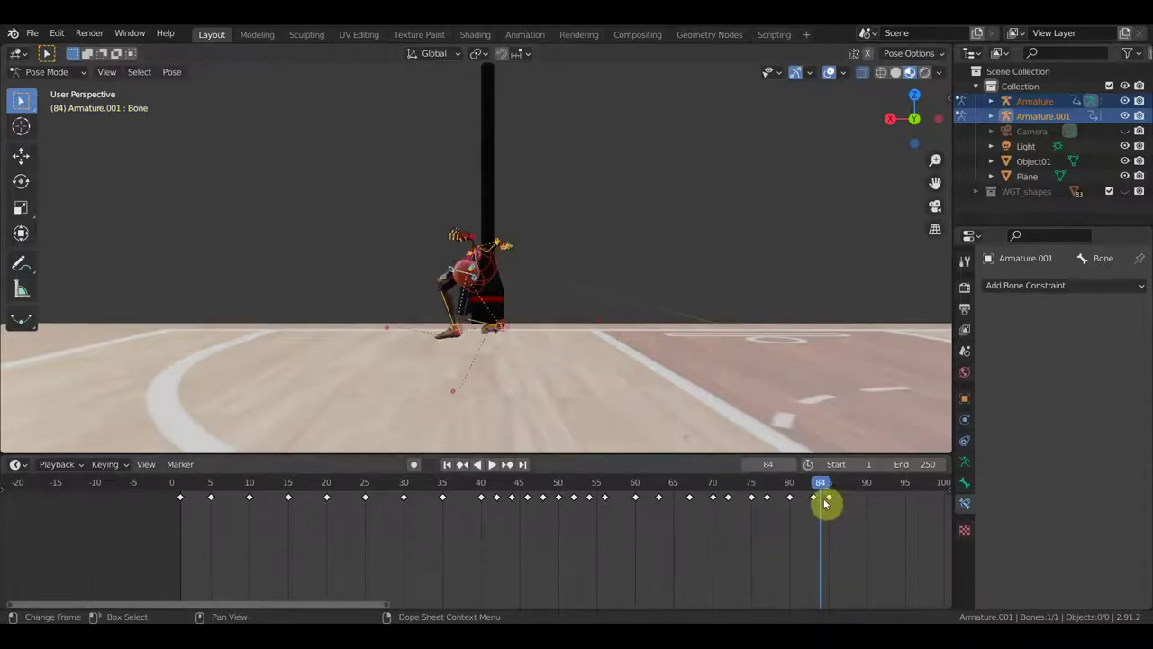
Step: At frame 85, shift the player across the court and key location and rotation
key("space")
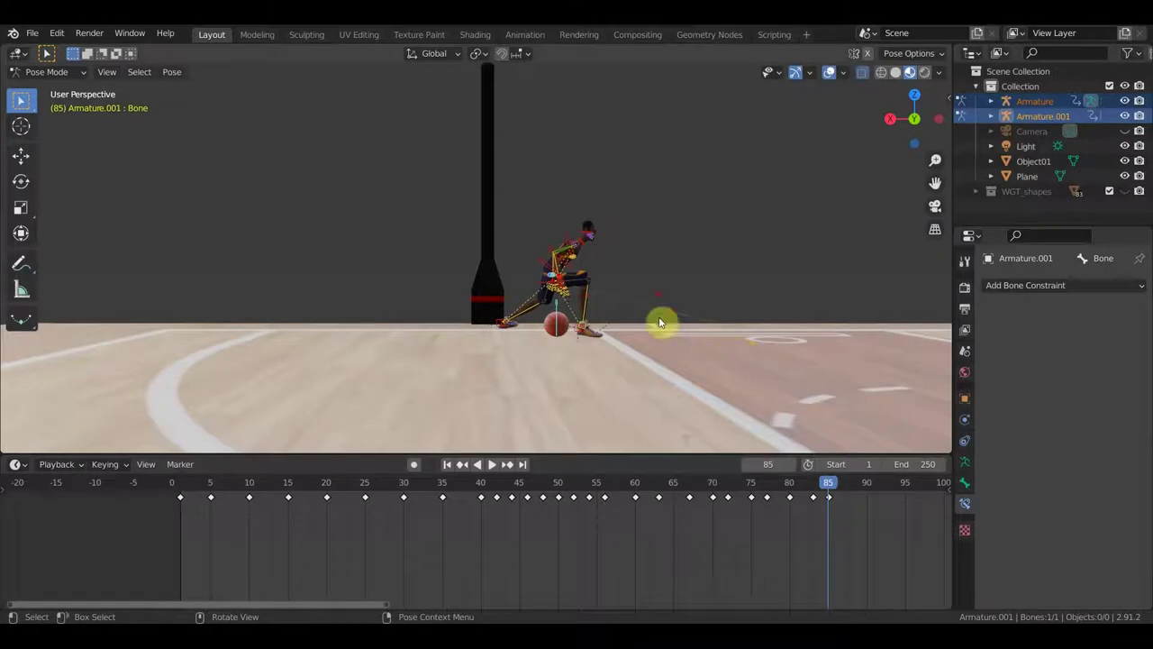
key("g")
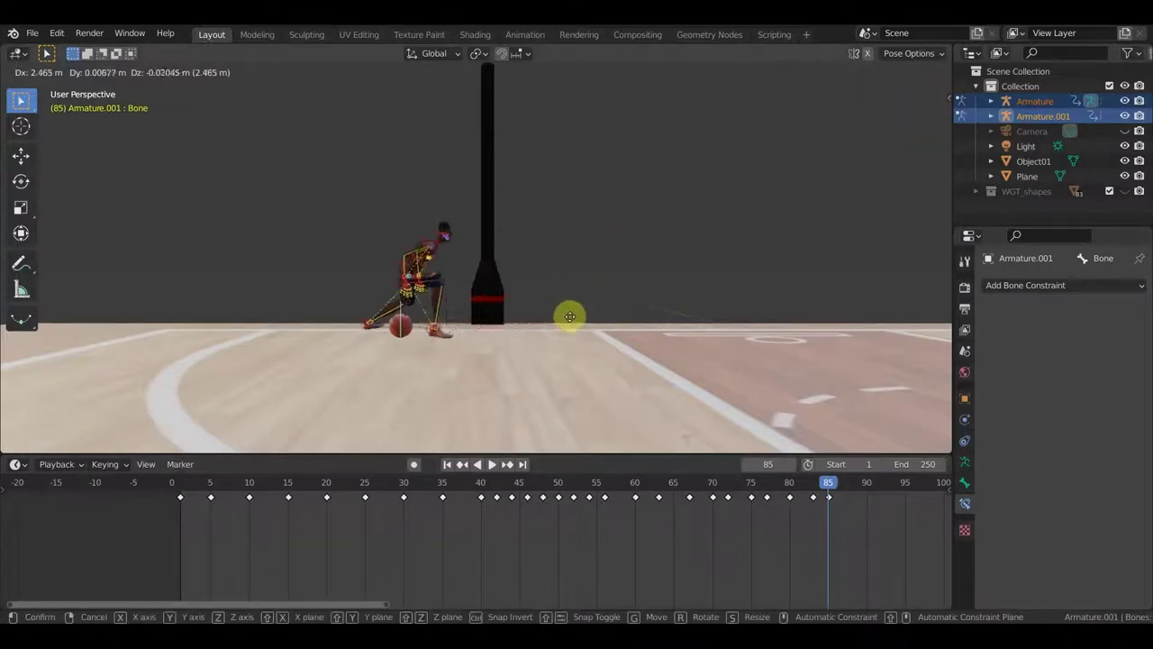
left_click(529, 326)
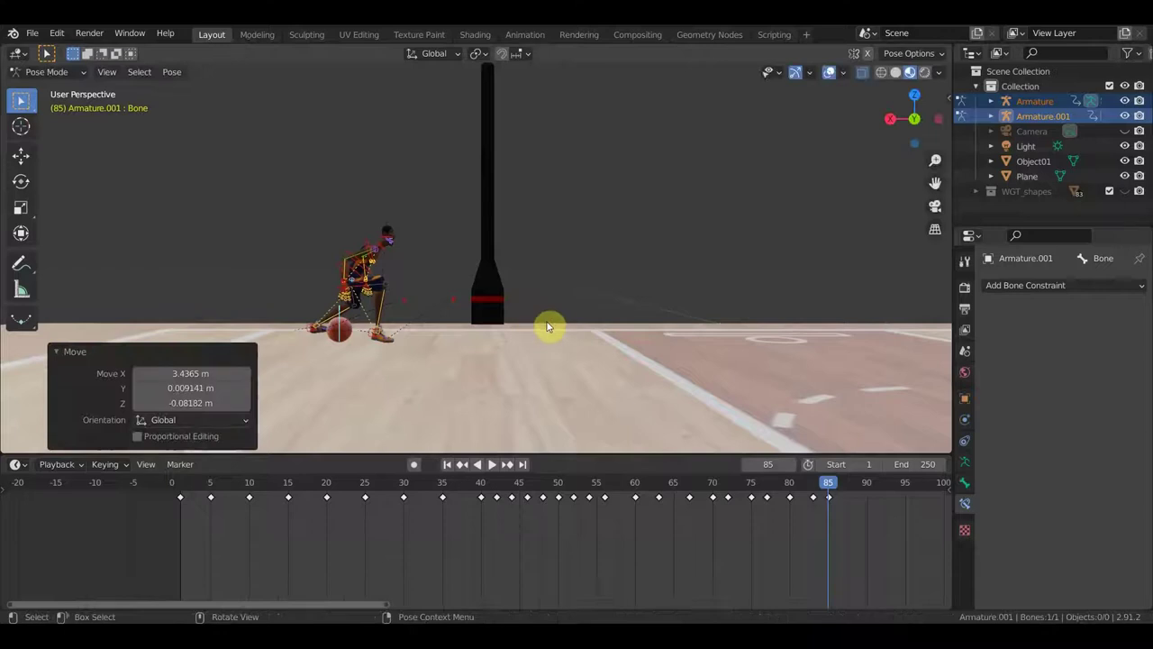
key("g")
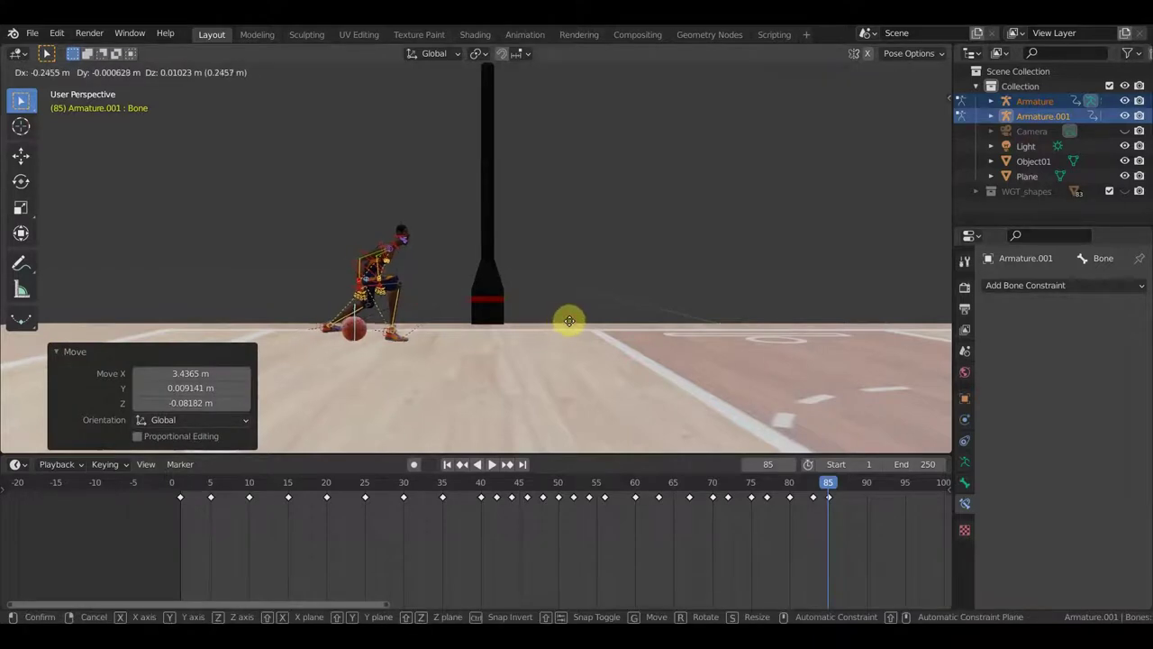
left_click(576, 325)
key("i")
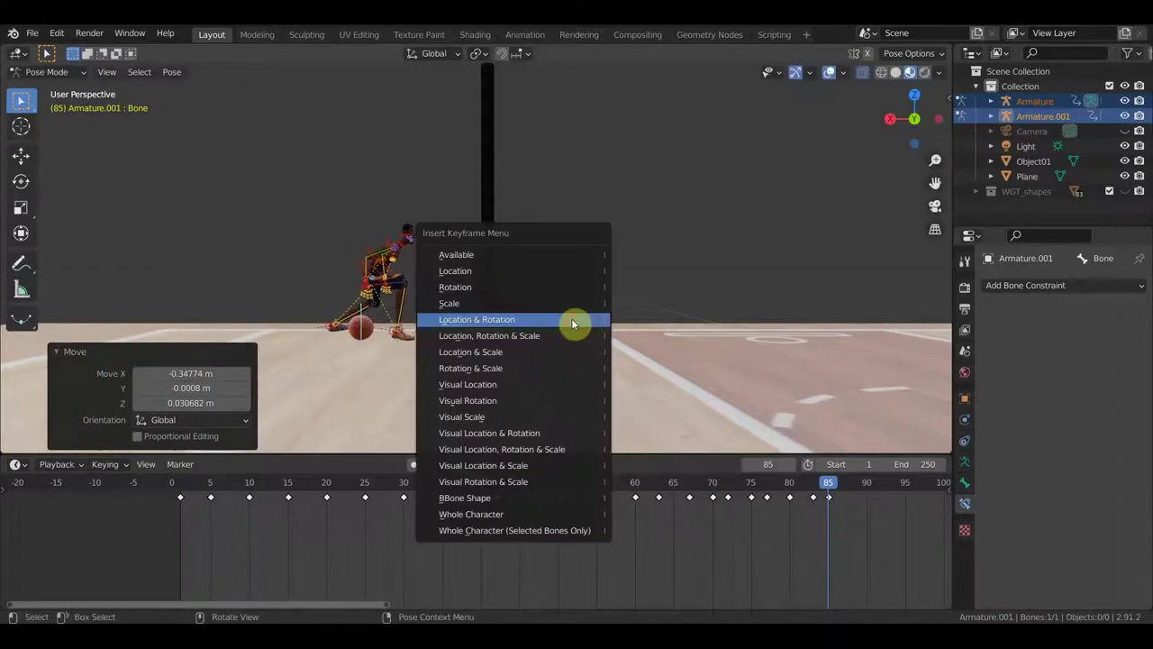
left_click(573, 320)
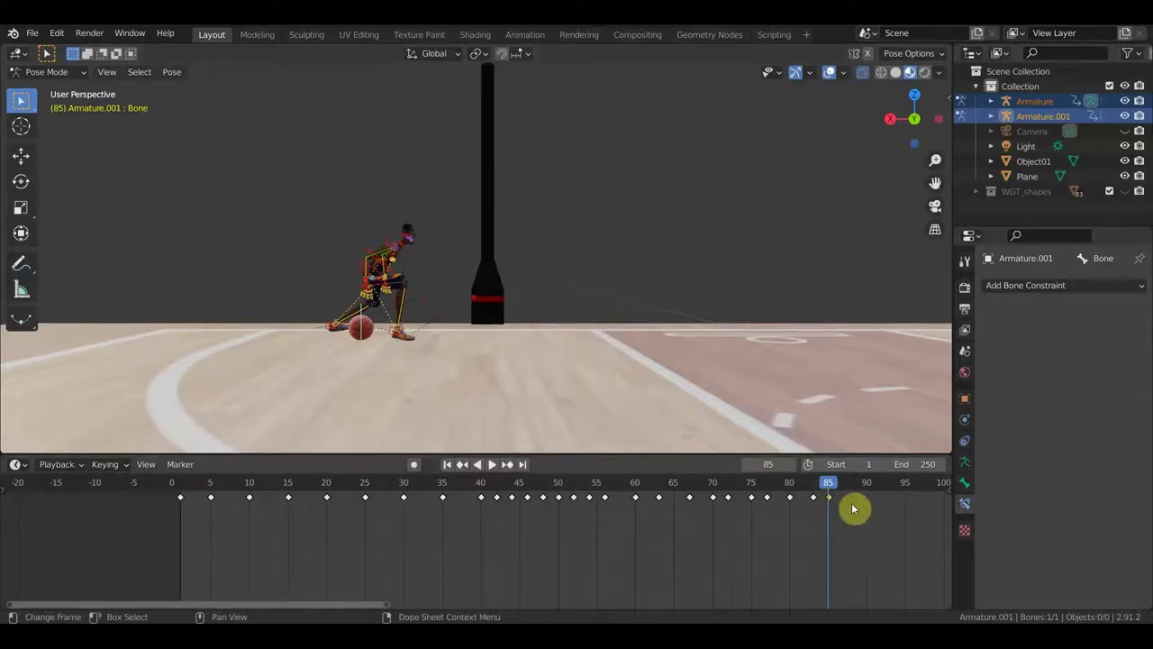
Step: Zoom the timeline to frames 50–125 and shift the keyframe near frame 84 to new timing
scroll(838, 514, "up", 3)
middle_click_drag(857, 528, 278, 566)
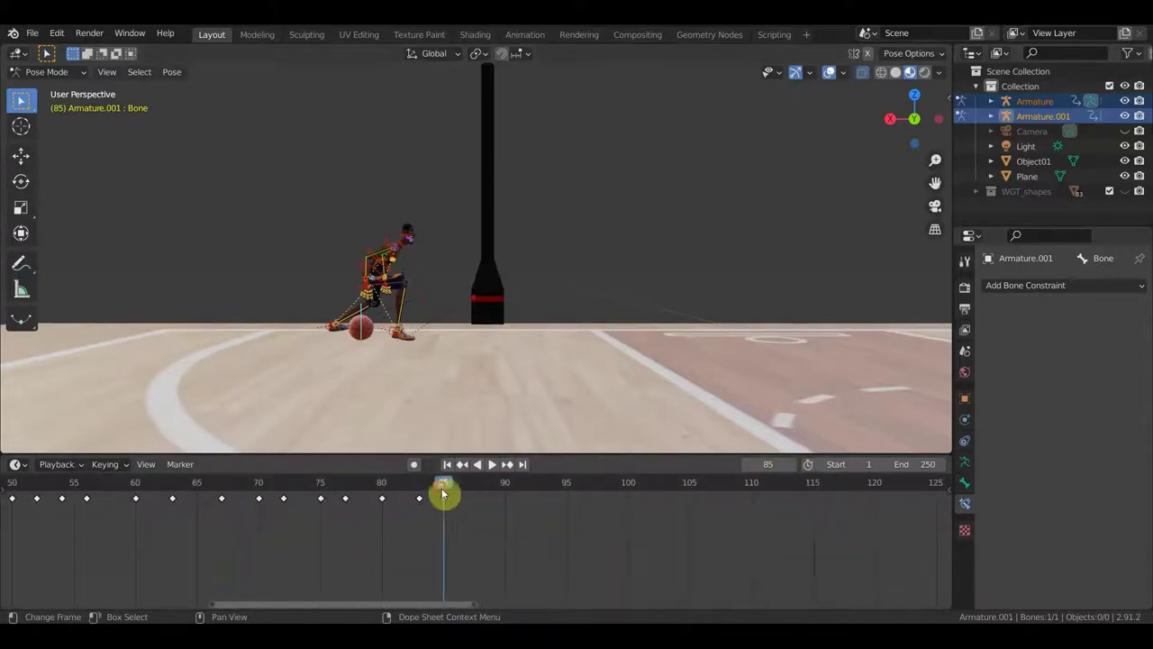
left_click_drag(442, 498, 429, 498)
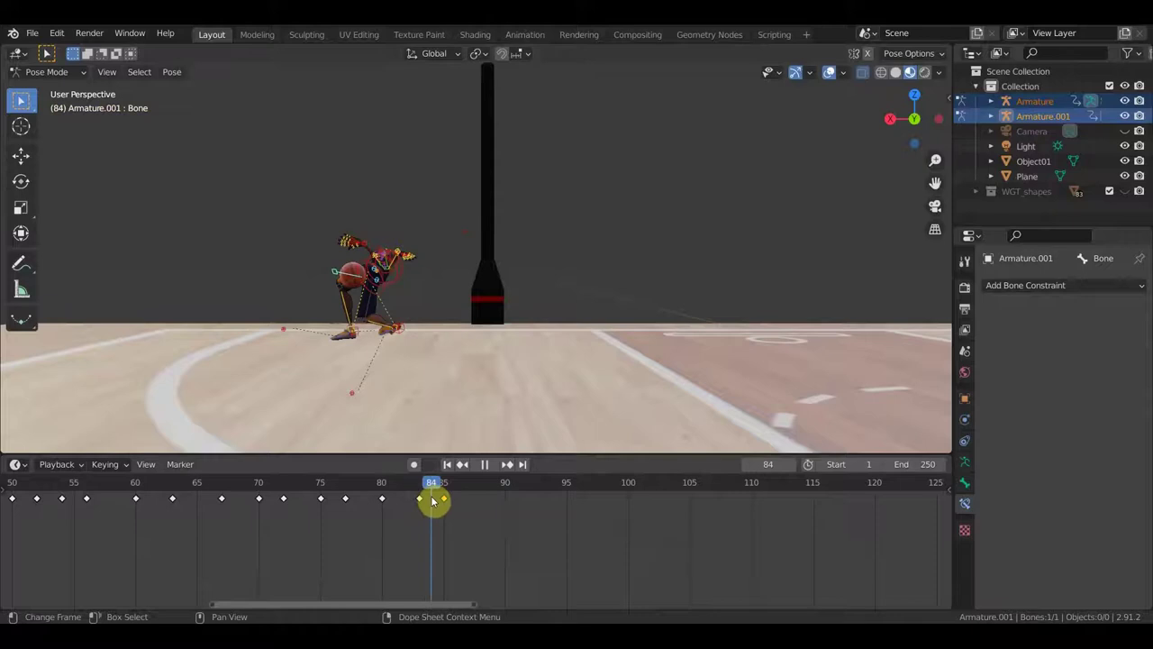
middle_click_drag(487, 347, 351, 401)
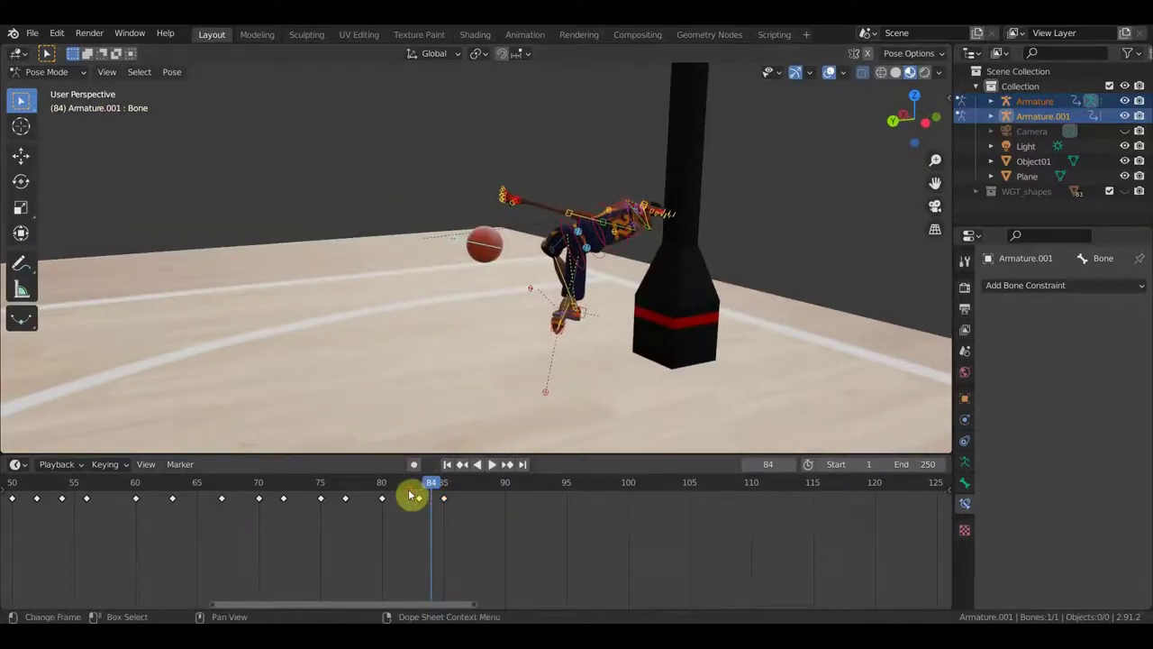
key("g")
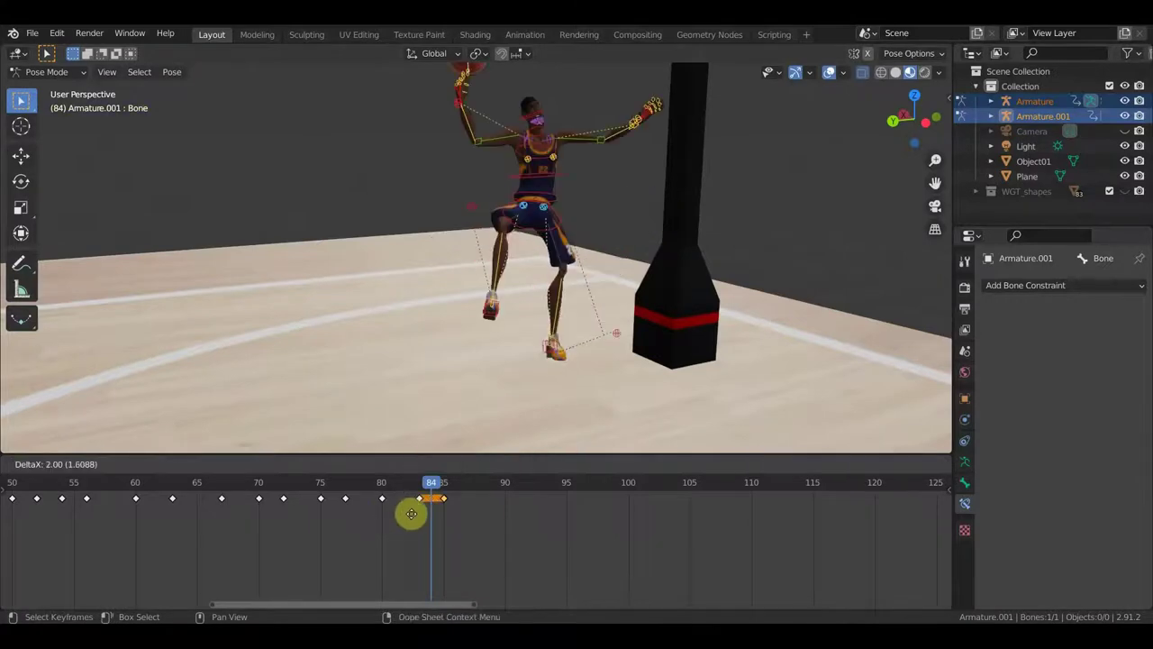
left_click(406, 512)
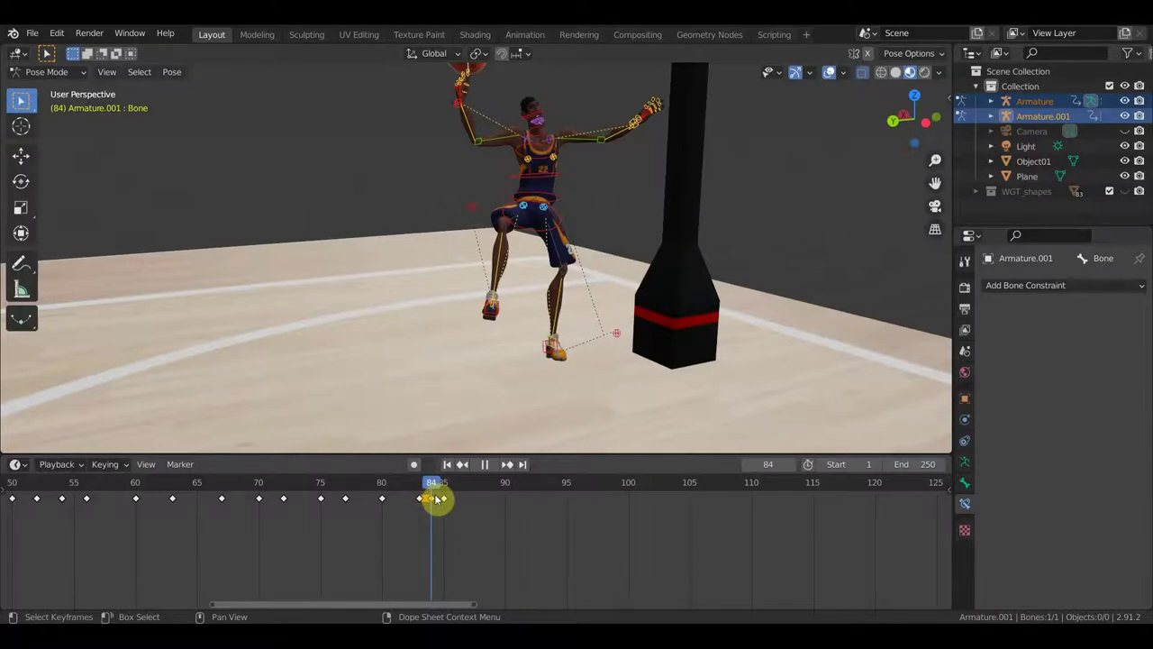
Step: Draw an annotation stroke on the court beside the player's feet at frame 84
mouse_move(443, 505)
left_mouse_down()
mouse_move(432, 502)
mouse_move(444, 502)
left_mouse_up()
mouse_move(532, 415)
middle_mouse_down()
mouse_move(546, 383)
mouse_move(522, 366)
mouse_move(794, 312)
mouse_move(793, 334)
middle_mouse_up()
left_click(441, 491)
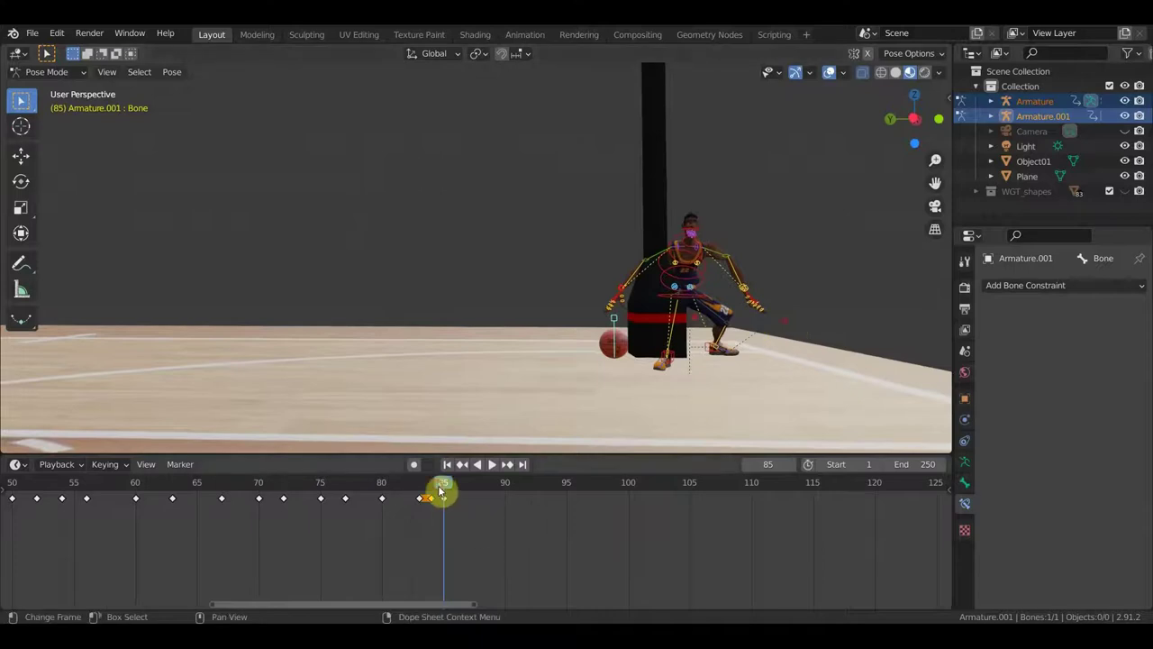
left_click_drag(441, 491, 431, 490)
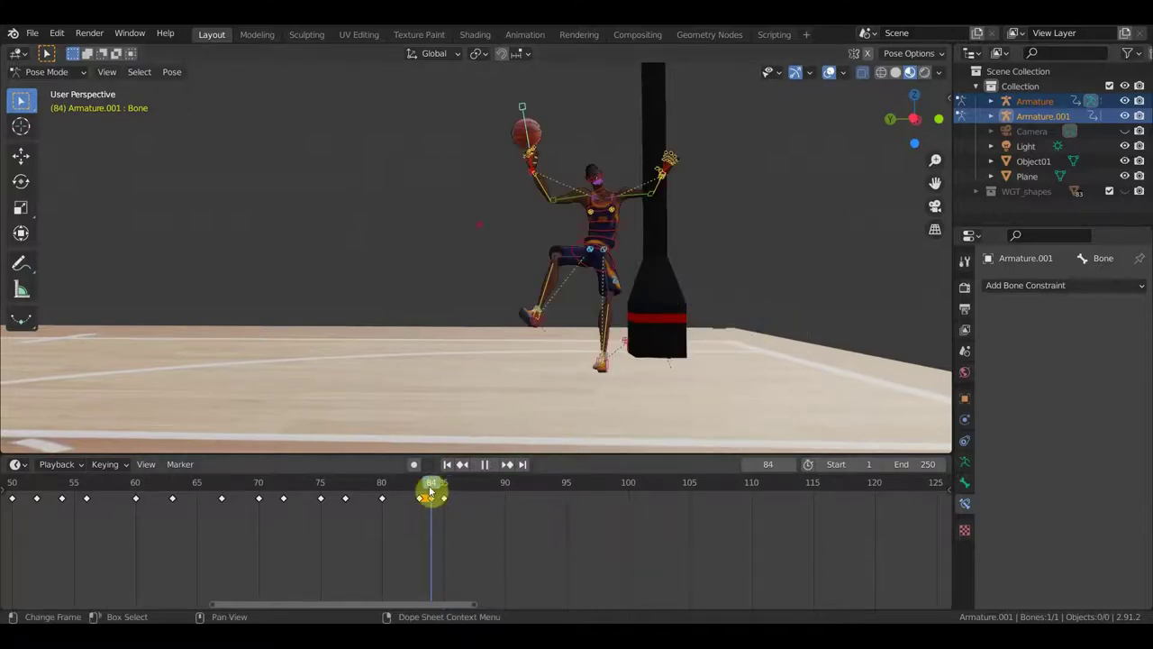
left_click(21, 262)
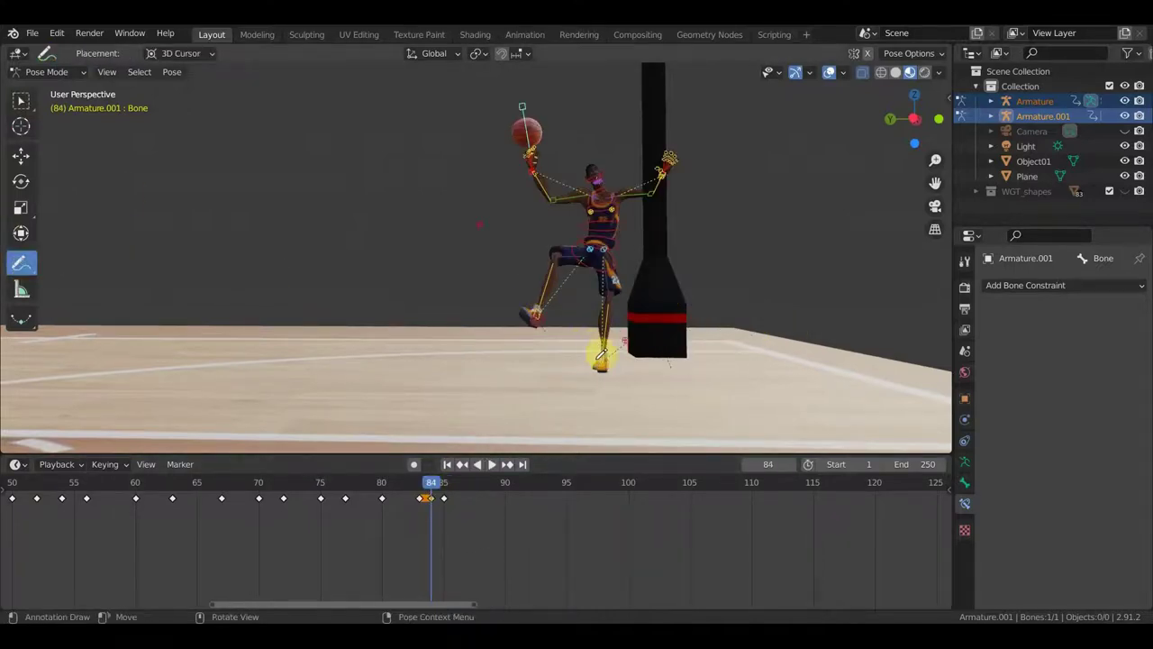
left_click(22, 101)
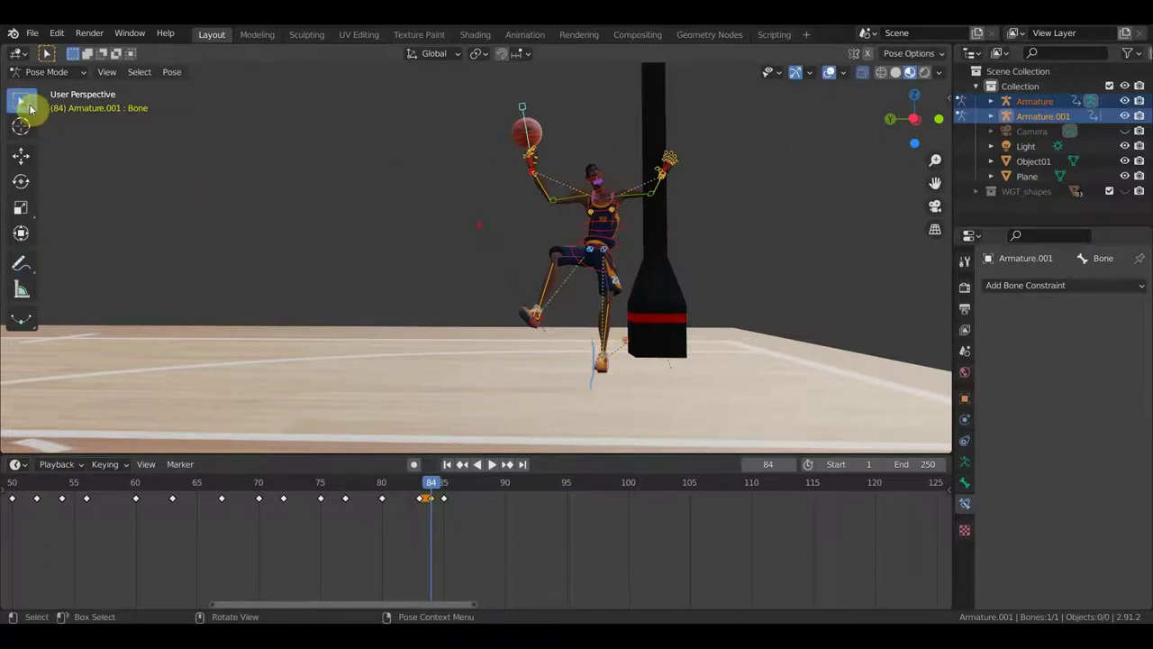
left_click(446, 494)
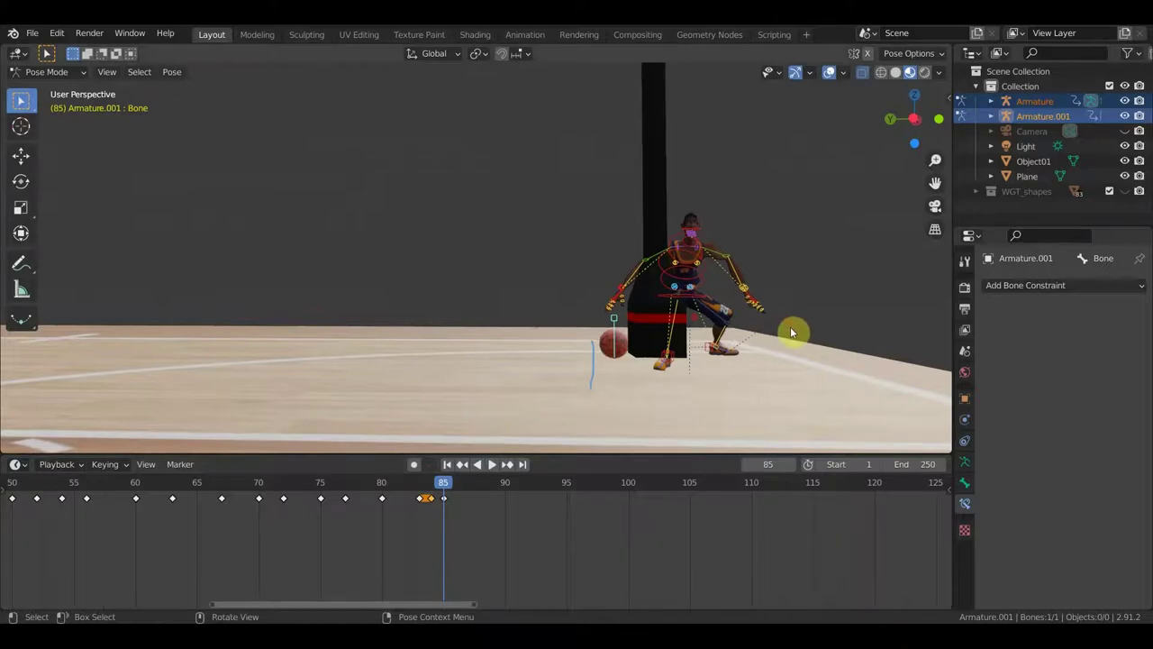
key("g")
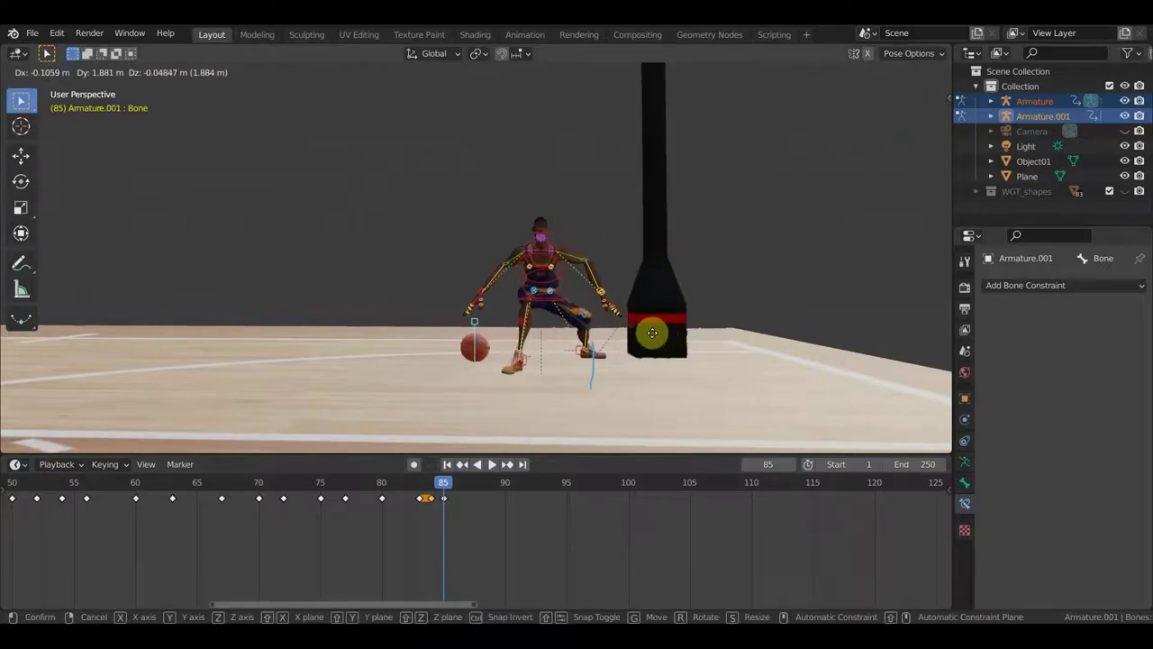
Step: Key the player's shifted pose at frame 85, then switch to the annotation eraser at frame 84
left_click(658, 333)
mouse_move(663, 334)
middle_mouse_down()
mouse_move(471, 351)
mouse_move(572, 330)
mouse_move(647, 337)
mouse_move(644, 329)
mouse_move(655, 340)
middle_mouse_up()
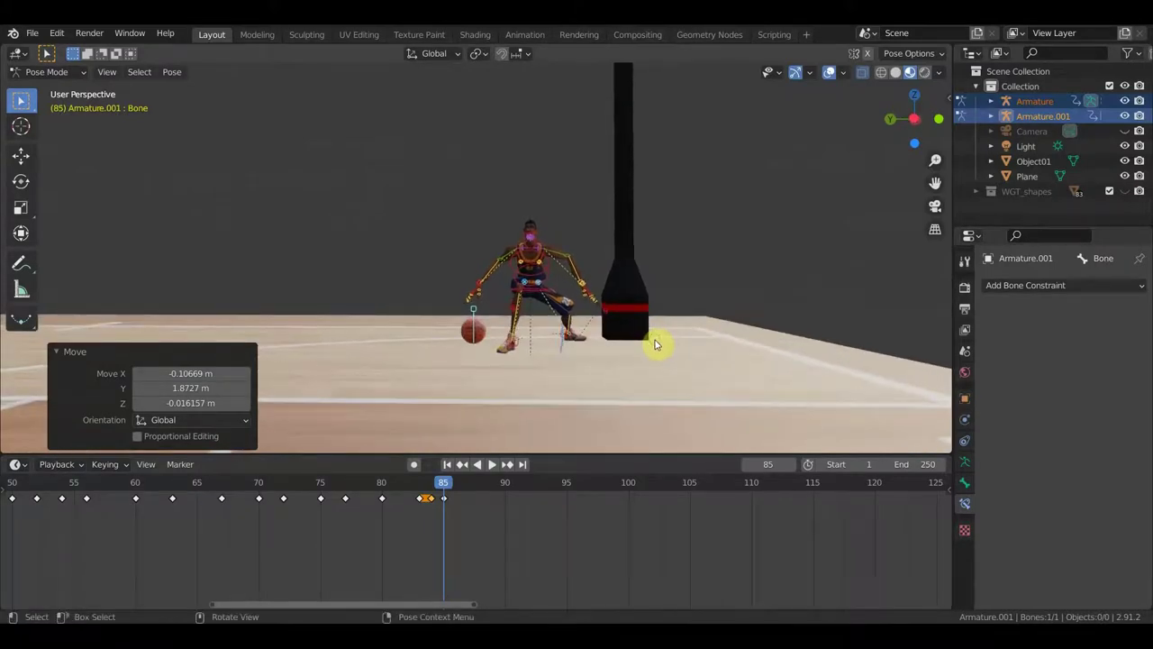
key("i")
left_click(646, 342)
mouse_move(442, 482)
left_mouse_down()
mouse_move(429, 495)
mouse_move(460, 499)
mouse_move(281, 503)
mouse_move(491, 520)
mouse_move(468, 521)
left_mouse_up()
left_click_drag(21, 263, 85, 379)
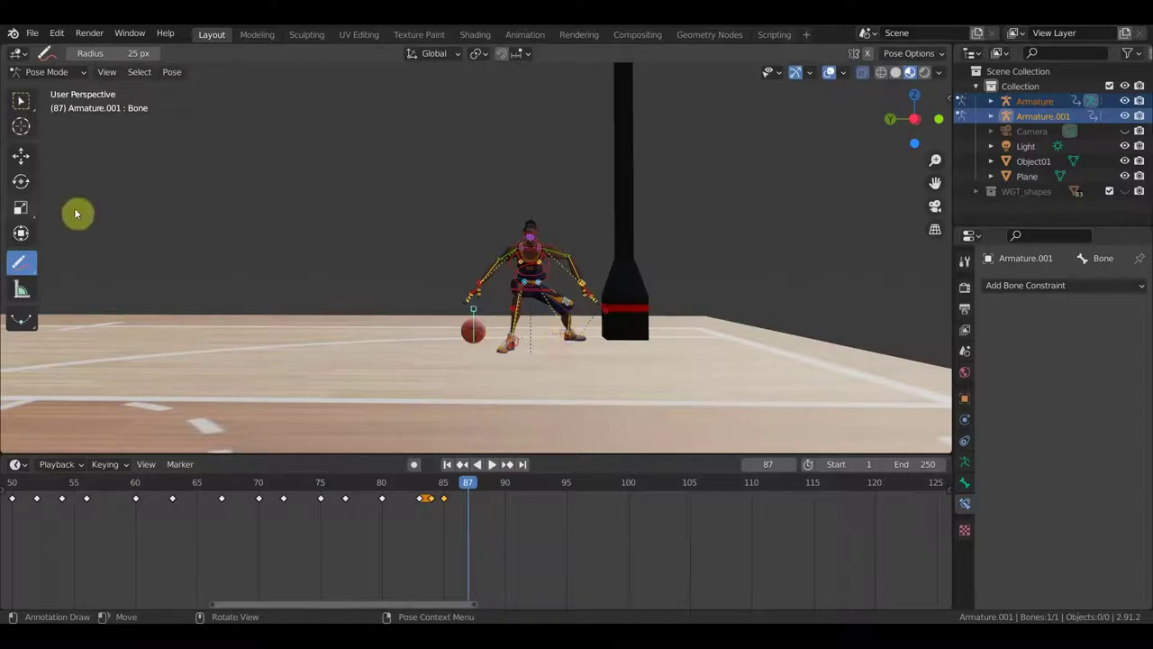
Step: Switch back to the Select tool and save the blend file
left_click(21, 100)
left_click(34, 34)
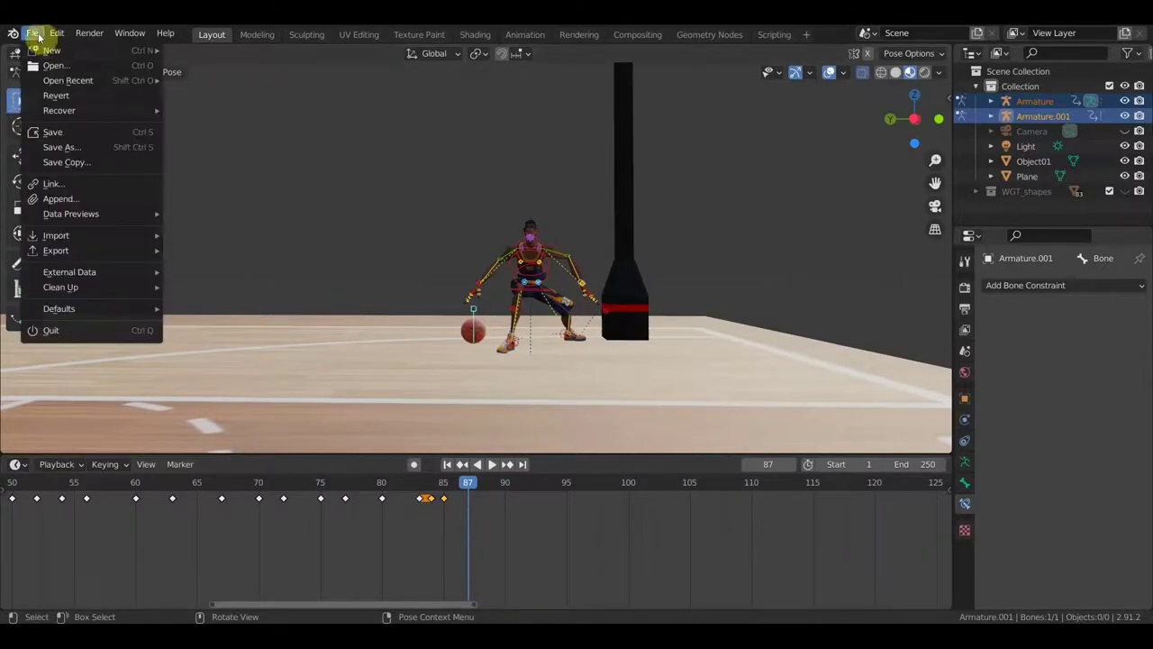
left_click(76, 132)
Step: Deselect the bone, return to Object Mode, and select the court floor plane
mouse_move(541, 423)
middle_mouse_down()
mouse_move(603, 314)
mouse_move(556, 324)
mouse_move(628, 391)
mouse_move(600, 415)
mouse_move(572, 374)
mouse_move(613, 355)
middle_mouse_up()
left_click(562, 354)
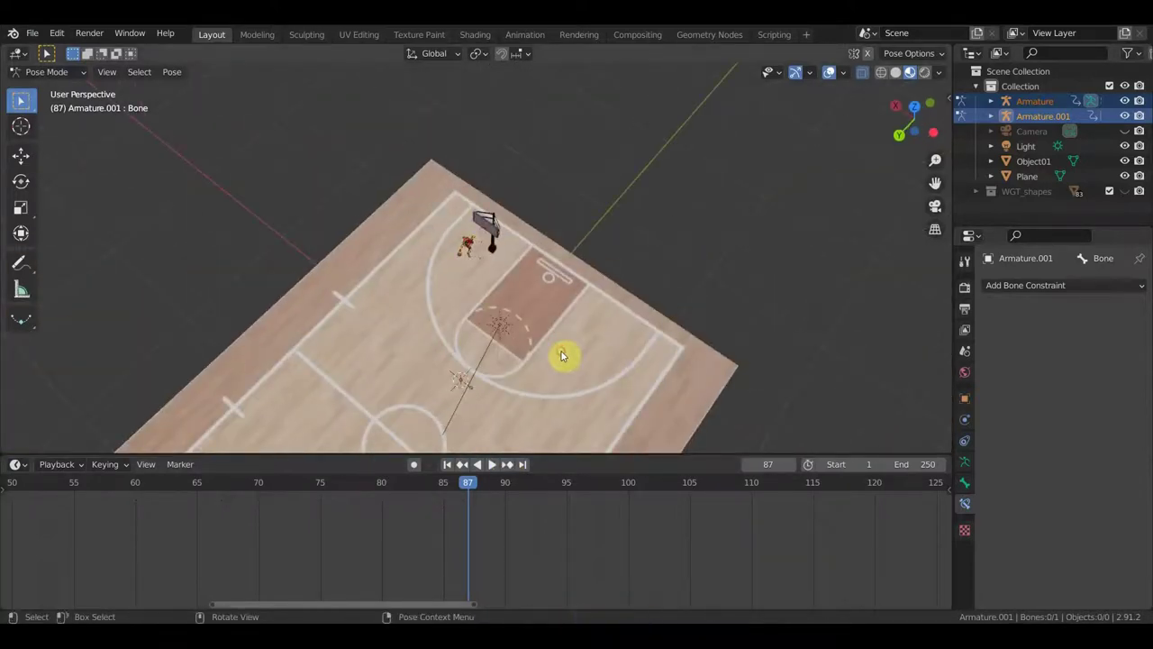
left_click(43, 76)
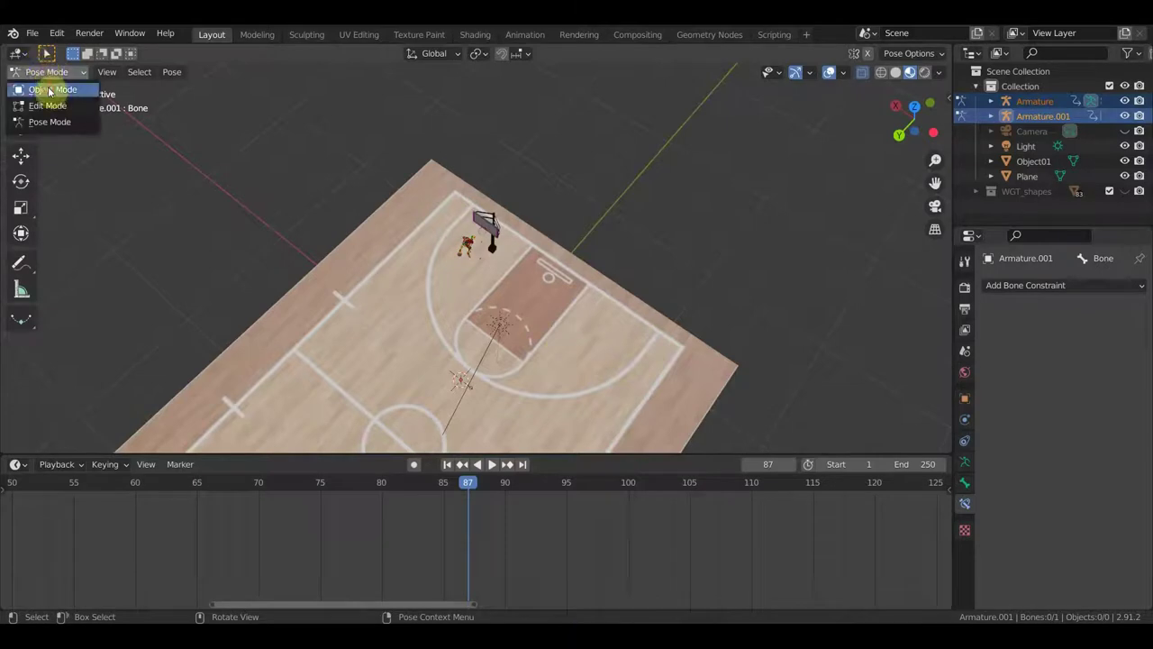
left_click(51, 89)
left_click(482, 359)
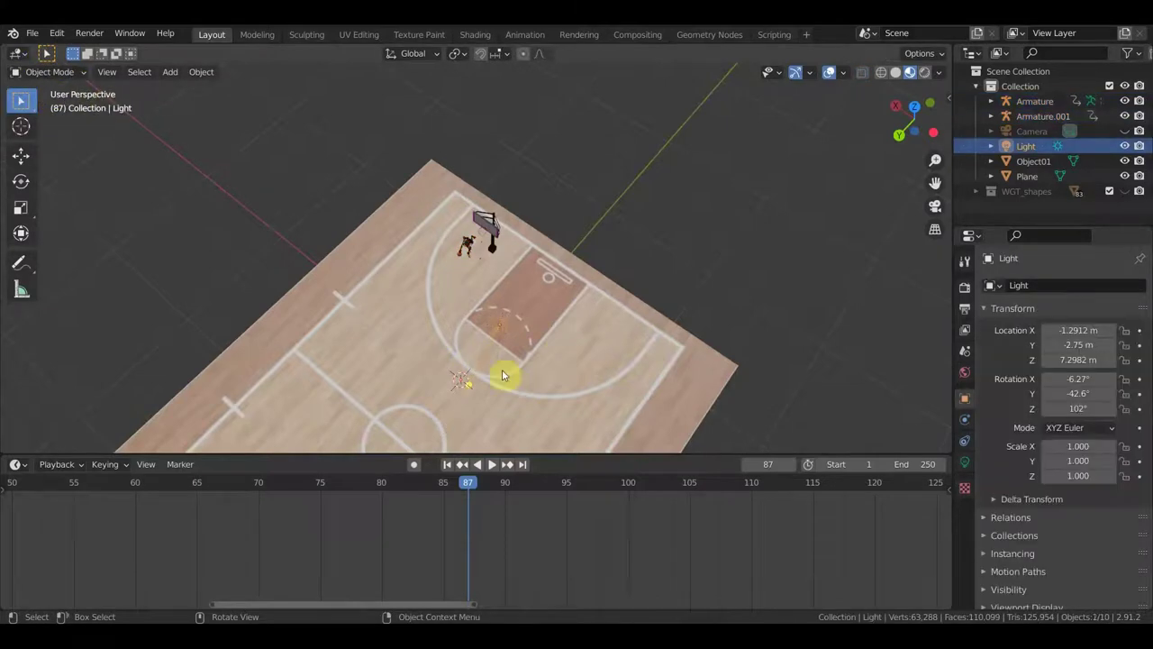
left_click(537, 395)
left_click(21, 156)
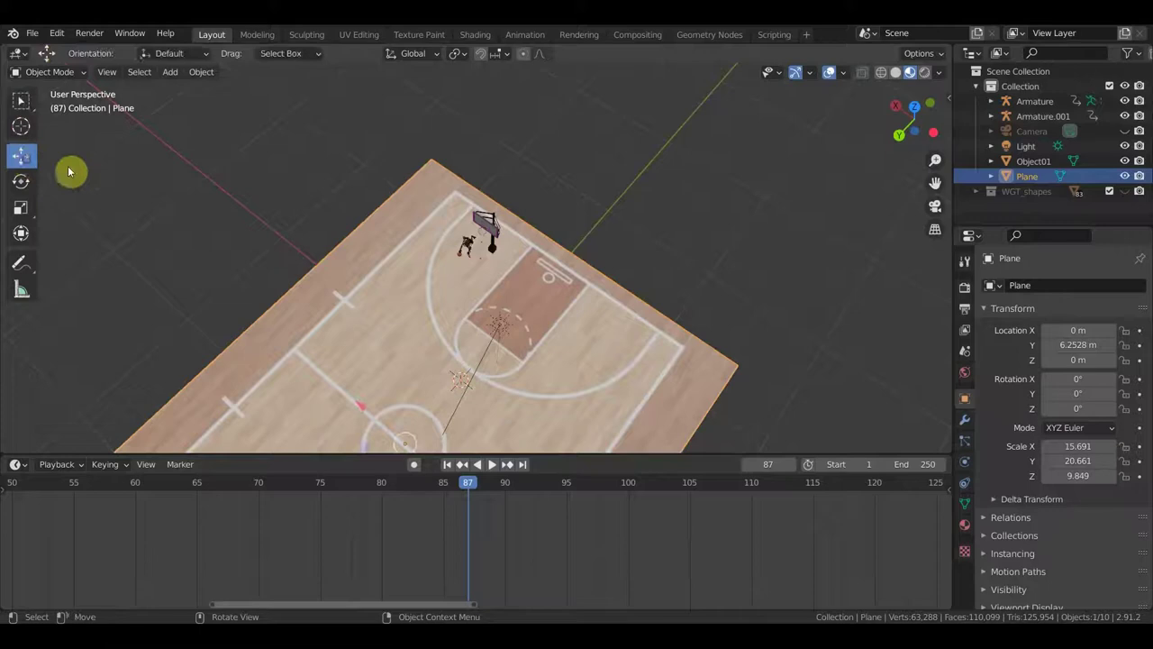
Step: Drag the court plane to X 5.2442 m, Y 7.1953 m
left_click_drag(502, 399, 337, 316)
left_click_drag(350, 399, 337, 410)
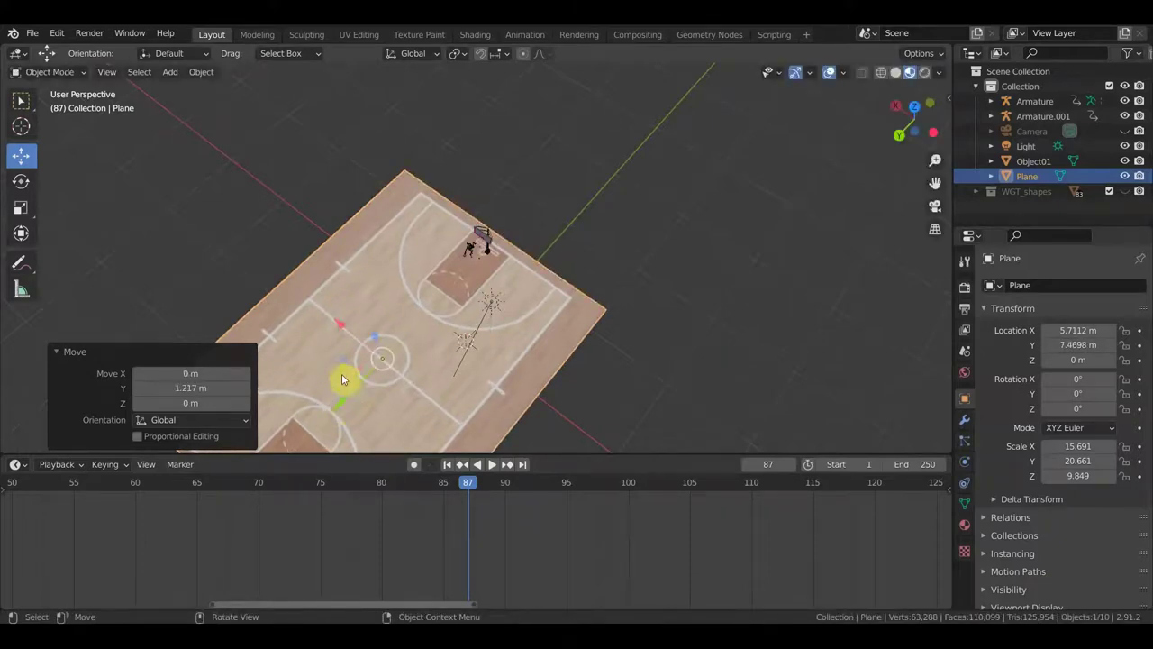
left_click_drag(343, 320, 347, 318)
left_click_drag(337, 411, 382, 387)
mouse_move(381, 387)
middle_mouse_down()
mouse_move(479, 280)
mouse_move(422, 226)
mouse_move(484, 296)
mouse_move(520, 316)
mouse_move(688, 357)
mouse_move(673, 350)
mouse_move(727, 316)
mouse_move(682, 327)
middle_mouse_up()
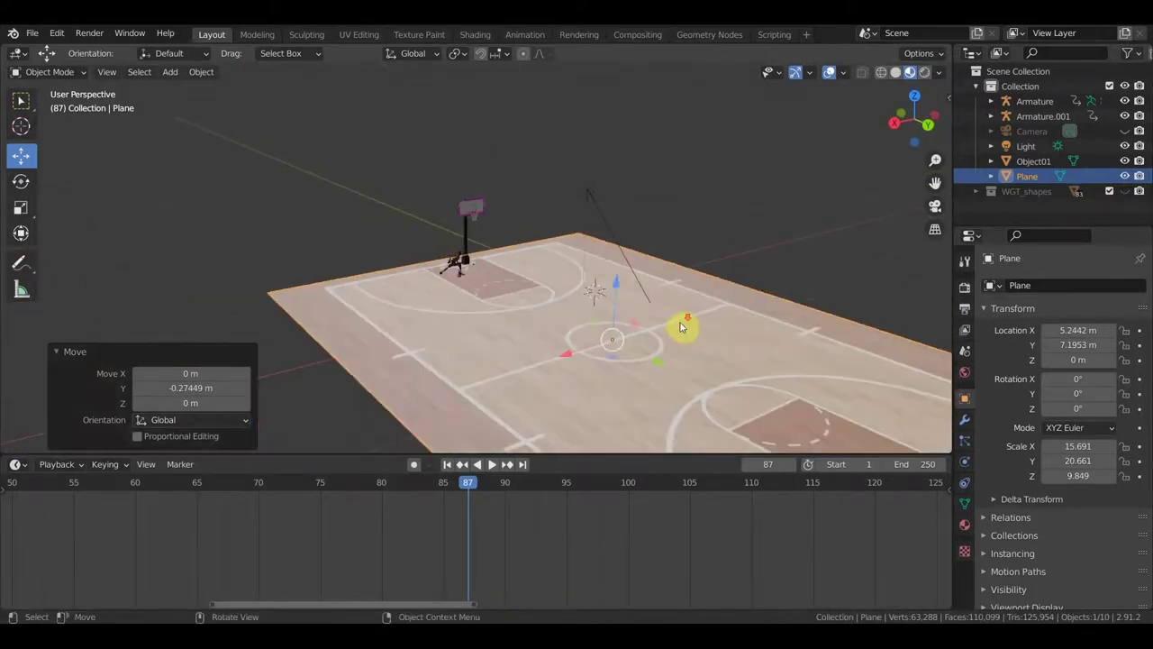
left_click(450, 464)
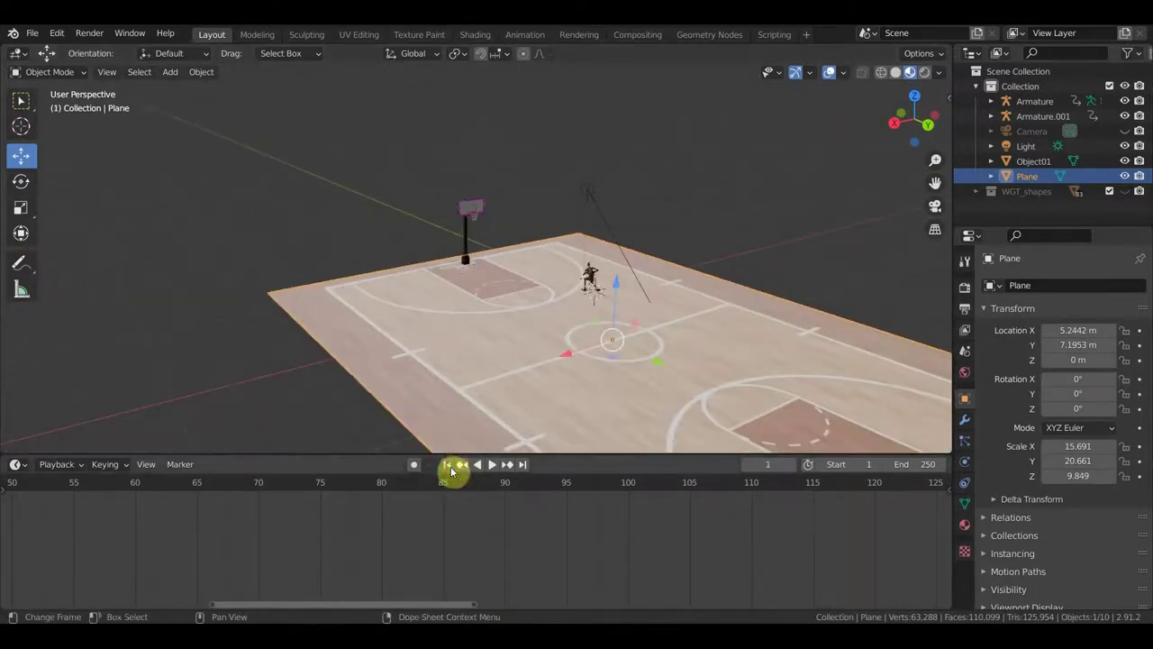
Step: Hide the viewport overlays and frame the court with the Select Box tool active
scroll(651, 324, "up", 3)
mouse_move(678, 313)
middle_mouse_down()
mouse_move(363, 322)
mouse_move(388, 290)
middle_mouse_up()
left_click(830, 72)
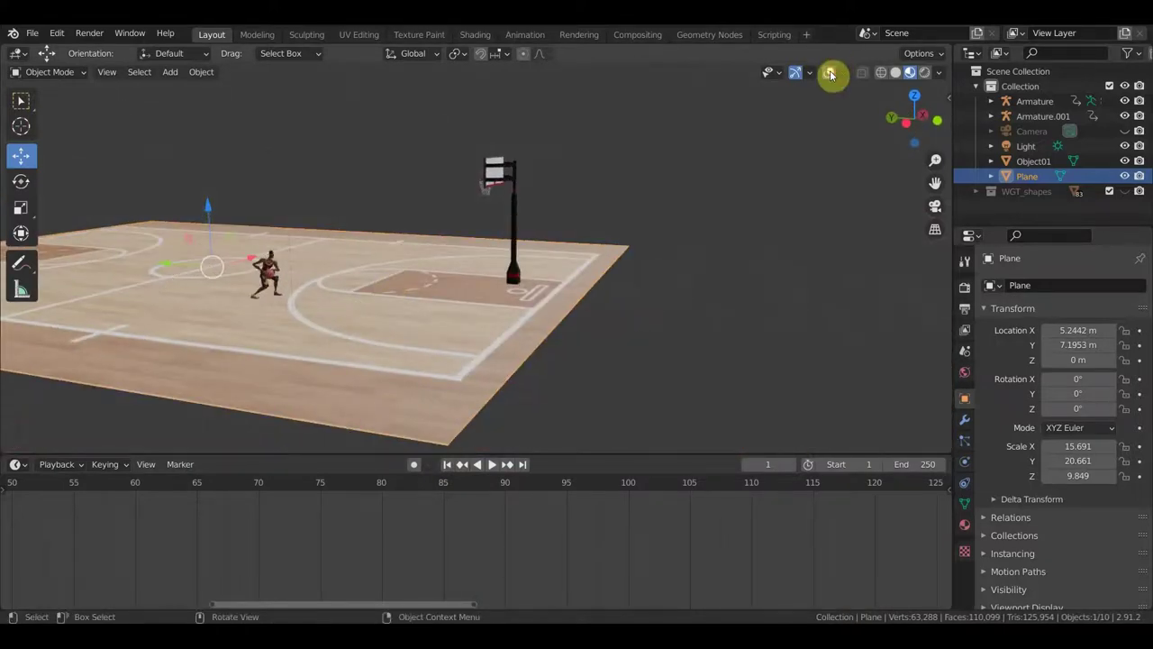
scroll(599, 259, "up", 2)
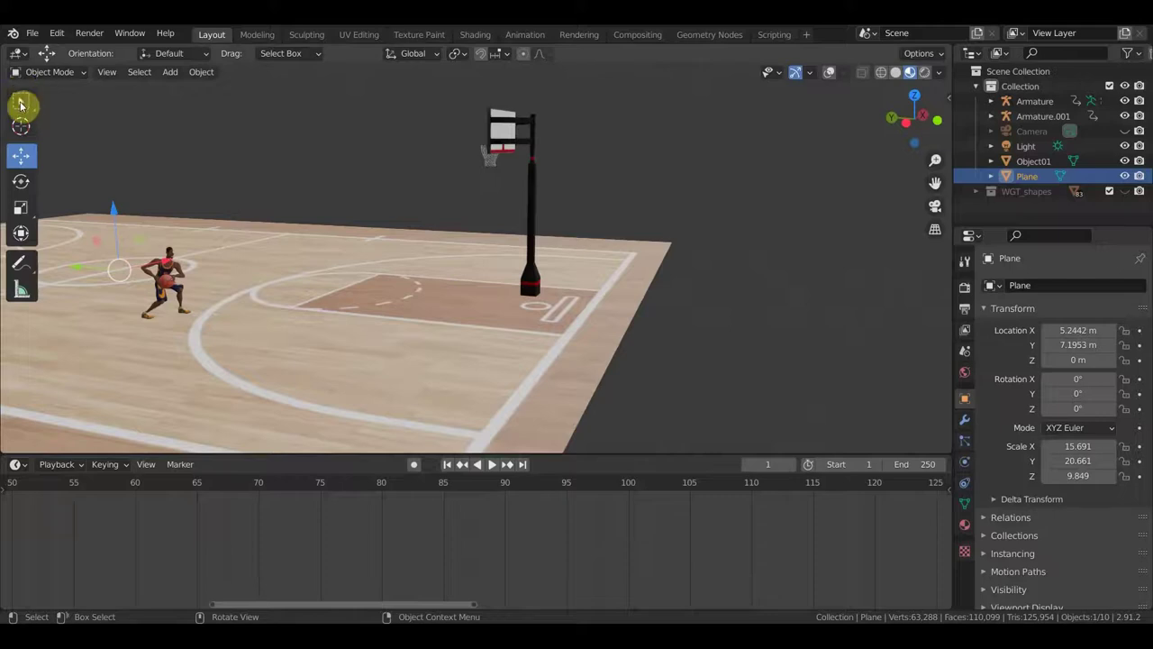
scroll(331, 293, "down", 2)
left_click(22, 104)
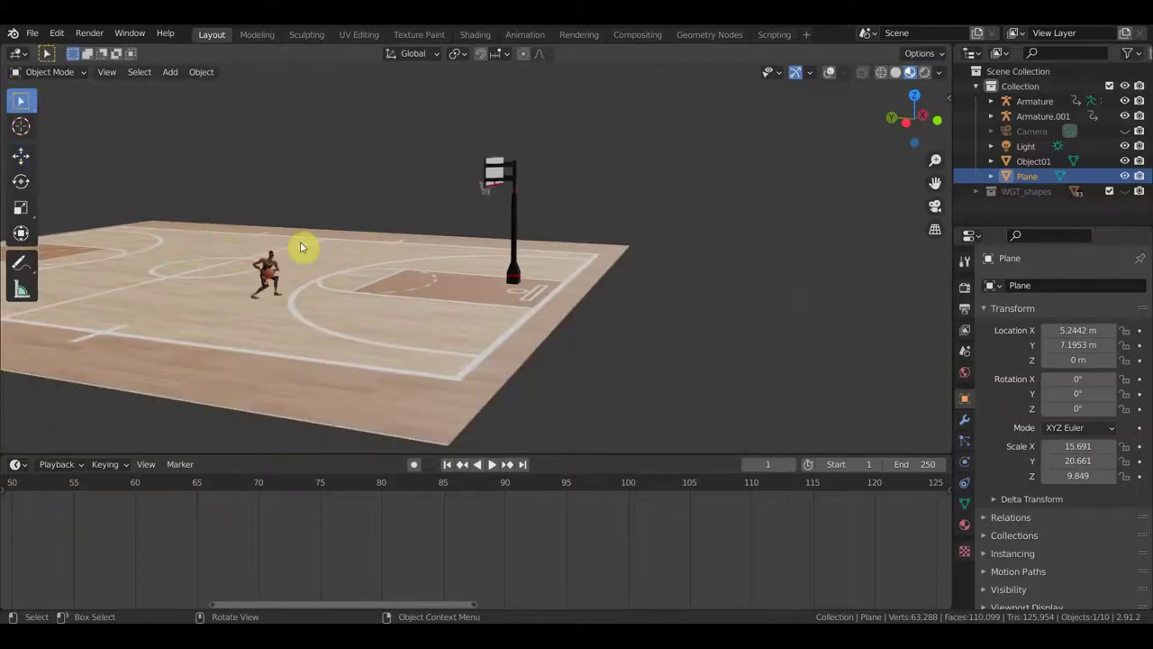
scroll(315, 257, "down", 1)
scroll(338, 277, "down", 2)
scroll(369, 301, "down", 1)
scroll(389, 311, "up", 2)
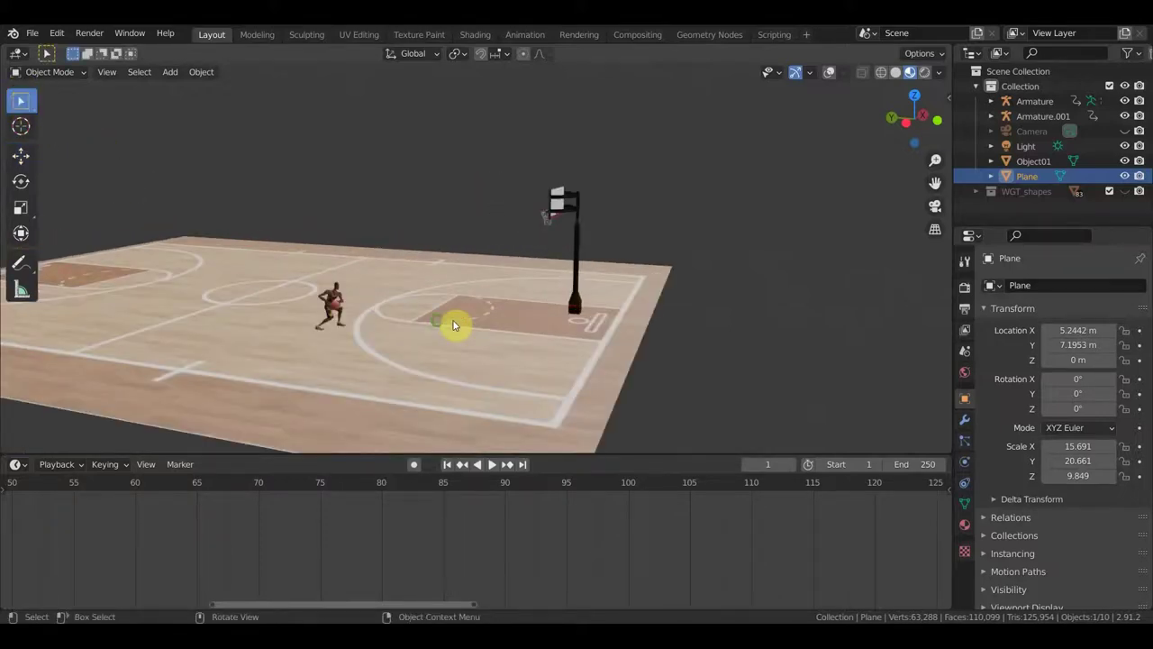
scroll(412, 314, "up", 1)
scroll(391, 312, "up", 1)
scroll(410, 314, "up", 2)
Step: Play the animation, stop at frame 114, and select all objects
key("space")
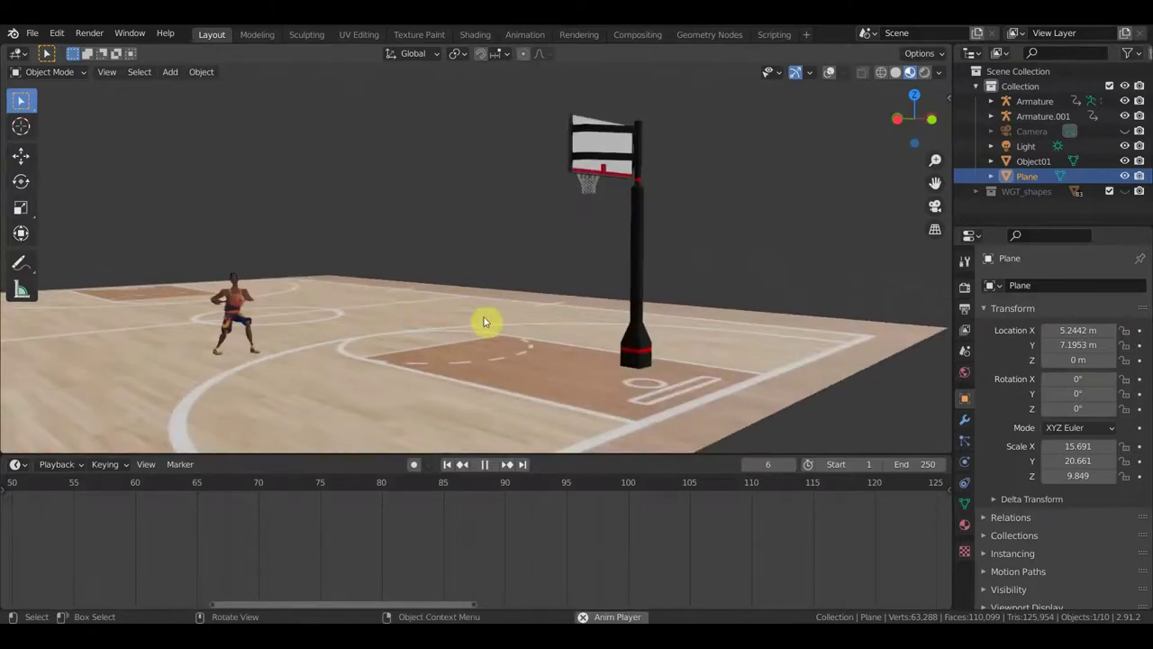
scroll(551, 330, "down", 2)
scroll(566, 329, "down", 1)
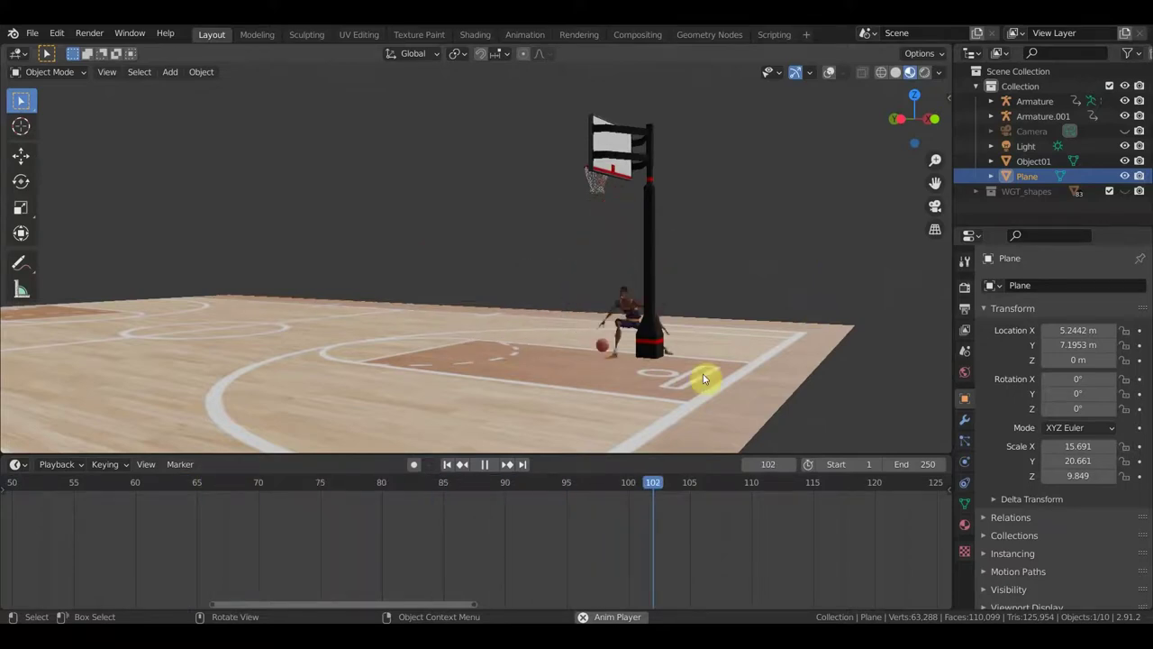
left_click(491, 465)
scroll(571, 538, "down", 1)
scroll(643, 543, "up", 1)
scroll(610, 549, "down", 1)
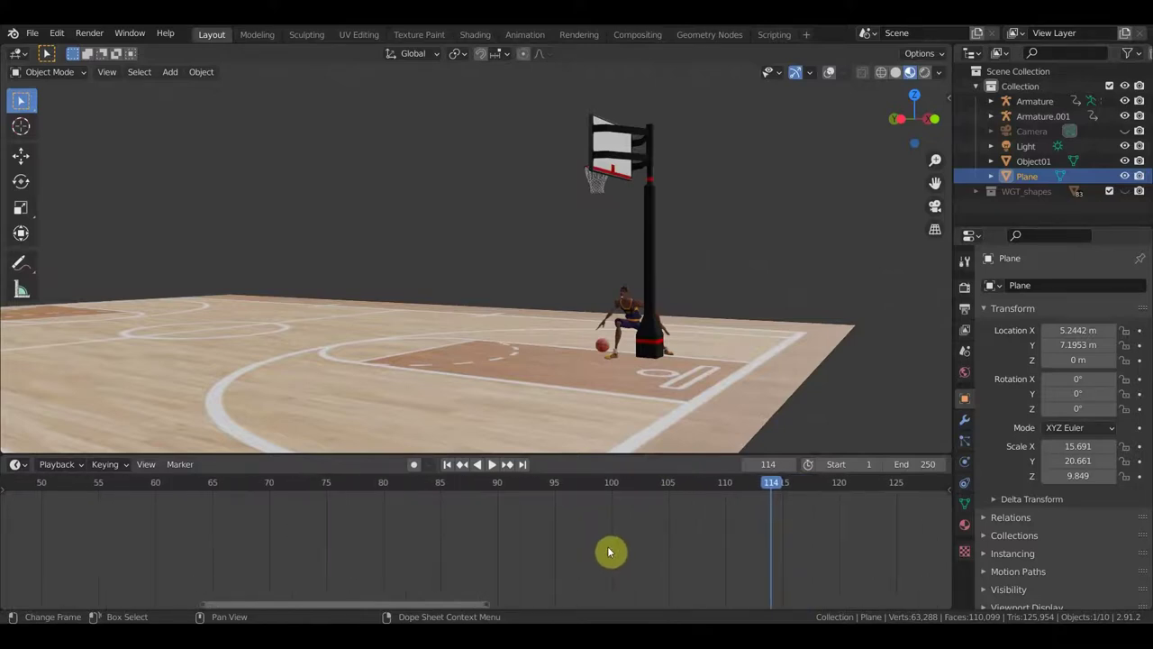
left_click(625, 315)
key("a")
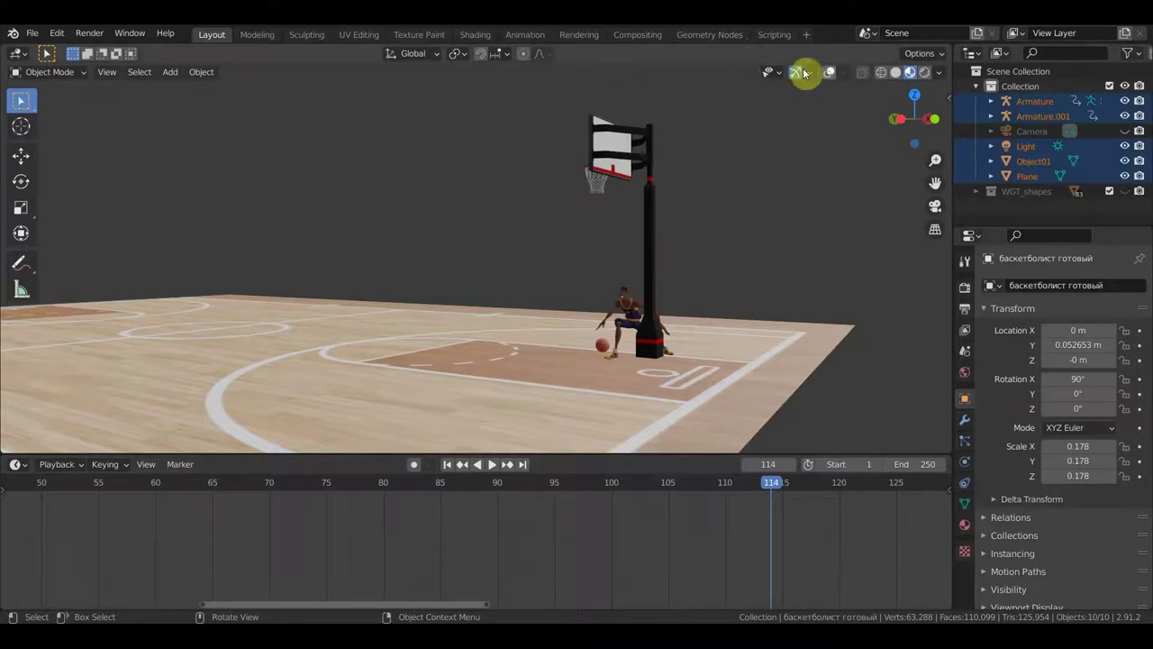
Step: Show overlays, select the player's Armature, and select all its bones in Pose Mode
left_click(829, 73)
left_click(625, 312)
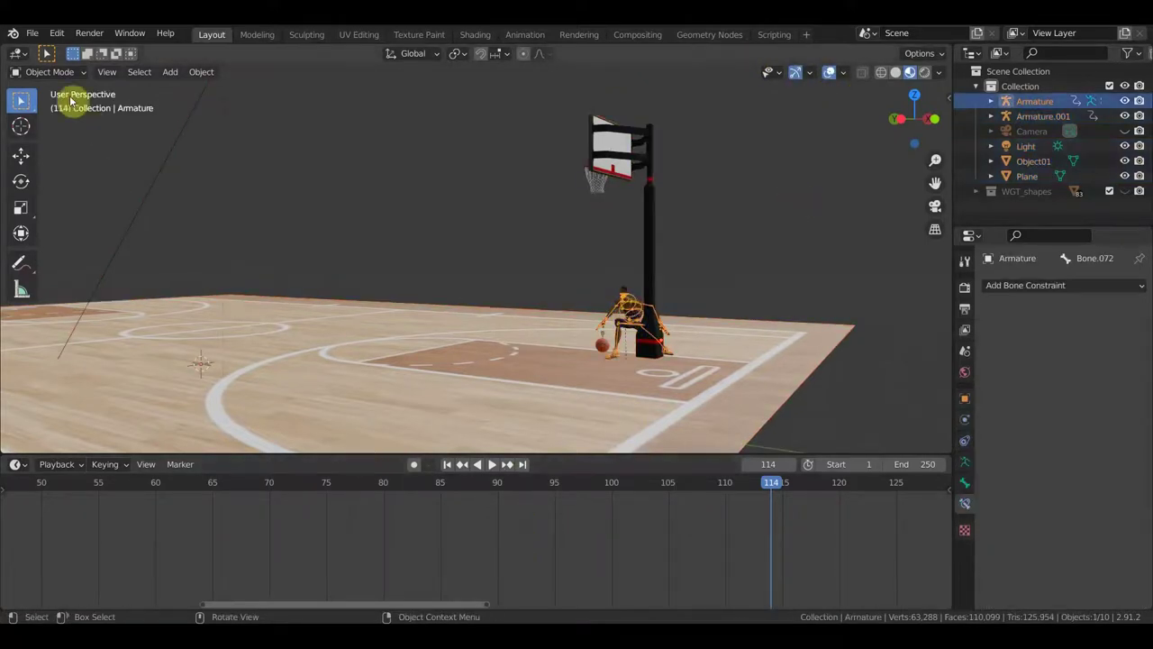
key("a")
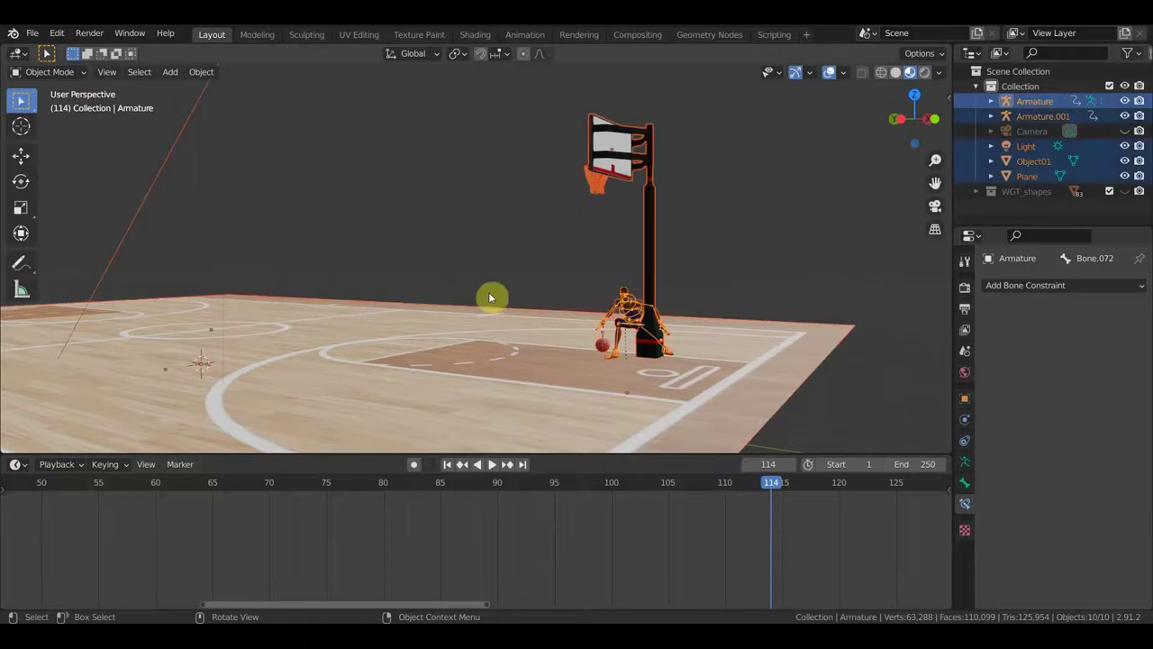
left_click(633, 317)
left_click(635, 313)
left_click(47, 73)
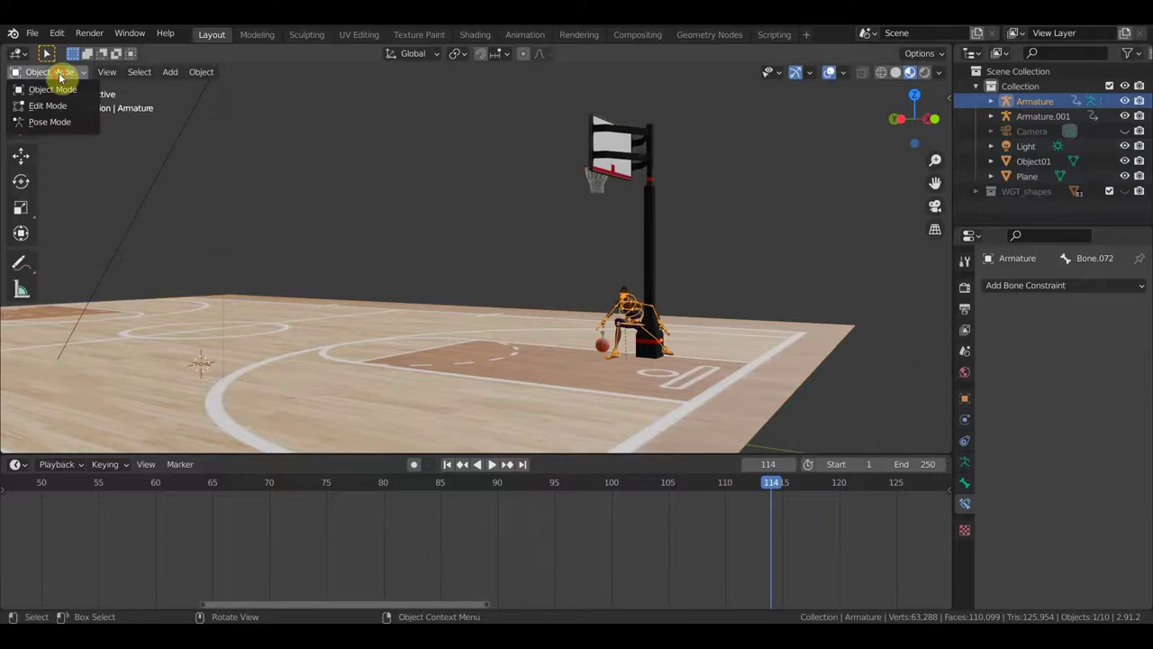
left_click(57, 121)
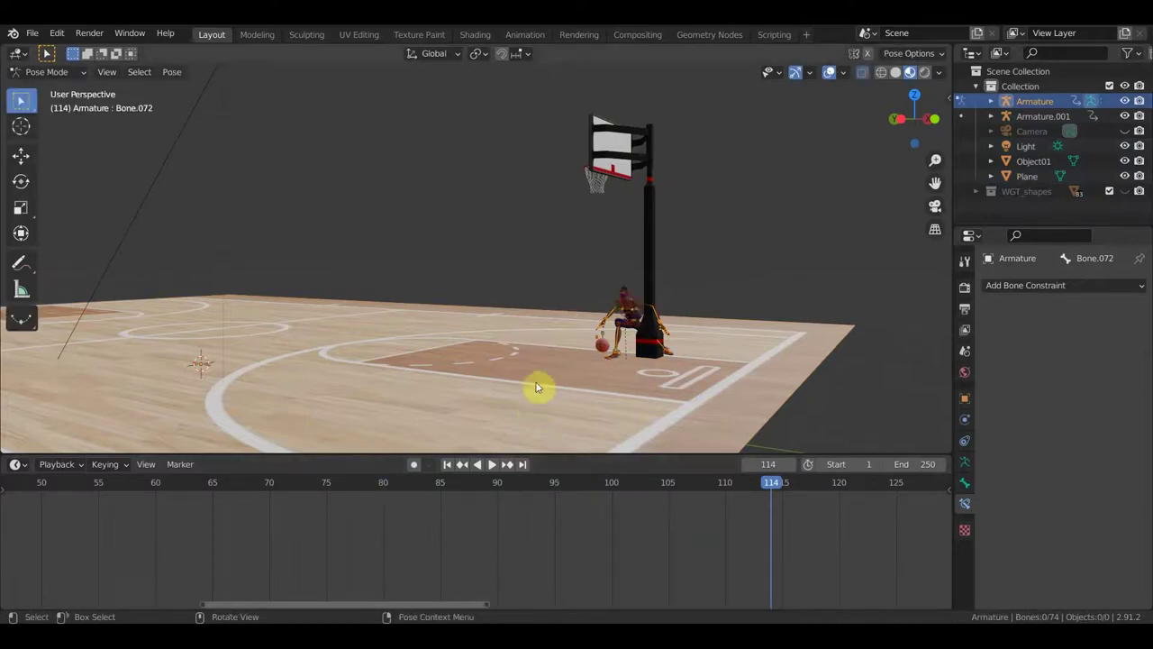
key("a")
Step: Set the animation's end frame to 90
left_click(449, 486)
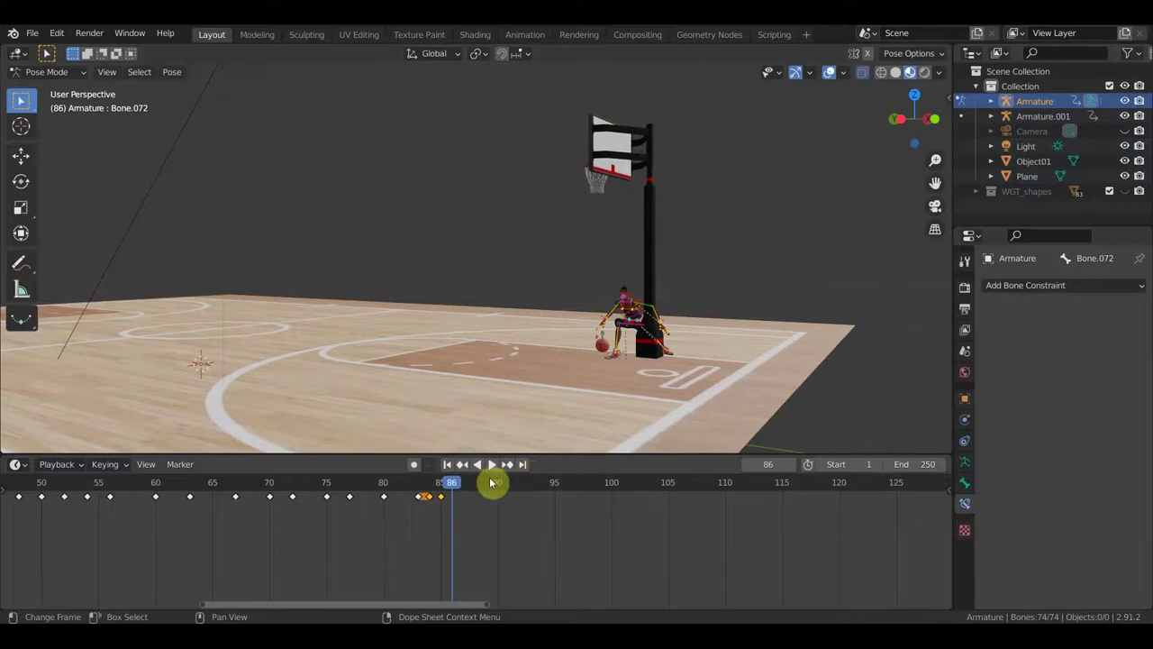
left_click_drag(506, 487, 566, 487)
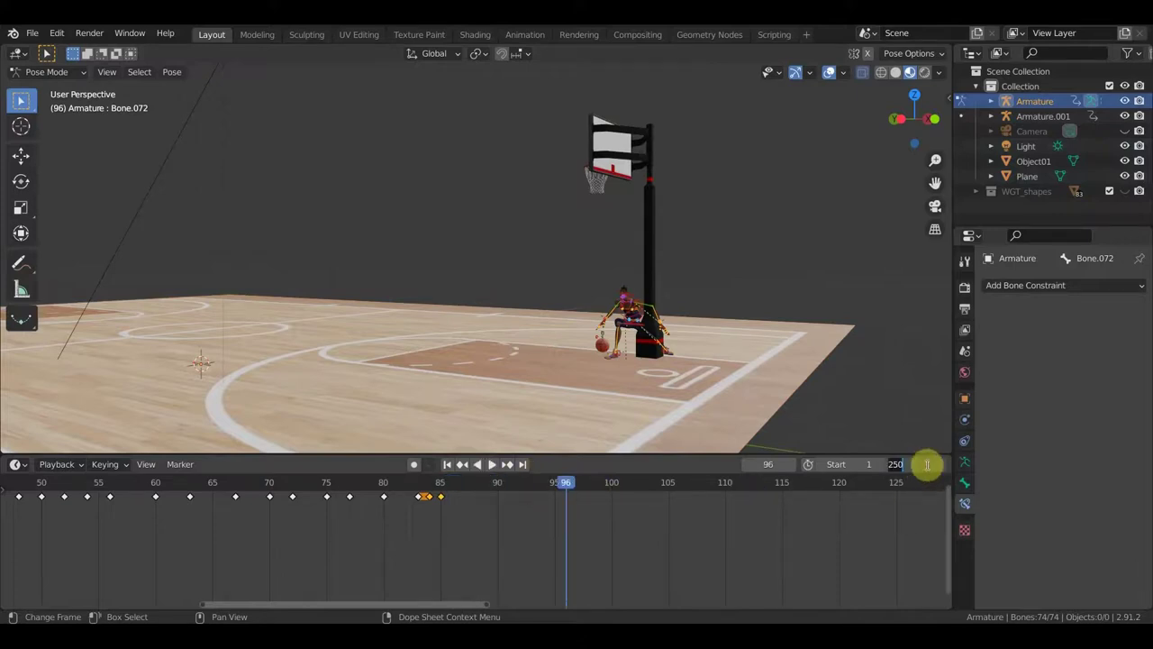
type("90")
key("Return")
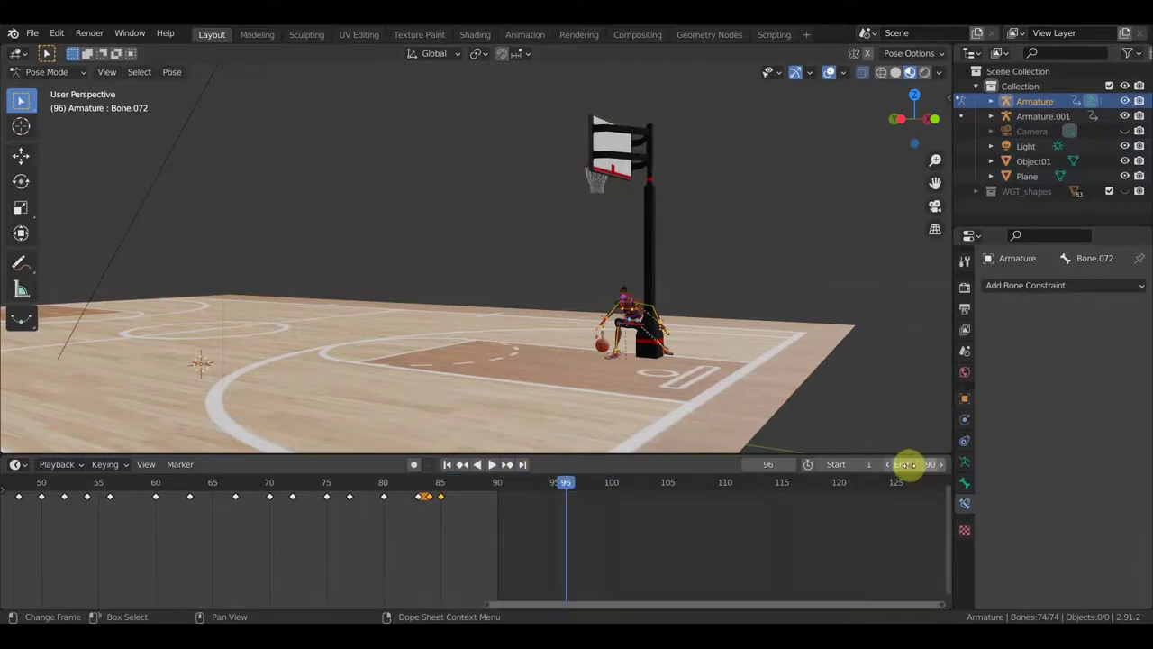
middle_click_drag(581, 387, 590, 368)
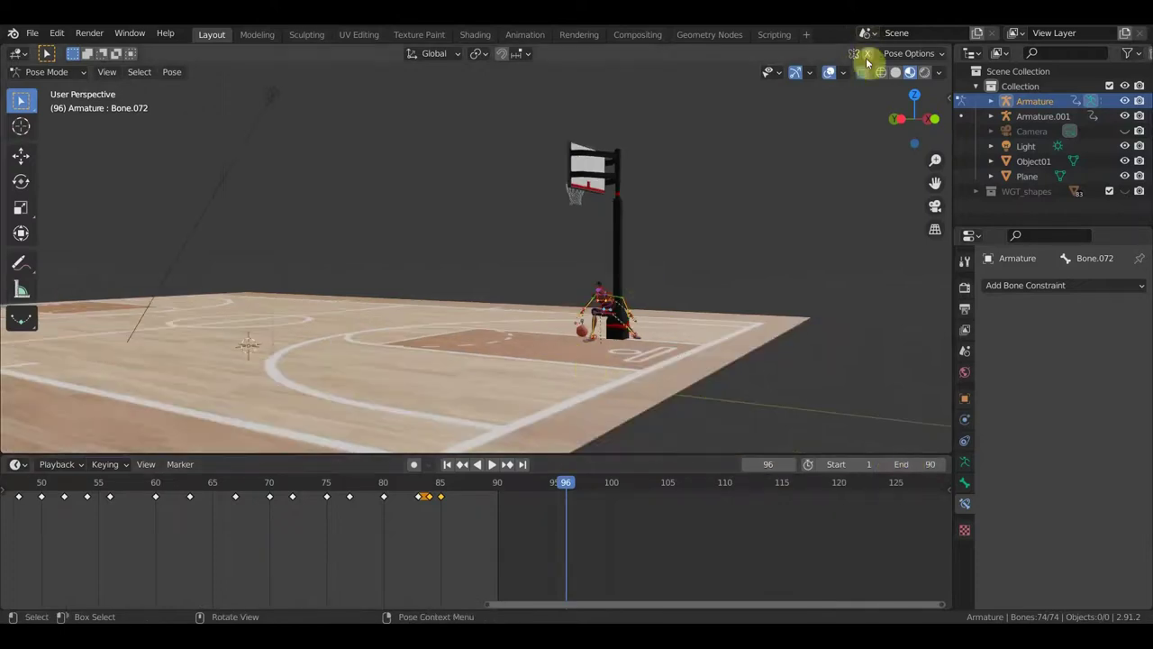
scroll(674, 254, "up", 5)
mouse_move(684, 294)
middle_mouse_down()
mouse_move(665, 283)
mouse_move(644, 296)
mouse_move(682, 278)
mouse_move(563, 439)
middle_mouse_up()
scroll(665, 282, "down", 5)
mouse_move(451, 535)
middle_mouse_down("ctrl")
mouse_move(430, 533)
mouse_move(699, 561)
middle_mouse_up("ctrl")
mouse_move(741, 486)
left_mouse_down()
mouse_move(246, 498)
mouse_move(747, 531)
mouse_move(211, 525)
mouse_move(703, 532)
mouse_move(412, 549)
mouse_move(678, 542)
mouse_move(348, 544)
mouse_move(630, 540)
mouse_move(753, 524)
mouse_move(299, 535)
mouse_move(739, 489)
mouse_move(729, 496)
left_mouse_up()
mouse_move(688, 324)
middle_mouse_down()
mouse_move(769, 340)
mouse_move(641, 307)
mouse_move(621, 283)
mouse_move(648, 318)
mouse_move(533, 283)
middle_mouse_up()
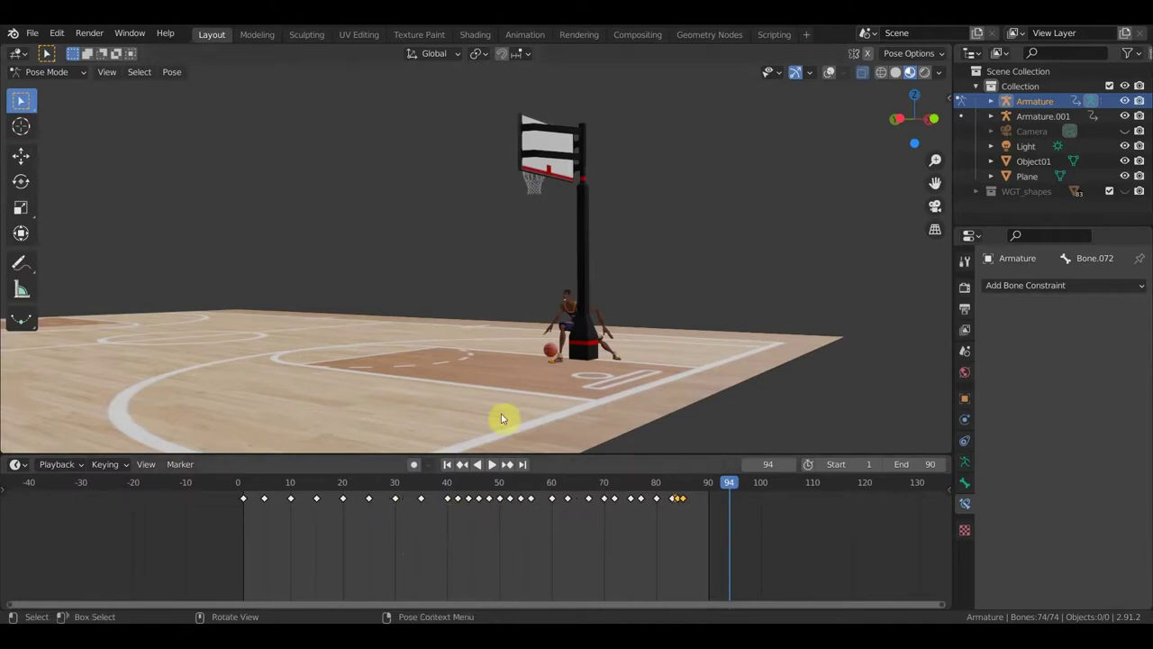
scroll(515, 380, "up", 1)
mouse_move(620, 360)
middle_mouse_down()
mouse_move(662, 362)
mouse_move(646, 360)
middle_mouse_up()
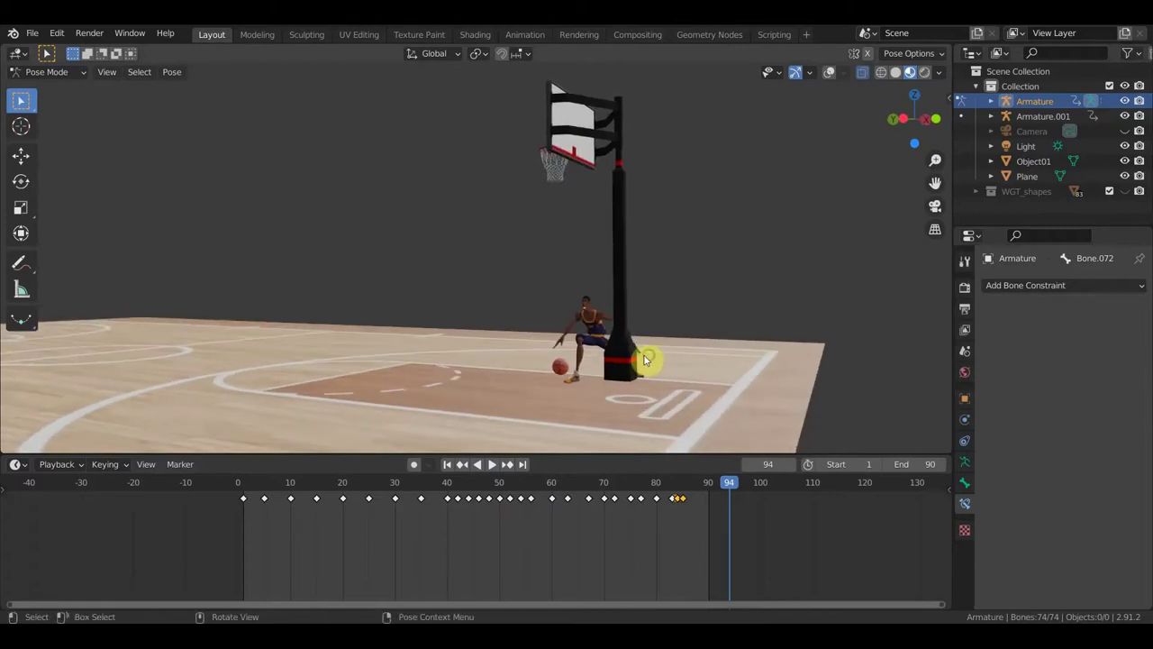
left_click(574, 410)
mouse_move(587, 412)
middle_mouse_down()
mouse_move(677, 376)
mouse_move(643, 361)
mouse_move(657, 378)
mouse_move(664, 364)
mouse_move(648, 365)
mouse_move(777, 365)
middle_mouse_up()
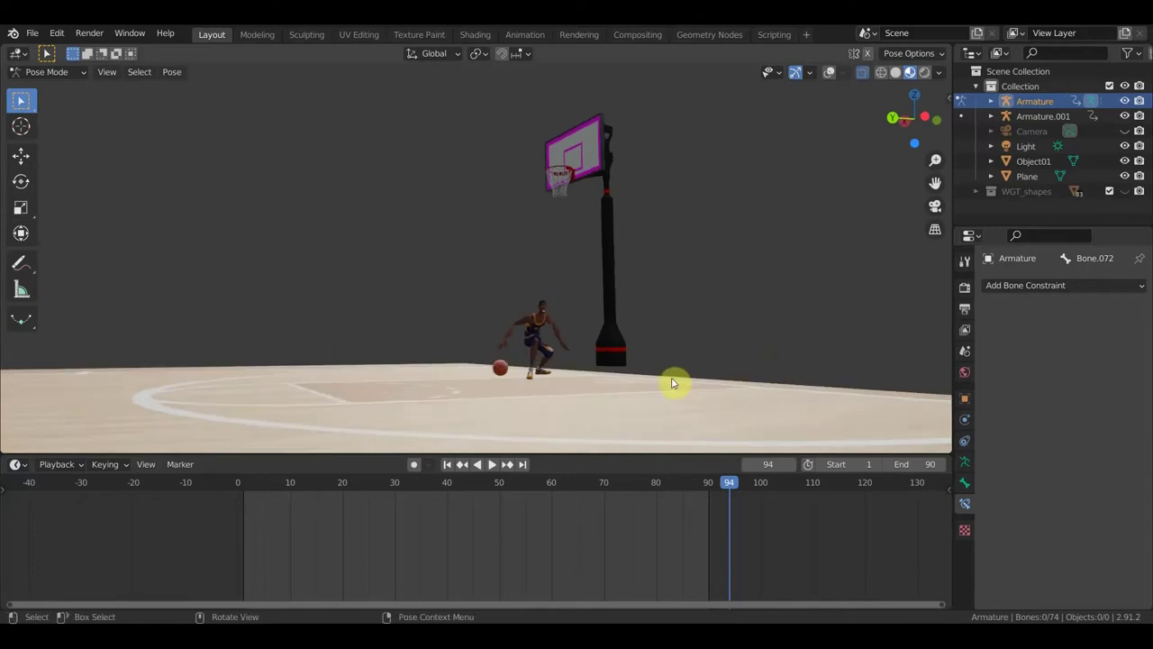
mouse_move(633, 373)
middle_mouse_down()
mouse_move(721, 394)
mouse_move(576, 385)
mouse_move(564, 178)
mouse_move(618, 337)
mouse_move(593, 338)
mouse_move(641, 378)
mouse_move(694, 387)
mouse_move(655, 308)
mouse_move(739, 314)
middle_mouse_up()
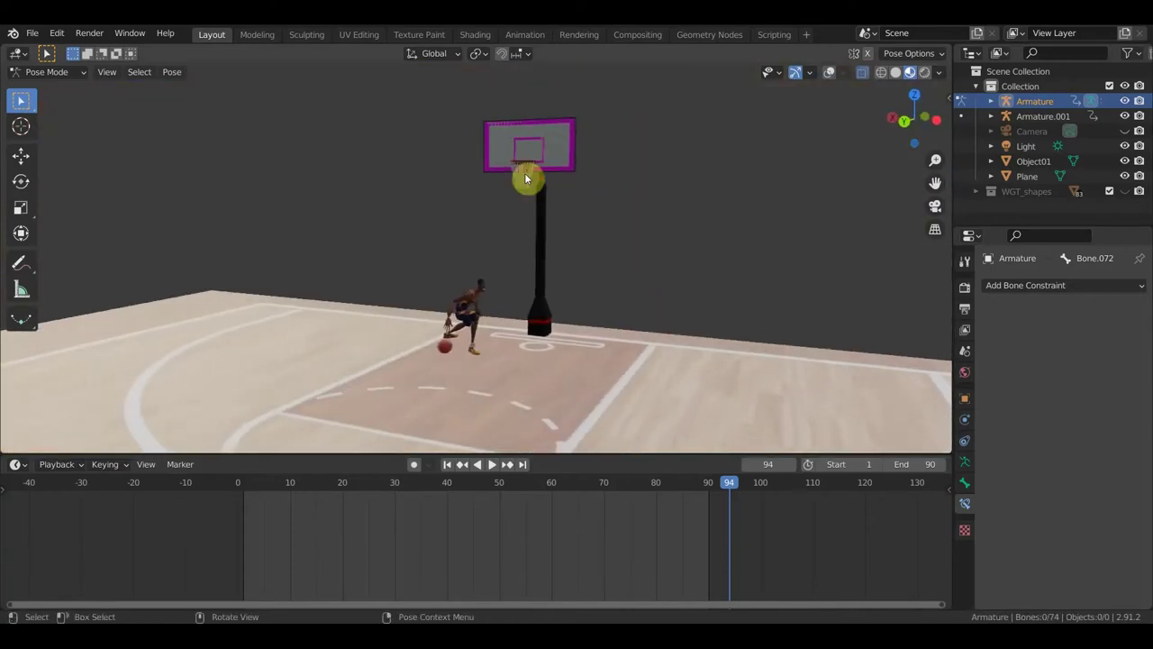
scroll(577, 206, "up", 3)
mouse_move(576, 203)
middle_mouse_down()
mouse_move(569, 258)
mouse_move(541, 257)
mouse_move(518, 245)
mouse_move(518, 225)
mouse_move(495, 219)
middle_mouse_up()
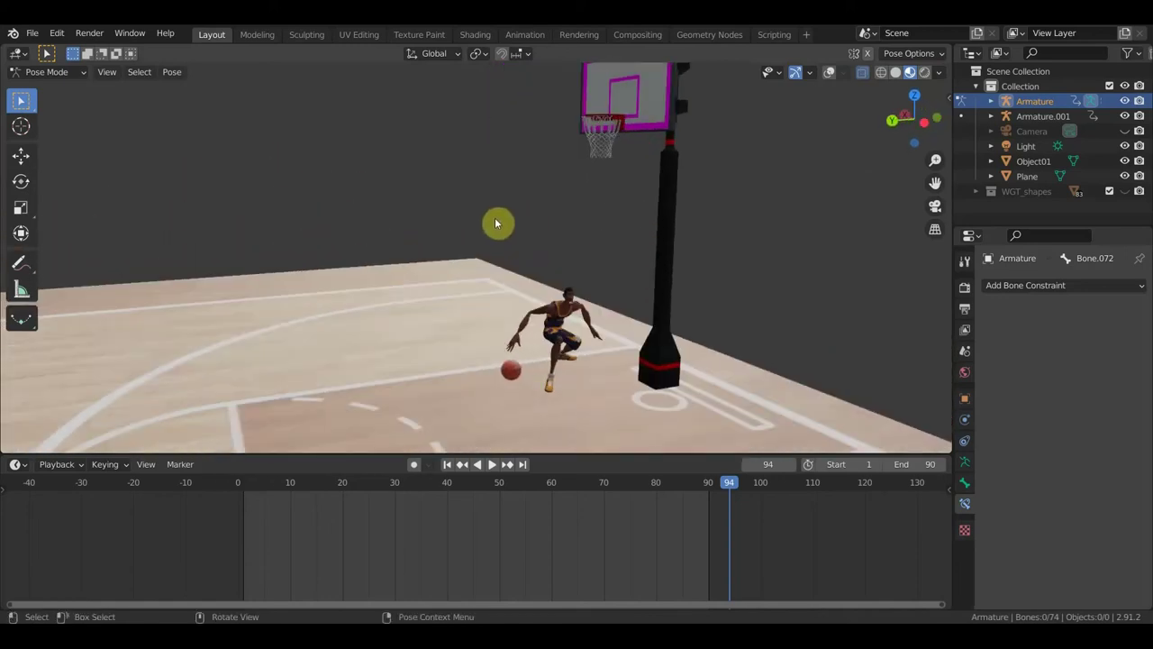